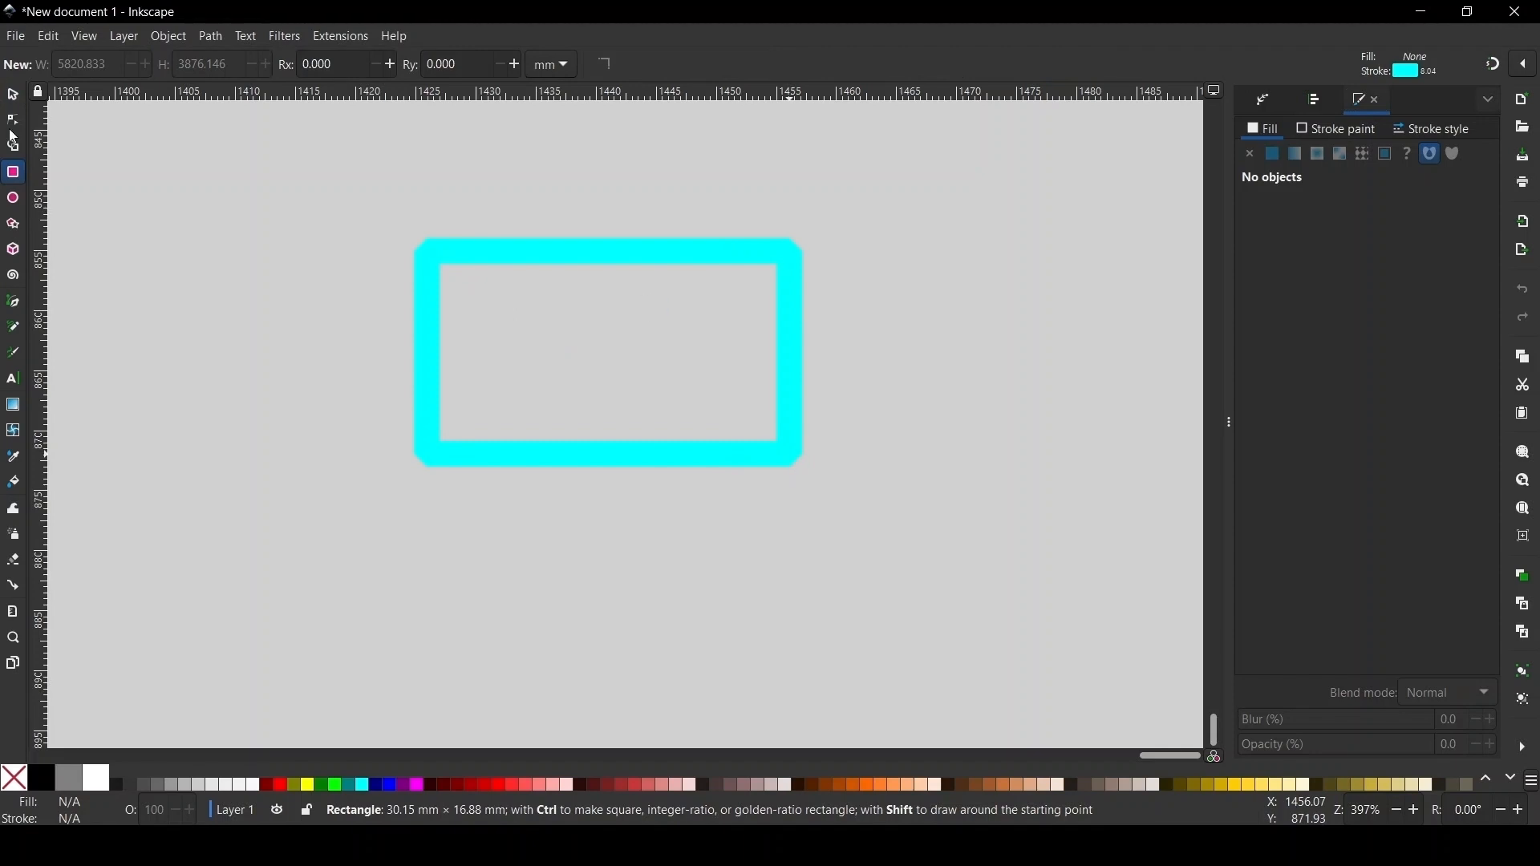
- Give the cyan-outlined rectangle a solid black fill and remove its stroke
key("s")
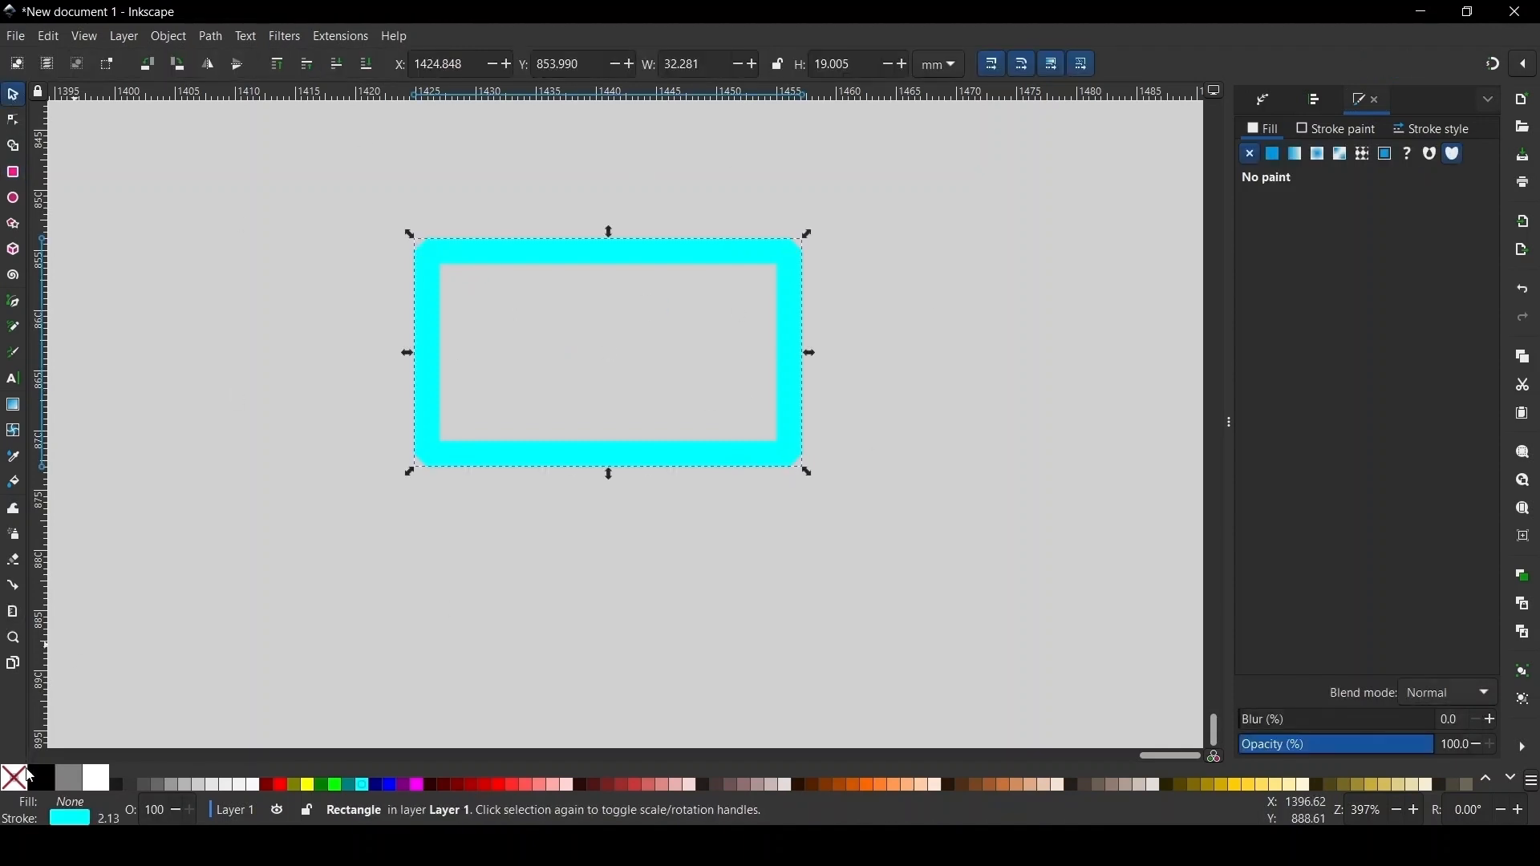
left_click(41, 778)
left_click(14, 778, "shift")
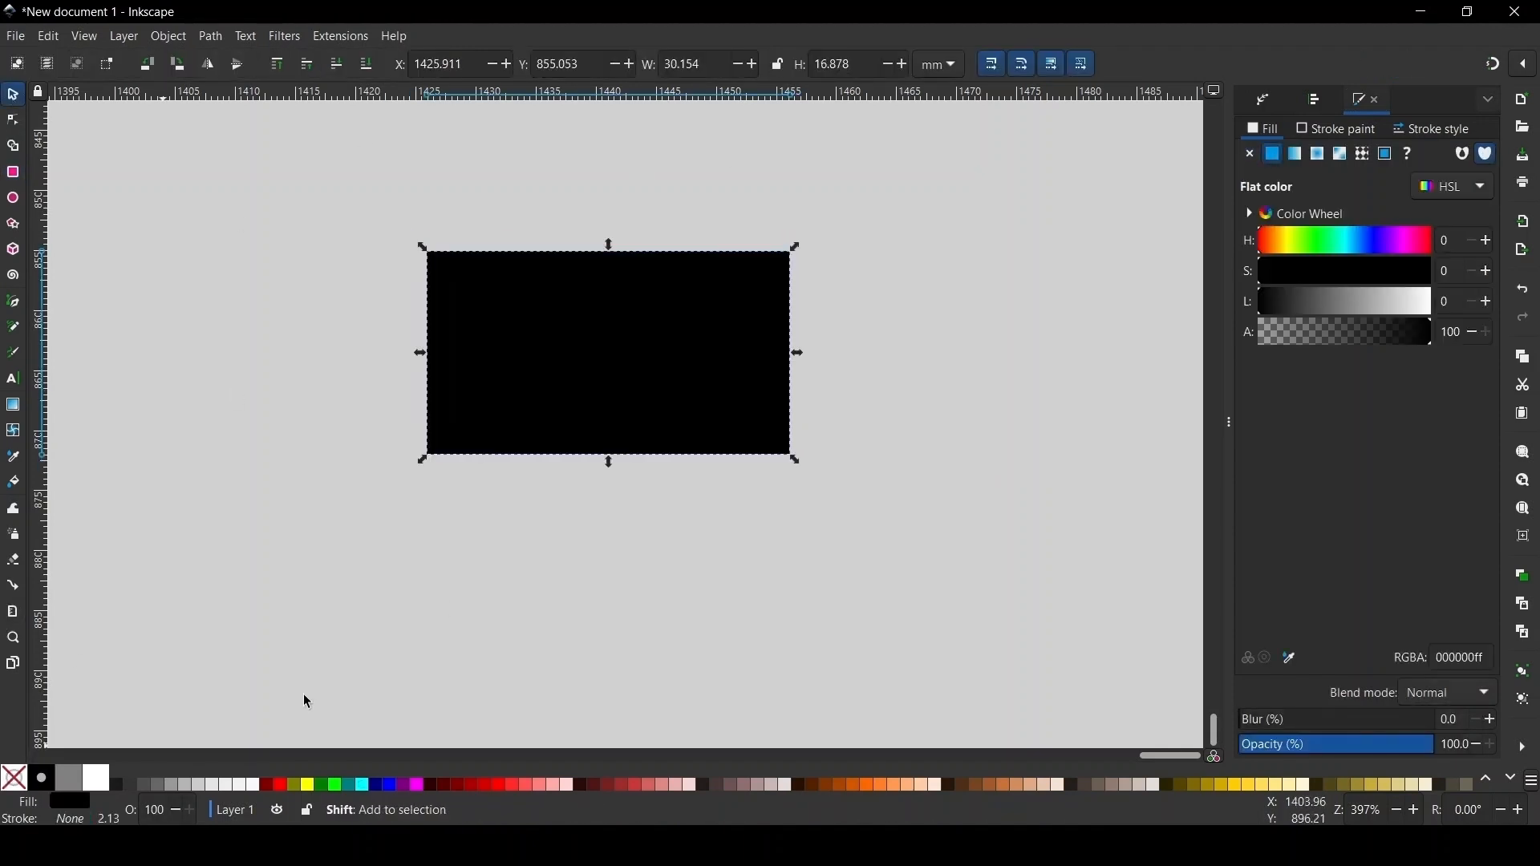
- Narrow the black rectangle to about 27 mm wide and move it slightly lower on the canvas
left_click_drag(595, 361, 607, 453)
mouse_move(614, 373)
left_mouse_down()
mouse_move(619, 389)
mouse_move(622, 370)
left_mouse_up()
left_click_drag(808, 409, 768, 402)
left_click_drag(616, 446, 633, 437)
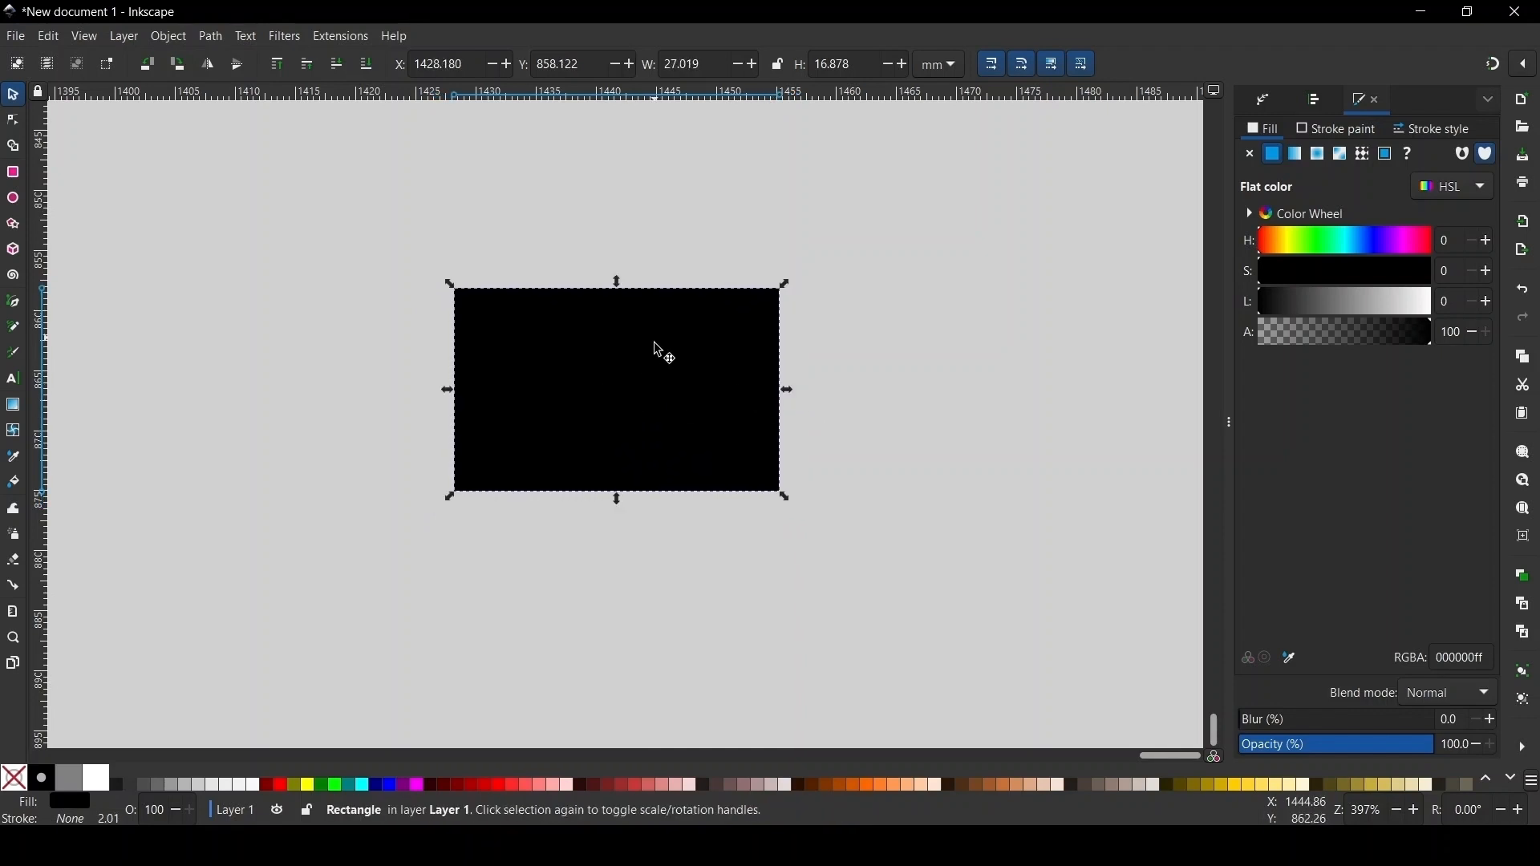
- Duplicate the black rectangle and stack one copy flush below the original and another flush above it
key("ctrl+d")
left_click_drag(659, 327, 658, 538)
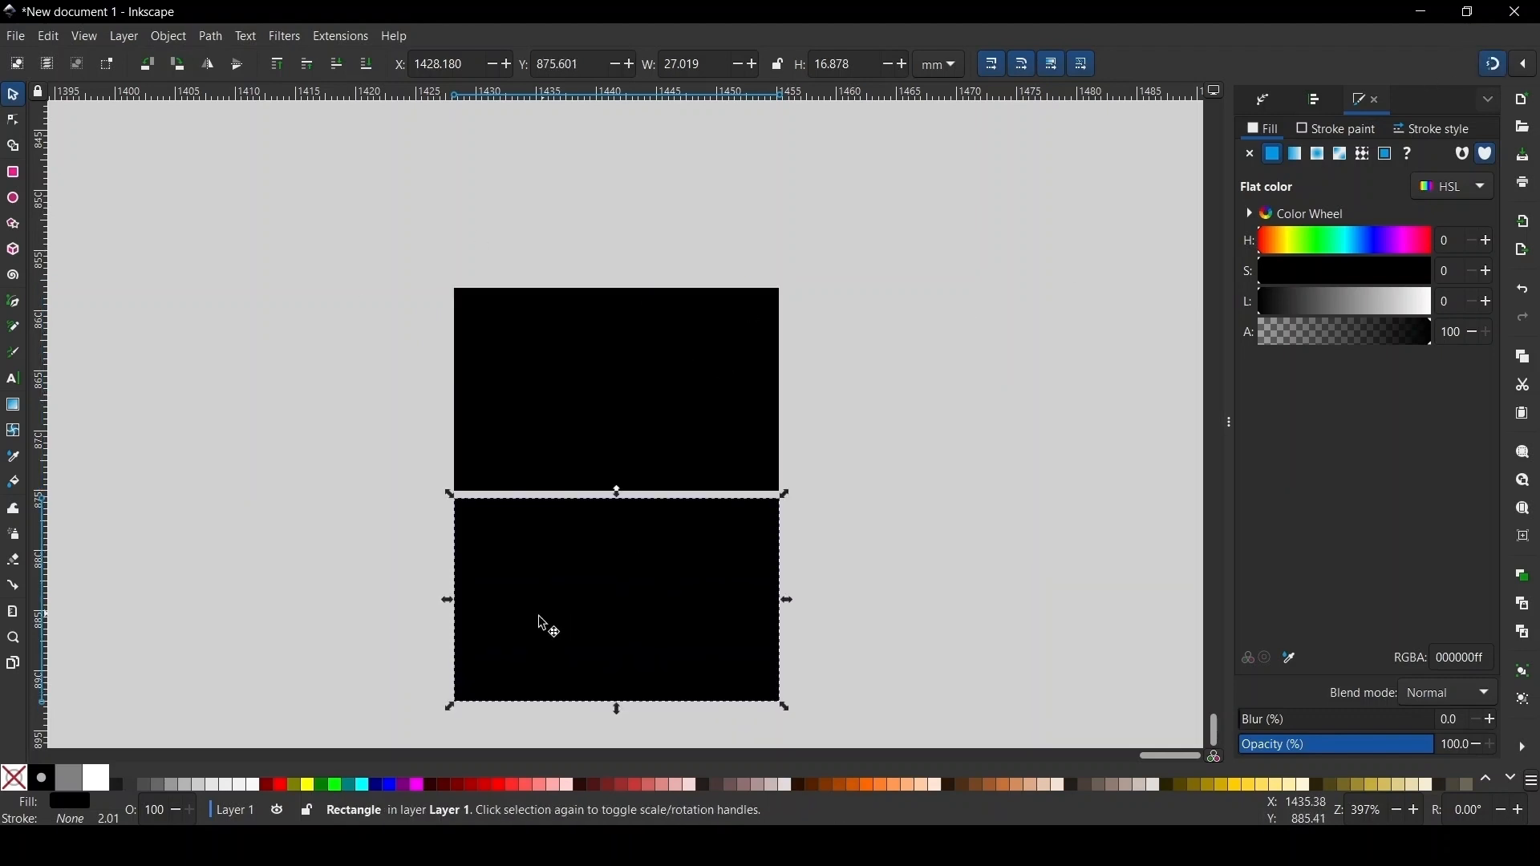
left_click_drag(542, 623, 714, 509)
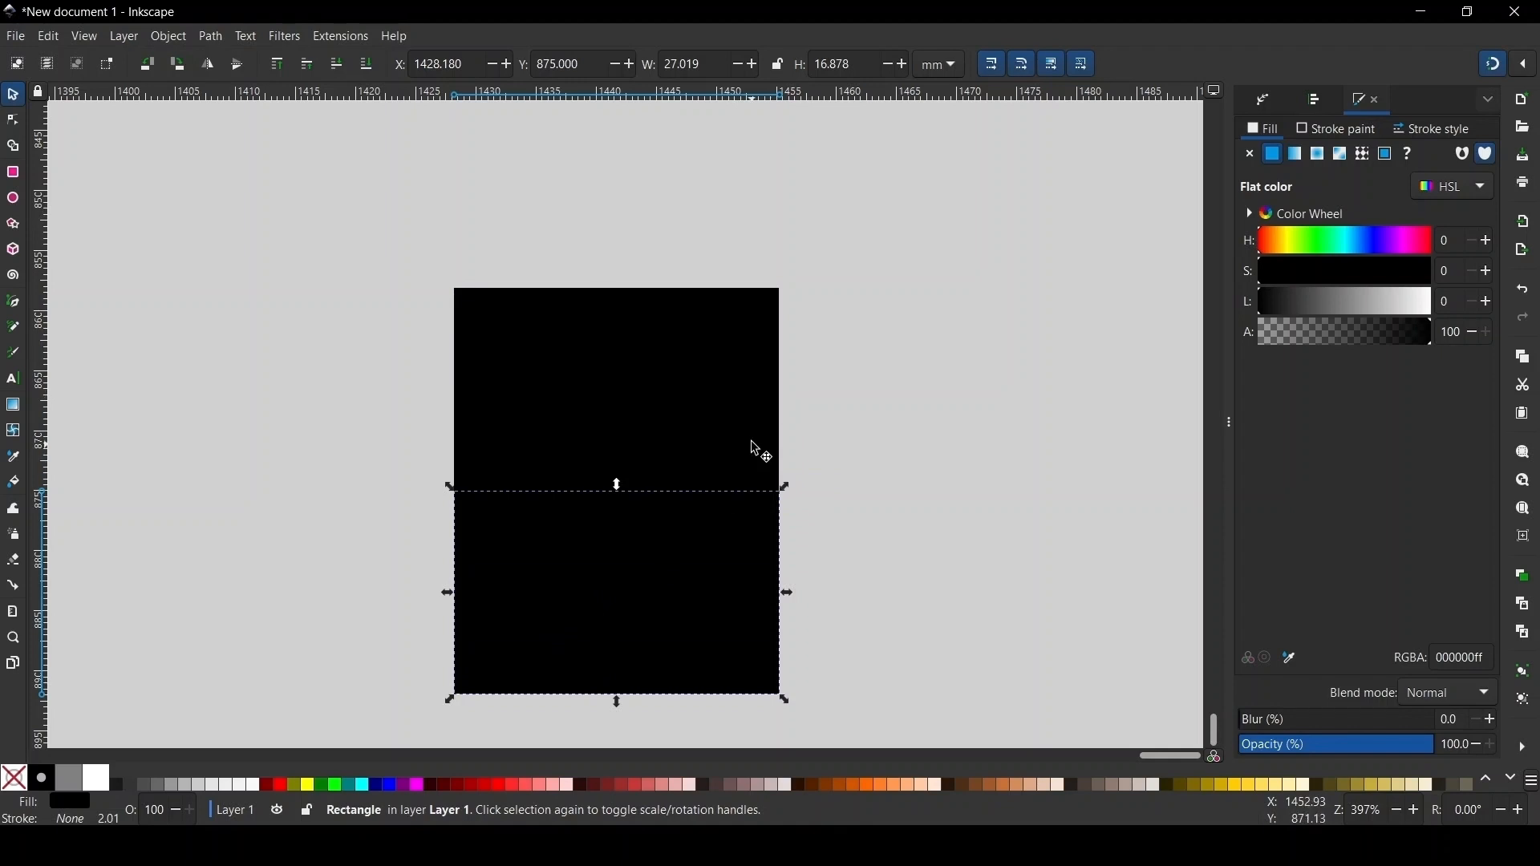
left_click_drag(698, 585, 688, 179)
left_click_drag(608, 548, 606, 541)
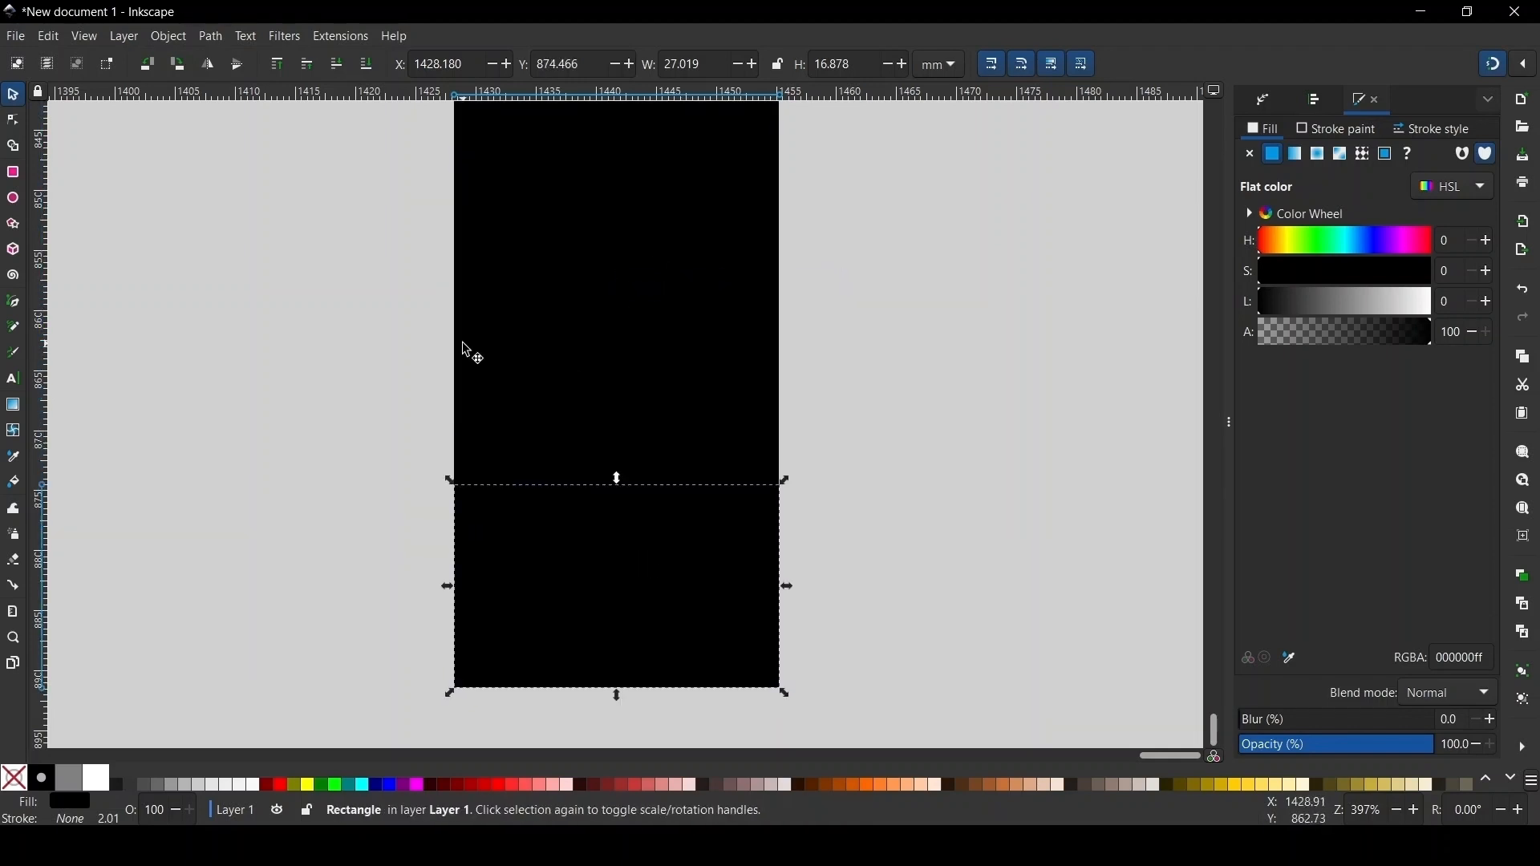
- Recolour the bottom rectangle of the stack with a Maroon (#800000) fill
left_click(182, 787)
left_click(953, 379)
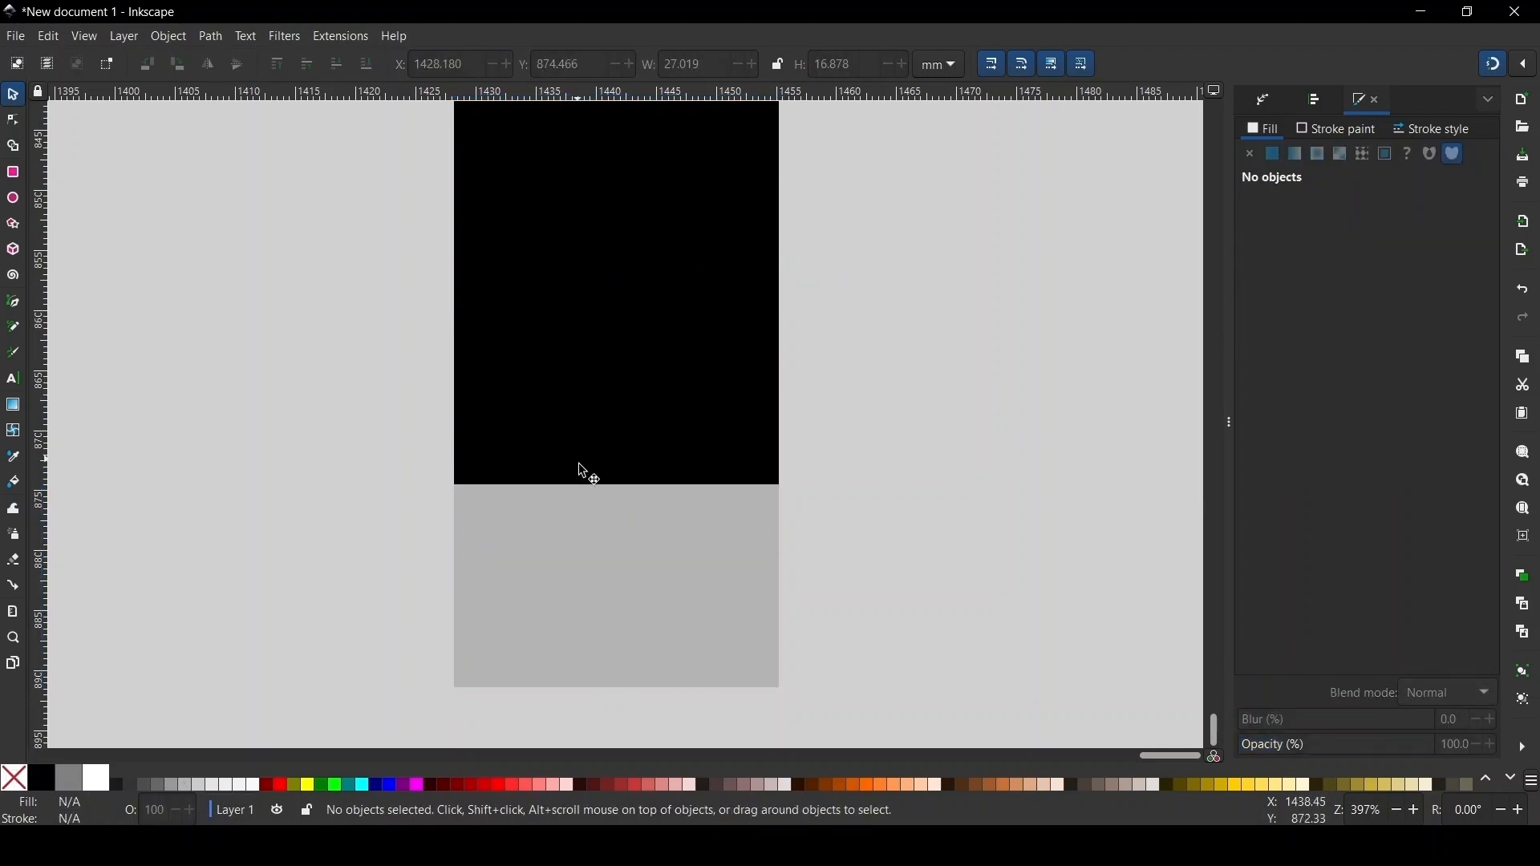
scroll(626, 521, "down", 1, "ctrl")
left_click(619, 537)
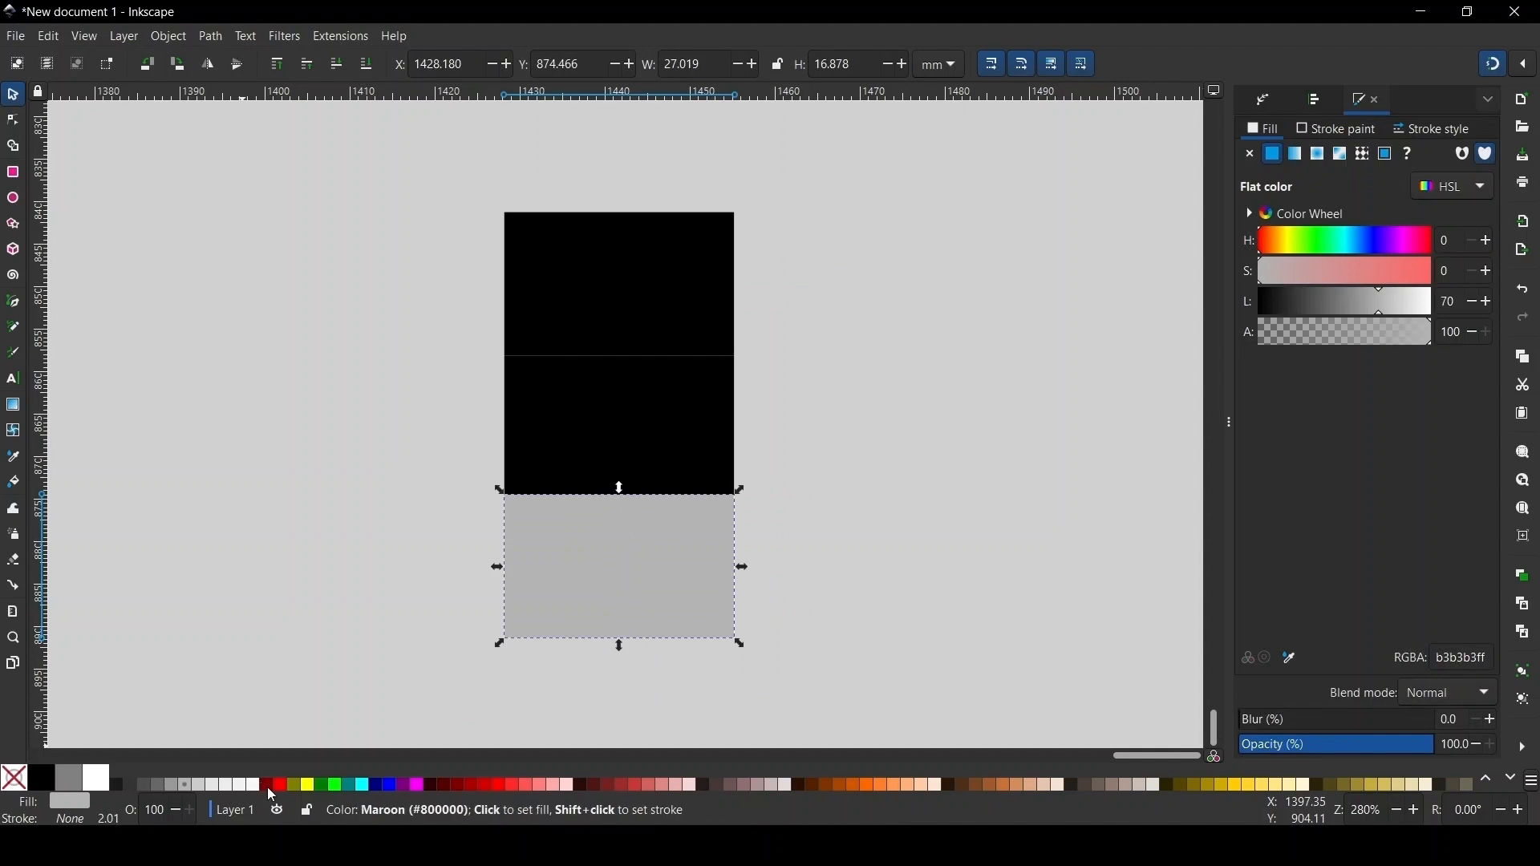
left_click(268, 786)
left_click(908, 492)
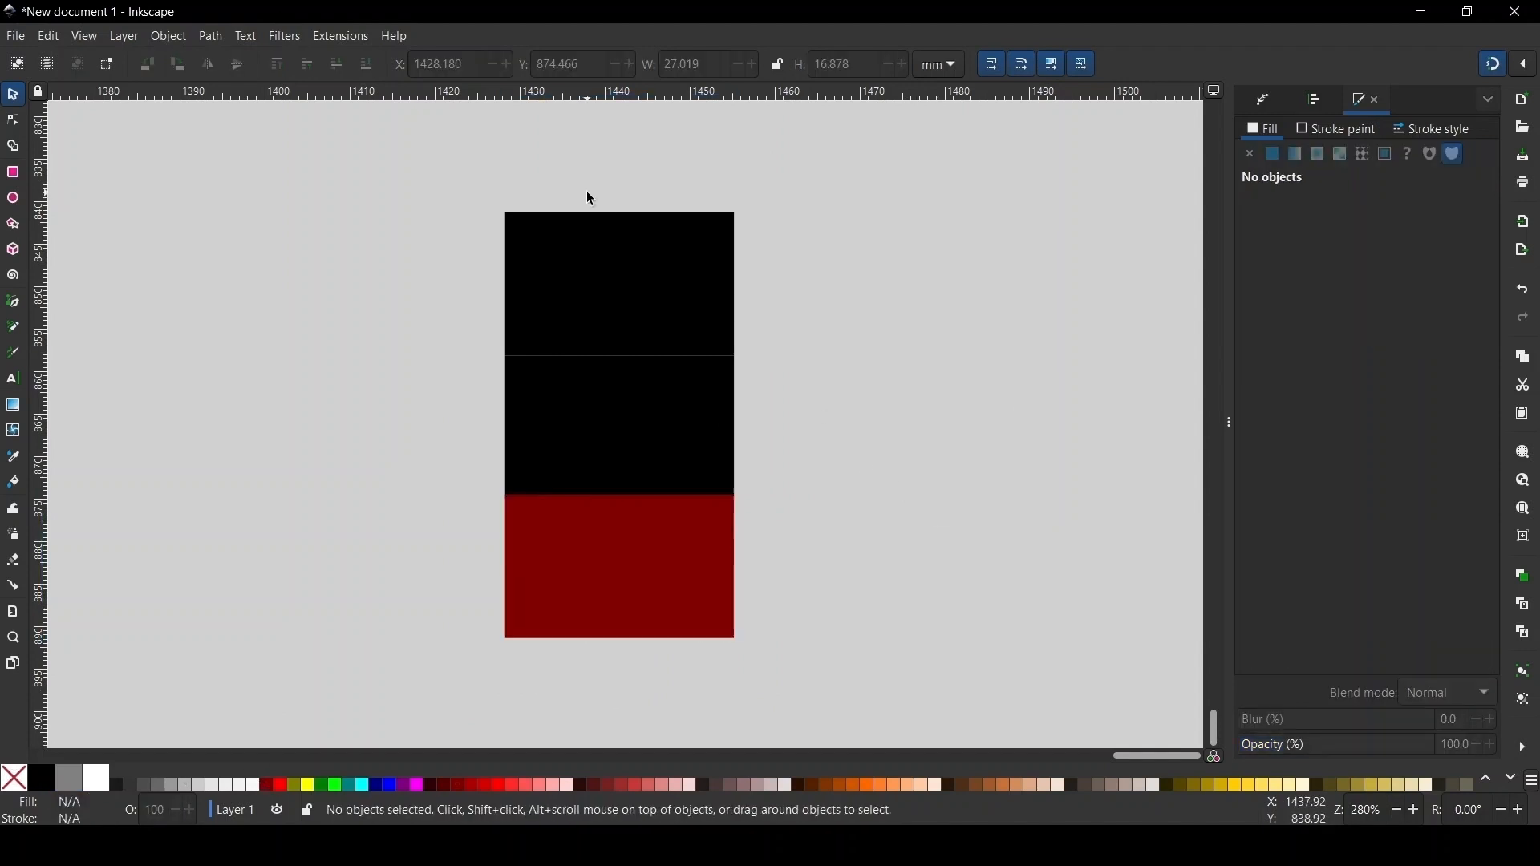
- Shorten the top black rectangle to about 6.9 mm high by lowering its upper edge
left_click(614, 241)
left_click_drag(619, 206, 623, 289)
key("Escape")
- Select all three stacked rectangles and convert them from objects to paths
left_click(665, 574)
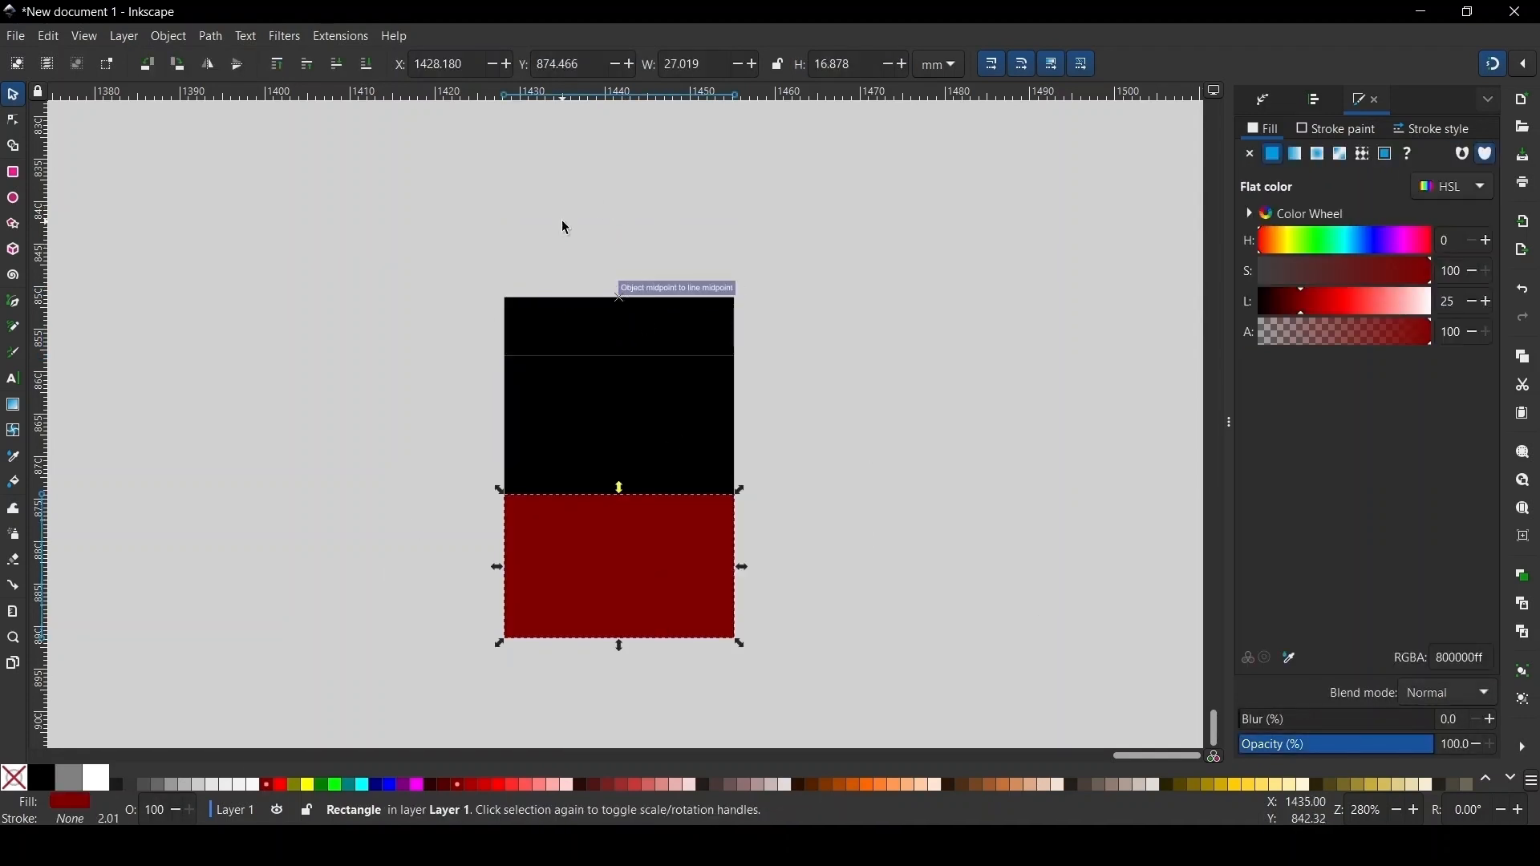
left_click_drag(376, 231, 962, 701)
scroll(855, 313, "down", 2)
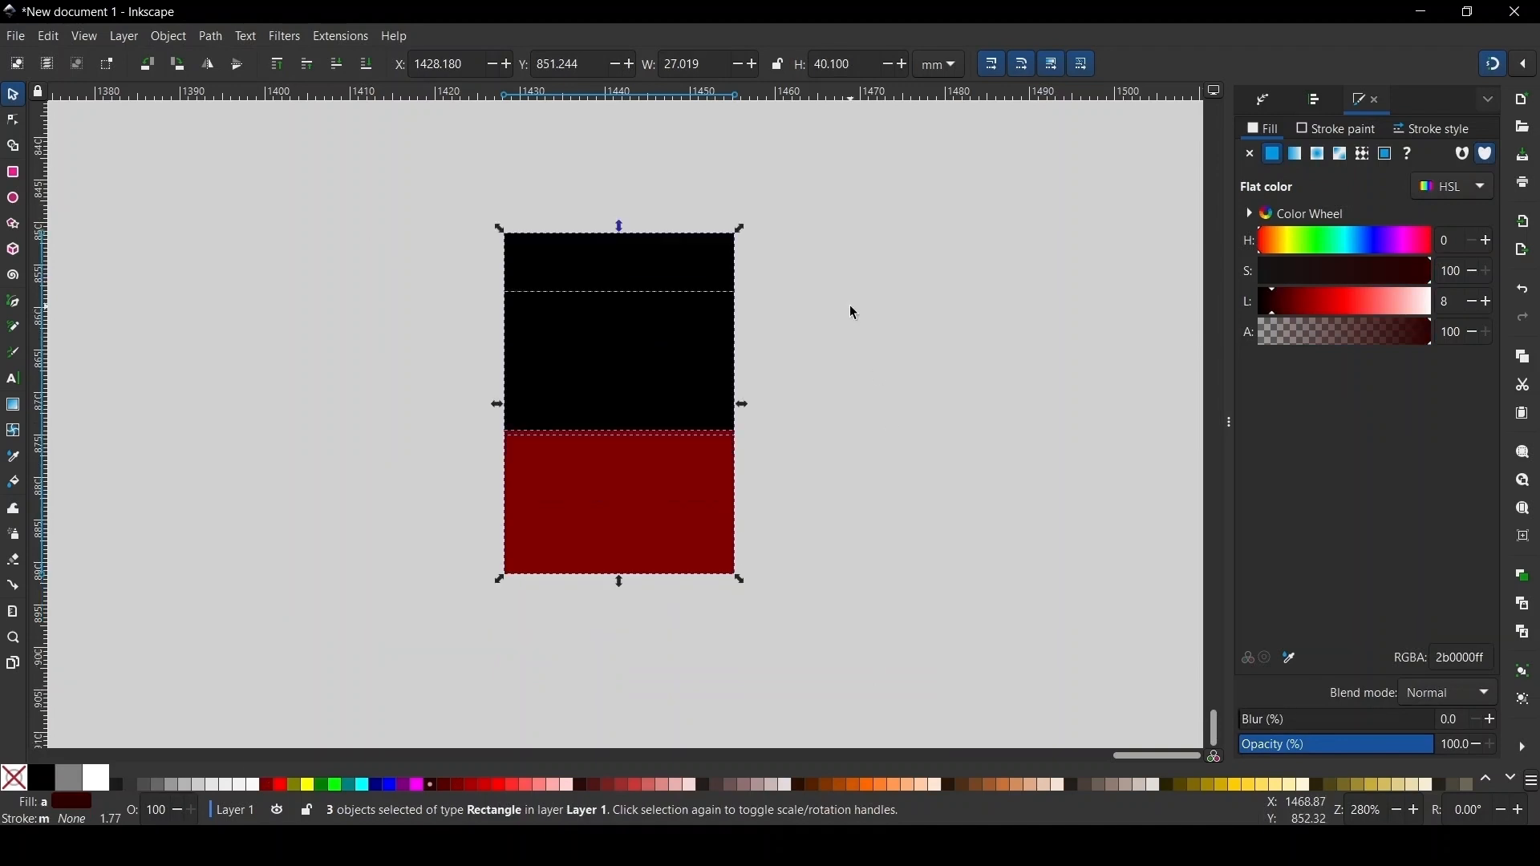
left_click(212, 39)
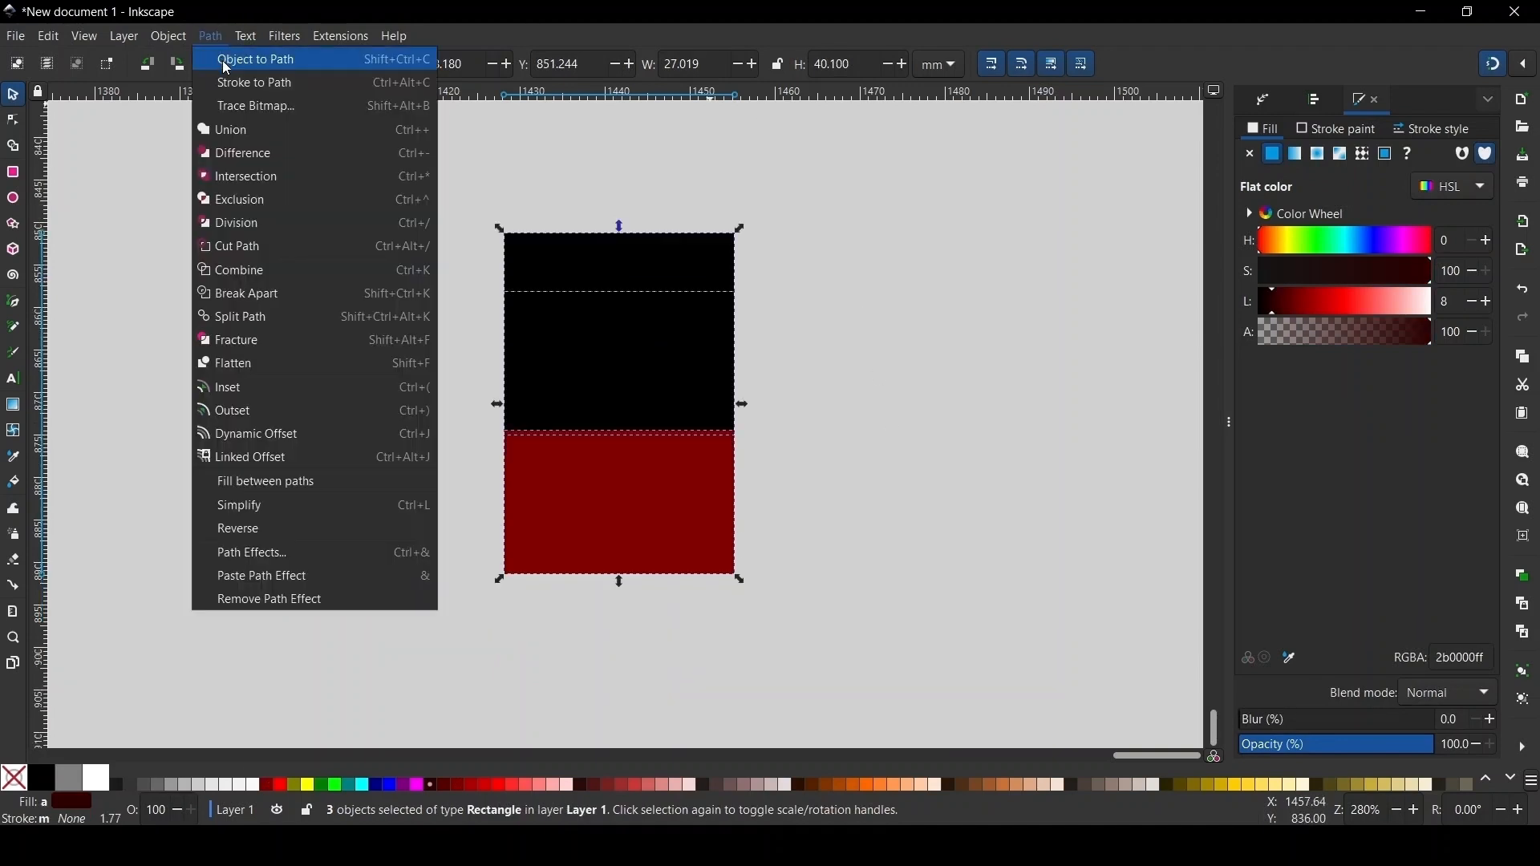
left_click(245, 59)
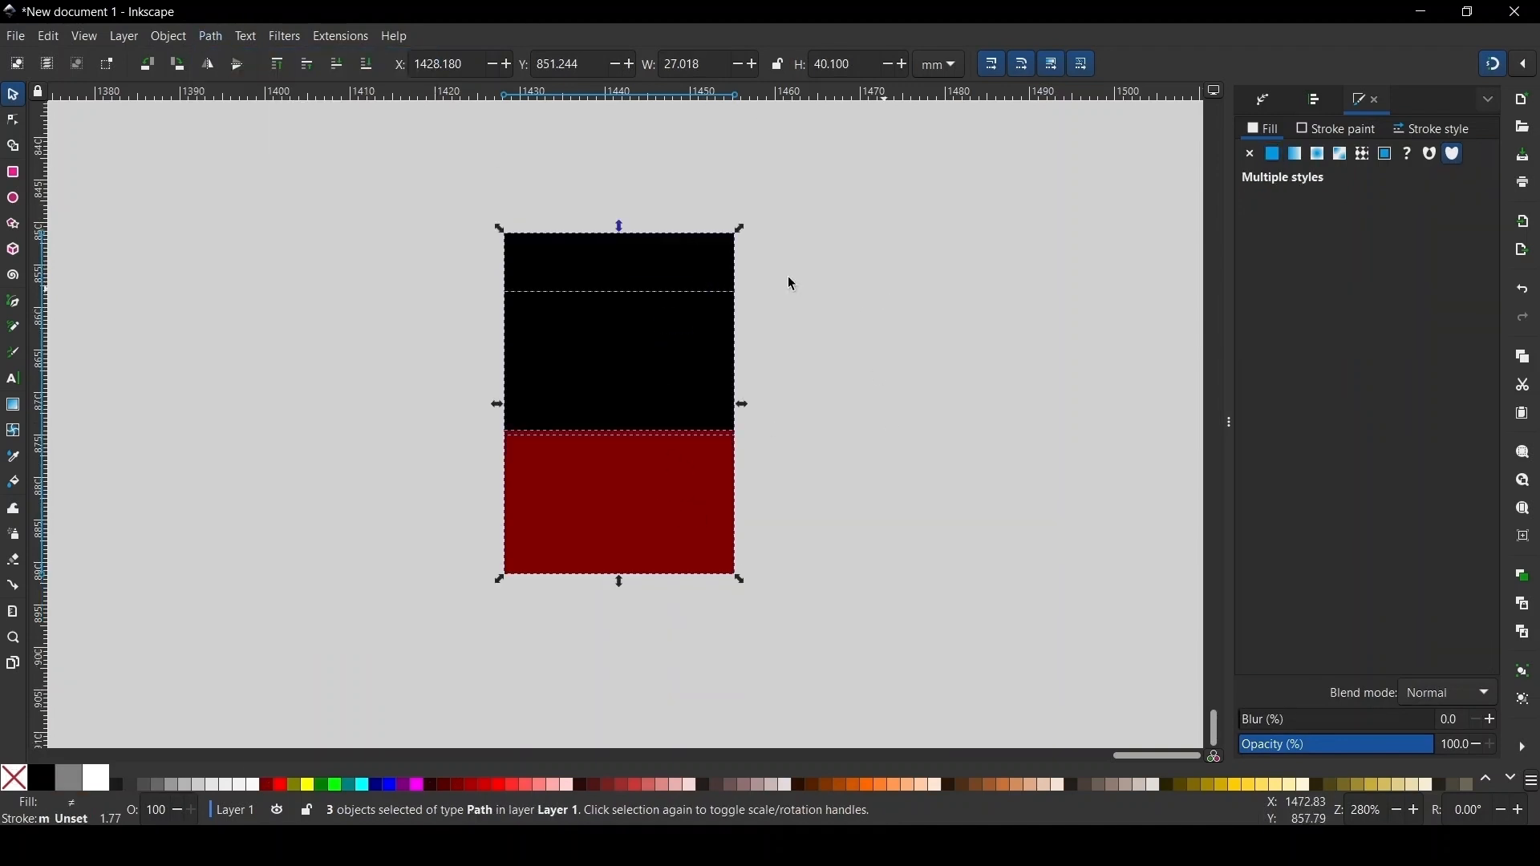
key("Escape")
- Nudge the middle black rectangle up until its lower edge meets the maroon rectangle's upper edge
left_click(595, 506)
scroll(538, 468, "up", 2)
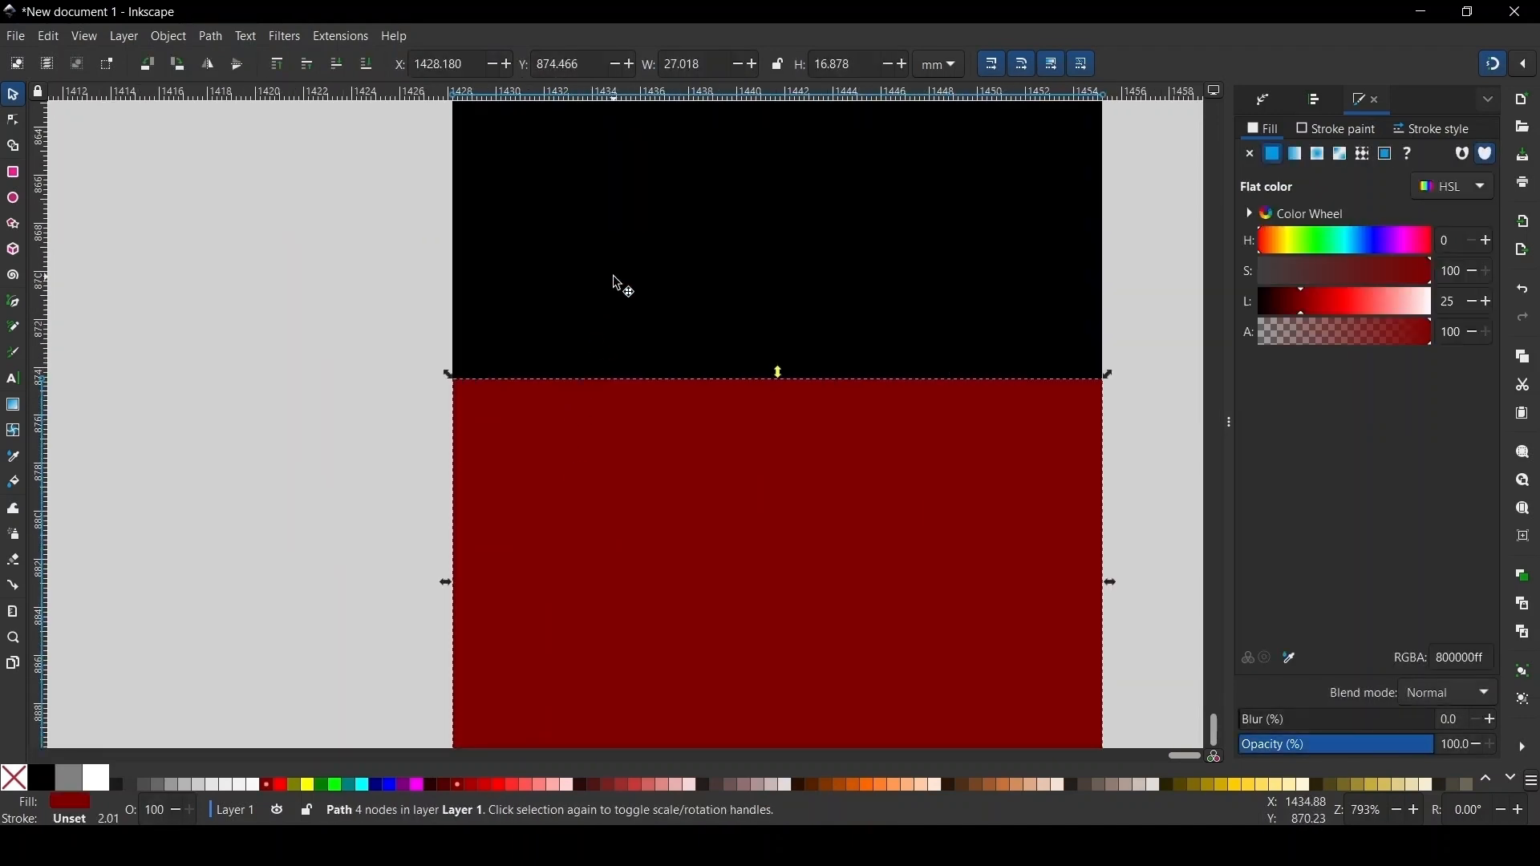
left_click(564, 302)
scroll(626, 482, "down", 2)
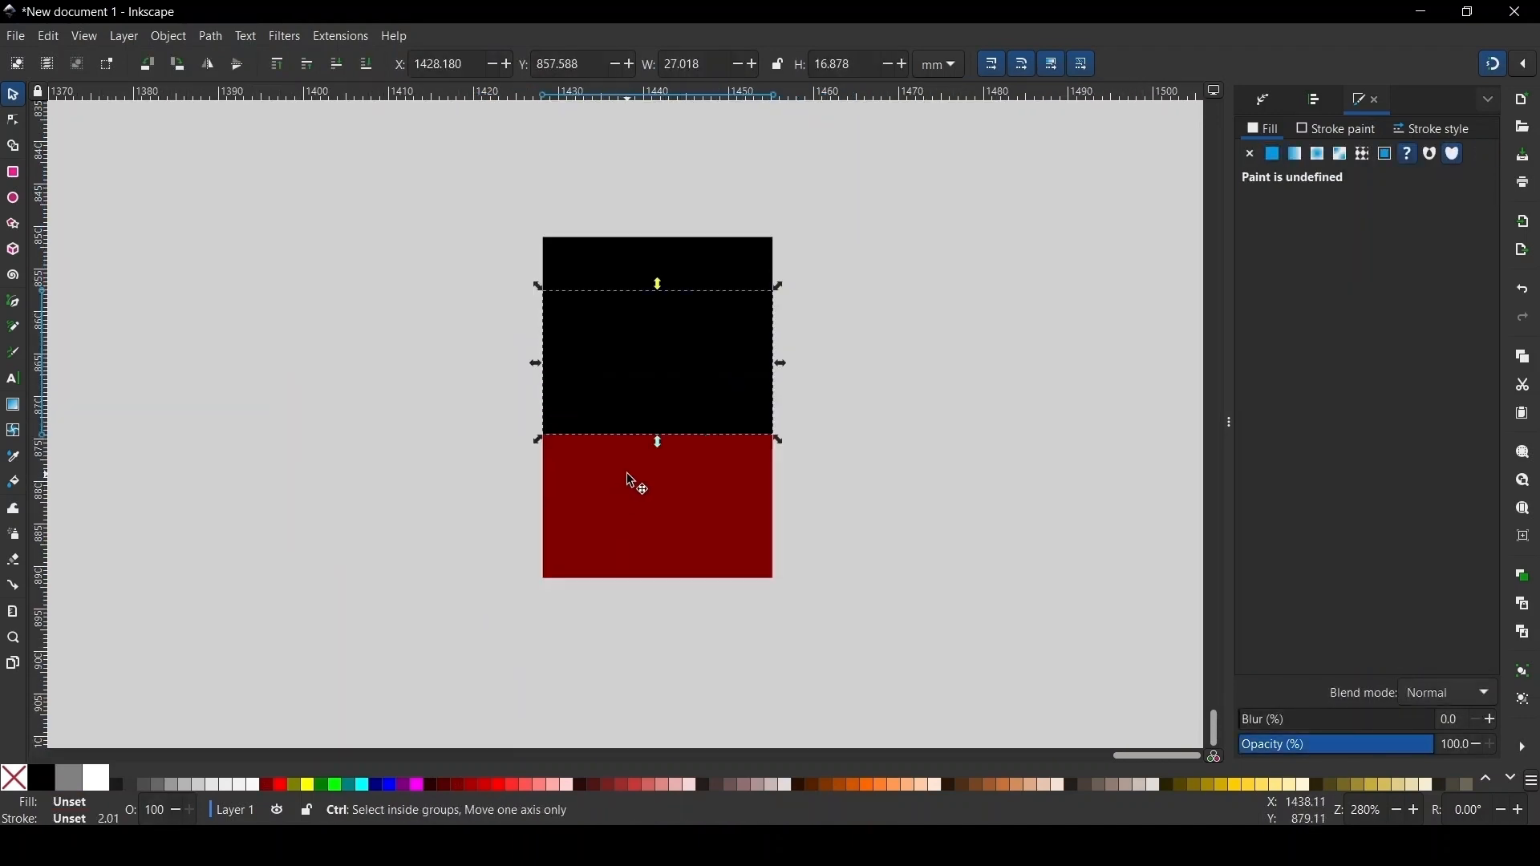
- Spread the maroon path's two bottom nodes symmetrically to form a trapezoid with a base about 40 mm wide
left_click(743, 492)
scroll(743, 492, "up", 2)
key("ctrl")
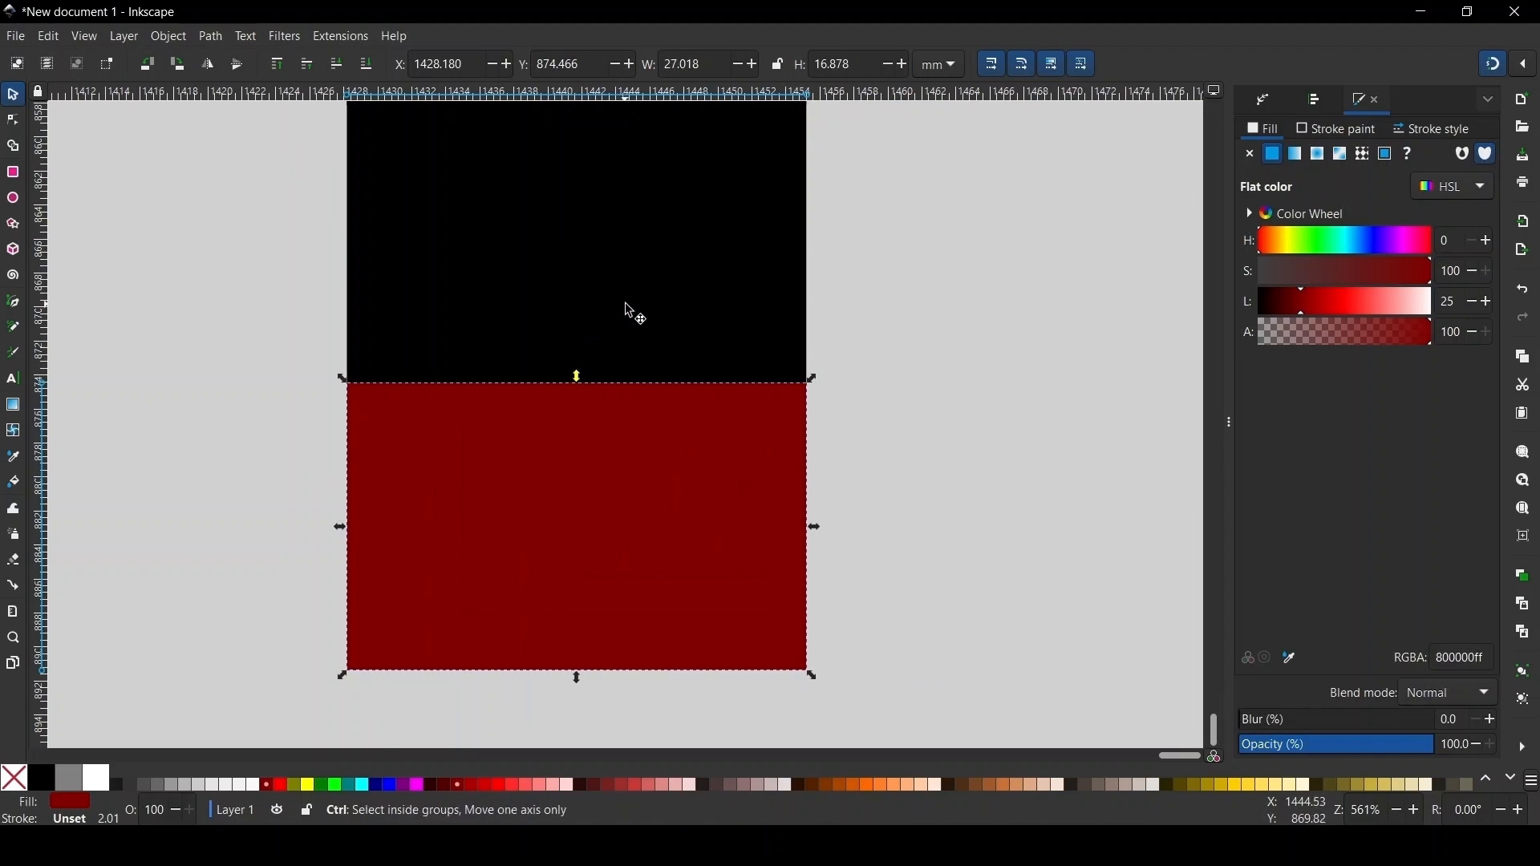
scroll(722, 344, "down", 1)
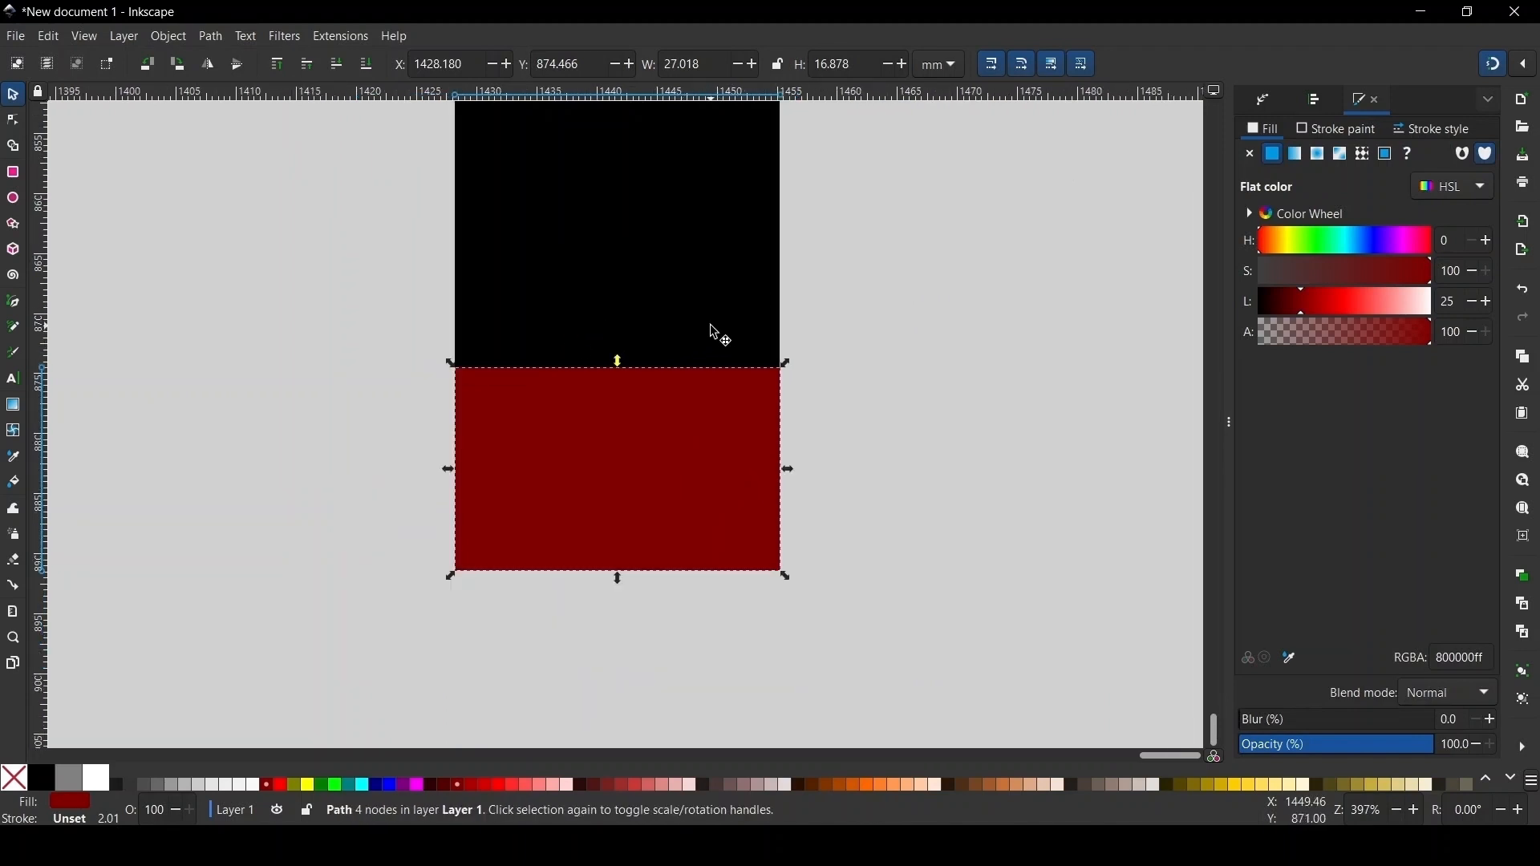
key("n")
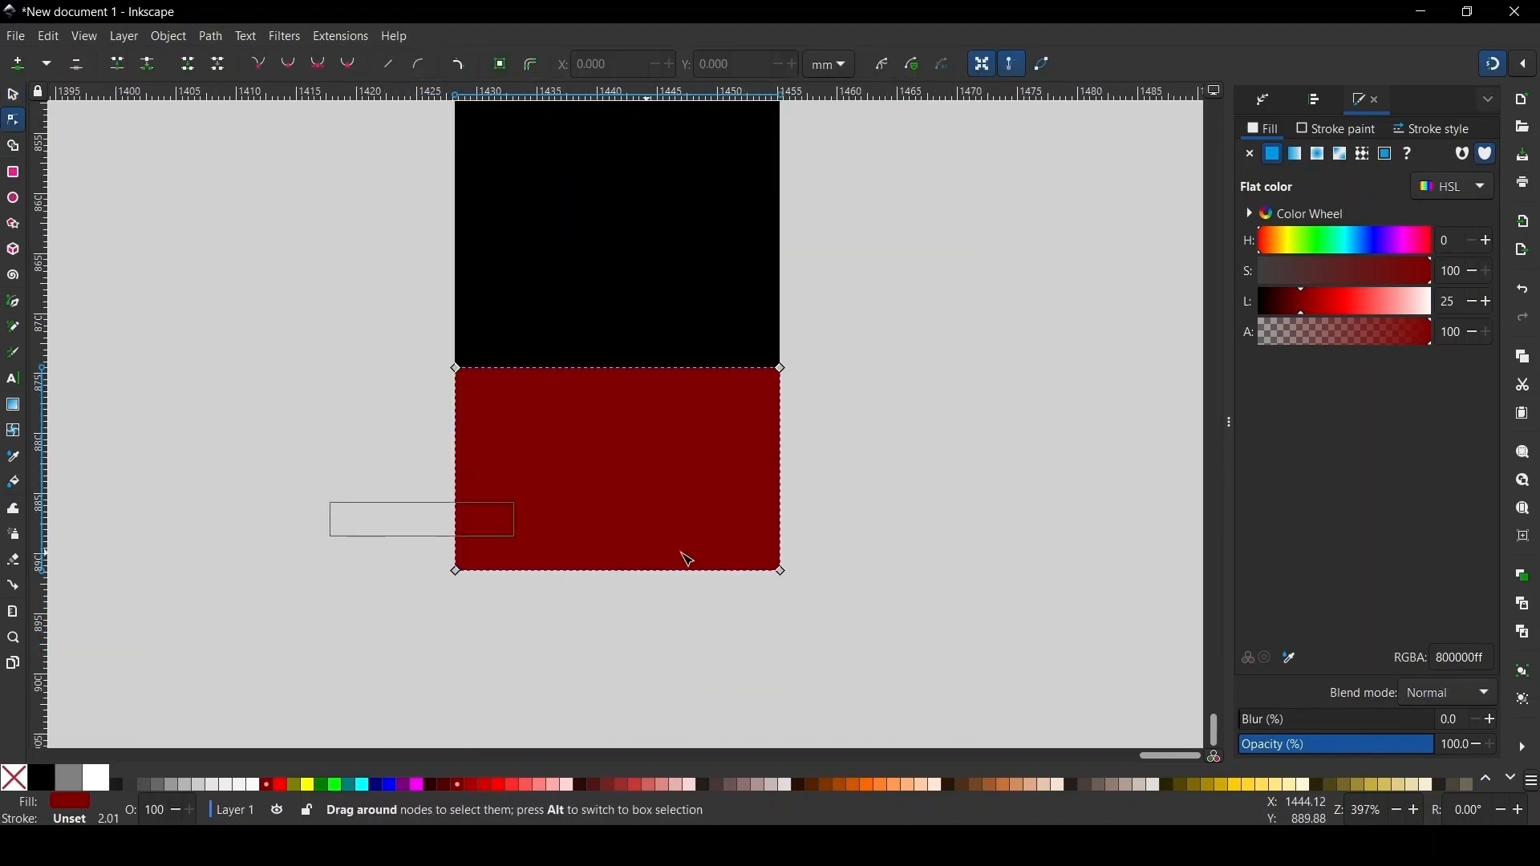
left_click_drag(687, 559, 1013, 633)
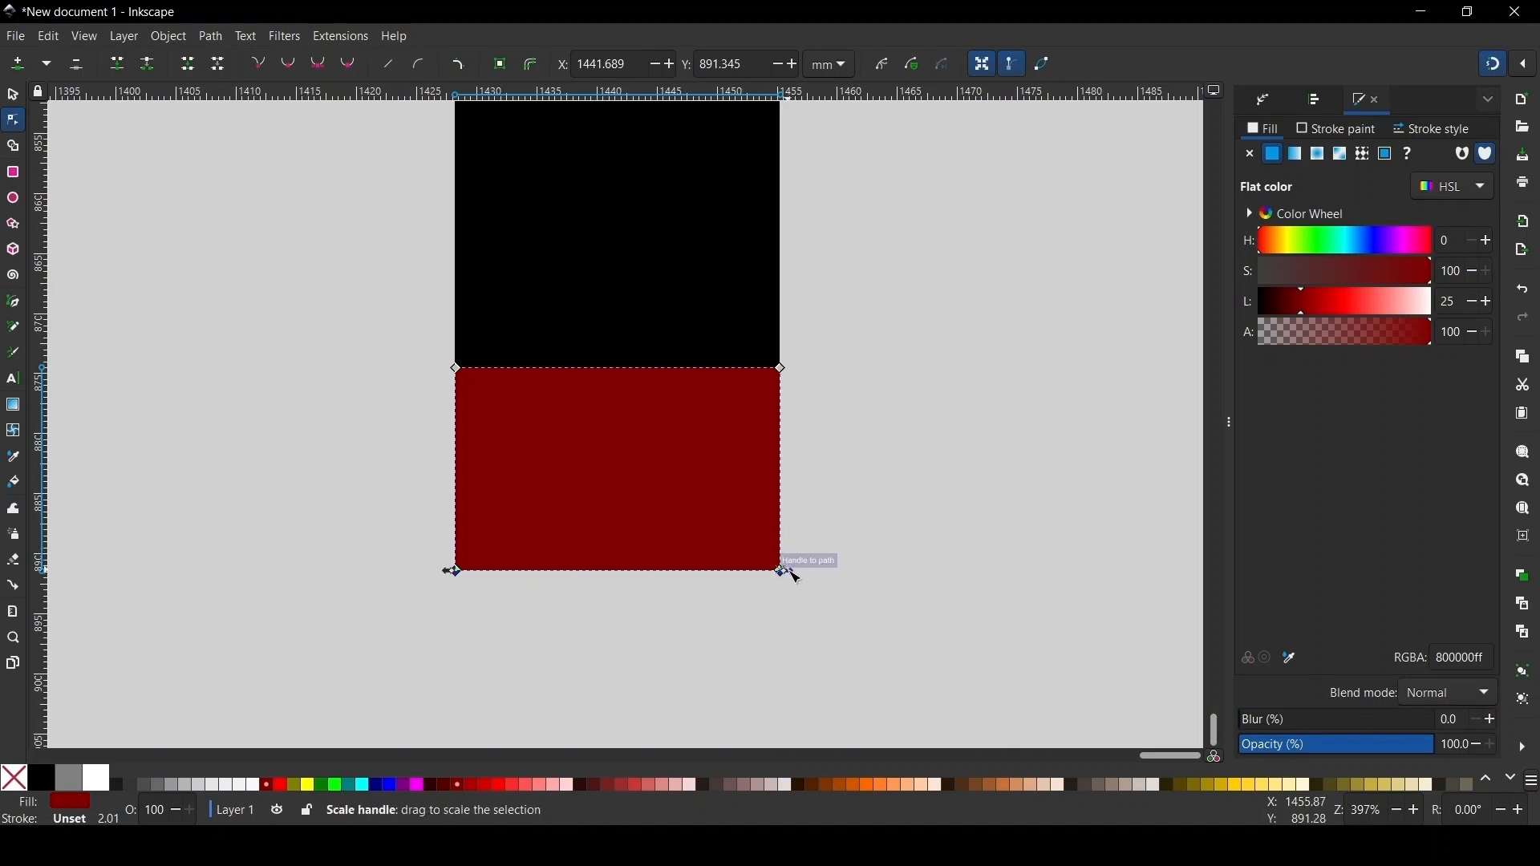
left_click_drag(793, 572, 852, 543)
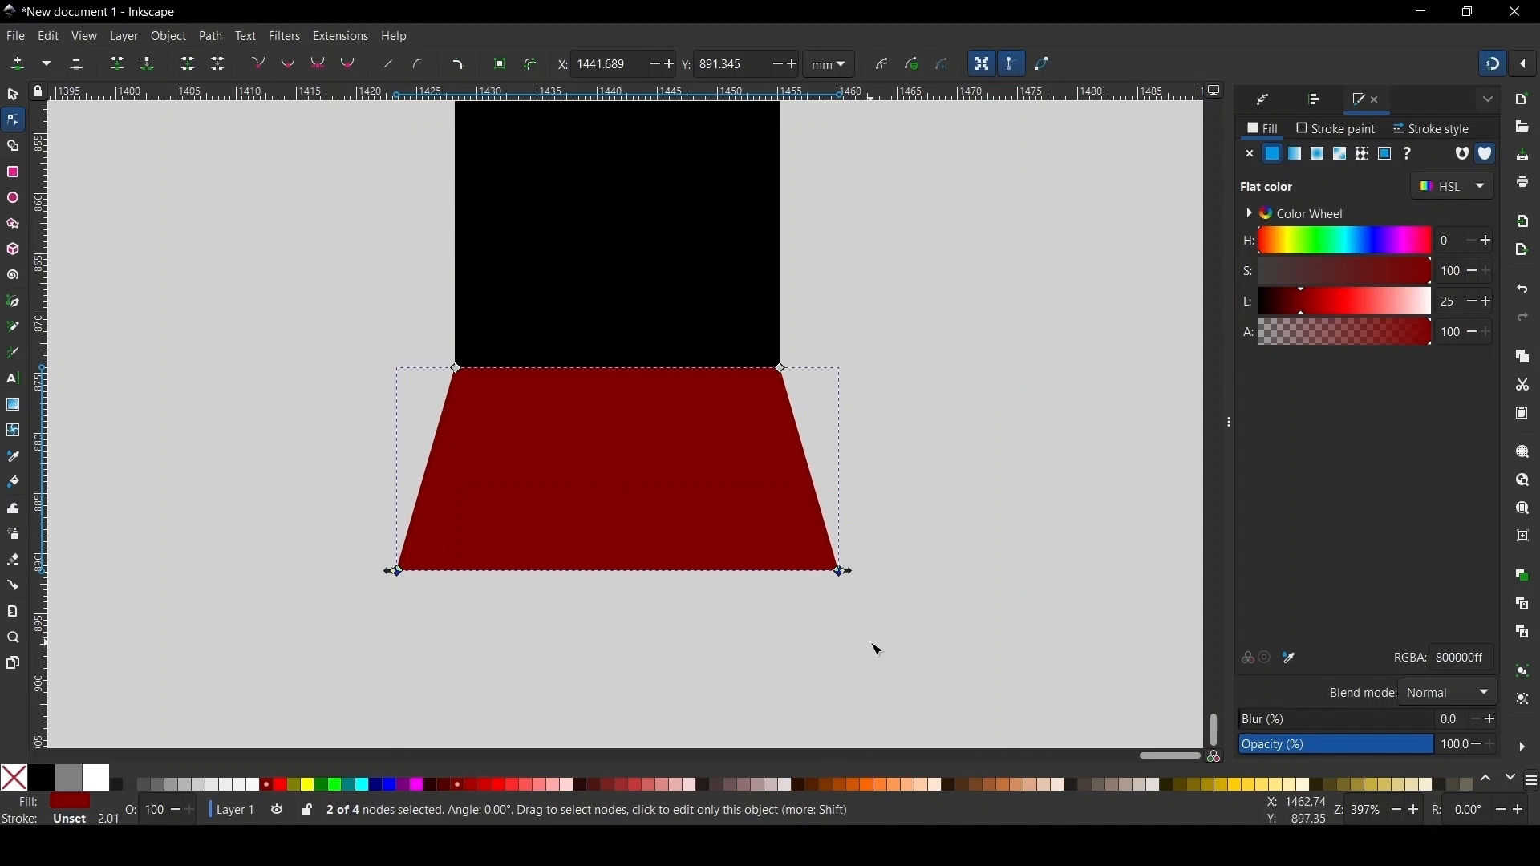
key("ctrl+z")
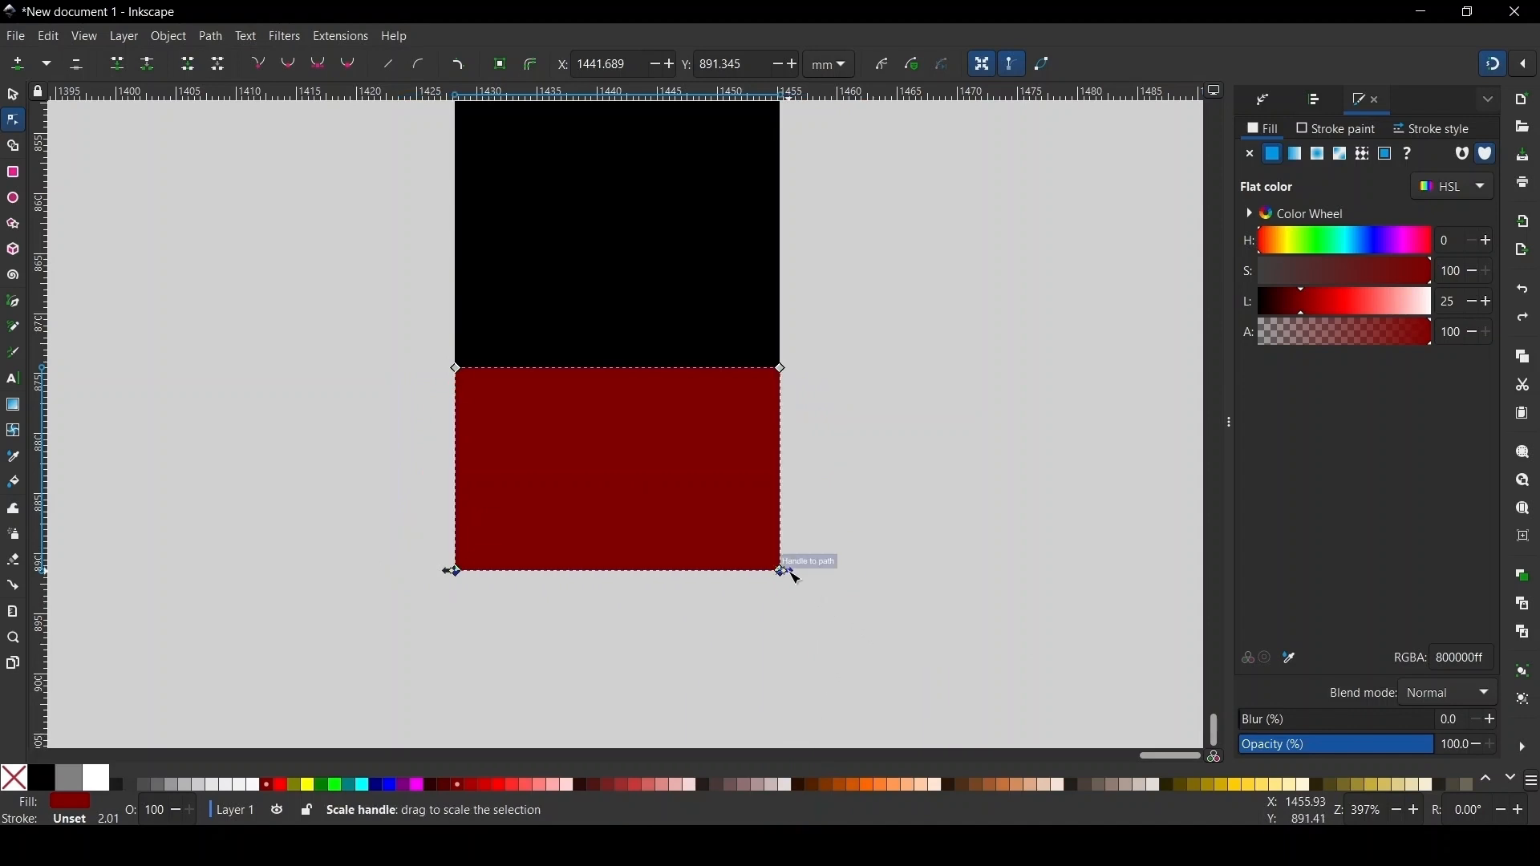
left_click_drag(791, 576, 873, 577)
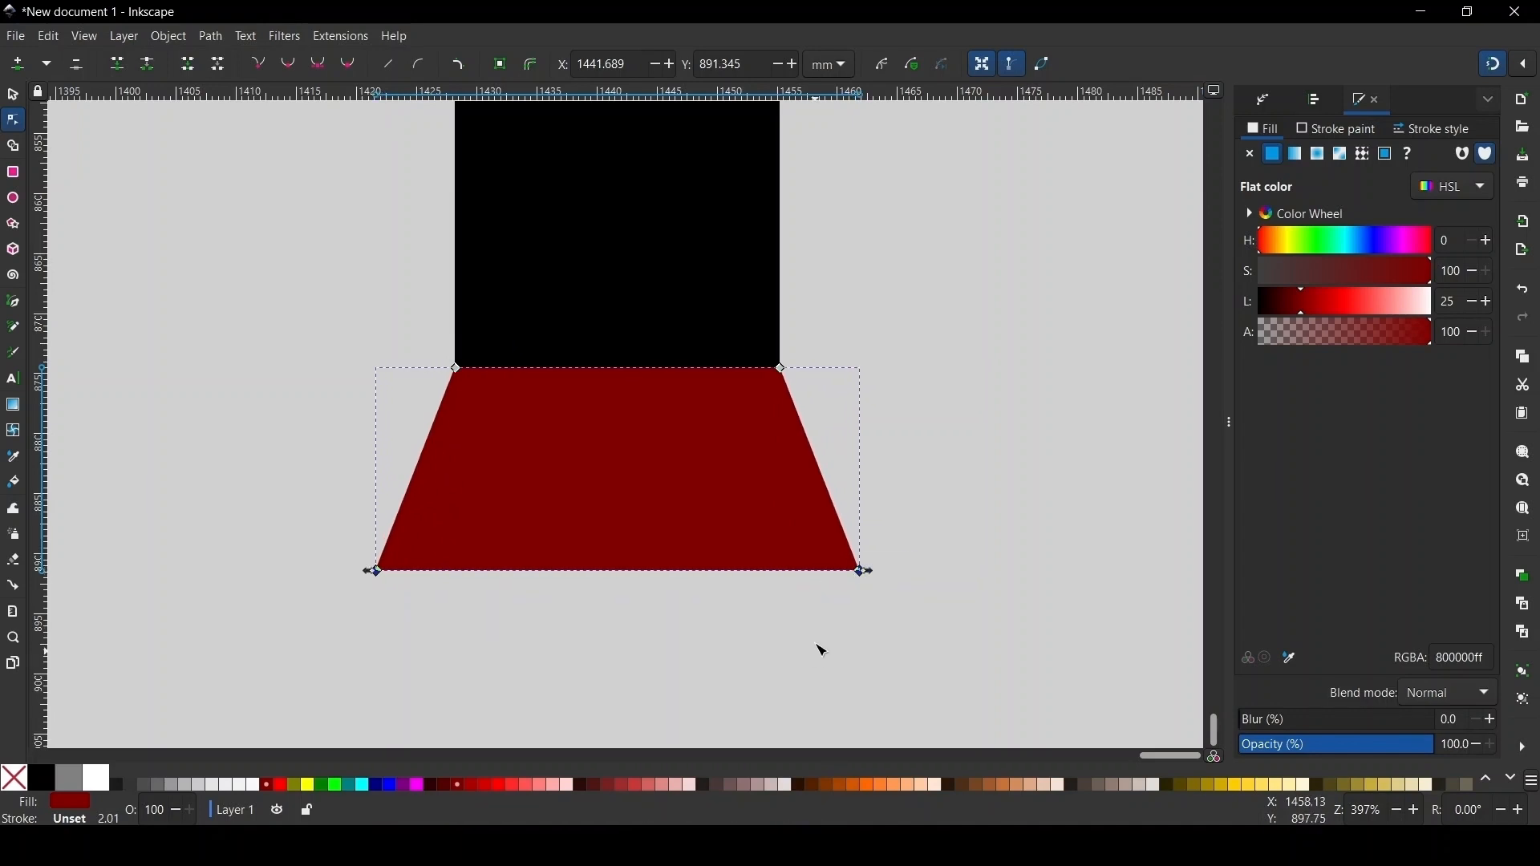
- Spread the top black path's two upper nodes symmetrically so its upper edge is about 34 mm wide
scroll(664, 519, "up", 1)
scroll(653, 407, "down", 1)
scroll(671, 458, "up", 1)
scroll(676, 464, "up", 1)
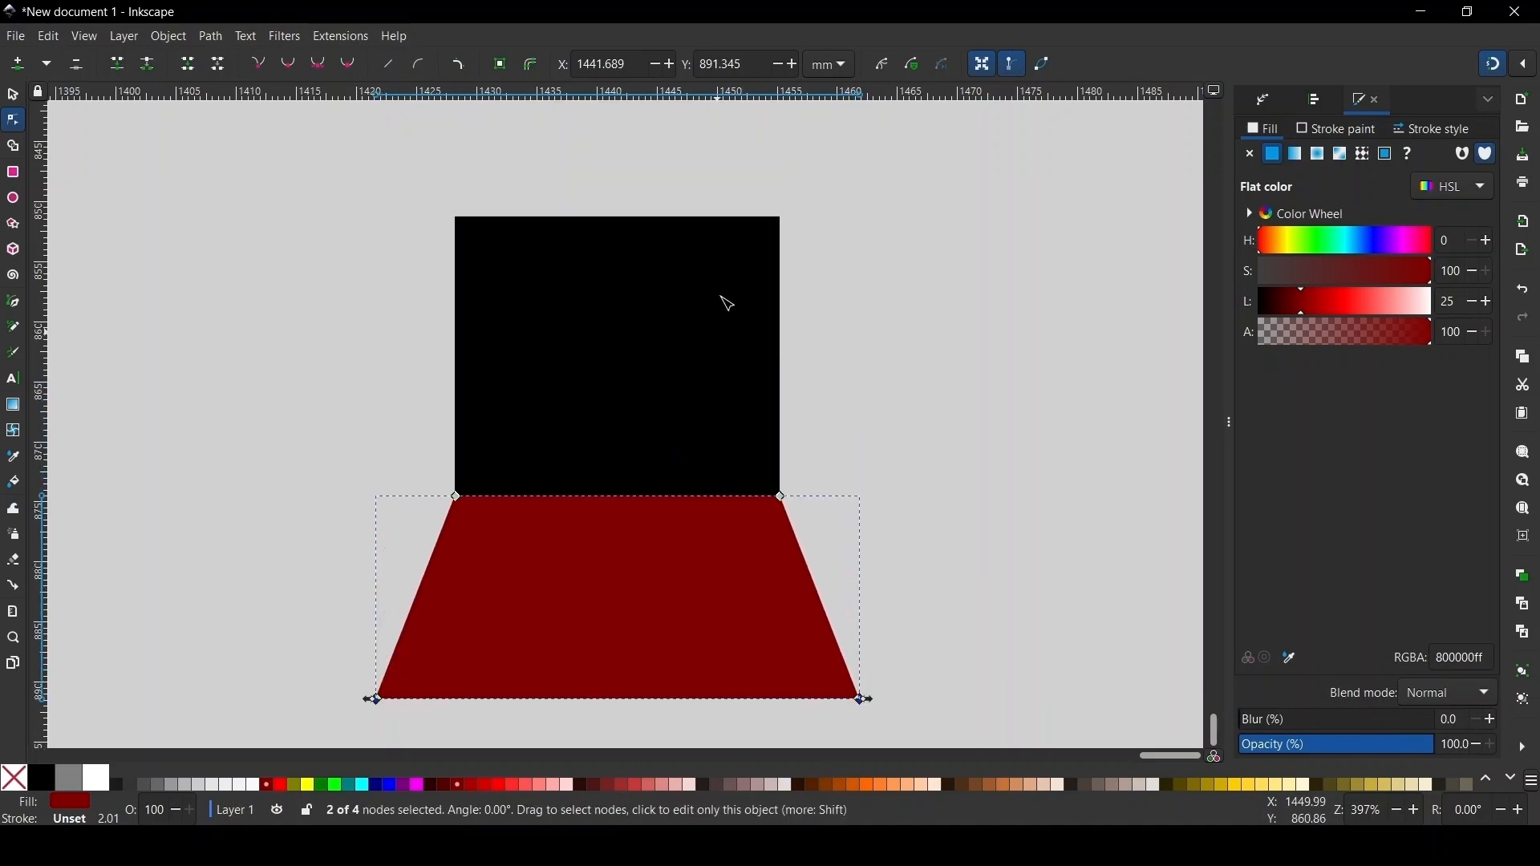
left_click(701, 268)
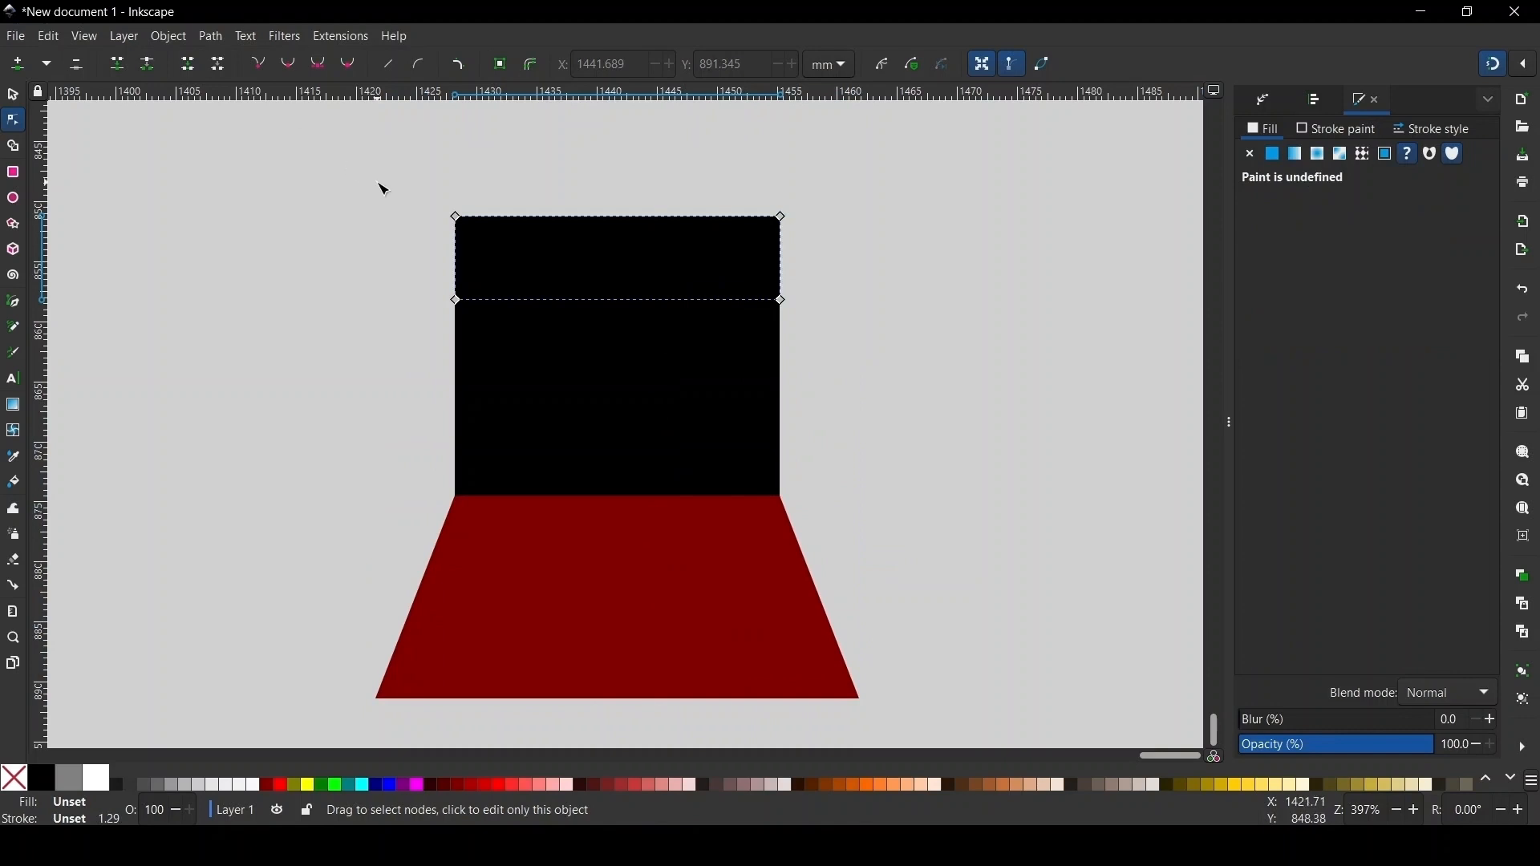
left_click_drag(378, 169, 933, 272)
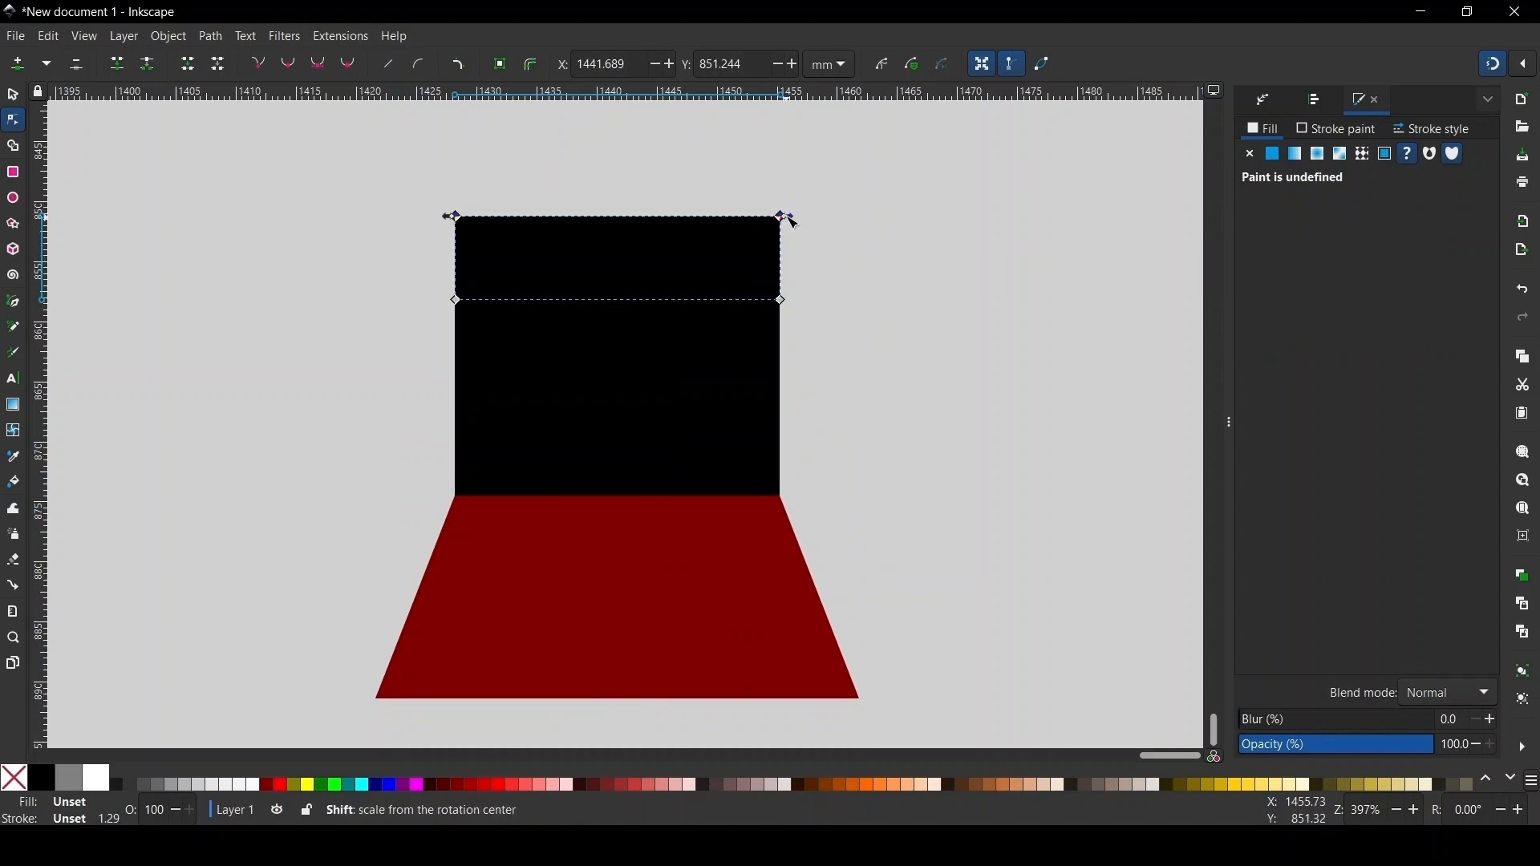
left_click_drag(797, 221, 837, 231)
- Place a copy of the middle rectangle on top of the flared piece, resized to about 34 mm wide and 7.4 mm high
scroll(595, 325, "down", 3)
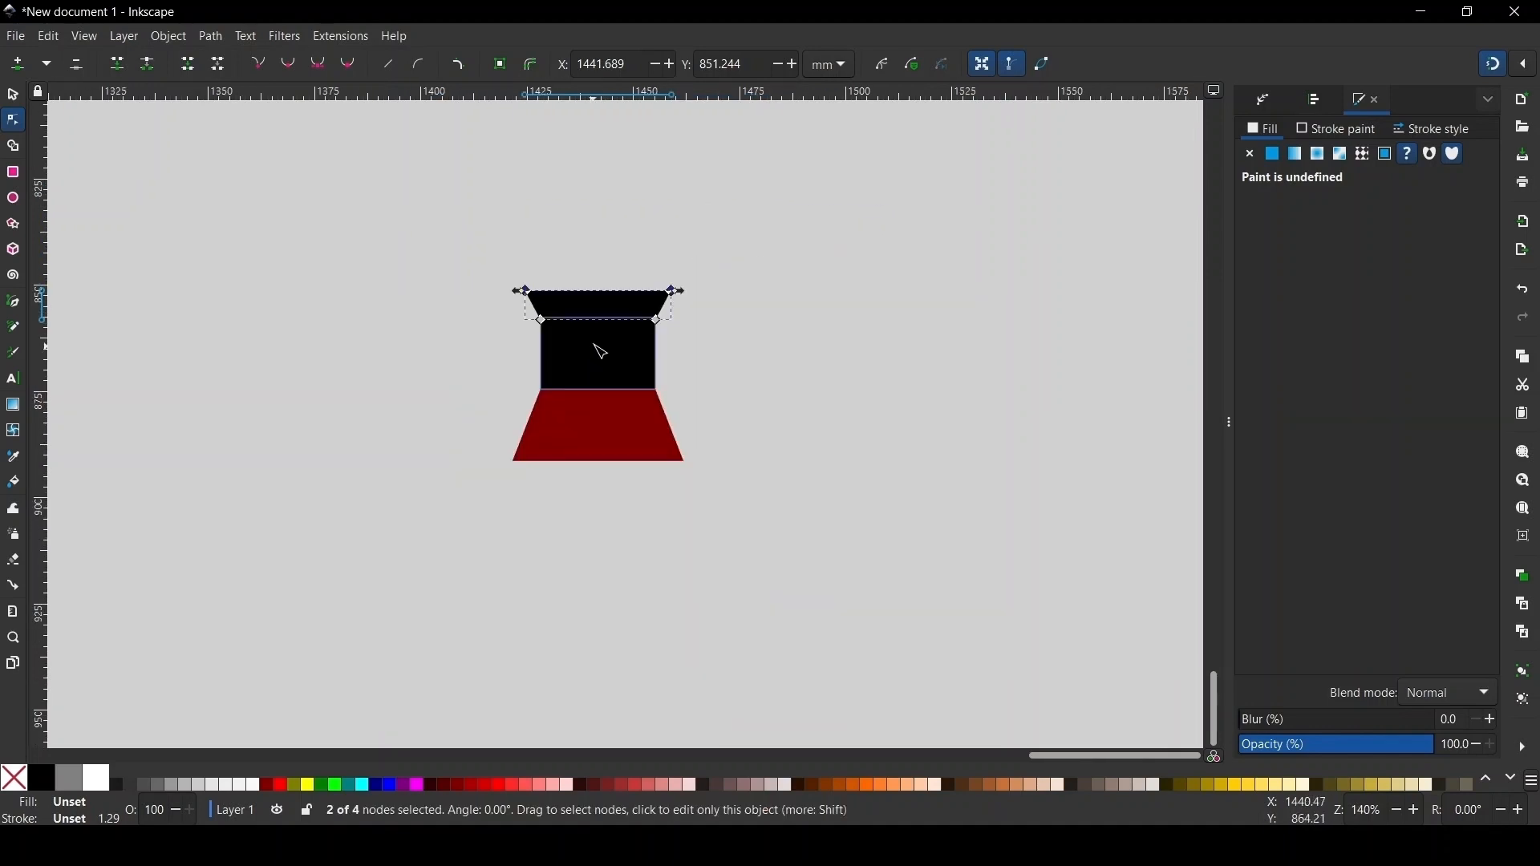
scroll(601, 352, "up", 3)
scroll(629, 364, "down", 1)
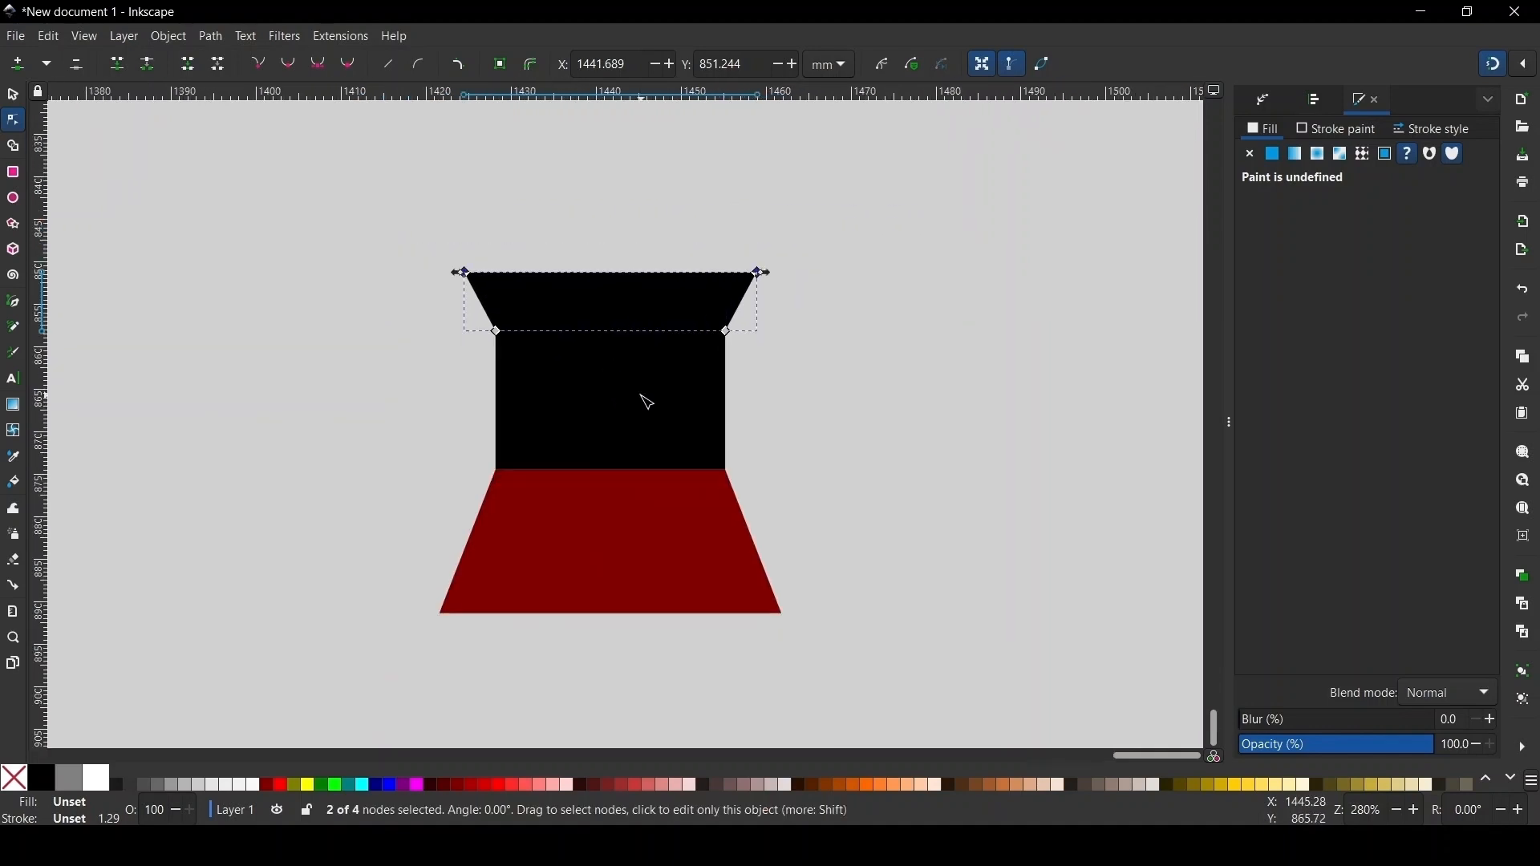
left_click(22, 99)
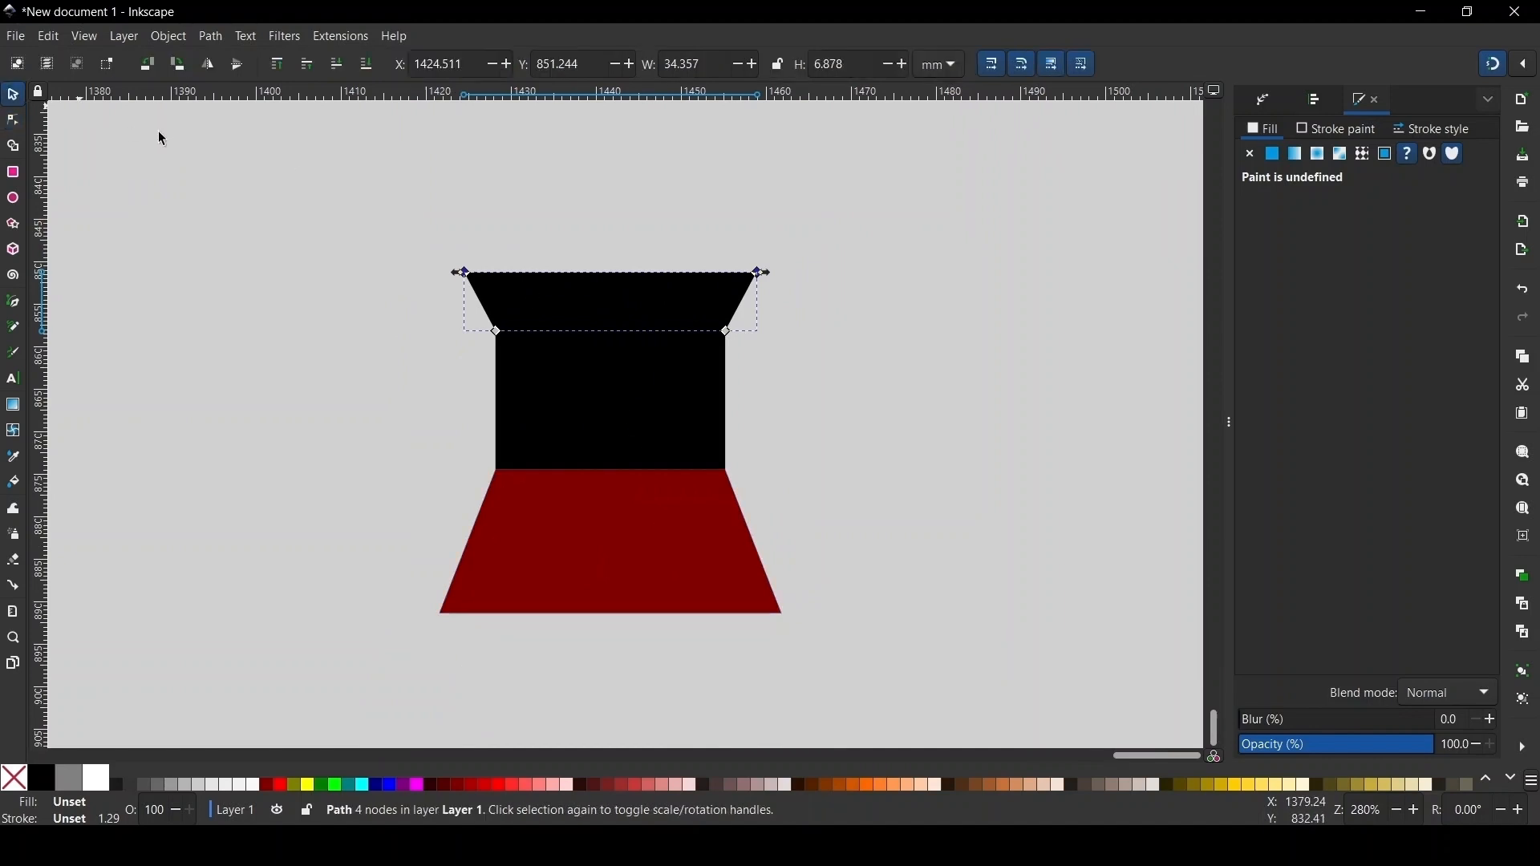
scroll(626, 307, "up", 6)
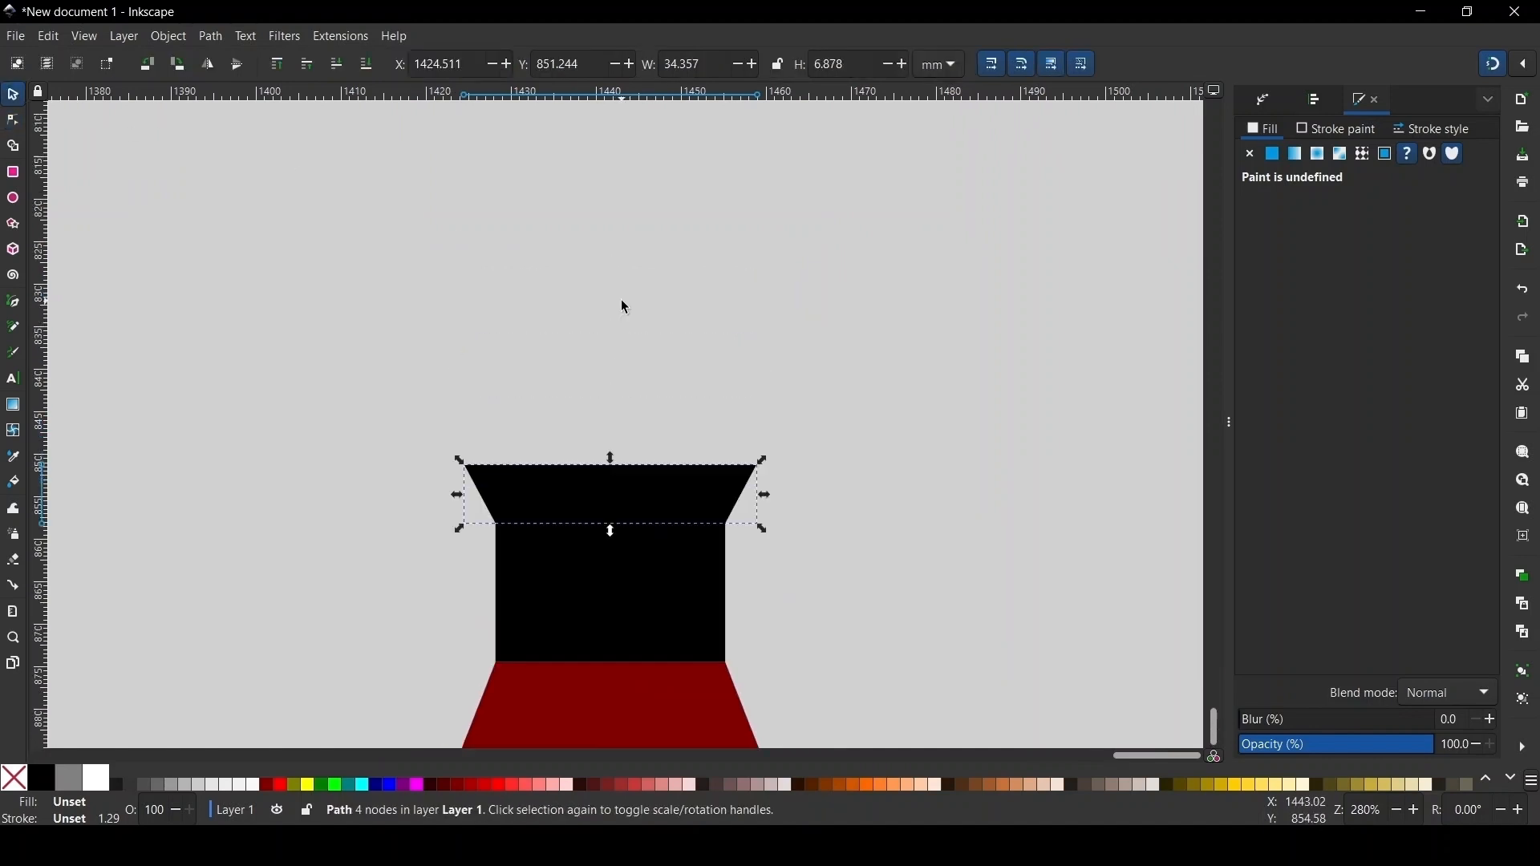
left_click(684, 626)
scroll(590, 292, "down", 4)
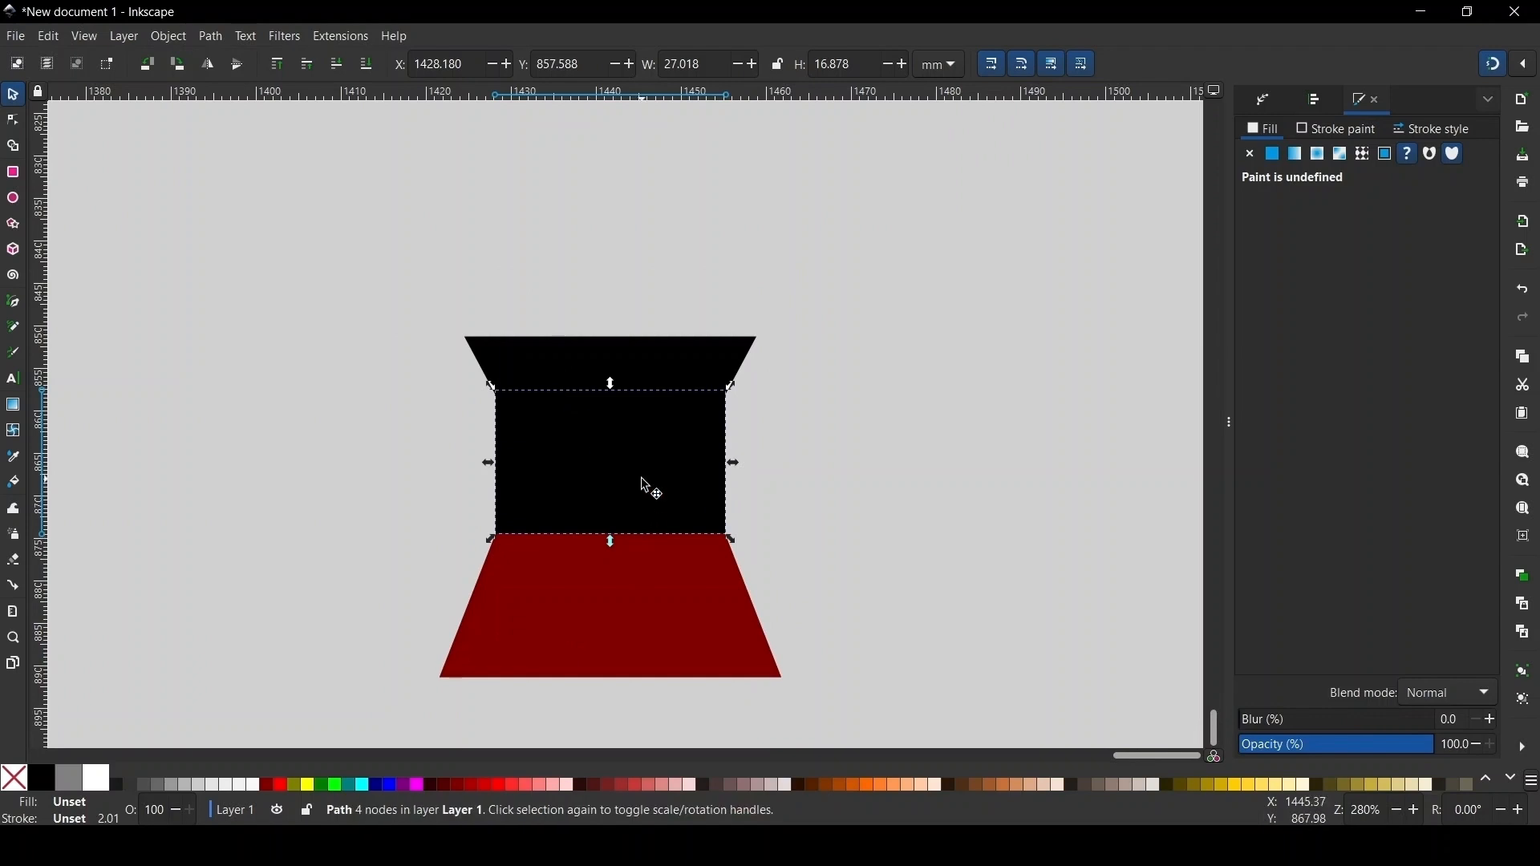
left_click_drag(647, 487, 751, 274)
left_click_drag(486, 271, 461, 267)
left_click_drag(613, 190, 619, 264)
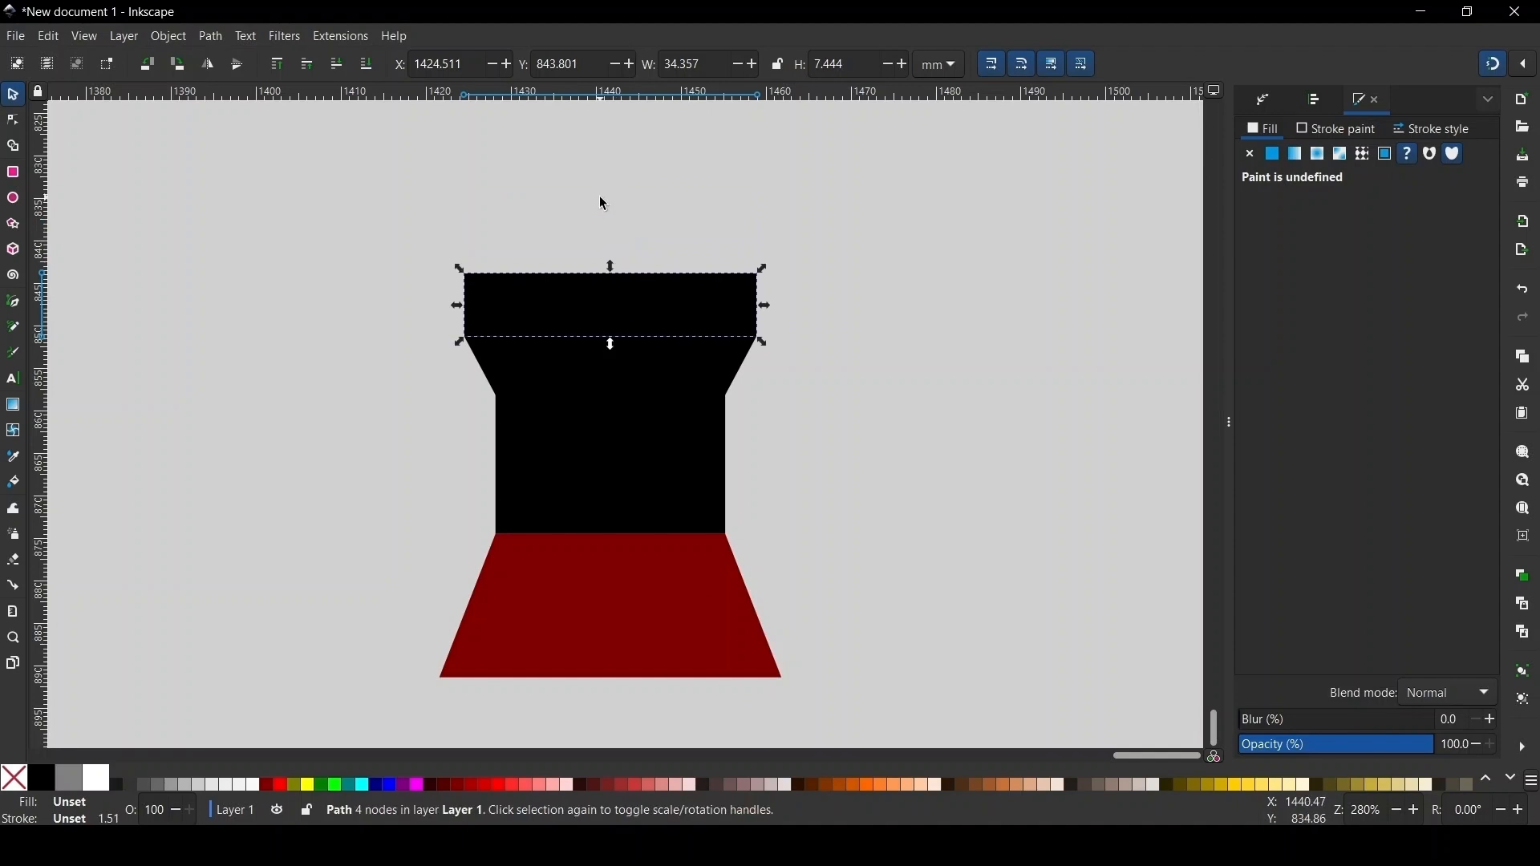
left_click(600, 197)
- Place a copy of the middle black rectangle directly beneath the maroon trapezoid, touching its base
scroll(652, 342, "down", 1)
scroll(665, 524, "up", 1)
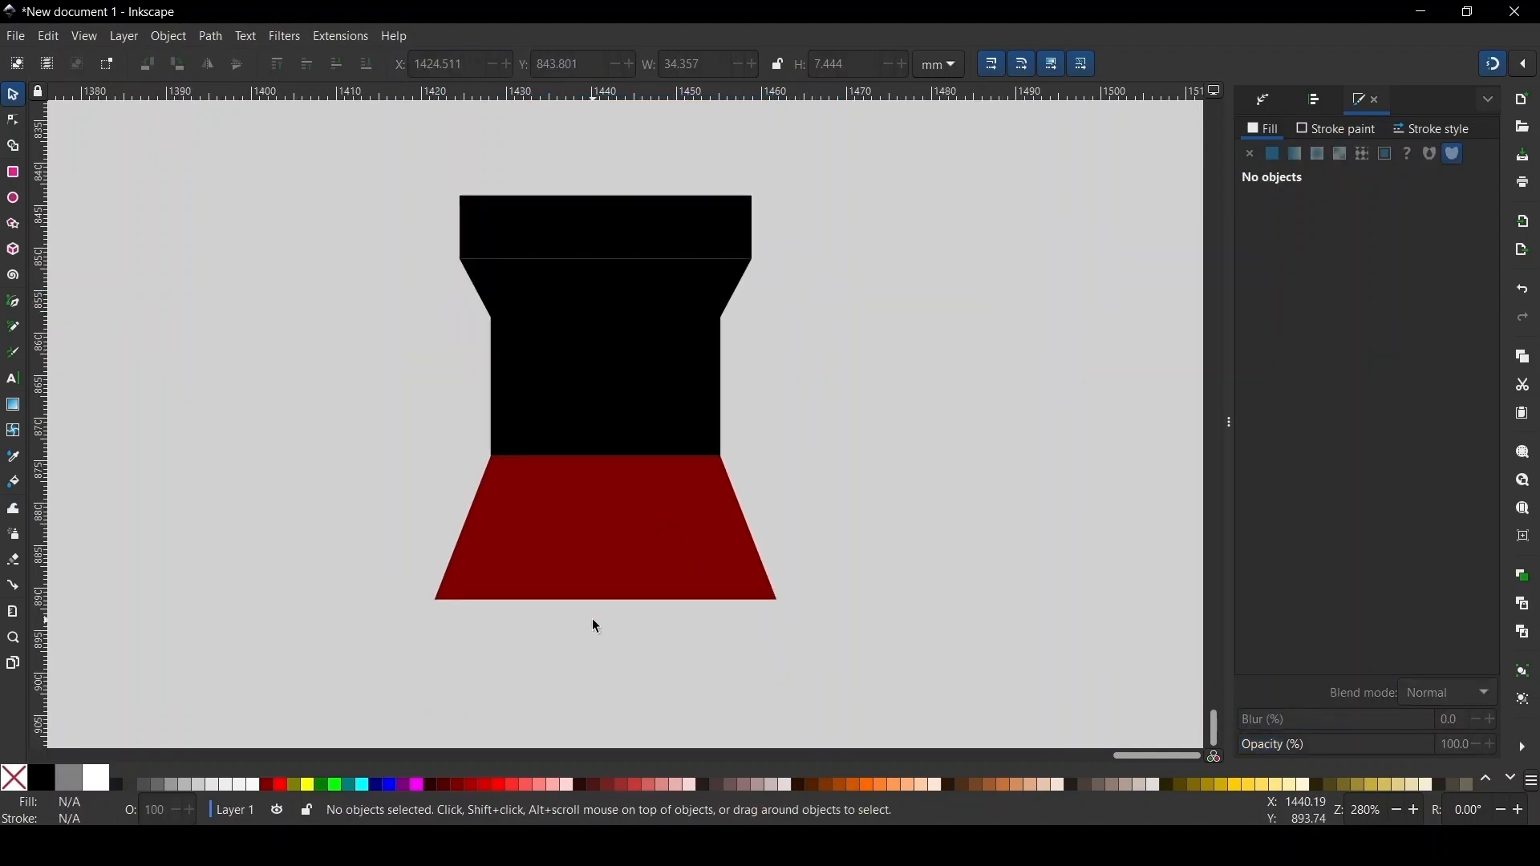
left_click(570, 348)
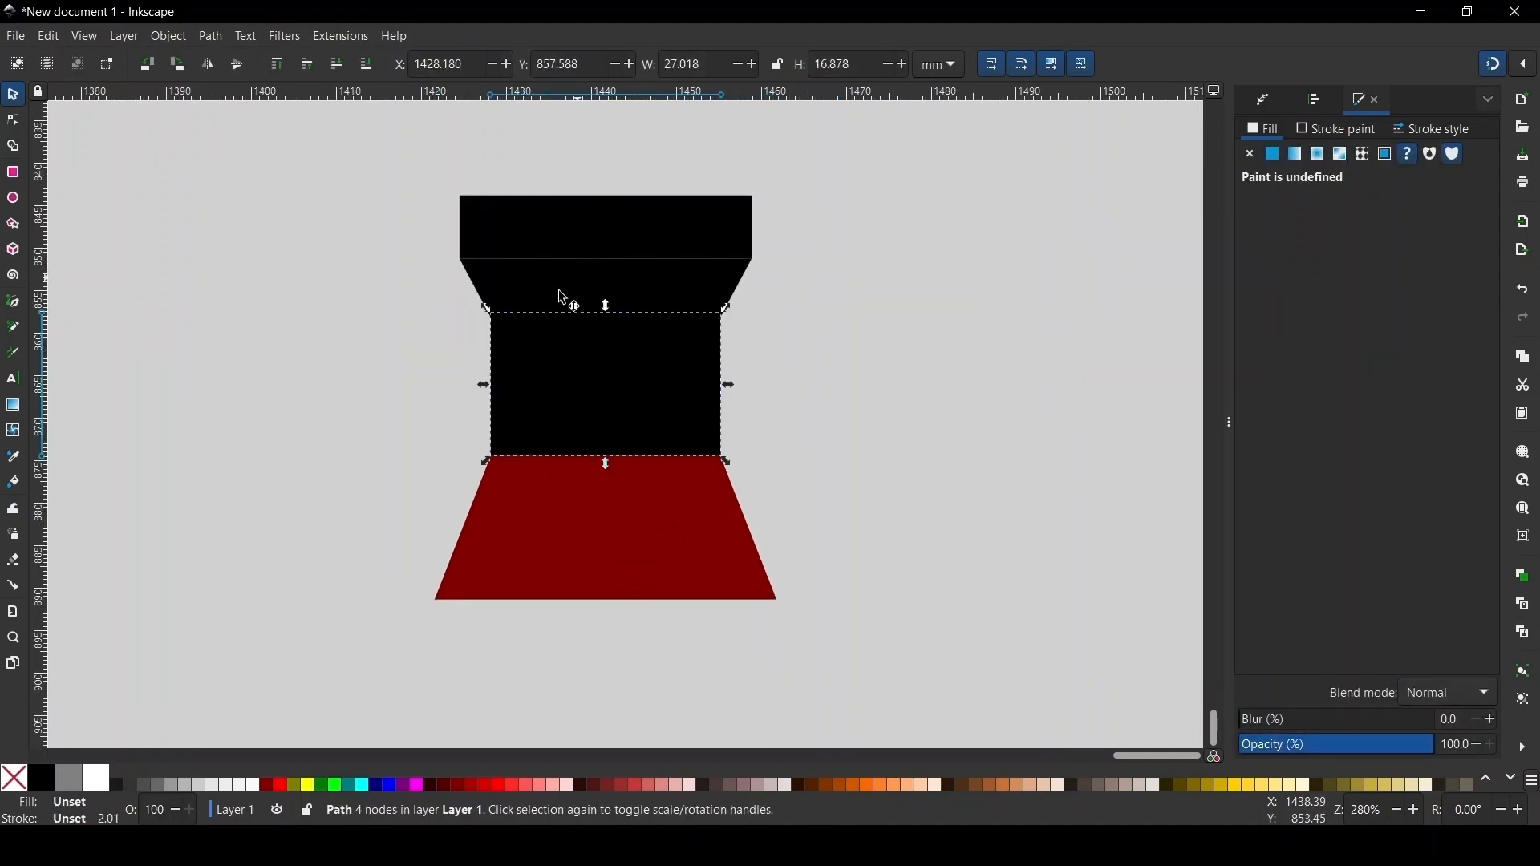
scroll(639, 248, "down", 4)
left_click_drag(634, 274, 589, 552)
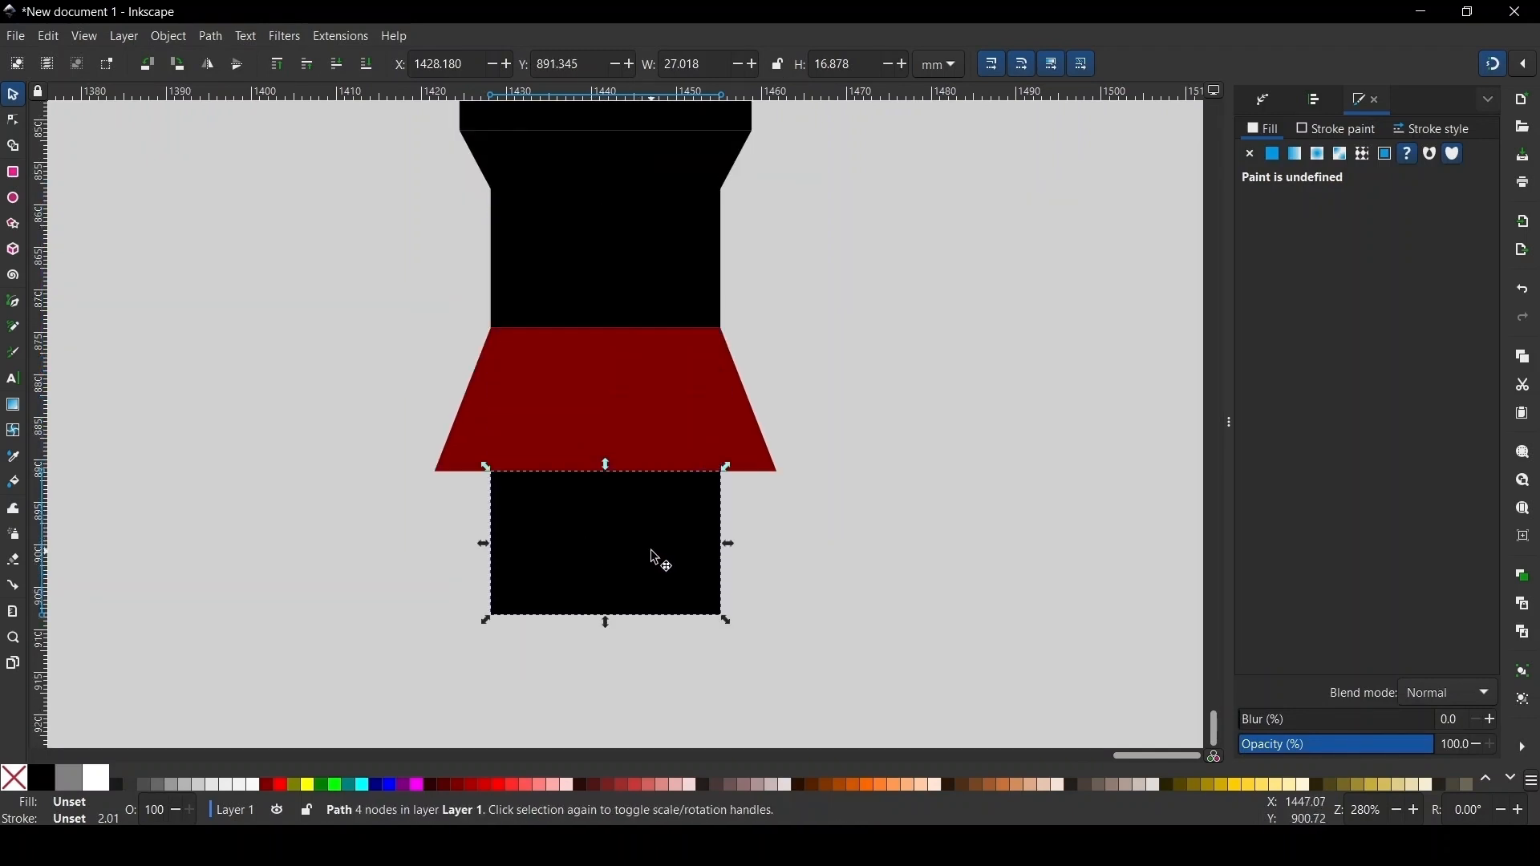
- Widen the bottom black rectangle on both sides to about 40 mm so it matches the maroon trapezoid's base
left_click(736, 545)
left_click(695, 533)
left_click_drag(728, 547, 780, 547)
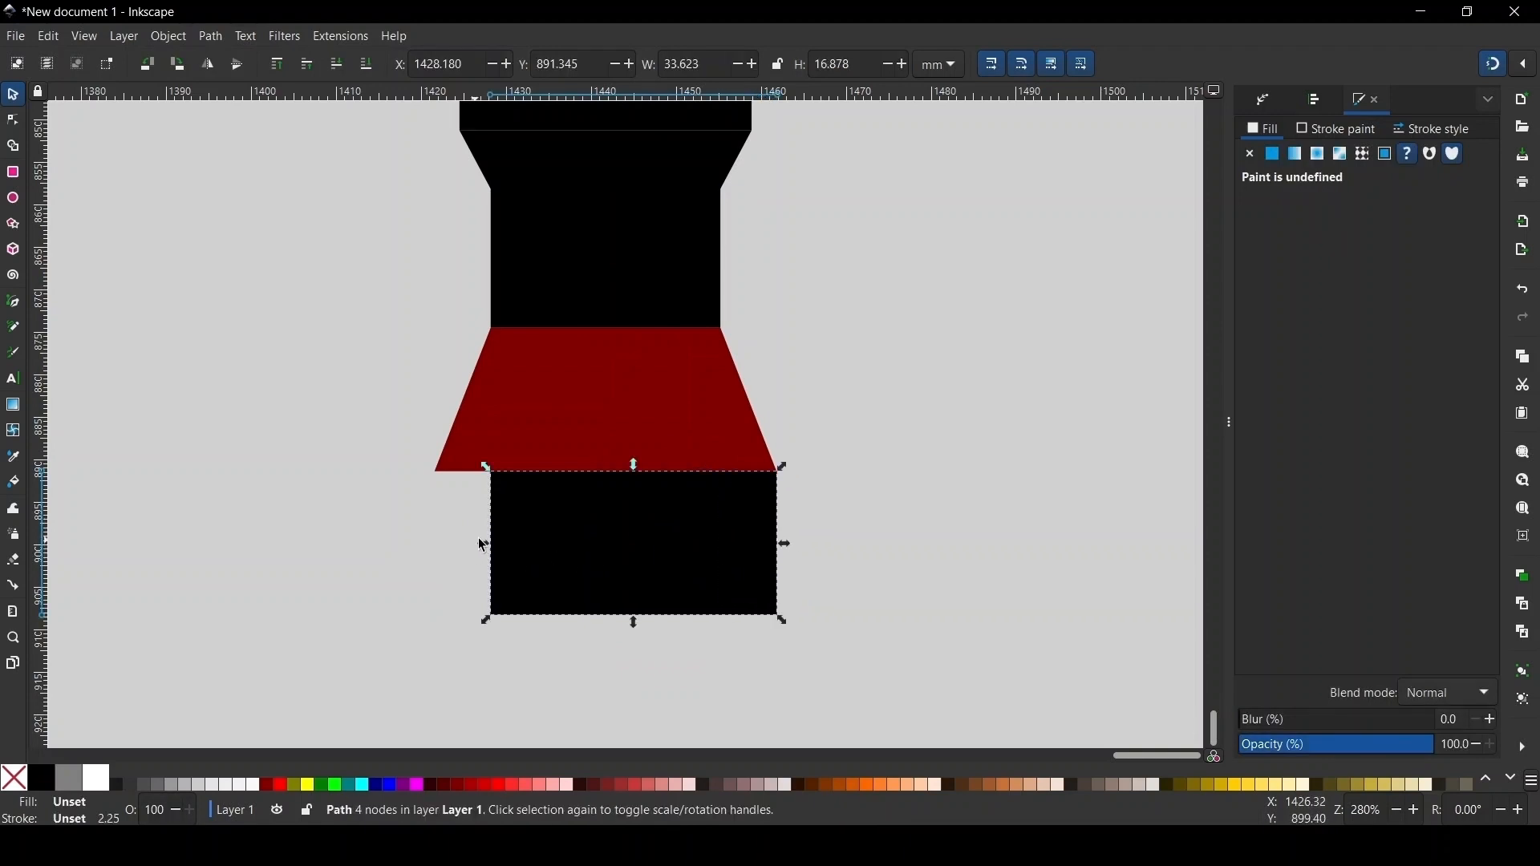
left_click_drag(481, 545, 429, 545)
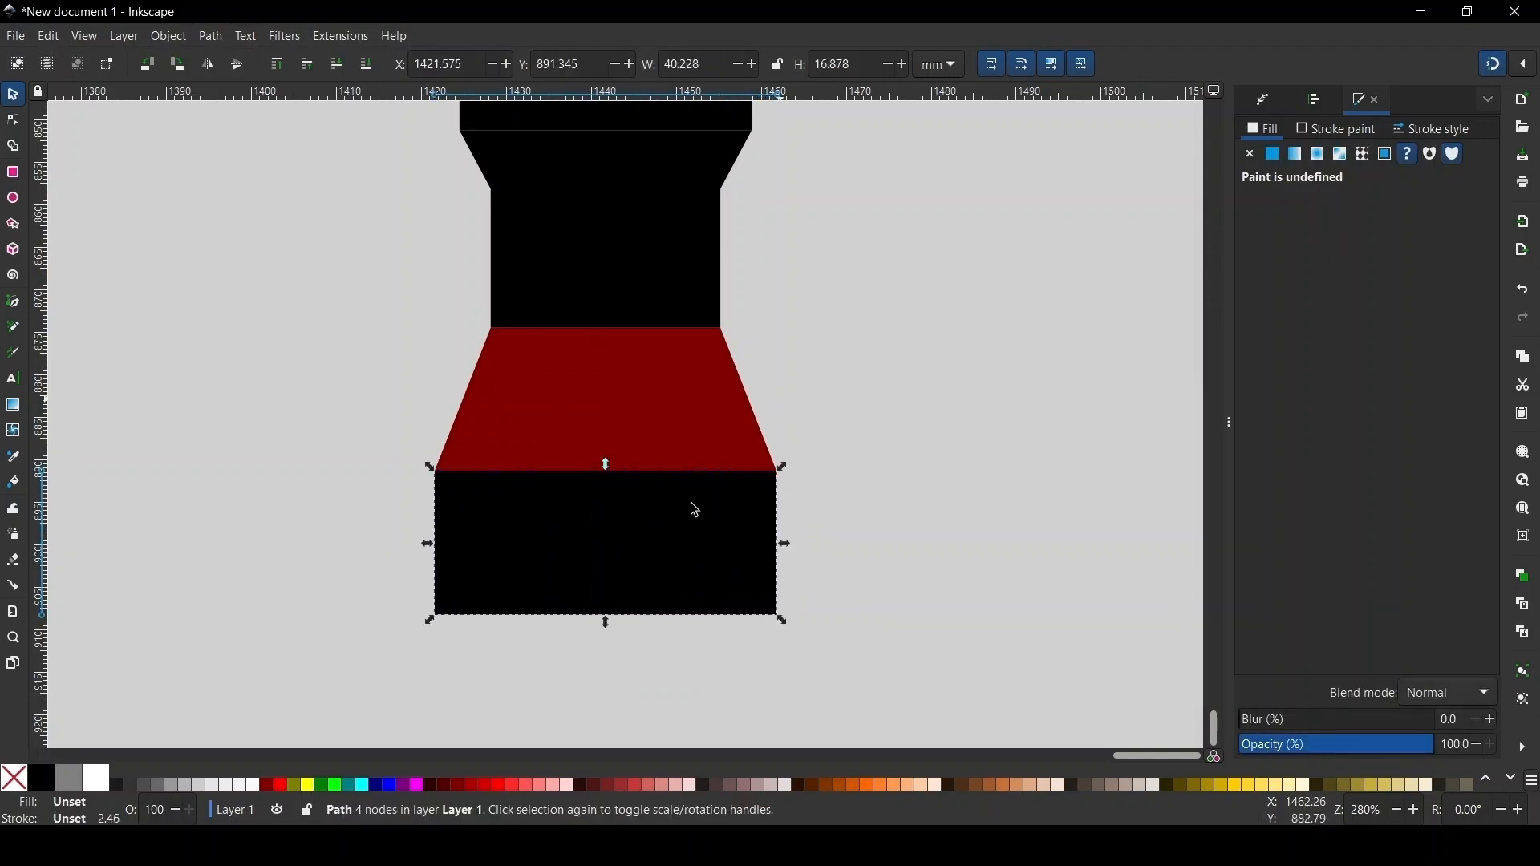
left_click(779, 399)
scroll(623, 529, "down", 2)
scroll(628, 409, "up", 2)
scroll(648, 406, "down", 2)
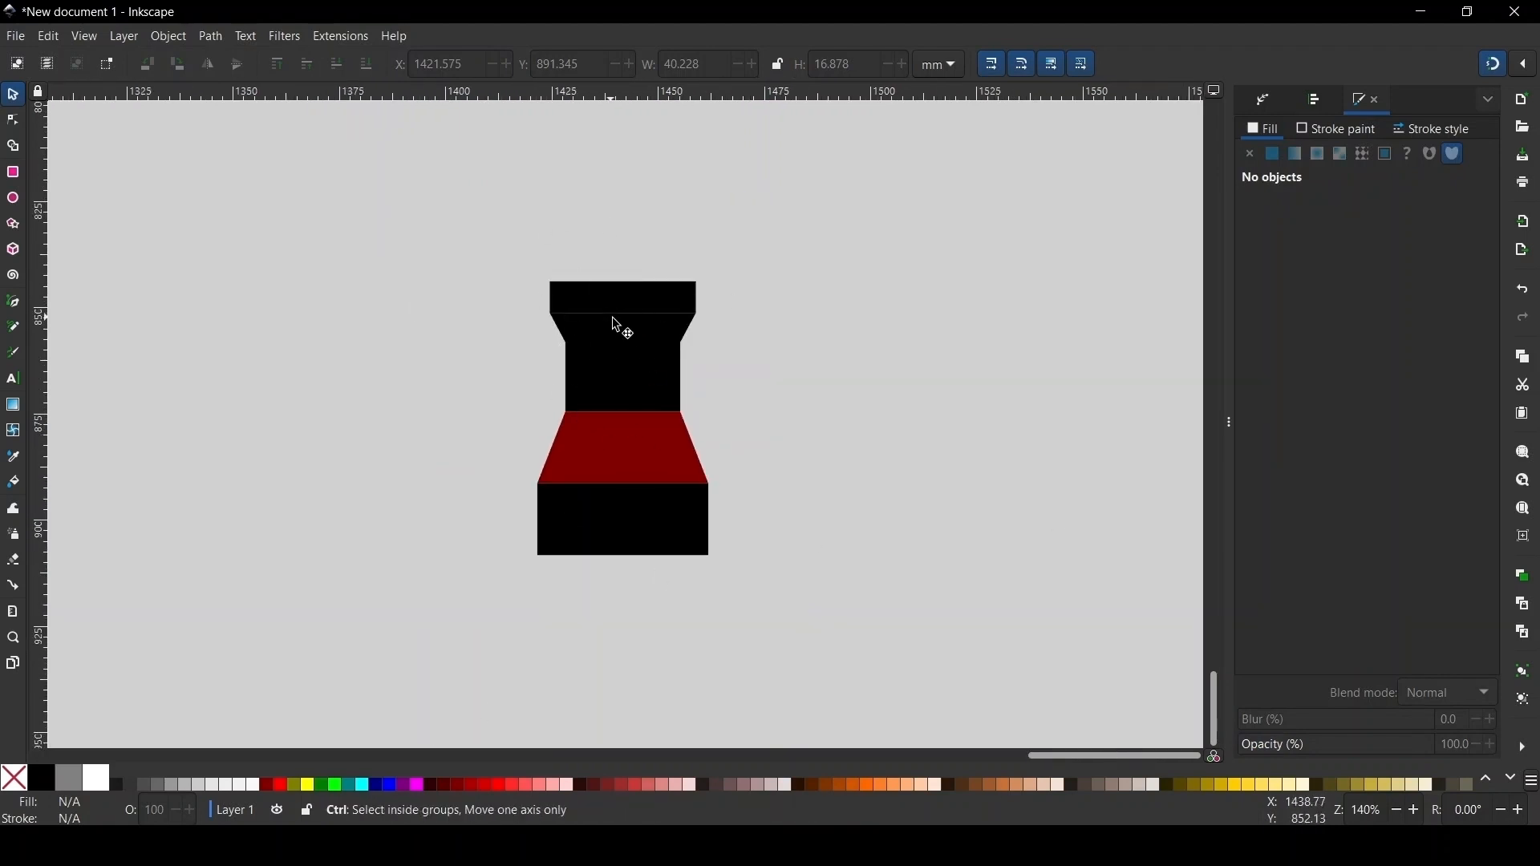
scroll(619, 327, "up", 2)
scroll(689, 409, "down", 1)
scroll(714, 353, "up", 1)
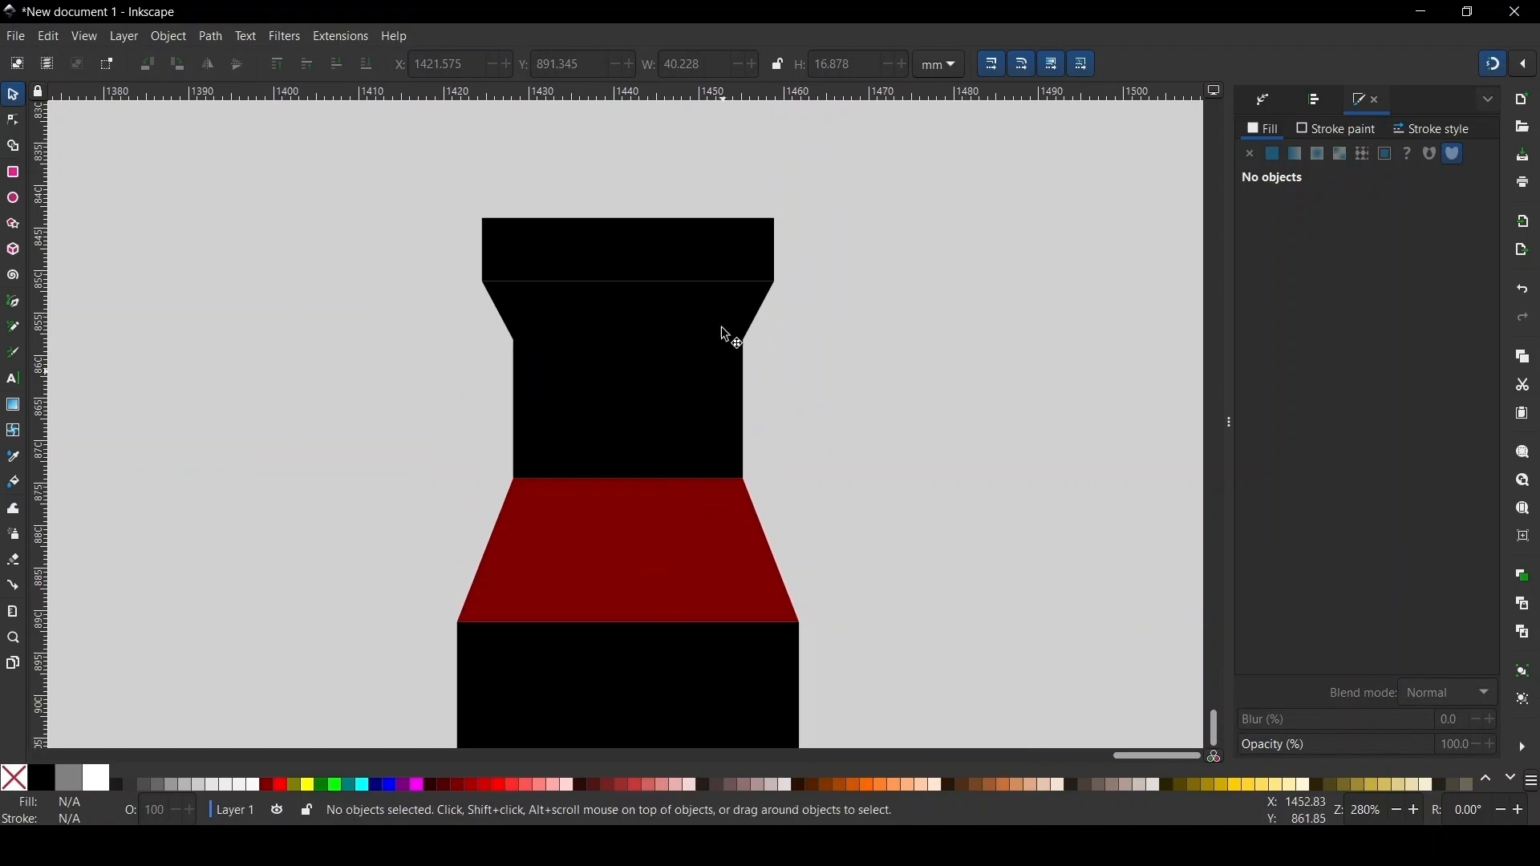
scroll(666, 241, "down", 2)
- Draw a closed maroon side panel, about 3.7 mm wide and 30.9 mm high, from the right flare's slope down to the trapezoid's slanted edge
scroll(672, 273, "up", 3)
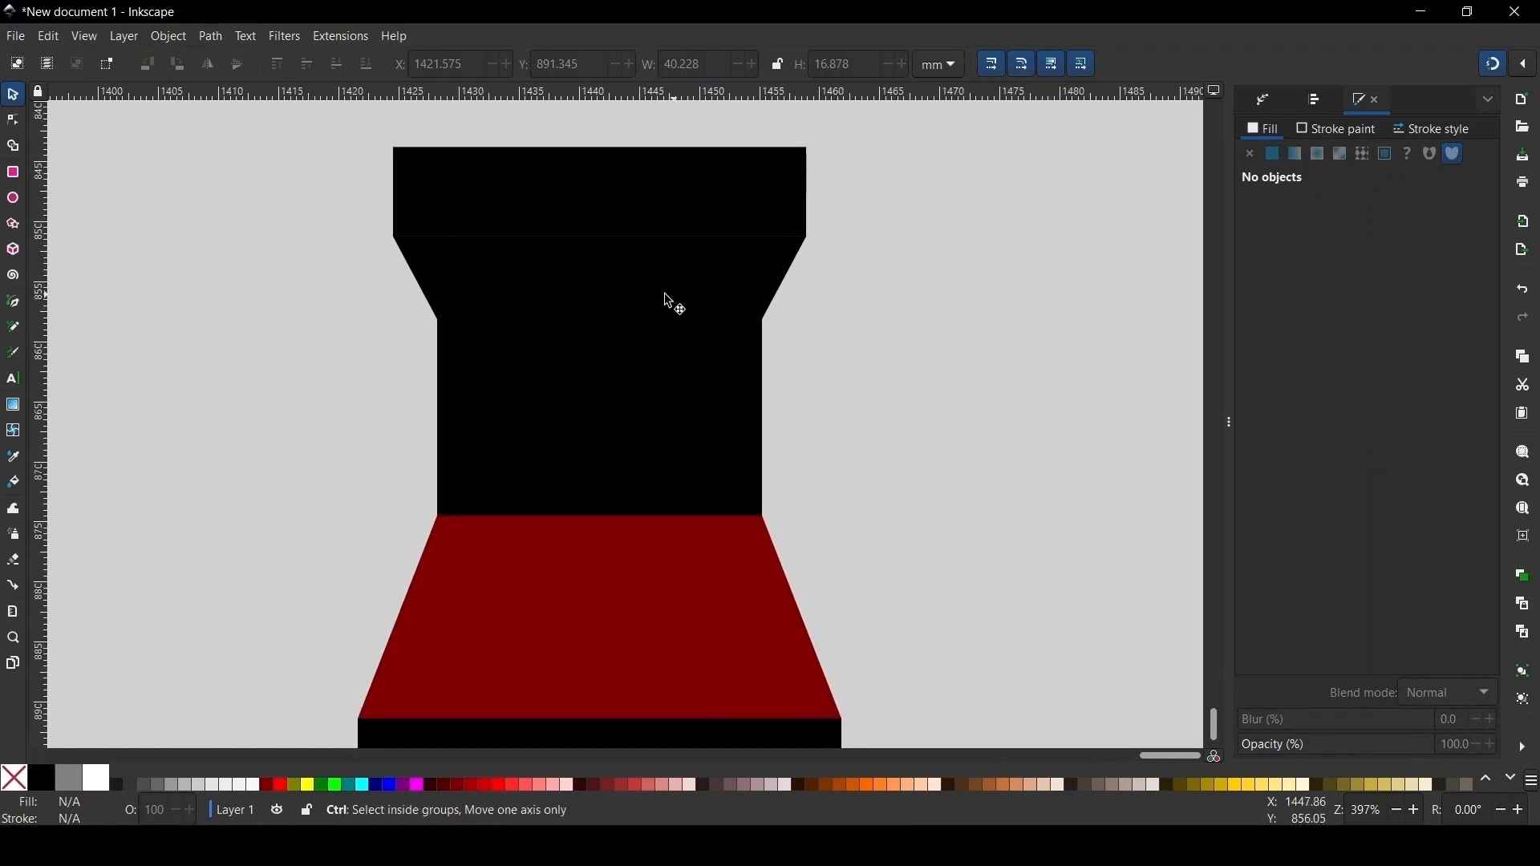
scroll(722, 296, "up", 1)
left_click(709, 268)
key("b")
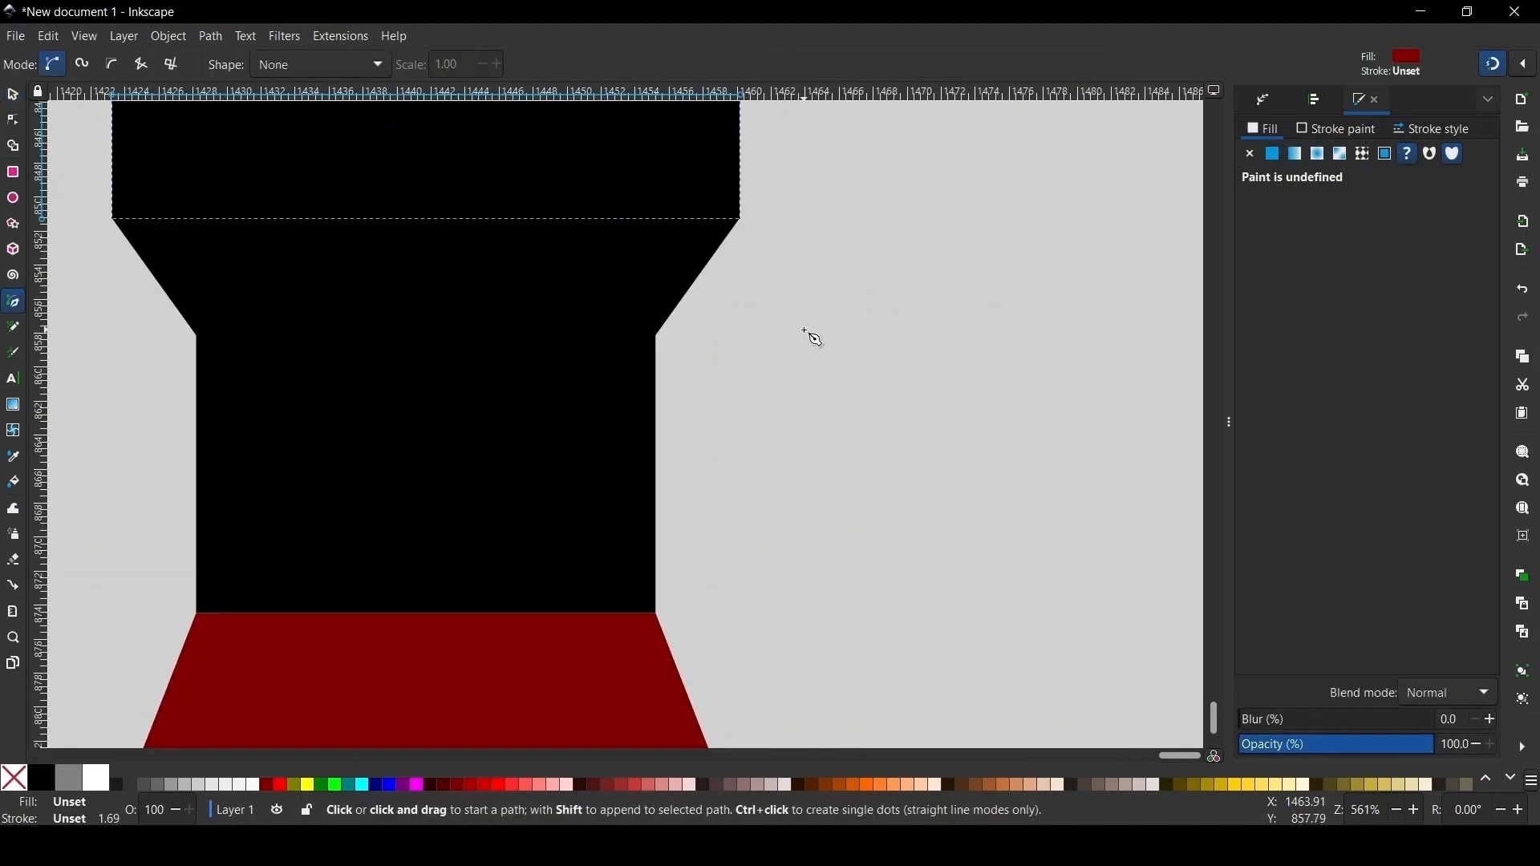
scroll(722, 248, "up", 5)
left_click(711, 252)
scroll(673, 255, "down", 5)
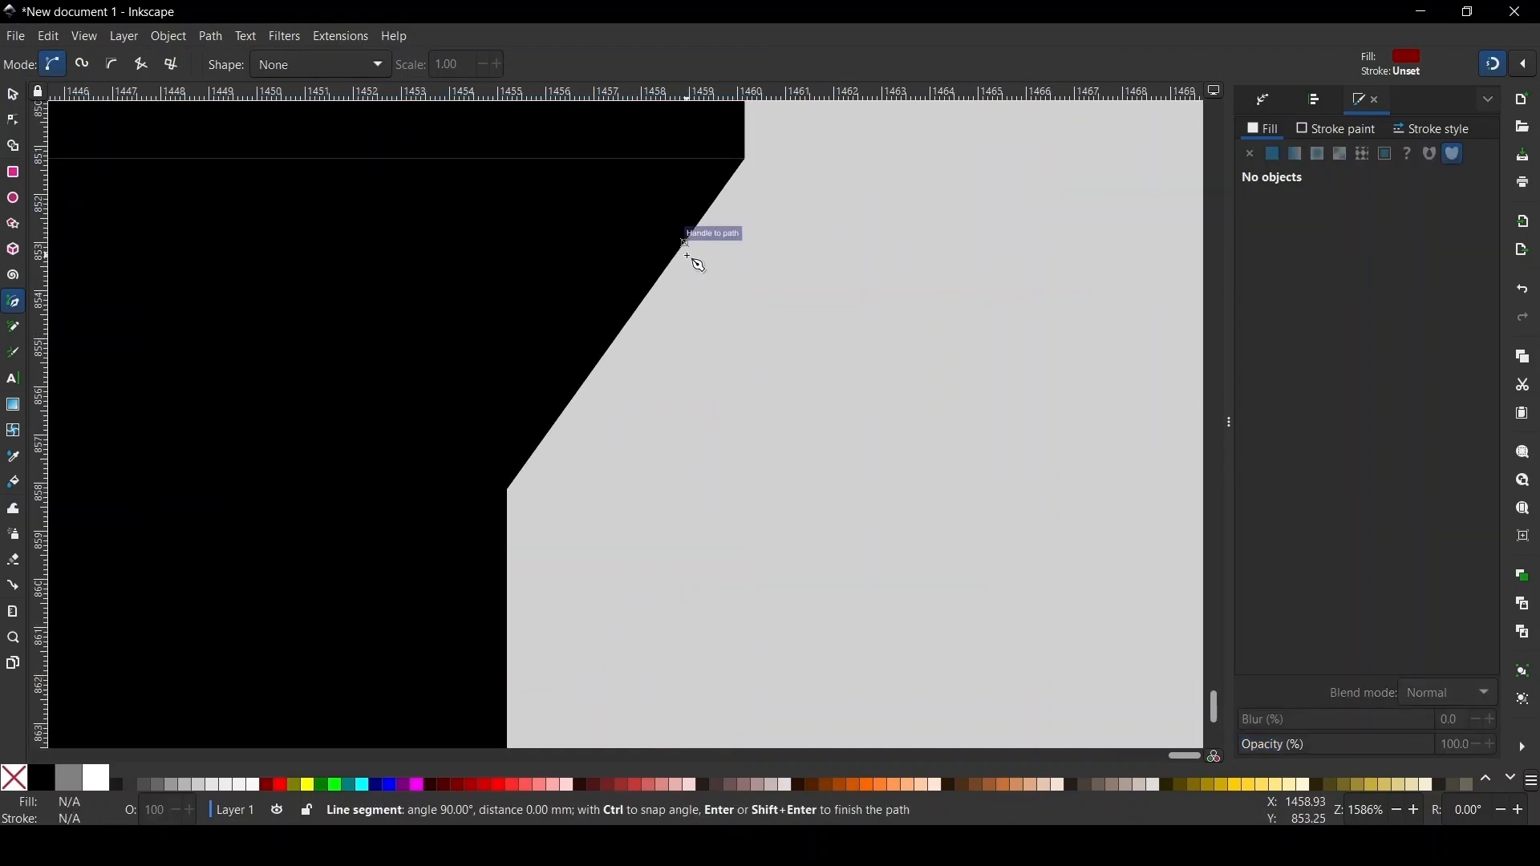
scroll(774, 454, "down", 2)
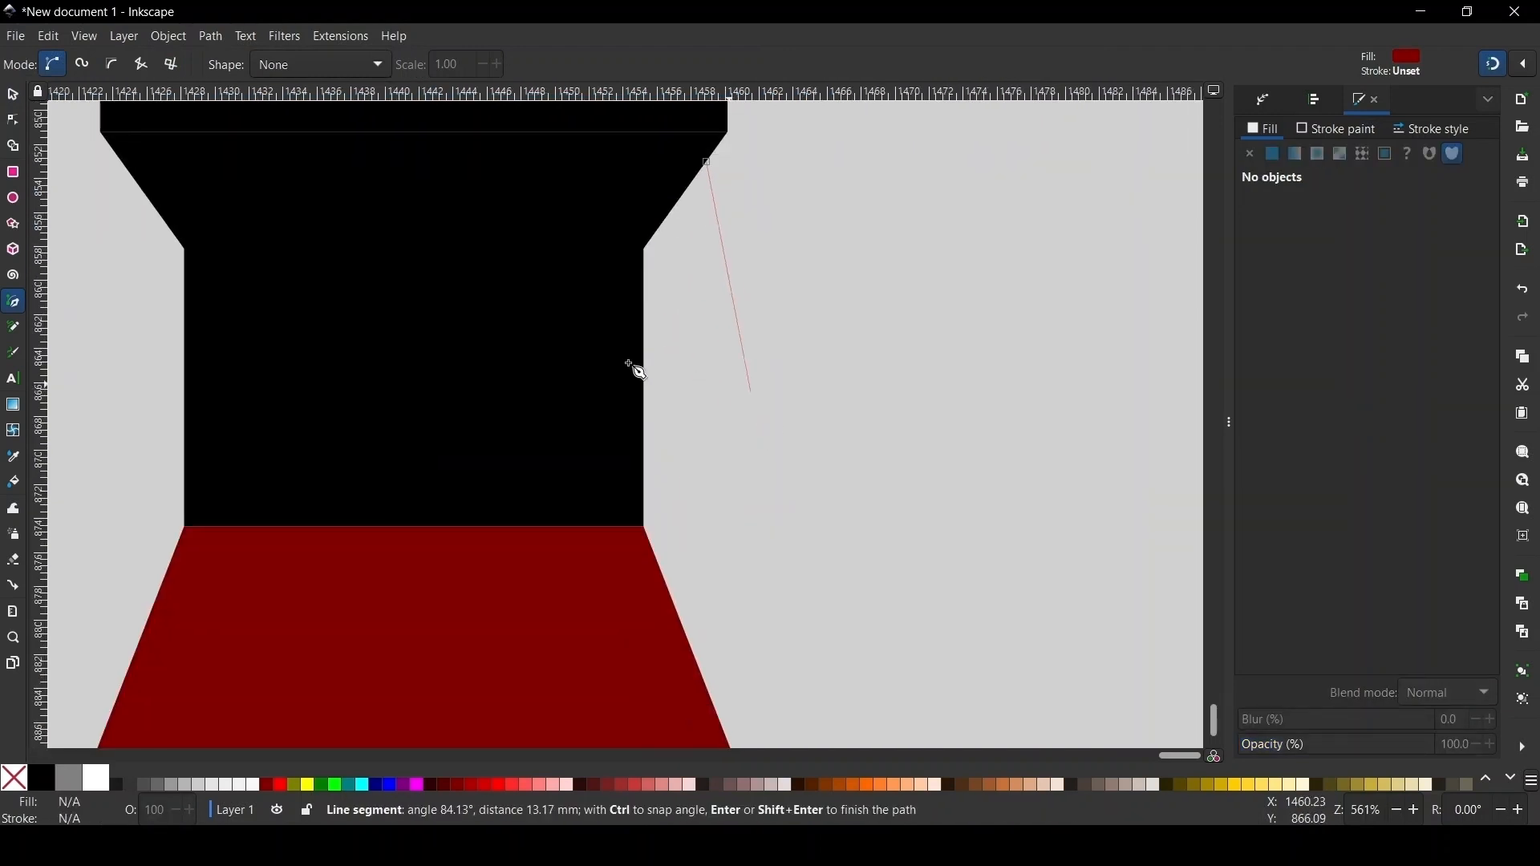
left_click(707, 688)
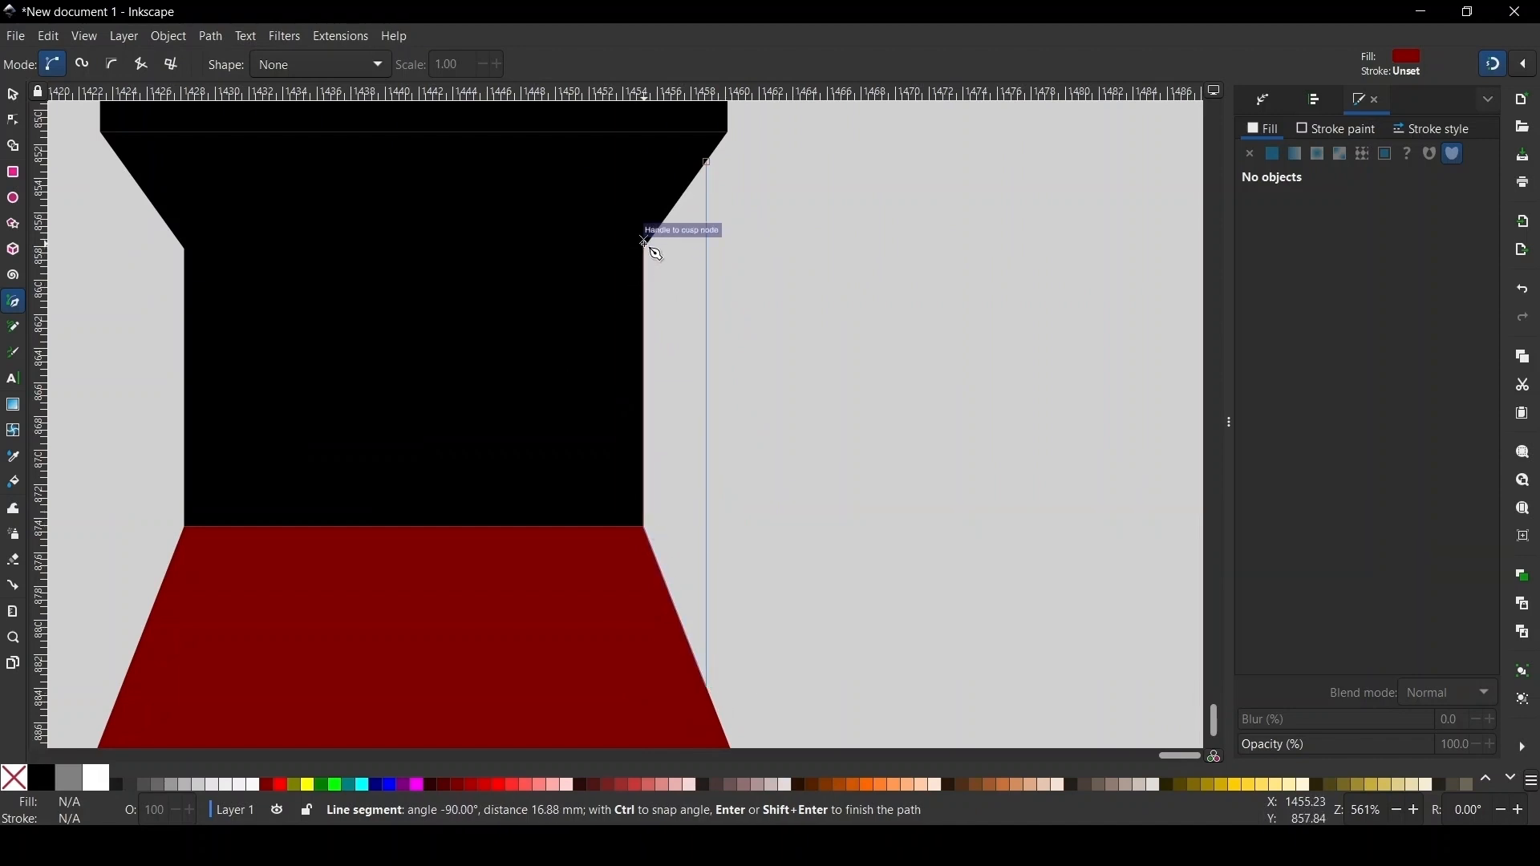
left_click(707, 162)
key("s")
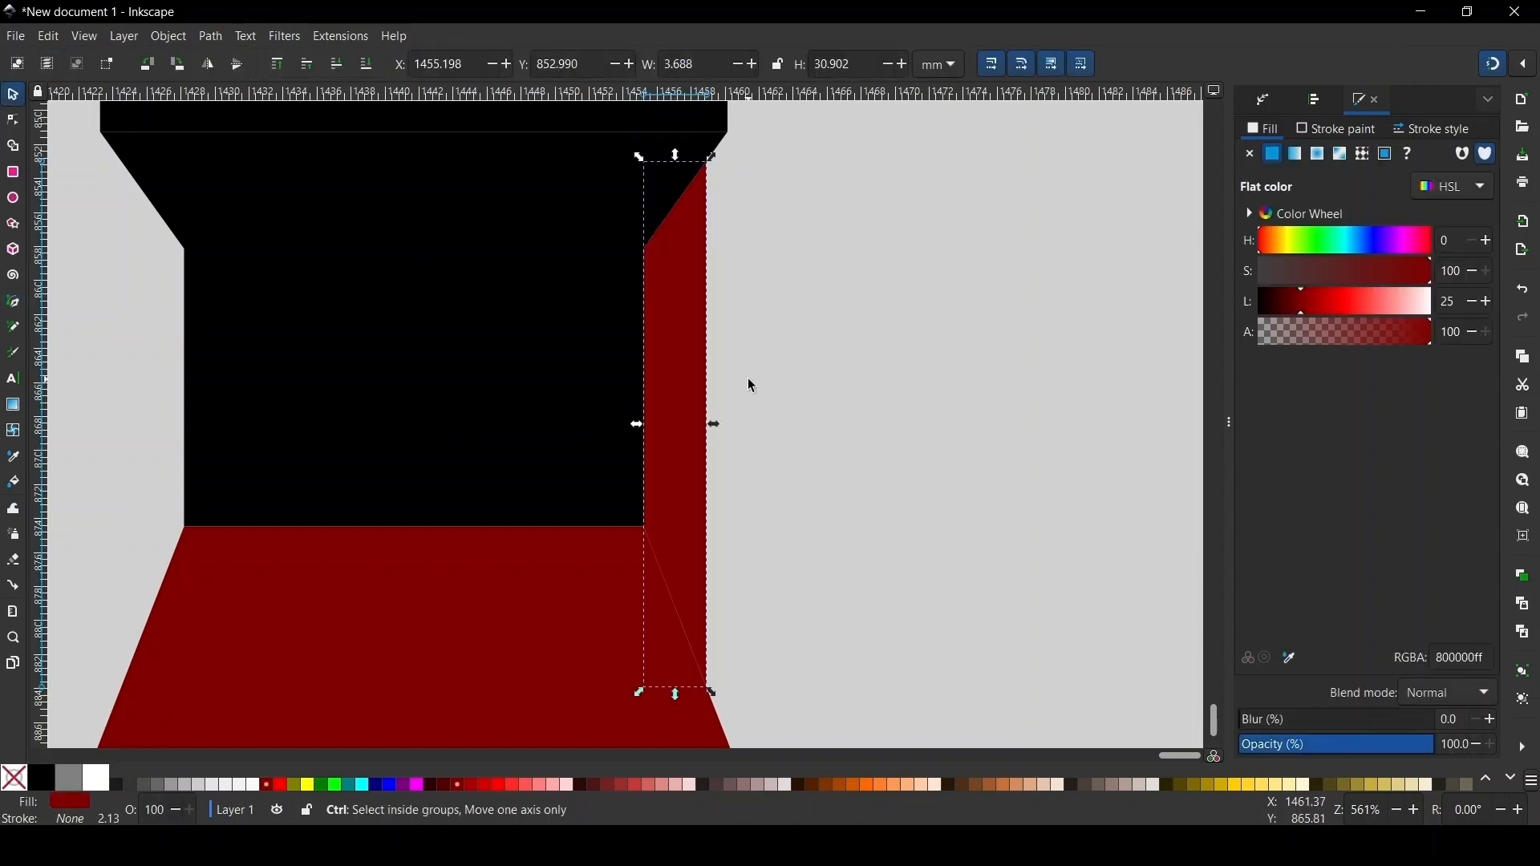
- Duplicate the maroon side panel, flip the copy horizontally and fit it against the tower's left side
scroll(748, 377, "down", 2, "ctrl")
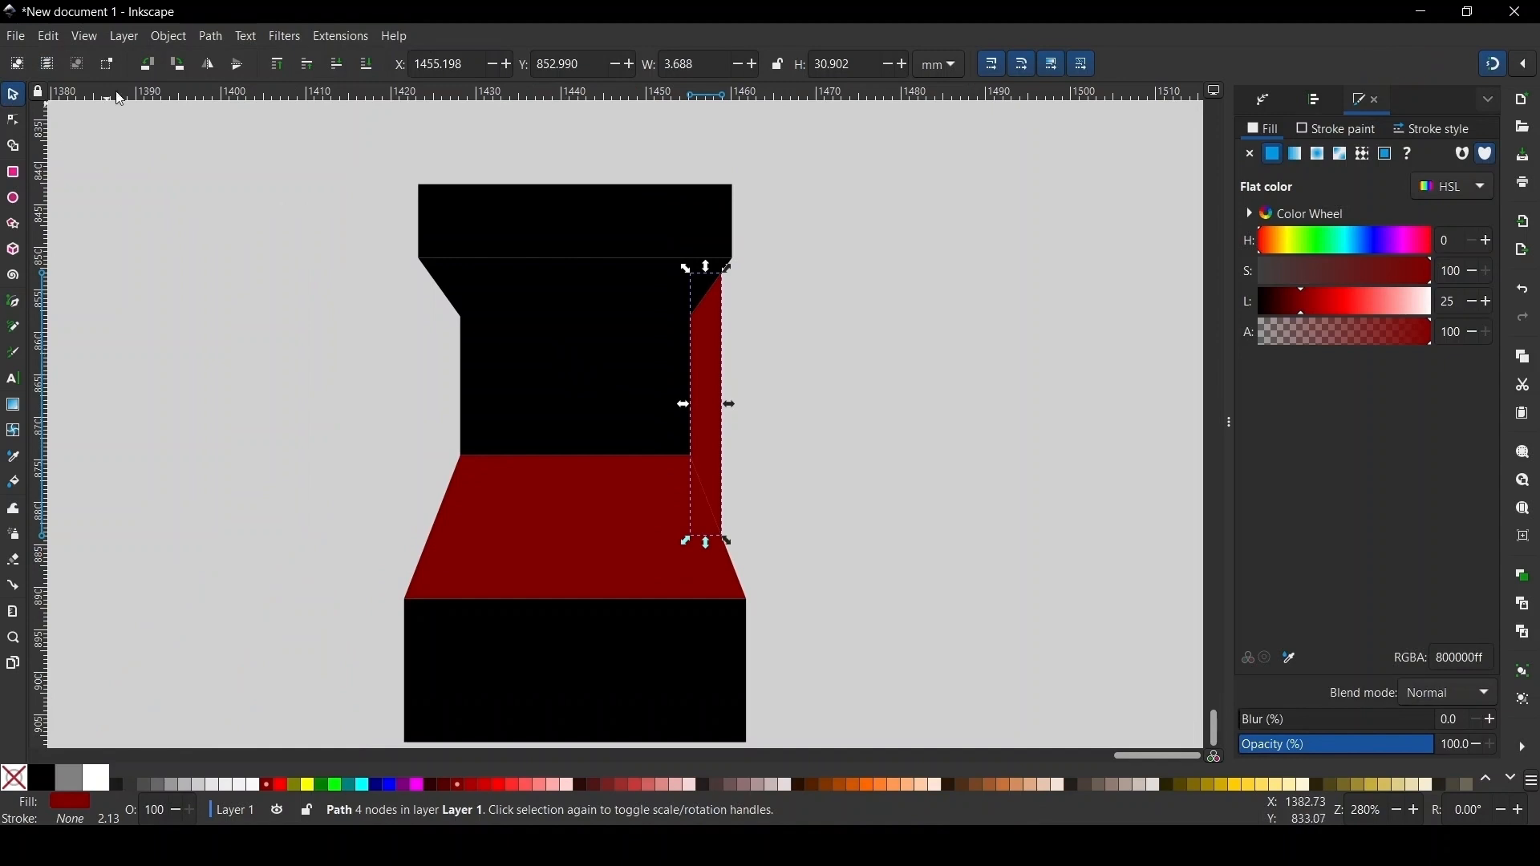
left_click(210, 63)
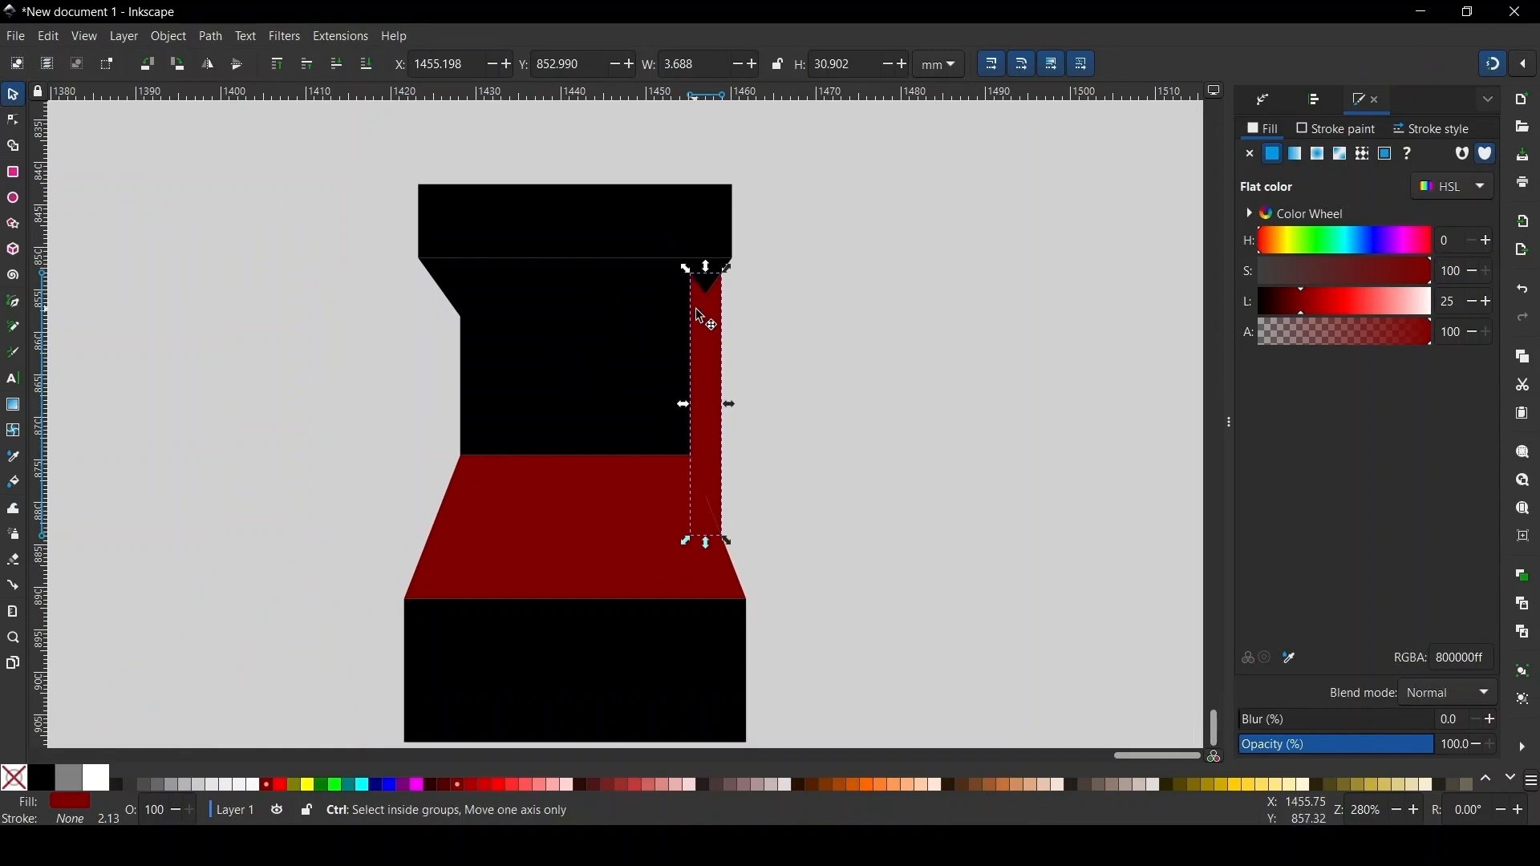
left_click_drag(700, 315, 401, 287)
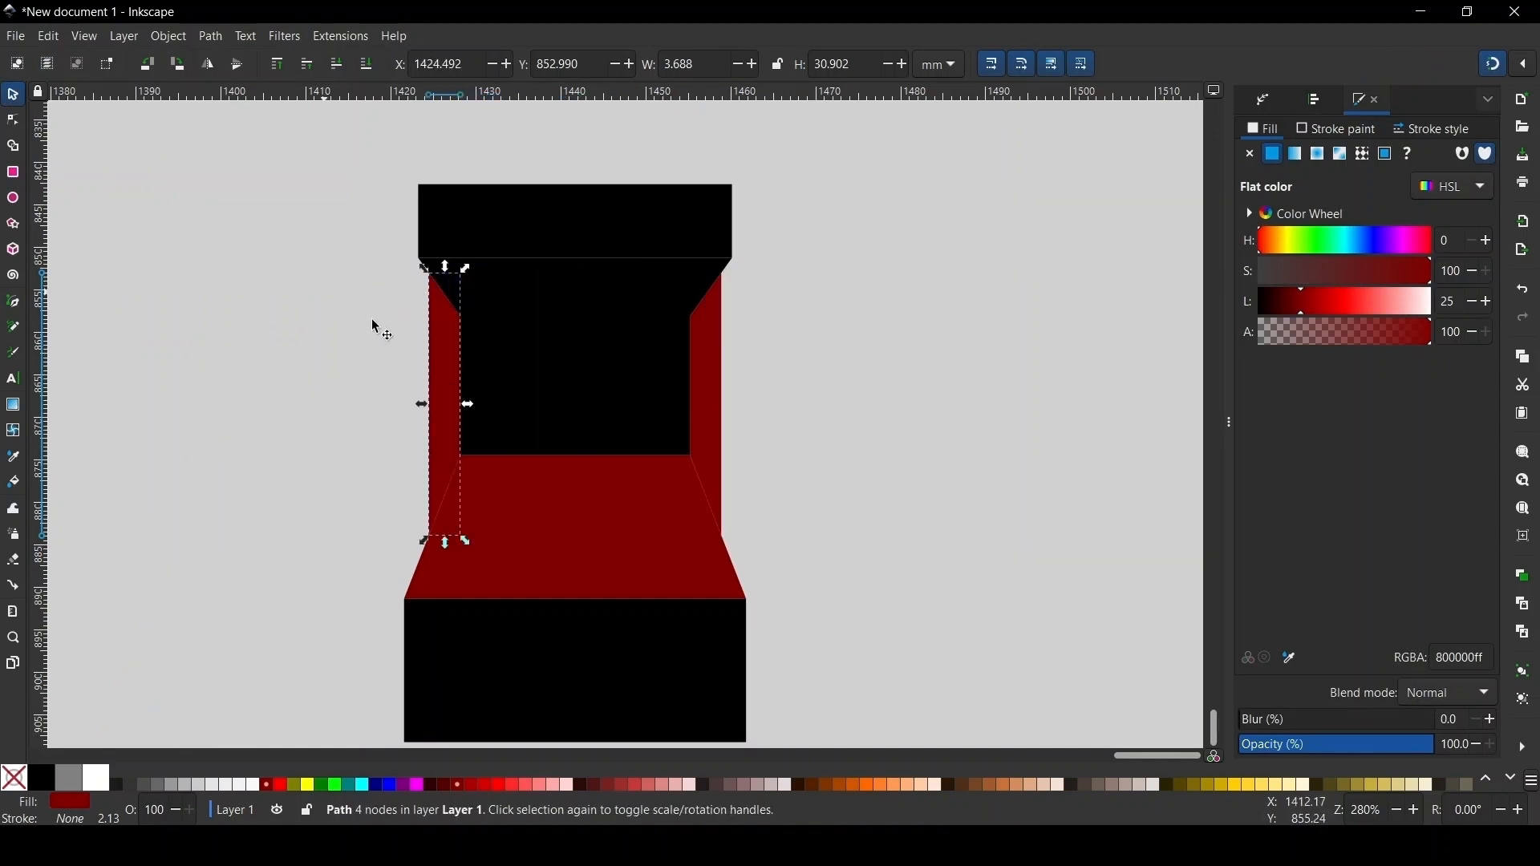
left_click(372, 321)
scroll(441, 291, "up", 6)
scroll(478, 207, "down", 3)
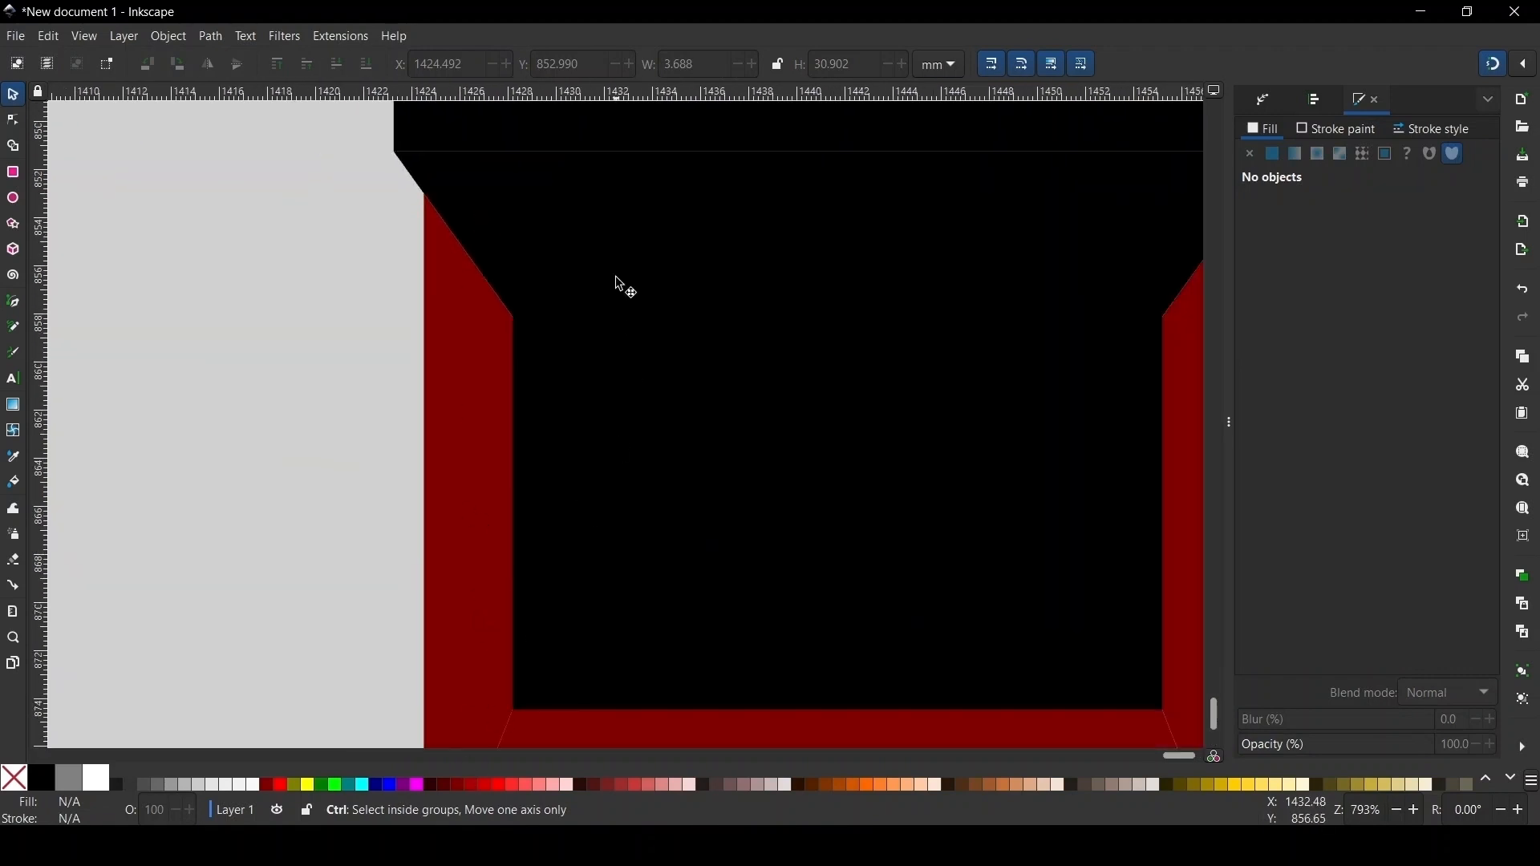
scroll(618, 285, "down", 4)
scroll(539, 471, "up", 6)
scroll(557, 522, "down", 6)
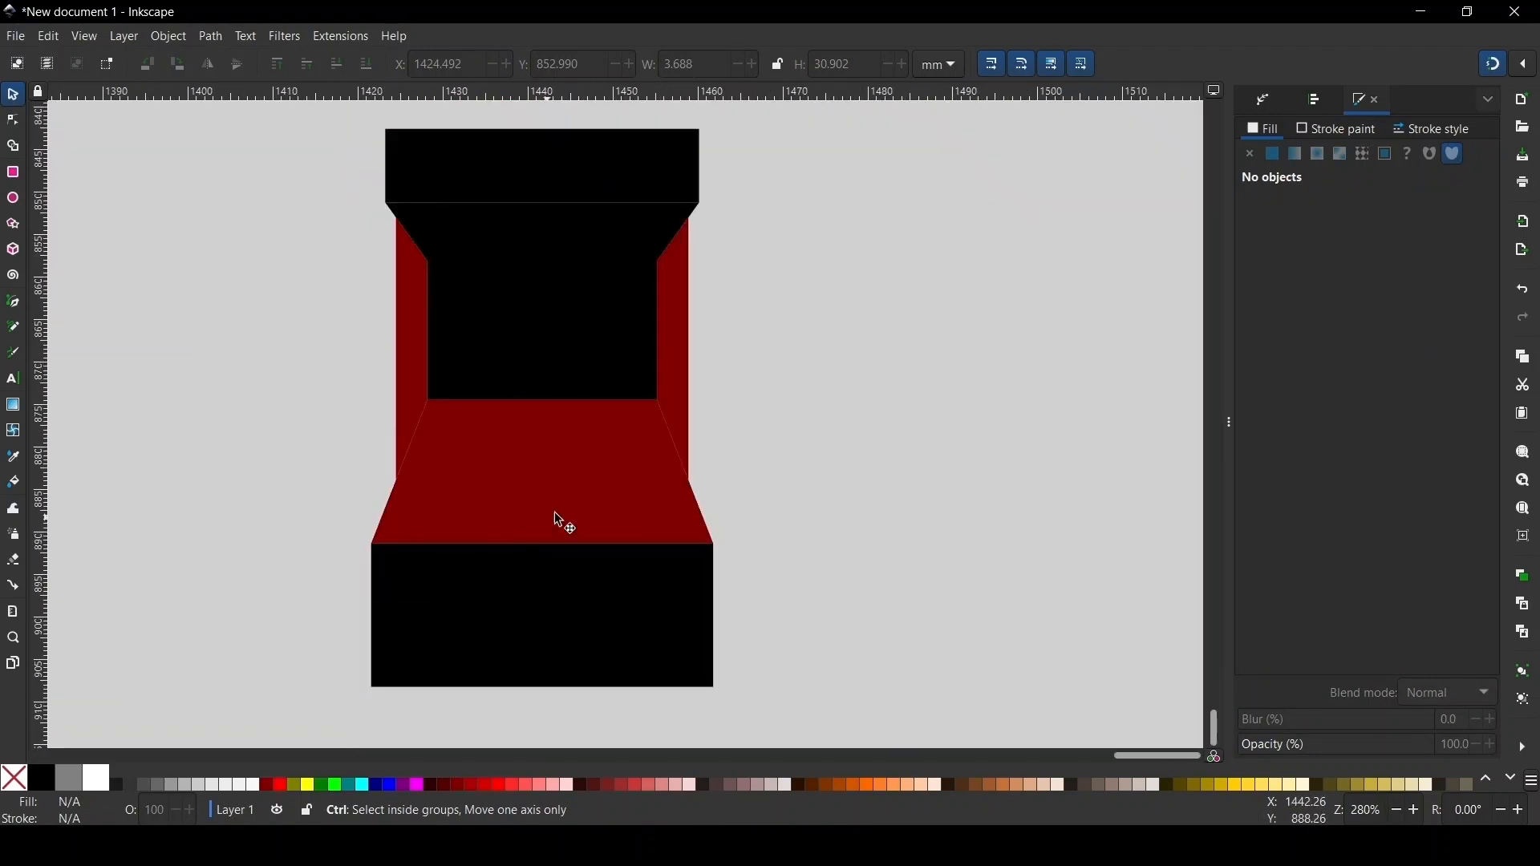
scroll(650, 278, "up", 1)
scroll(618, 364, "down", 2)
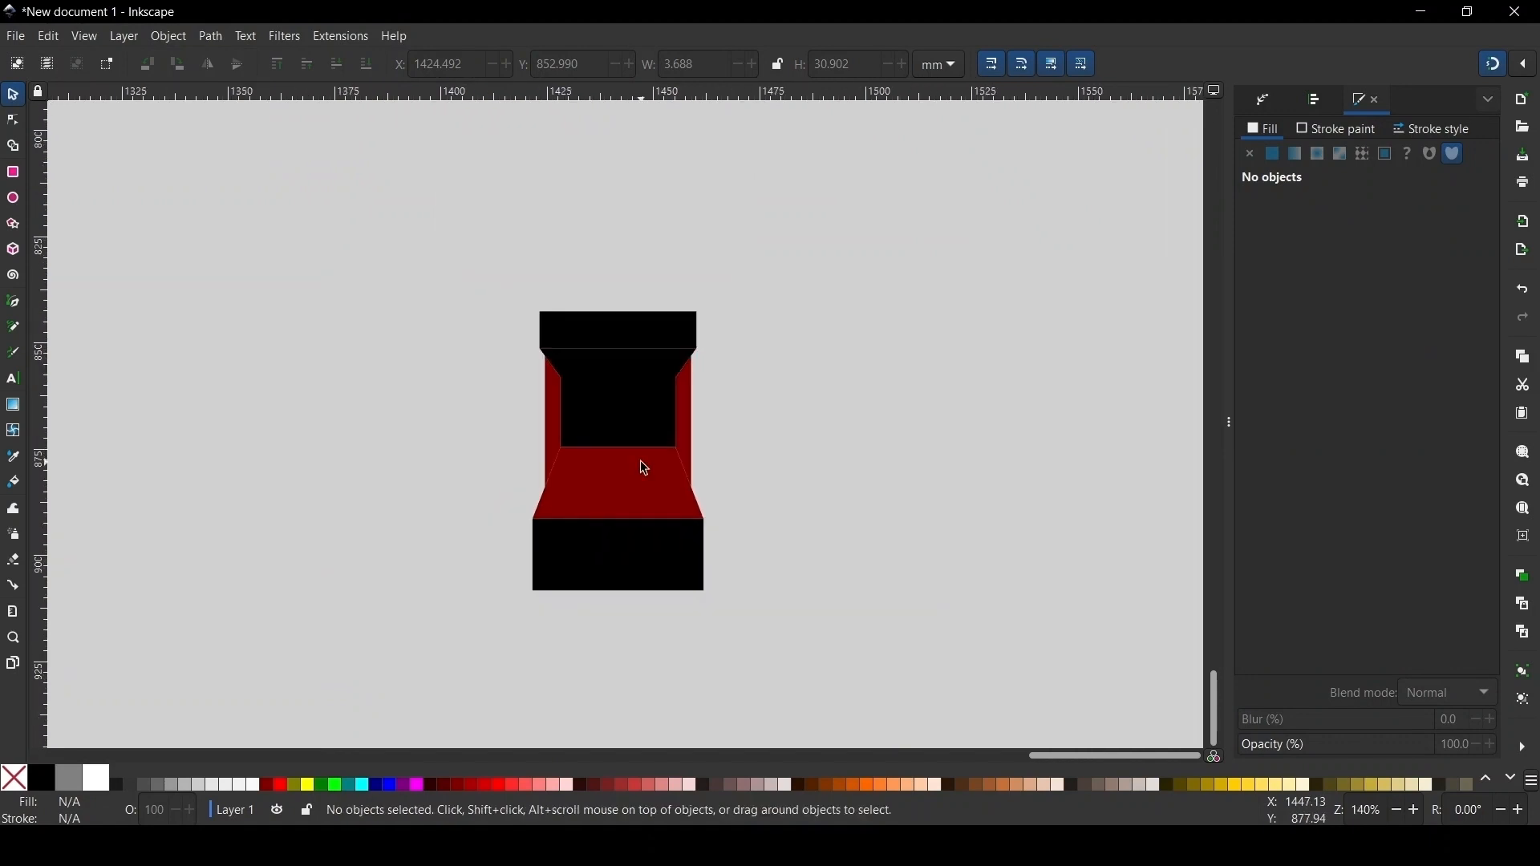
scroll(629, 372, "up", 2)
scroll(658, 305, "up", 2)
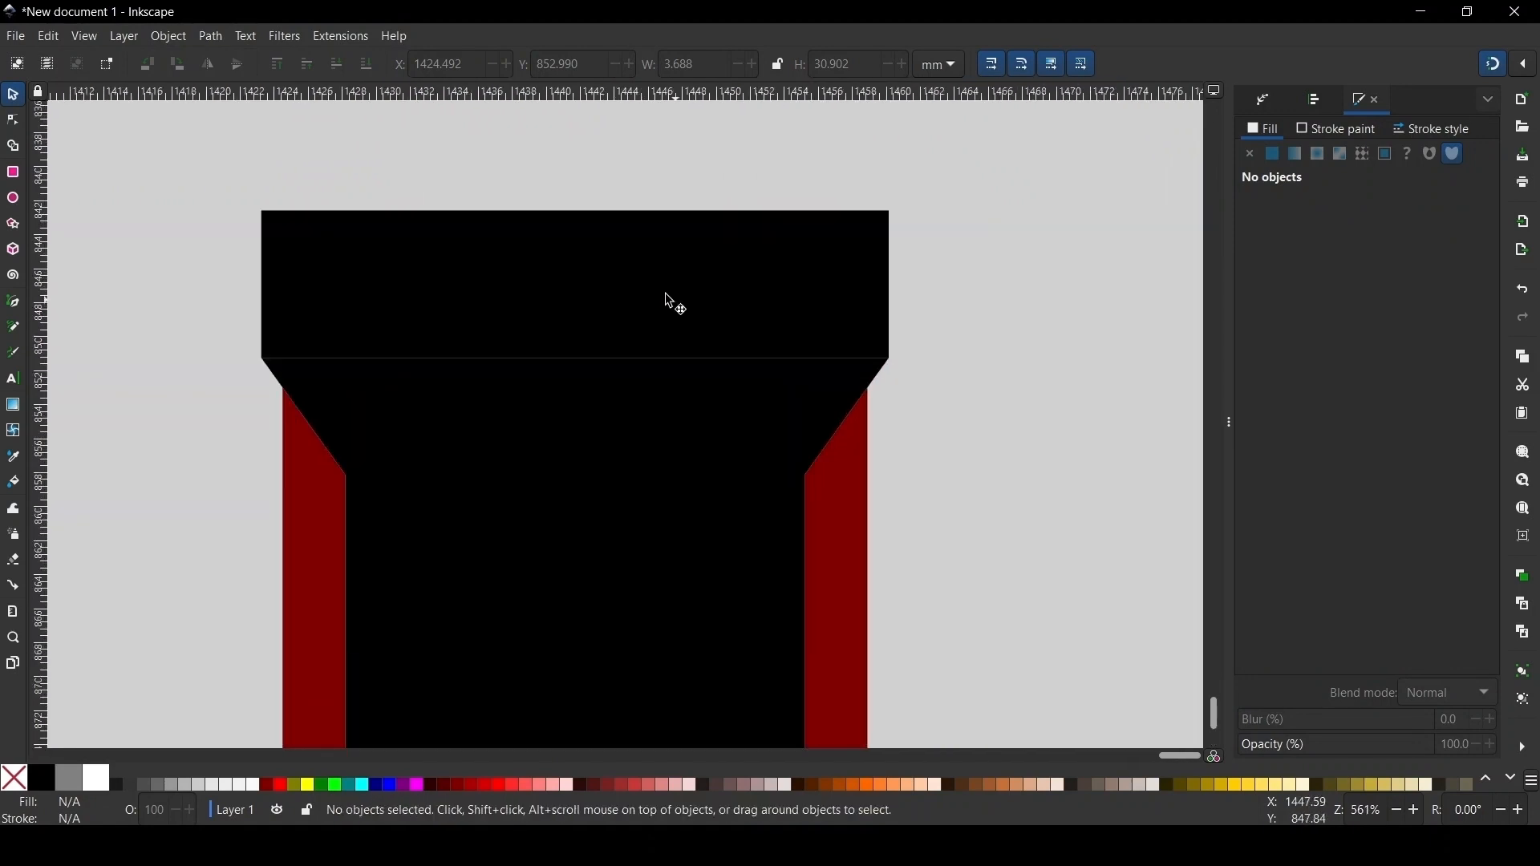
scroll(638, 268, "down", 2)
- Examine the side panels, the middle black piece, the maroon trapezoid and the base by selecting them individually
left_click(740, 389)
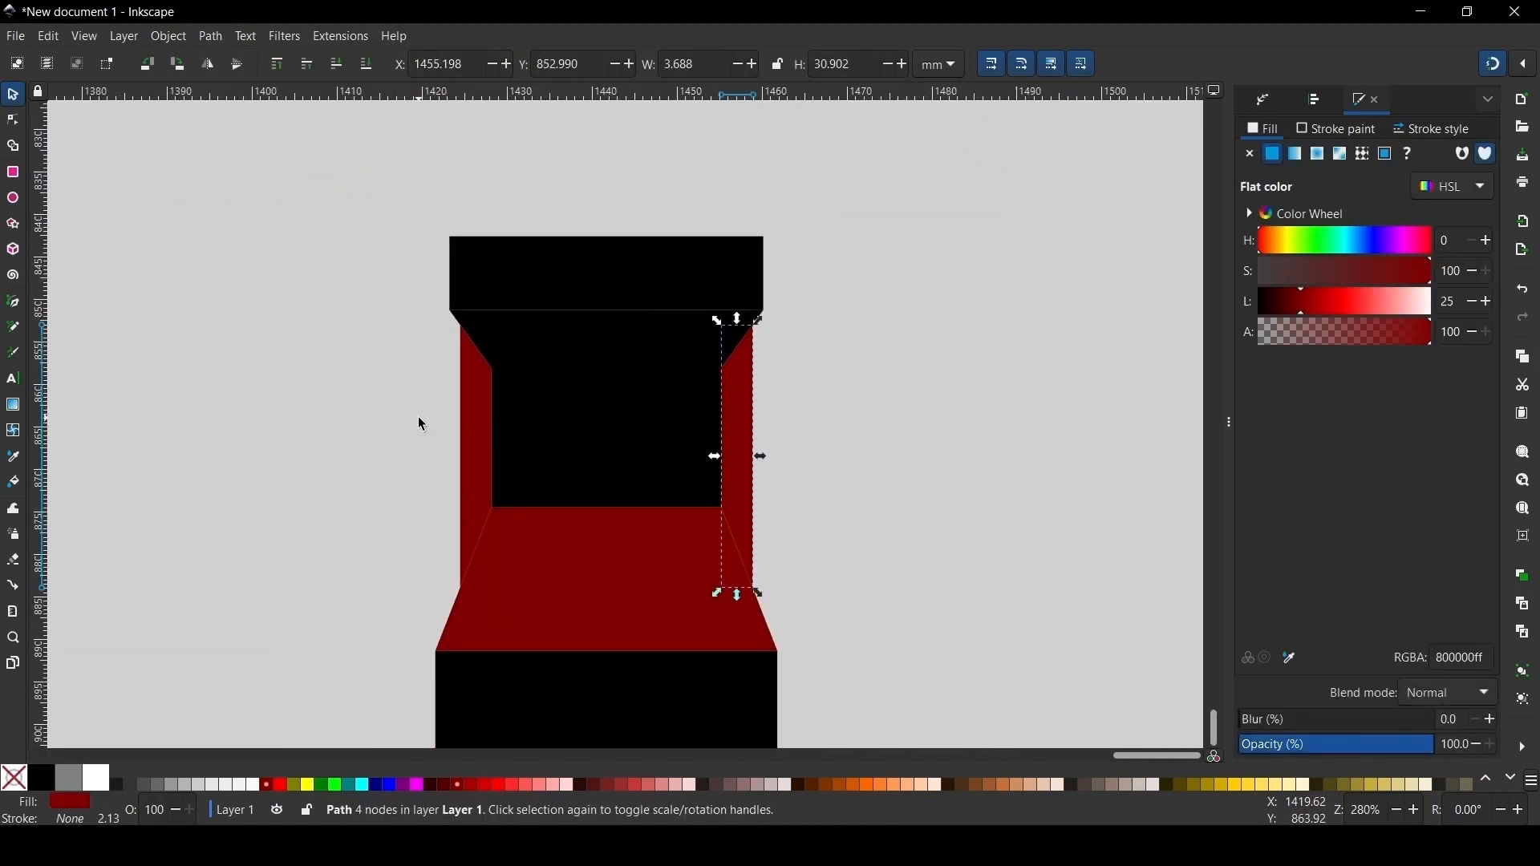
left_click(418, 417)
left_click(475, 411)
left_click(610, 420)
left_click(628, 544)
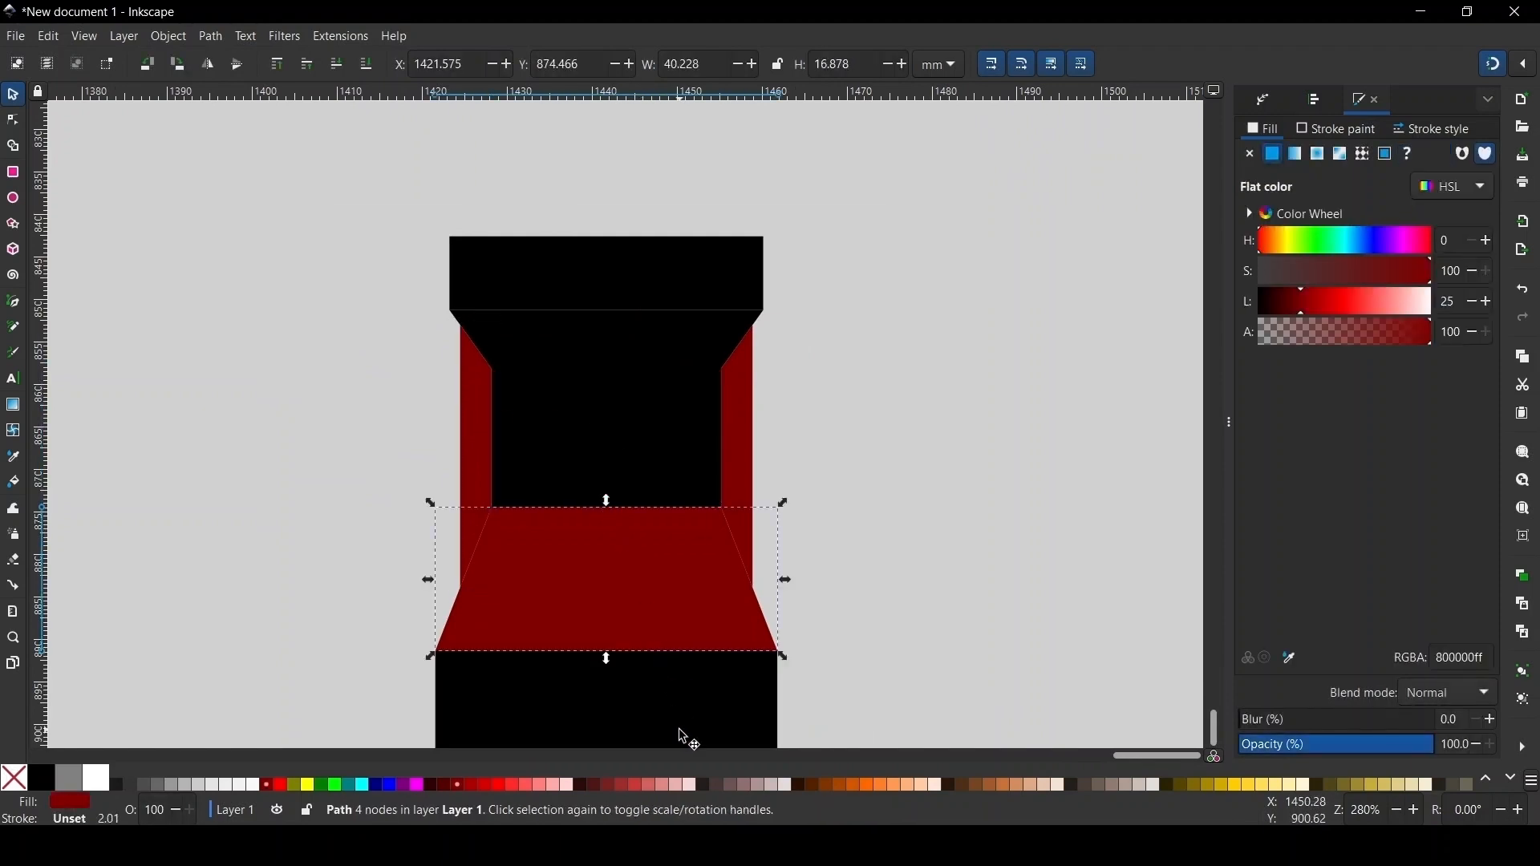
left_click(682, 732)
scroll(633, 389, "down", 2)
scroll(657, 535, "up", 3)
left_click(660, 534)
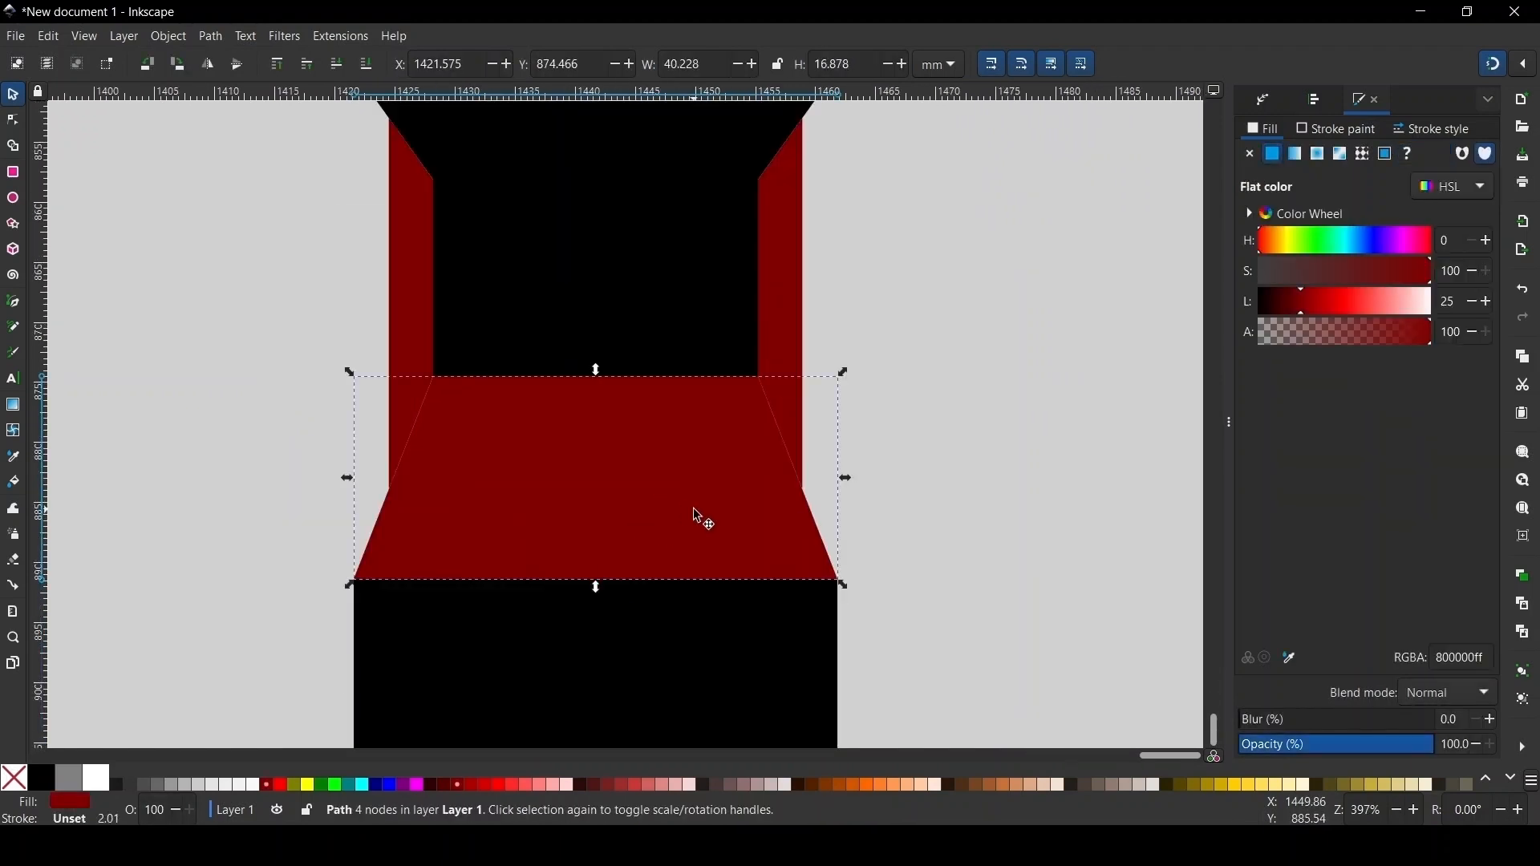
scroll(619, 161, "down", 2)
scroll(574, 248, "up", 2)
scroll(641, 369, "down", 1)
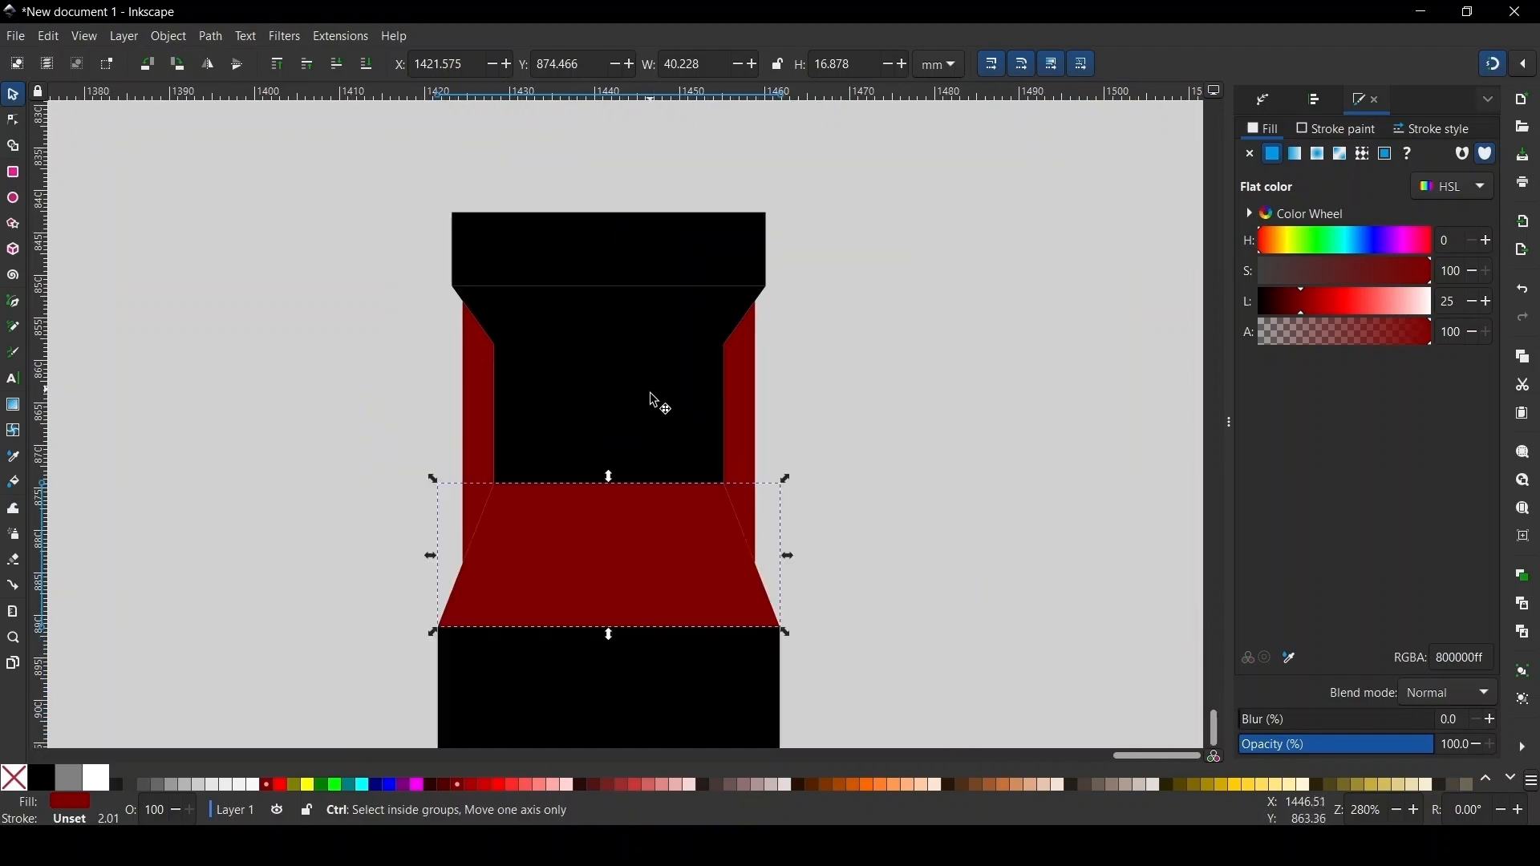
left_click(843, 423)
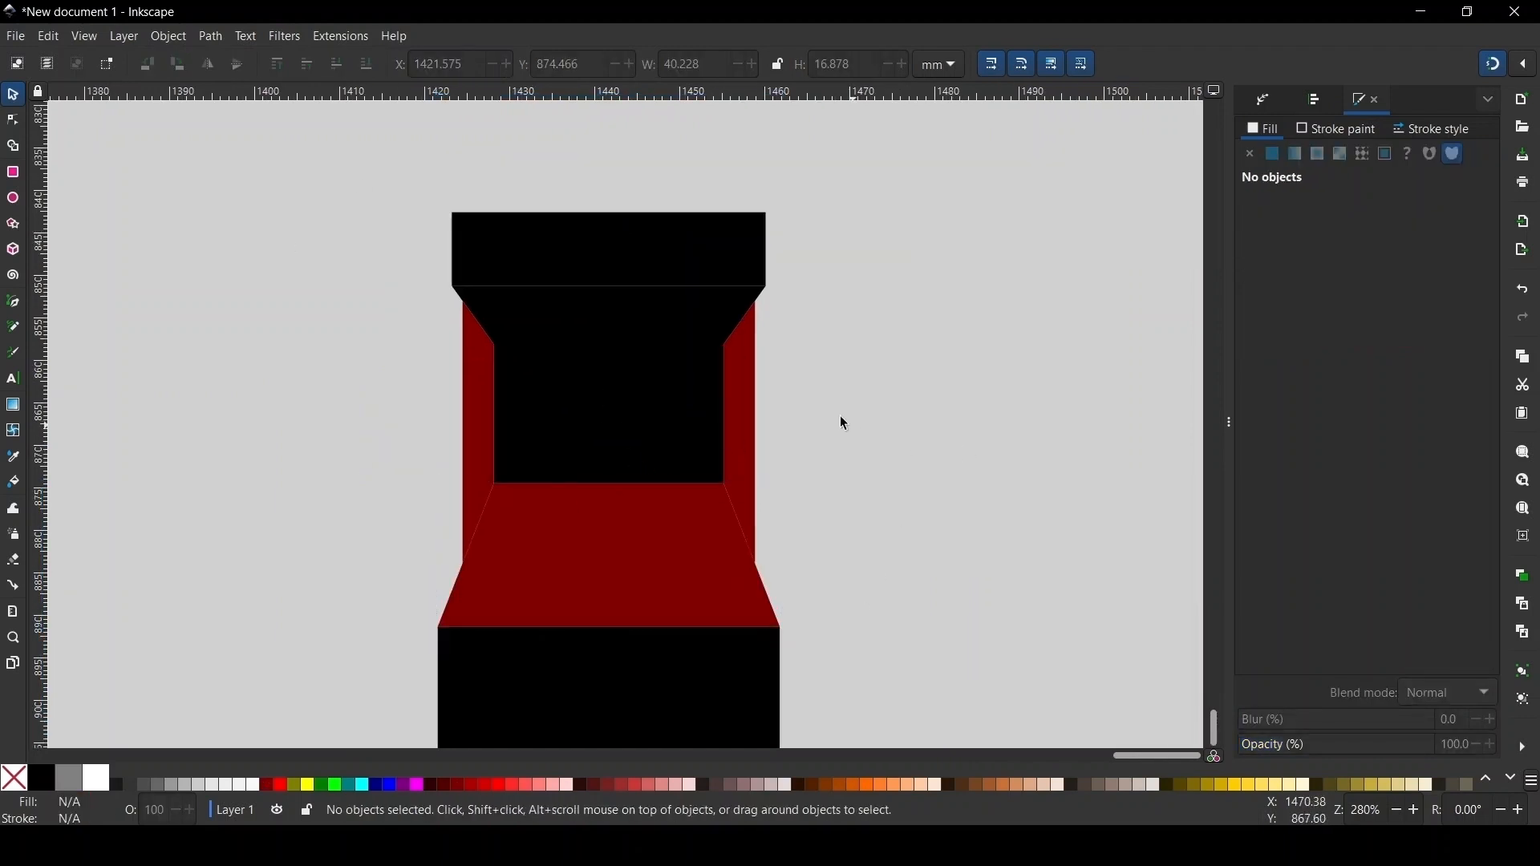
- Fill a copy of the middle black rectangle with gray (999999)
scroll(585, 529, "down", 1)
scroll(650, 362, "up", 1)
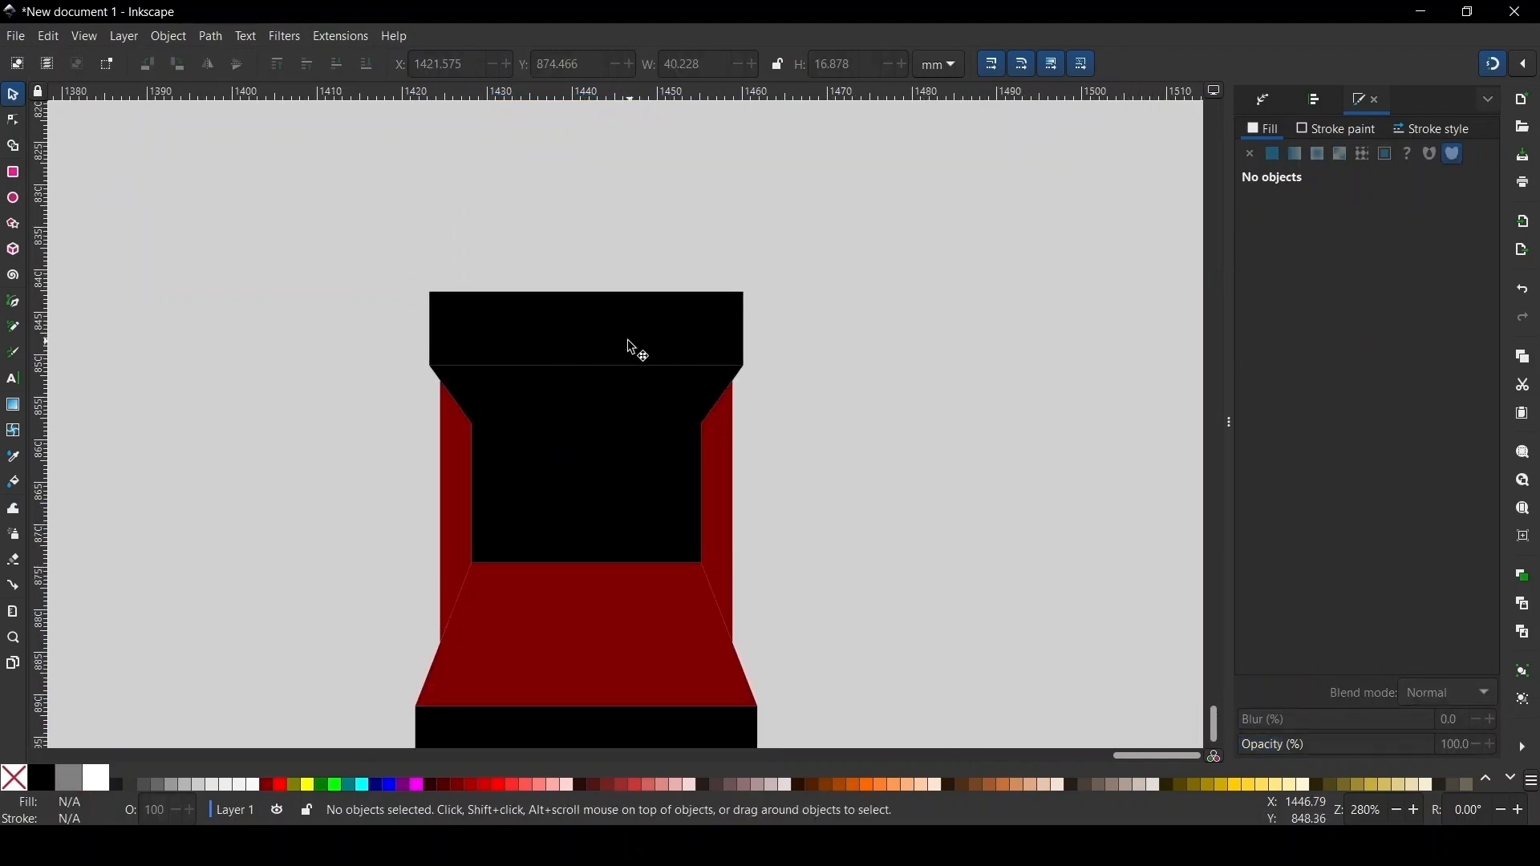
scroll(584, 536, "up", 2)
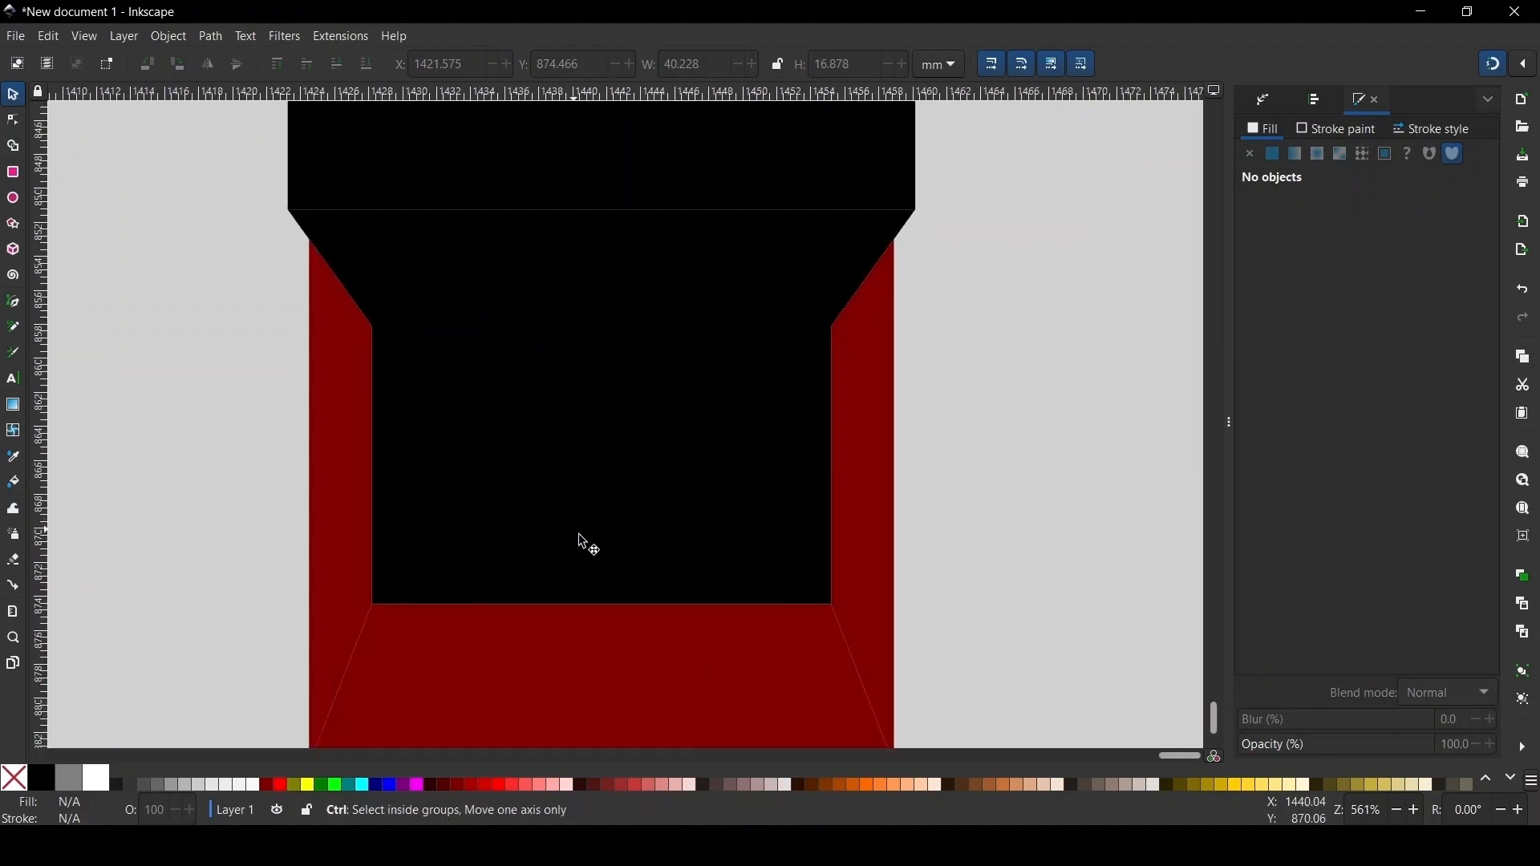
left_click(638, 677)
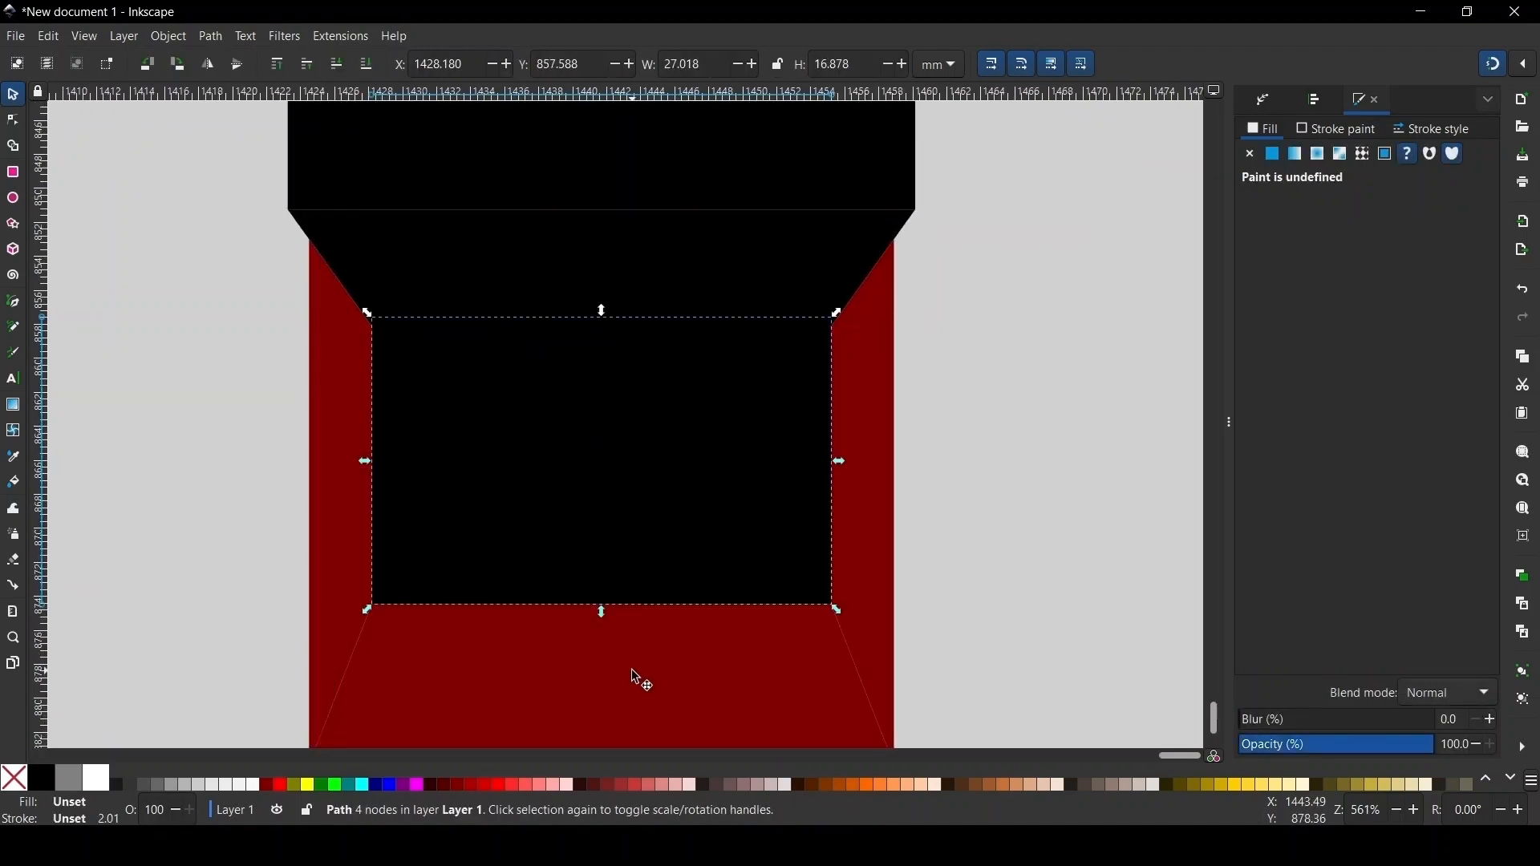
left_click(178, 788)
scroll(605, 377, "down", 2)
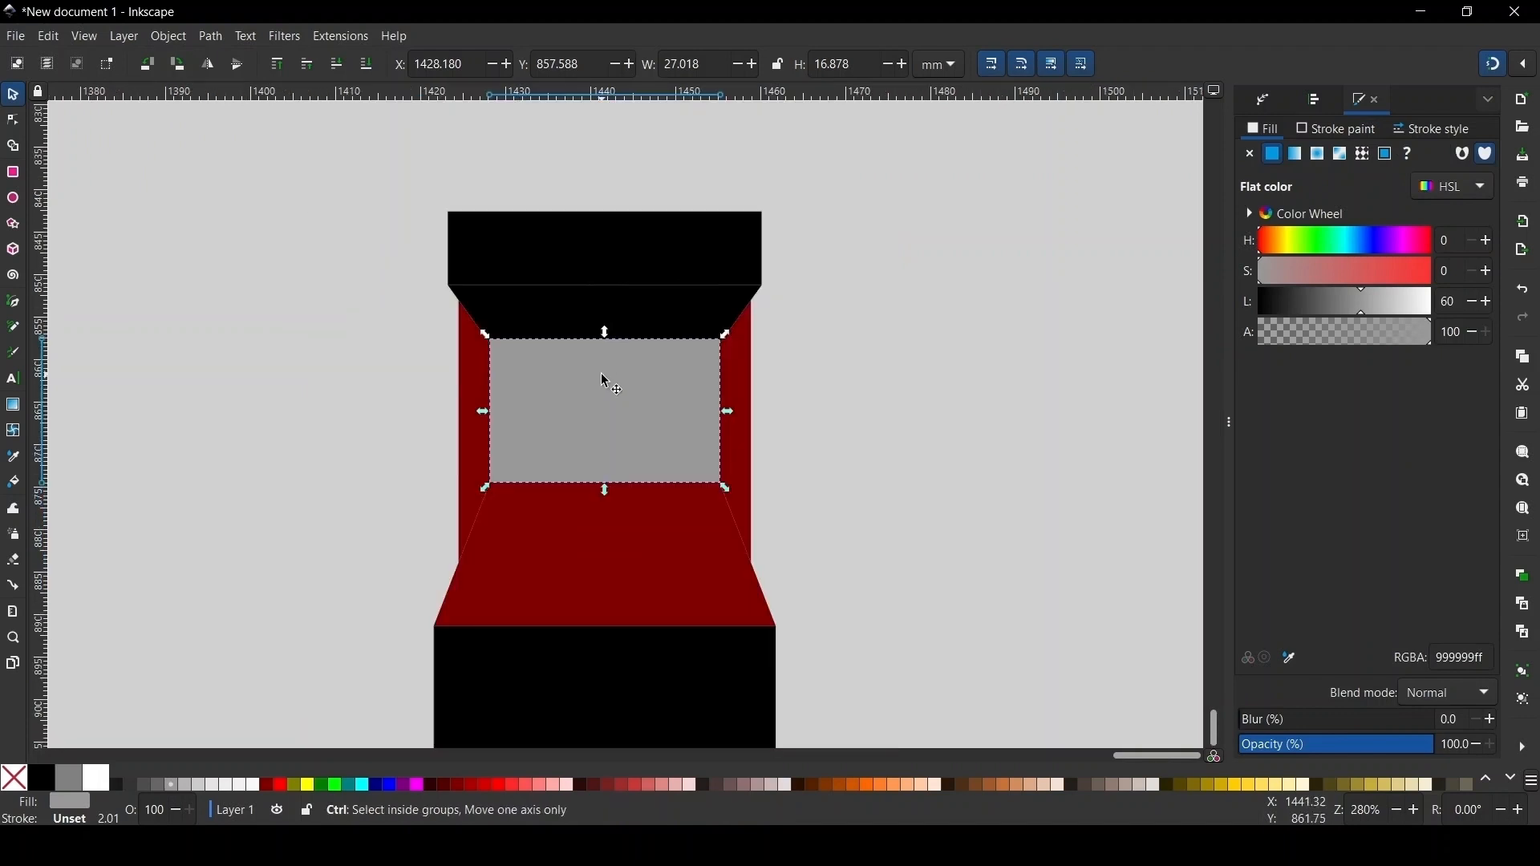
scroll(617, 374, "up", 2)
scroll(550, 416, "down", 2)
scroll(619, 423, "up", 2)
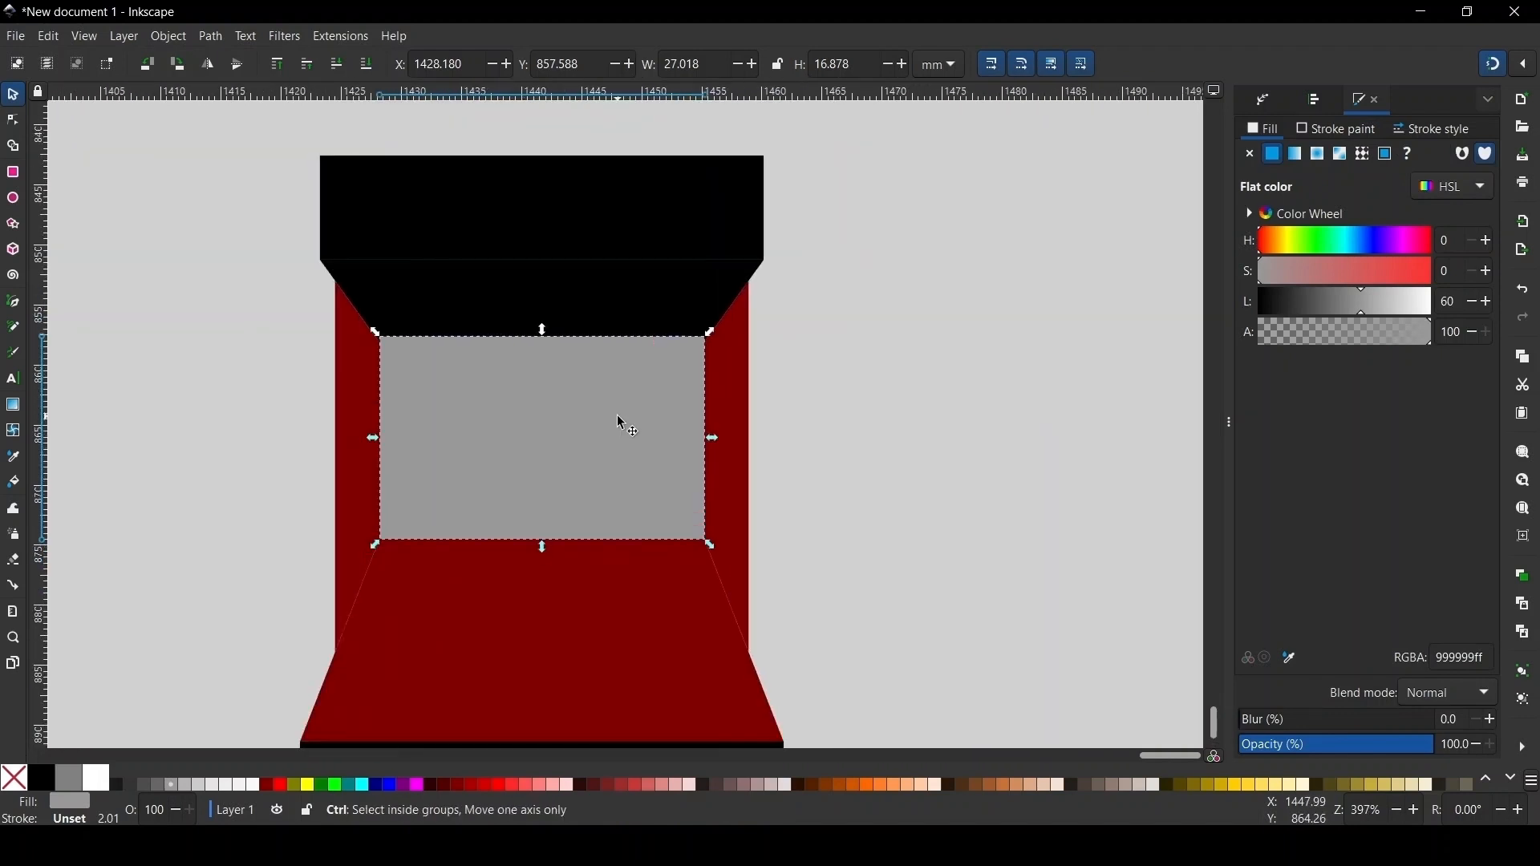
- Replace the gray copy with a newly drawn gray rectangle about 16.3 mm wide and 10.9 mm high inside the middle black area
key("Delete")
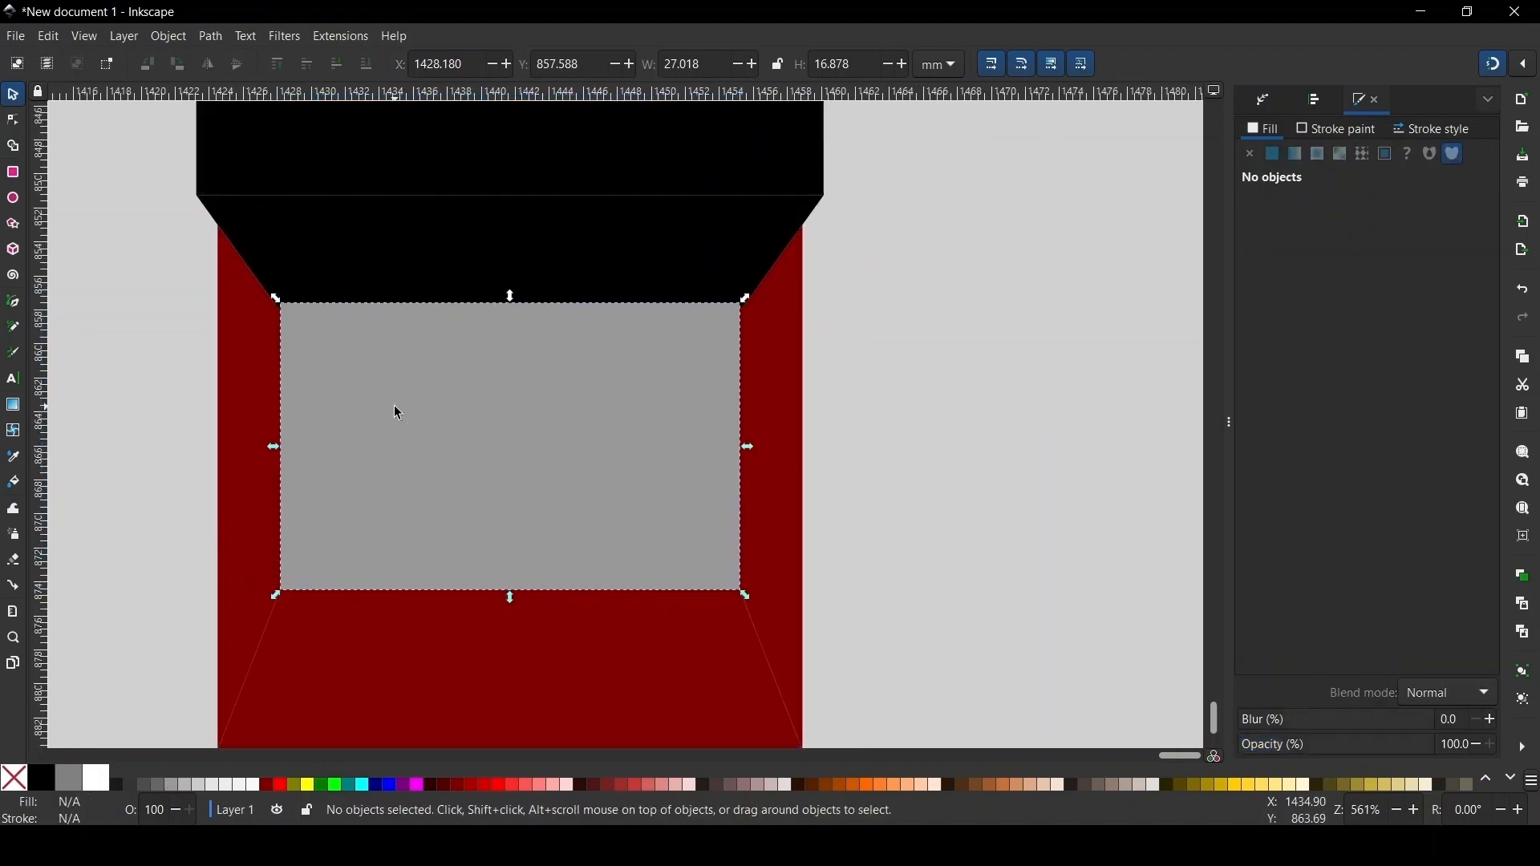
left_click(15, 176)
left_click_drag(366, 349, 642, 533)
left_click(11, 93)
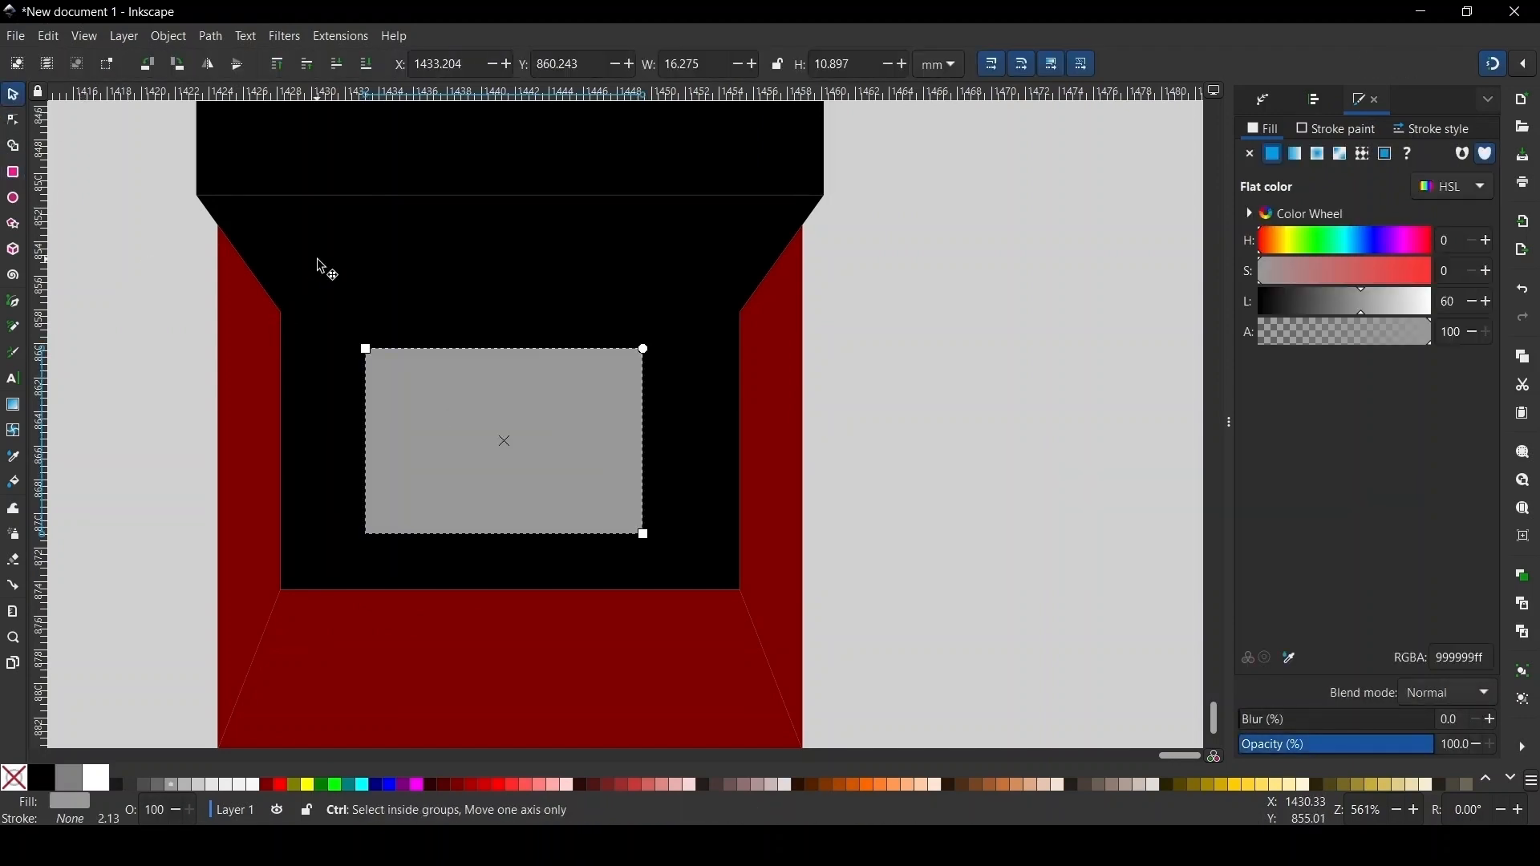
- Move the gray rectangle so it snaps to the upper-left corner of the middle black area
scroll(288, 290, "up", 3)
left_click_drag(697, 576, 609, 530)
left_click_drag(452, 479, 461, 475)
scroll(319, 323, "down", 4, "ctrl")
scroll(396, 330, "up", 1, "ctrl")
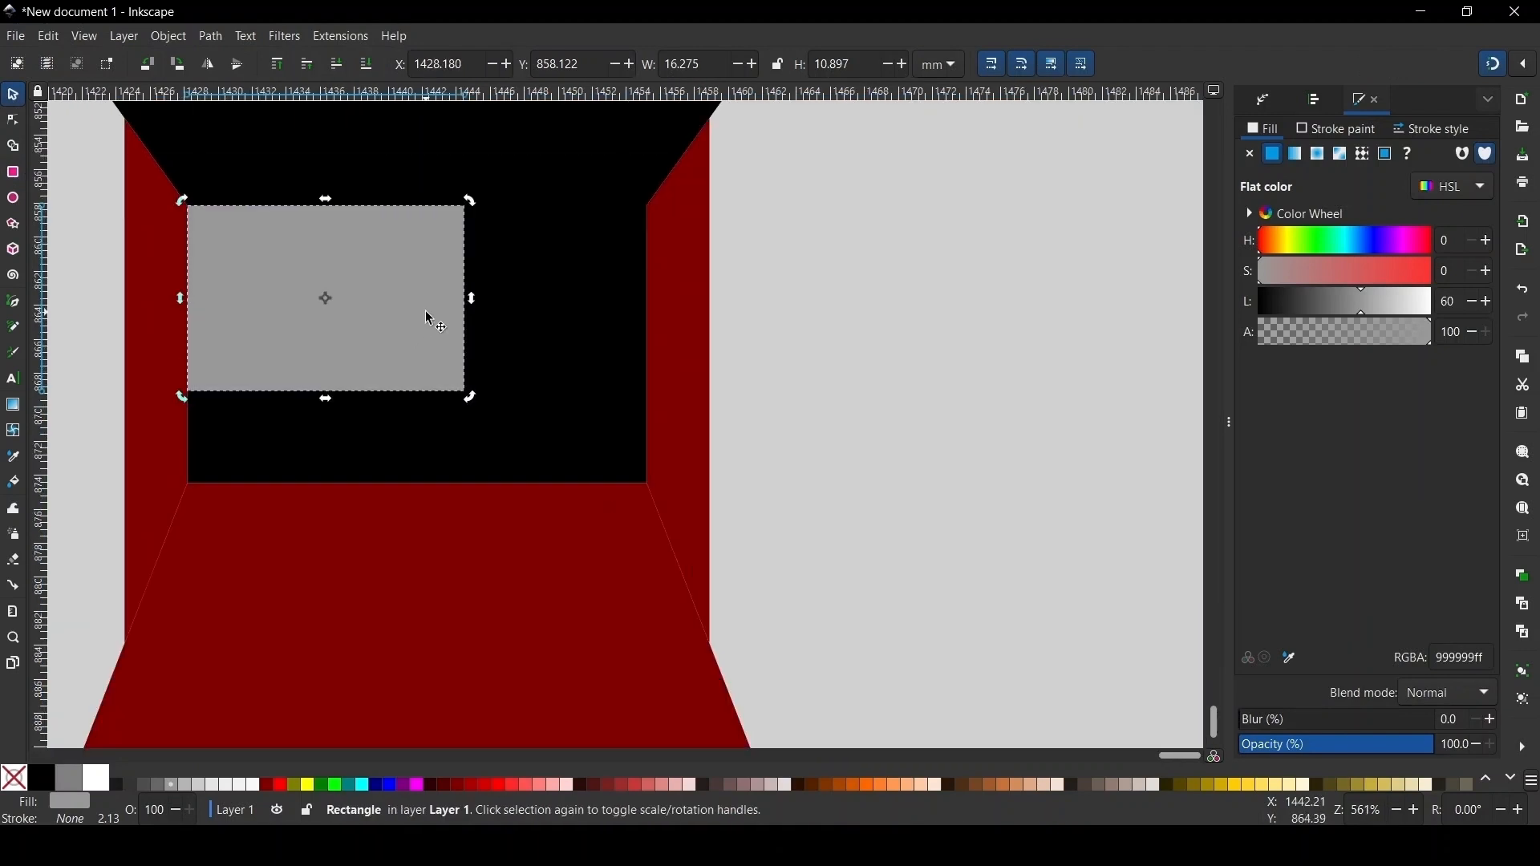
- Stretch the gray rectangle to about 27 mm wide and 16.3 mm high so it fills the middle area
left_click(429, 314)
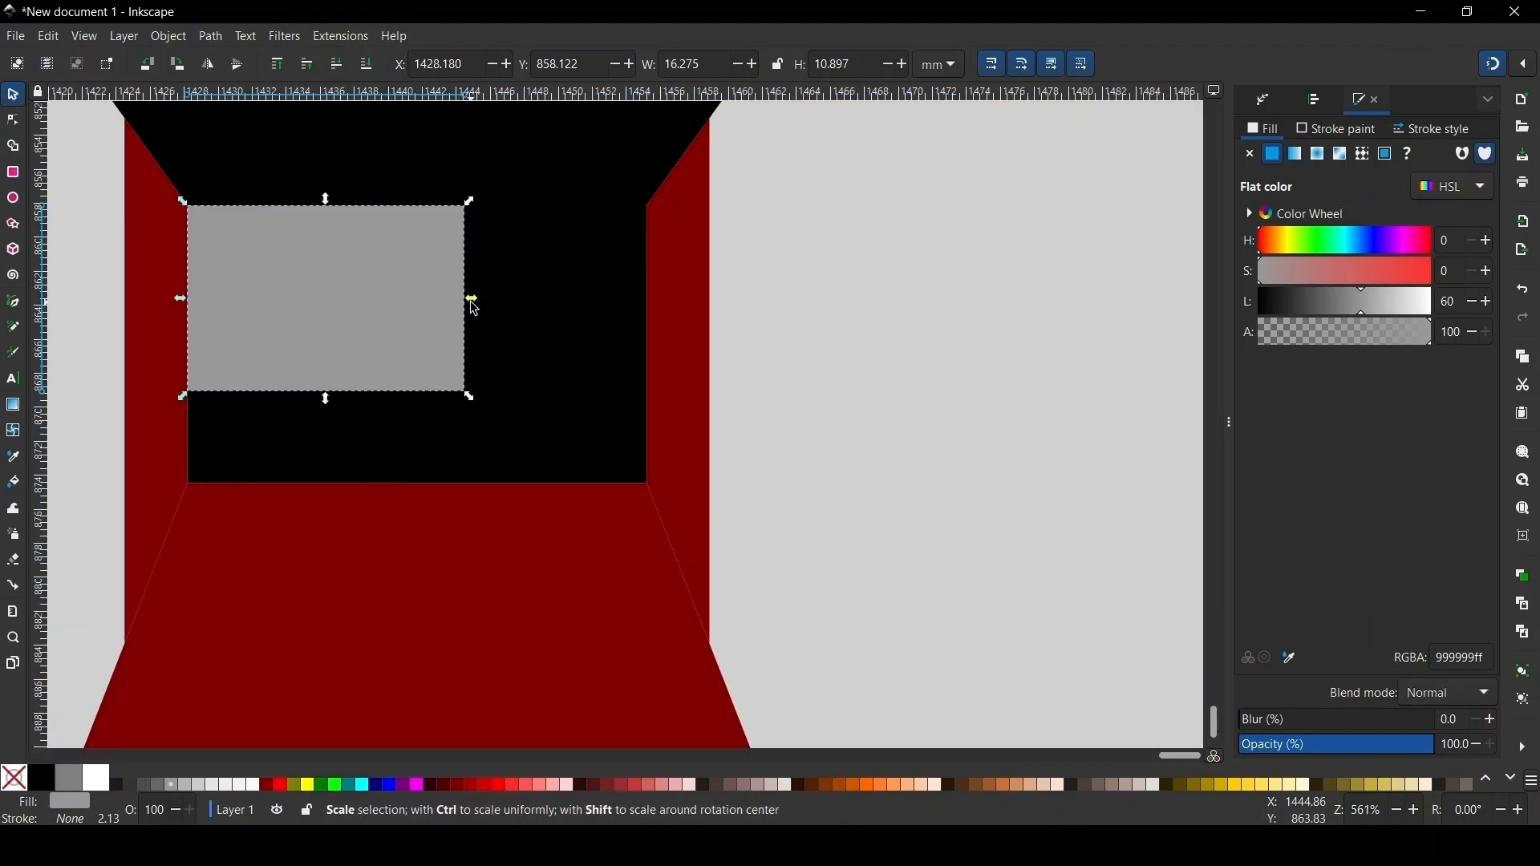
left_click_drag(472, 301, 652, 301)
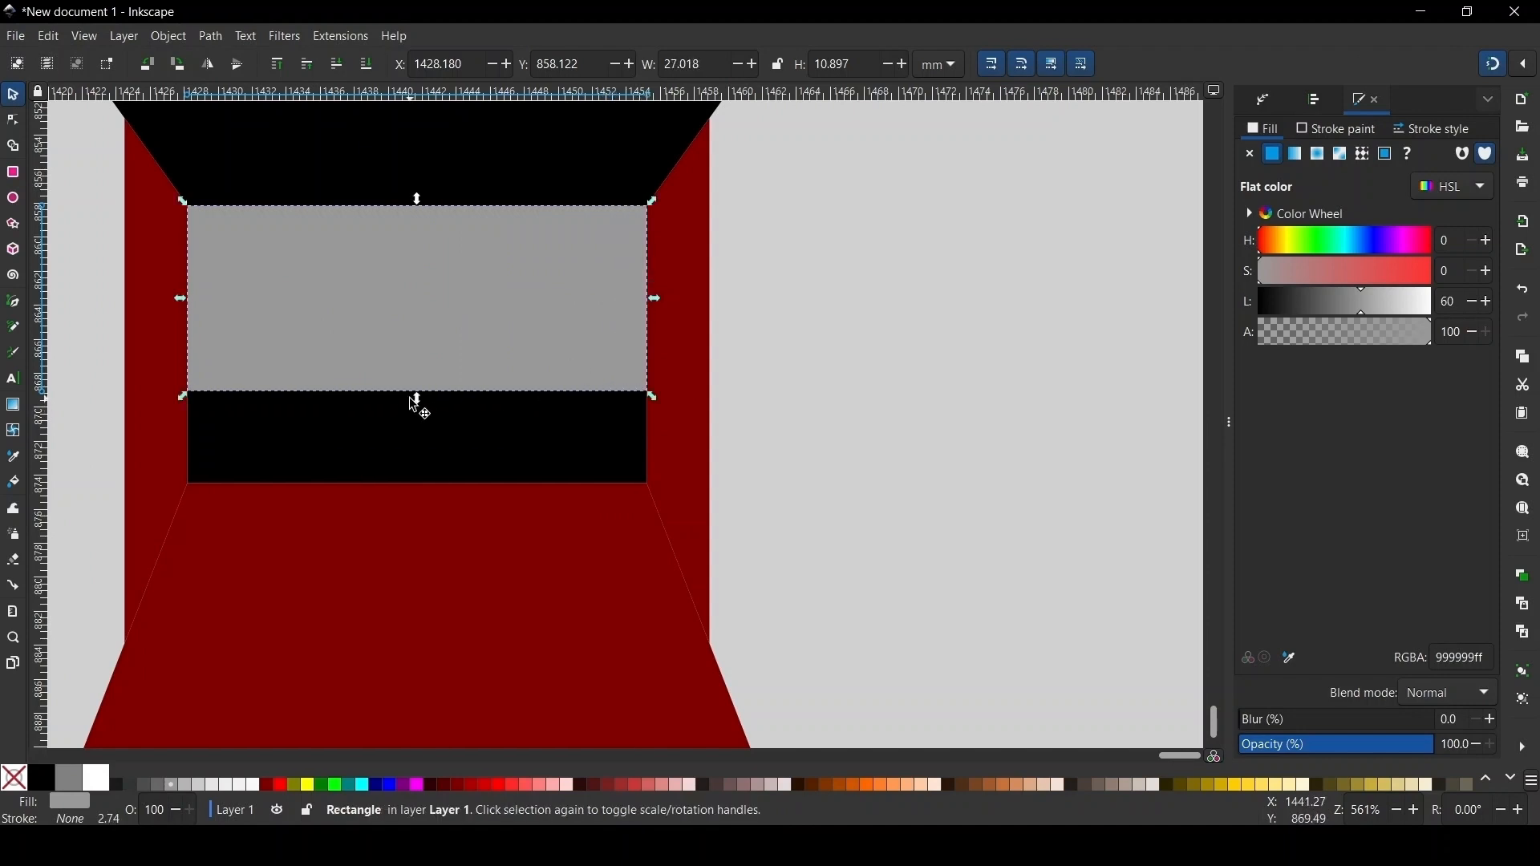
left_click_drag(417, 399, 406, 487)
- Round all four corners of the gray rectangle evenly with its corner-radius handle
scroll(936, 433, "down", 2)
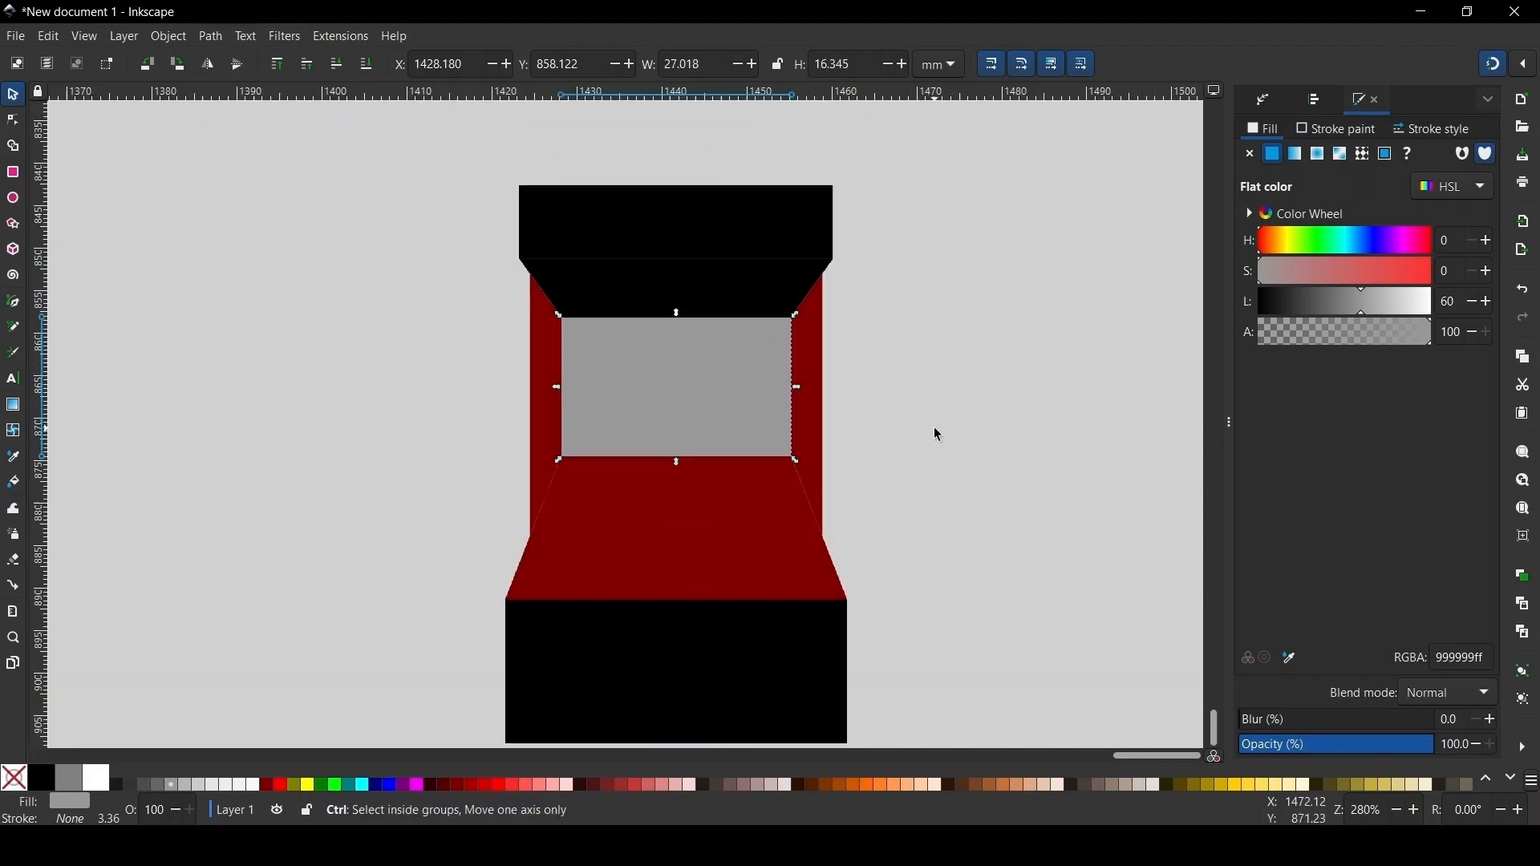
scroll(695, 341, "up", 2)
key("n")
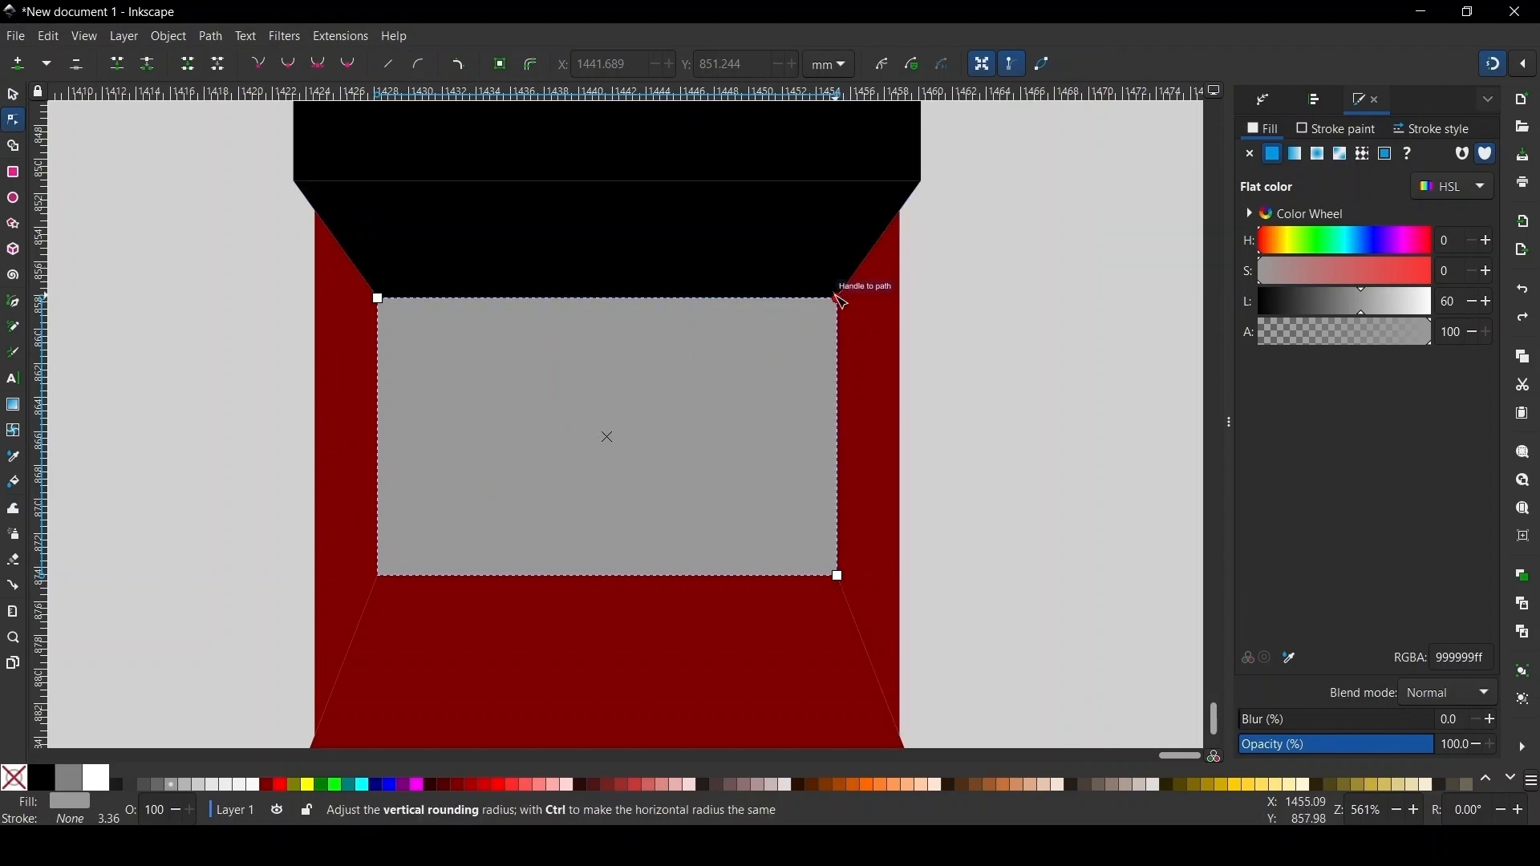
left_click_drag(840, 302, 843, 332)
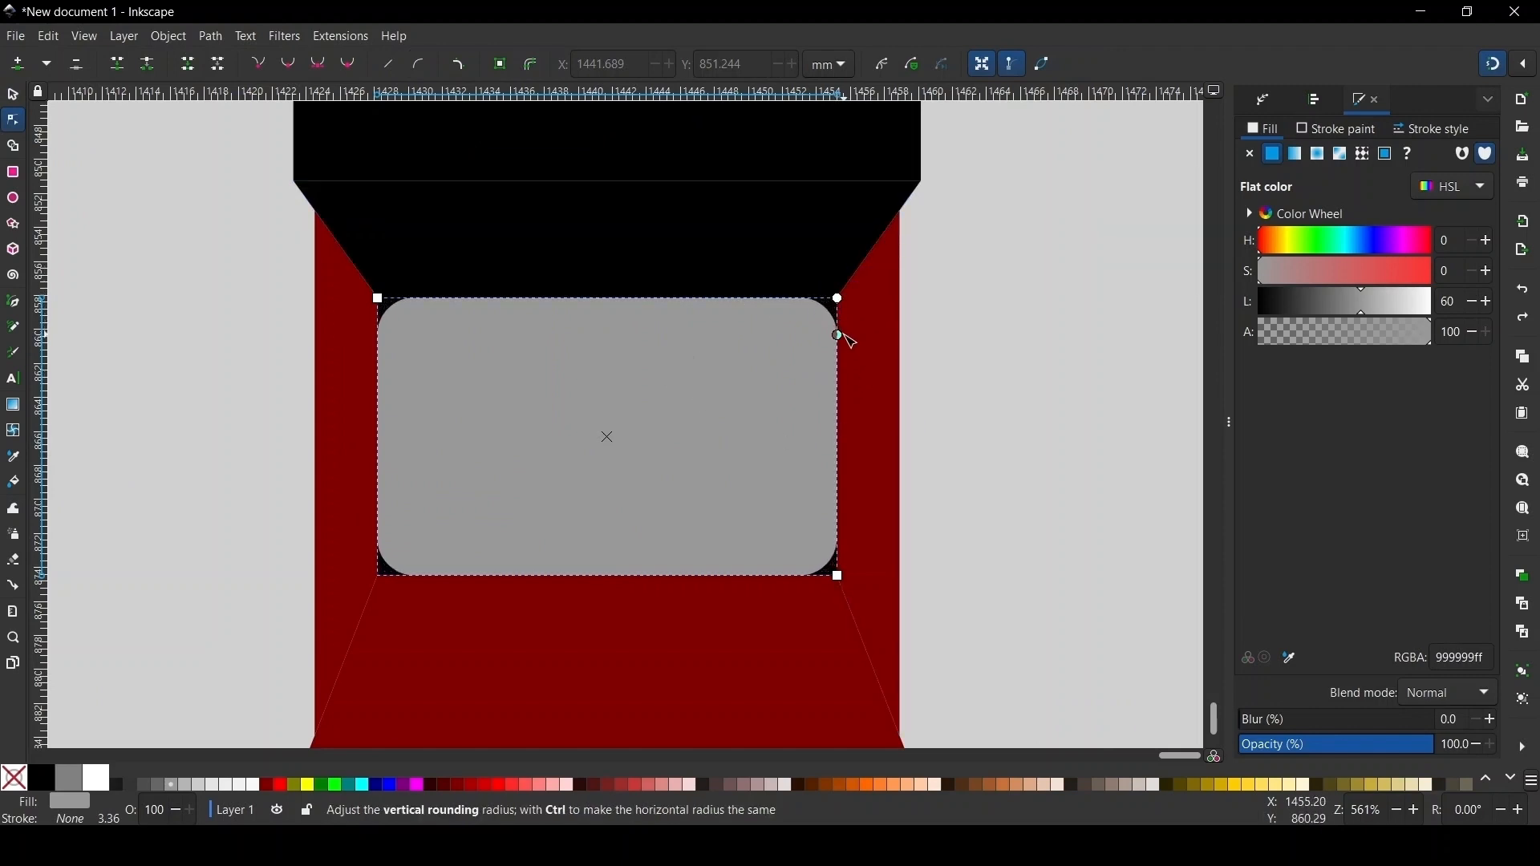
- Convert the rounded gray rectangle from a shape object to an editable path
key("s")
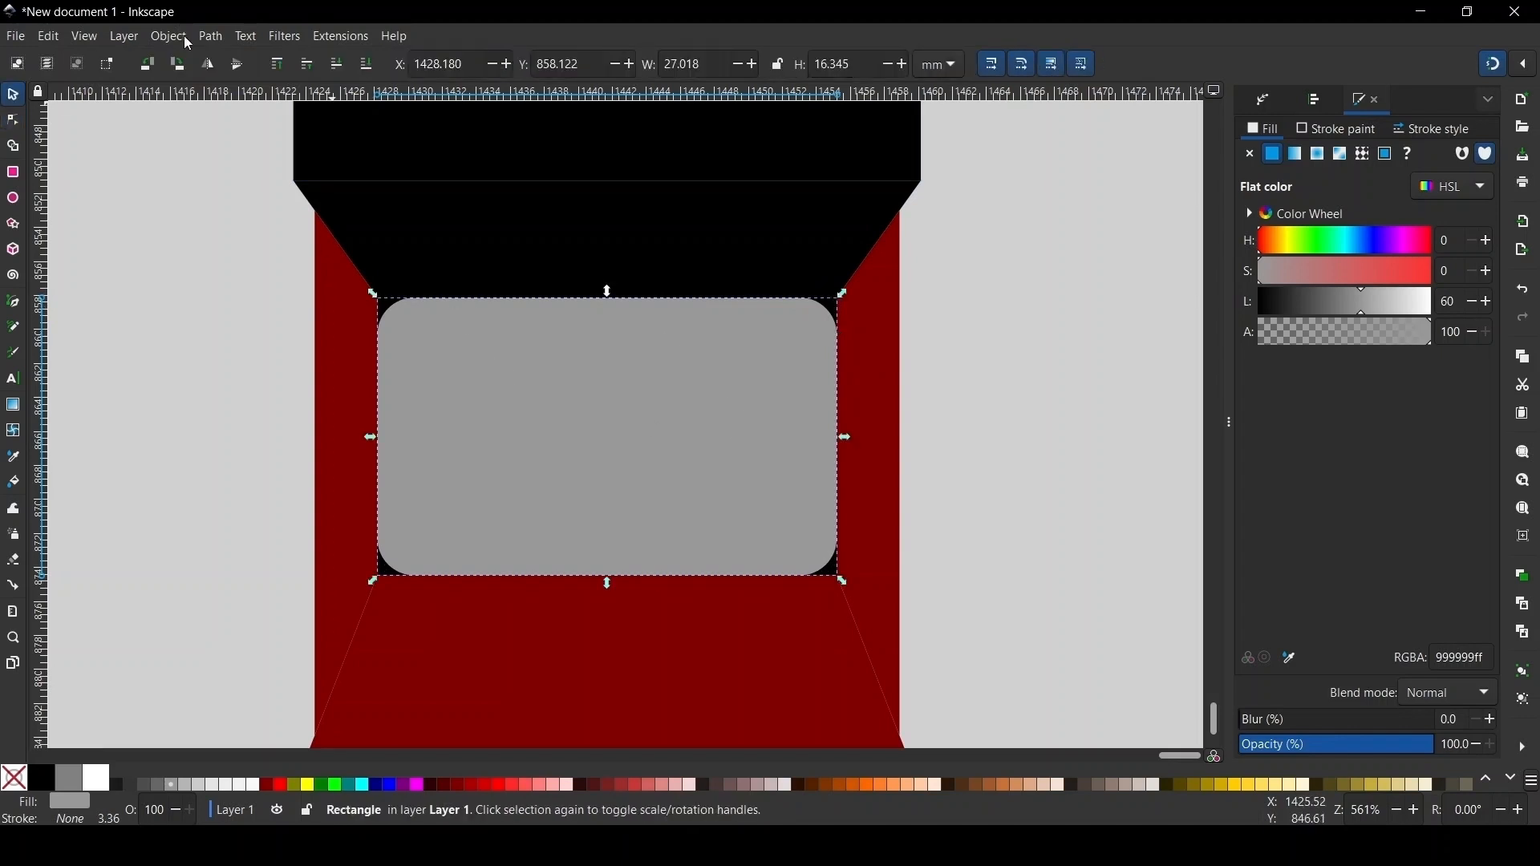
left_click(211, 36)
left_click(241, 62)
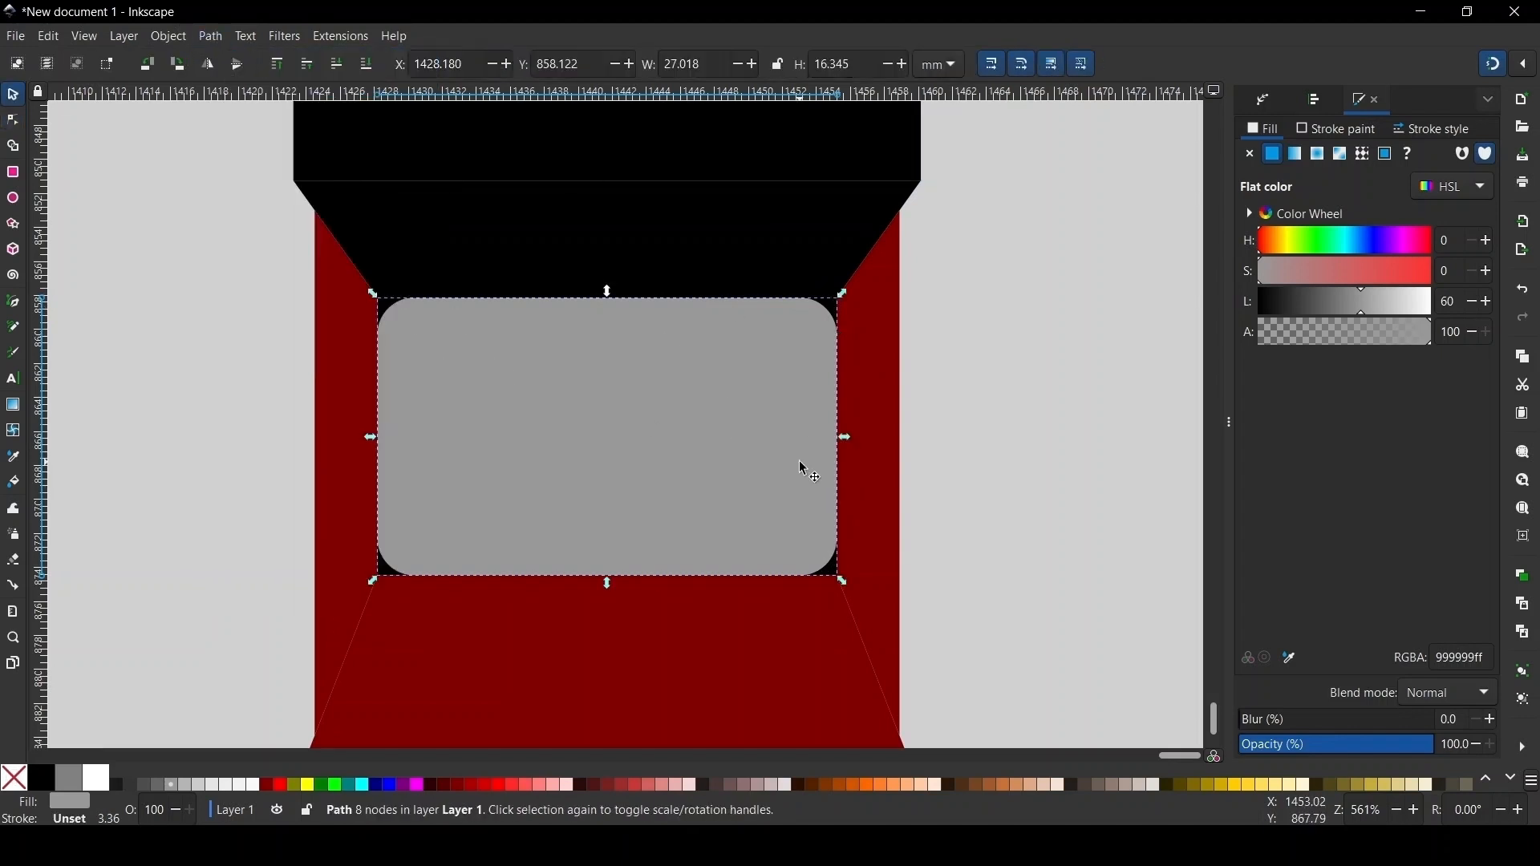
key("n")
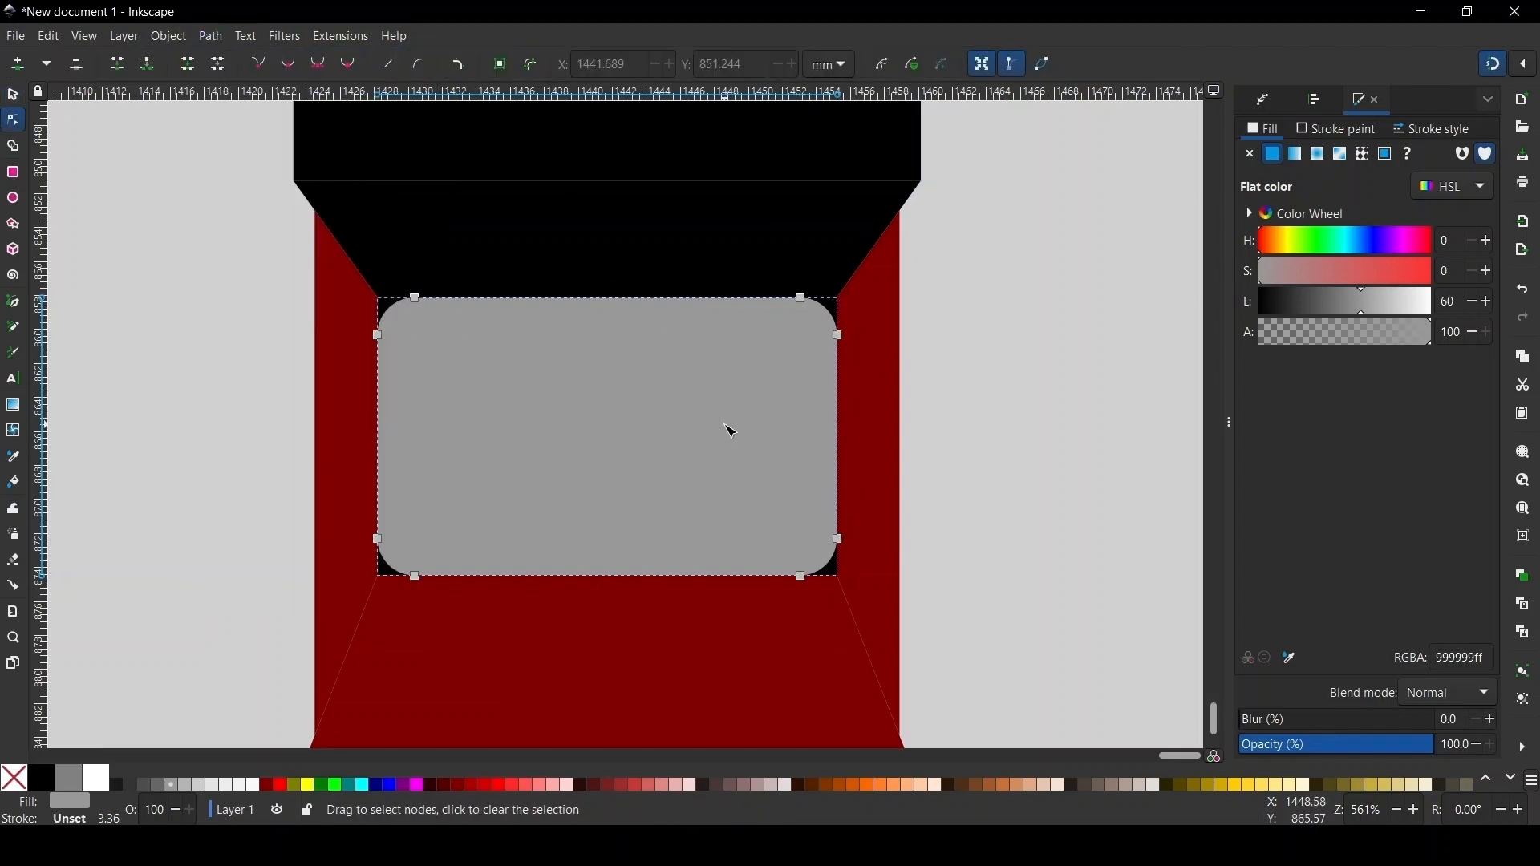
left_click(11, 98)
- Apply a dynamic offset to the gray screen and shrink it inward, leaving an even border within the black area
left_click(211, 36)
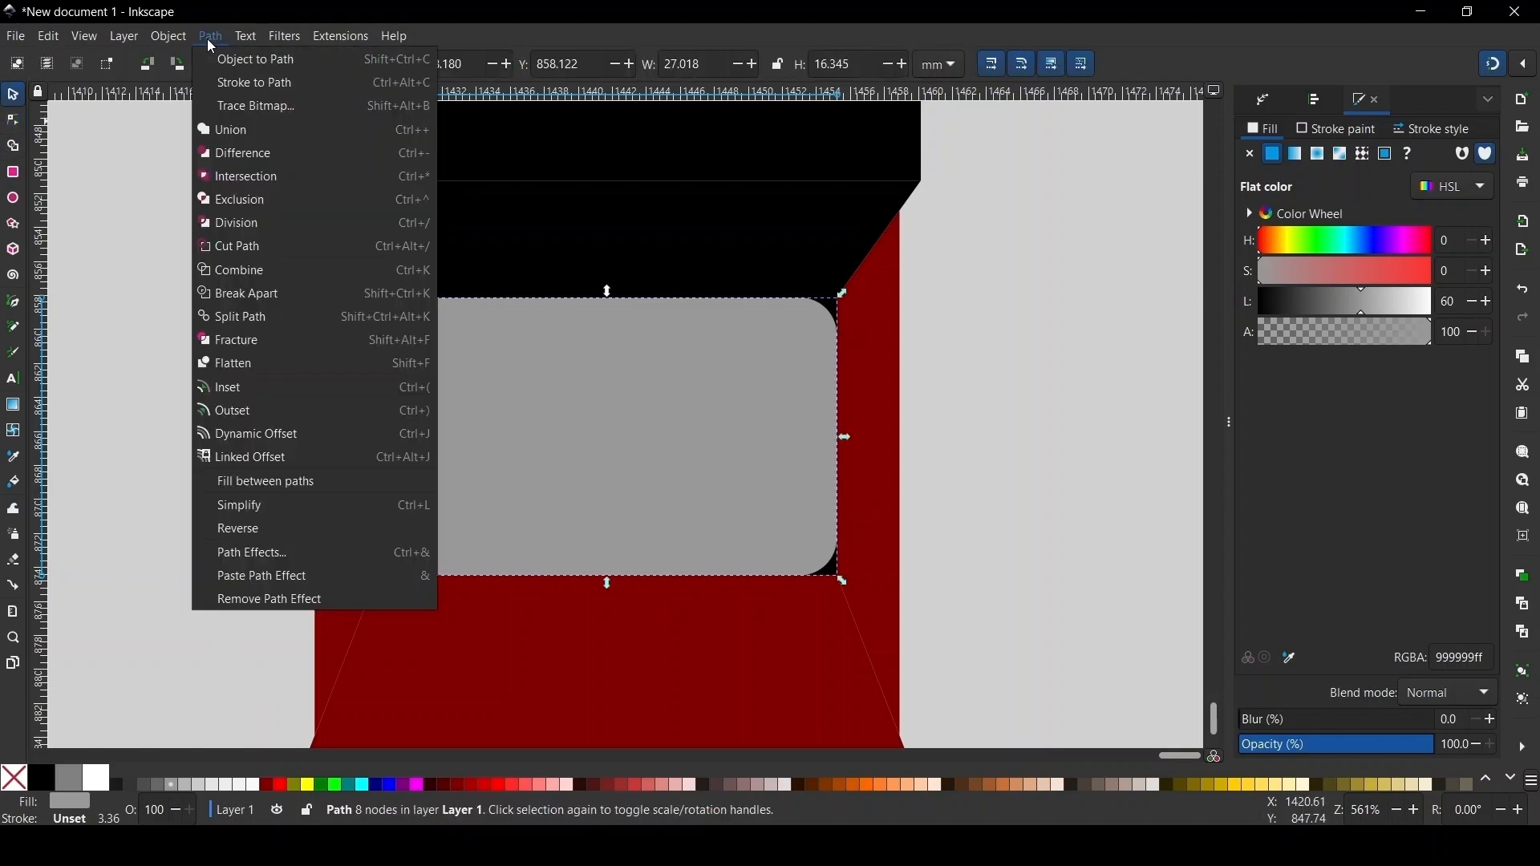
left_click(273, 434)
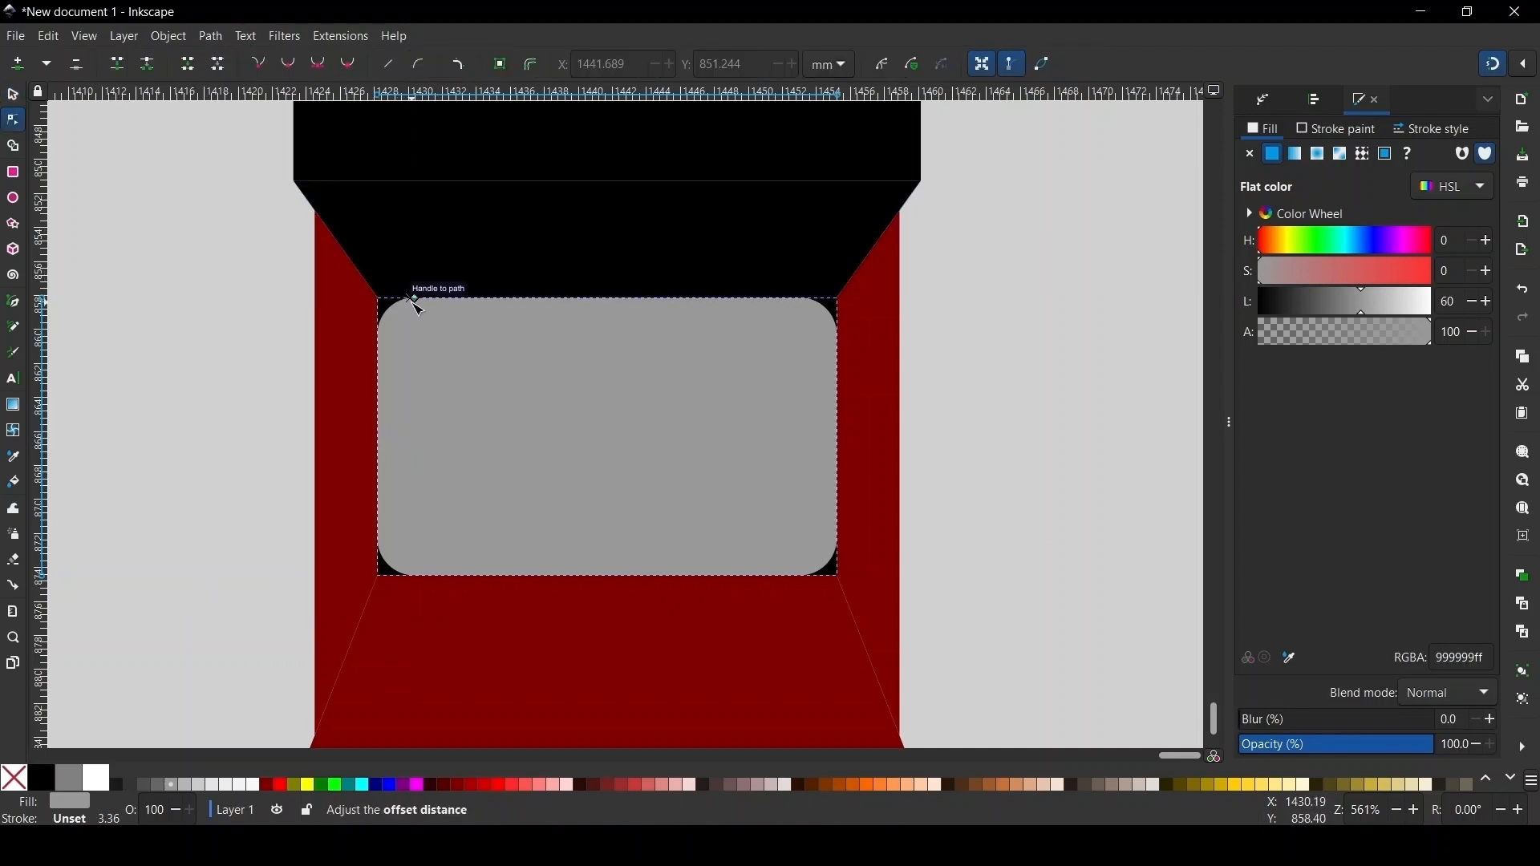
left_click_drag(416, 300, 423, 322)
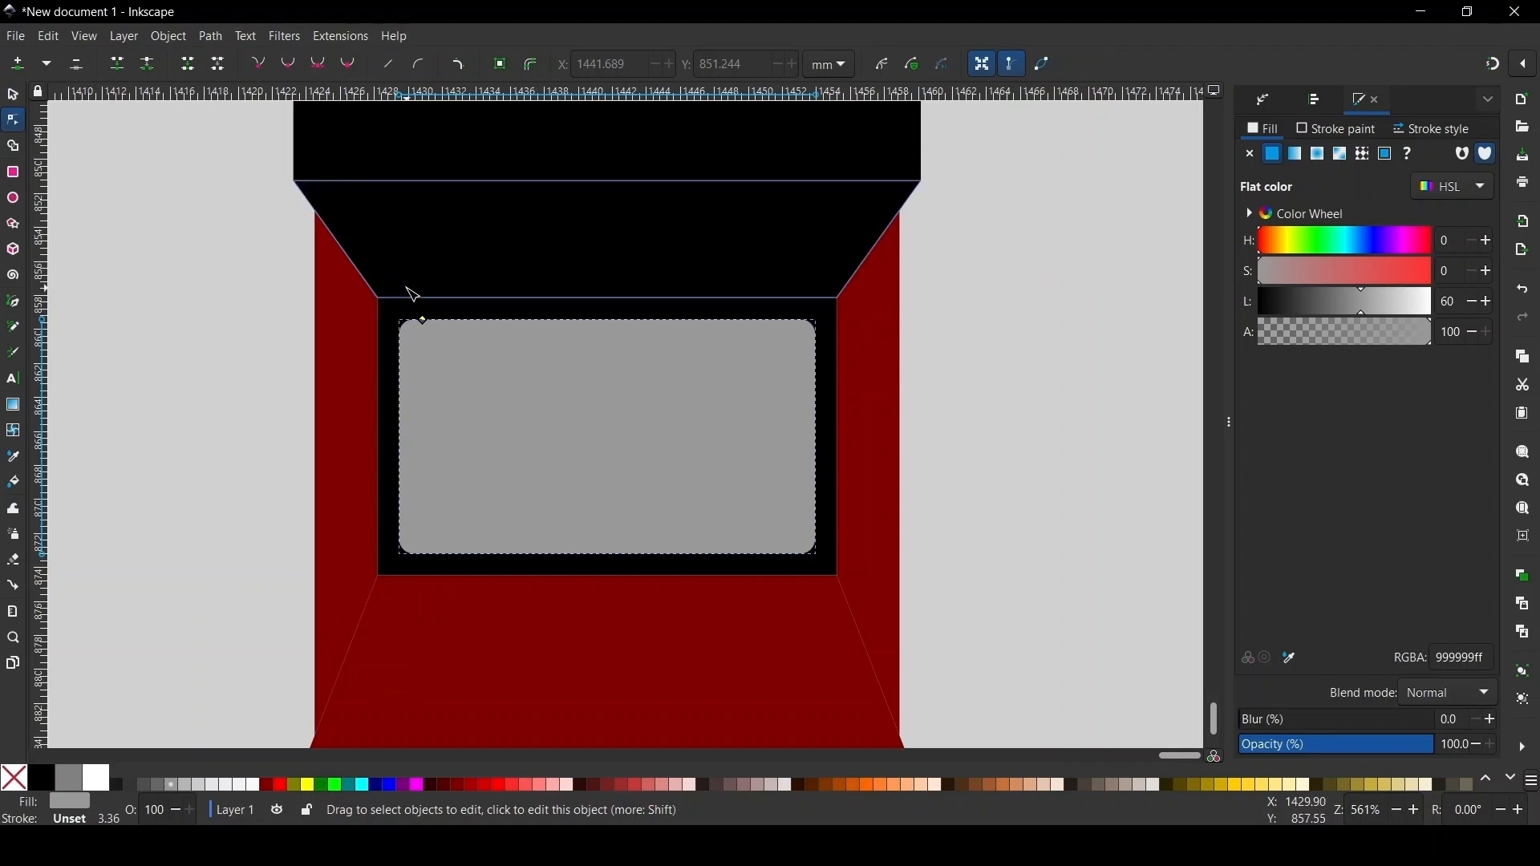
scroll(410, 296, "up", 4)
scroll(450, 248, "down", 3)
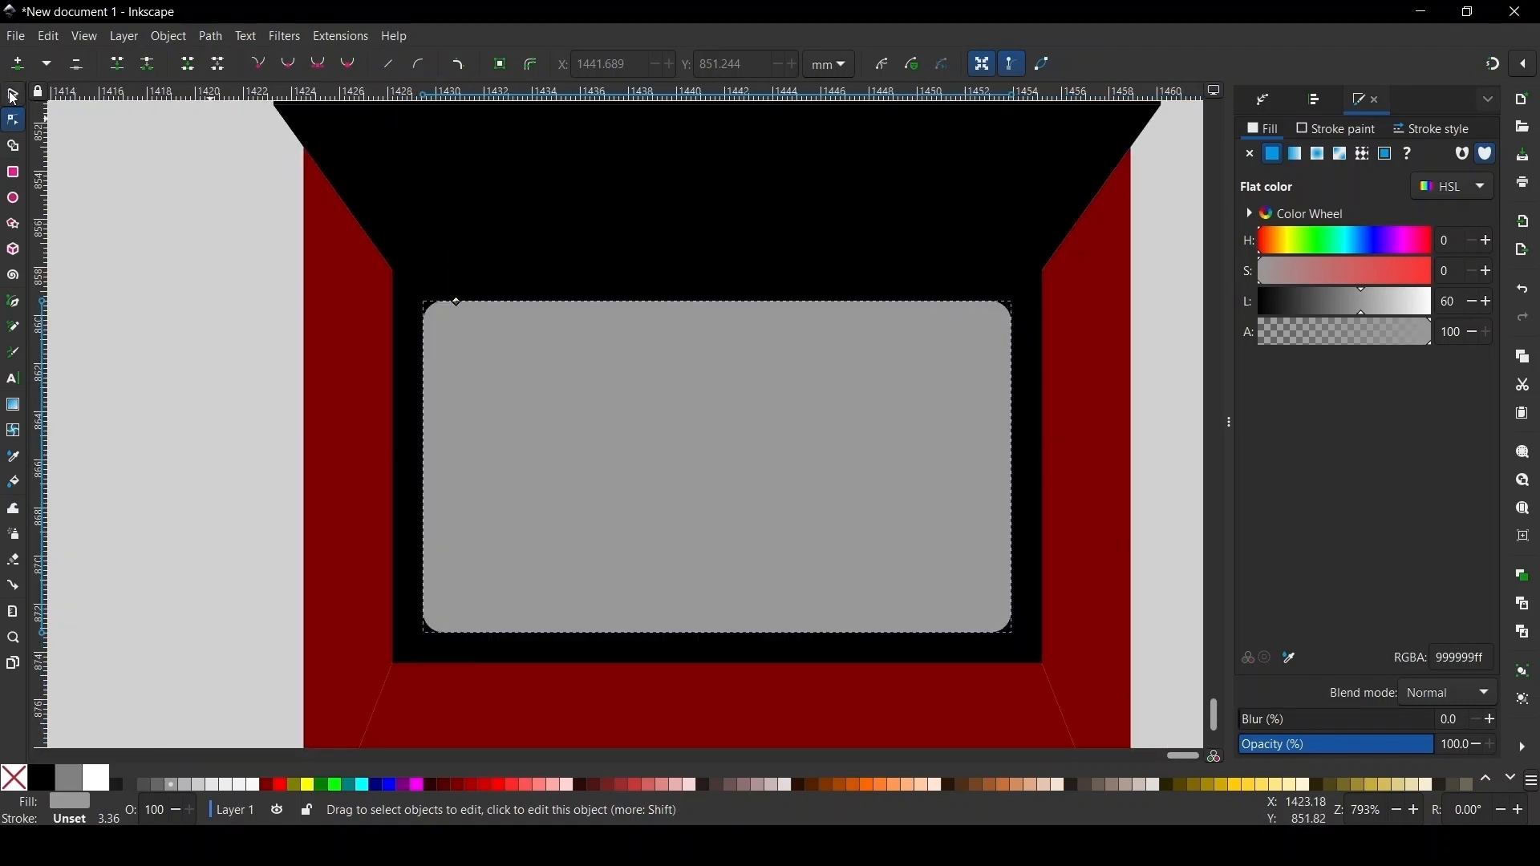
- Fill the black rectangle behind the gray screen with olive (808000)
left_click(12, 95)
left_click(415, 301)
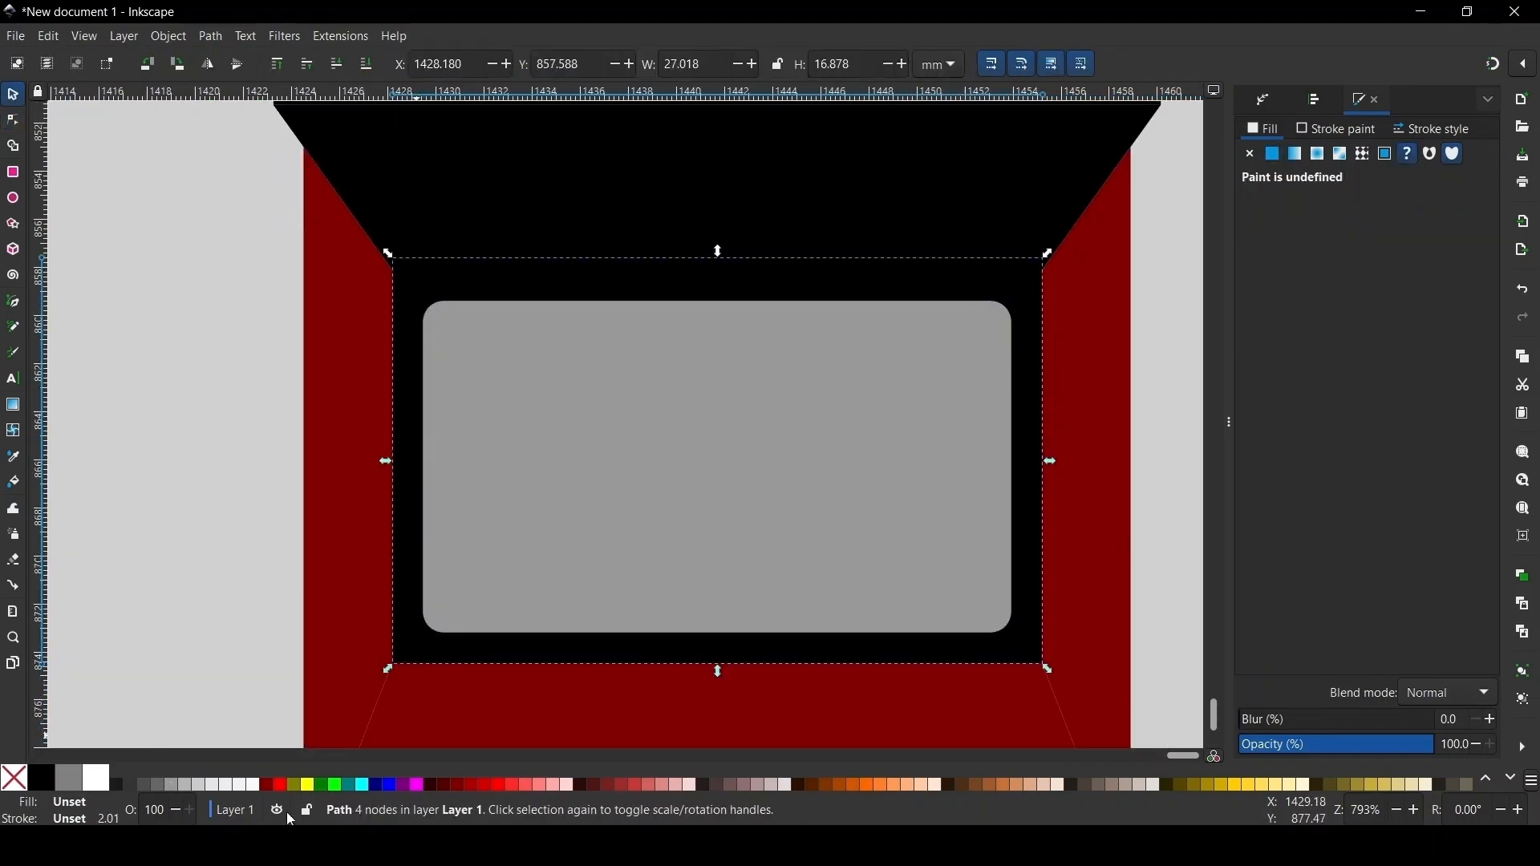
left_click(295, 787)
scroll(457, 256, "up", 2)
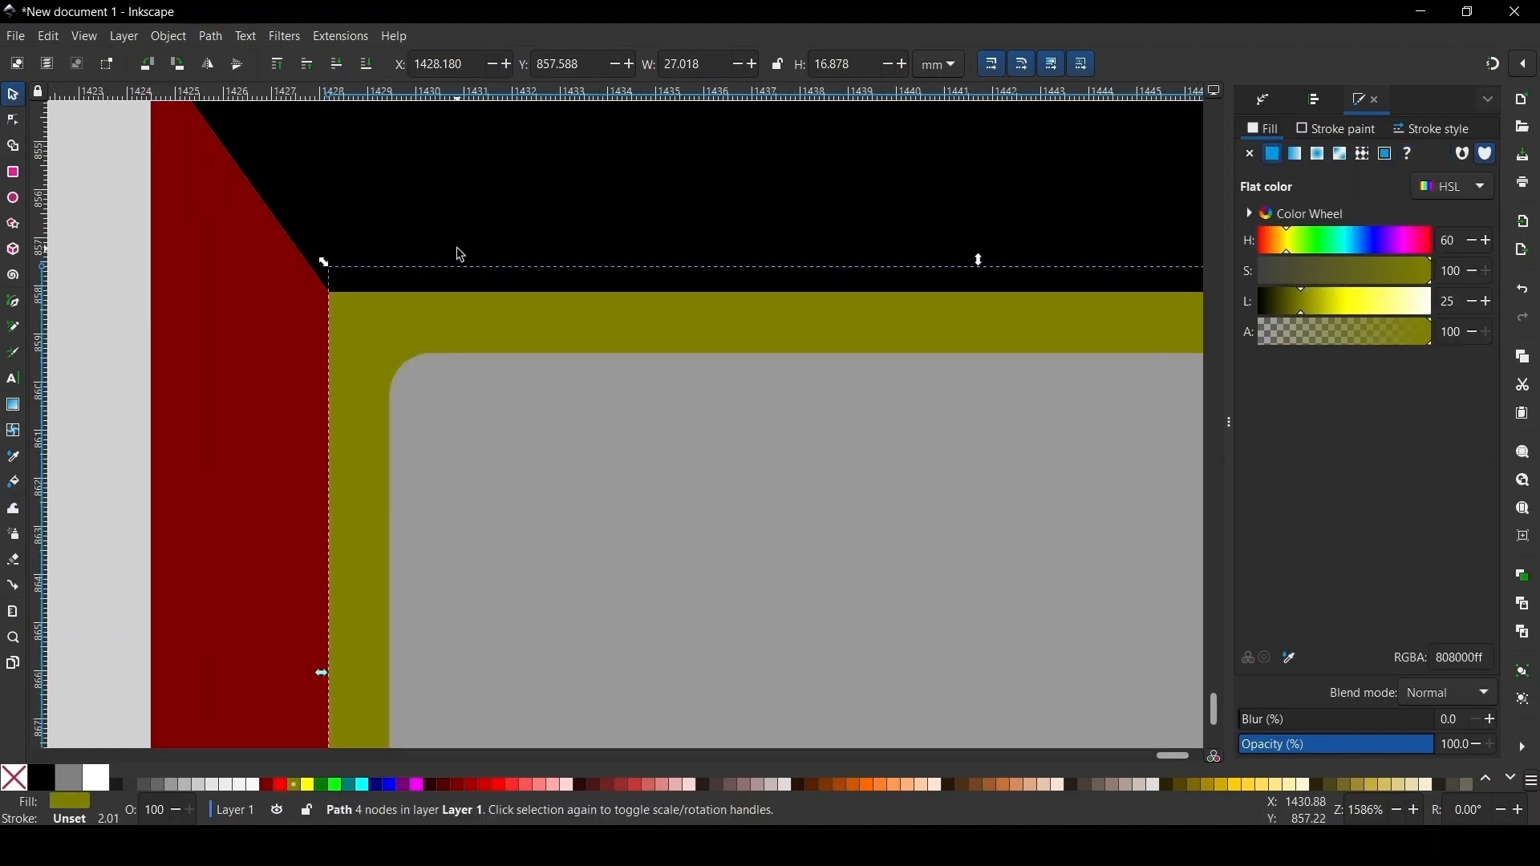
- Expand the gray screen with its dynamic offset handle to leave only a narrow olive border around it
key("n")
left_click(412, 378)
scroll(455, 362, "up", 1)
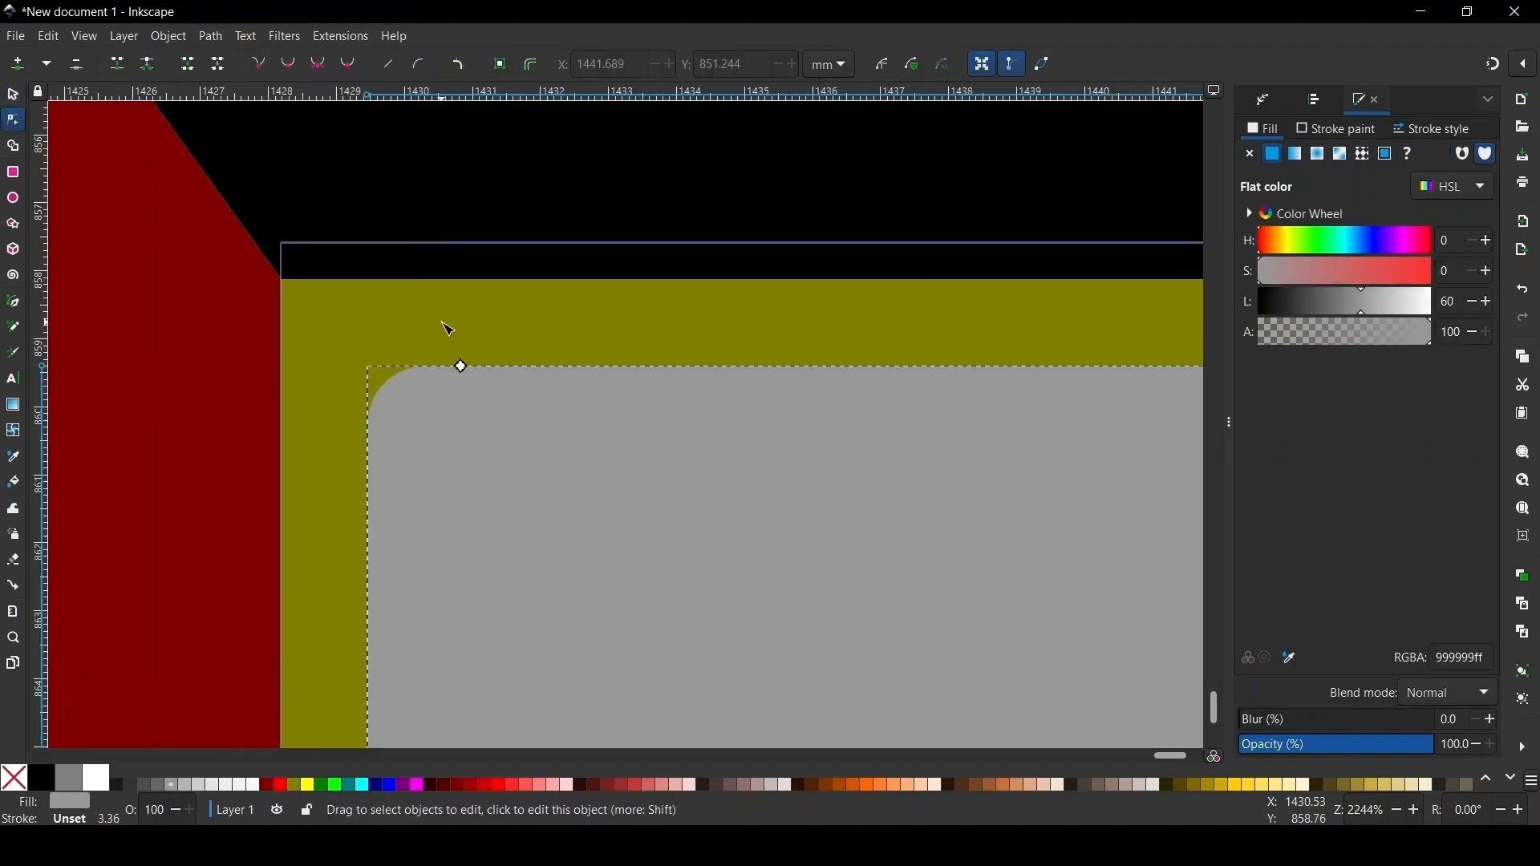
left_click_drag(462, 373, 468, 319)
scroll(378, 252, "down", 6)
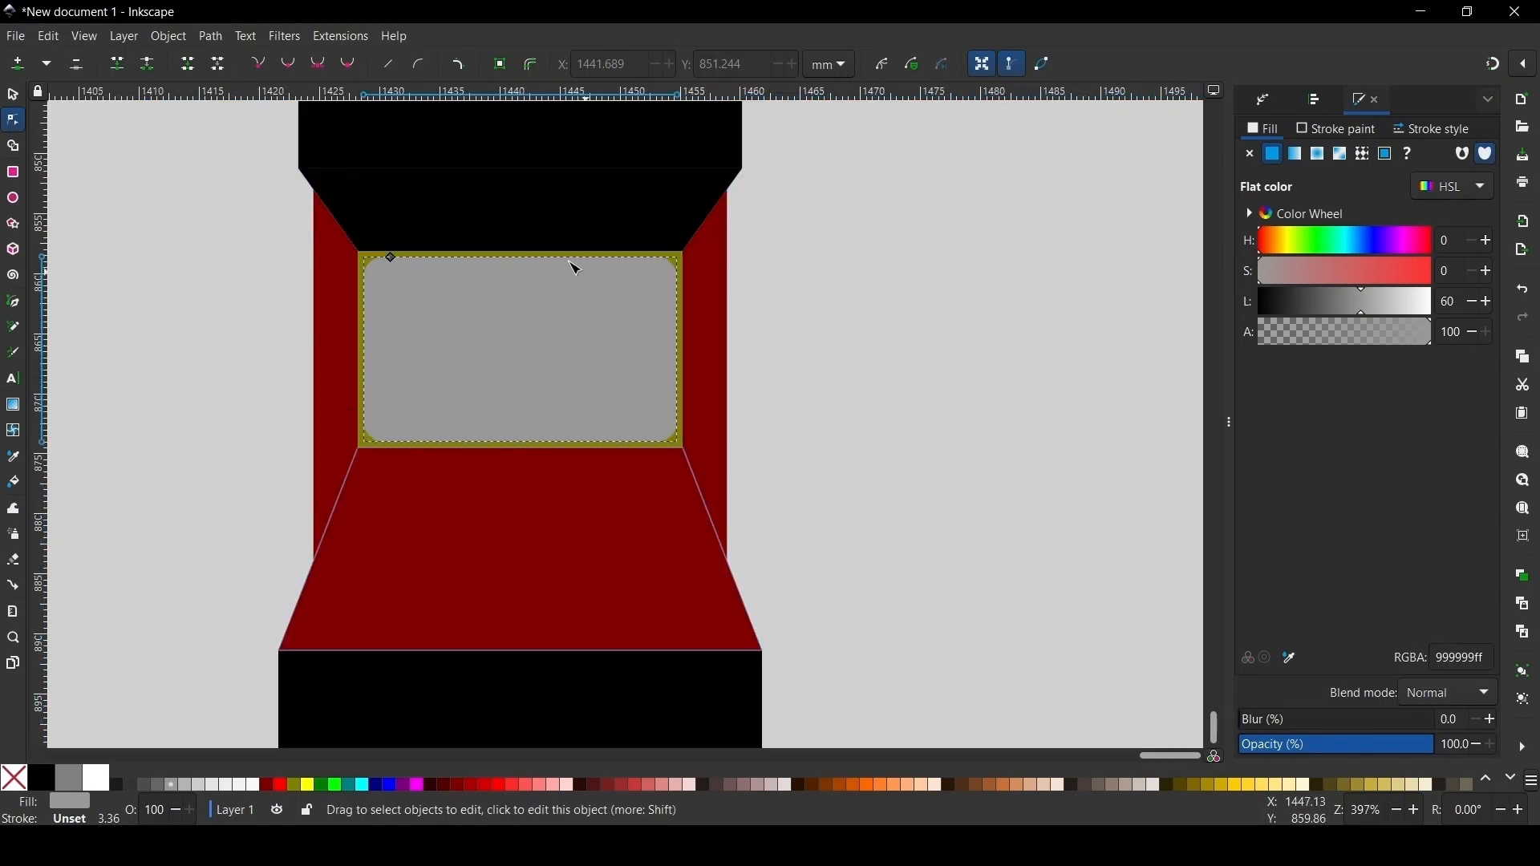
scroll(386, 255, "up", 5)
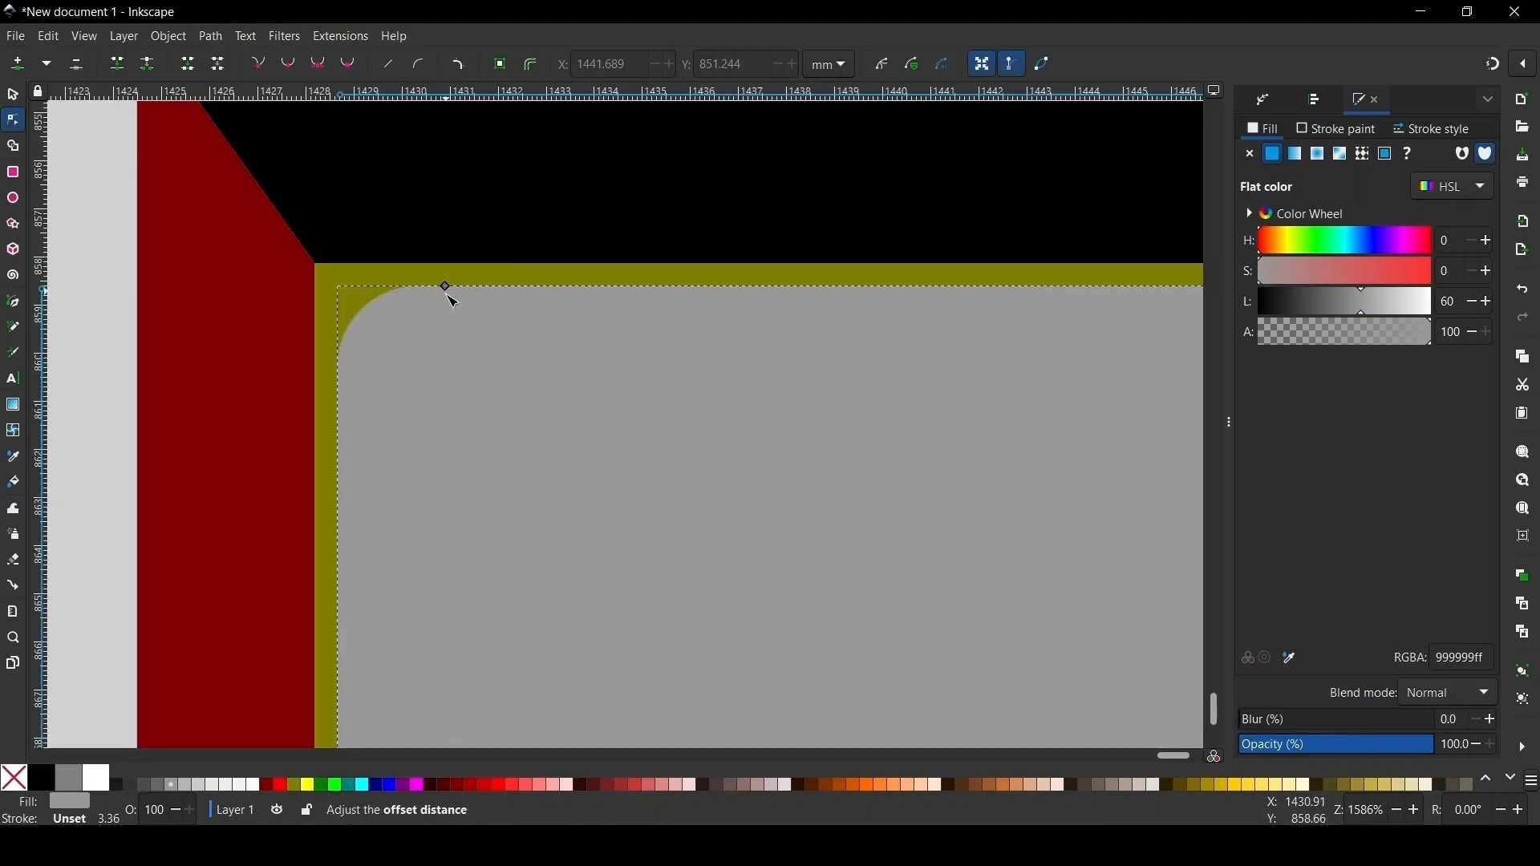
scroll(443, 289, "down", 4)
left_click(157, 253)
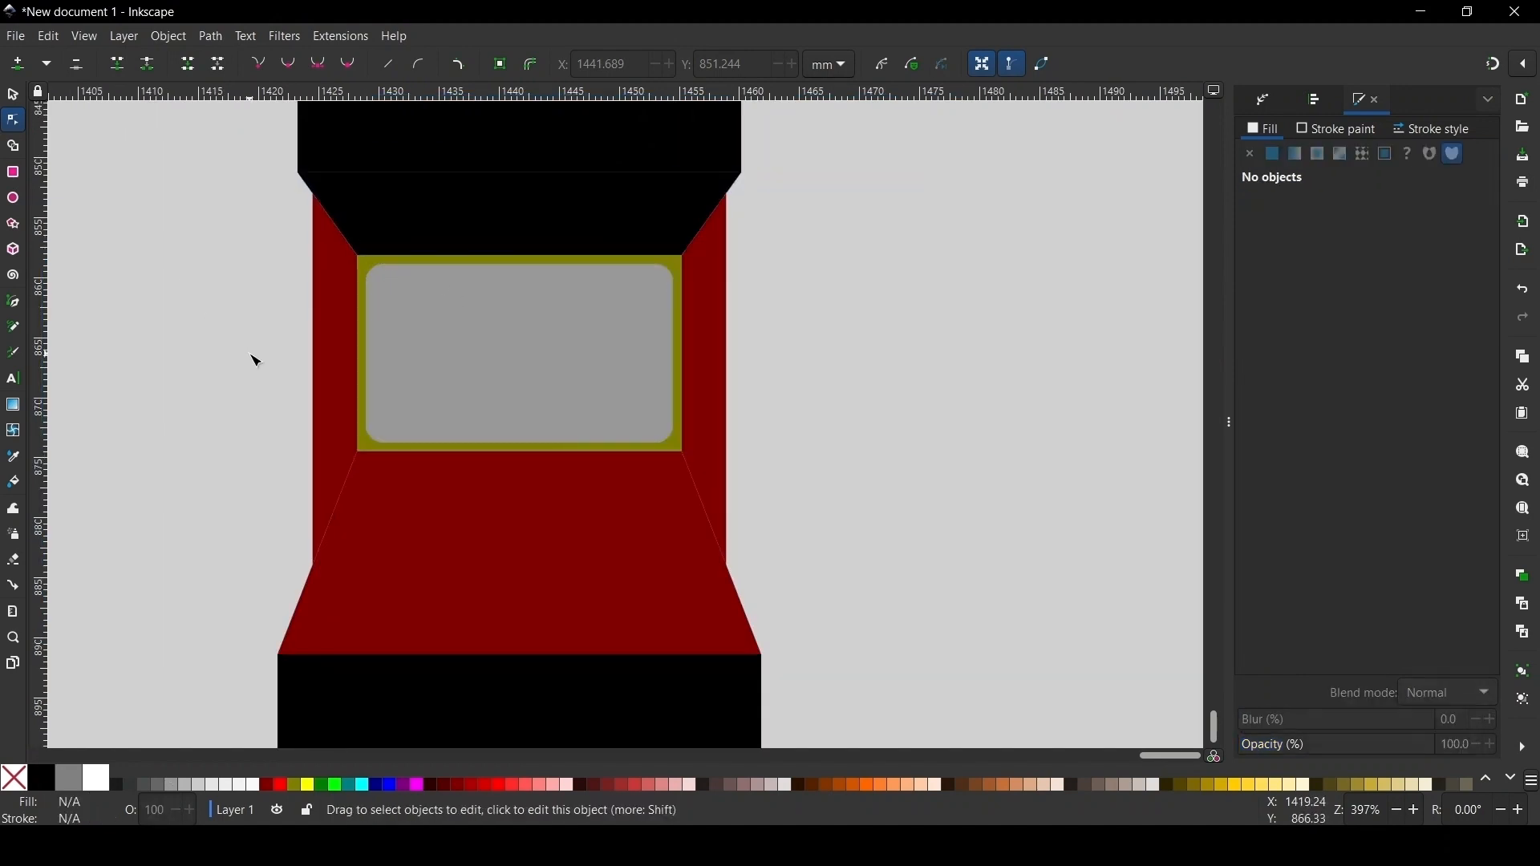
- Fine-tune the gray screen's dynamic offset outward to a size of about 26 mm by 15.4 mm
scroll(387, 262, "up", 1)
scroll(742, 491, "down", 2)
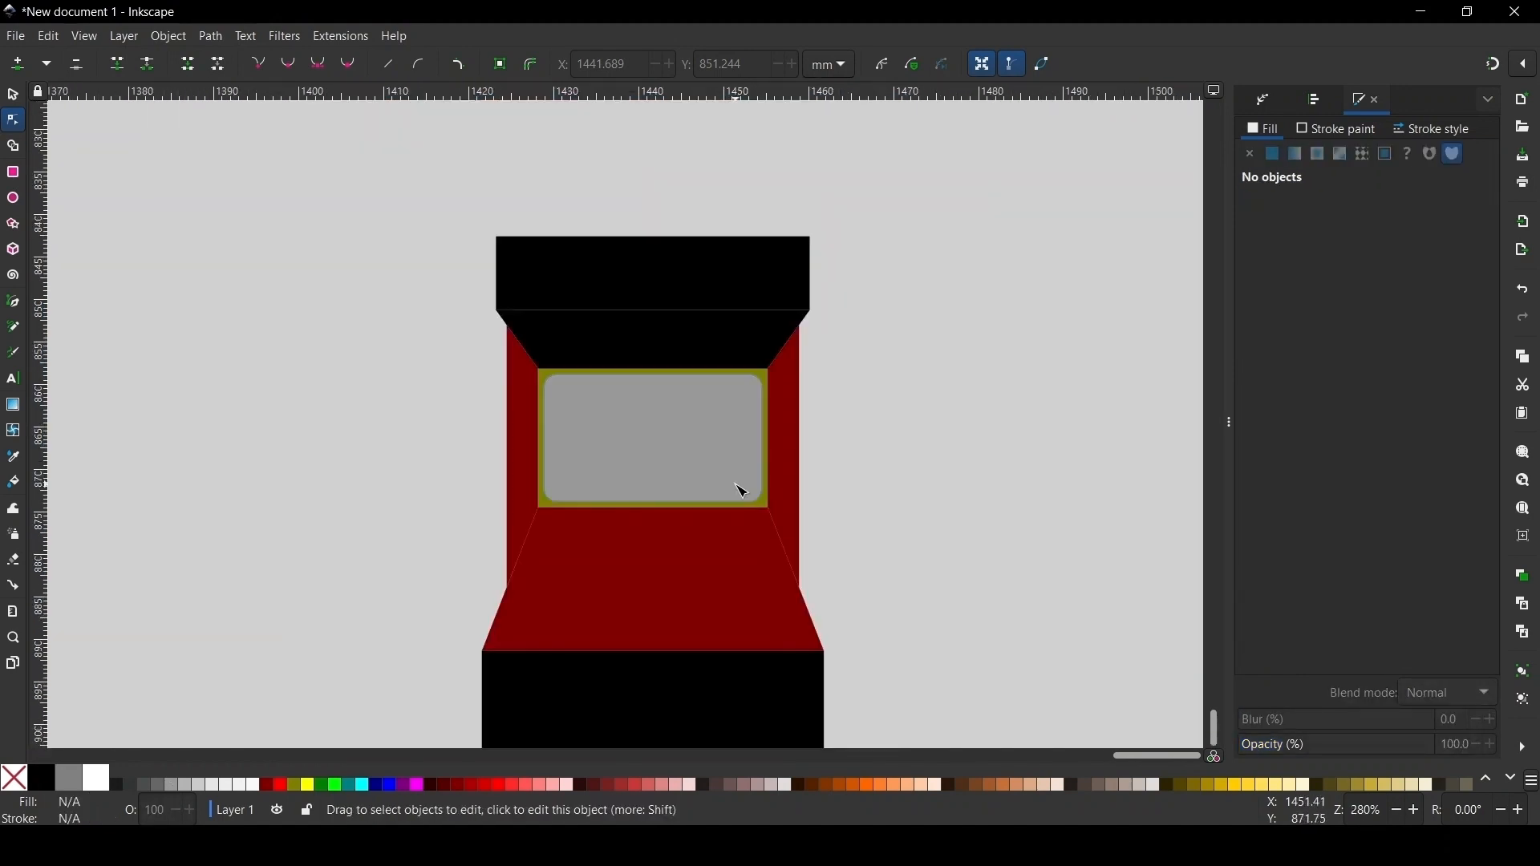
scroll(576, 379, "up", 8)
left_click(557, 378)
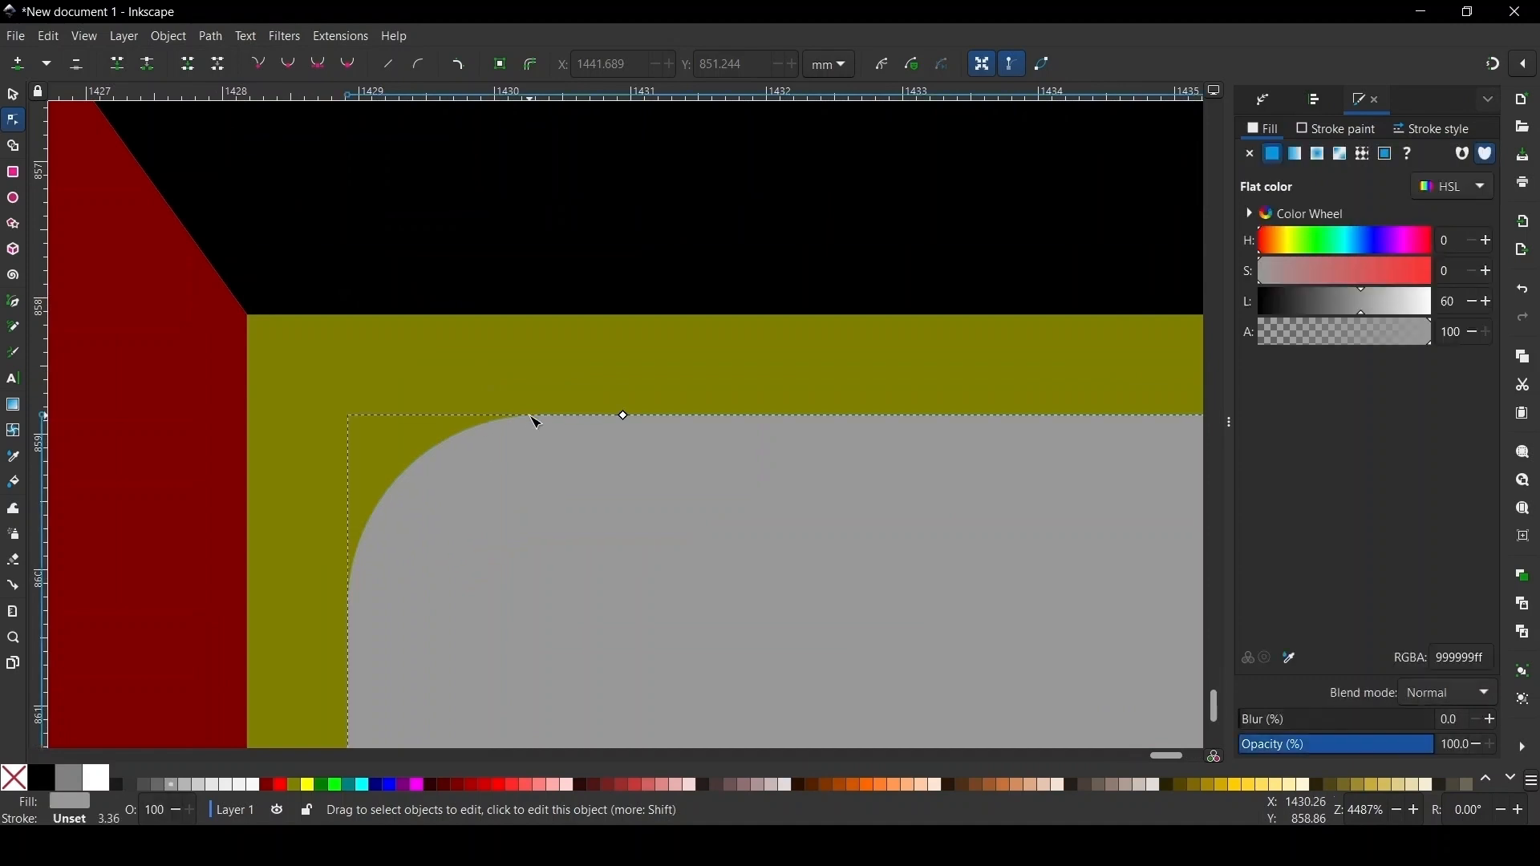
left_click_drag(628, 418, 622, 382)
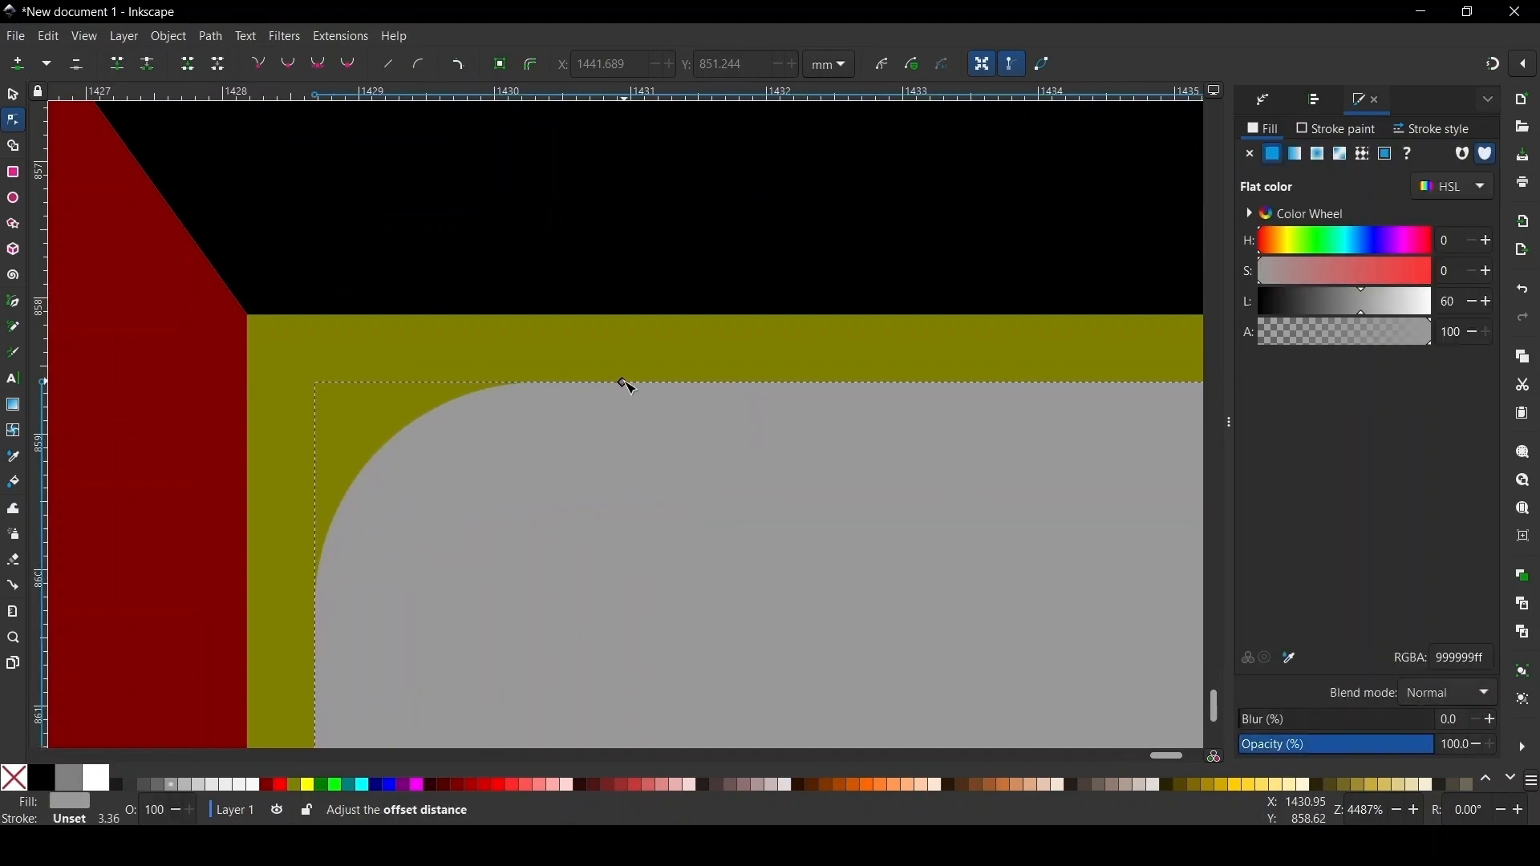
scroll(478, 416, "down", 7)
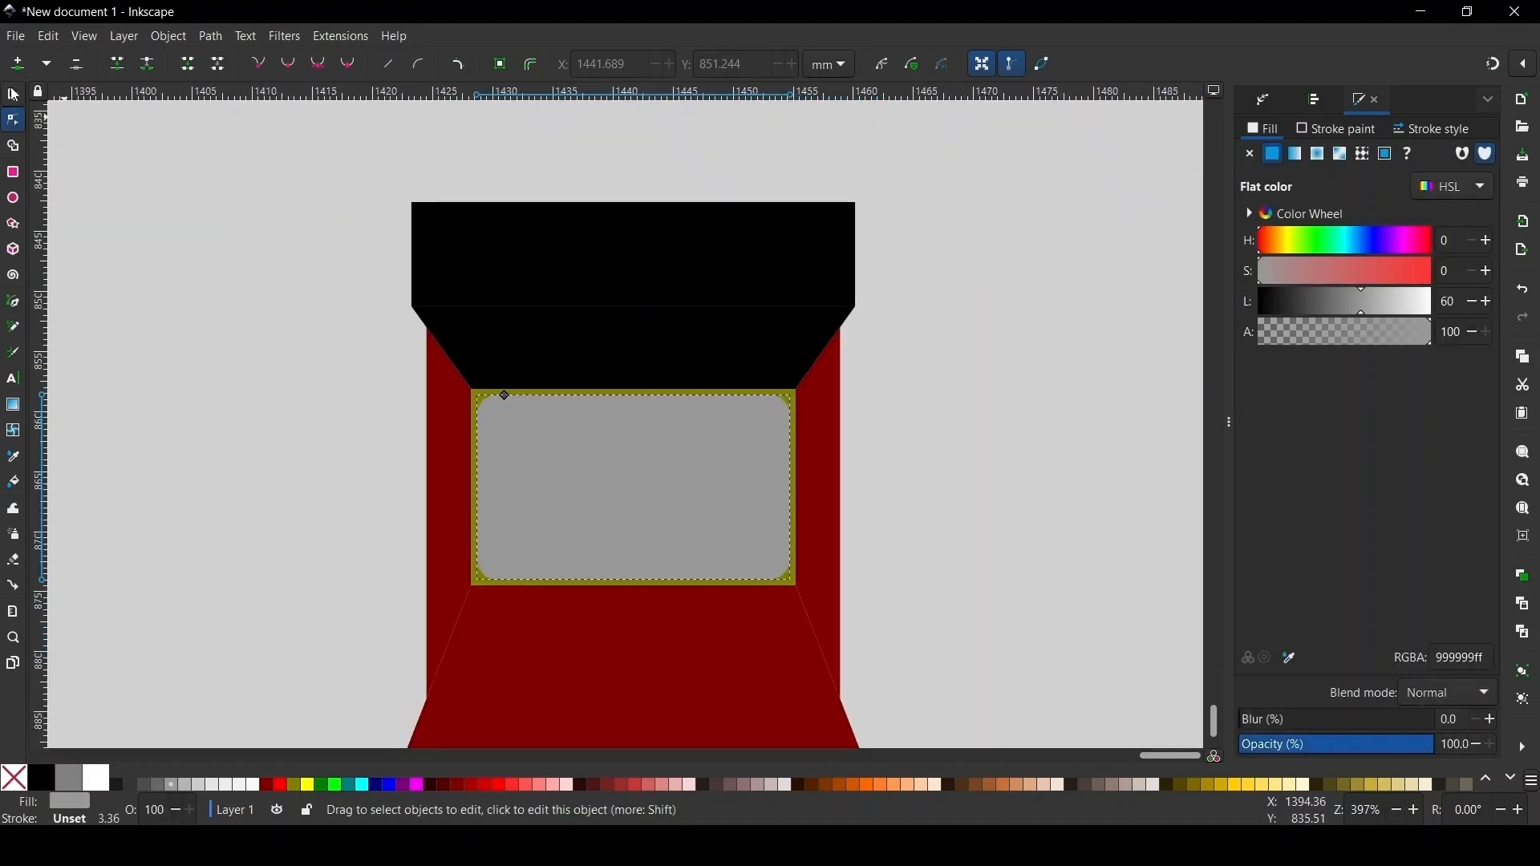
key("s")
left_click(926, 279)
scroll(564, 276, "down", 1)
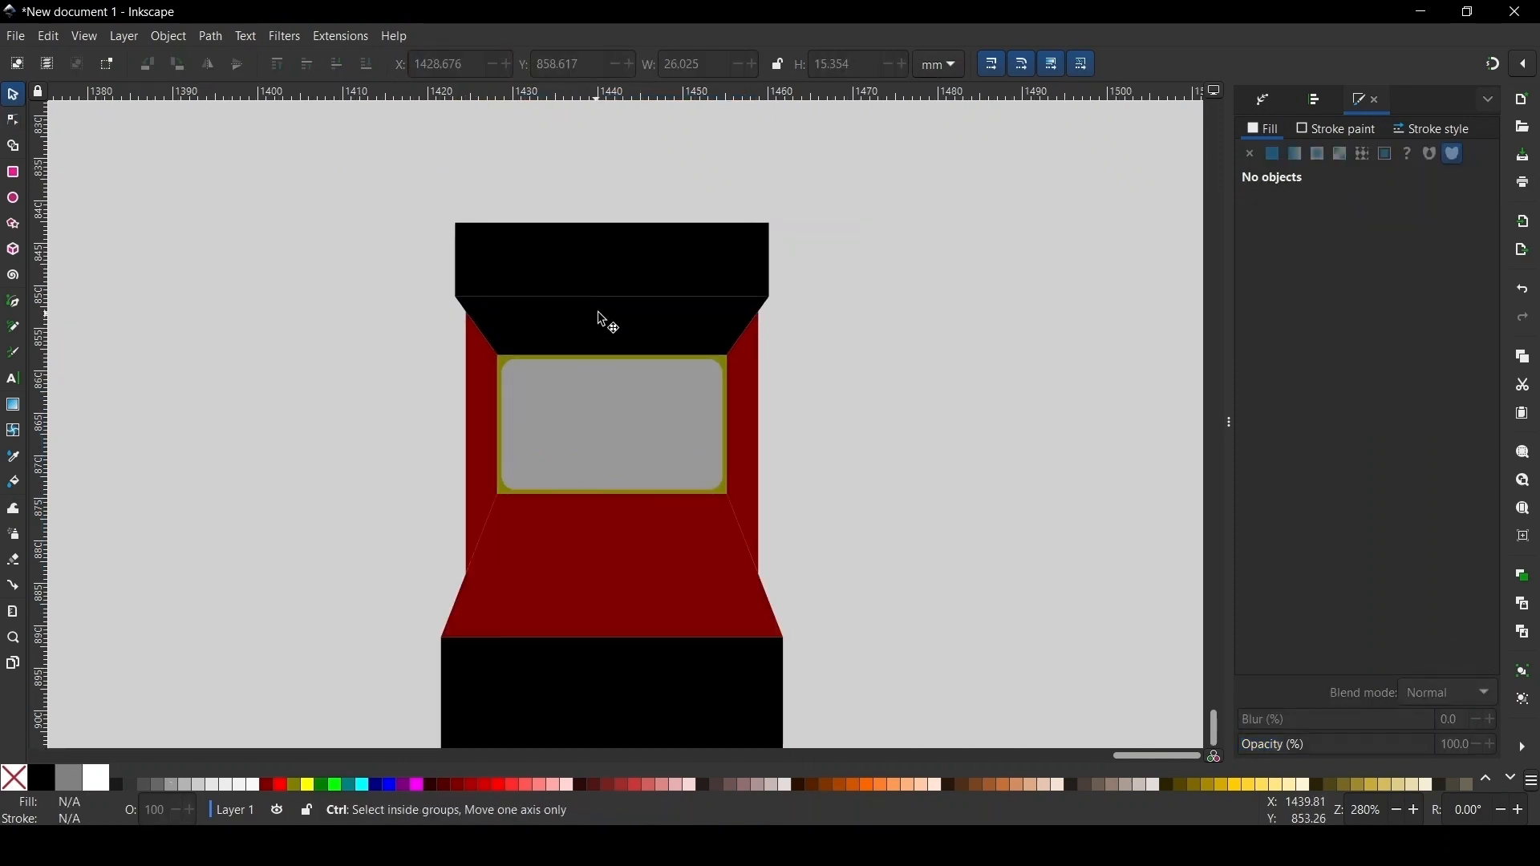
scroll(660, 340, "up", 1)
scroll(495, 408, "up", 1)
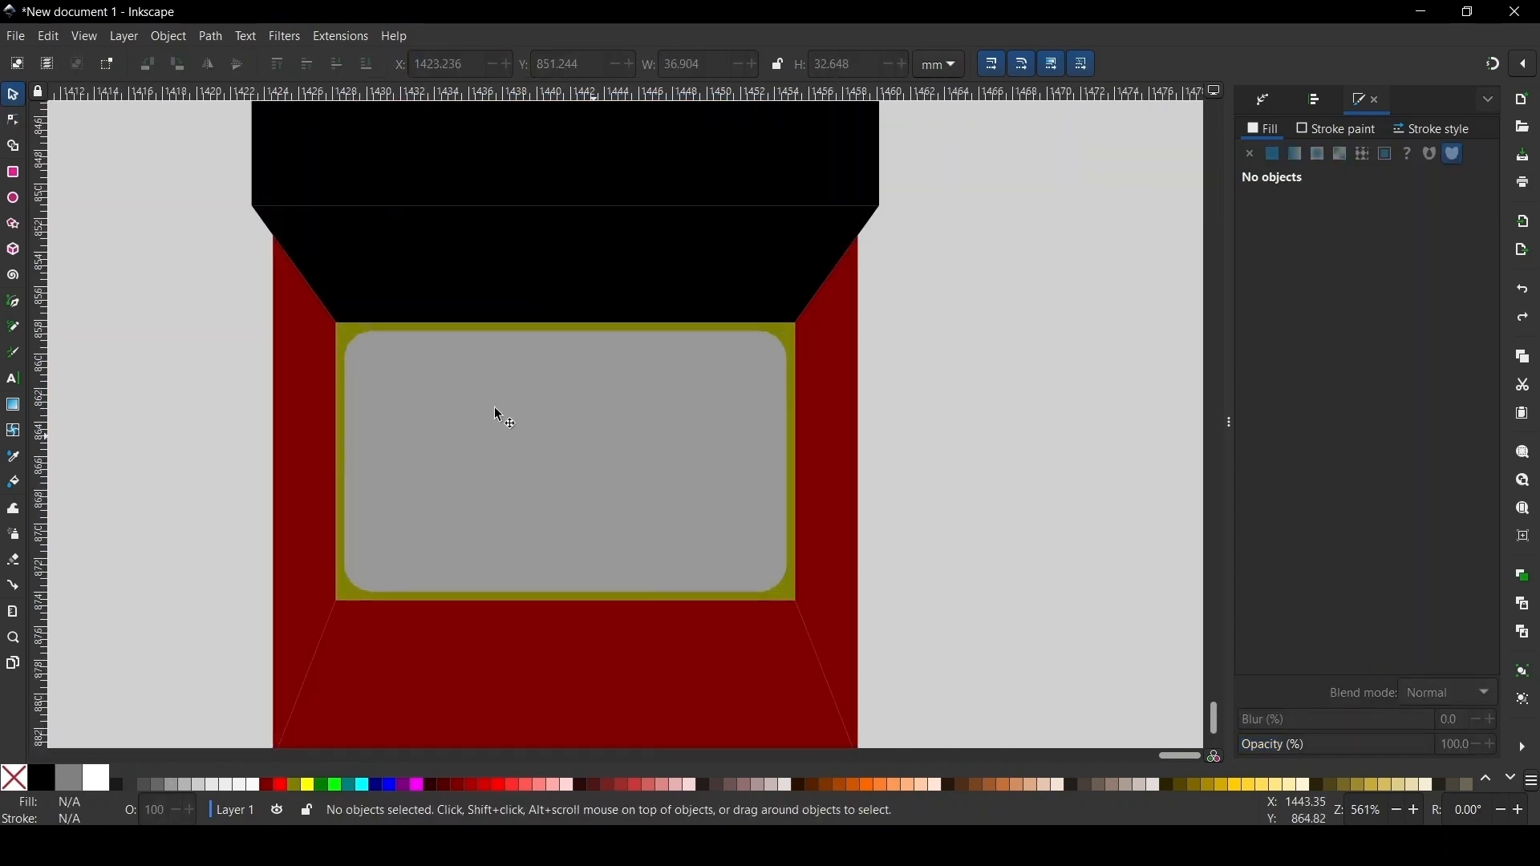
left_click(282, 368)
left_click(451, 246)
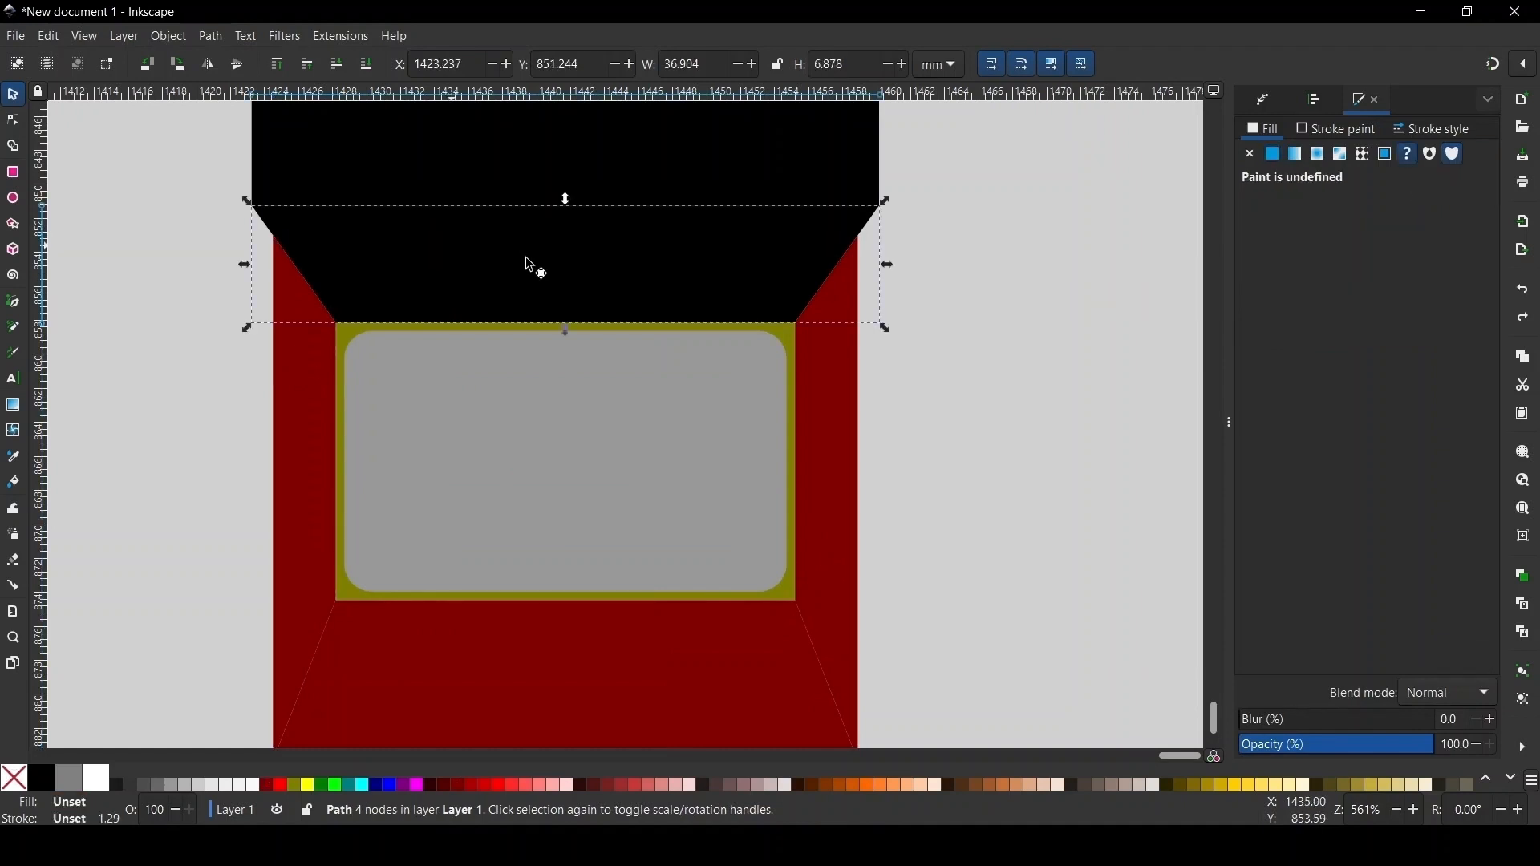
left_click(830, 399)
scroll(608, 321, "down", 1)
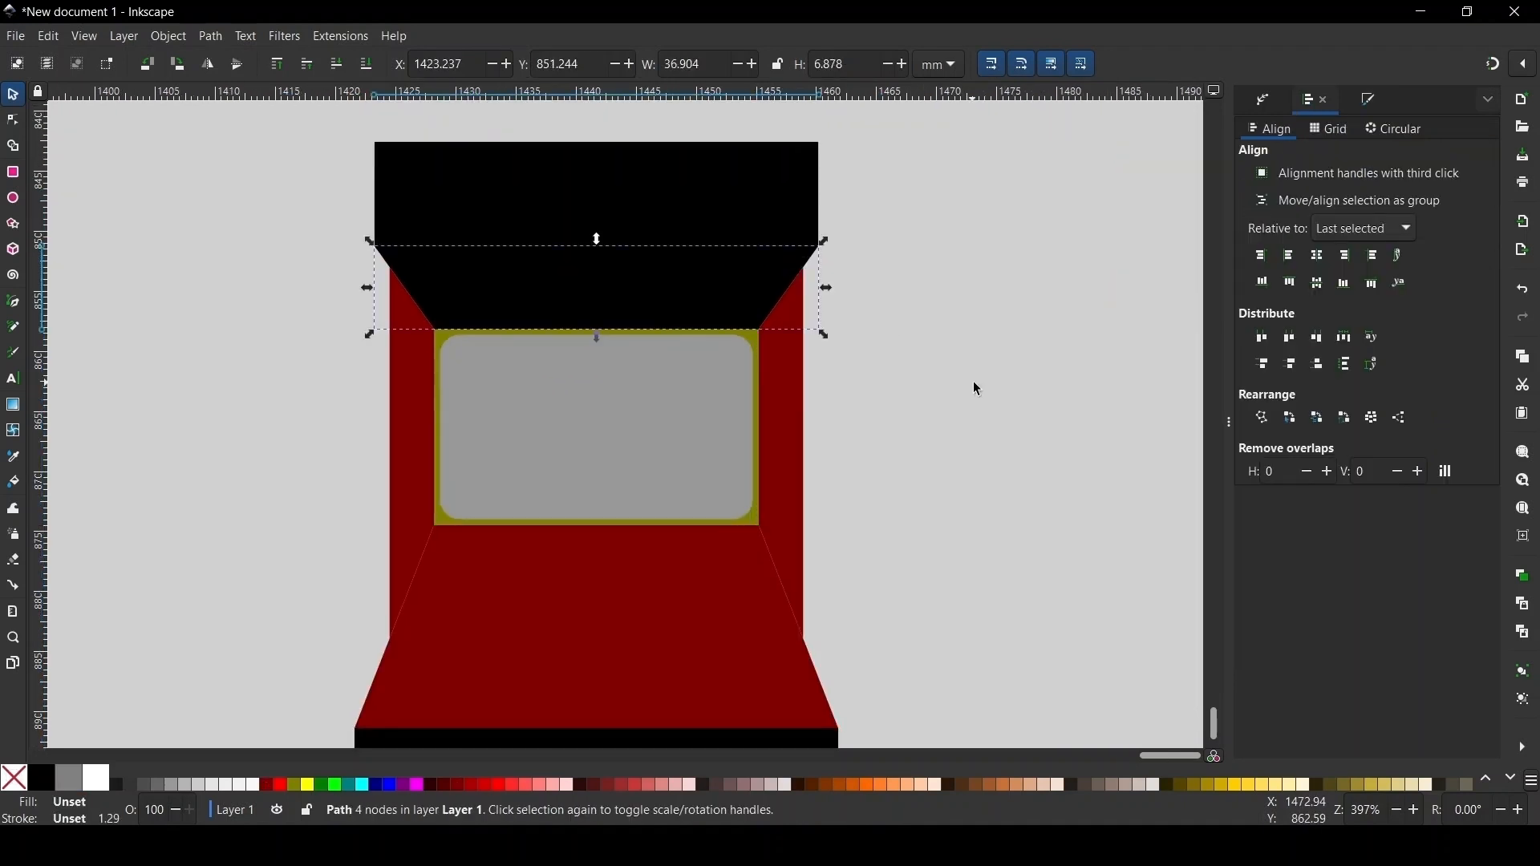
left_click(974, 382)
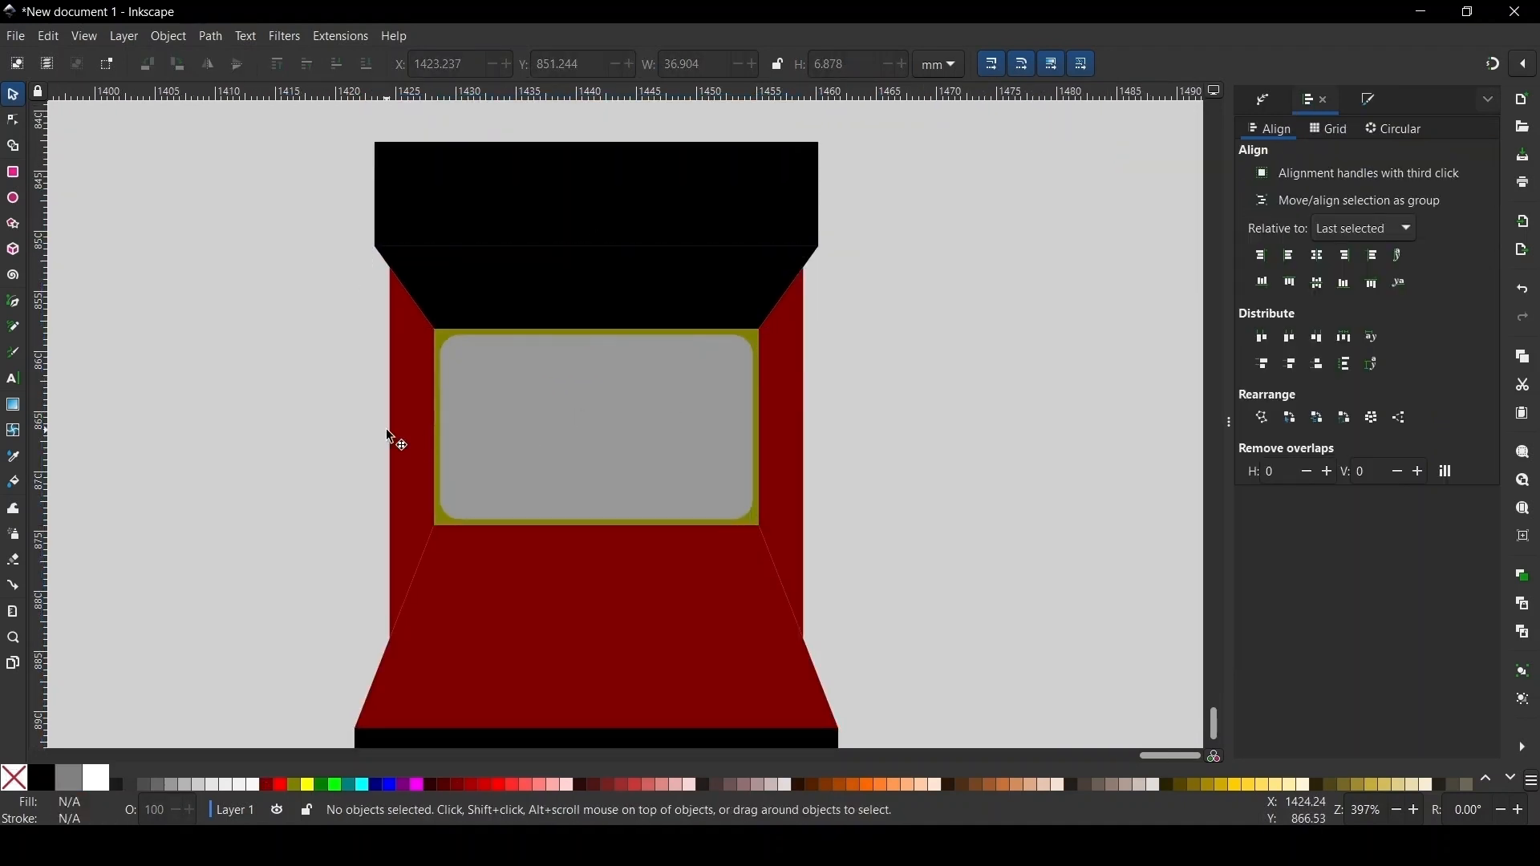
- Duplicate both maroon side panels together and fill the copies with olive
left_click(406, 421)
left_click(800, 425, "shift")
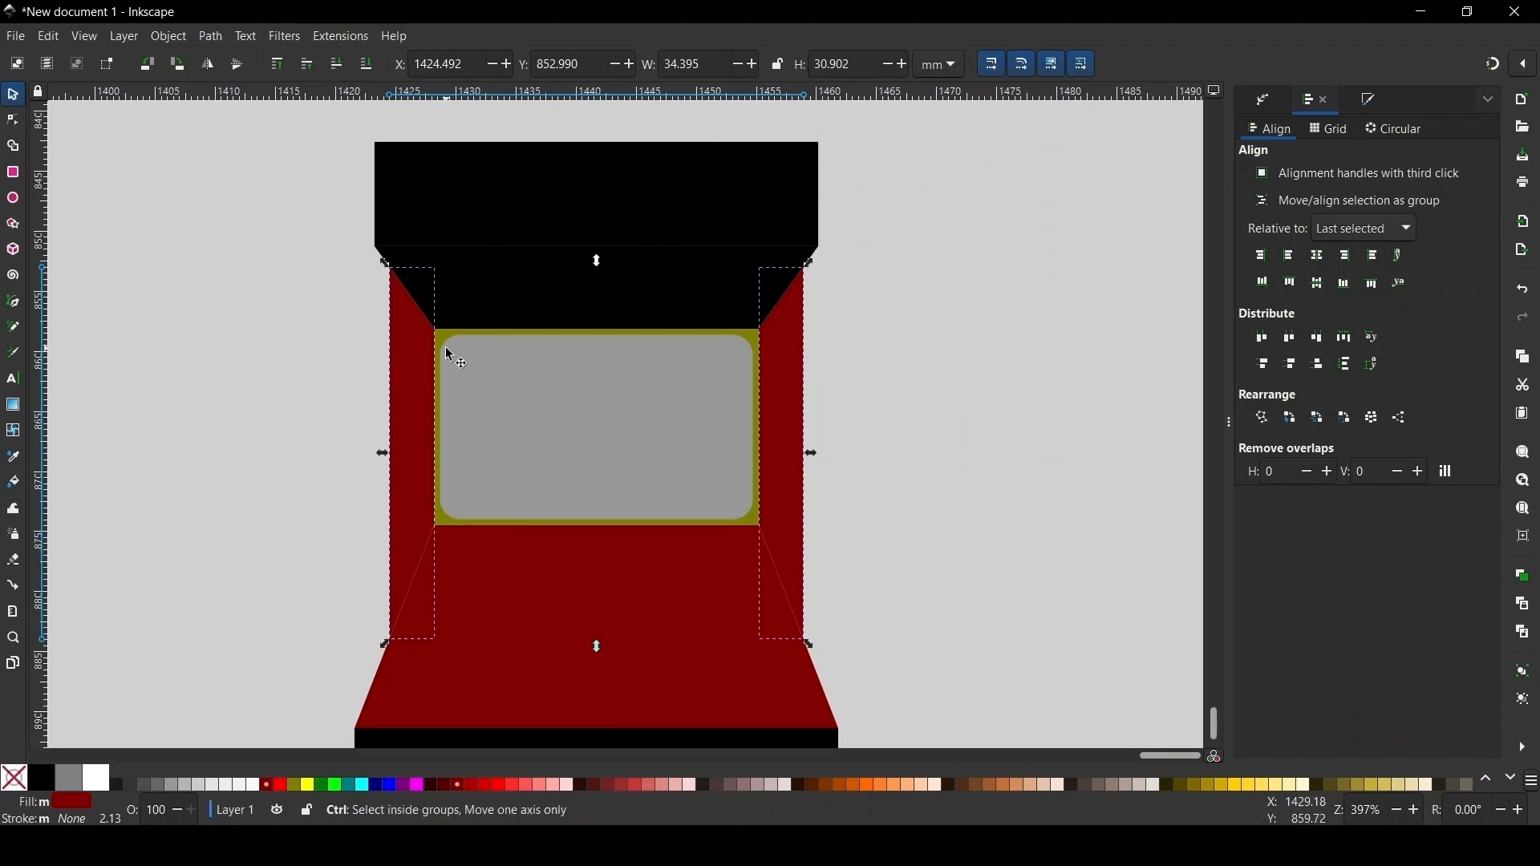
left_click(295, 784)
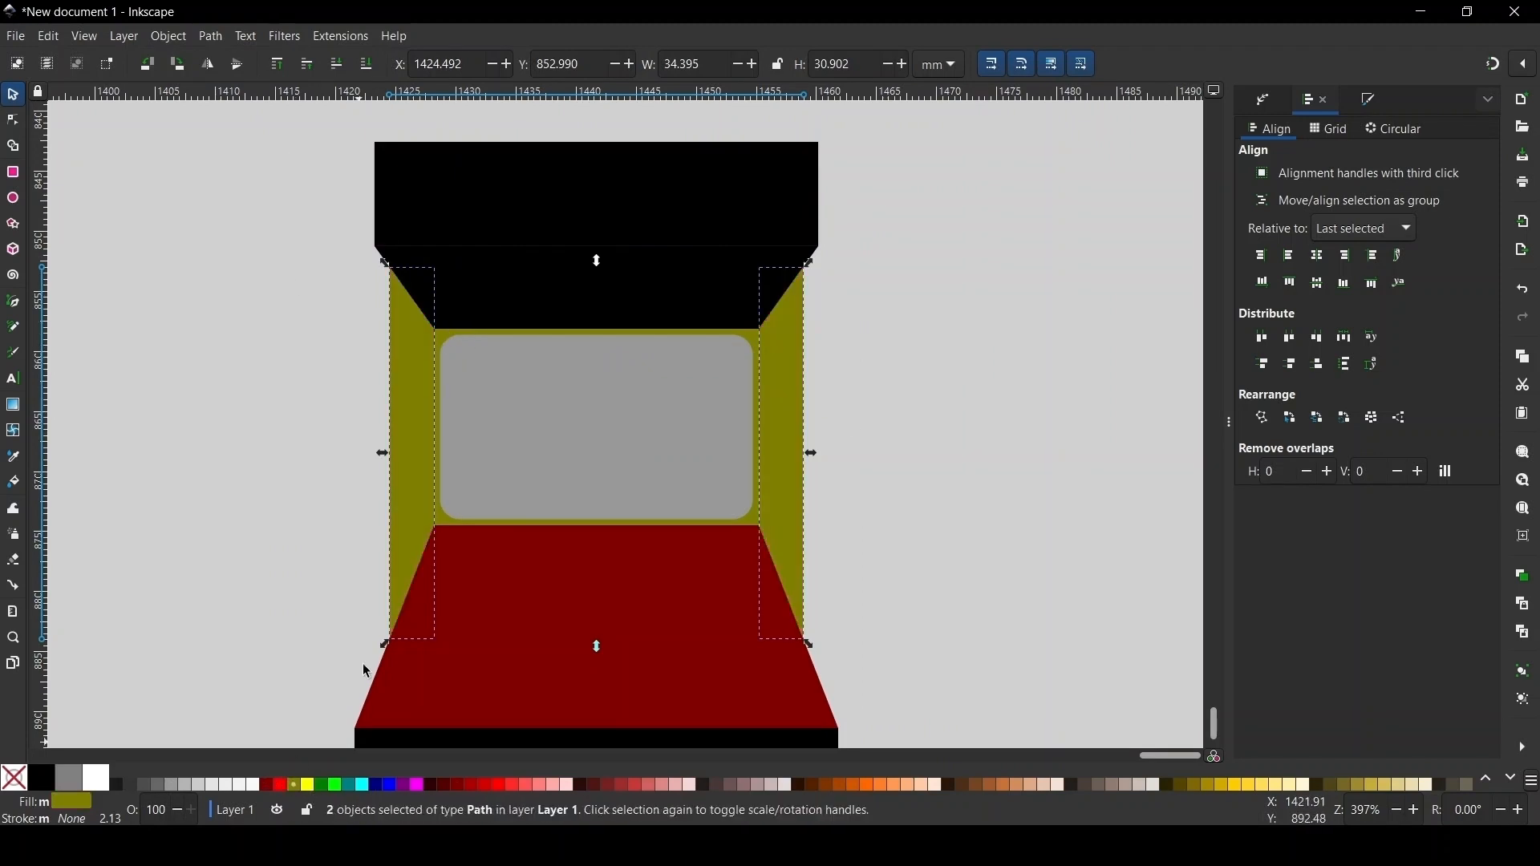
- Unite the two olive side-panel copies into one path with Union and apply a dynamic offset to it
left_click(228, 40)
left_click(257, 129)
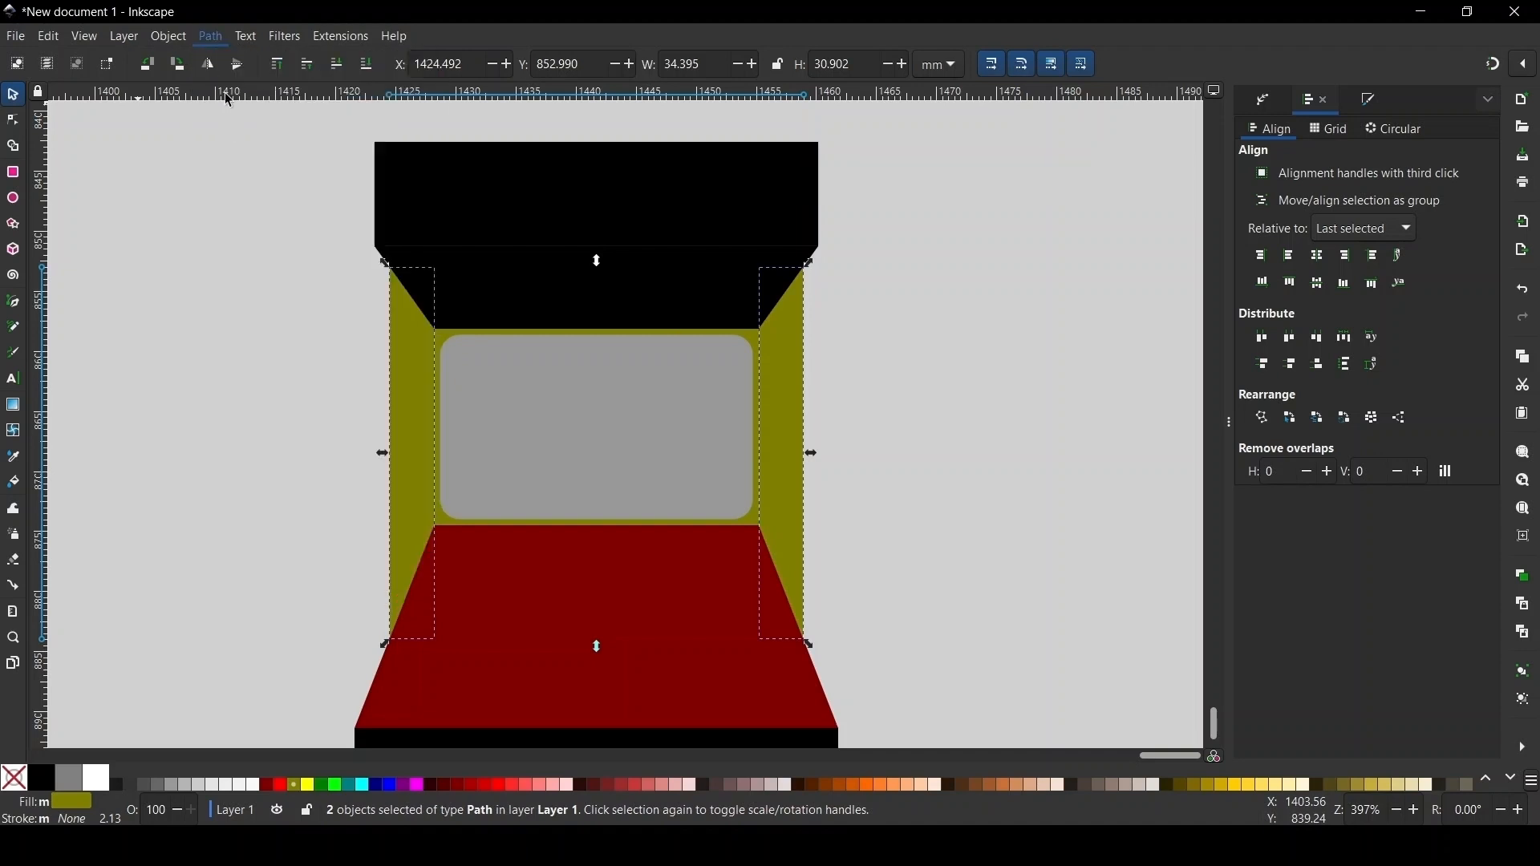
left_click(210, 38)
left_click(268, 434)
- Inset the olive side panels by about 0.4 pt with the offset handle, leaving a thin maroon frame around each
scroll(698, 320, "up", 2)
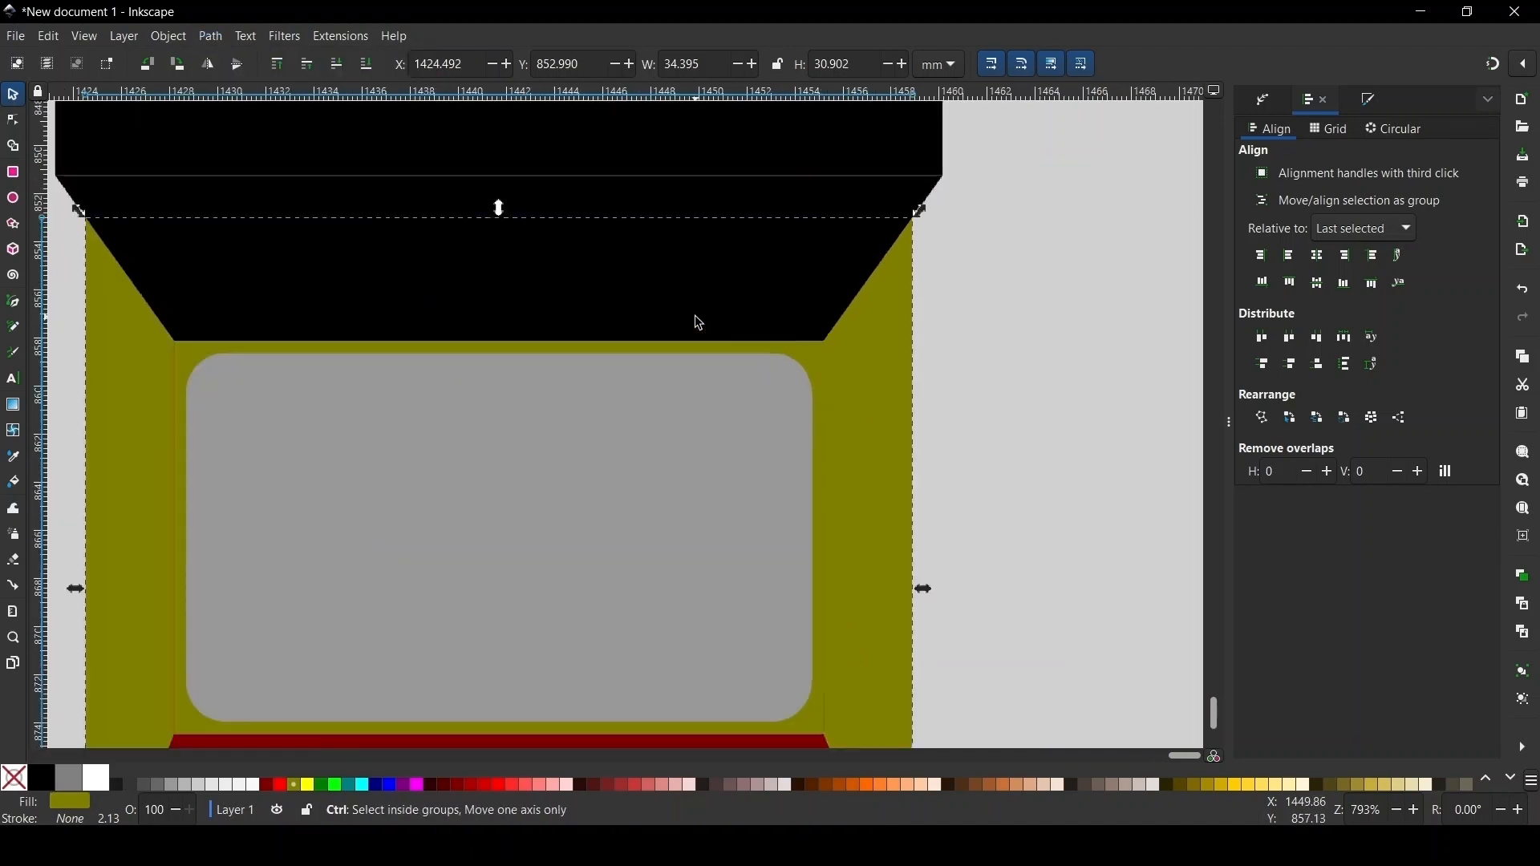
key("n")
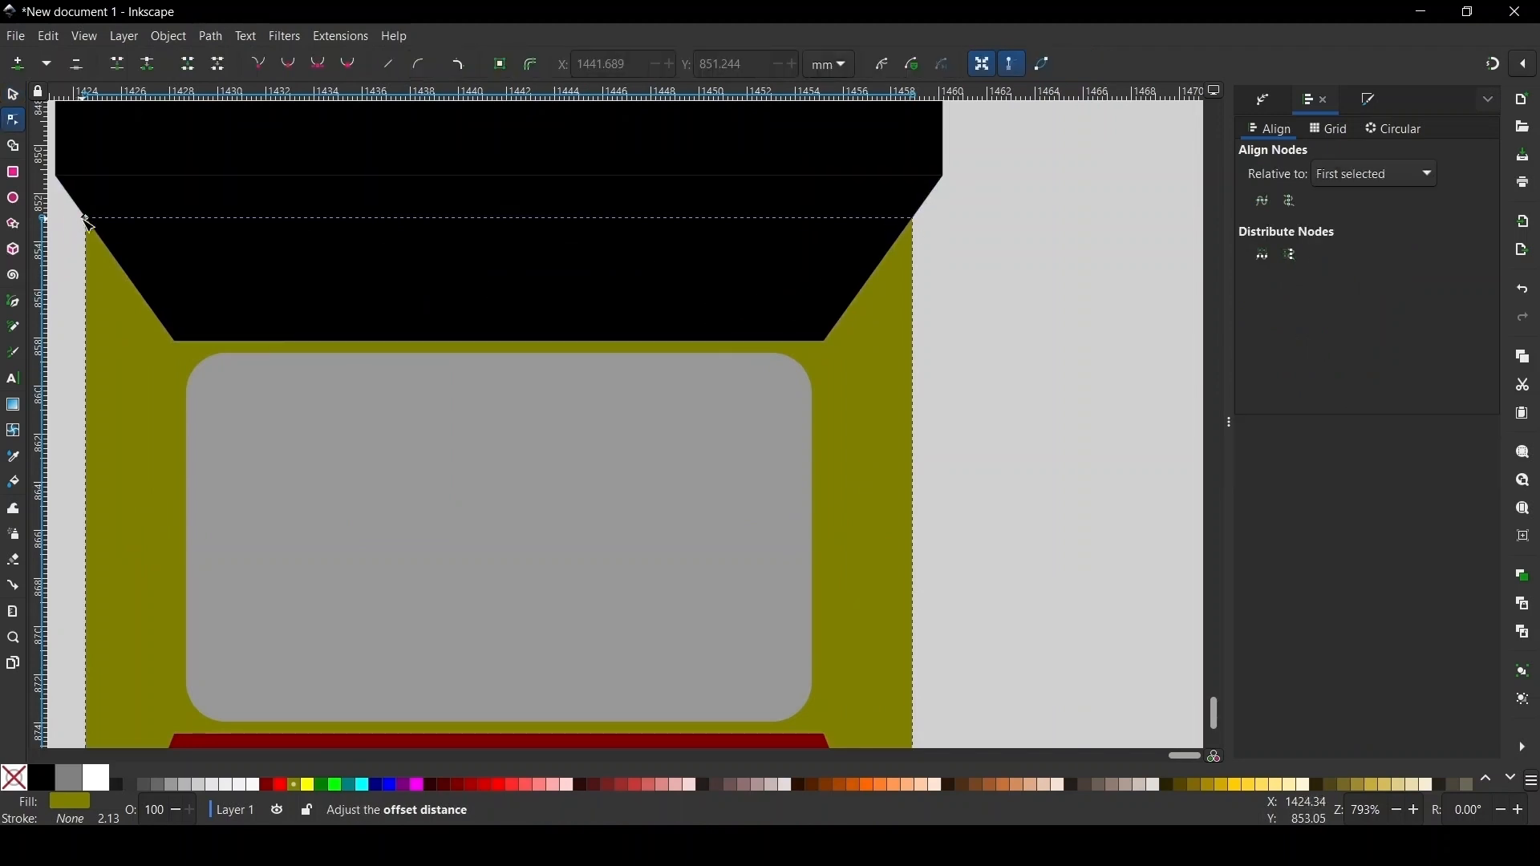
left_click_drag(88, 223, 93, 249)
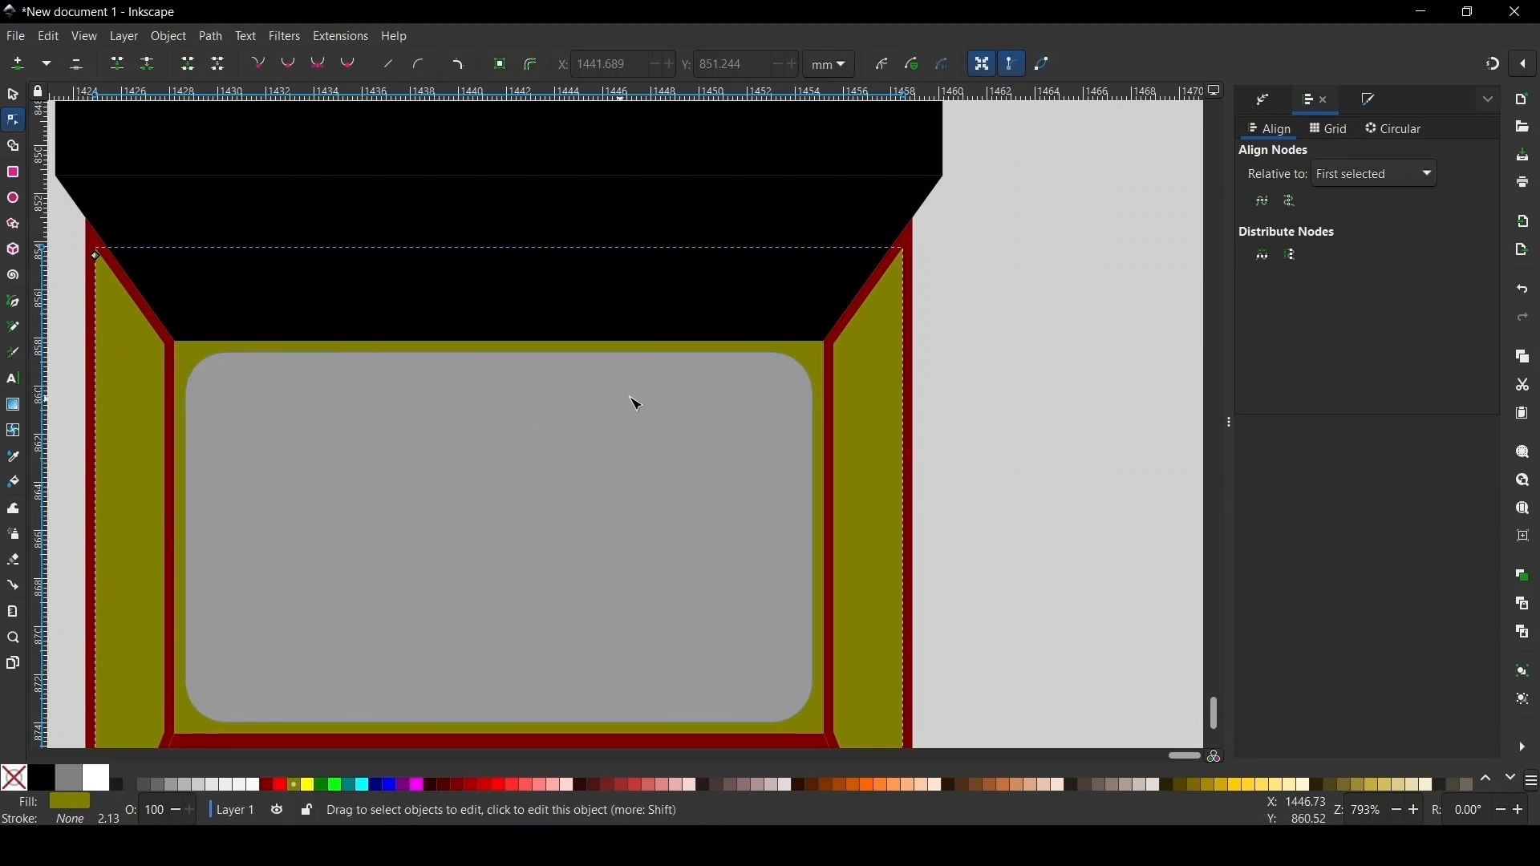
scroll(633, 402, "down", 2)
scroll(730, 439, "up", 3)
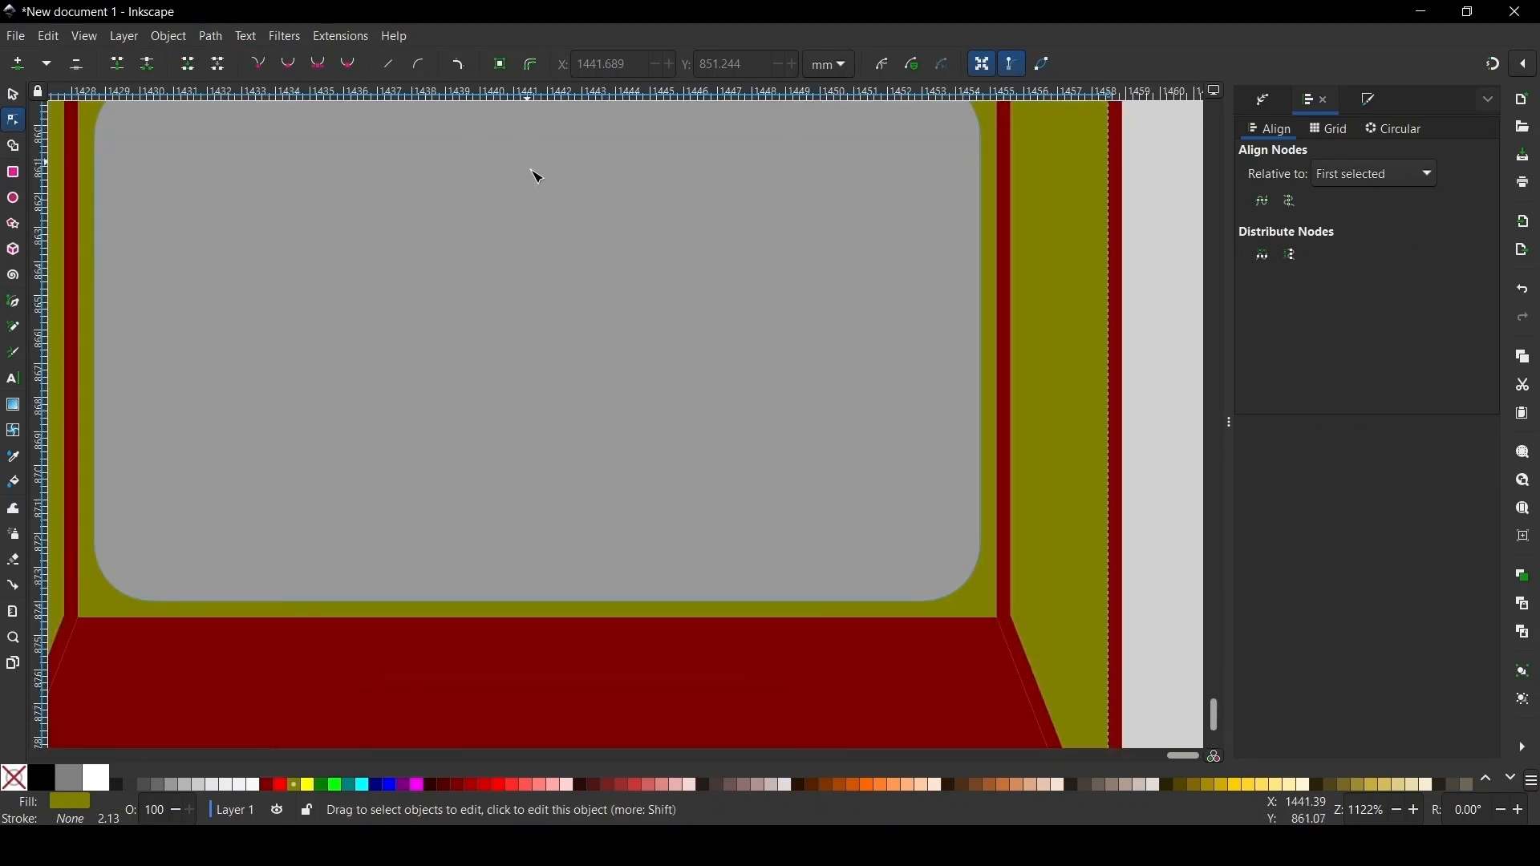
scroll(497, 241, "down", 3)
left_click(13, 94)
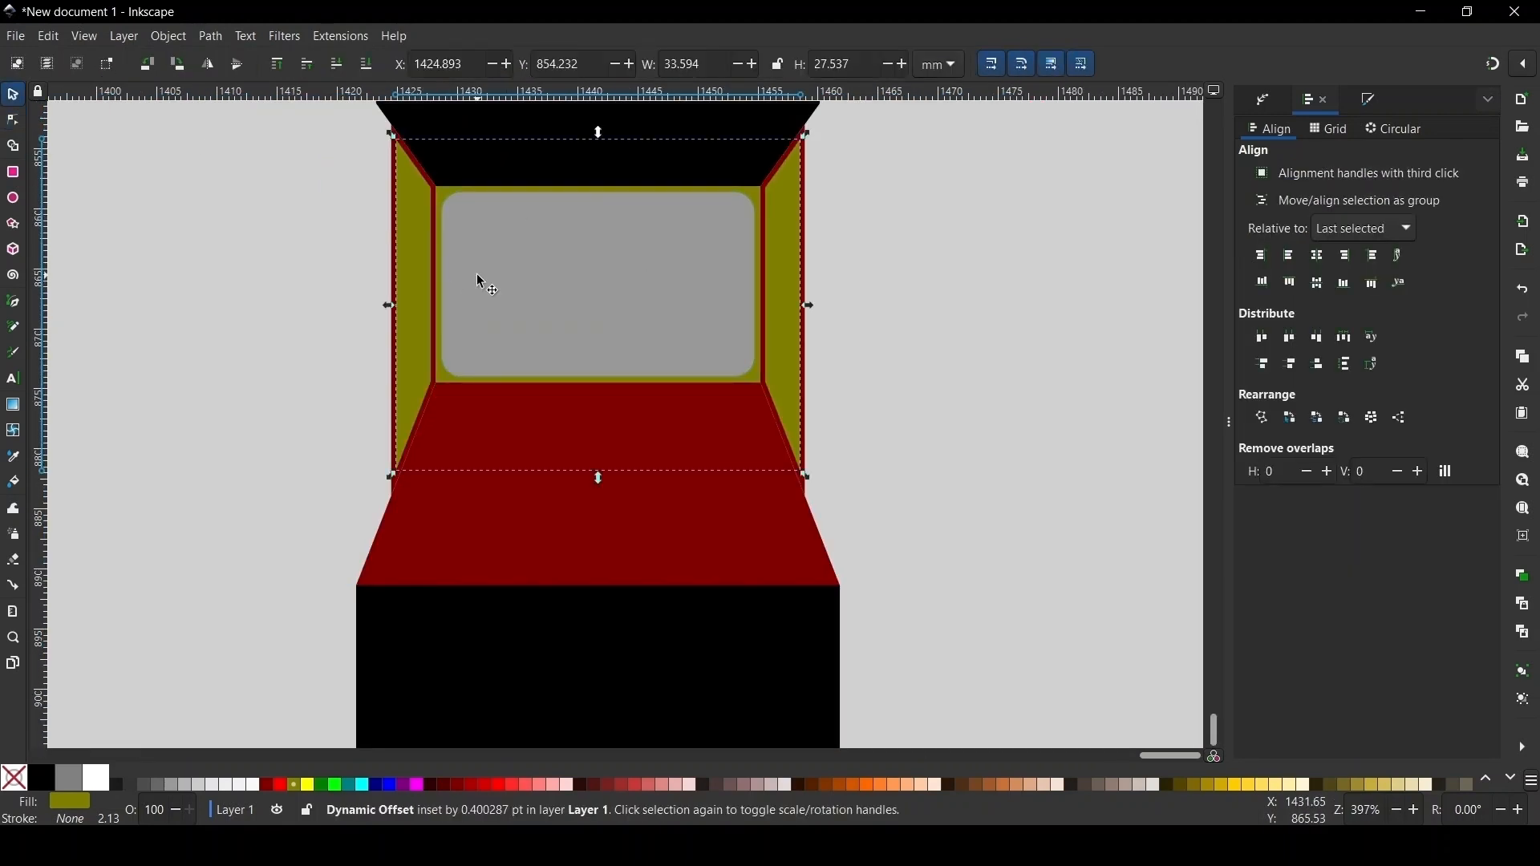
- Fill the maroon panel behind the left olive inset with the olive sampled from the screen border
scroll(477, 279, "up", 4)
scroll(426, 298, "up", 2)
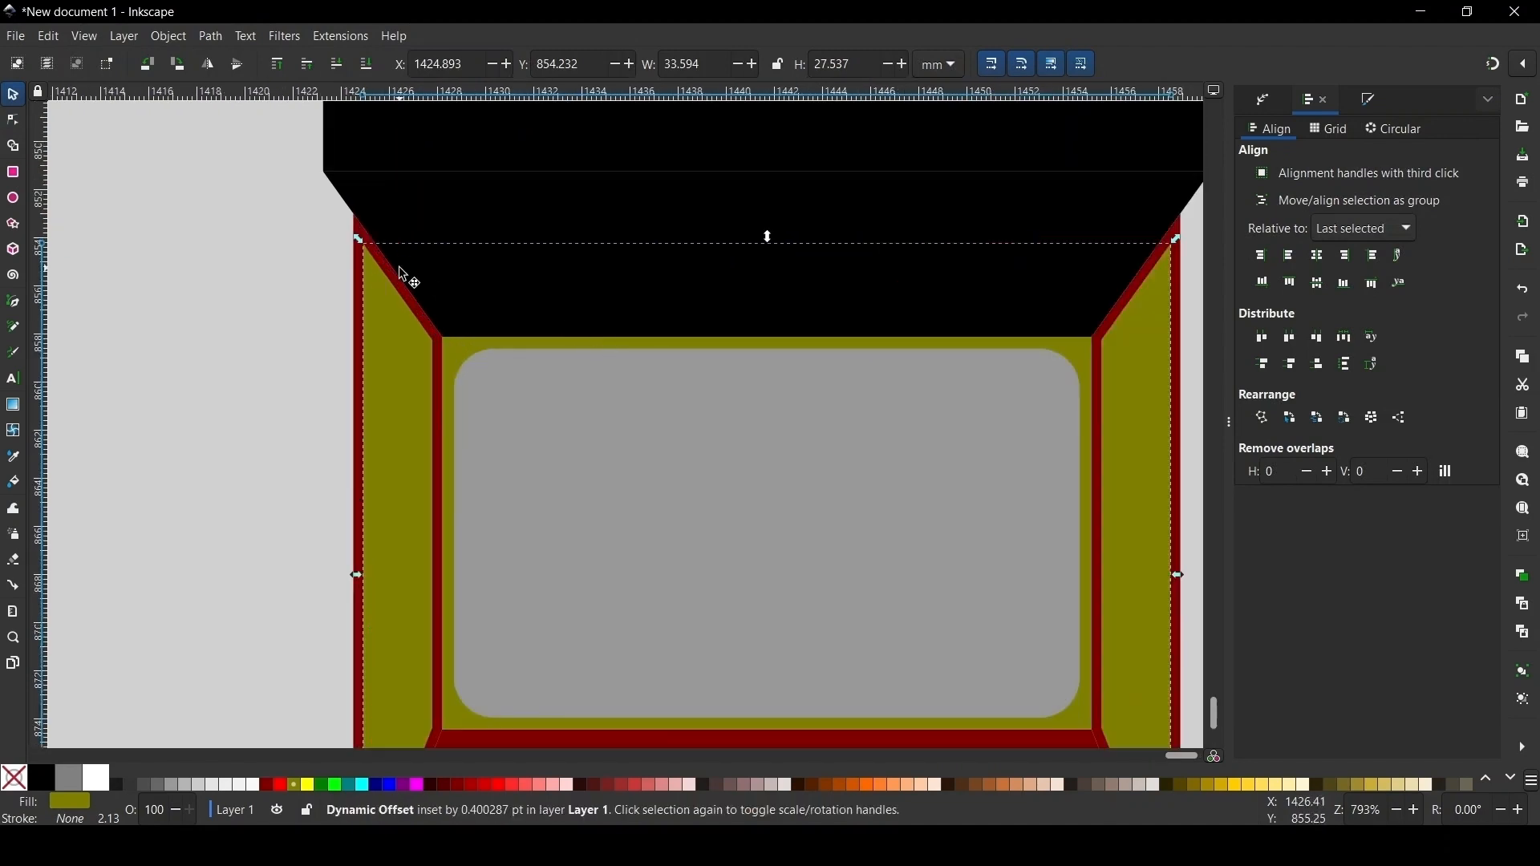
left_click(359, 225)
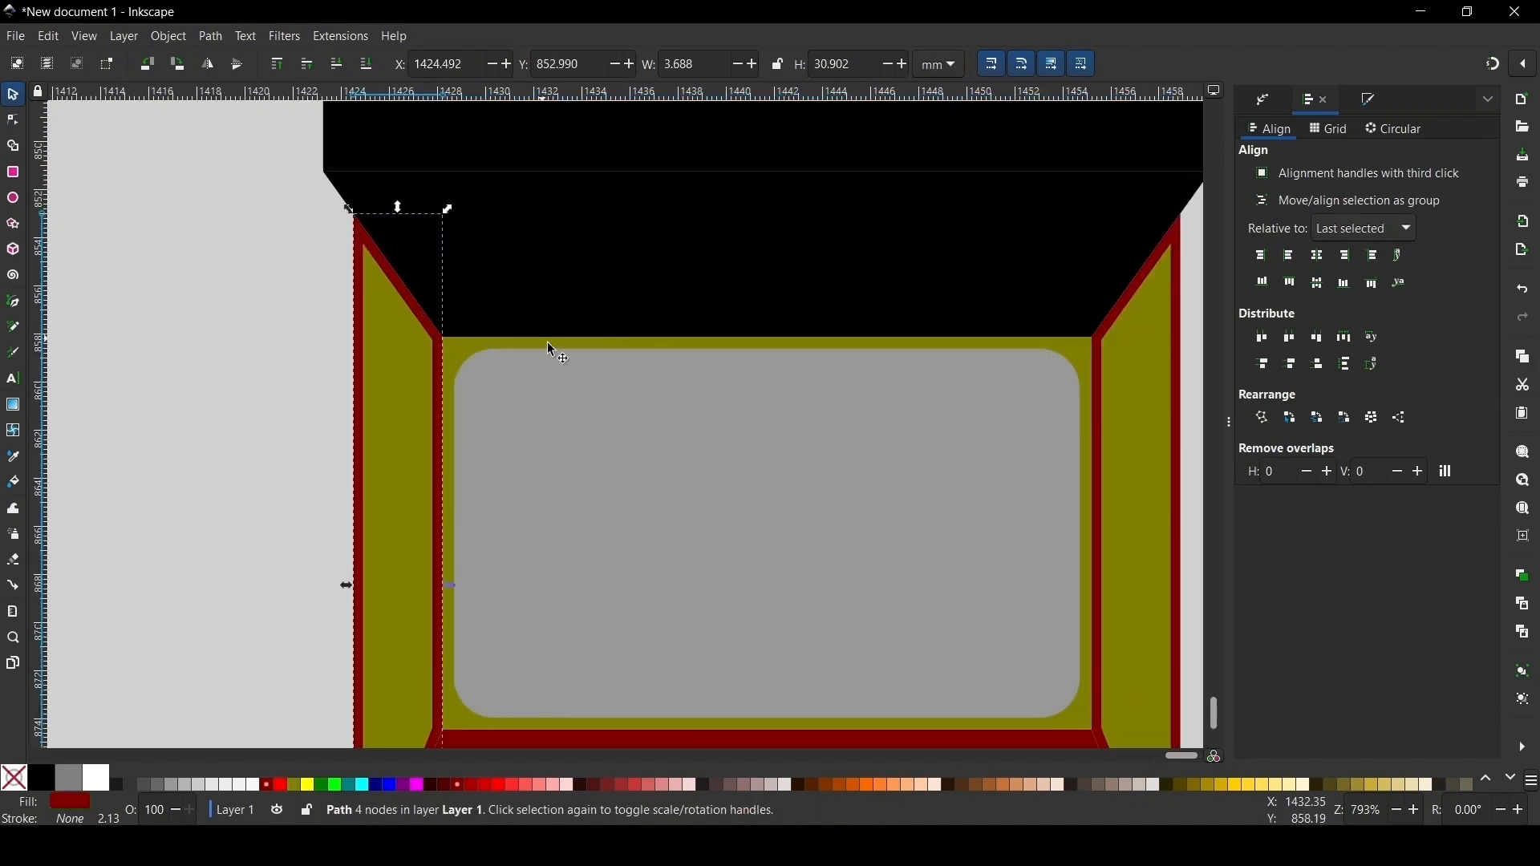
key("d")
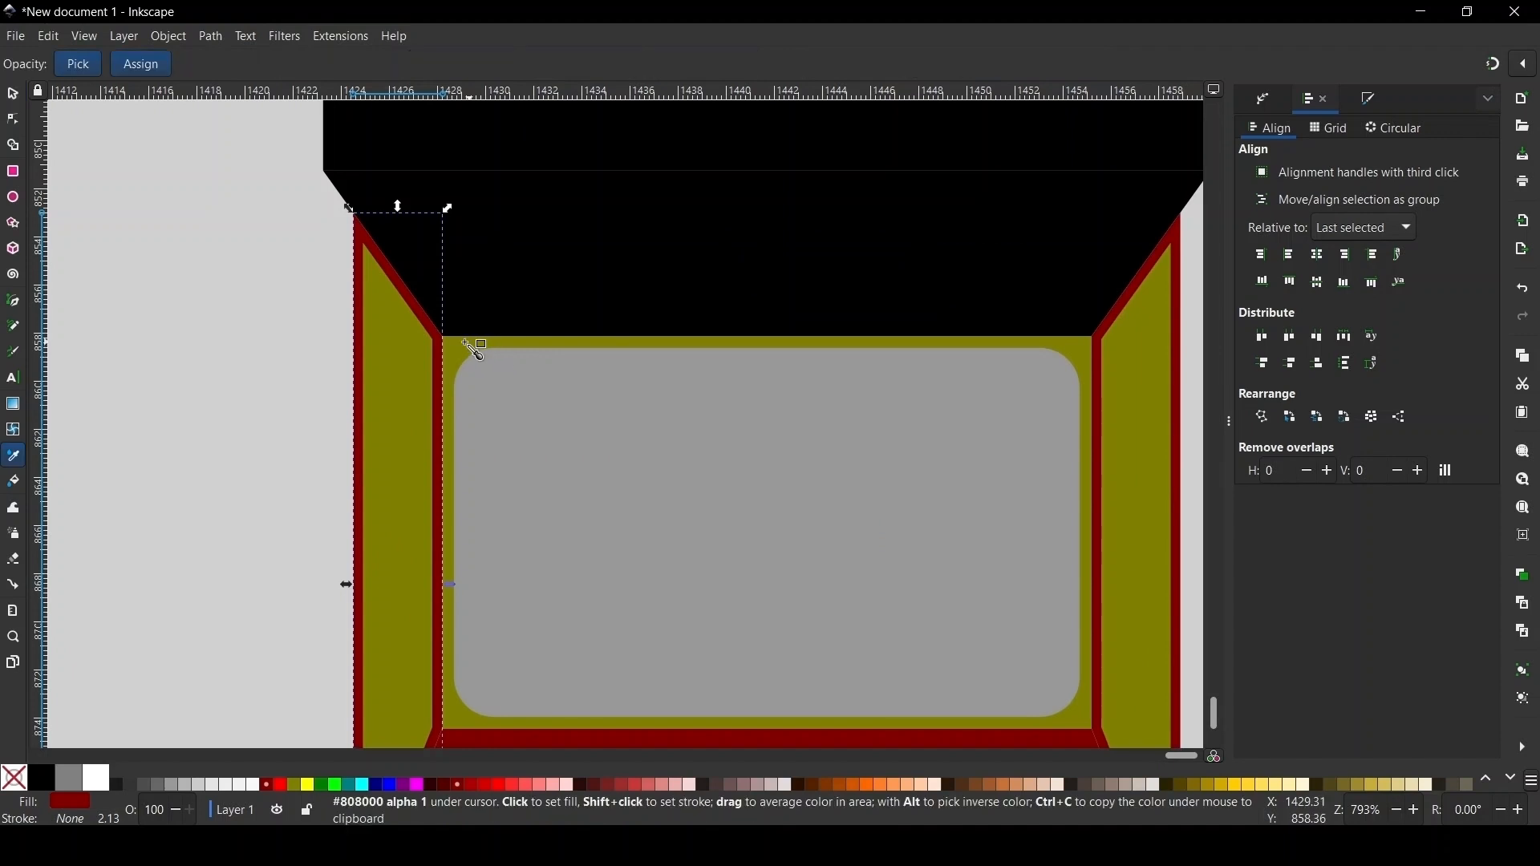
left_click(463, 365)
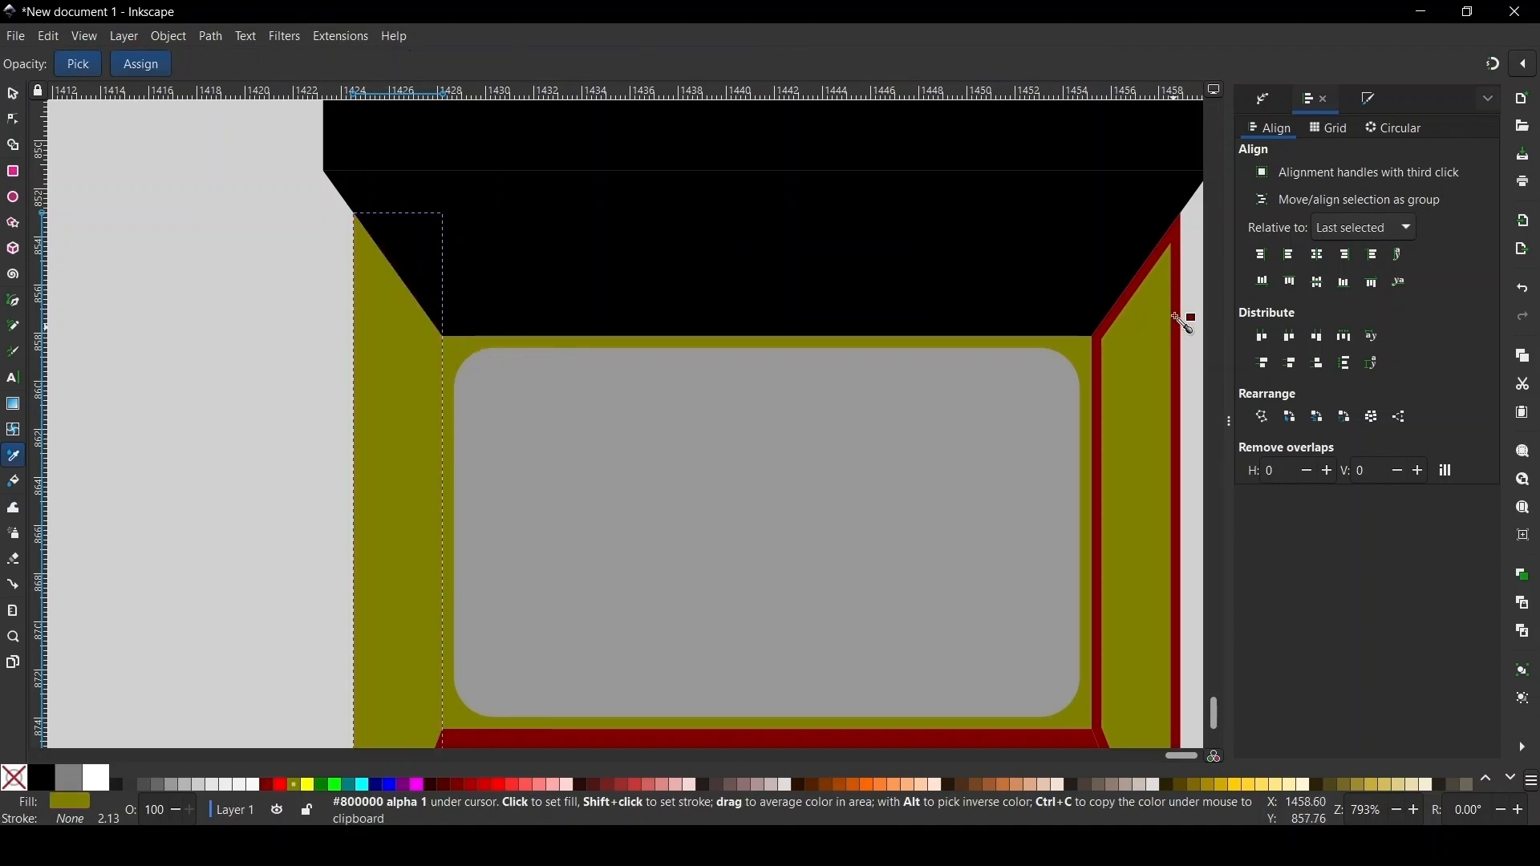
- Fill the maroon panel behind the right olive inset with the olive sampled from the screen border
key("s")
left_click(1179, 259)
key("d")
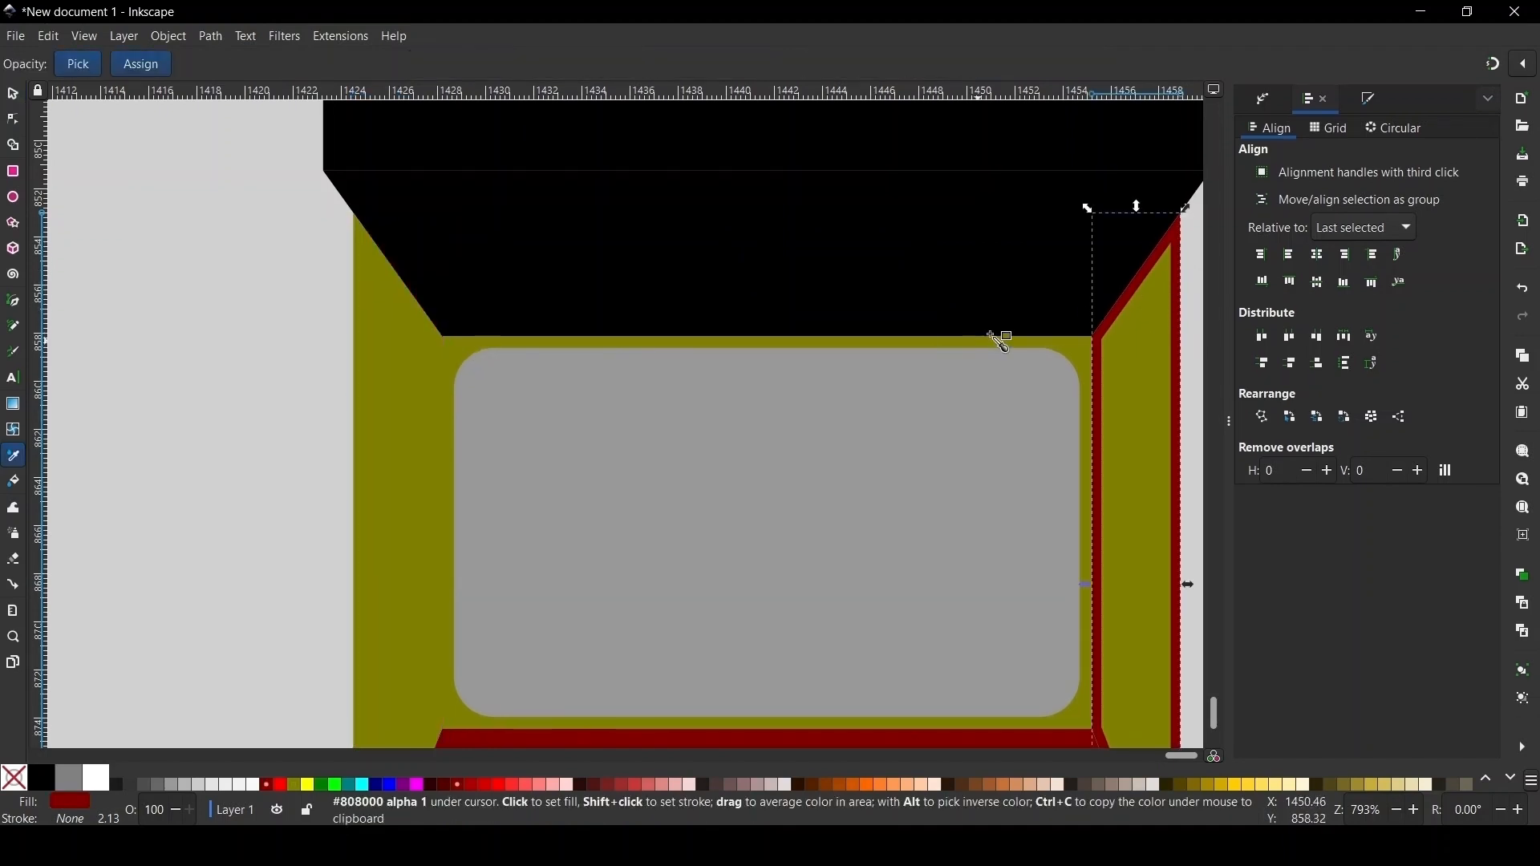
left_click(1089, 348)
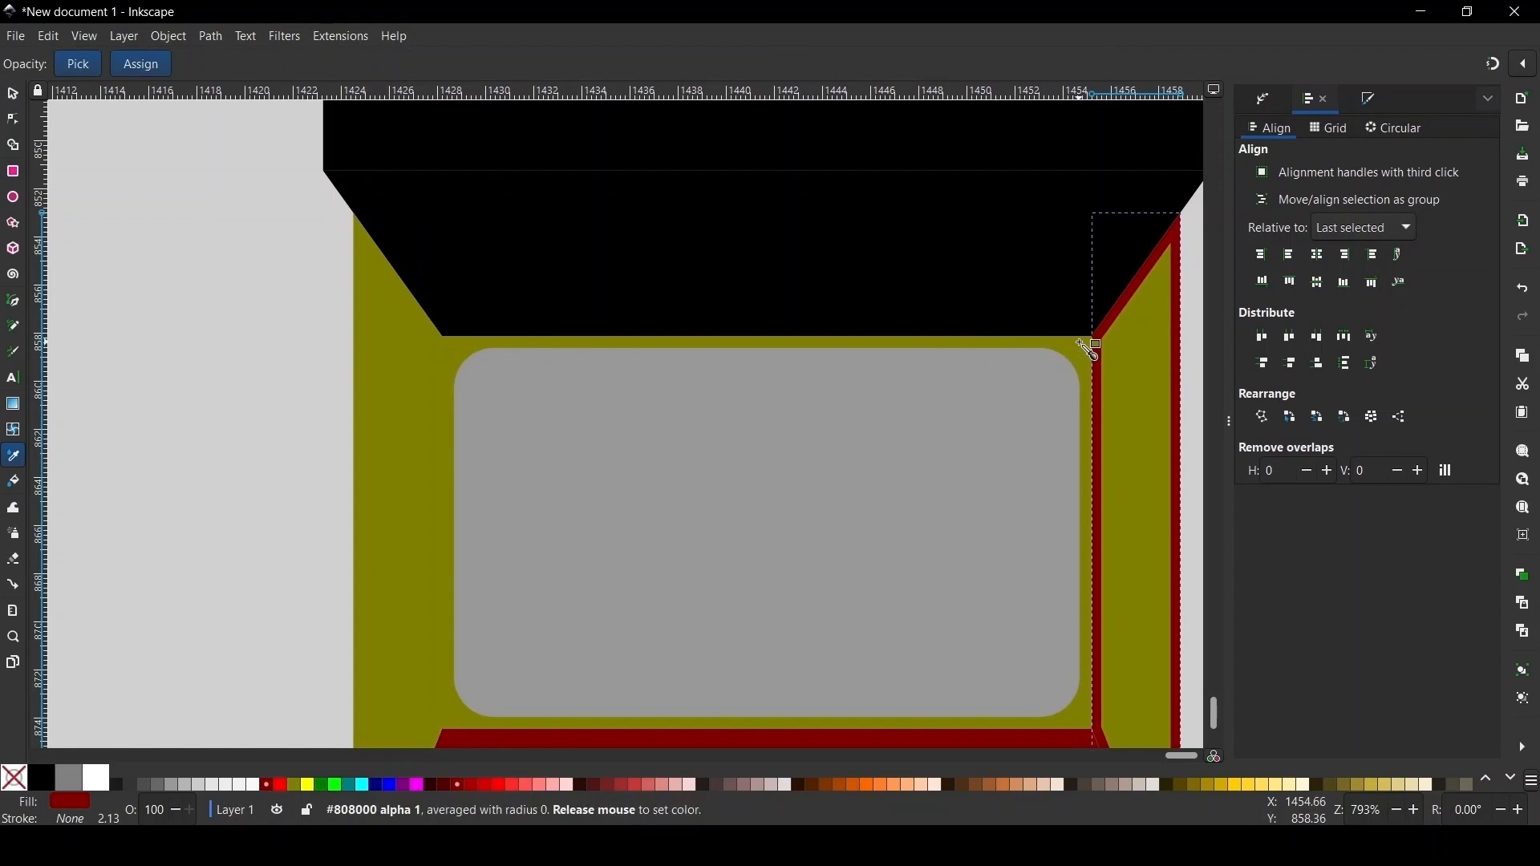
- Fill the inset side panels with the gray sampled from the screen and deselect them
left_click(14, 97)
left_click(447, 543)
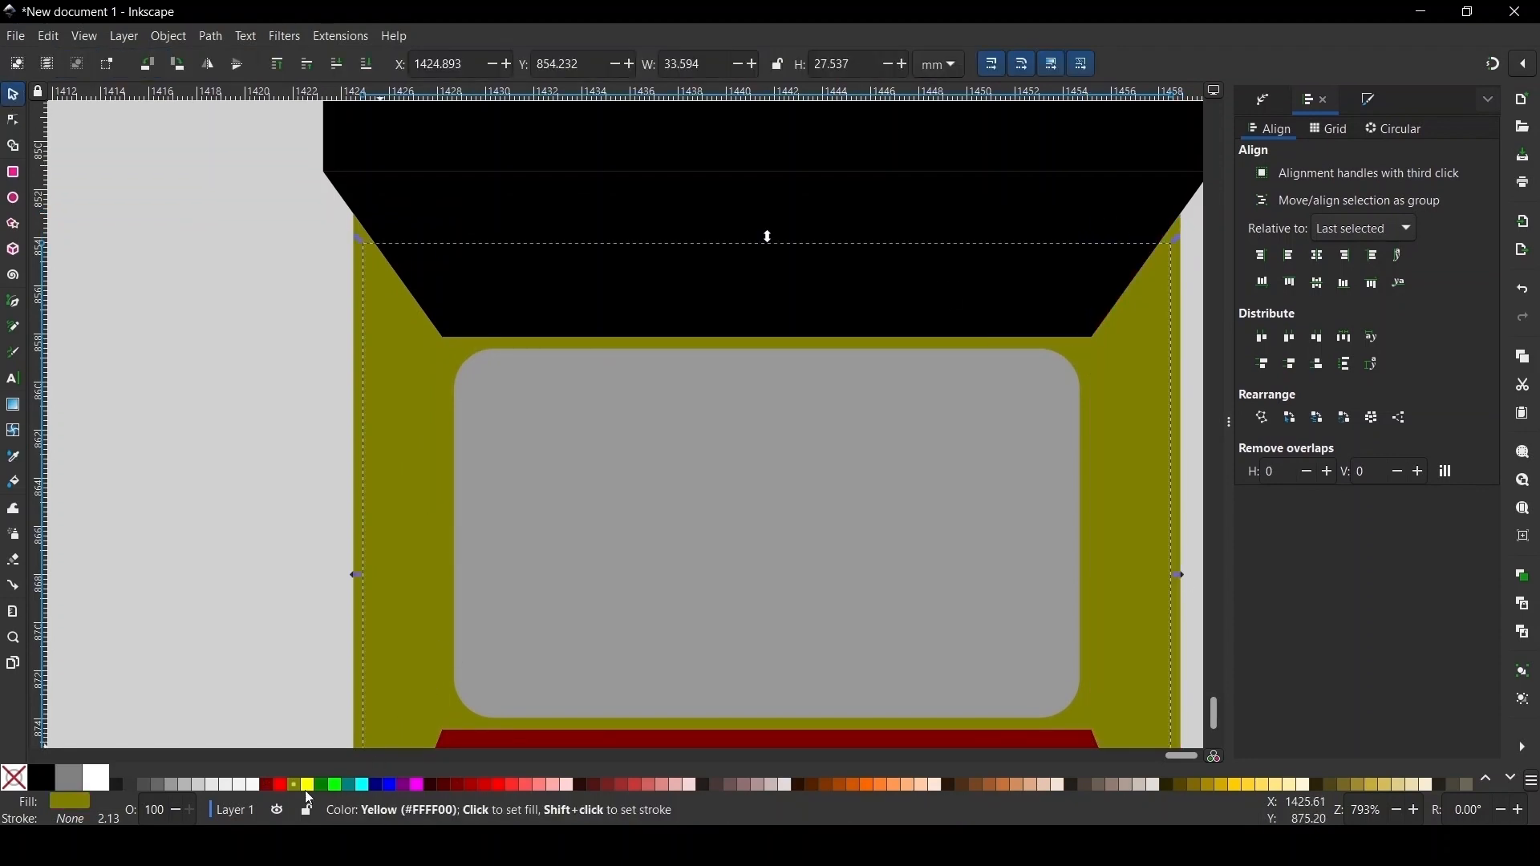
key("d")
left_click(734, 524)
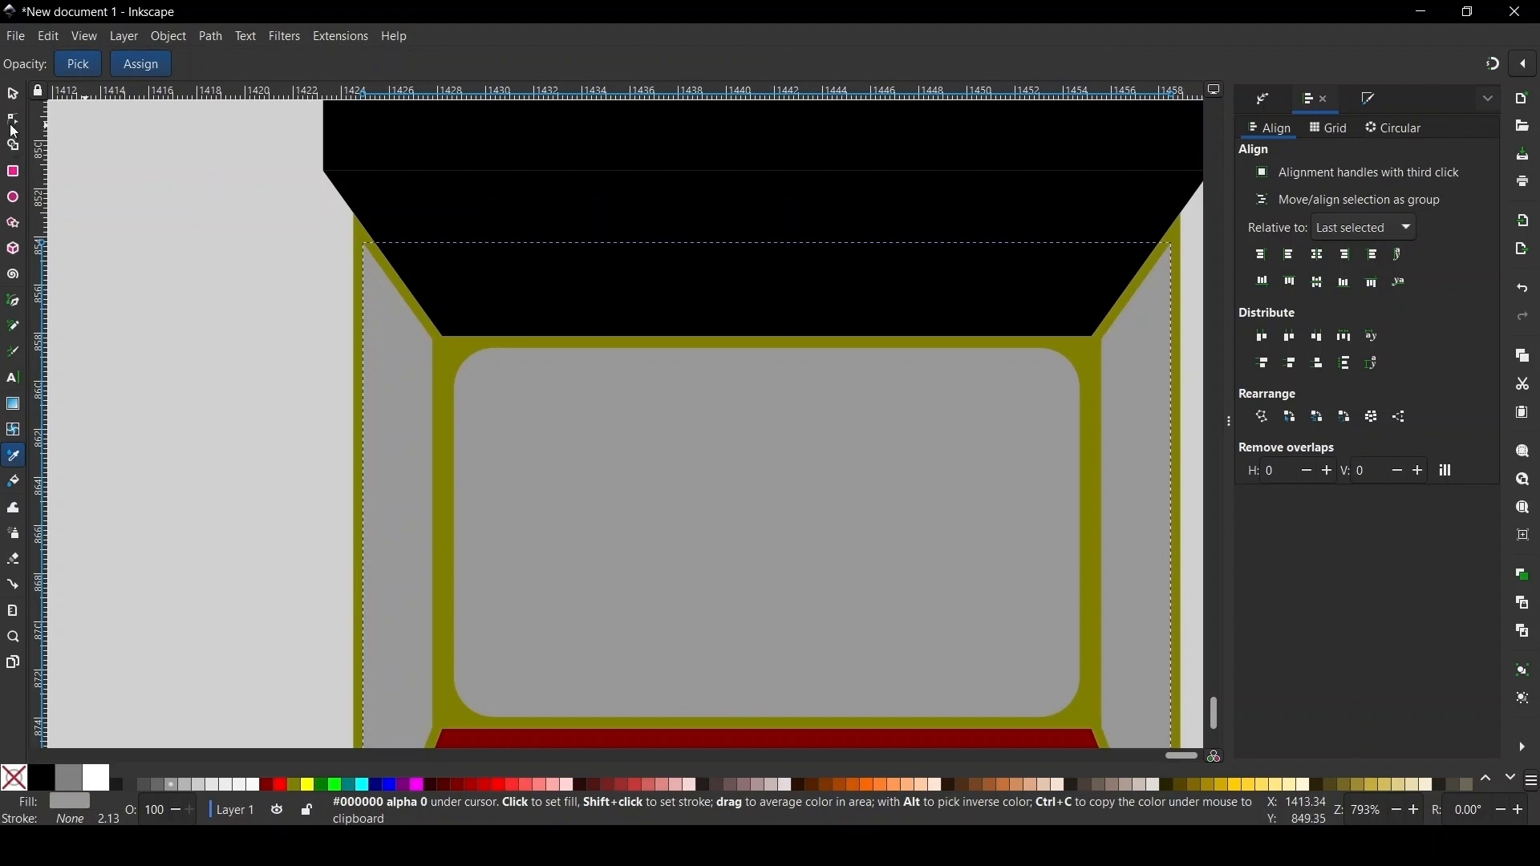
left_click(13, 97)
left_click(204, 361)
- Duplicate the black trapezoid above the screen and fill the copy with the gray sampled from the screen
scroll(522, 360, "down", 2)
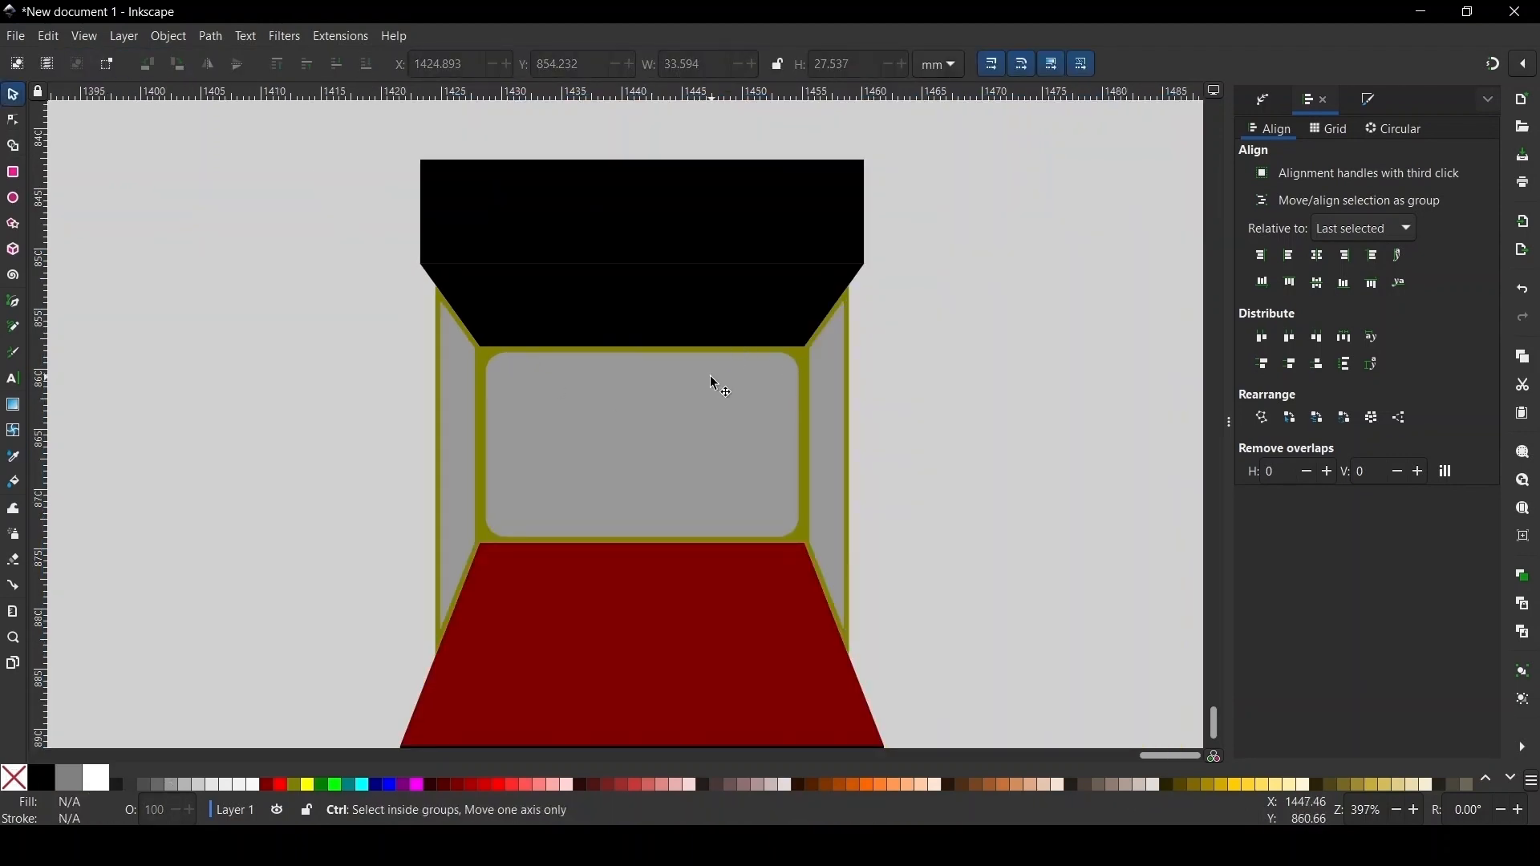
scroll(711, 378, "up", 2)
scroll(719, 416, "down", 3)
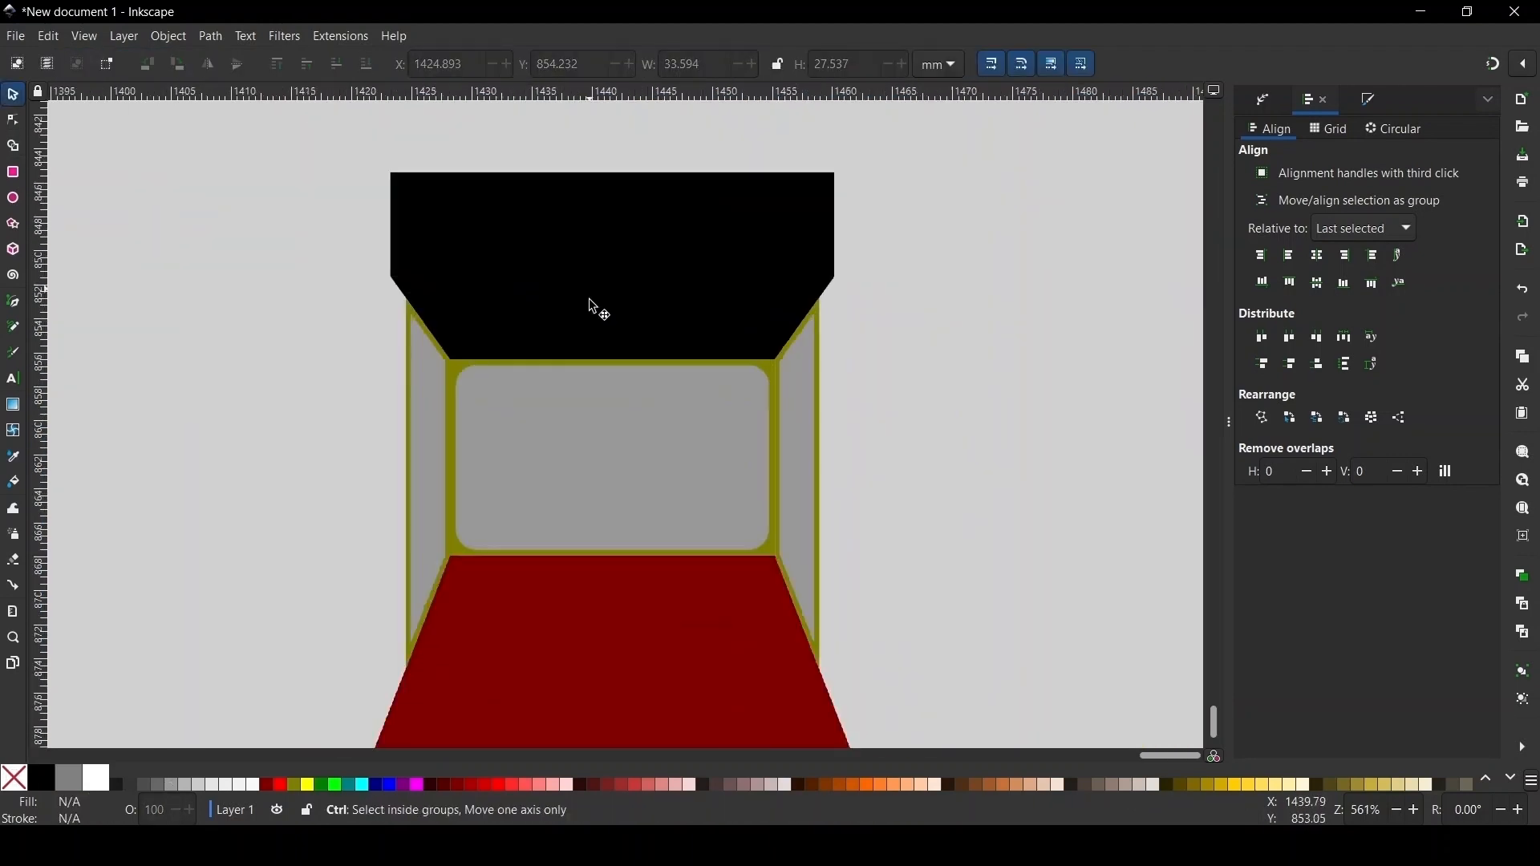
scroll(605, 294, "up", 2)
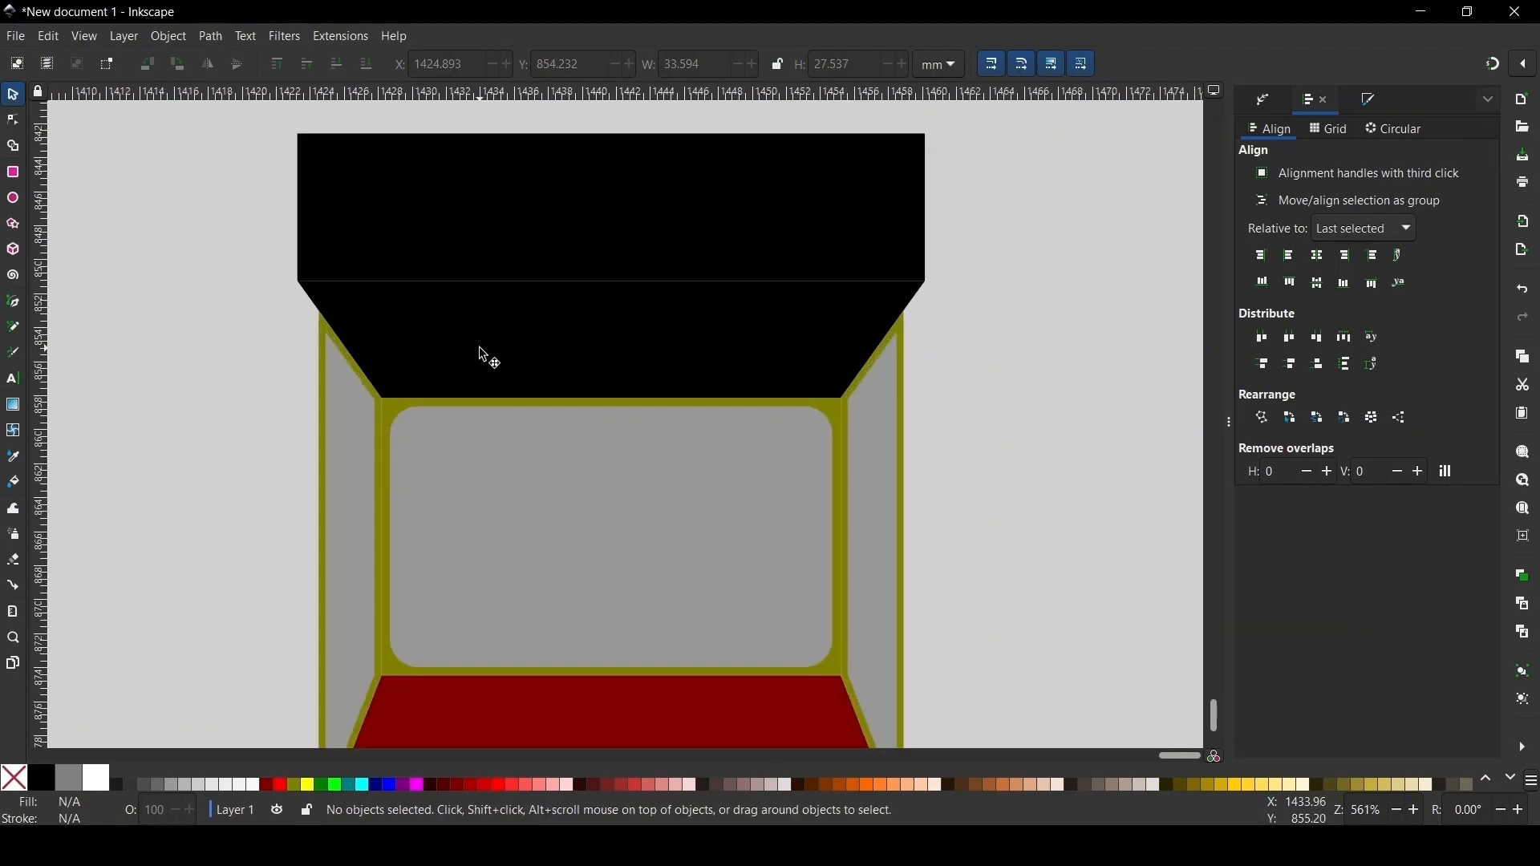
left_click(615, 350)
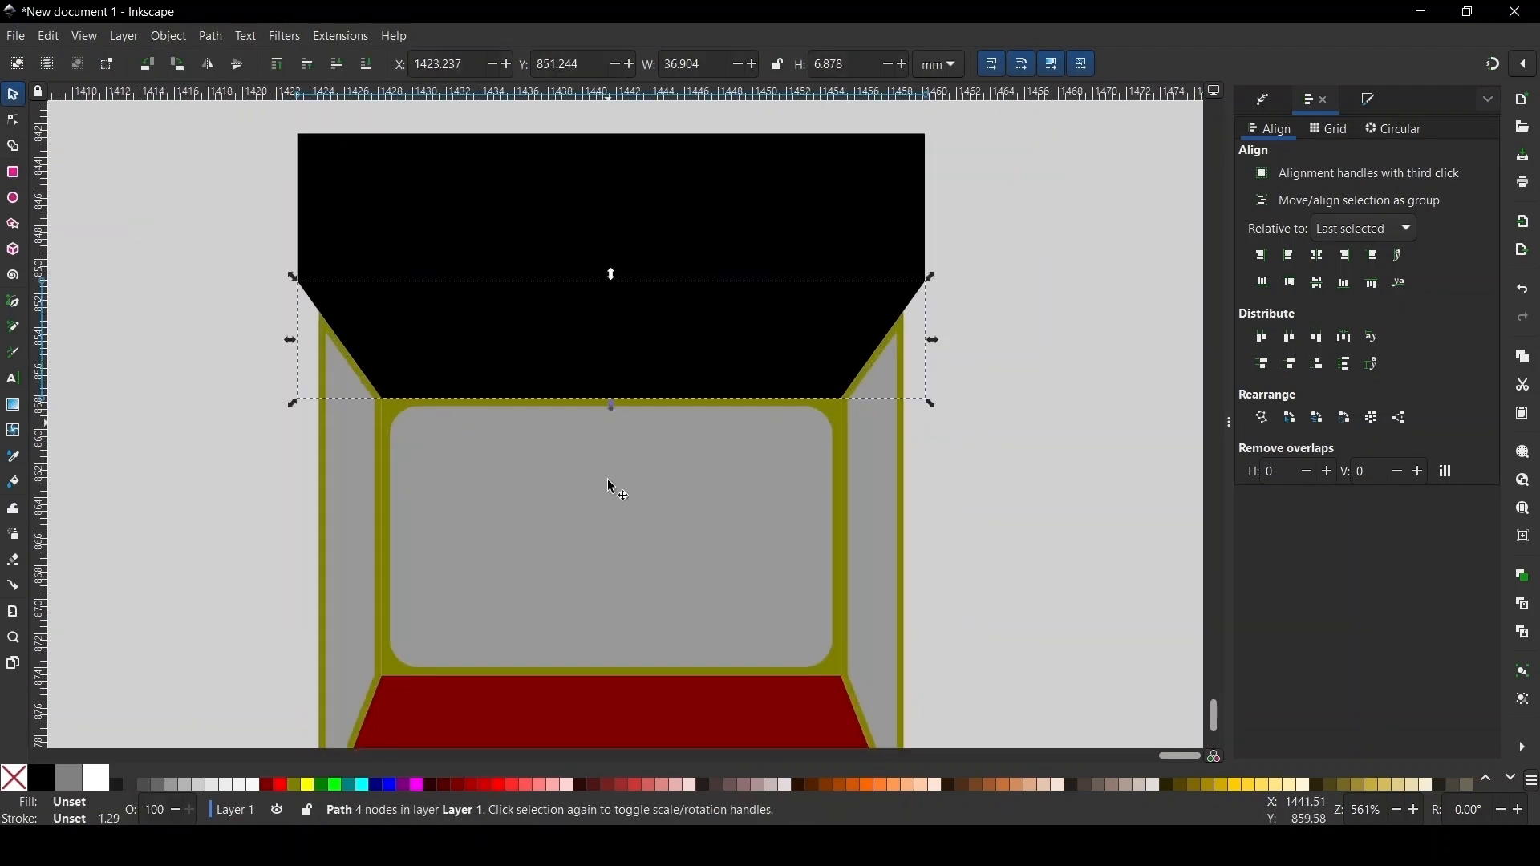
key("d")
left_click(606, 569)
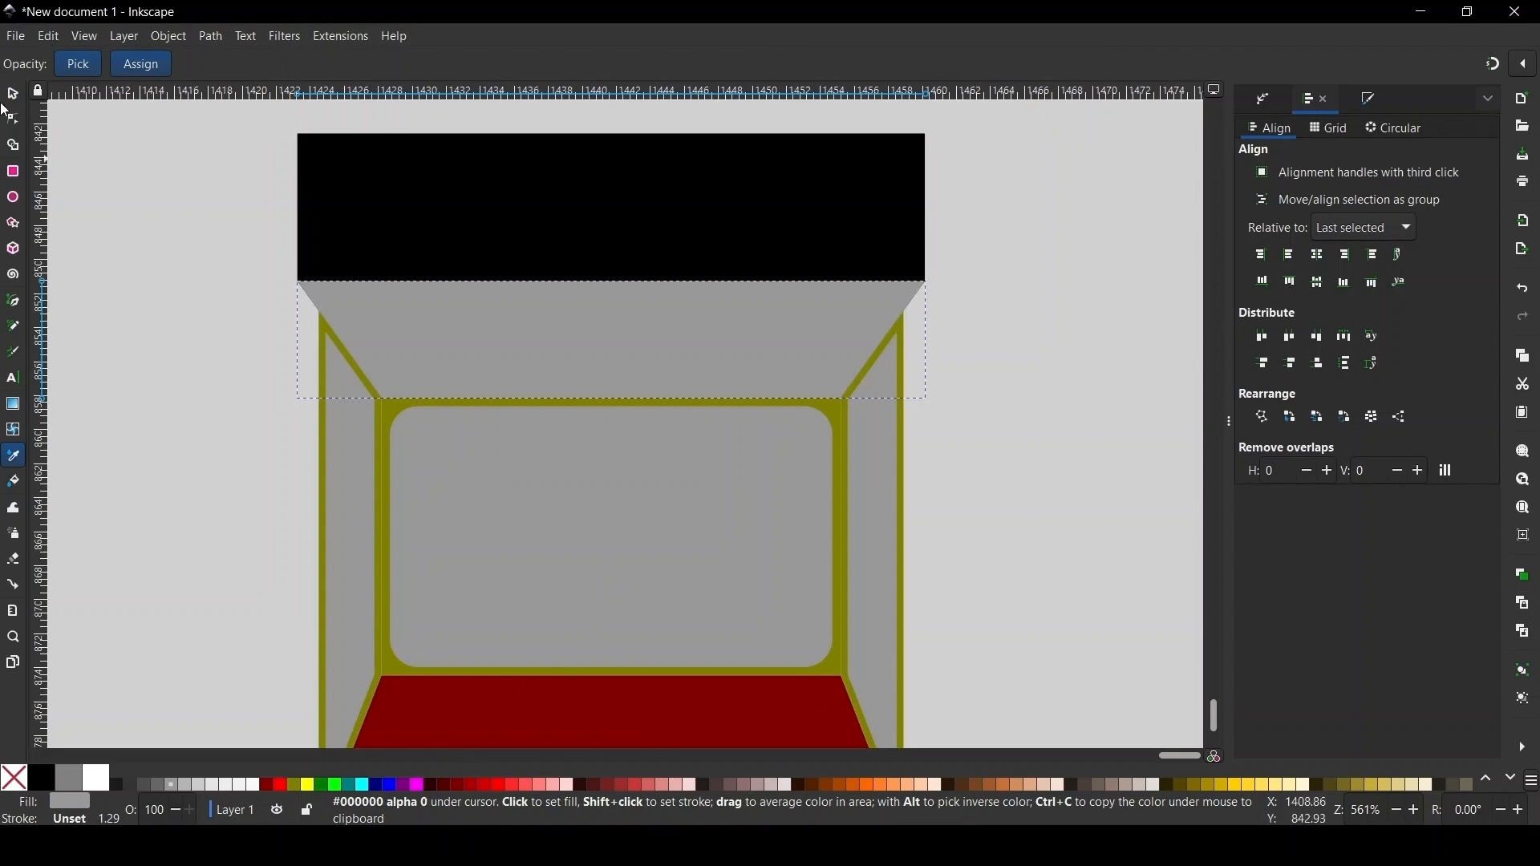
- Apply a dynamic offset to the gray trapezoid above the screen and inset it, leaving a black frame around it
left_click(10, 93)
left_click(211, 36)
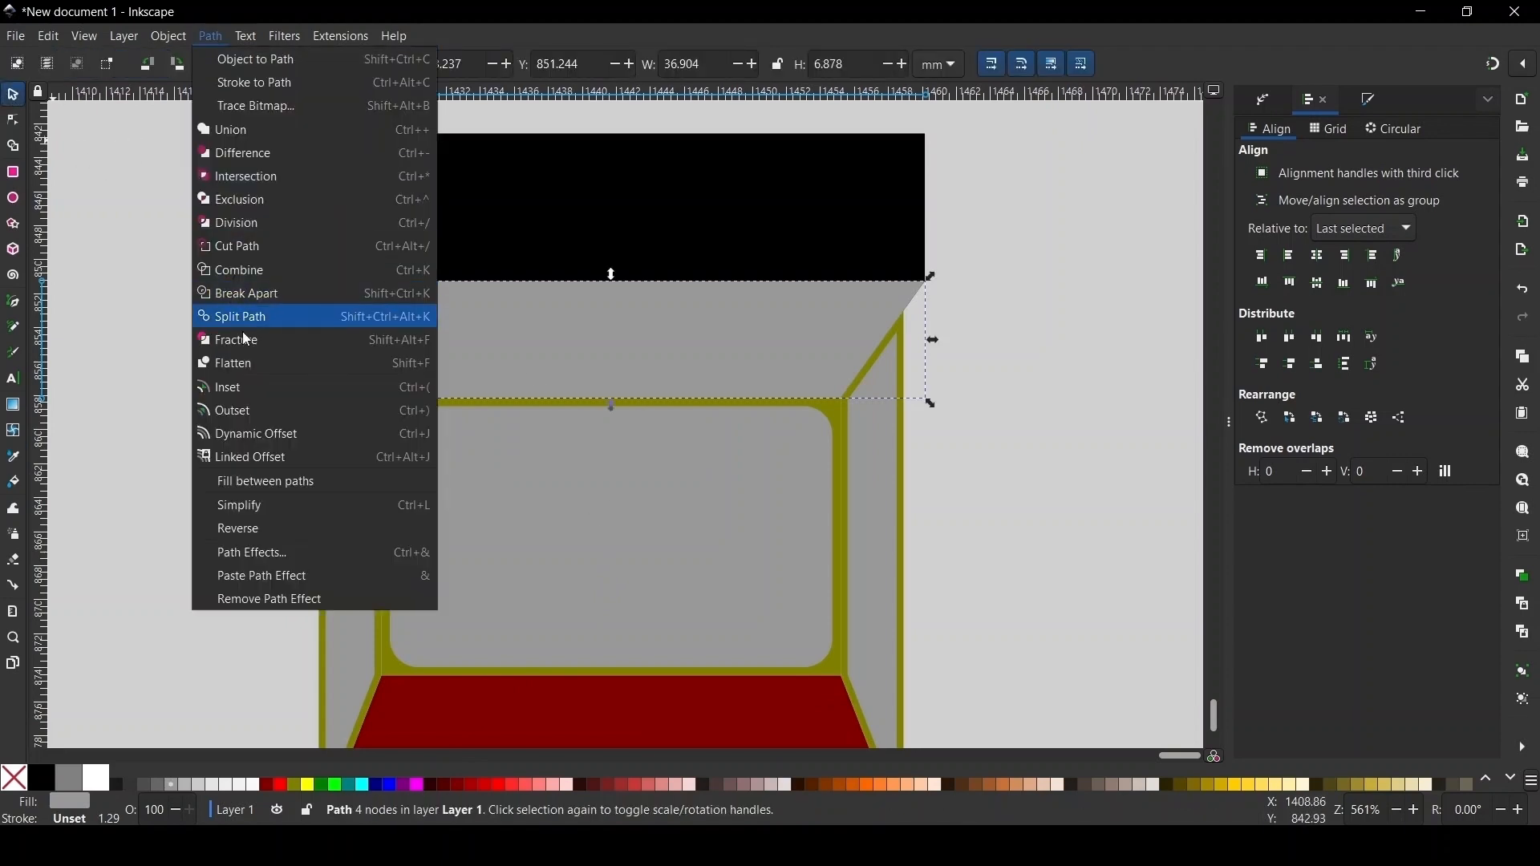
left_click(258, 434)
scroll(579, 333, "up", 1)
key("n")
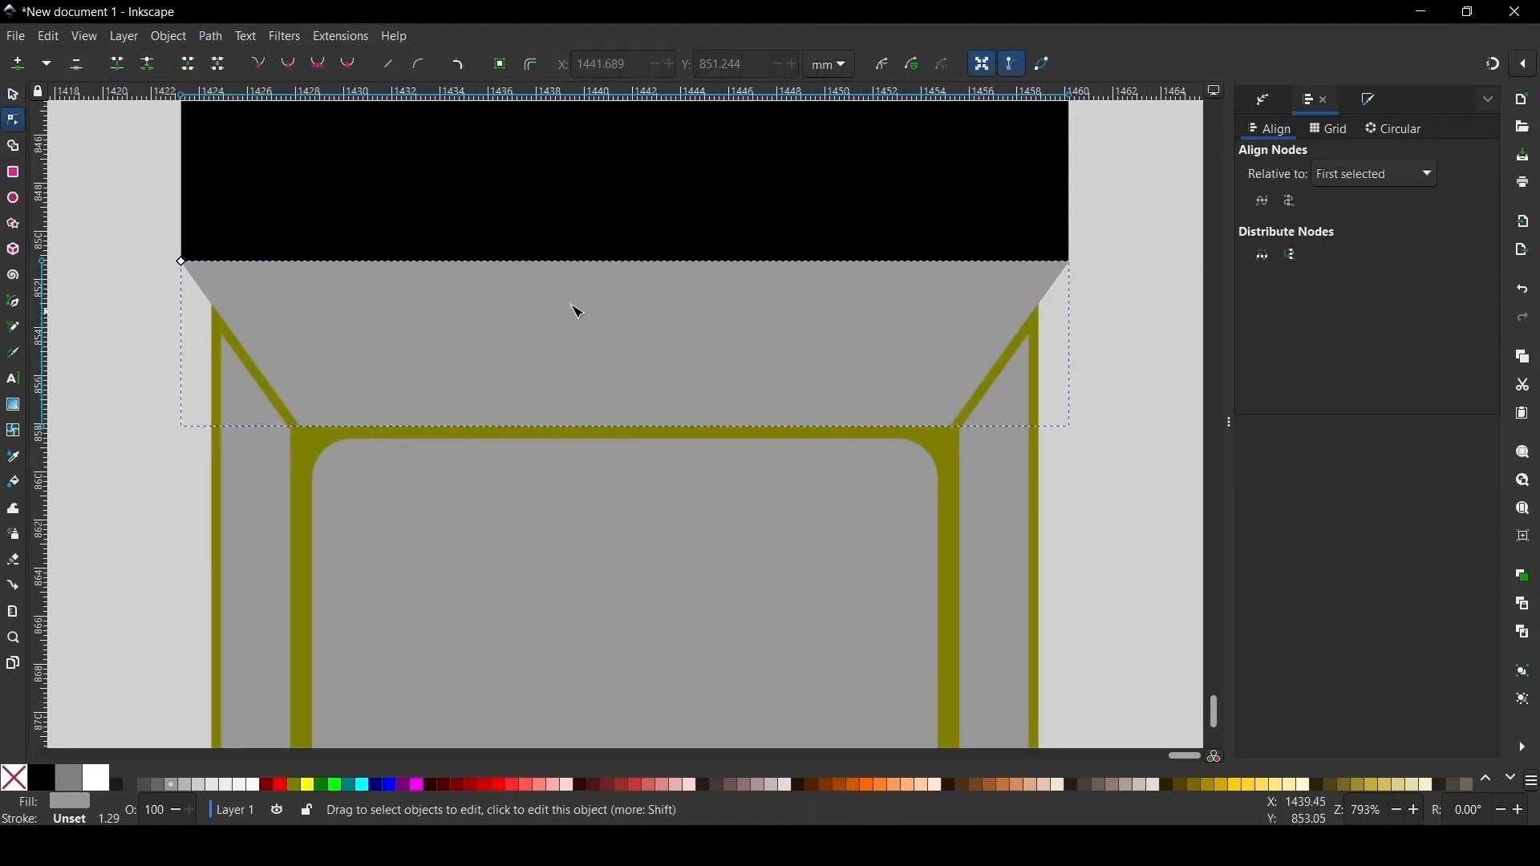
left_click_drag(186, 261, 215, 290)
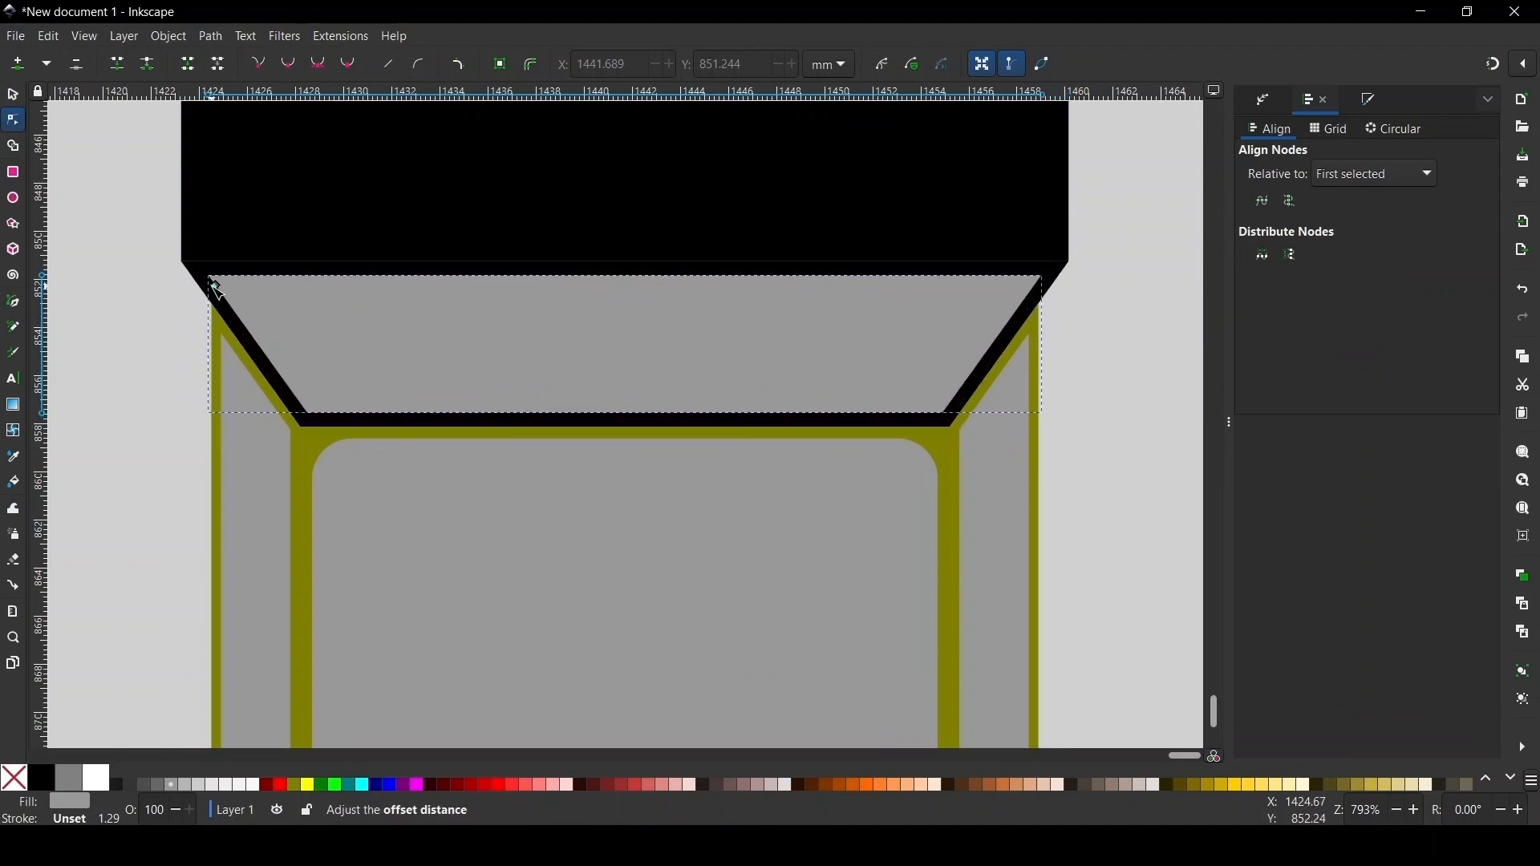
- Fill the black rectangle at the top of the cabinet with the olive sampled from the screen border
left_click(18, 97)
left_click(334, 270)
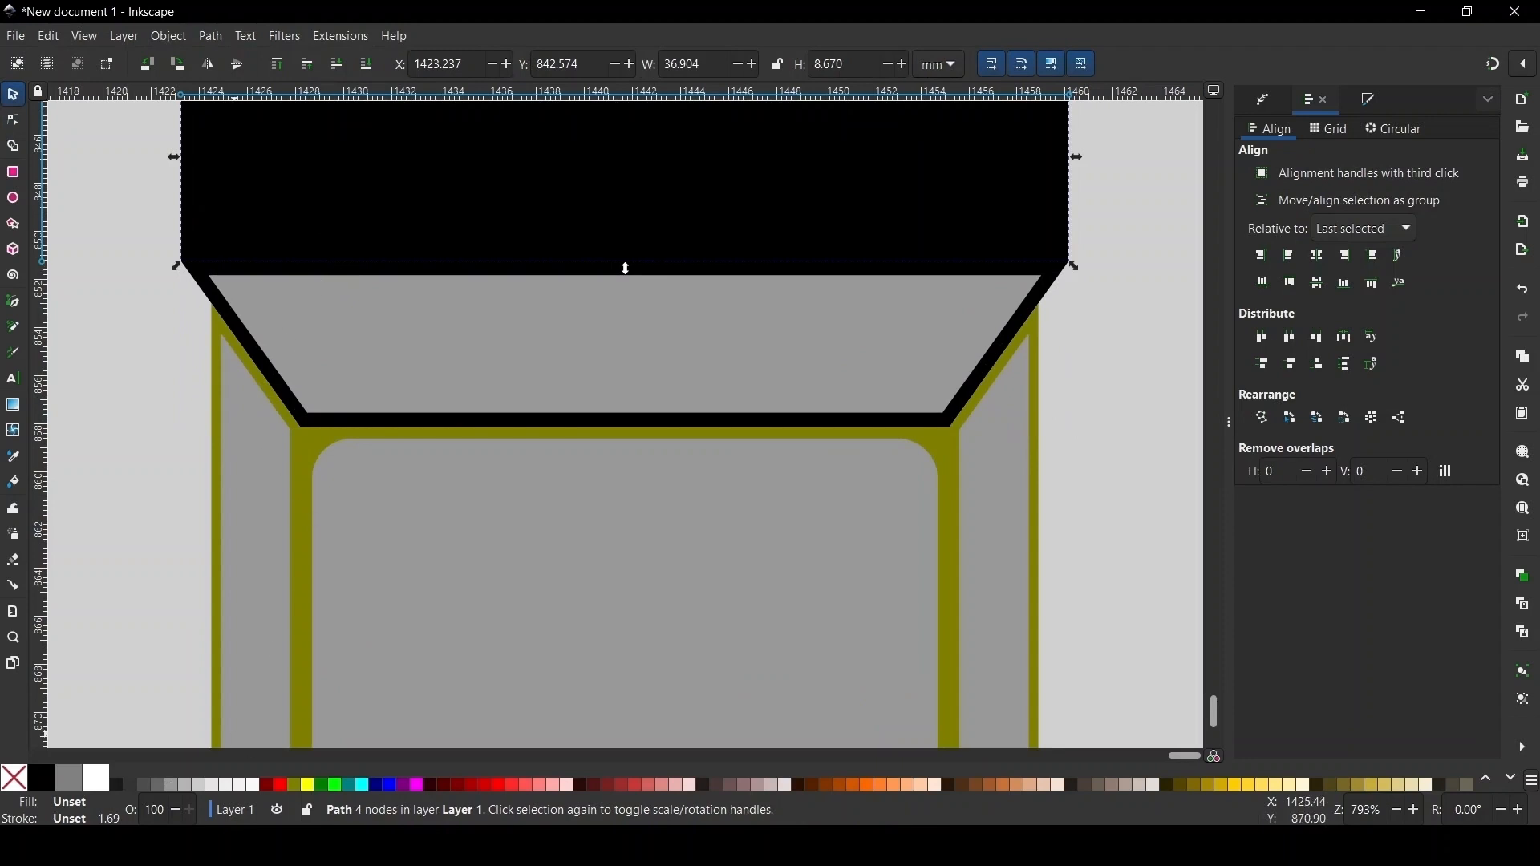
key("d")
left_click(314, 440)
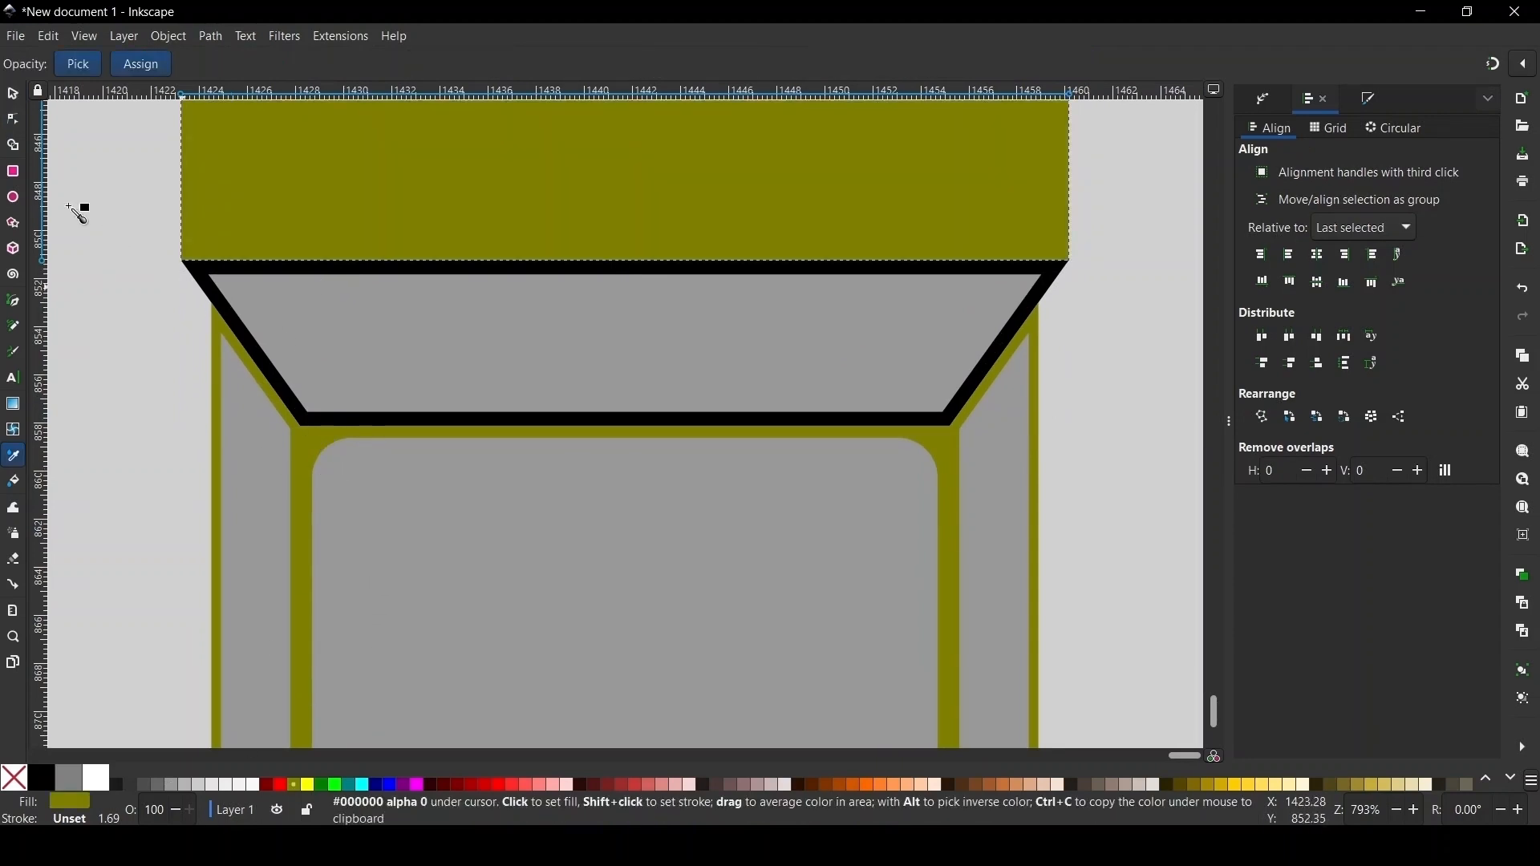
- Fill the black trapezoid framing the gray inset above the screen with the olive sampled from the top rectangle
left_click(14, 95)
left_click(202, 287)
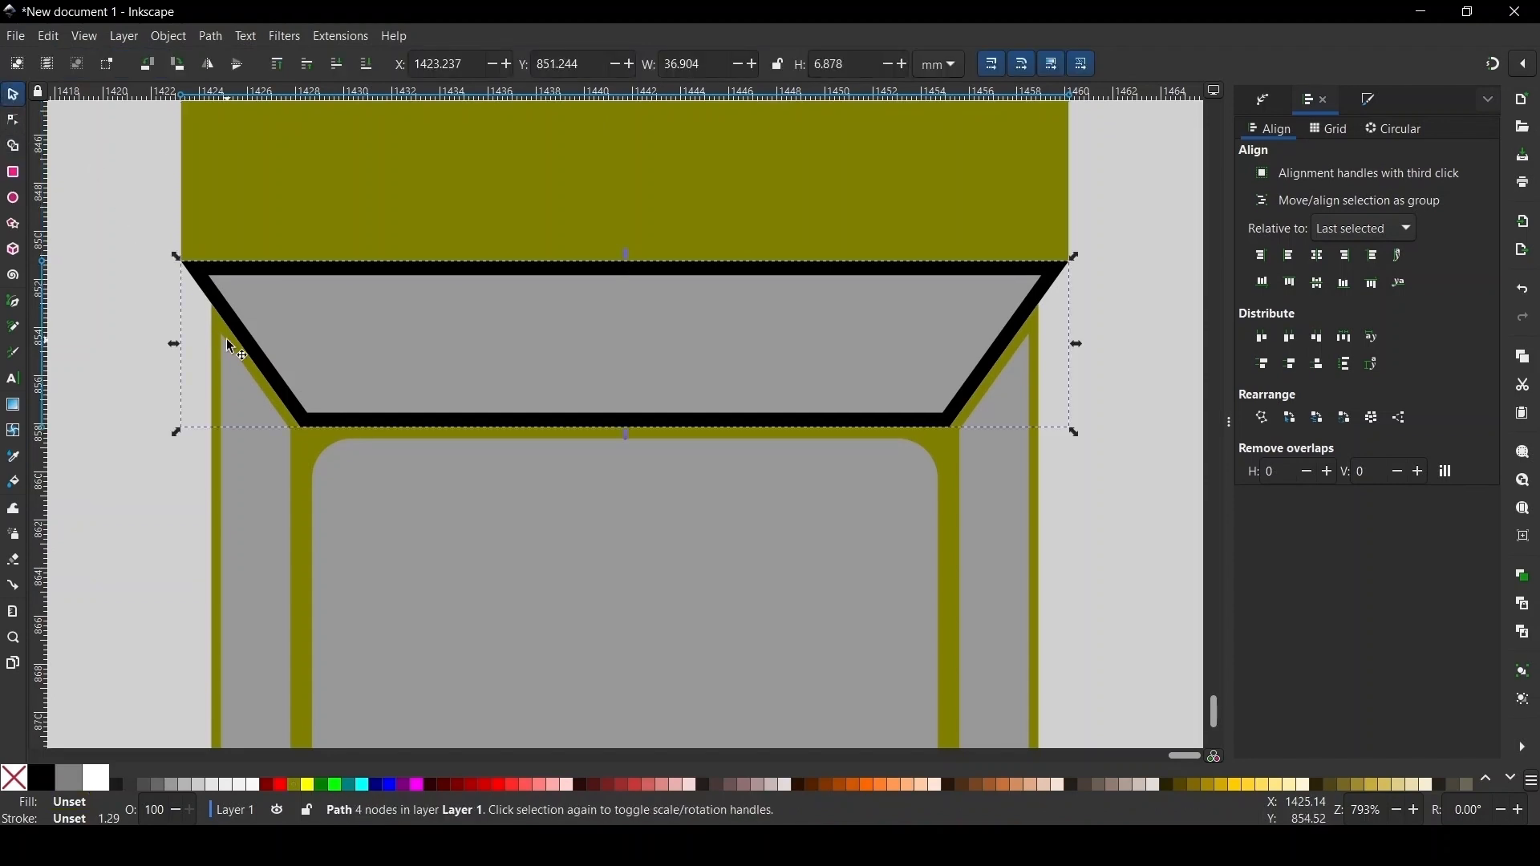
key("d")
left_click(532, 196)
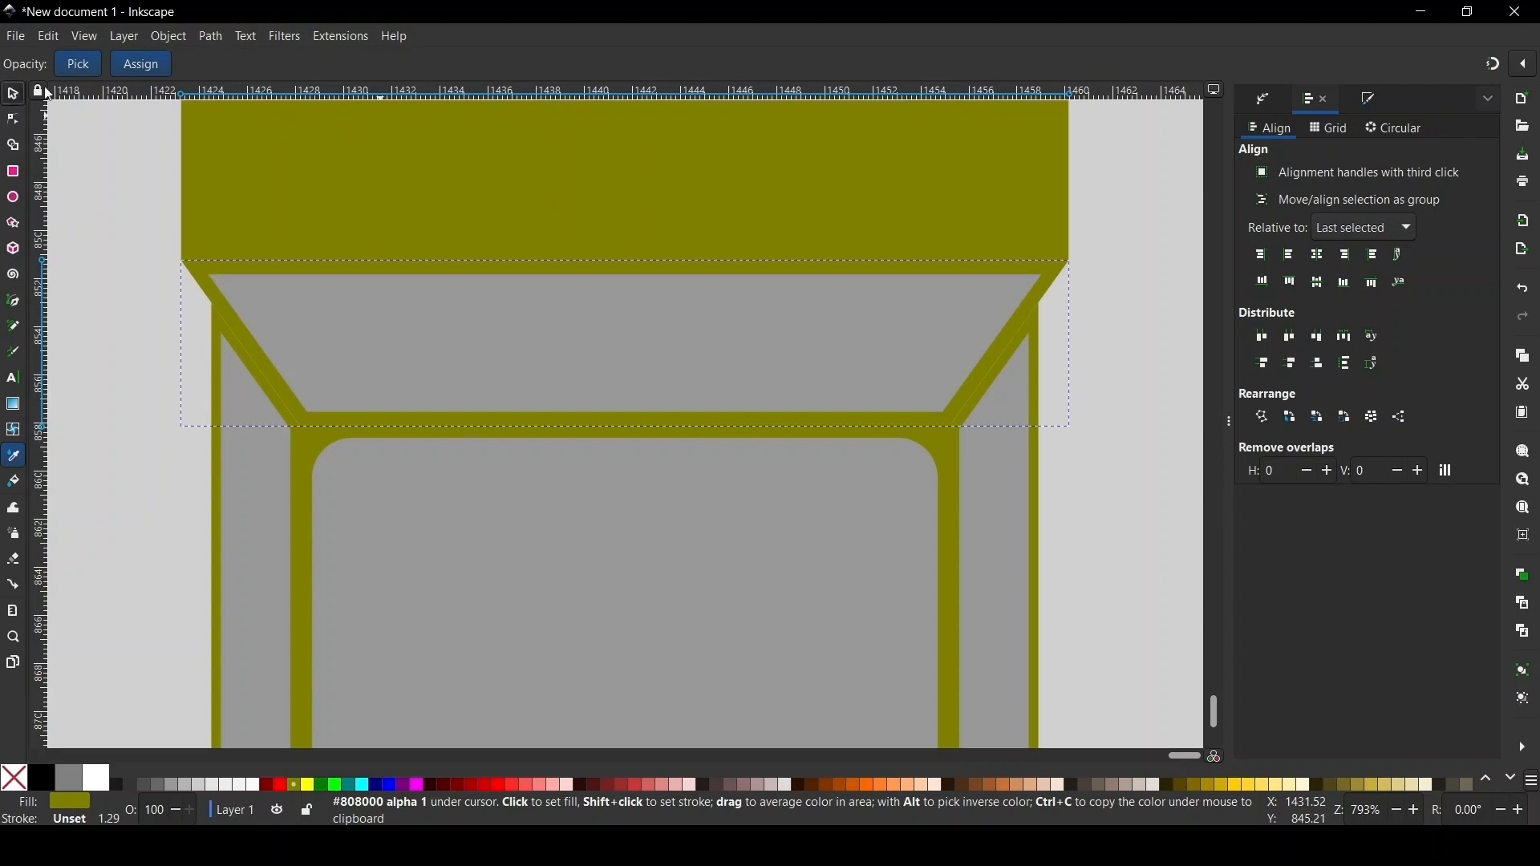
left_click(13, 94)
- Examine the olive frame thickness where the upper trapezoid, screen and right side panel meet
scroll(672, 410, "up", 1)
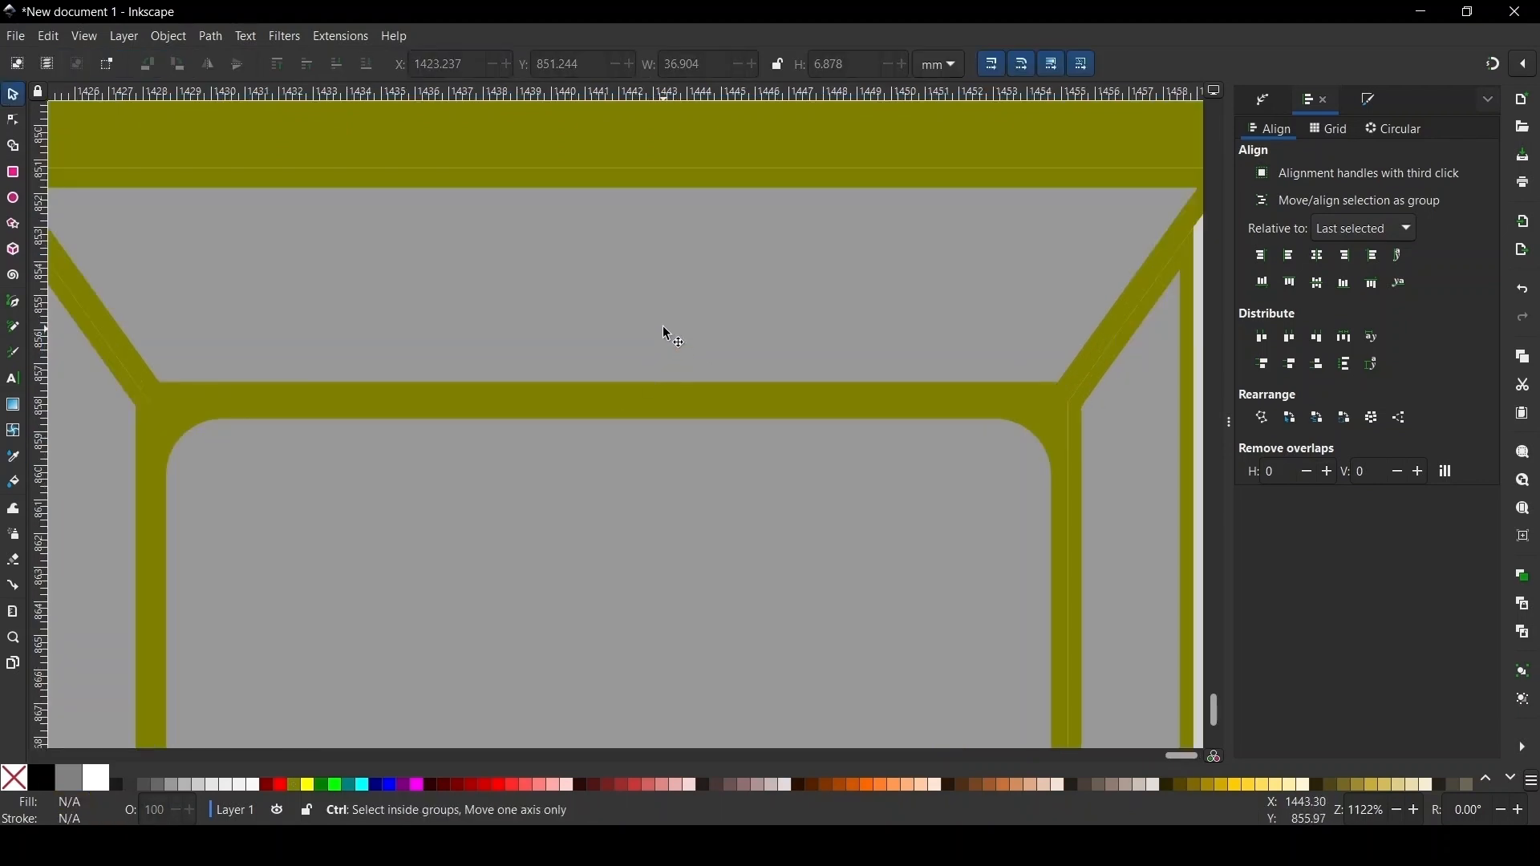
scroll(666, 333, "down", 2)
scroll(1033, 299, "up", 3)
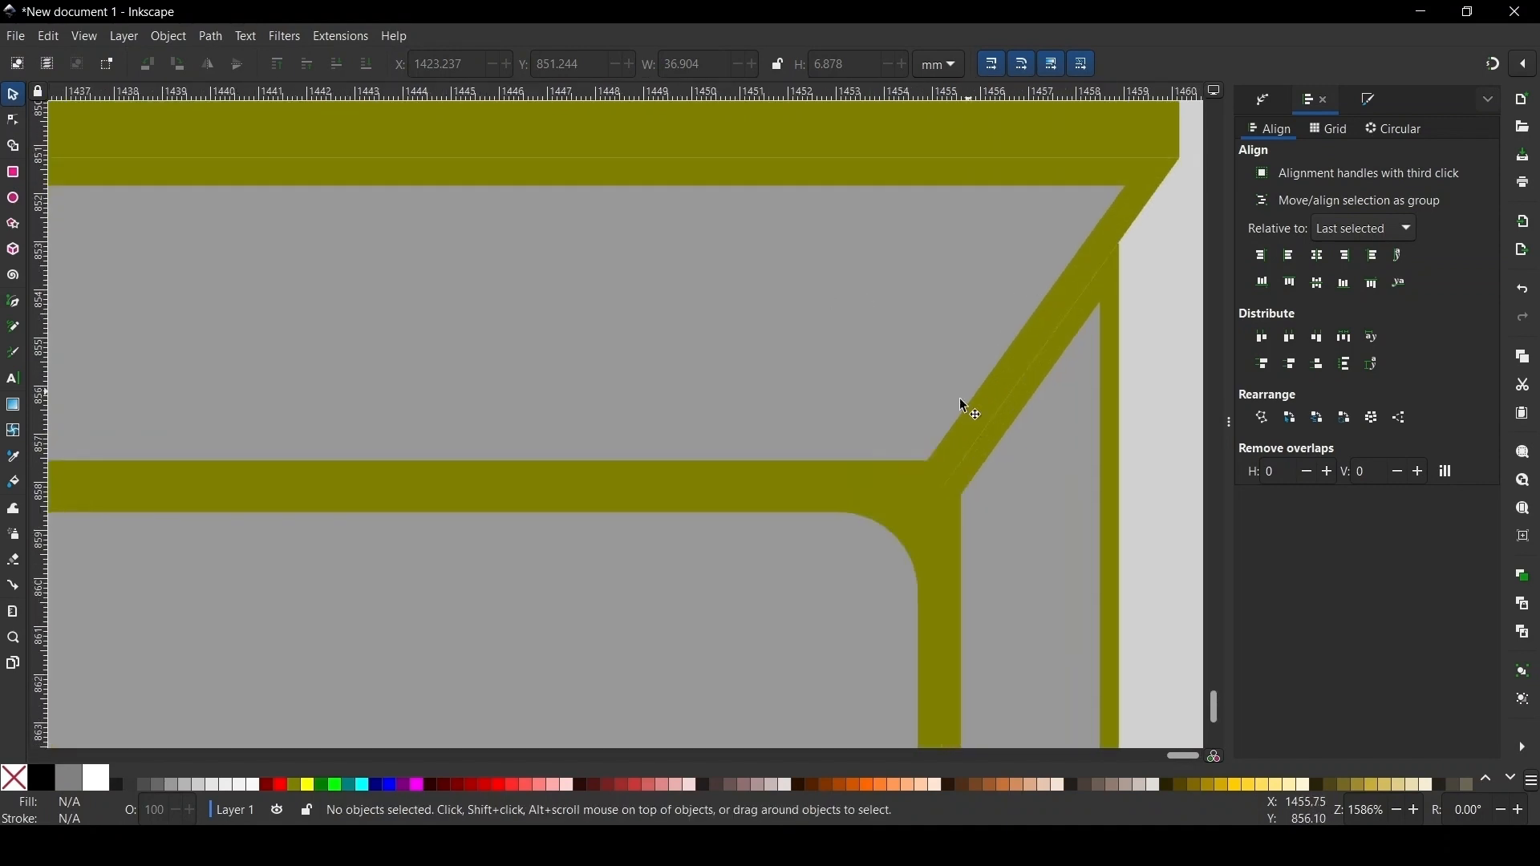
scroll(966, 407, "down", 3)
scroll(873, 498, "up", 2)
scroll(770, 337, "up", 4)
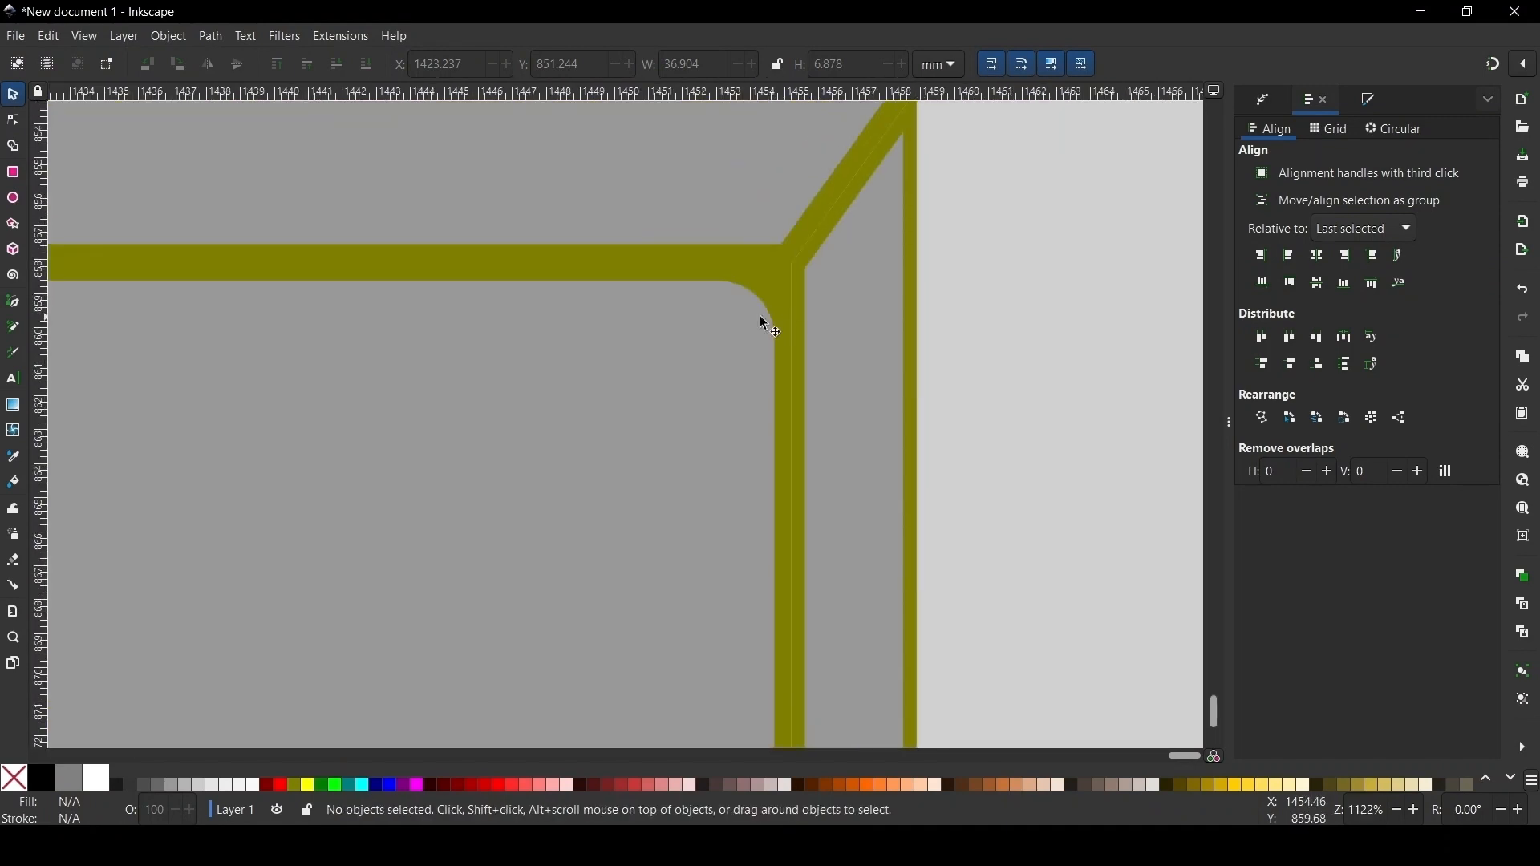
scroll(901, 299, "down", 2)
scroll(838, 233, "up", 3)
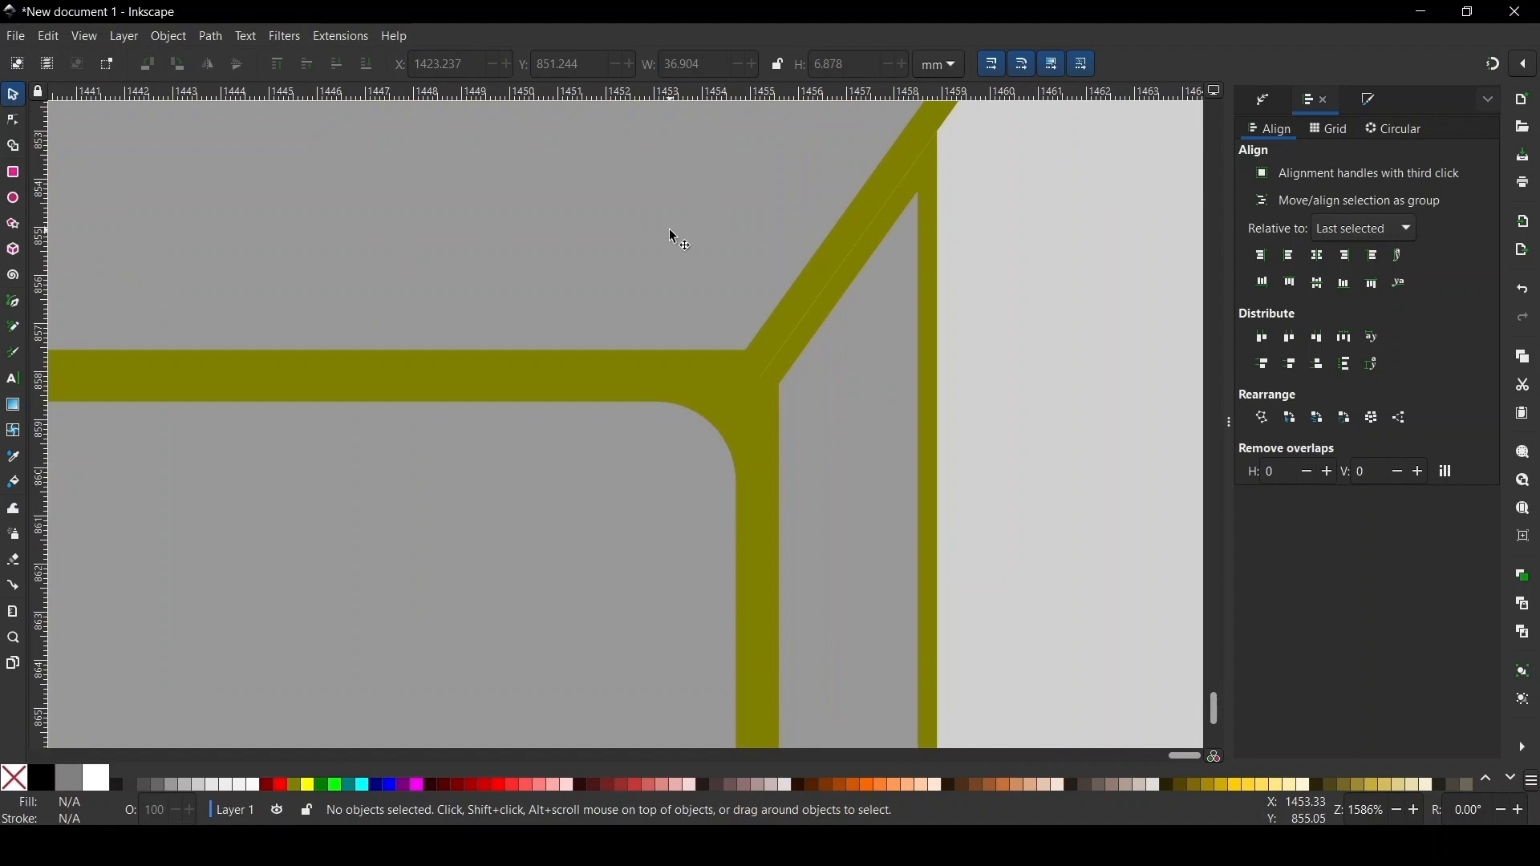
scroll(674, 237, "down", 1)
scroll(846, 319, "down", 2)
scroll(794, 285, "up", 4)
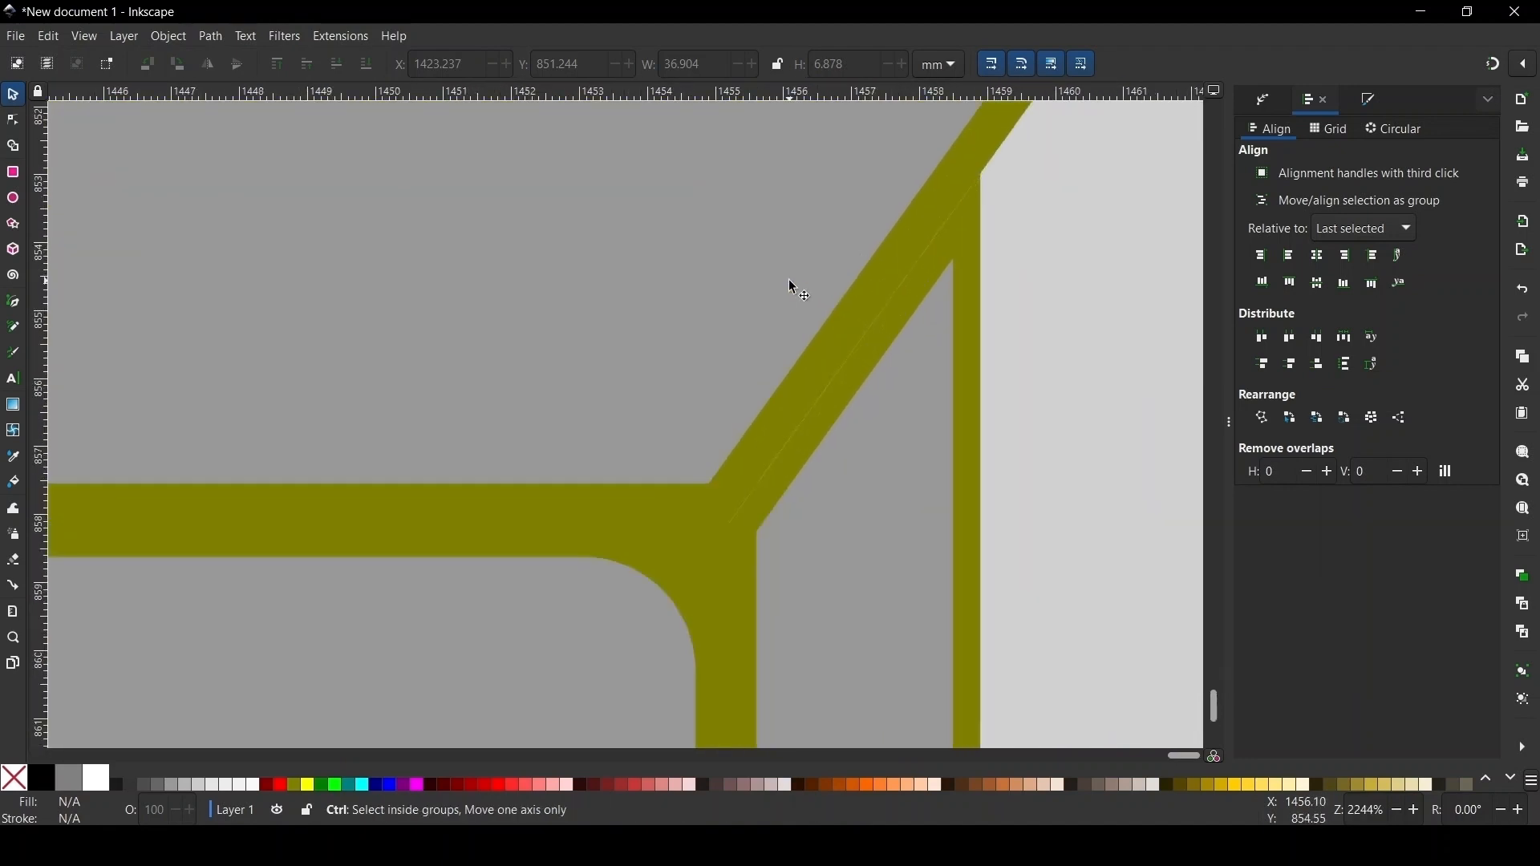
- Inset the gray trapezoid above the screen slightly further with the offset handle, to about 33.68 × 5.23 mm
left_click(721, 316)
key("n")
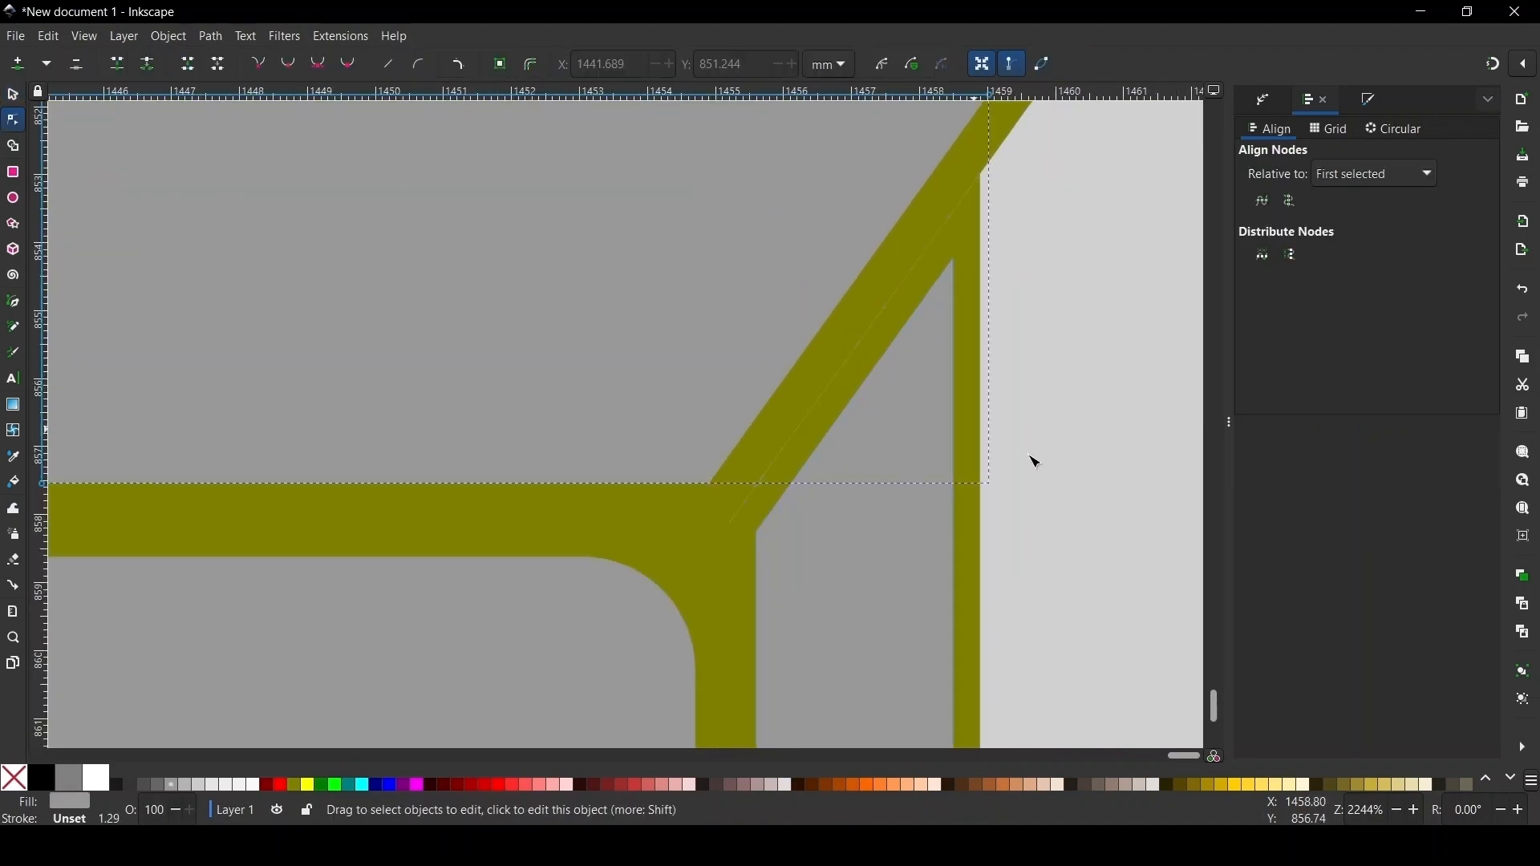
scroll(1032, 460, "down", 3)
scroll(151, 343, "up", 3)
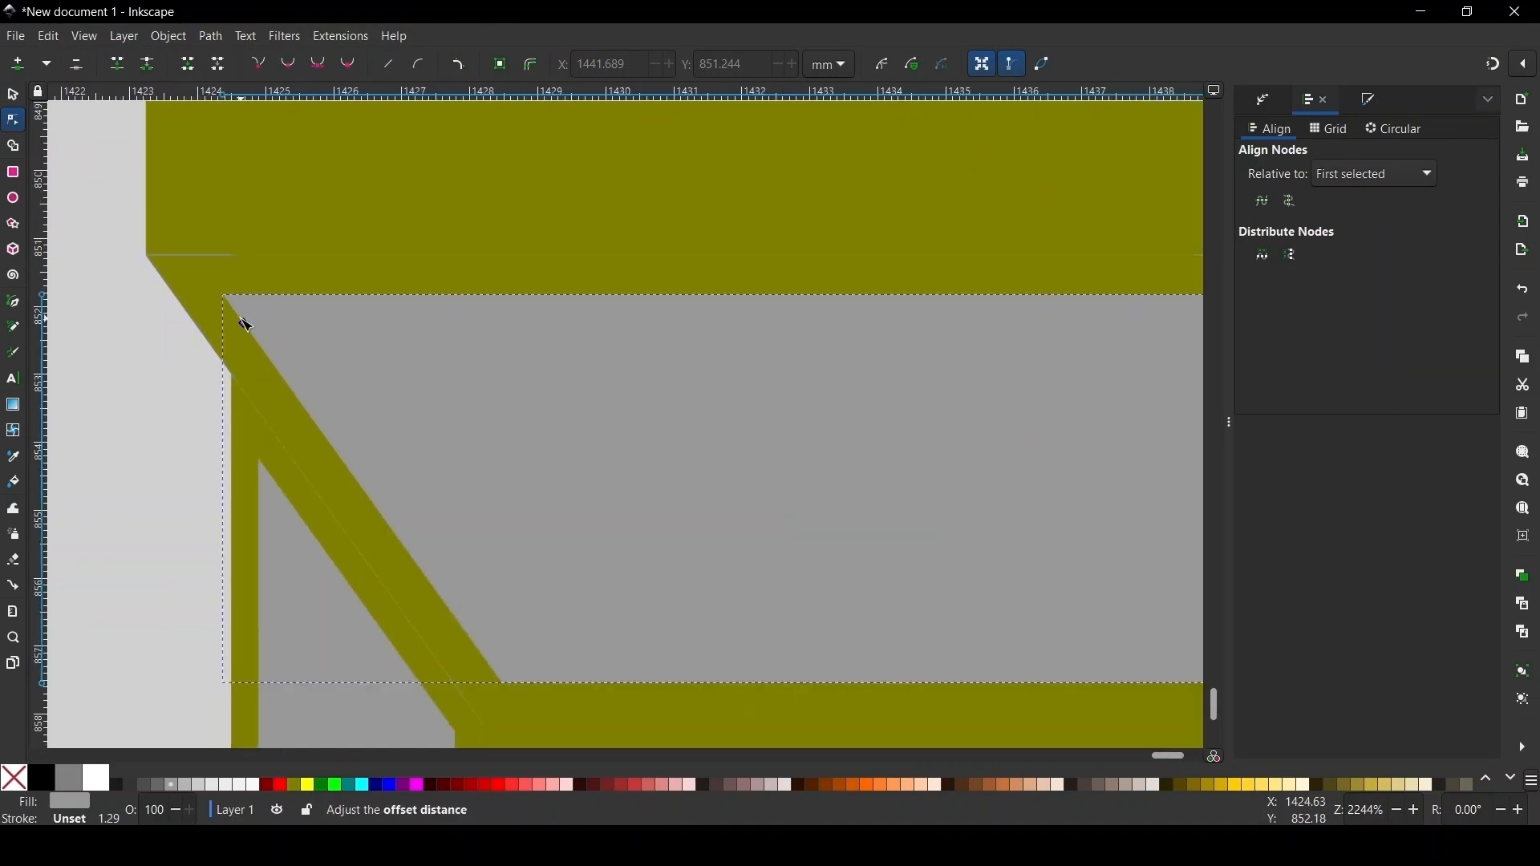
left_click_drag(249, 323, 261, 324)
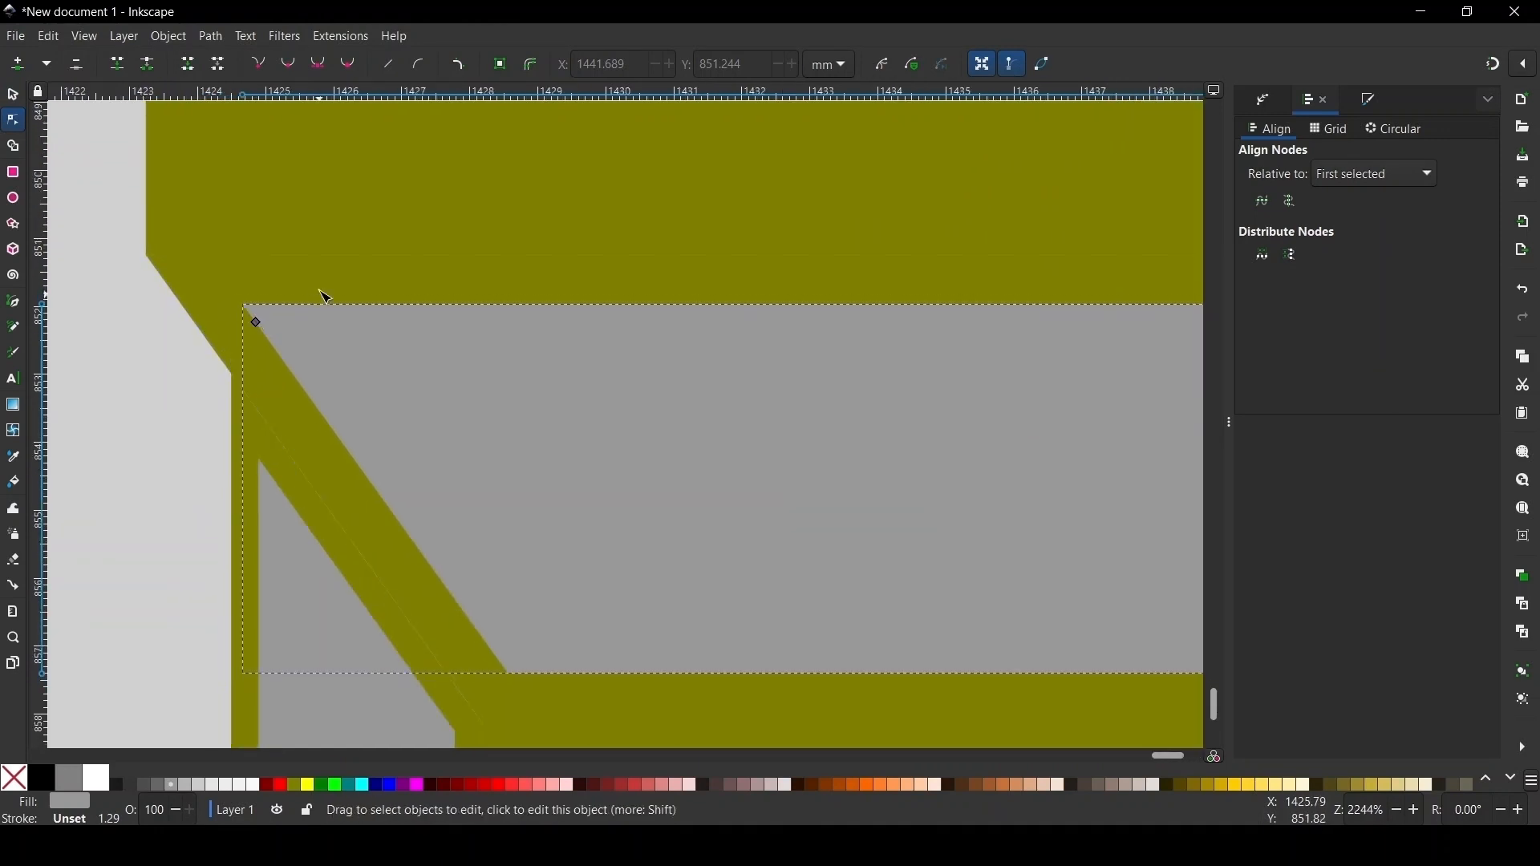
scroll(306, 264, "down", 2)
scroll(341, 397, "up", 2)
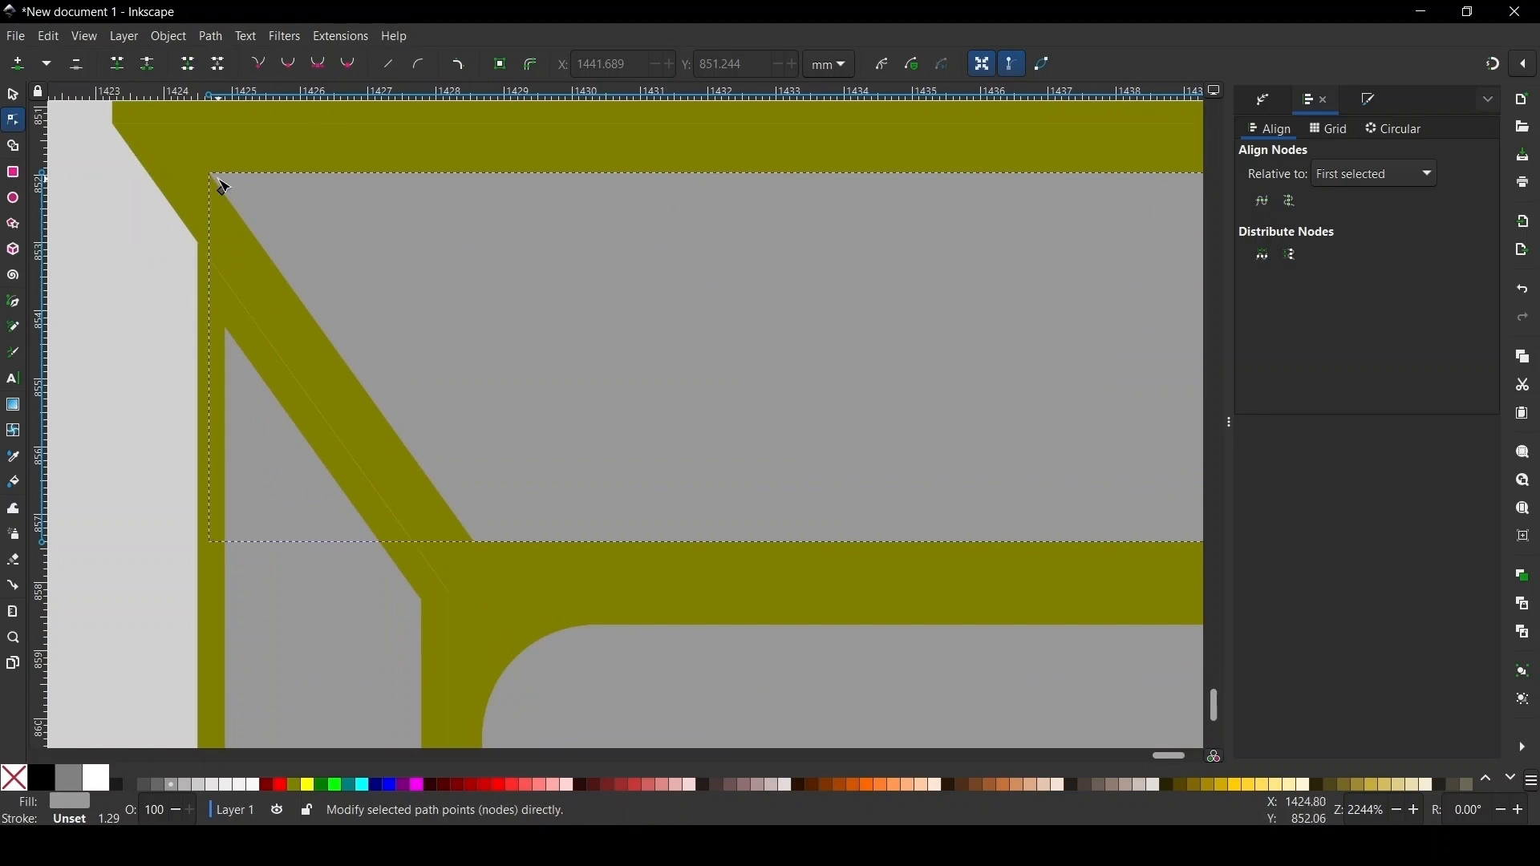
mouse_move(227, 194)
left_mouse_down()
mouse_move(243, 199)
mouse_move(230, 195)
left_mouse_up()
scroll(312, 311, "down", 5)
scroll(748, 255, "down", 1)
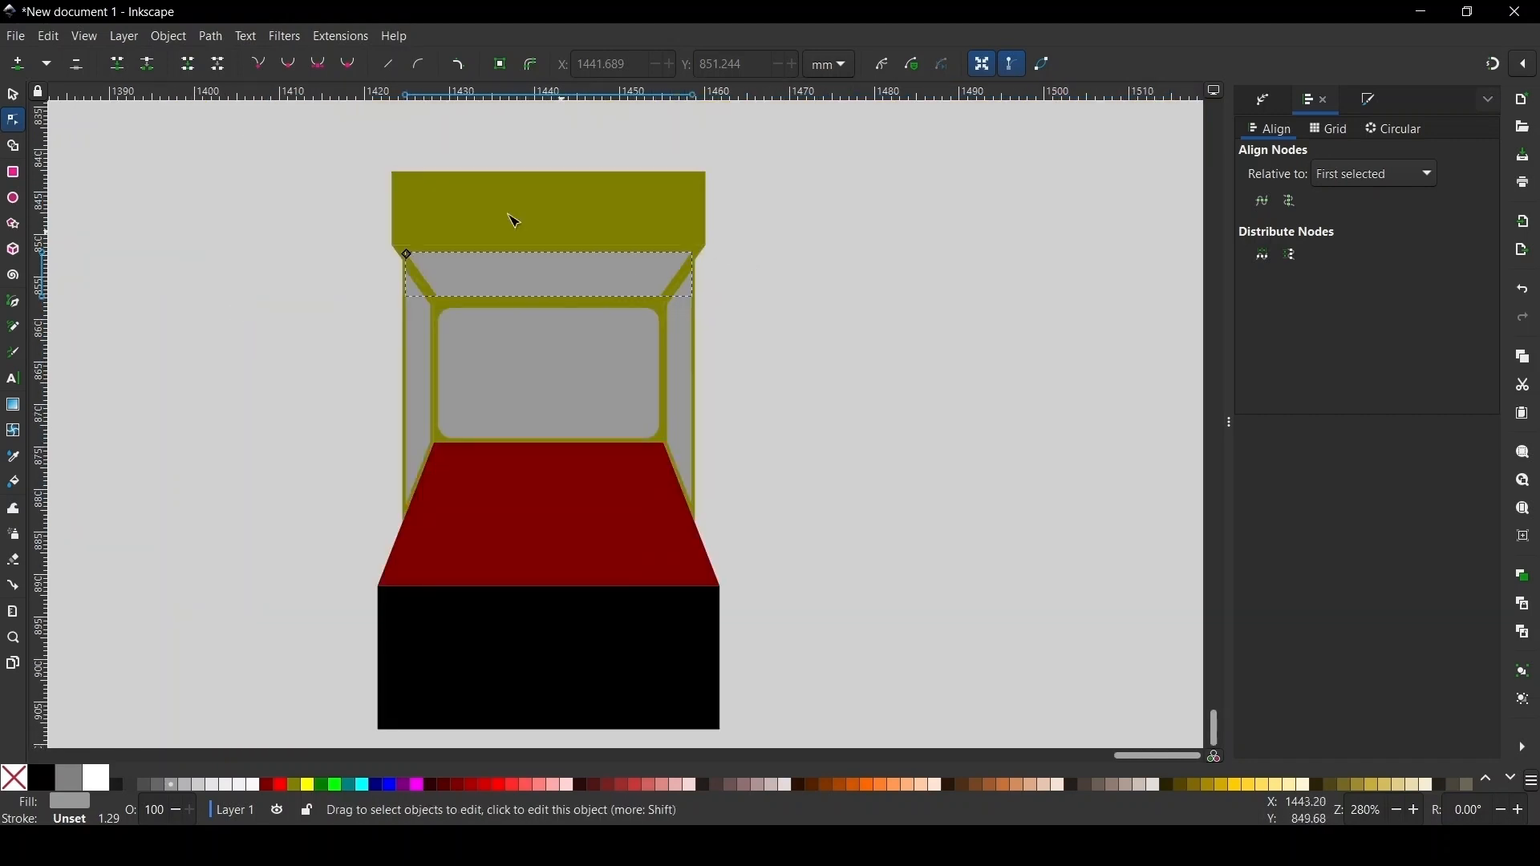
left_click(15, 102)
key("Escape")
- Fill the maroon trapezoid below the screen with the gray sampled from the screen
scroll(594, 340, "up", 2)
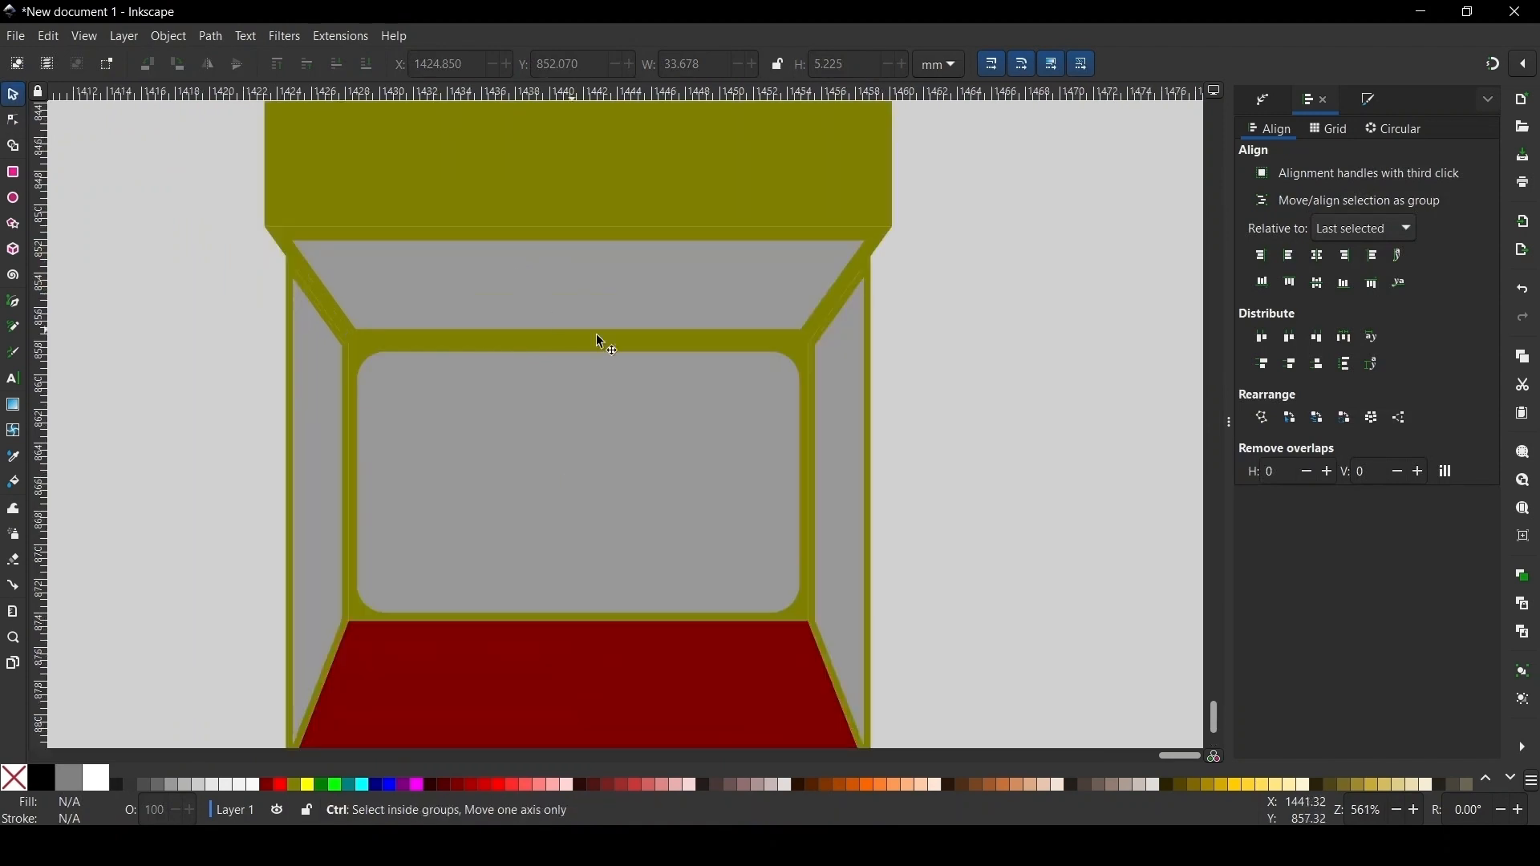
scroll(657, 369, "down", 2)
scroll(605, 536, "up", 3)
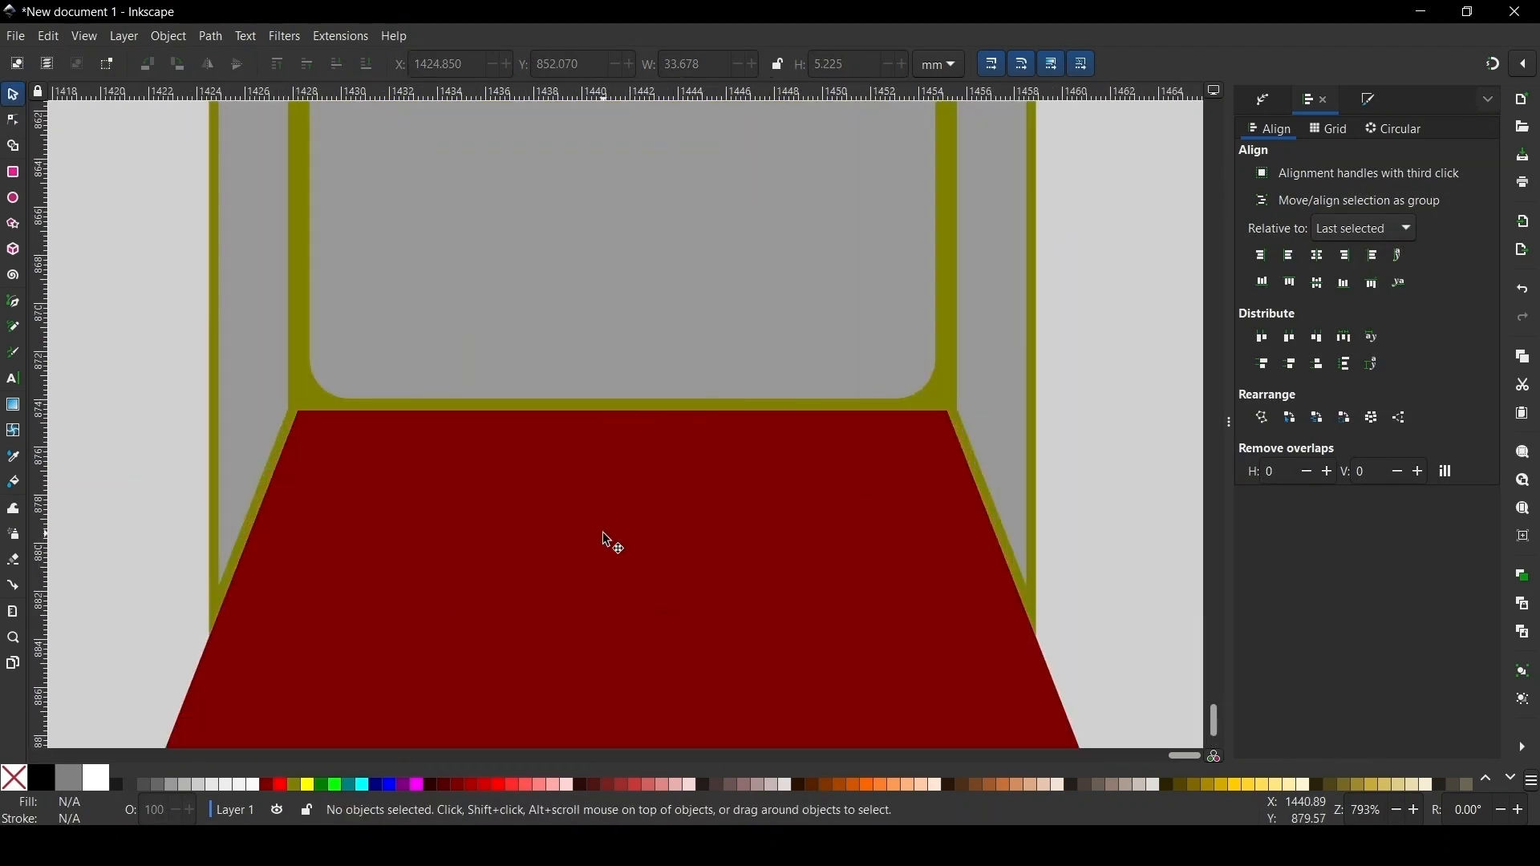
scroll(567, 523, "down", 4)
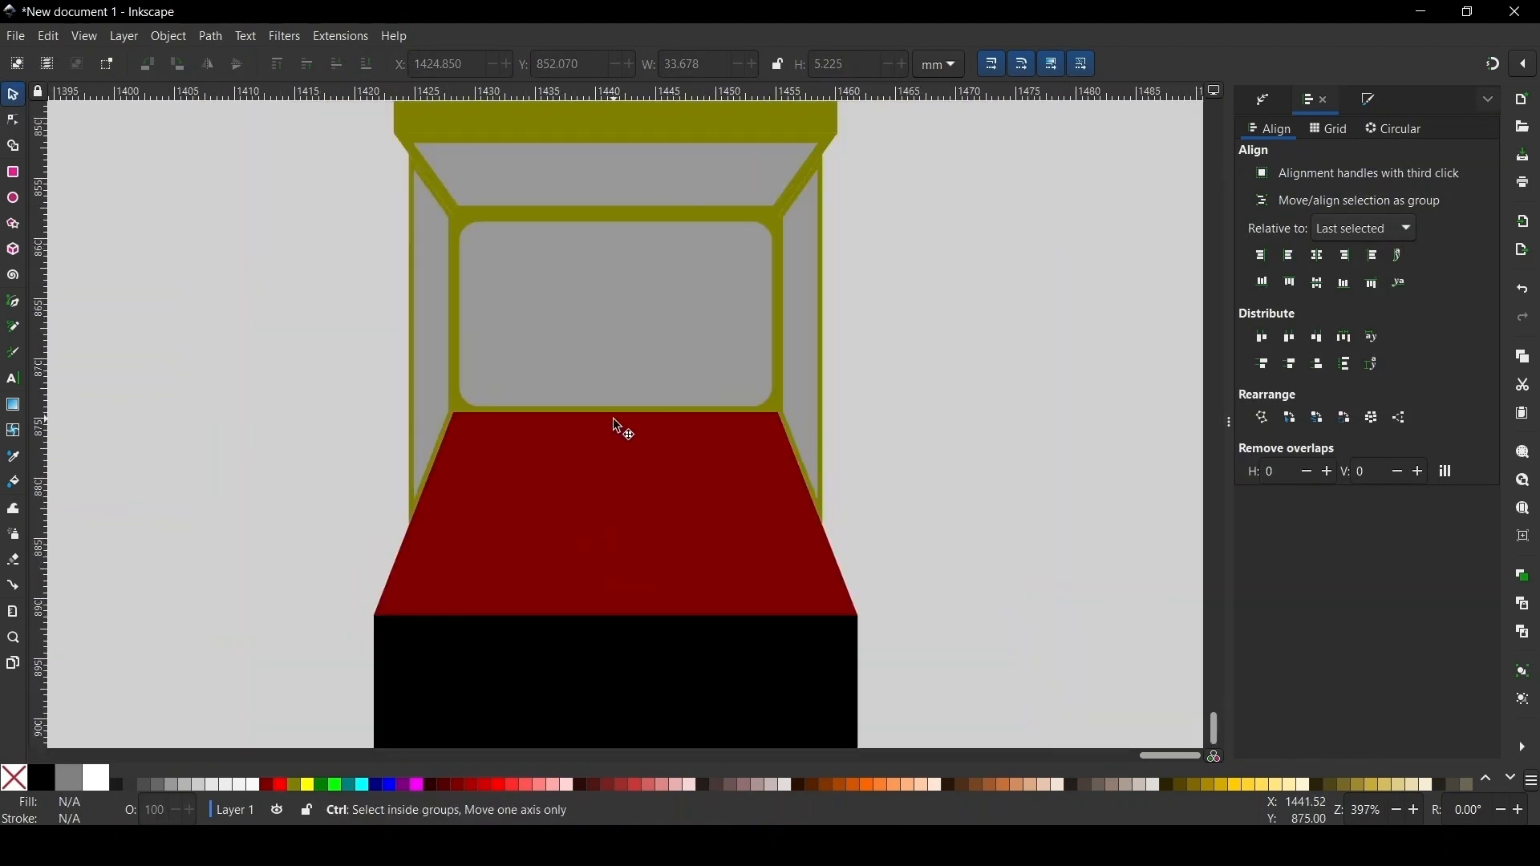
scroll(777, 479, "up", 3)
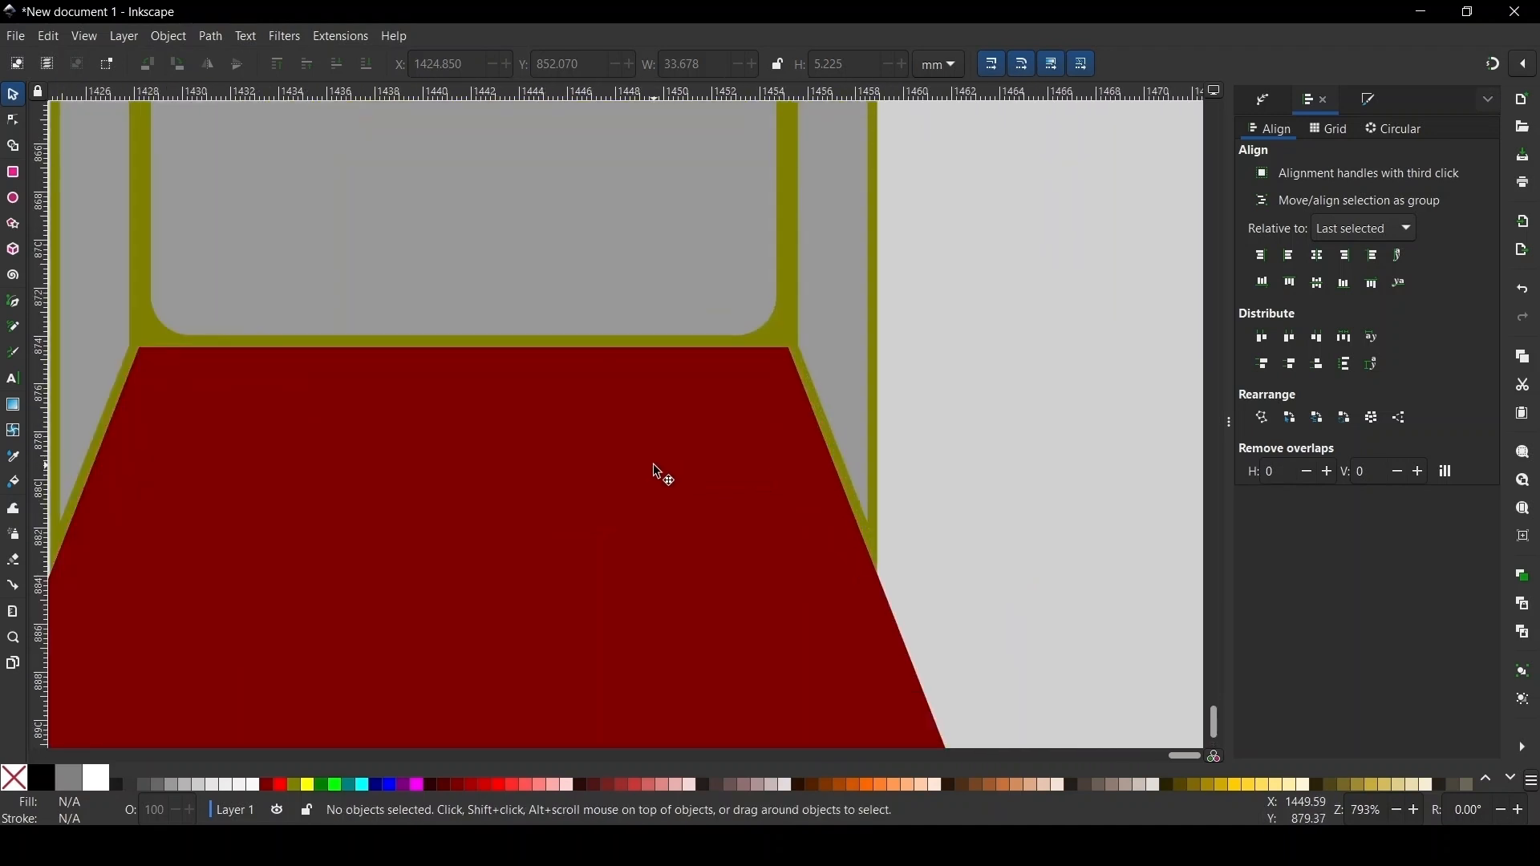
left_click(658, 474)
scroll(652, 370, "down", 2)
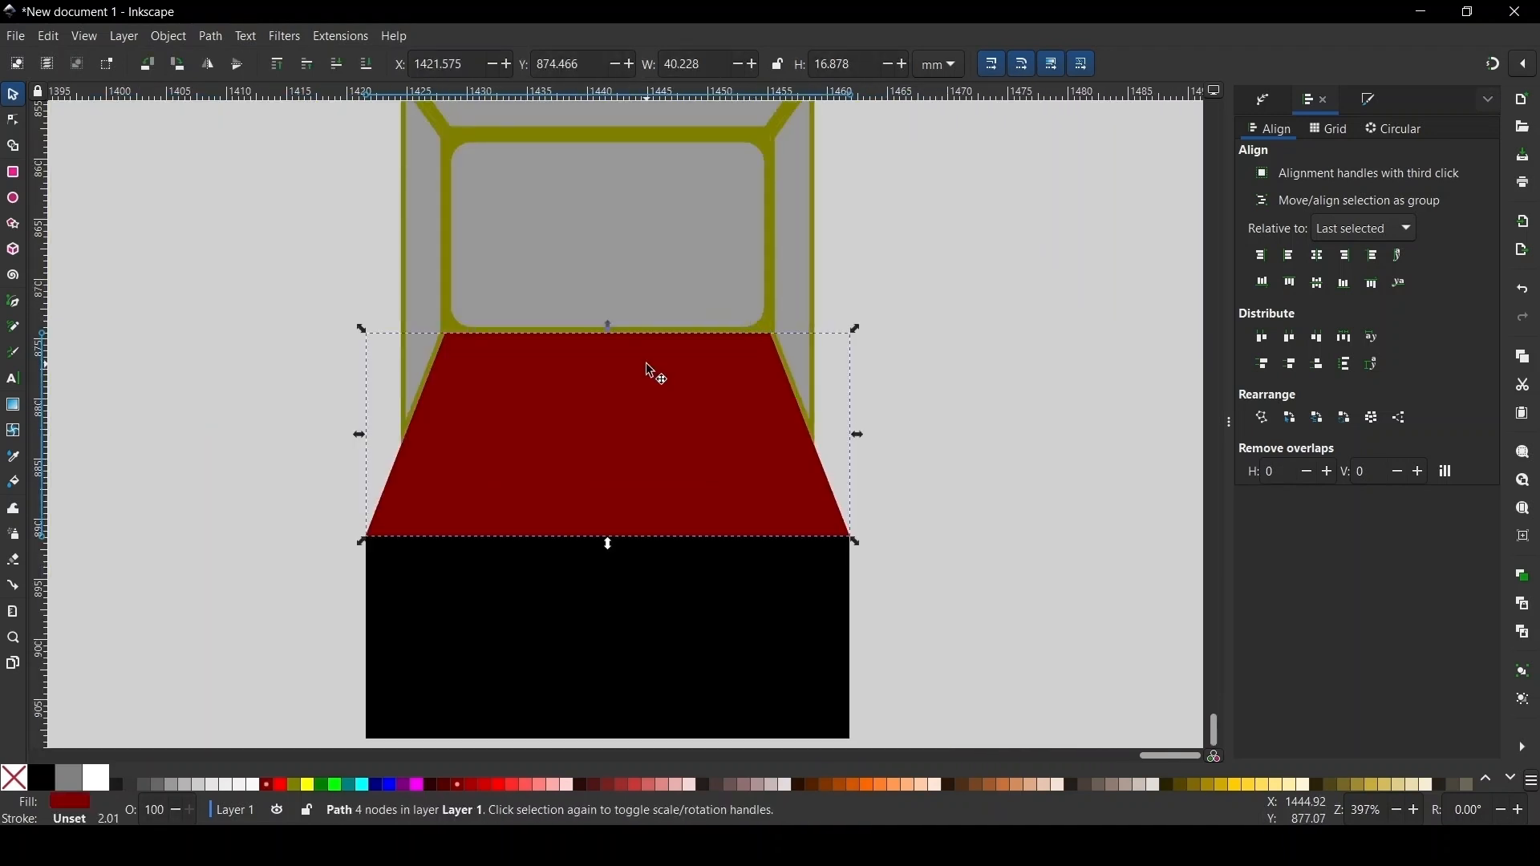
key("d")
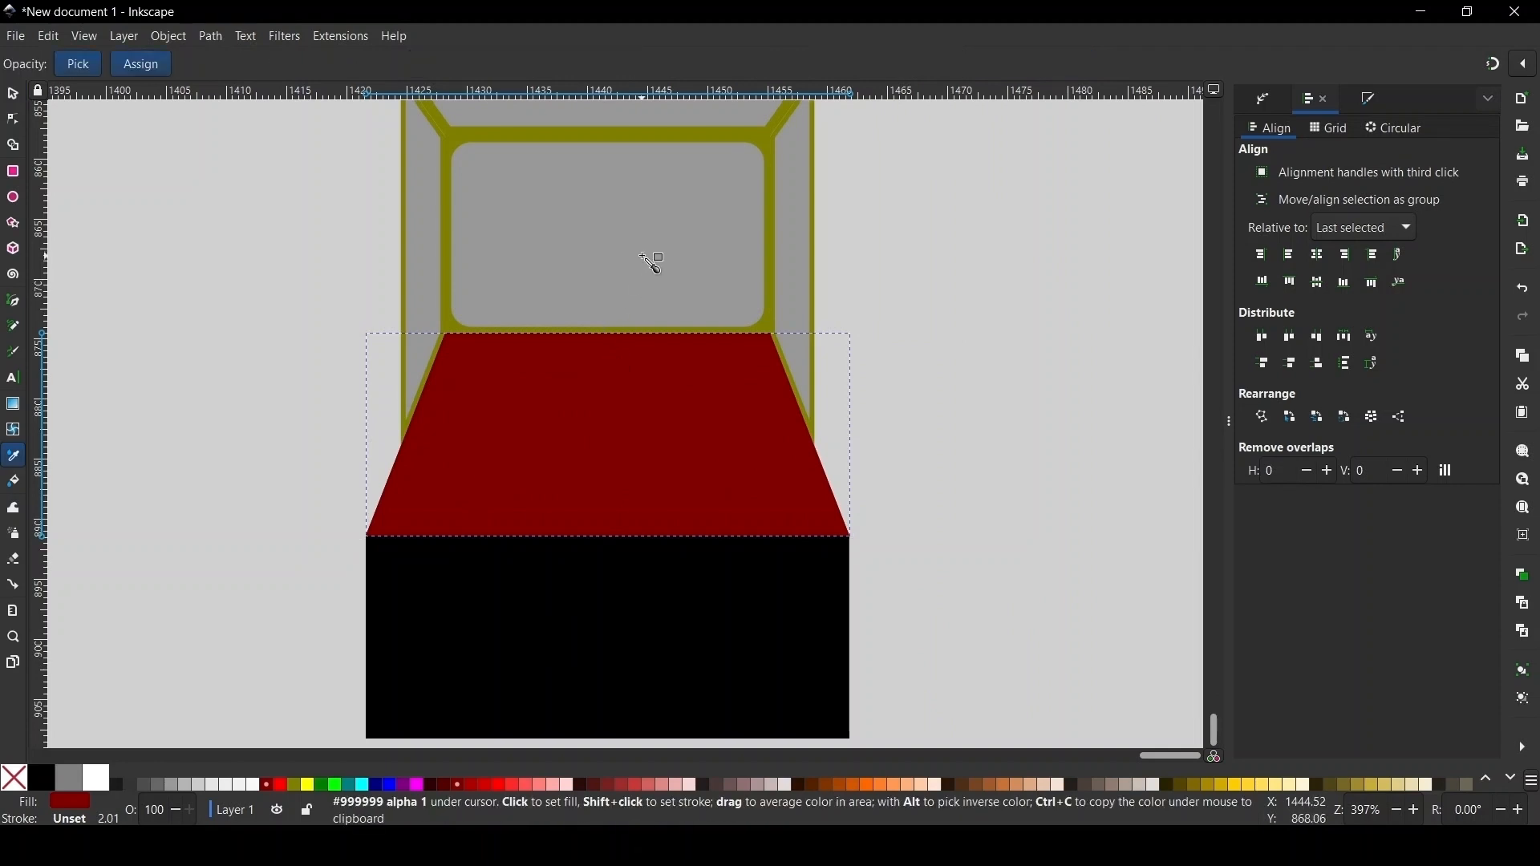
left_click(630, 246)
left_click(16, 103)
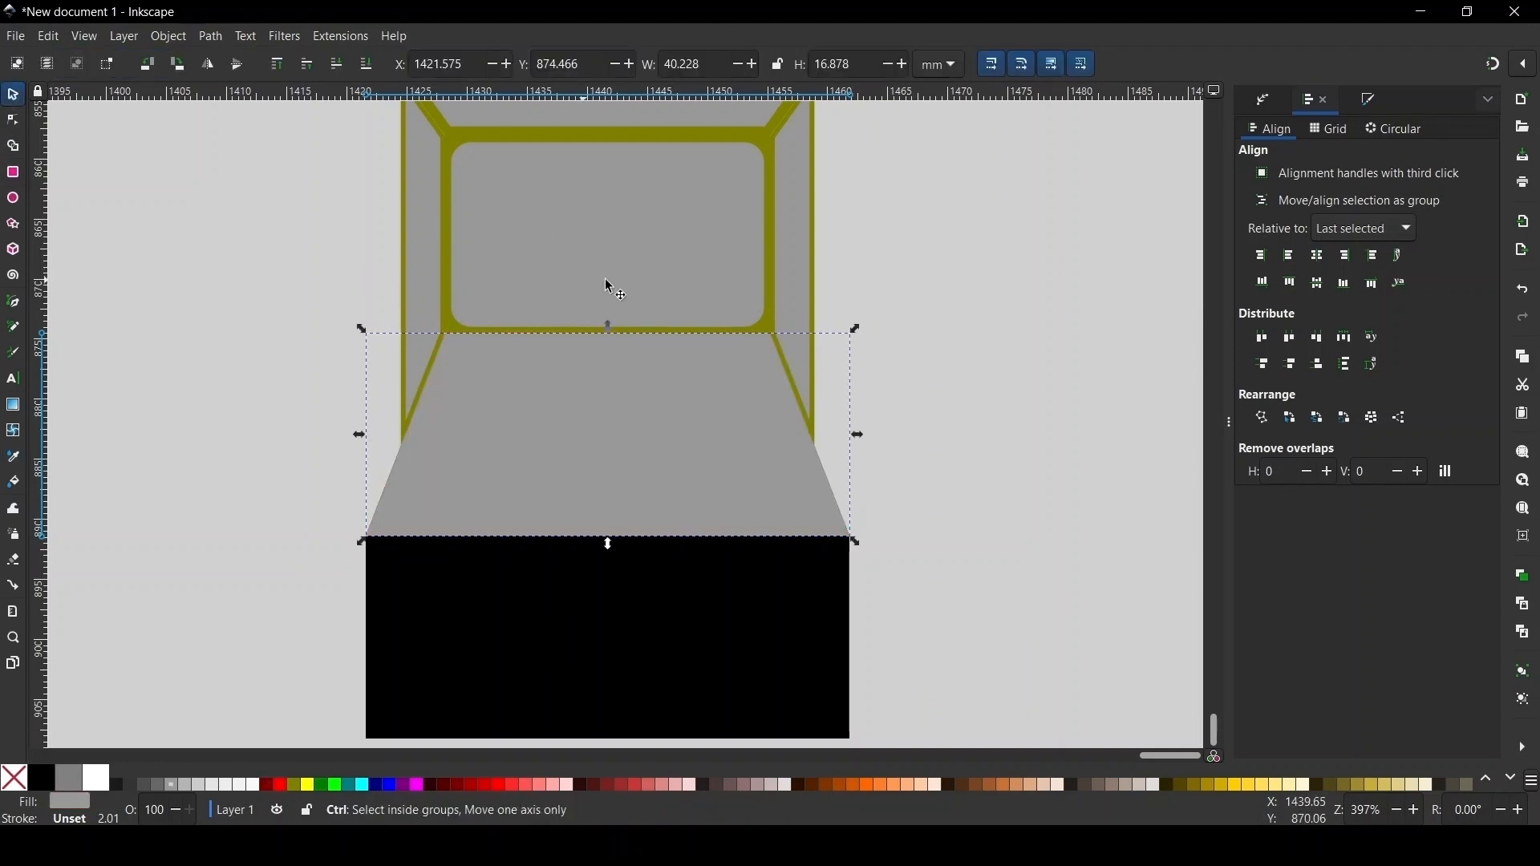
- Create a linked offset of the gray trapezoid below the screen and inset it to about 38.95 × 16.01 mm
scroll(614, 289, "up", 2)
scroll(644, 507, "down", 1)
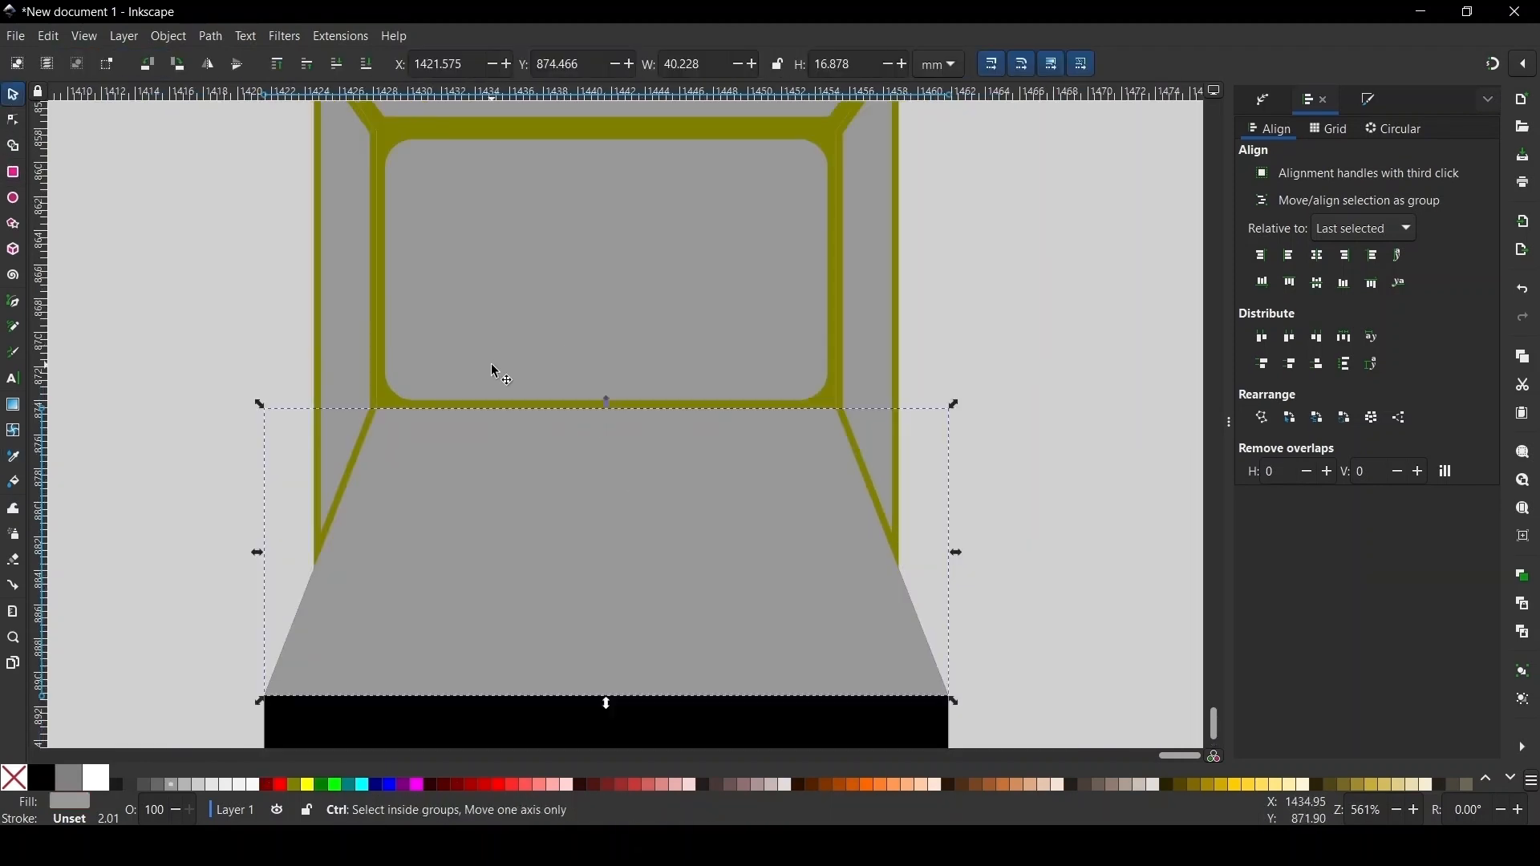
left_click(211, 36)
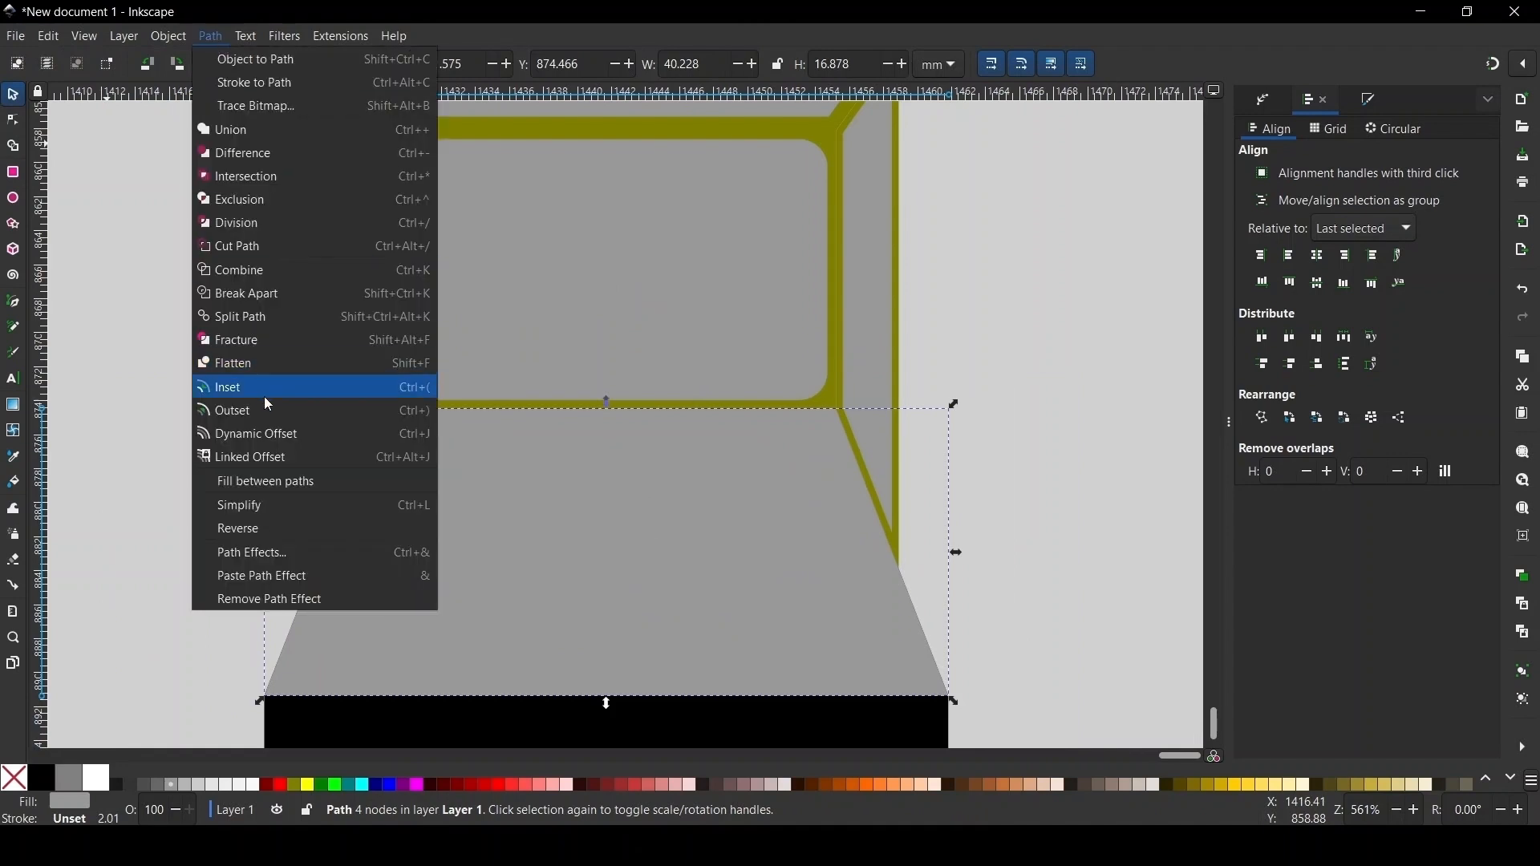
left_click(259, 457)
scroll(471, 407, "up", 3)
key("n")
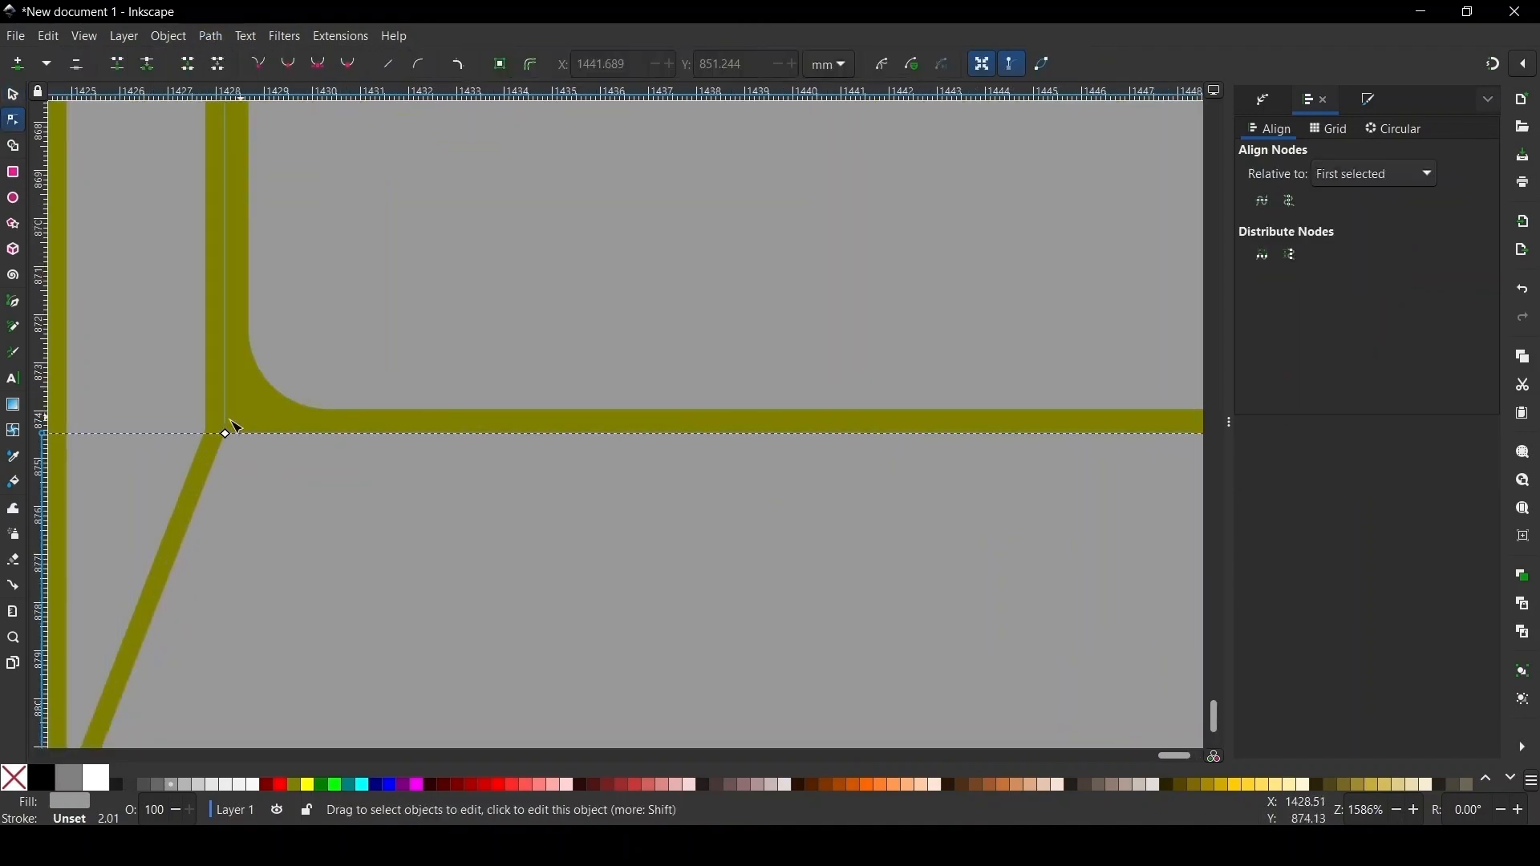
left_click_drag(228, 435, 244, 456)
left_click(16, 98)
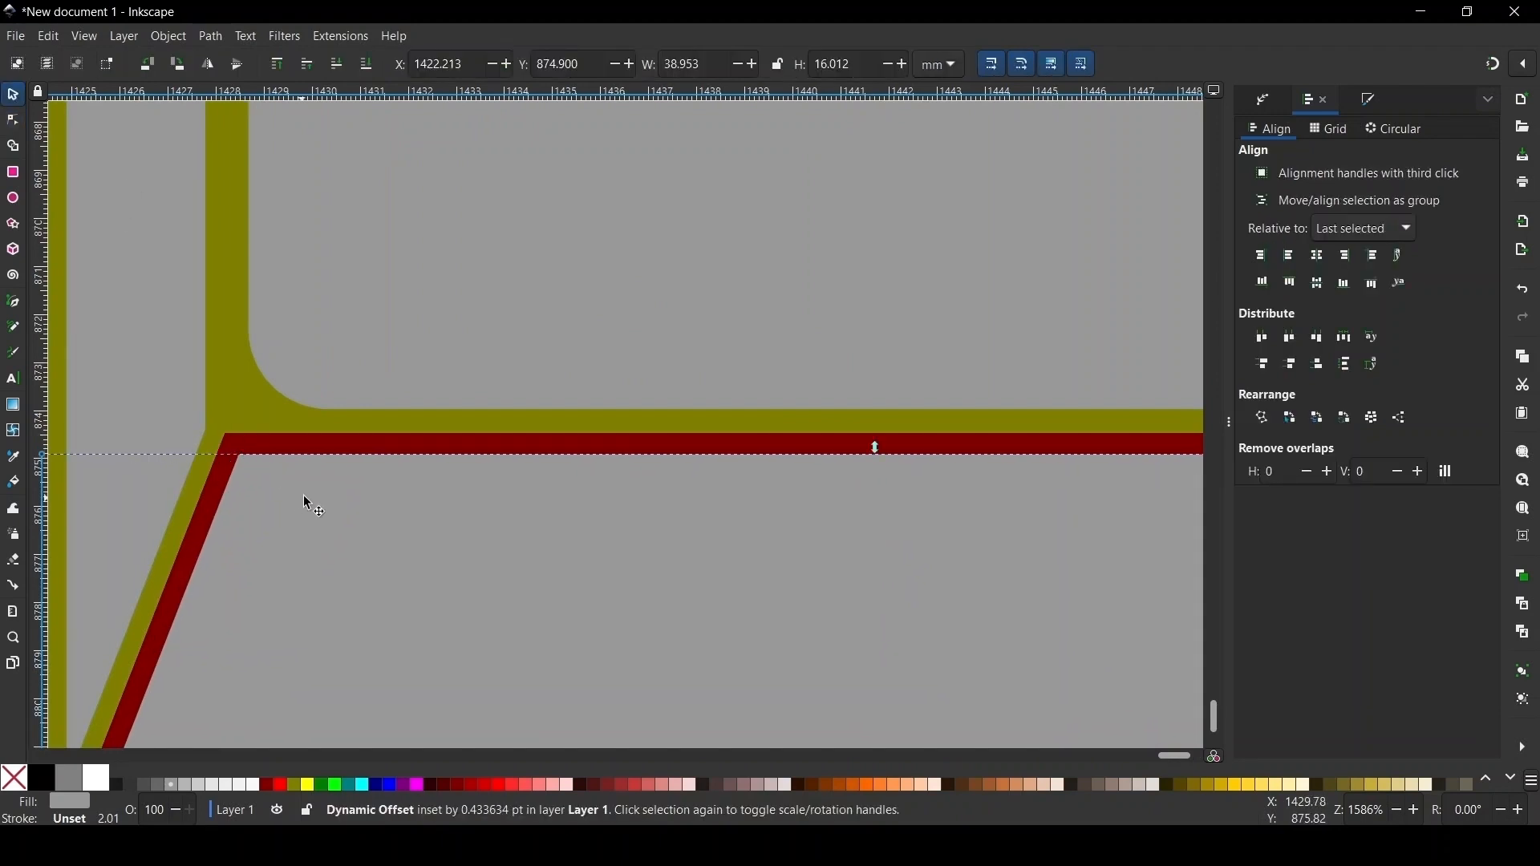
- Fill the maroon trapezoid behind the lower gray inset with the olive sampled from the screen frame
key("d")
left_click(371, 416)
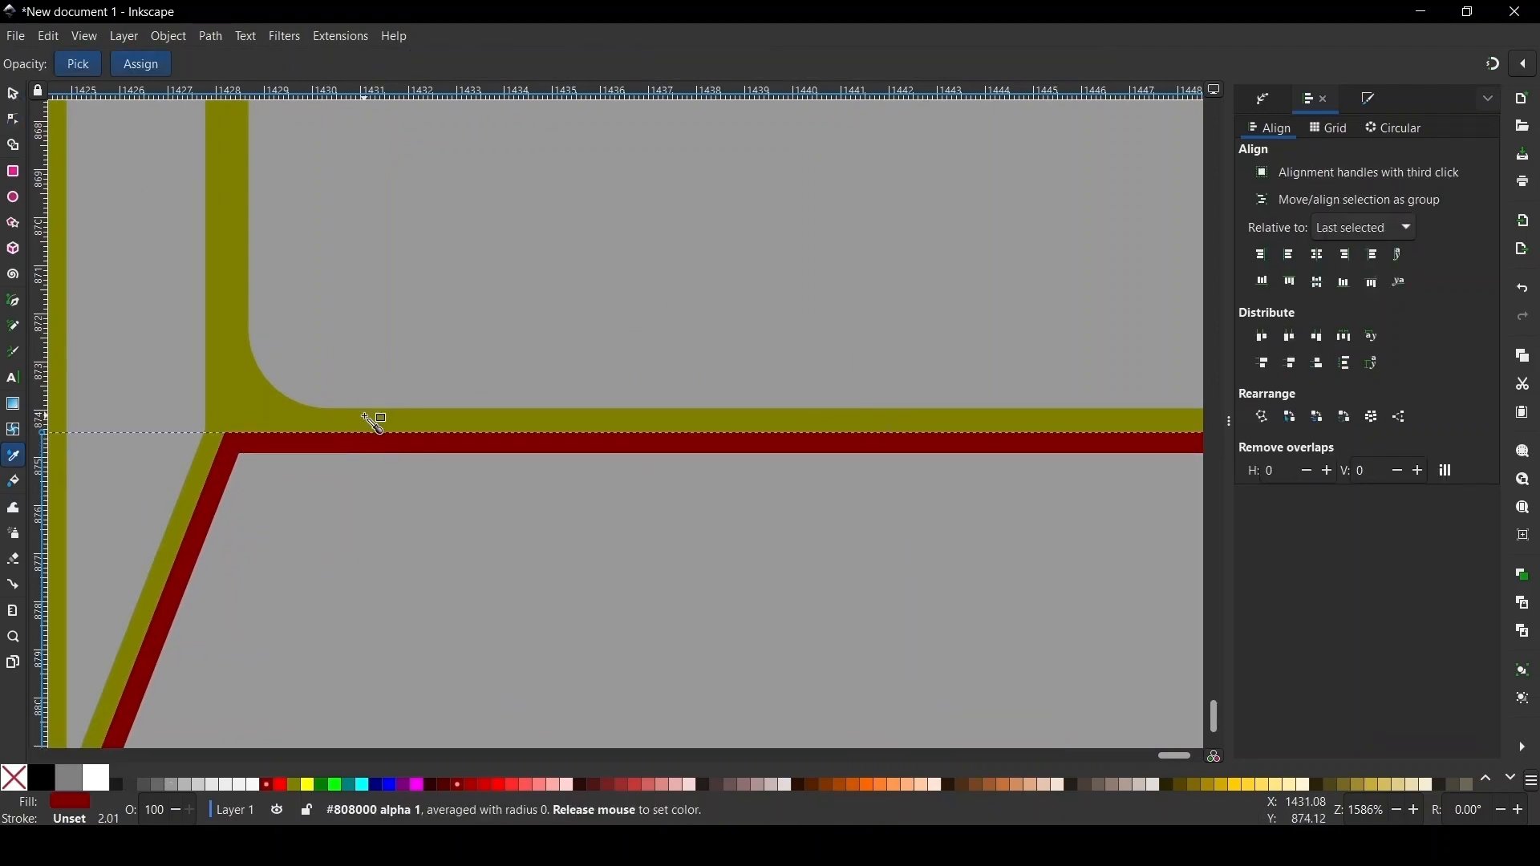
left_click(14, 96)
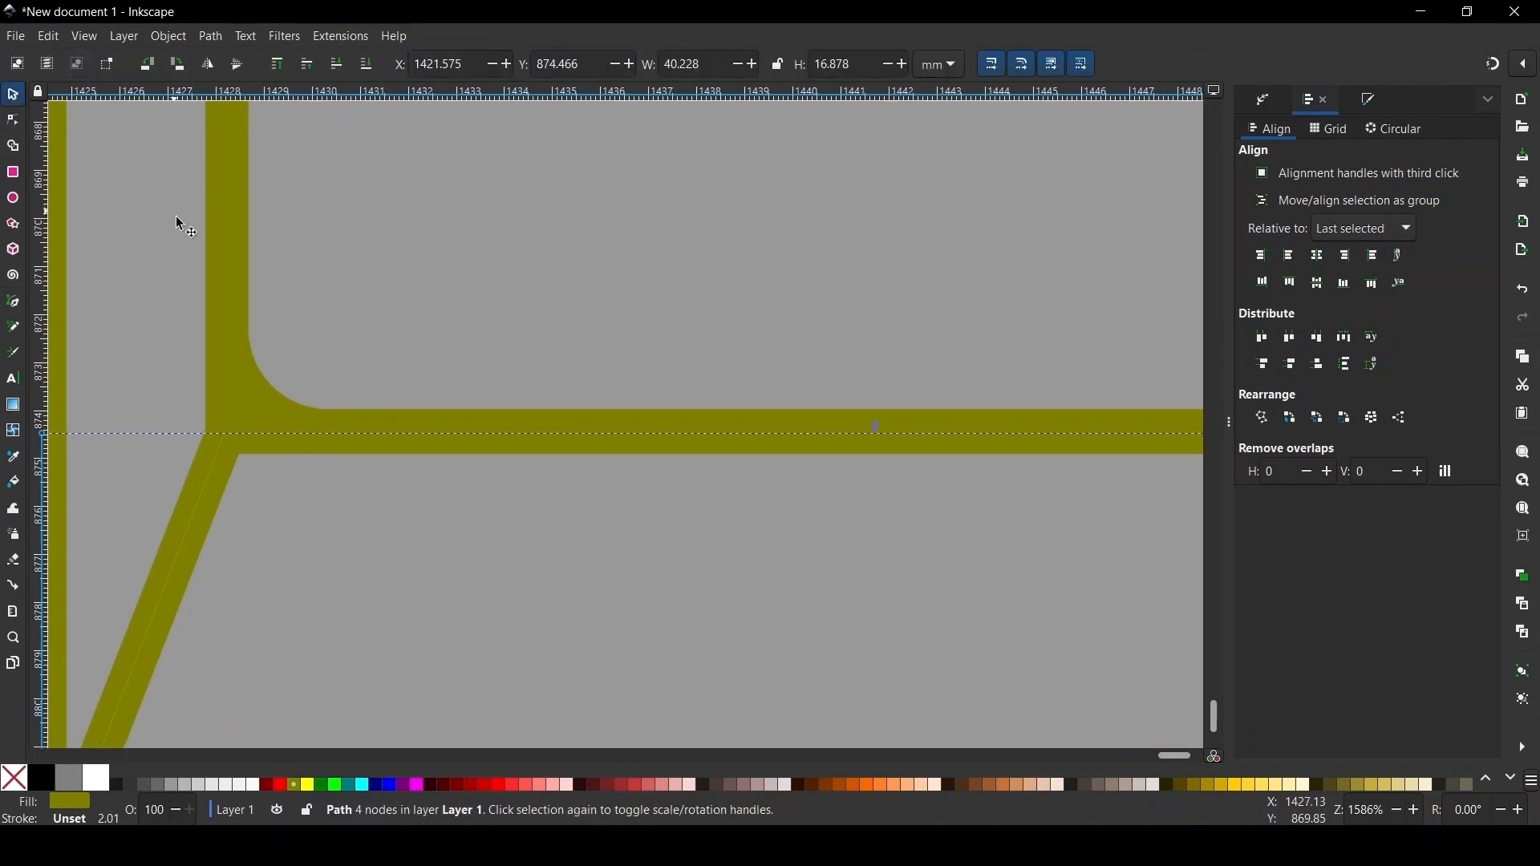
- Inset the gray trapezoid below the screen further with its offset handle, to about 38.22 × 15.51 mm
left_click(707, 732)
key("n")
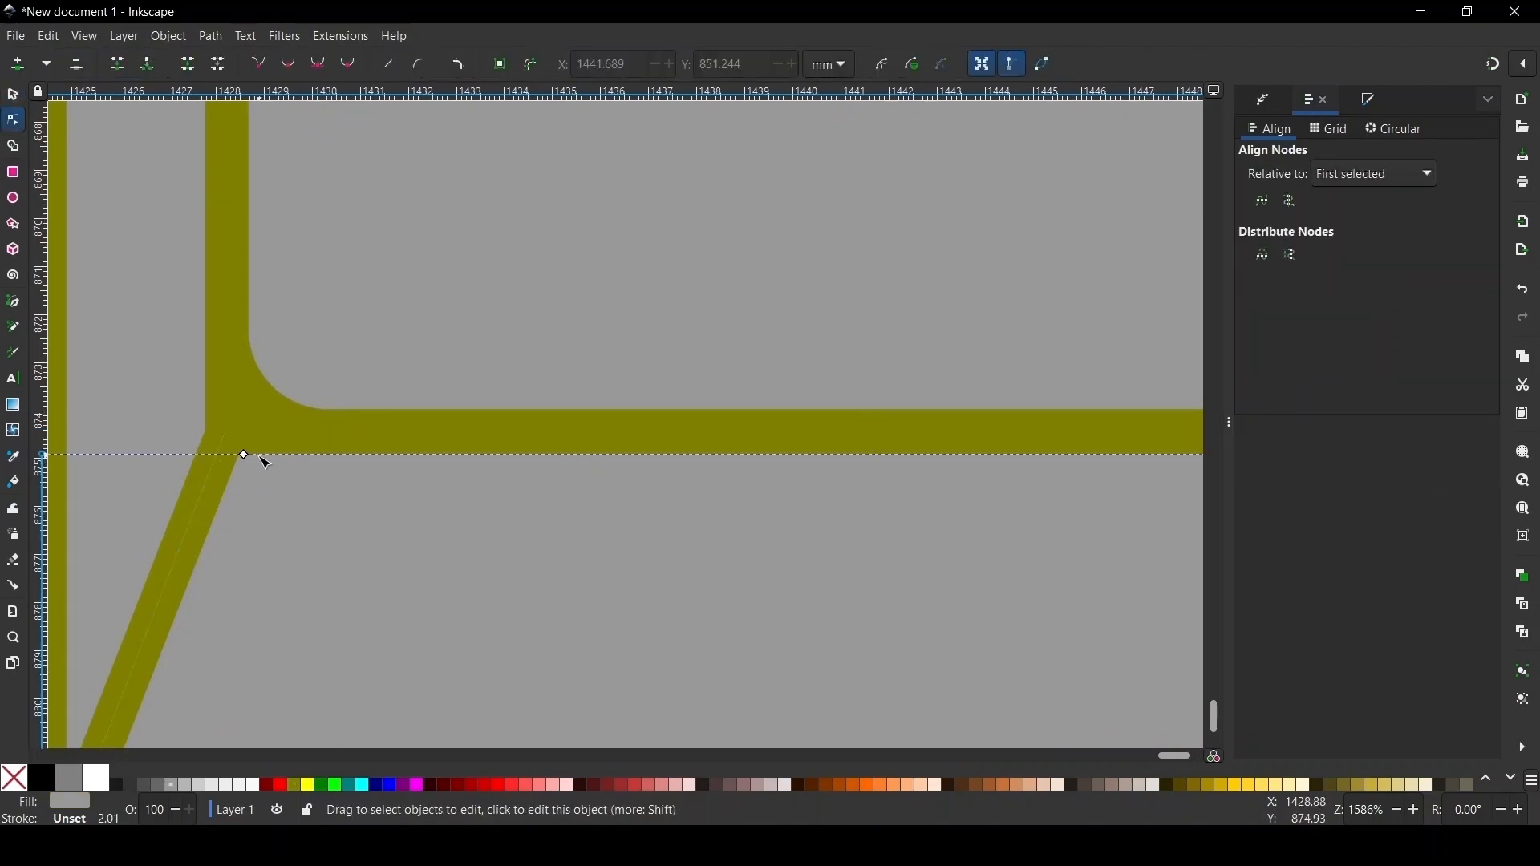
left_click_drag(244, 455, 275, 464)
scroll(458, 401, "down", 4, "ctrl")
left_click(15, 101)
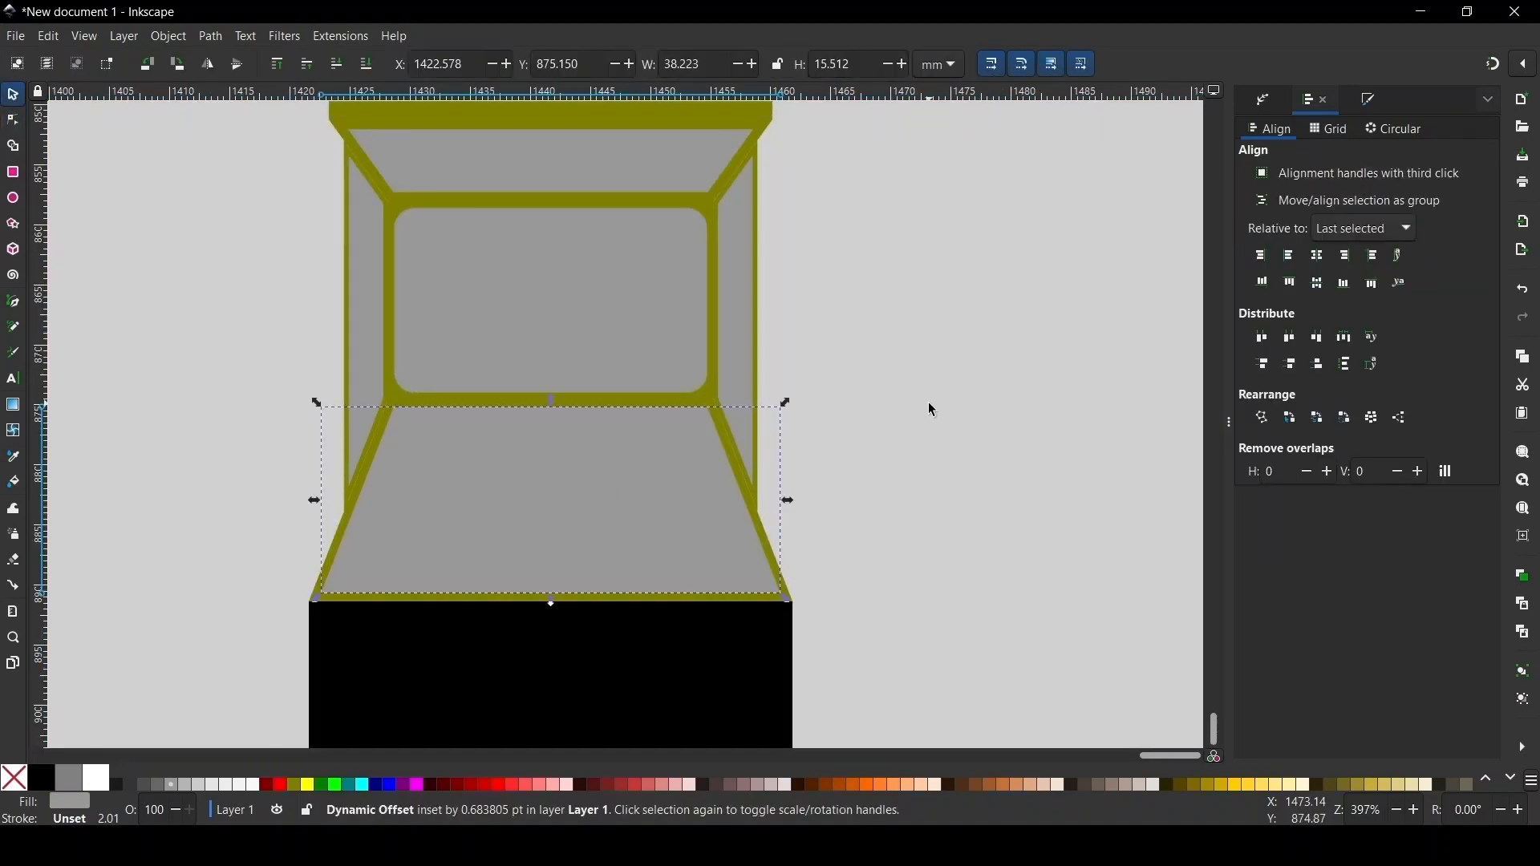
- Unite the gray screen, side panels and both trapezoid insets into one path, then test-move it aside and undo the move
scroll(568, 536, "down", 3)
scroll(568, 511, "up", 2, "ctrl")
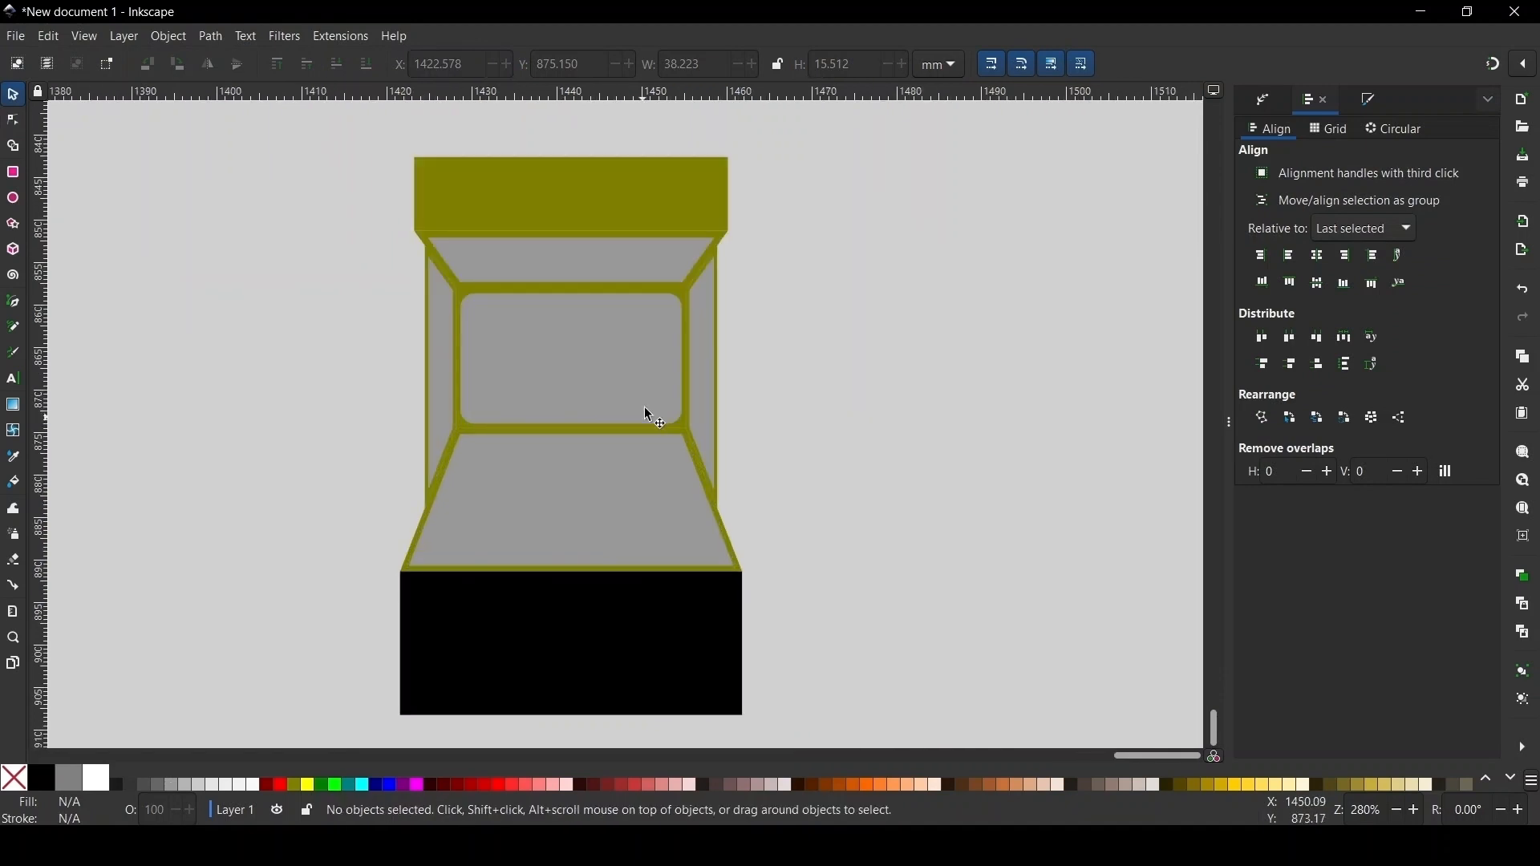
scroll(614, 474, "up", 1)
scroll(713, 275, "down", 3, "ctrl")
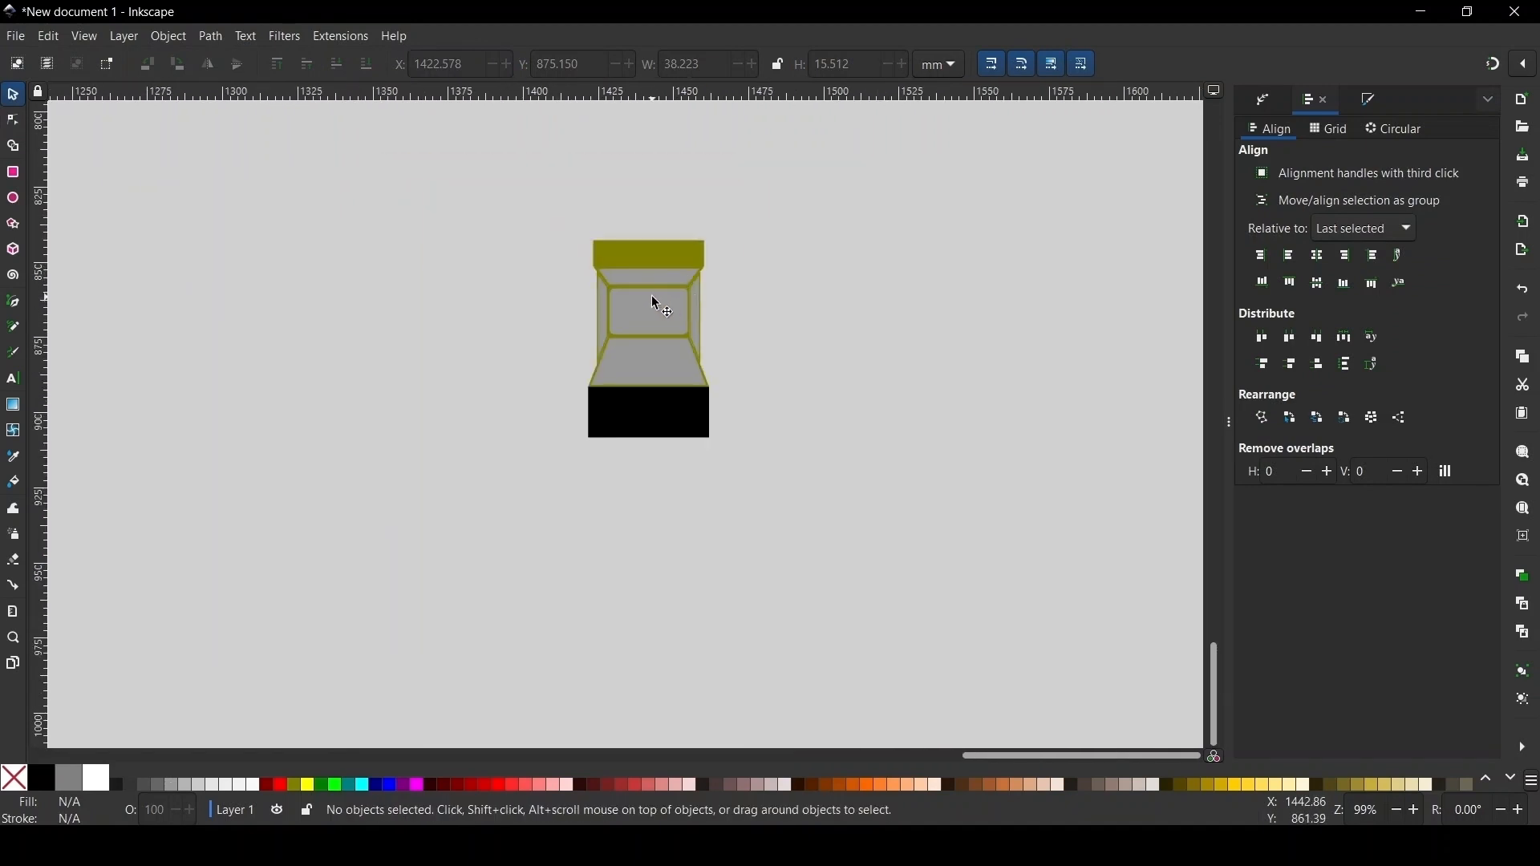
scroll(653, 302, "up", 5, "ctrl")
left_click(624, 440, "shift")
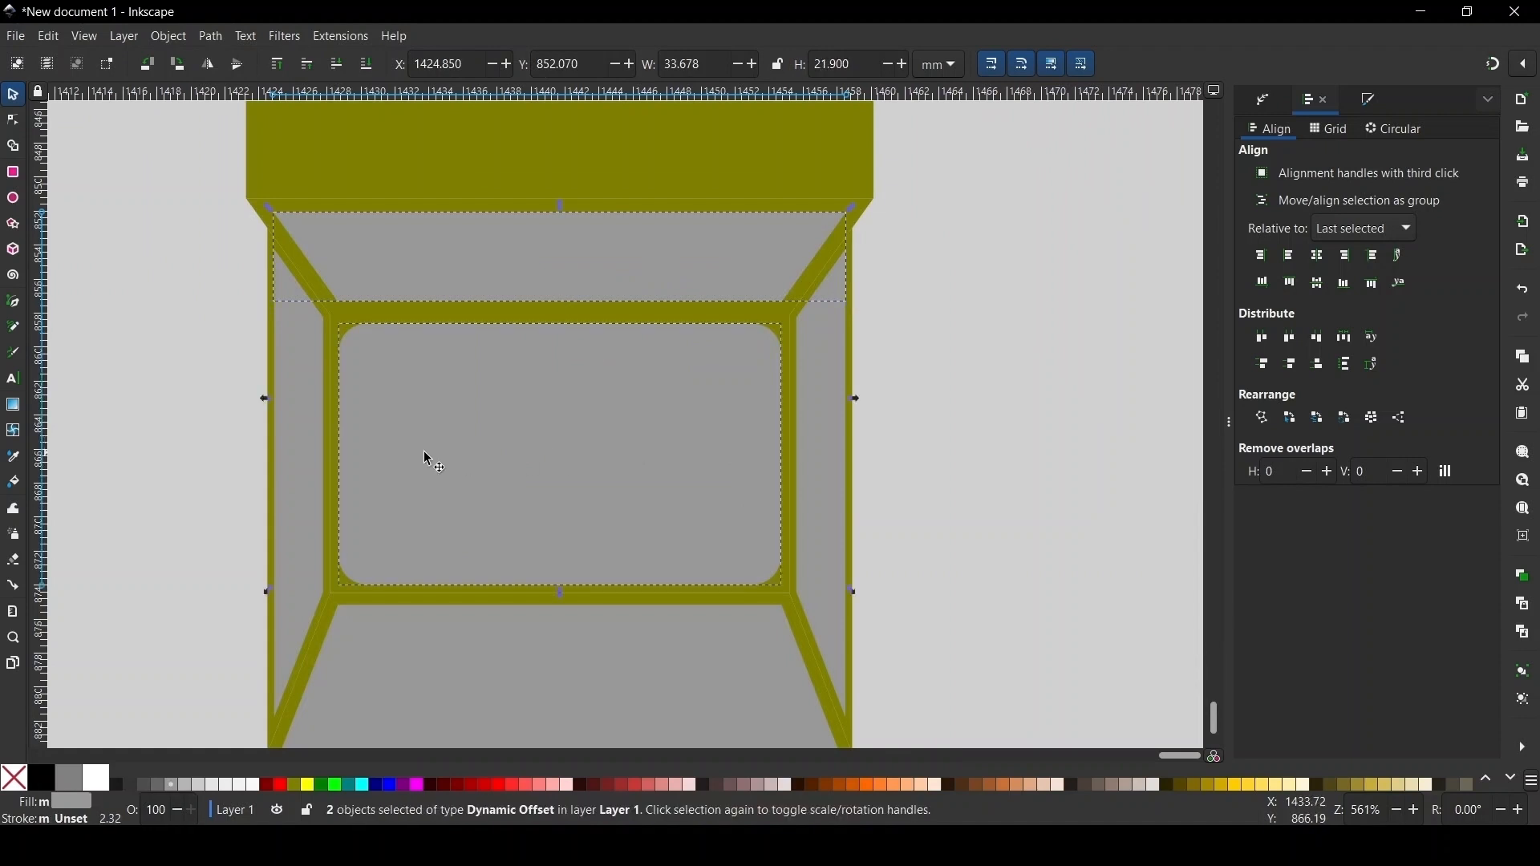
left_click(289, 433, "shift")
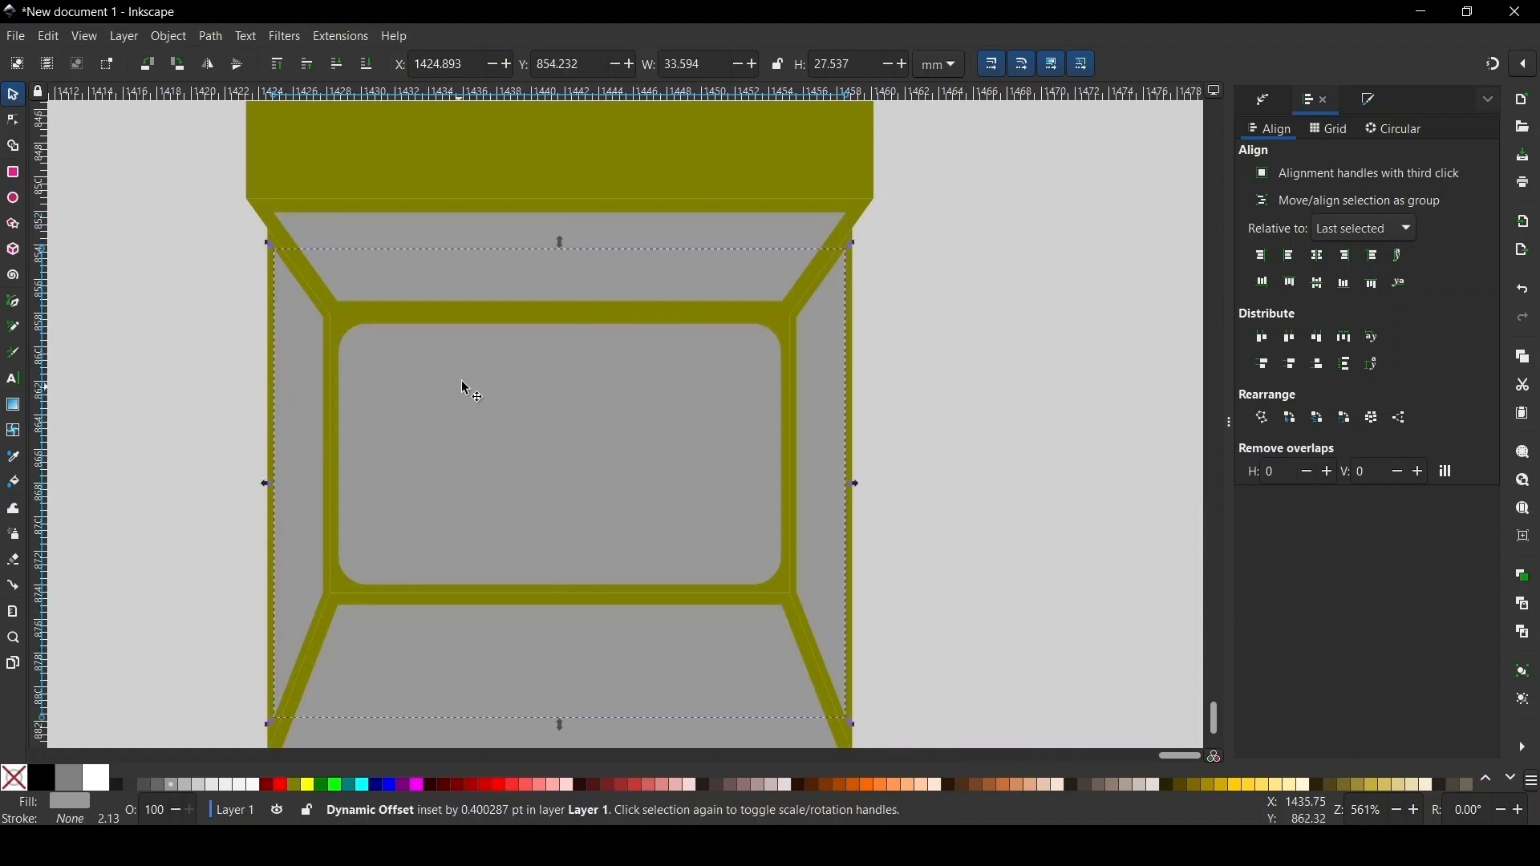
scroll(614, 325, "down", 8)
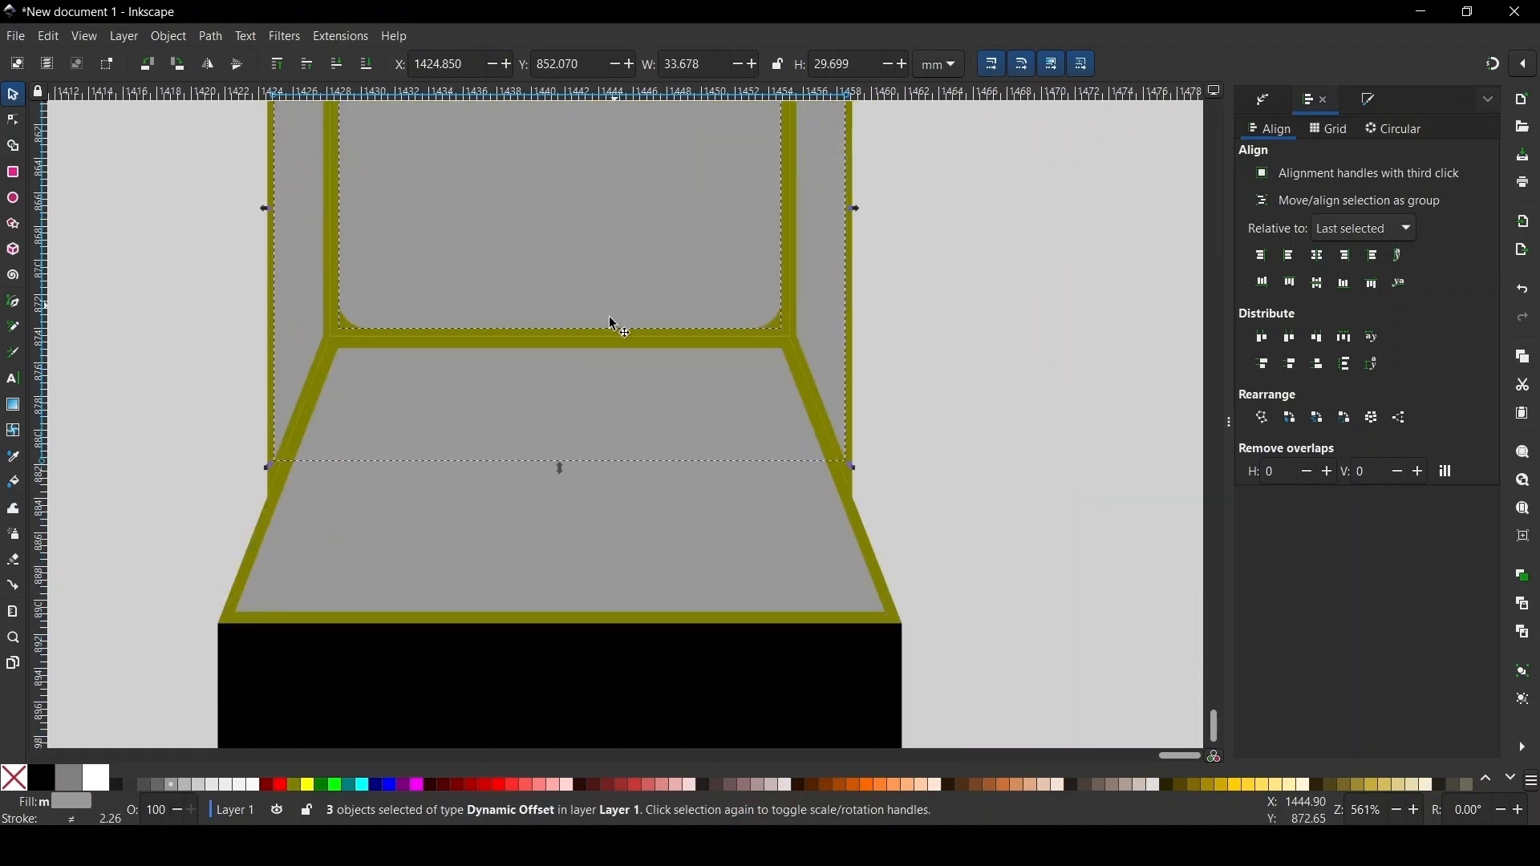
left_click(637, 501, "shift")
scroll(630, 457, "down", 3)
scroll(674, 391, "up", 1)
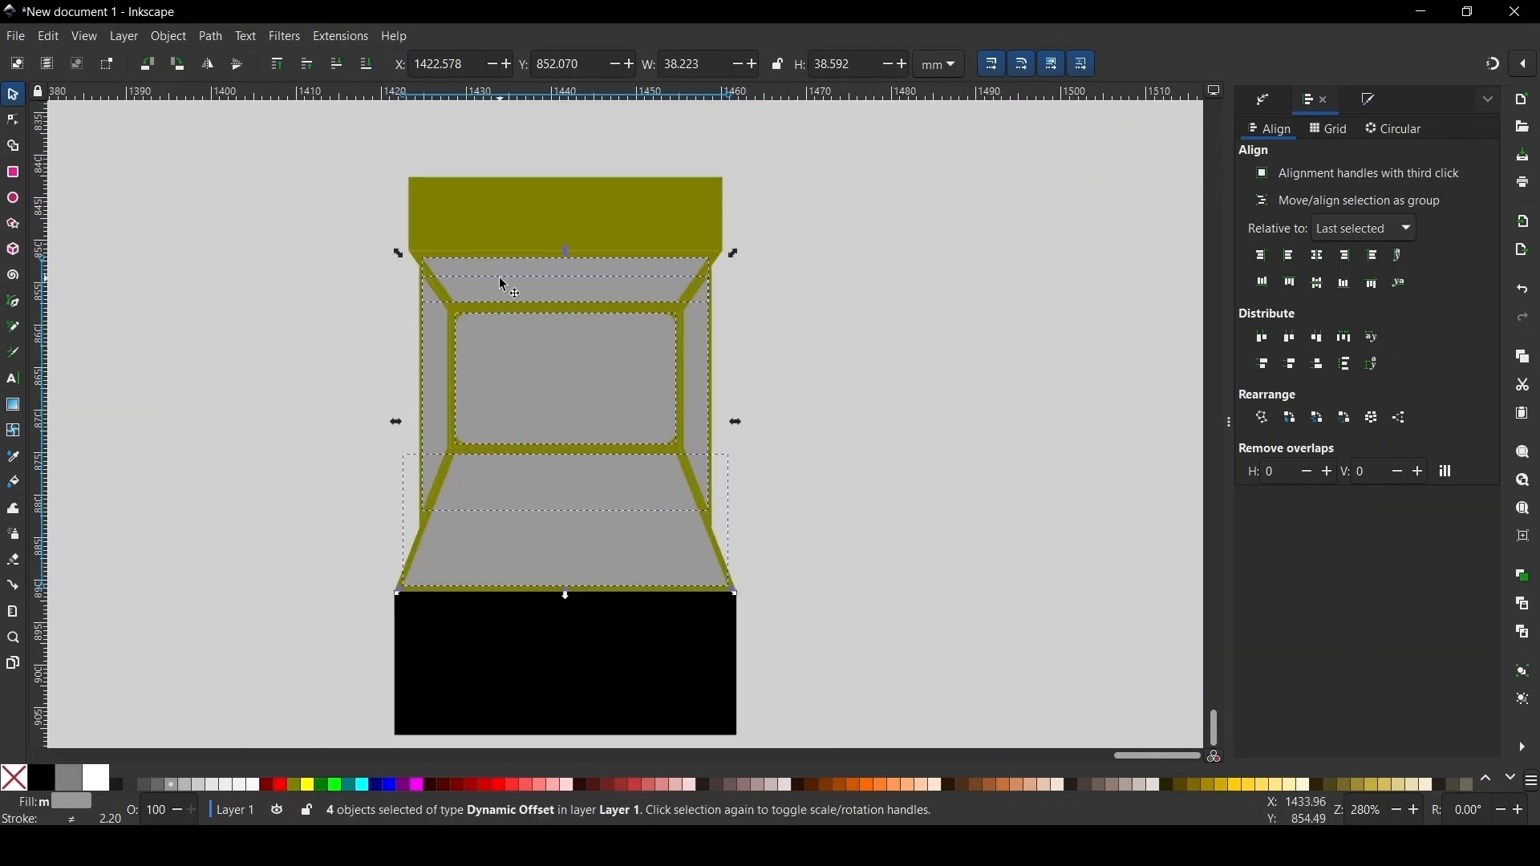
left_click(209, 36)
left_click(231, 132)
left_click_drag(673, 297, 979, 540)
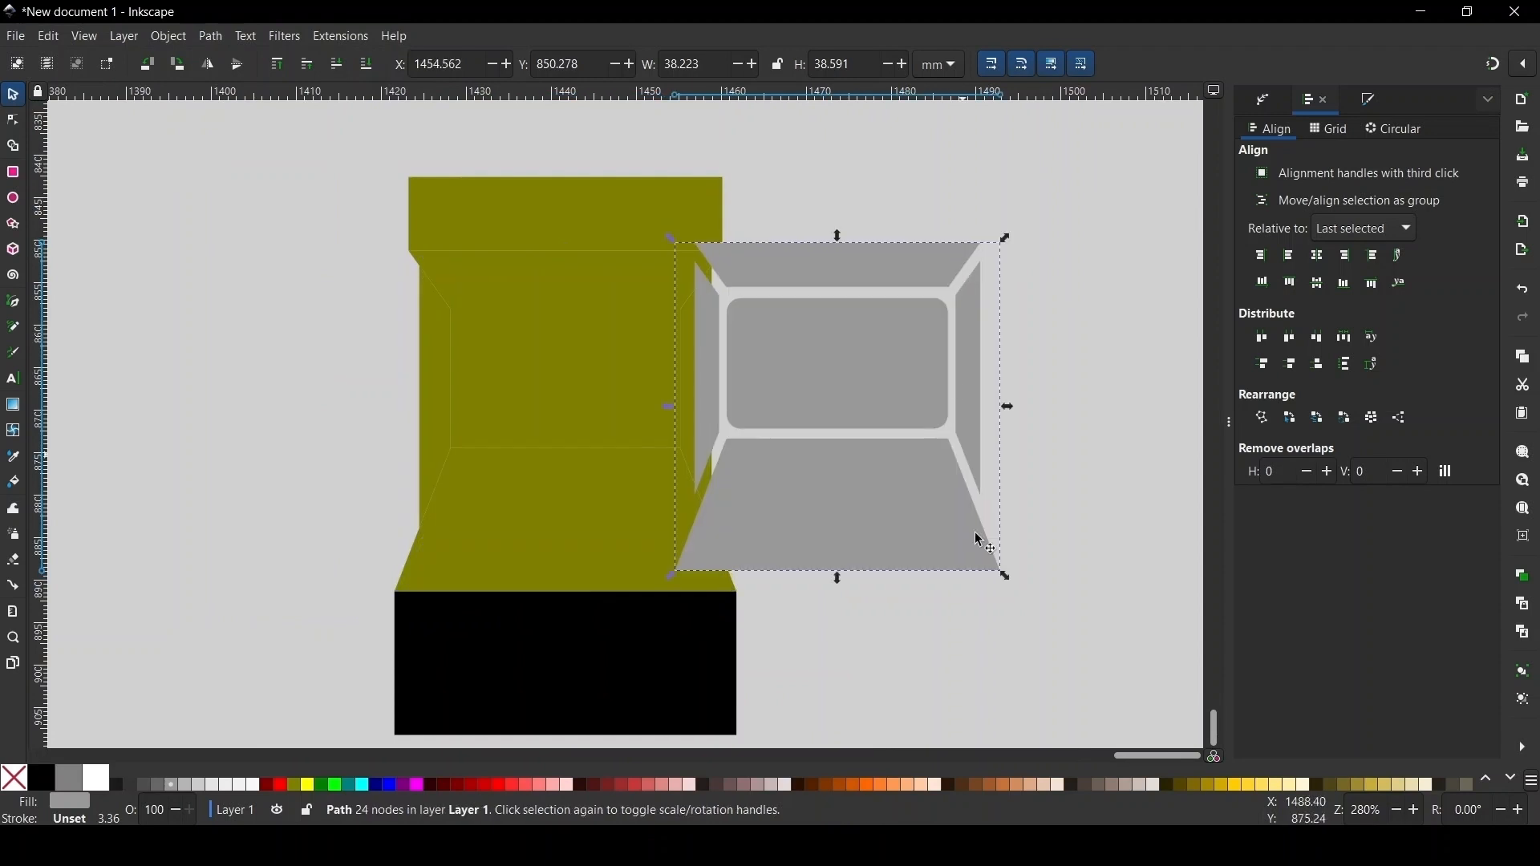
key("ctrl+z")
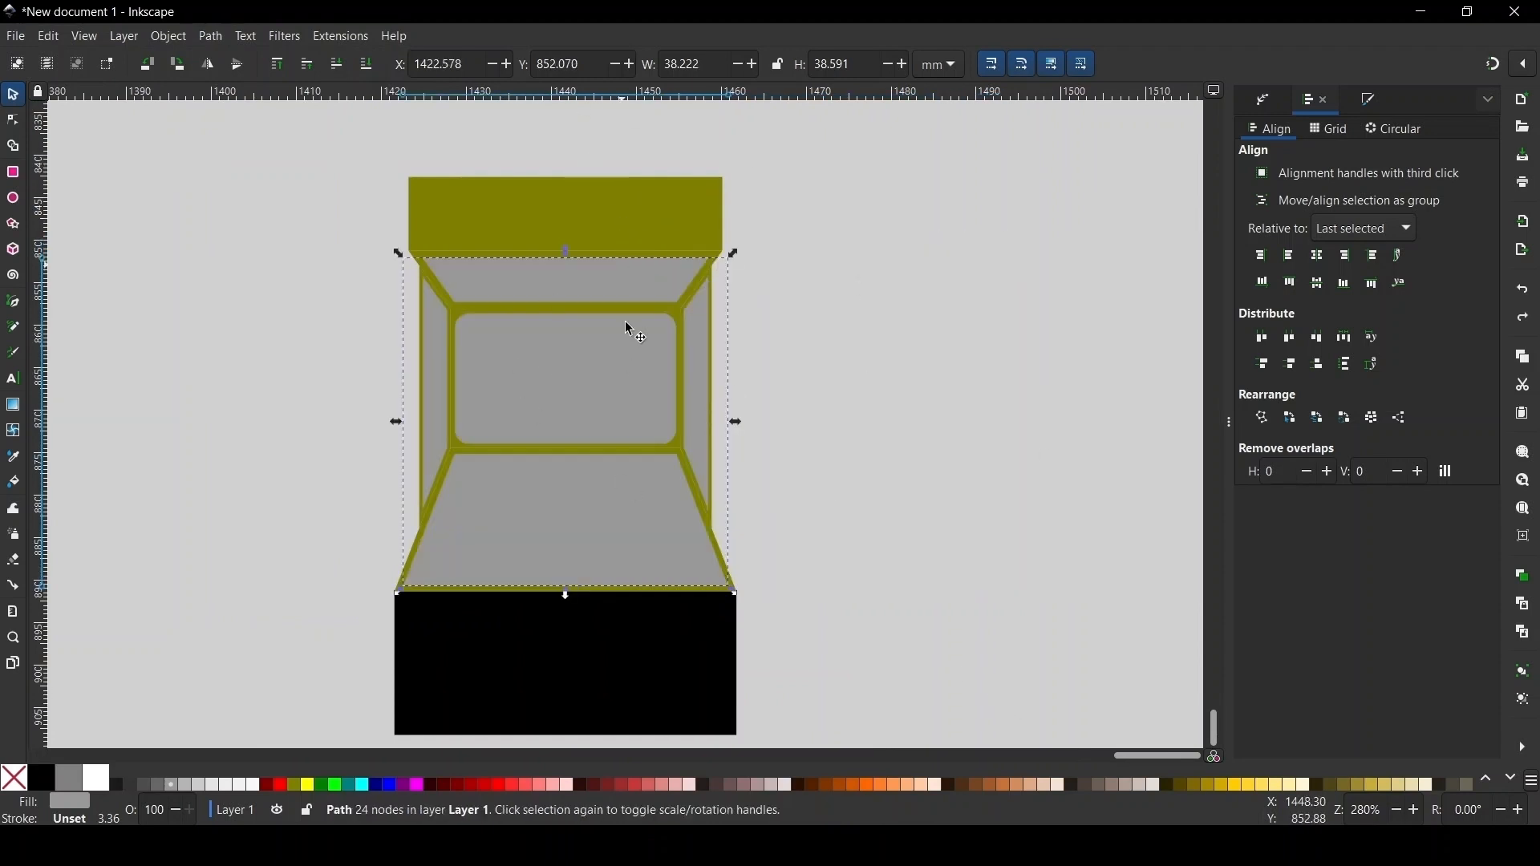
- Unite the olive frame pieces, top rectangle and black base into one path and fill it with black
scroll(624, 321, "down", 1)
mouse_move(368, 183)
left_mouse_down()
mouse_move(849, 560)
mouse_move(905, 729)
left_mouse_up()
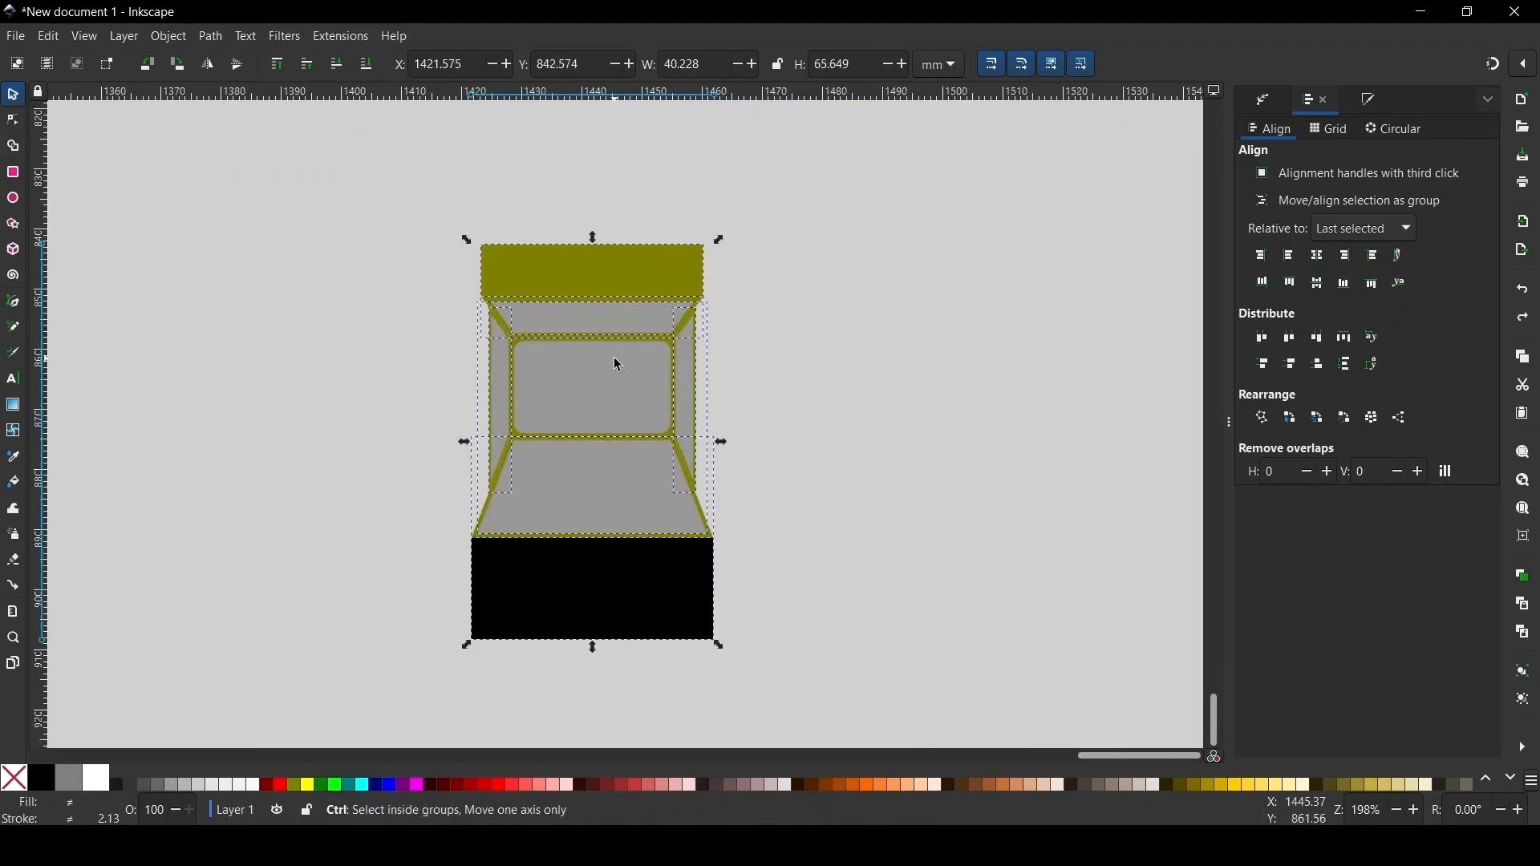
scroll(687, 409, "up", 1)
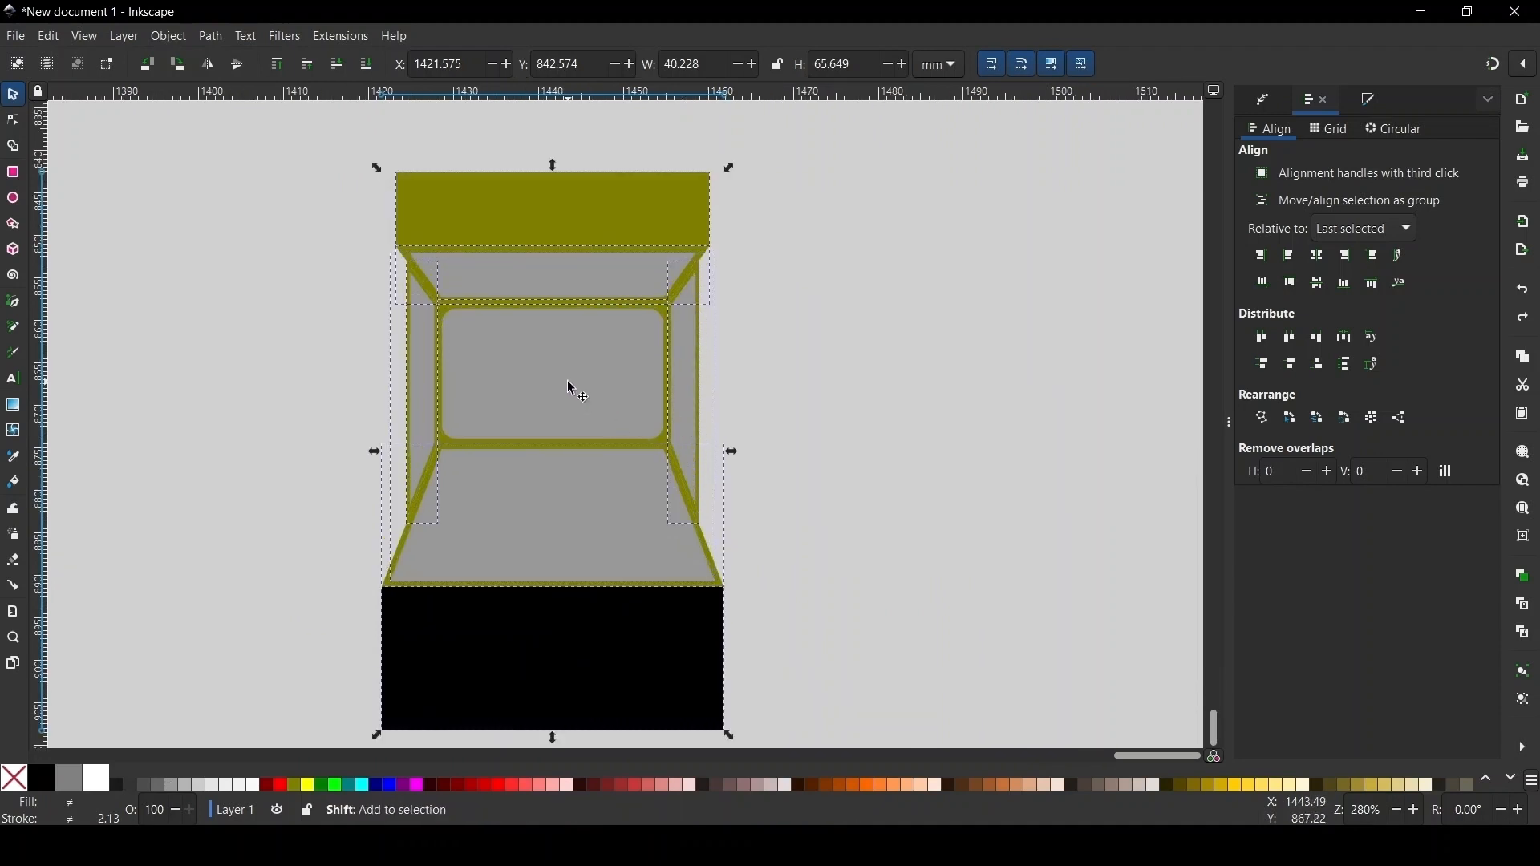
left_click(211, 36)
left_click(233, 128)
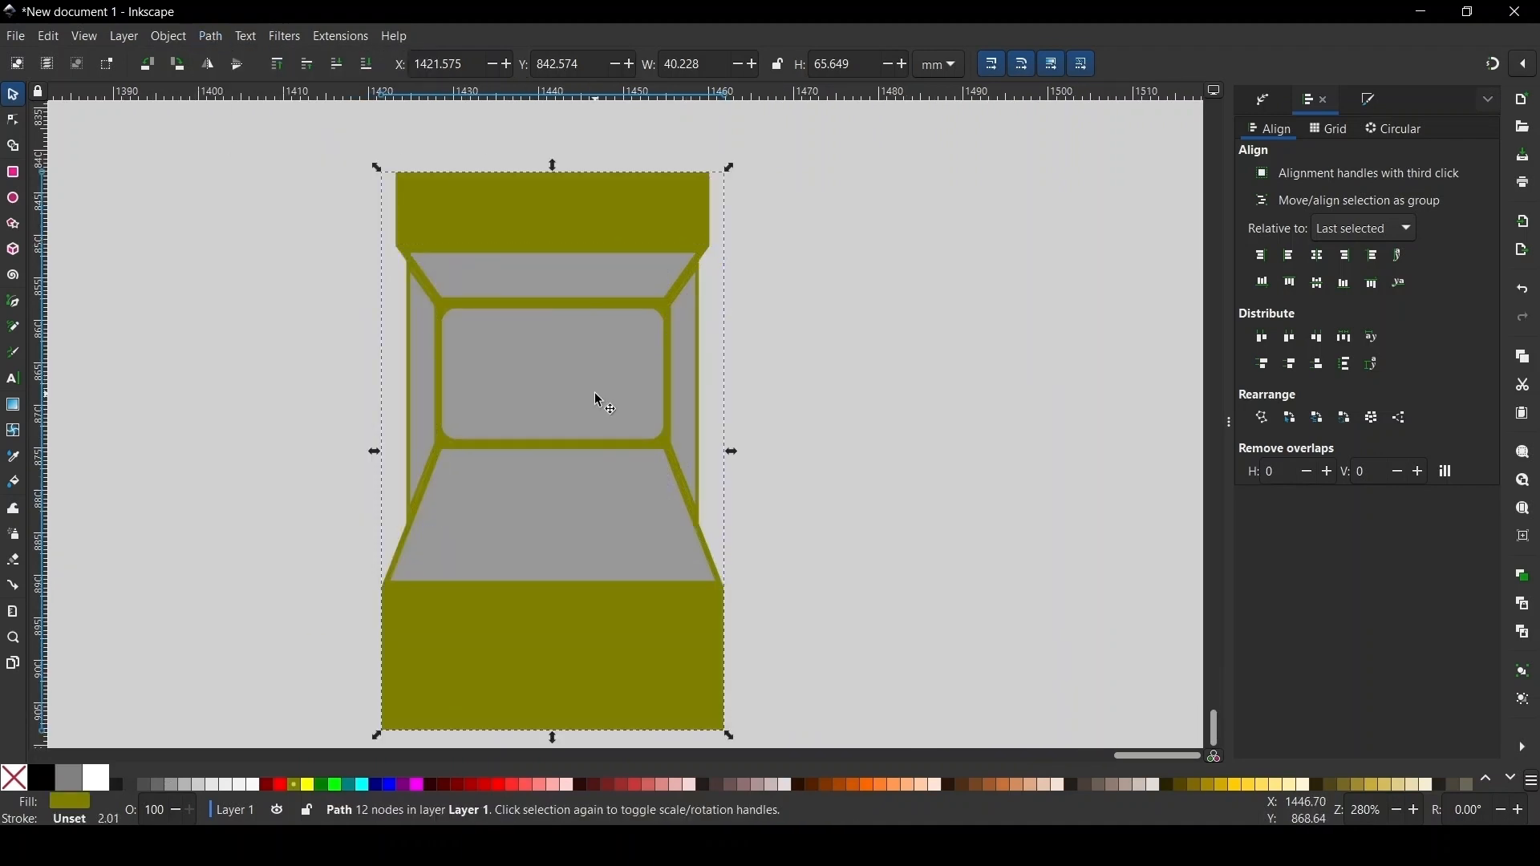
left_click(48, 774)
- Examine the black cabinet's outline and its border thickness around the gray panels
scroll(610, 409, "down", 1, "ctrl")
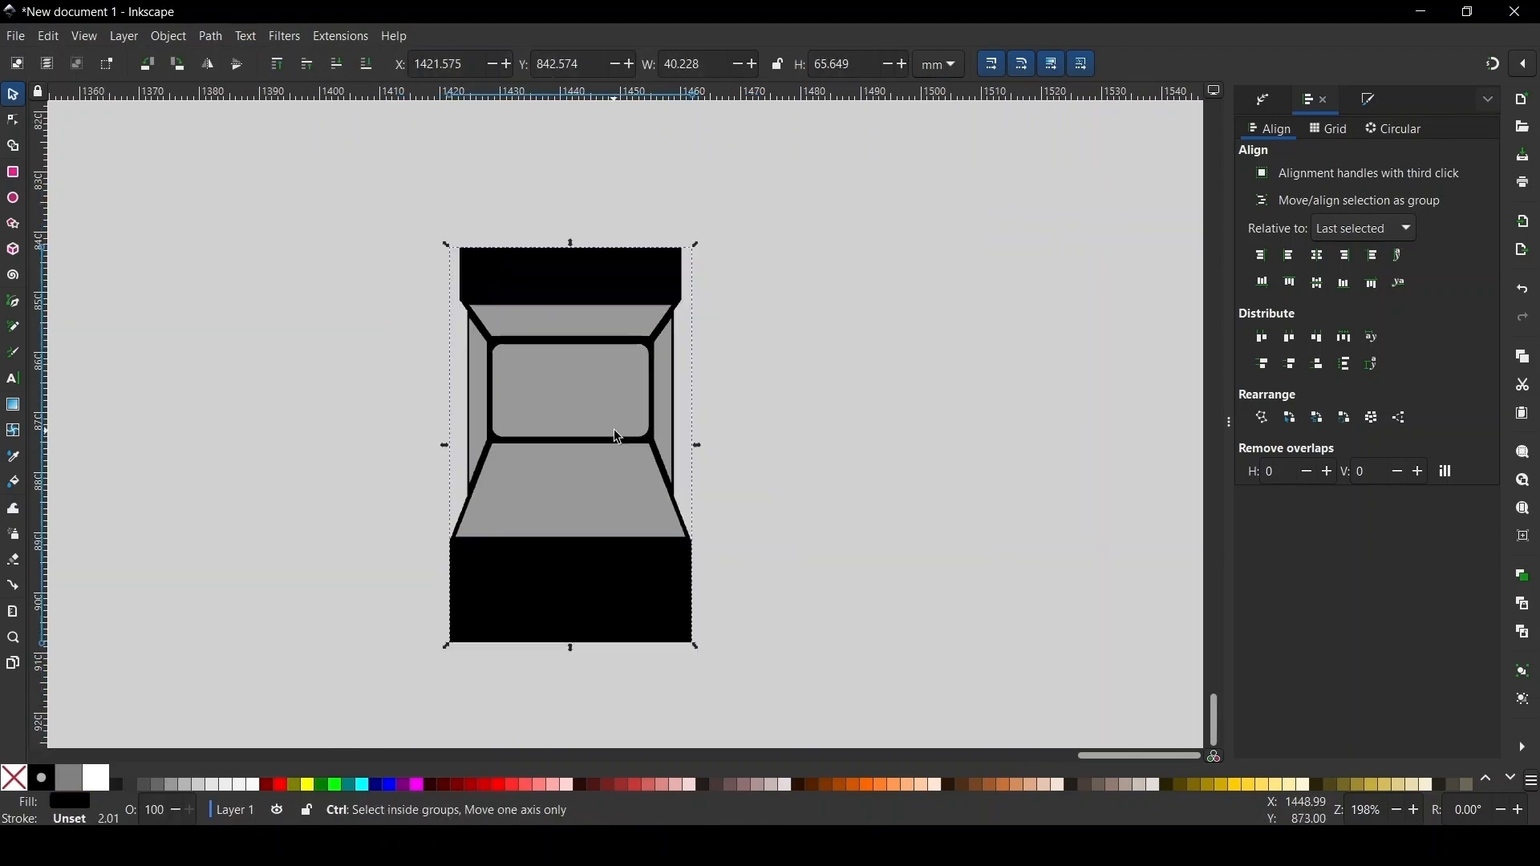
scroll(545, 405, "up", 1, "ctrl")
scroll(639, 377, "down", 2, "ctrl")
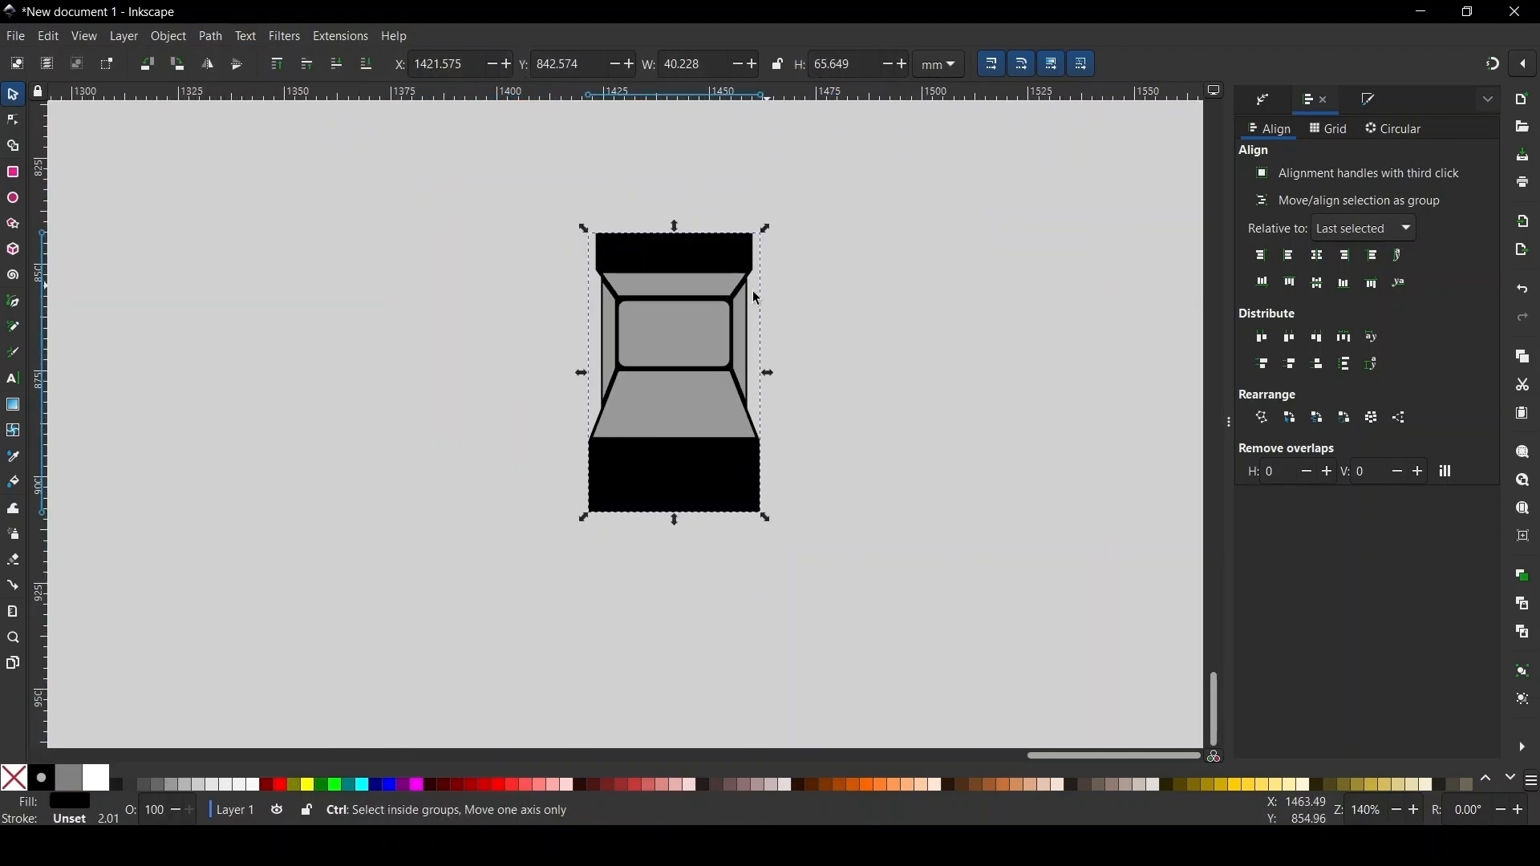
scroll(774, 316, "up", 2, "ctrl")
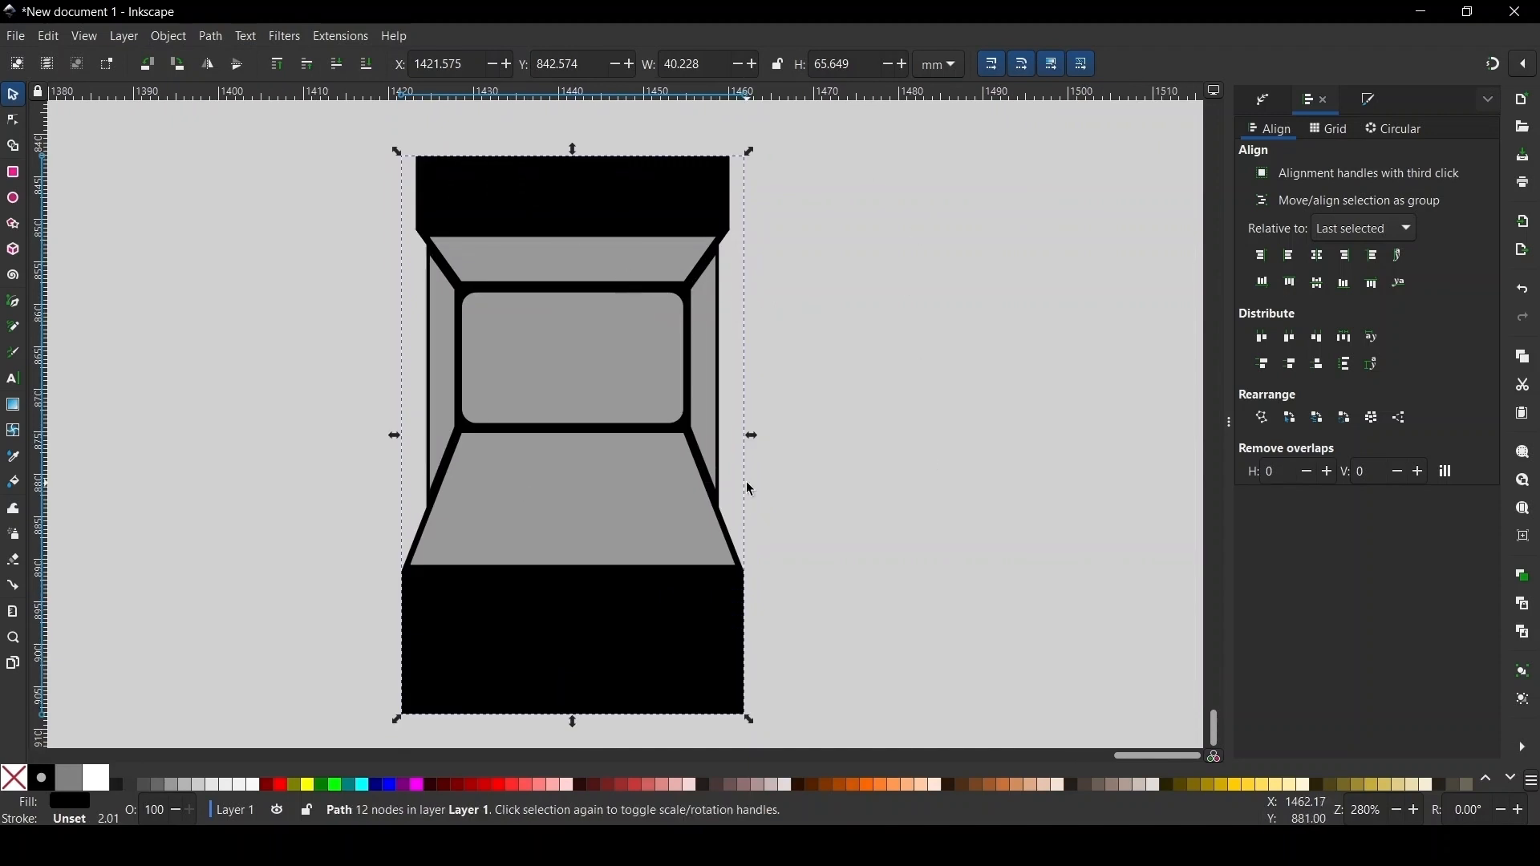
scroll(691, 215, "up", 2, "ctrl")
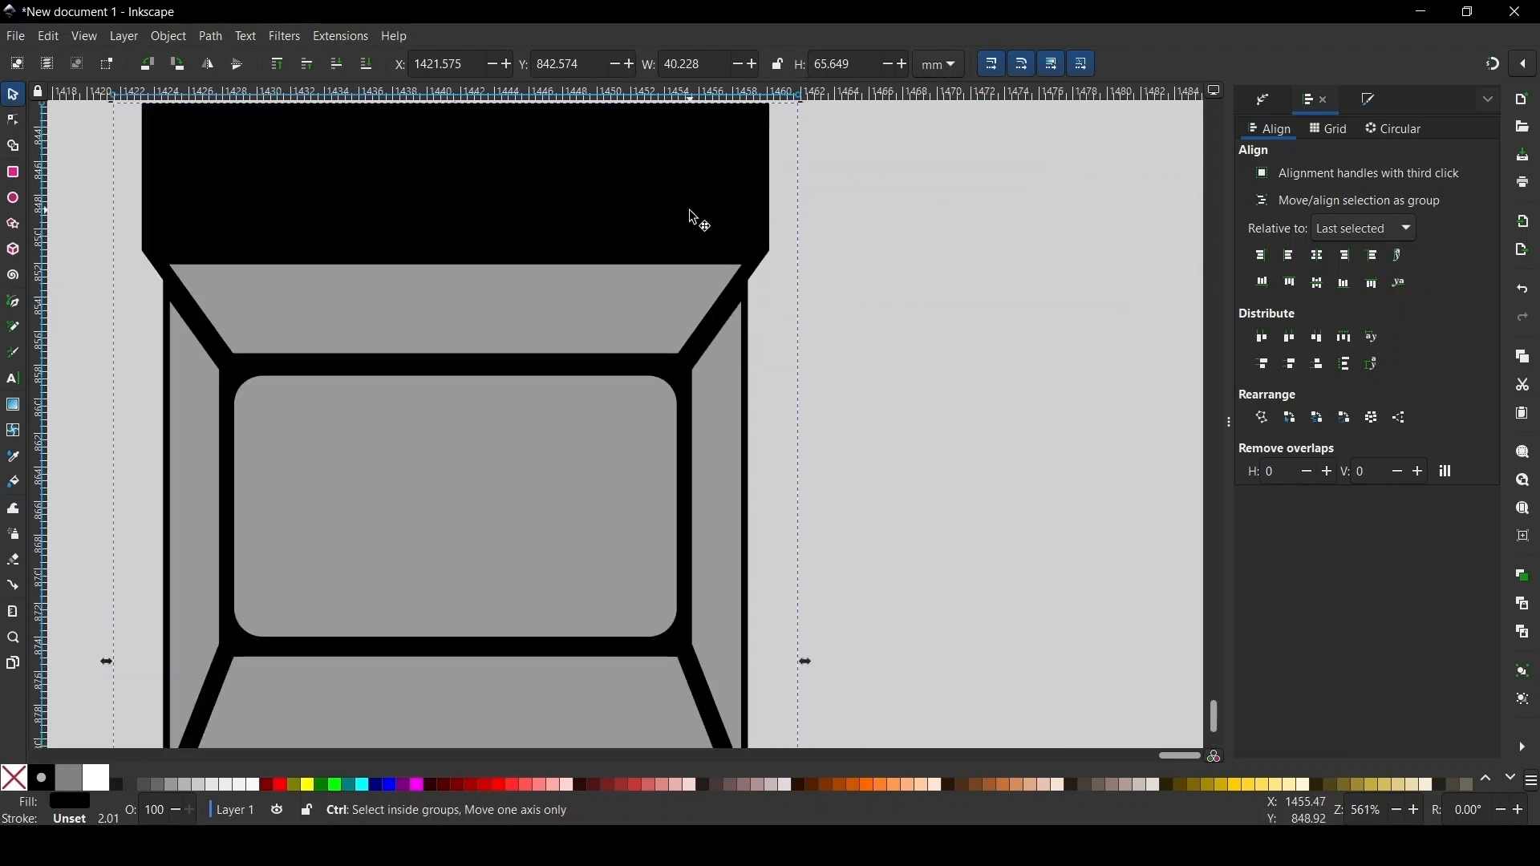
scroll(656, 242, "down", 2, "ctrl")
scroll(643, 260, "down", 1, "ctrl")
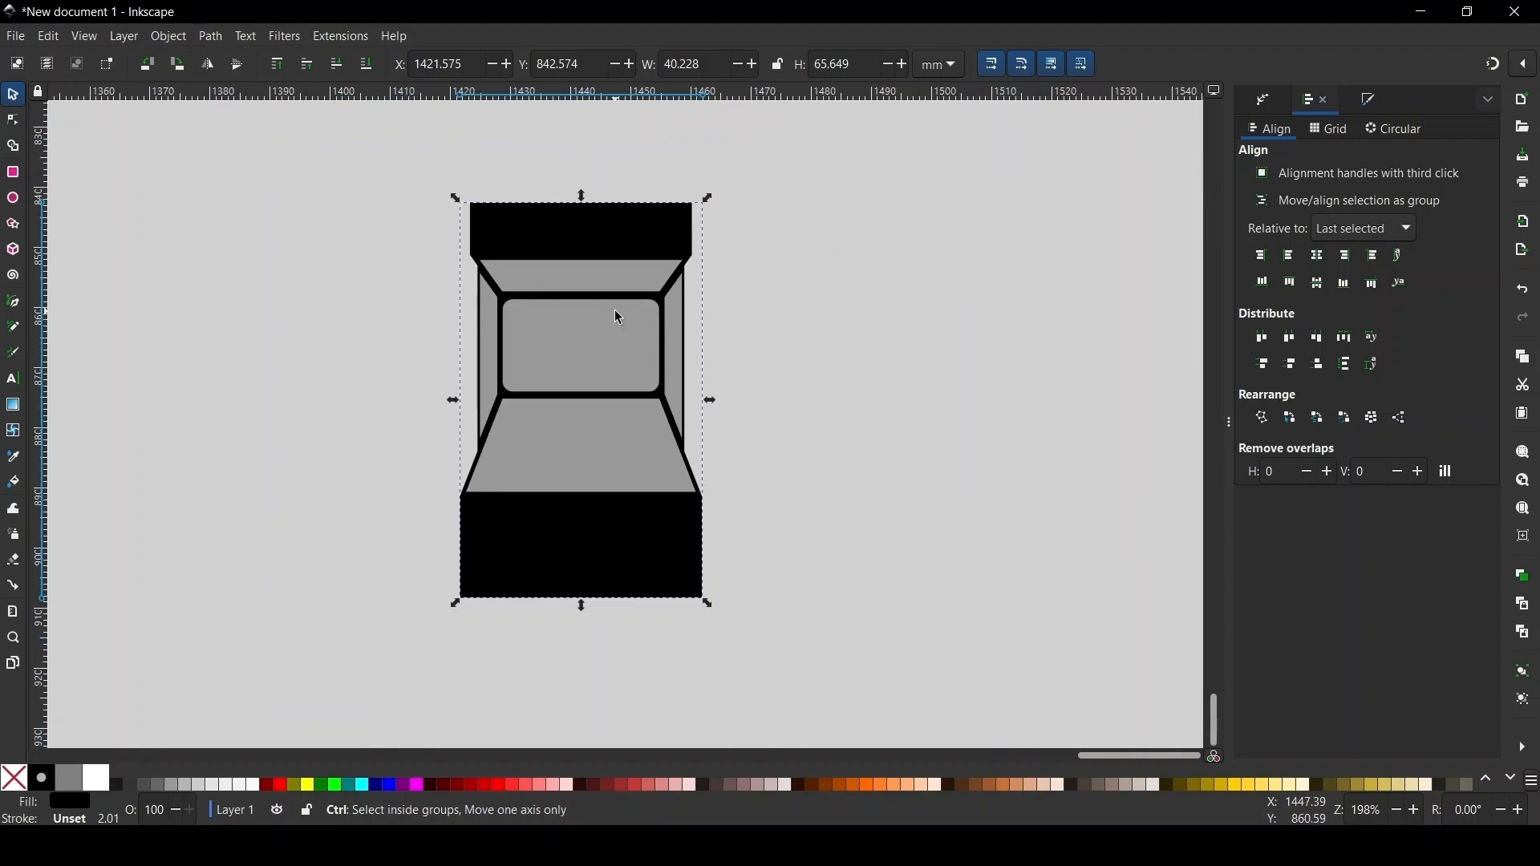
scroll(615, 310, "up", 1, "ctrl")
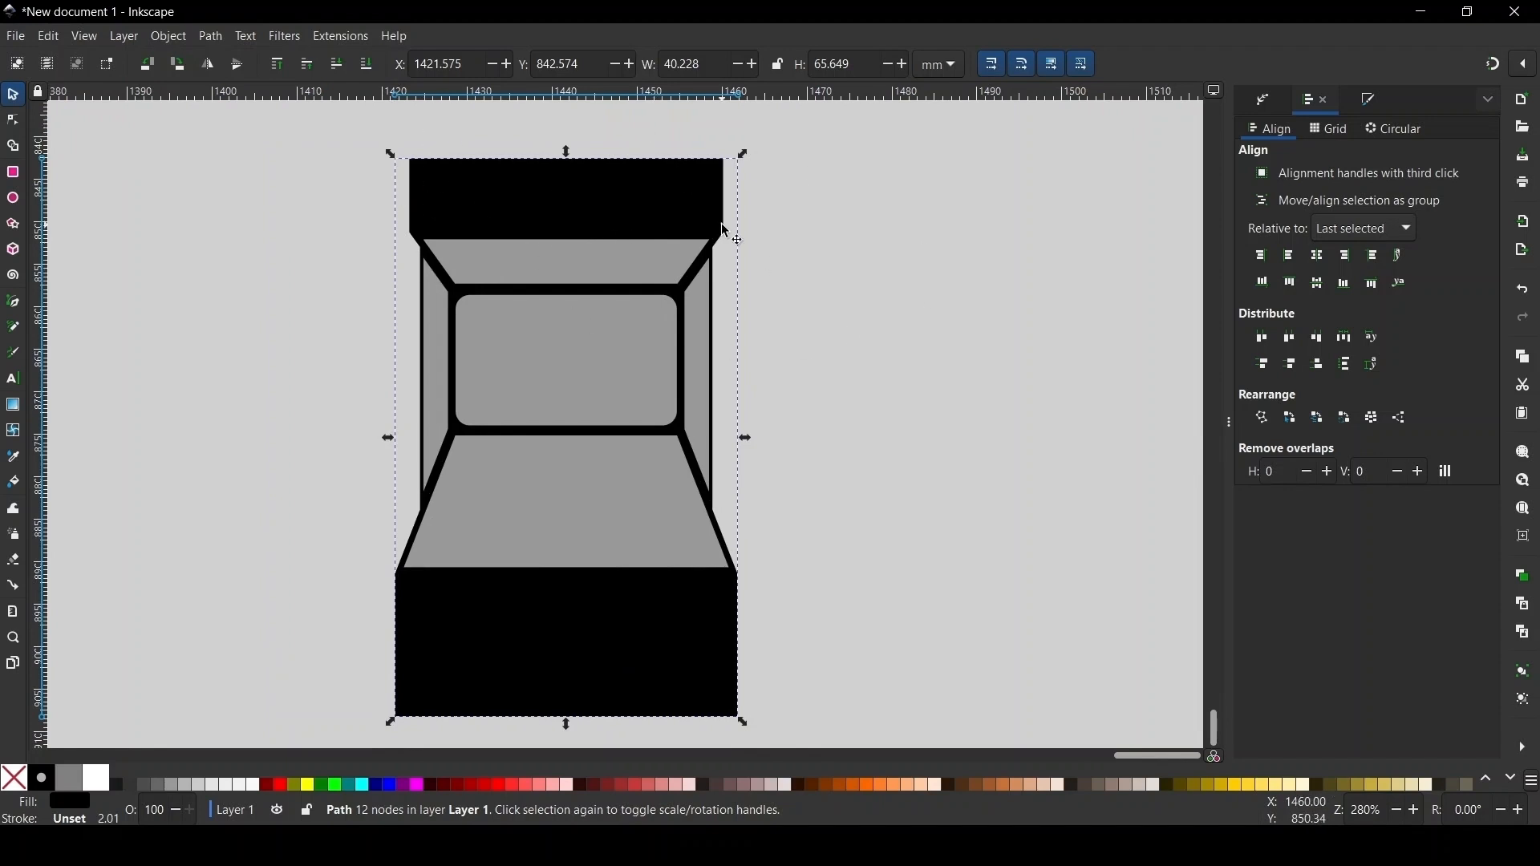
- Apply an Offset path effect to the black cabinet path and raise its offset to 1.4 mm
left_click(1269, 98)
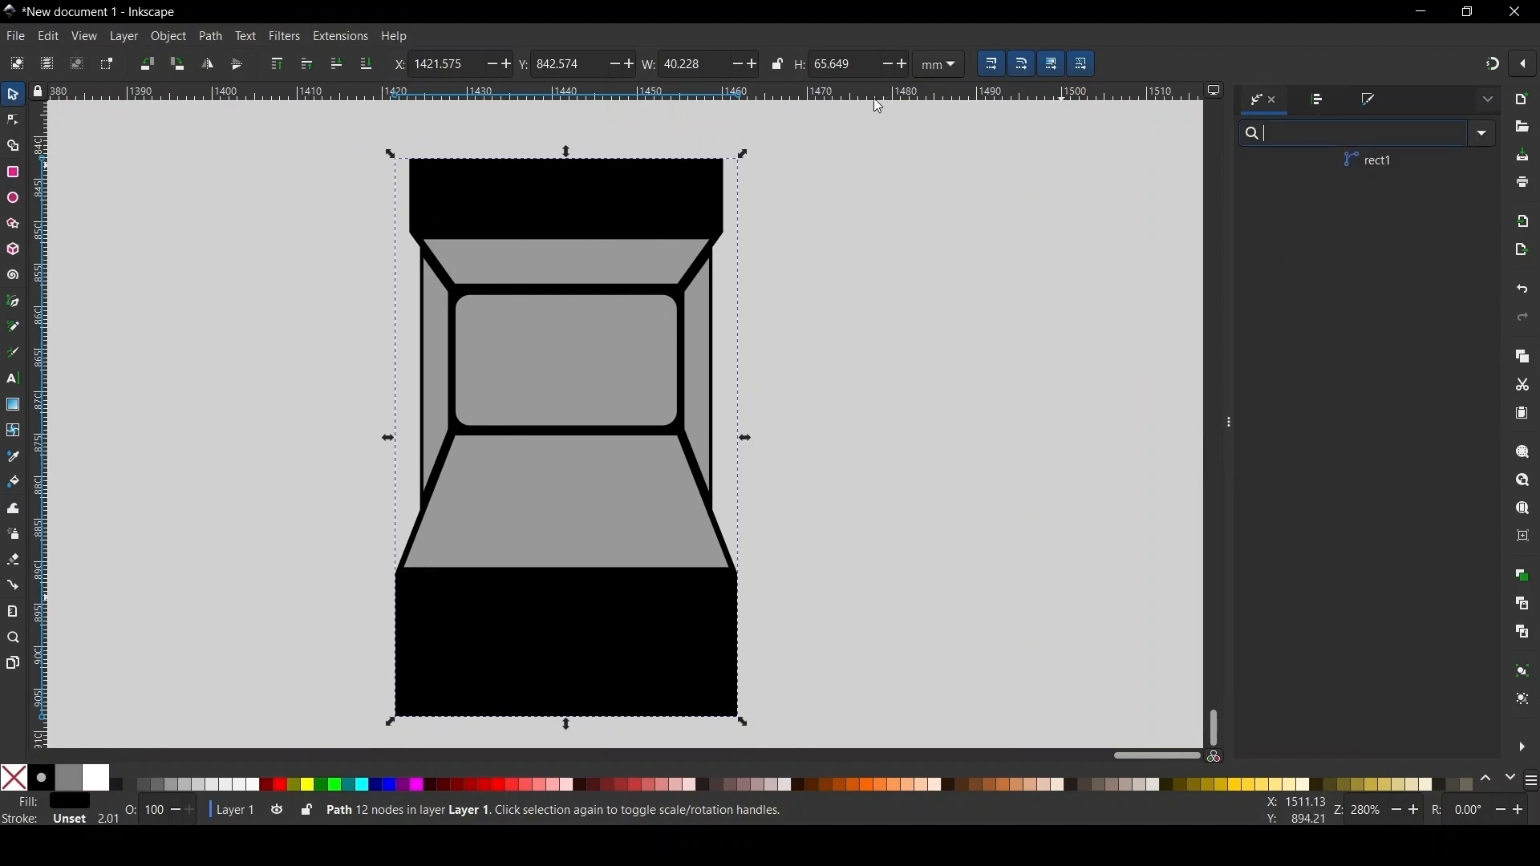
left_click(219, 39)
left_click(268, 554)
left_click(1394, 184)
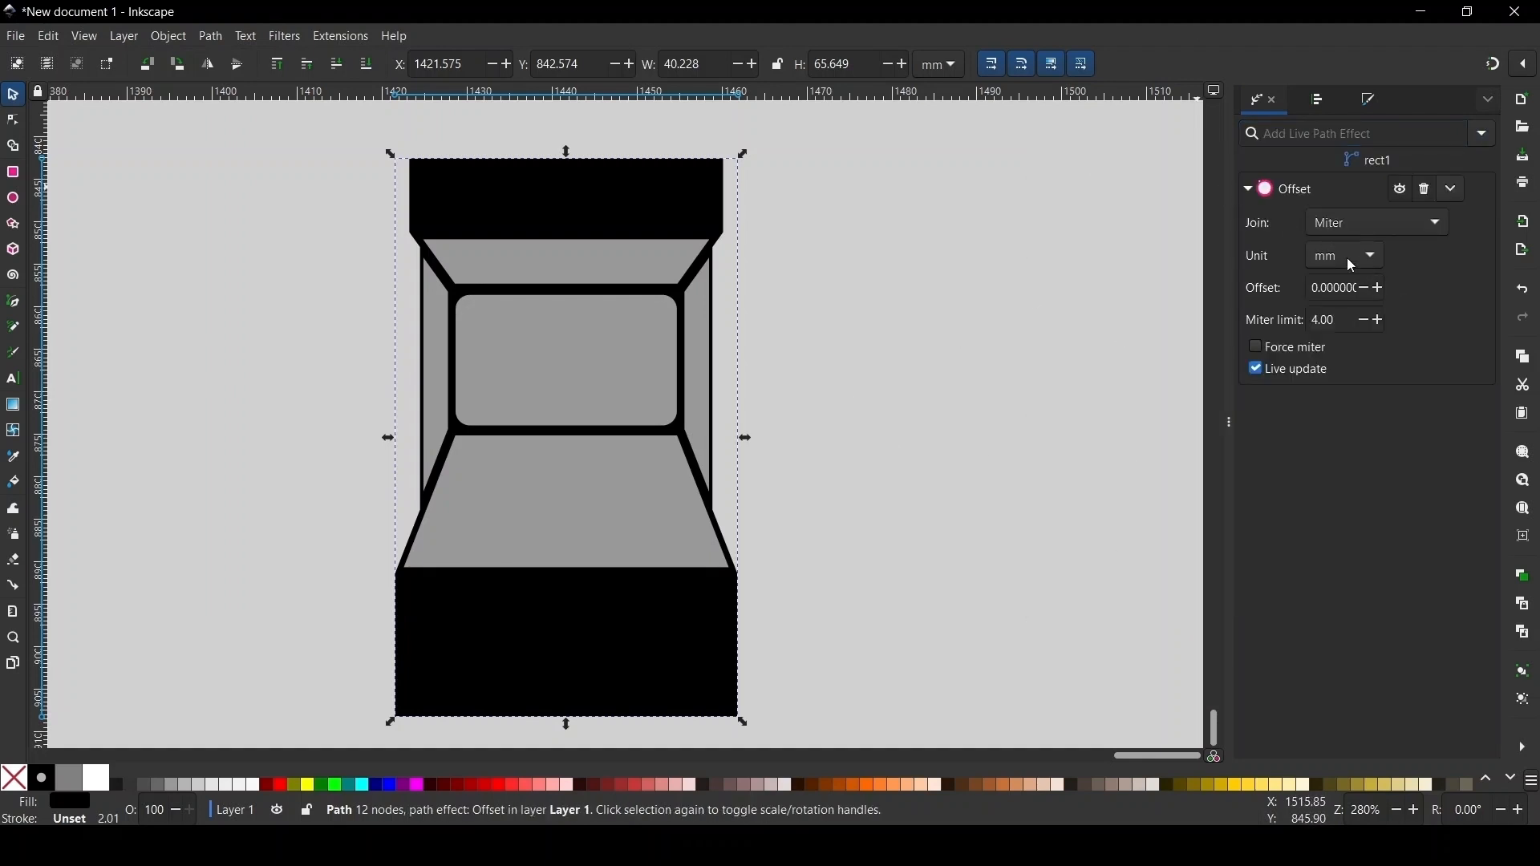
left_click(1382, 289)
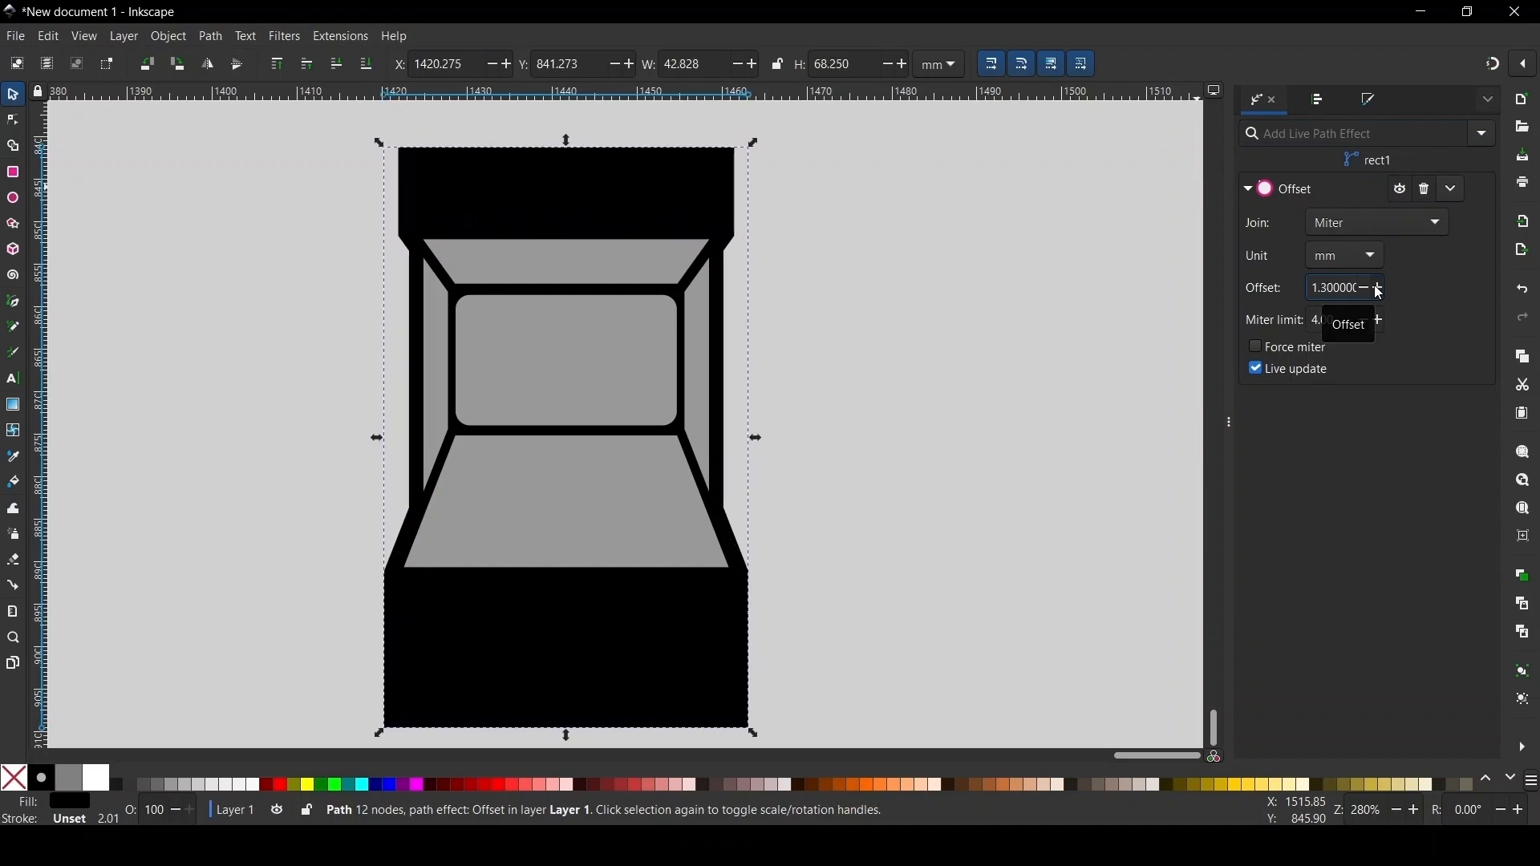
- Reduce the black path's offset to 0.5 mm, keeping the Miter join
left_click(1366, 290)
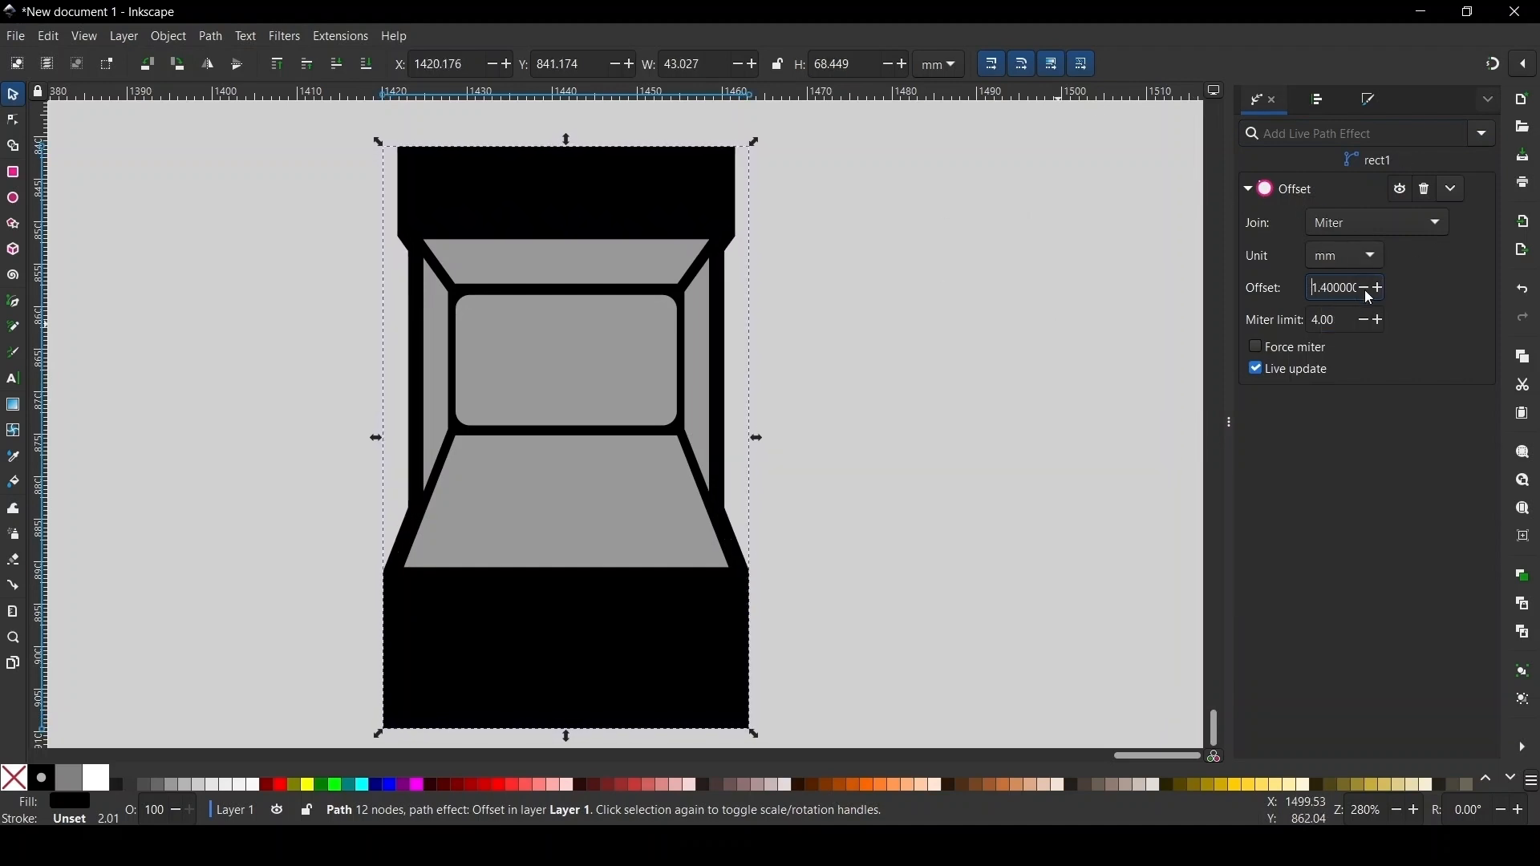
left_click(1422, 223)
left_click(1421, 227)
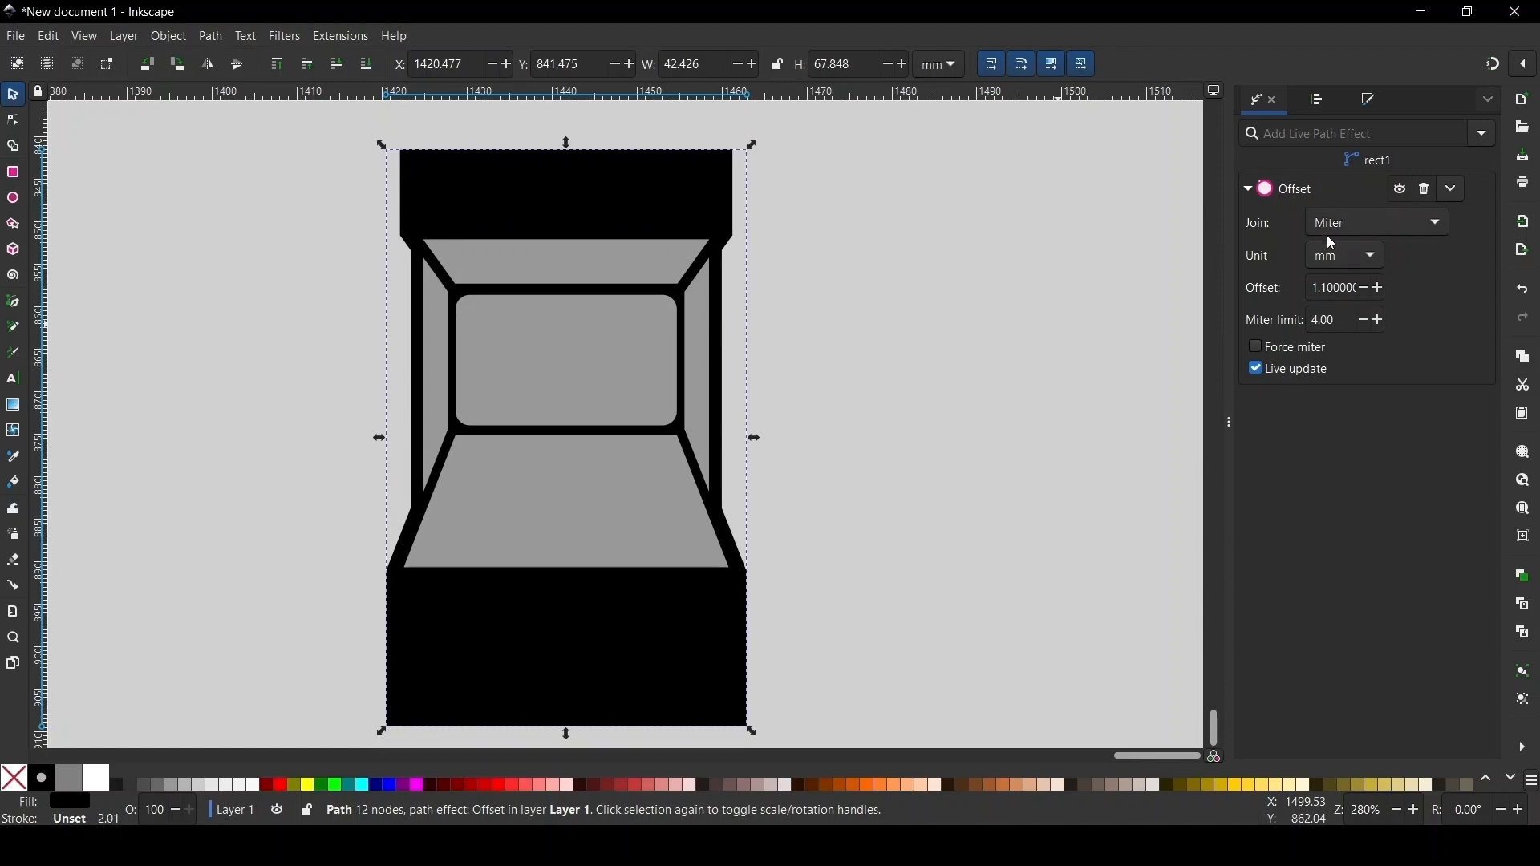
left_click(1365, 289)
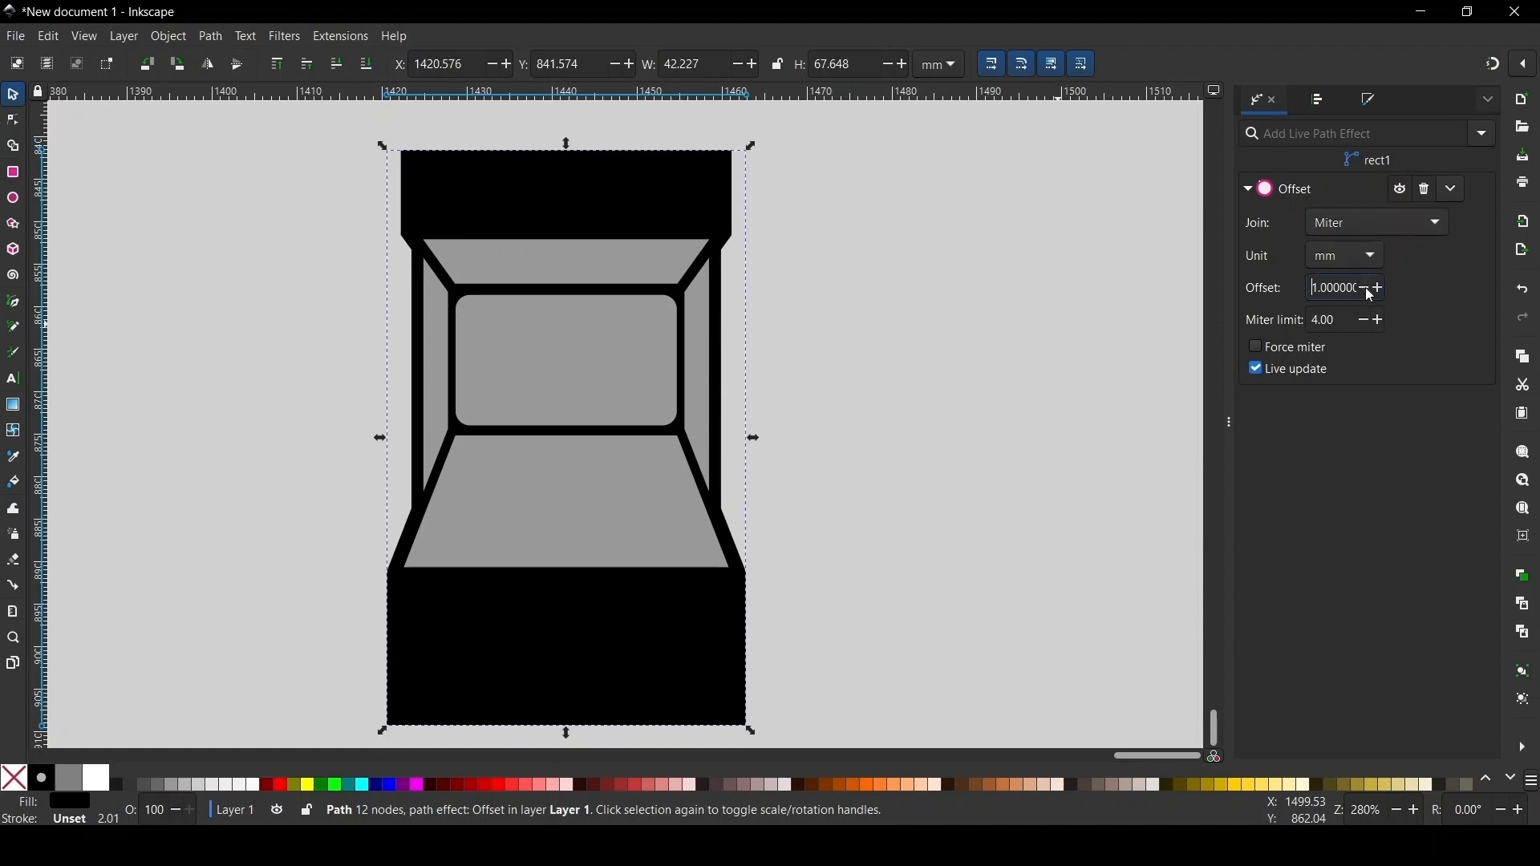
left_click(1365, 288)
left_click(1365, 287)
left_click(1366, 287)
left_click(1365, 287)
left_click(1365, 287)
- Set the black cabinet path's offset to 0.55 mm, comparing its outer border with the inner frame at close range
scroll(630, 321, "up", 6)
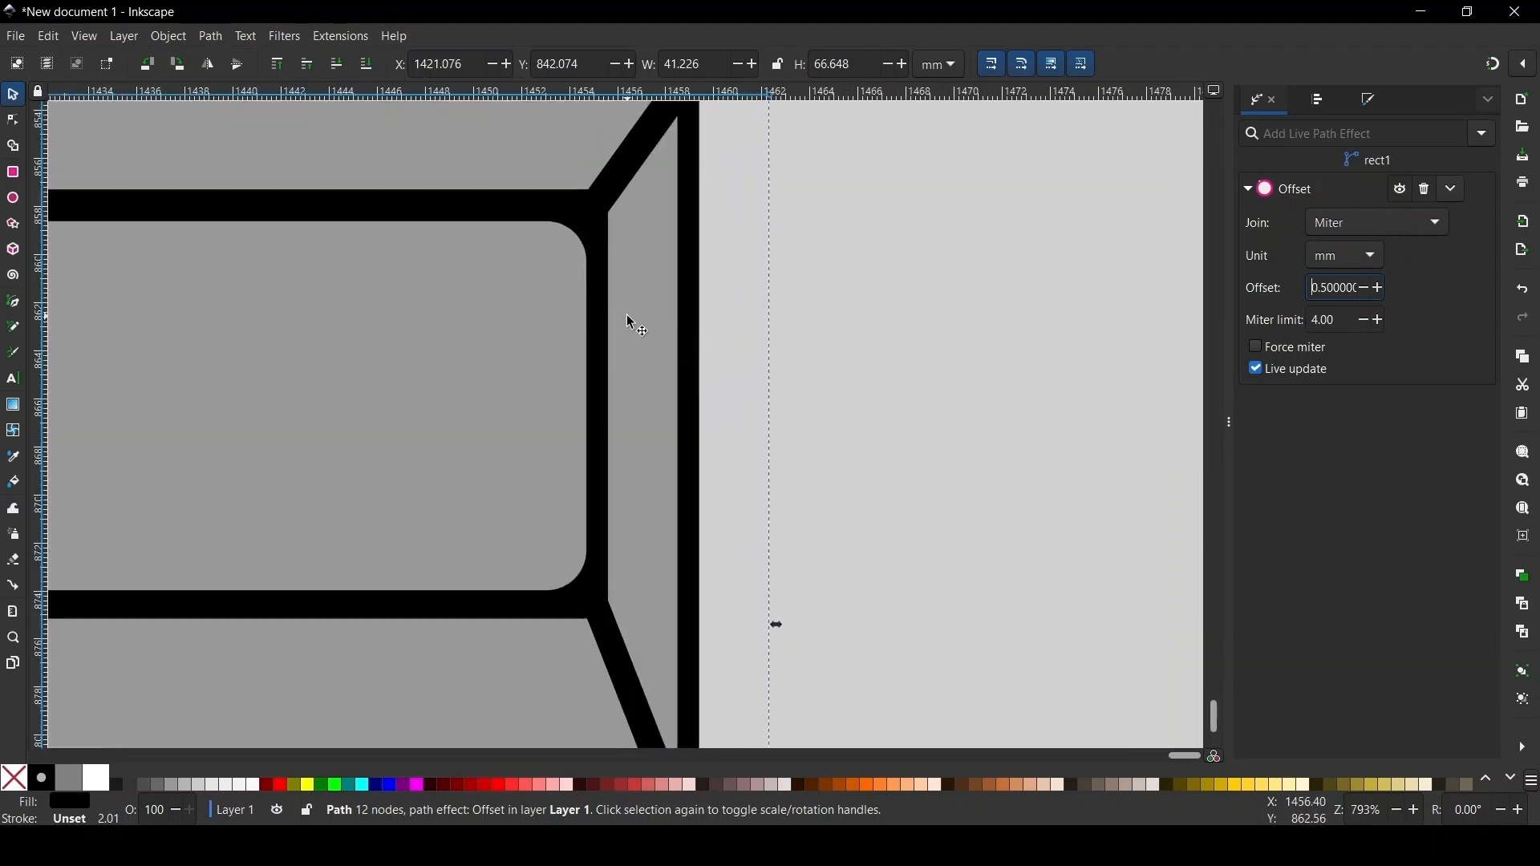
scroll(677, 311, "up", 1)
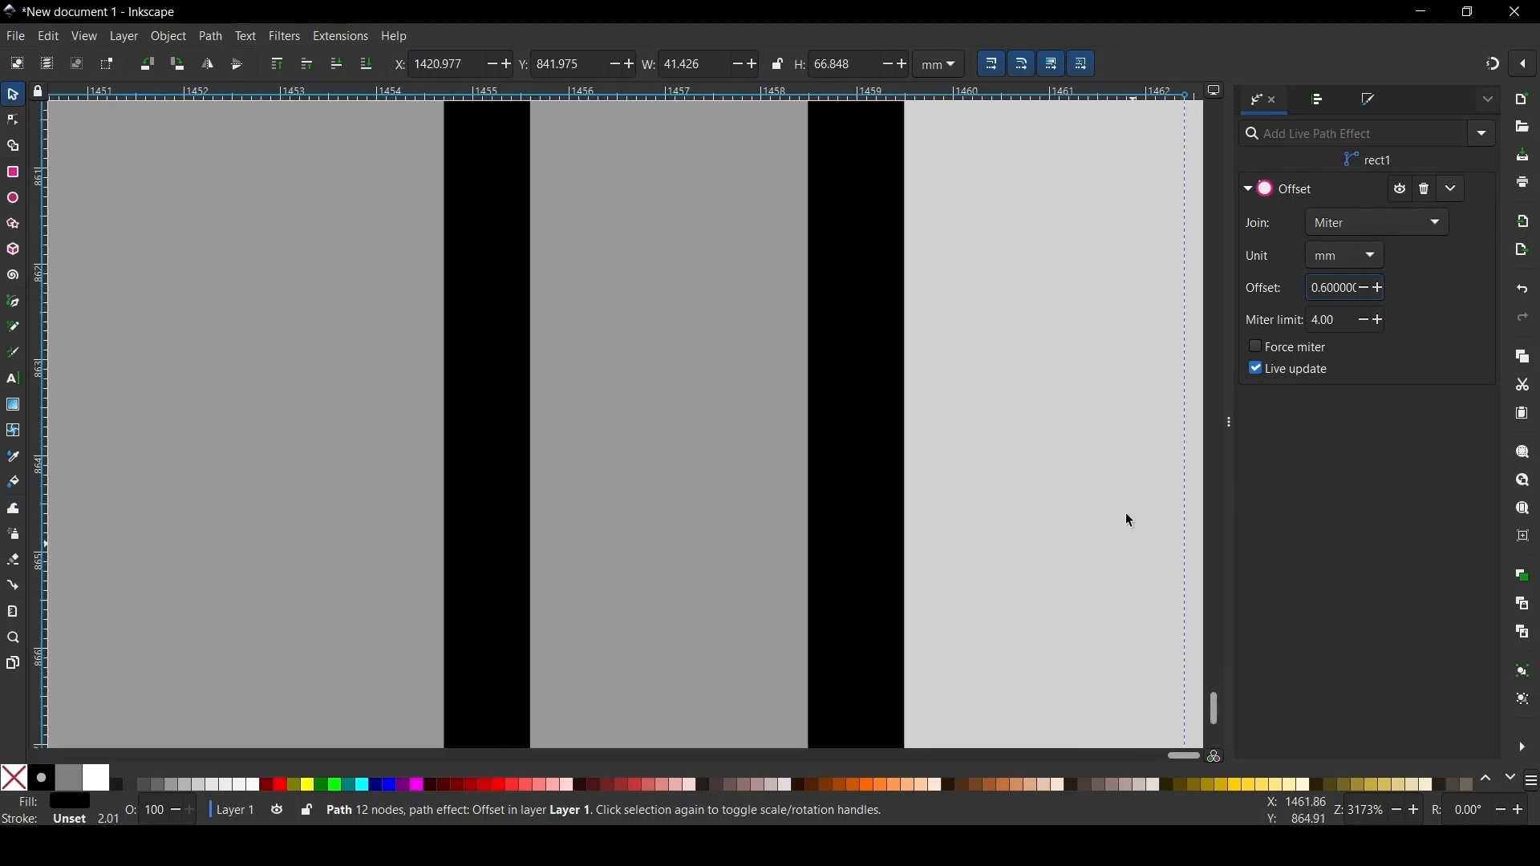
scroll(695, 337, "down", 3)
scroll(793, 272, "up", 2)
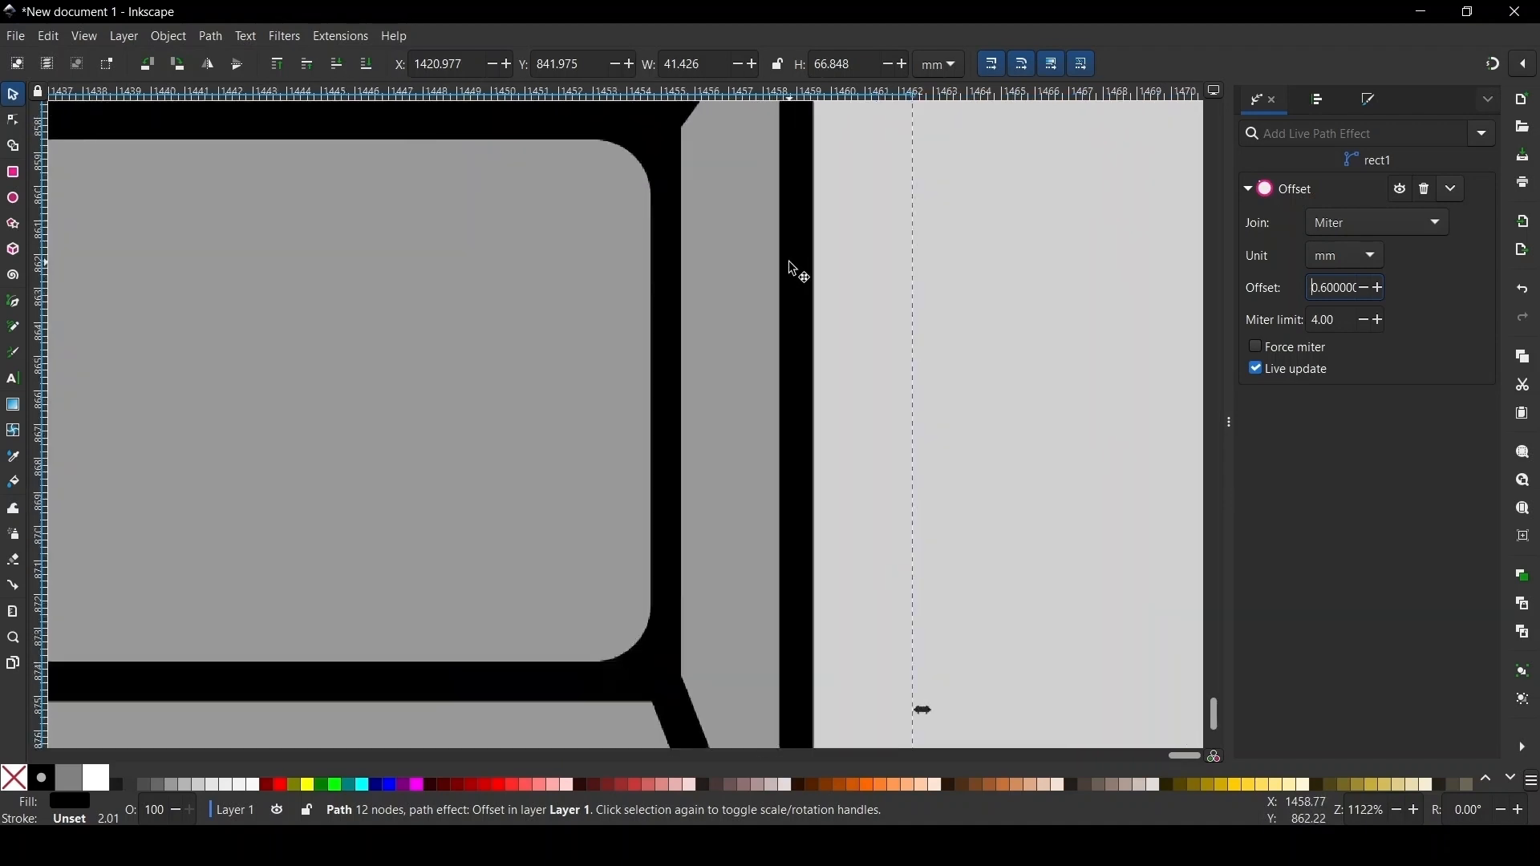
double_click(1346, 289)
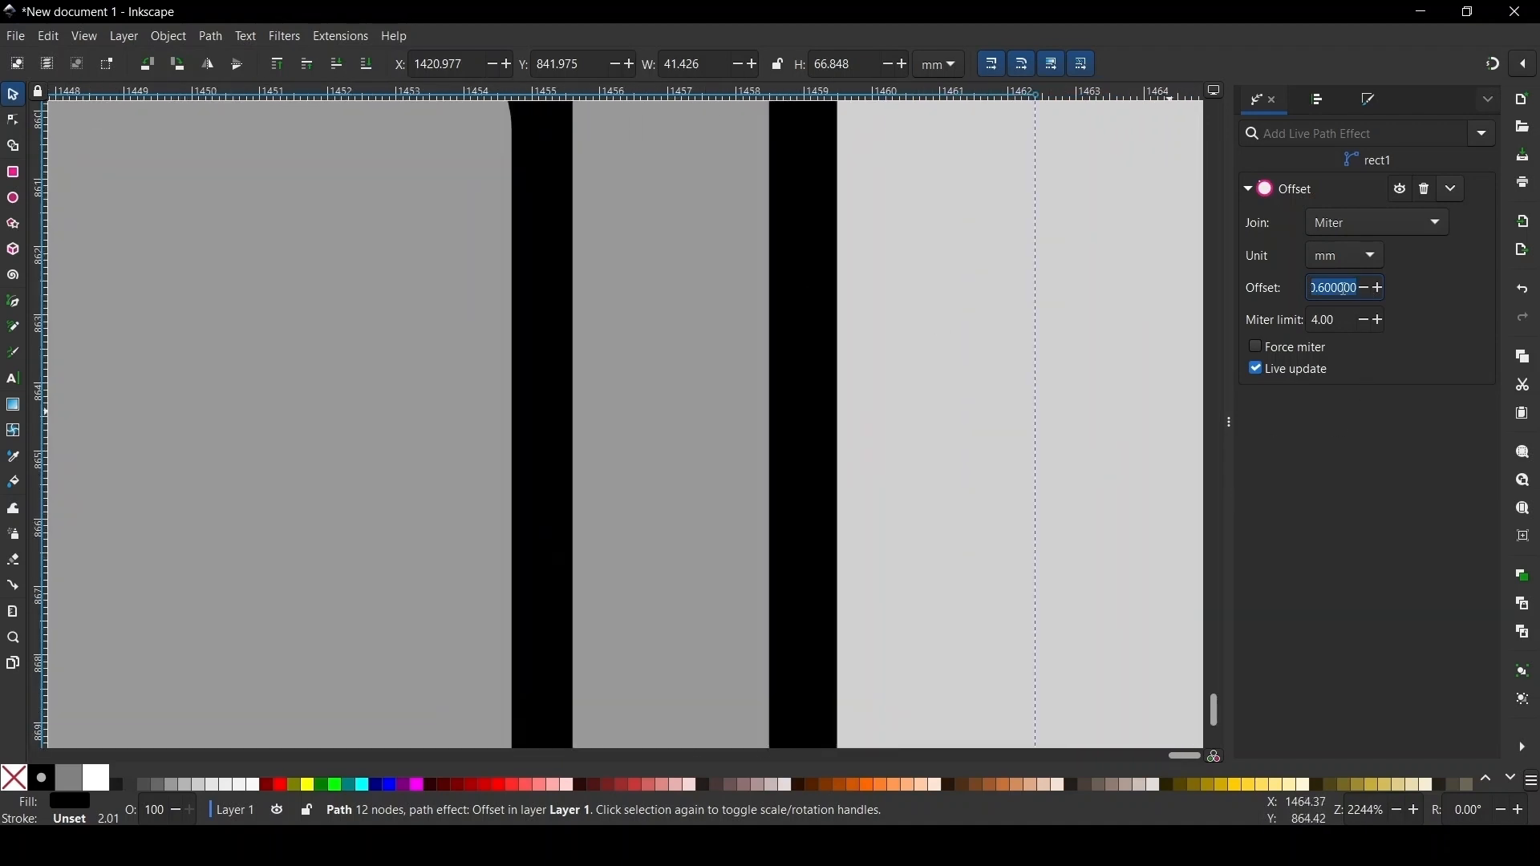
type("0.55")
key("Return")
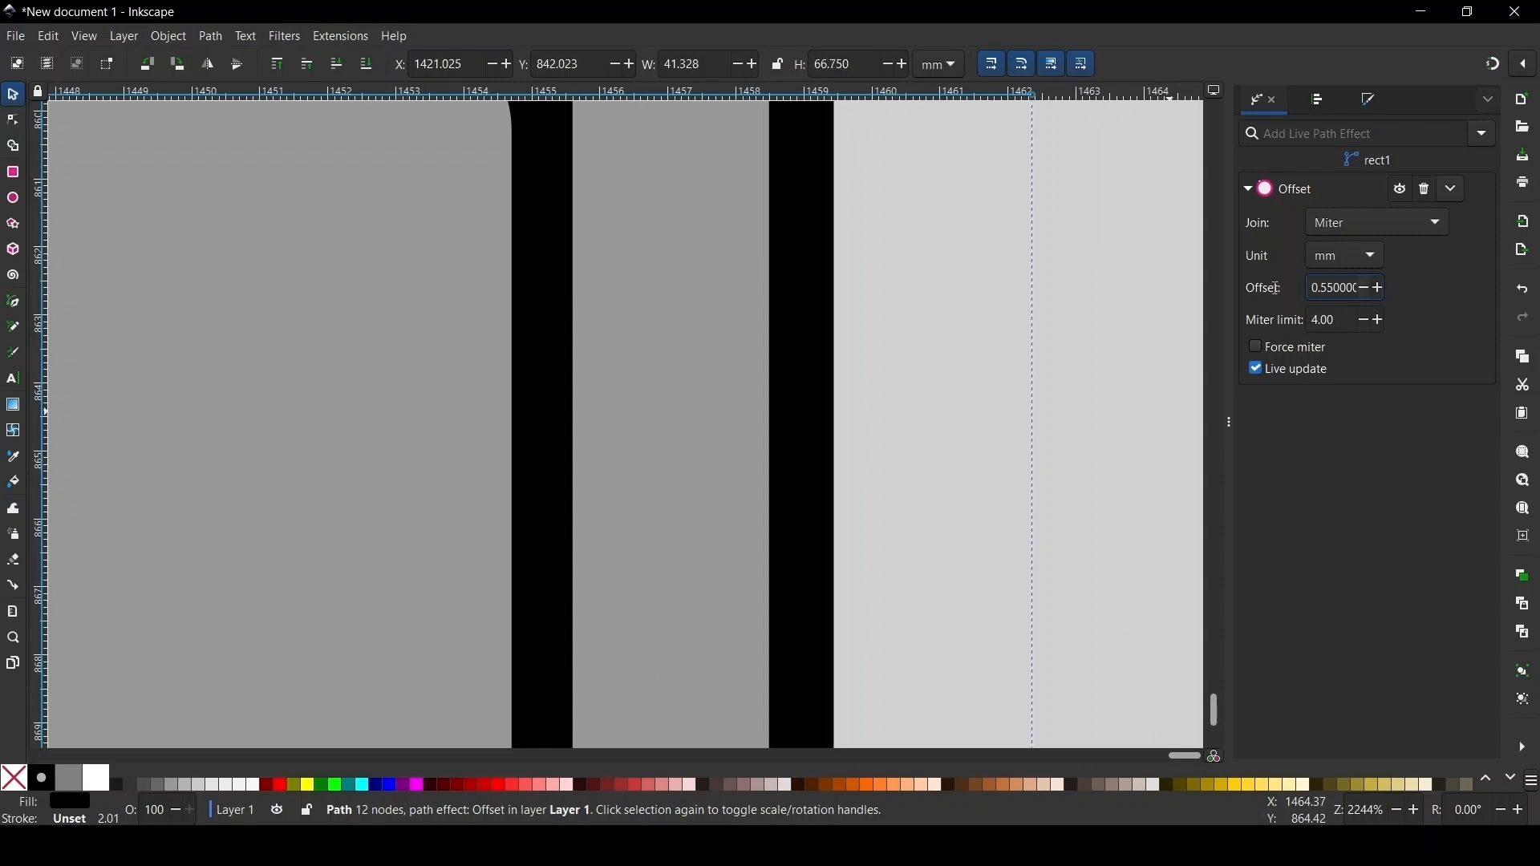
- Check the full cabinet, reselect the black path and set its offset to 0.57 mm
scroll(663, 411, "down", 5)
scroll(704, 301, "down", 3)
left_click(704, 301)
scroll(667, 422, "up", 2)
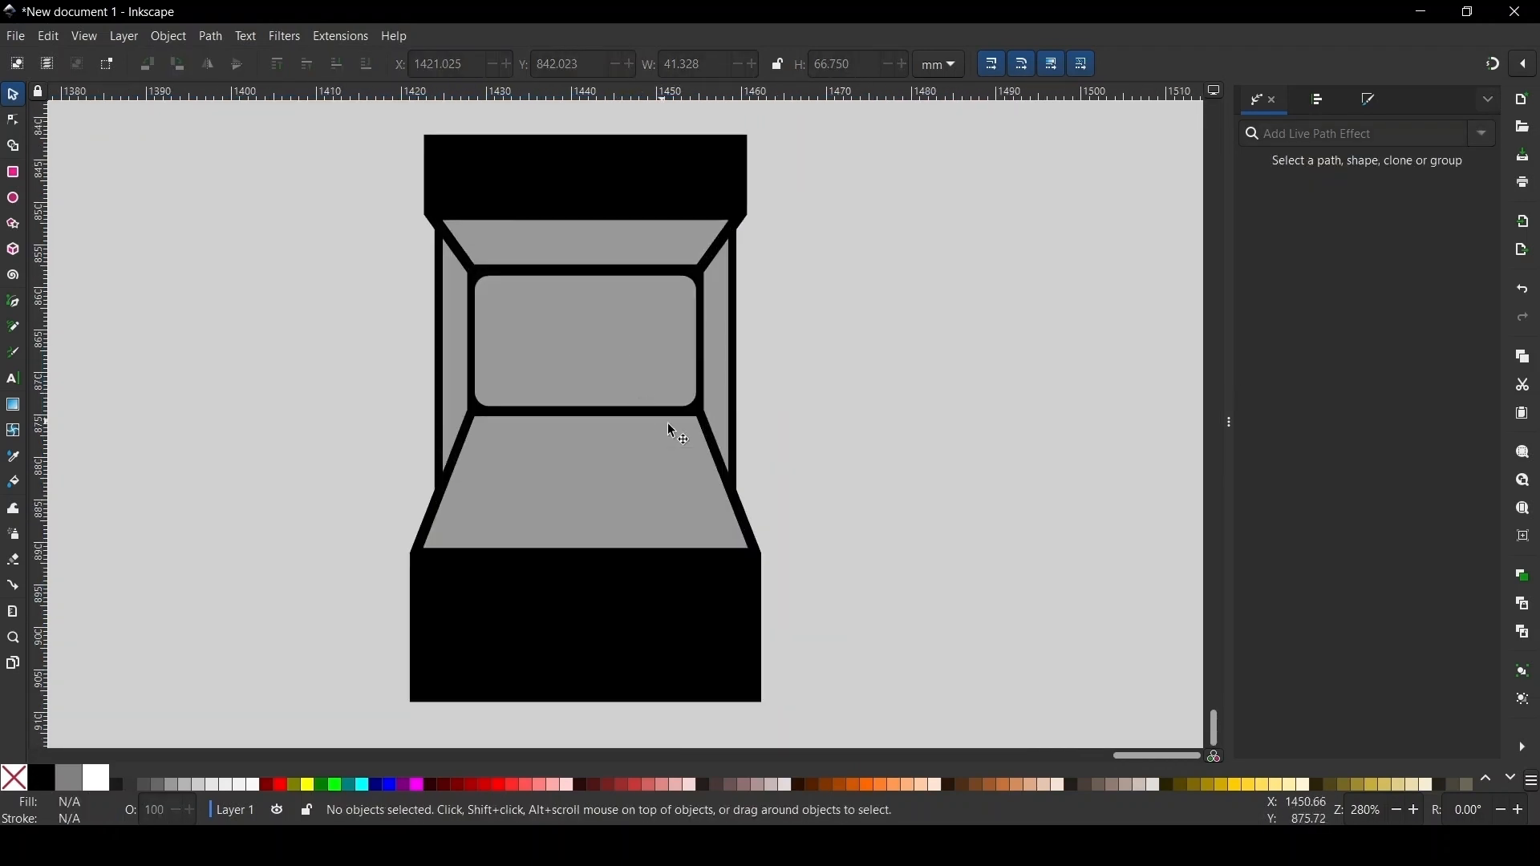
scroll(742, 321, "up", 6)
left_click(640, 321)
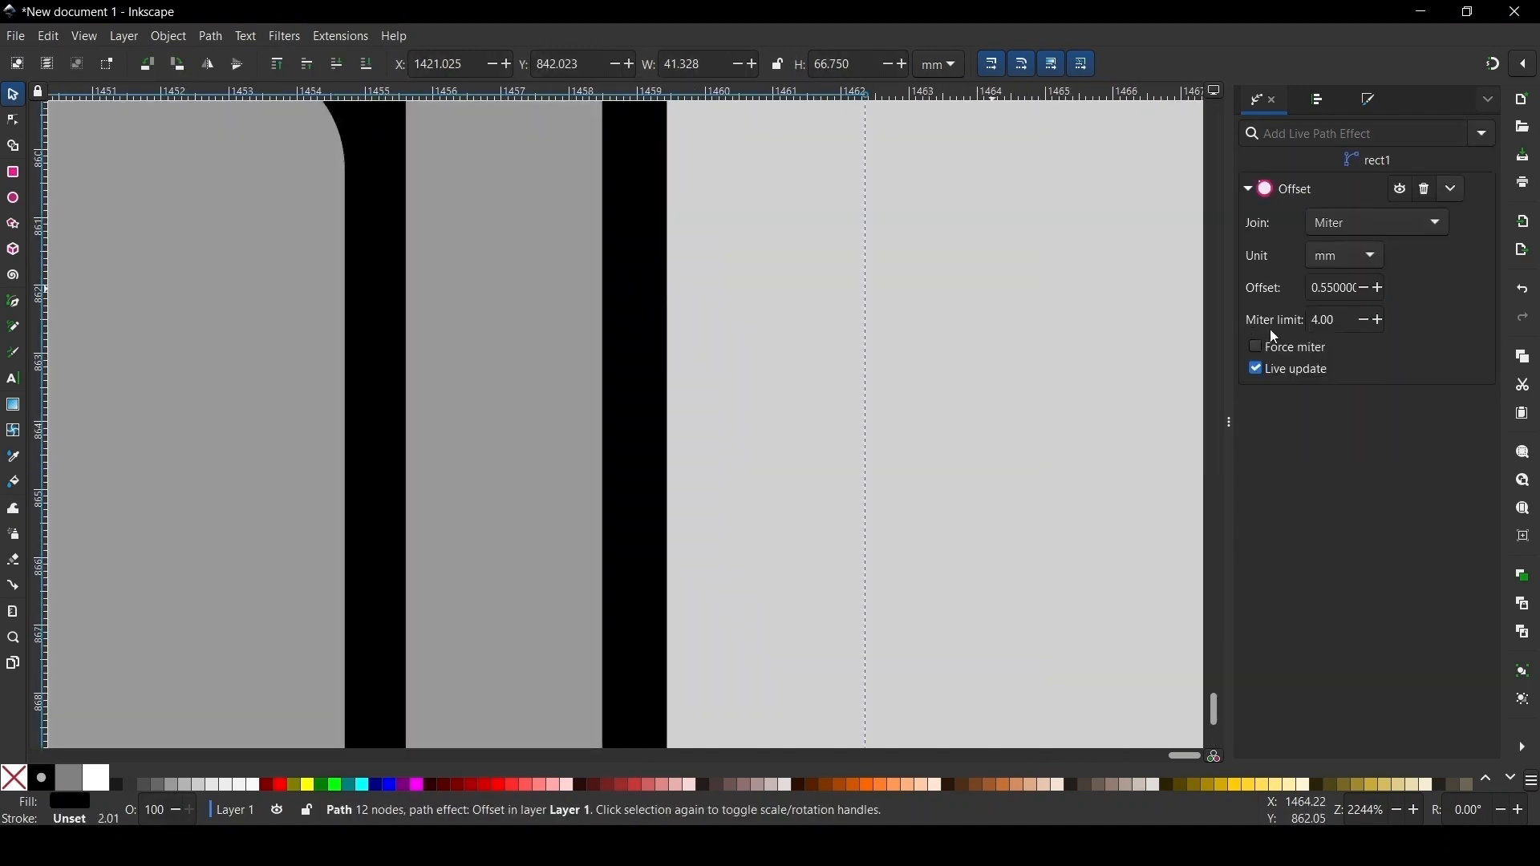
double_click(1330, 289)
type("0.57")
key("Return")
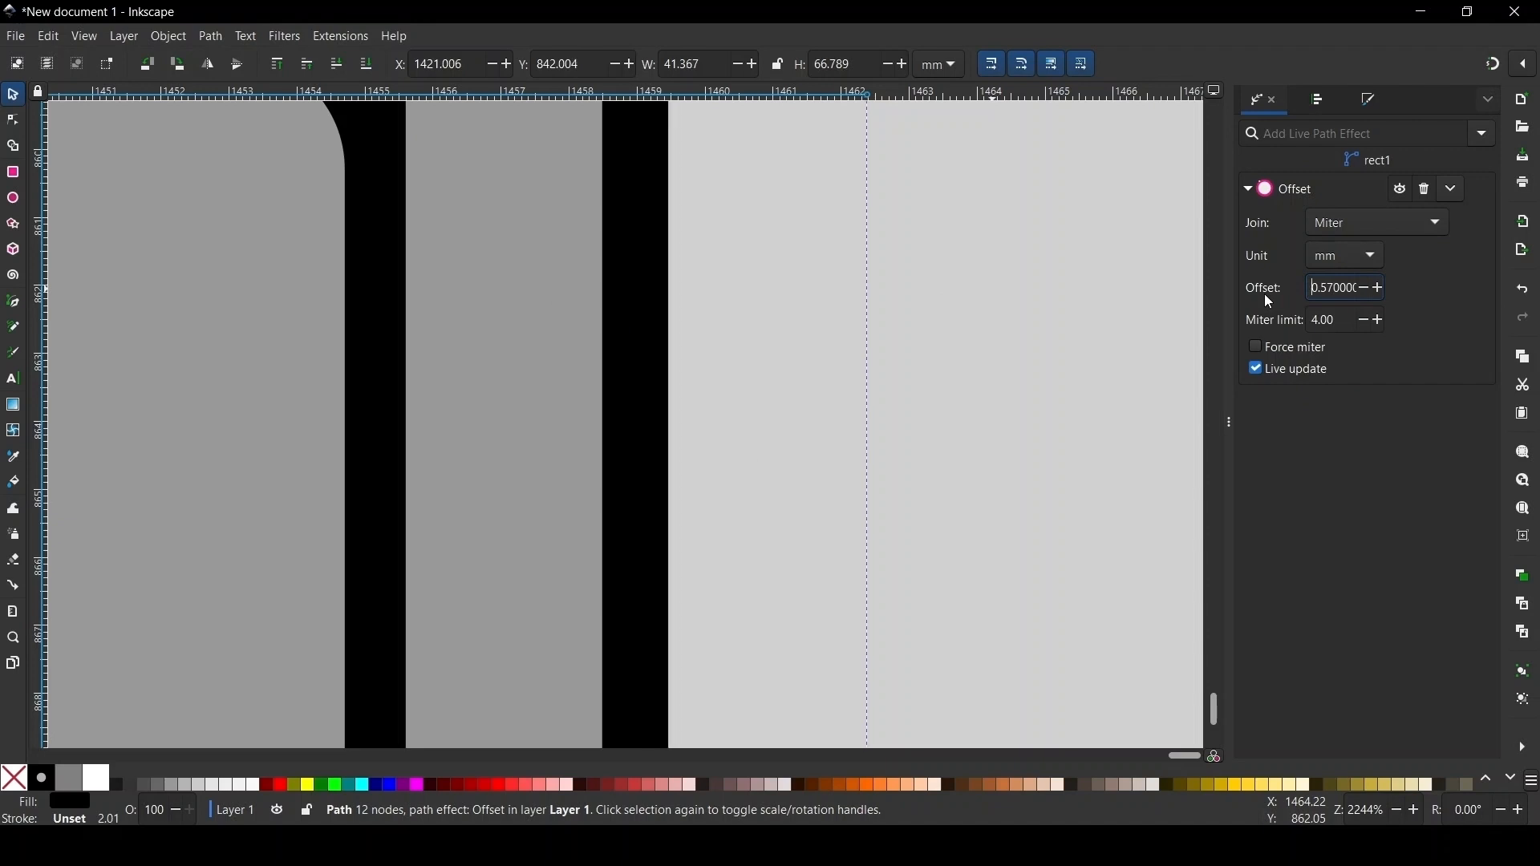
- Raise the black path's offset in 0.01 mm increments to 0.59 mm and deselect it
key("Right")
key("BackSpace")
type("8")
key("Return")
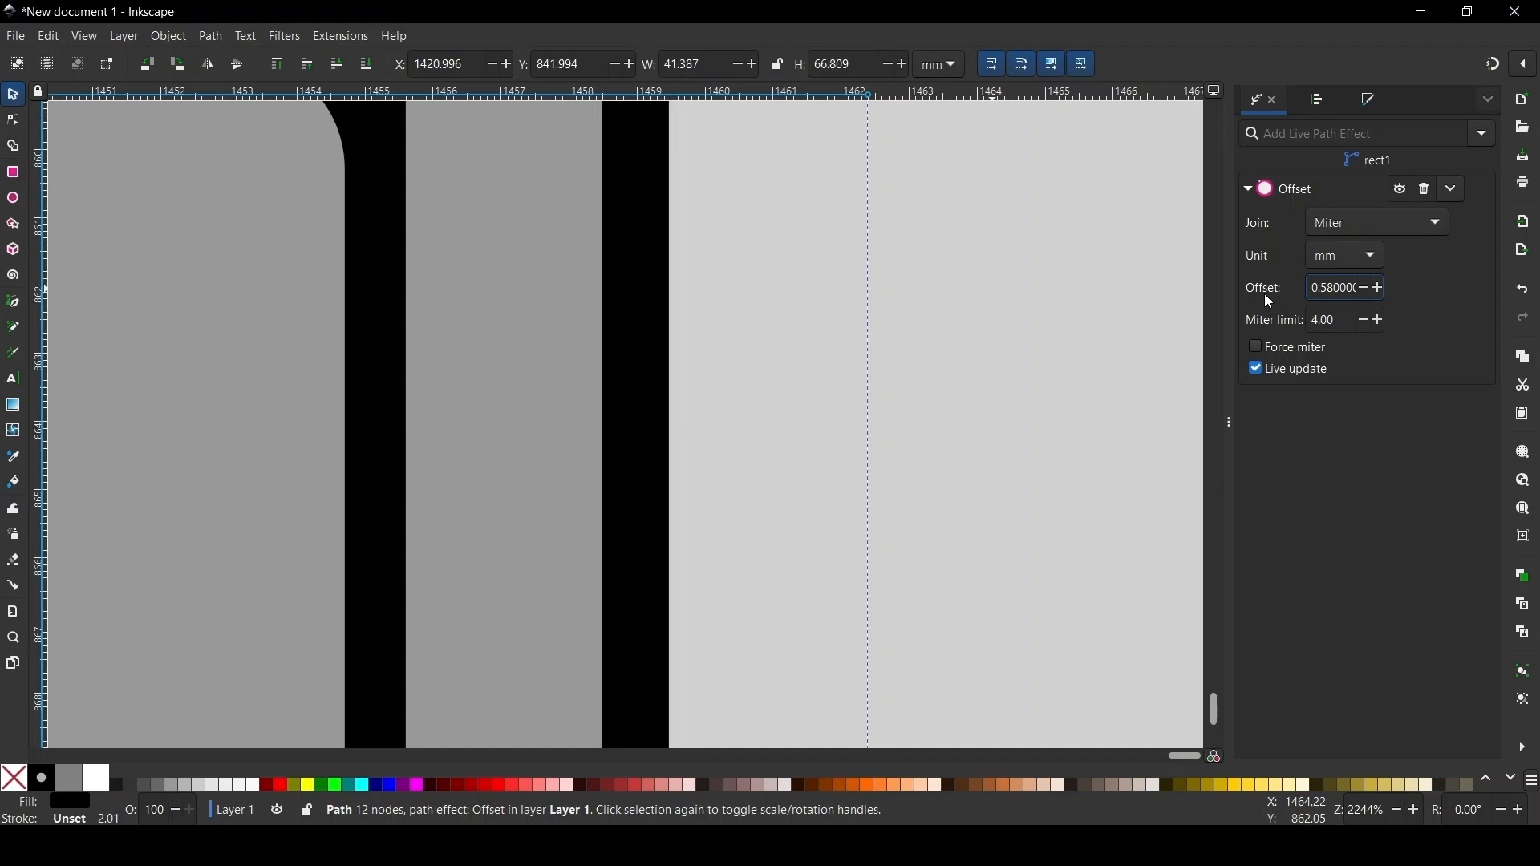
key("BackSpace")
type("9")
key("Return")
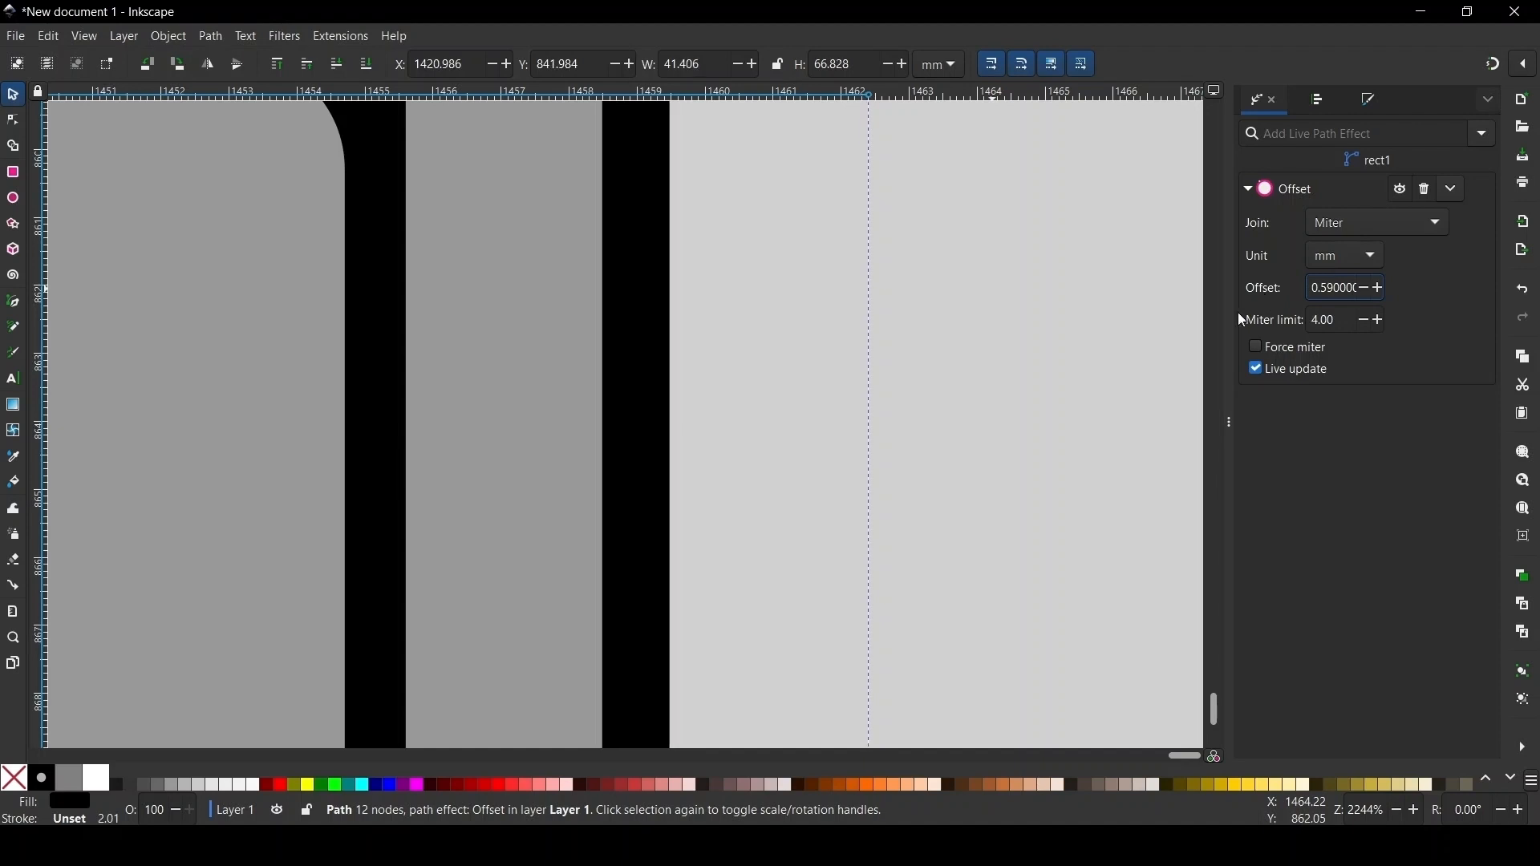
left_click(868, 335)
- Convert the black cabinet shape with its Offset effect into a plain path using Object to Path
scroll(474, 313, "down", 7, "ctrl")
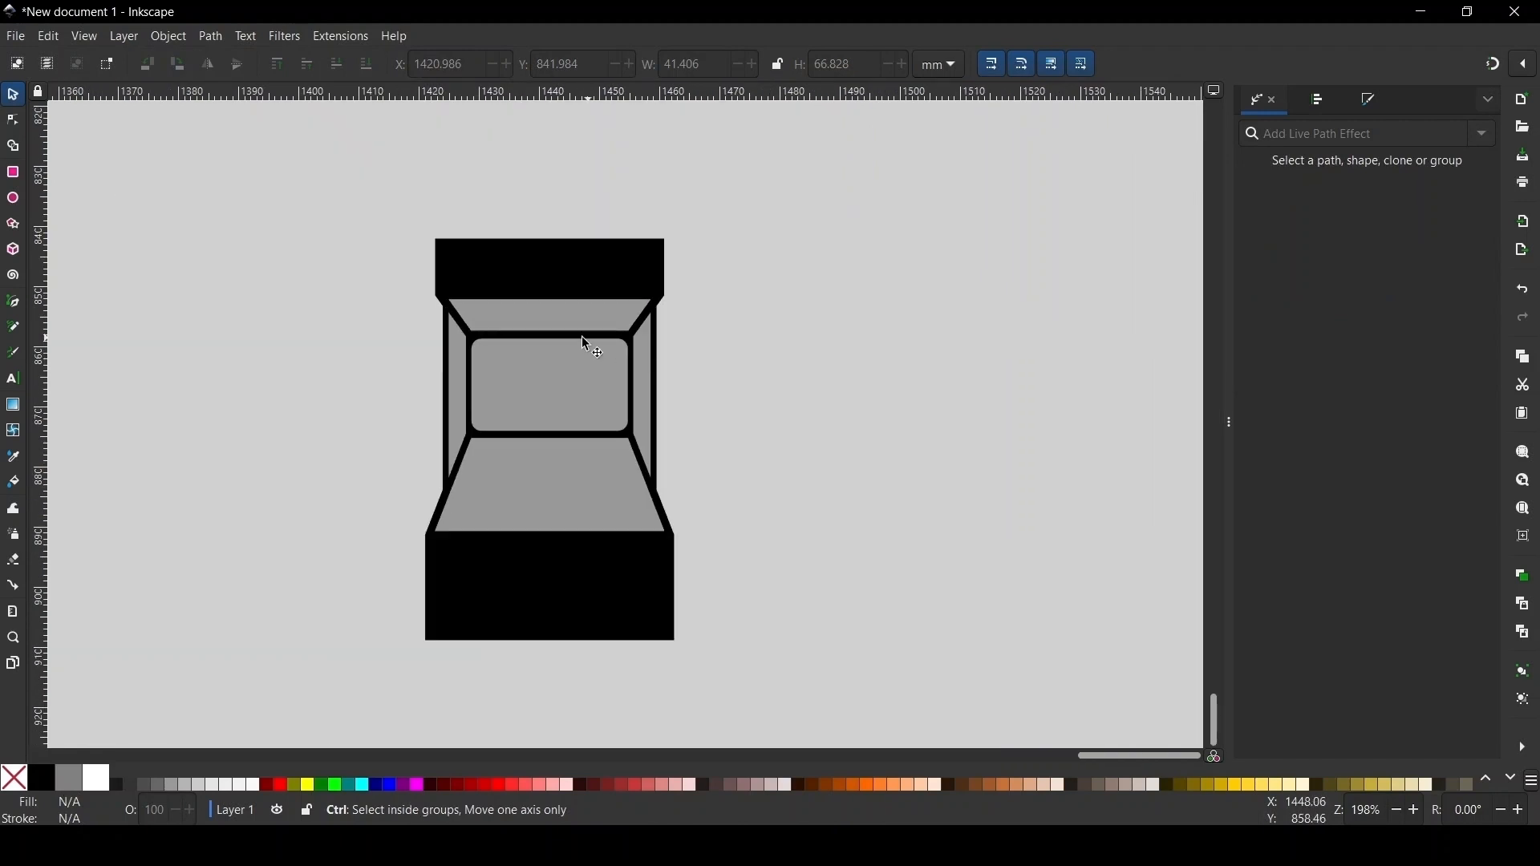
scroll(566, 335, "up", 1, "ctrl")
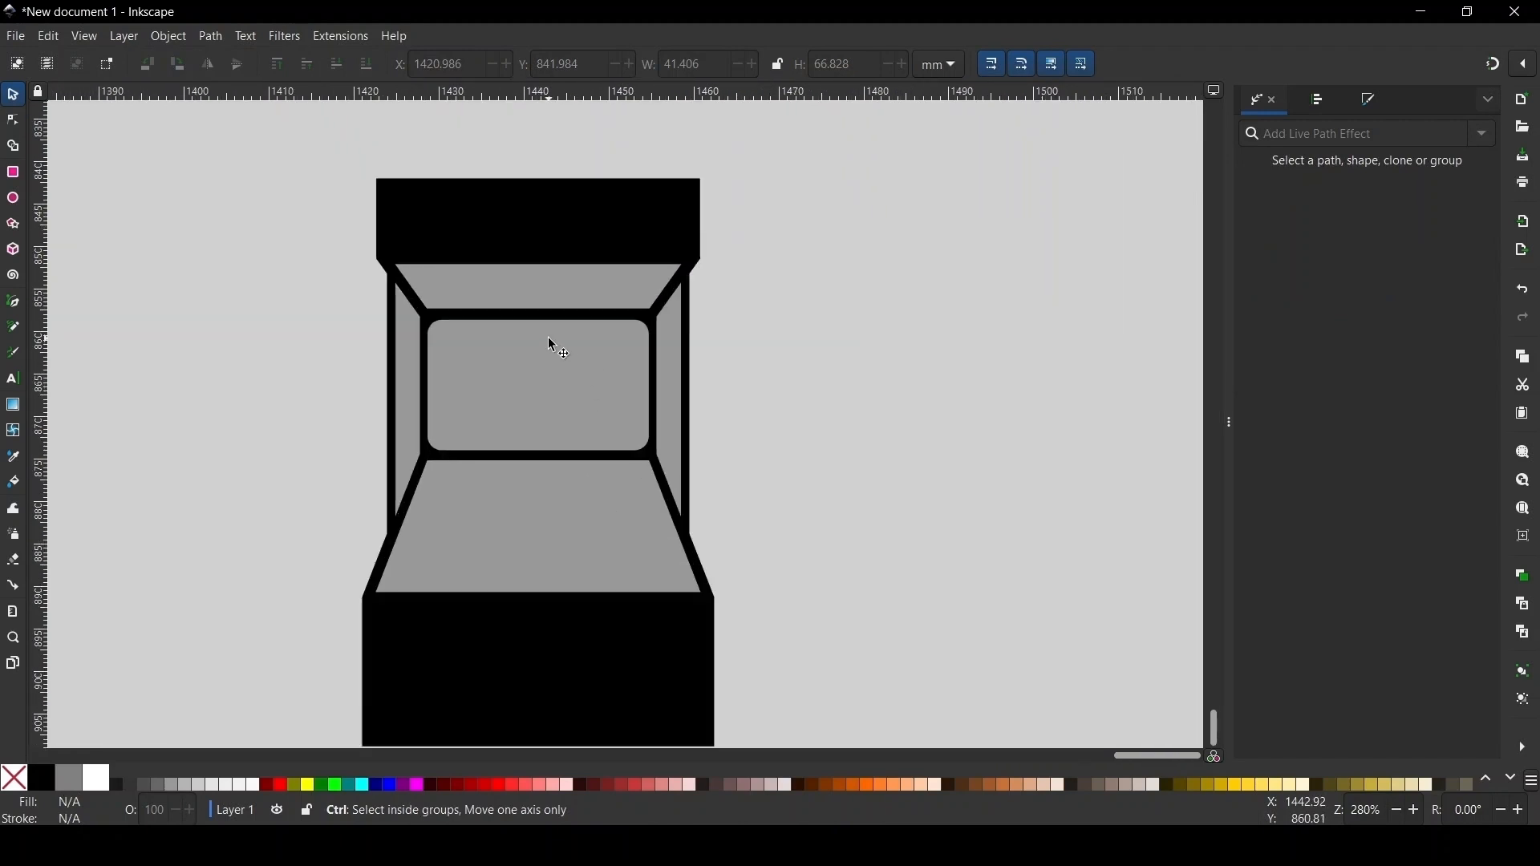
scroll(549, 341, "down", 1, "ctrl")
scroll(555, 417, "up", 2, "ctrl")
scroll(631, 452, "down", 1, "ctrl")
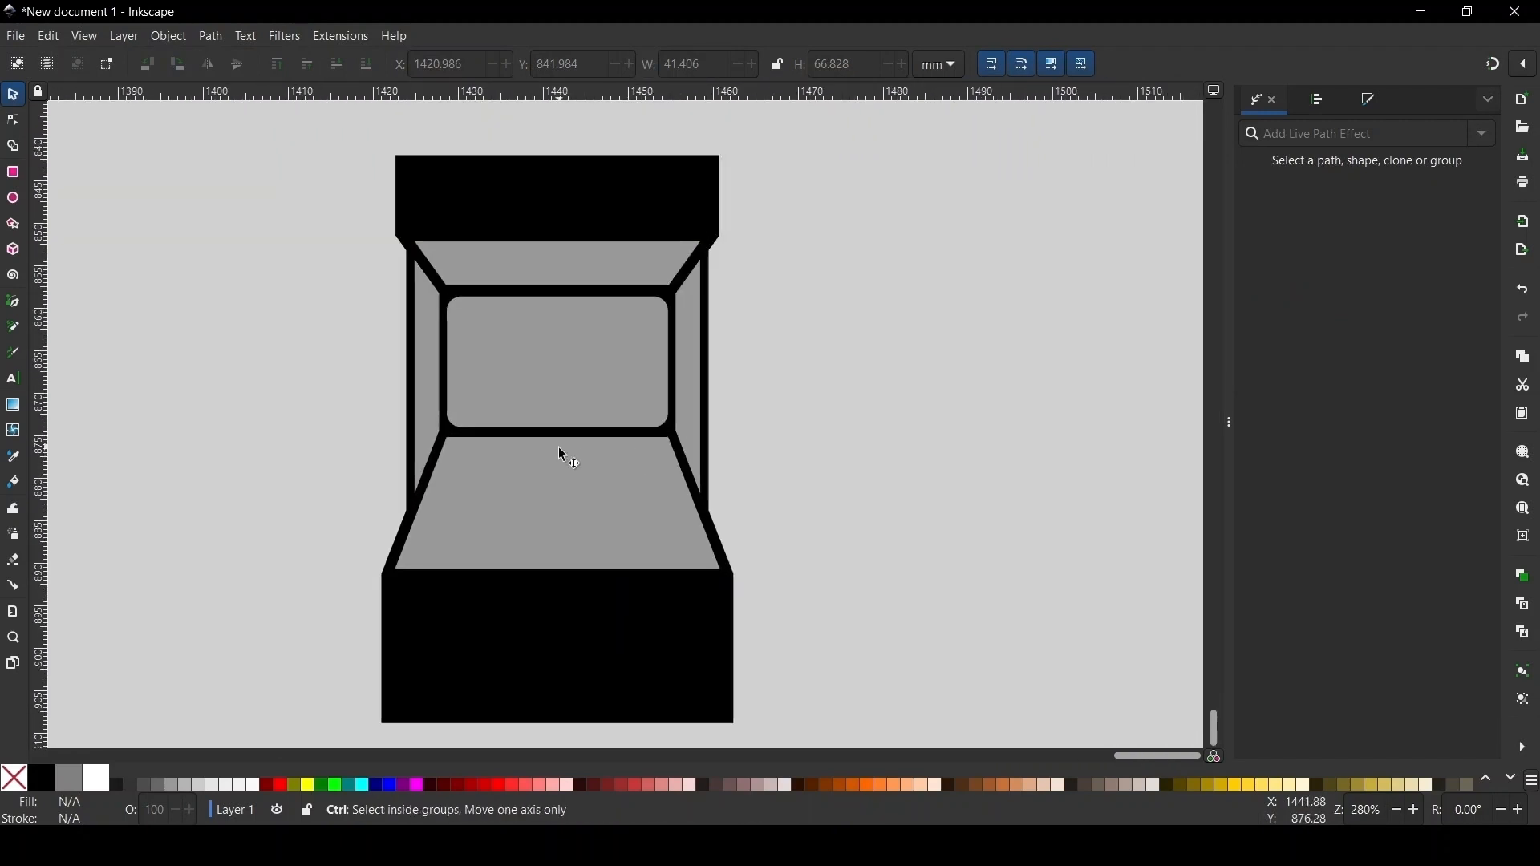
left_click(628, 175)
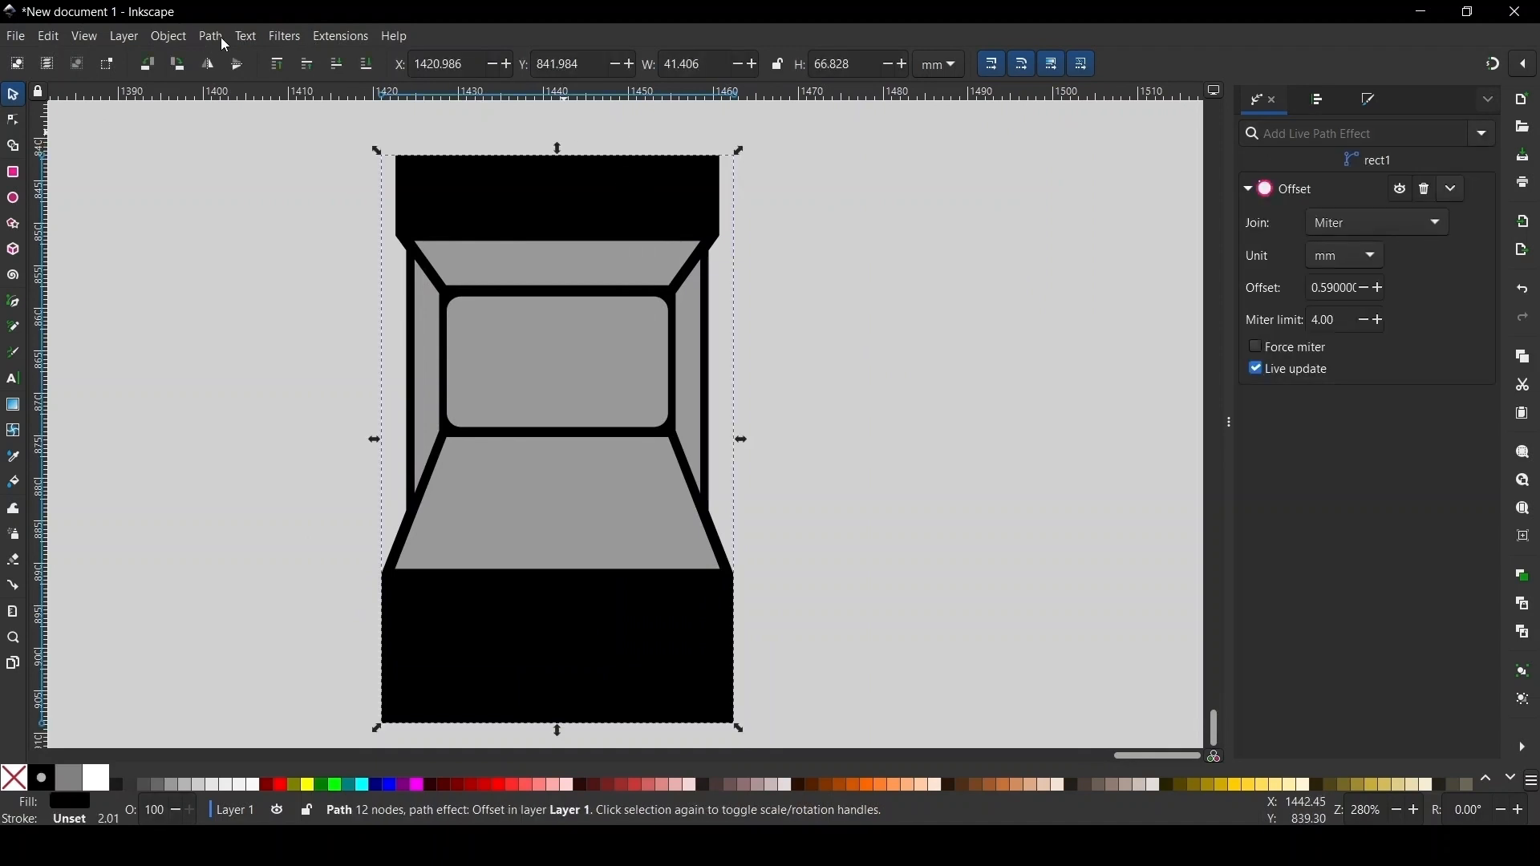
left_click(222, 38)
left_click(258, 75)
key("Escape")
- Examine the cabinet icon's proportions and line thickness at several zoom levels
scroll(583, 377, "down", 2, "ctrl")
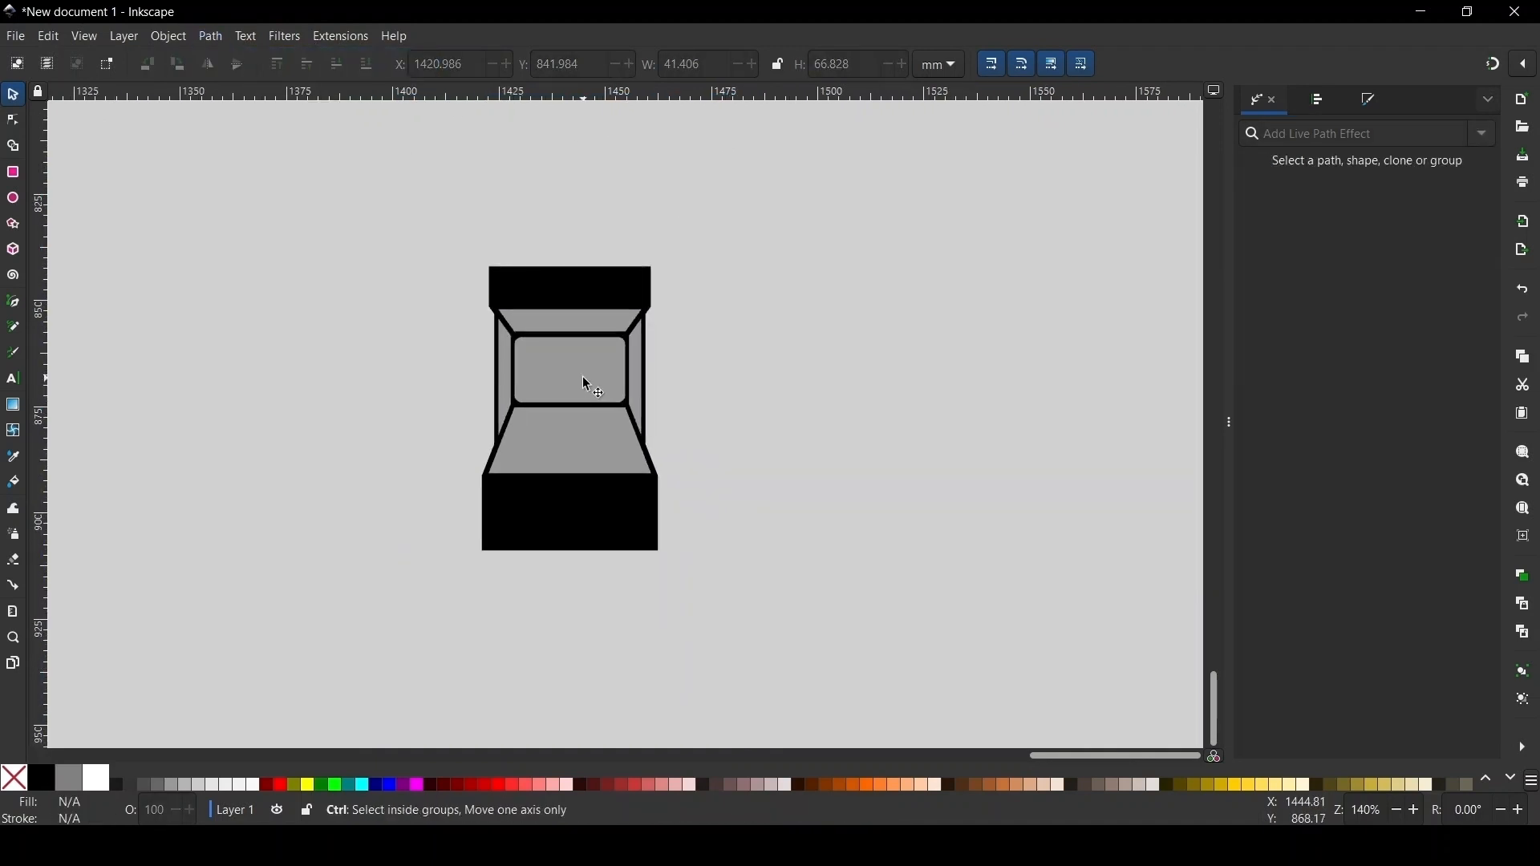
scroll(563, 350, "up", 1, "ctrl")
scroll(618, 370, "down", 2, "ctrl")
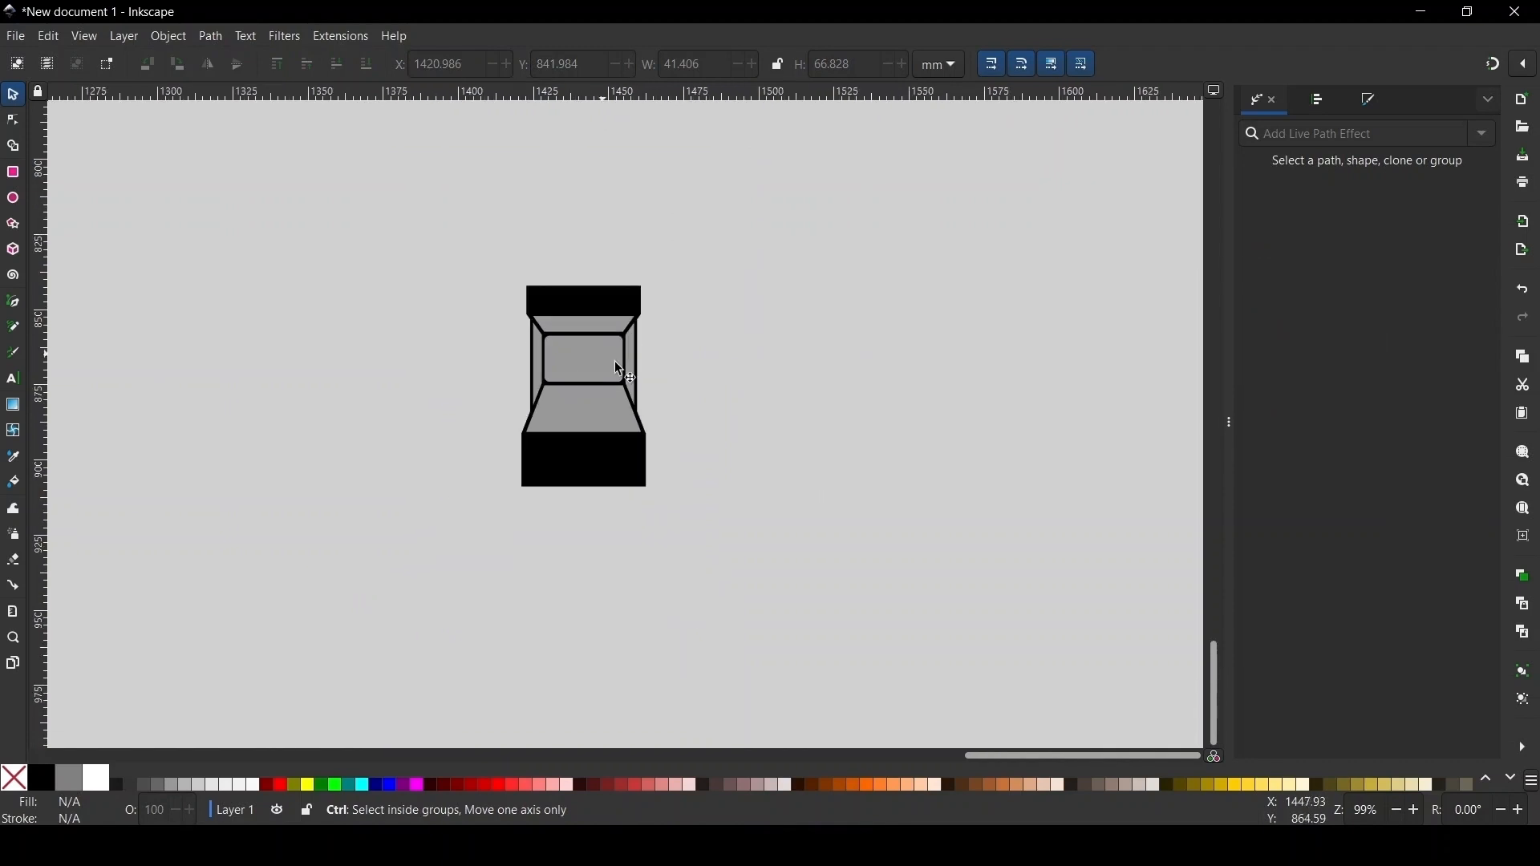
left_click_drag(430, 203, 813, 603)
key("Escape")
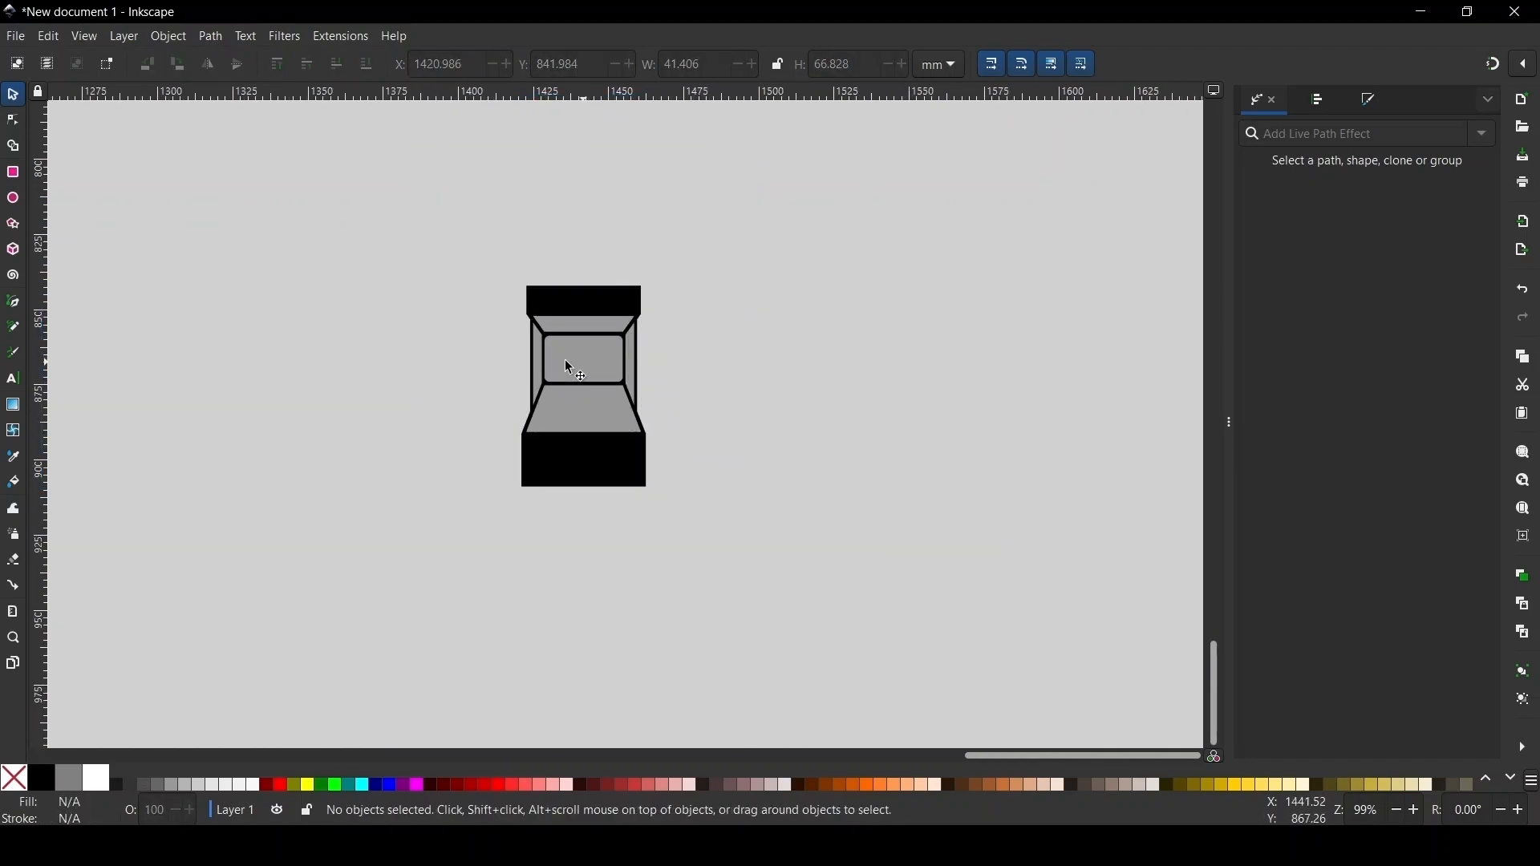
scroll(566, 361, "up", 1, "ctrl")
left_click_drag(471, 247, 886, 681)
key("Escape")
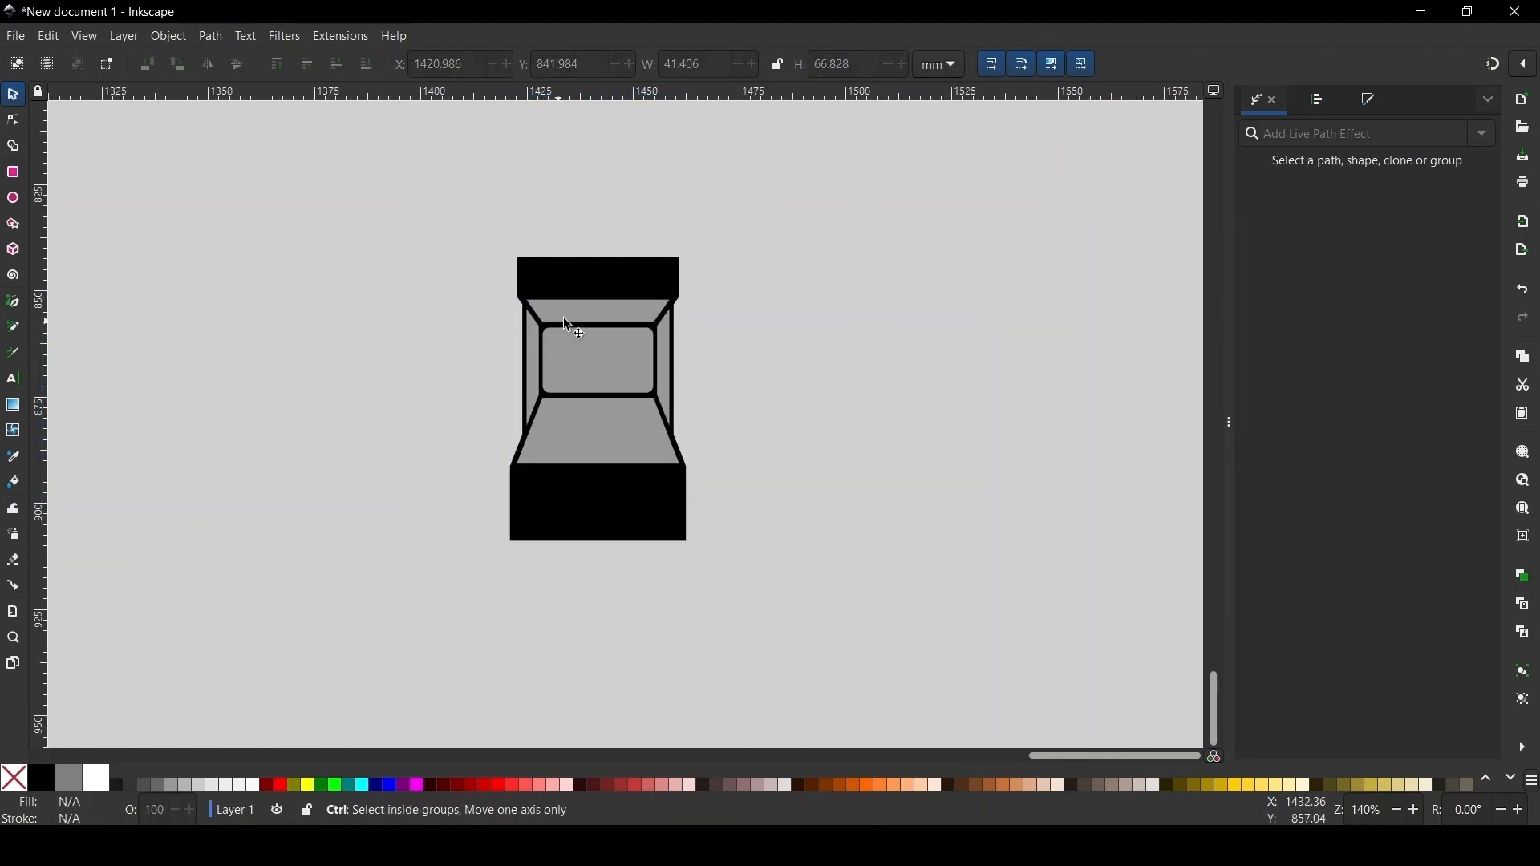
scroll(594, 325, "up", 2, "ctrl")
scroll(640, 313, "down", 2, "ctrl")
scroll(641, 313, "up", 2, "ctrl")
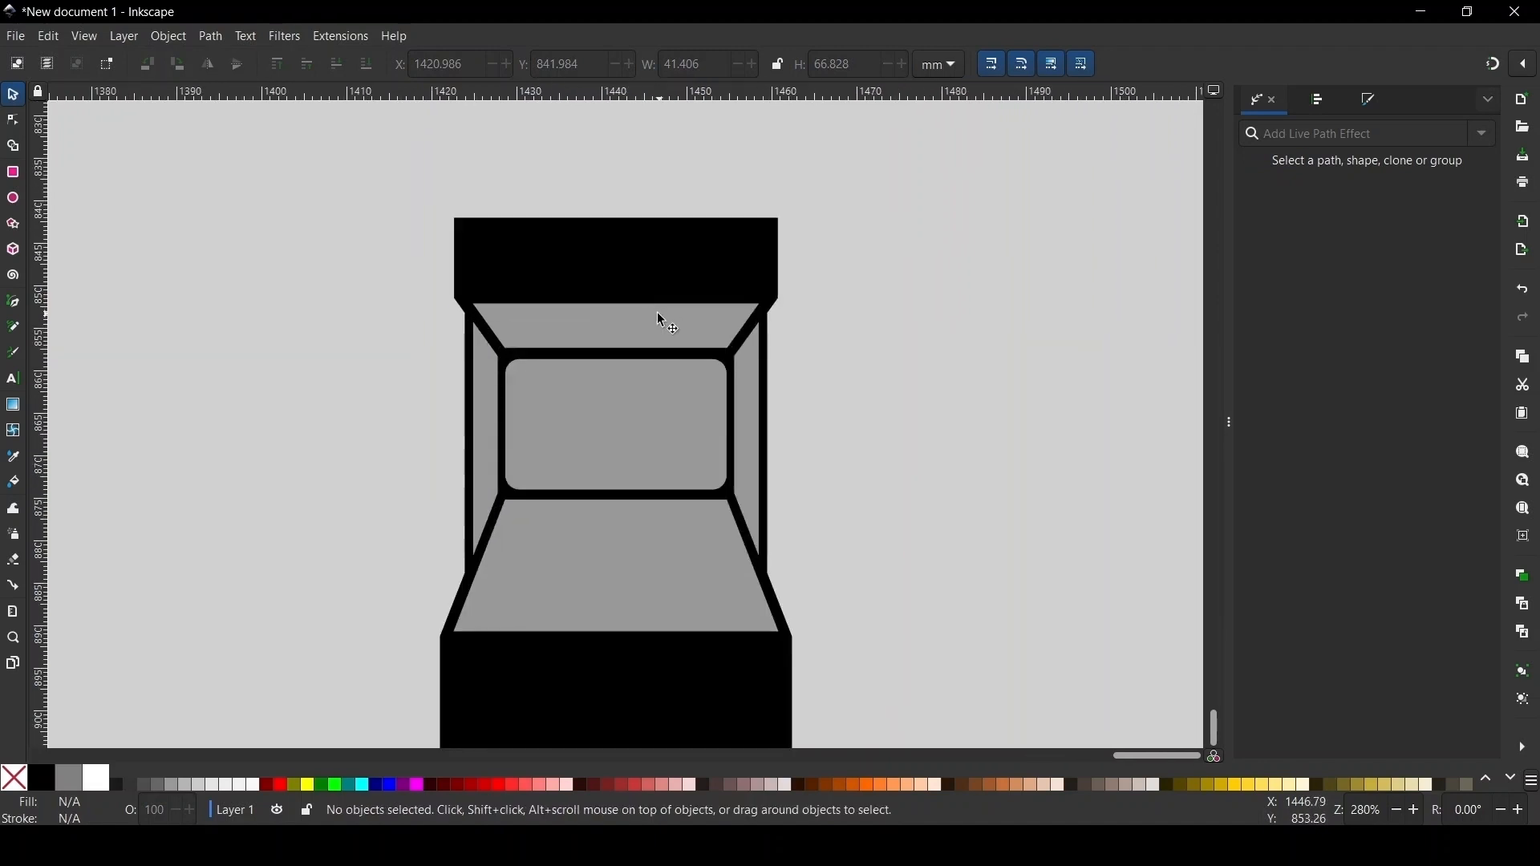
scroll(637, 228, "up", 1, "ctrl")
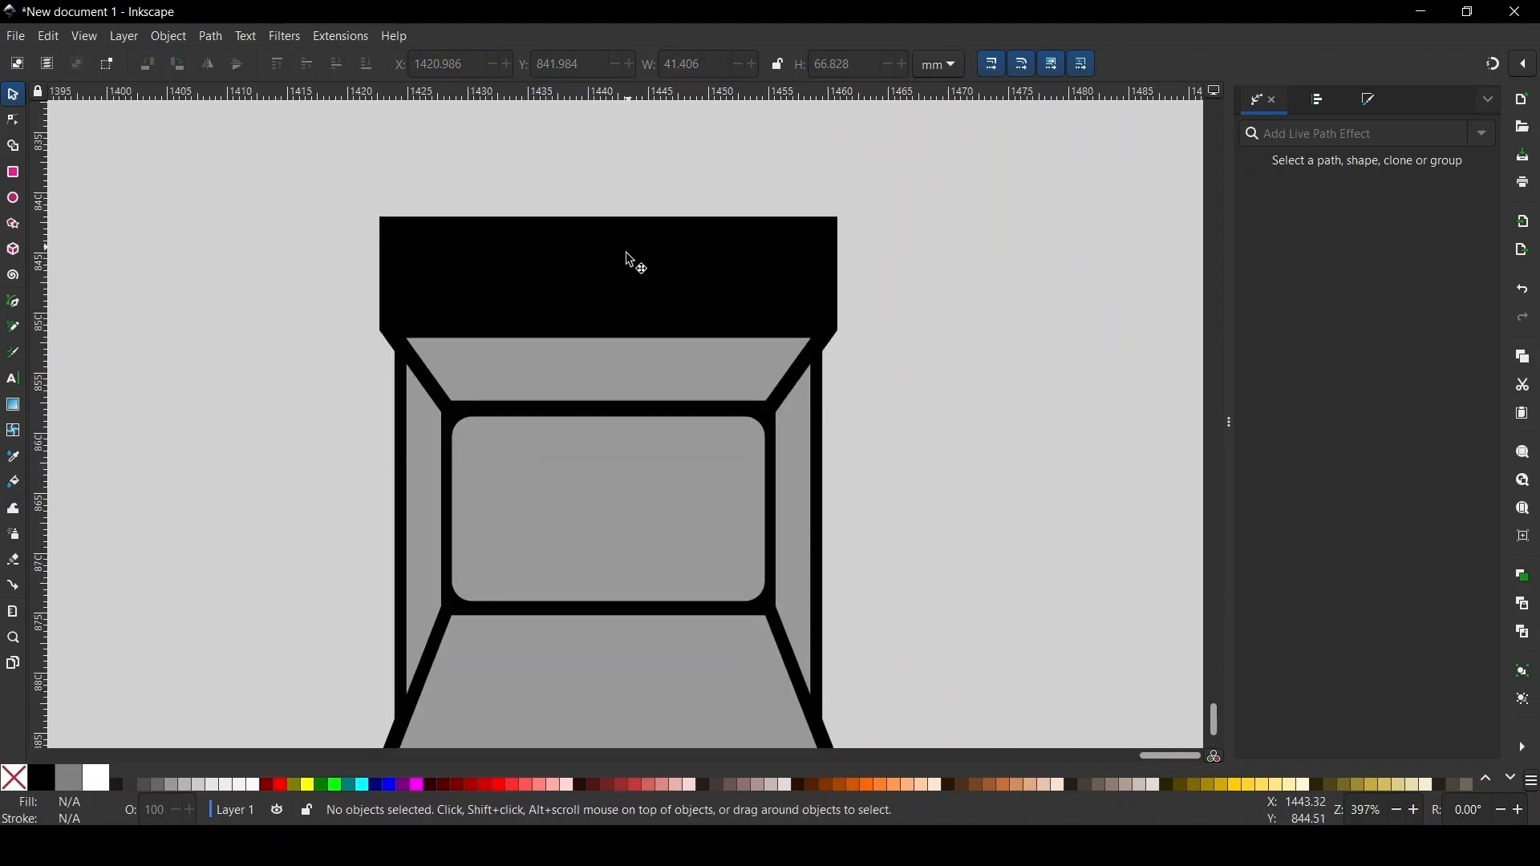
- Draw a rectangle about 35.5 mm wide and 9.3 mm high just above the cabinet's header block
left_click(634, 263)
scroll(626, 257, "up", 1, "ctrl")
scroll(601, 282, "down", 2, "ctrl")
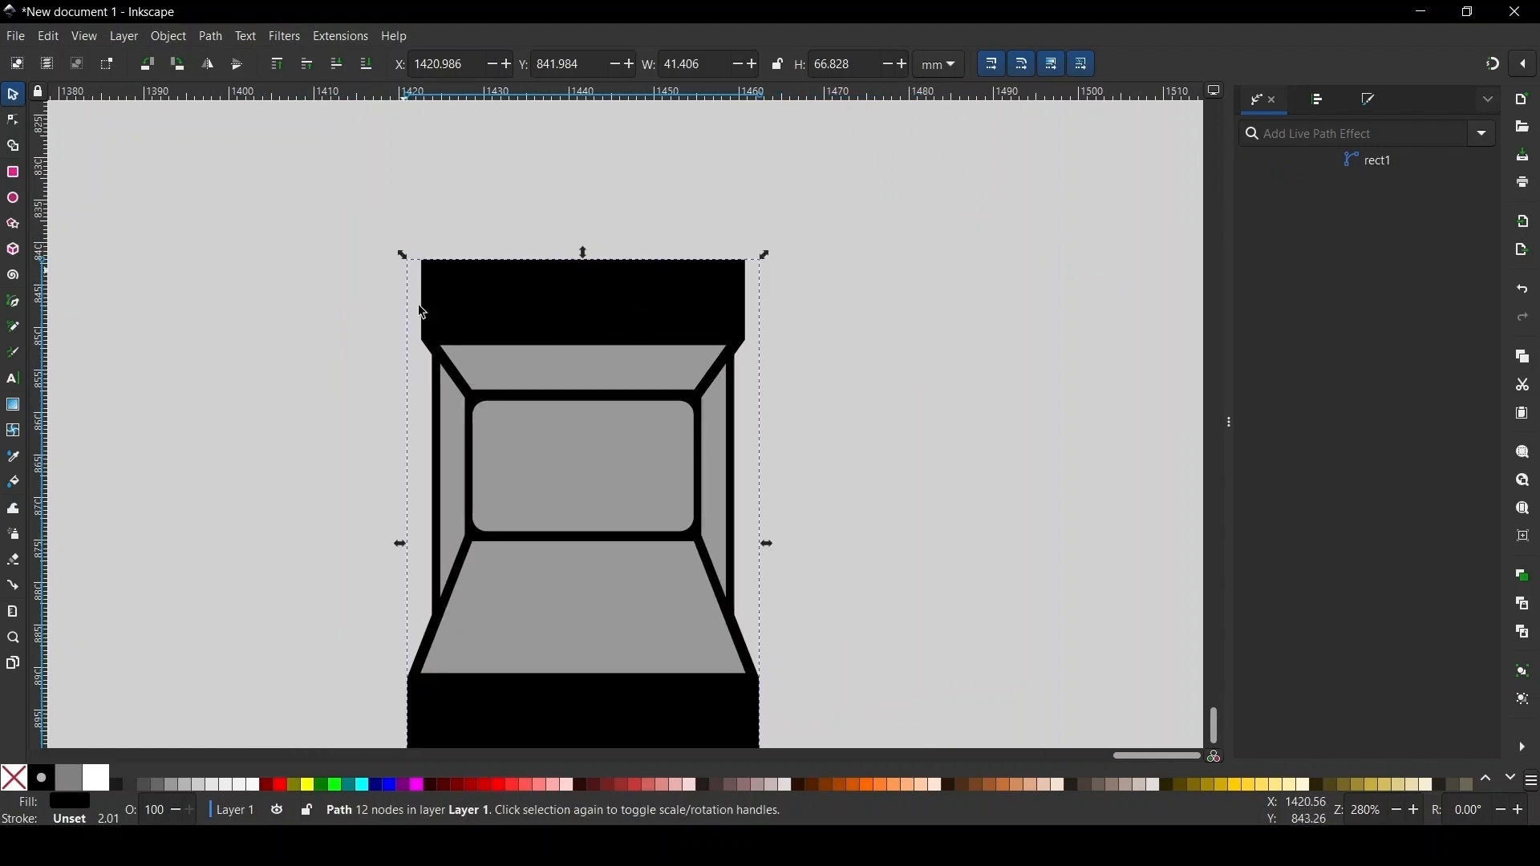
scroll(722, 273, "up", 1, "ctrl")
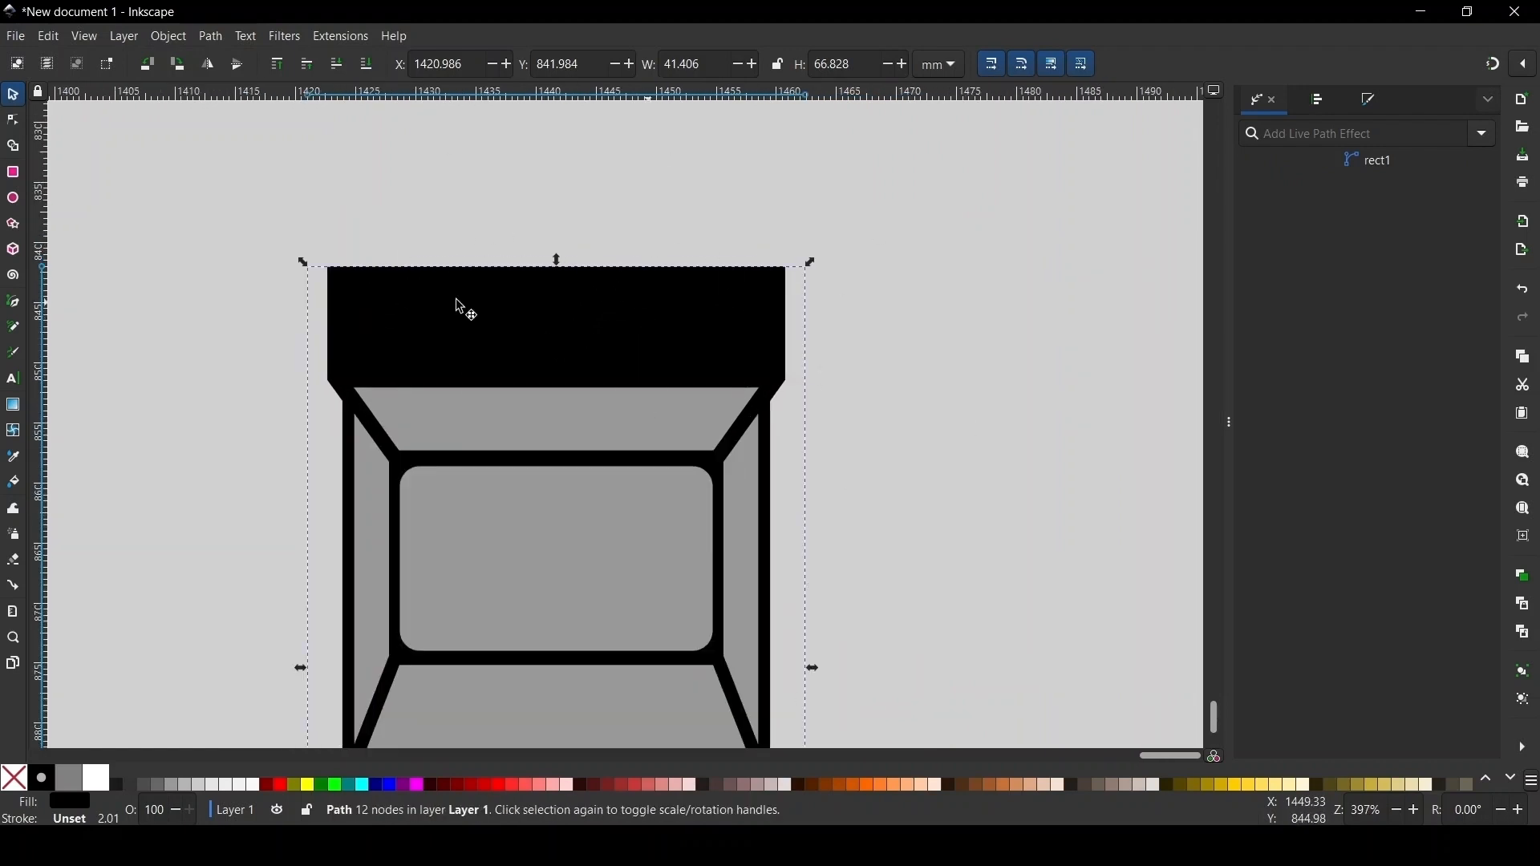
left_click(16, 175)
left_click_drag(714, 244, 287, 131)
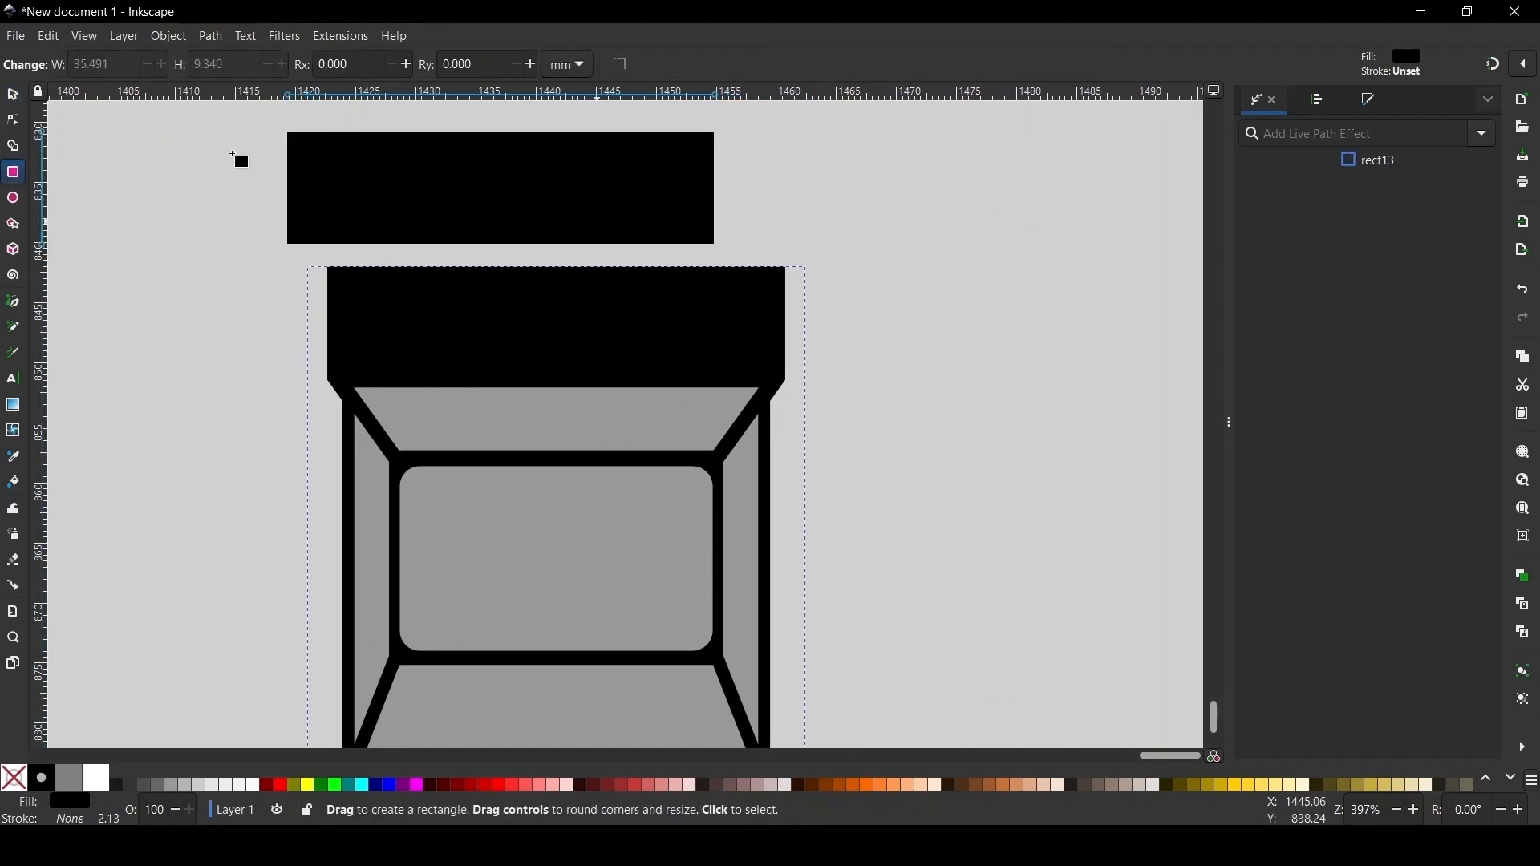
- Move the new rectangle onto the cabinet's header block and fill it with dark red
left_click(10, 95)
scroll(385, 173, "up", 2, "ctrl")
left_click_drag(357, 165, 436, 443)
scroll(415, 309, "down", 3, "ctrl")
scroll(506, 333, "up", 1, "ctrl")
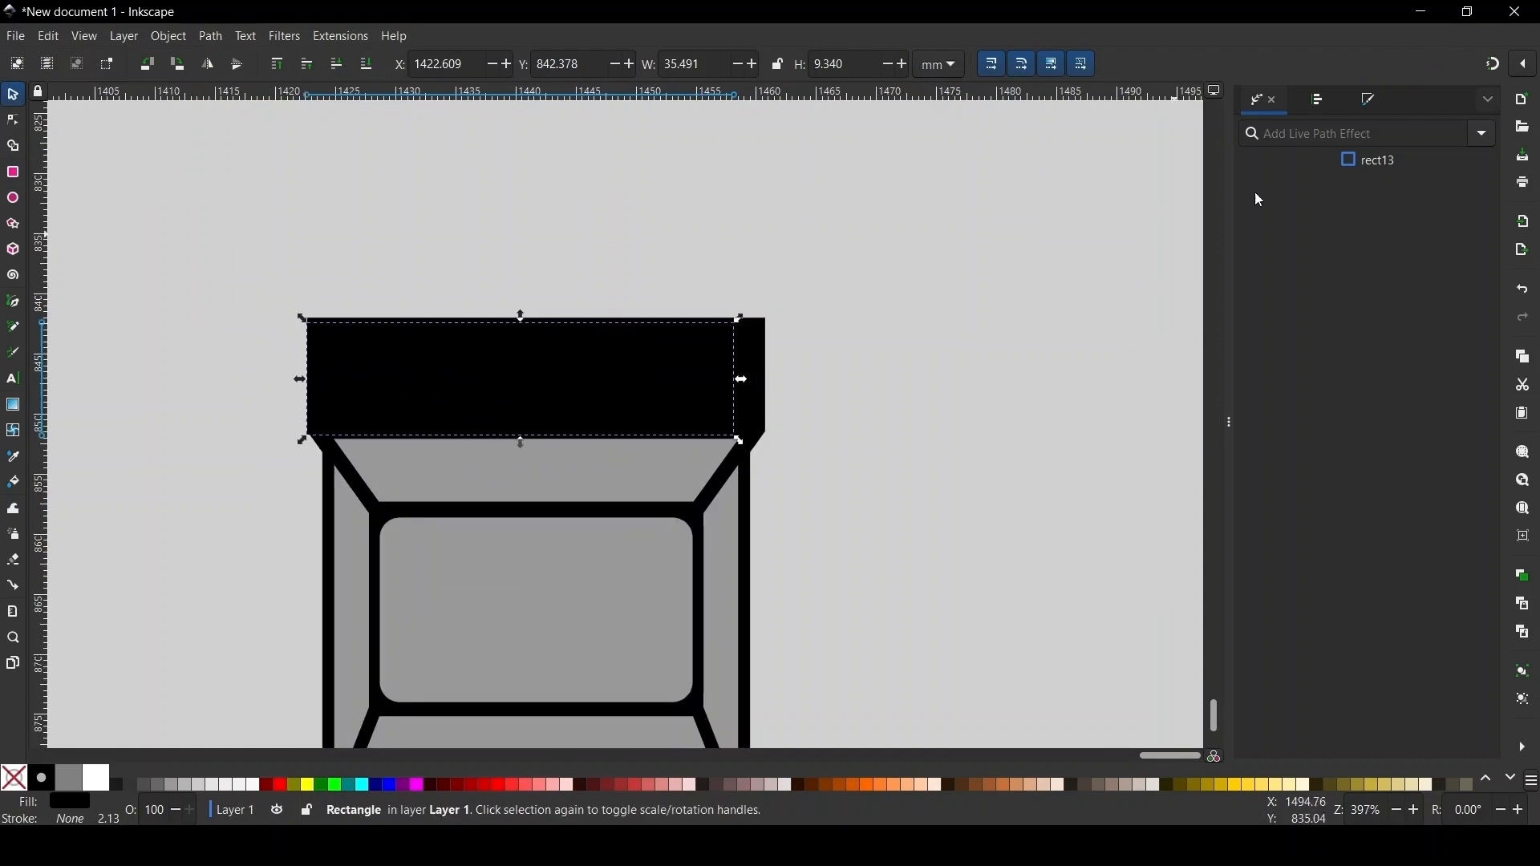
left_click(472, 784)
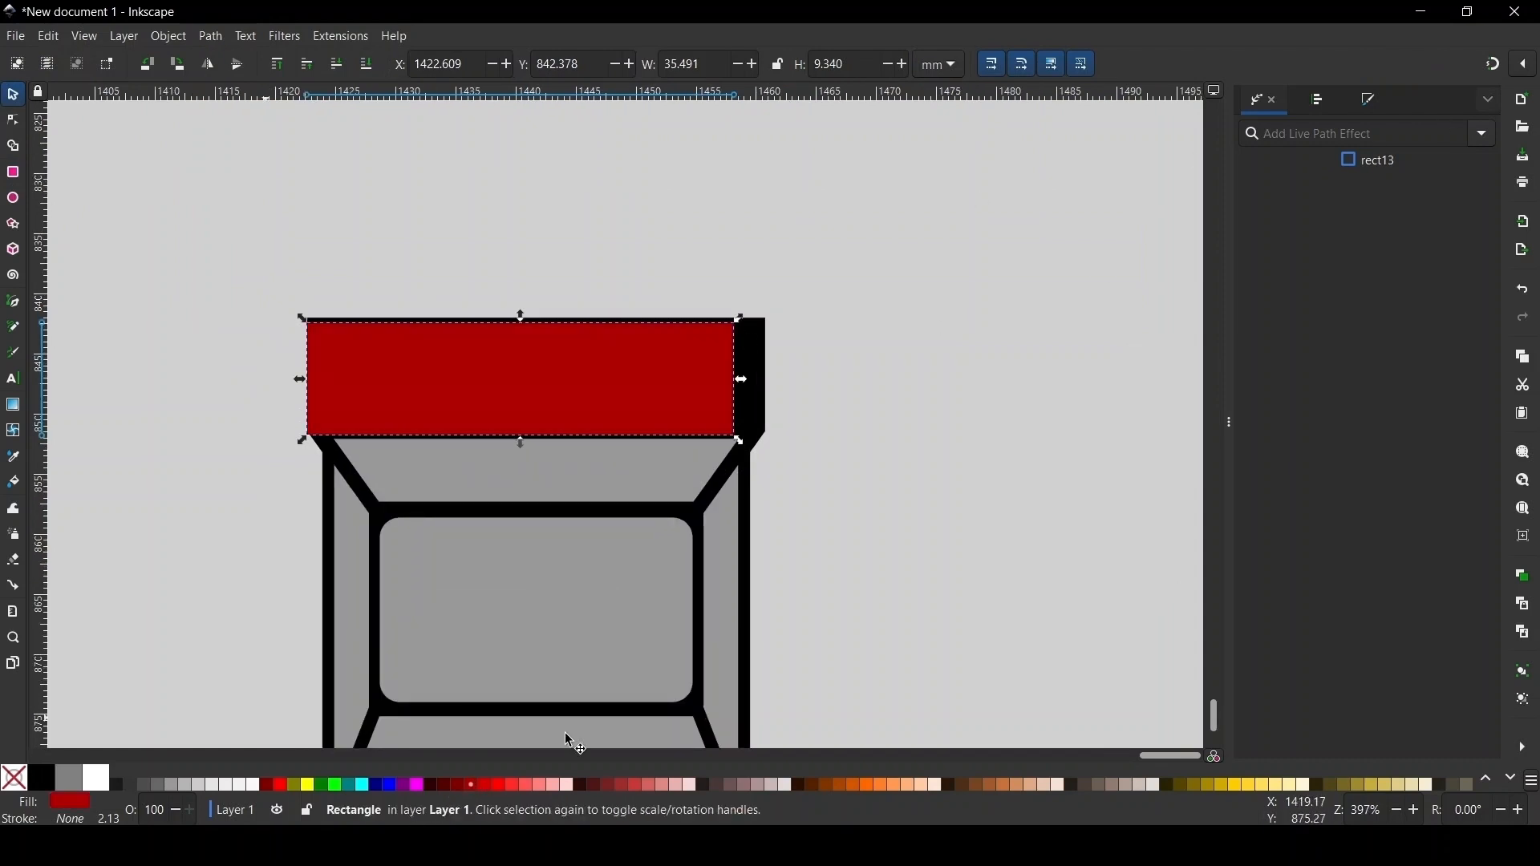
- Enable snapping, align the red rectangle to the header's upper-left corner and stretch it to the header's right edge, about 38.1 mm wide
left_click(1494, 66)
left_click_drag(551, 359, 553, 345)
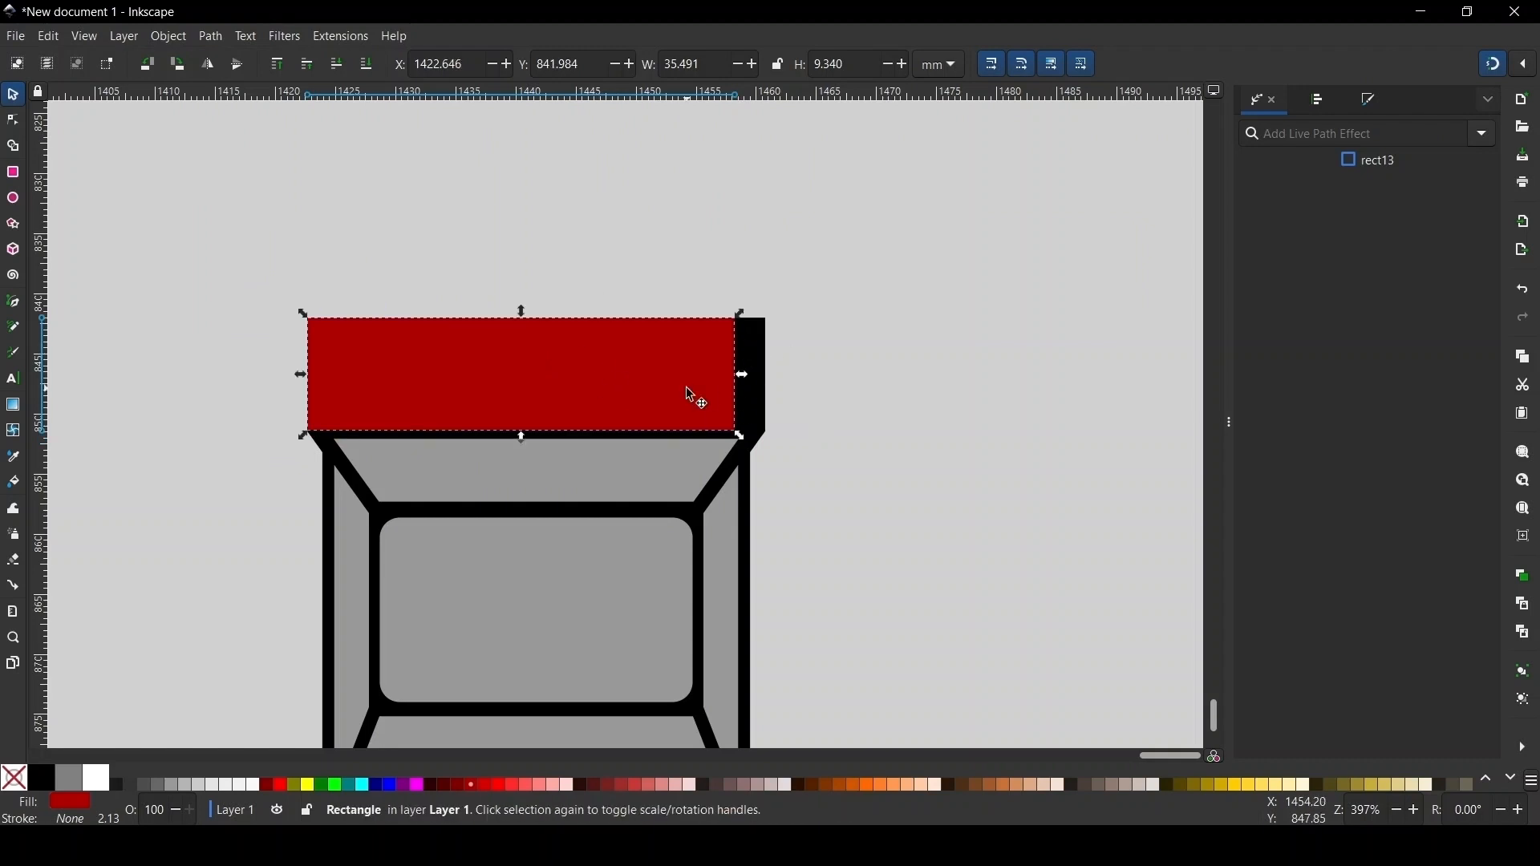
scroll(694, 397, "up", 4)
left_click_drag(886, 335, 1021, 338)
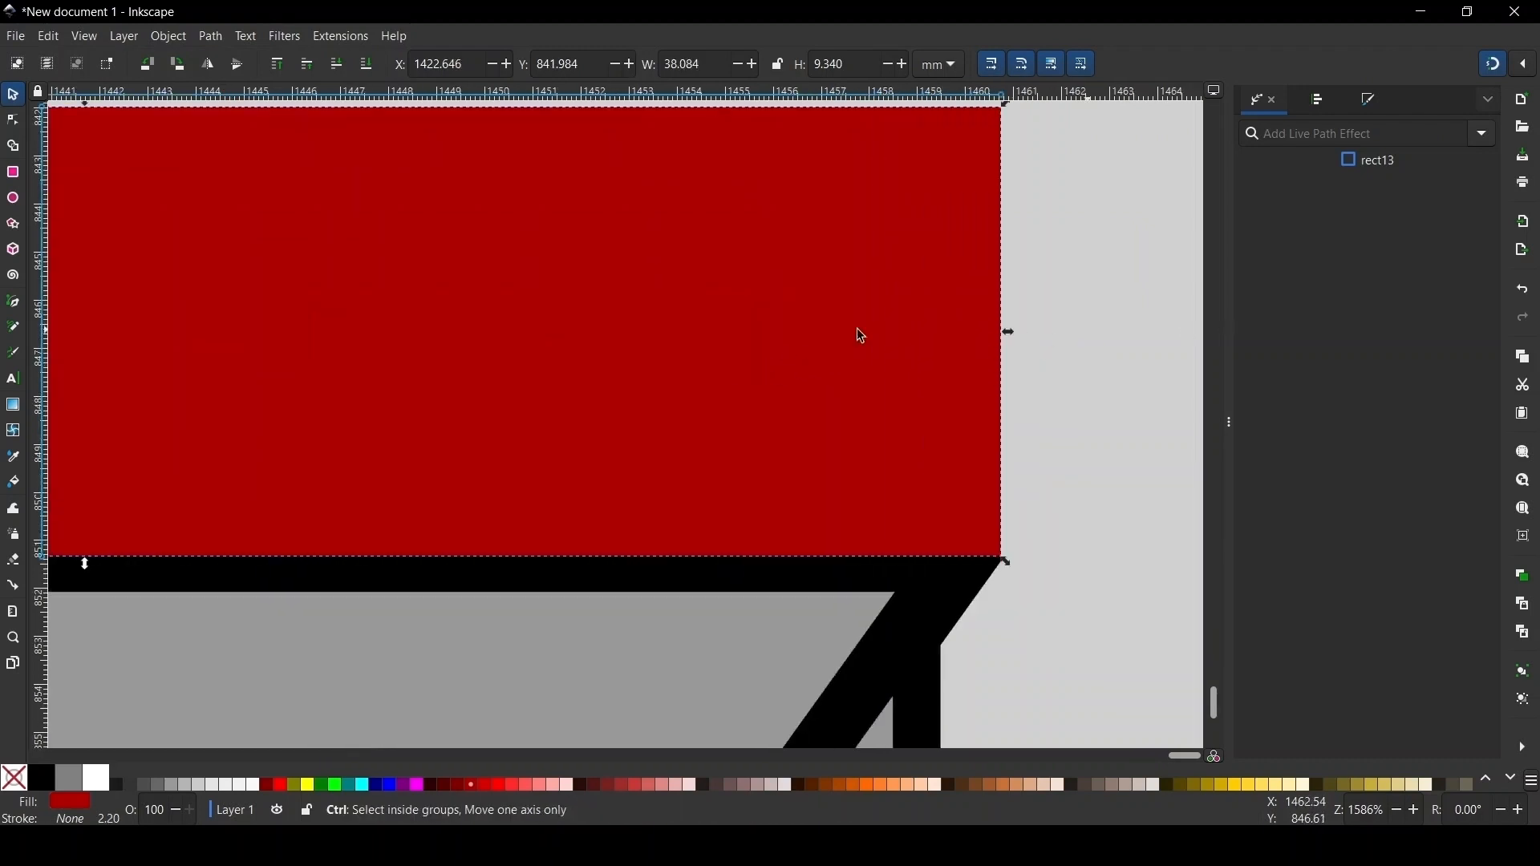
left_click(1134, 289)
scroll(1012, 358, "down", 3)
scroll(674, 356, "up", 1)
key("space")
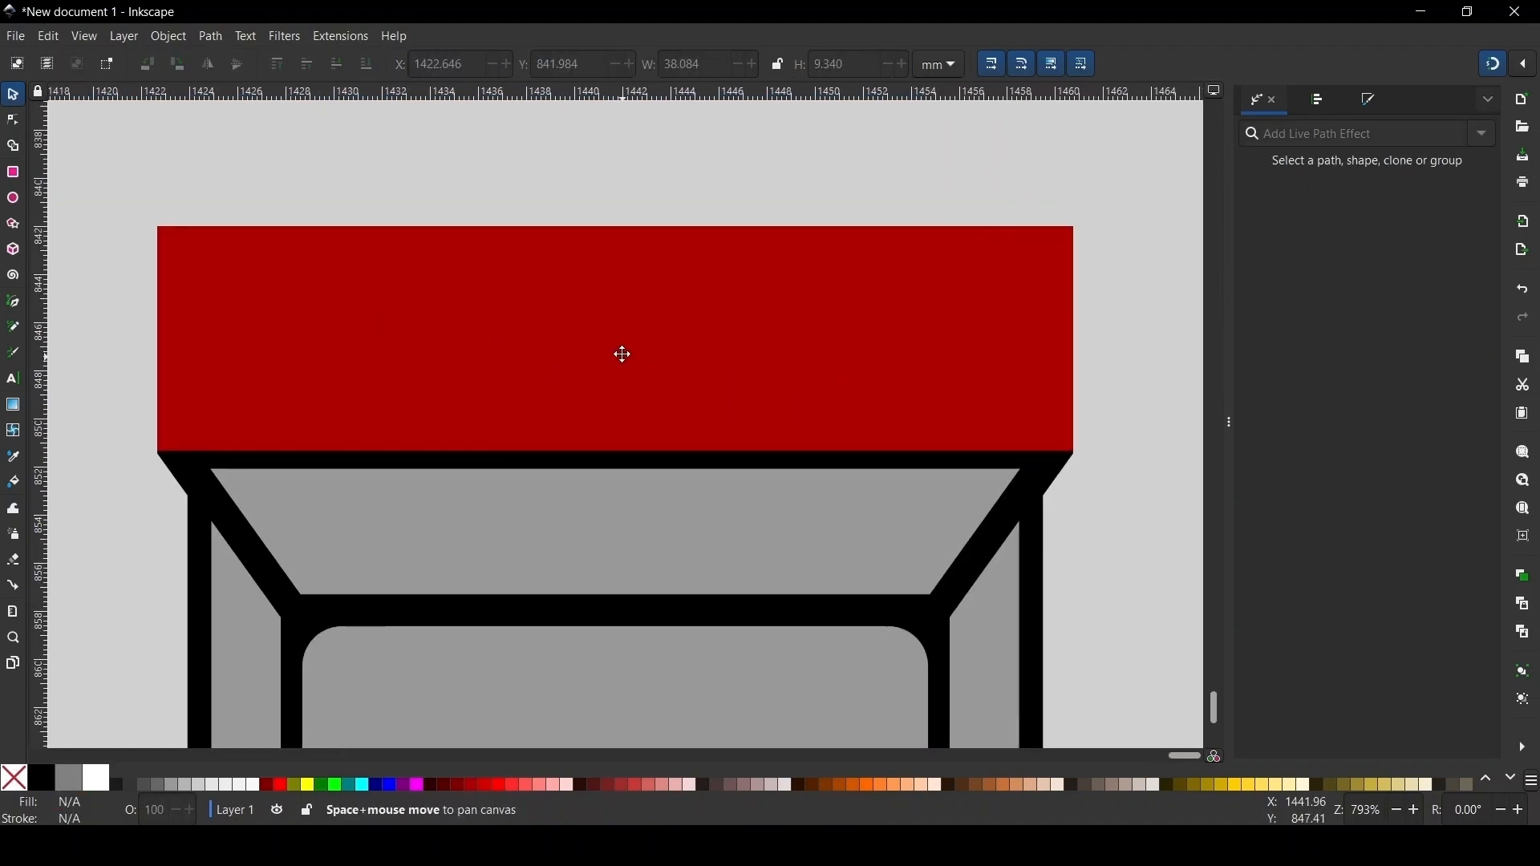
- Convert the red rectangle to a path and apply a Dynamic Offset to it
left_click(630, 333)
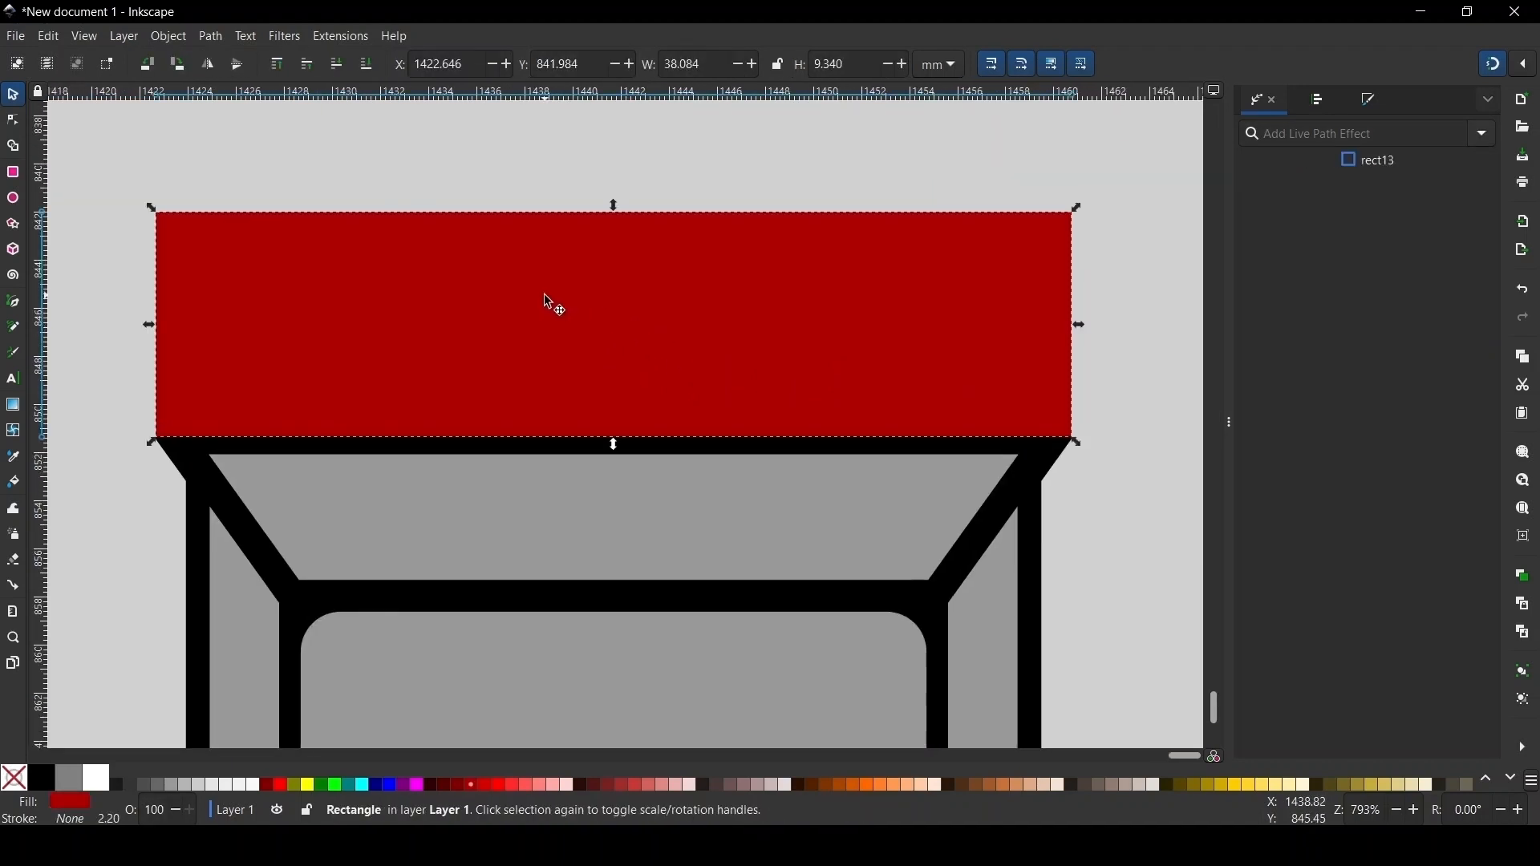
left_click(215, 37)
left_click(249, 59)
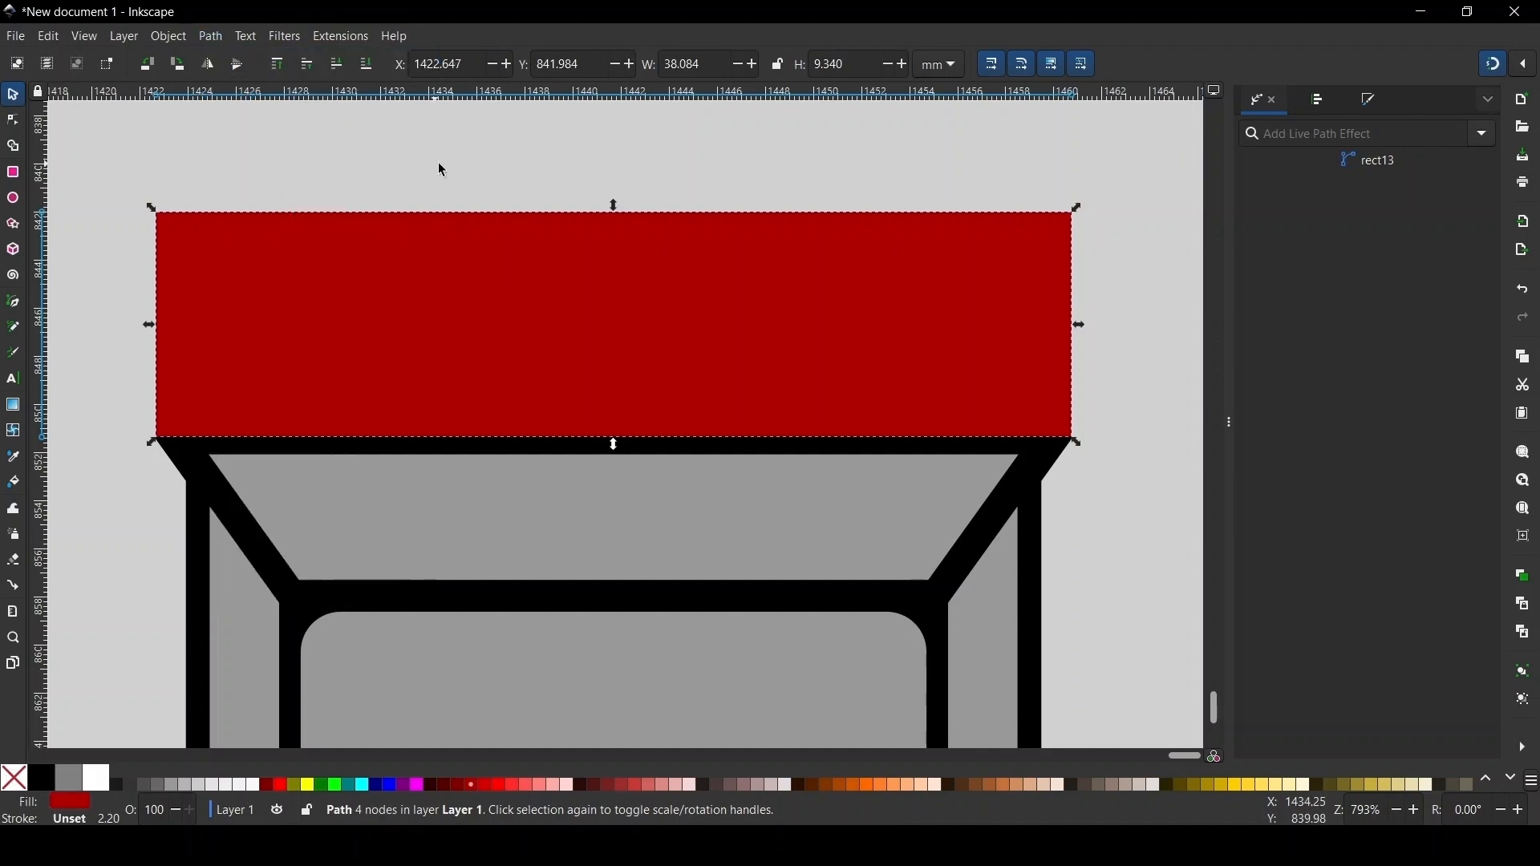
left_click(212, 36)
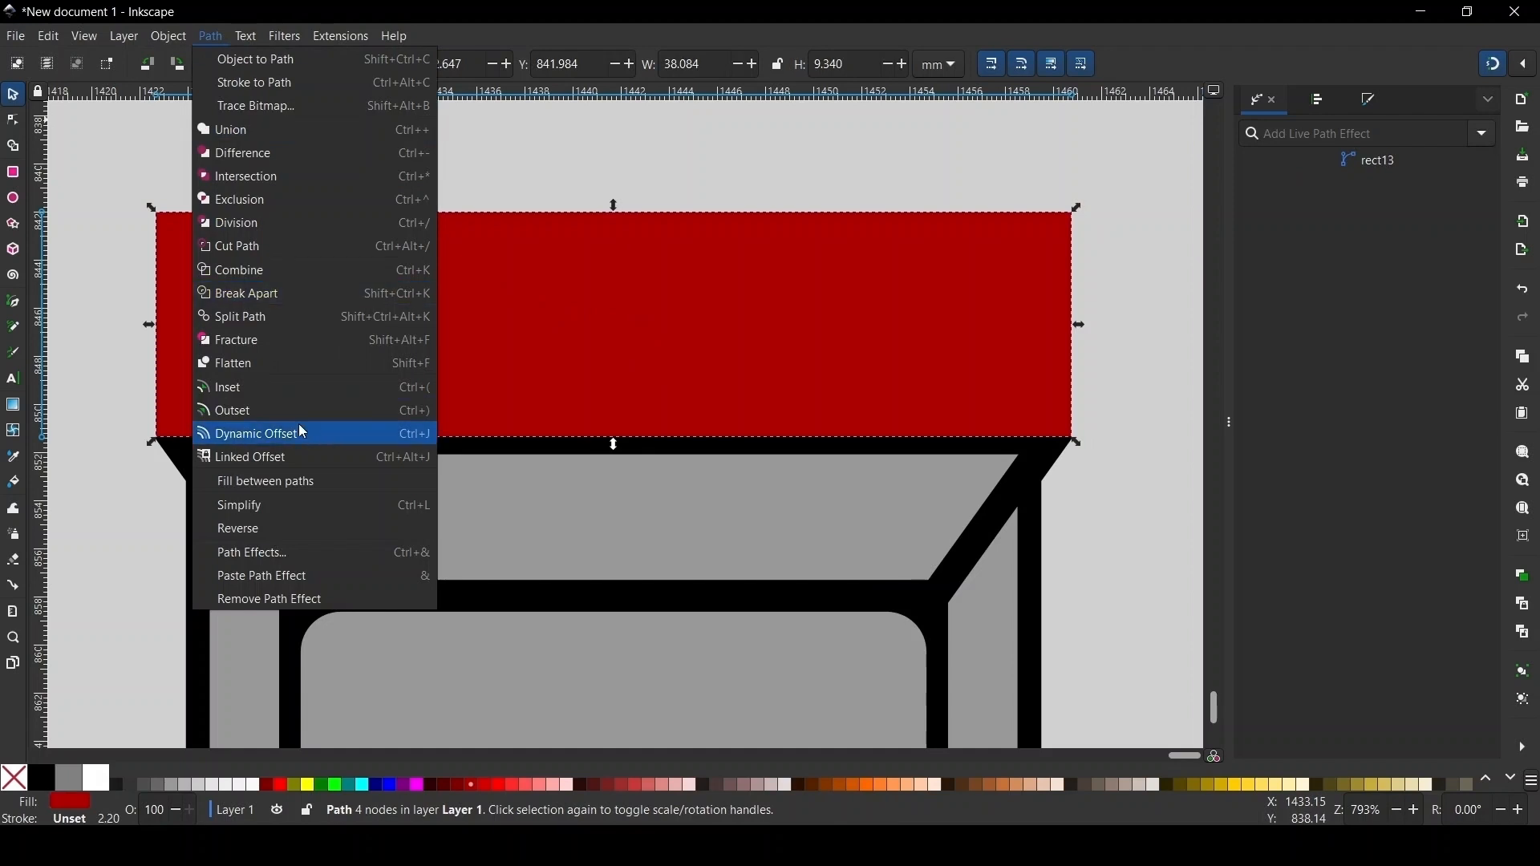
left_click(274, 444)
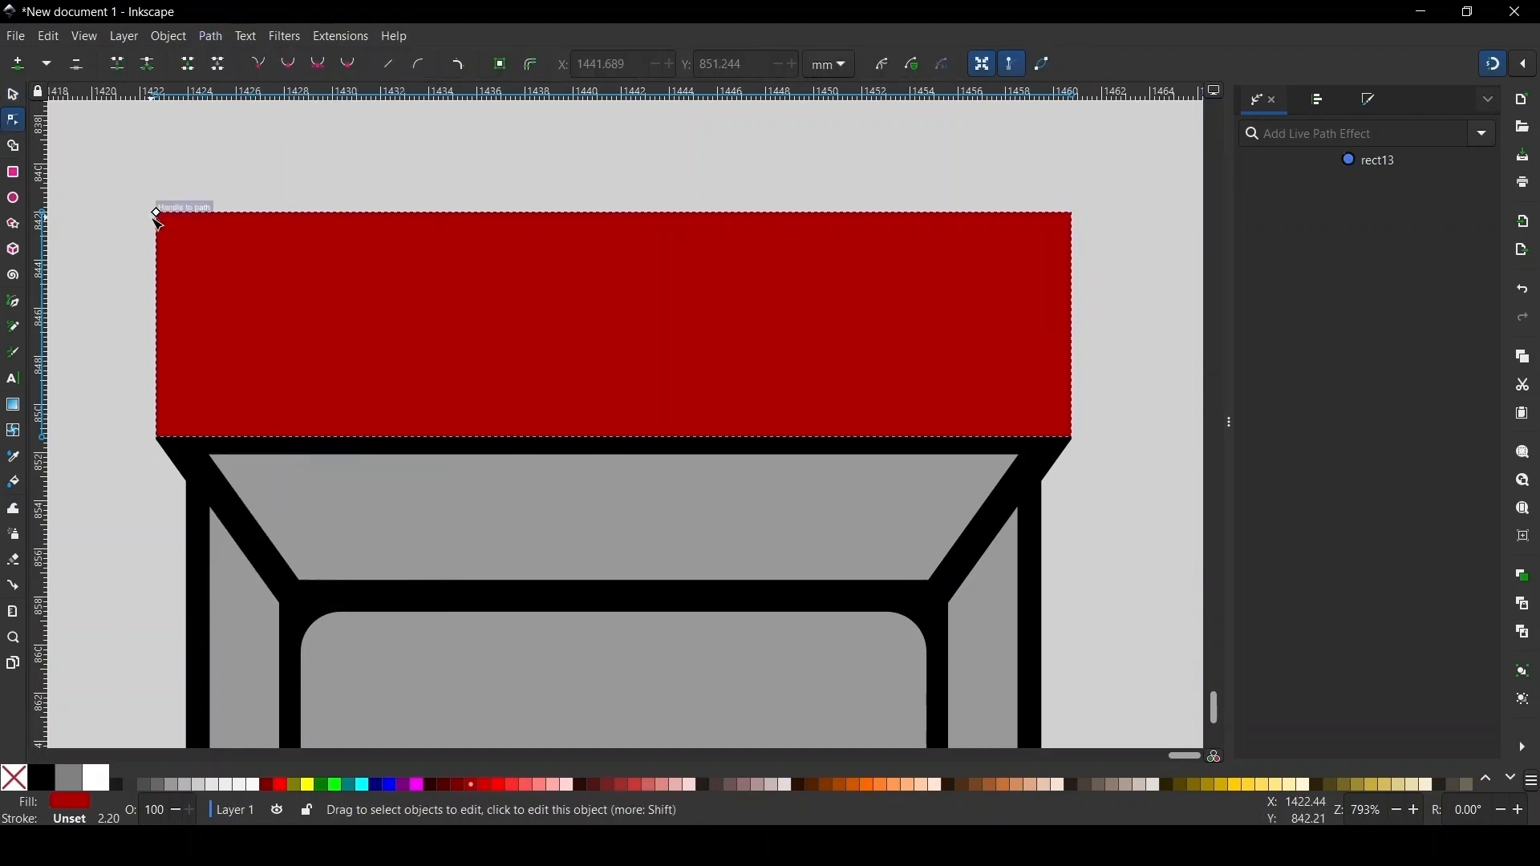
- Disable snapping and shrink the red panel with its offset handle, leaving an even black border inside the header
mouse_move(158, 215)
left_mouse_down()
mouse_move(191, 241)
mouse_move(171, 235)
left_mouse_up()
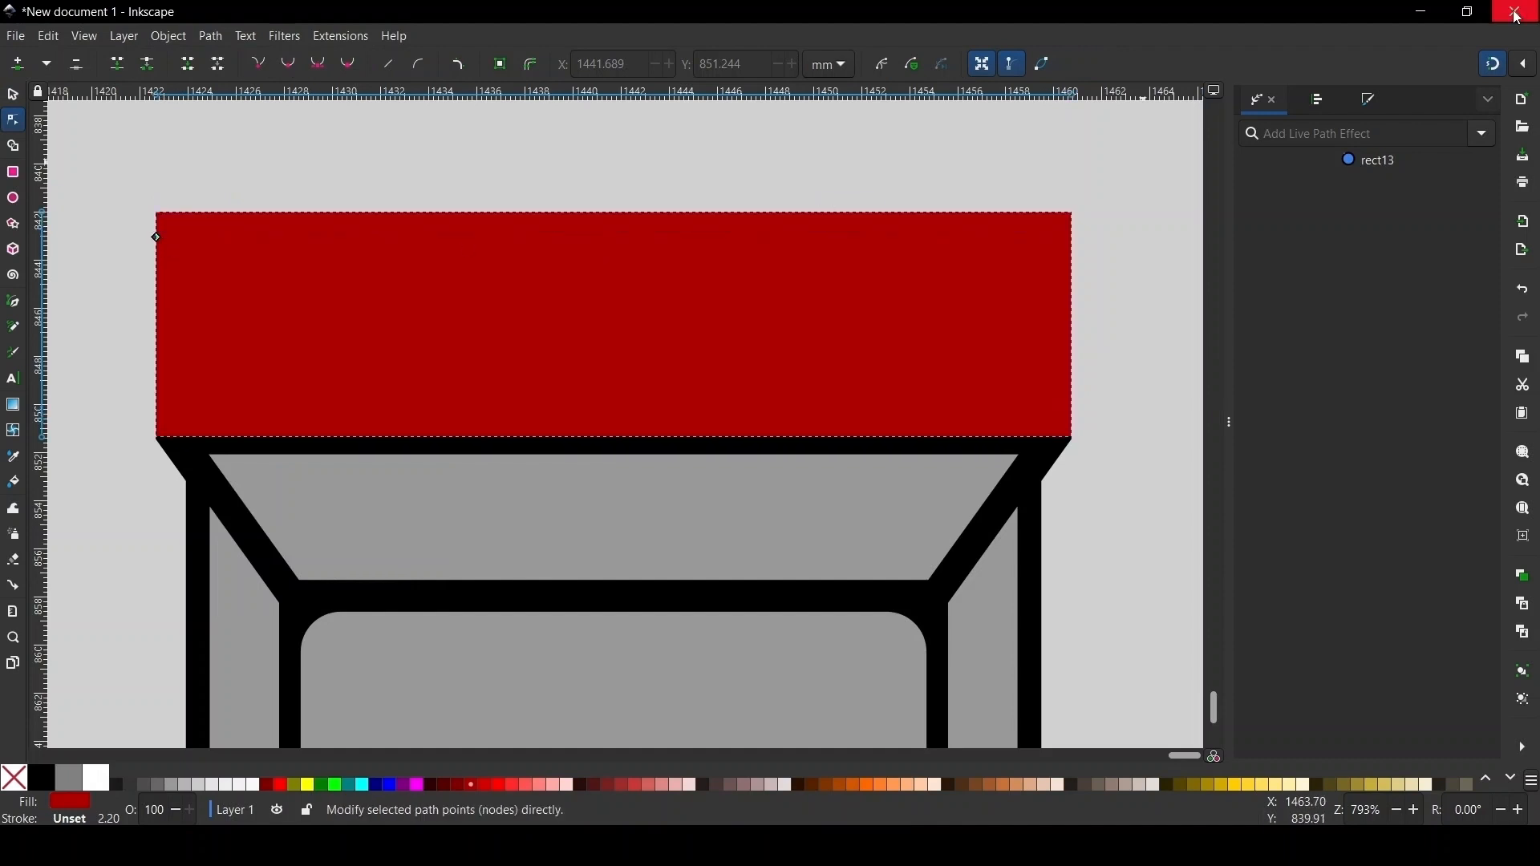
left_click(1494, 65)
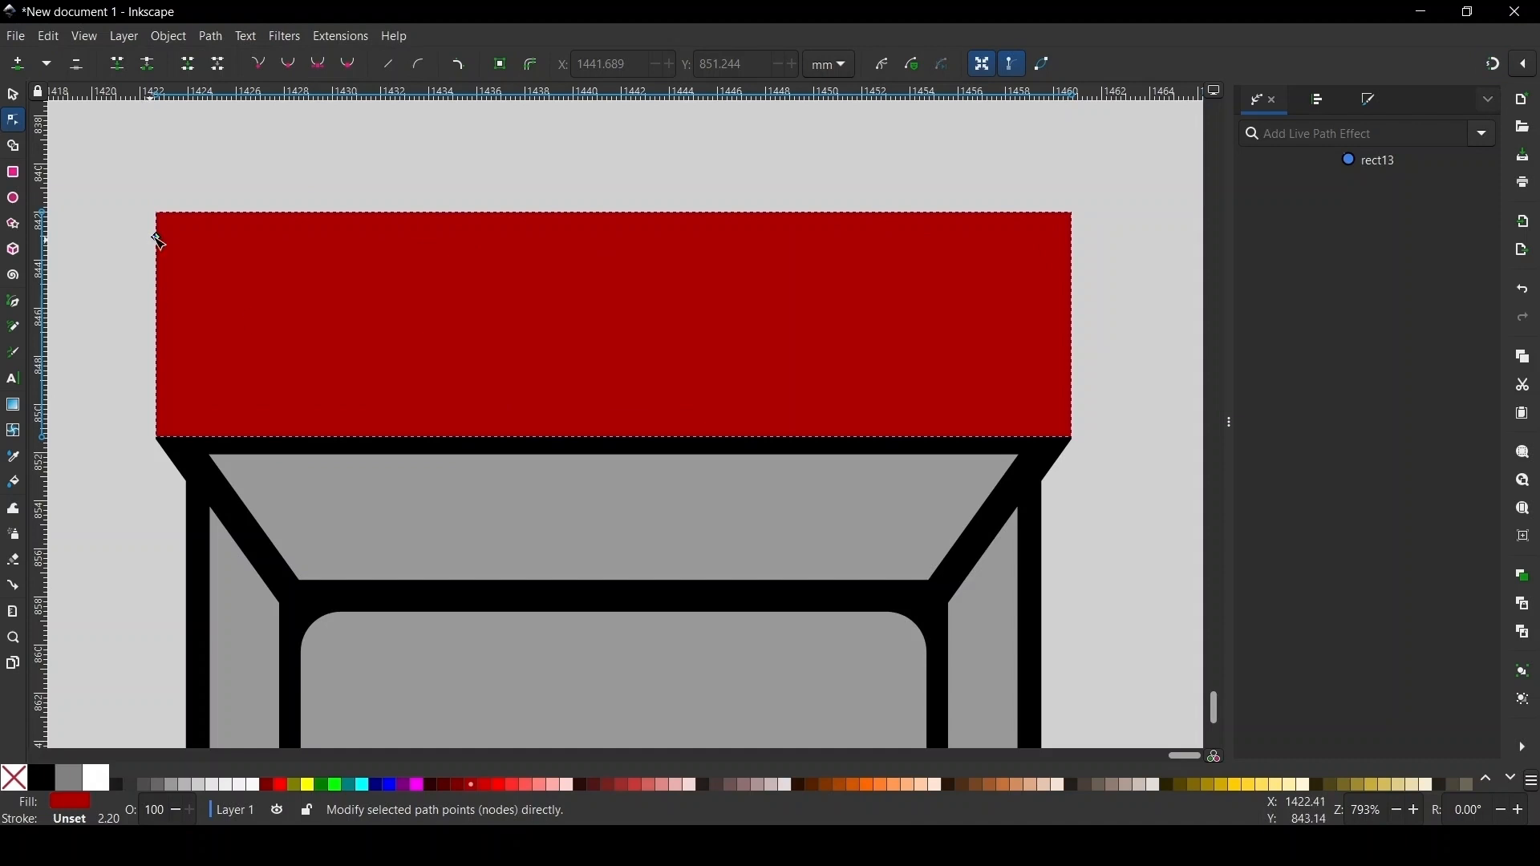
left_click_drag(159, 241, 200, 245)
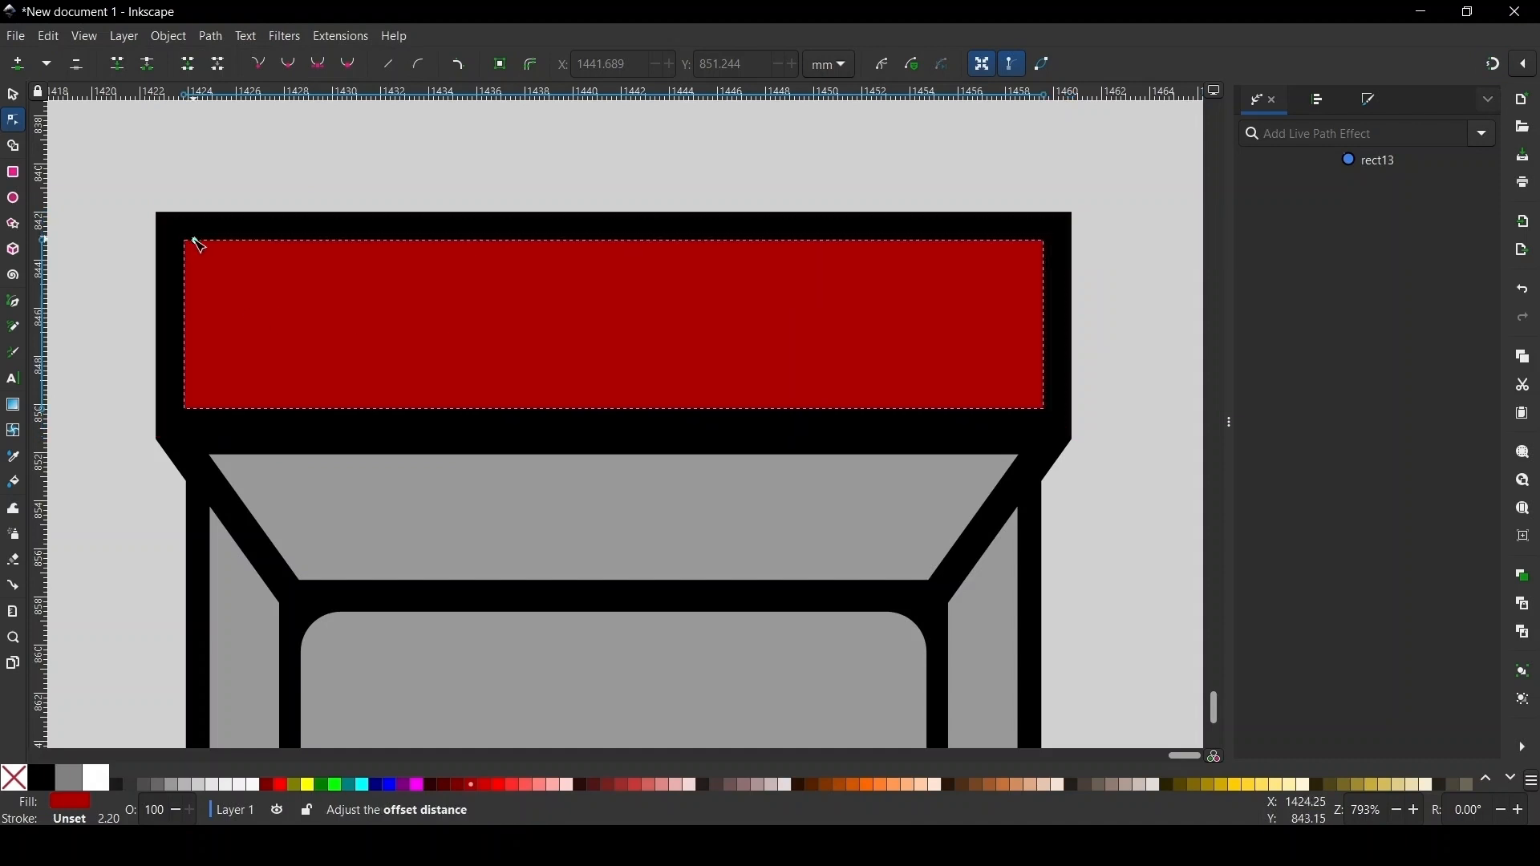
- Stretch the red header panel's lower edge down to about 7.67 mm total height, matching the black border below to the other sides
left_click(13, 95)
left_click(335, 148)
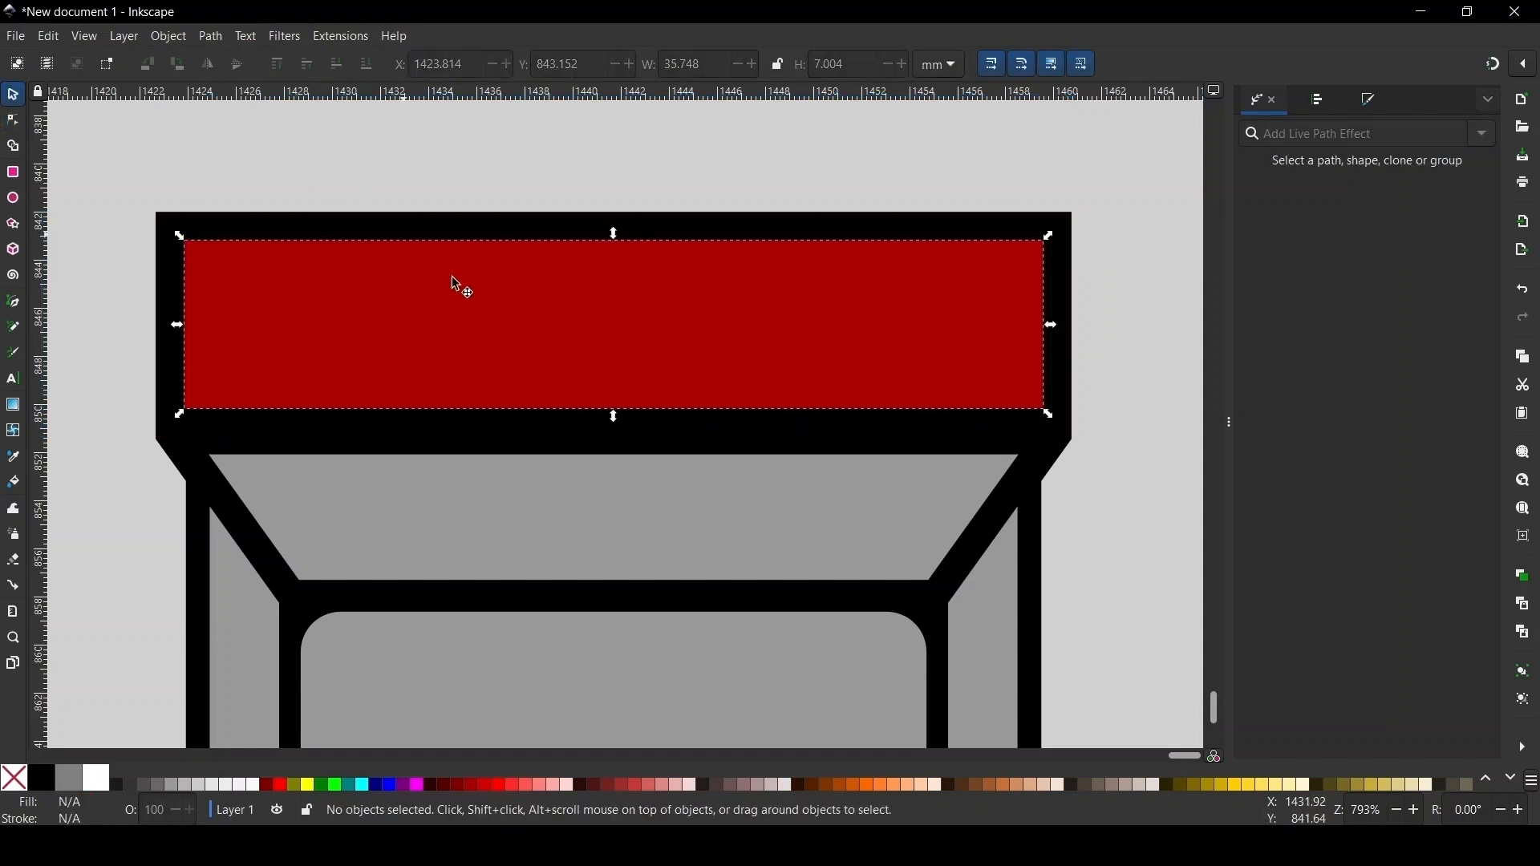
scroll(691, 320, "down", 5)
scroll(585, 282, "up", 5)
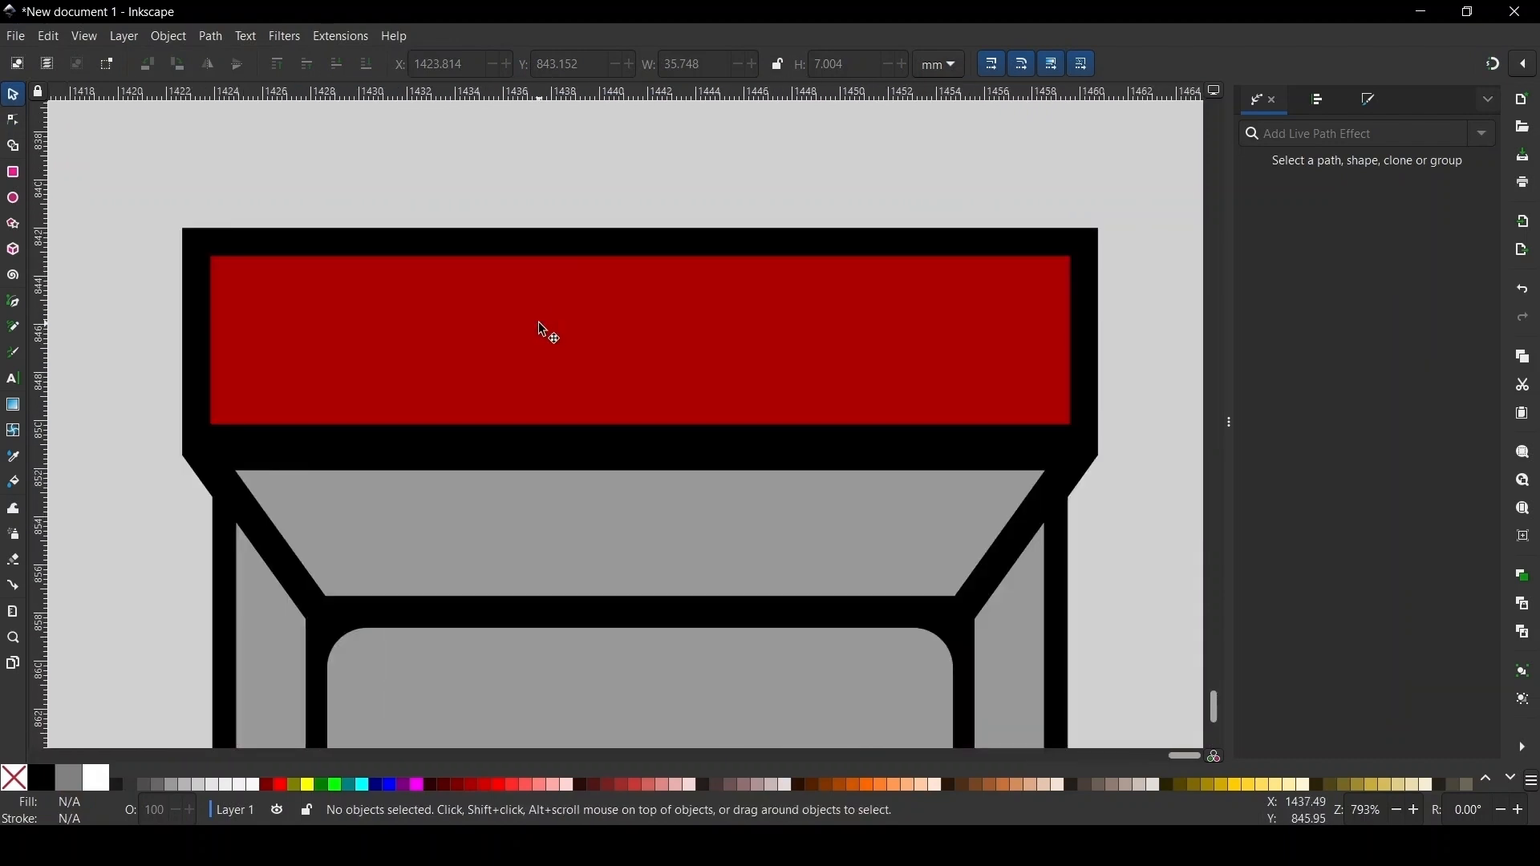
left_click(437, 329)
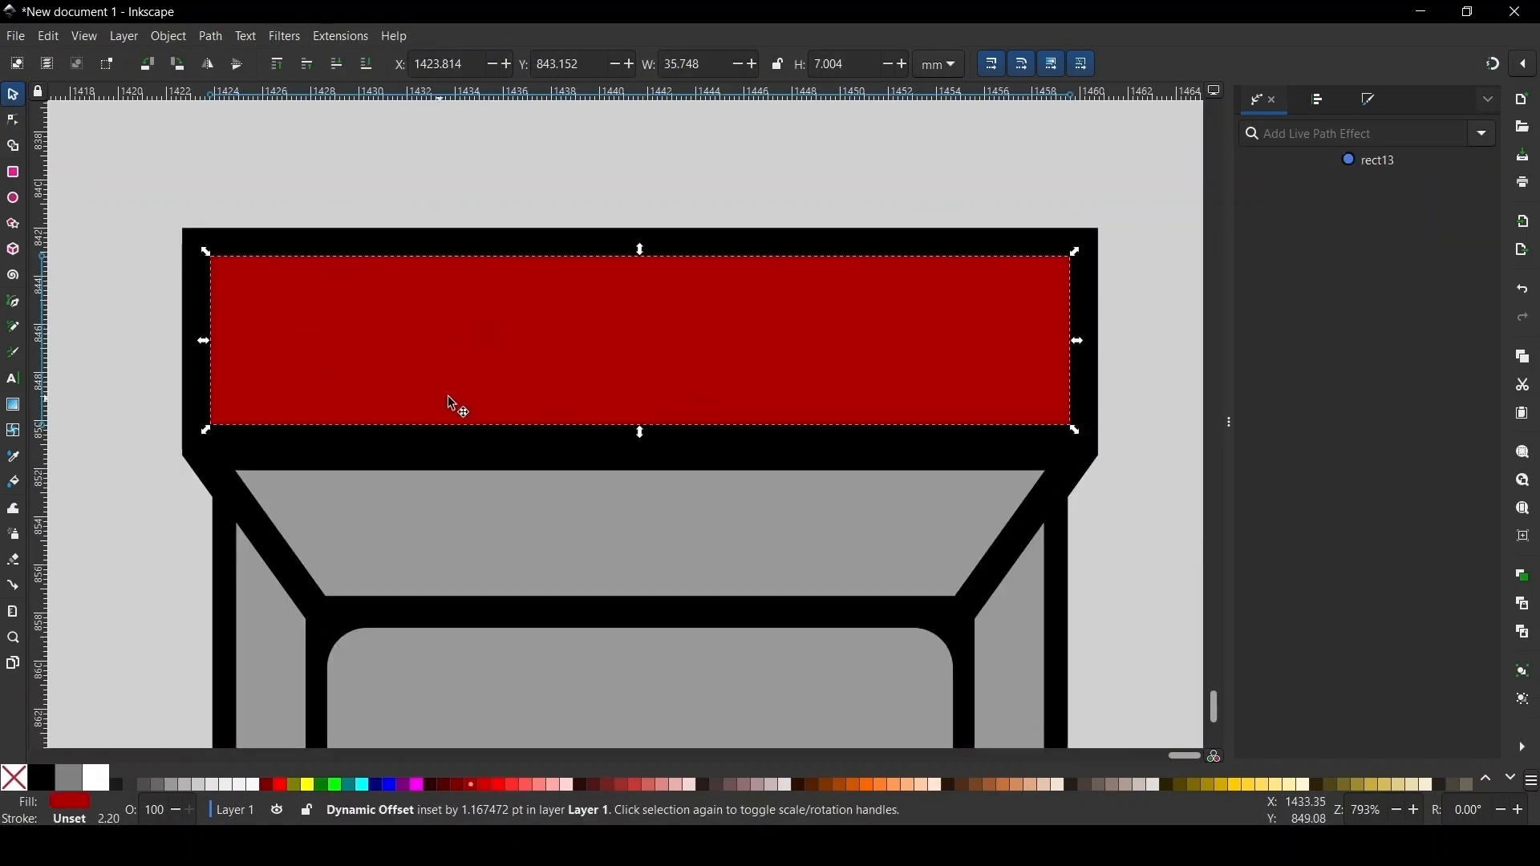
scroll(559, 454, "up", 1)
scroll(559, 454, "down", 1)
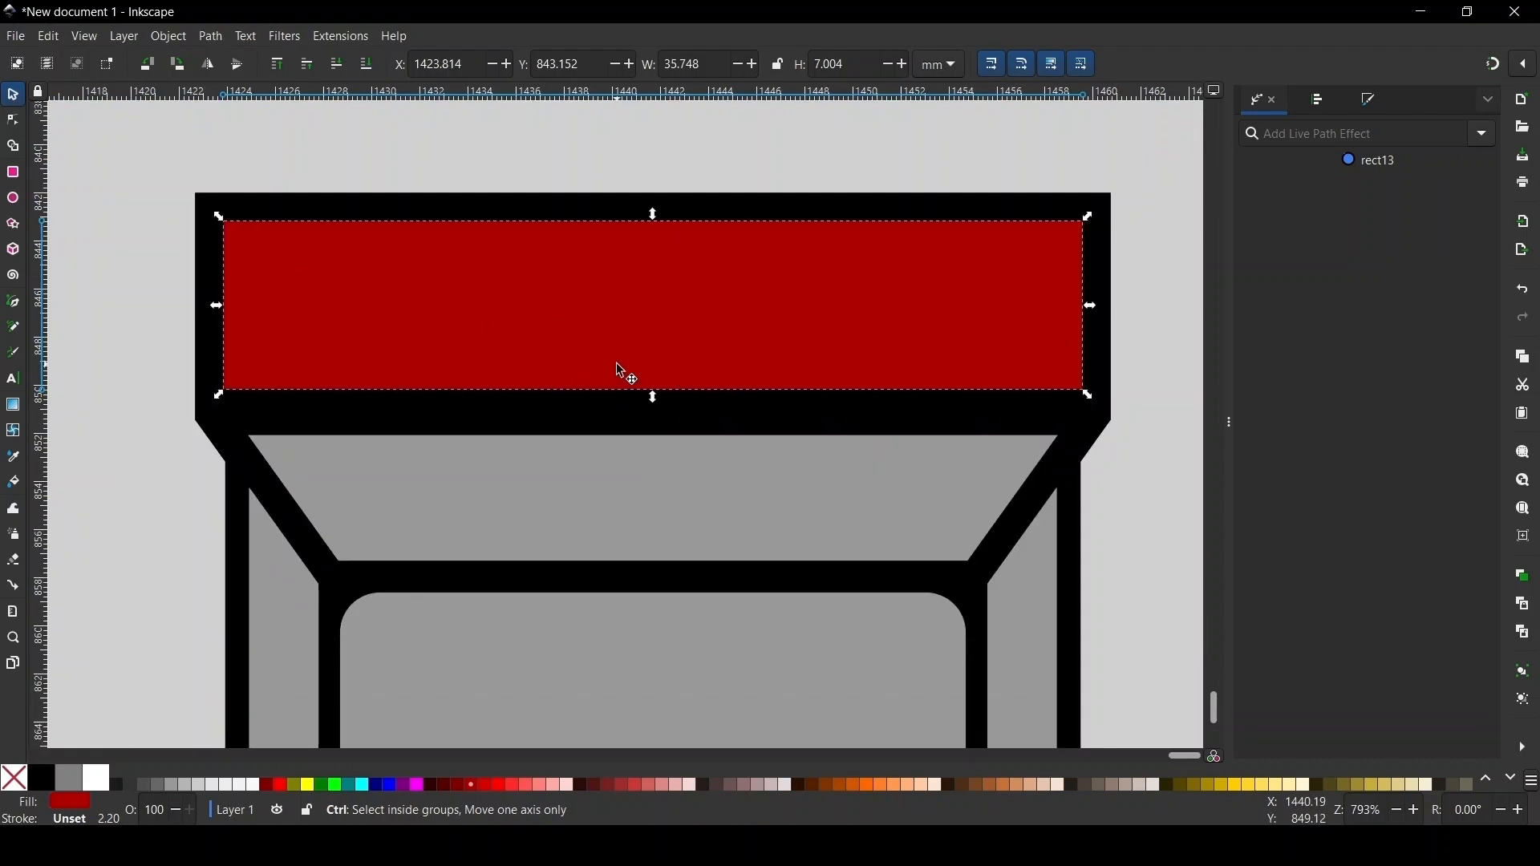
left_click_drag(651, 397, 659, 418)
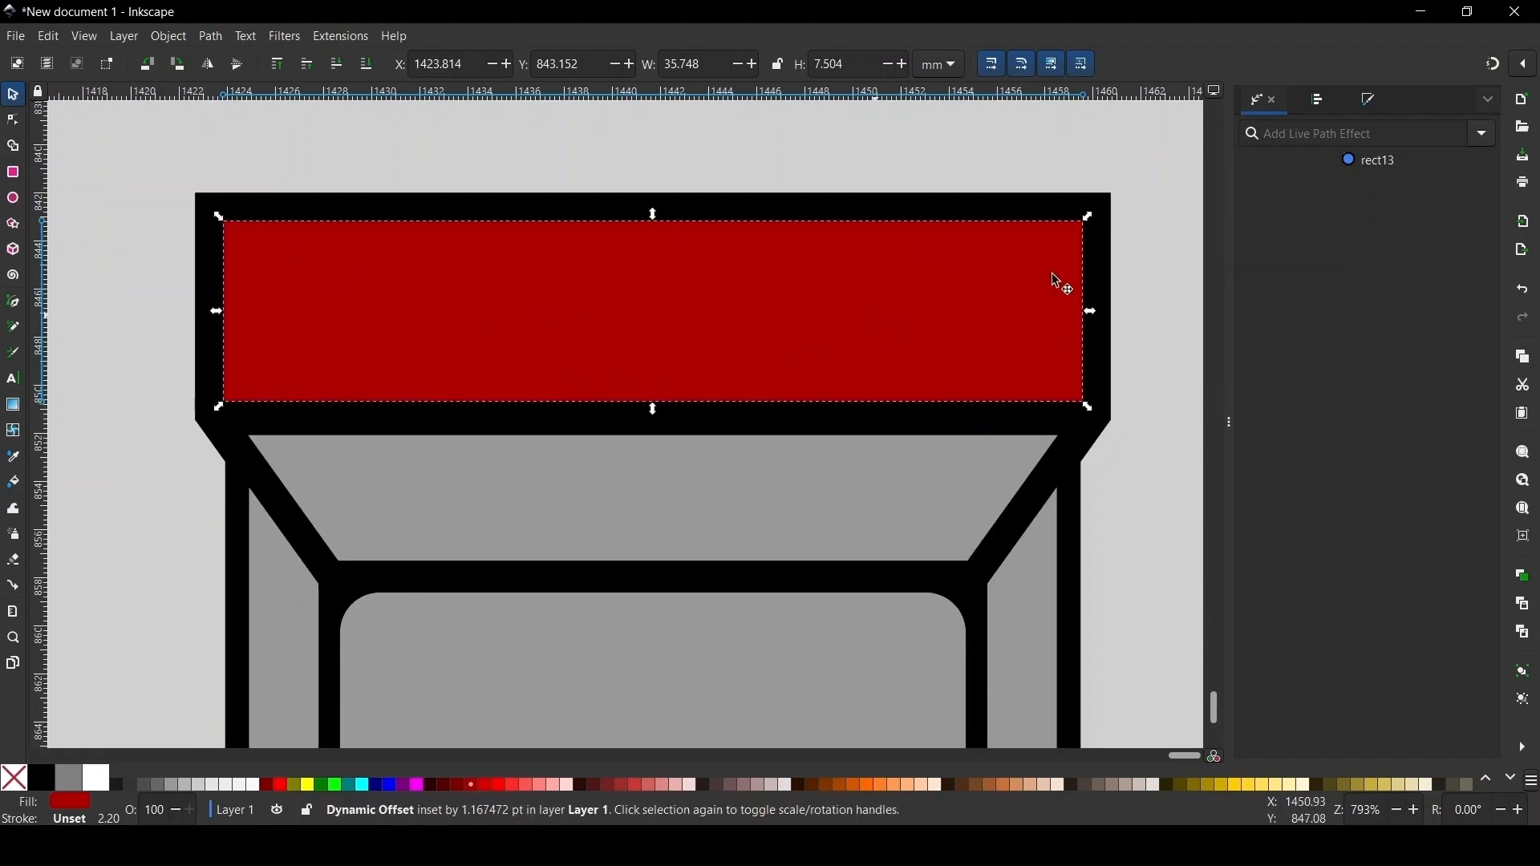
left_click(1155, 257)
left_click(651, 368)
left_click_drag(657, 417, 657, 421)
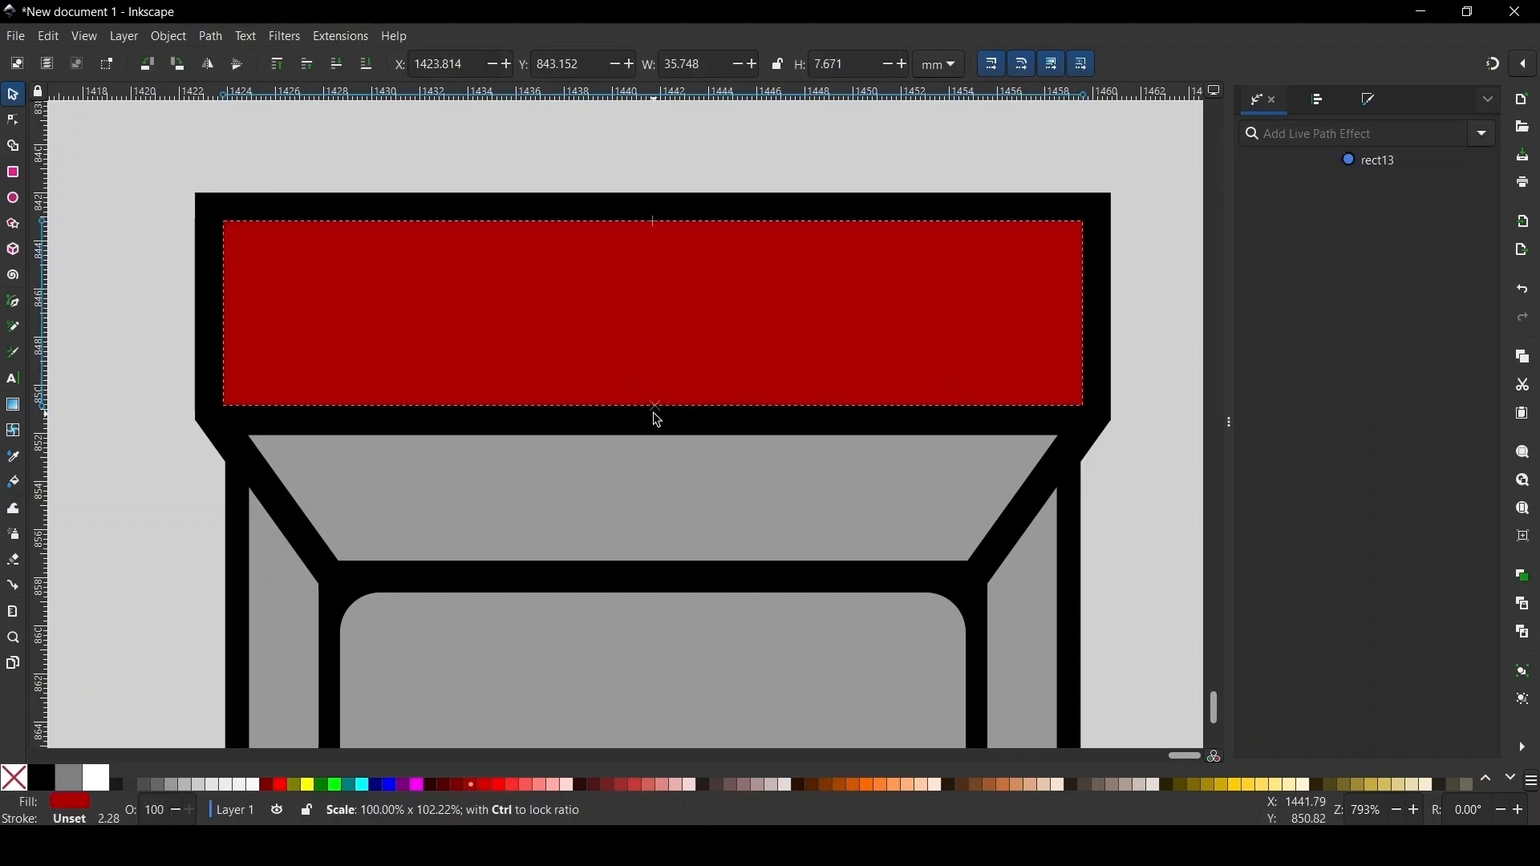
left_click(1157, 366)
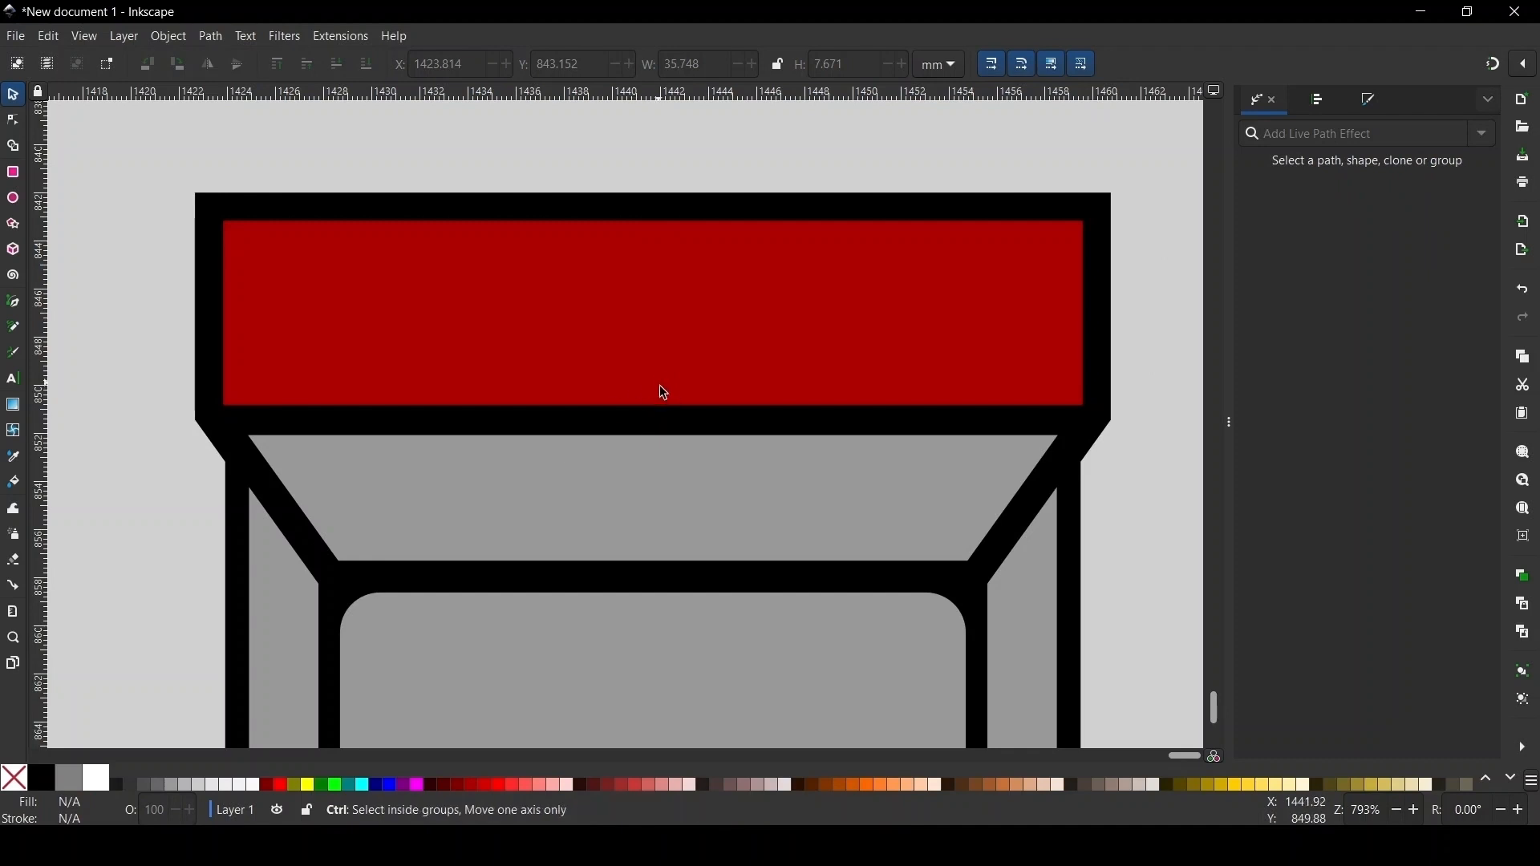
scroll(662, 391, "down", 2)
scroll(576, 434, "down", 2)
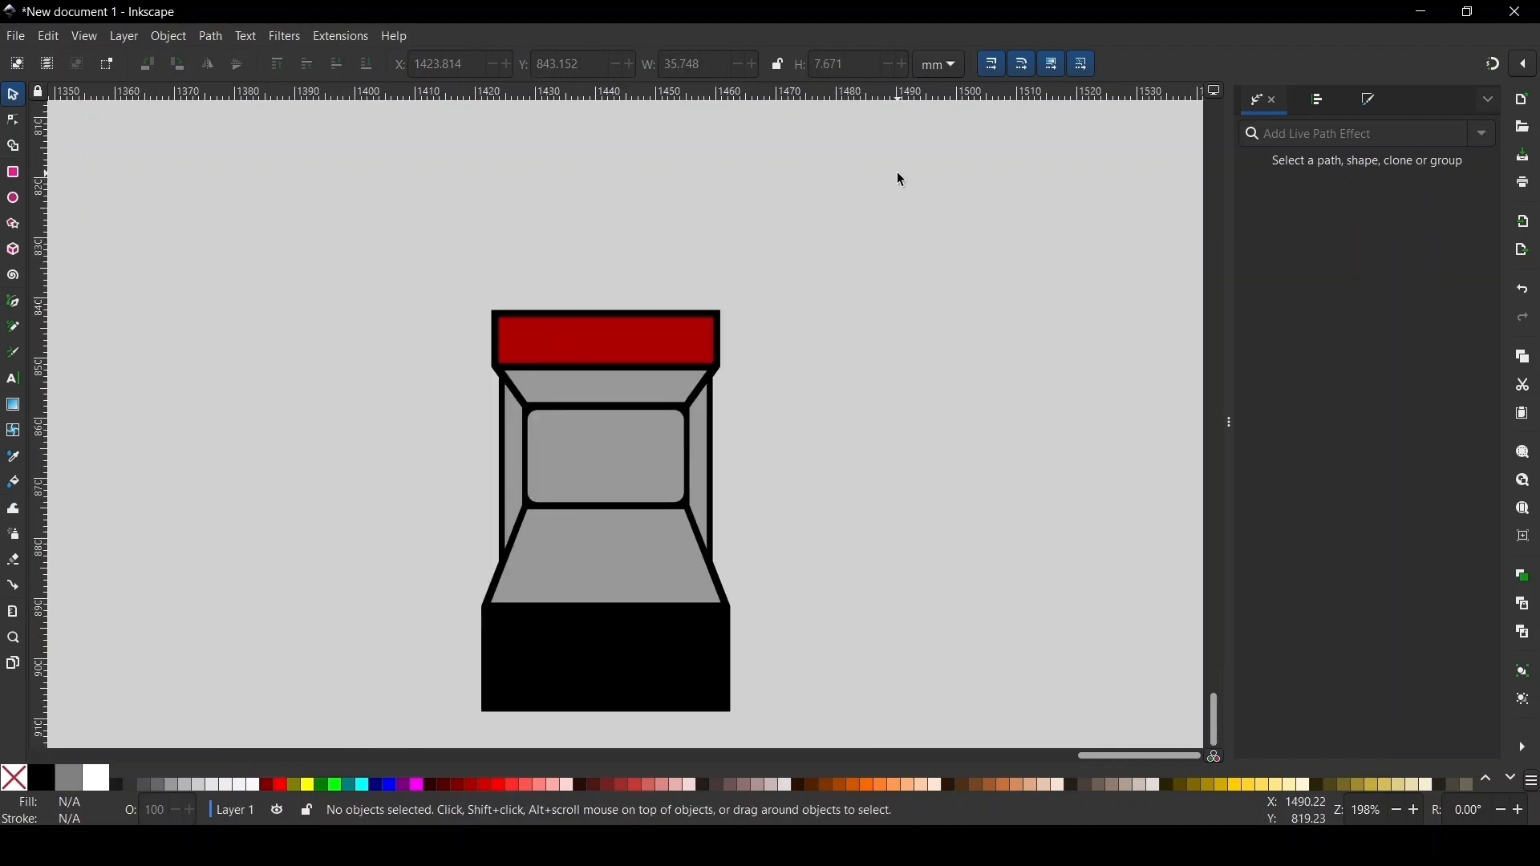
scroll(557, 192, "down", 2)
scroll(576, 277, "up", 3)
left_click(600, 230)
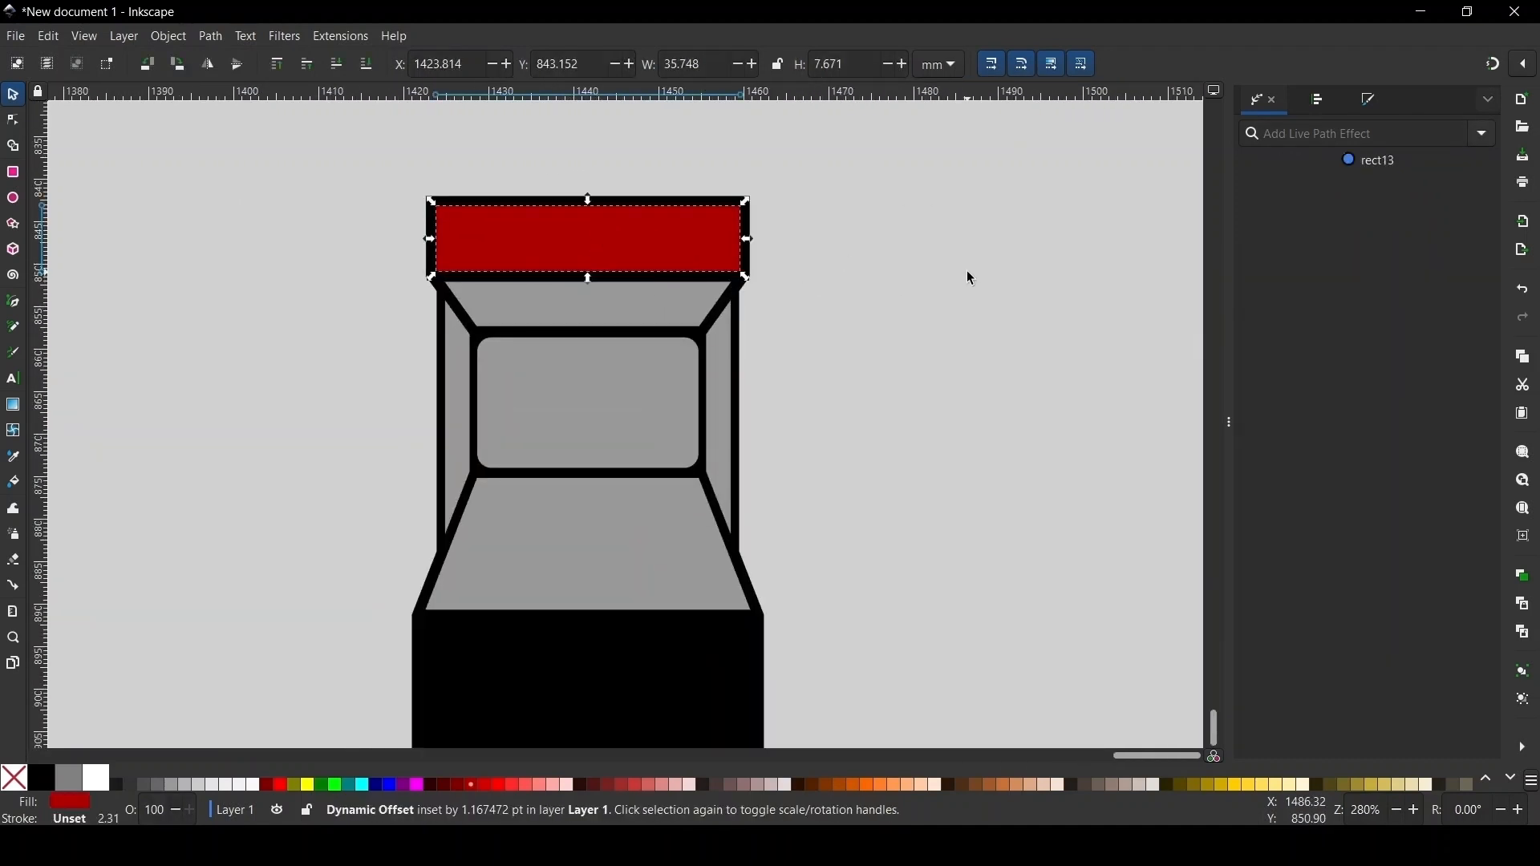
left_click(969, 275)
left_click(538, 233)
left_click(210, 36)
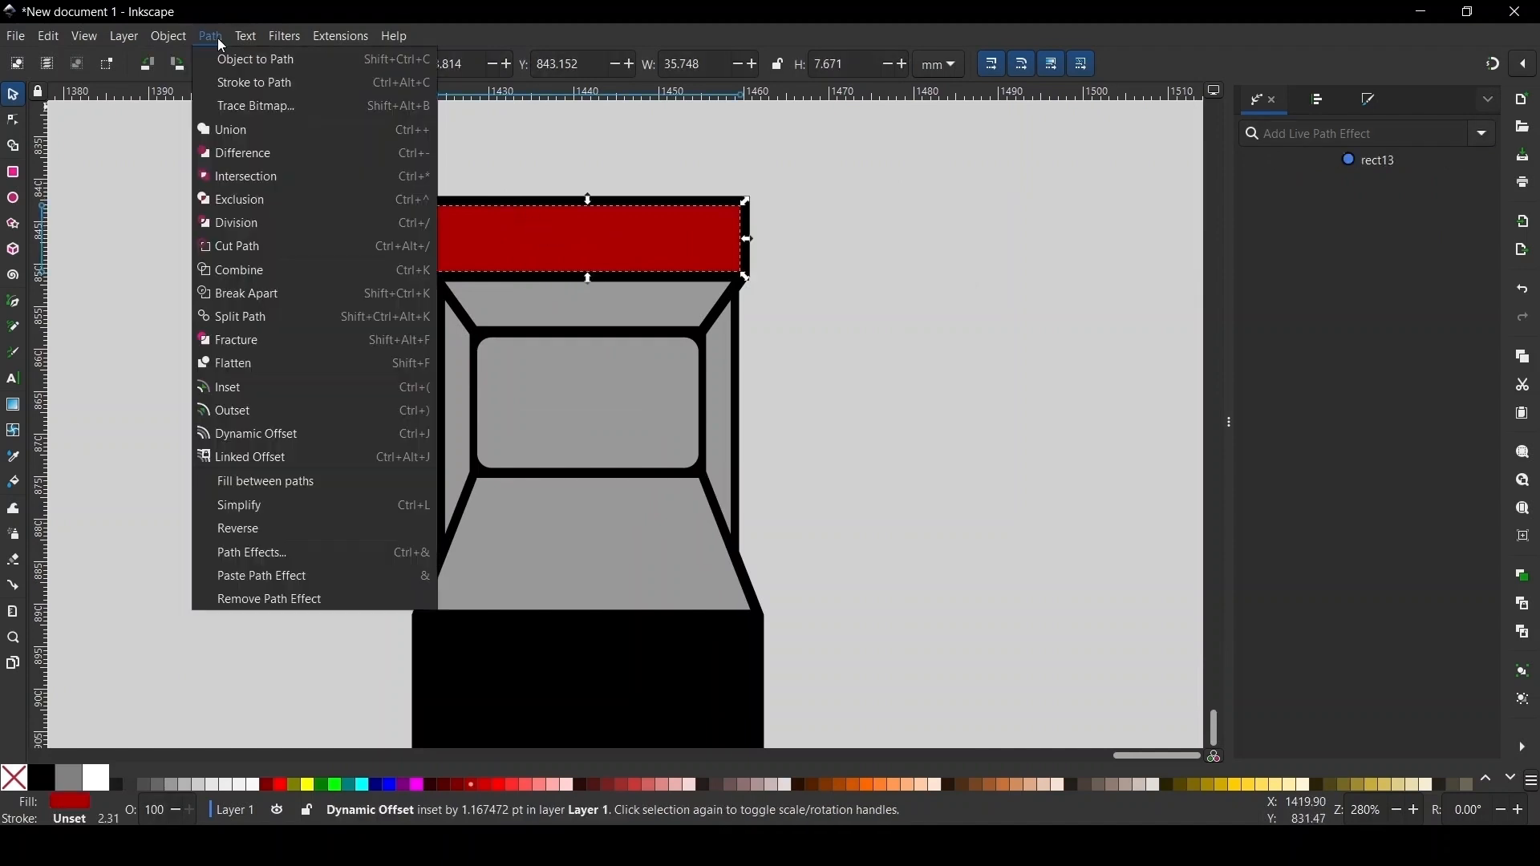
left_click(571, 140)
left_click(571, 141)
- Break apart the combined grey path into separate panels and clear the selection
scroll(546, 333, "up", 2)
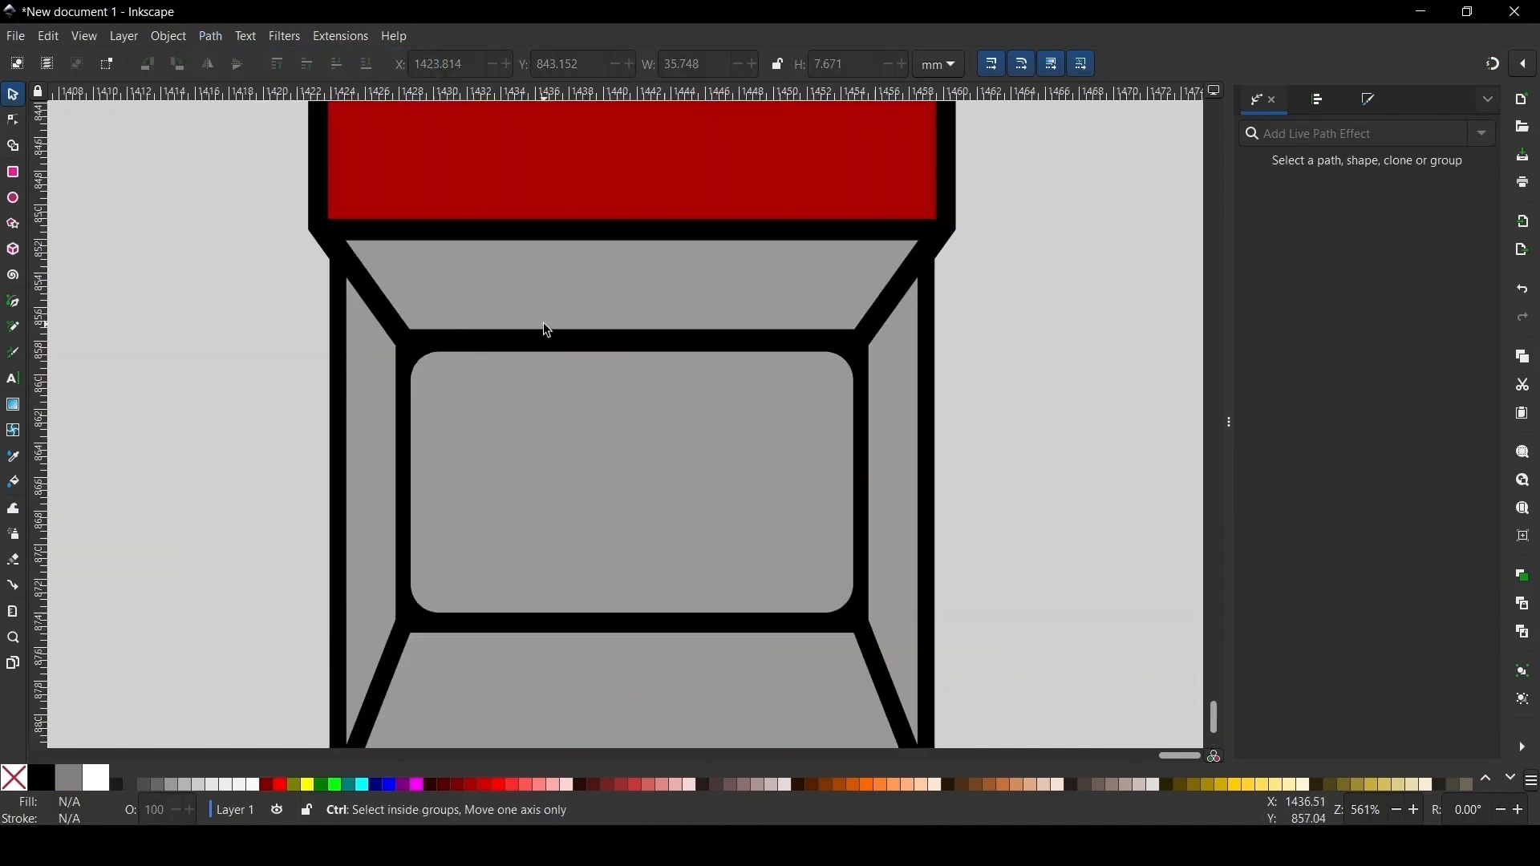
scroll(648, 233, "down", 1)
scroll(615, 306, "down", 1)
scroll(618, 306, "up", 2)
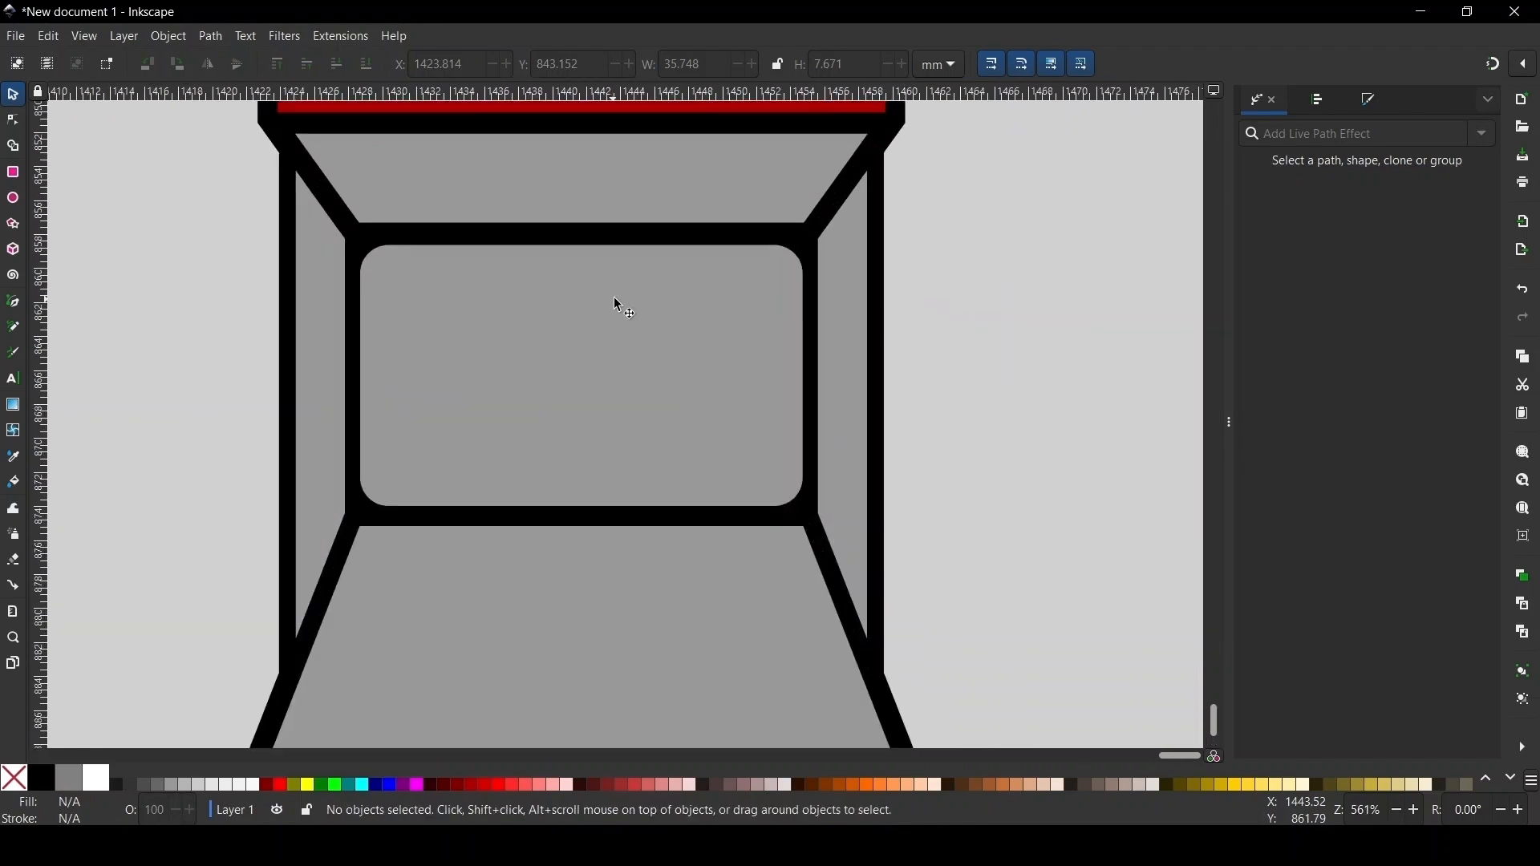
left_click(612, 460)
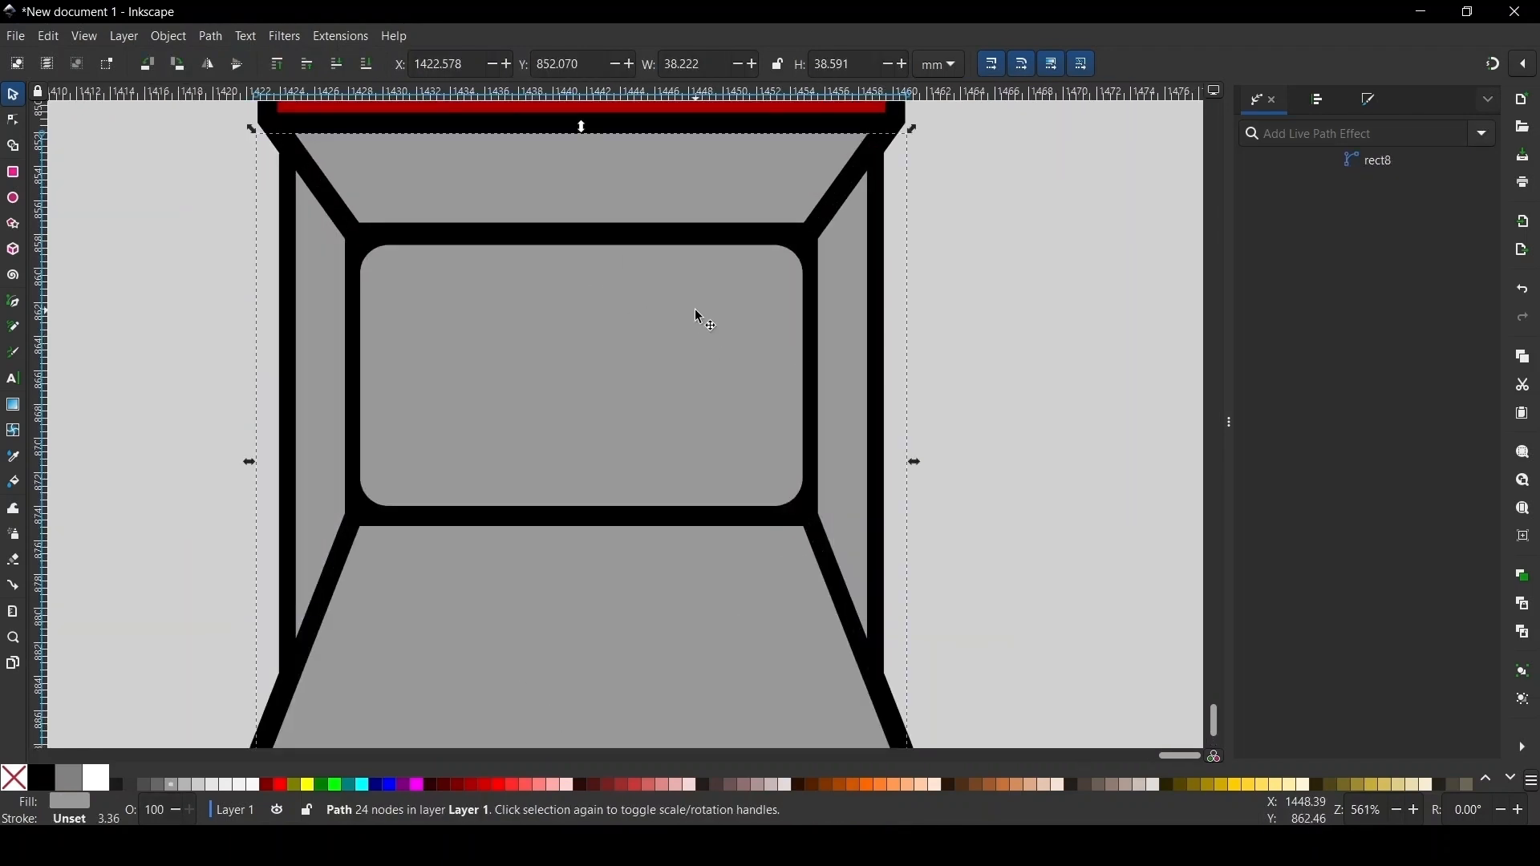
scroll(598, 354, "down", 2)
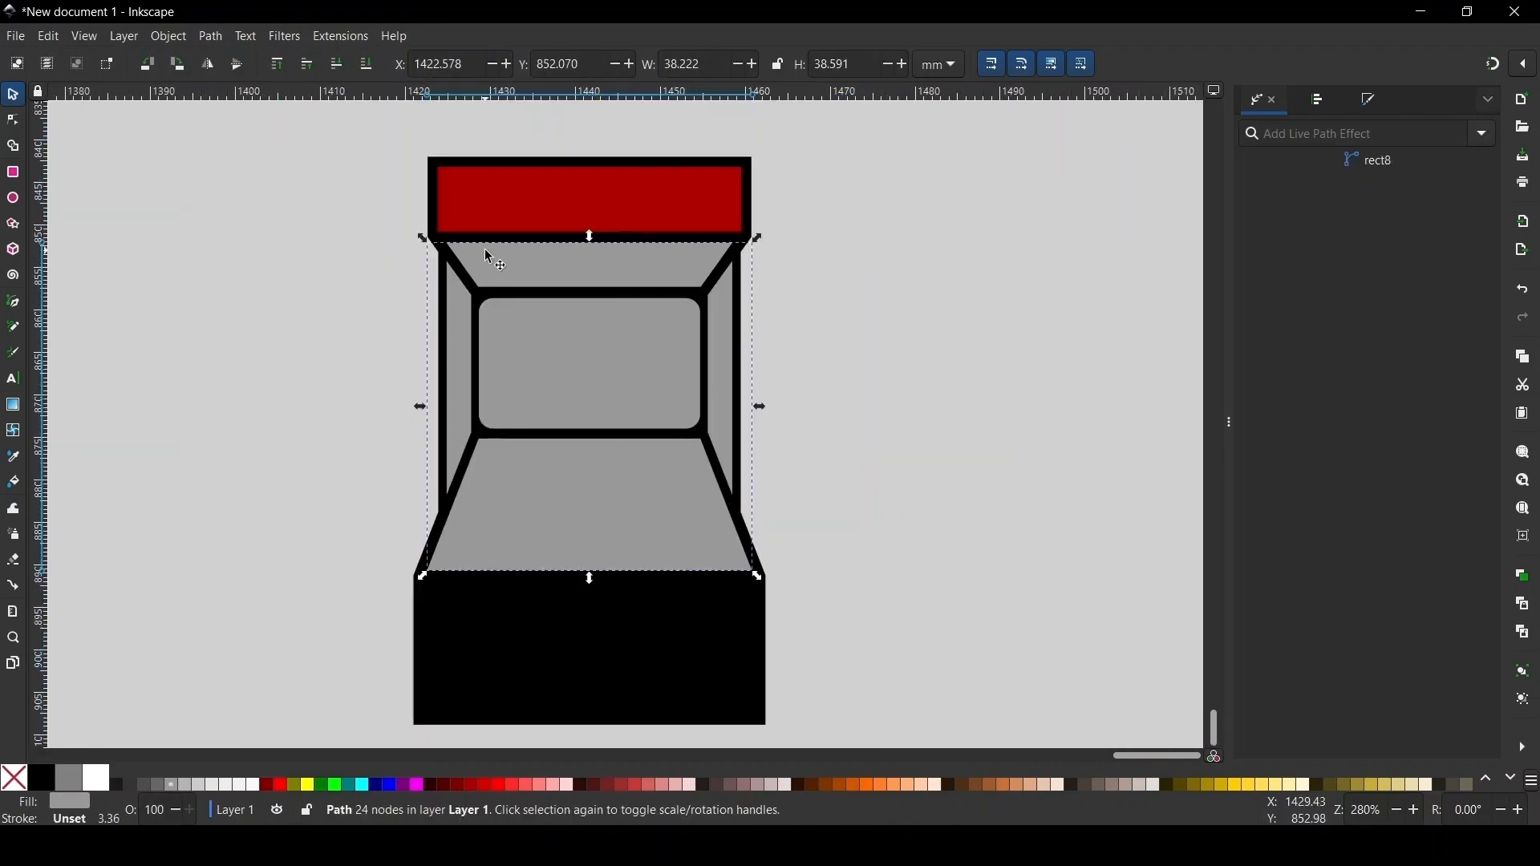
left_click(219, 37)
left_click(265, 293)
left_click(932, 244)
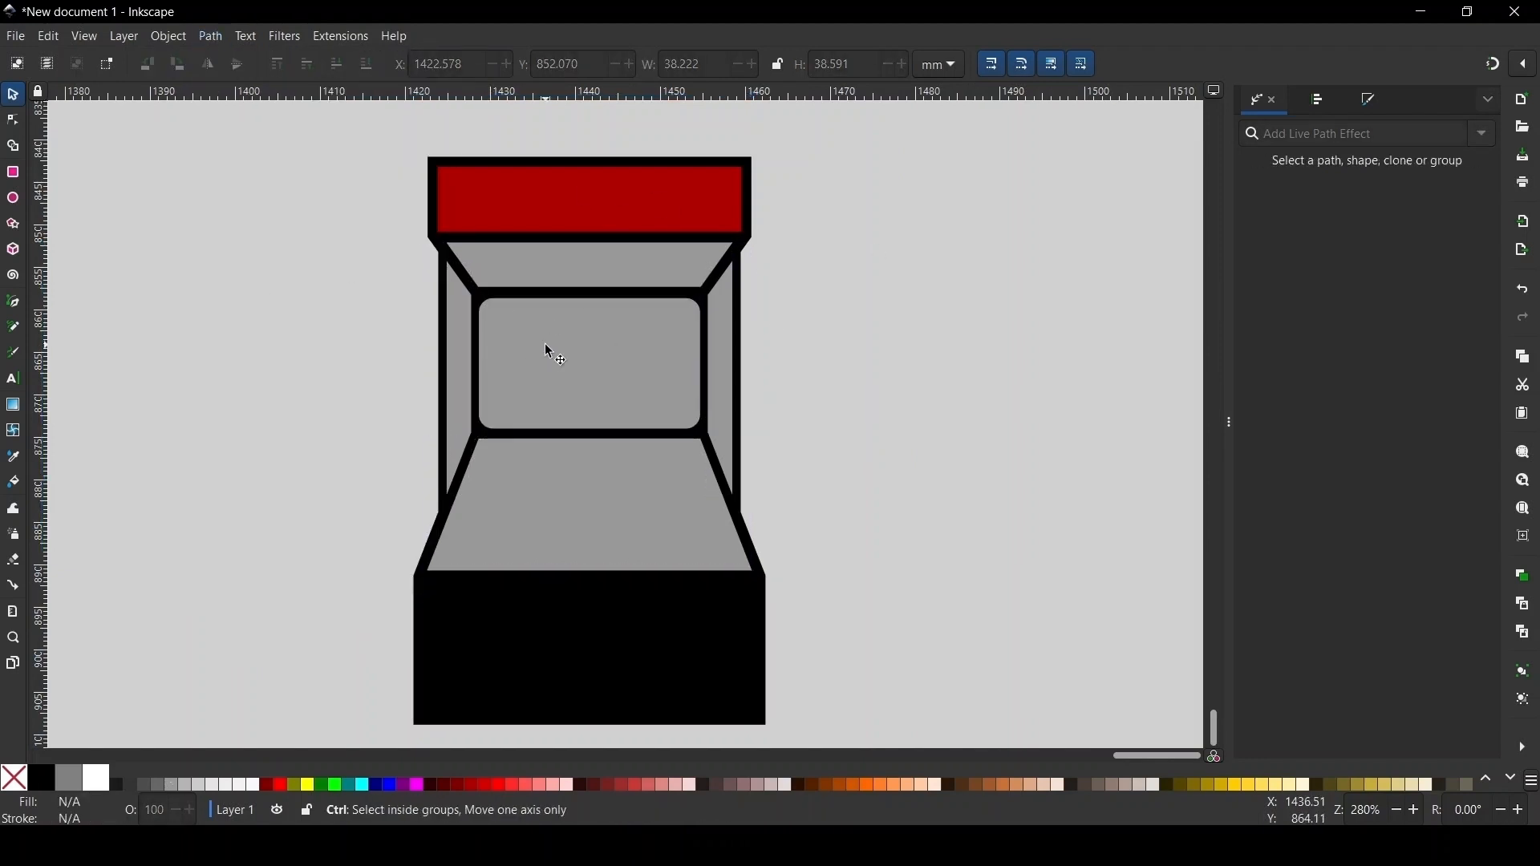
- Fill the rounded screen panel in the middle of the cabinet with cyan
scroll(550, 353, "up", 2)
left_click(678, 403)
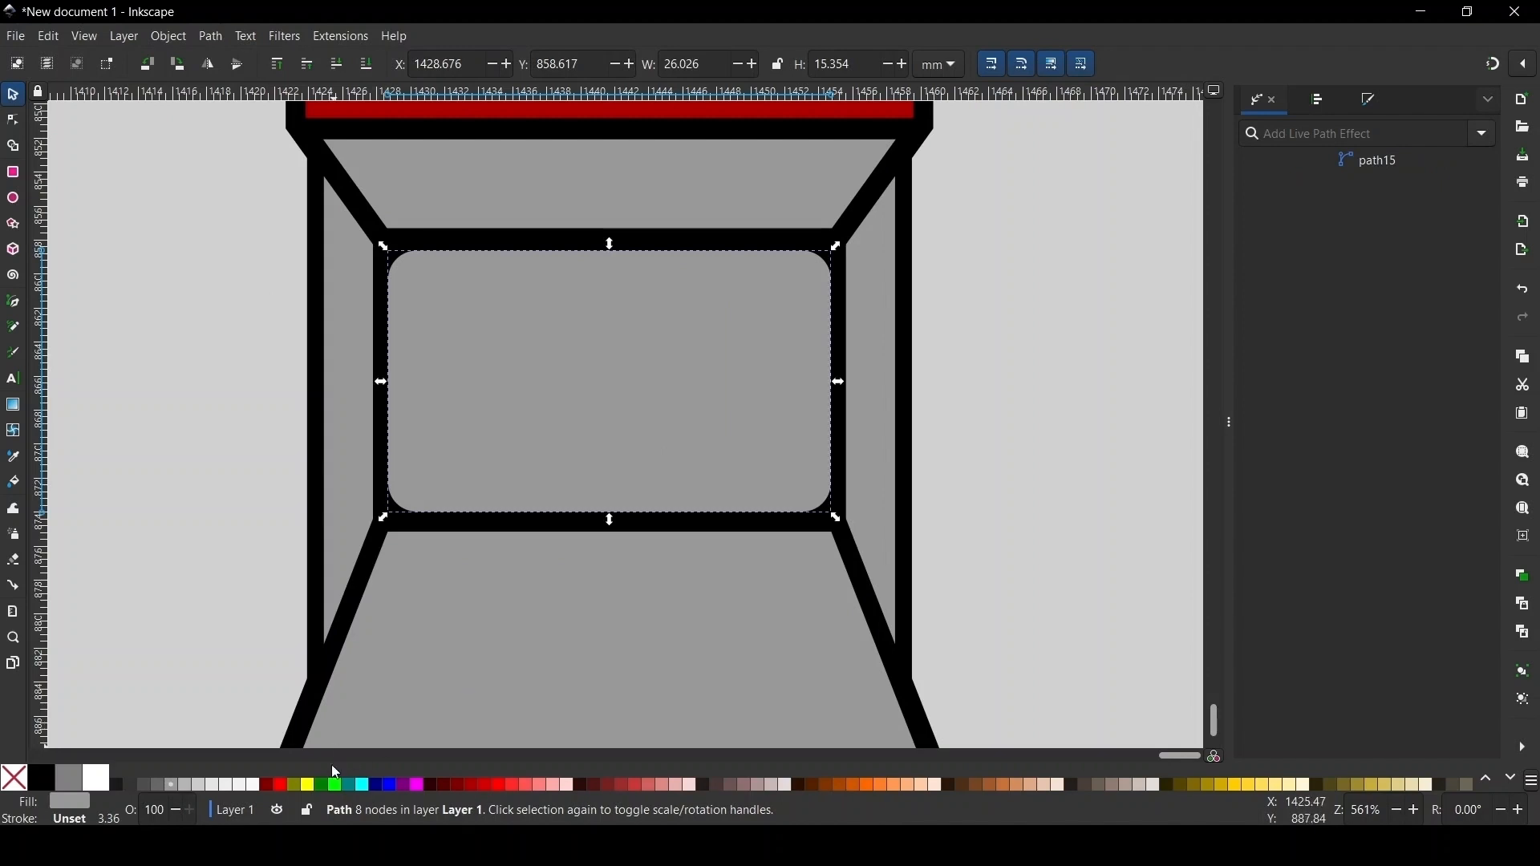
left_click(365, 786)
scroll(694, 551, "down", 2)
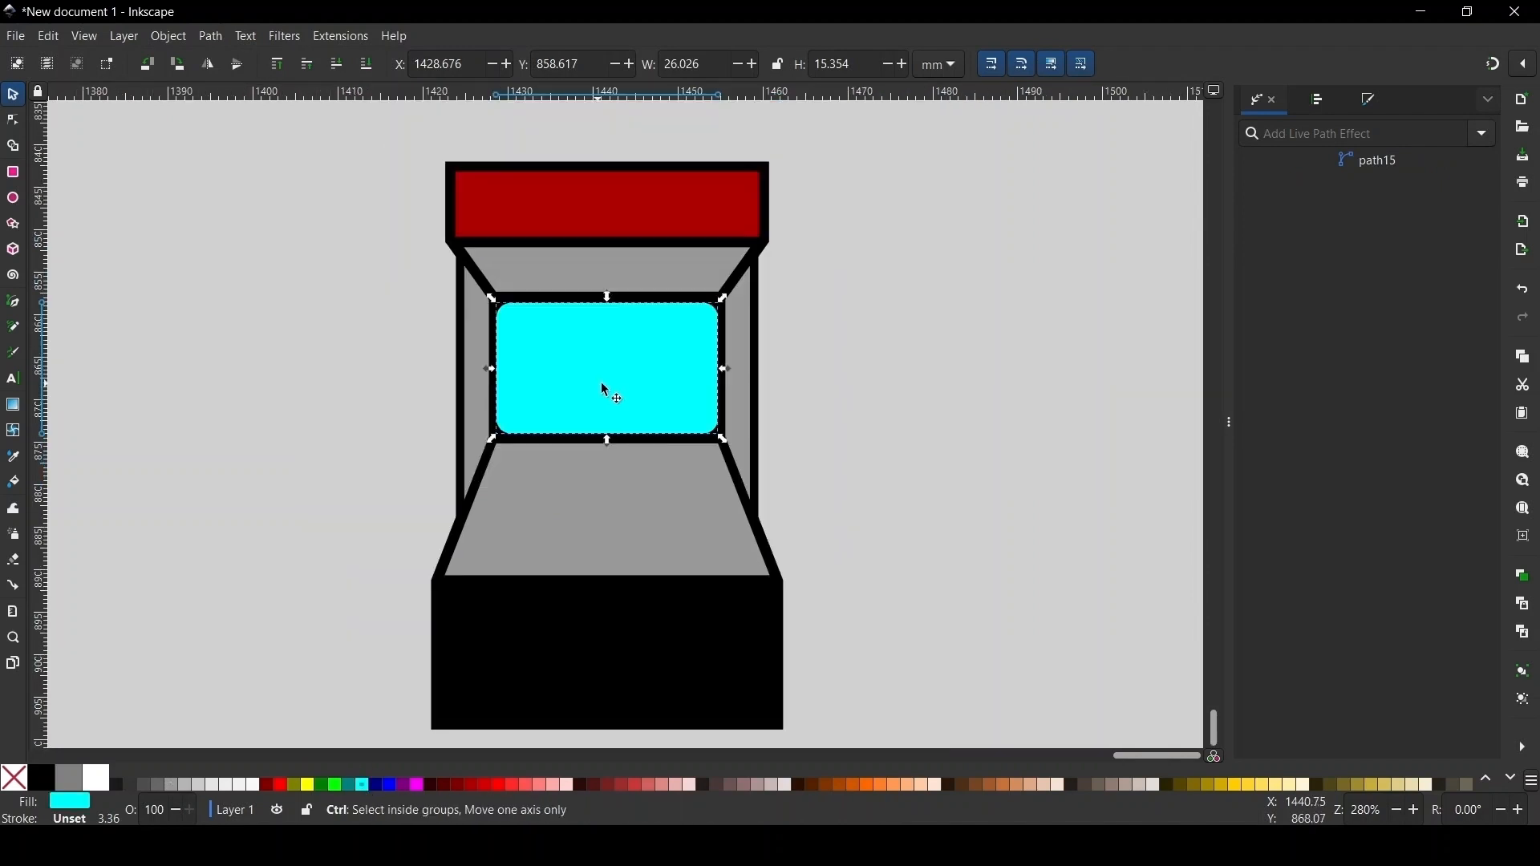
scroll(606, 389, "up", 2)
scroll(571, 401, "down", 2)
scroll(576, 387, "up", 2)
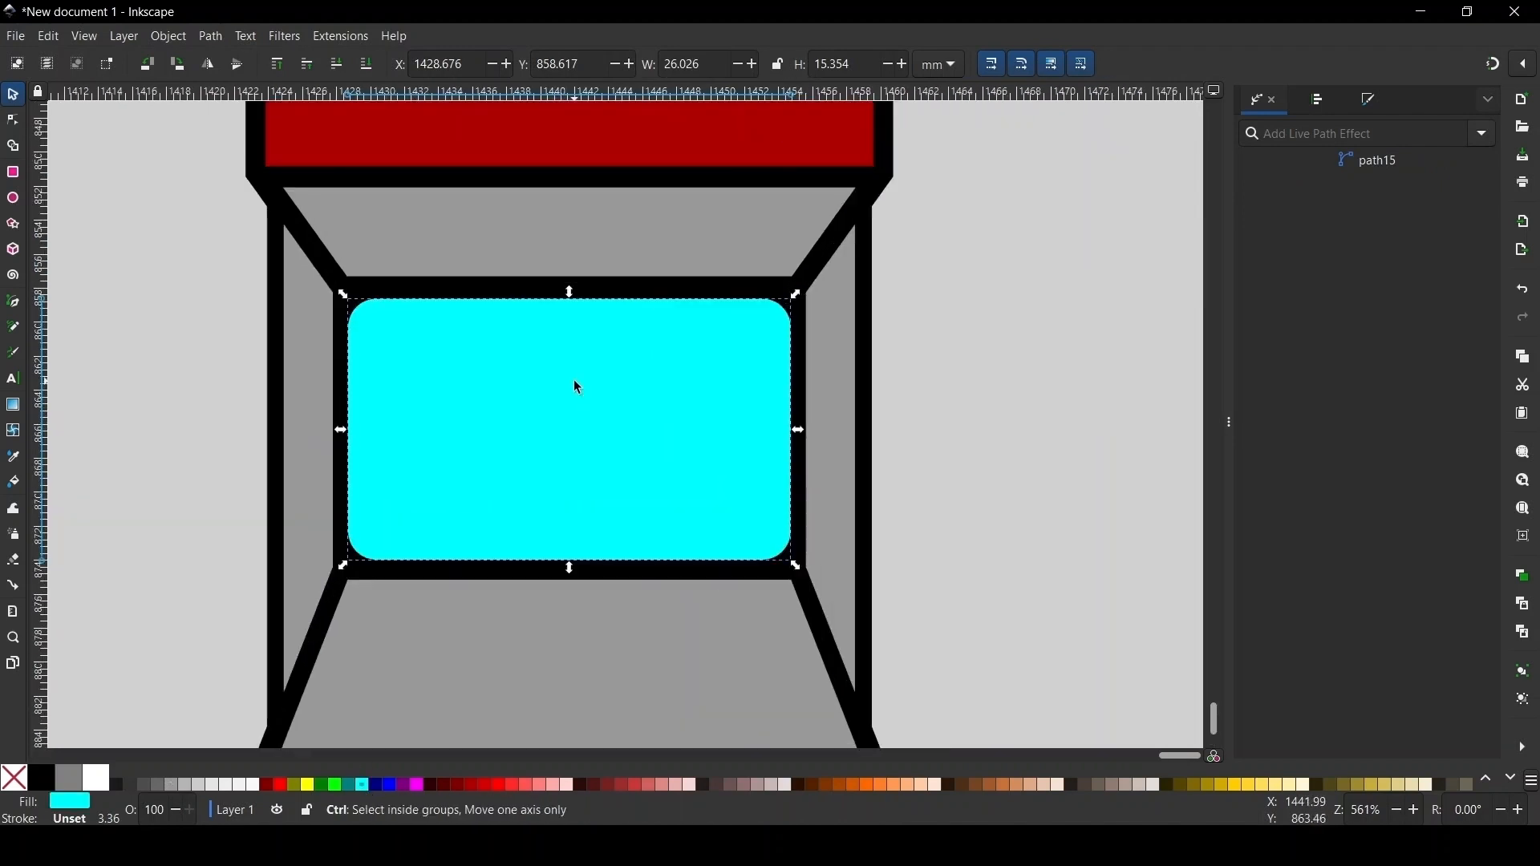
- Duplicate the cyan screen panel and blur the copy by 17.5% to create a soft glow around the screen
key("ctrl+d")
left_click(1374, 101)
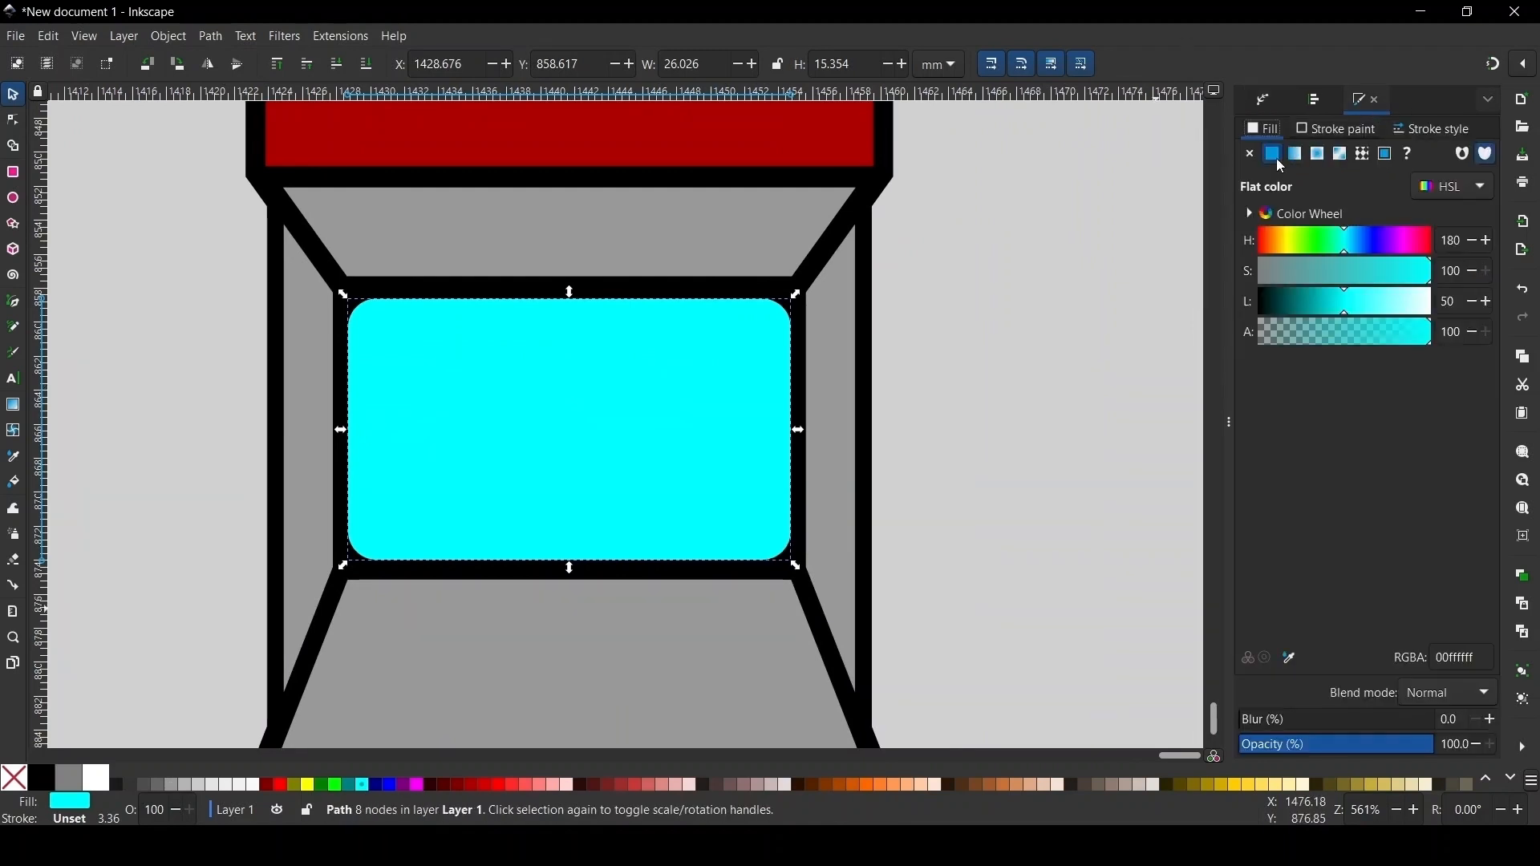
left_click(1260, 725)
scroll(788, 342, "up", 8)
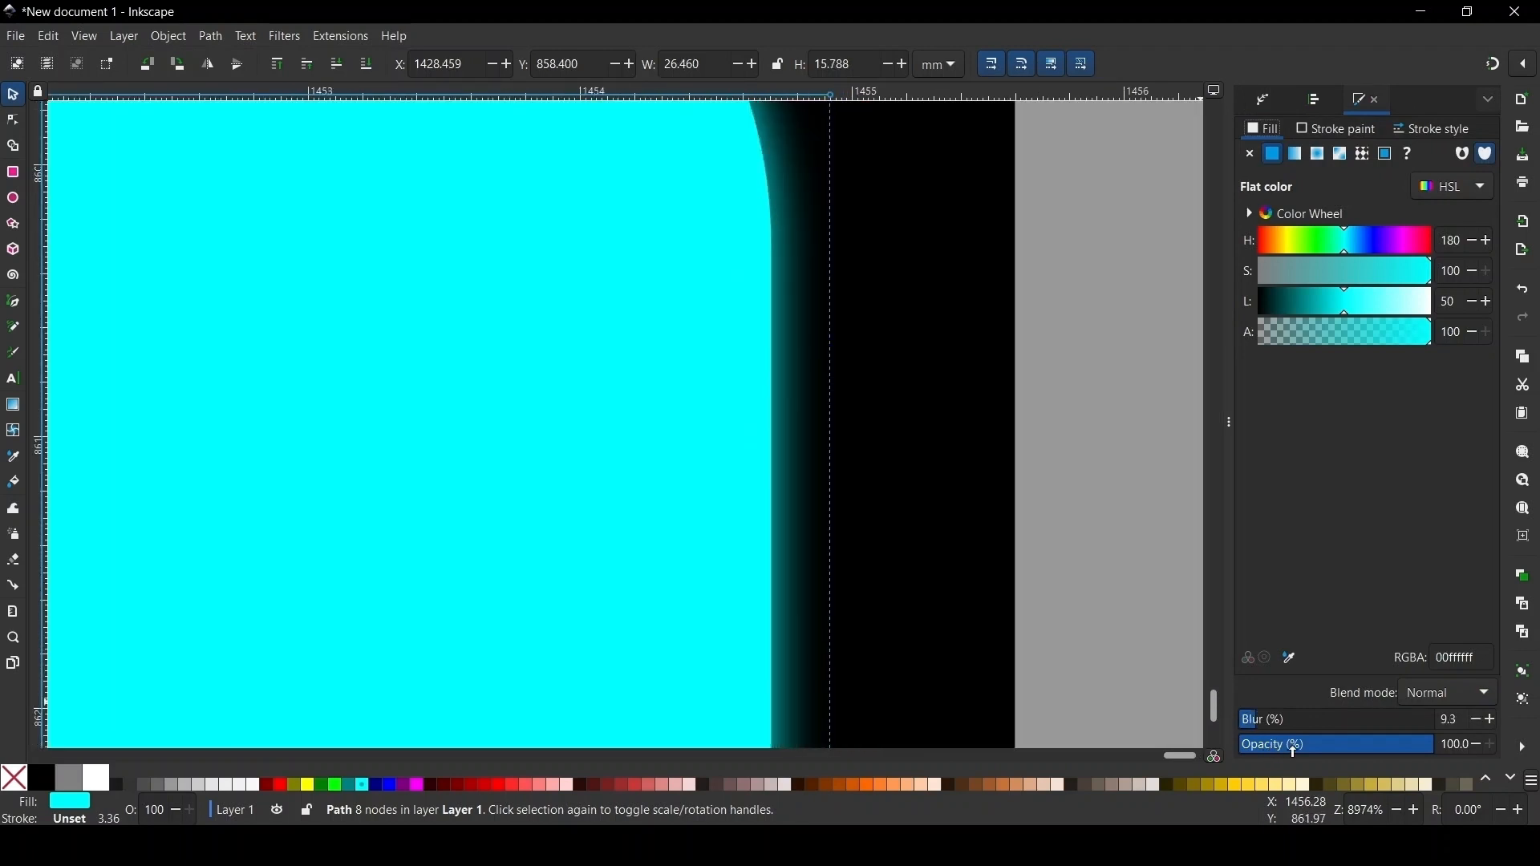
left_click(1282, 720)
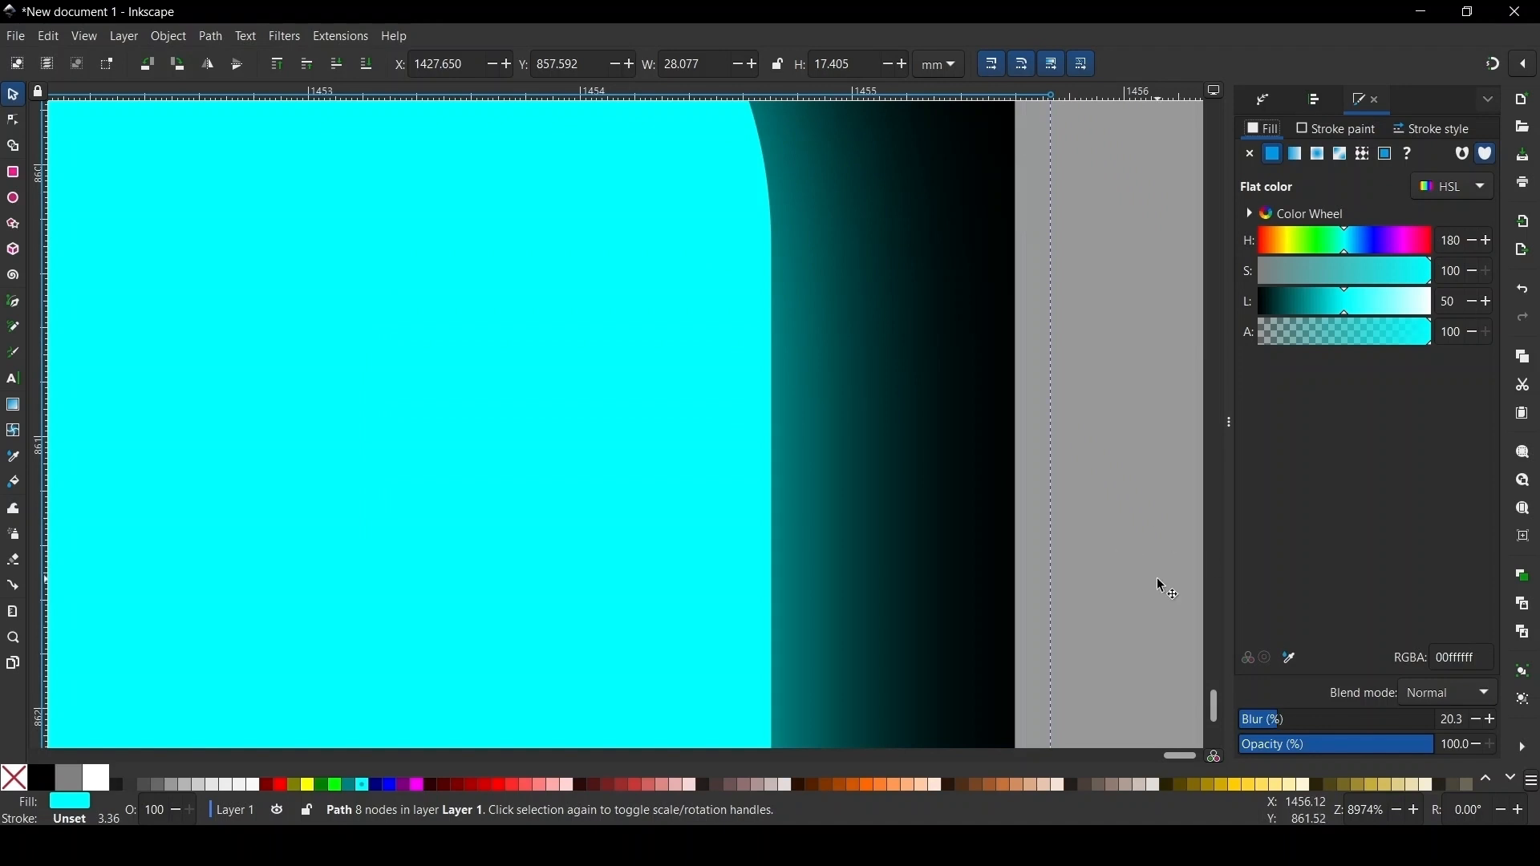
left_click(1278, 725)
scroll(829, 316, "down", 8)
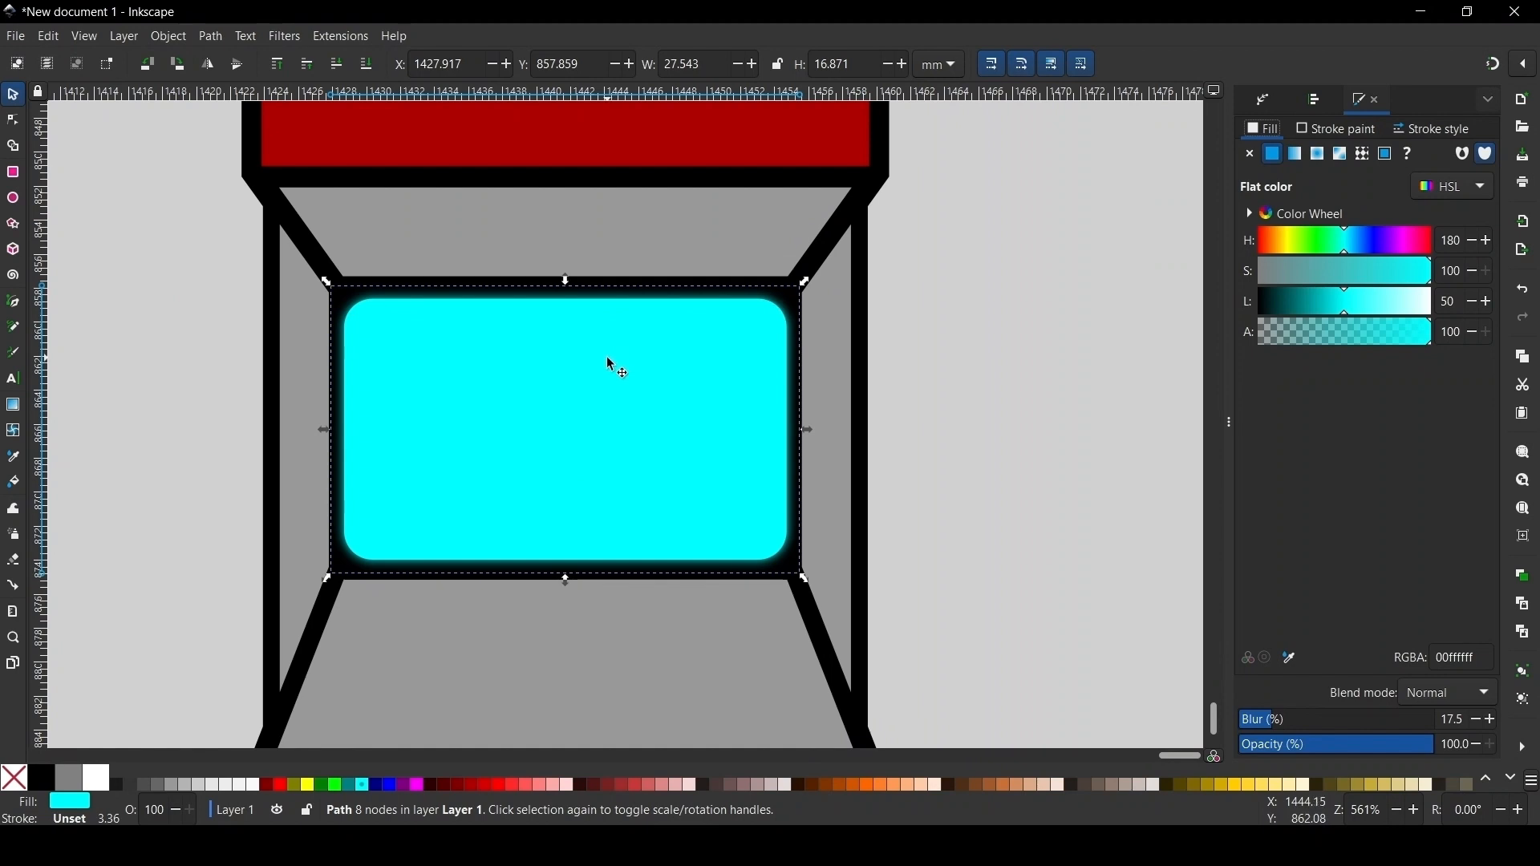
- Make another screen copy with 0% blur, fill it with near-white f9f9f9 and turn the fill into a linear gradient fading to transparent
left_click_drag(1267, 725, 1212, 742)
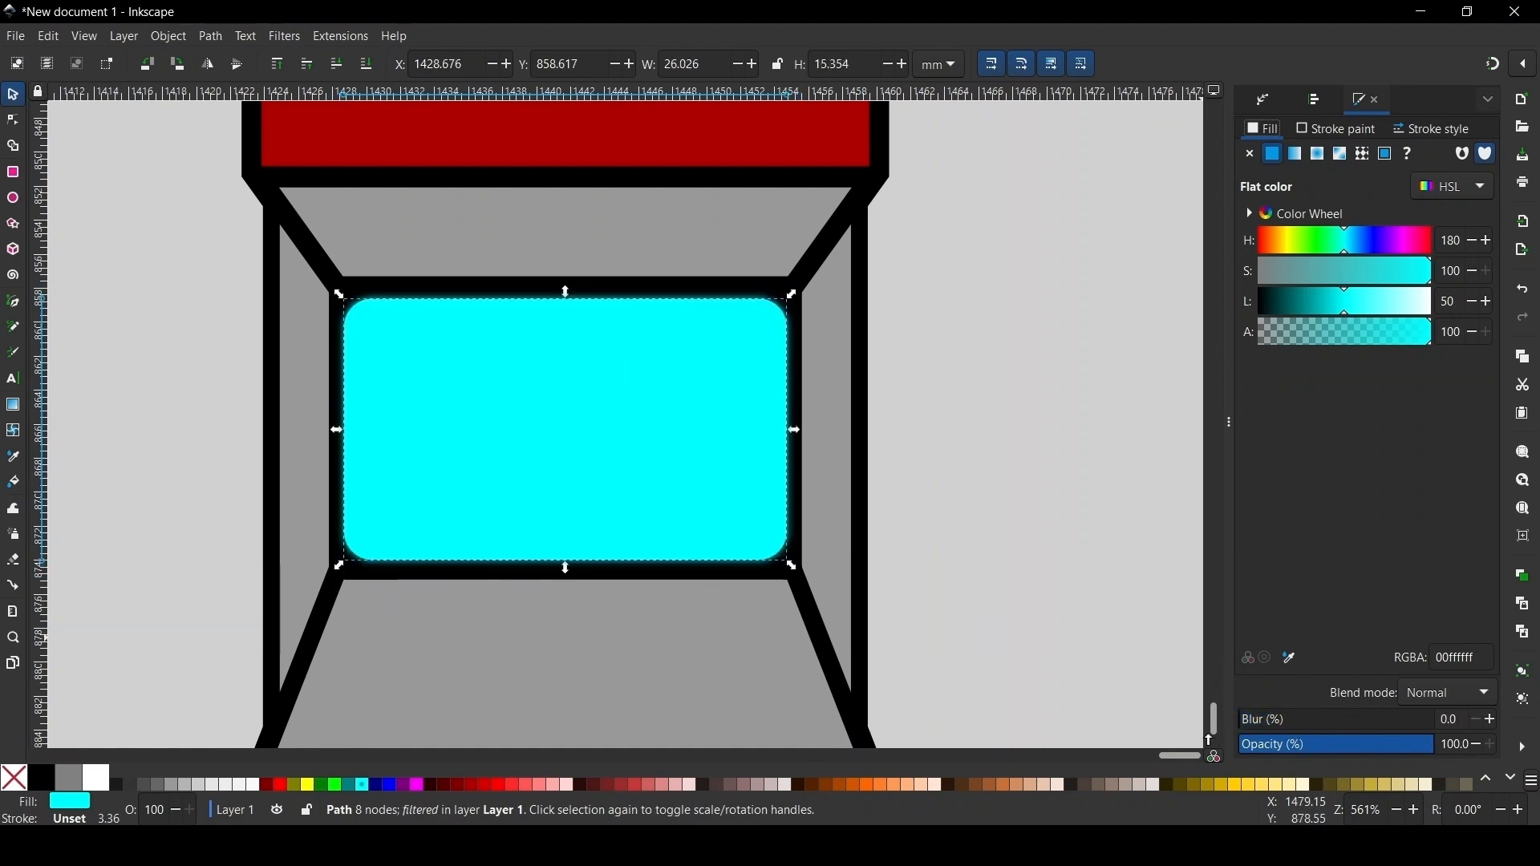
left_click(253, 786)
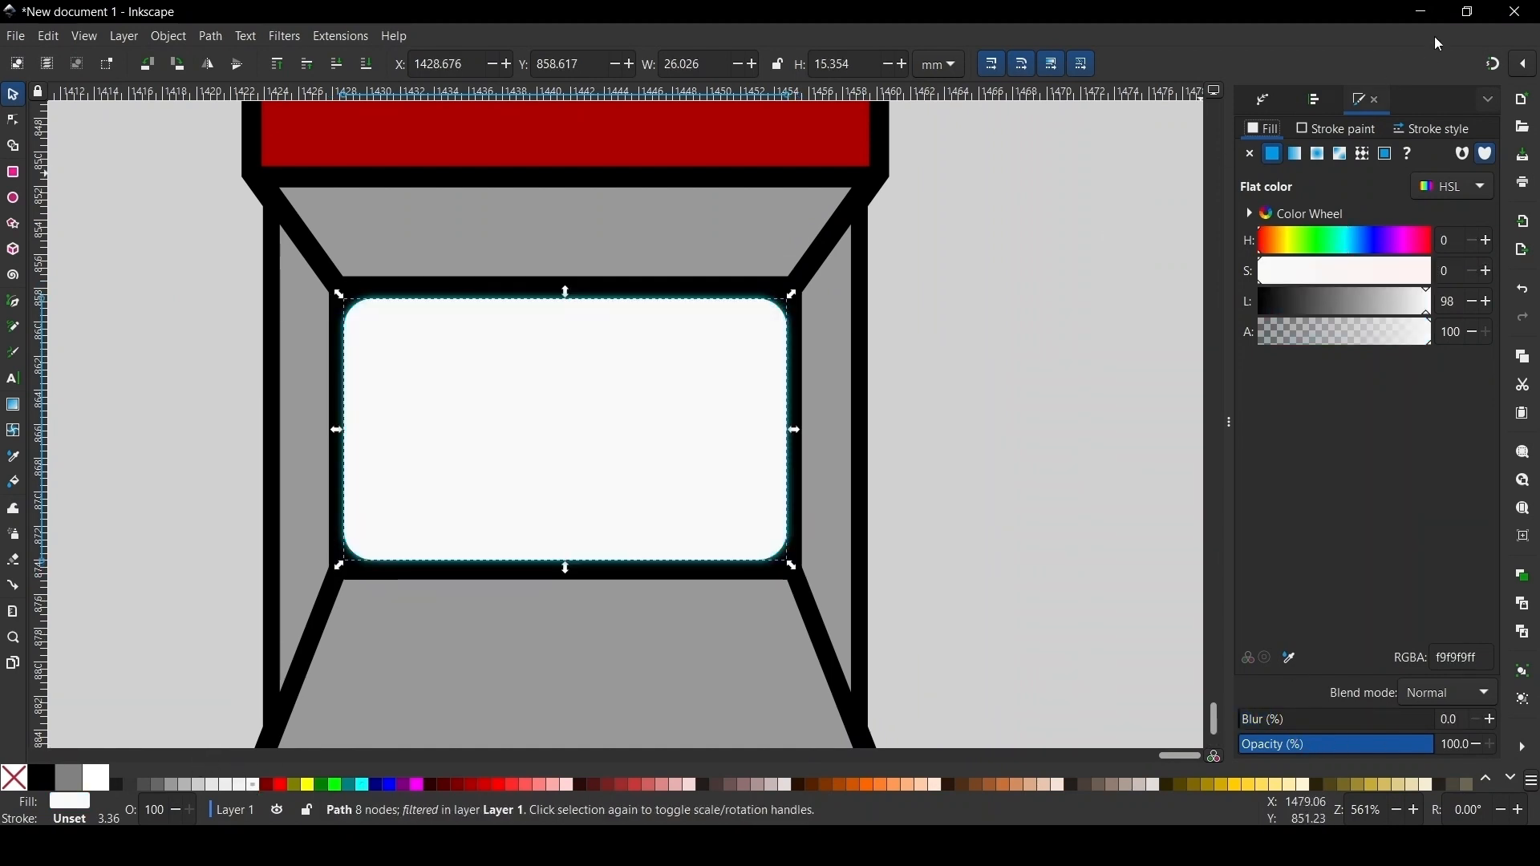
left_click(1297, 155)
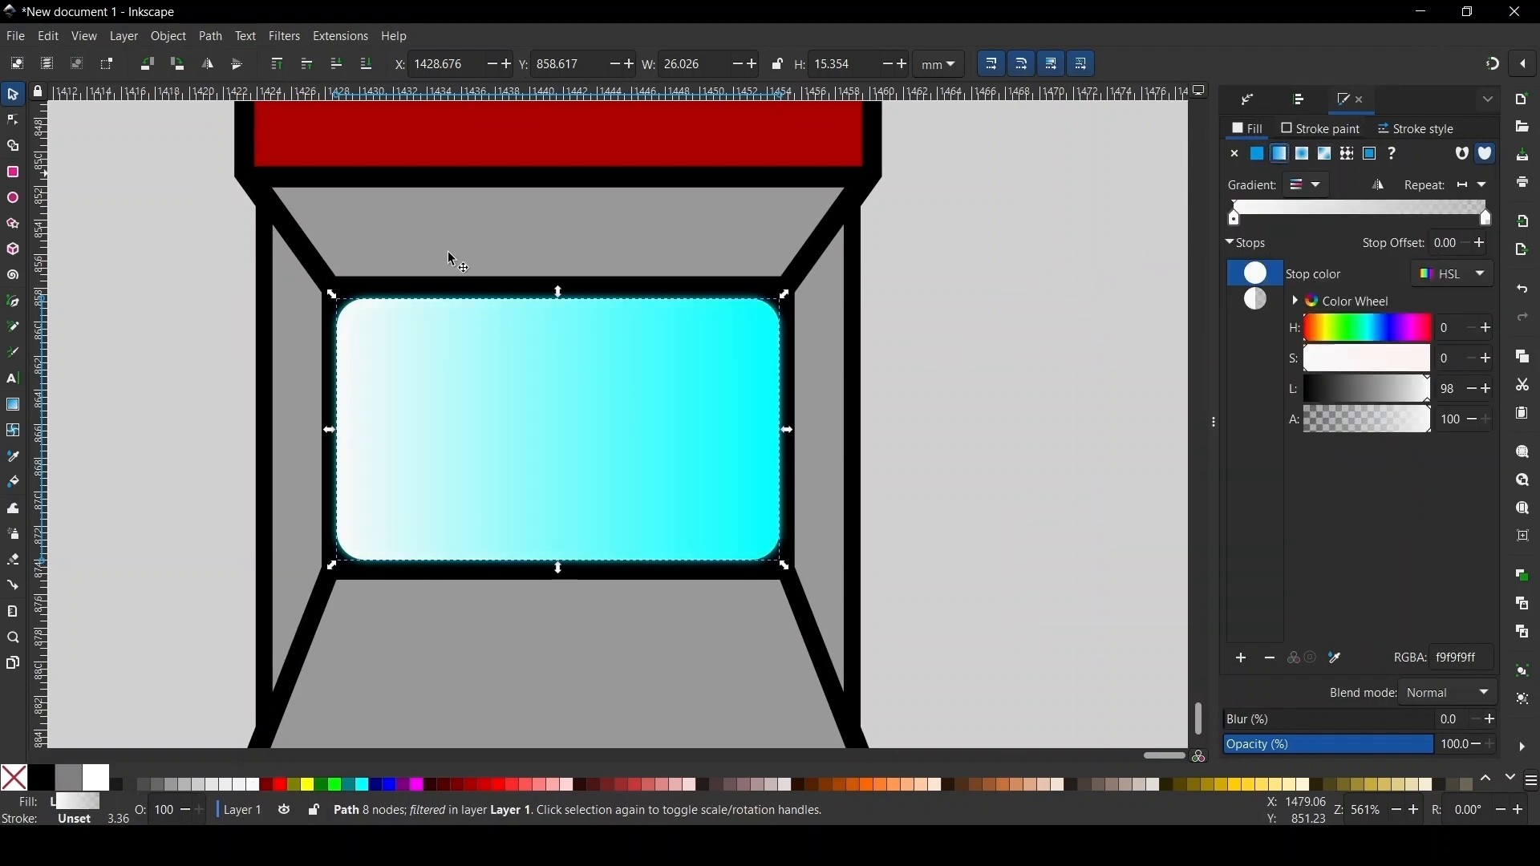
- Angle the screen's white gradient from the upper-right corner diagonally down toward the lower middle, and deselect the shape
key("g")
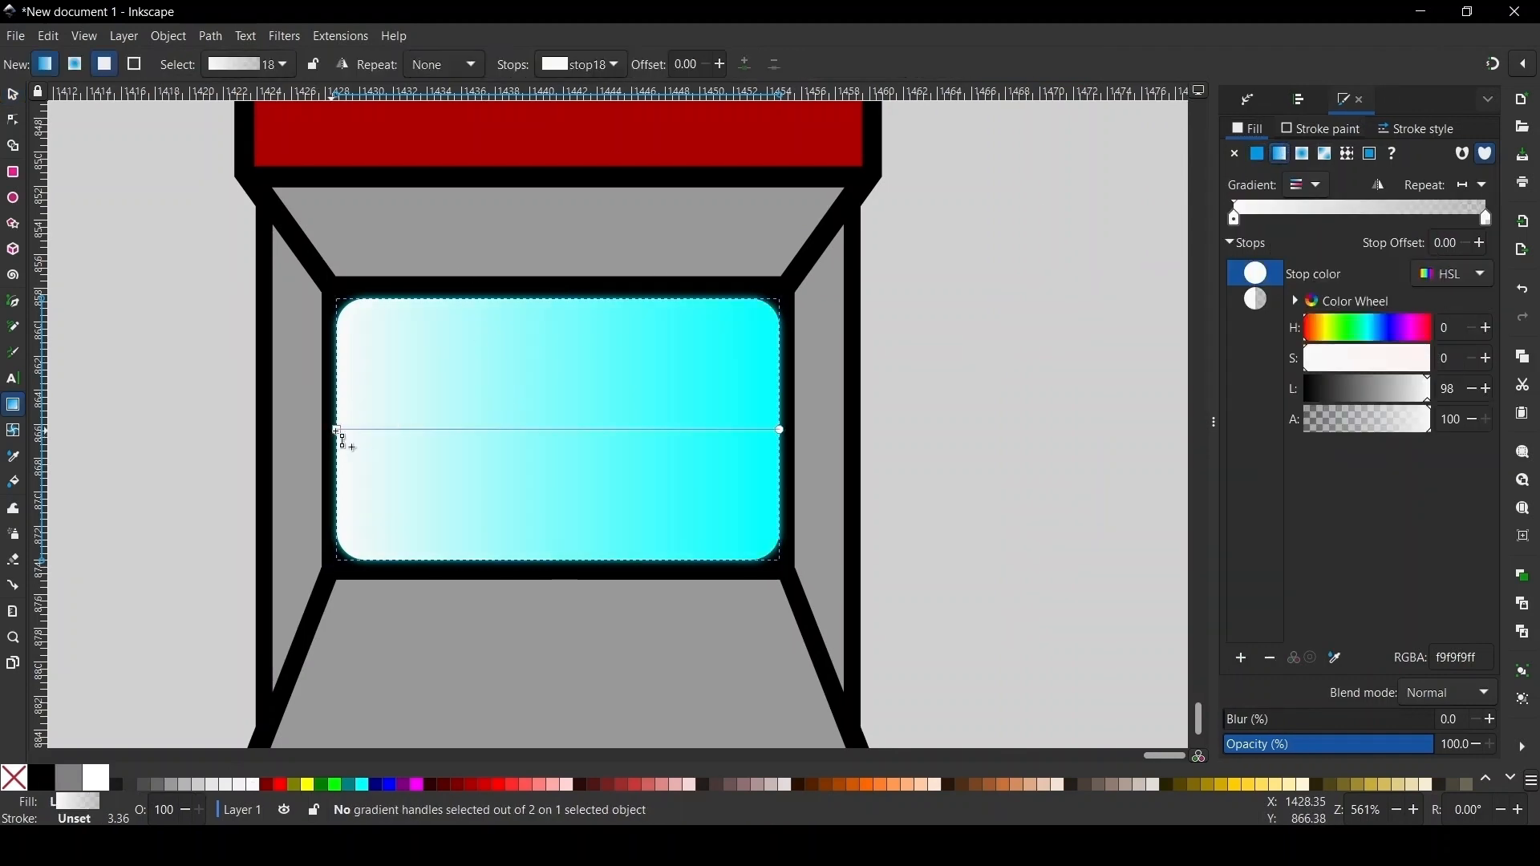
left_click_drag(338, 430, 772, 310)
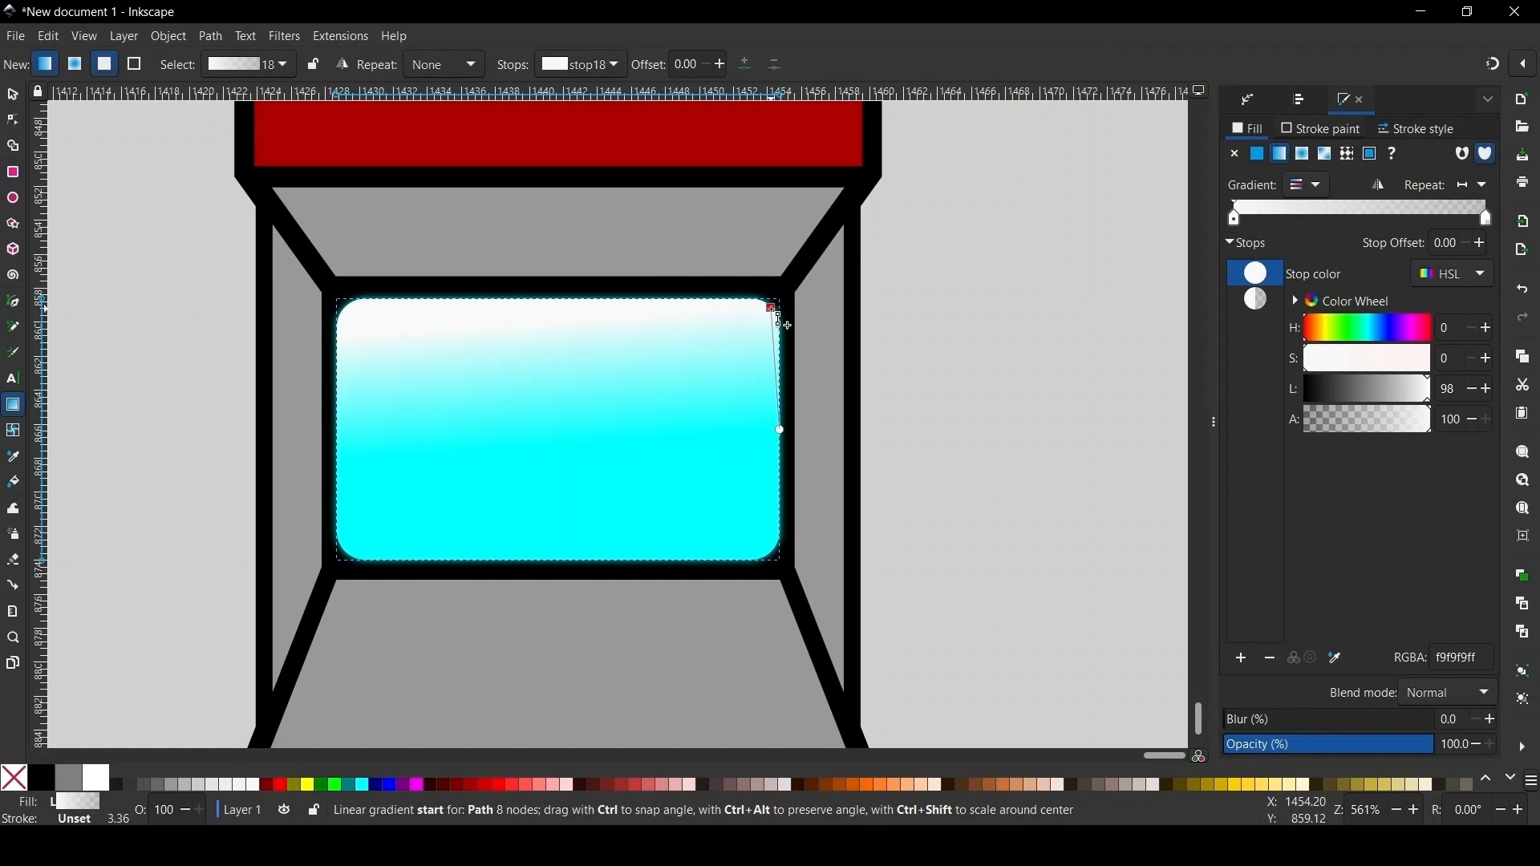
left_click_drag(782, 434, 535, 497)
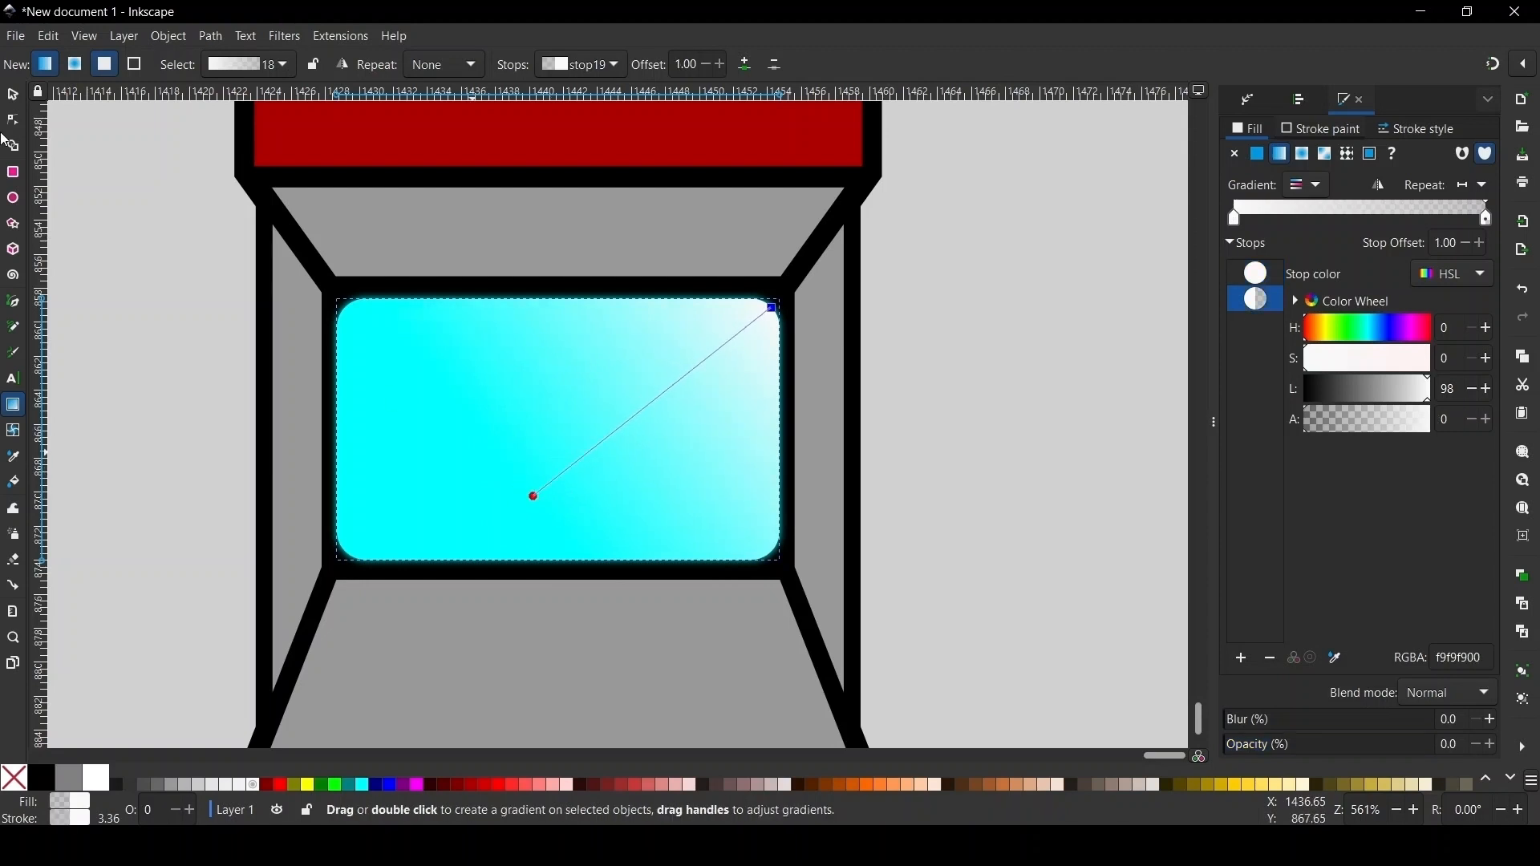
left_click(15, 95)
scroll(458, 279, "down", 3)
left_click(978, 415)
scroll(542, 303, "down", 2)
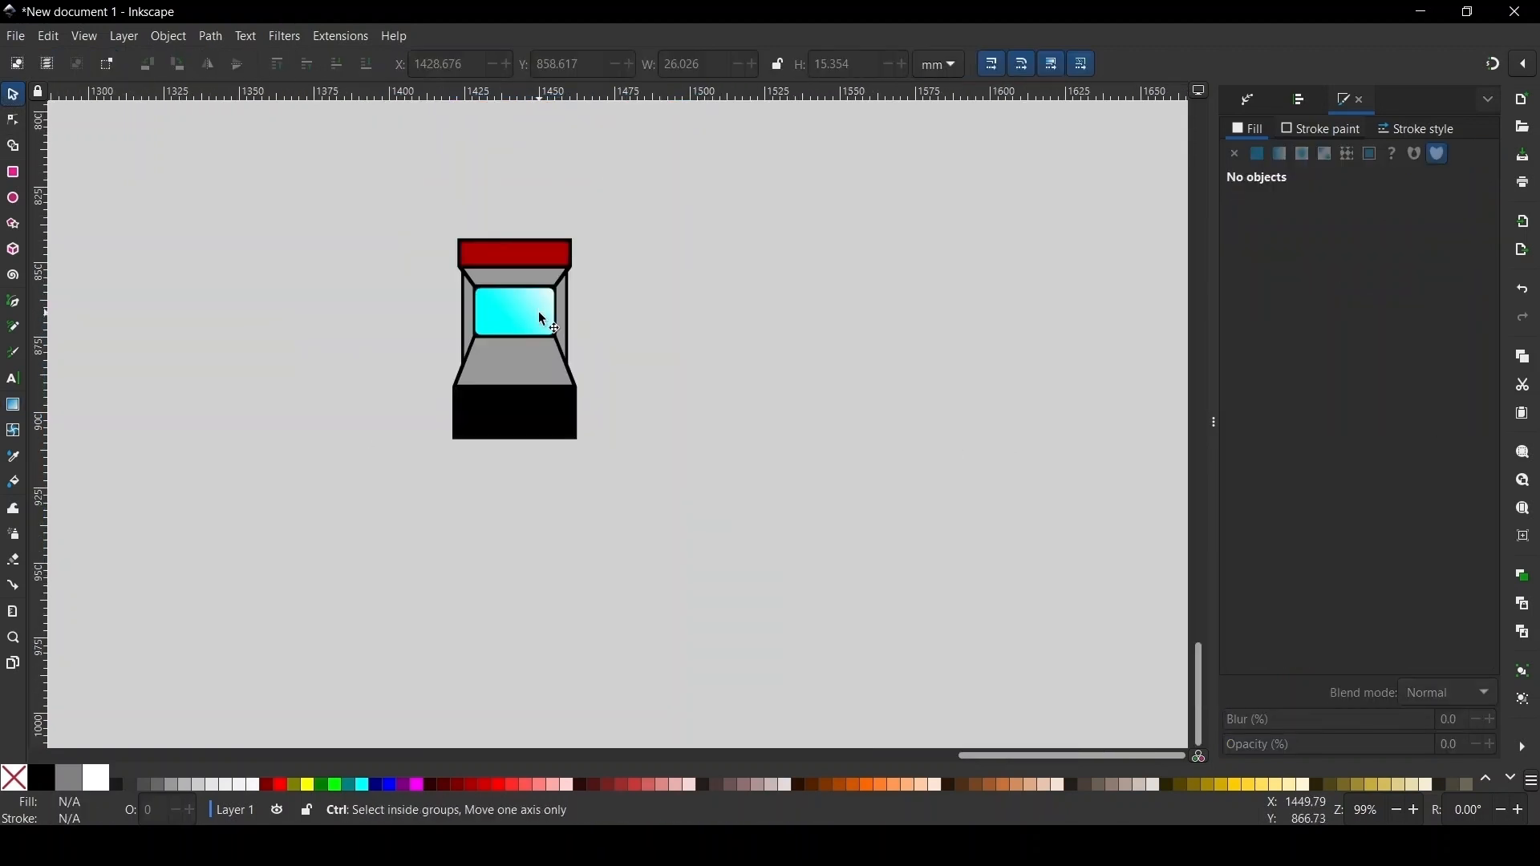
- Fill the grey panel between the header and the screen with cyan and change the fill to a linear gradient
scroll(472, 255, "up", 1)
scroll(469, 258, "up", 2)
scroll(623, 369, "down", 1)
scroll(629, 354, "up", 1)
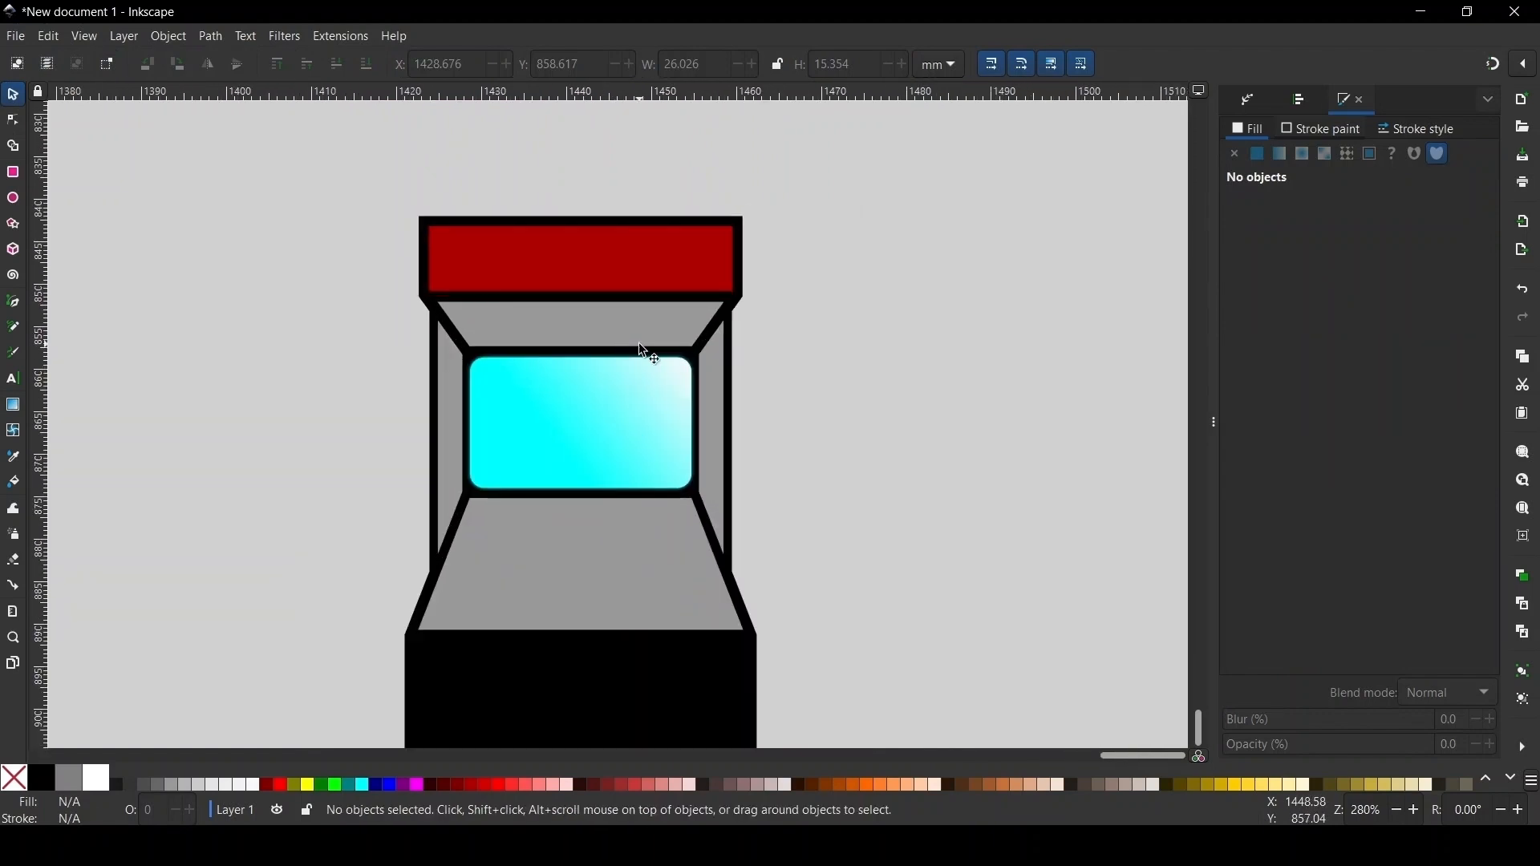
scroll(605, 347, "up", 2)
left_click(605, 305)
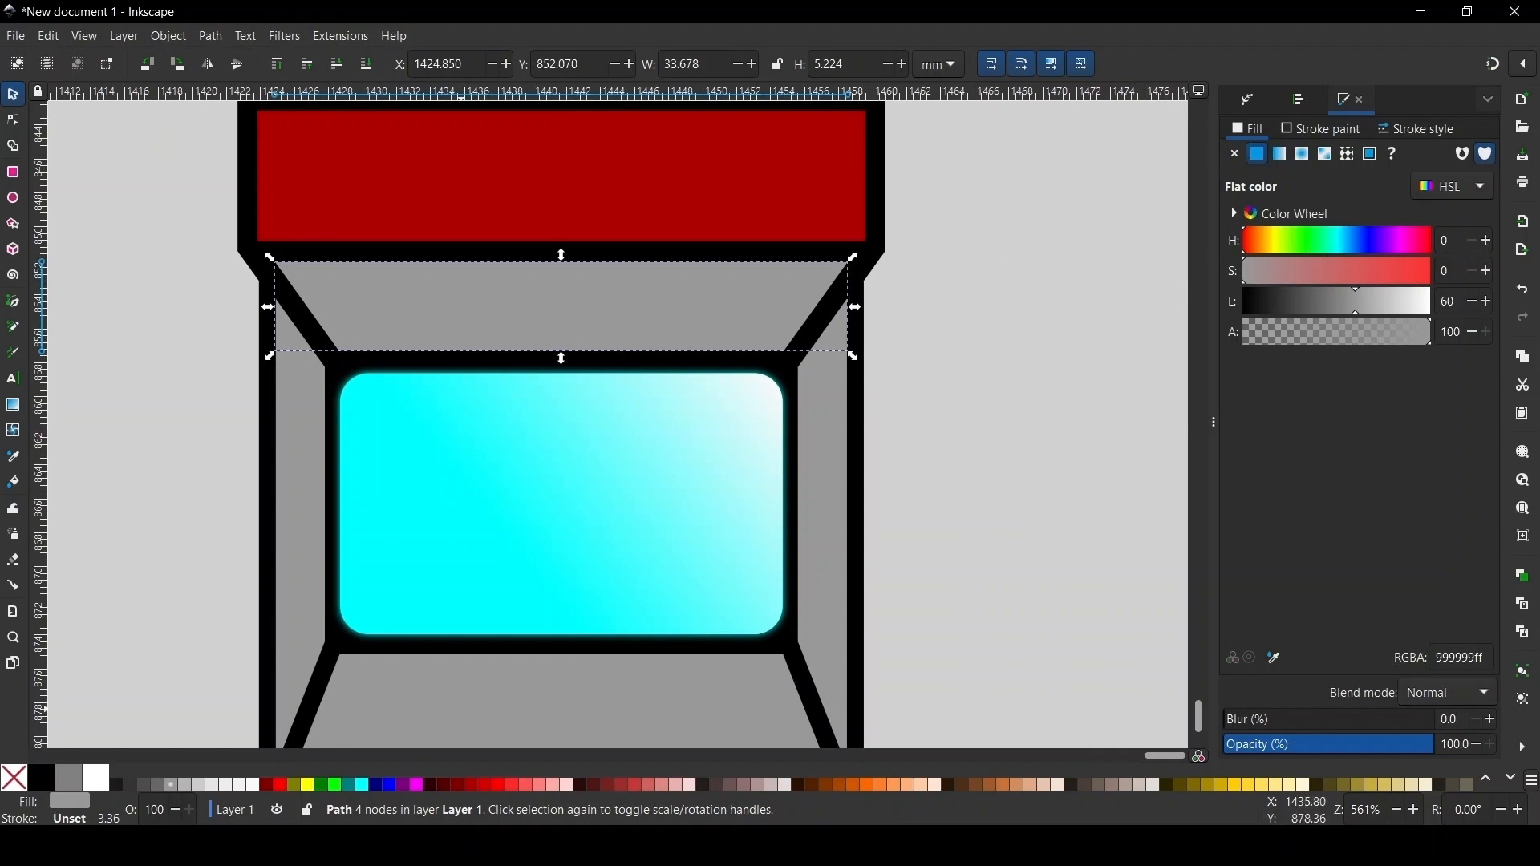
left_click(369, 785)
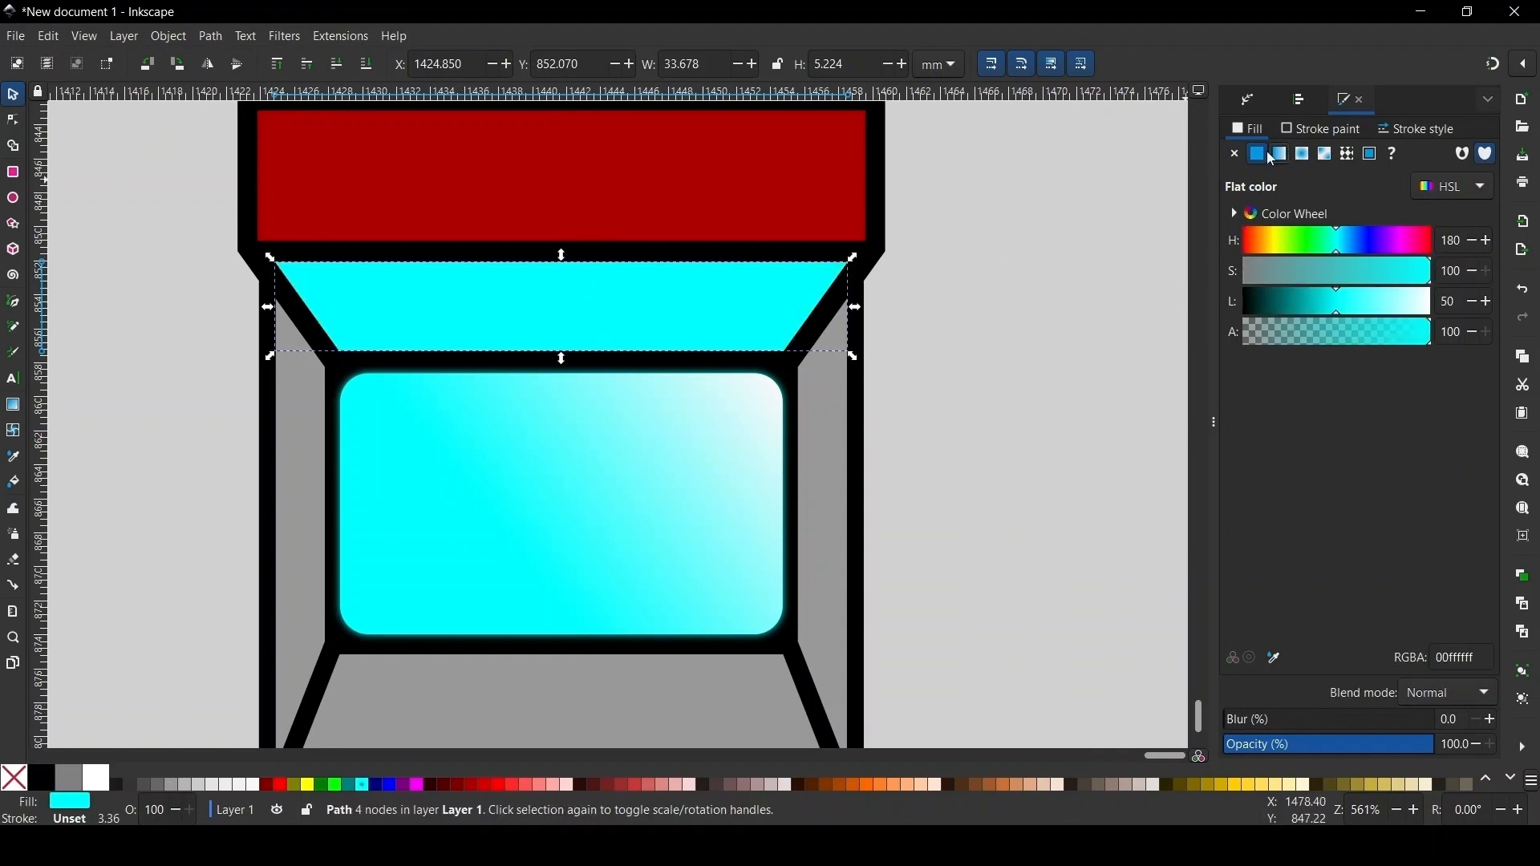
left_click(1279, 154)
- Turn the panel's cyan gradient vertical, starting just below the screen's upper edge and fading upward to just inside the red header
scroll(520, 300, "up", 1)
key("g")
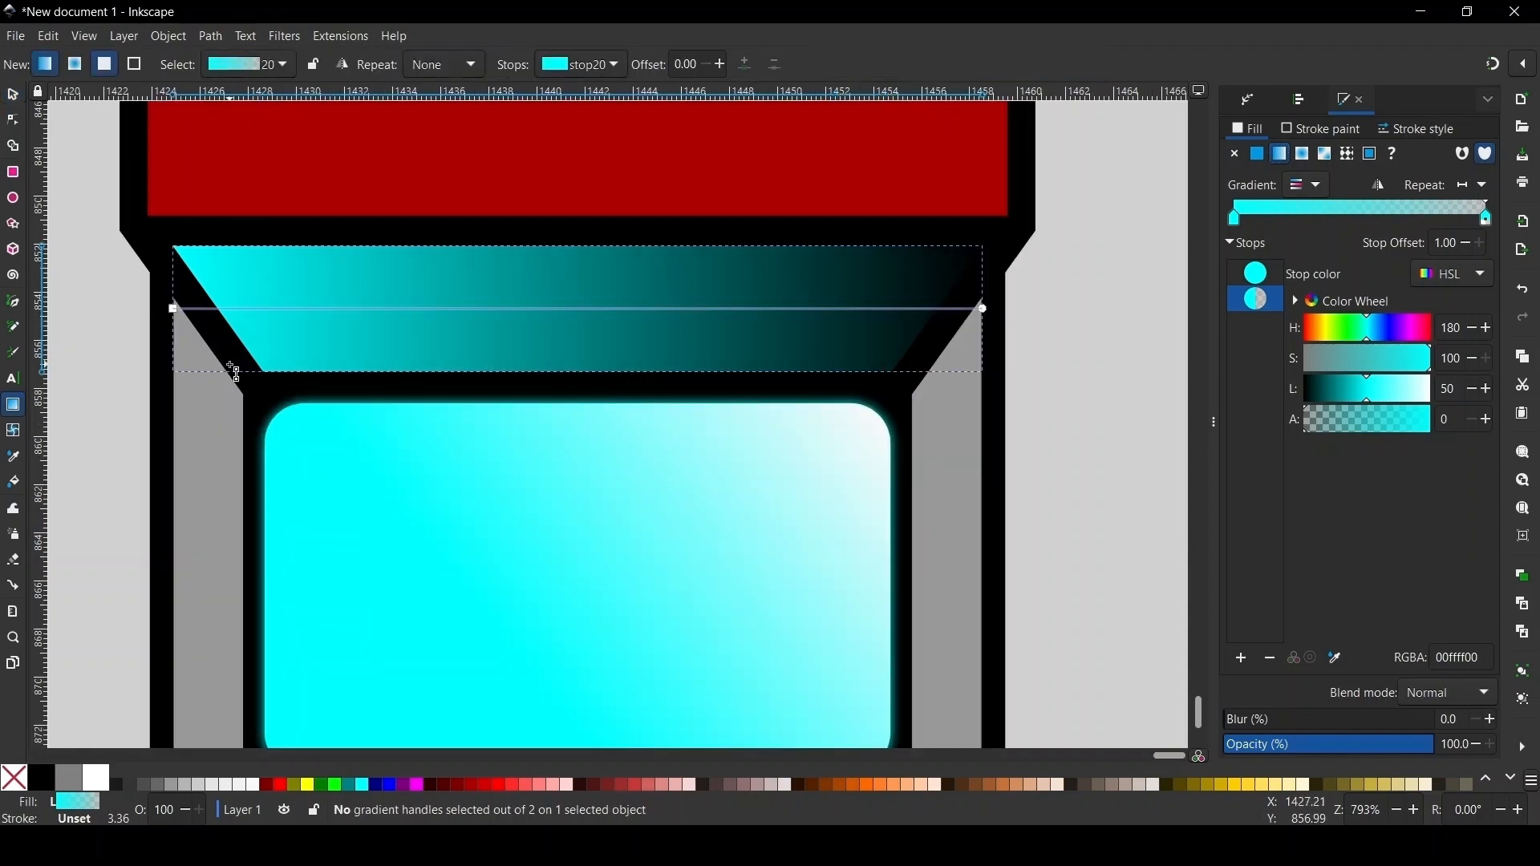
left_click_drag(175, 308, 574, 371)
left_click(580, 417)
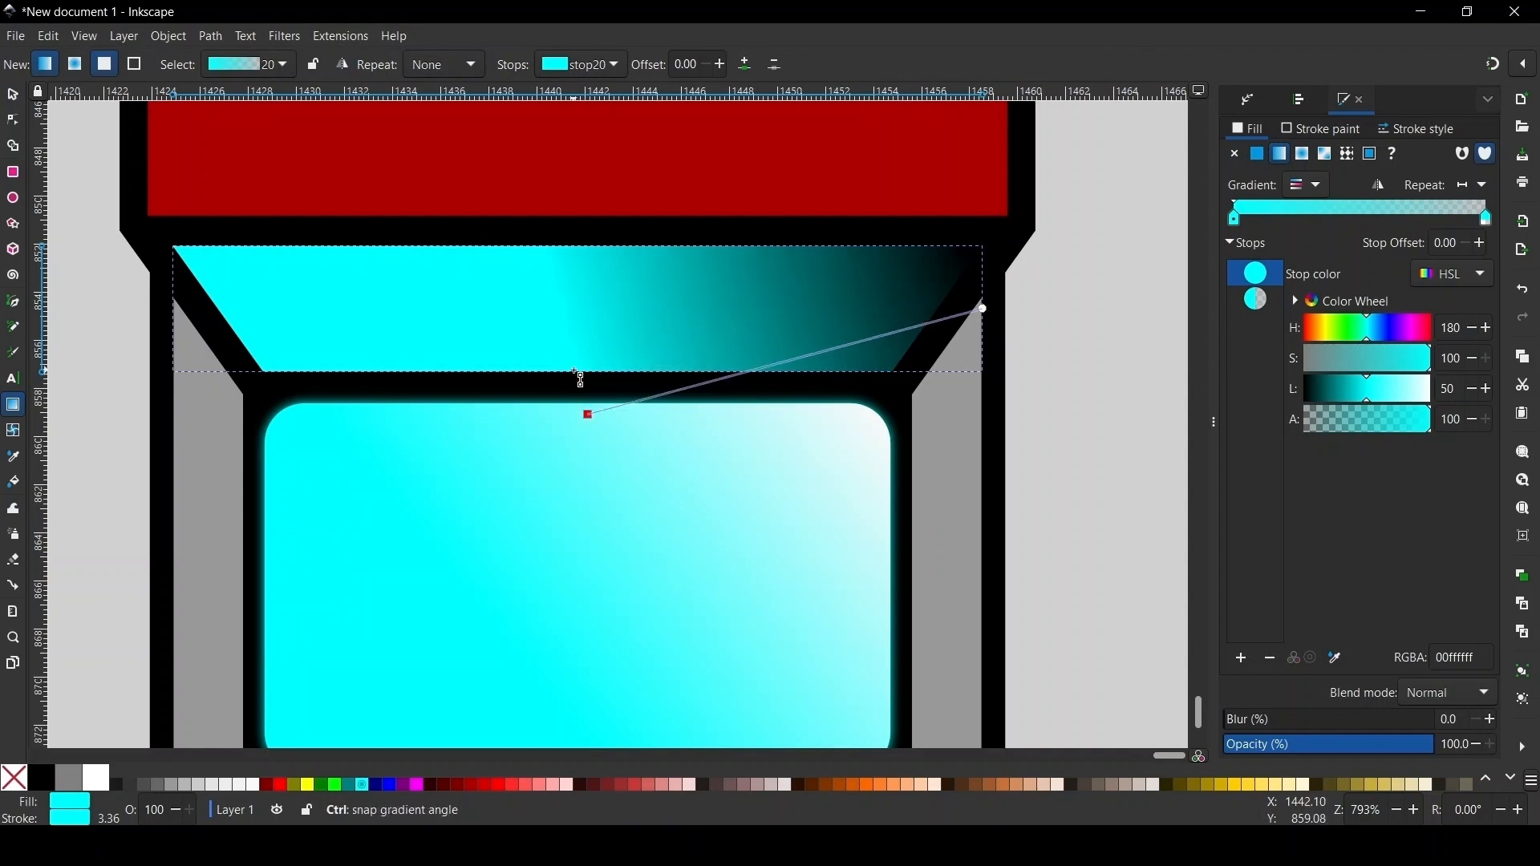
left_click(984, 308)
mouse_move(581, 207)
left_mouse_down()
mouse_move(586, 241)
mouse_move(594, 215)
left_mouse_up()
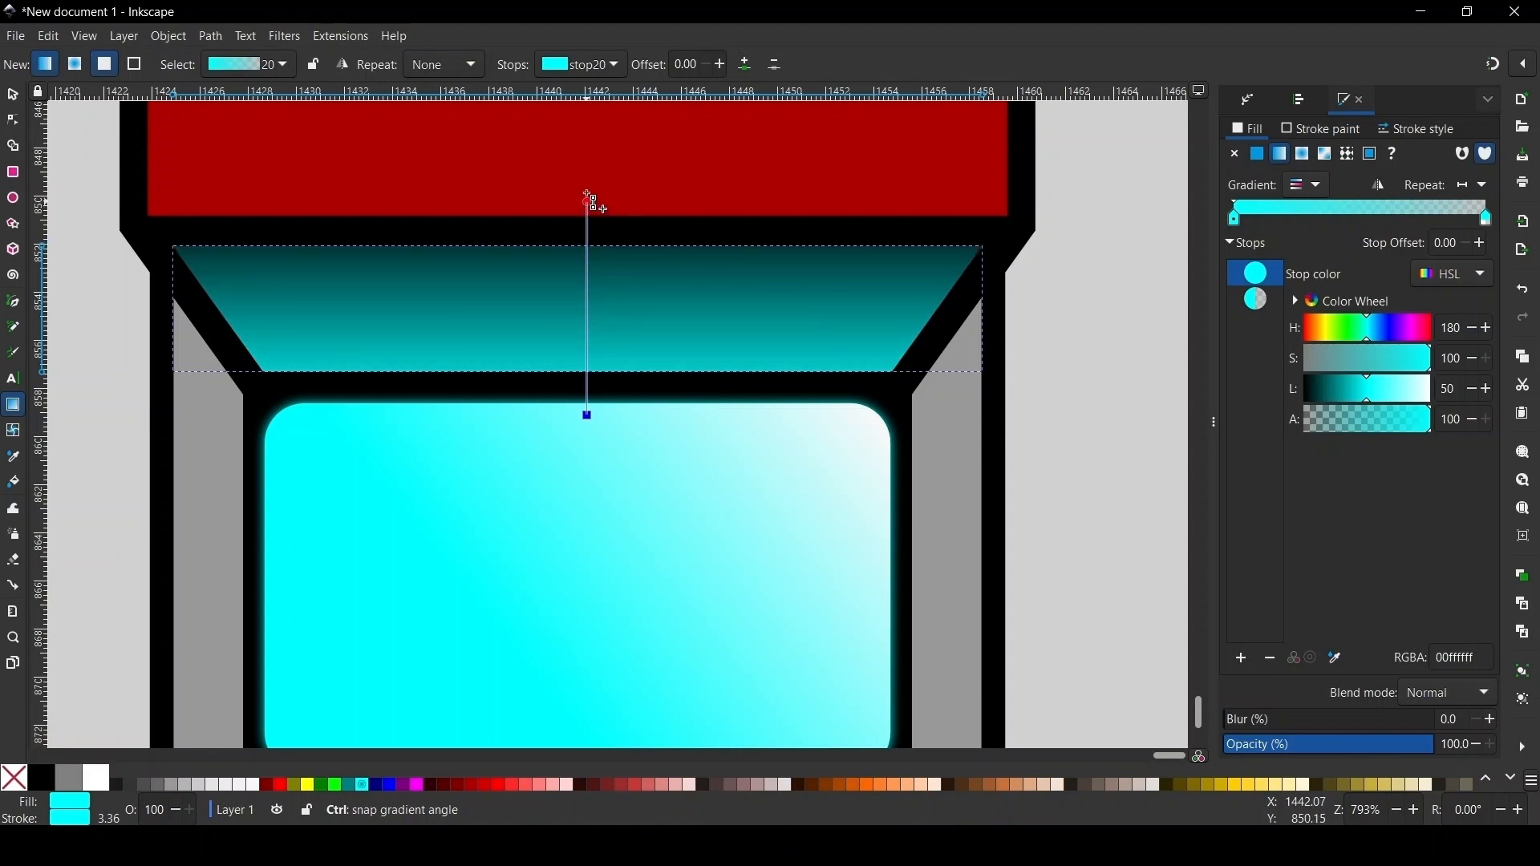
- Move the cyan start of the upper panel's gradient up from the screen to just below the panel's lower edge
left_click(588, 415)
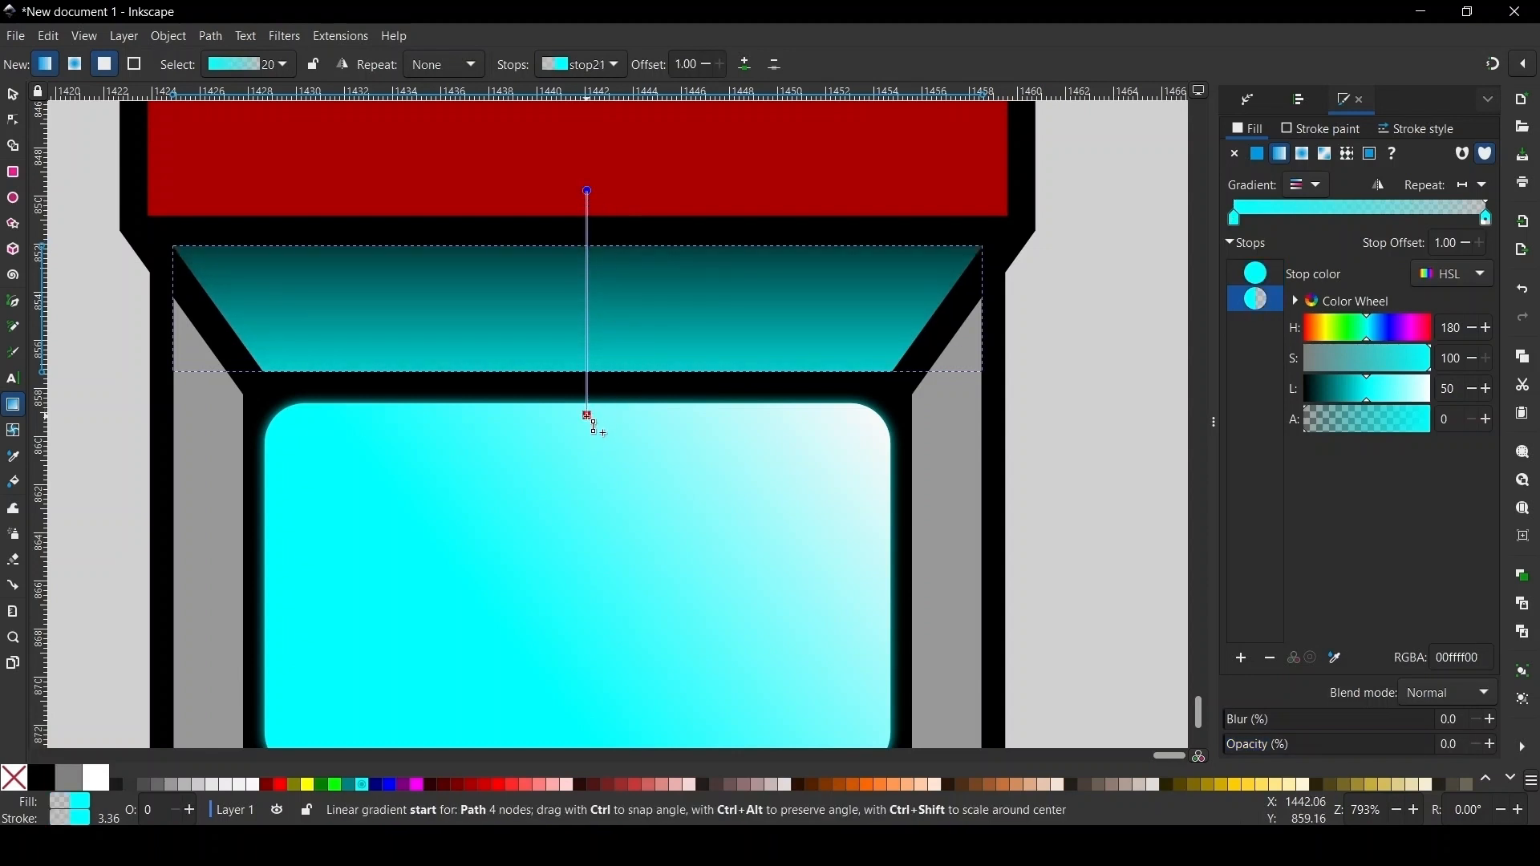
left_click_drag(589, 382, 588, 378)
left_click(588, 381)
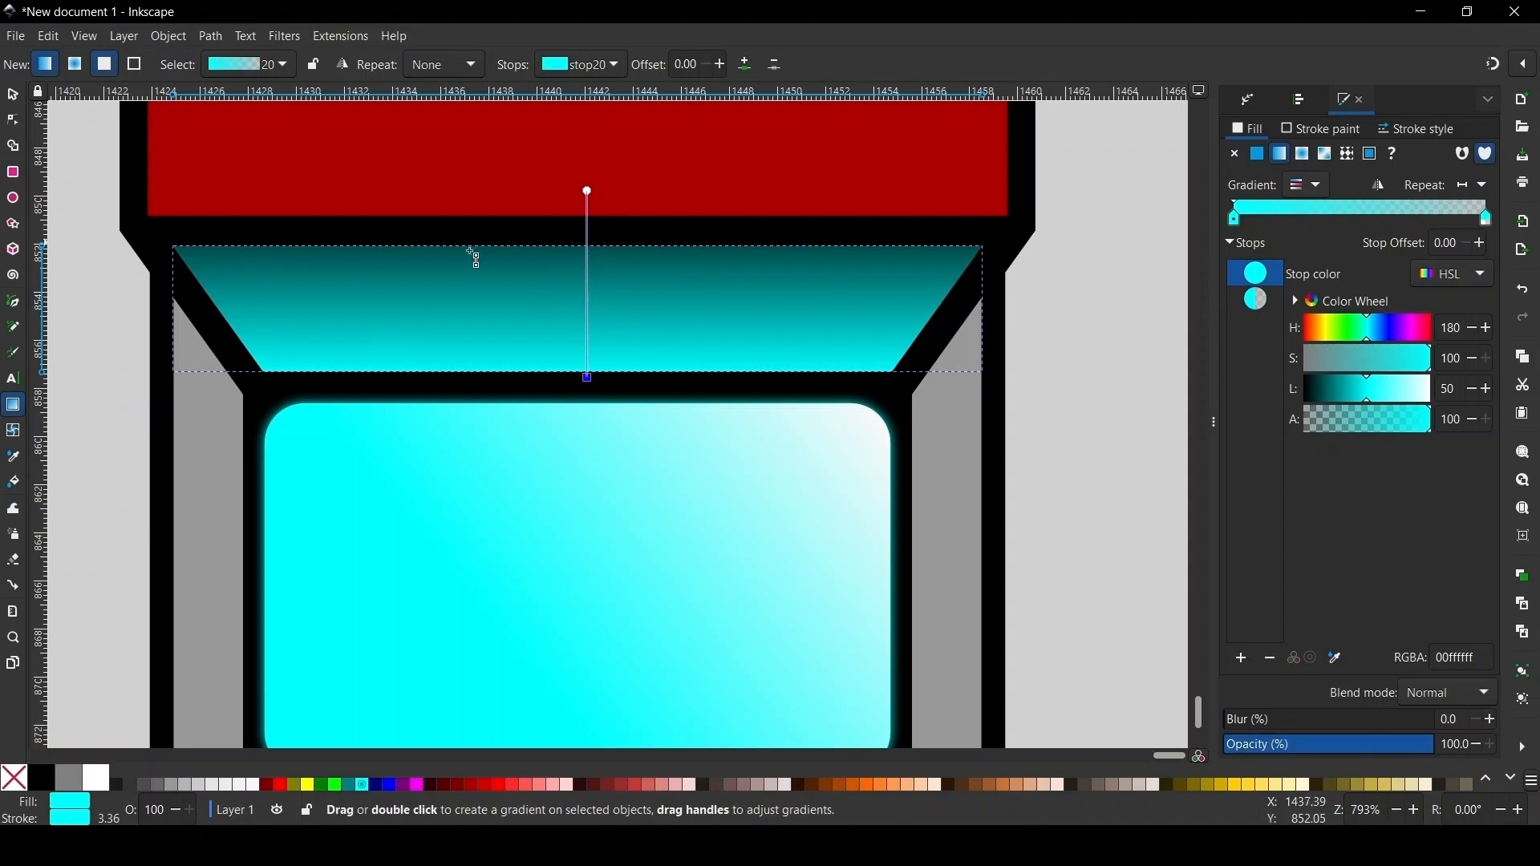
scroll(474, 257, "down", 3)
scroll(540, 334, "up", 2)
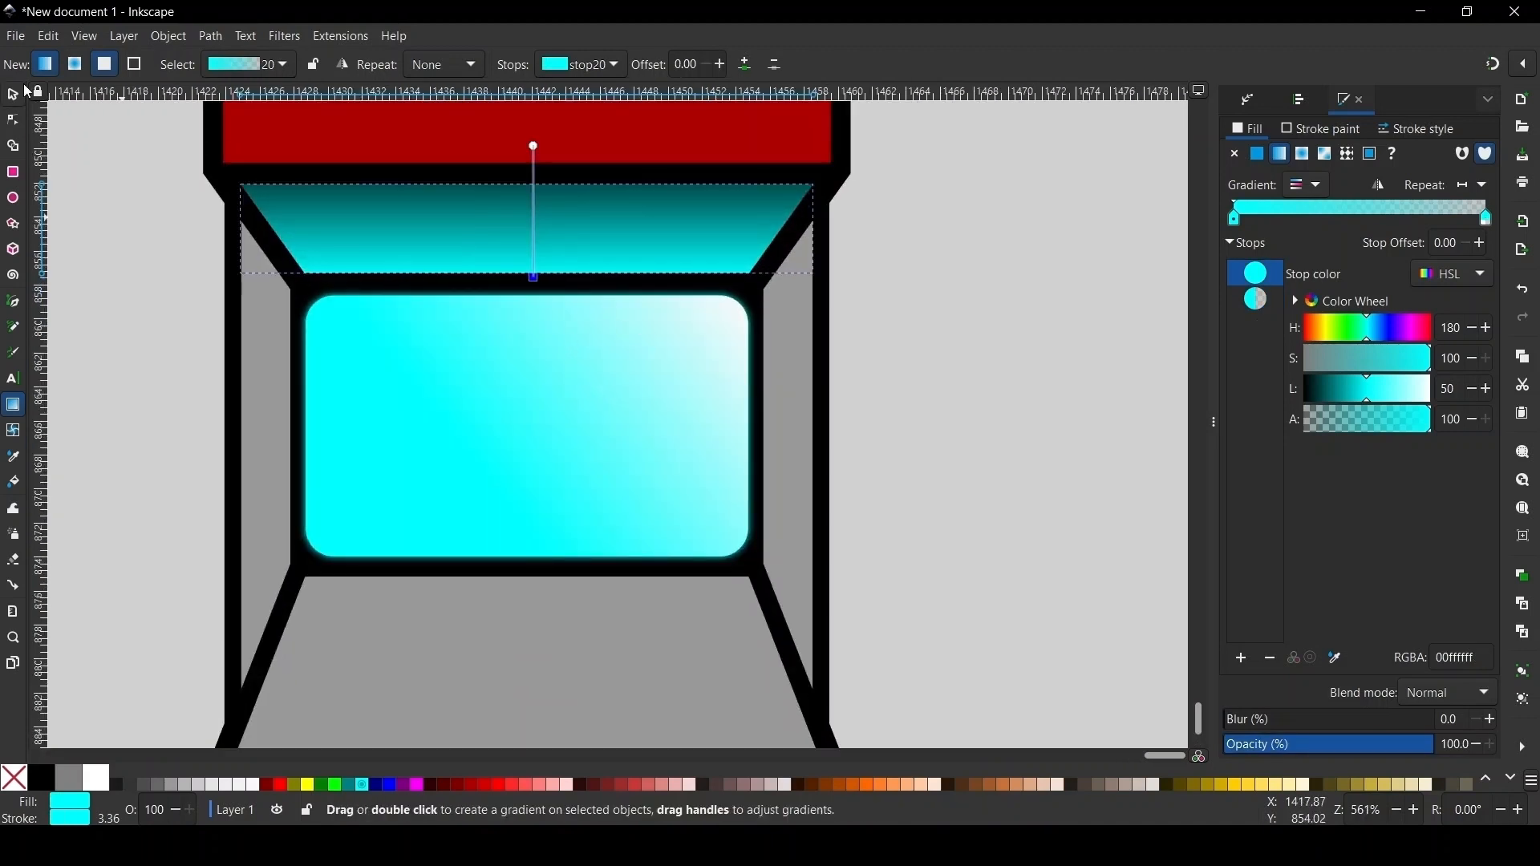
- Fill the grey panel right of the screen with a linear gradient, reusing the upper panel's cyan-to-transparent gradient 20
left_click(15, 97)
left_click(806, 417)
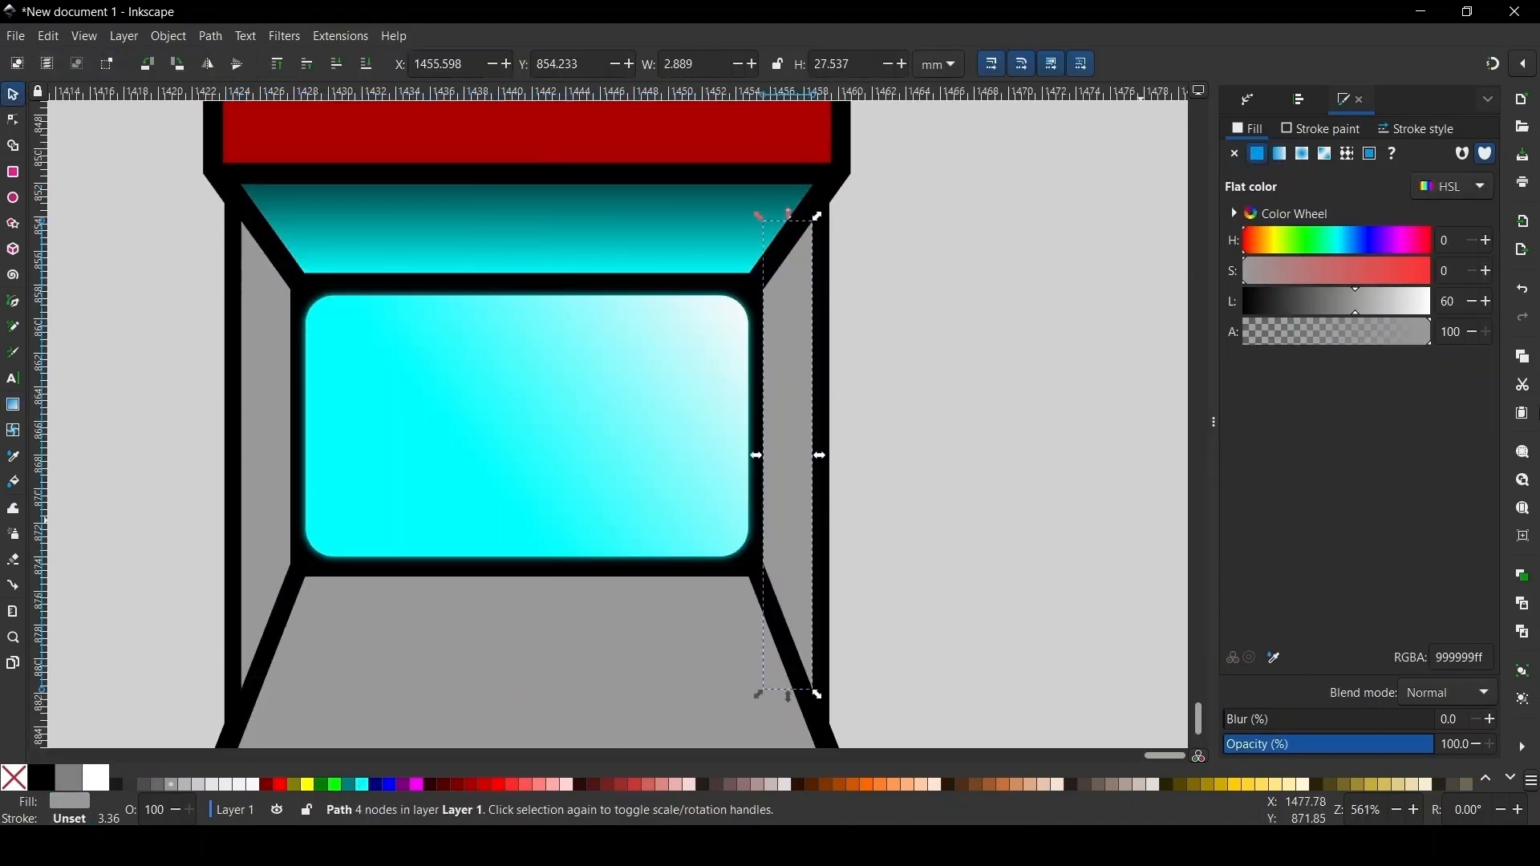
left_click(1281, 154)
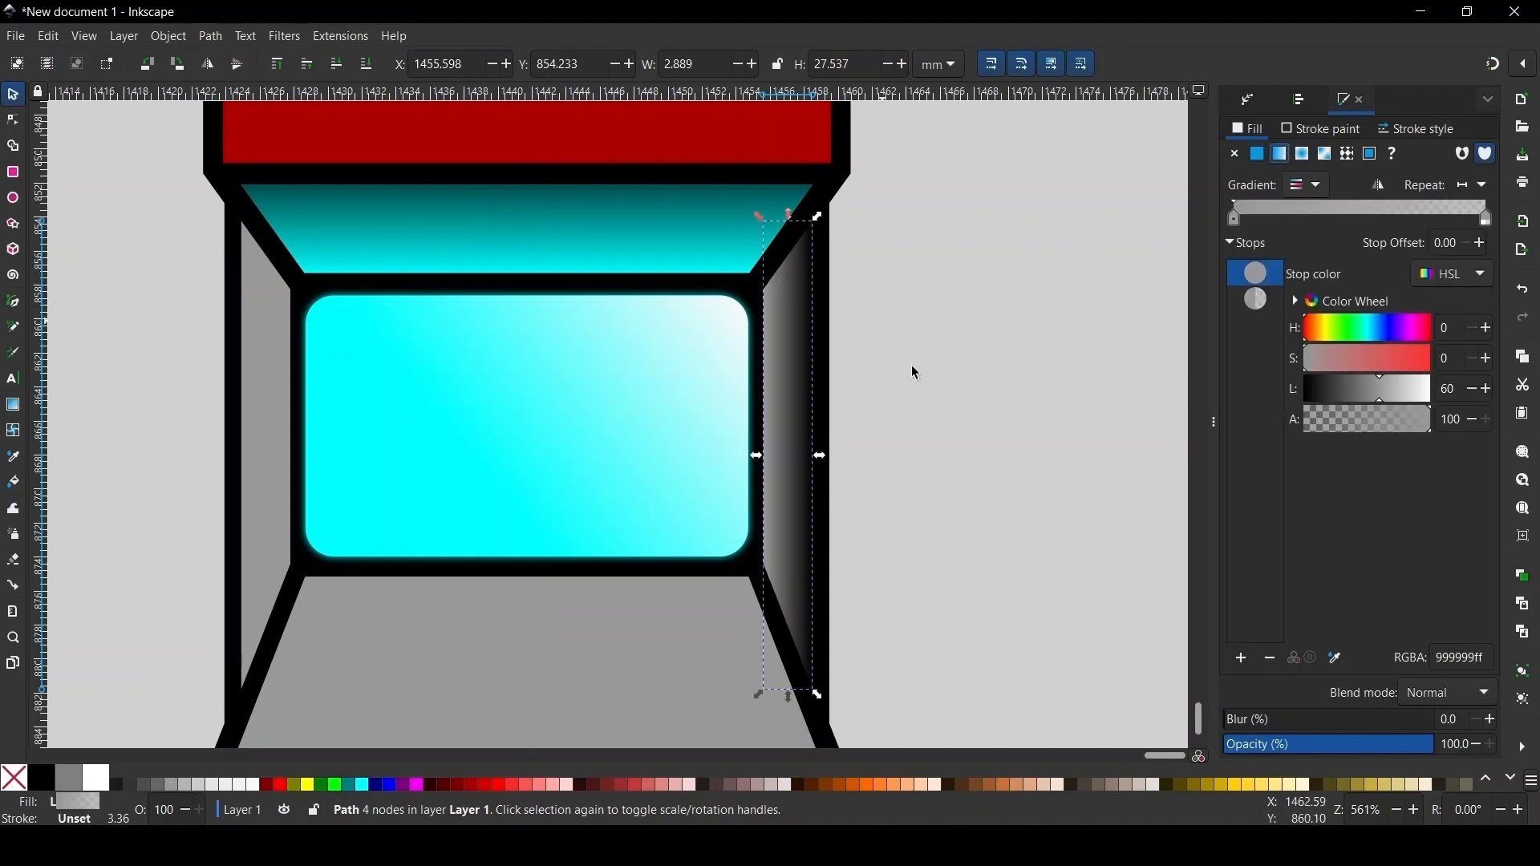
left_click(1308, 186)
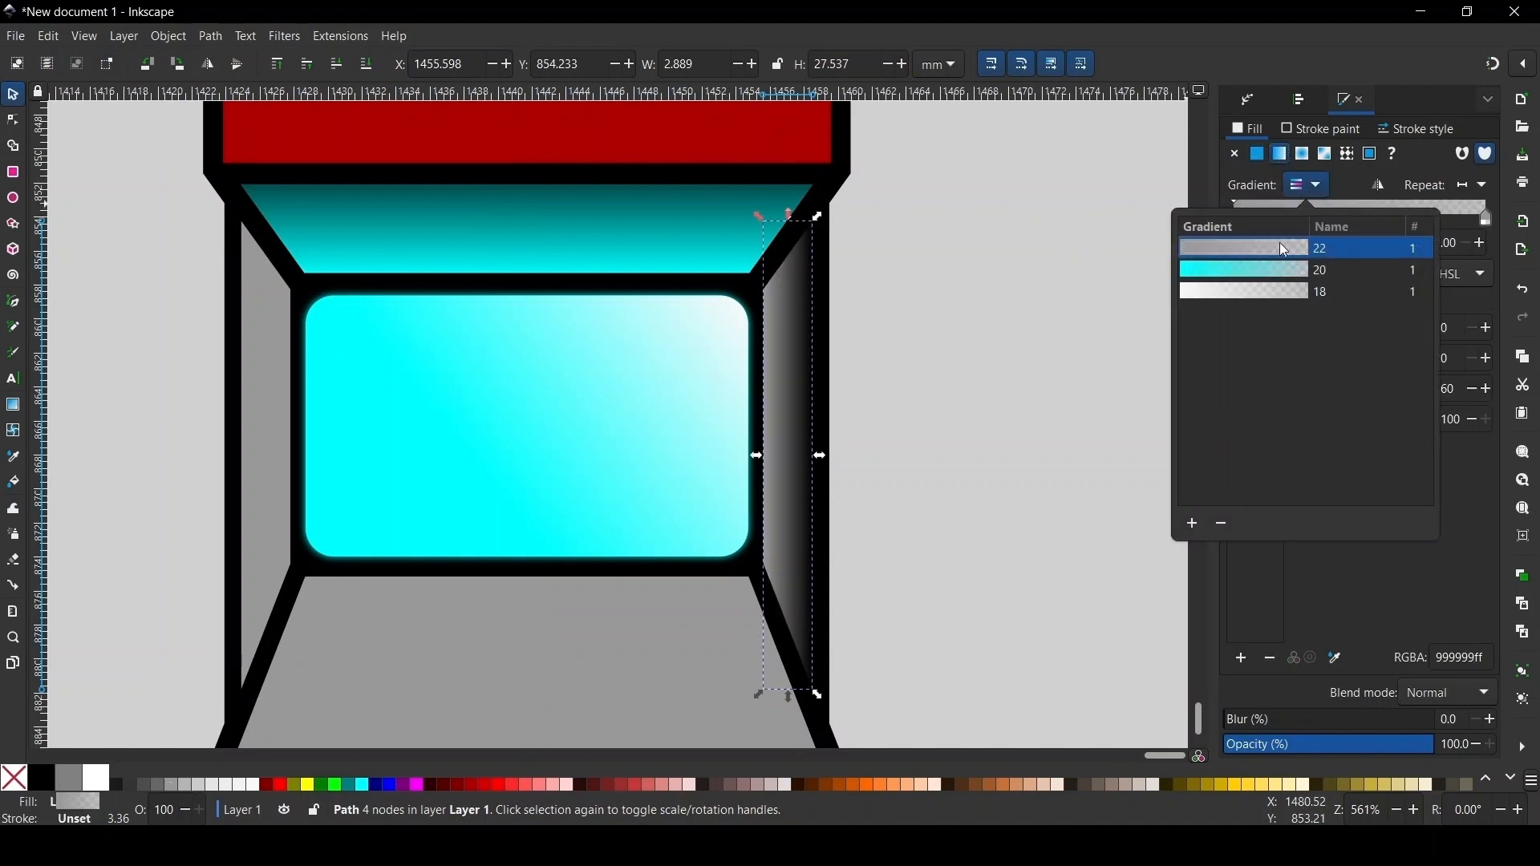
left_click(1239, 271)
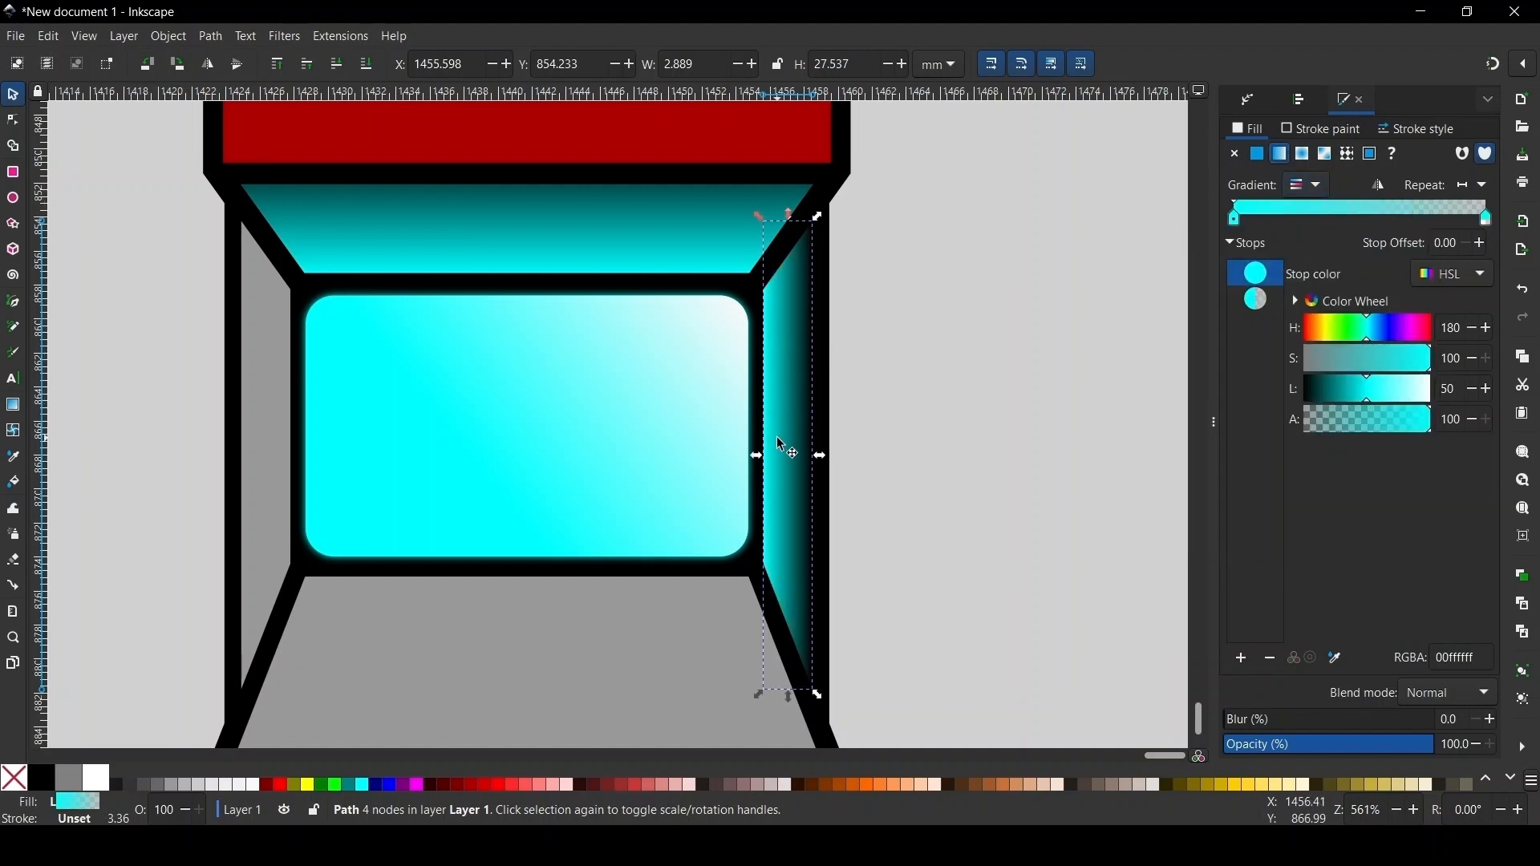
- Extend the transparent end of the right panel's gradient horizontally to the outer edge of the black border
key("g")
scroll(810, 451, "up", 3)
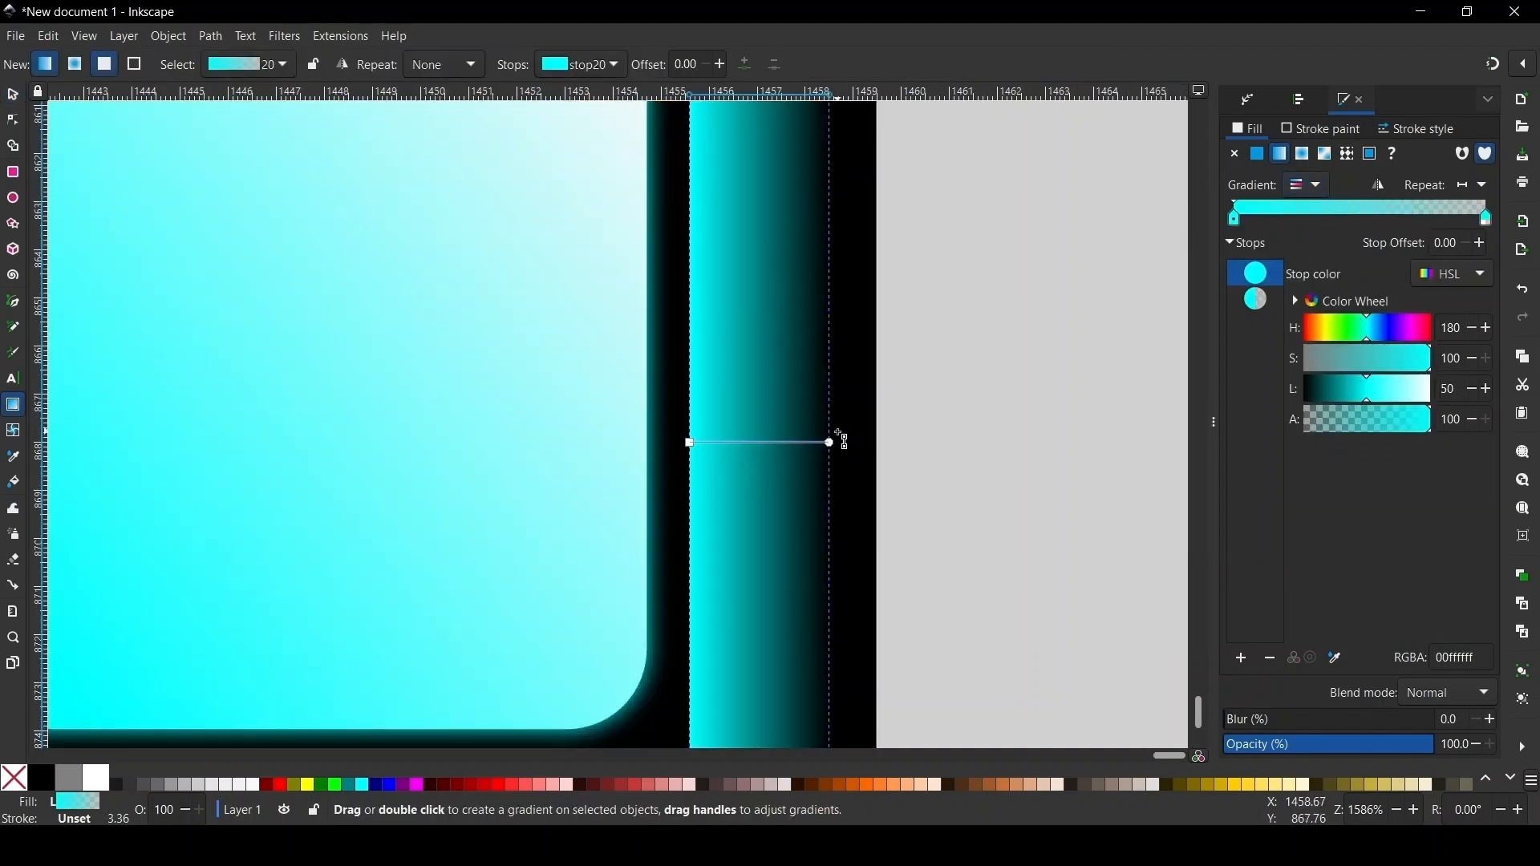
left_click_drag(831, 443, 873, 444)
scroll(722, 447, "down", 3)
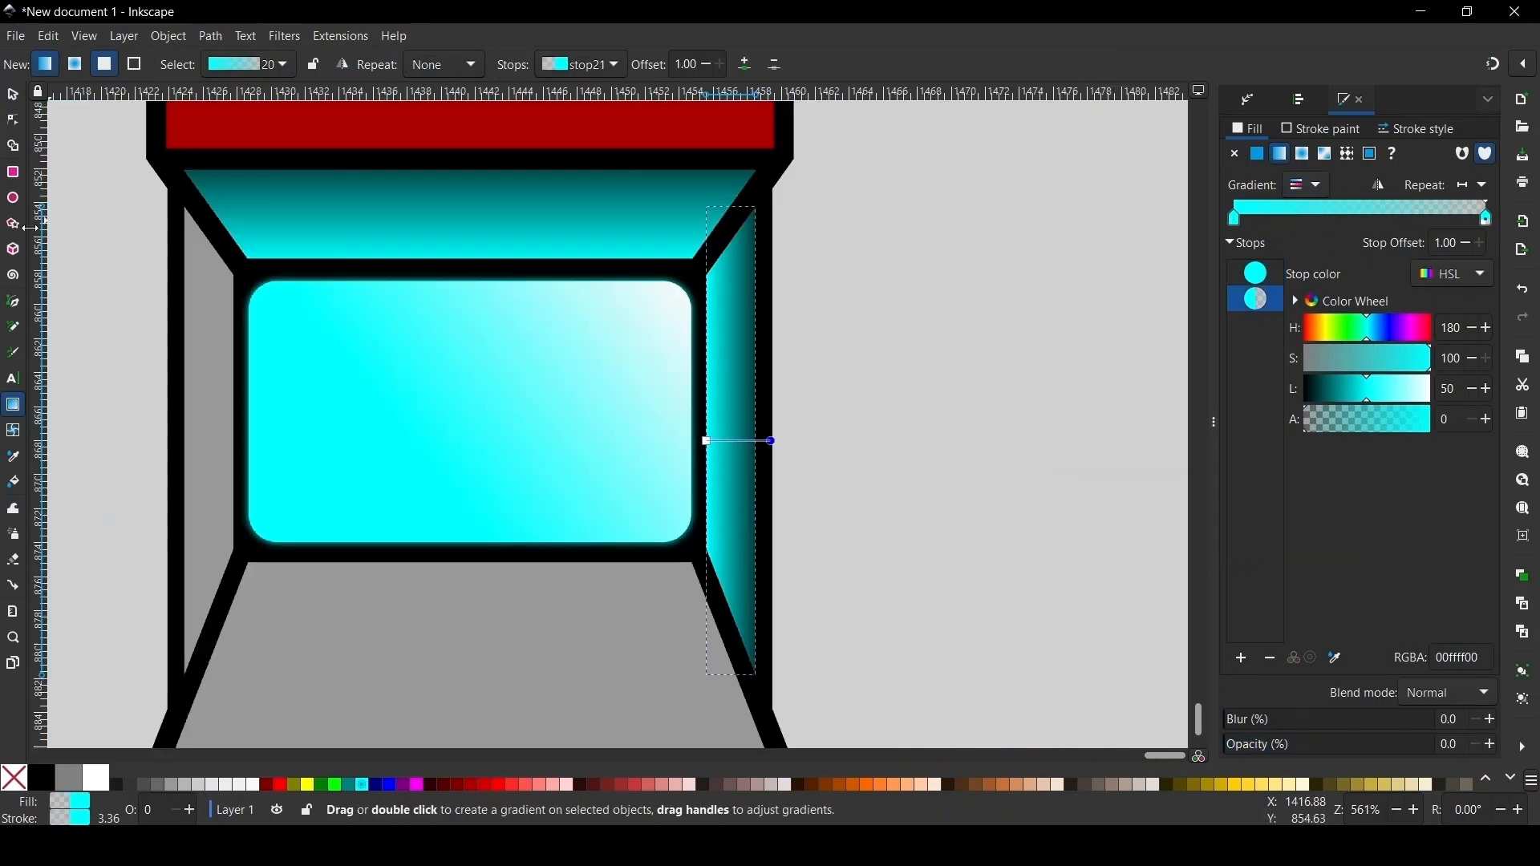
- Fill the grey panel left of the screen with a linear gradient, reusing the shared cyan-to-transparent gradient 20
left_click(208, 353)
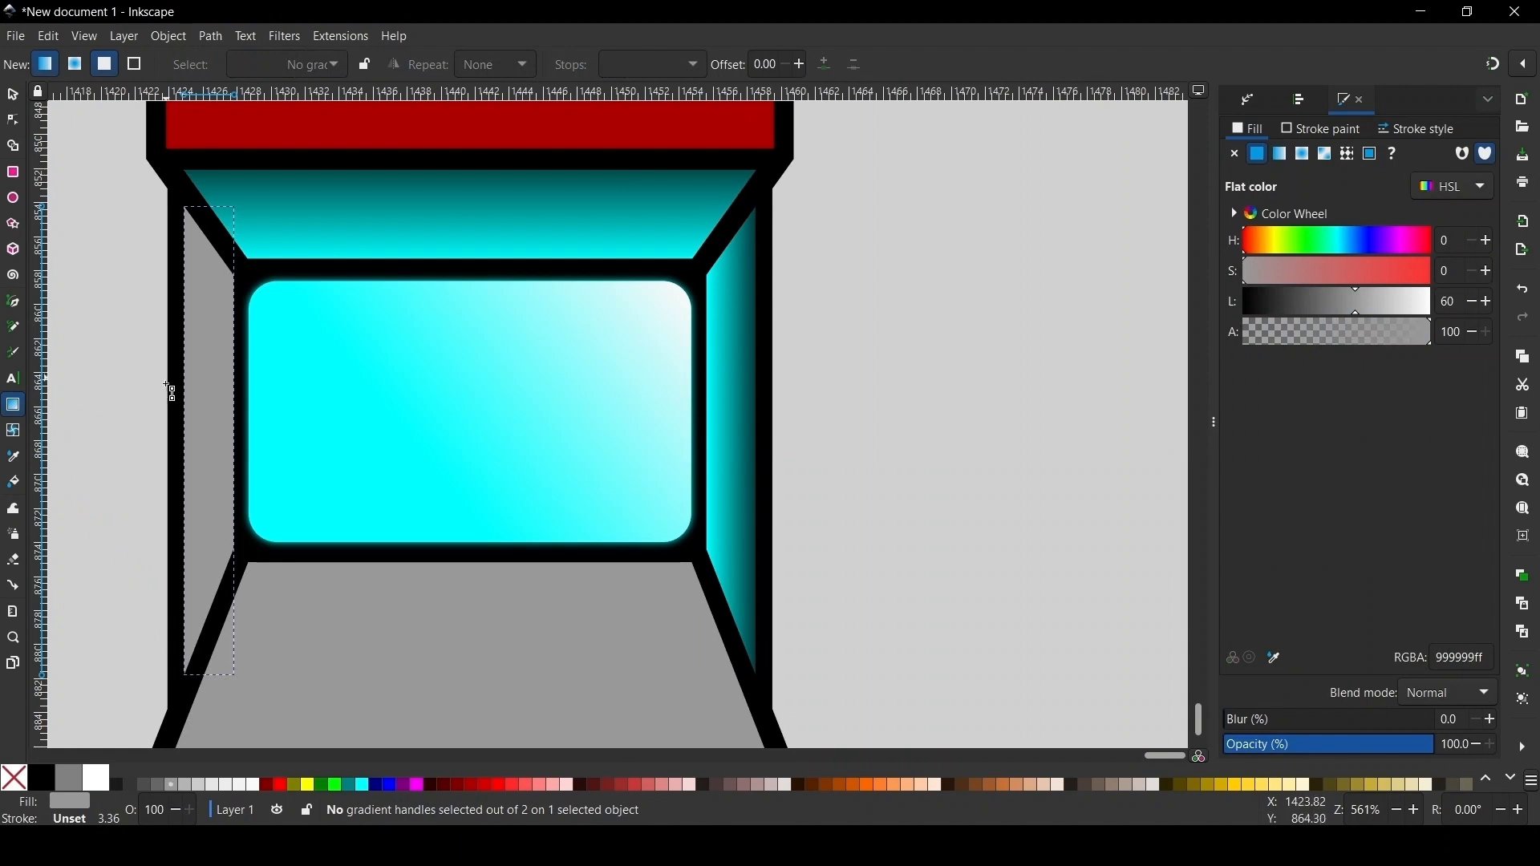
left_click(1284, 157)
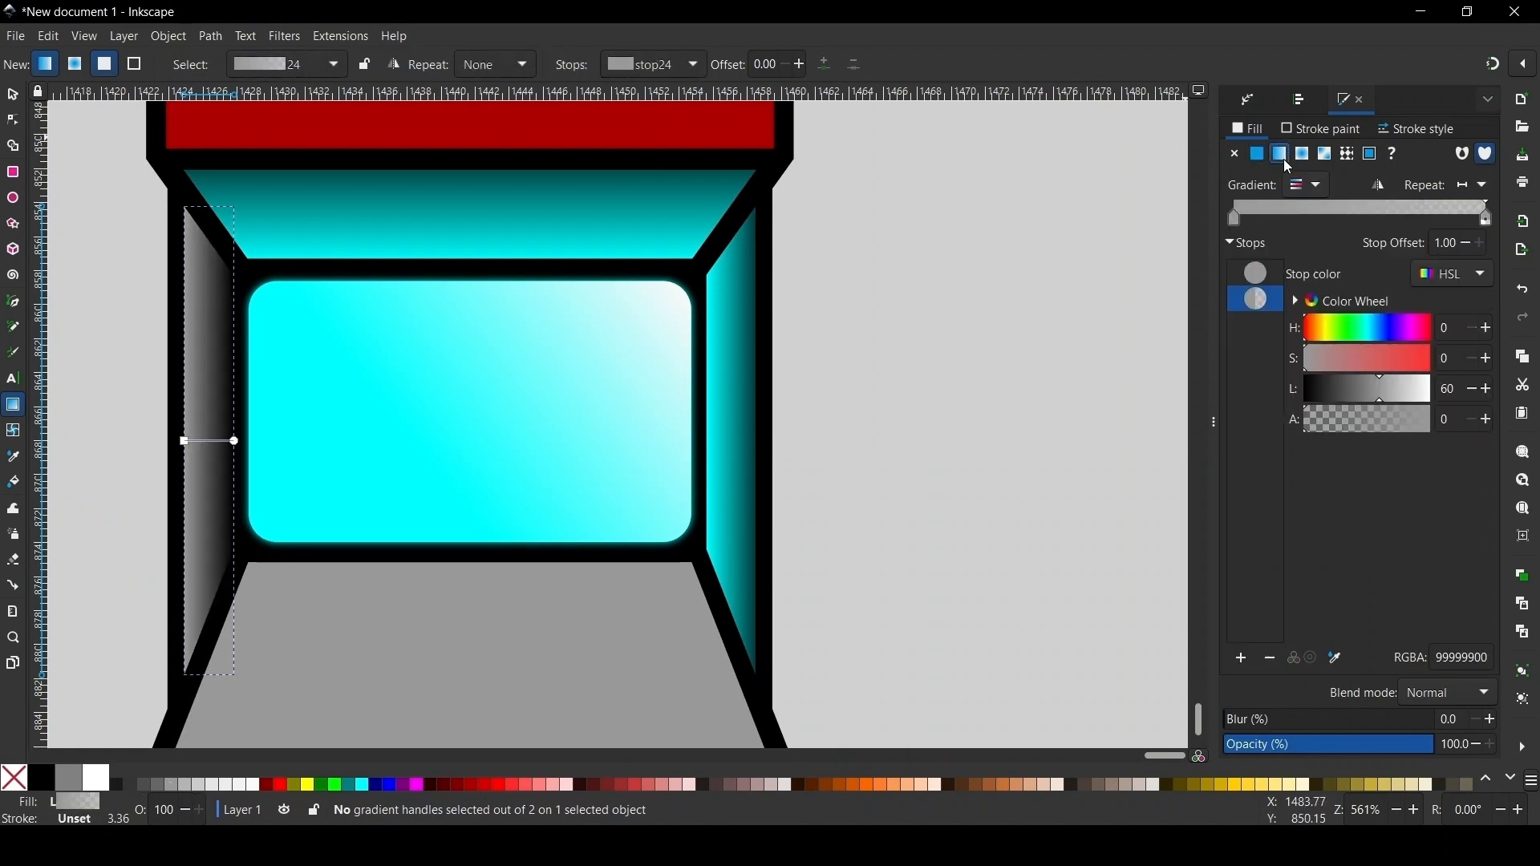
left_click(1307, 185)
left_click(1266, 271)
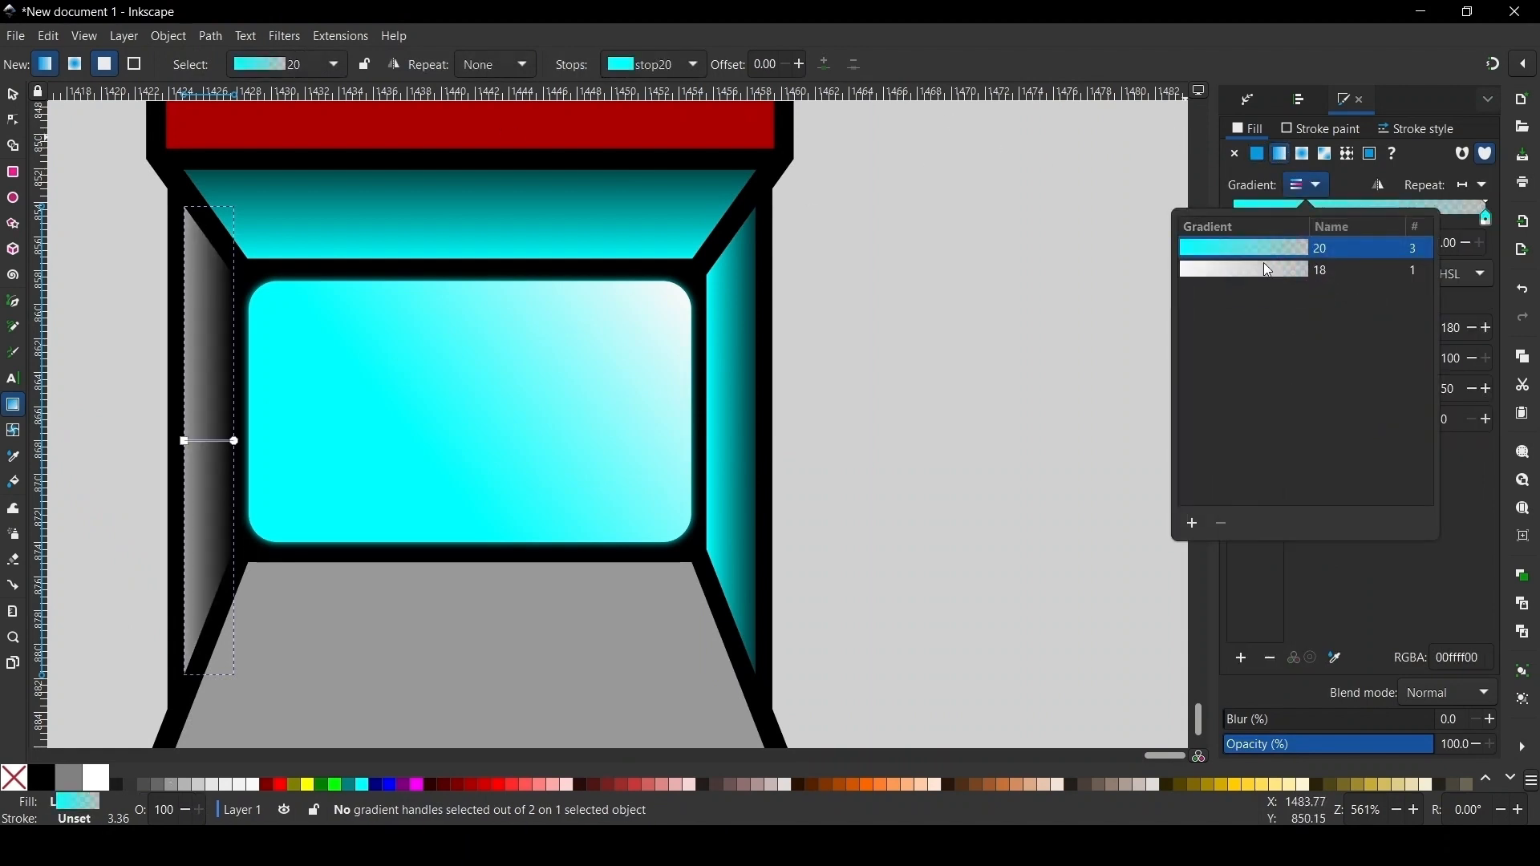
left_click(1301, 193)
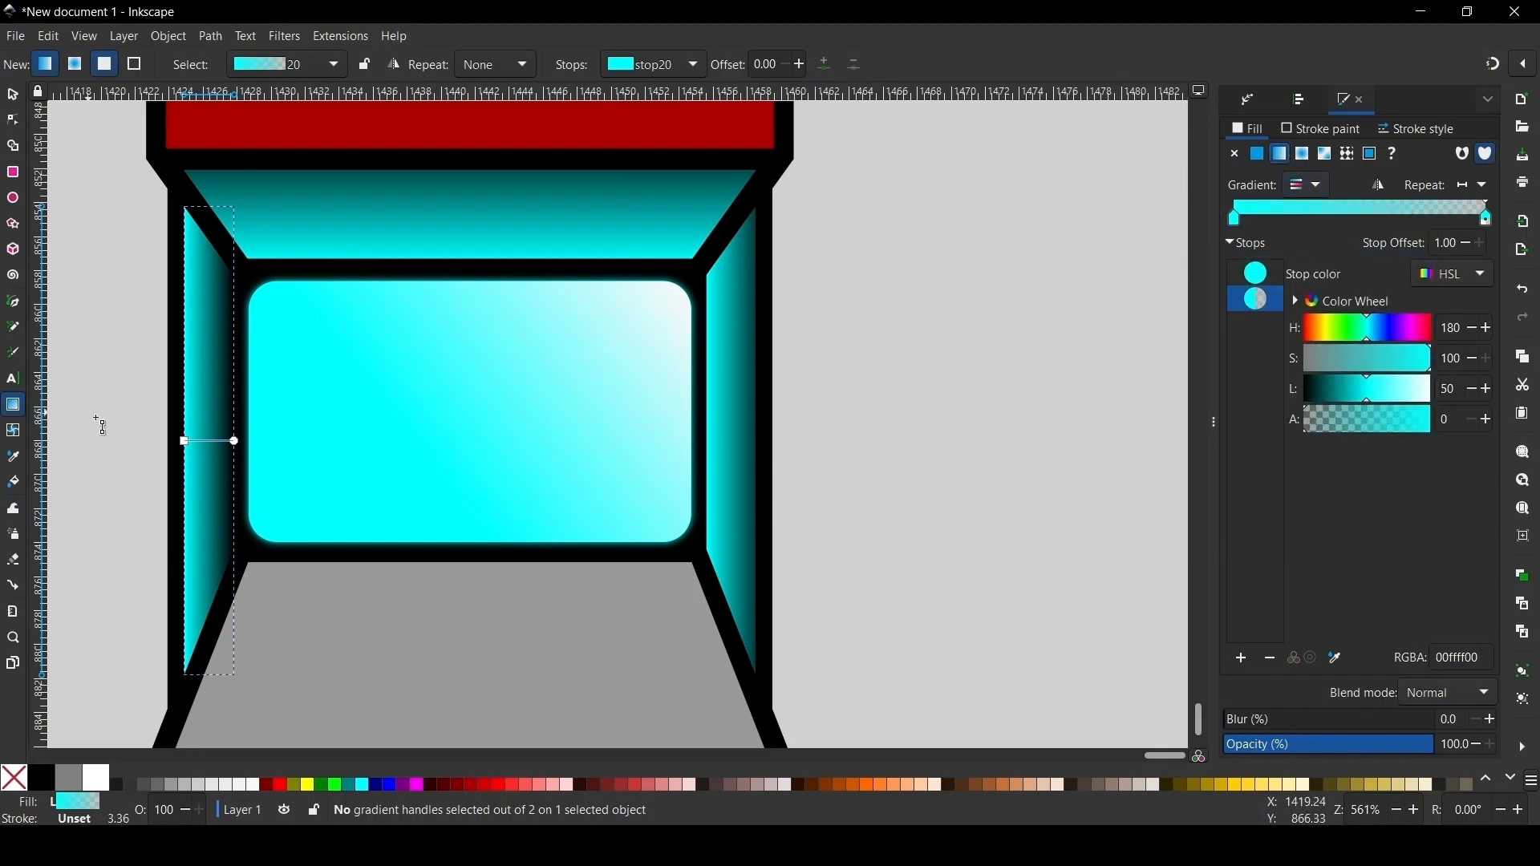
- Reverse the left panel's gradient so cyan lies beside the screen, and extend its transparent end to the border's outer edge
scroll(100, 425, "up", 2)
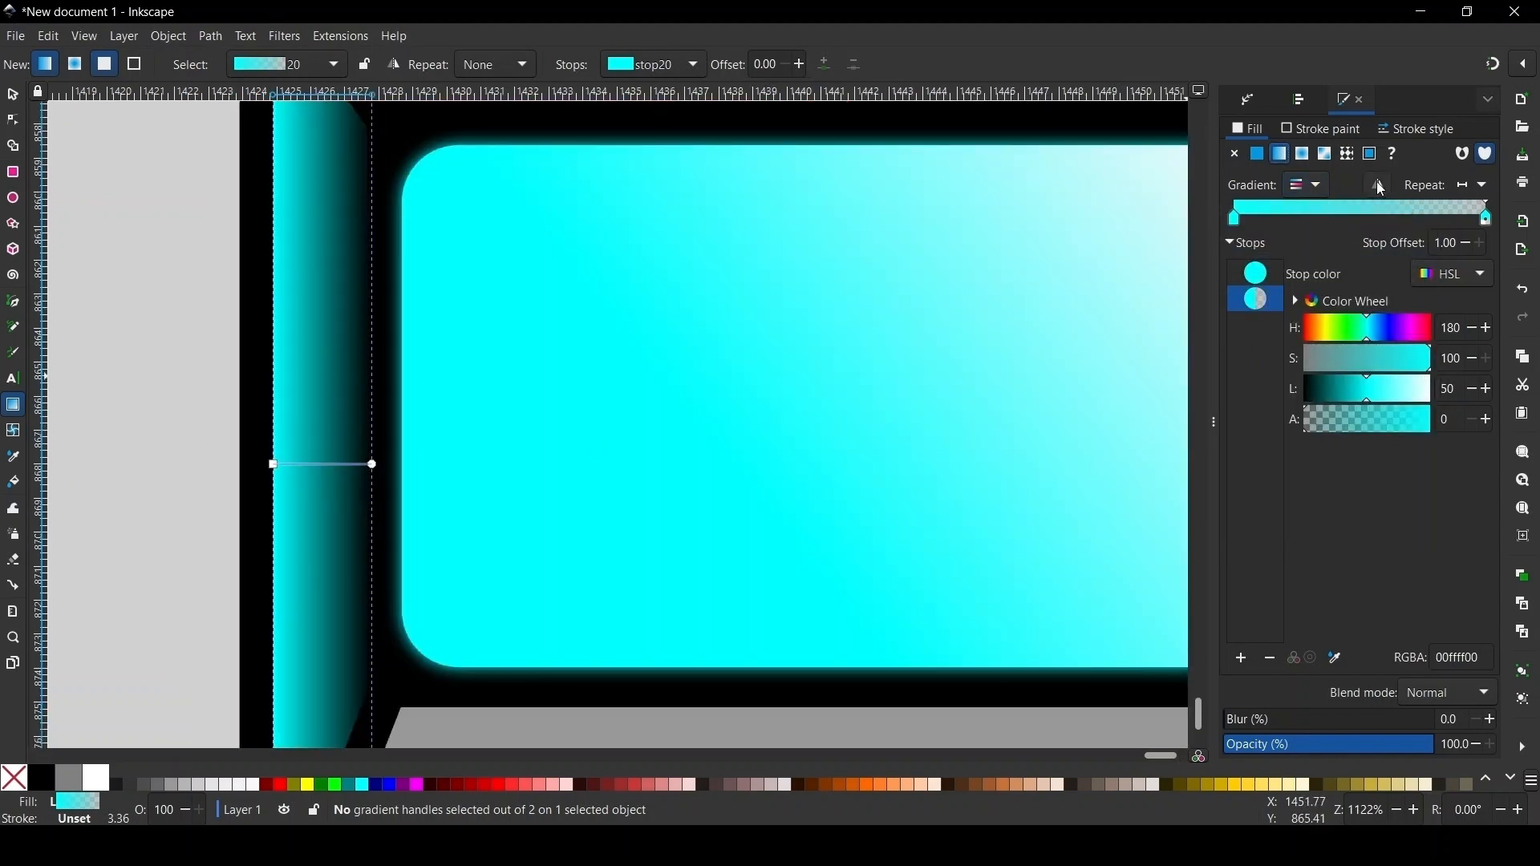
left_click(1381, 187)
left_click_drag(272, 464, 232, 466)
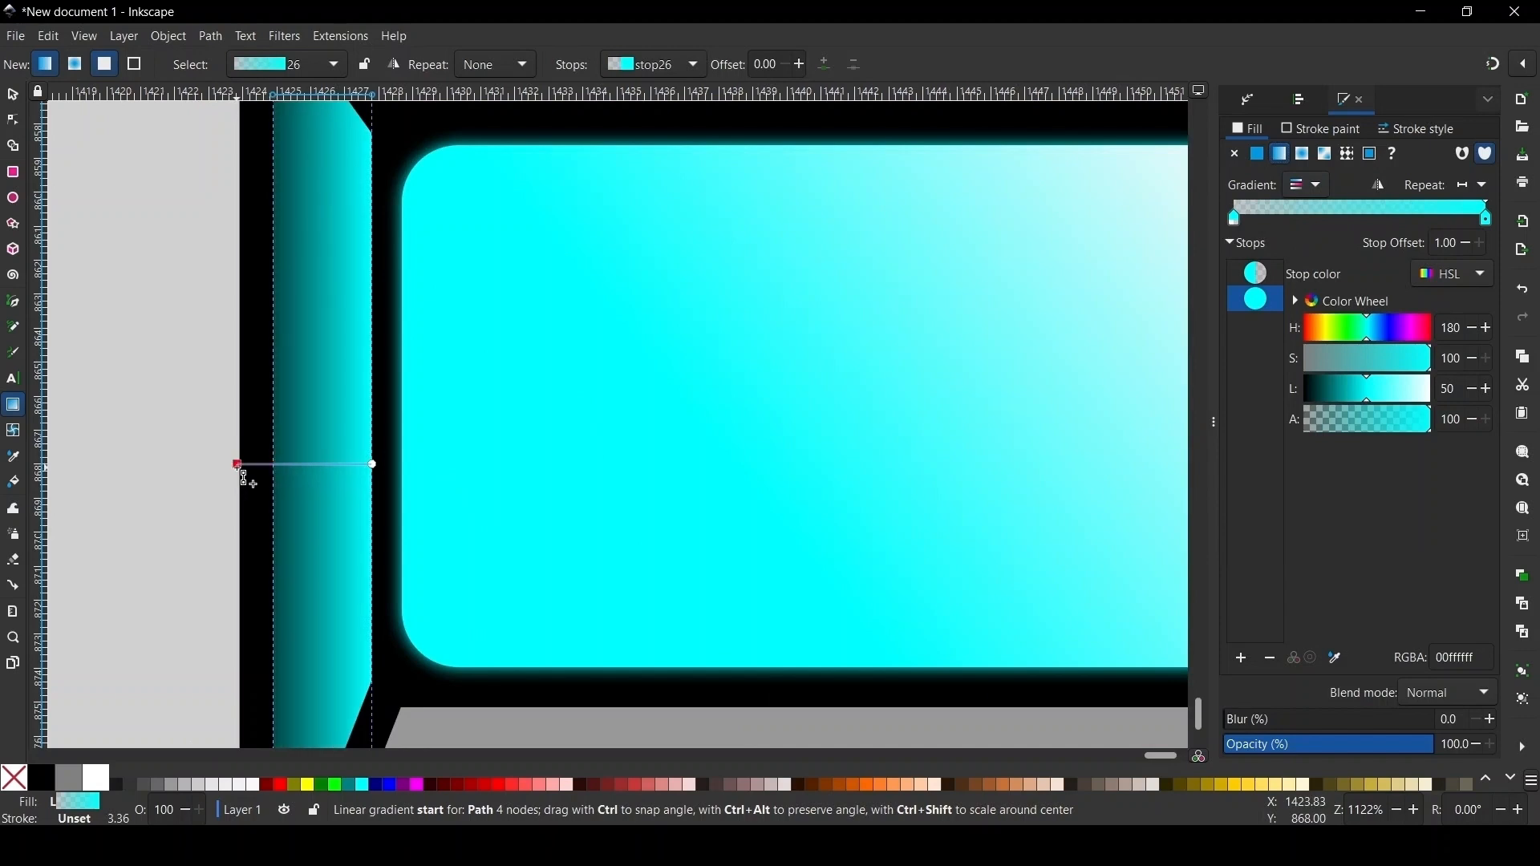
scroll(245, 479, "down", 4)
scroll(609, 365, "up", 3)
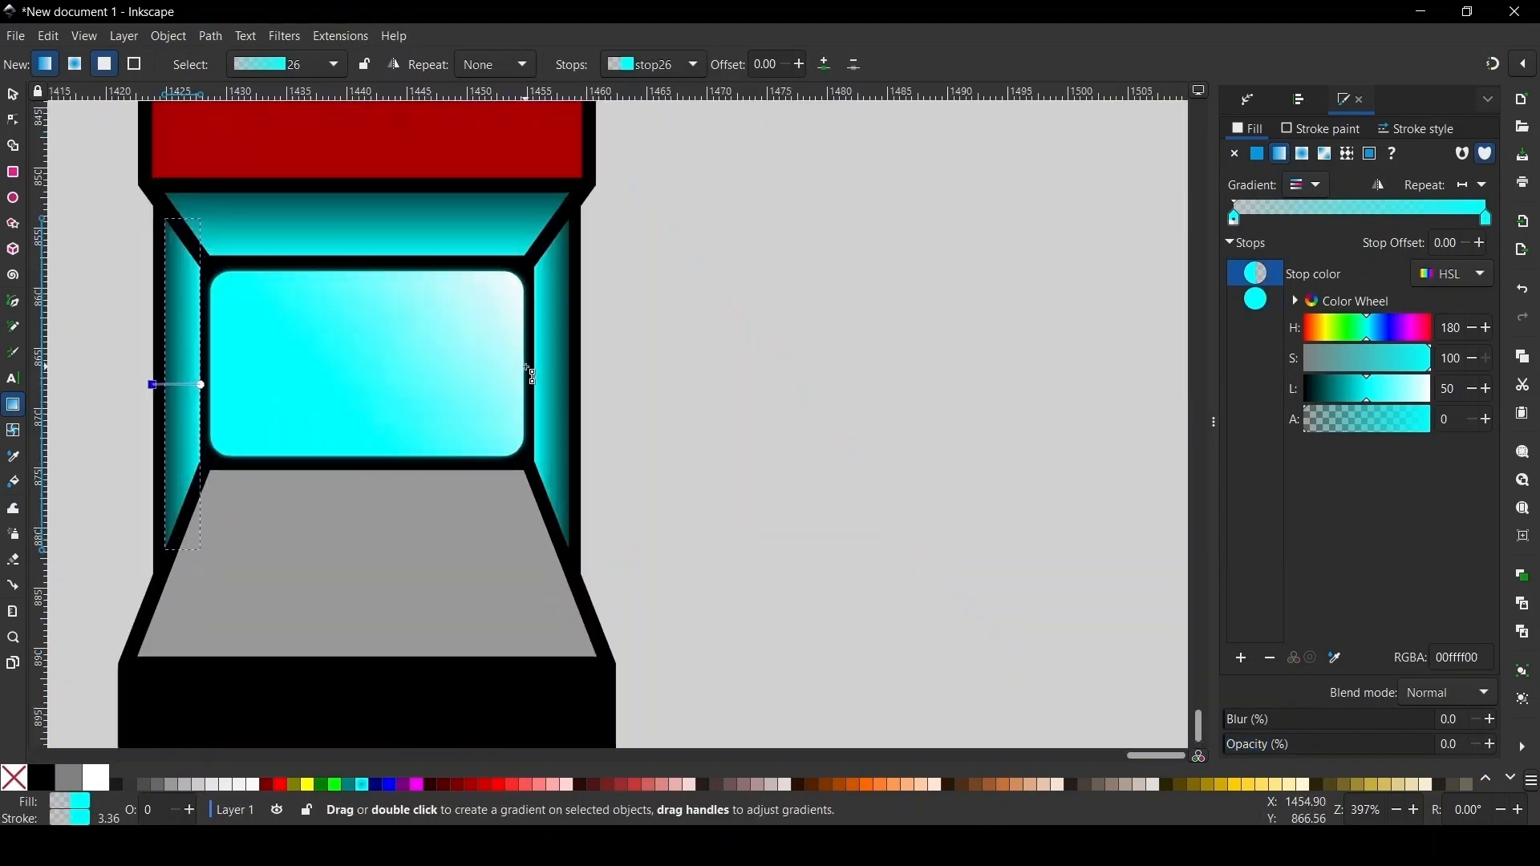
- Stretch the transparent ends of both side panels' gradients slightly past the cabinet's outer edges, and deselect the shape
left_click_drag(543, 401, 644, 402)
scroll(807, 357, "down", 4)
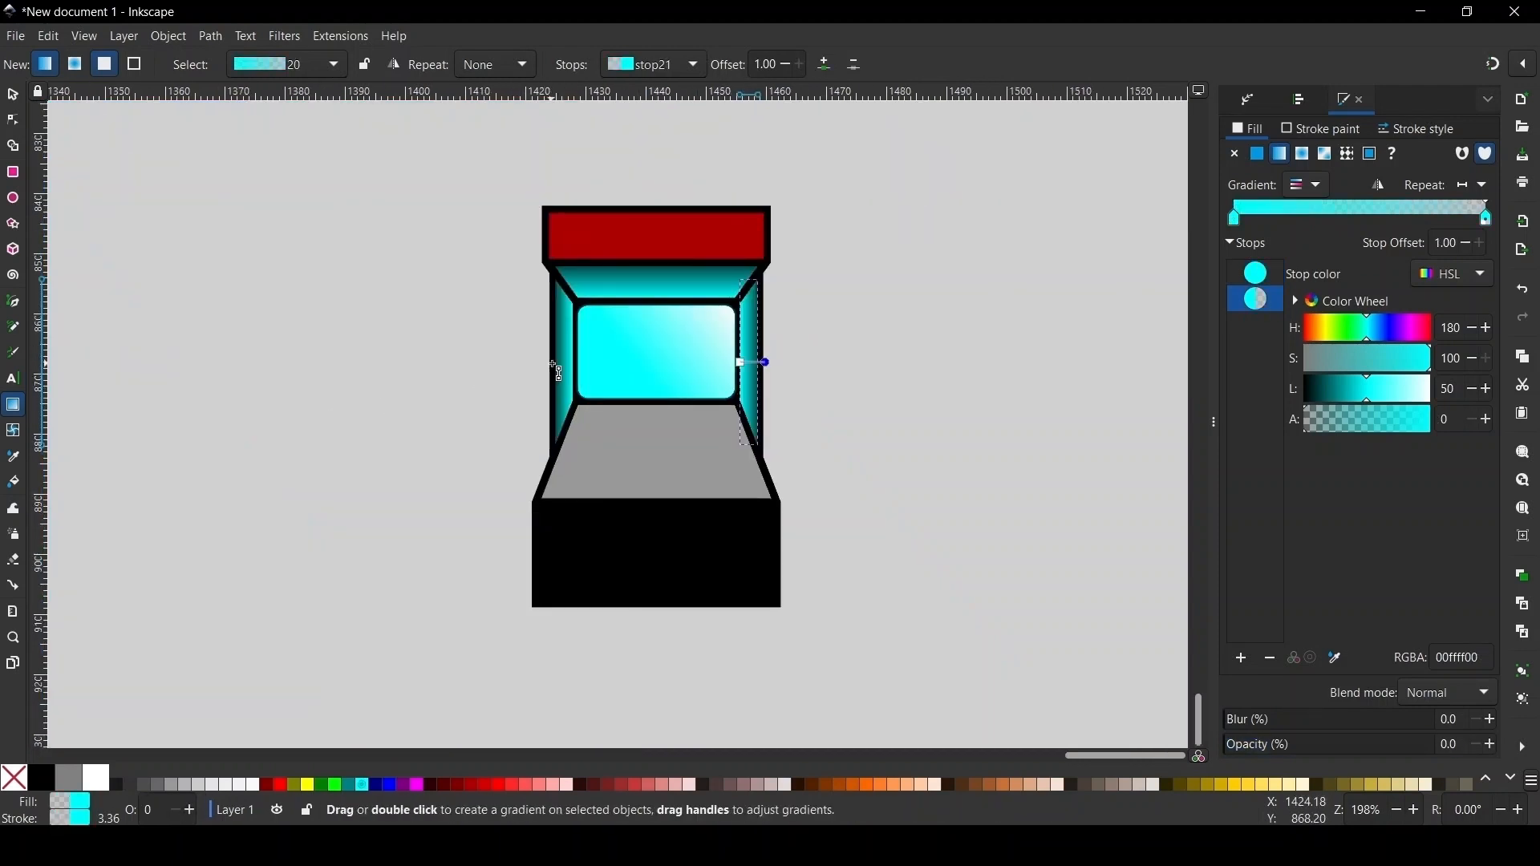
scroll(555, 365, "up", 5)
scroll(553, 360, "up", 3)
left_click(577, 369)
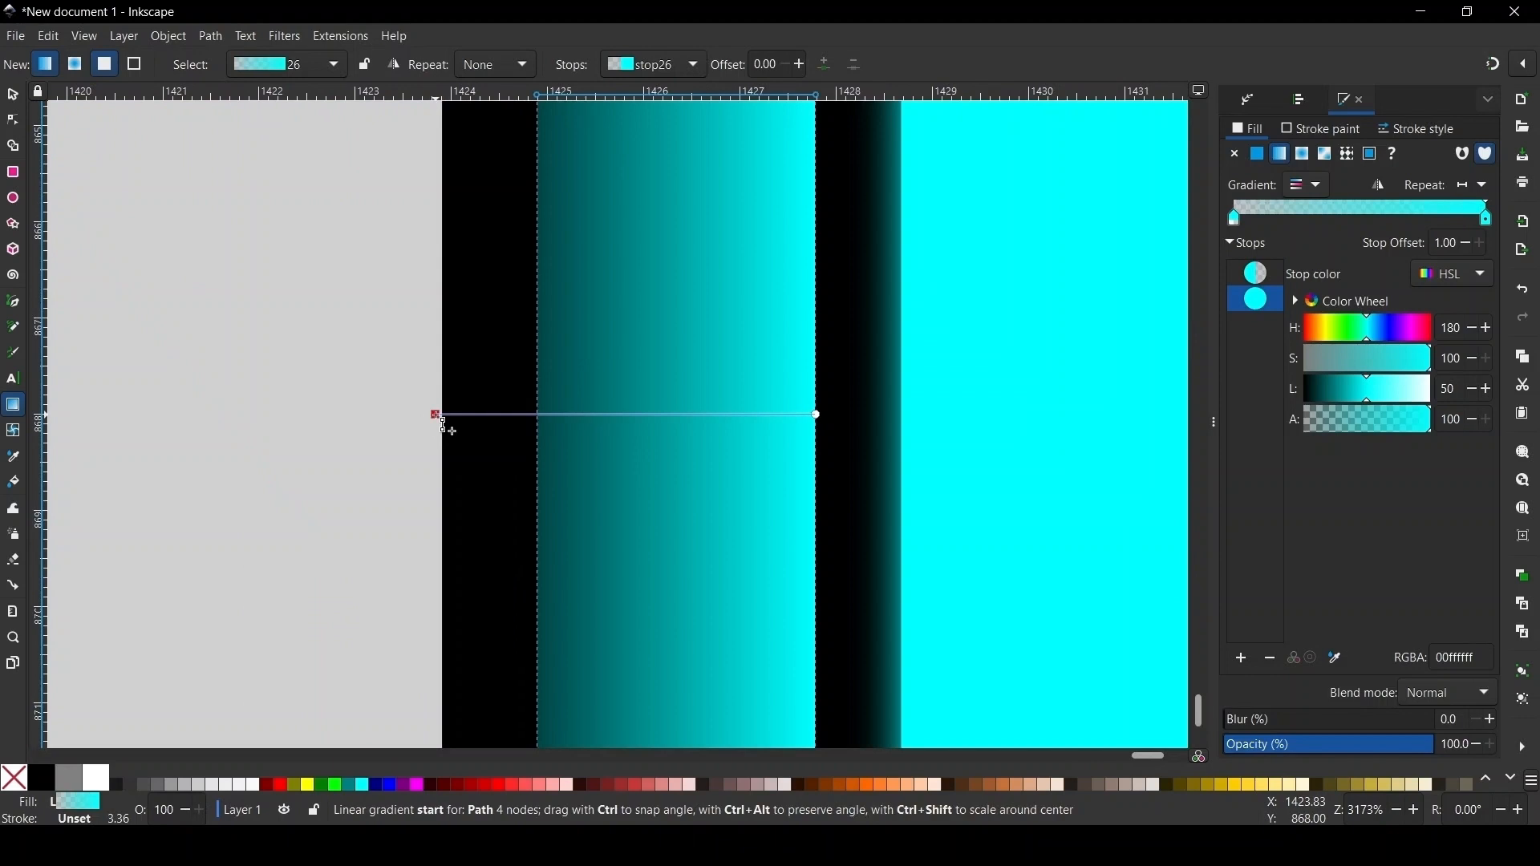
left_click_drag(434, 415, 409, 414)
scroll(409, 417, "down", 7)
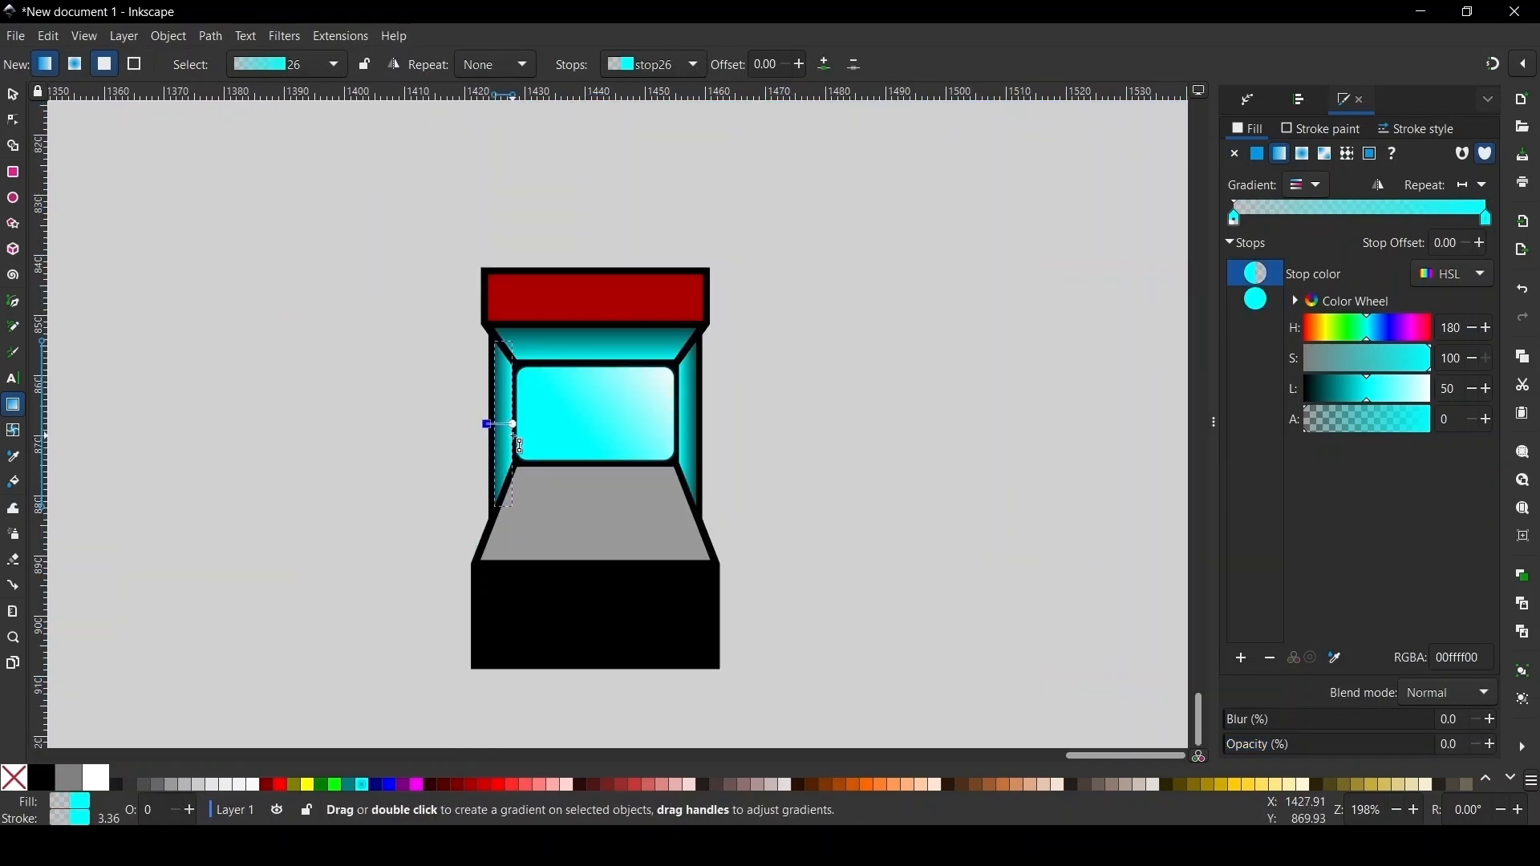
scroll(585, 438, "up", 1)
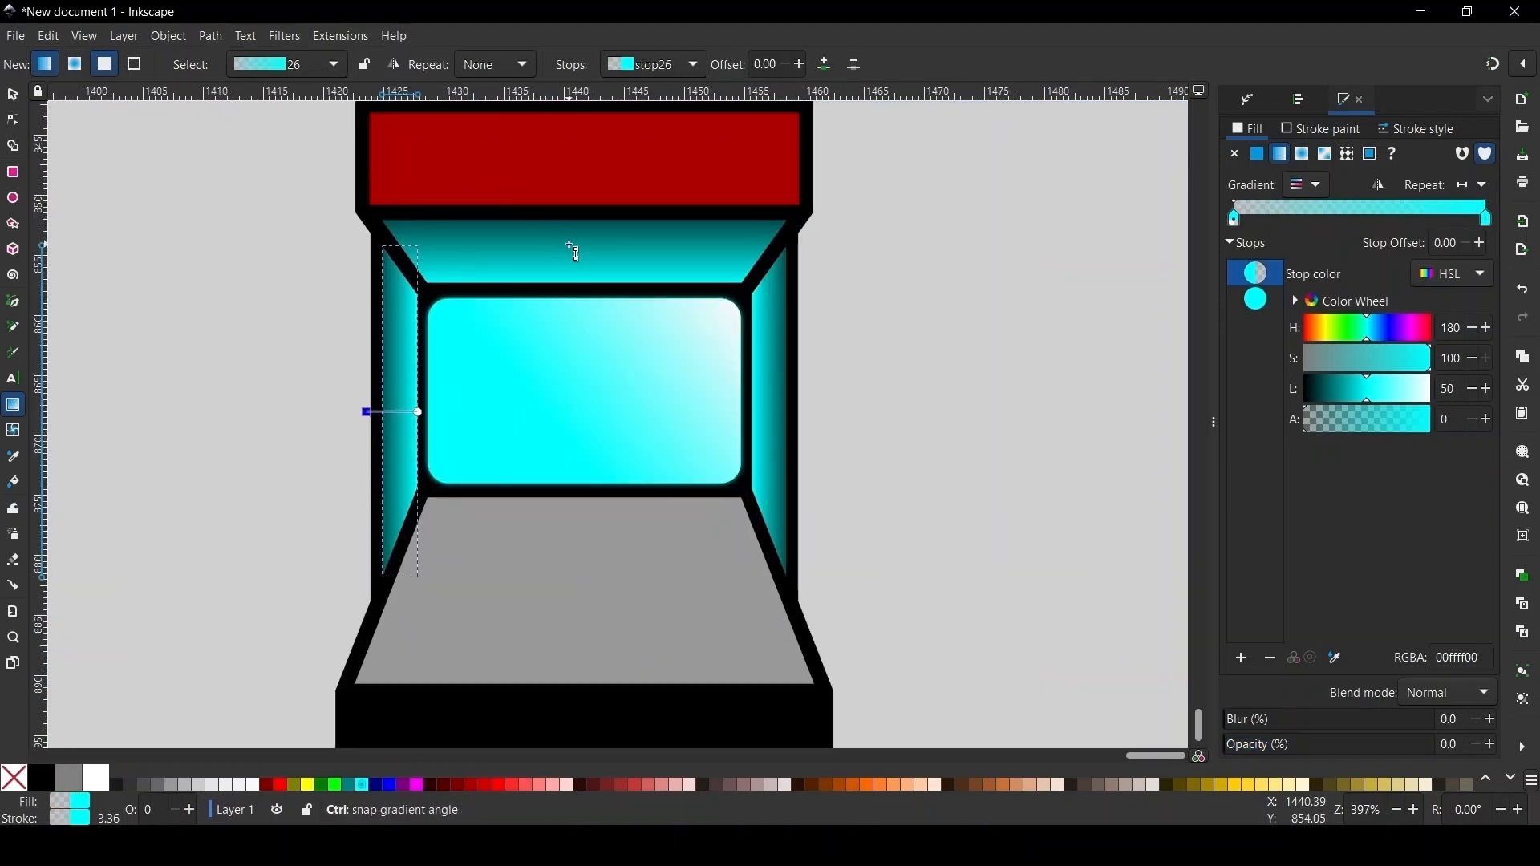
scroll(551, 341, "down", 4)
scroll(437, 251, "up", 1)
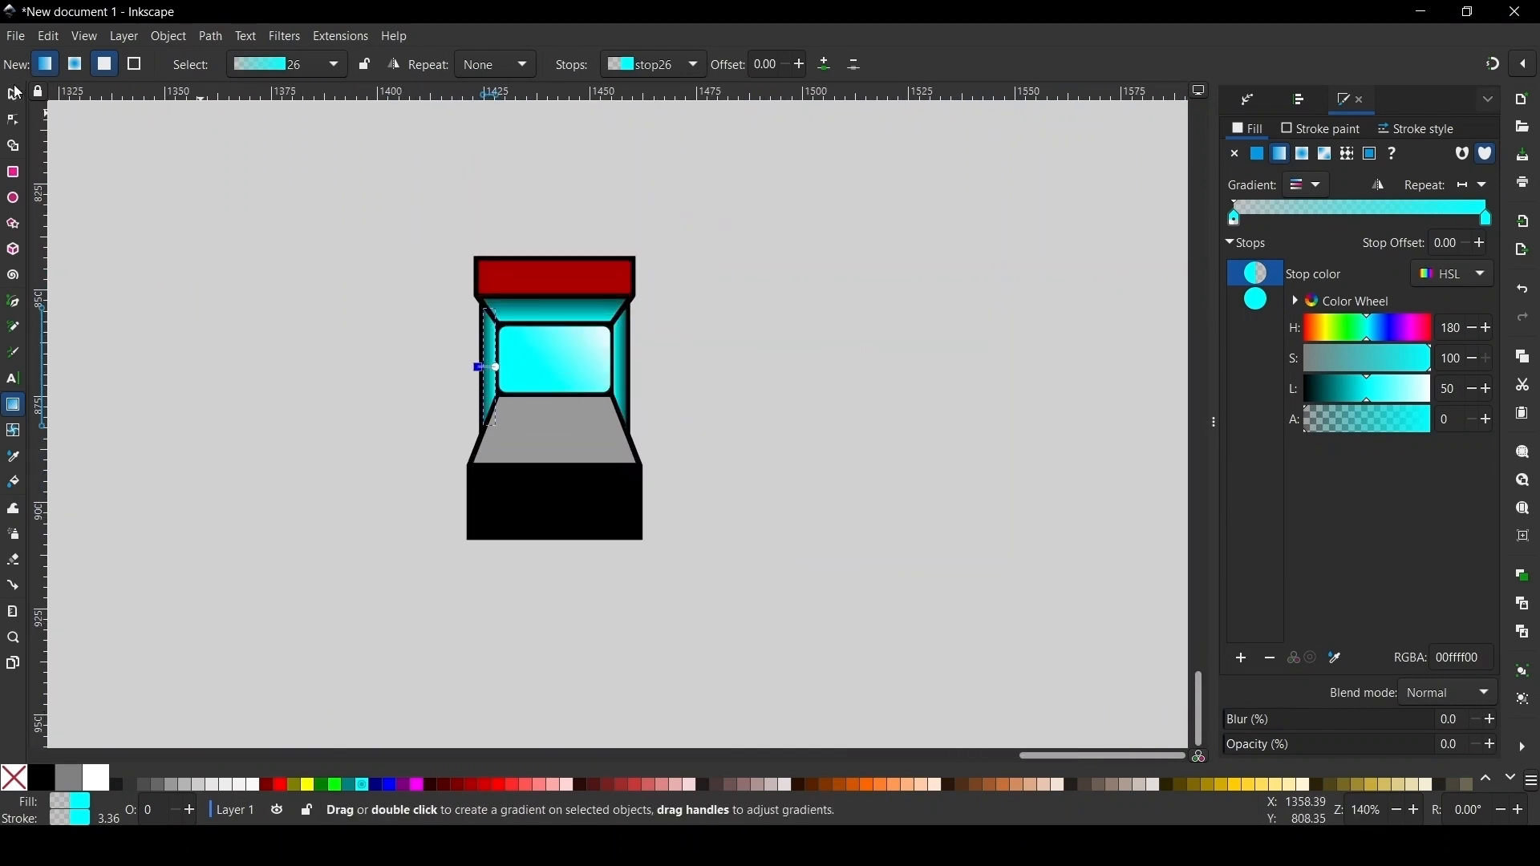
key("s")
scroll(536, 373, "up", 3)
left_click(937, 439)
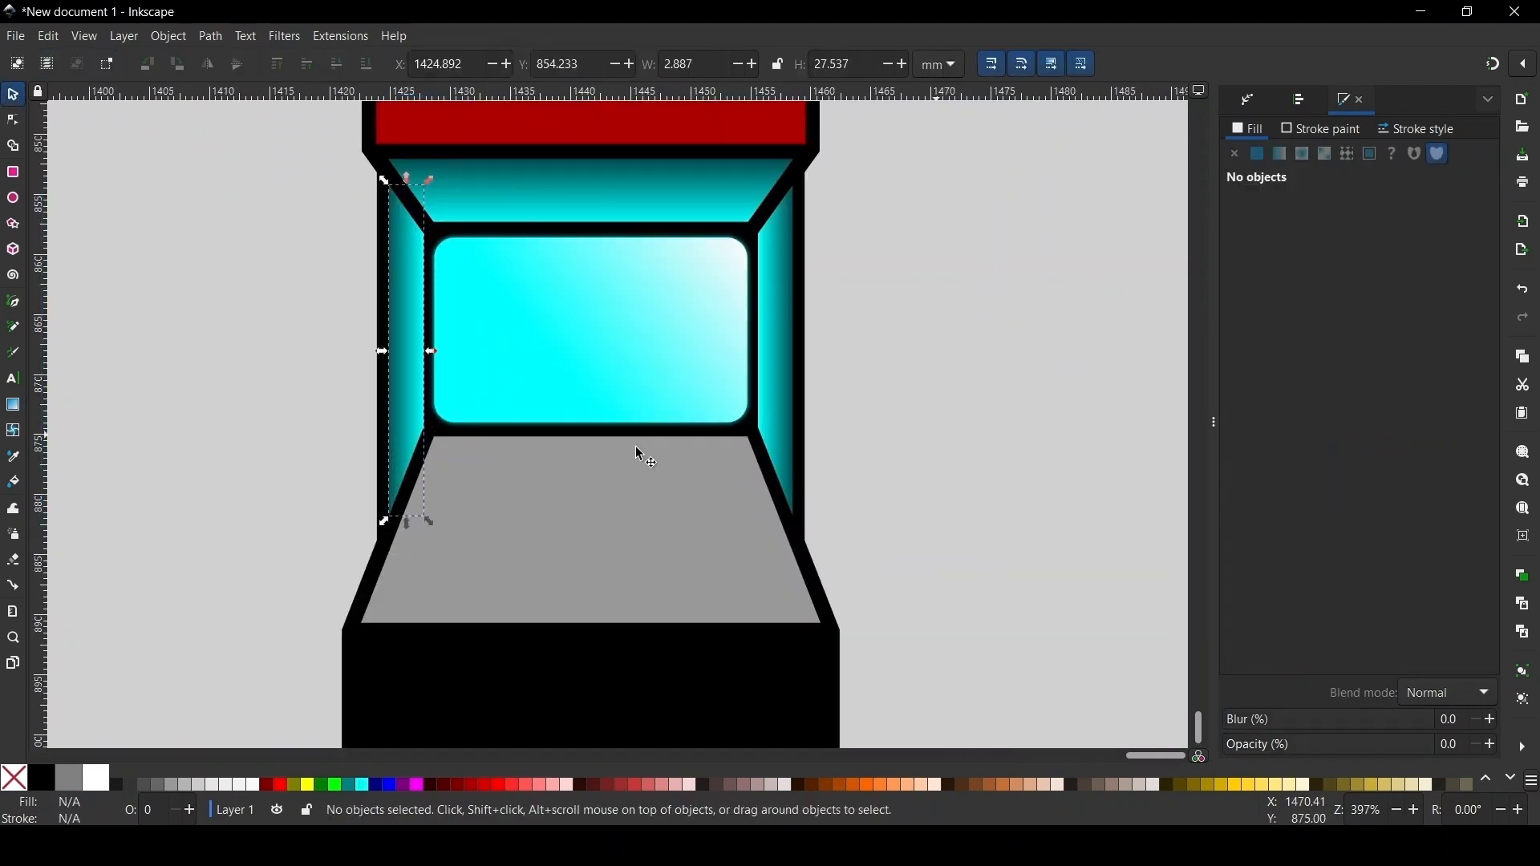
- Give the grey panel below the screen a linear gradient running vertically from its upper edge to its lower edge
scroll(614, 430, "down", 2)
scroll(612, 423, "up", 2)
scroll(562, 418, "down", 2)
left_click(557, 450)
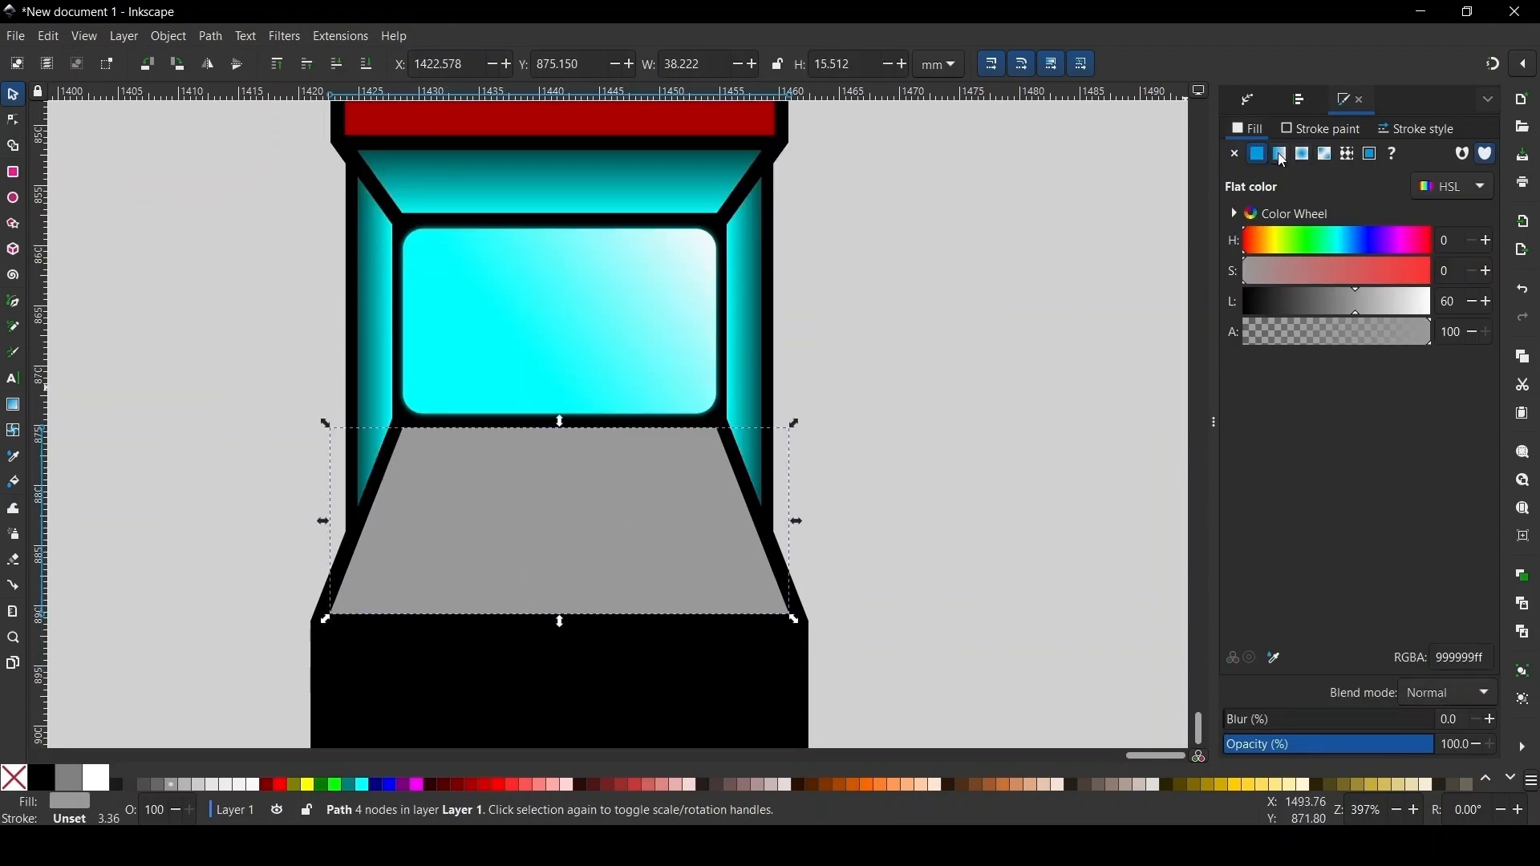
left_click(1281, 154)
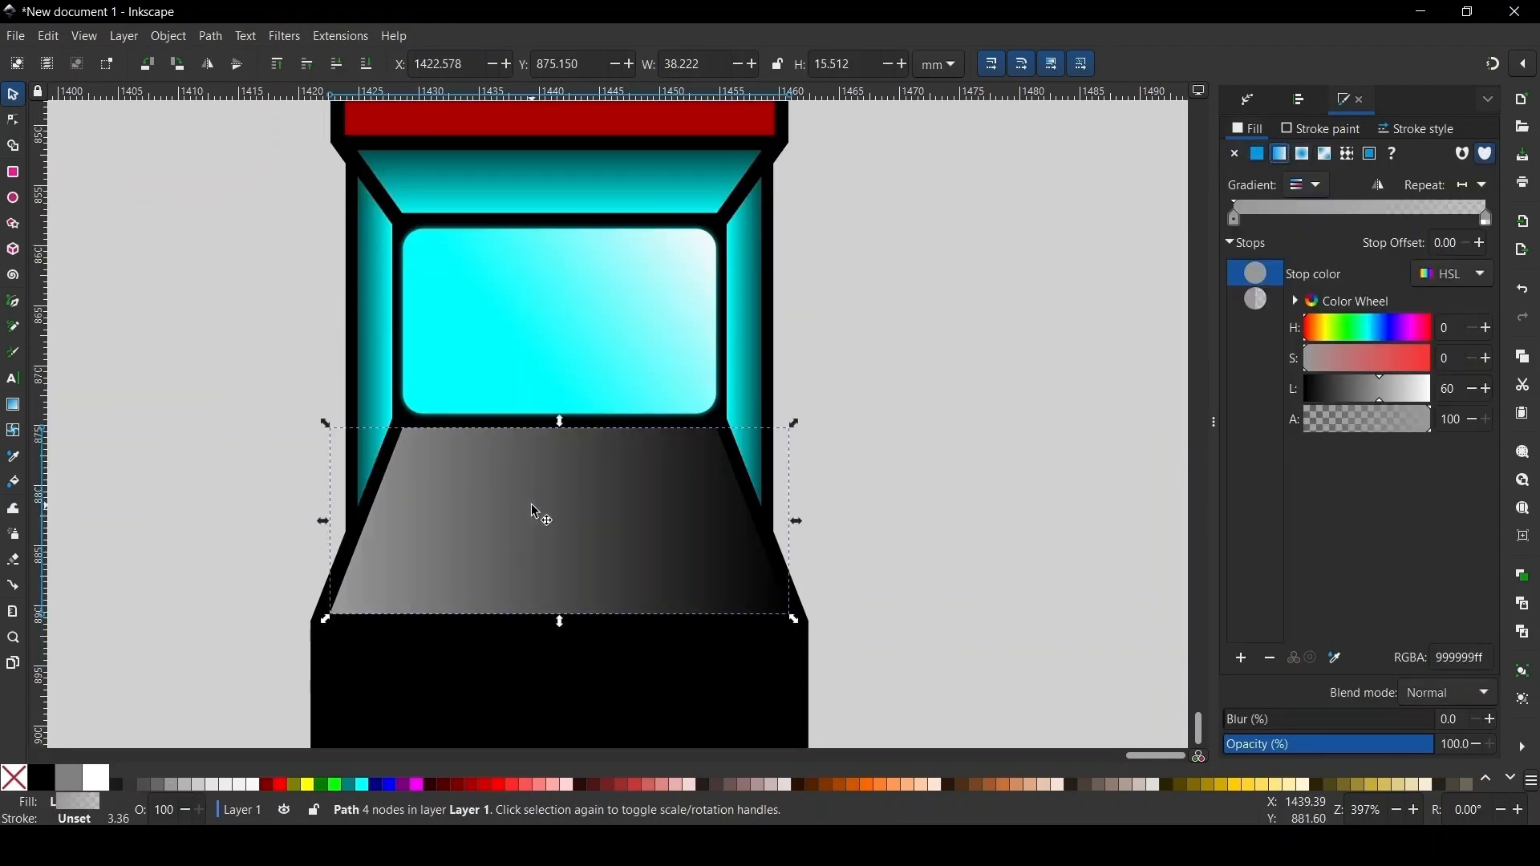
key("g")
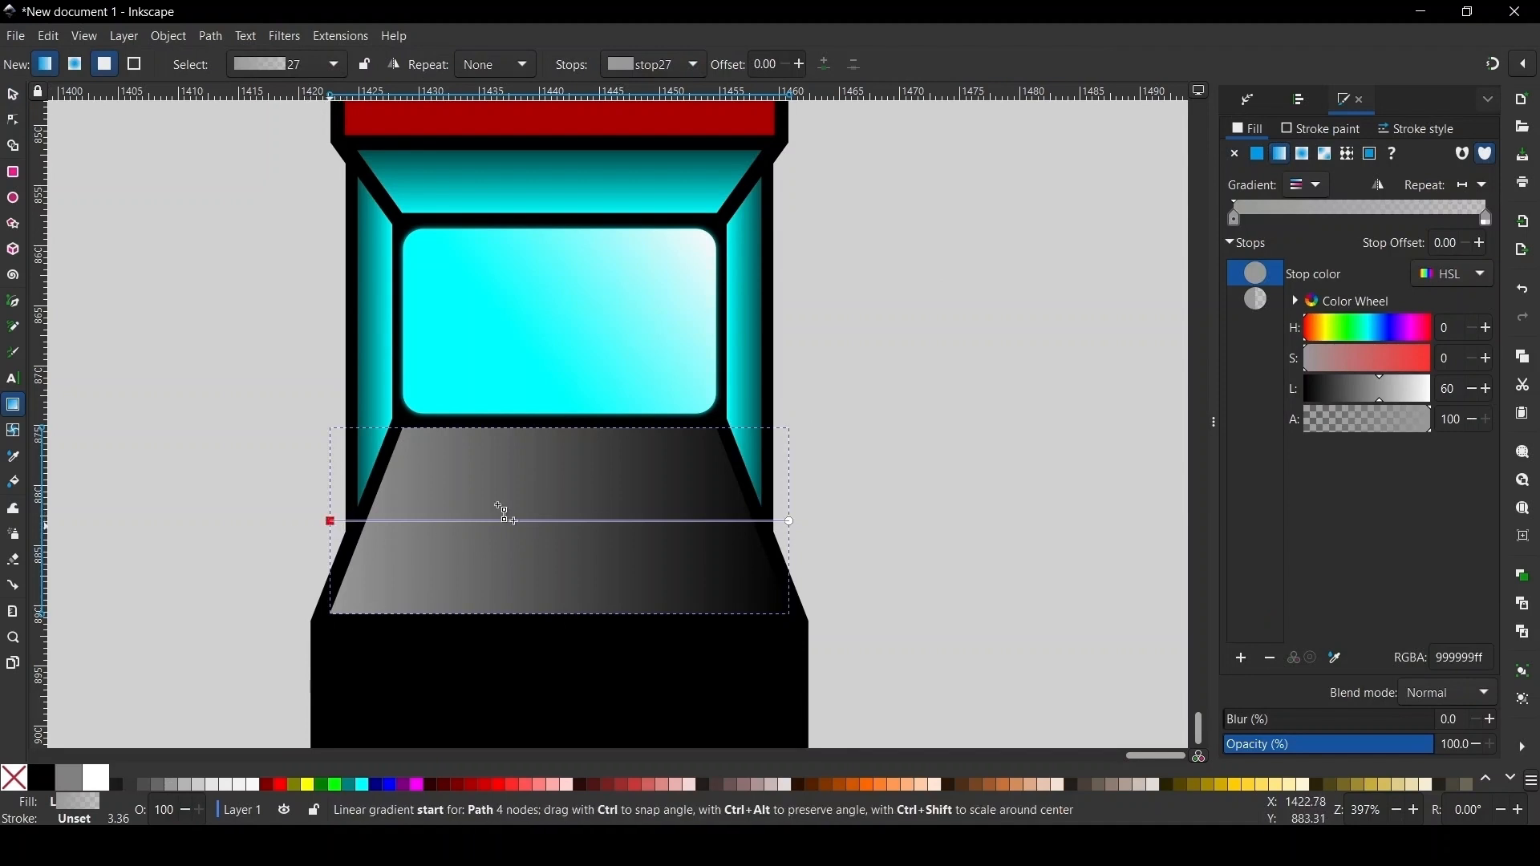
left_click_drag(497, 505, 561, 430)
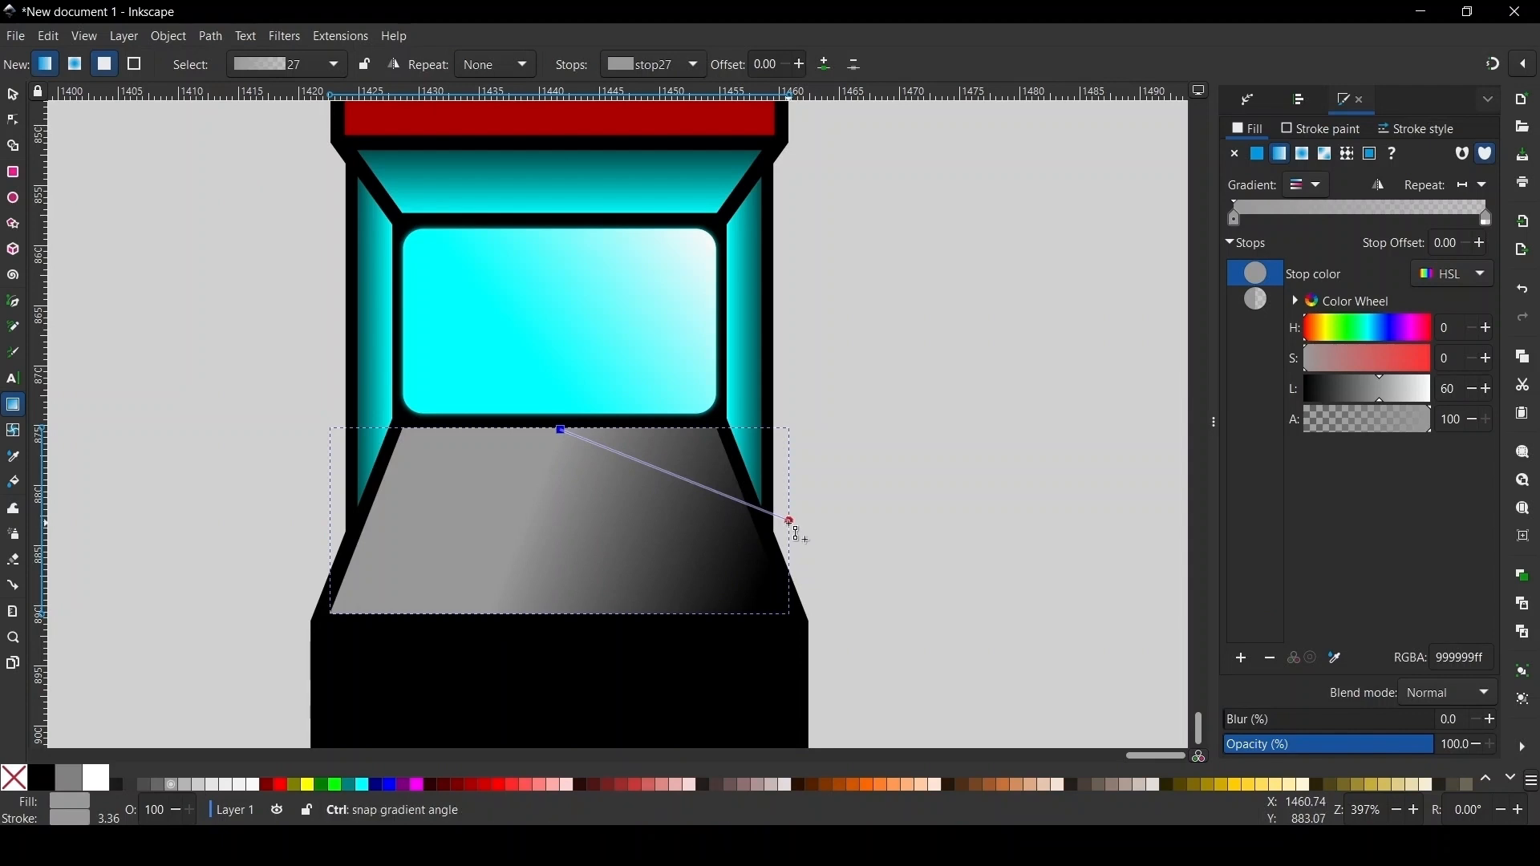
left_click_drag(792, 522, 565, 615)
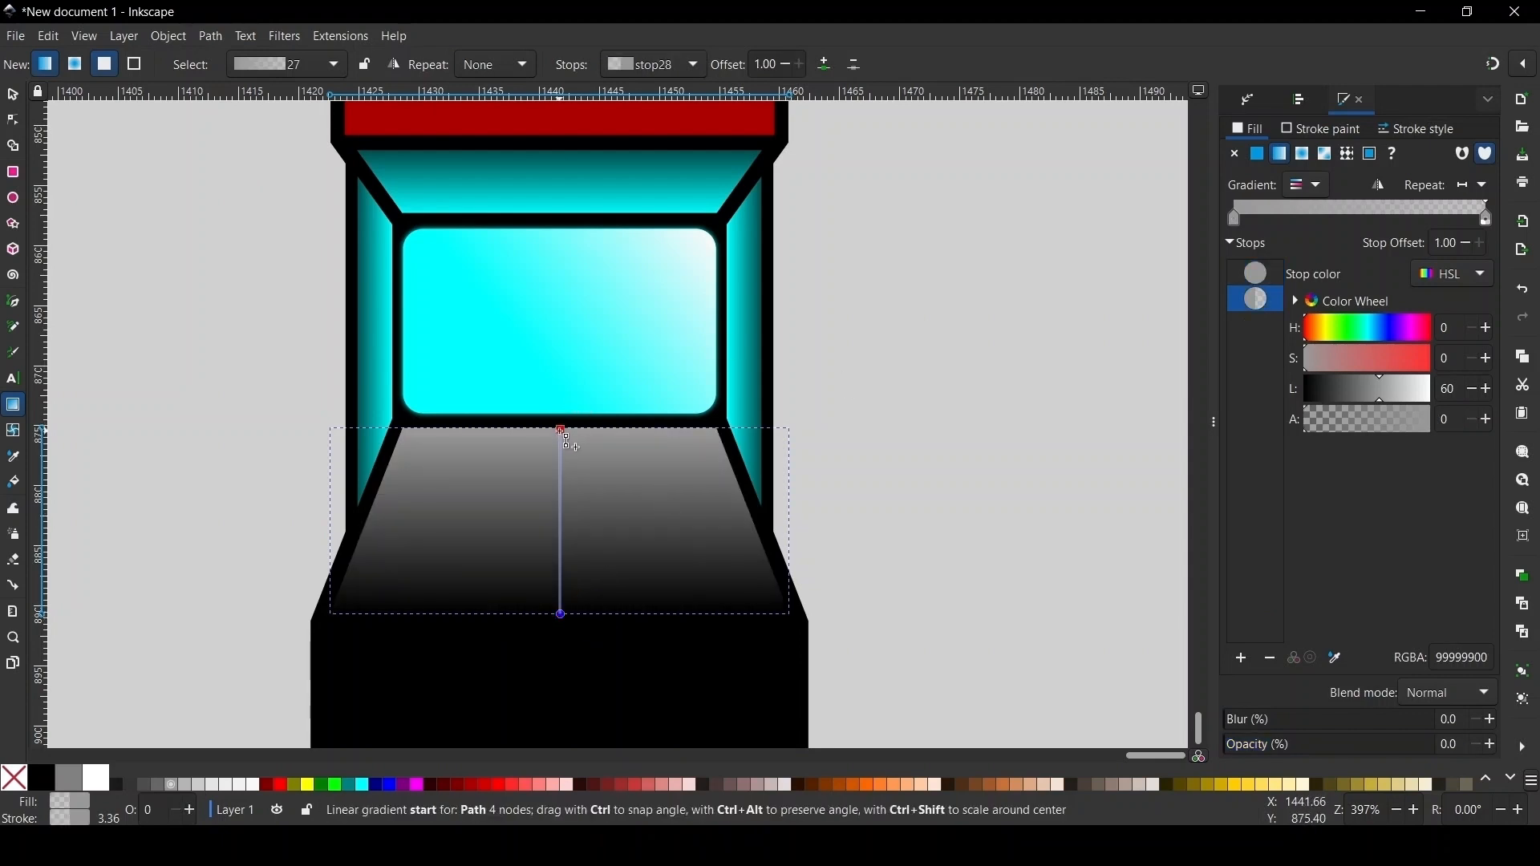
- Colour the upper stop of the lower panel's gradient cyan and move it up to the screen's lower edge
left_click(562, 429)
left_click(362, 786)
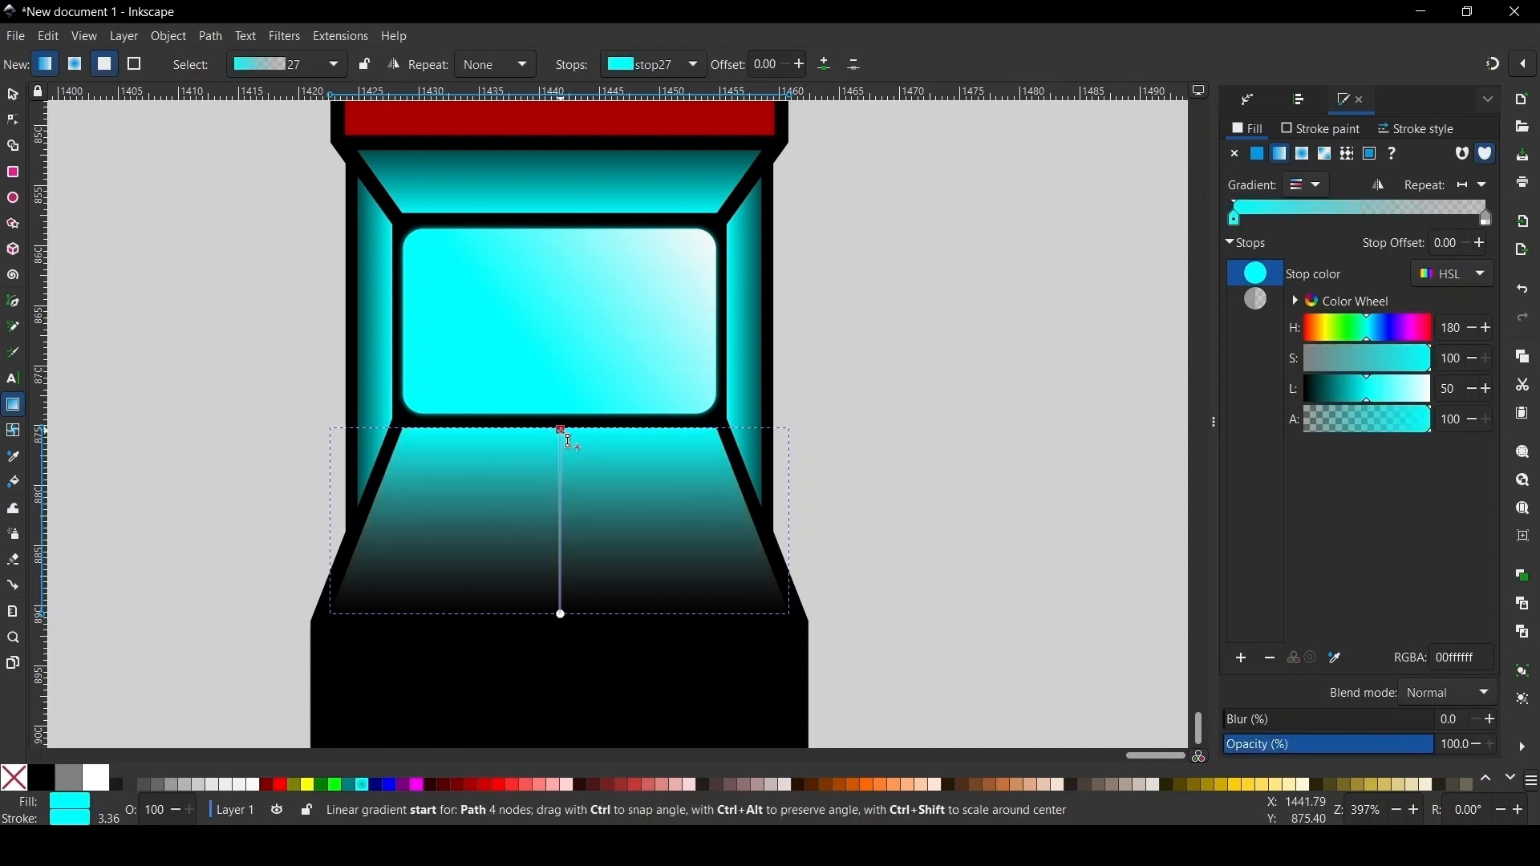
mouse_move(561, 429)
left_mouse_down()
mouse_move(561, 402)
mouse_move(563, 417)
left_mouse_up()
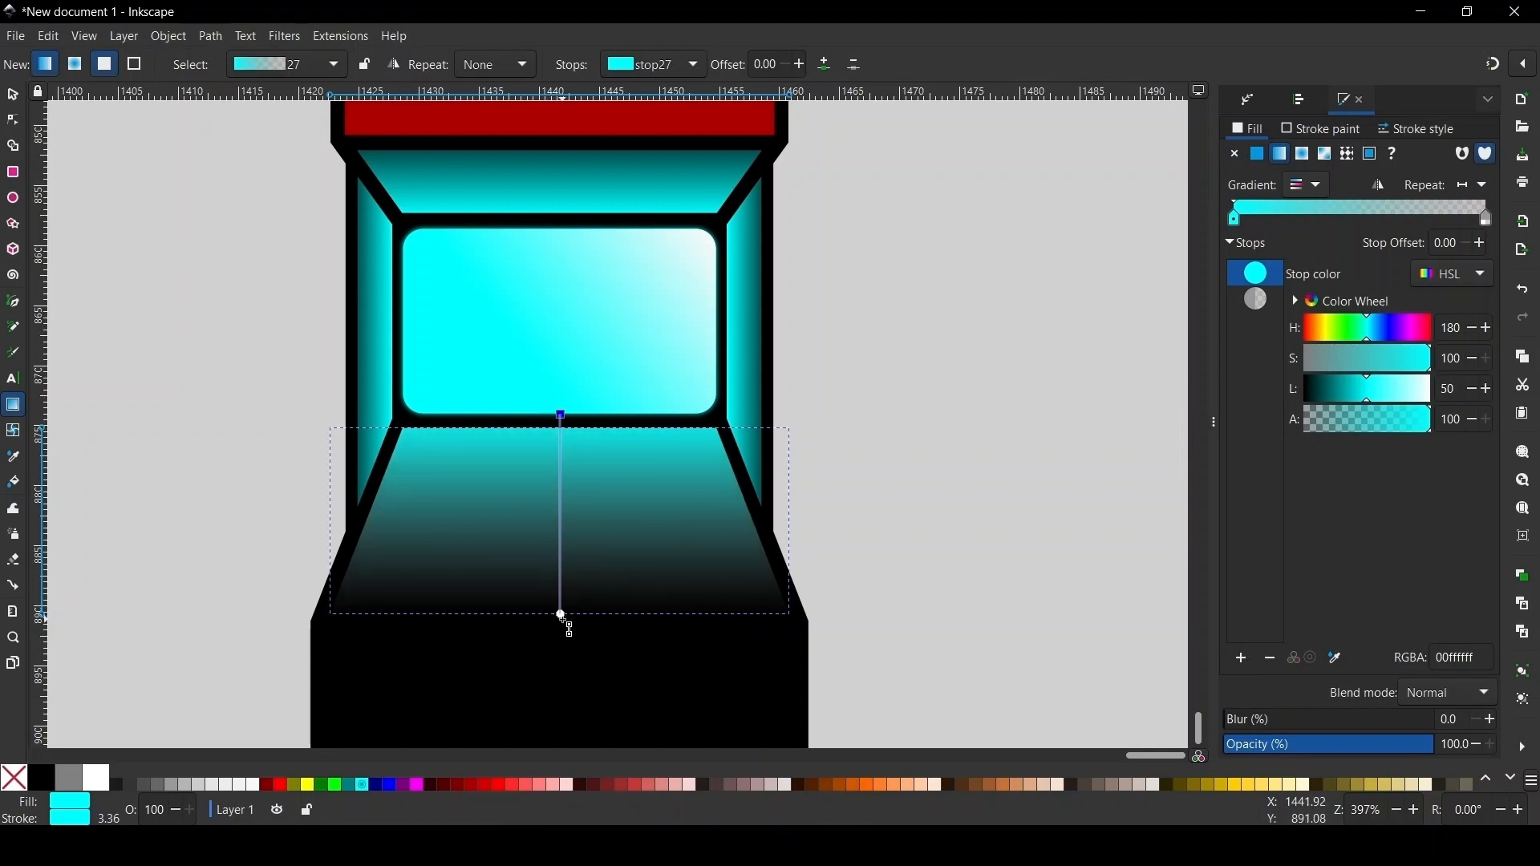
- Colour the lower stop of the panel's gradient pink (ff0066), try making it fully transparent and undo that transparency
left_click(563, 617)
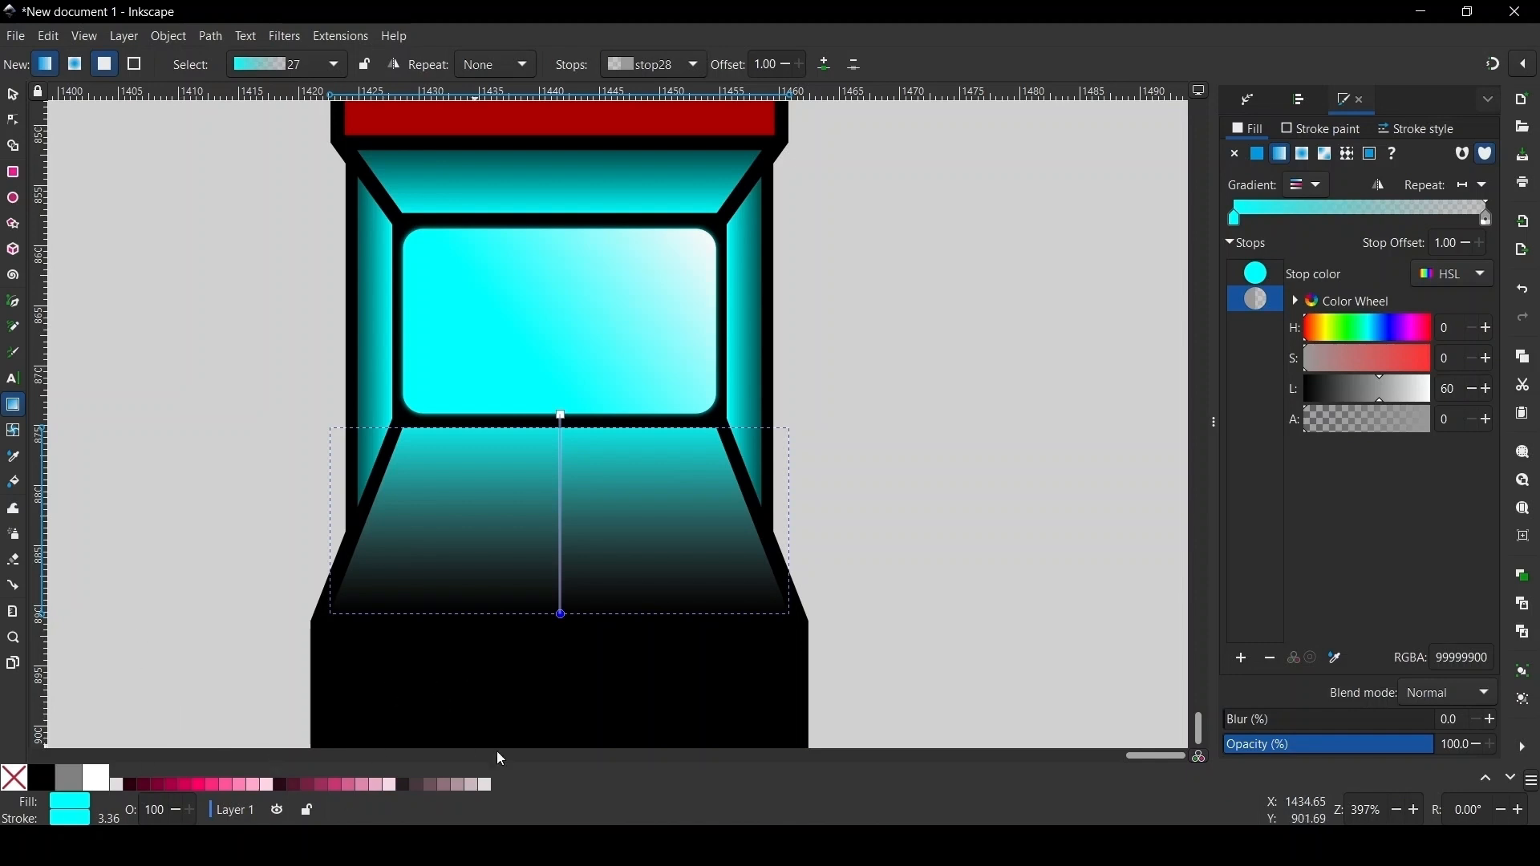
left_click(565, 624)
left_click(198, 786)
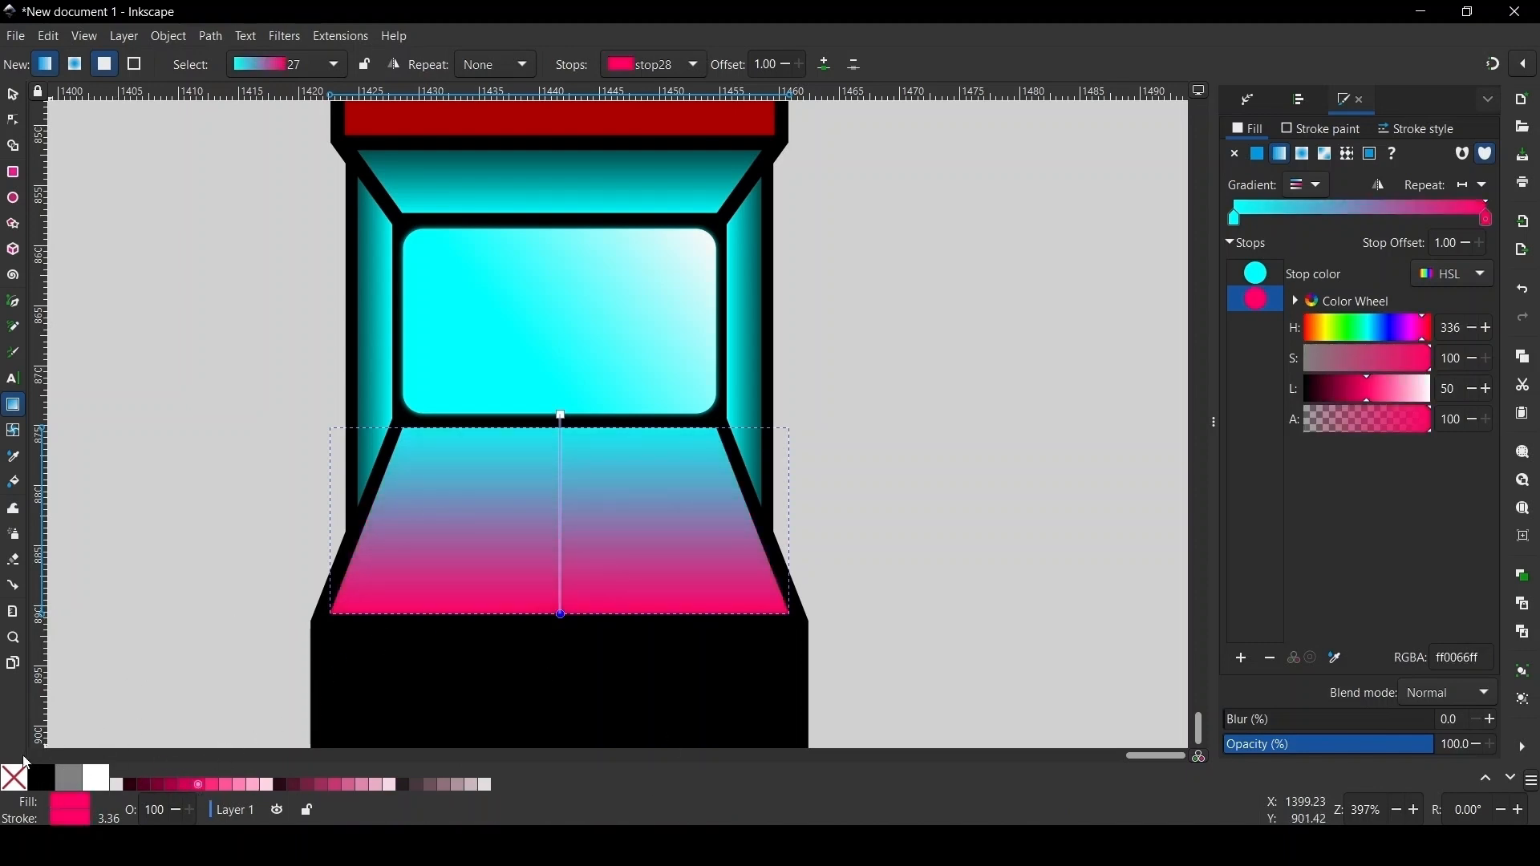
left_click(25, 787)
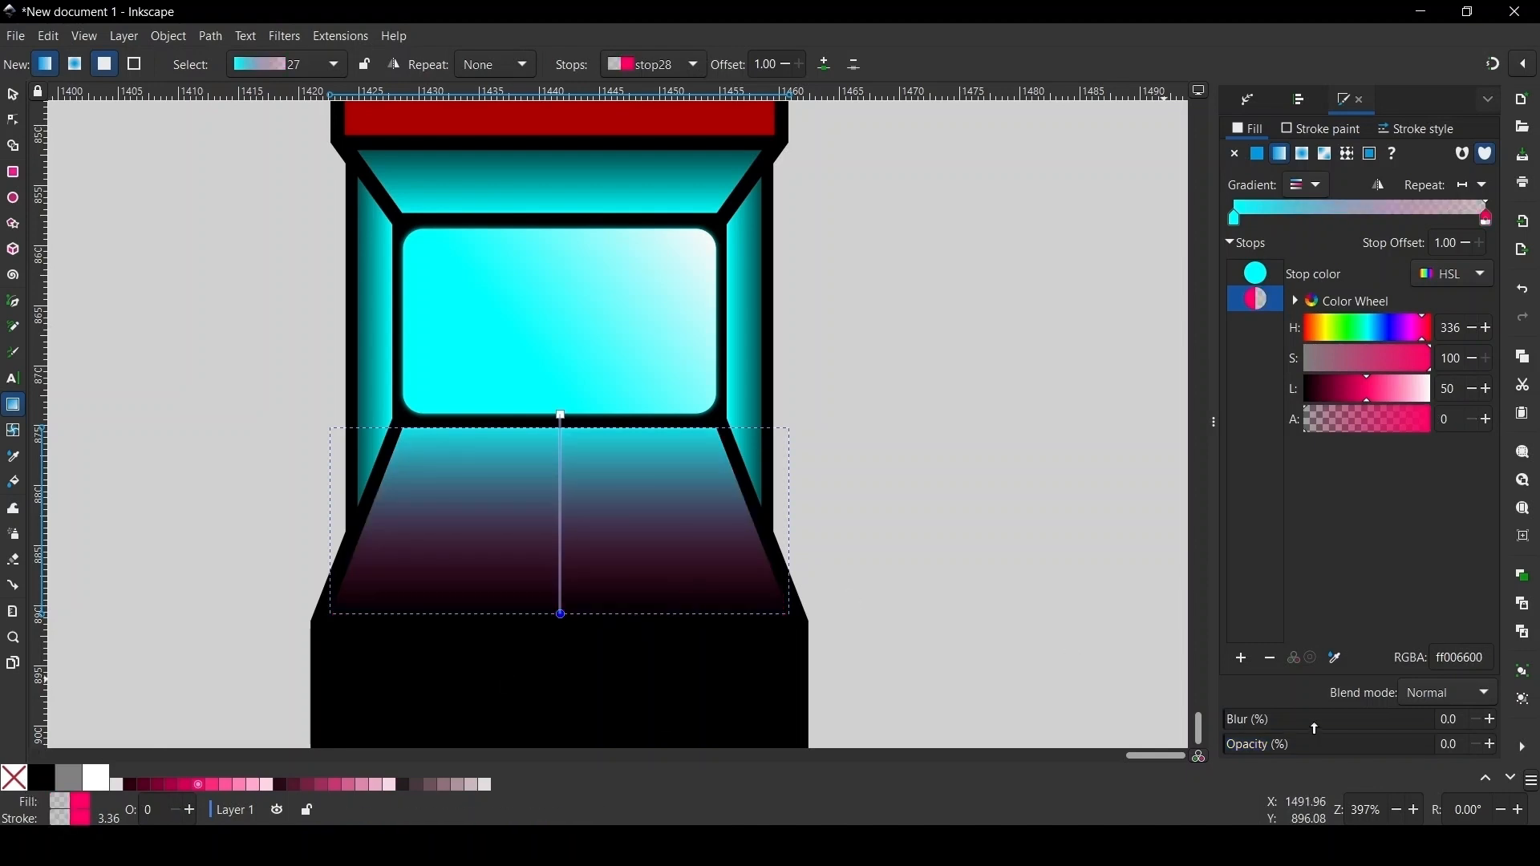
key("ctrl+z")
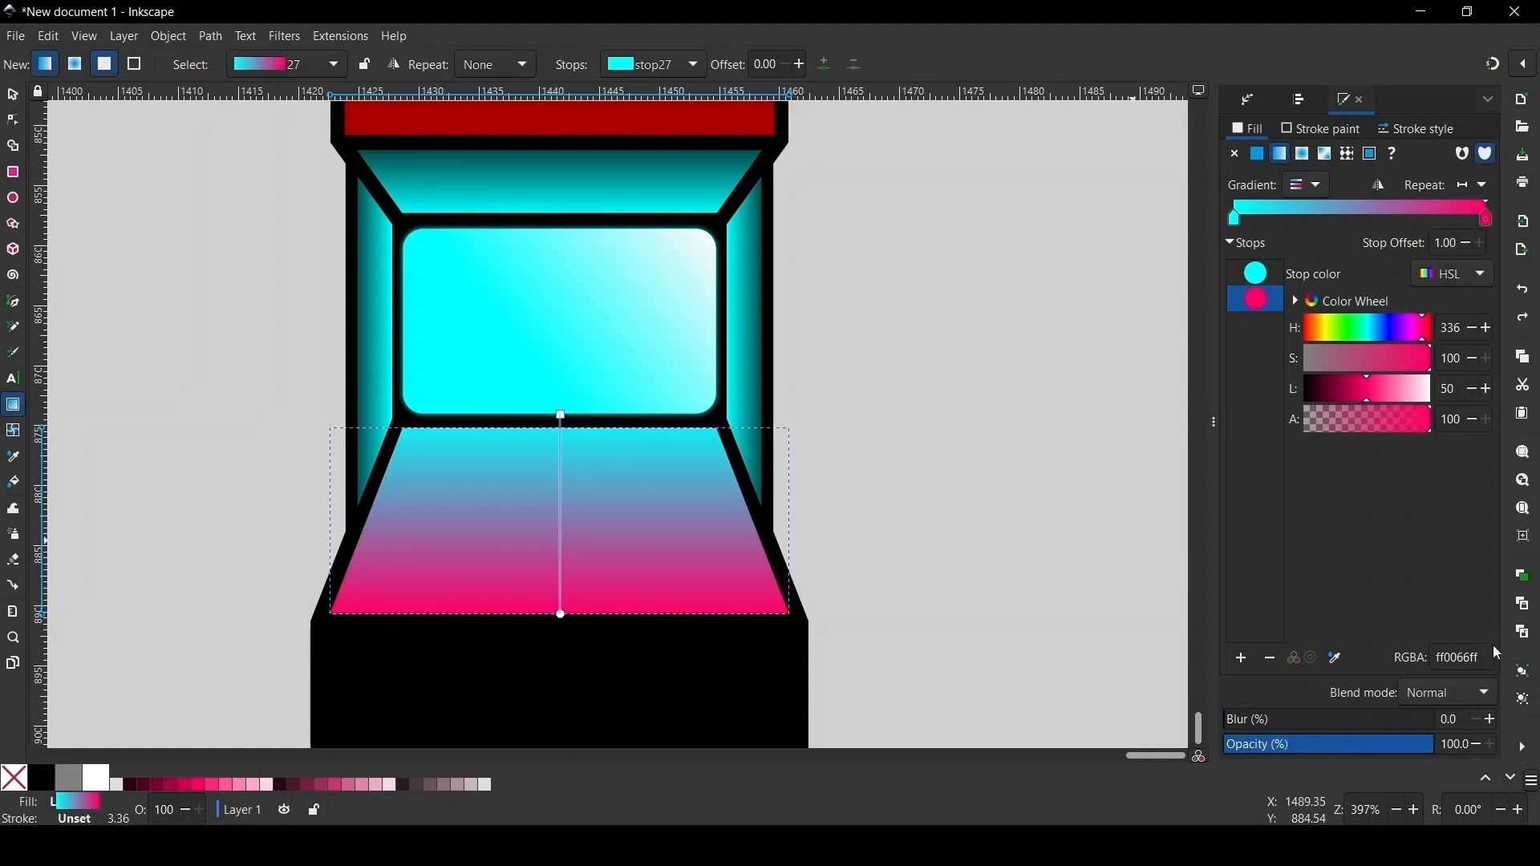
- Return the colour palette to its first swatches and extend both ends of the control panel's gradient slightly past its upper and lower edges
left_click(1486, 779)
left_click(1487, 779)
left_click(1487, 779)
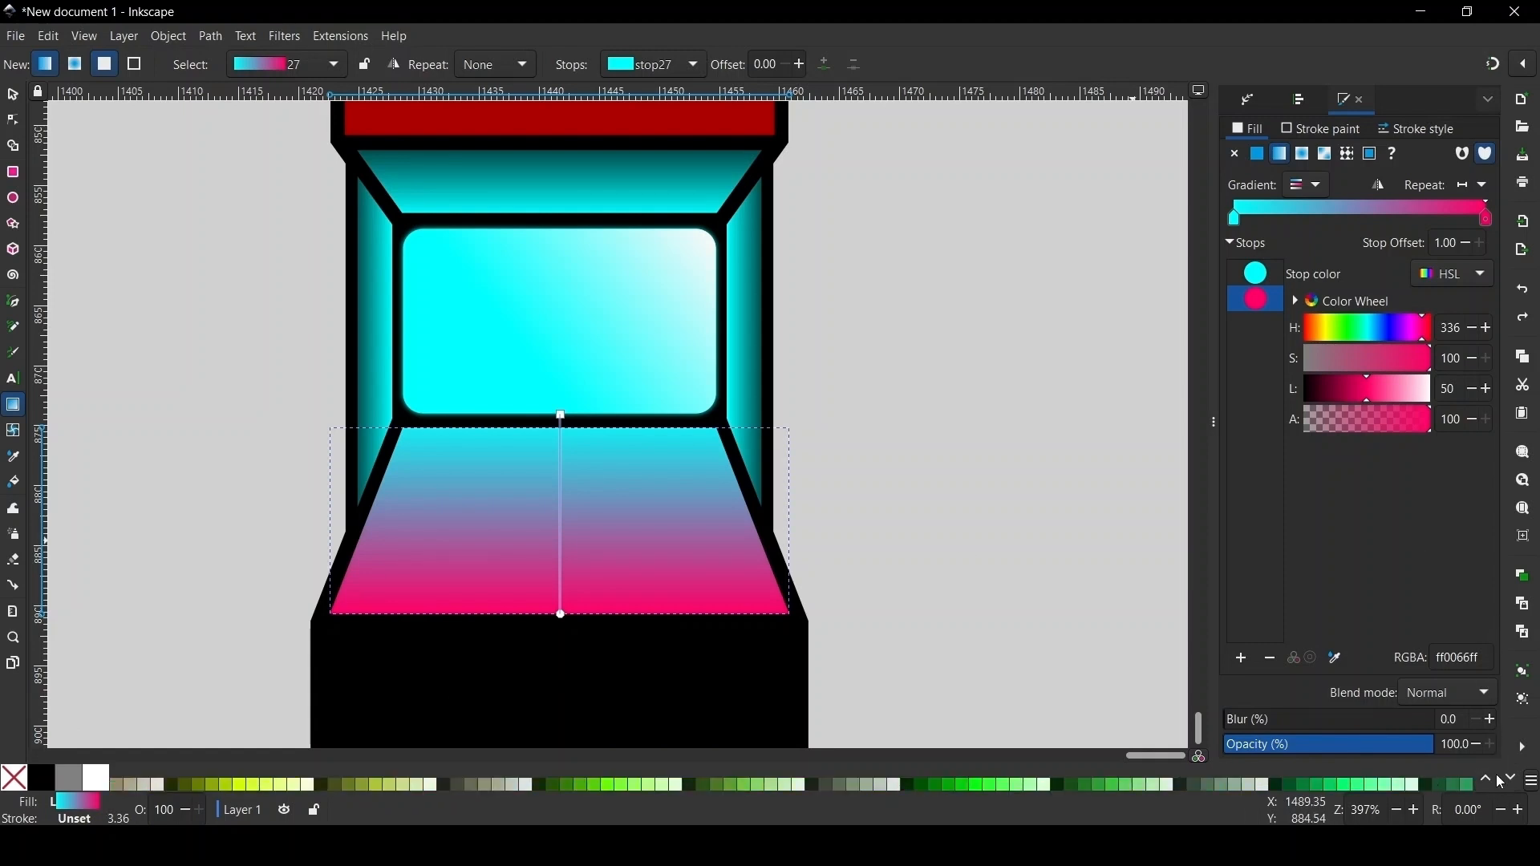
left_click(1489, 780)
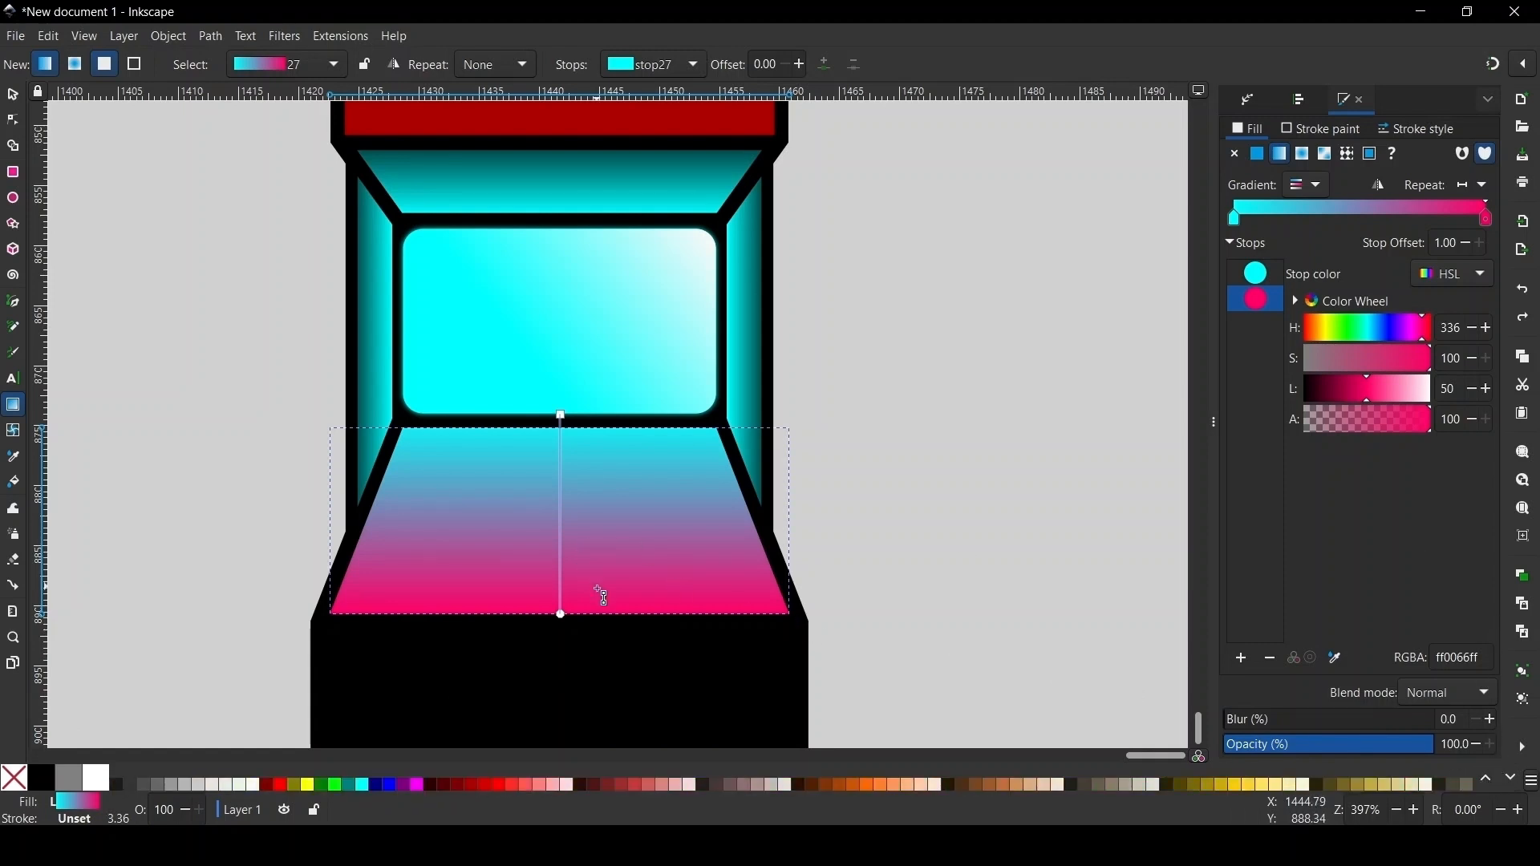
left_click_drag(561, 616, 565, 640)
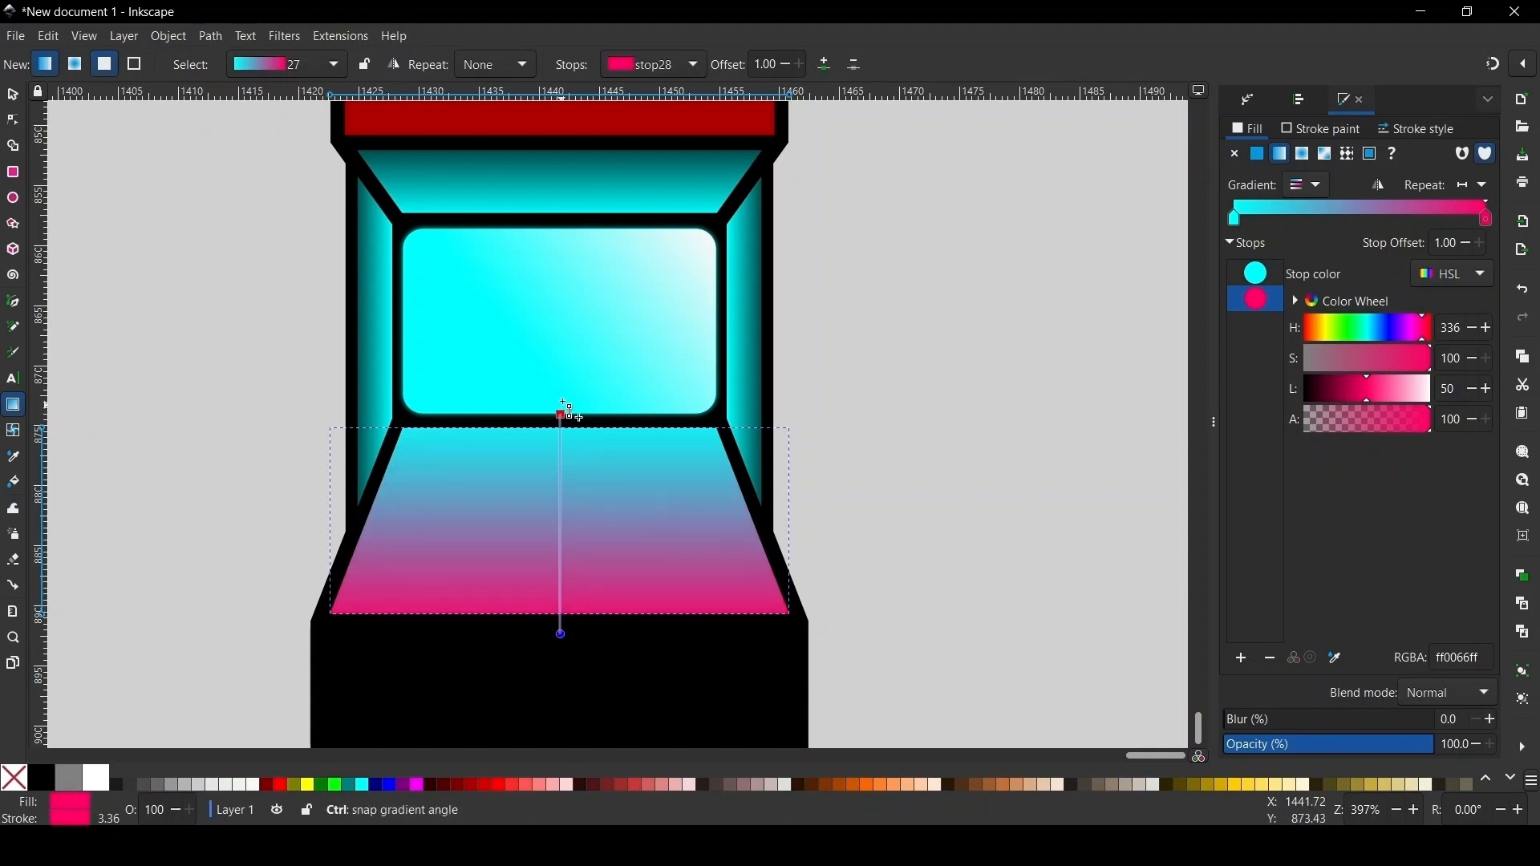
left_click(562, 403)
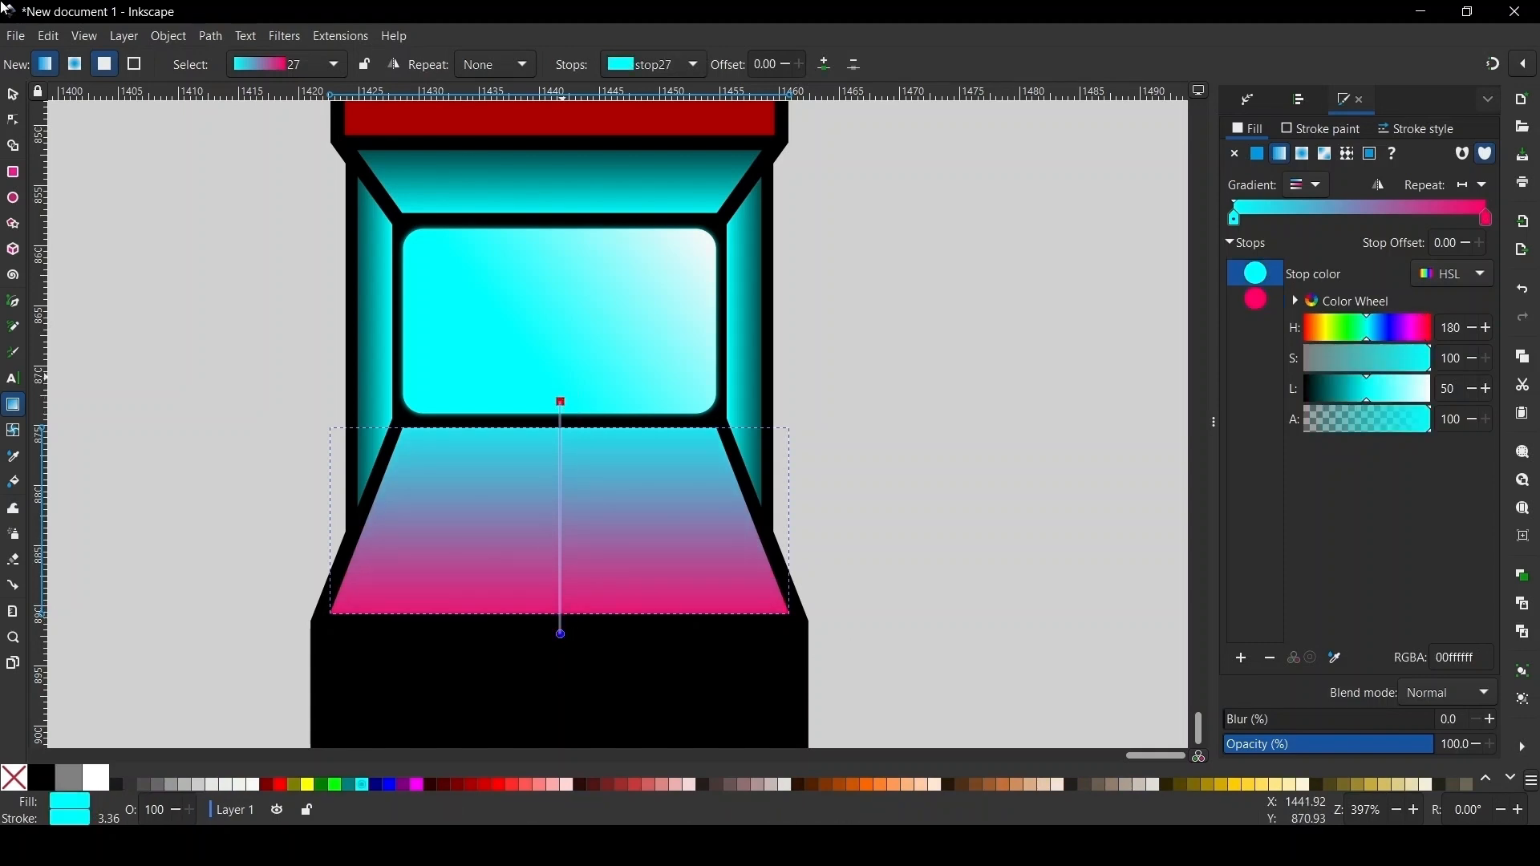
- Examine the control panel's gradient up close and against the whole cabinet
left_click(12, 100)
scroll(637, 547, "down", 3)
scroll(619, 509, "up", 3)
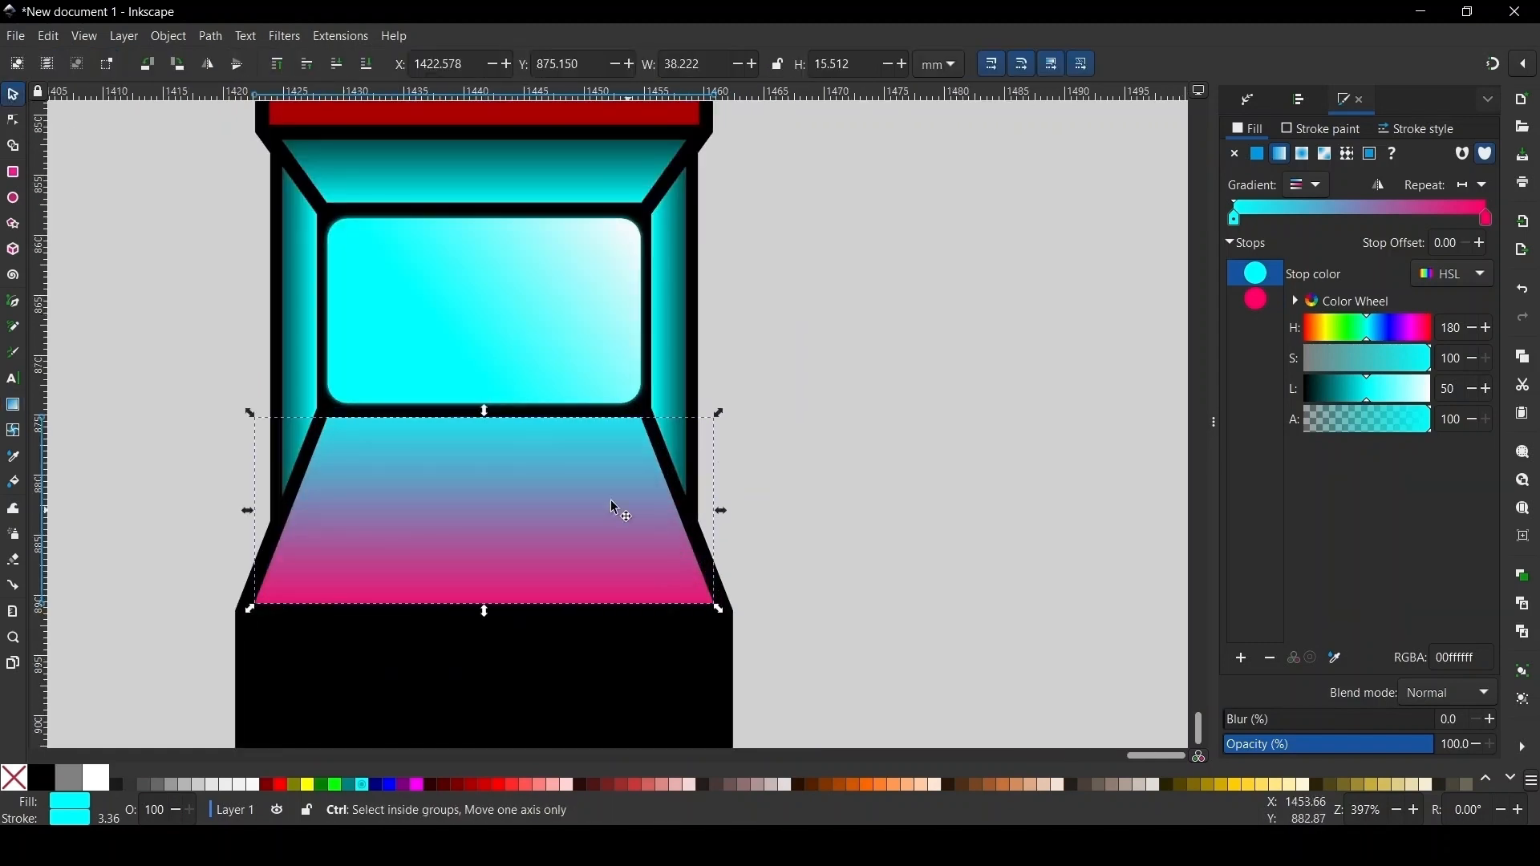
scroll(548, 390, "down", 2)
scroll(492, 423, "up", 3)
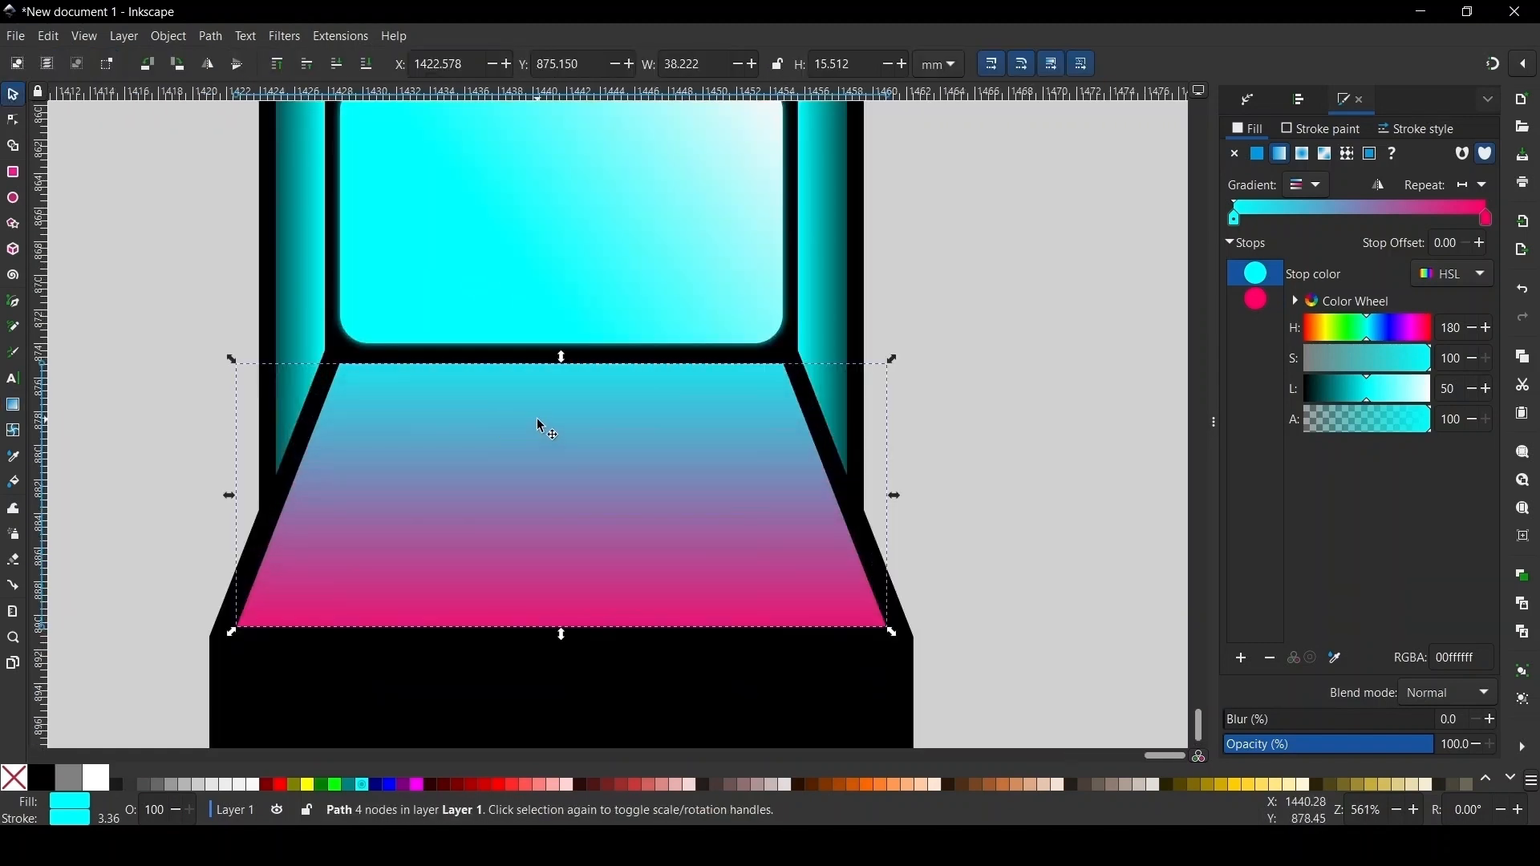
scroll(543, 430, "down", 2)
scroll(578, 402, "up", 3)
scroll(546, 430, "down", 3)
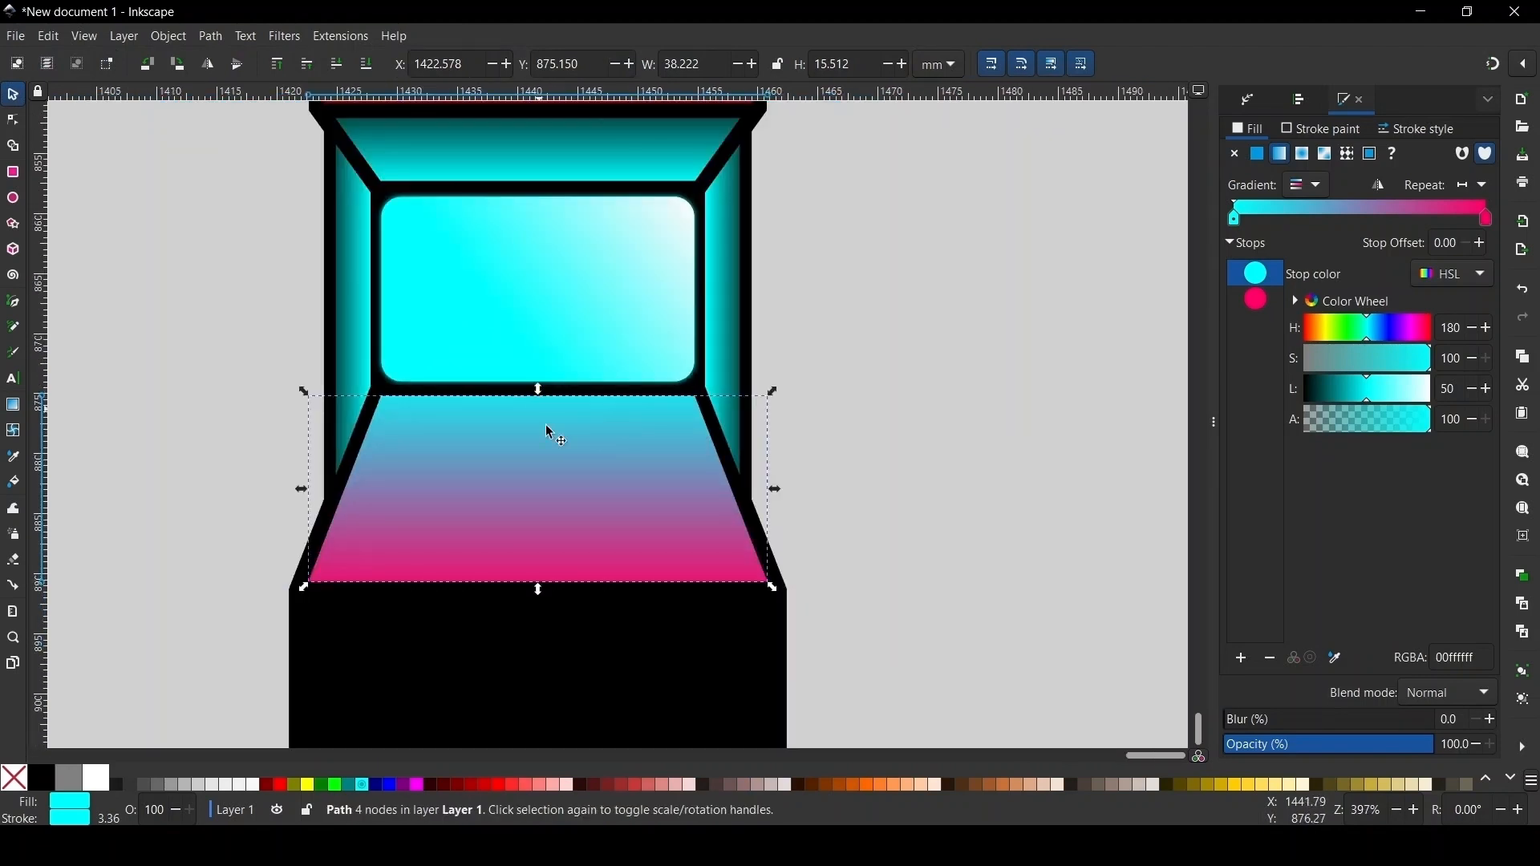
scroll(660, 464, "down", 1)
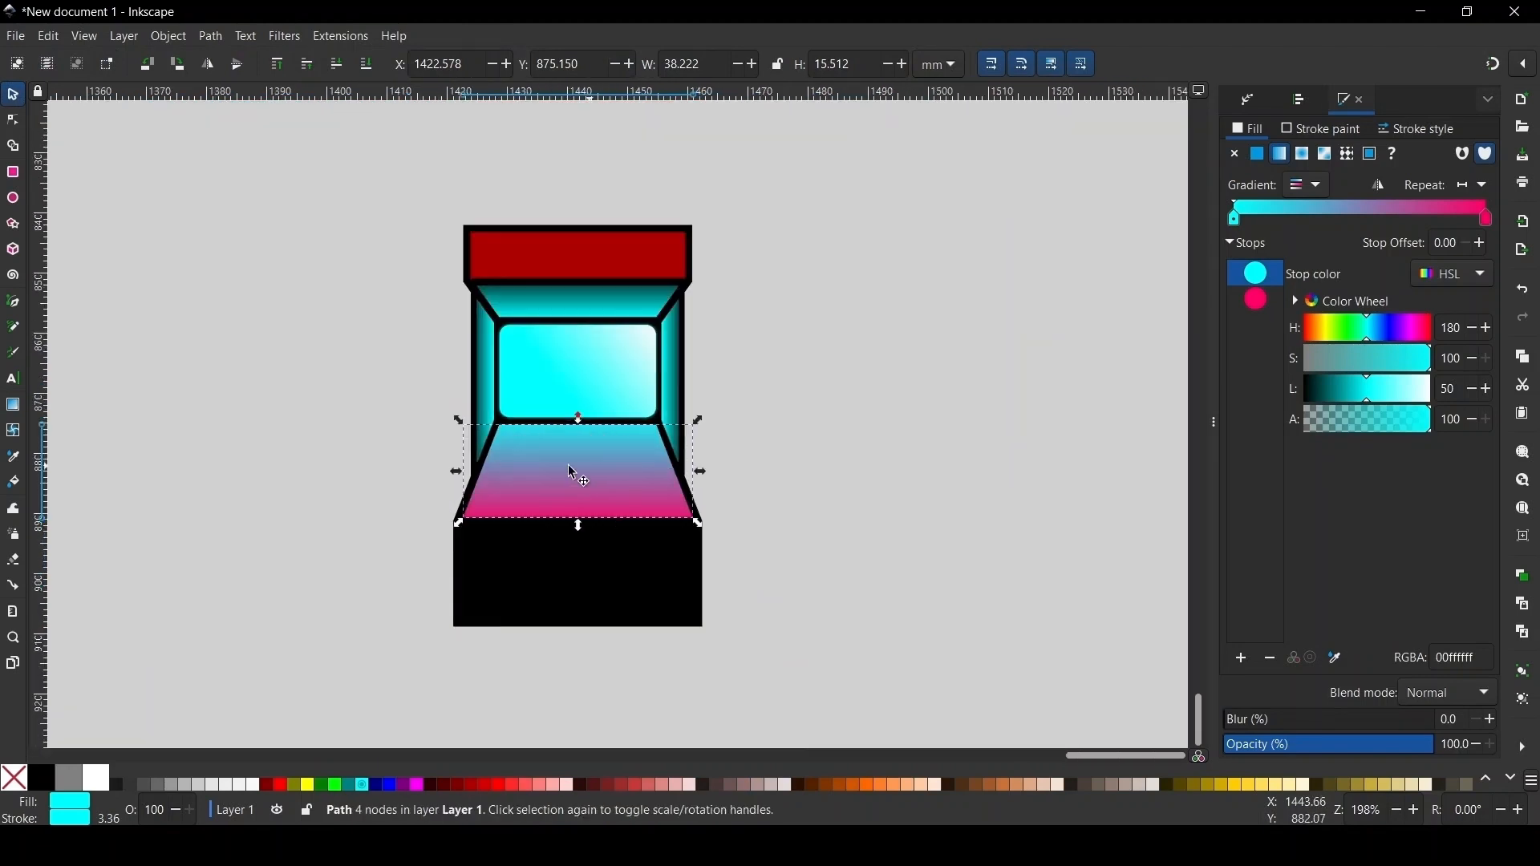
scroll(483, 479, "up", 3)
scroll(475, 484, "down", 2)
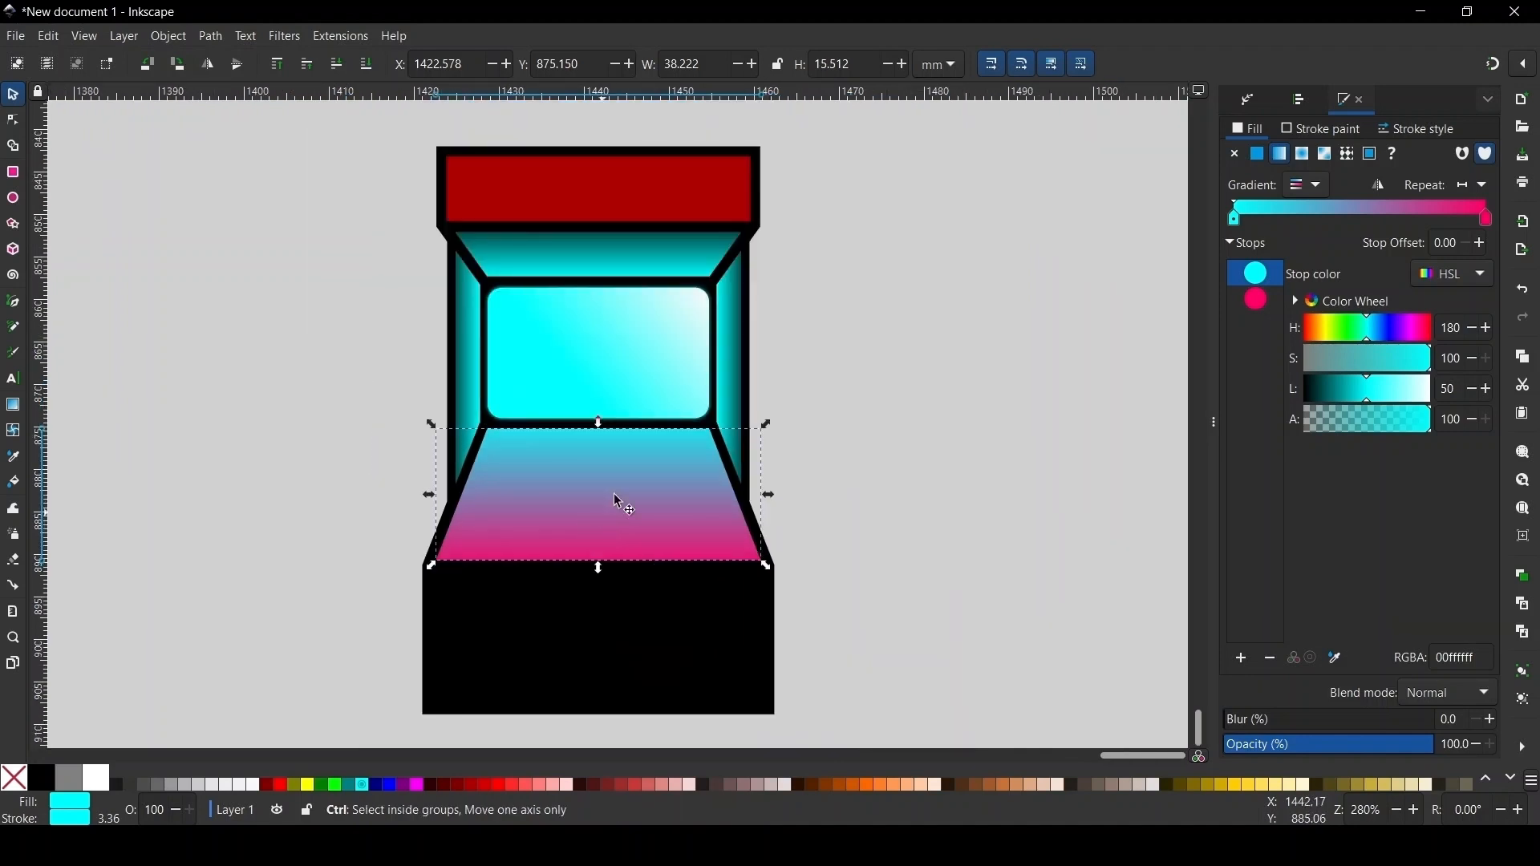
- Fill the red header with the existing cyan-to-pink linear gradient 27 and deselect it
left_click(619, 204)
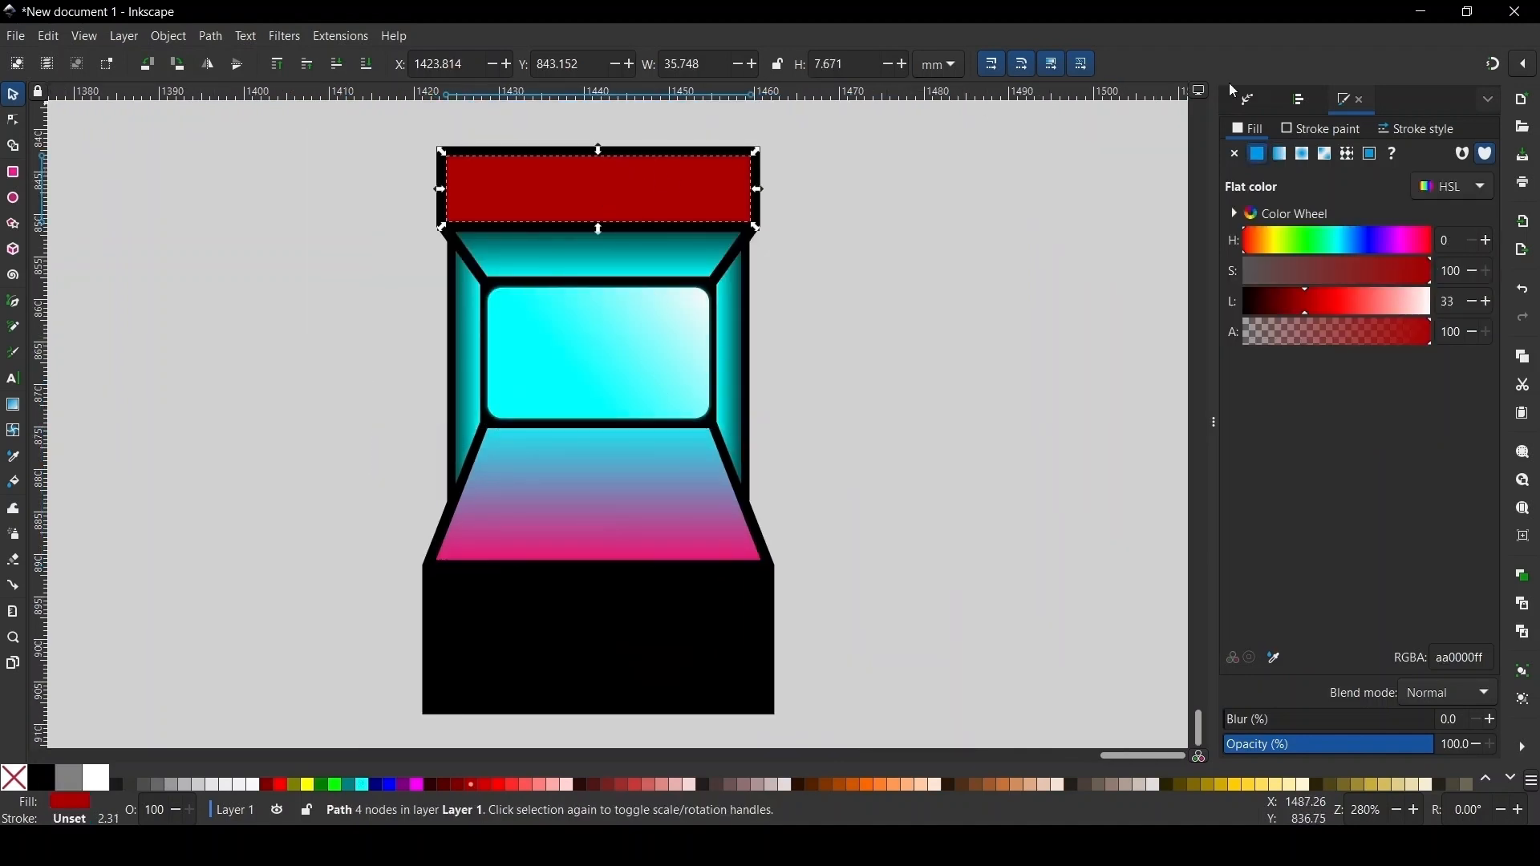
left_click(1282, 155)
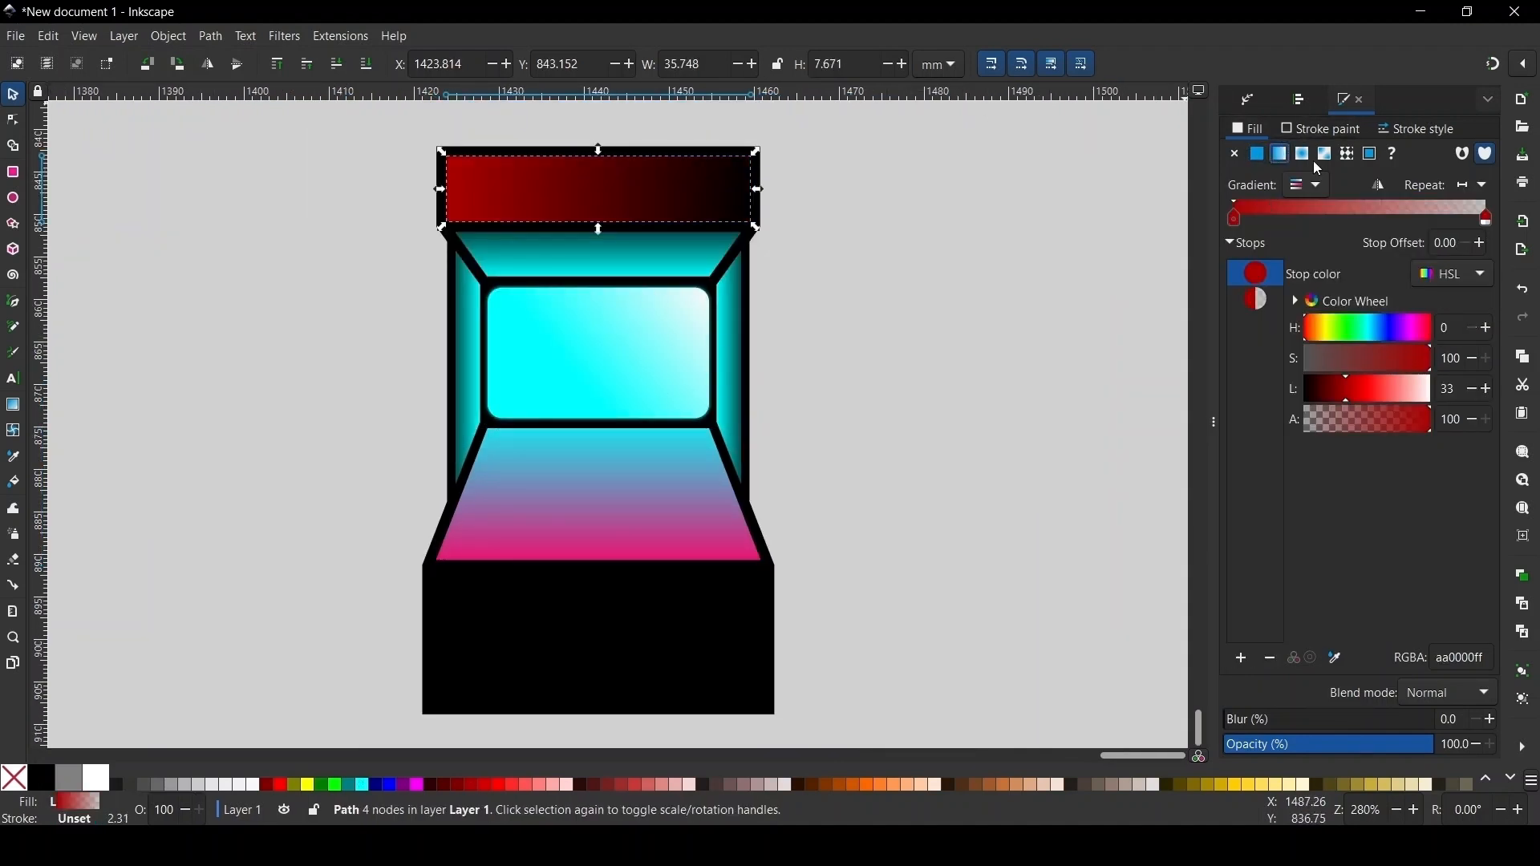
left_click(1308, 186)
left_click(1274, 263)
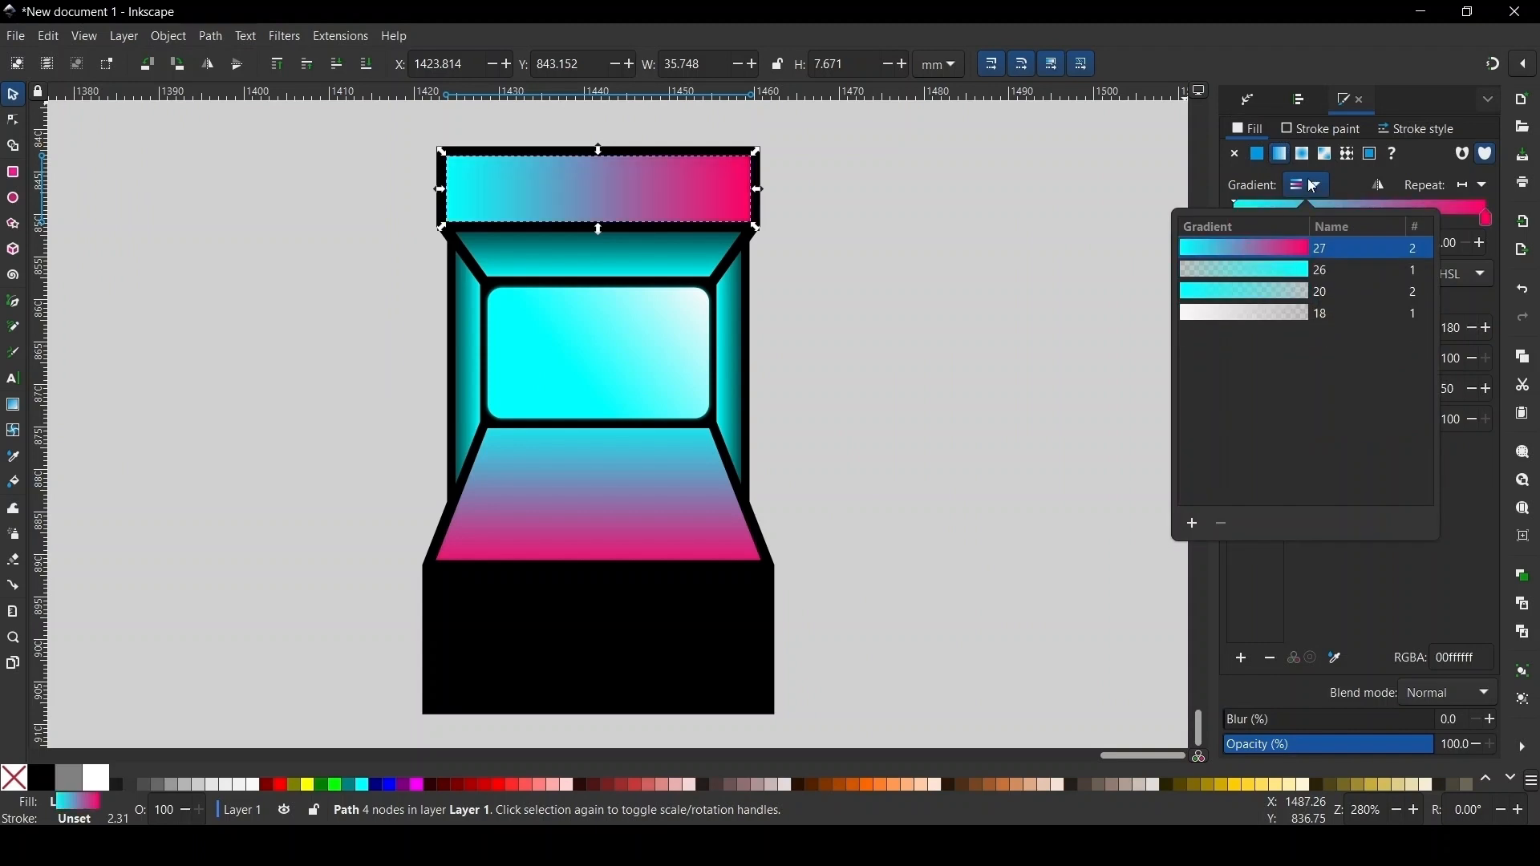
left_click(942, 288)
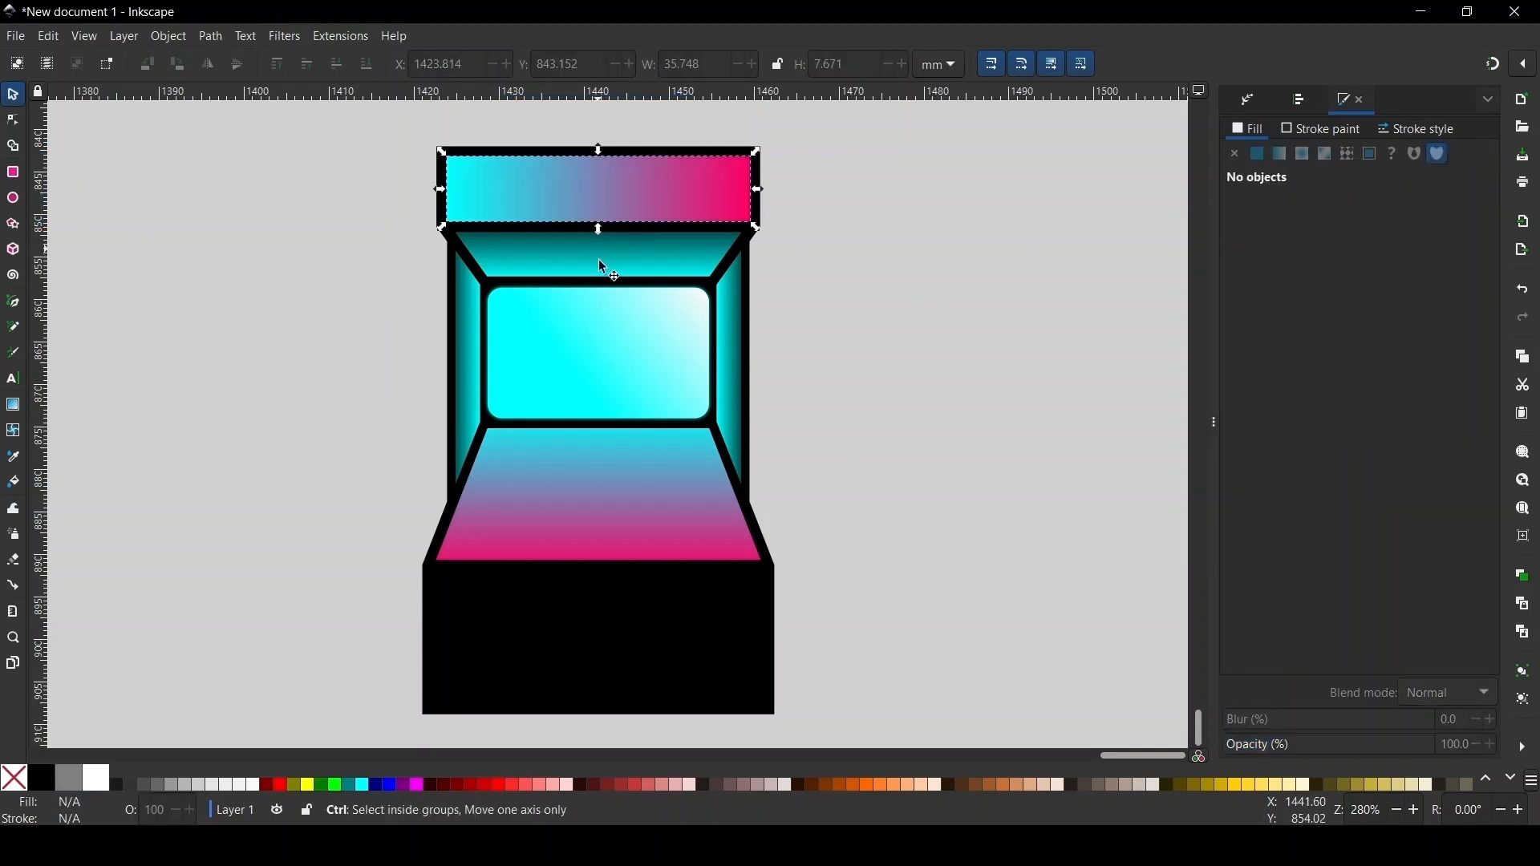
- Draw a circle about 5.85 mm in diameter over the cabinet's screen
scroll(599, 261, "down", 3)
scroll(610, 297, "up", 5)
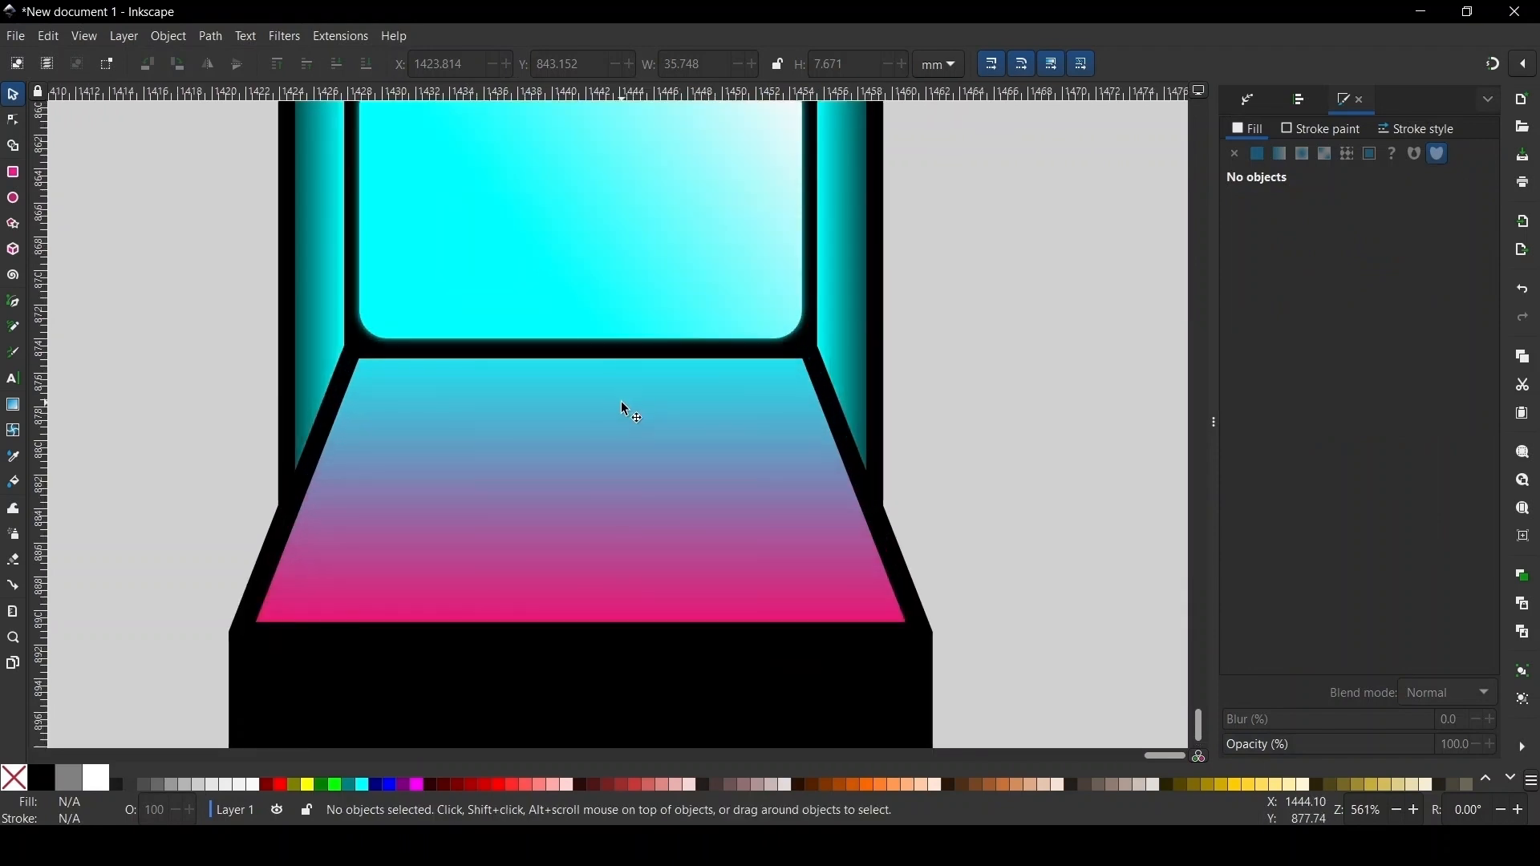
scroll(766, 571, "down", 4)
scroll(651, 481, "up", 4)
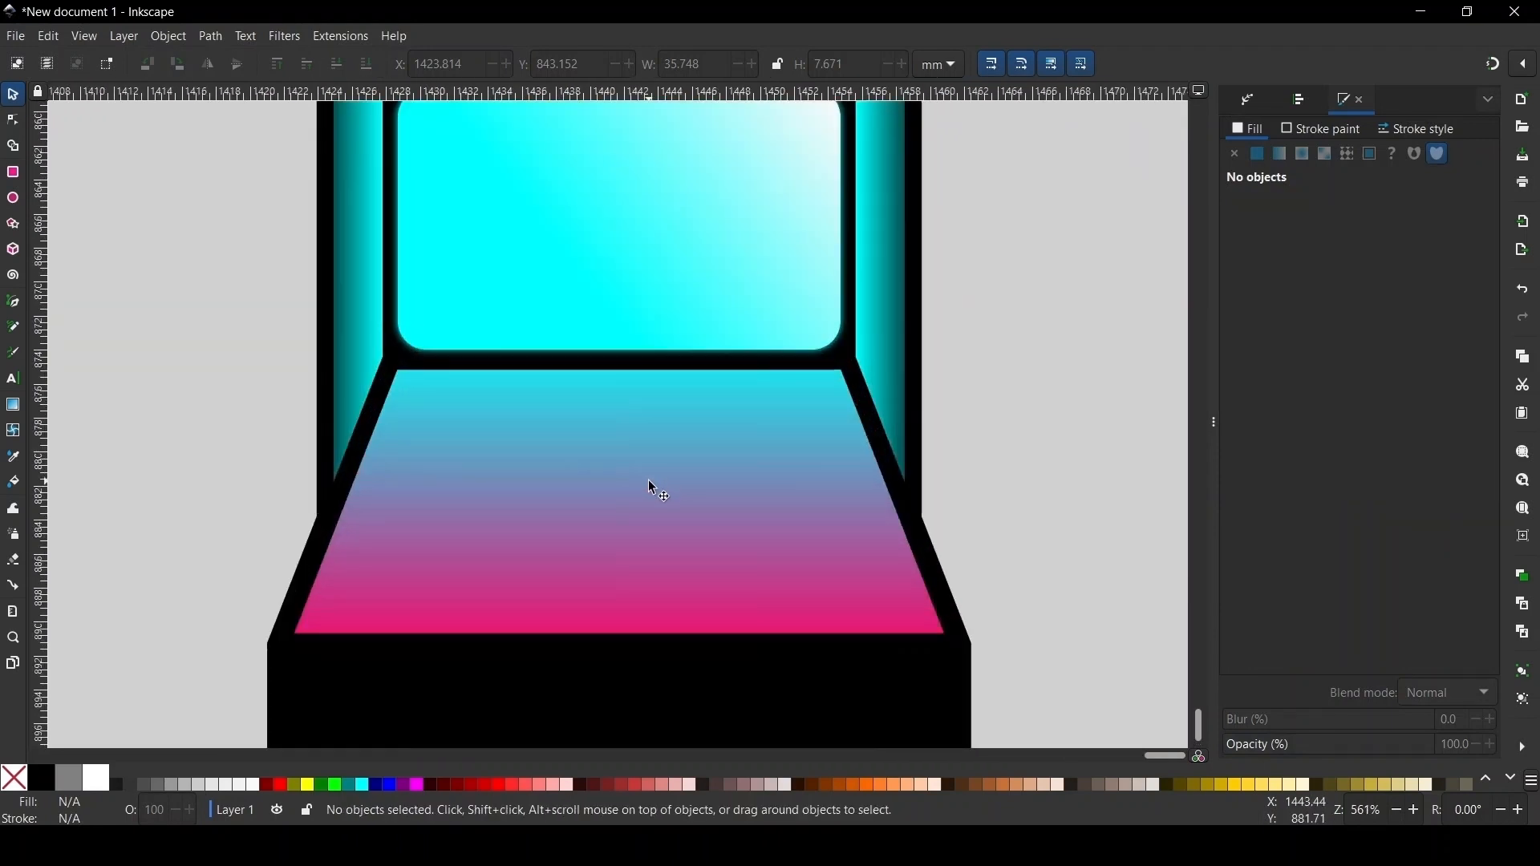
left_click(654, 486)
left_click(12, 198)
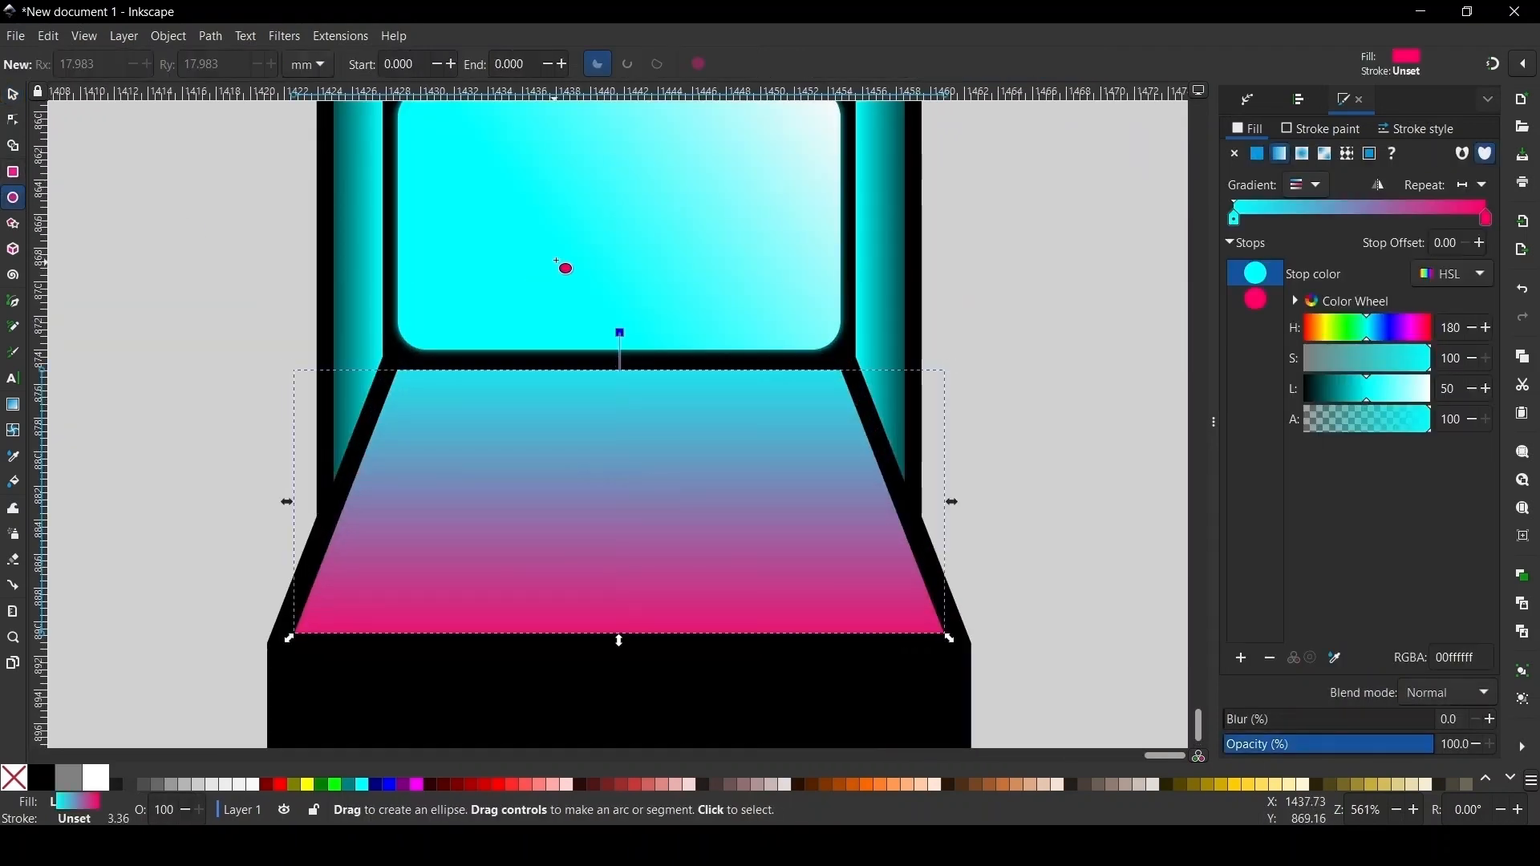
left_click_drag(598, 235, 651, 291)
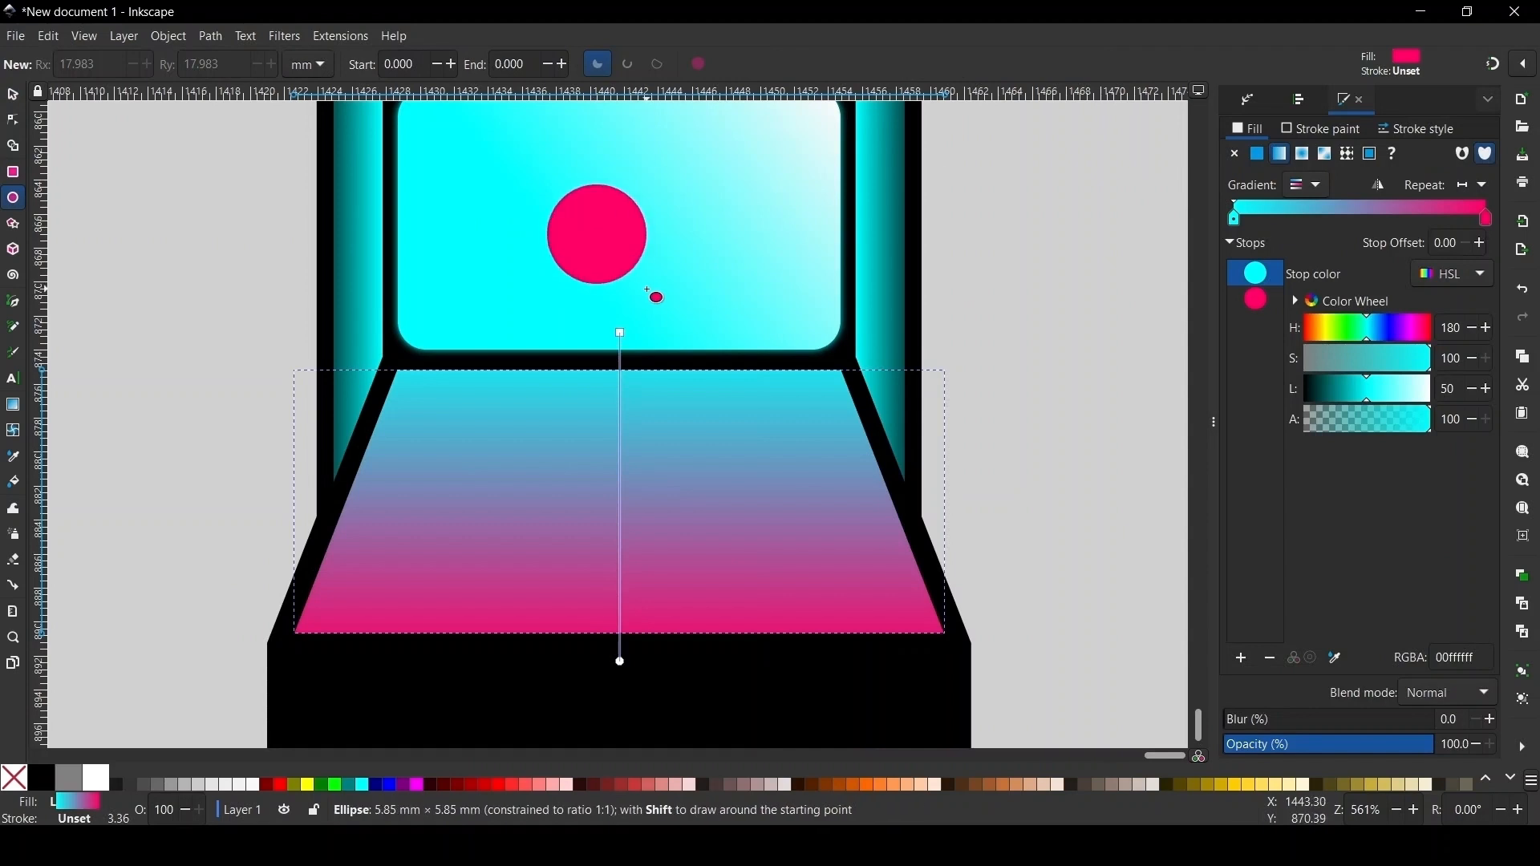
- Shrink the pink circle proportionally to about 2.9 mm in diameter and fill it black
left_click(11, 97)
scroll(566, 230, "up", 2)
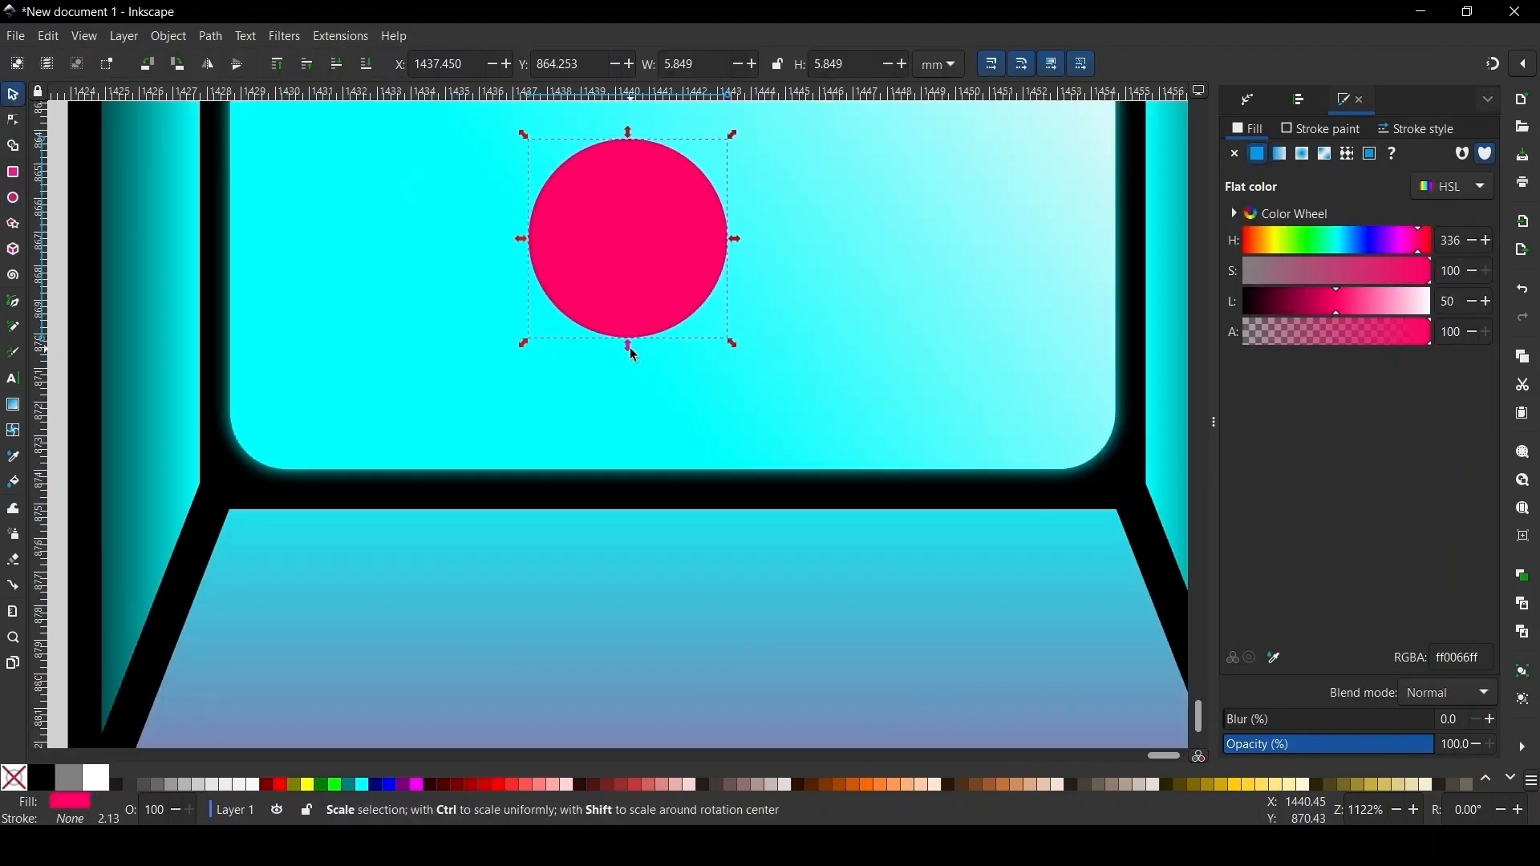
left_click_drag(629, 348, 632, 285)
scroll(632, 285, "down", 3)
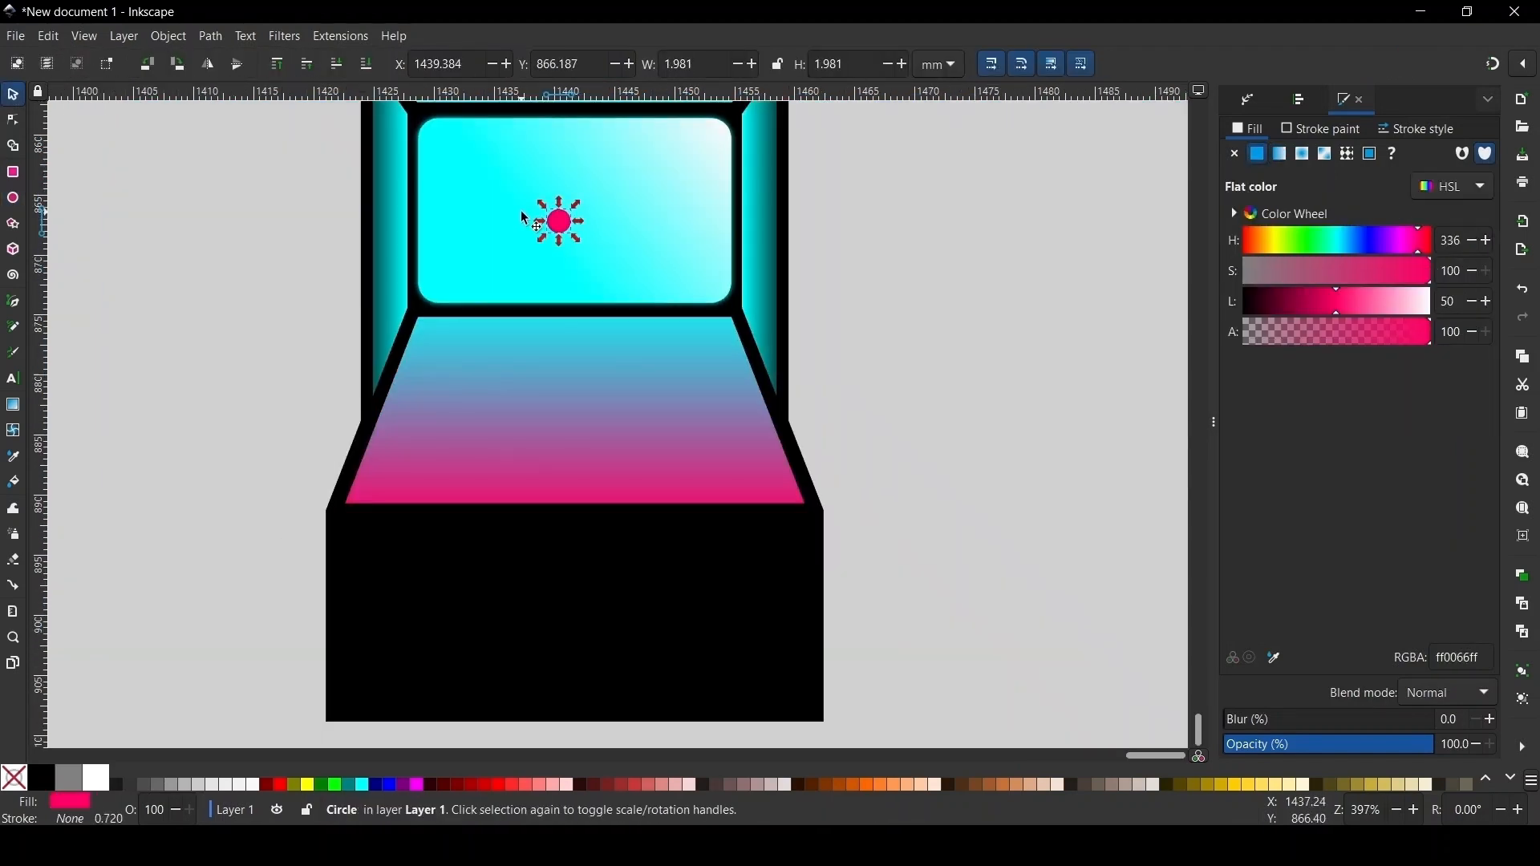
left_click(557, 227)
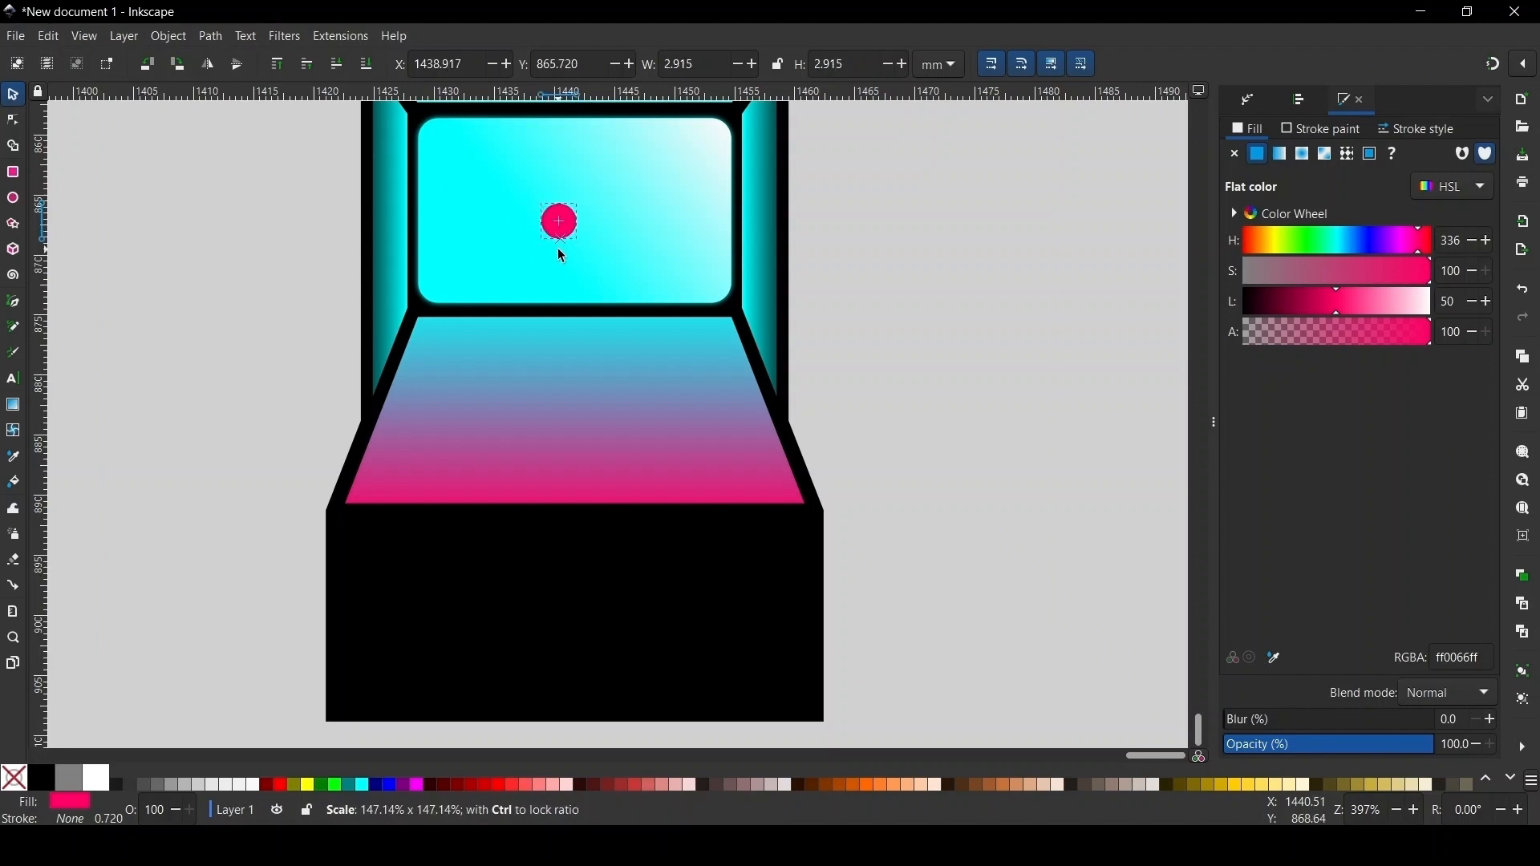
left_click(49, 778)
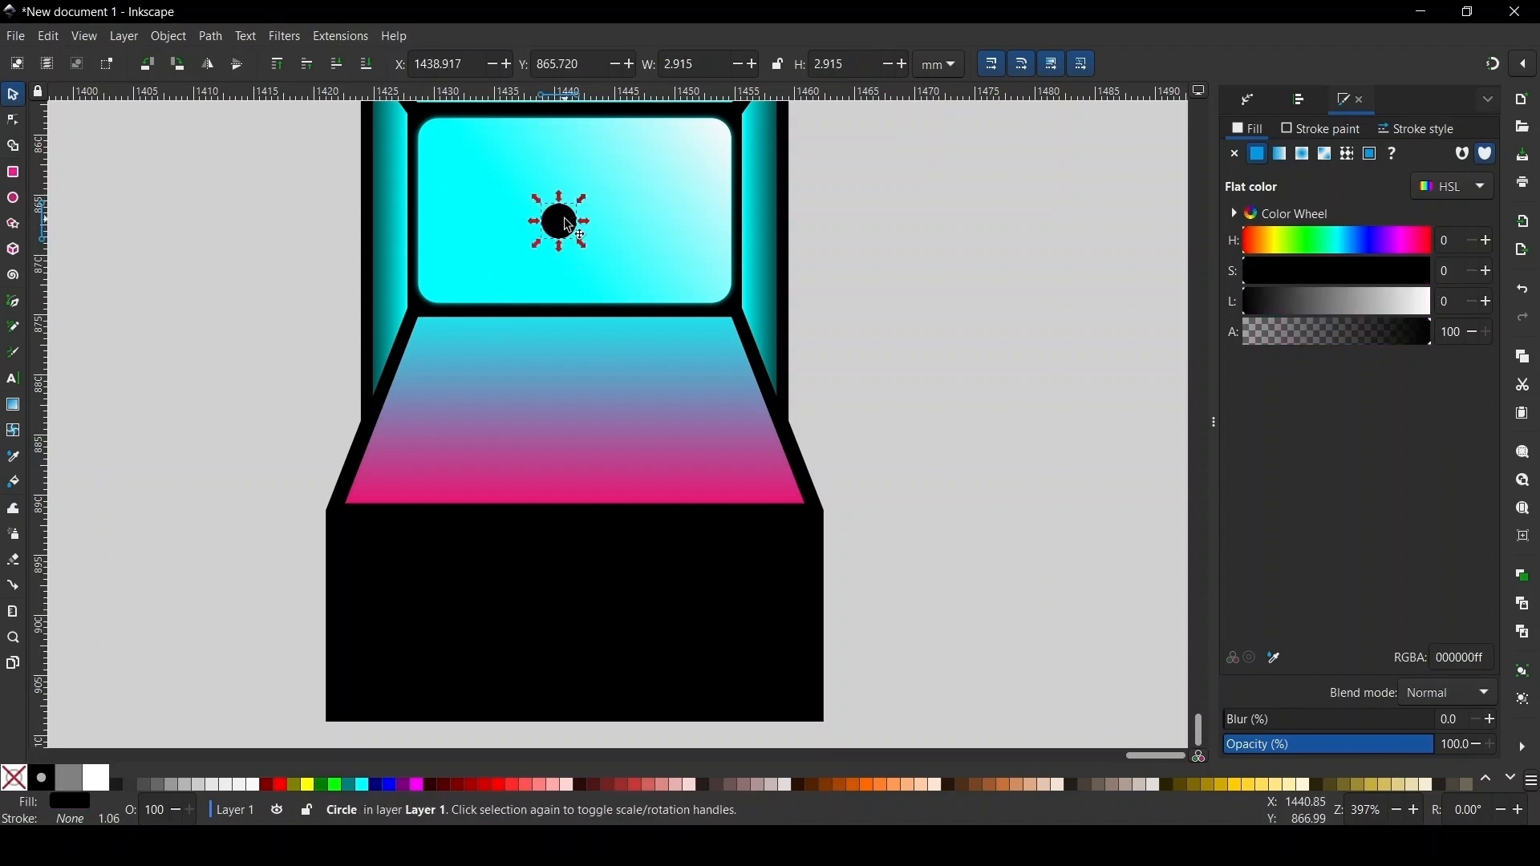
- Move the black circle onto the control panel's right half and duplicate it into a diamond of four buttons, ending with nothing selected
left_click_drag(576, 231, 684, 380)
scroll(690, 371, "up", 2)
left_click_drag(526, 369, 469, 499)
left_click_drag(671, 386, 609, 374)
left_click_drag(515, 463, 622, 535)
key("ctrl+d")
key("ctrl+d")
scroll(612, 430, "down", 2)
key("Escape")
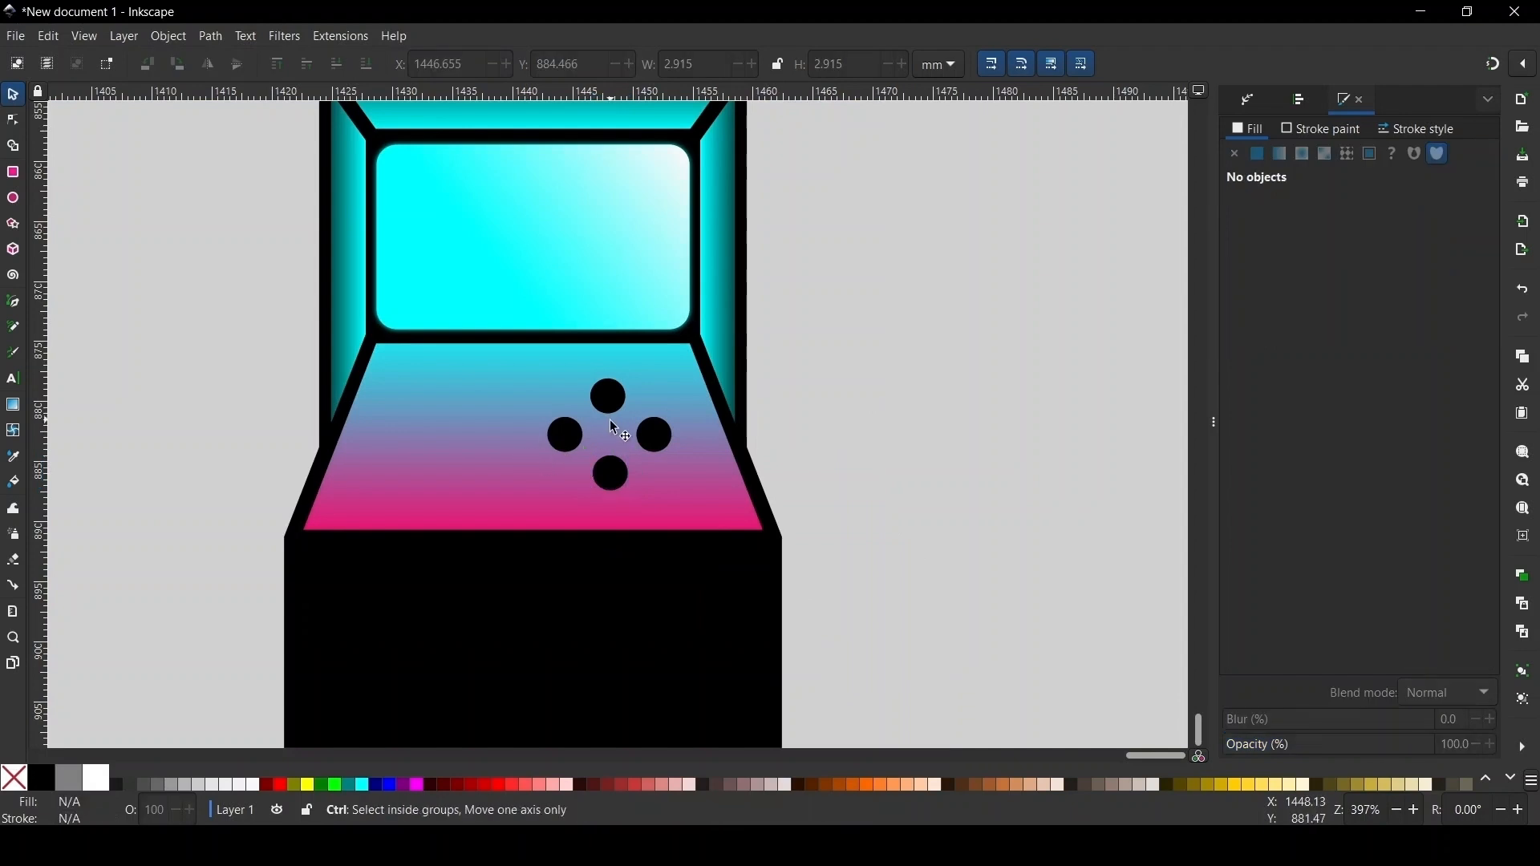
- Flatten the four button circles together into ellipses, making the group about 6.1 mm tall, and deselect them
scroll(609, 420, "down", 2)
scroll(613, 448, "up", 2)
left_click_drag(912, 331, 480, 510)
scroll(613, 385, "up", 3)
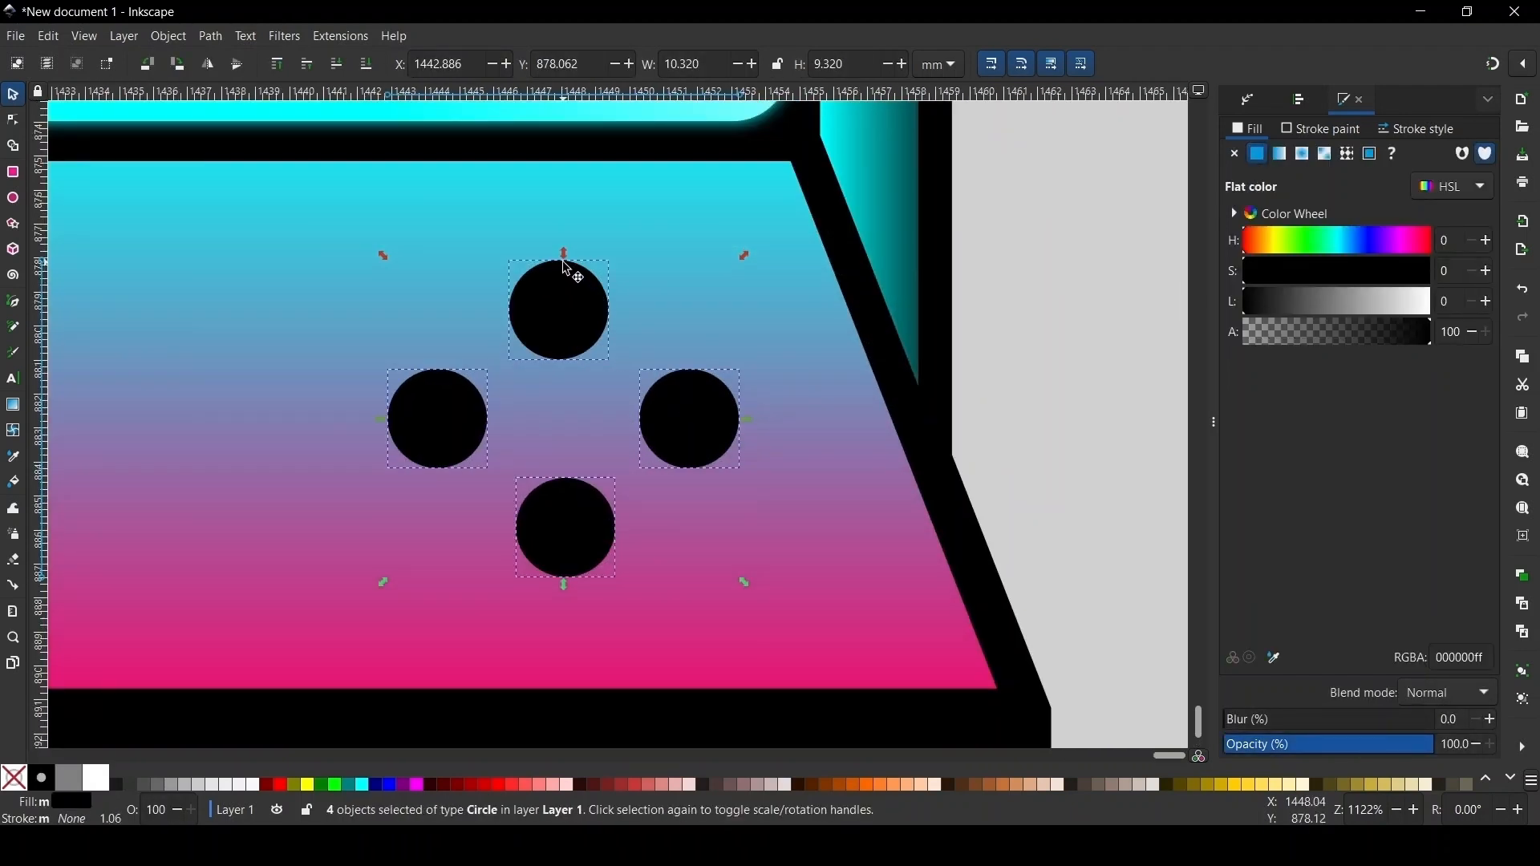
left_click_drag(565, 255, 583, 377)
key("ctrl+z")
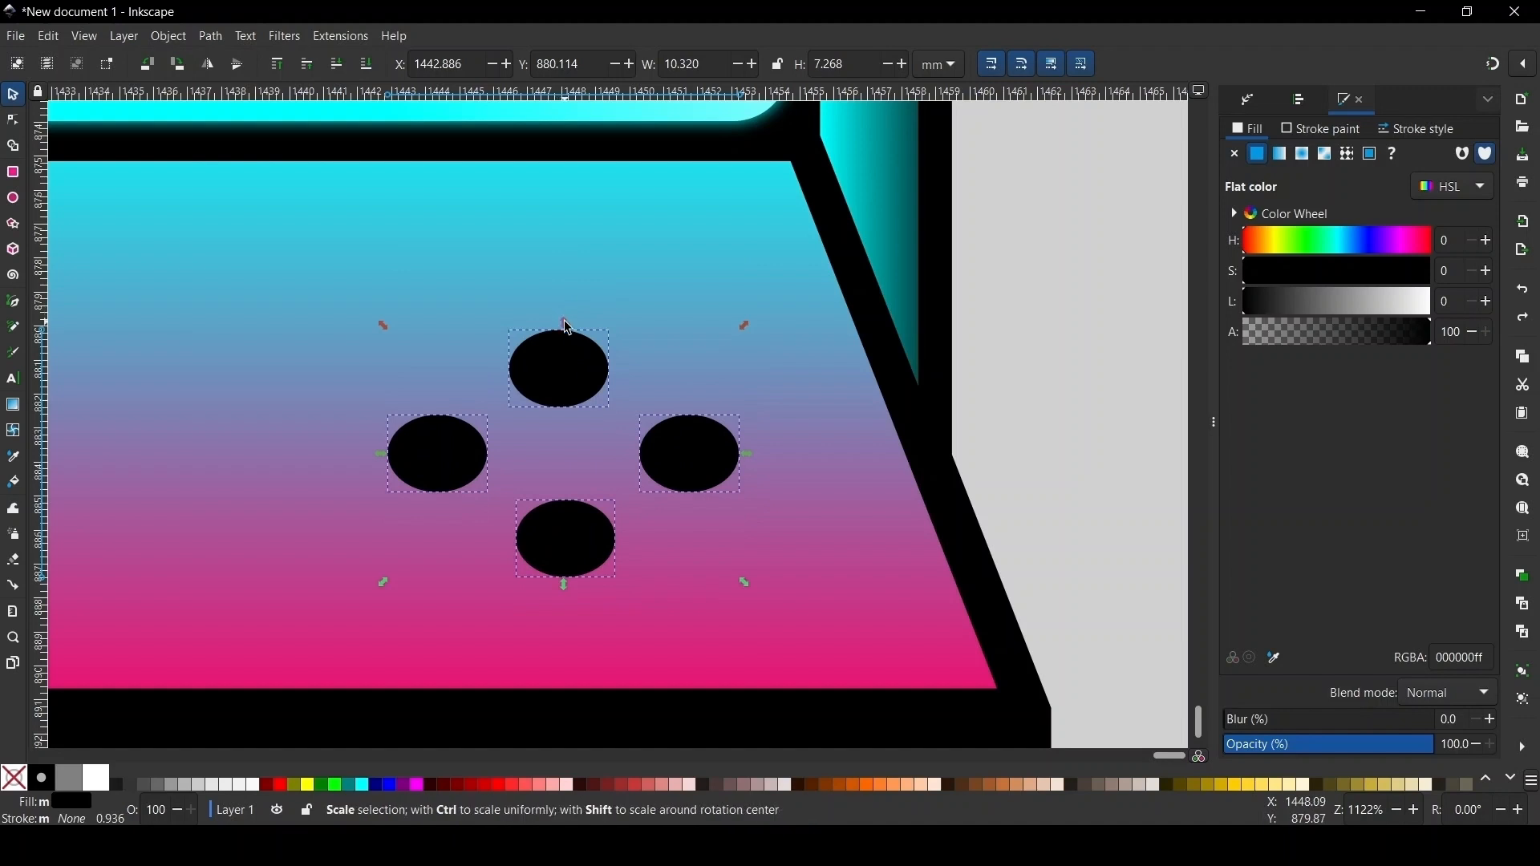
left_click_drag(564, 323, 658, 288)
scroll(573, 513, "down", 3, "ctrl")
scroll(637, 345, "up", 2, "ctrl")
scroll(671, 293, "down", 5, "ctrl")
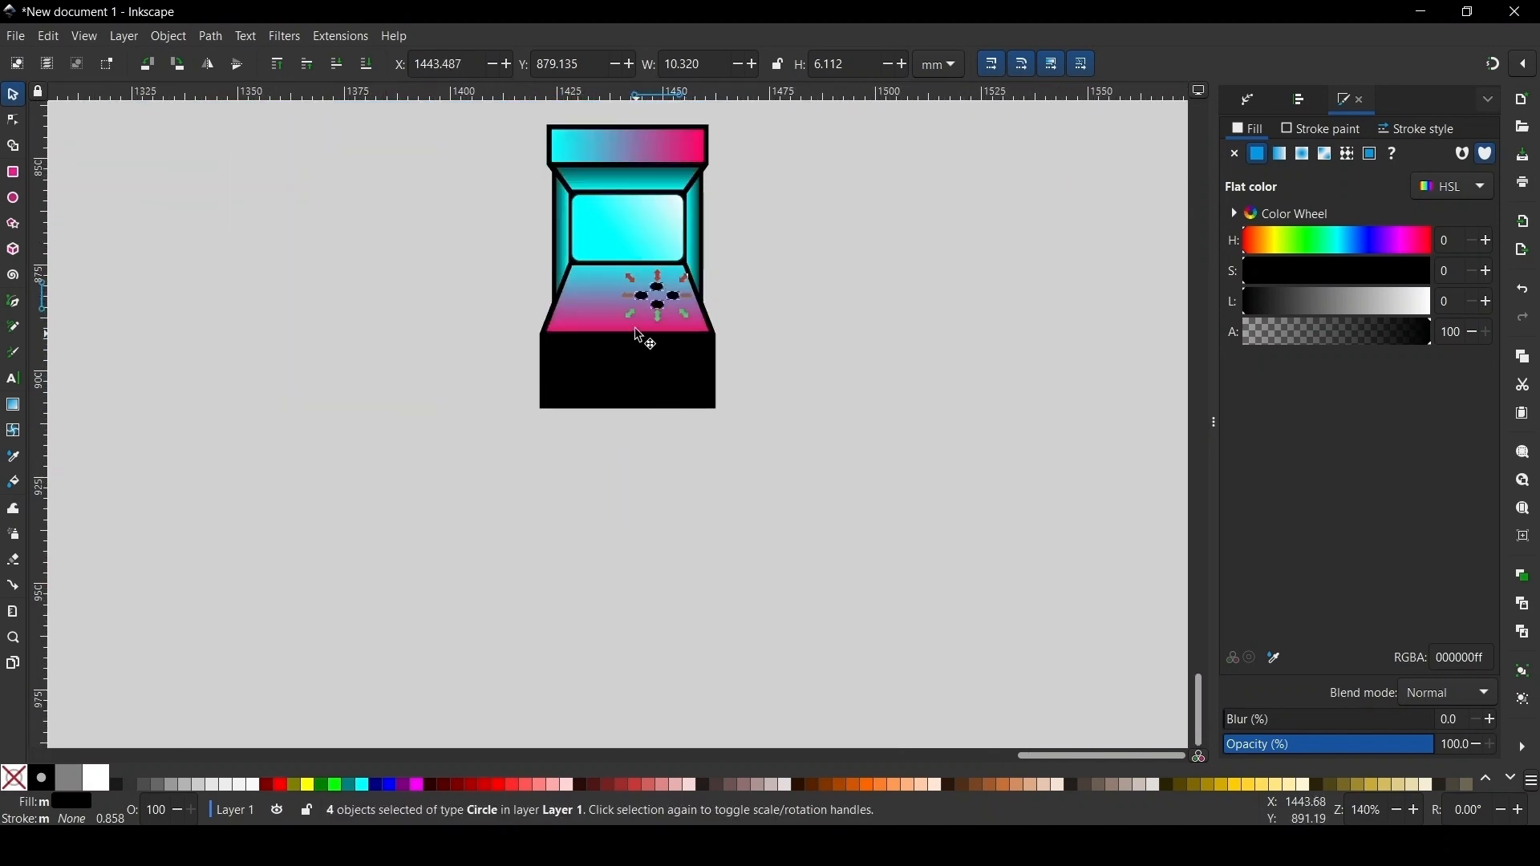
scroll(640, 335, "up", 5, "ctrl")
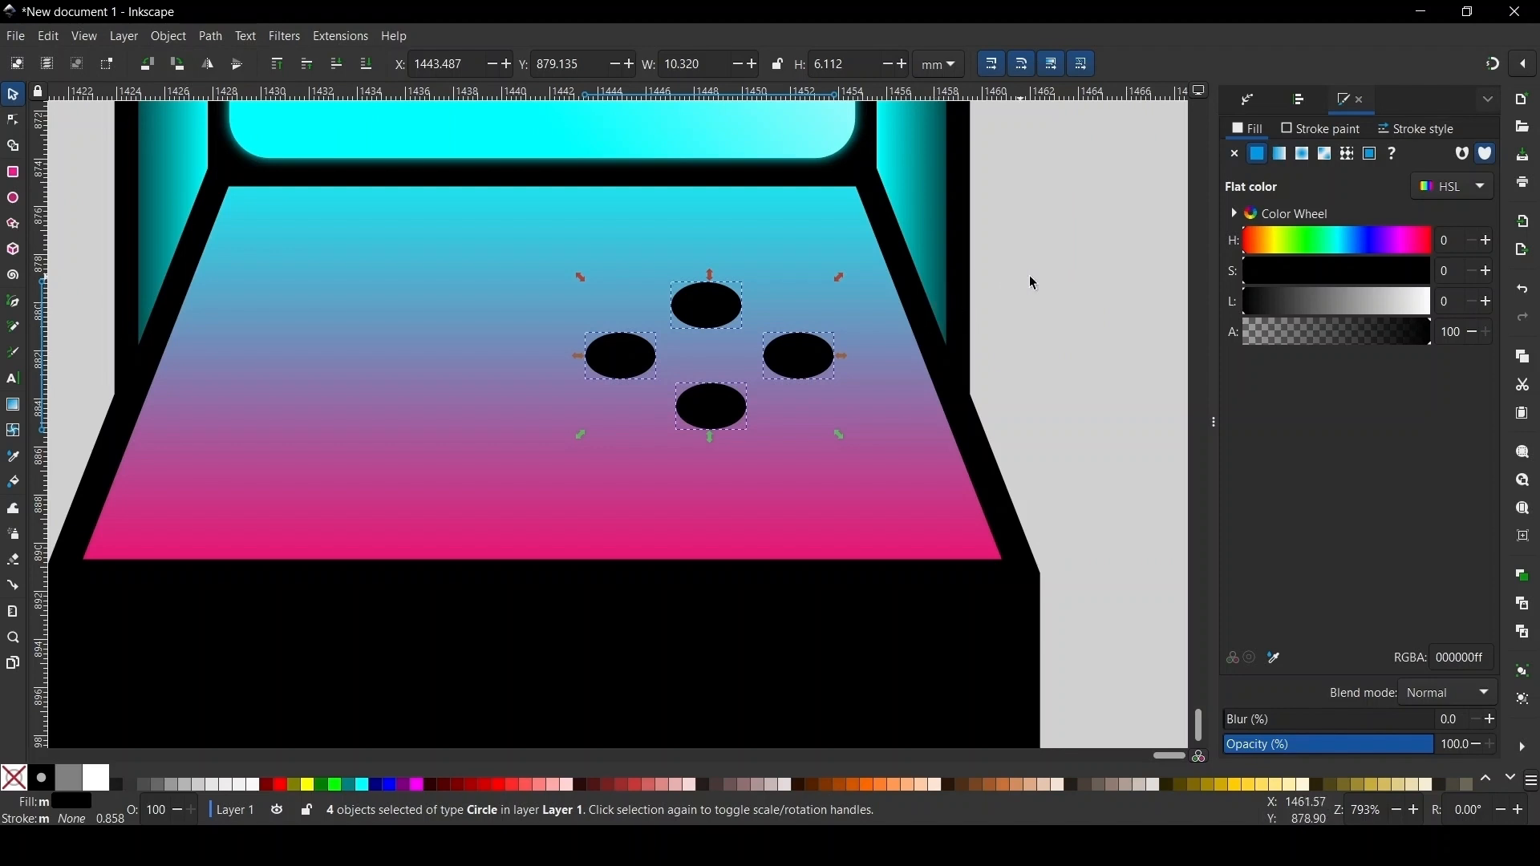
left_click(1045, 282)
- Duplicate the top button ellipse onto the panel's left half, enlarge it to about 5.3 by 3.4 mm, and deselect it
left_click(707, 309)
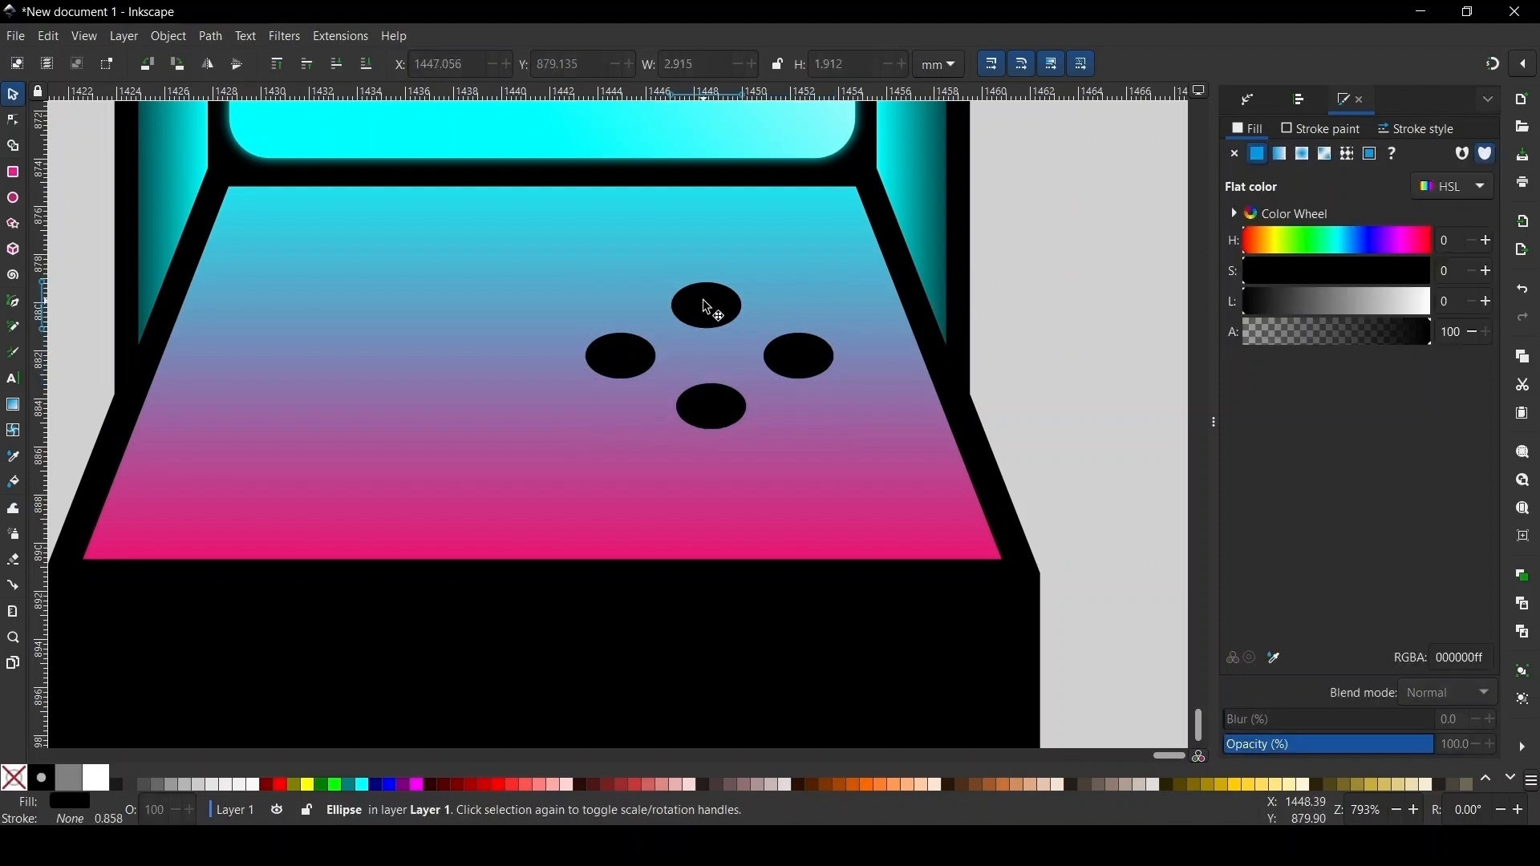
left_click_drag(728, 322, 373, 396)
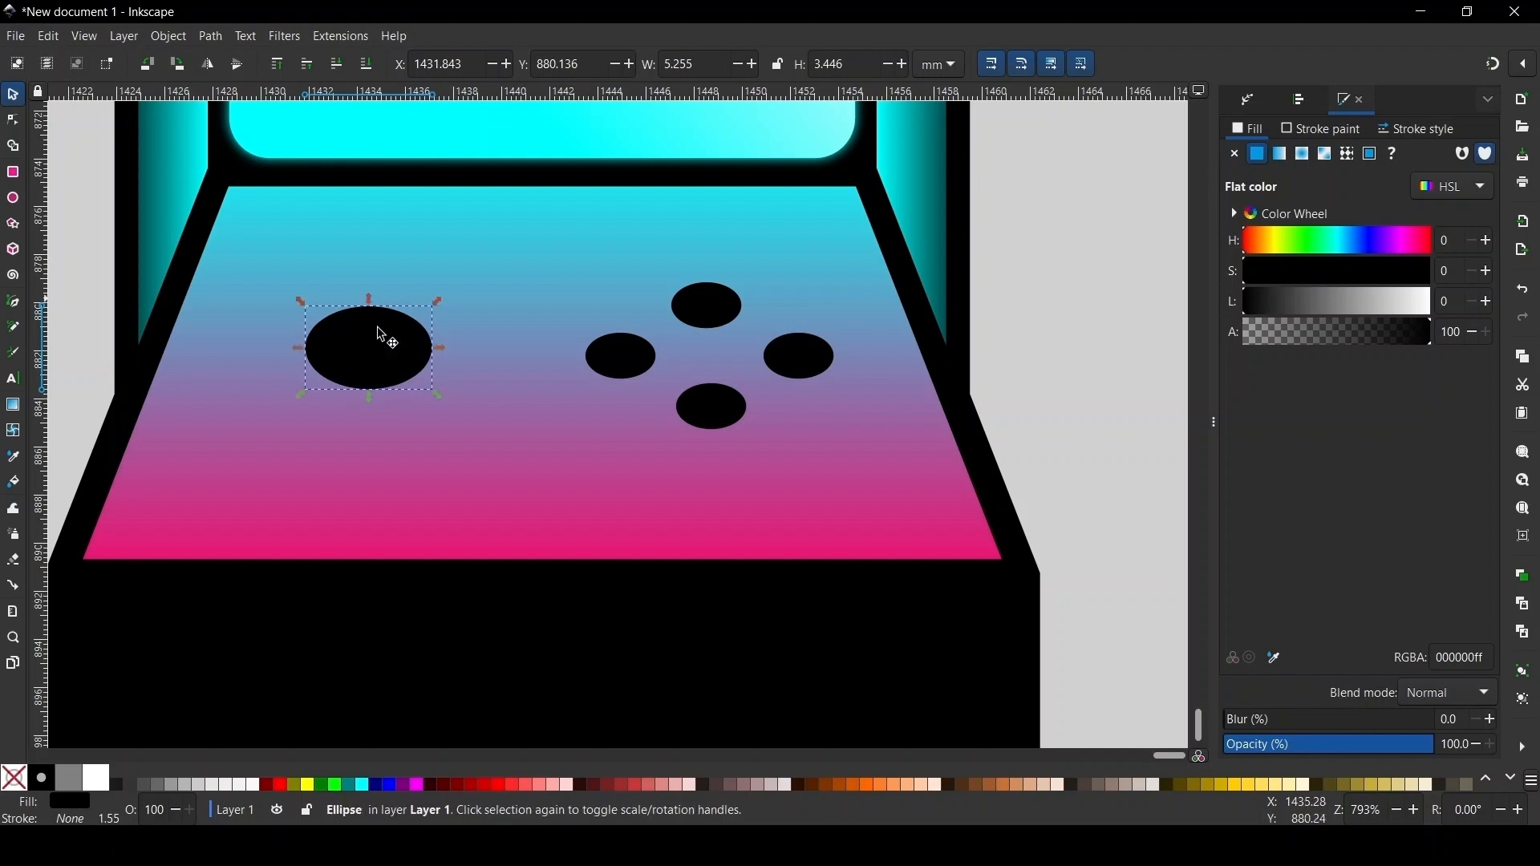
scroll(604, 394, "down", 2)
left_click(948, 331)
- Shift the large ellipse on the control panel about 0.5 mm to the left and deselect it
scroll(561, 431, "down", 2)
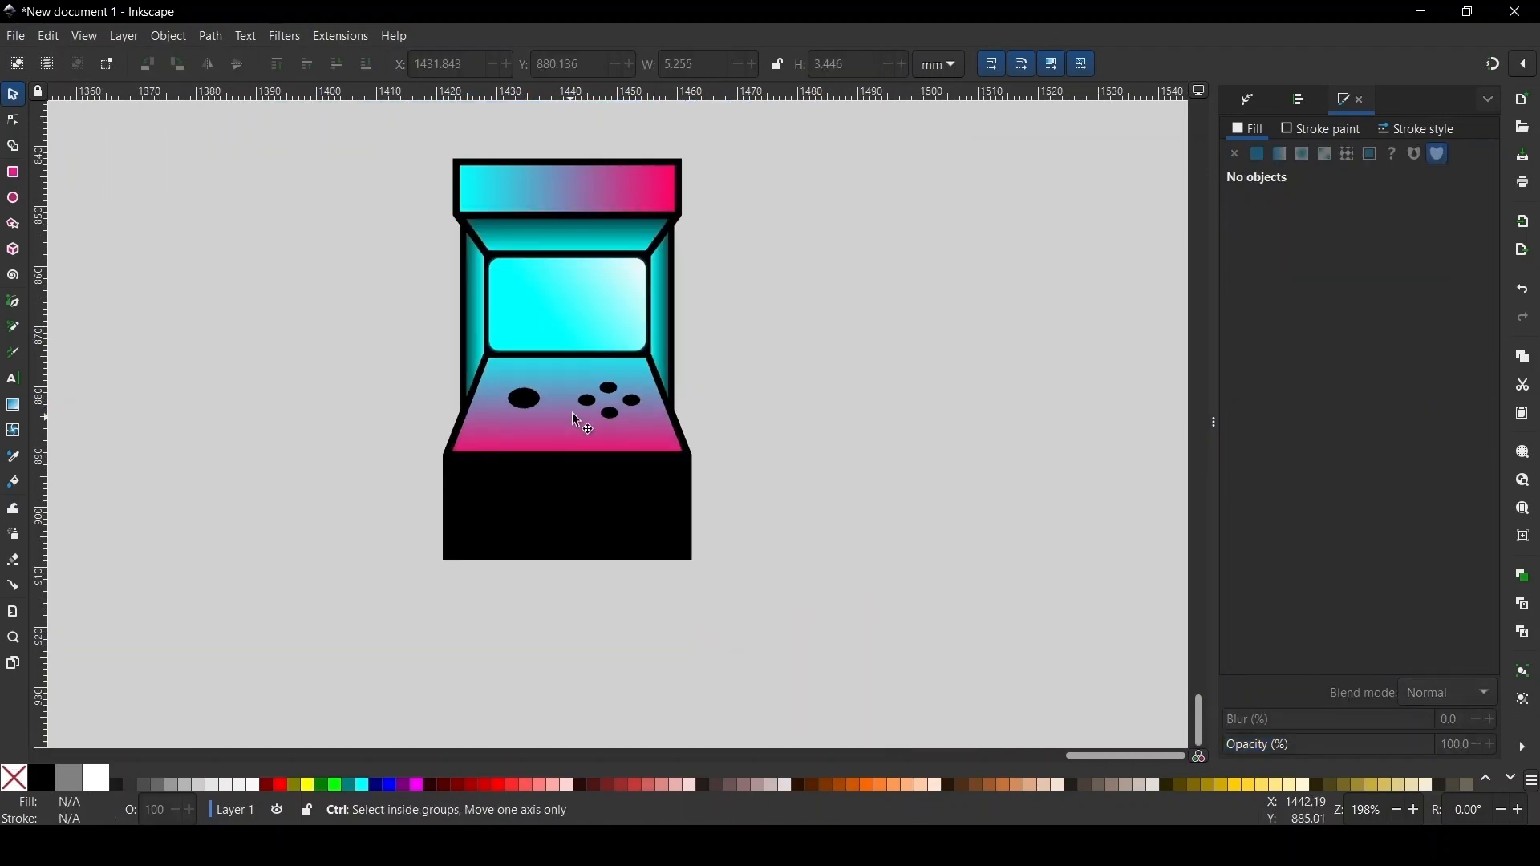
scroll(548, 398, "up", 4)
left_click(527, 405)
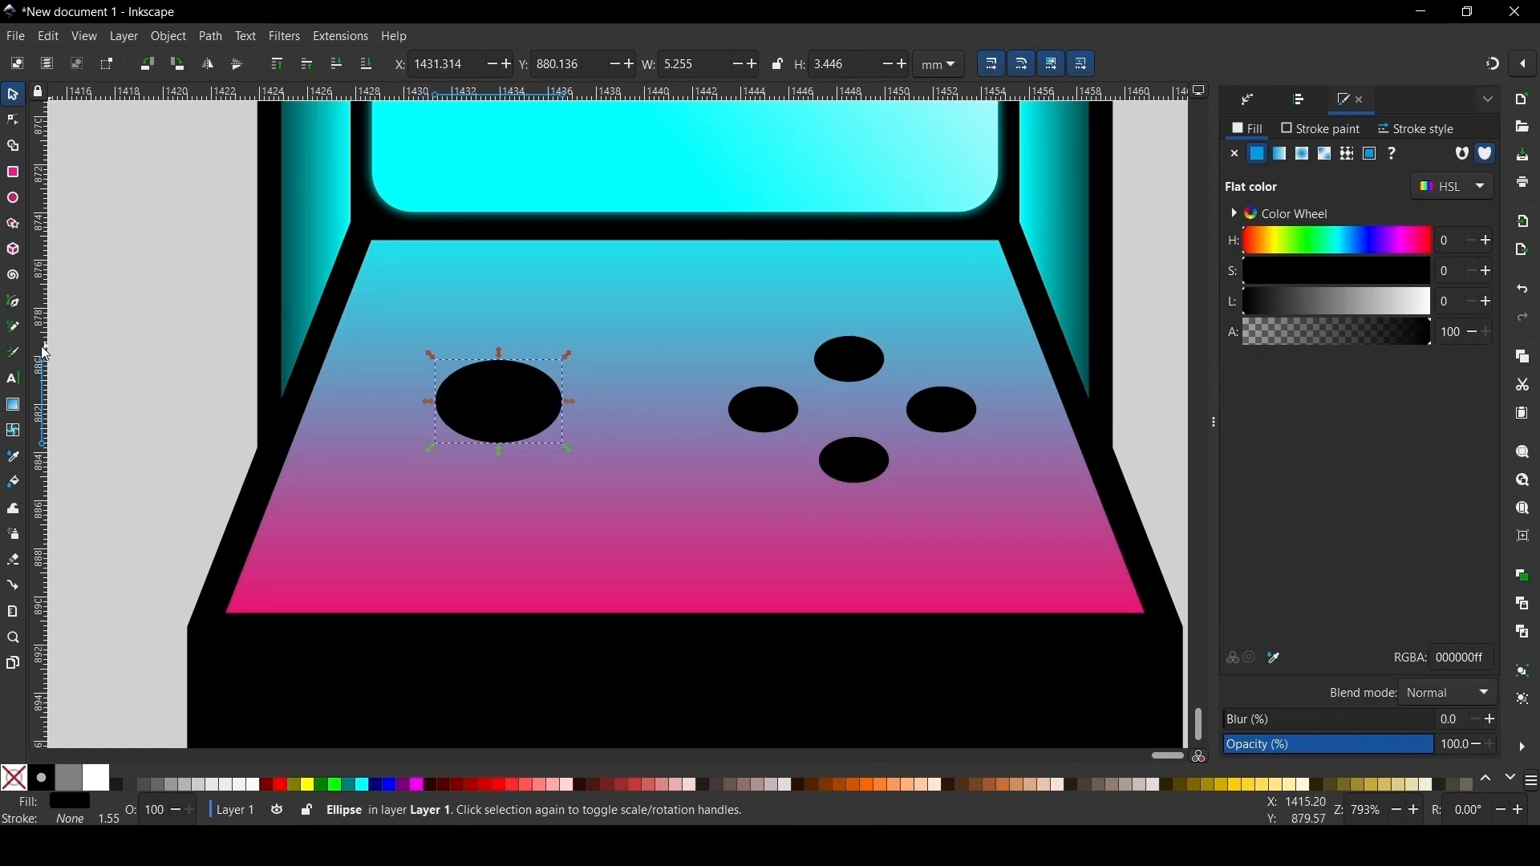
left_click(223, 324)
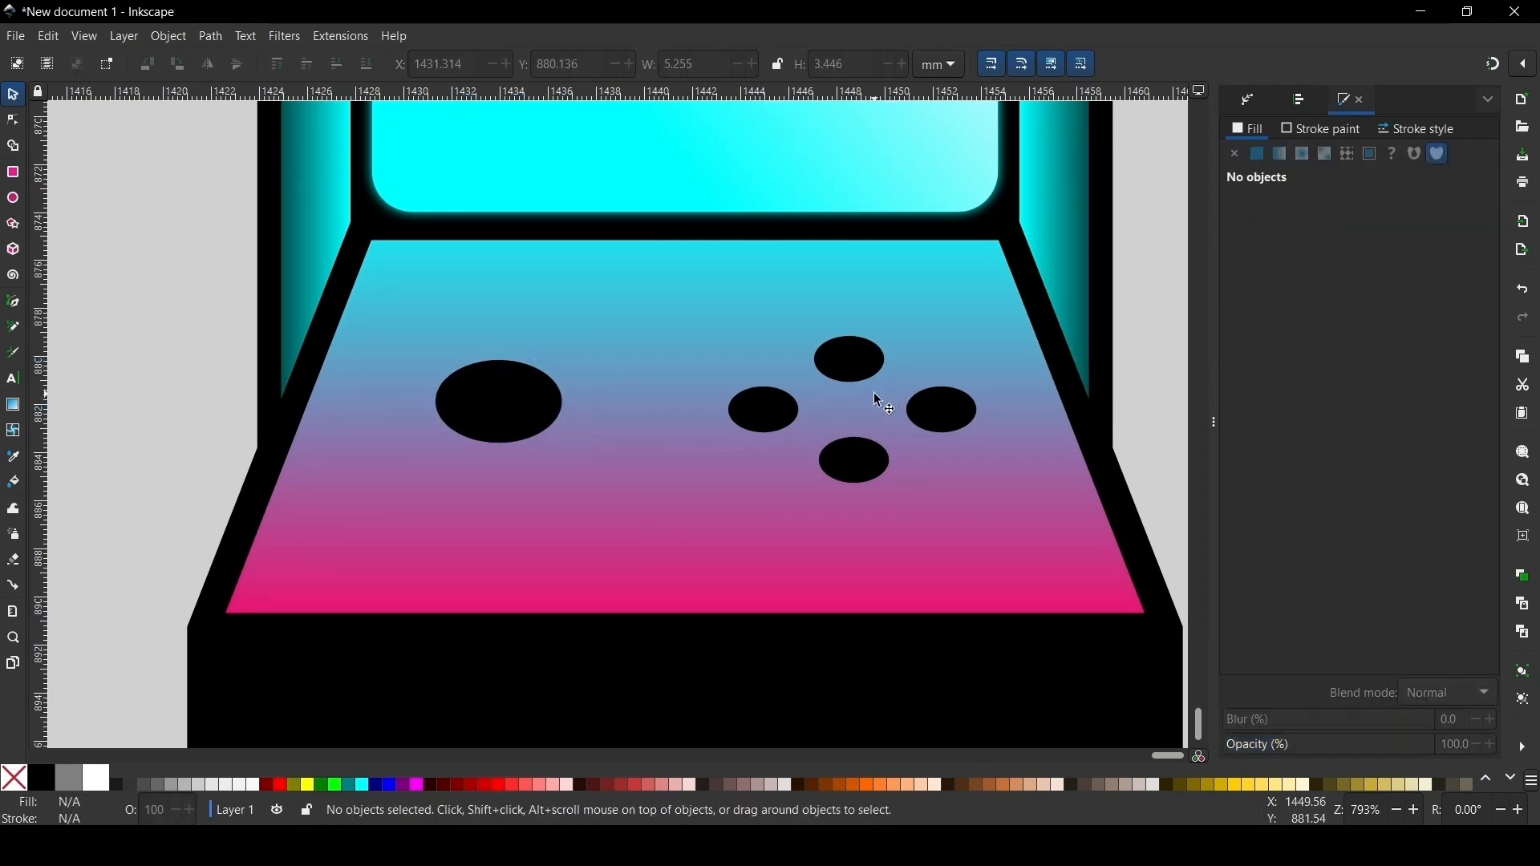
- Move the four small button ellipses together about 0.47 mm straight up and deselect them
scroll(735, 411, "down", 2)
scroll(930, 375, "up", 2)
left_click_drag(1111, 299, 634, 529)
left_click_drag(756, 365, 754, 350)
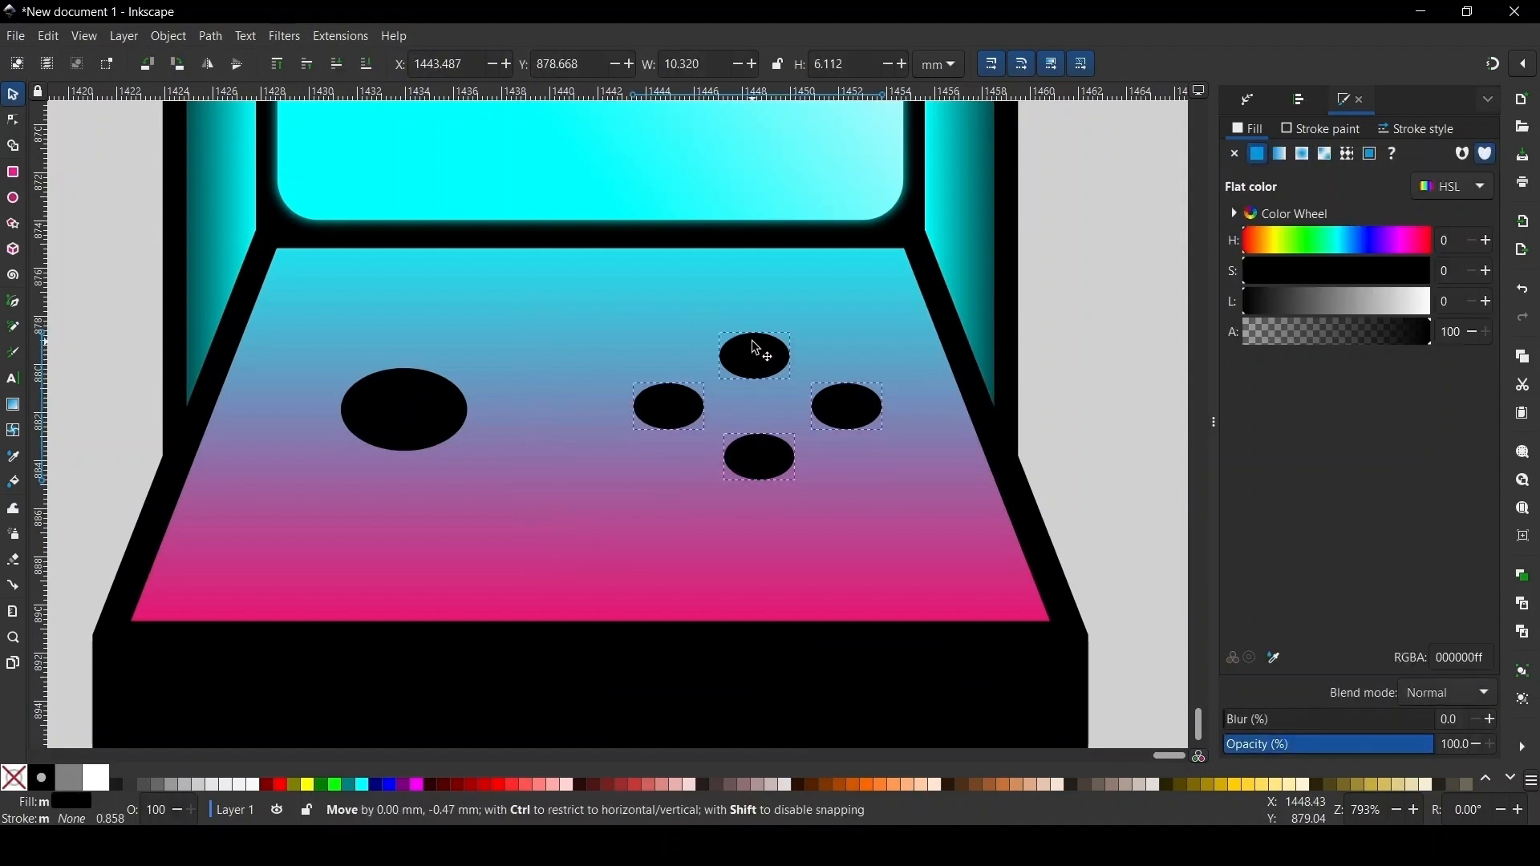
left_click(1138, 312)
- Duplicate the five black ellipses on the control panel, move the copies together about 0.63 mm straight up, and deselect them
scroll(622, 398, "down", 3)
scroll(656, 417, "up", 2)
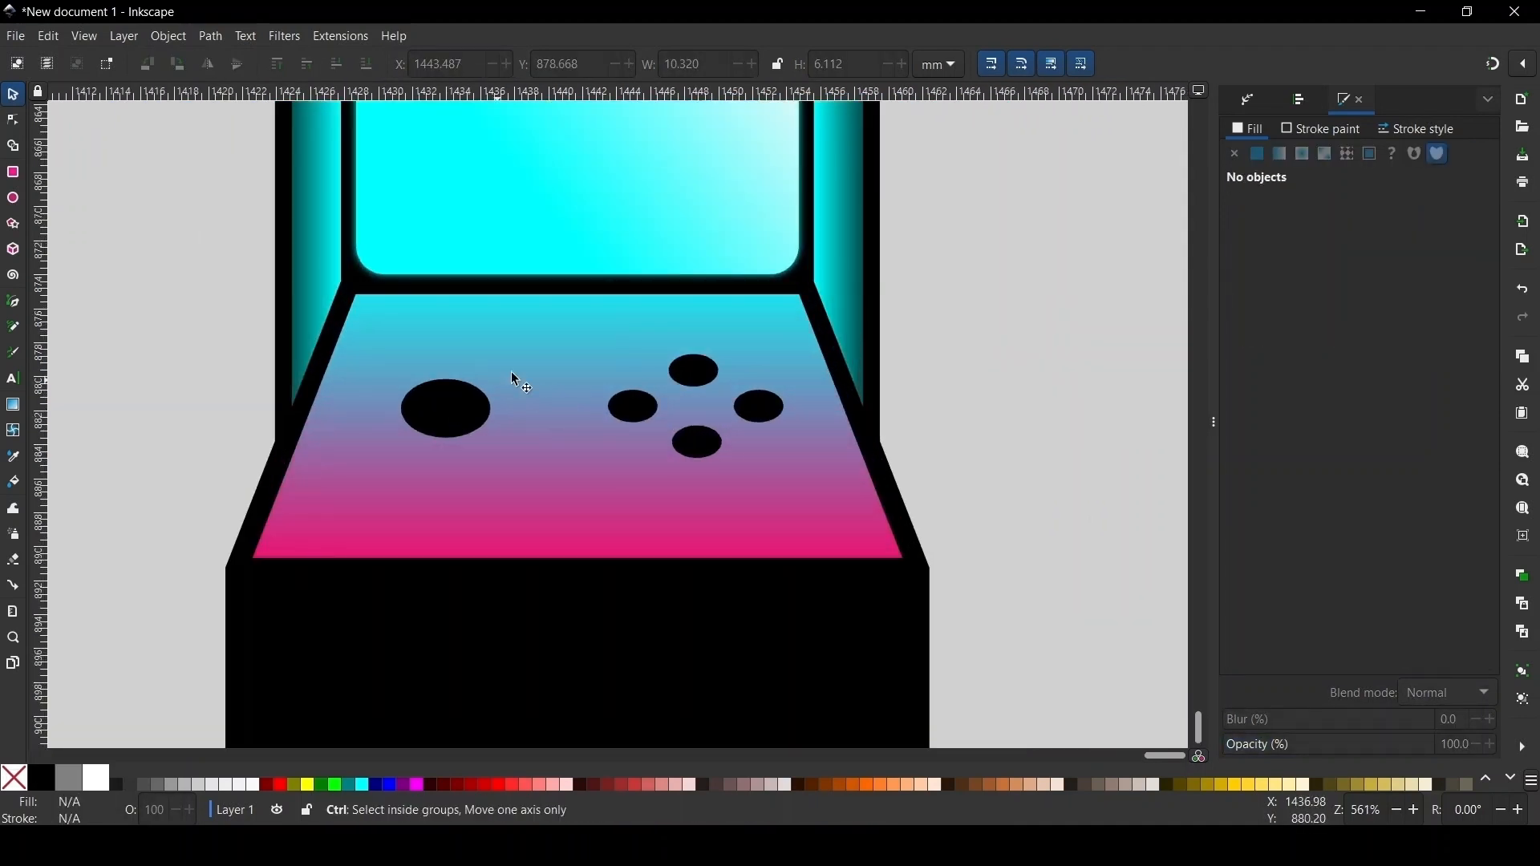
scroll(556, 365, "up", 1)
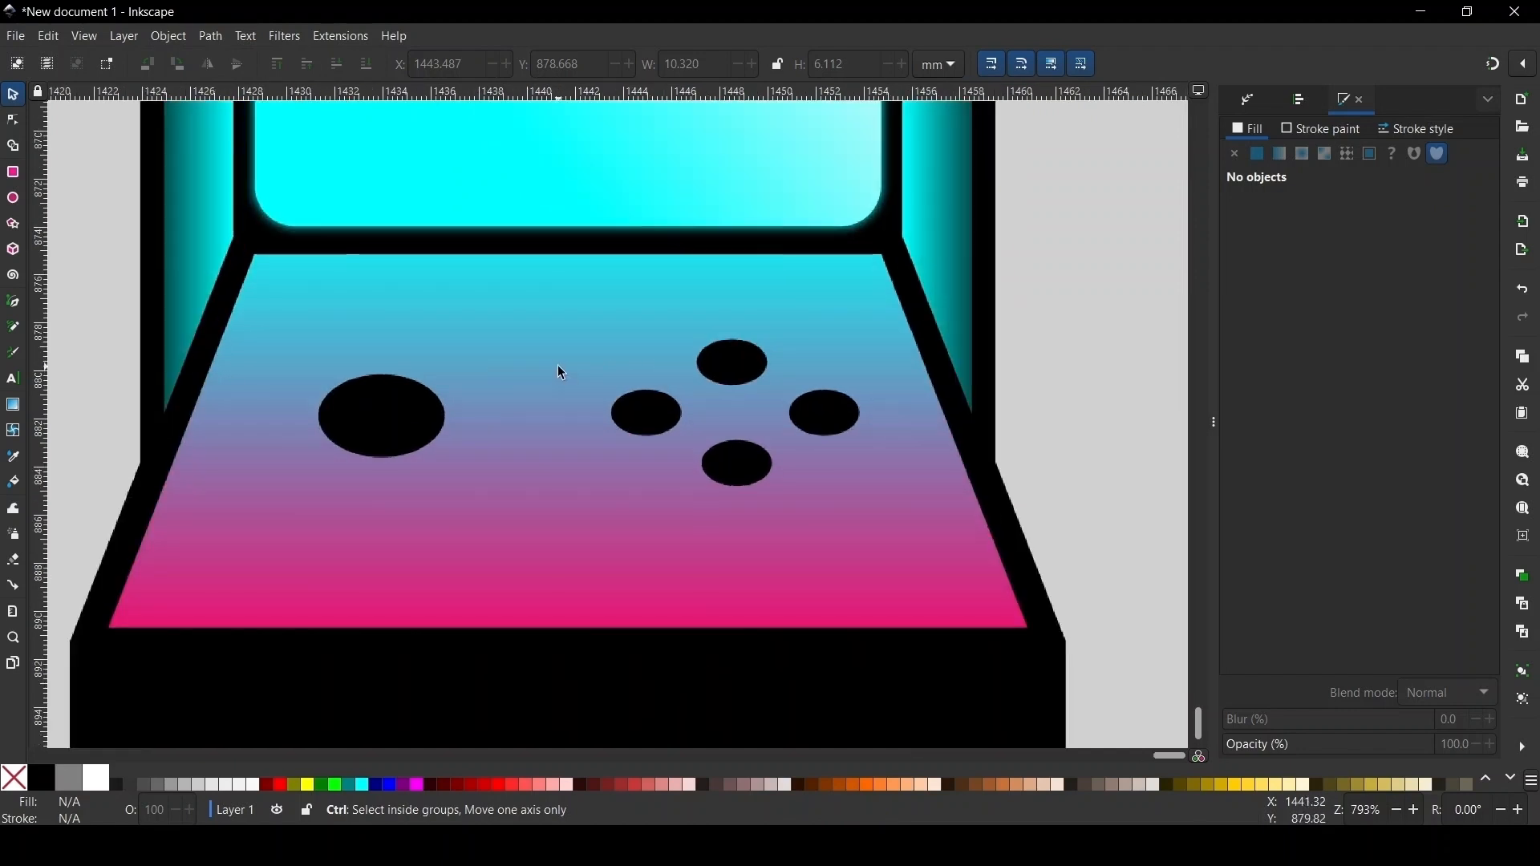
left_click(349, 410)
left_click(645, 413, "shift")
left_click(733, 360, "shift")
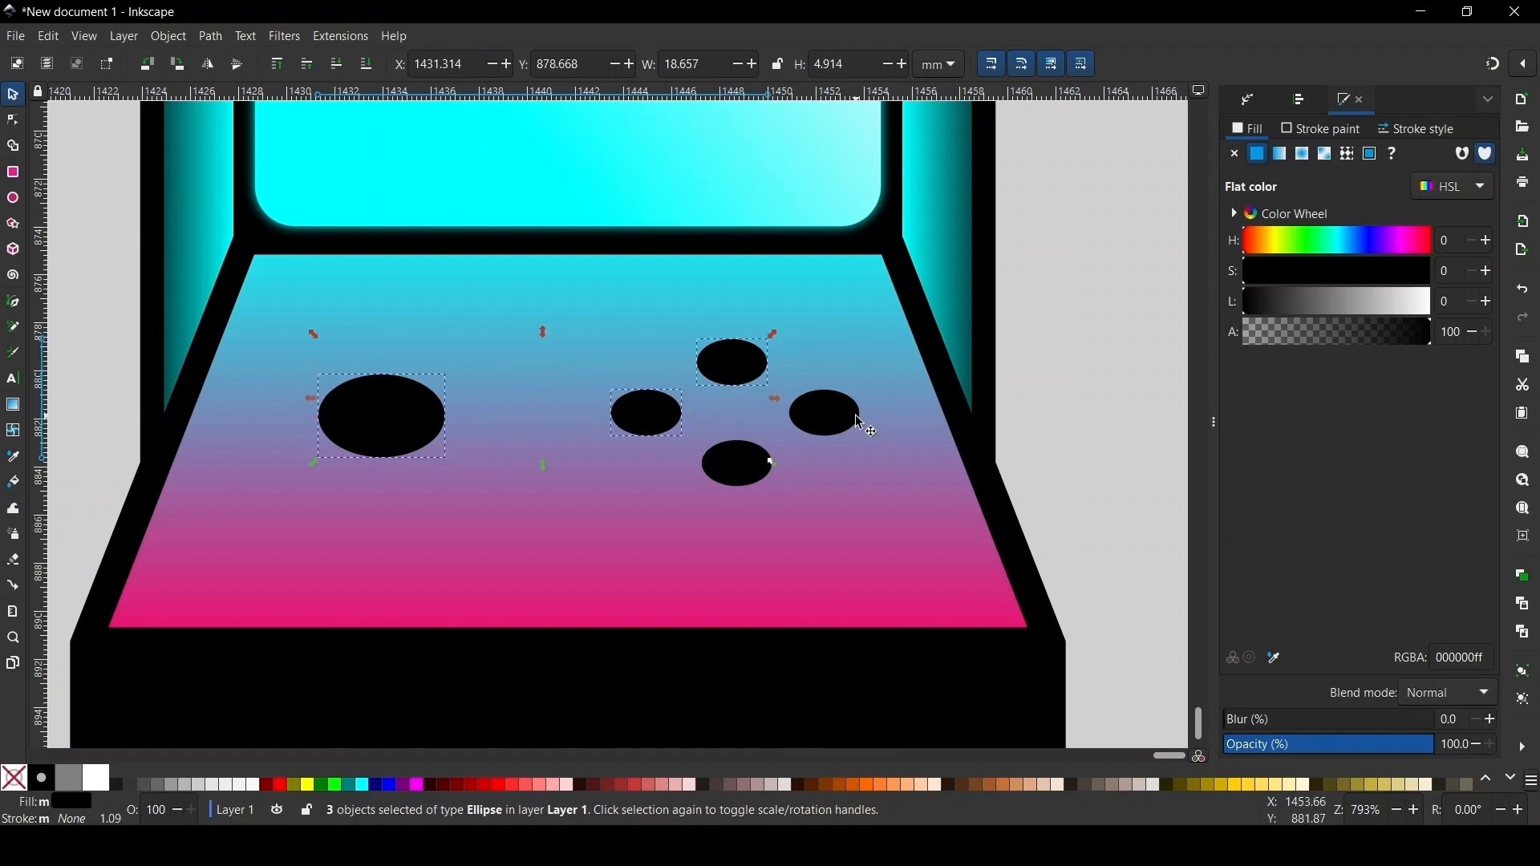
left_click(734, 481, "shift")
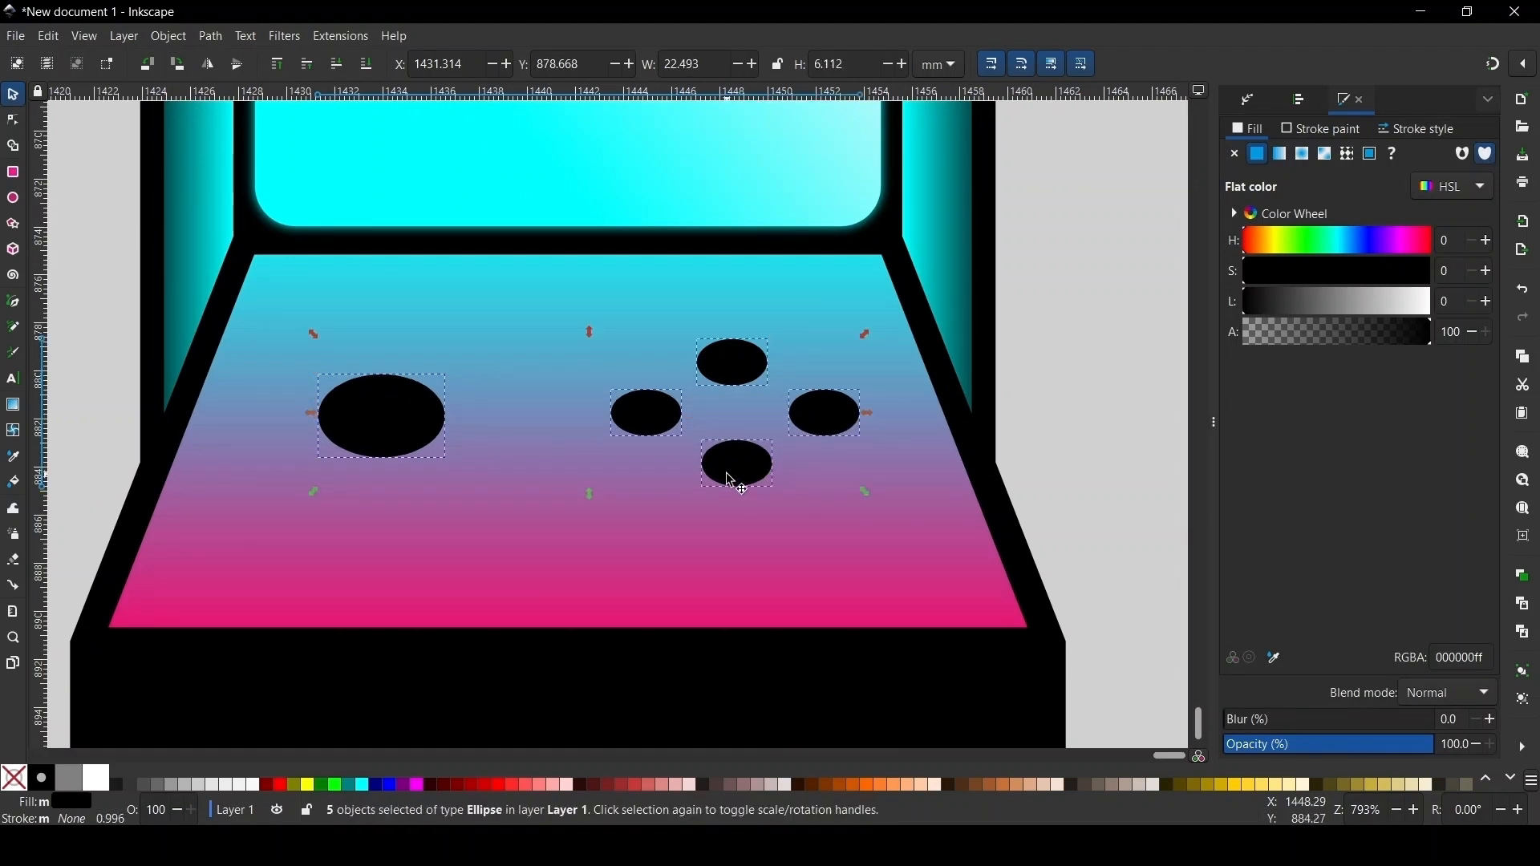
left_click_drag(736, 369, 735, 351)
left_click(1059, 351)
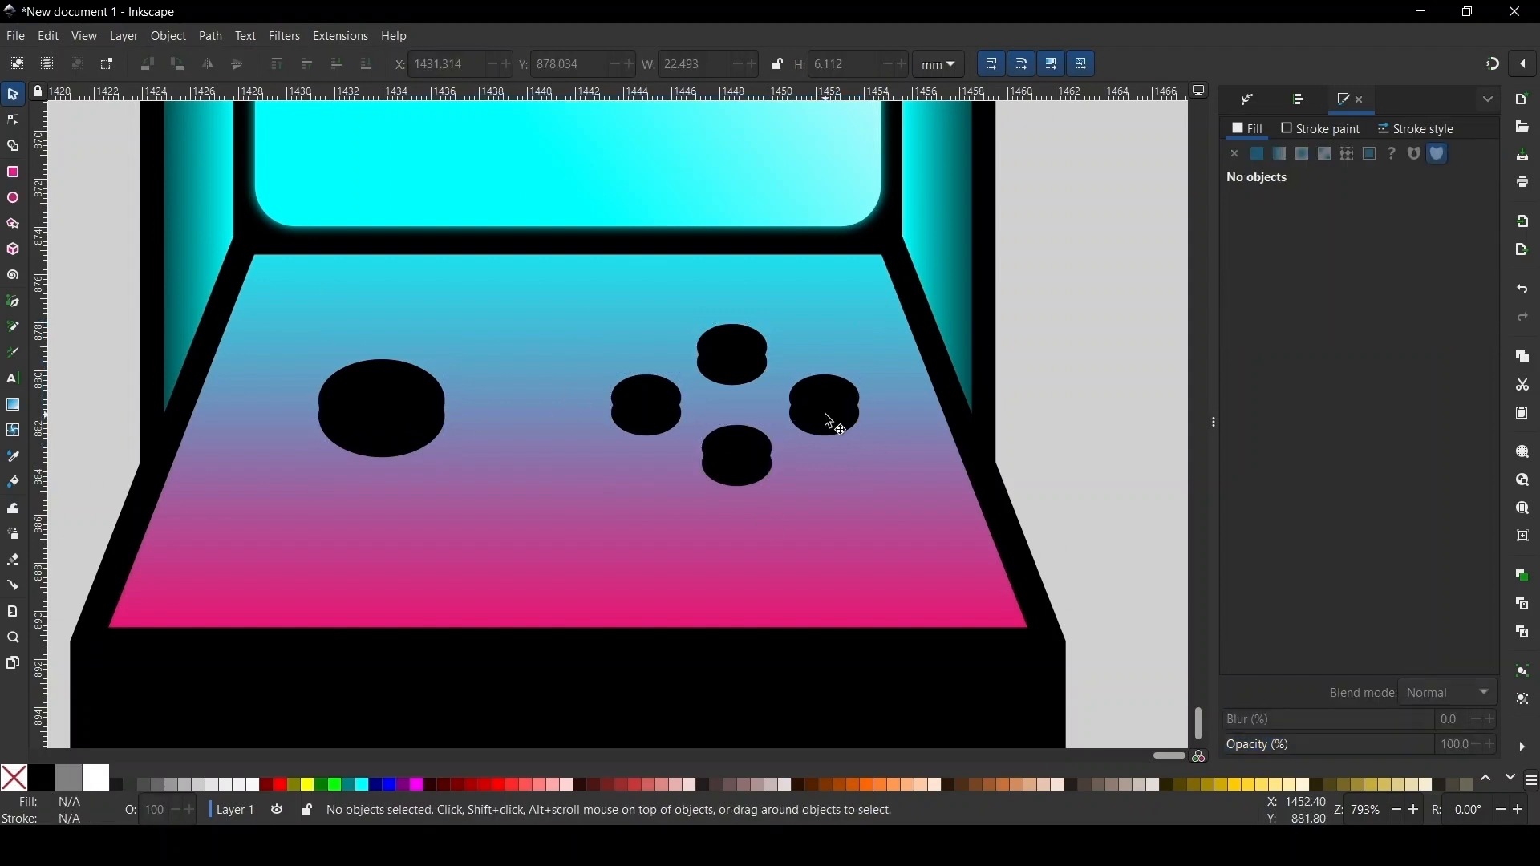
- Fill the raised ellipse of the uppermost small button with aqua (#00FFFF)
scroll(806, 356, "up", 1)
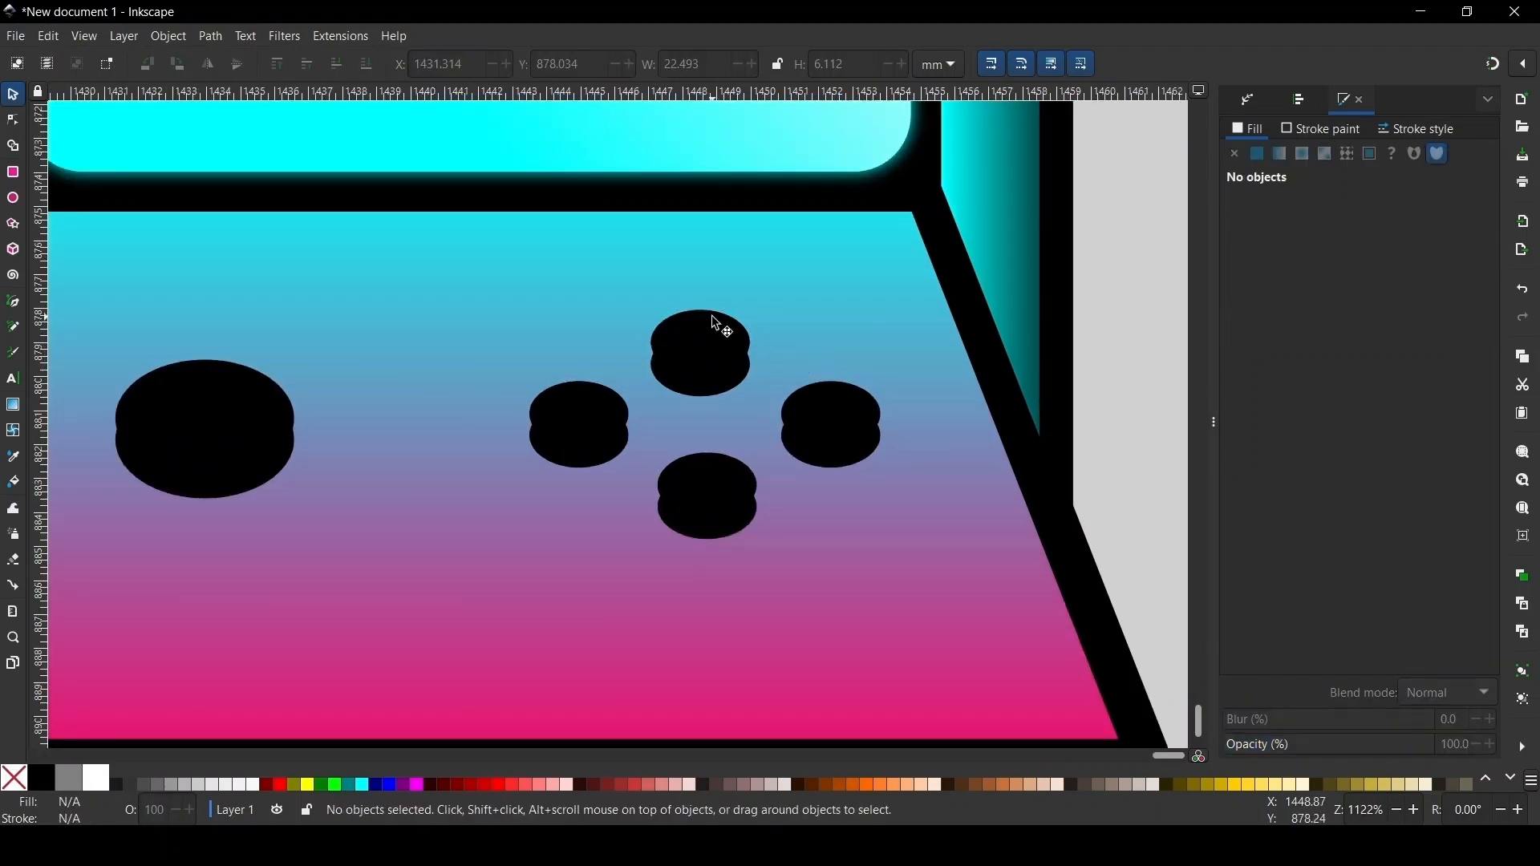
left_click(716, 323)
scroll(777, 303, "down", 1)
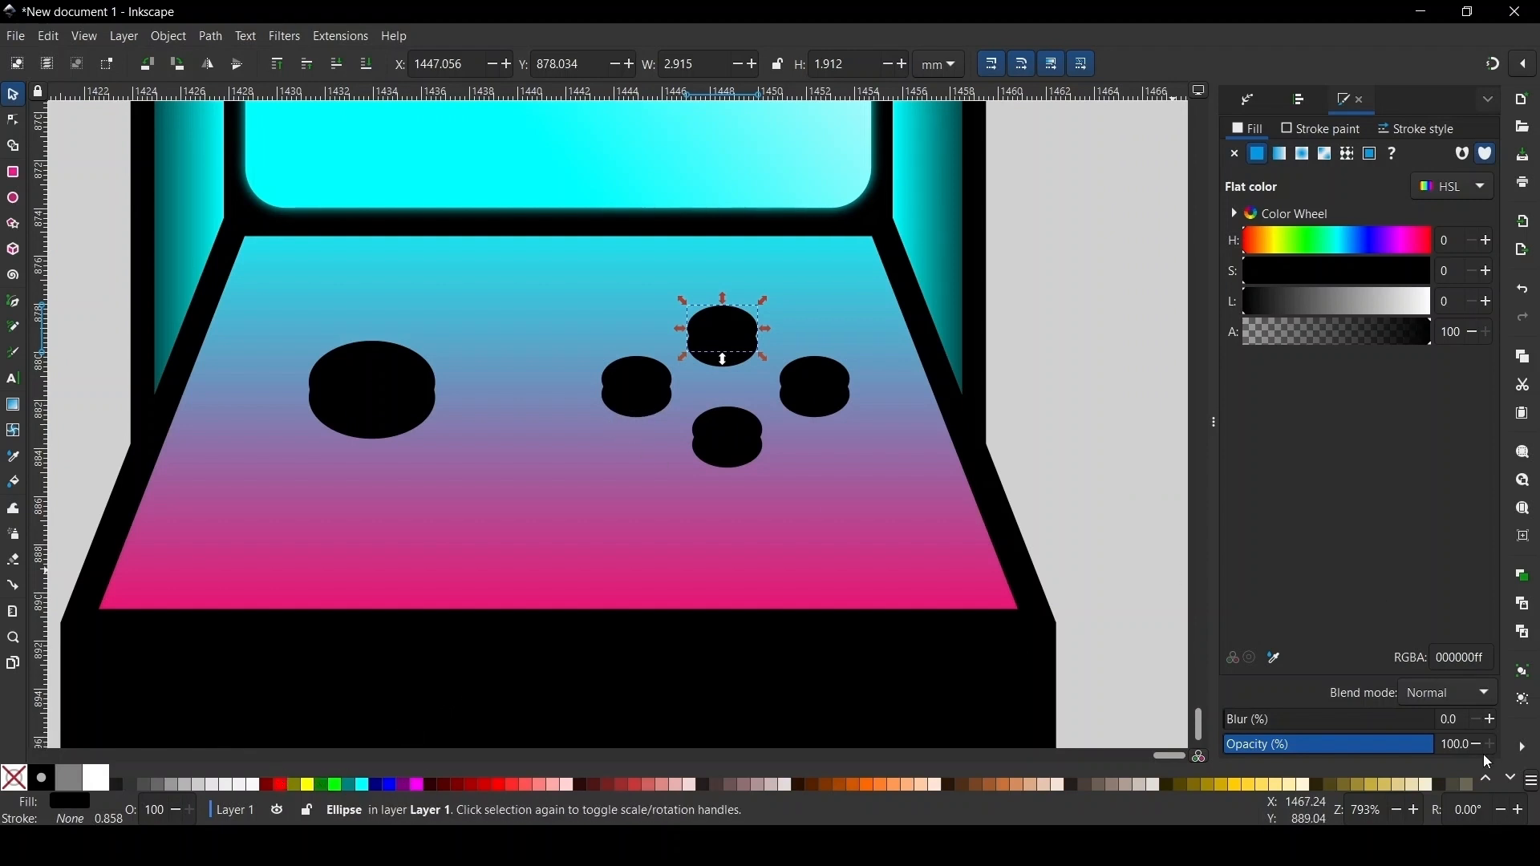
left_click(1510, 780)
left_click(1487, 780)
left_click(362, 784)
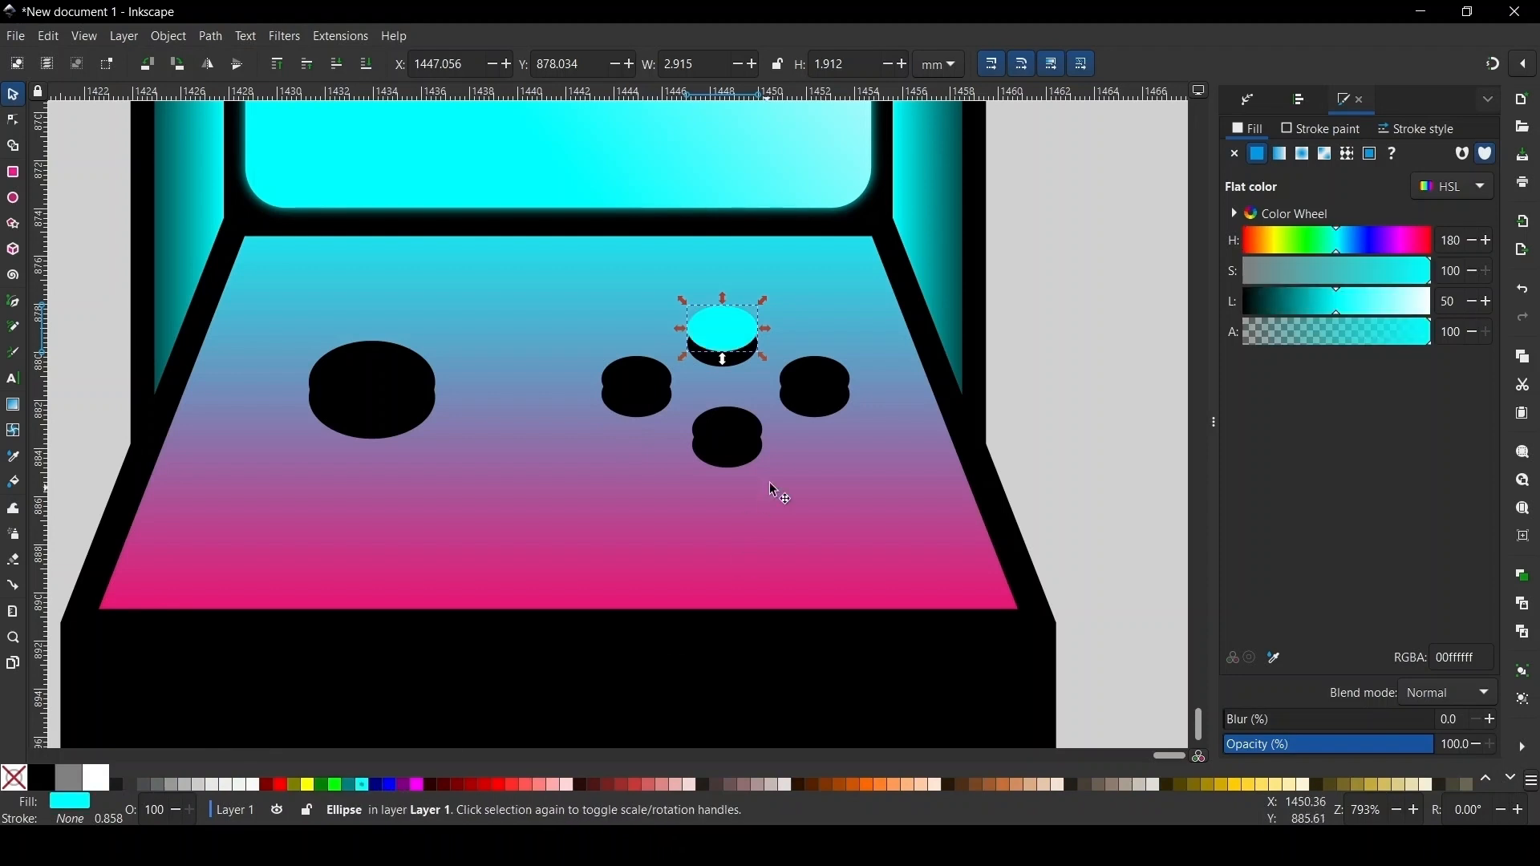
- Fill the raised ellipses of the other three small buttons and the large button with aqua (#00FFFF) and deselect them
left_click(791, 367, "shift")
left_click(725, 420, "shift")
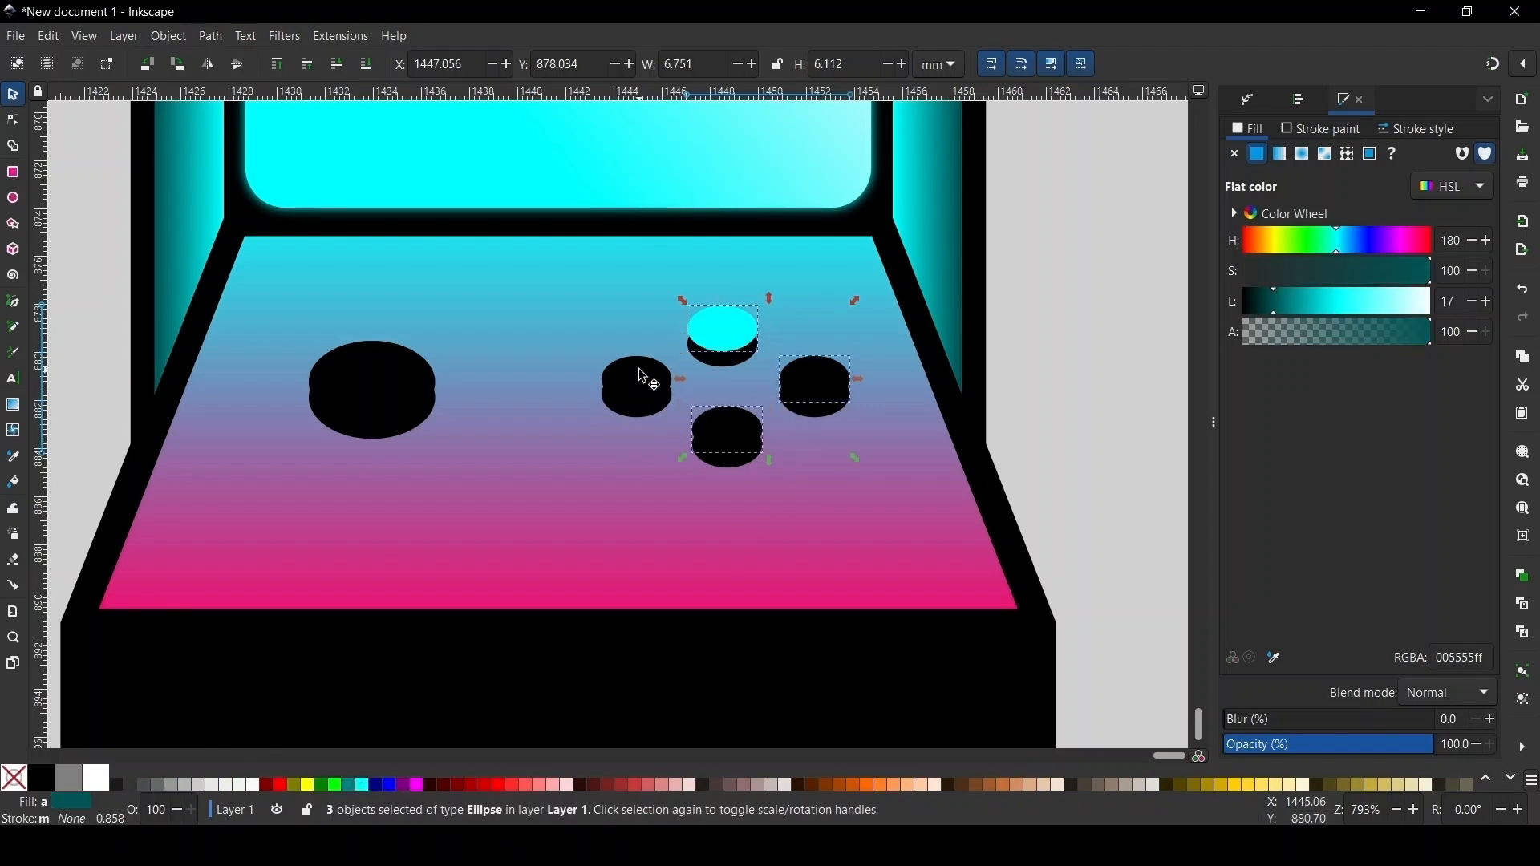
left_click(646, 377, "shift")
left_click(361, 388, "shift")
left_click(363, 786)
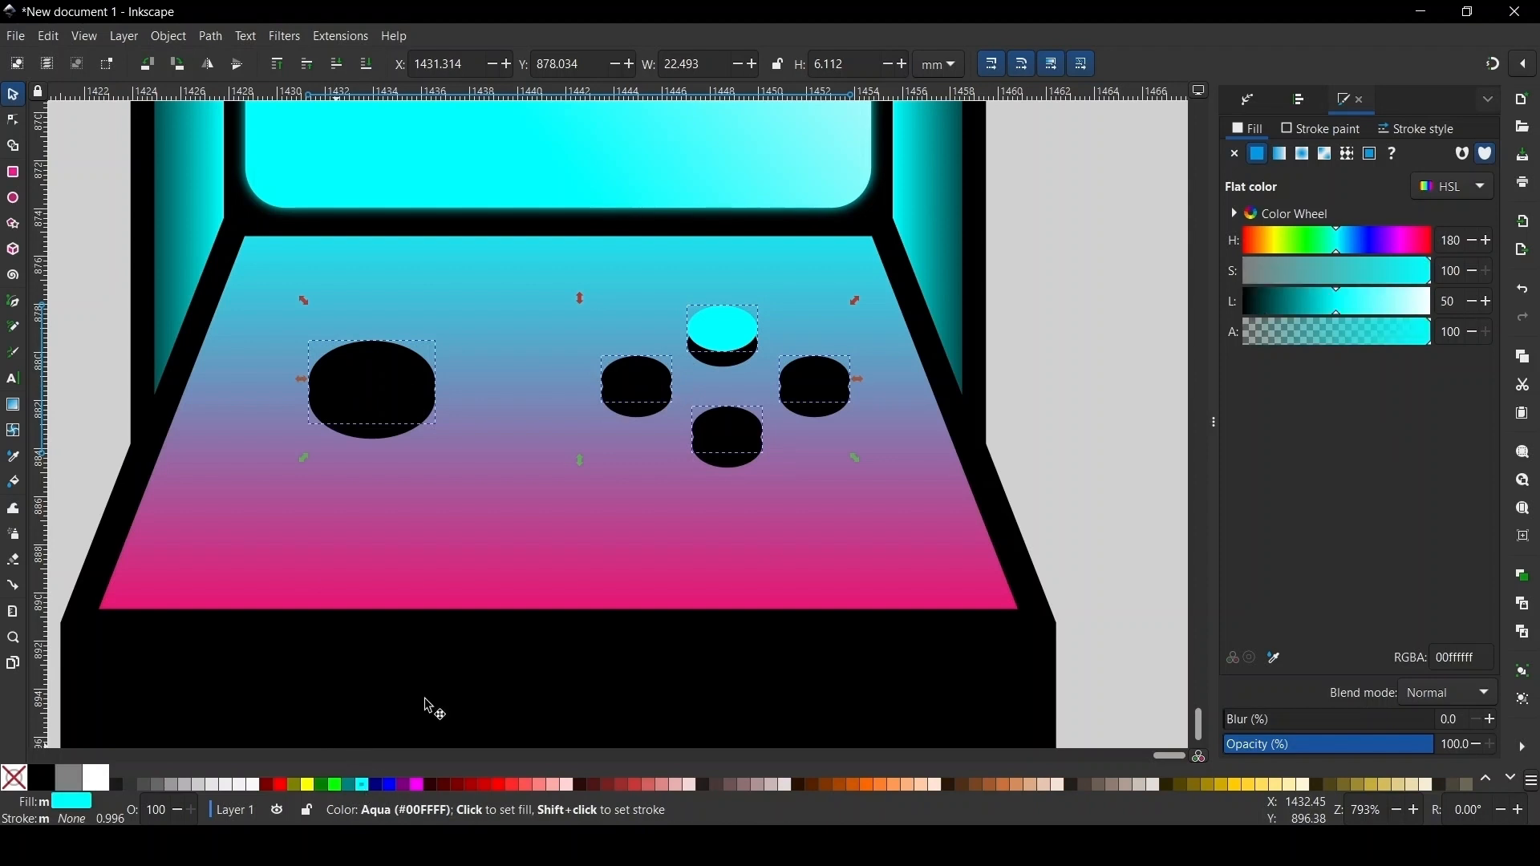
scroll(487, 522, "down", 1)
key("Escape")
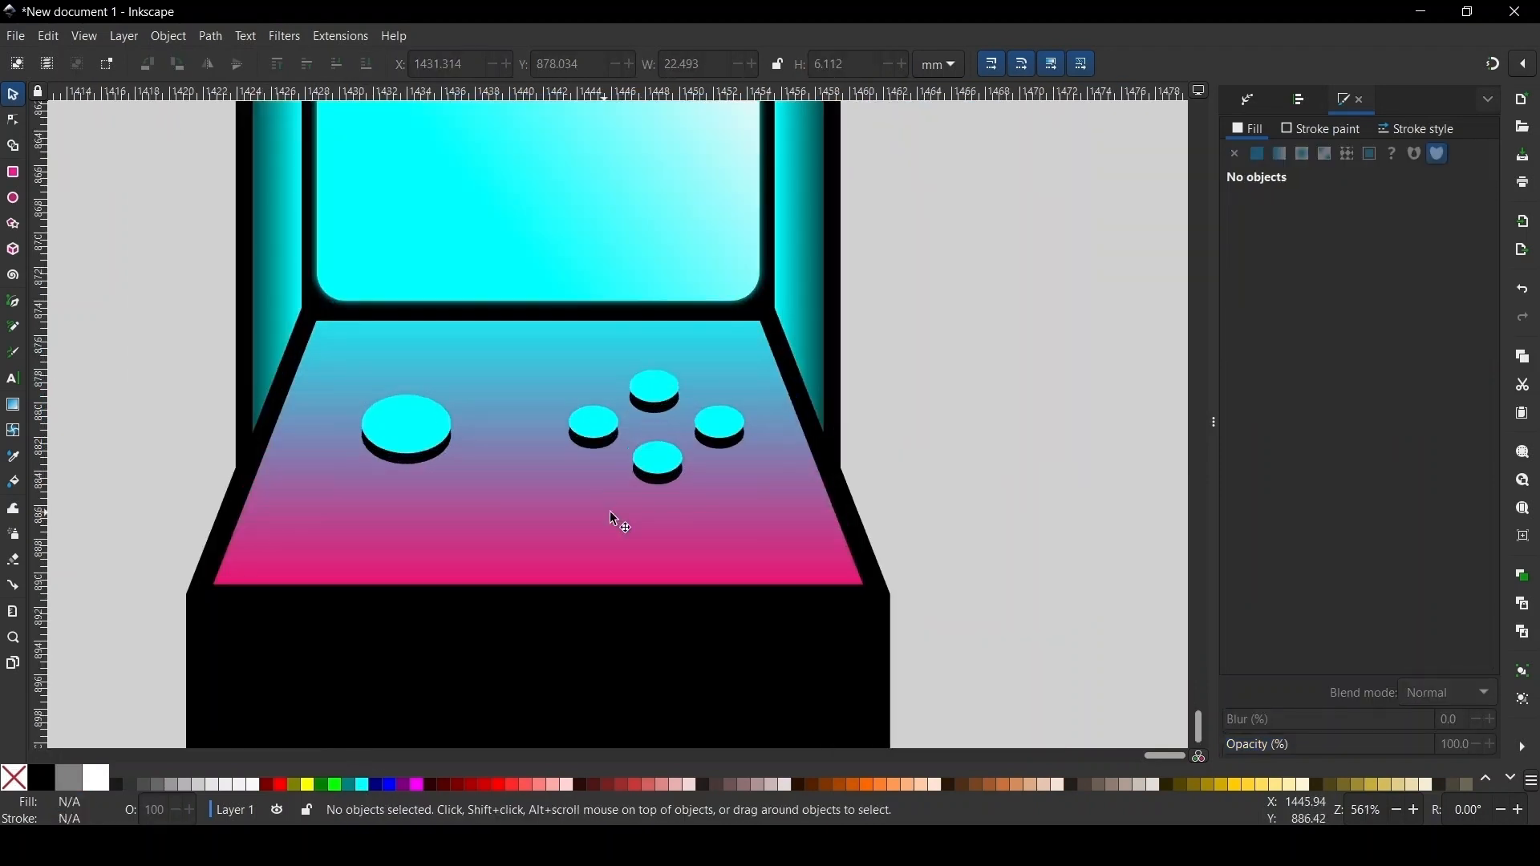
- Move the five aqua ellipses together about 0.2 mm straight up and deselect them
scroll(471, 456, "up", 1)
left_click(368, 418)
left_click(656, 401, "shift")
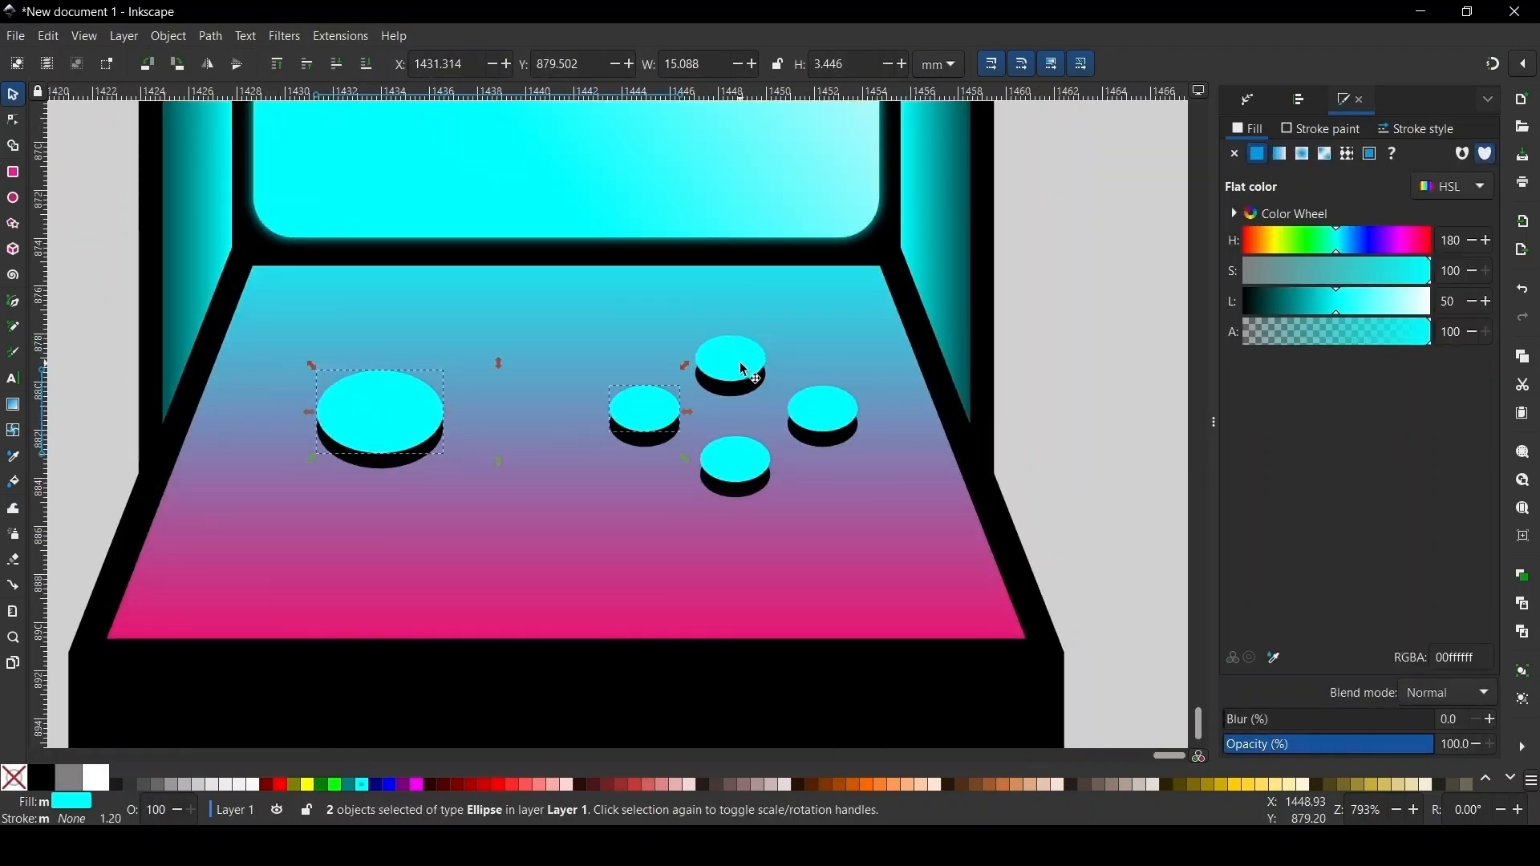
left_click(745, 371, "shift")
left_click(743, 448, "shift")
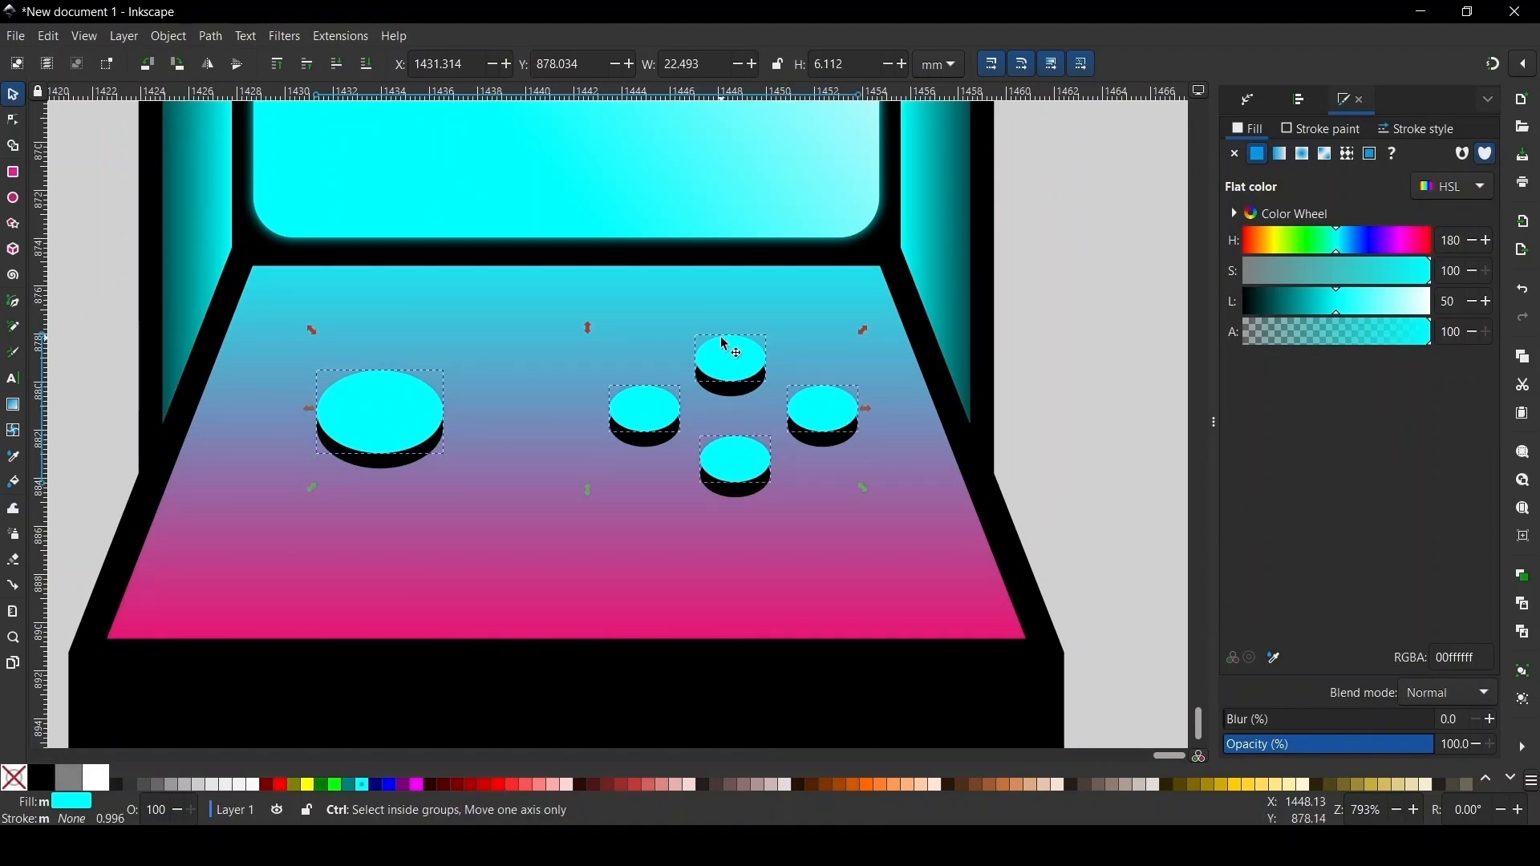
left_click_drag(723, 344, 728, 347)
left_click(1092, 393)
- Lower the five aqua ellipses together by about 0.38 mm so less of the black ellipses shows, and deselect them
scroll(603, 437, "down", 3)
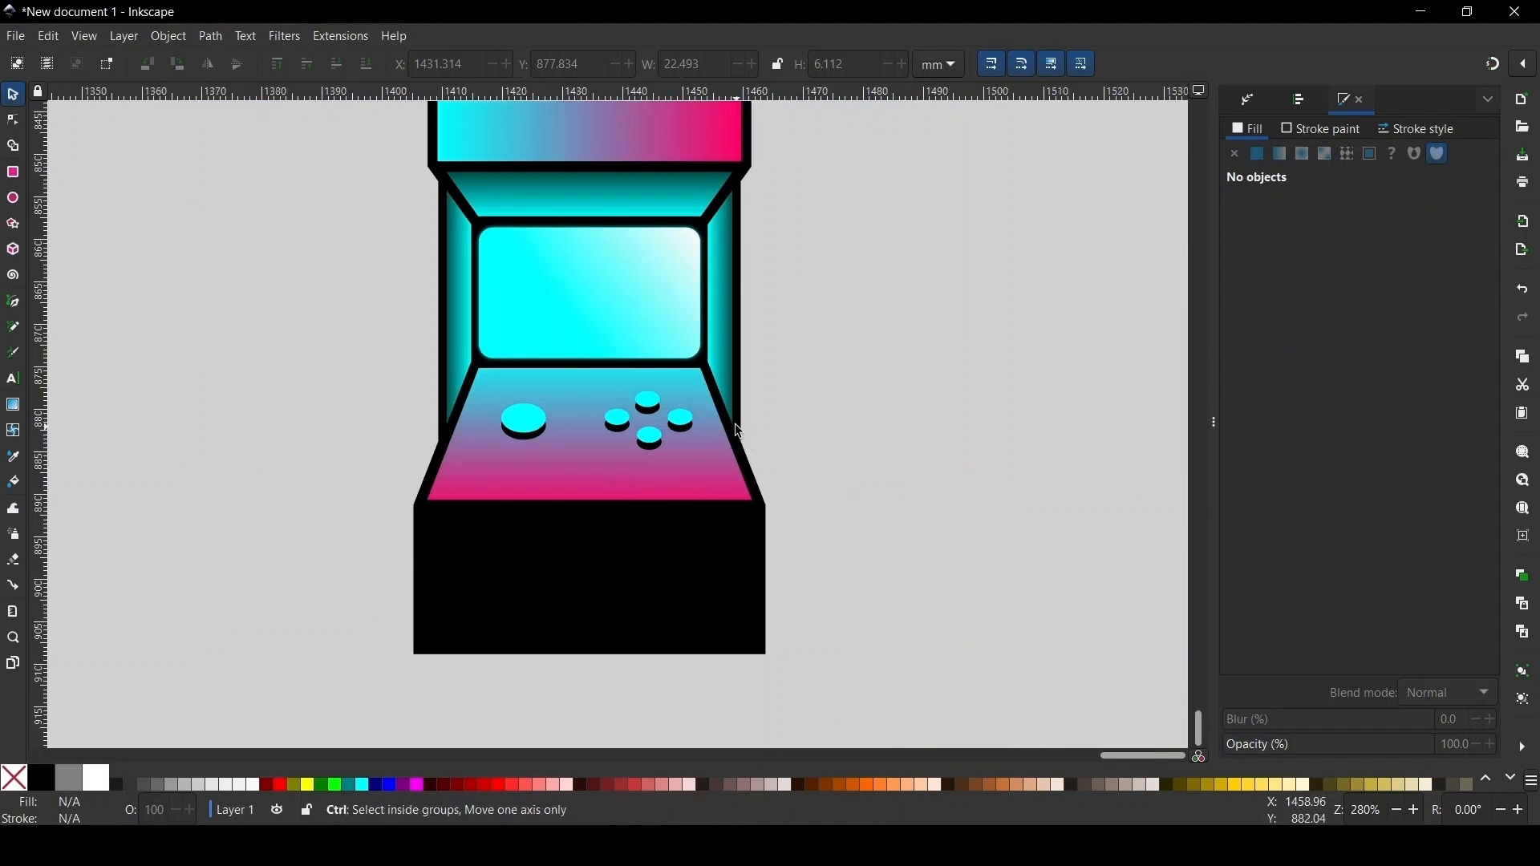
scroll(734, 427, "down", 2)
scroll(629, 415, "up", 1)
scroll(632, 422, "up", 4)
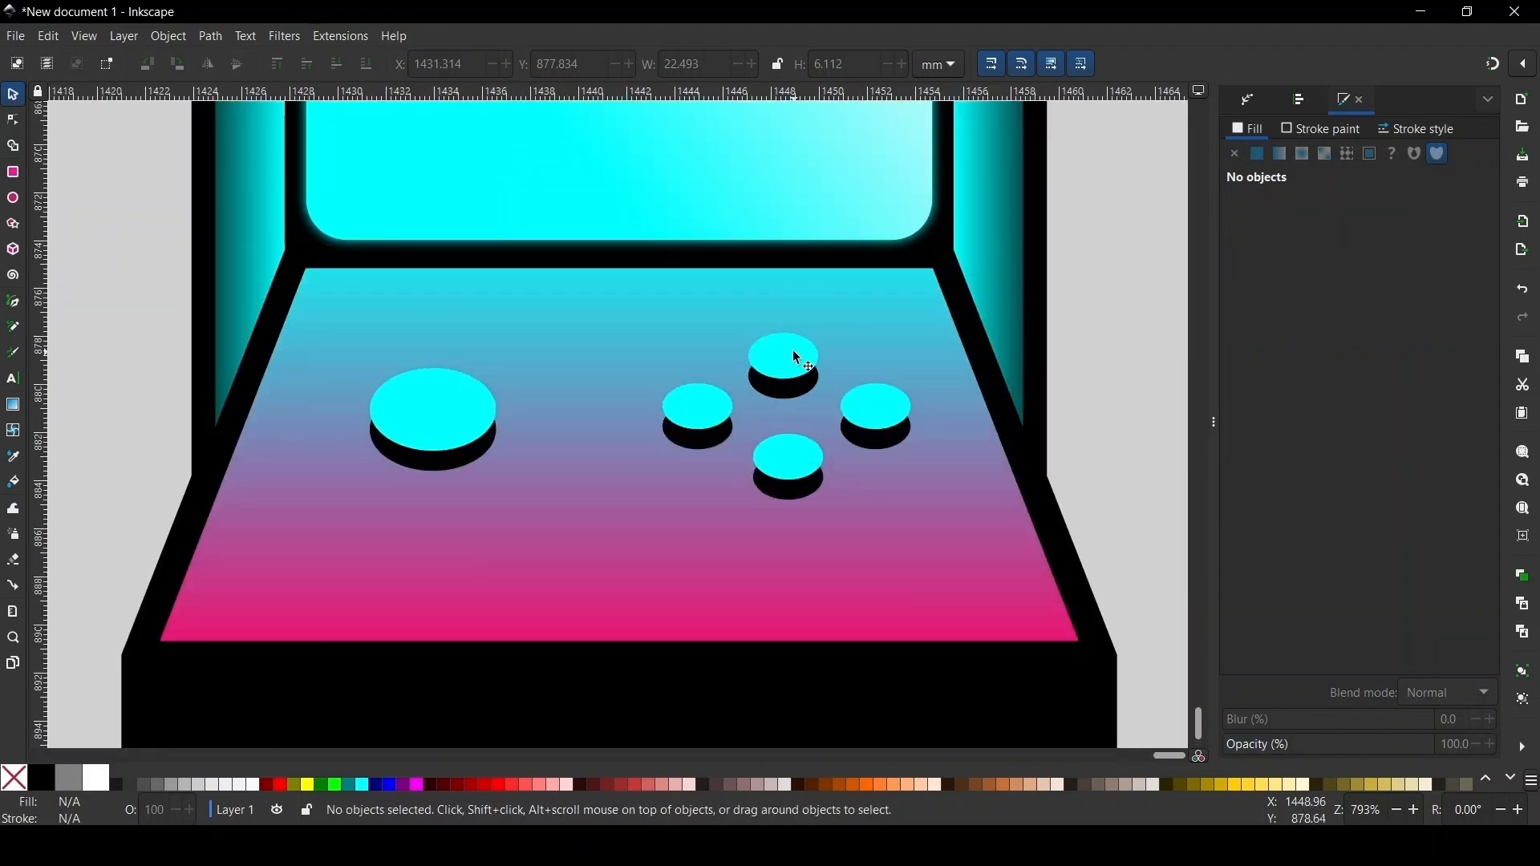
left_click(792, 350)
left_click(461, 409, "shift")
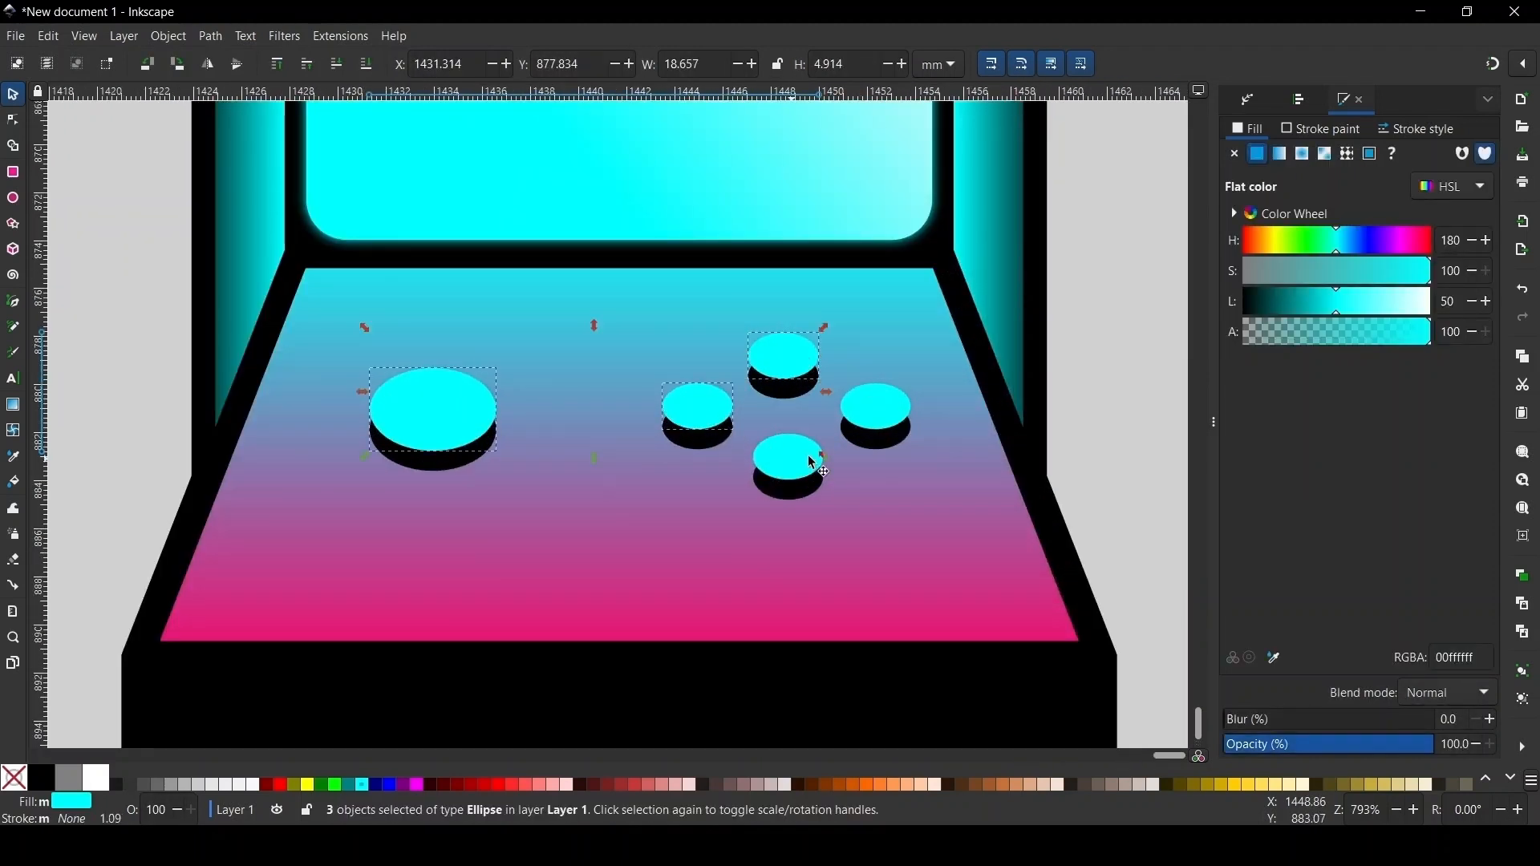
key("Down")
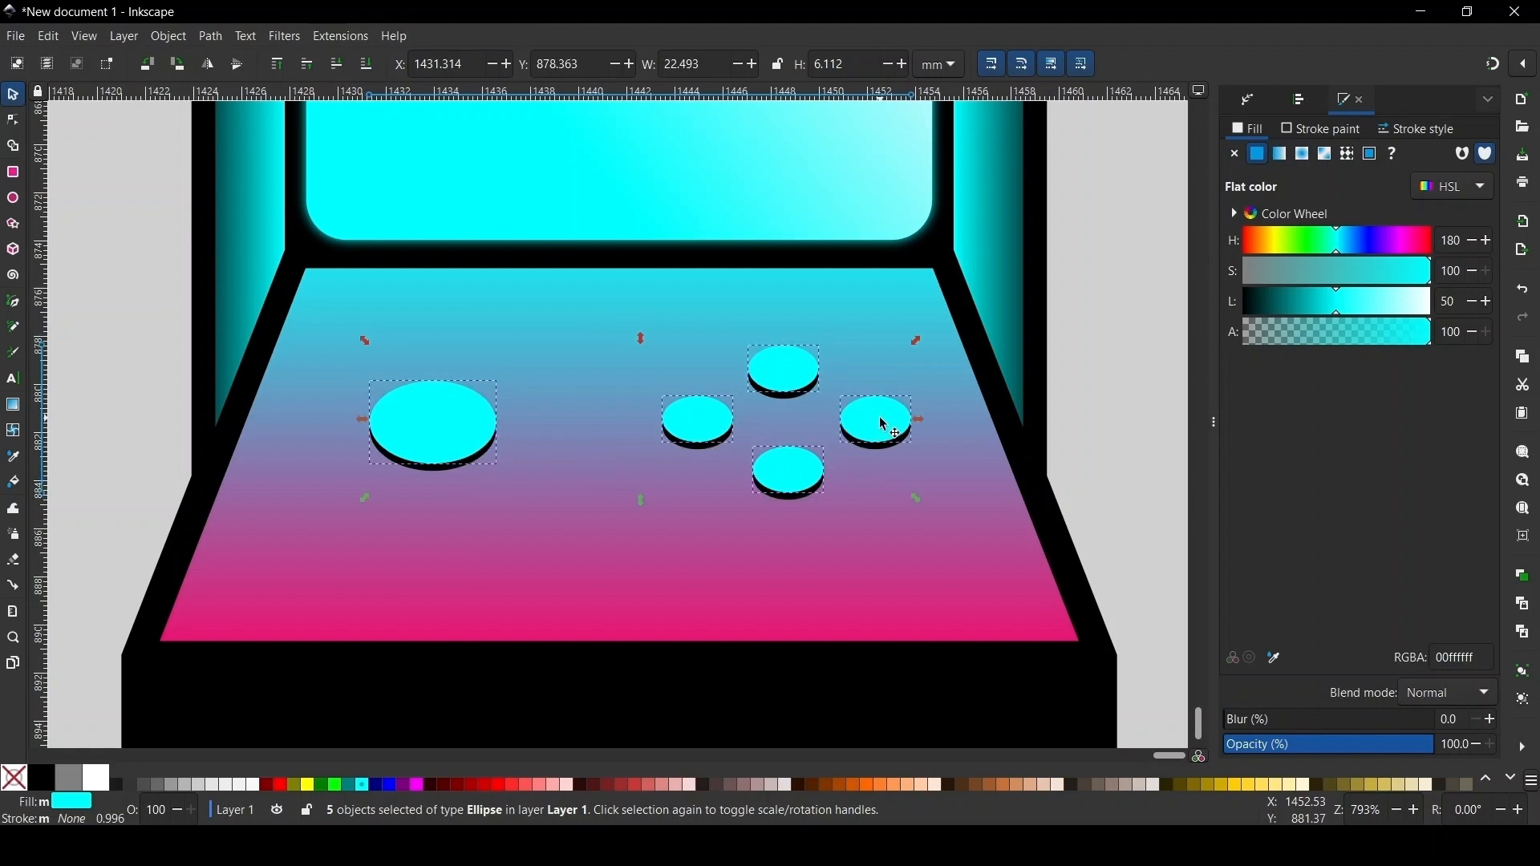
key("ctrl")
scroll(776, 465, "up", 3)
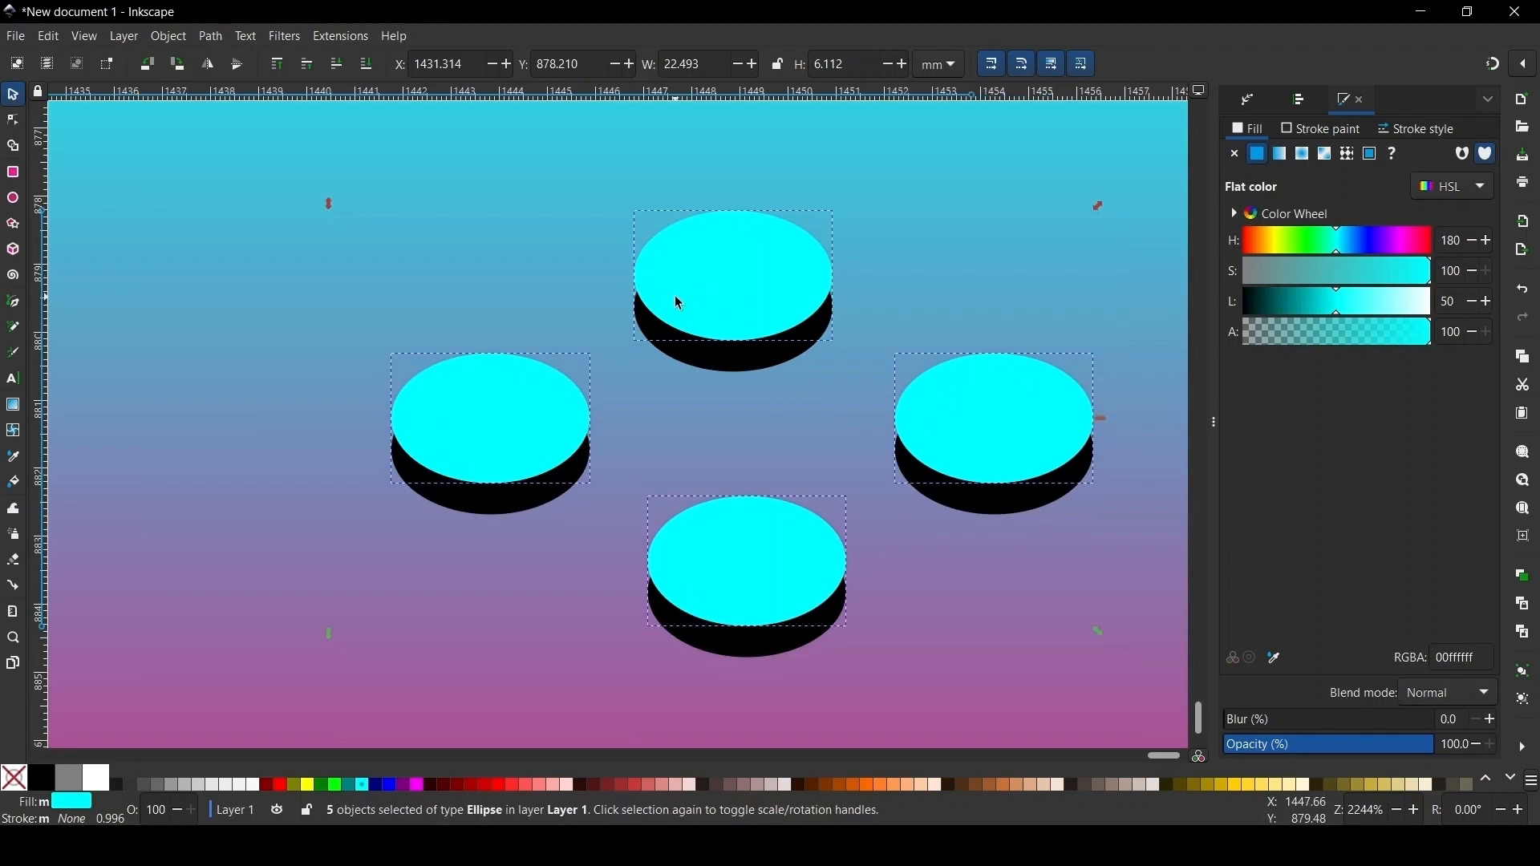
scroll(675, 296, "down", 5)
left_click(922, 386)
- Move the four small buttons with their black ellipses together about 0.57 mm straight down and deselect them
scroll(610, 453, "down", 3)
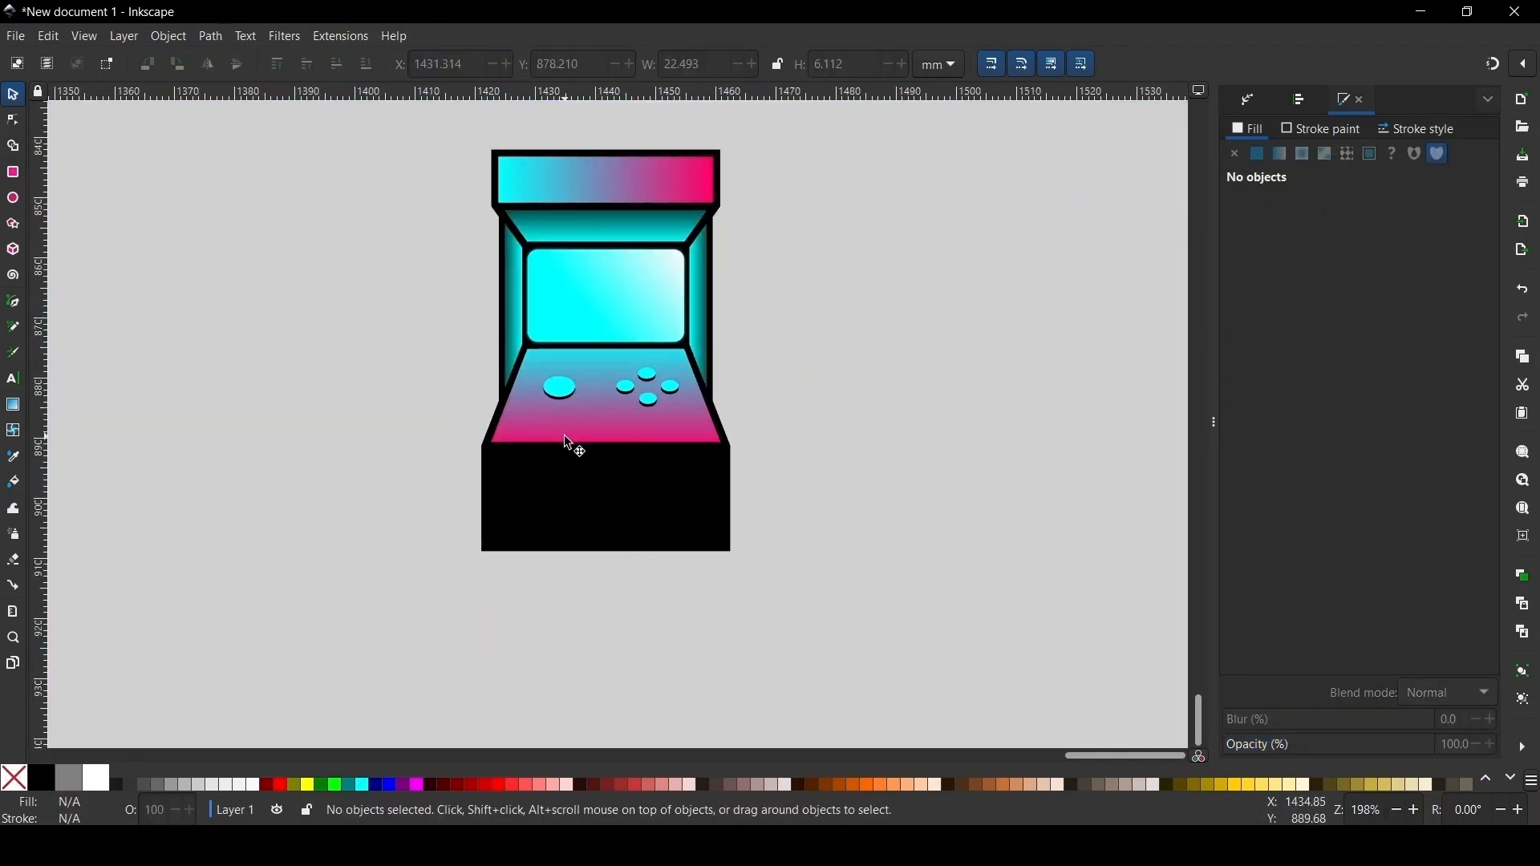
scroll(626, 411, "up", 4)
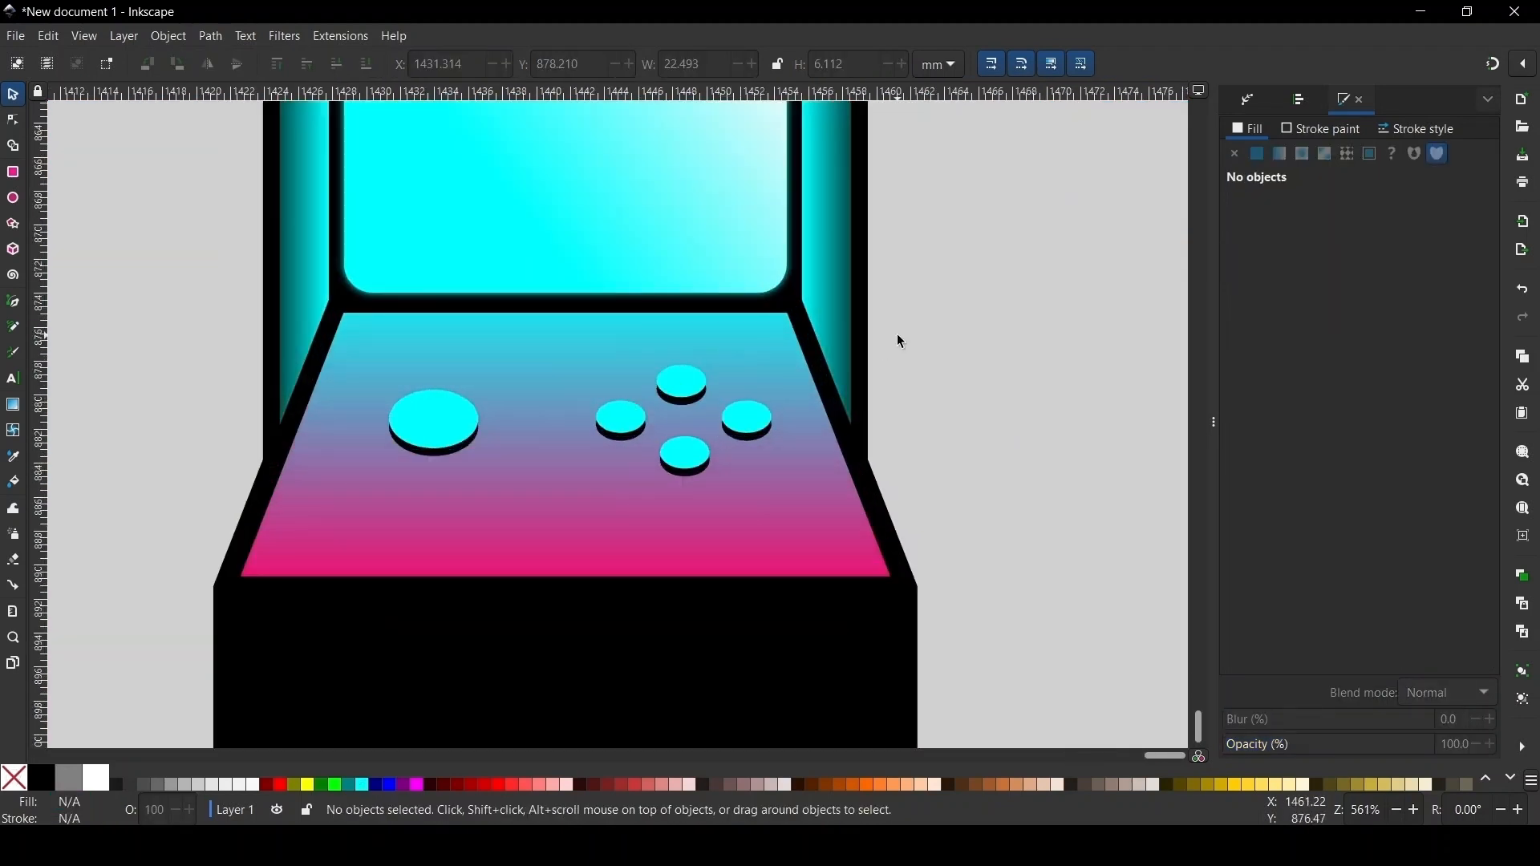
left_click_drag(1057, 326, 538, 528)
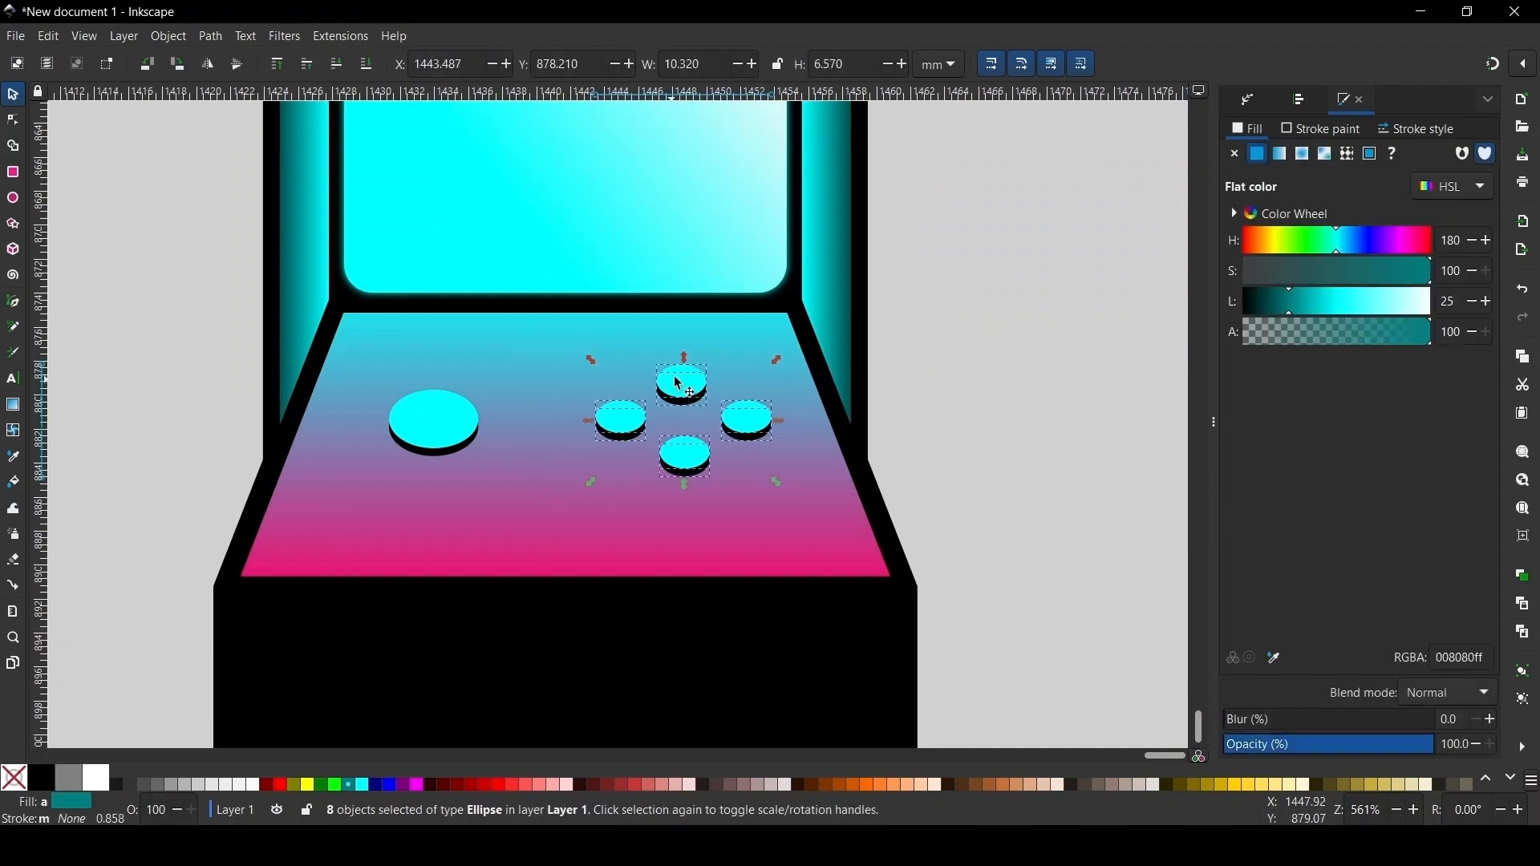
left_click_drag(689, 382, 688, 393)
left_click(983, 415)
scroll(677, 550, "down", 2)
scroll(714, 482, "down", 1)
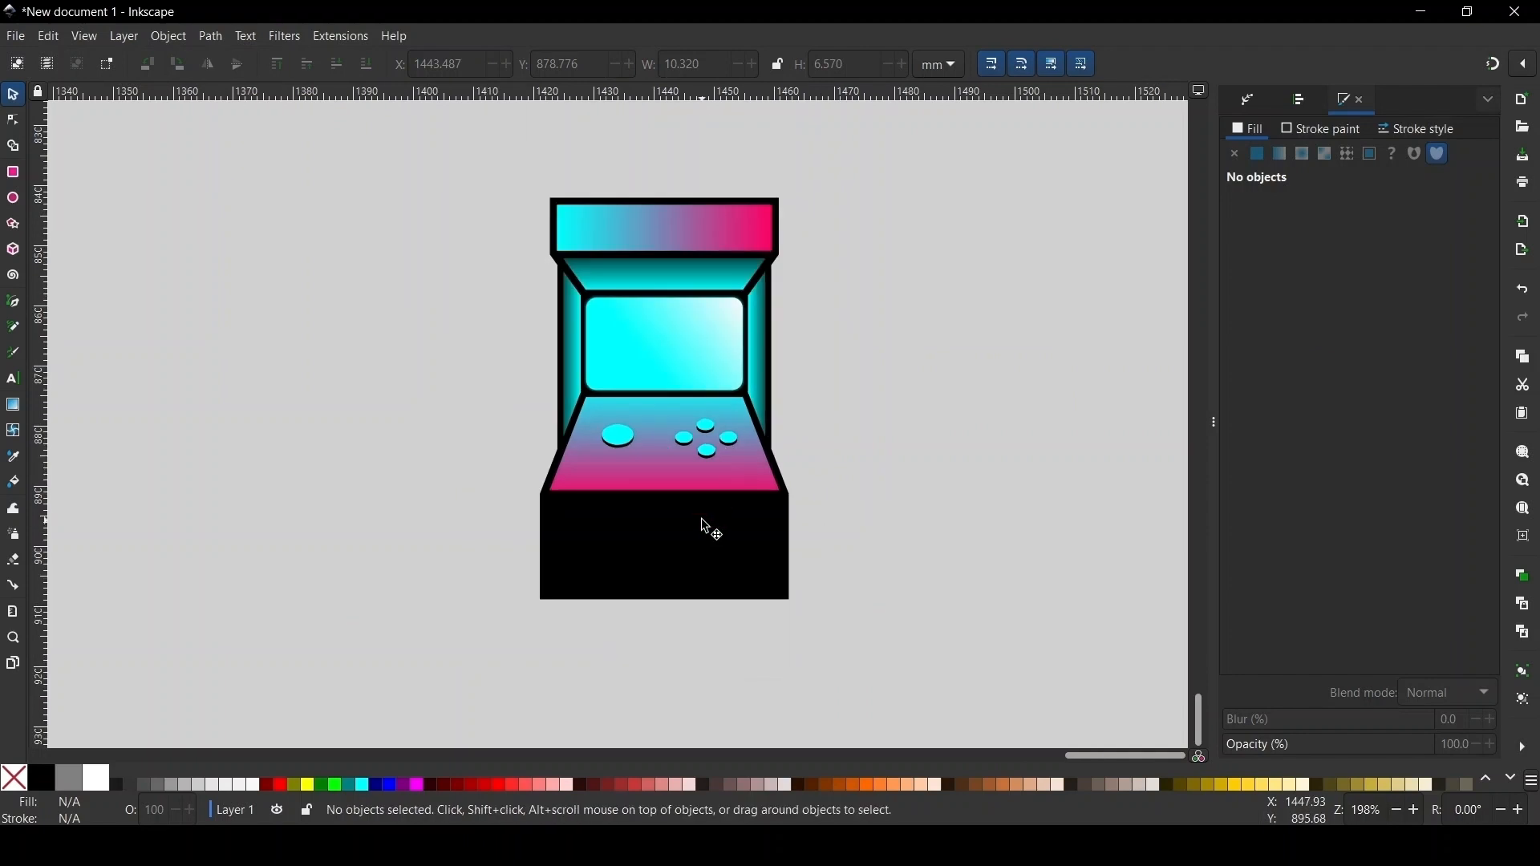
- Move the large button and its black ellipse together slightly down to about X 1431.27, Y 879.91 mm, and deselect them
scroll(698, 497, "up", 1)
scroll(694, 476, "up", 2)
left_click_drag(223, 282, 608, 493)
left_click_drag(499, 394, 495, 398)
left_click(309, 363)
scroll(616, 378, "down", 4)
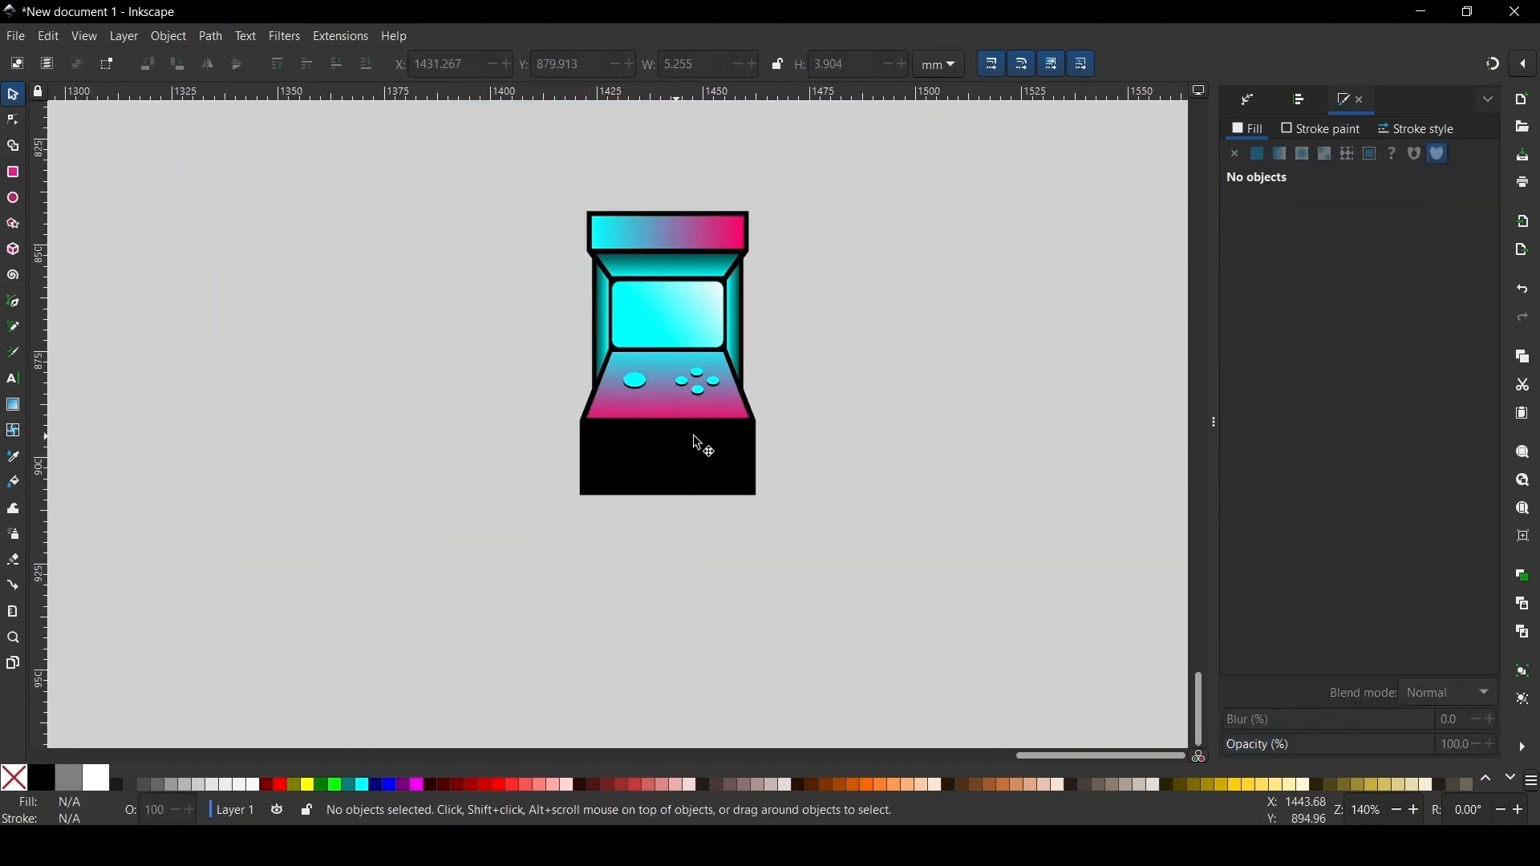
- With snapping on, draw a closed Pen-tool rectangle about 2.9 by 0.46 mm joining the side quadrant points of the rightmost button's two ellipses
scroll(680, 417, "down", 2)
scroll(688, 399, "up", 6)
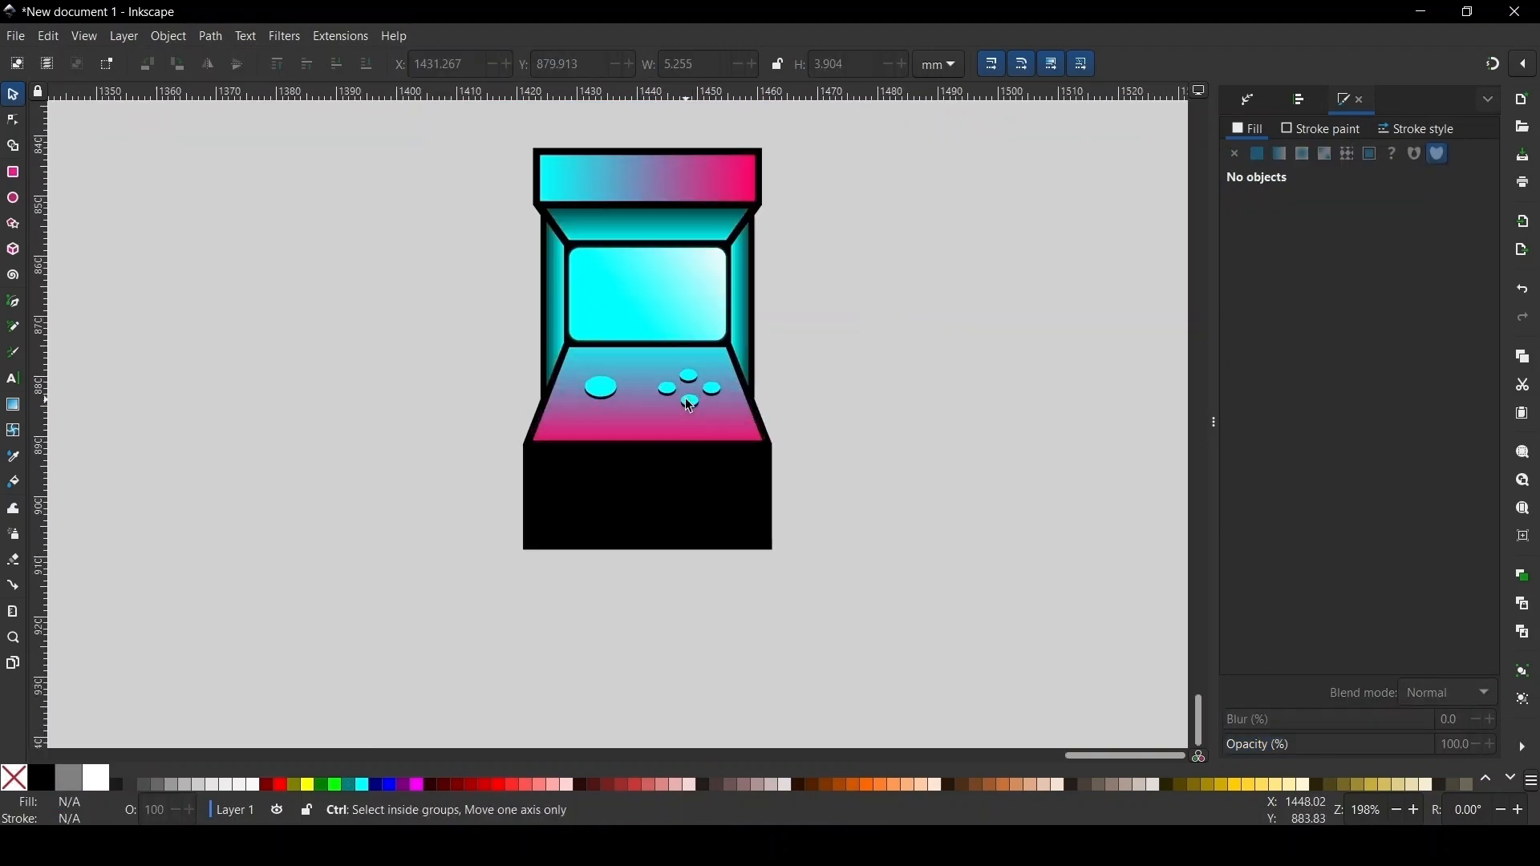
scroll(628, 386, "up", 3)
scroll(506, 303, "down", 1)
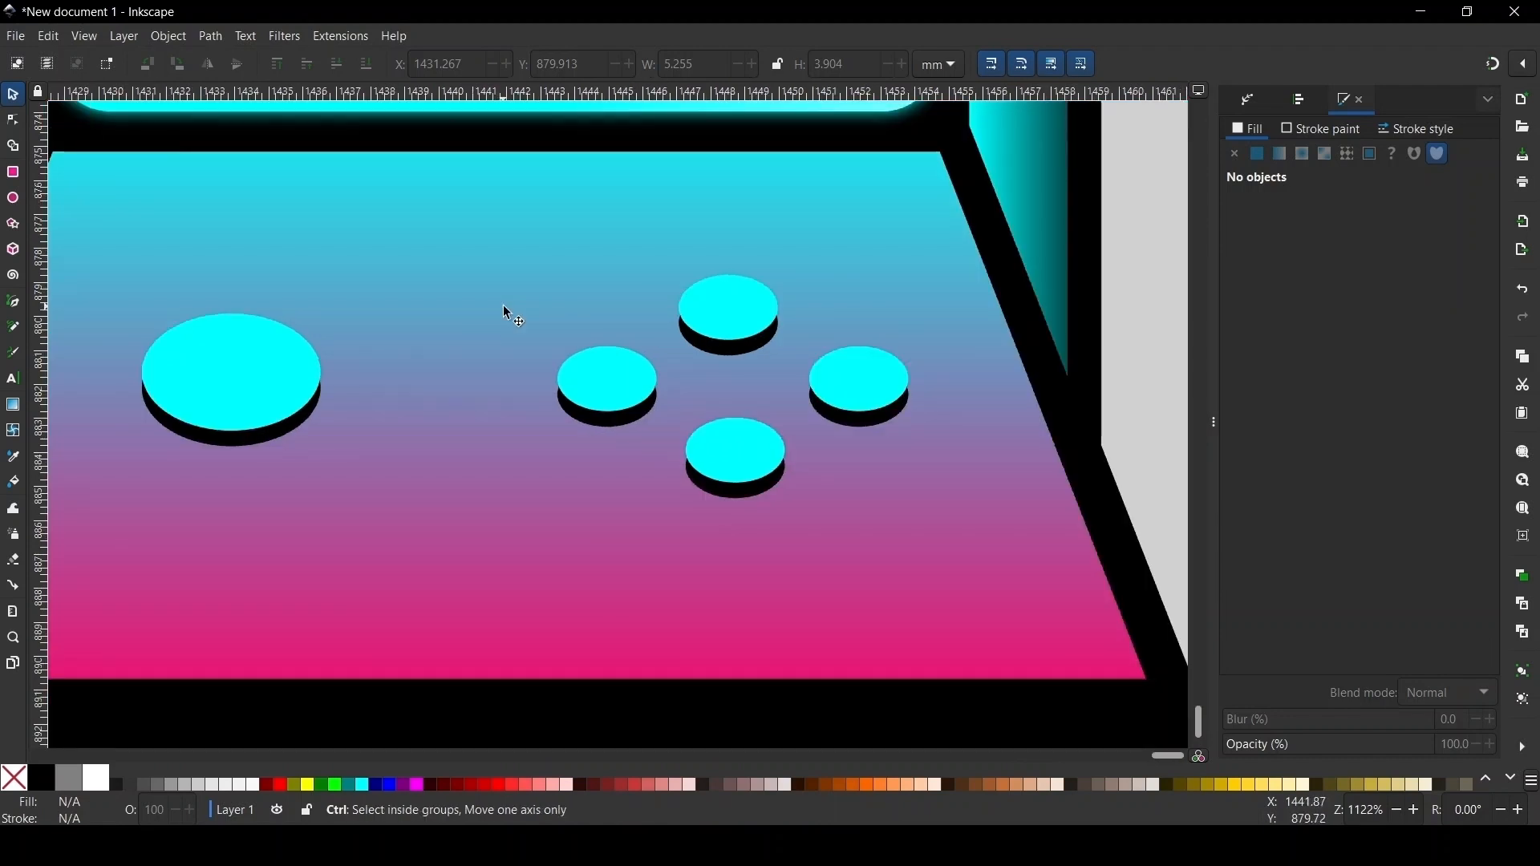
scroll(912, 403, "up", 1)
key("b")
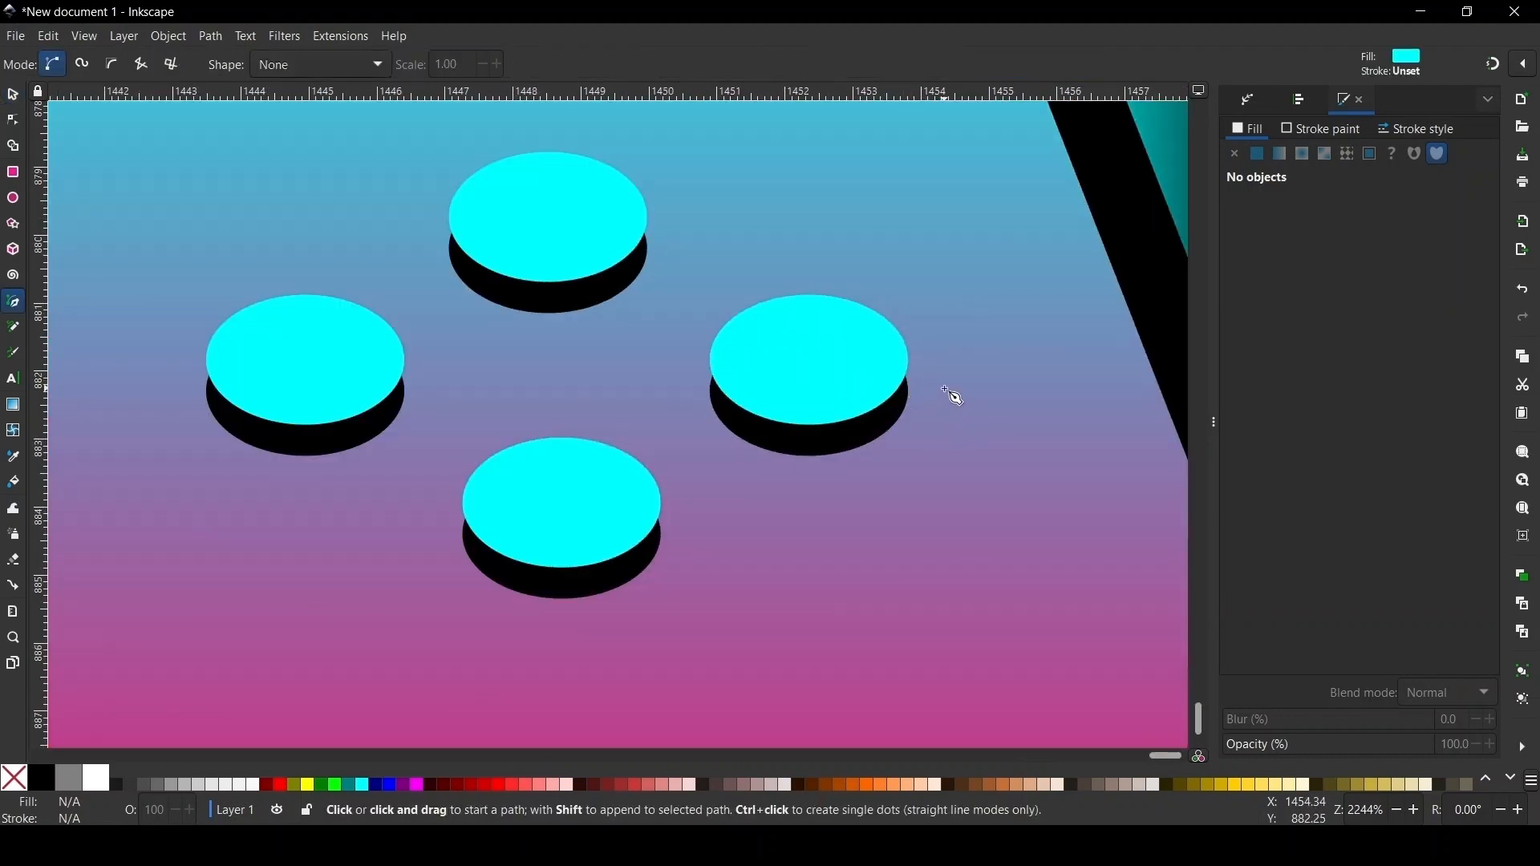
scroll(951, 395, "up", 6)
scroll(634, 422, "down", 2)
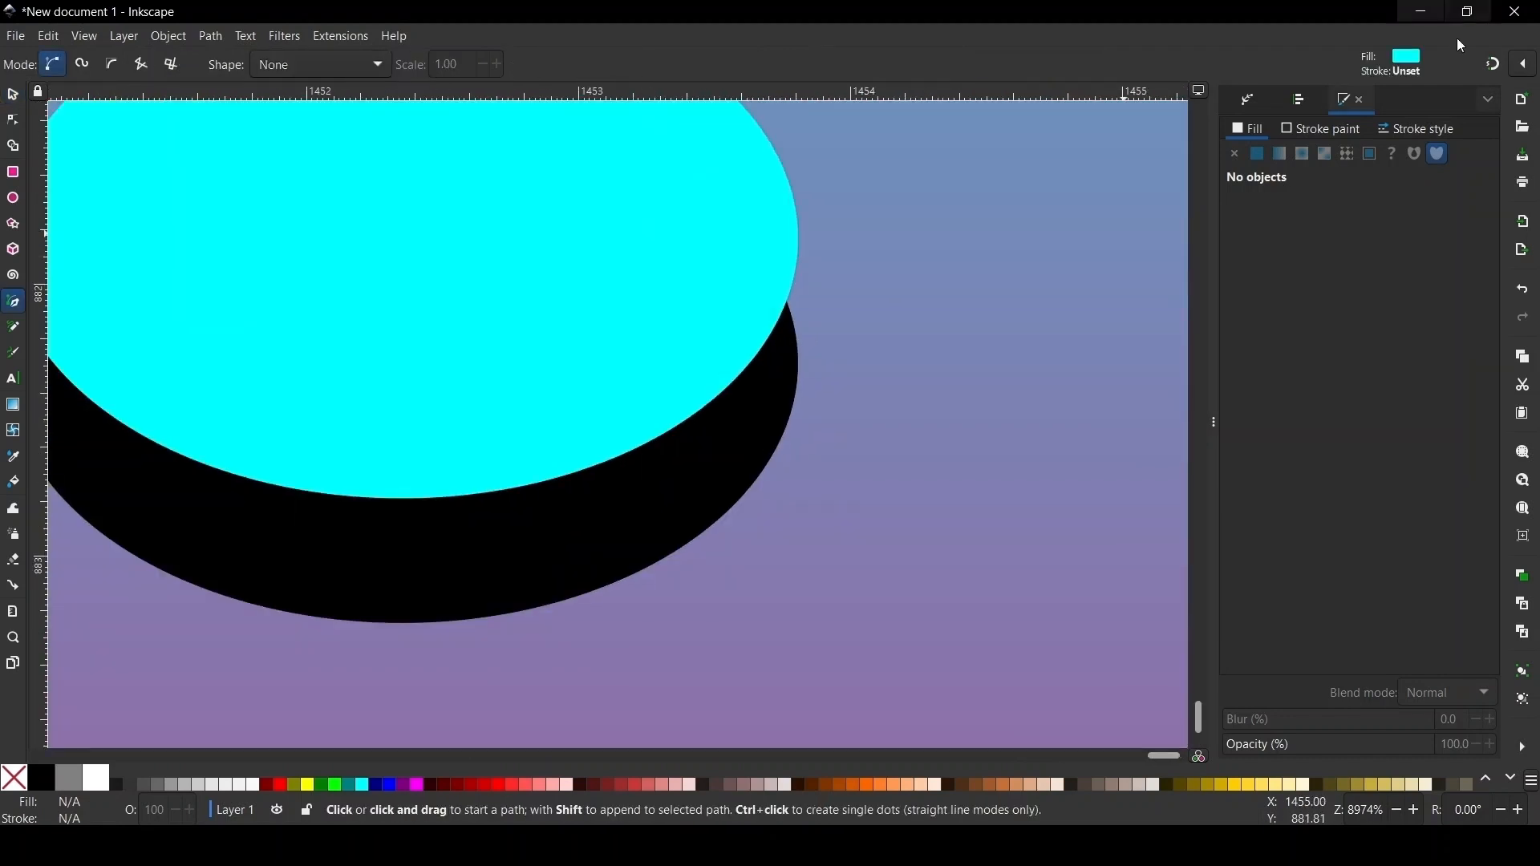
scroll(846, 267, "up", 1)
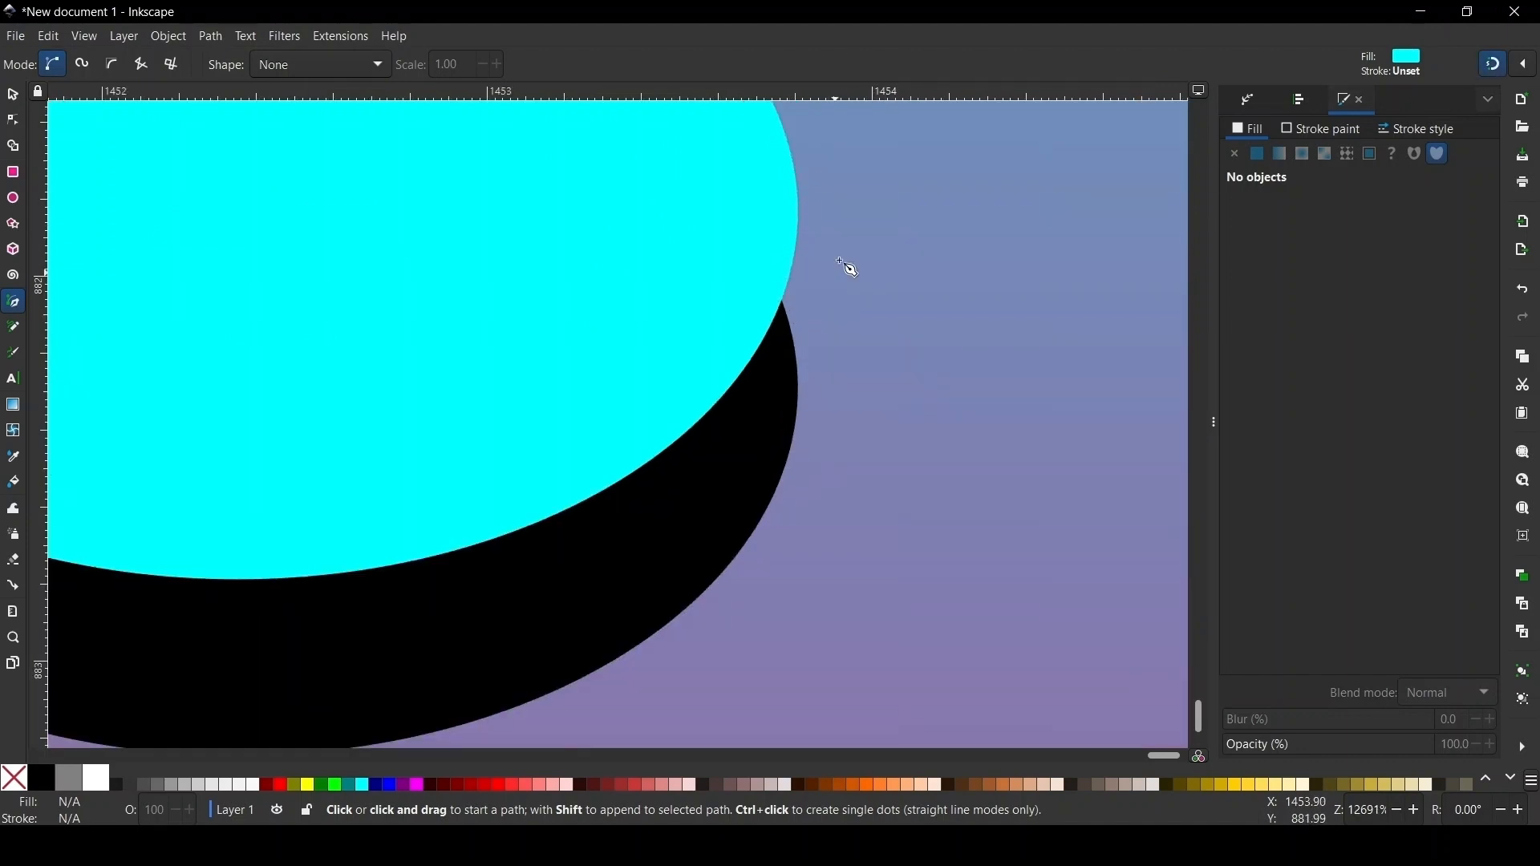
left_click(805, 215)
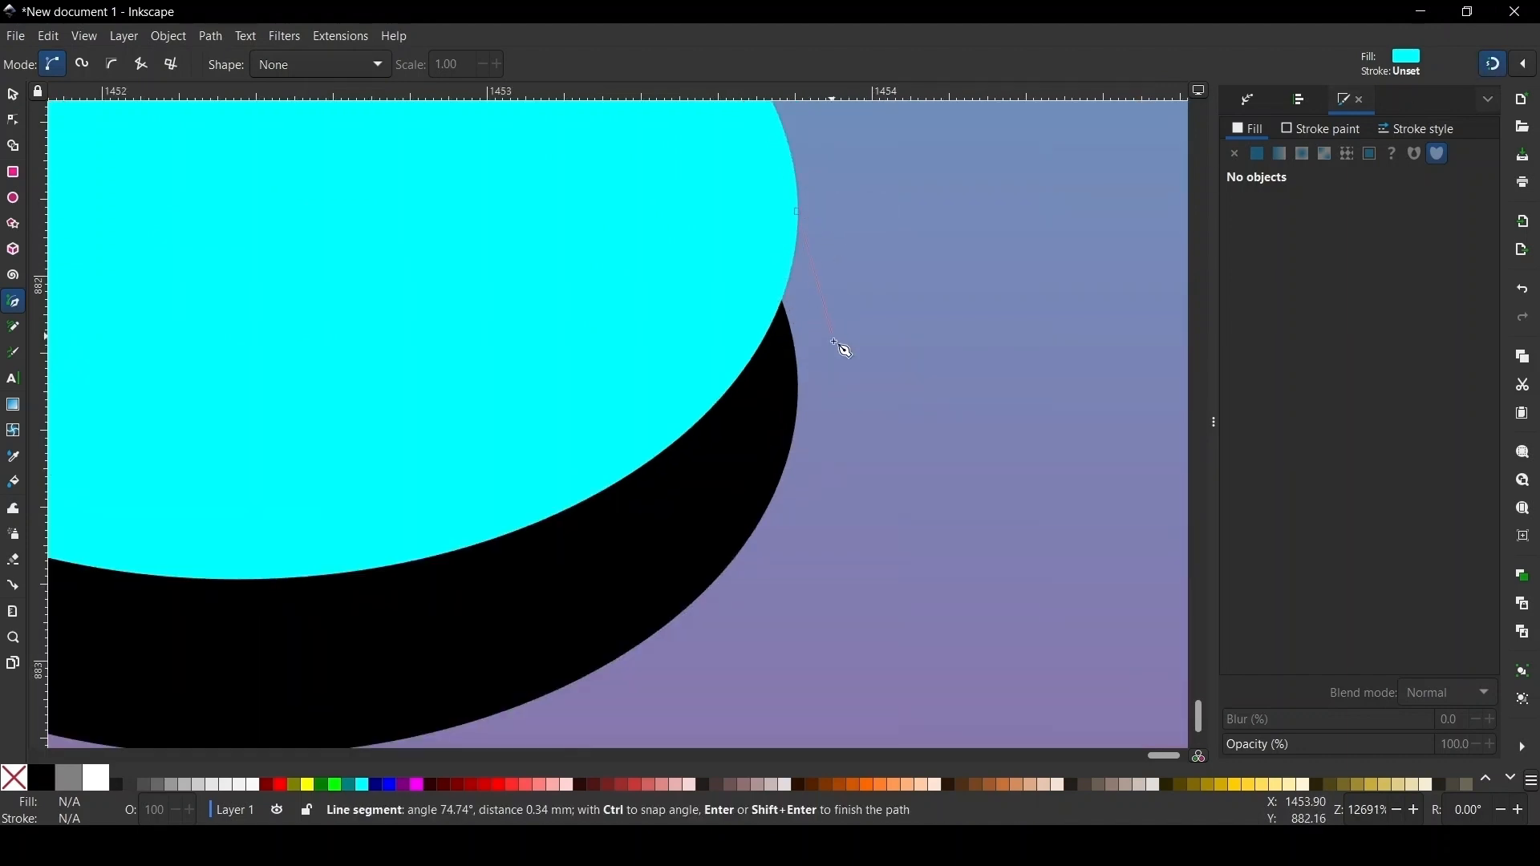
scroll(797, 388, "down", 6)
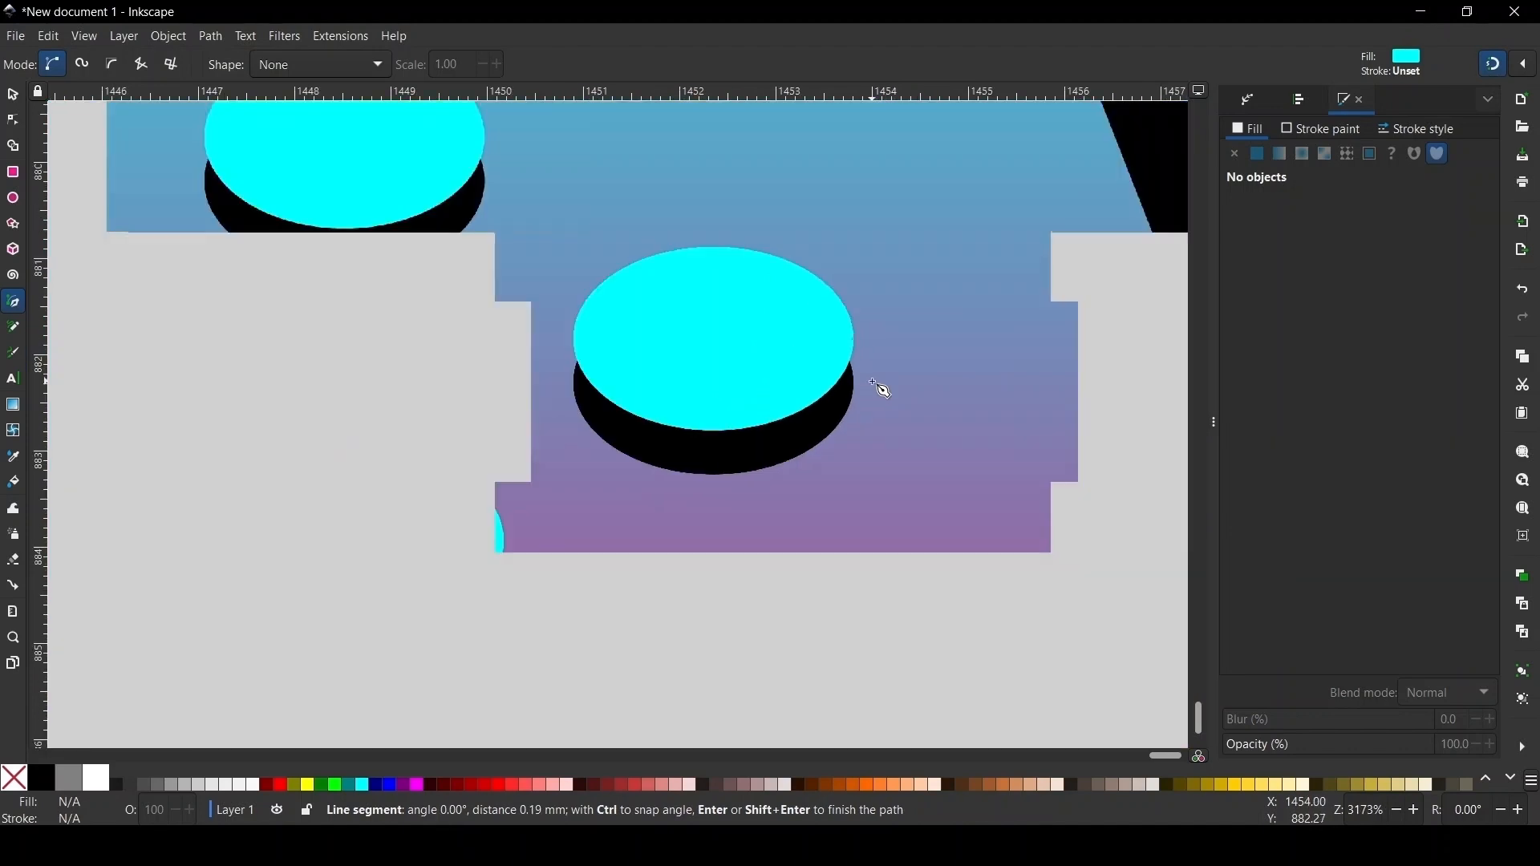
scroll(450, 388, "up", 6)
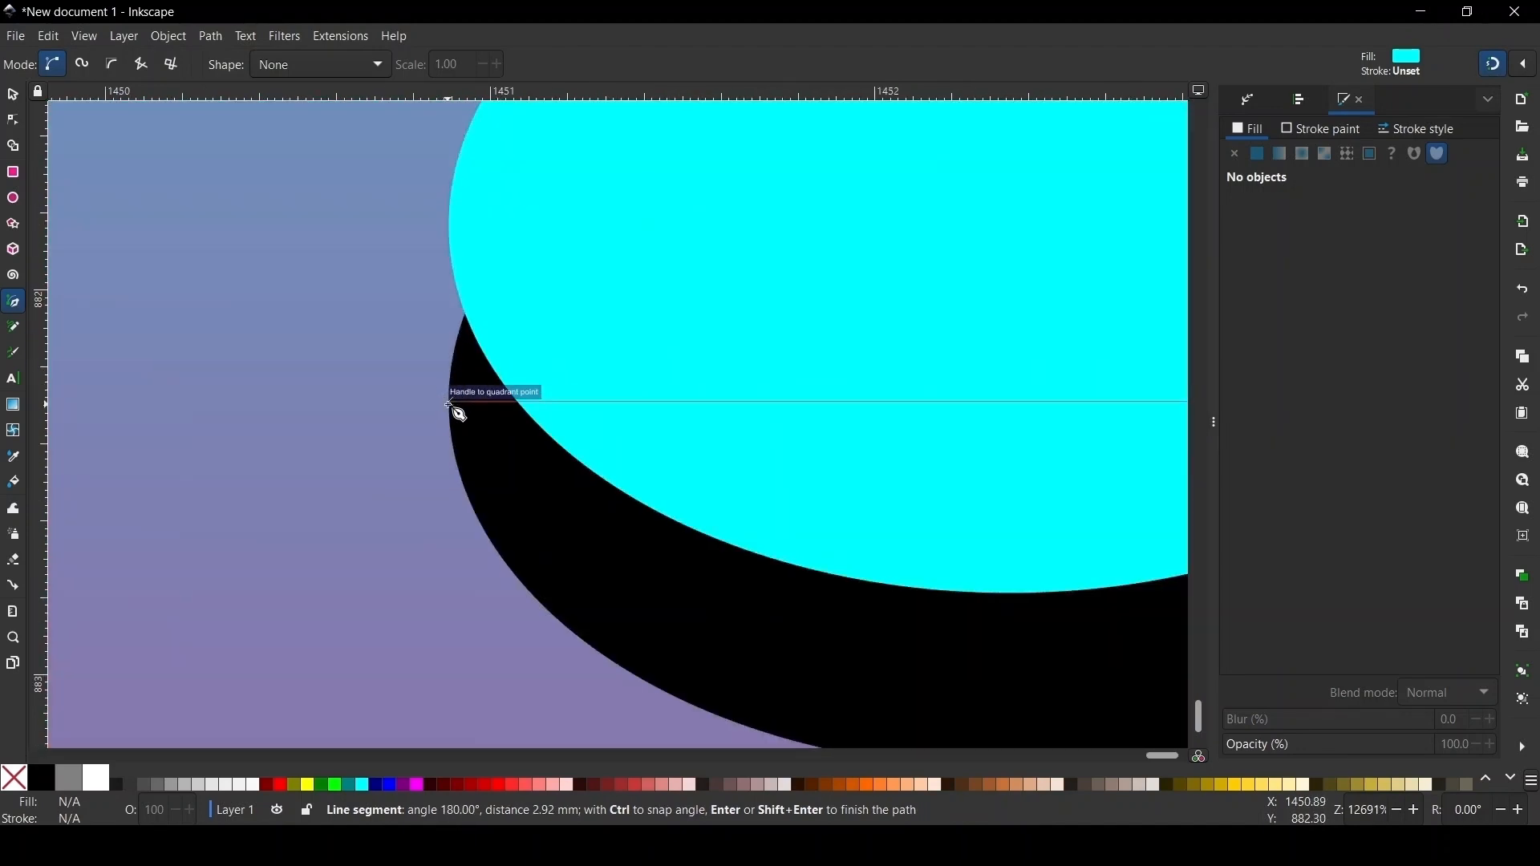
left_click(450, 403)
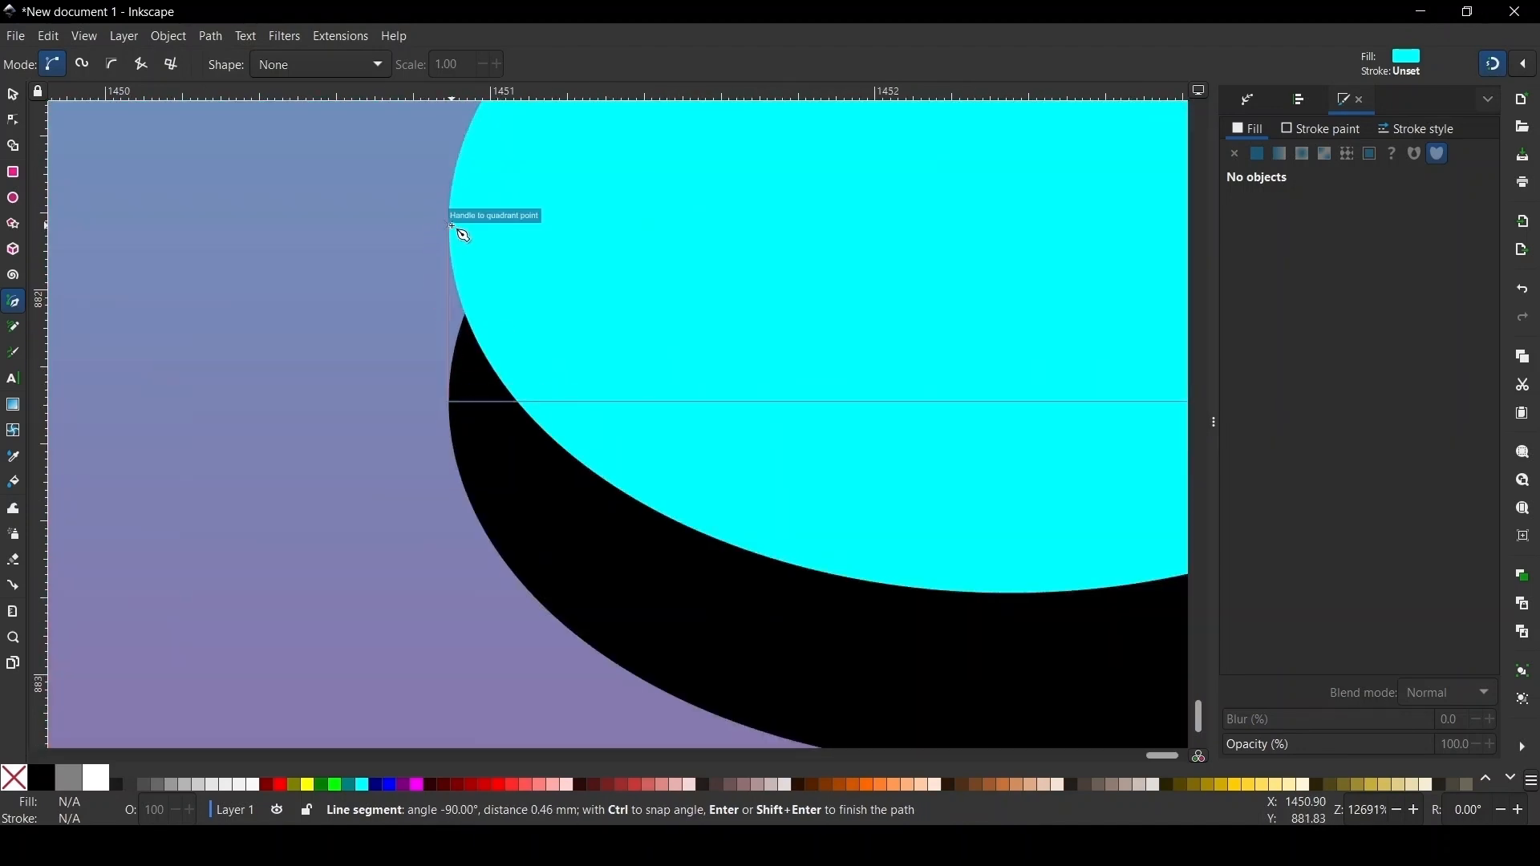
left_click(451, 227)
scroll(452, 227, "down", 4)
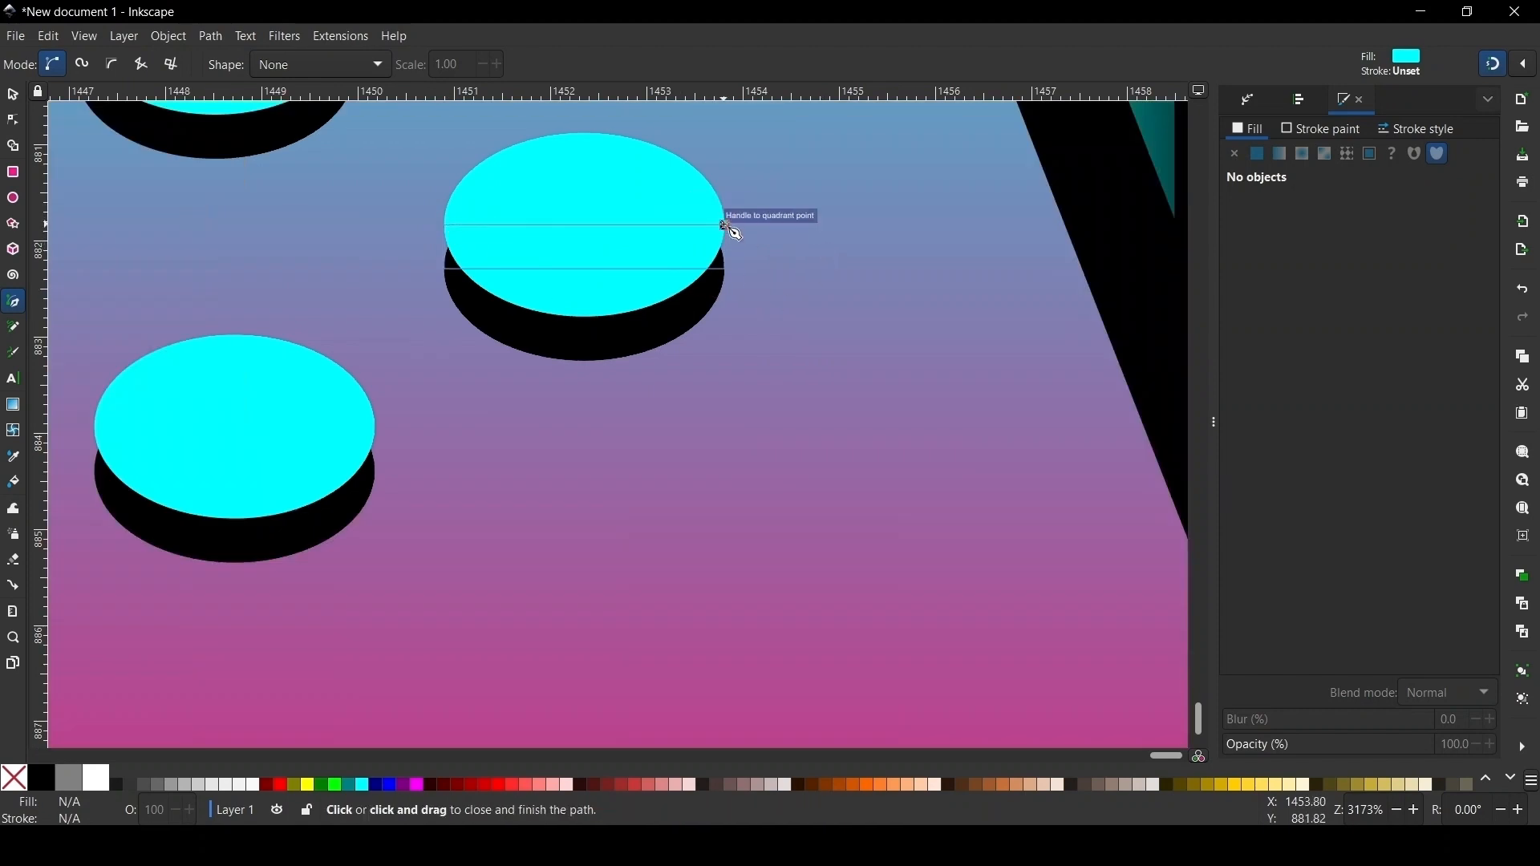
left_click(726, 225)
- Fill the rectangle on the rightmost button black, unite it with the black ellipse beneath, and deselect the result
left_click(13, 97)
left_click(41, 778)
scroll(583, 205, "up", 2)
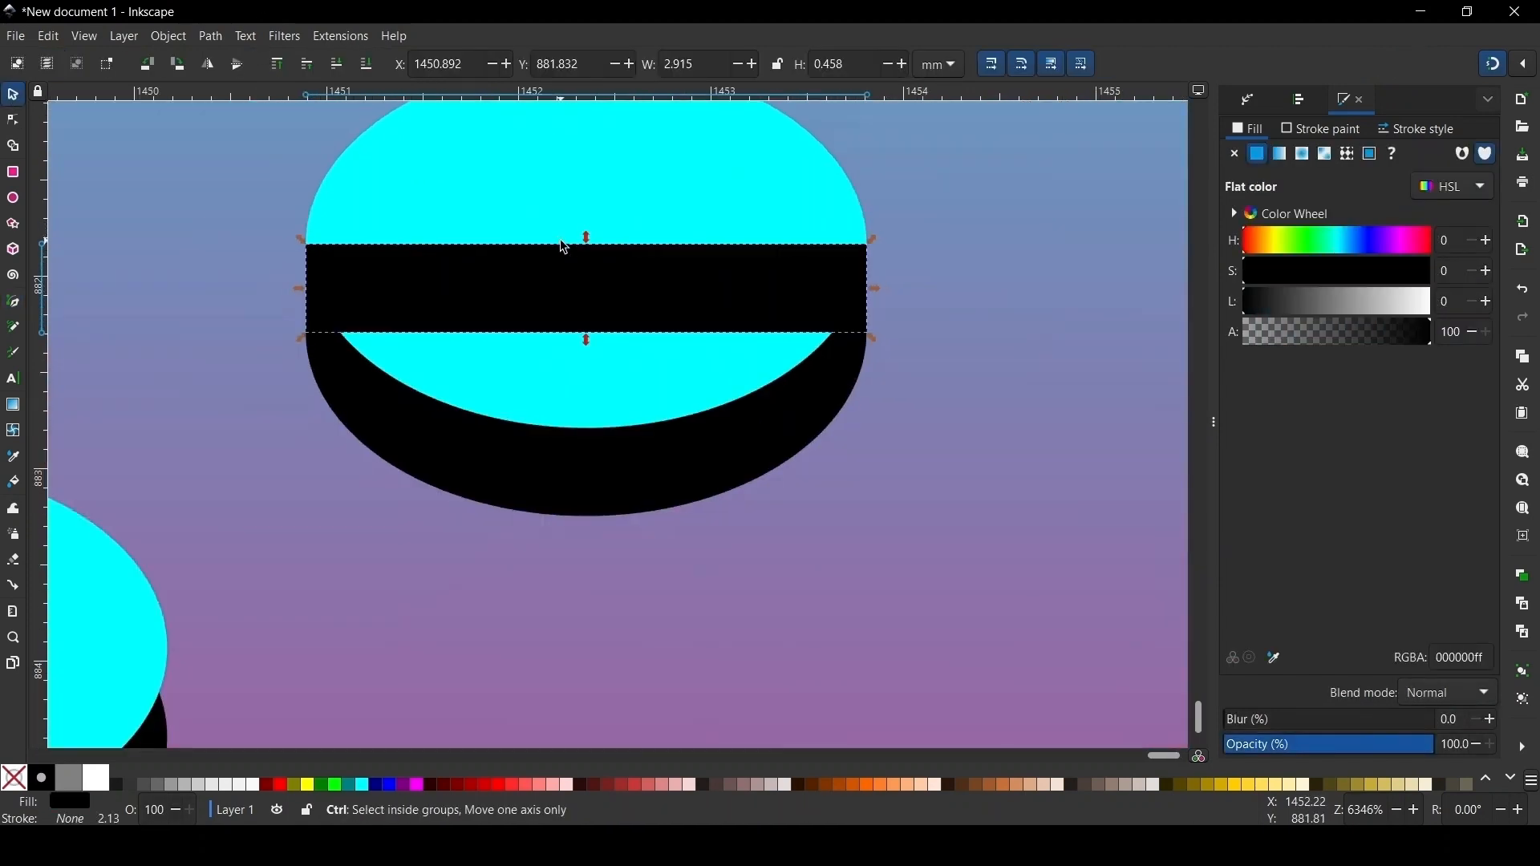
left_click(775, 459, "shift")
left_click(211, 36)
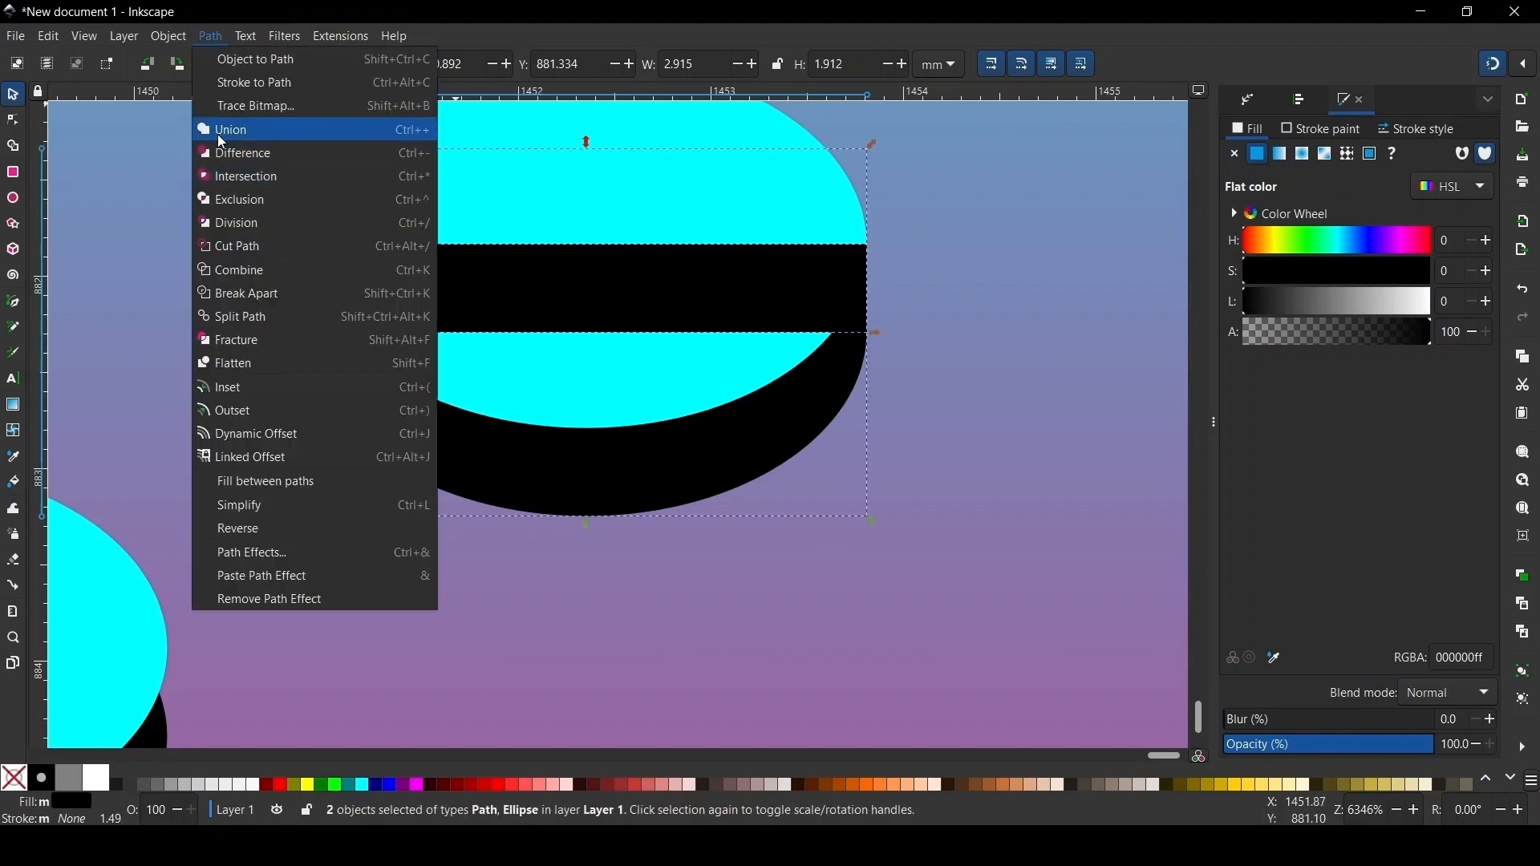
left_click(240, 126)
scroll(758, 297, "down", 4)
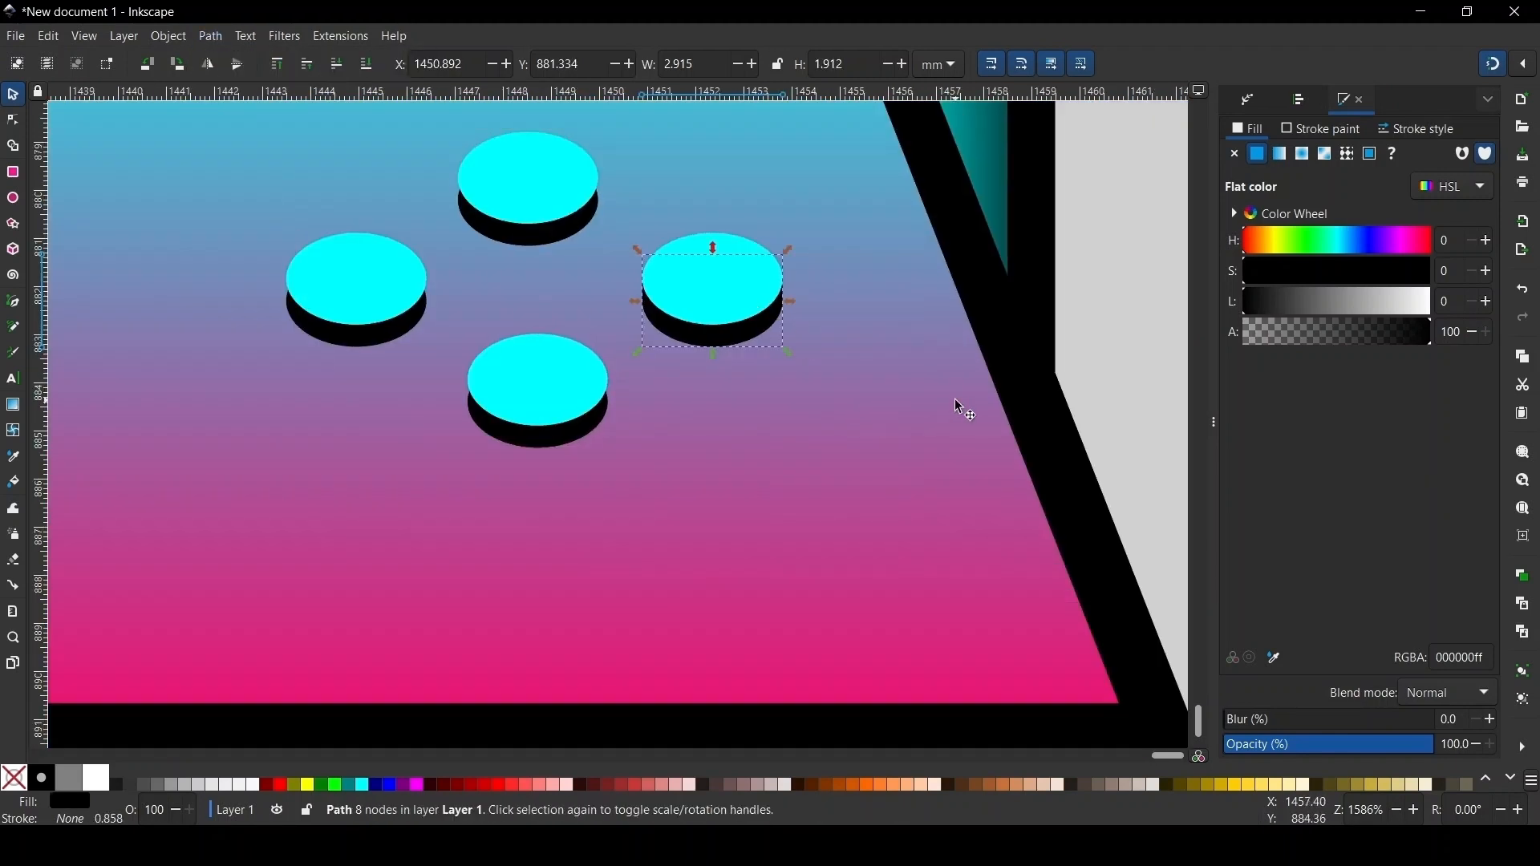
key("Escape")
- Draw a closed Pen-tool rectangle joining the side quadrant points of the lowest small button's two ellipses and unite it with the black ellipse
scroll(746, 298, "up", 2)
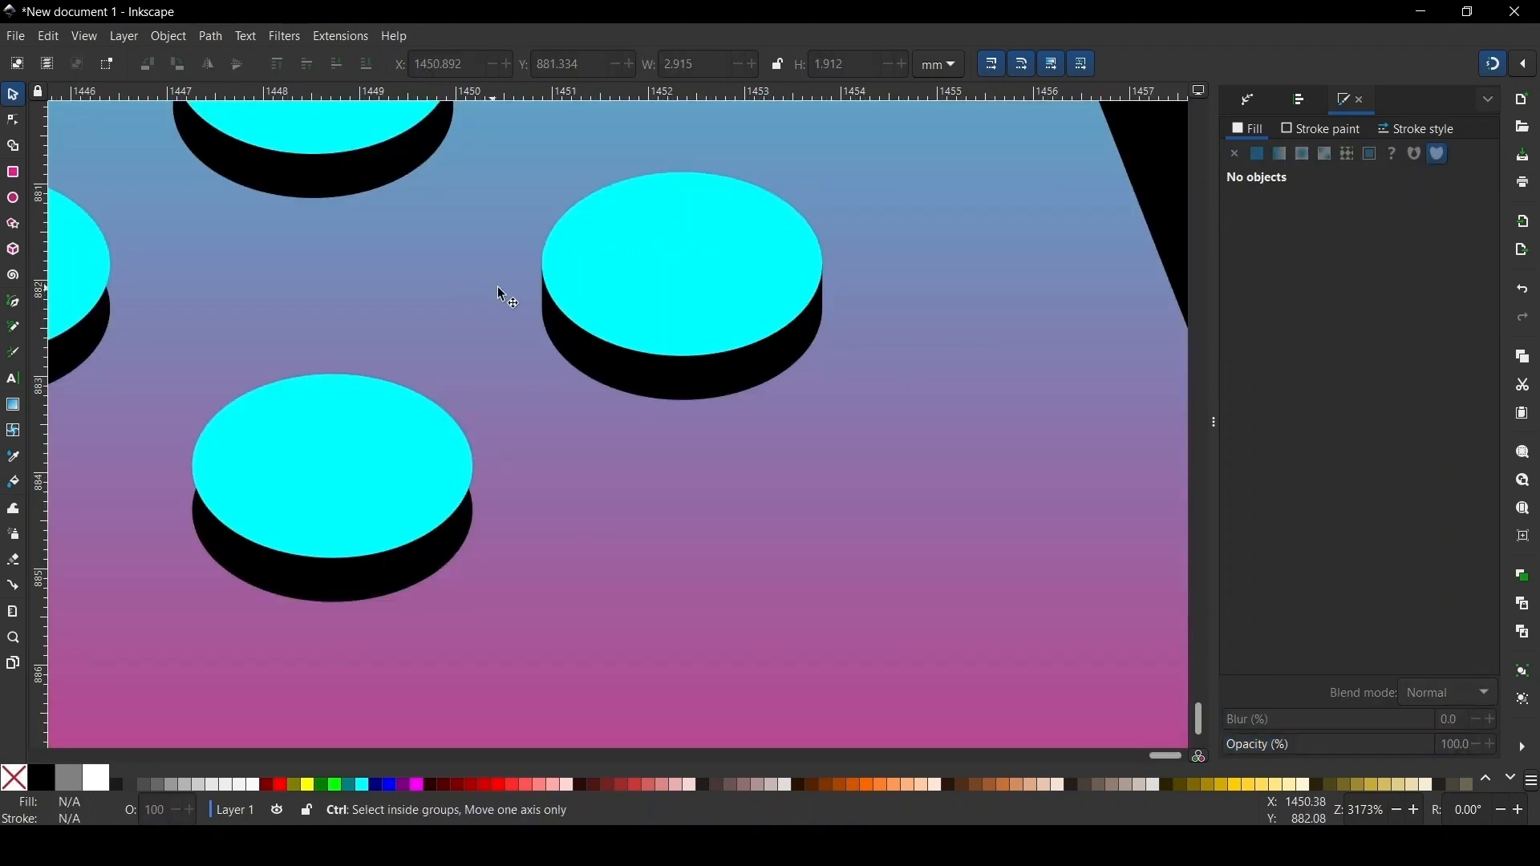
scroll(501, 297, "down", 2)
scroll(593, 312, "up", 1)
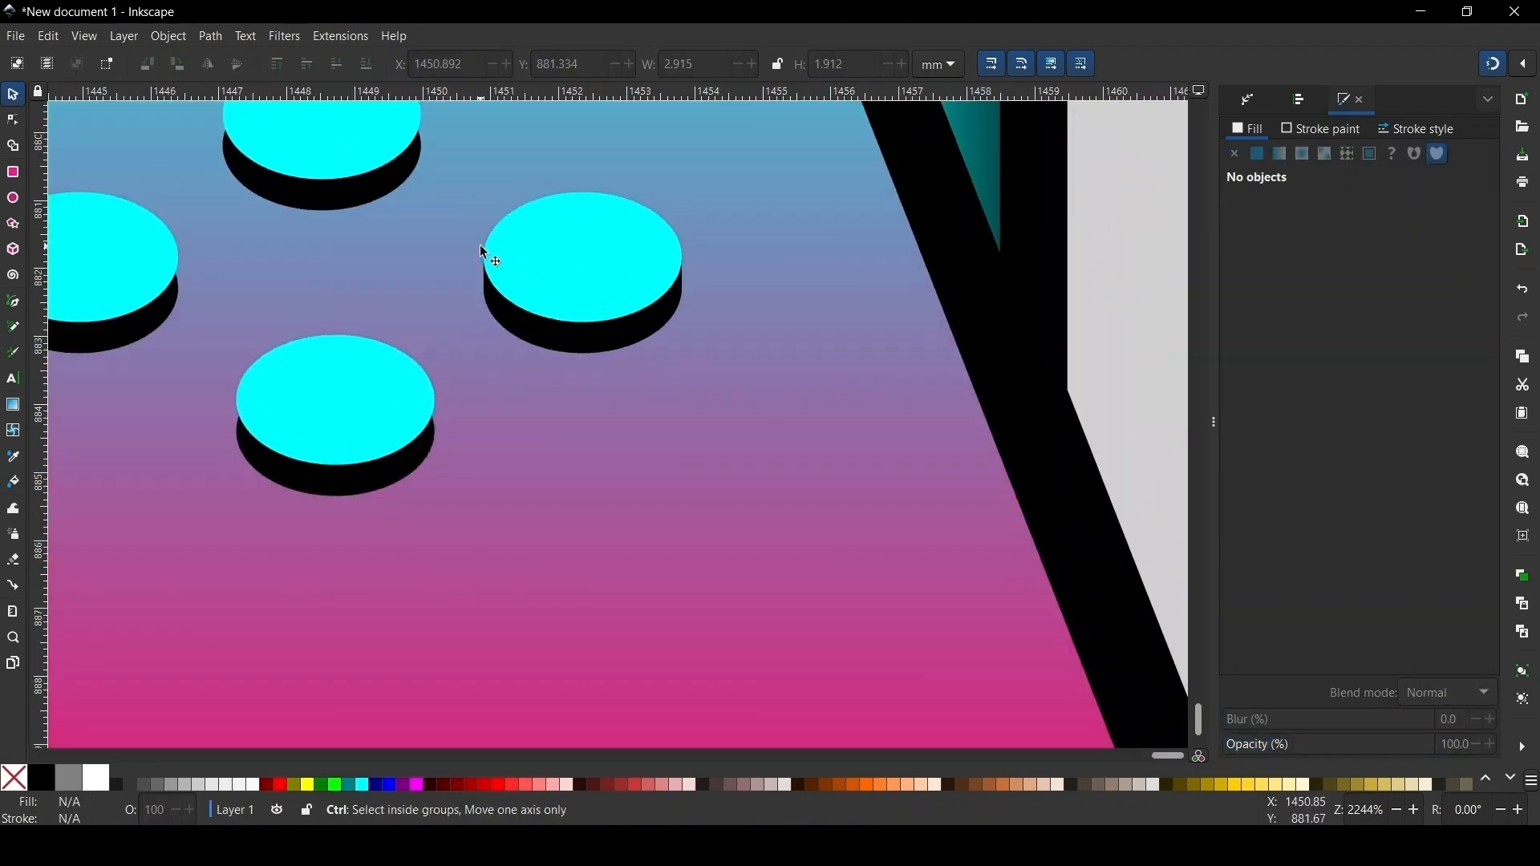
scroll(225, 447, "up", 3)
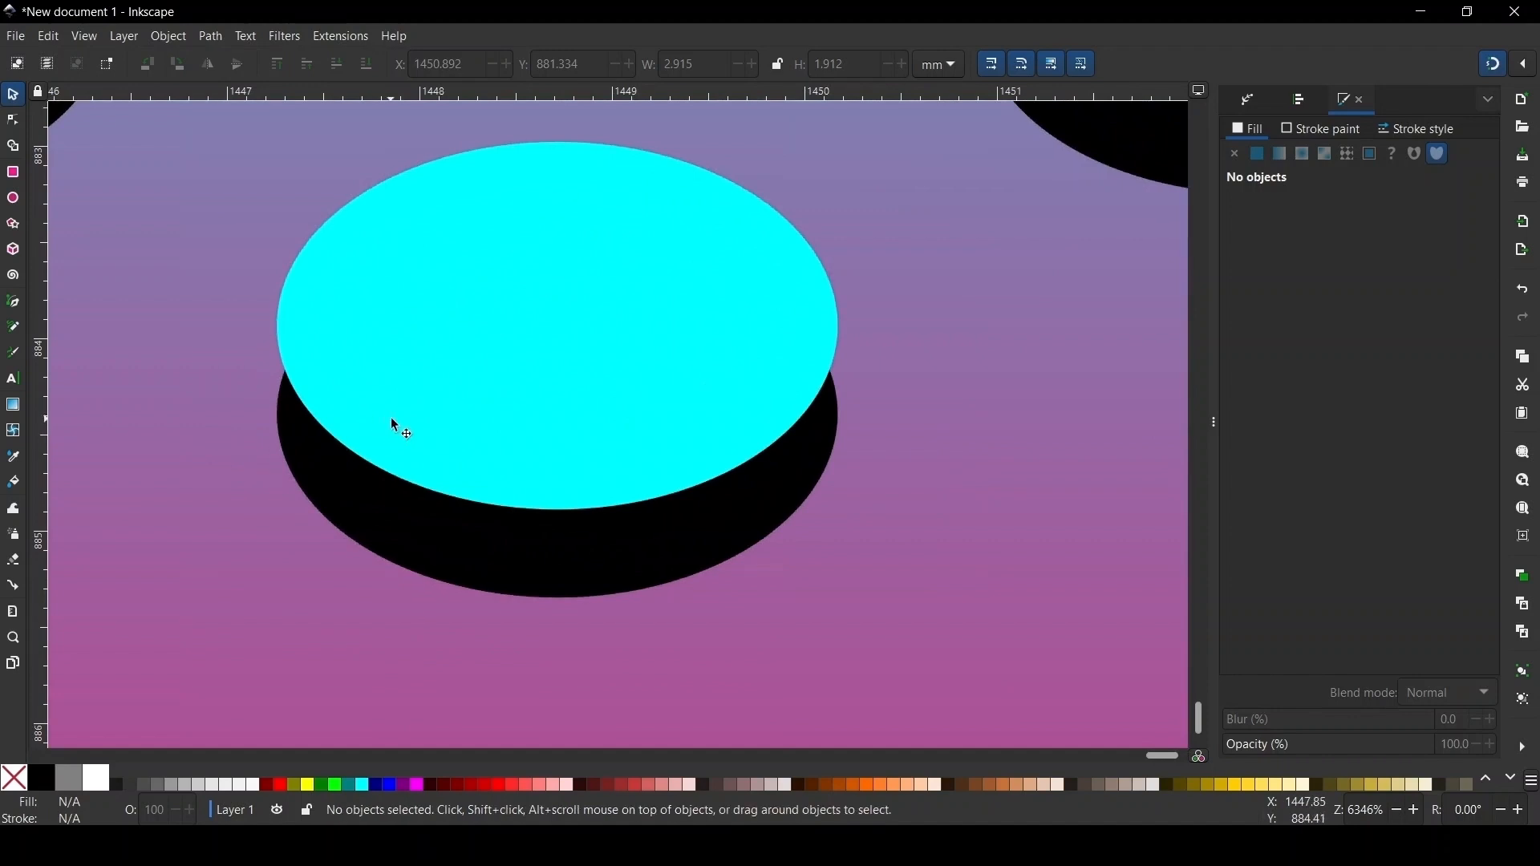
key("b")
left_click(852, 330)
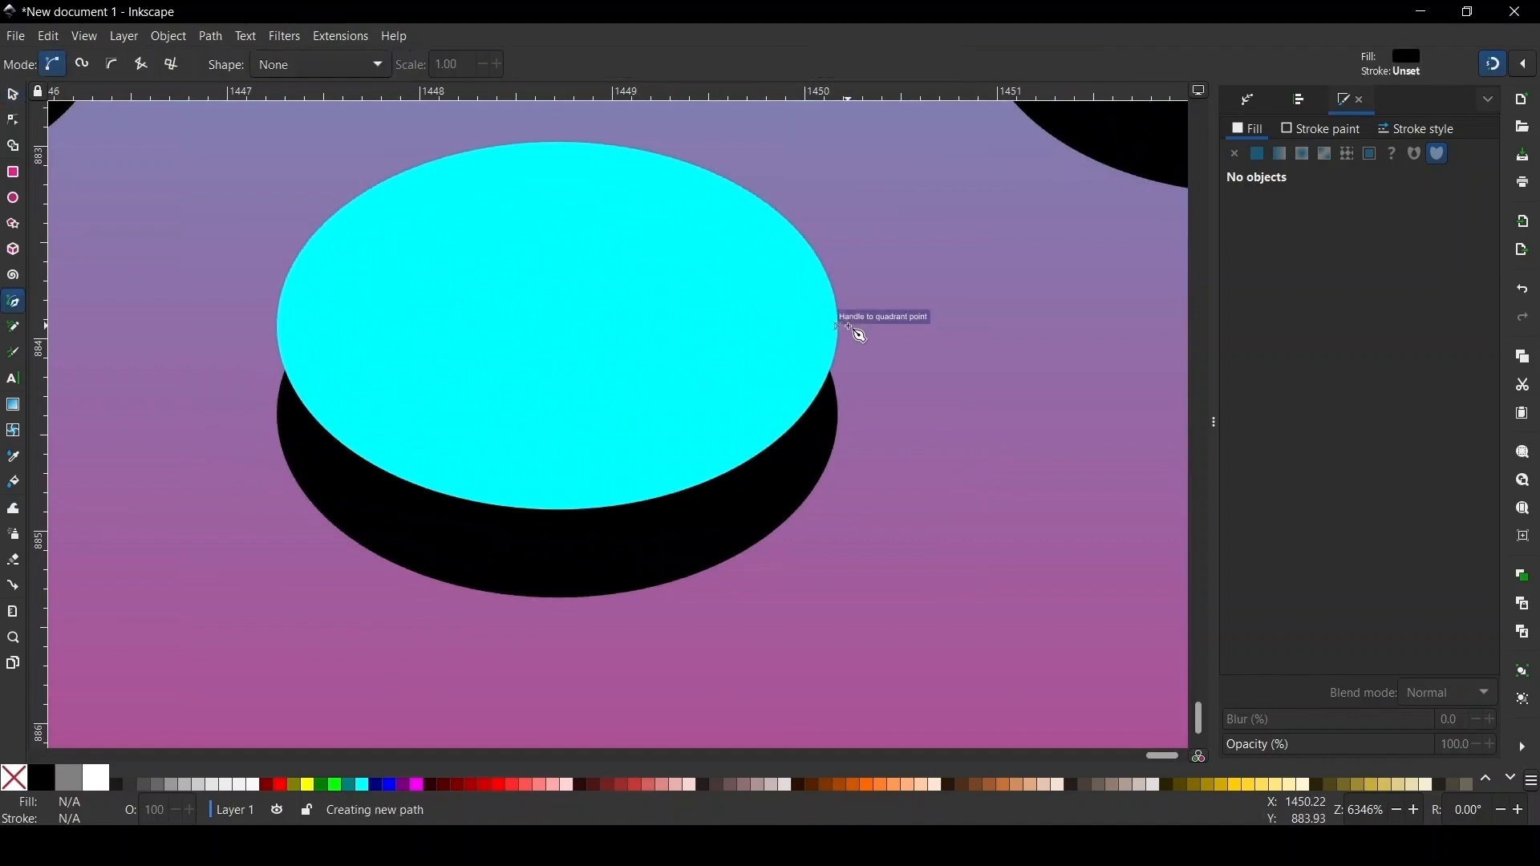
left_click(847, 425)
left_click(280, 419)
left_click(280, 329)
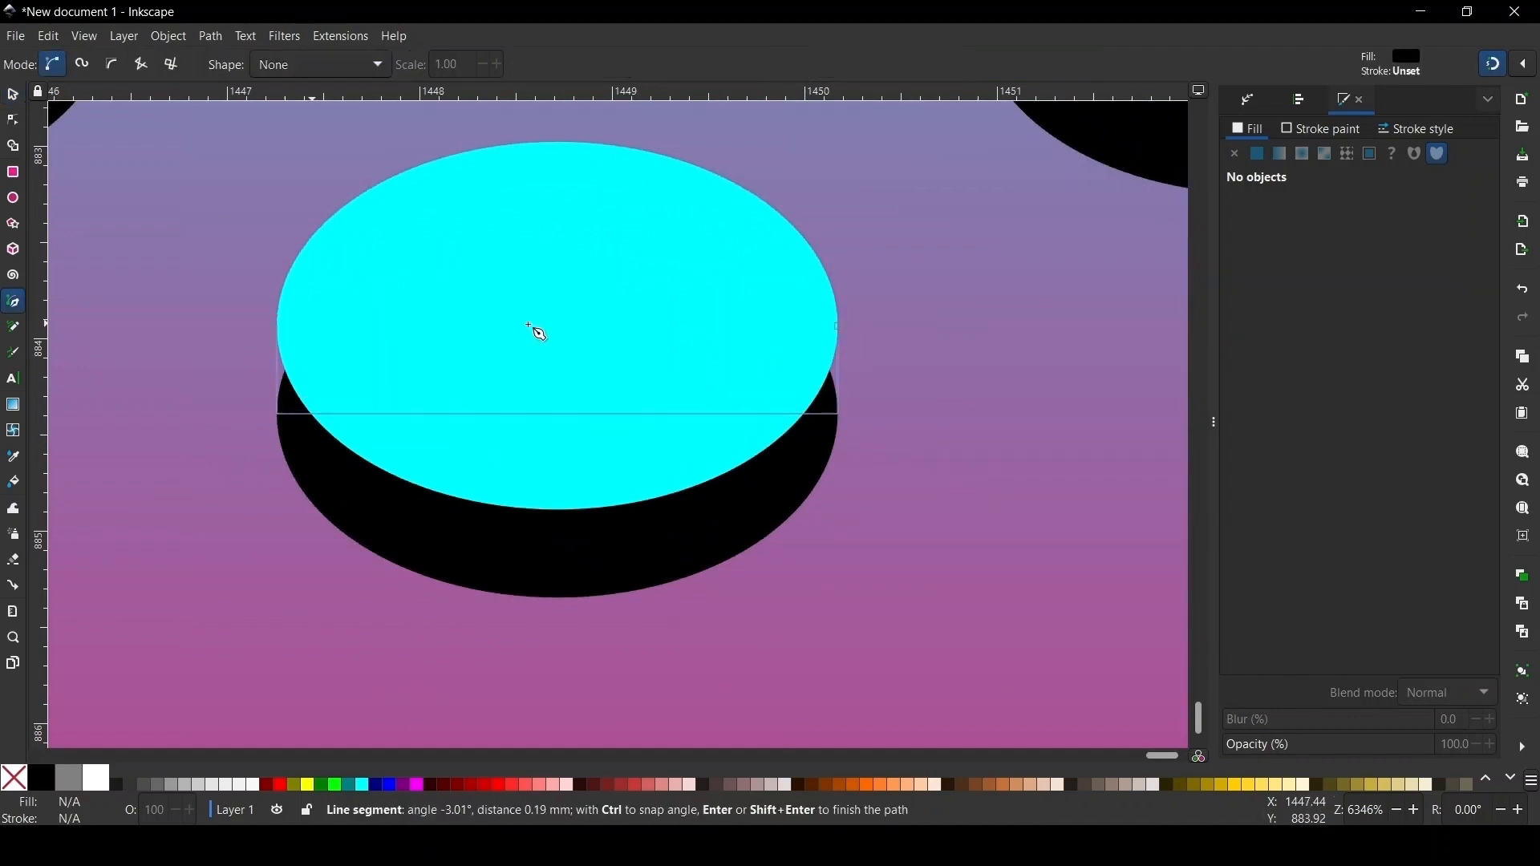
left_click(839, 328)
key("s")
left_click(210, 36)
left_click(232, 141)
- Draw a closed Pen-tool shape joining the side quadrant points of the topmost button's two ellipses and make its curved lower corner node a cusp
scroll(830, 357, "down", 3)
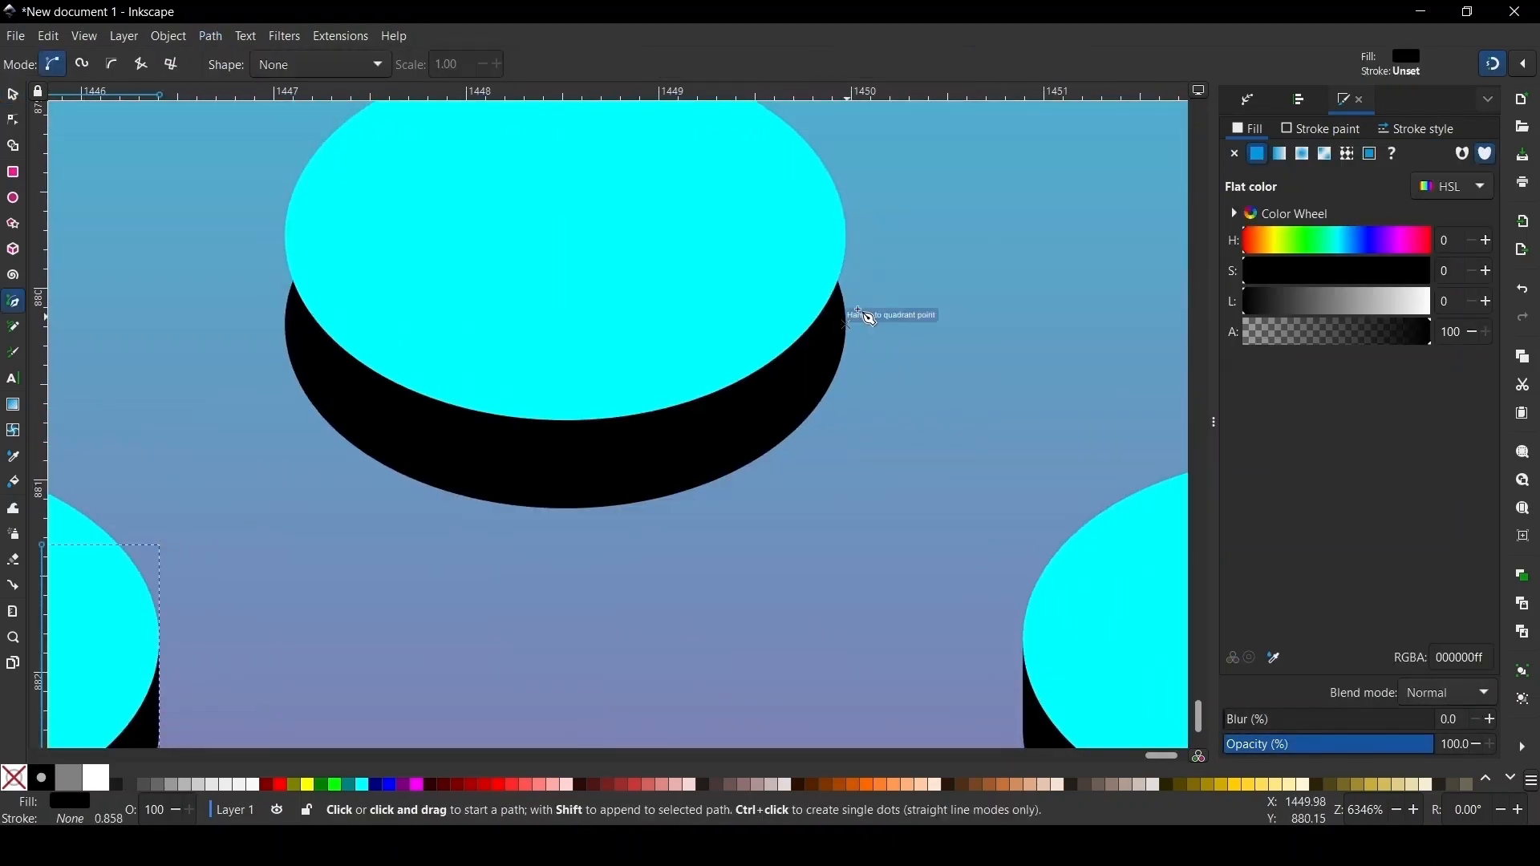
left_click_drag(846, 324, 876, 328)
left_click(285, 323)
left_click(285, 236)
left_click(845, 237)
left_click(846, 324)
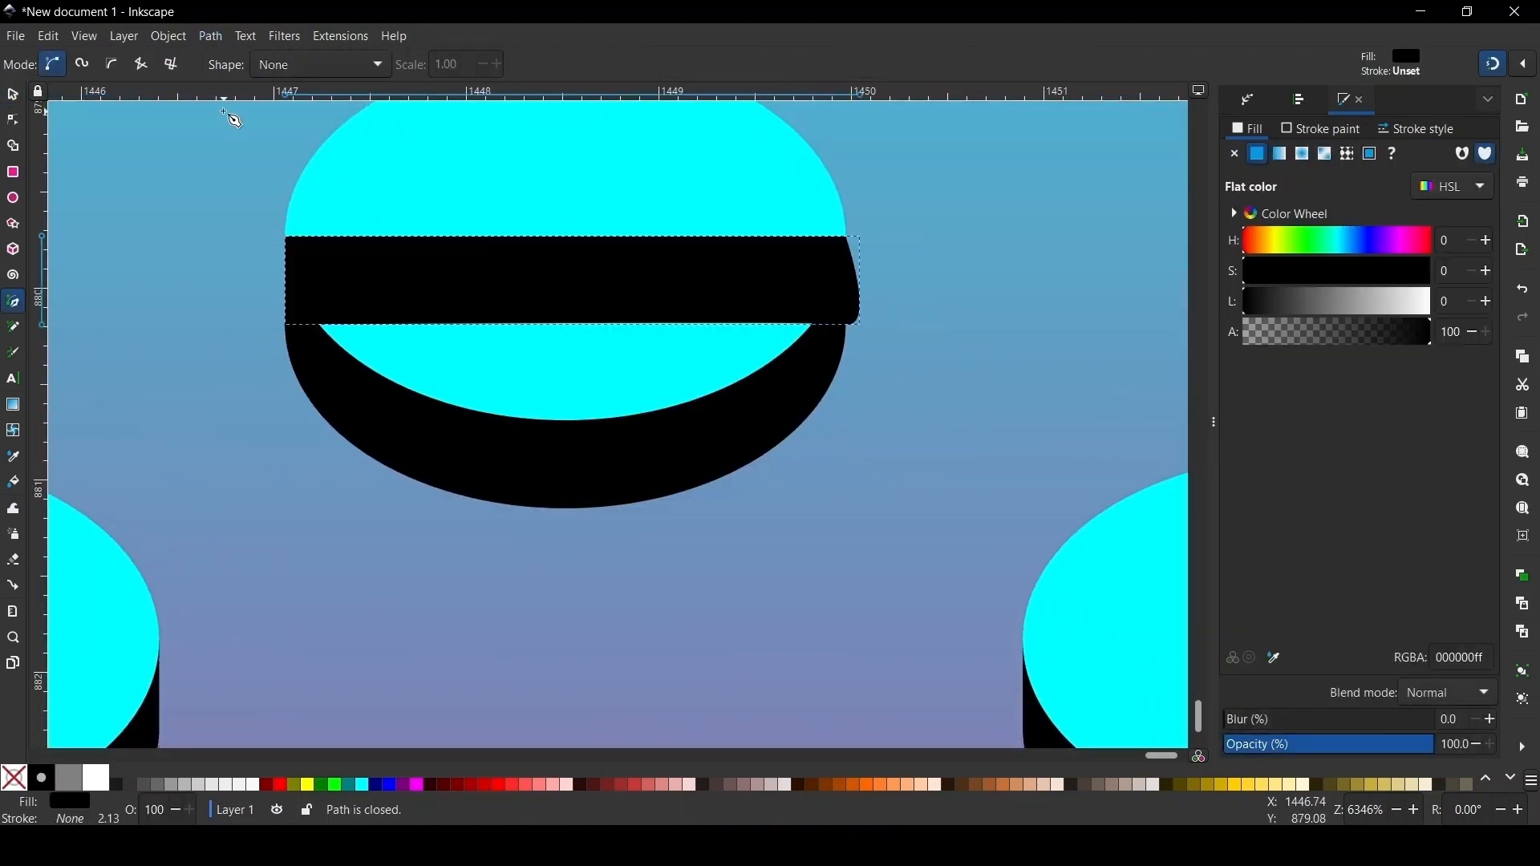
left_click(13, 94)
left_click(401, 441, "shift")
left_click(210, 36)
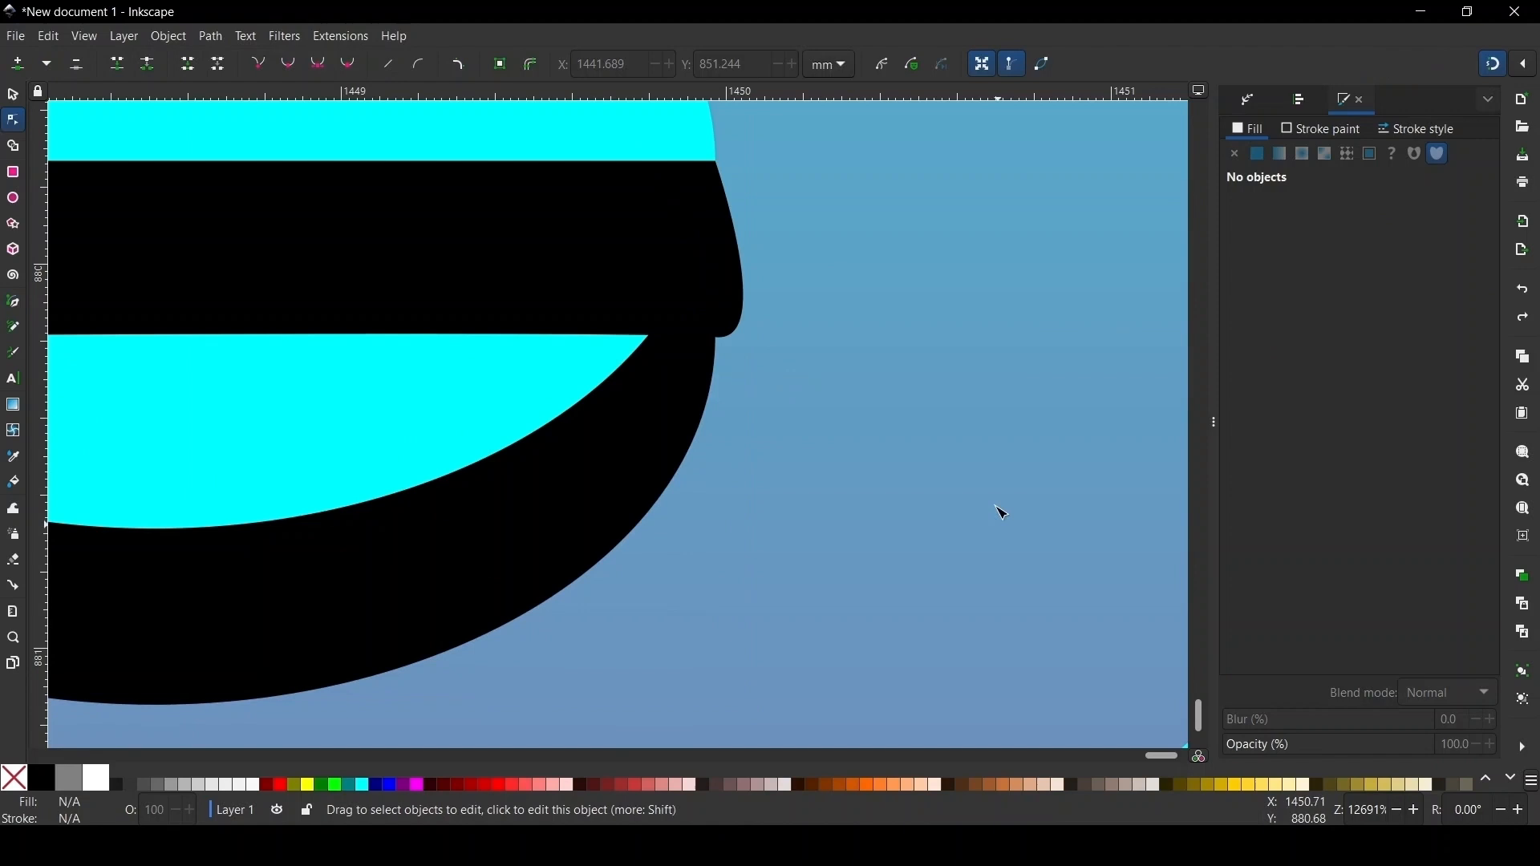
left_click(712, 334)
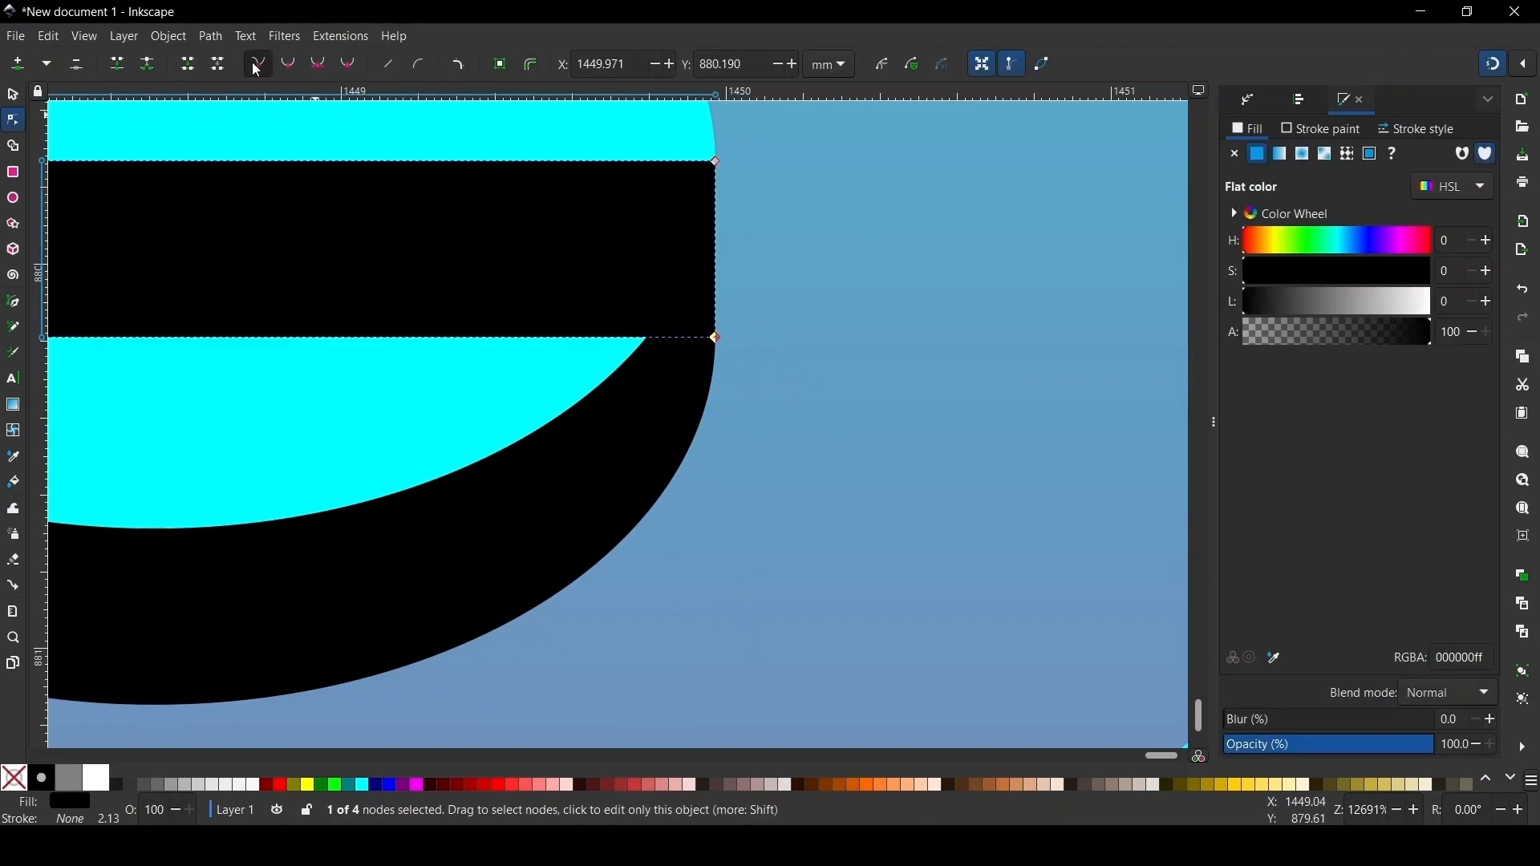
- Unite the topmost button's connecting shape with its black ellipse and deselect the result
left_click(401, 441, "shift")
left_click(210, 36)
left_click(232, 140)
scroll(886, 303, "down", 3)
key("Escape")
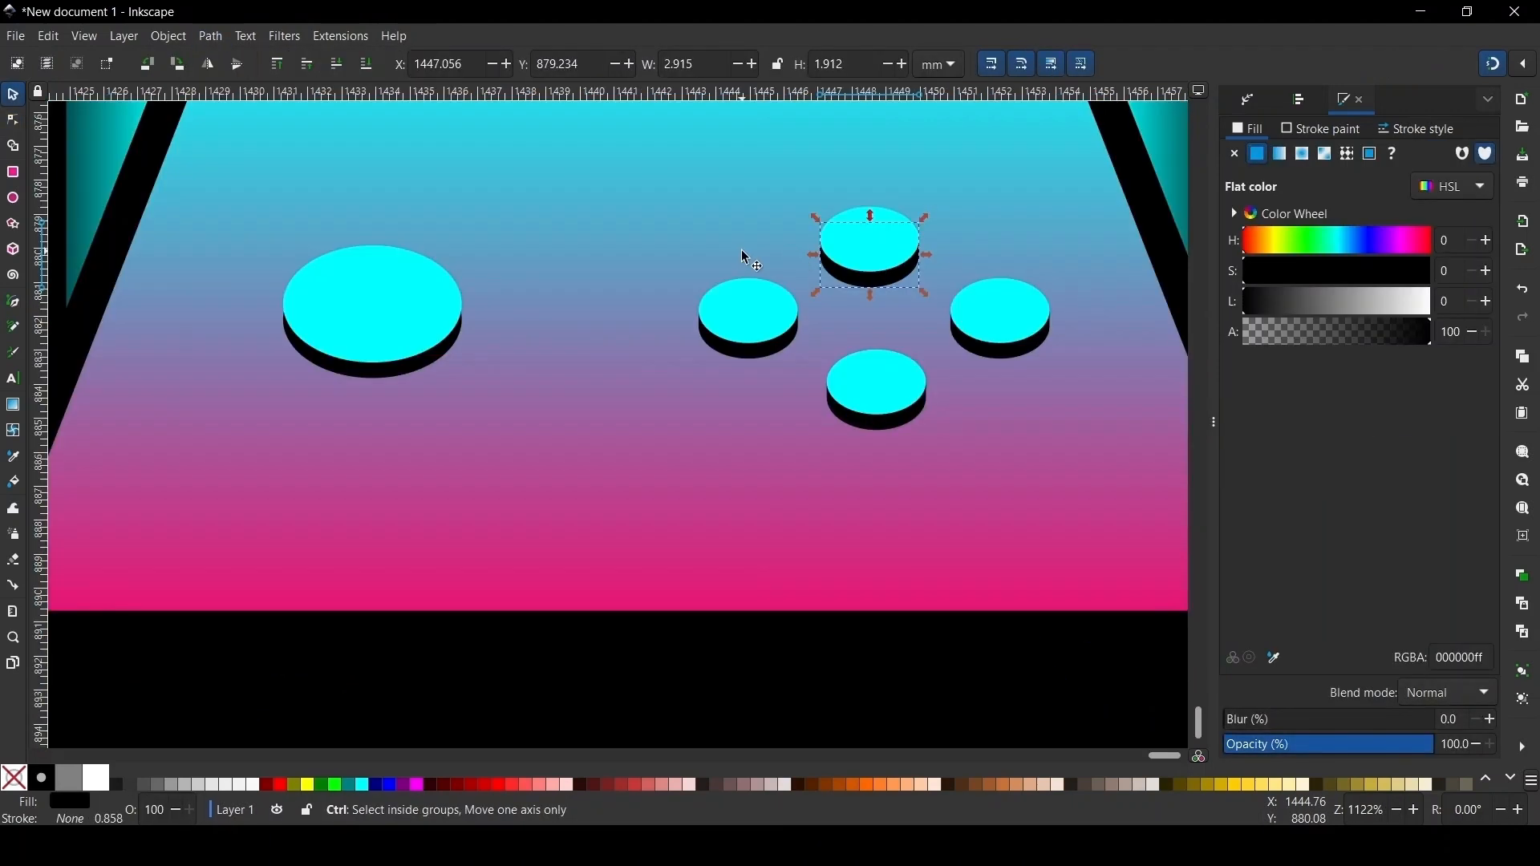
- Draw a black Pen-tool rectangle joining the side quadrant points of the large button's two ellipses and unite it with the black ellipse
scroll(756, 297, "up", 5)
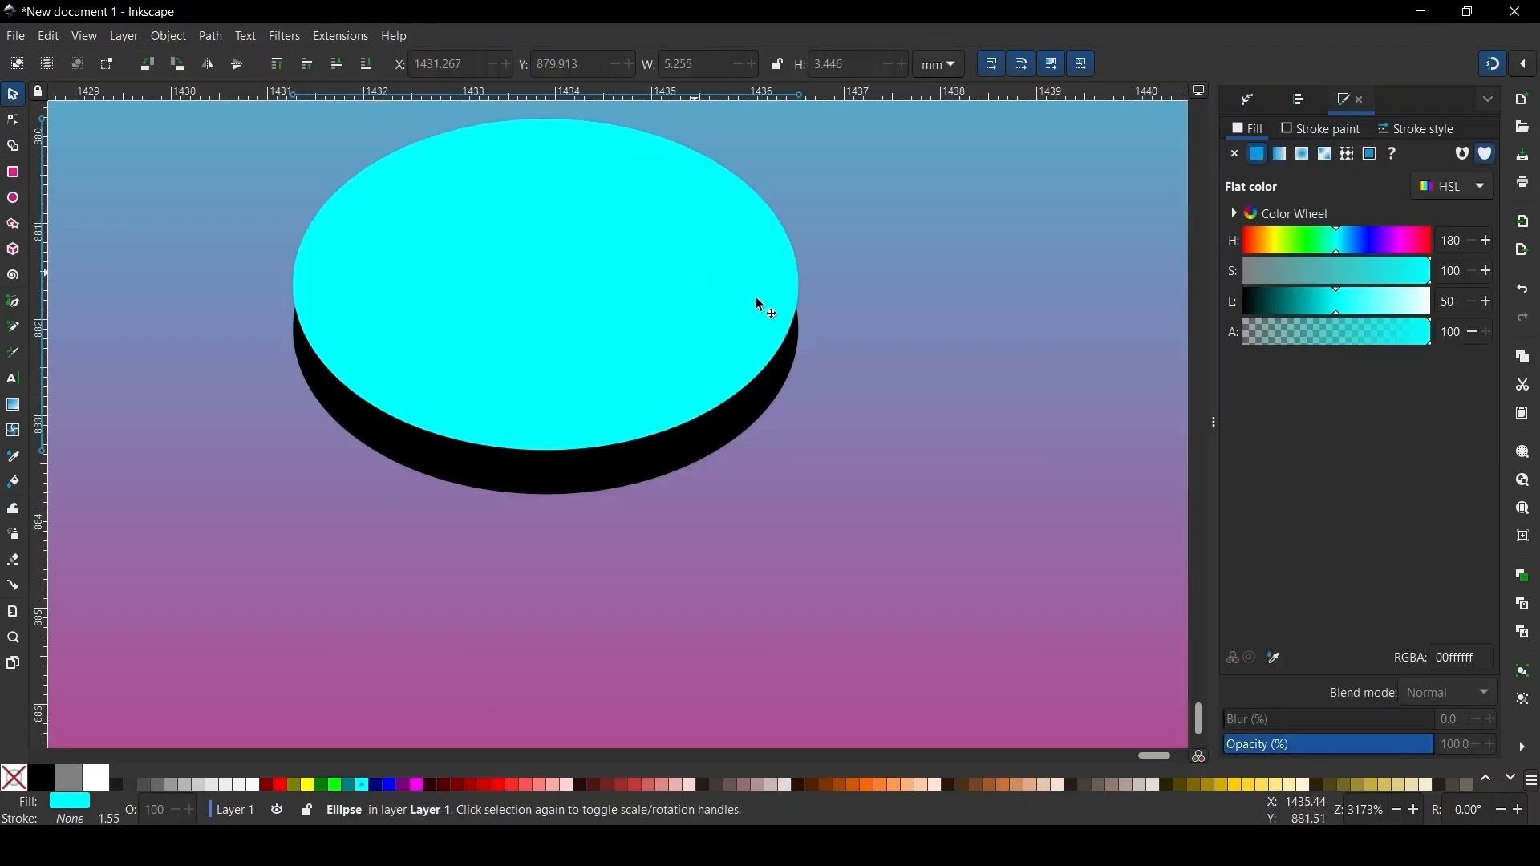
key("b")
left_click(798, 328)
left_click(299, 329)
left_click(13, 94)
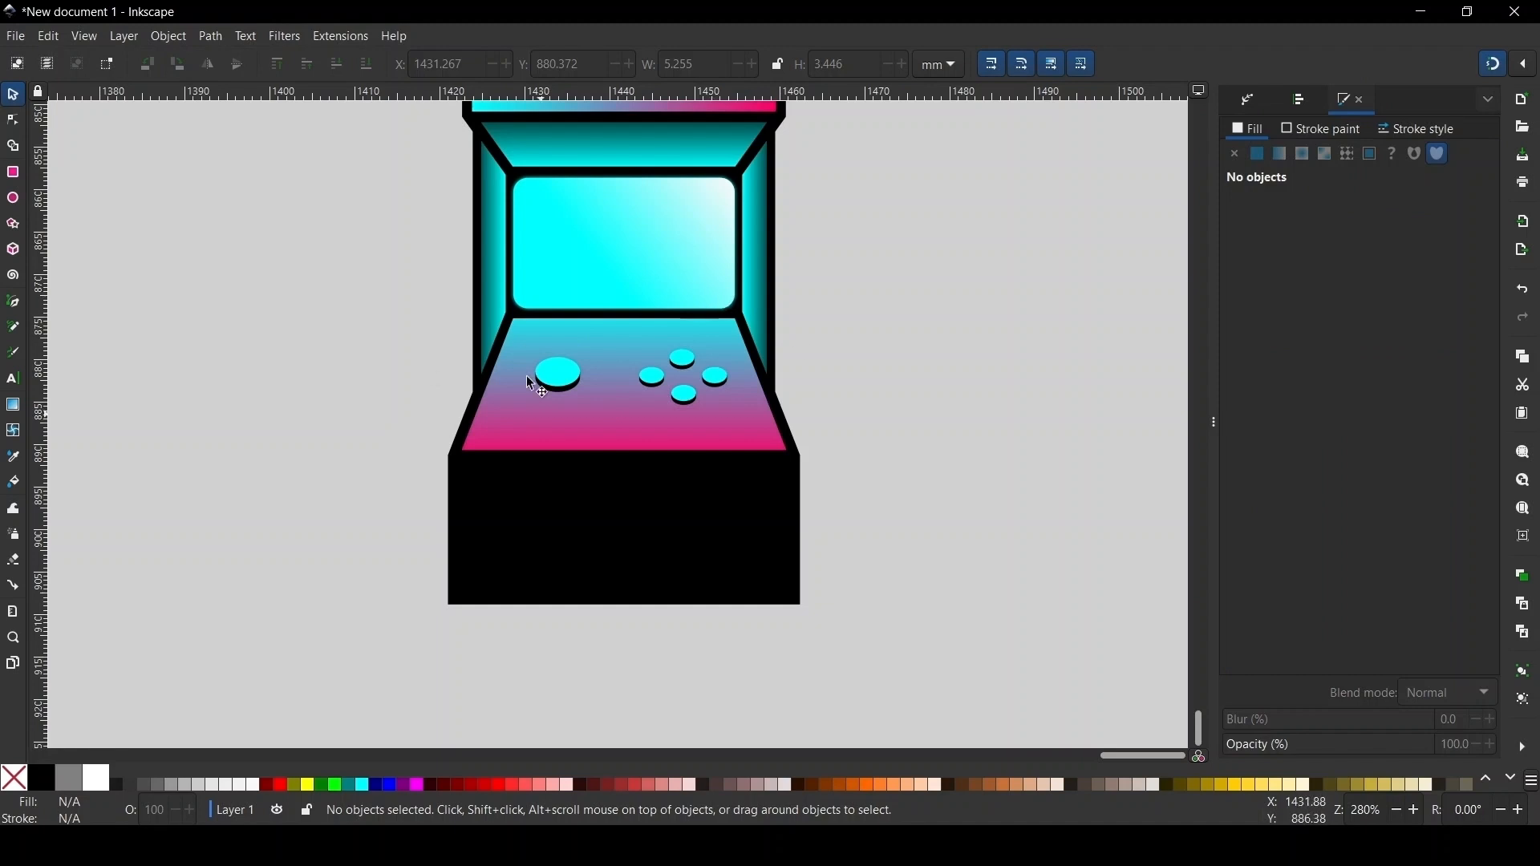
- Select the aqua ellipses of all five buttons and unite them into one path
scroll(624, 330, "up", 2)
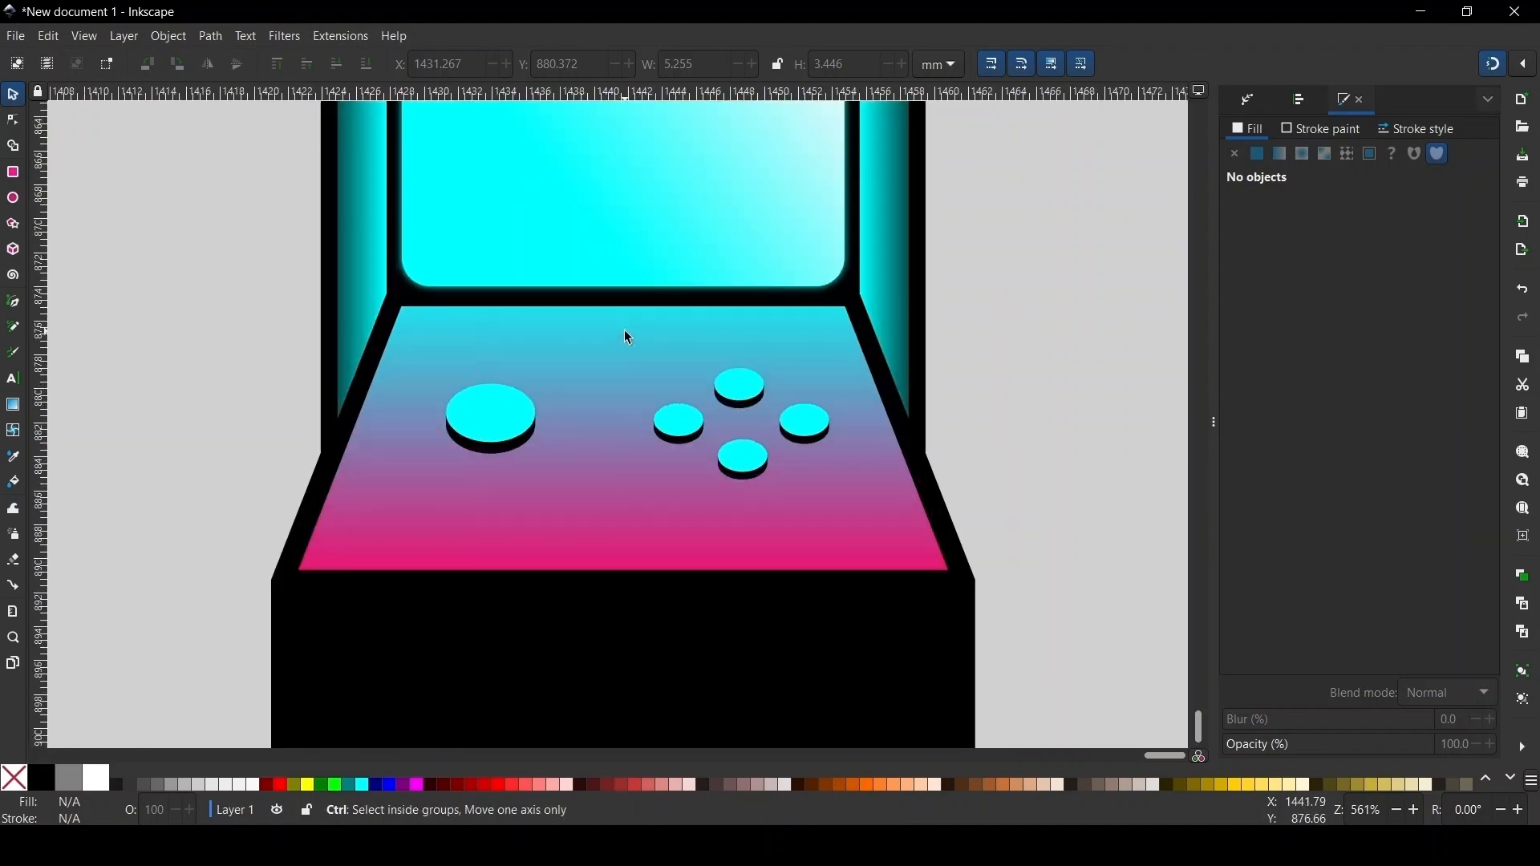
scroll(663, 463, "up", 2)
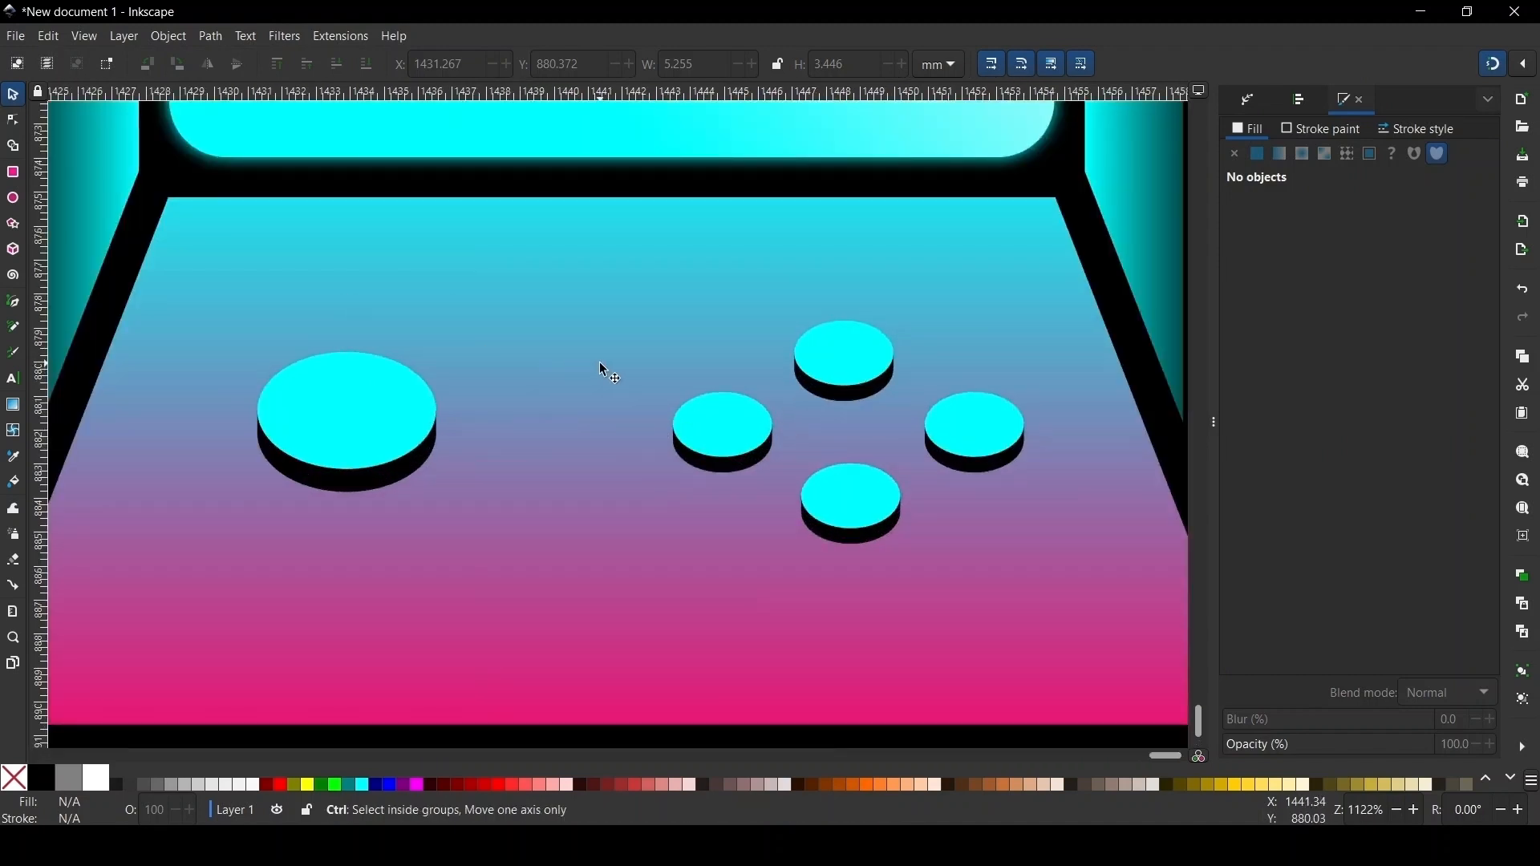
left_click(367, 423)
left_click(766, 438, "shift")
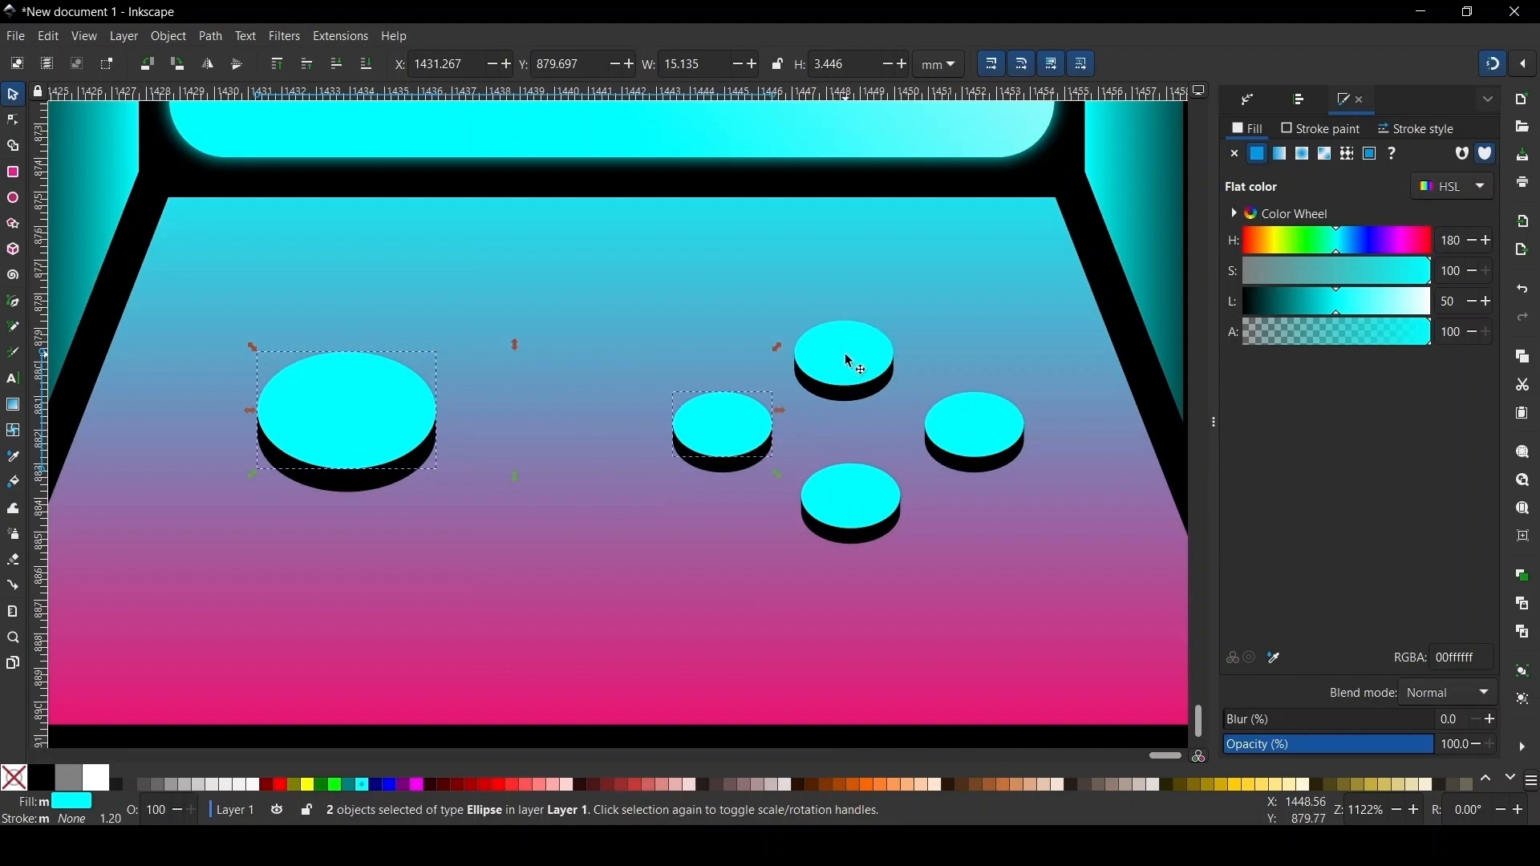
left_click(847, 353, "shift")
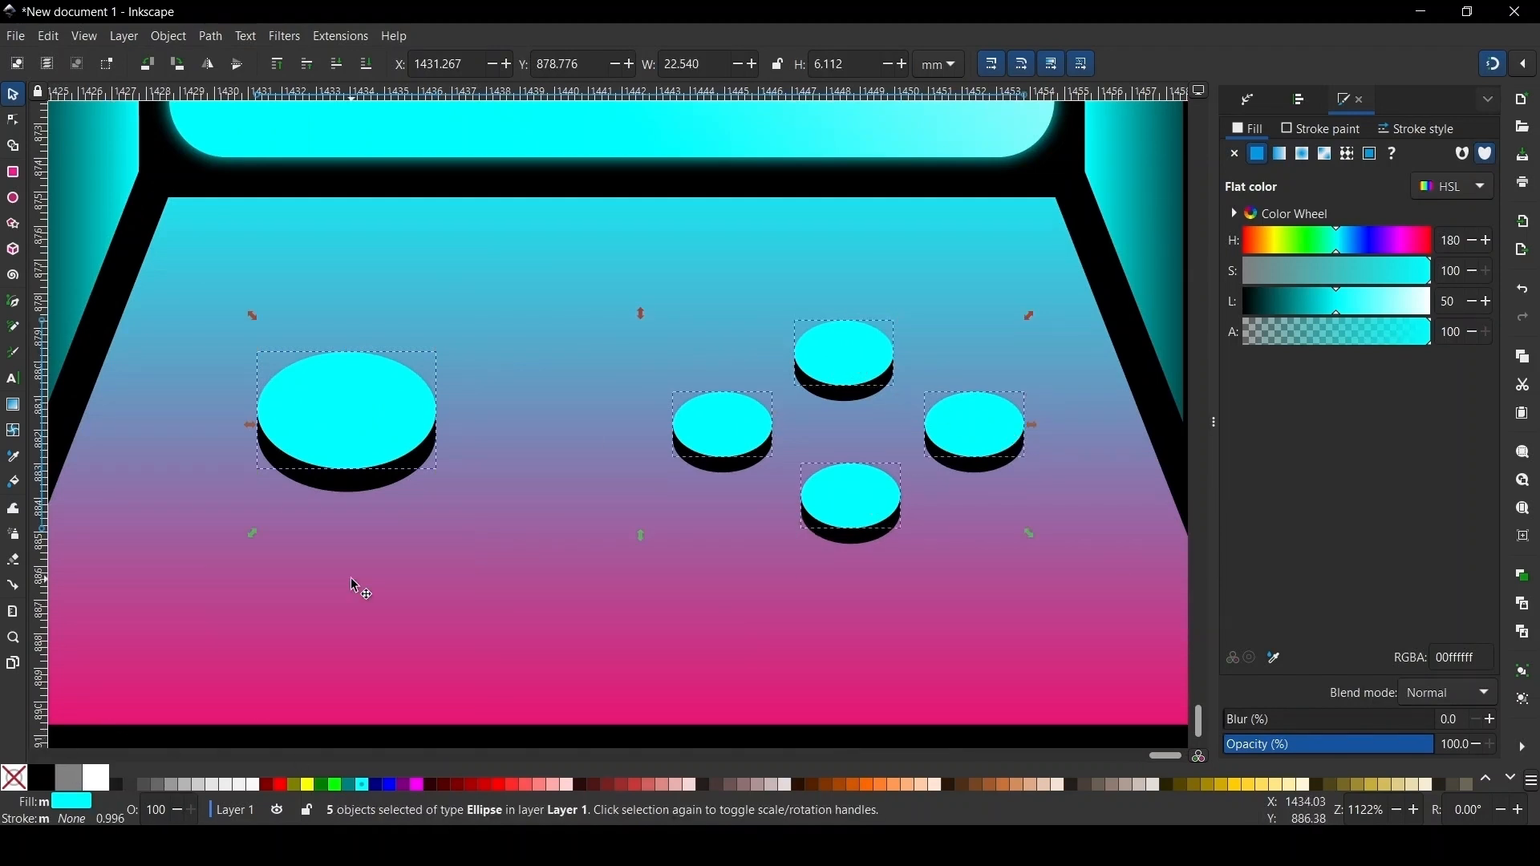
left_click(211, 37)
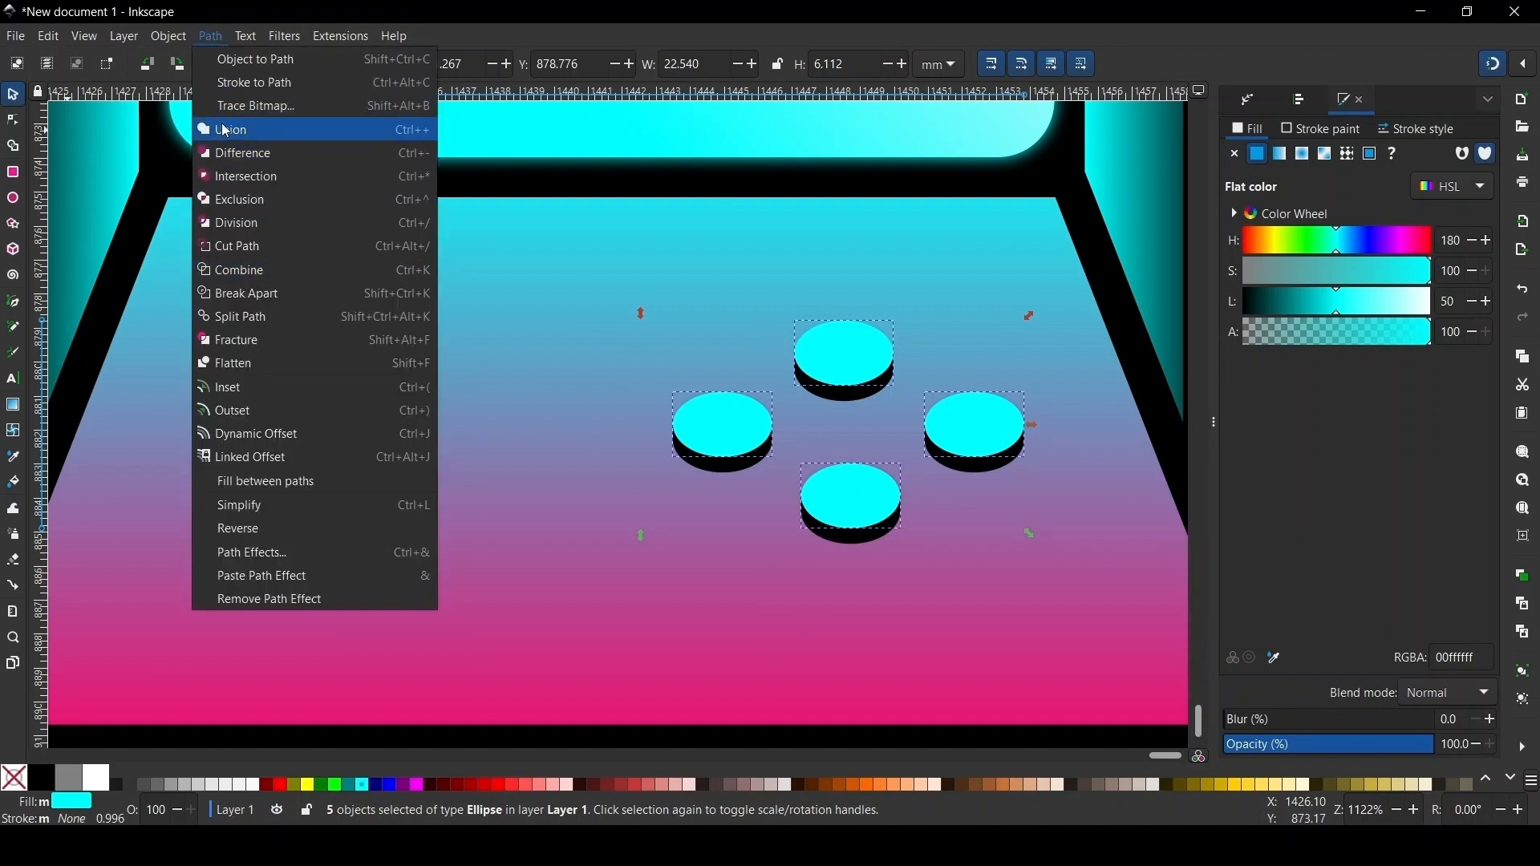
left_click(226, 130)
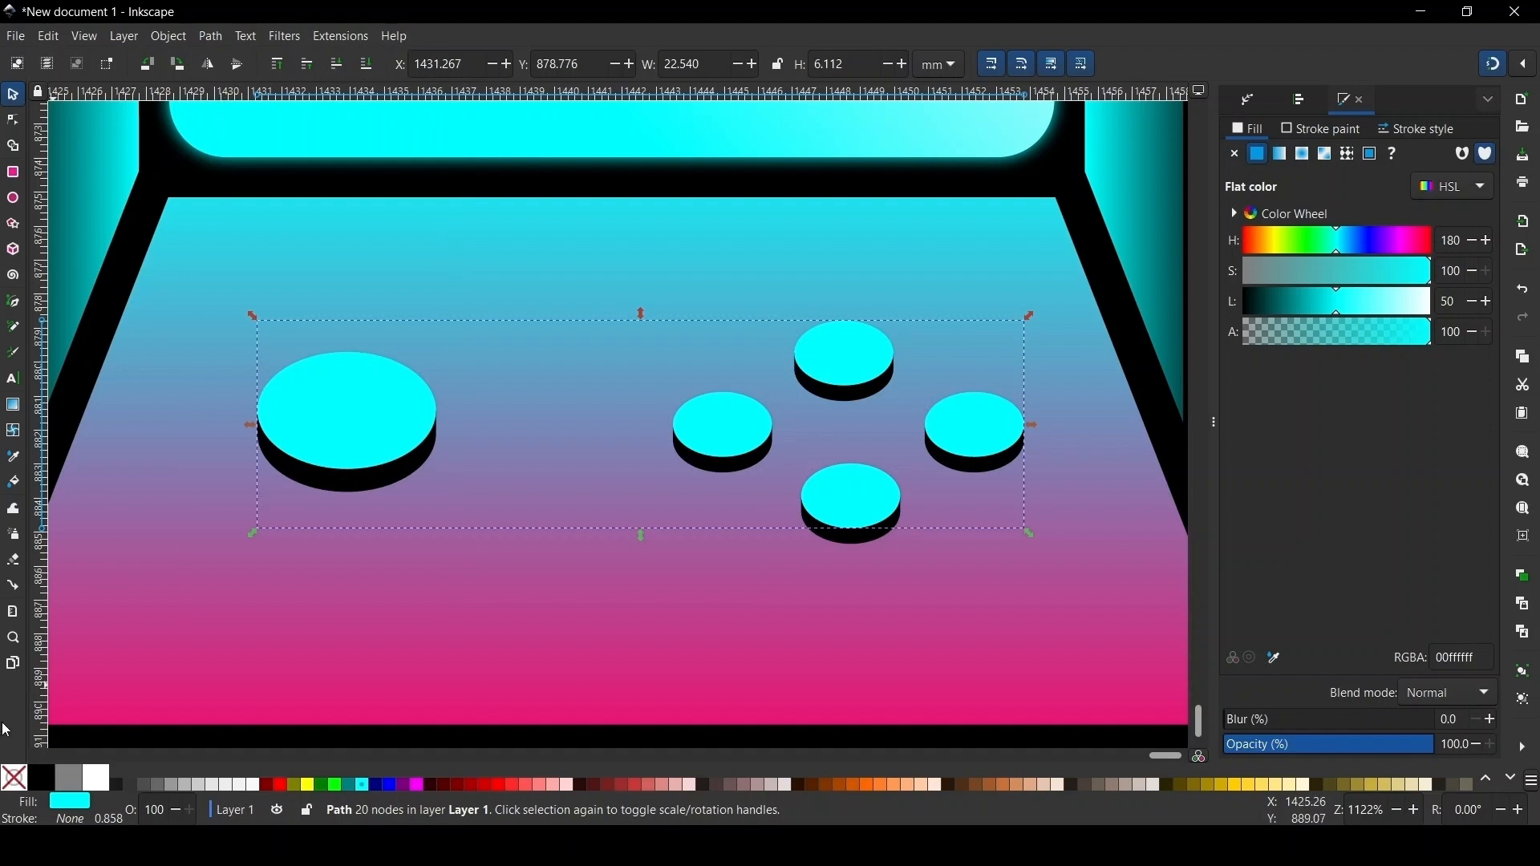
- Fill the united ellipses black and turn an aqua (#00FFFF) duplicate on top of them into a dynamic offset
left_click(42, 779)
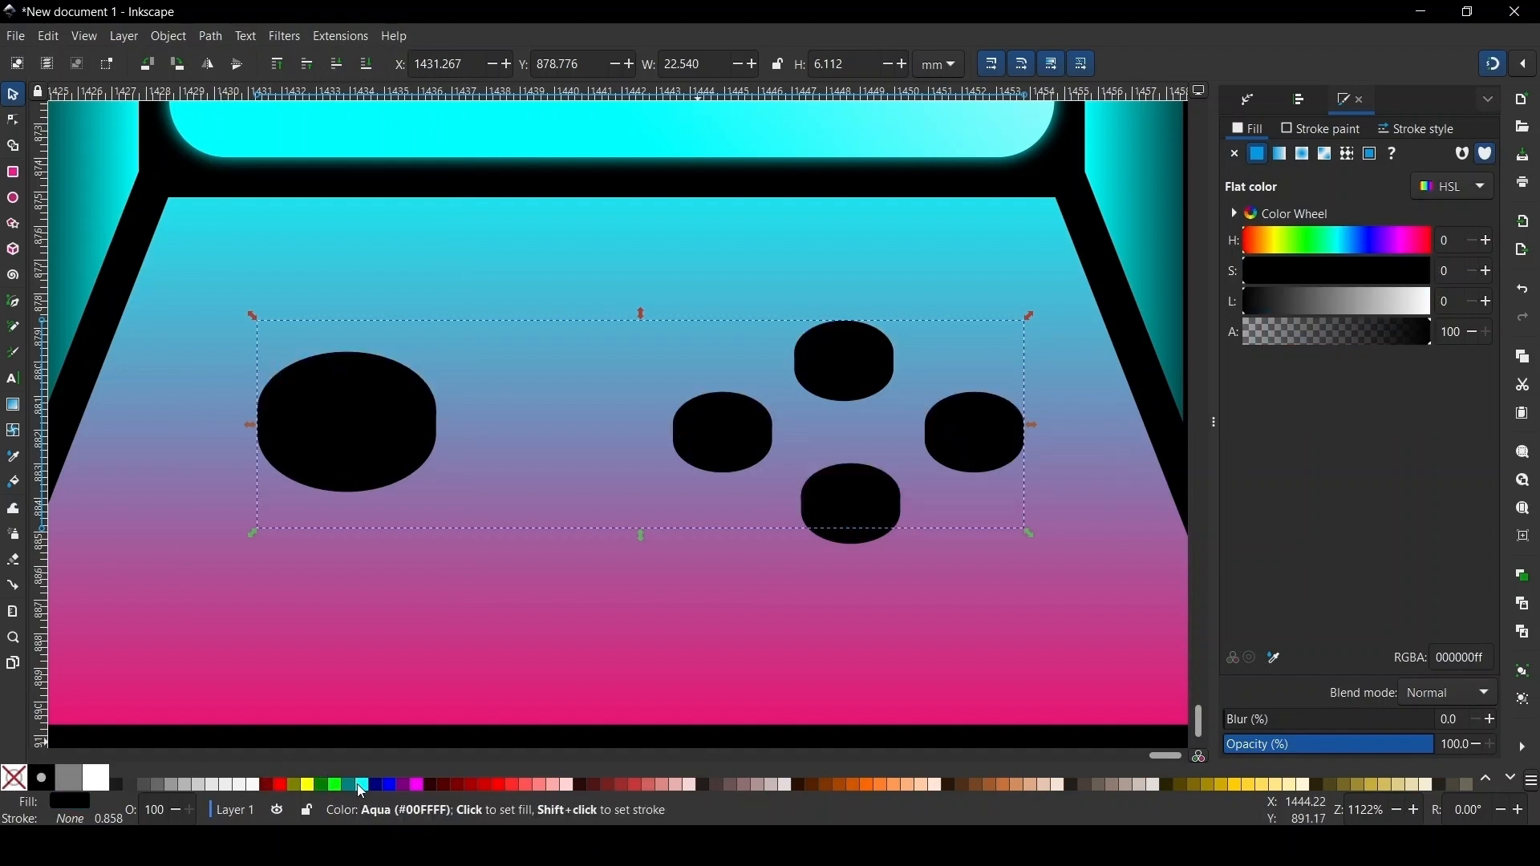
left_click(362, 784)
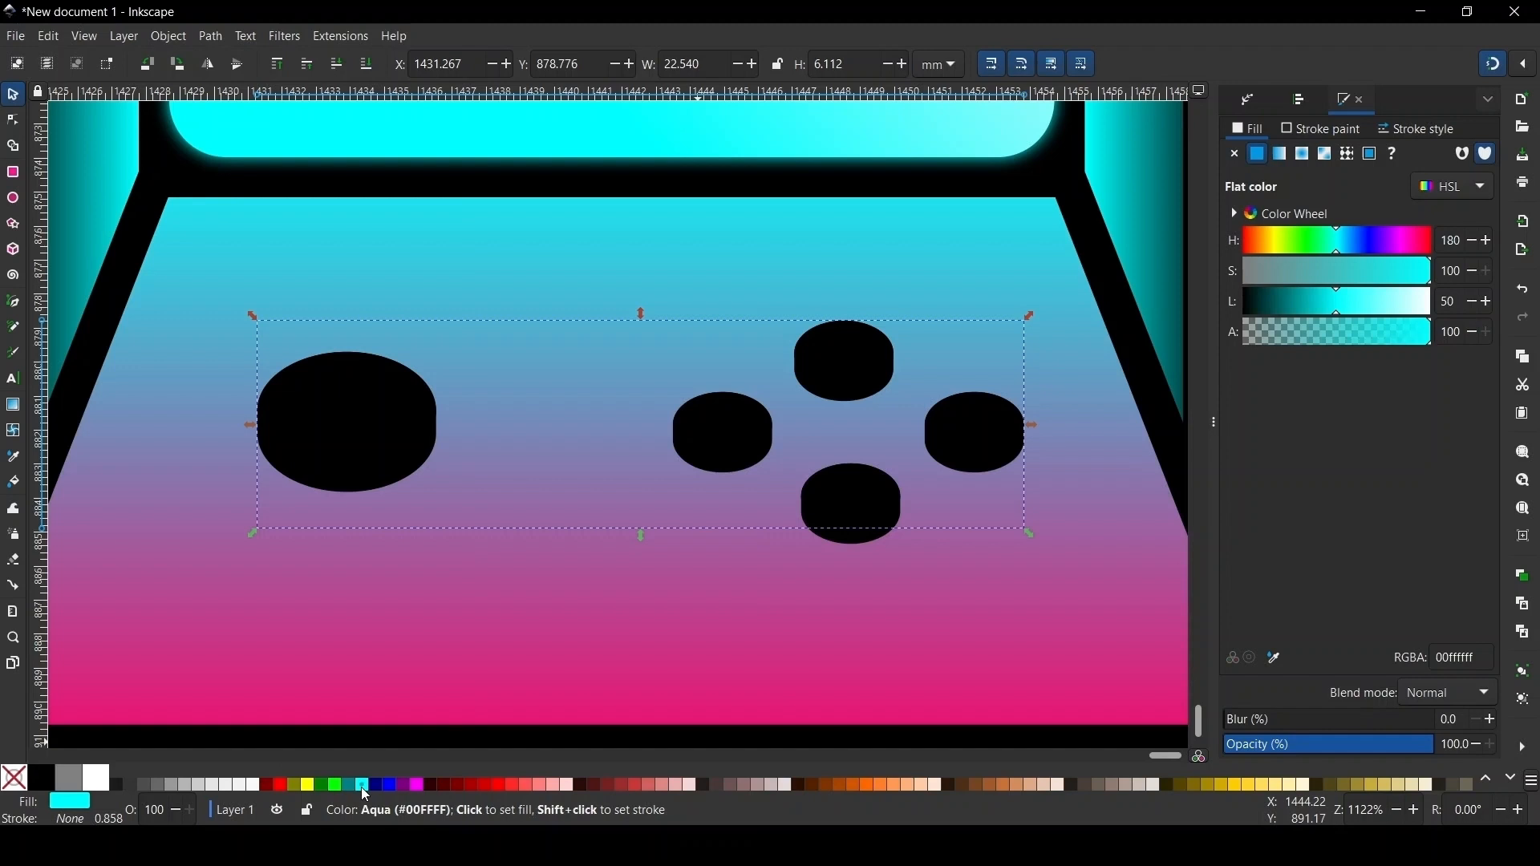
left_click(219, 40)
left_click(251, 433)
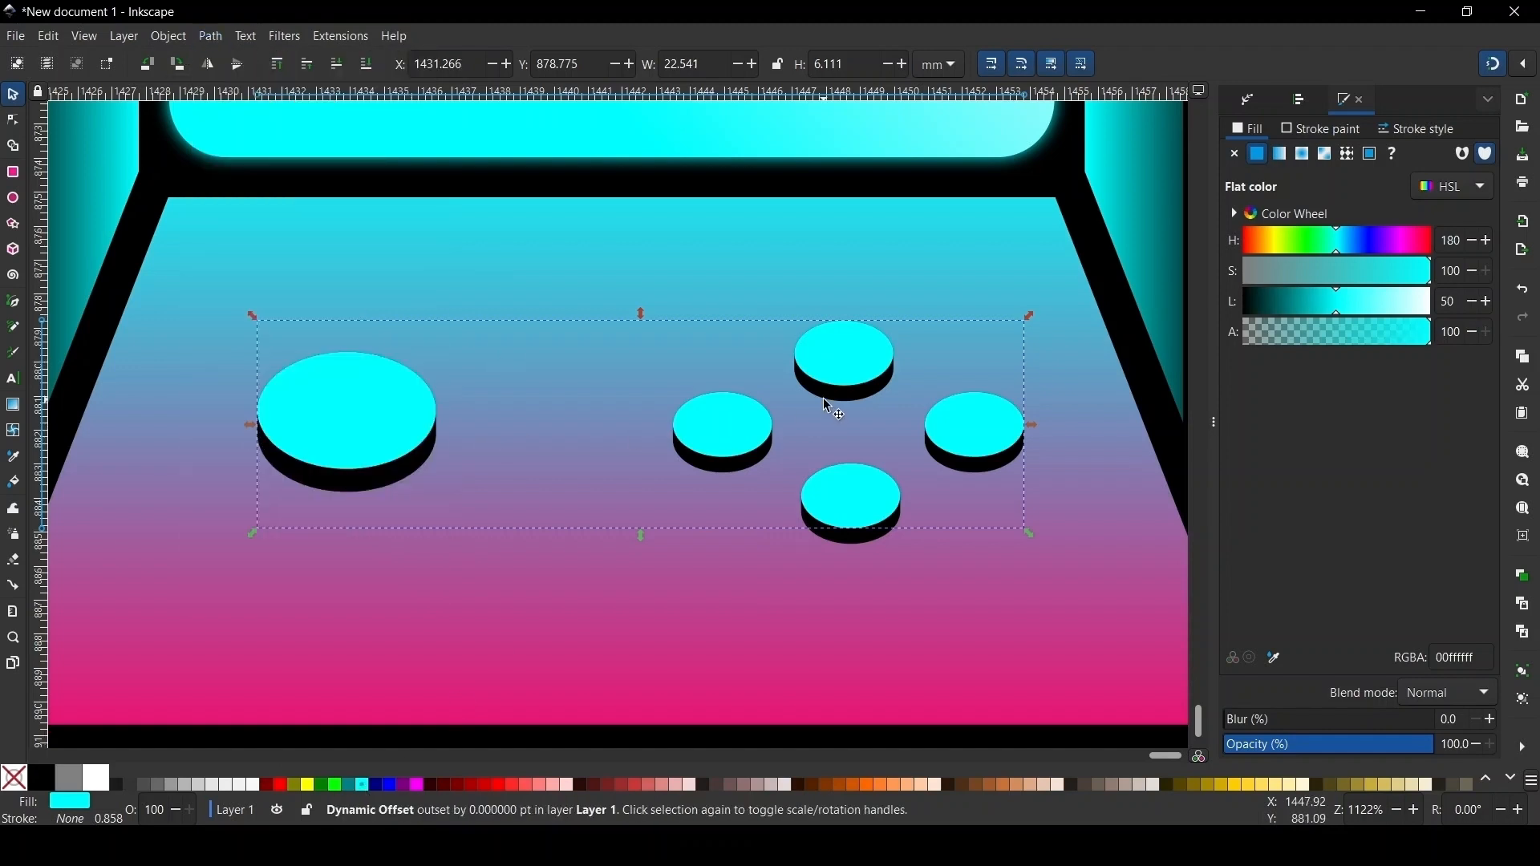
- Inset the aqua dynamic offset by about 0.15 mm to leave a thin black rim around every button top
scroll(839, 345, "up", 6)
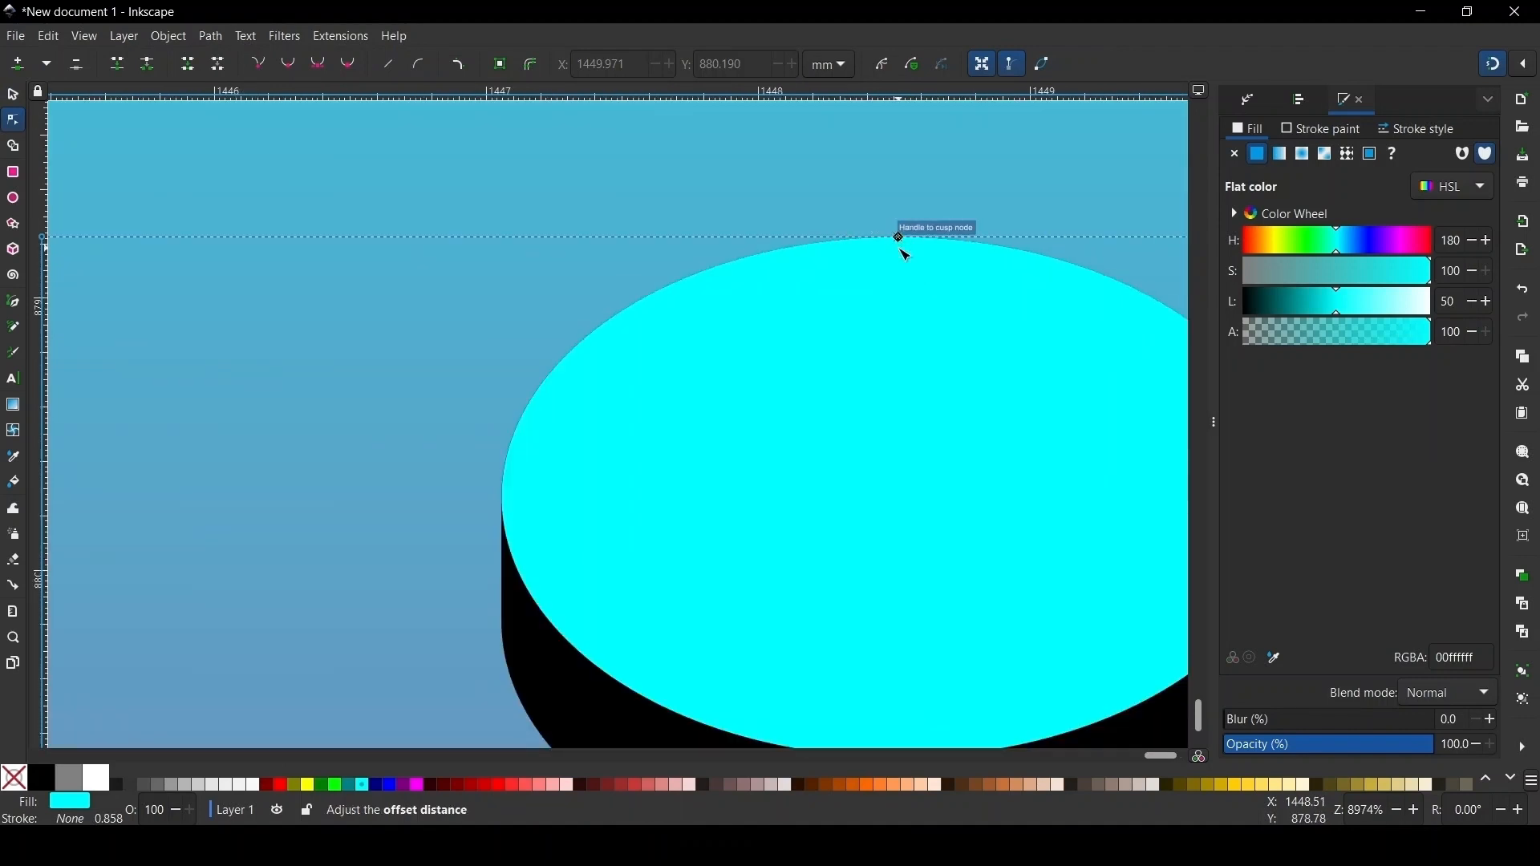
left_click_drag(901, 241, 898, 265)
scroll(719, 218, "down", 4)
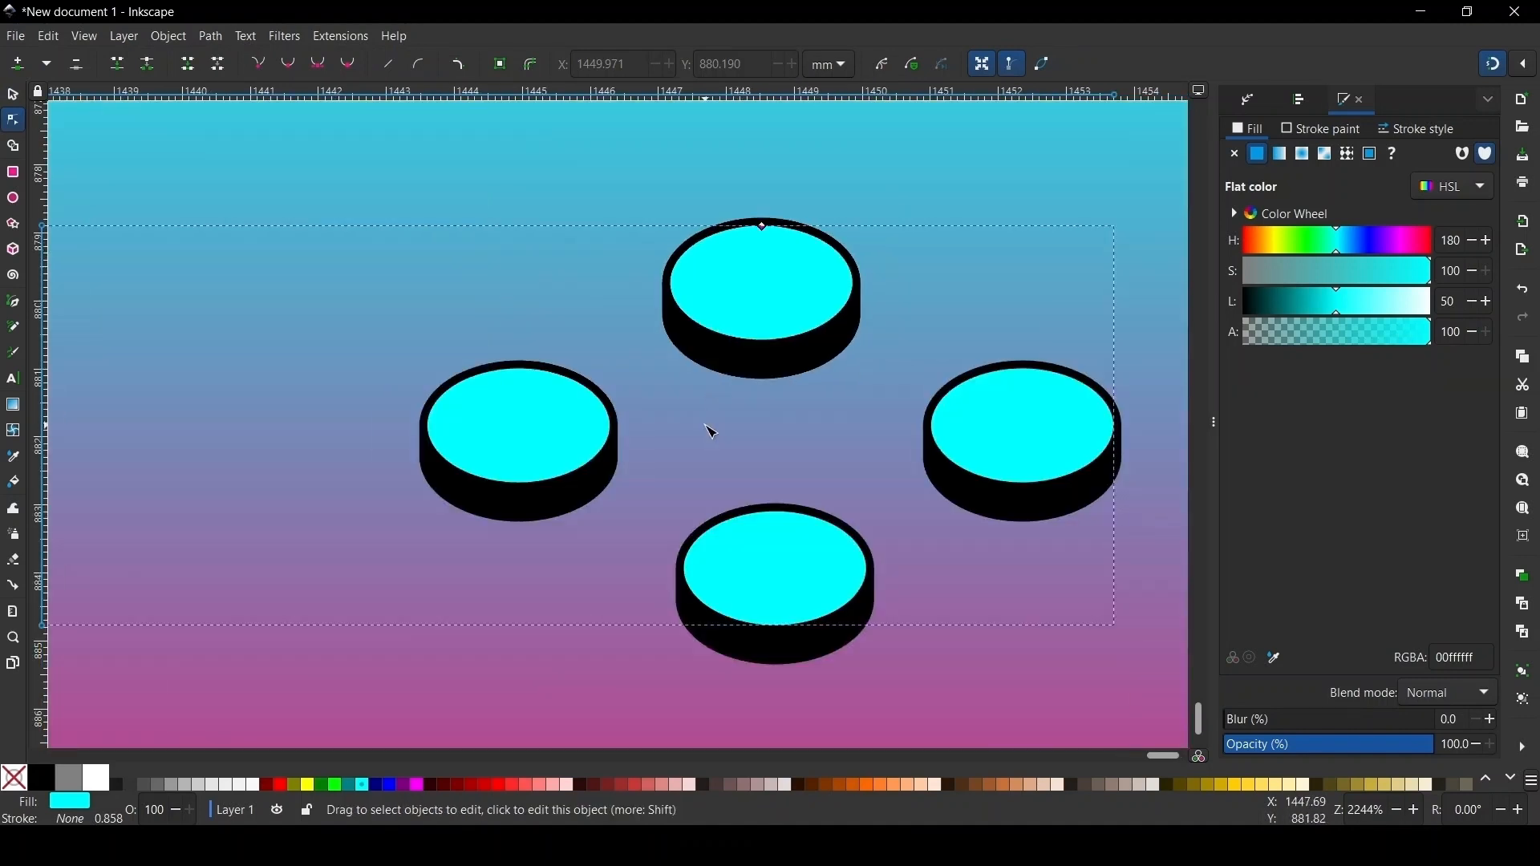
scroll(860, 410, "down", 3)
scroll(798, 409, "up", 3)
scroll(819, 290, "up", 2)
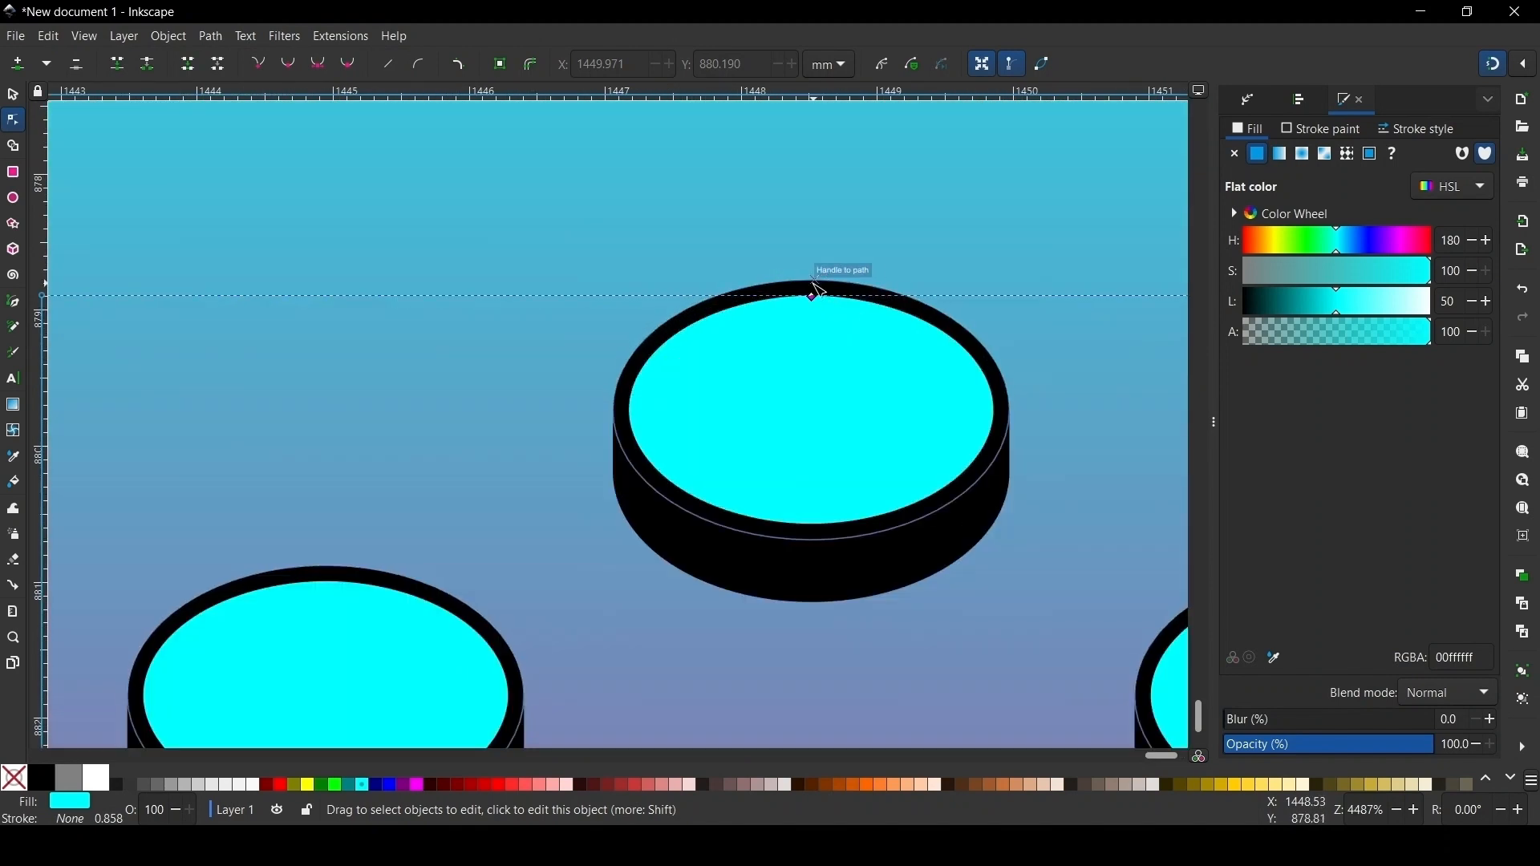
left_click_drag(818, 290, 816, 303)
scroll(797, 474, "down", 6)
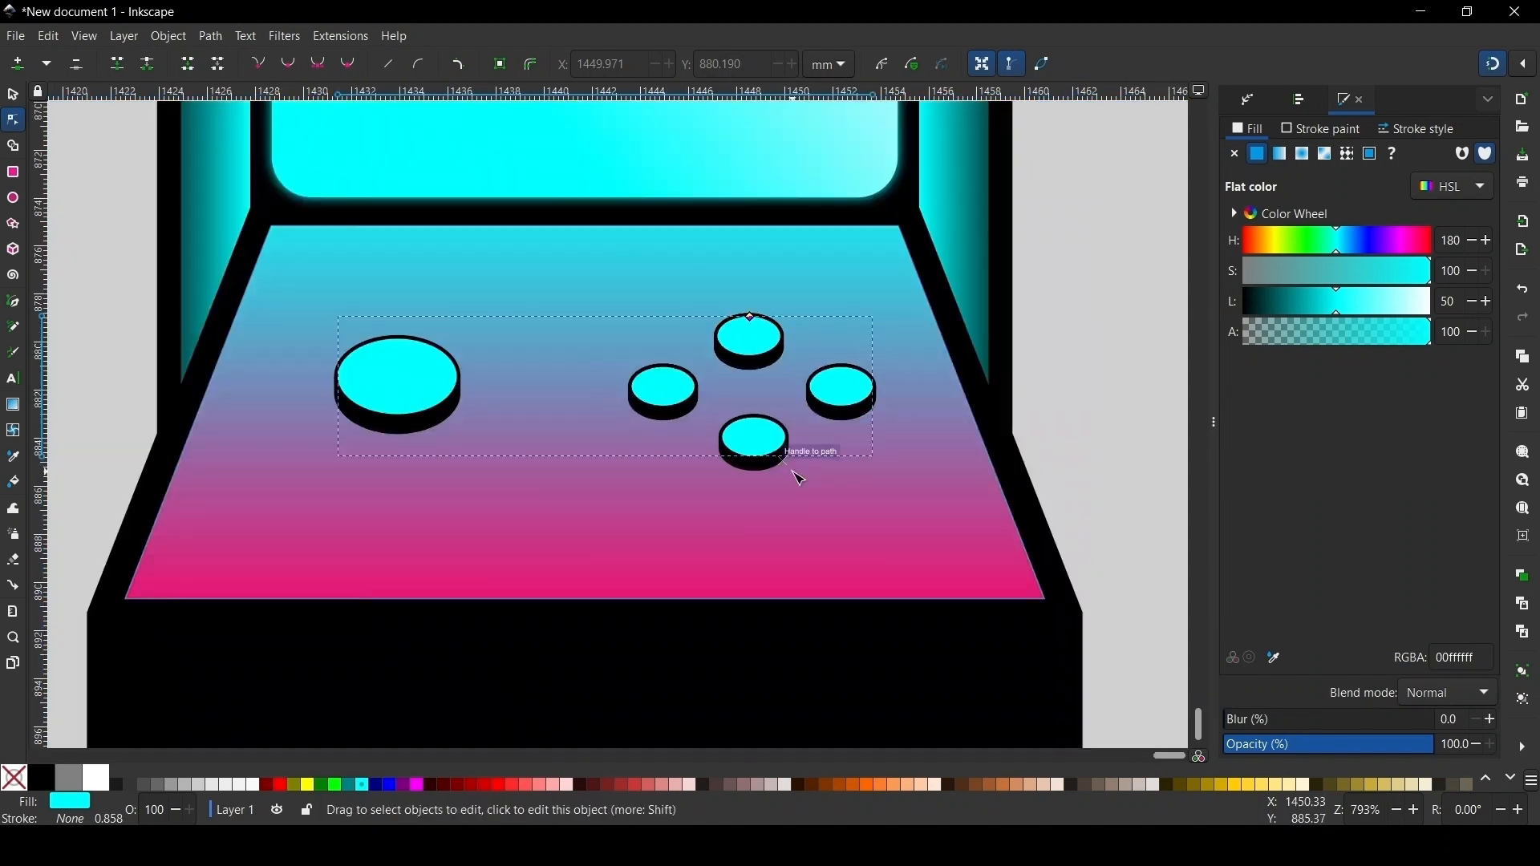
- Duplicate the united black ellipses, move the copy about 1.41 mm straight down, and lower it beneath the aqua tops
key("s")
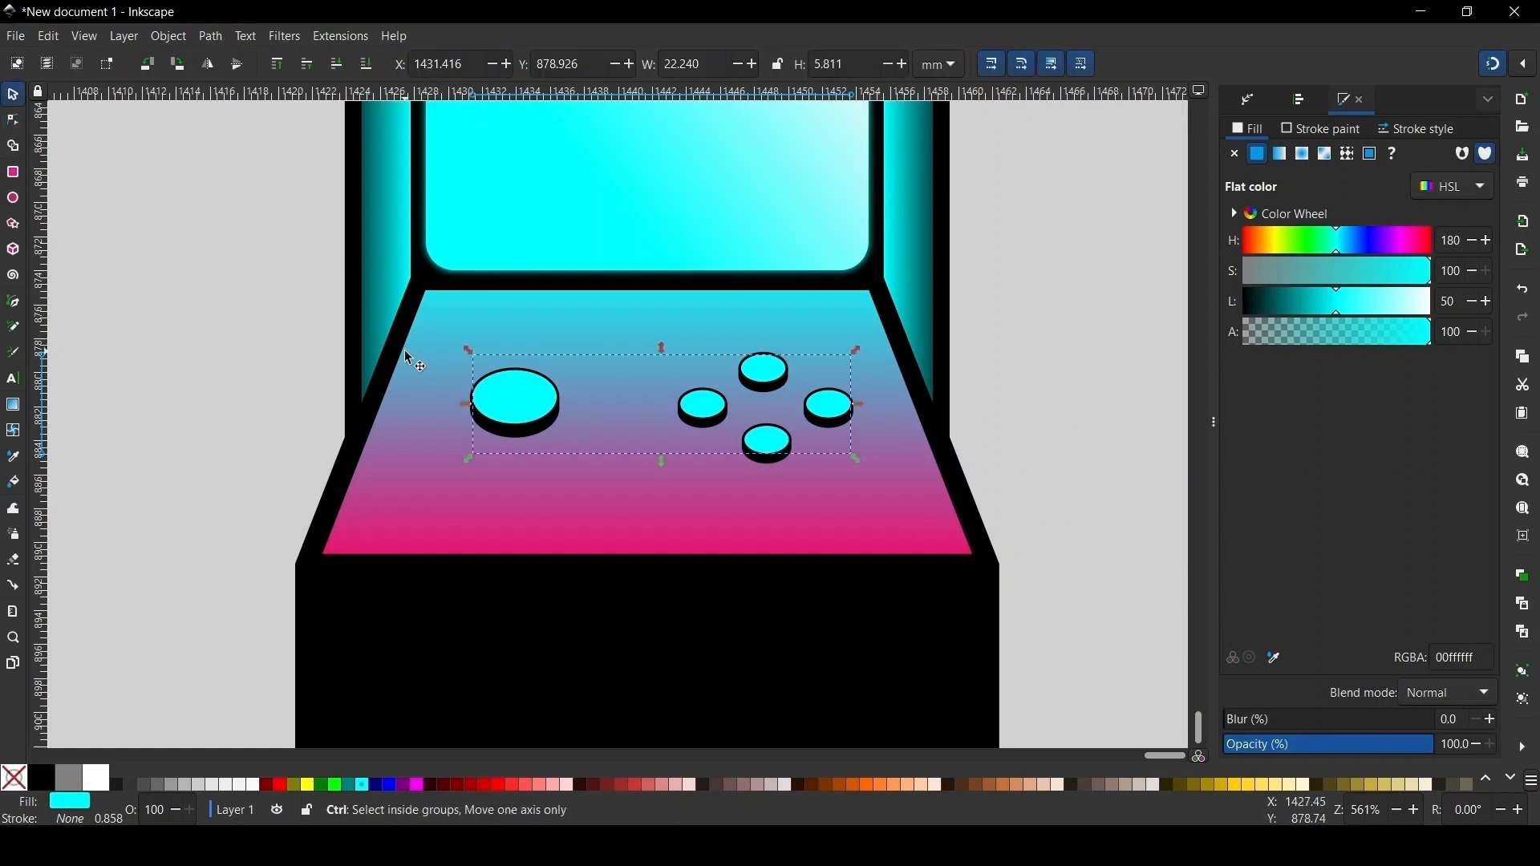
scroll(577, 388, "up", 4)
left_click(447, 337)
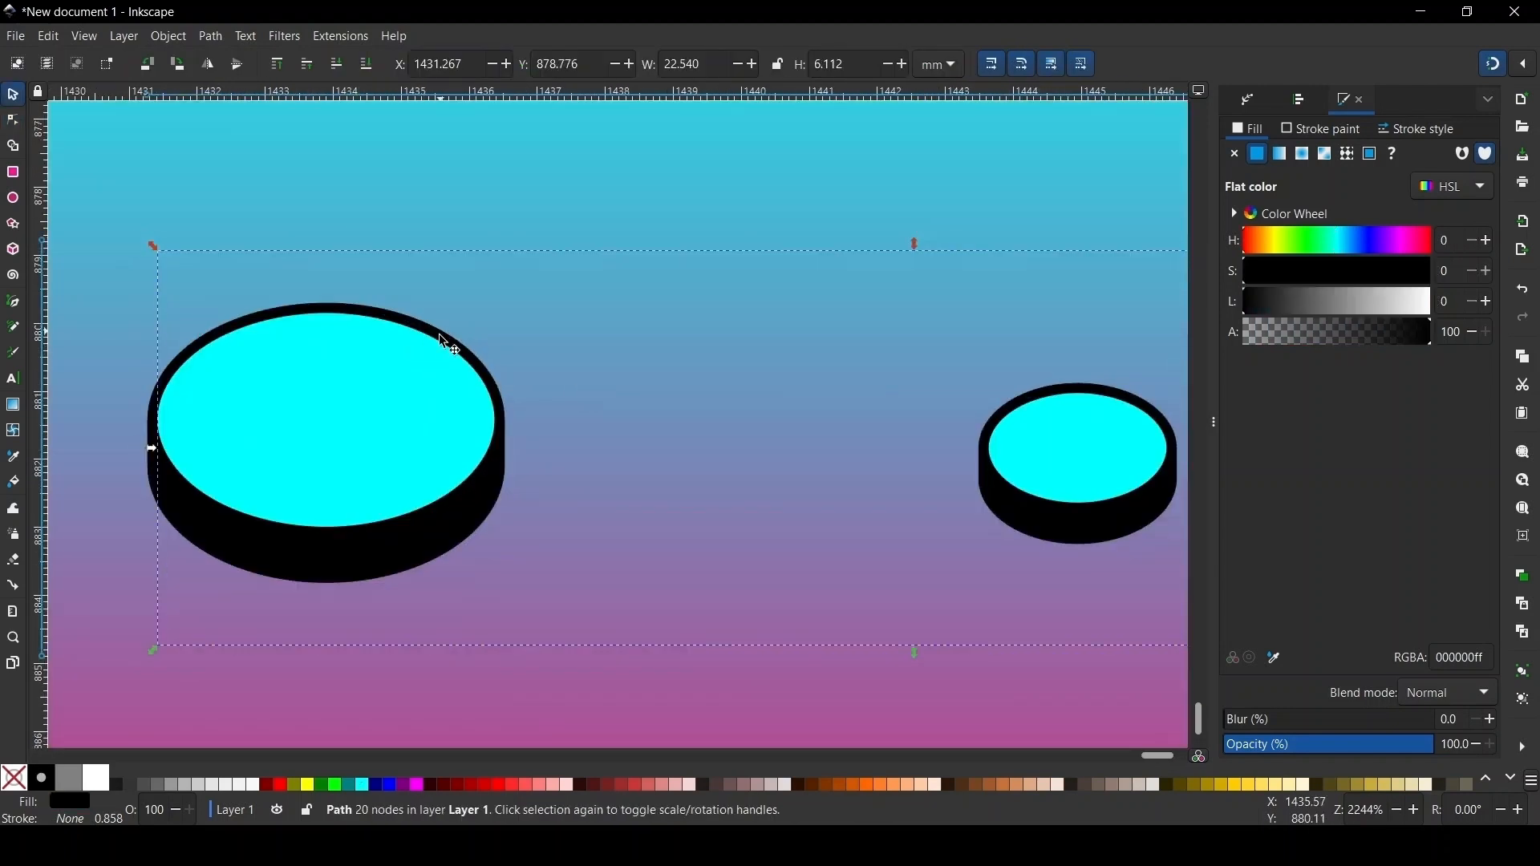
scroll(566, 343, "down", 3)
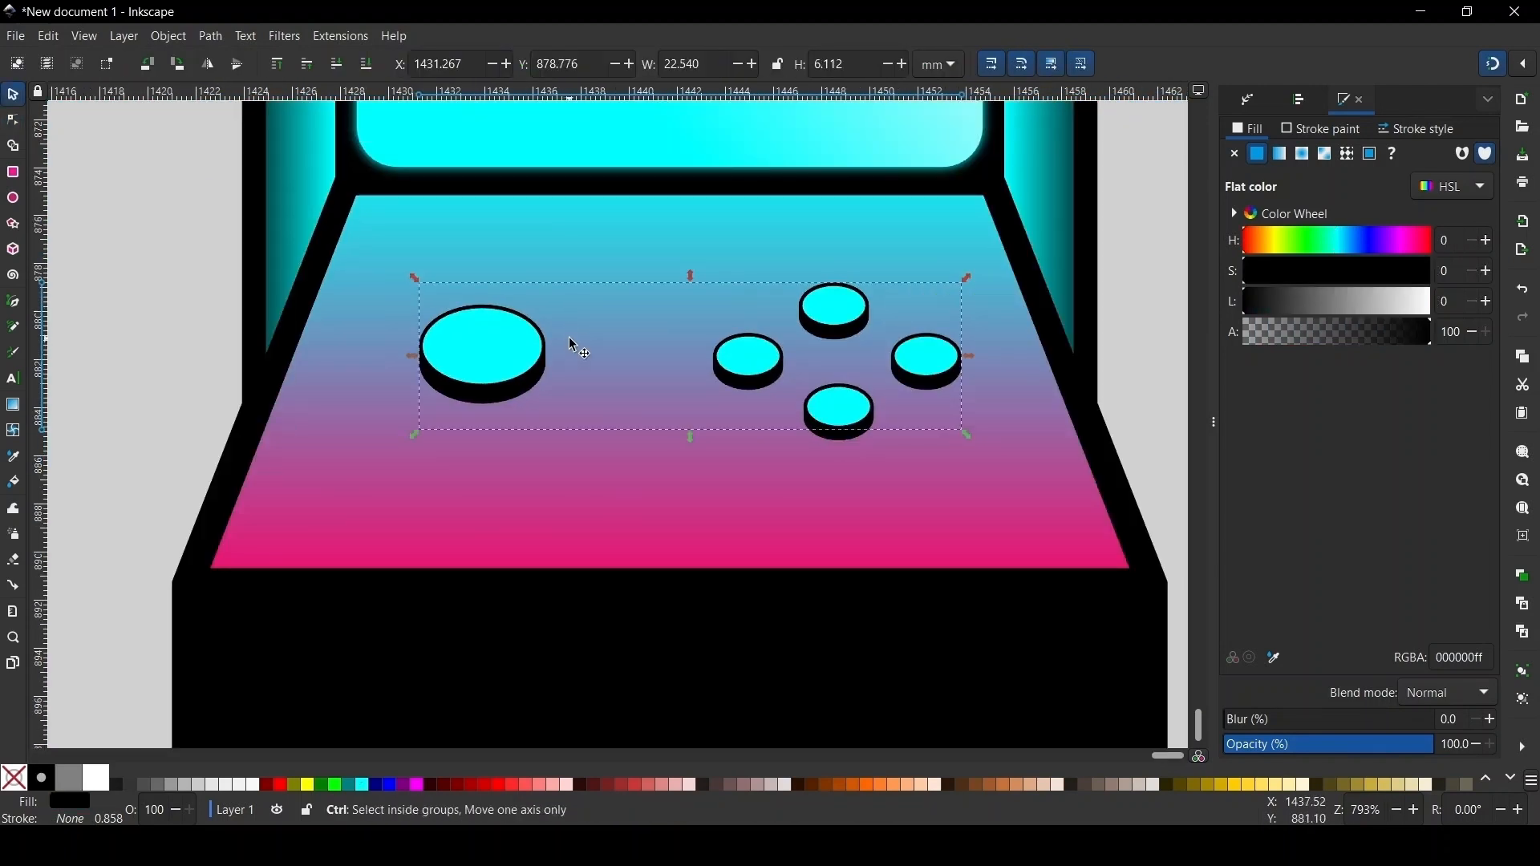
left_click_drag(572, 345, 939, 286)
scroll(734, 405, "up", 2)
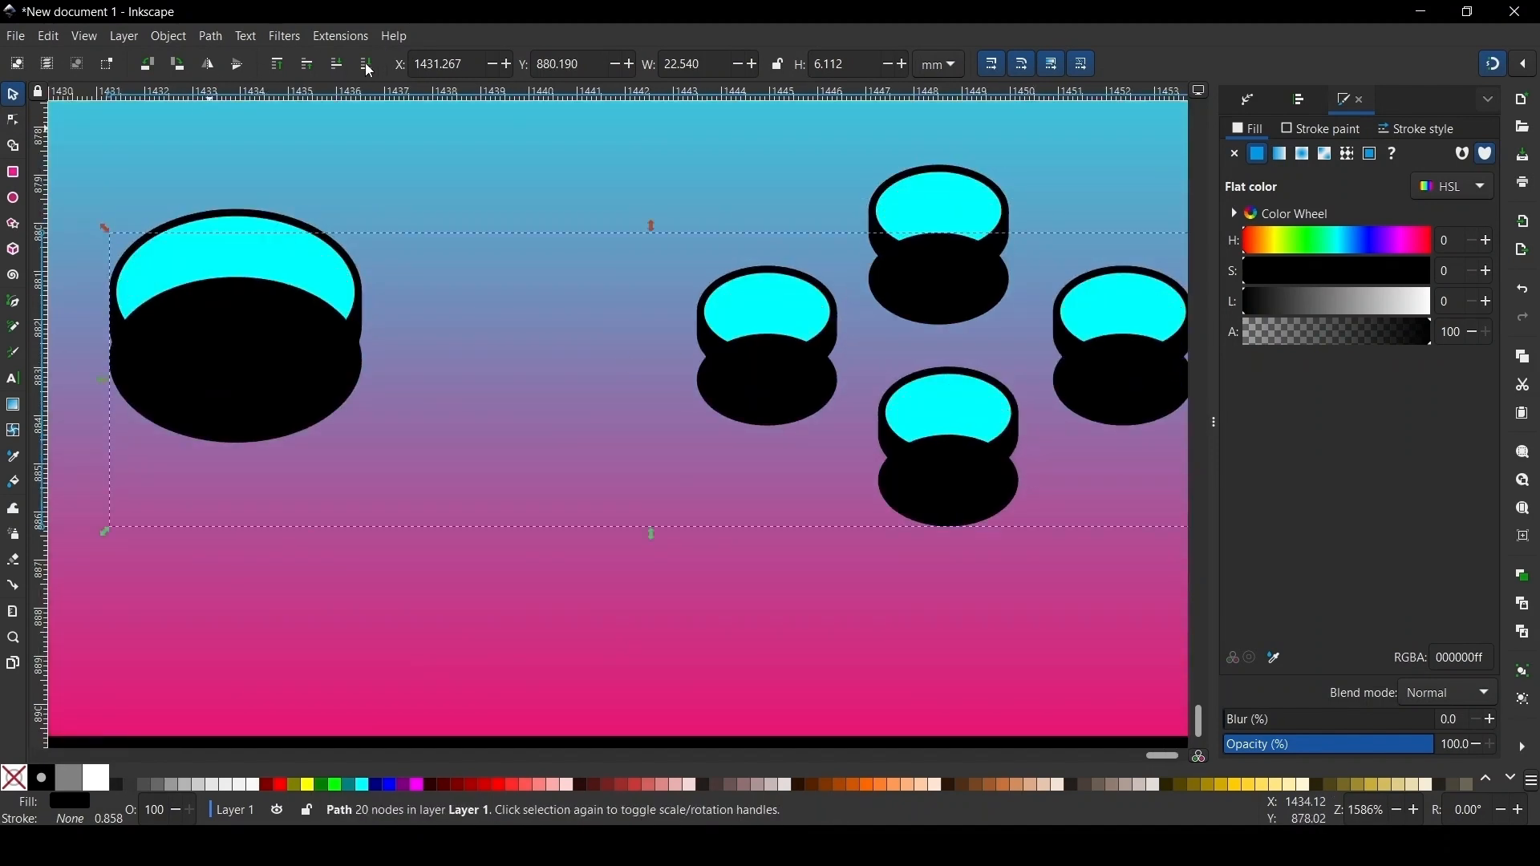
left_click(341, 66)
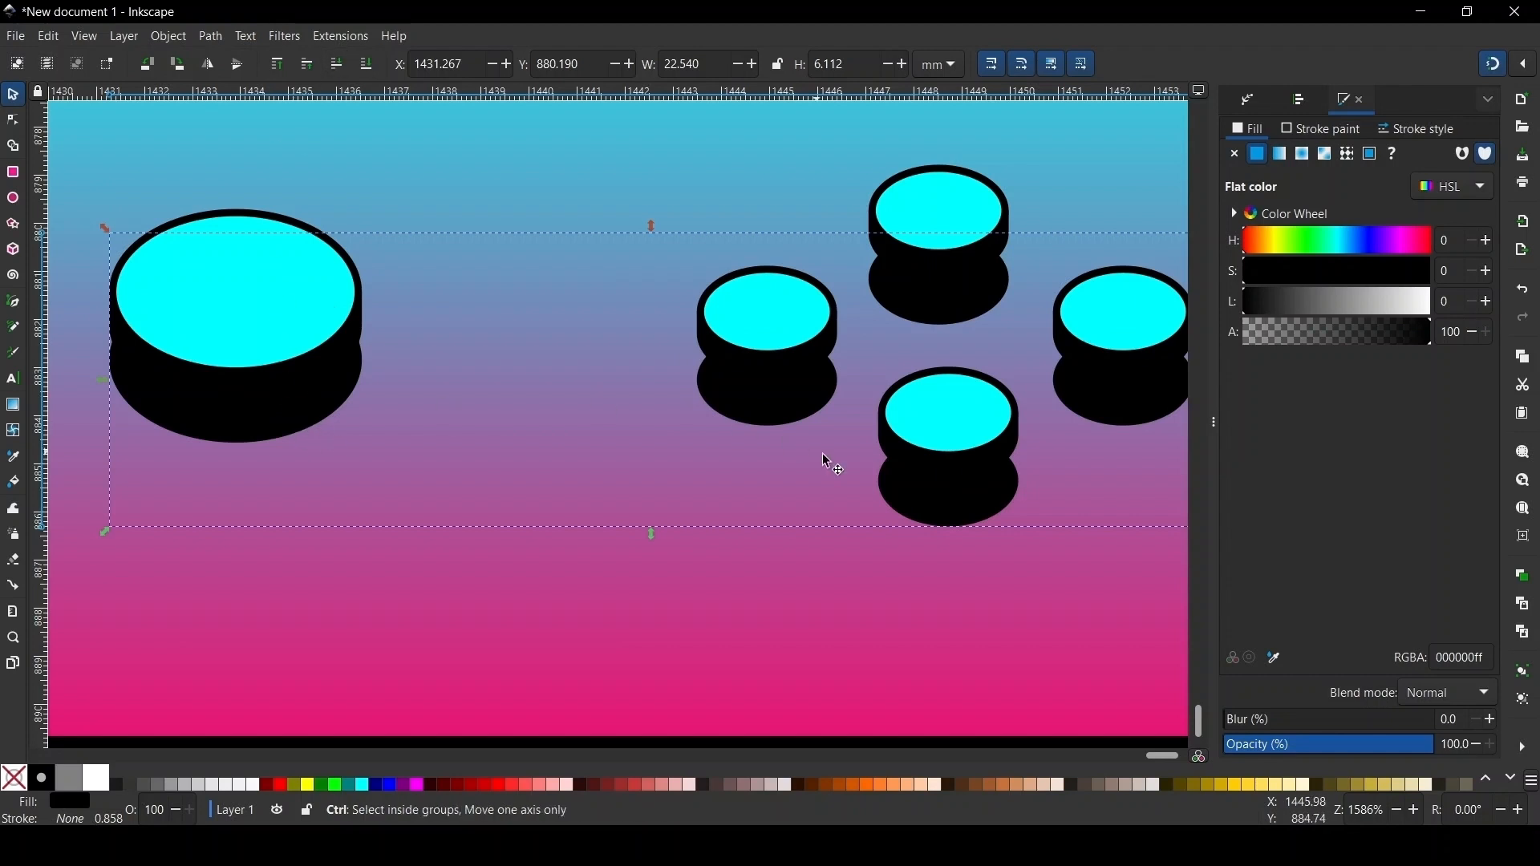
- Move the lowered black copy about 0.53 mm further down to Y 880.719 mm
key("Down")
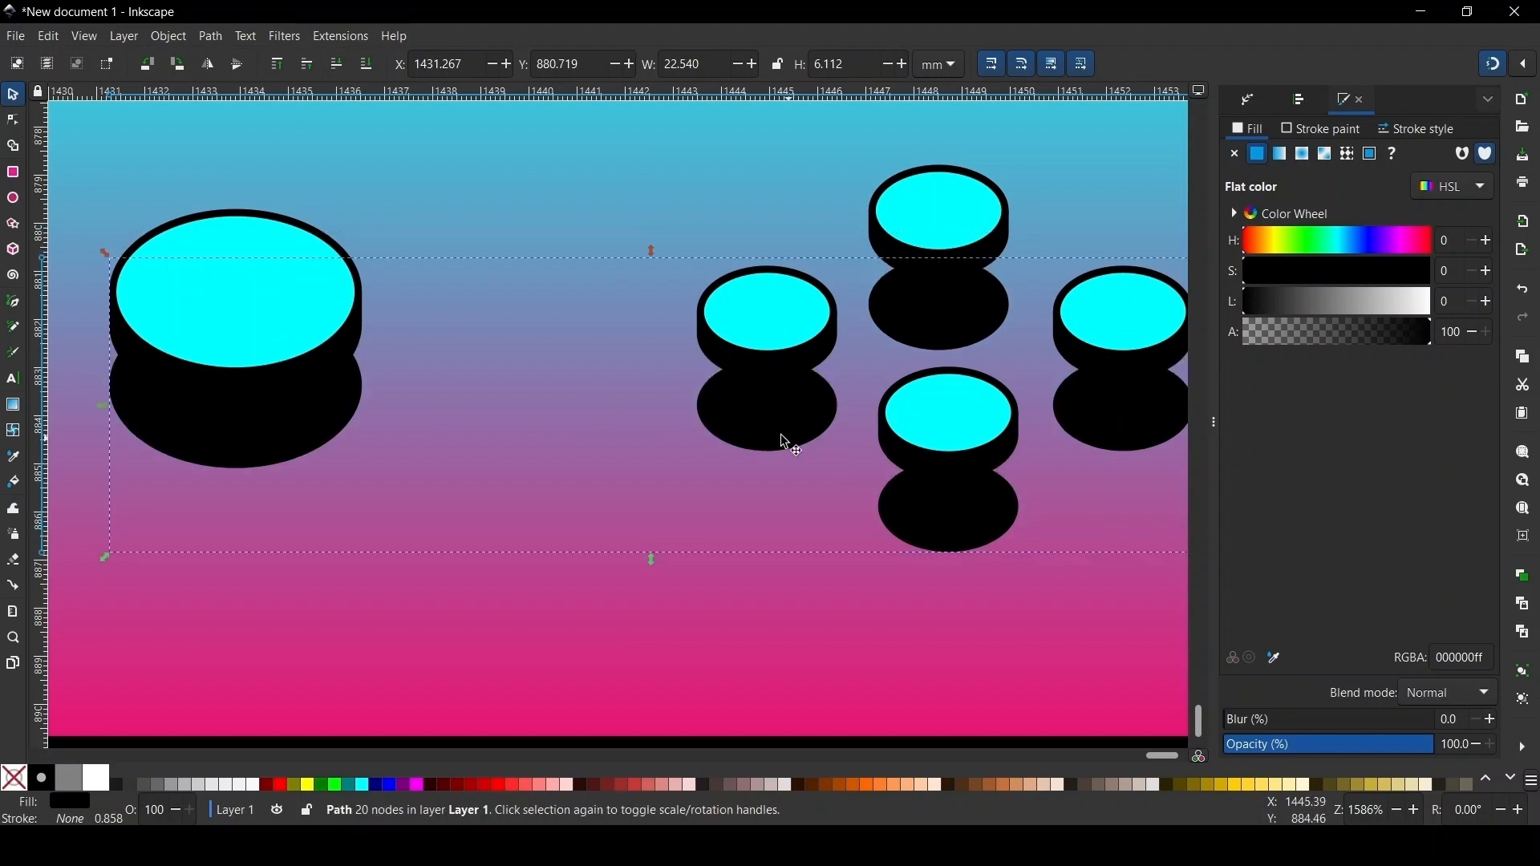
scroll(784, 442, "down", 6)
scroll(779, 430, "up", 2)
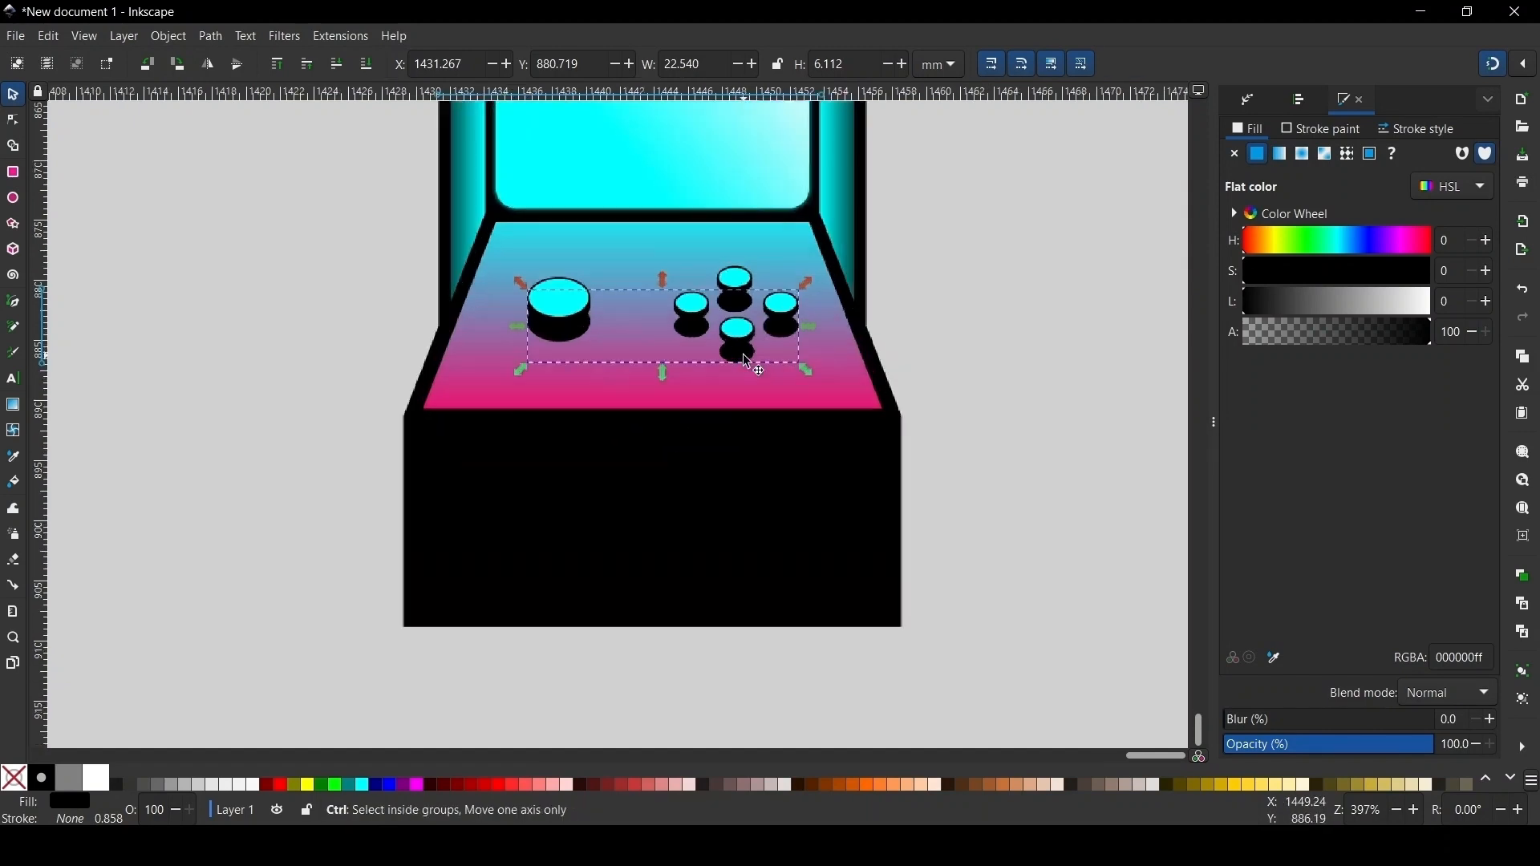
- Turn the lowered black copy into a faint button shadow by setting its opacity to 17.4% and moving it up to Y 880.037 mm
scroll(750, 362, "up", 6)
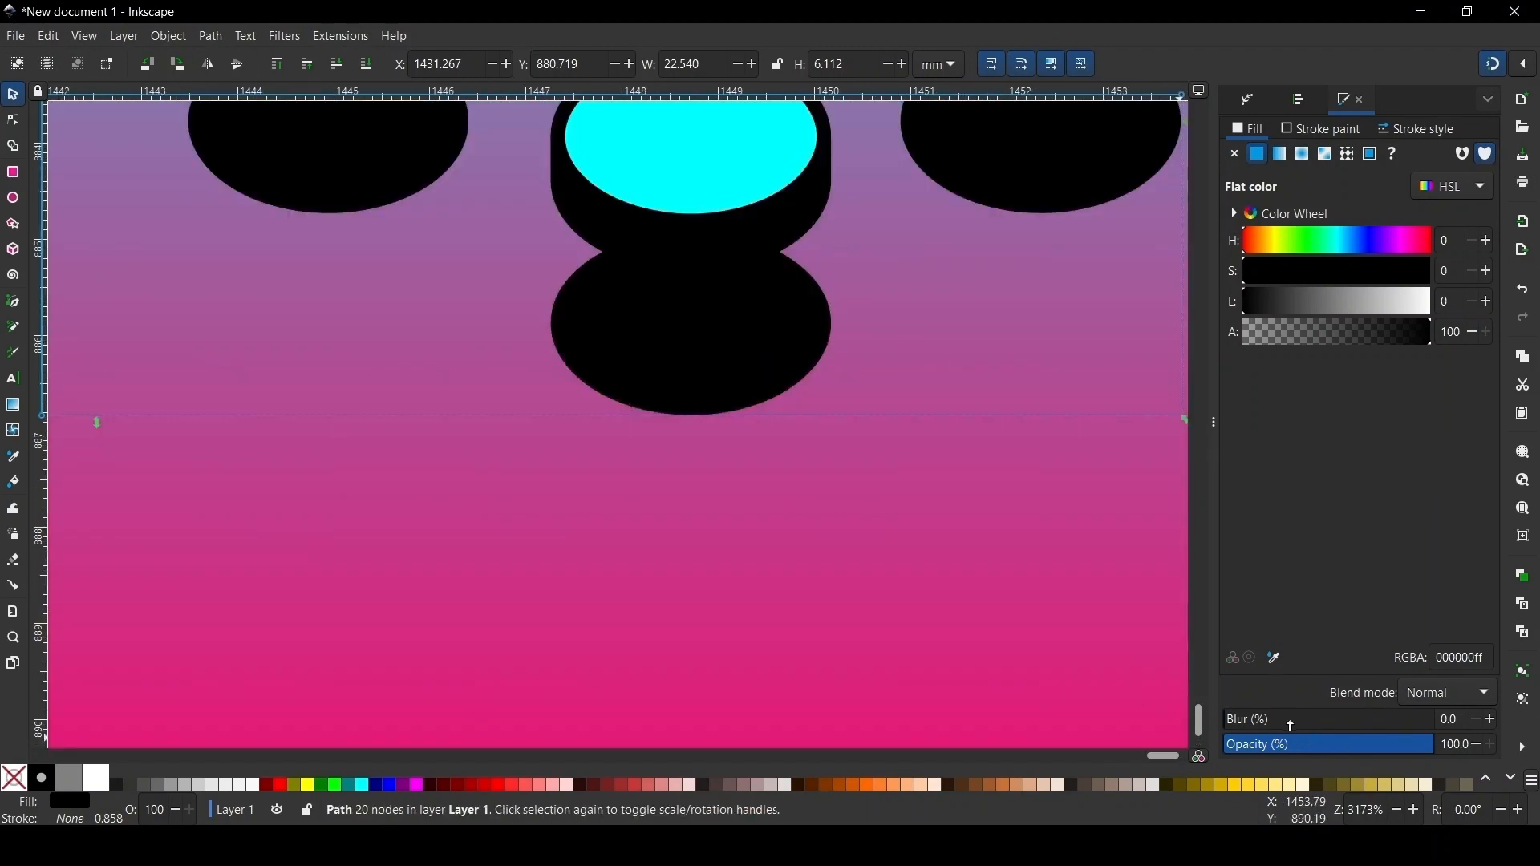
left_click(1253, 746)
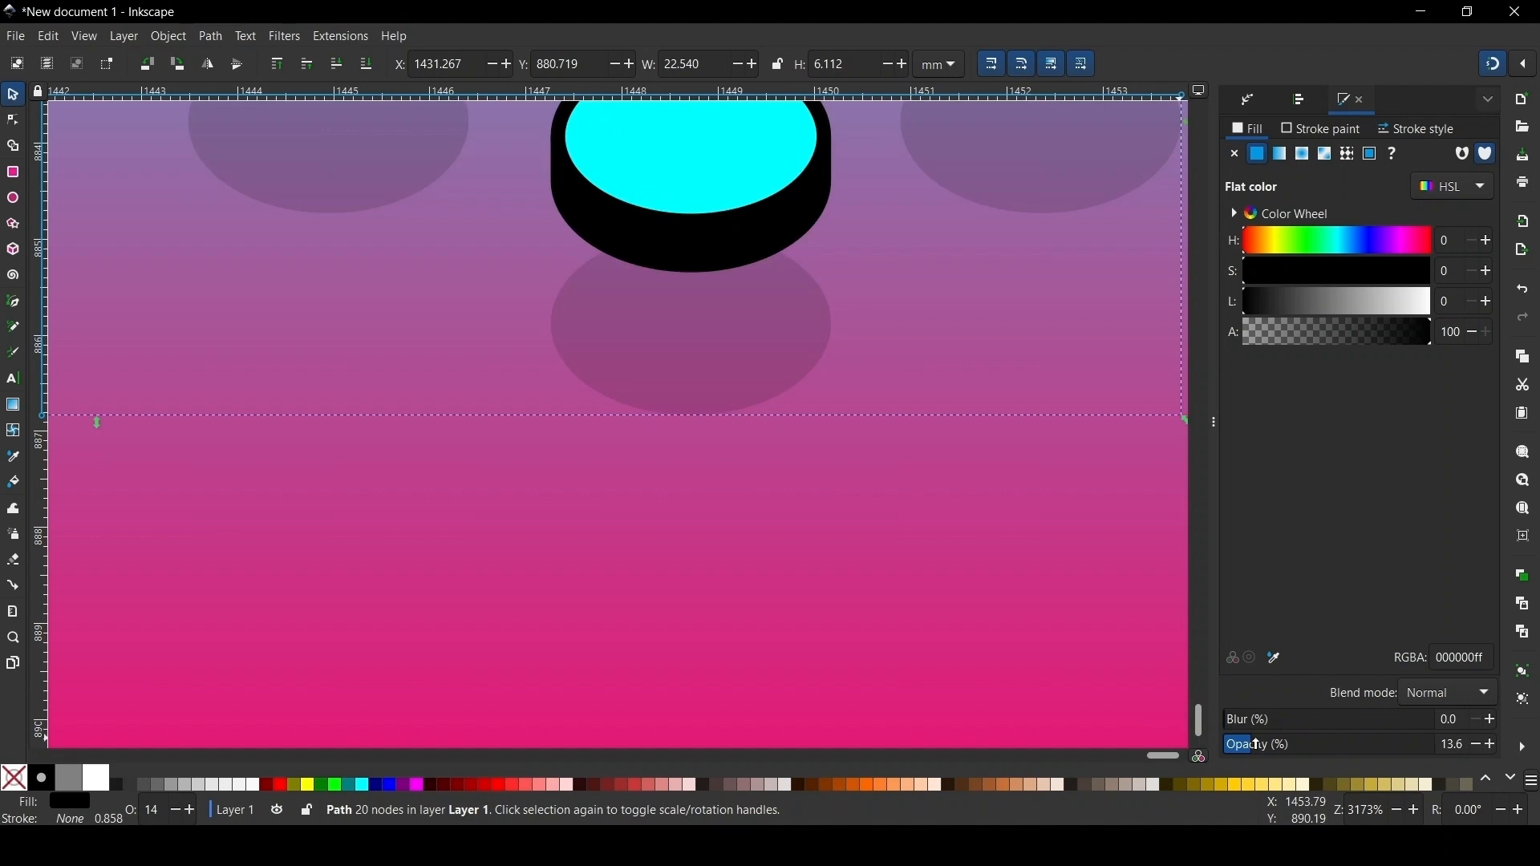
key("Up")
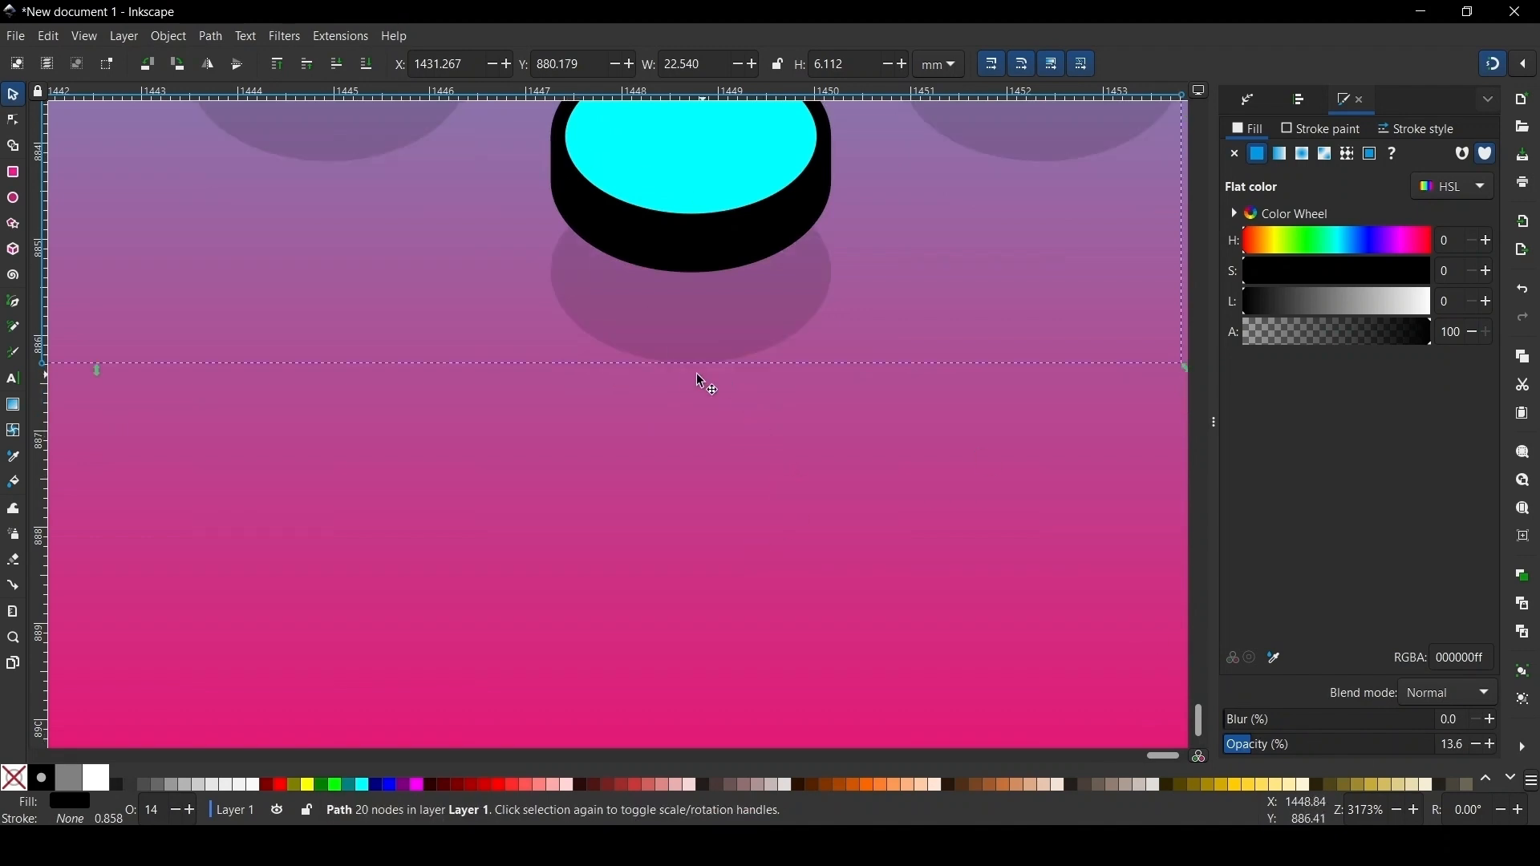
left_click_drag(706, 333, 708, 324)
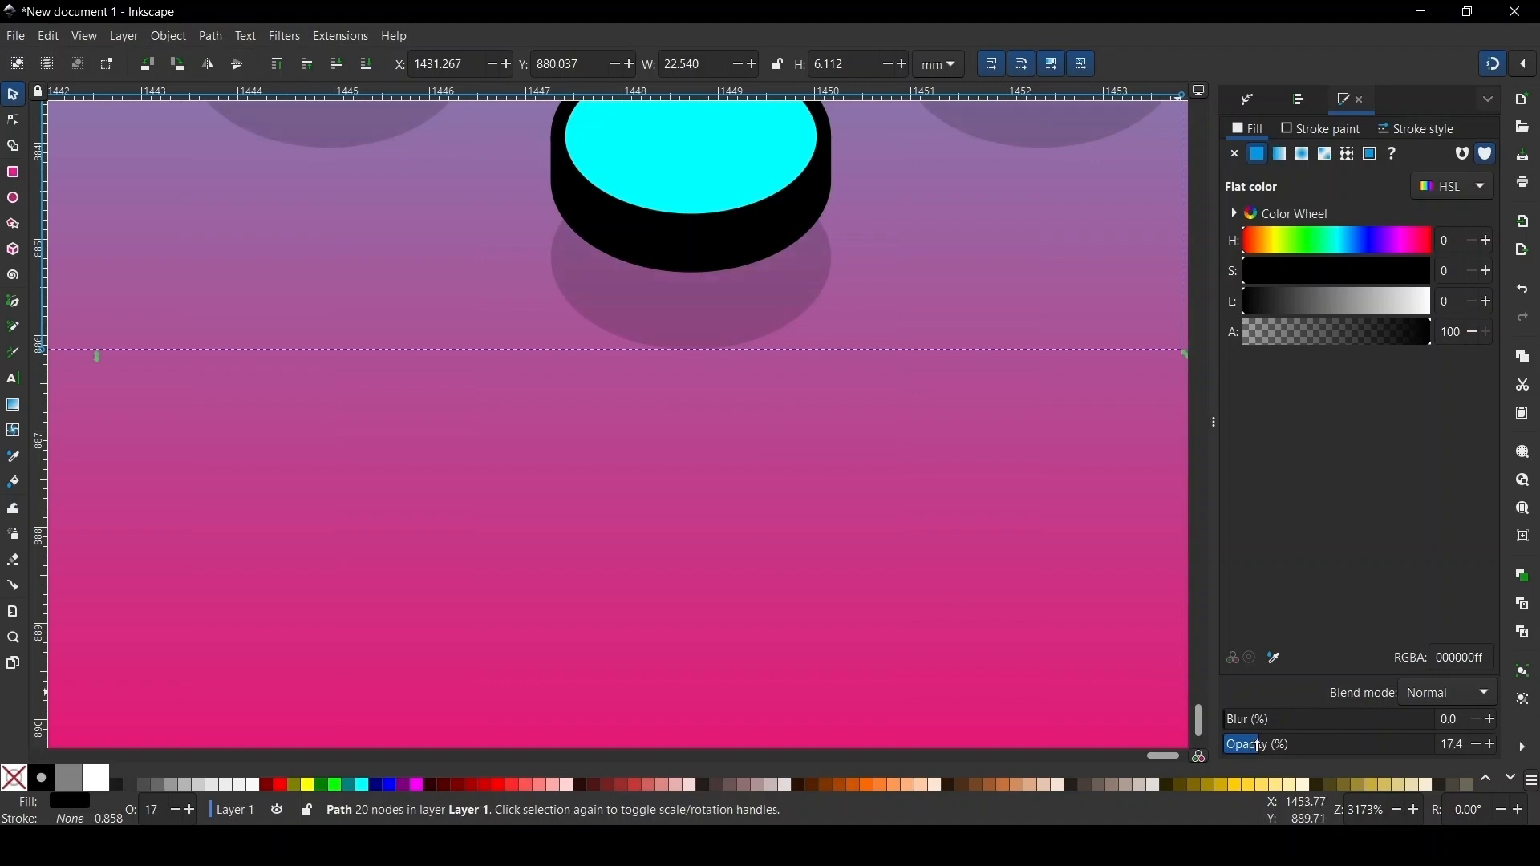
scroll(928, 515, "down", 8)
scroll(774, 454, "up", 1)
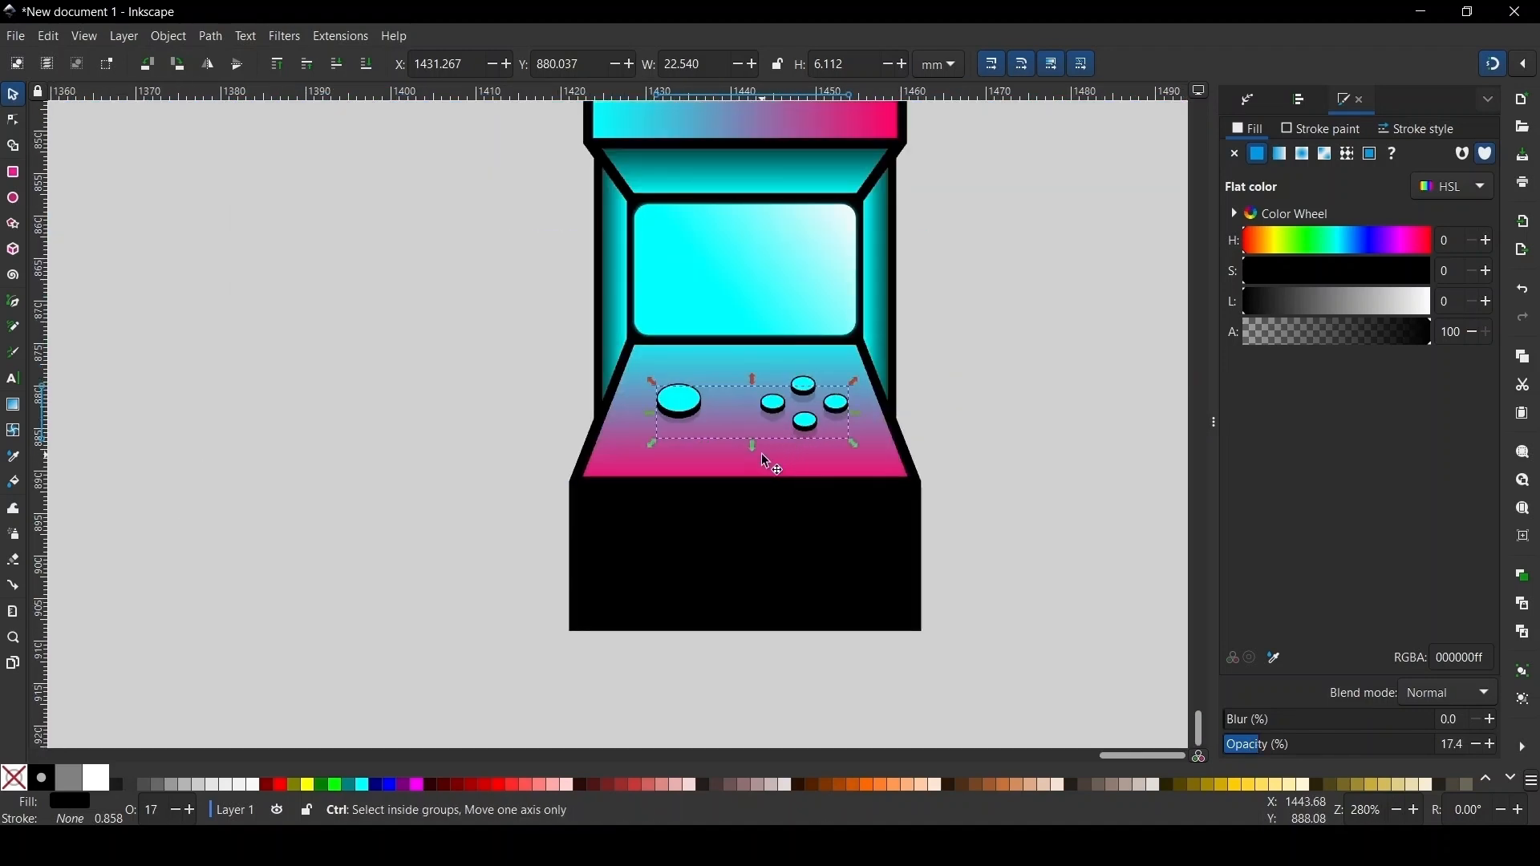
left_click(966, 431)
scroll(744, 481, "down", 2)
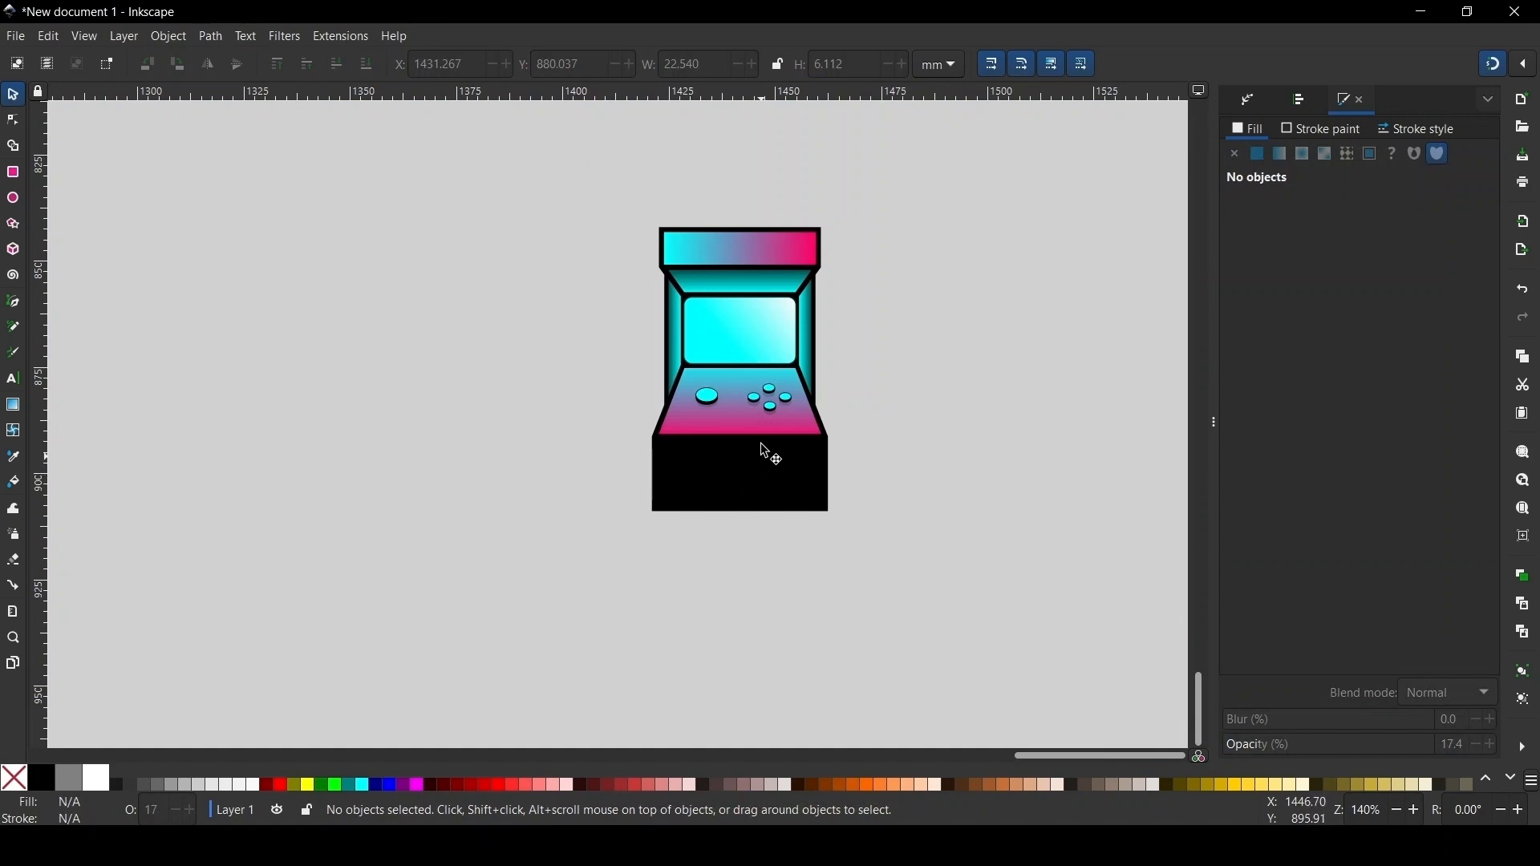
scroll(769, 454, "up", 2)
scroll(743, 393, "down", 2)
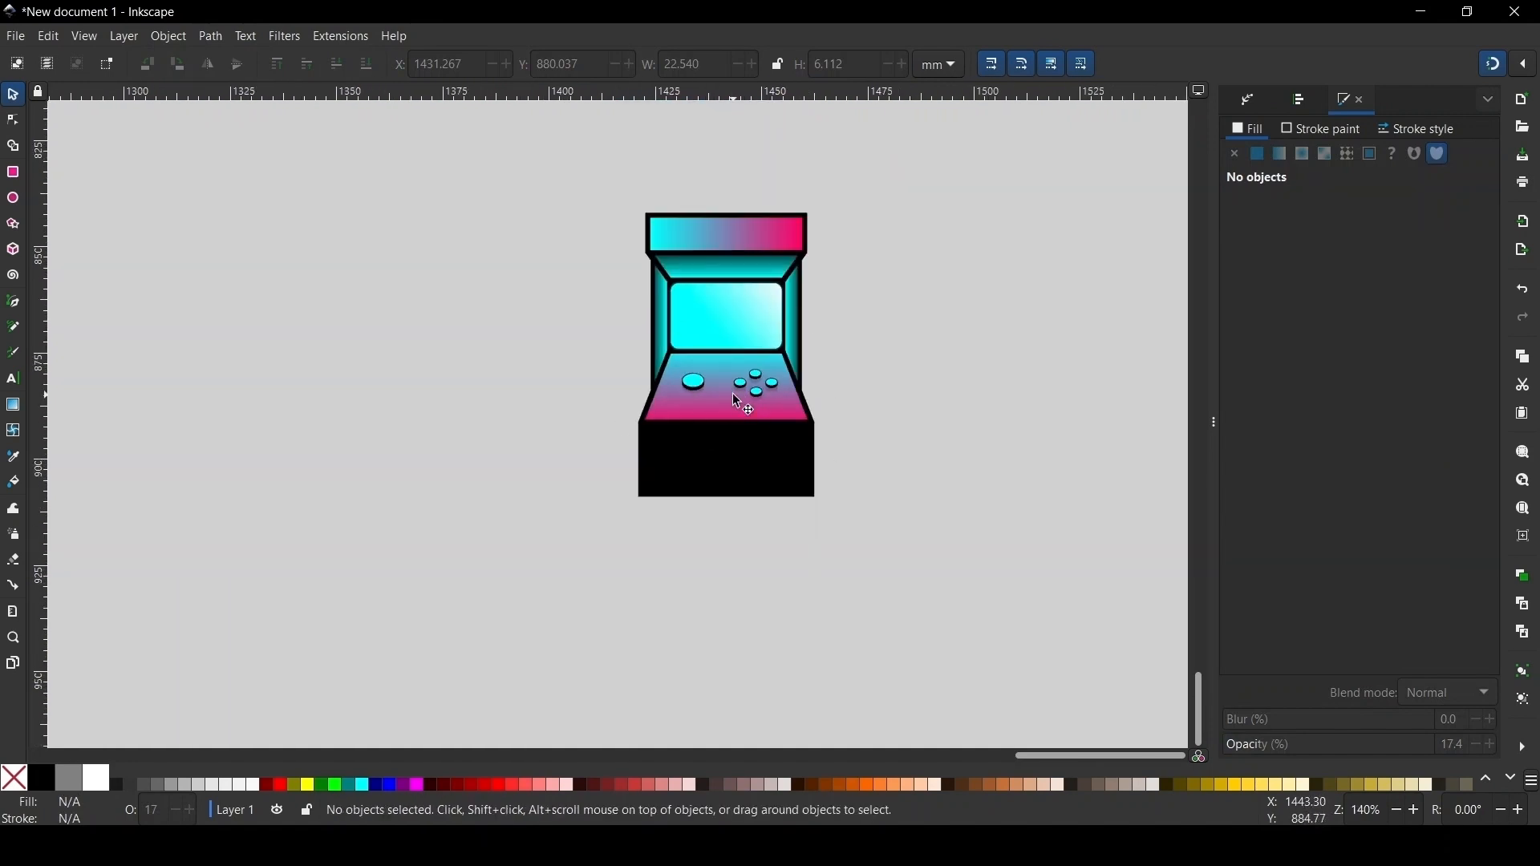
- Convert the aqua dynamic offset to a path and split it into separate button tops
scroll(739, 401, "up", 6)
left_click(564, 447)
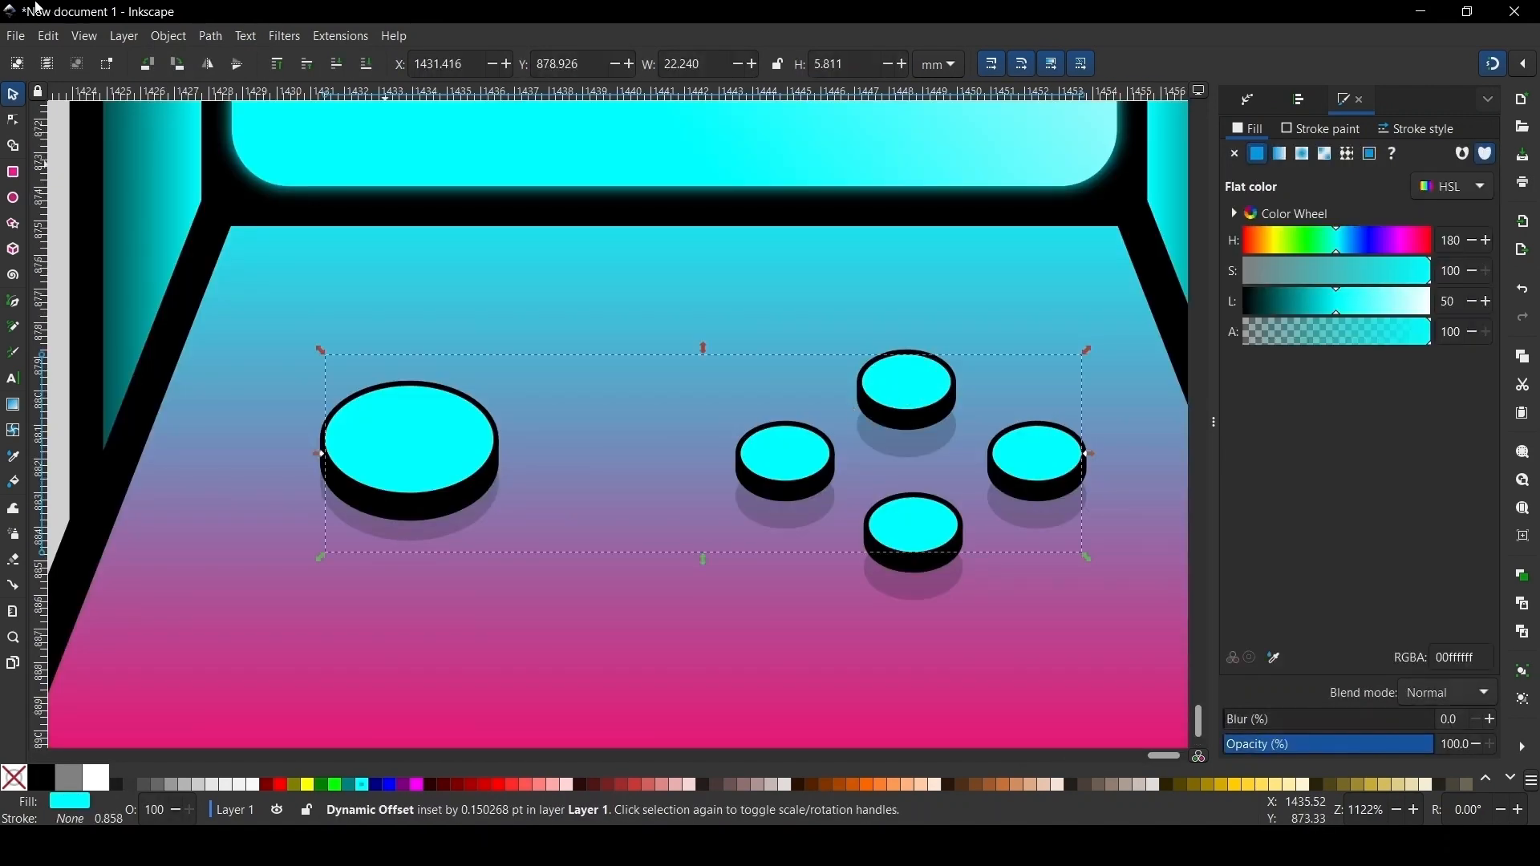
left_click(210, 36)
left_click(213, 58)
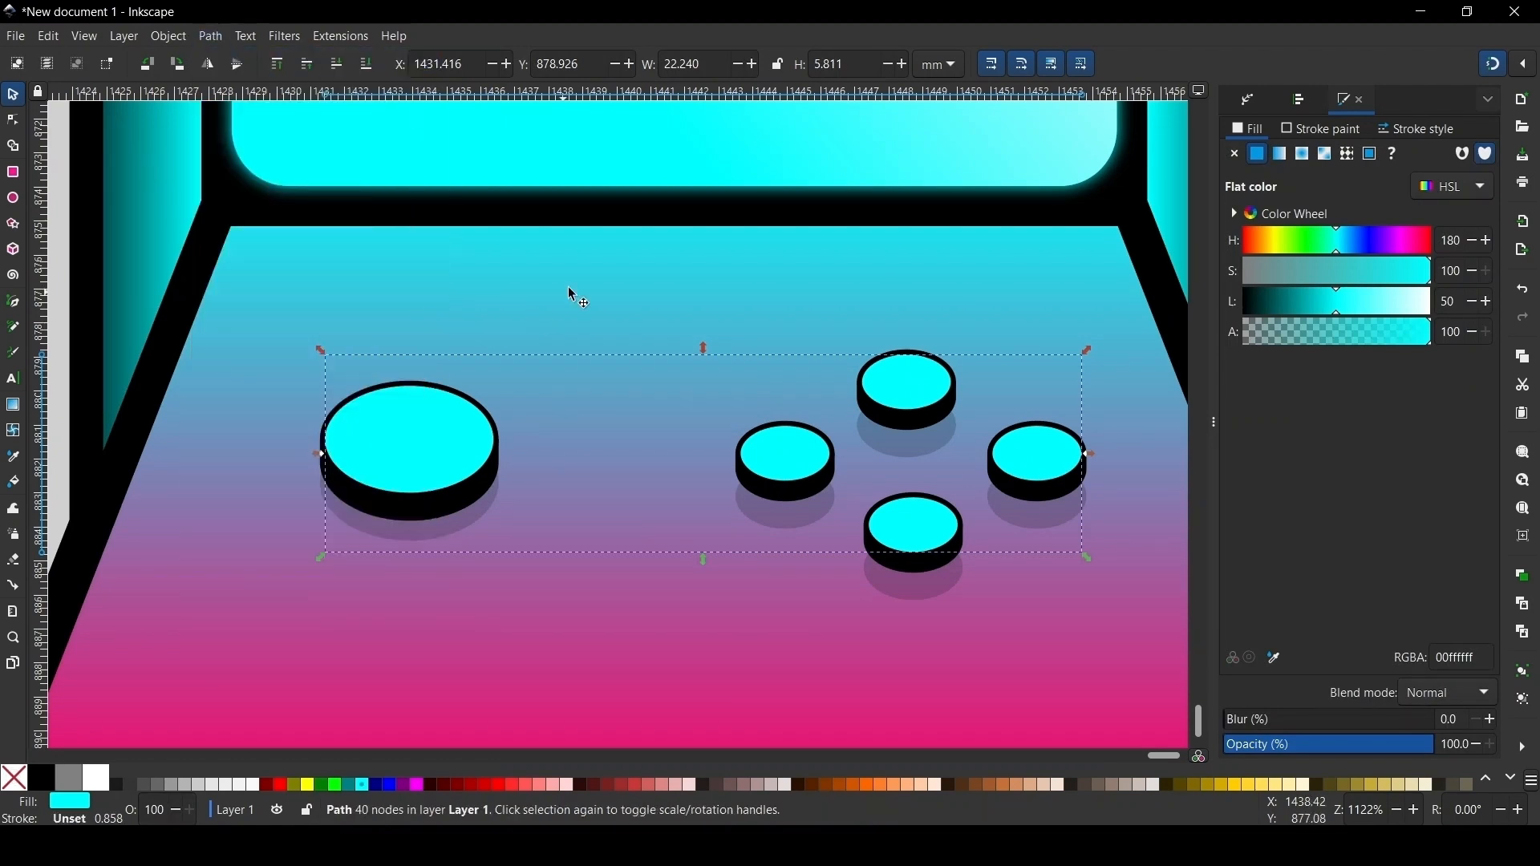
scroll(568, 286, "down", 1)
left_click(205, 38)
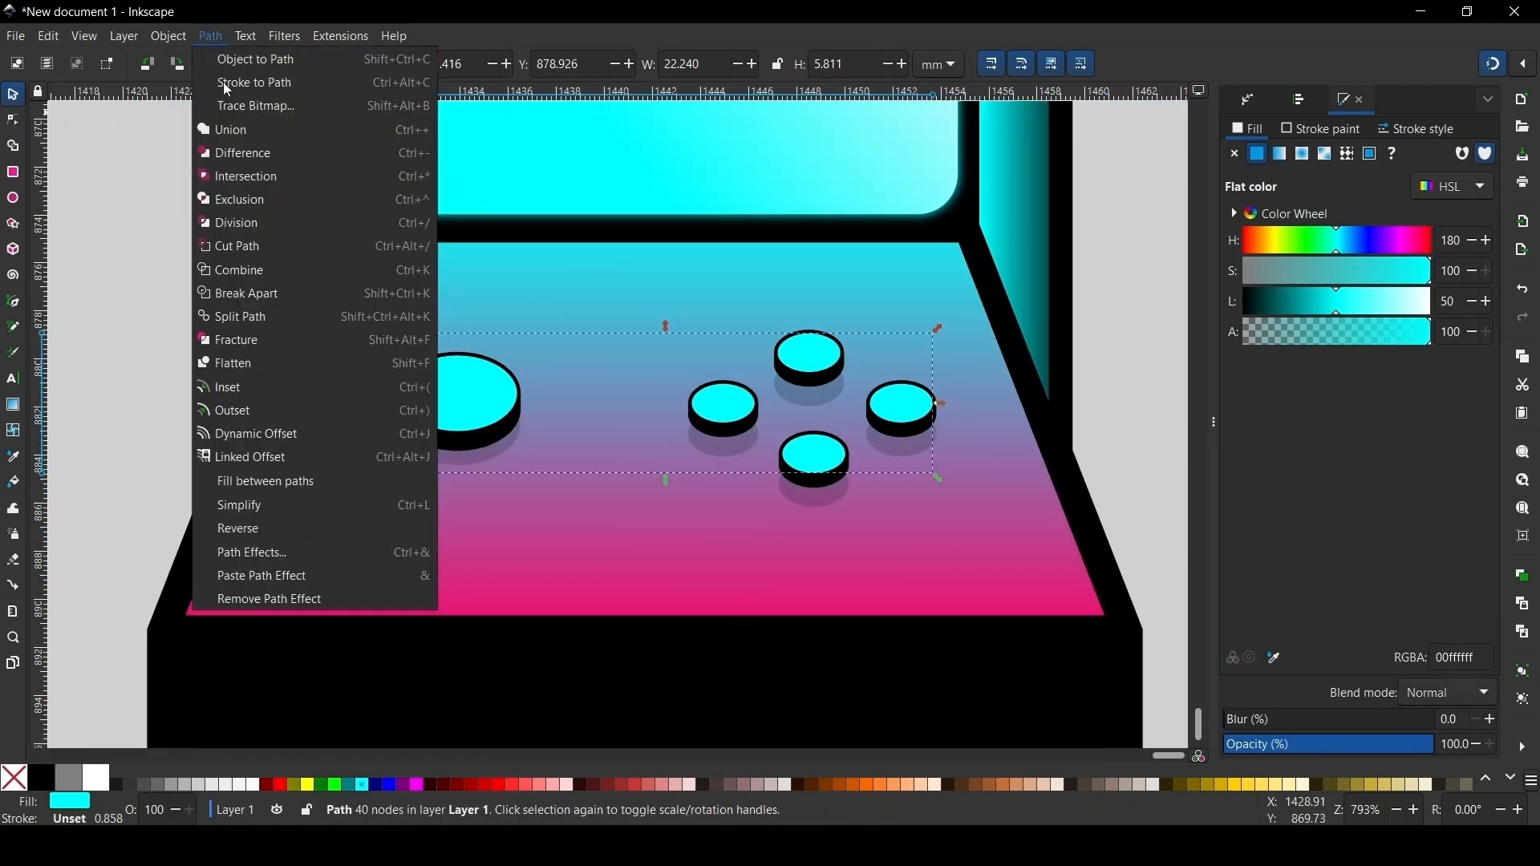
left_click(229, 313)
left_click(160, 324)
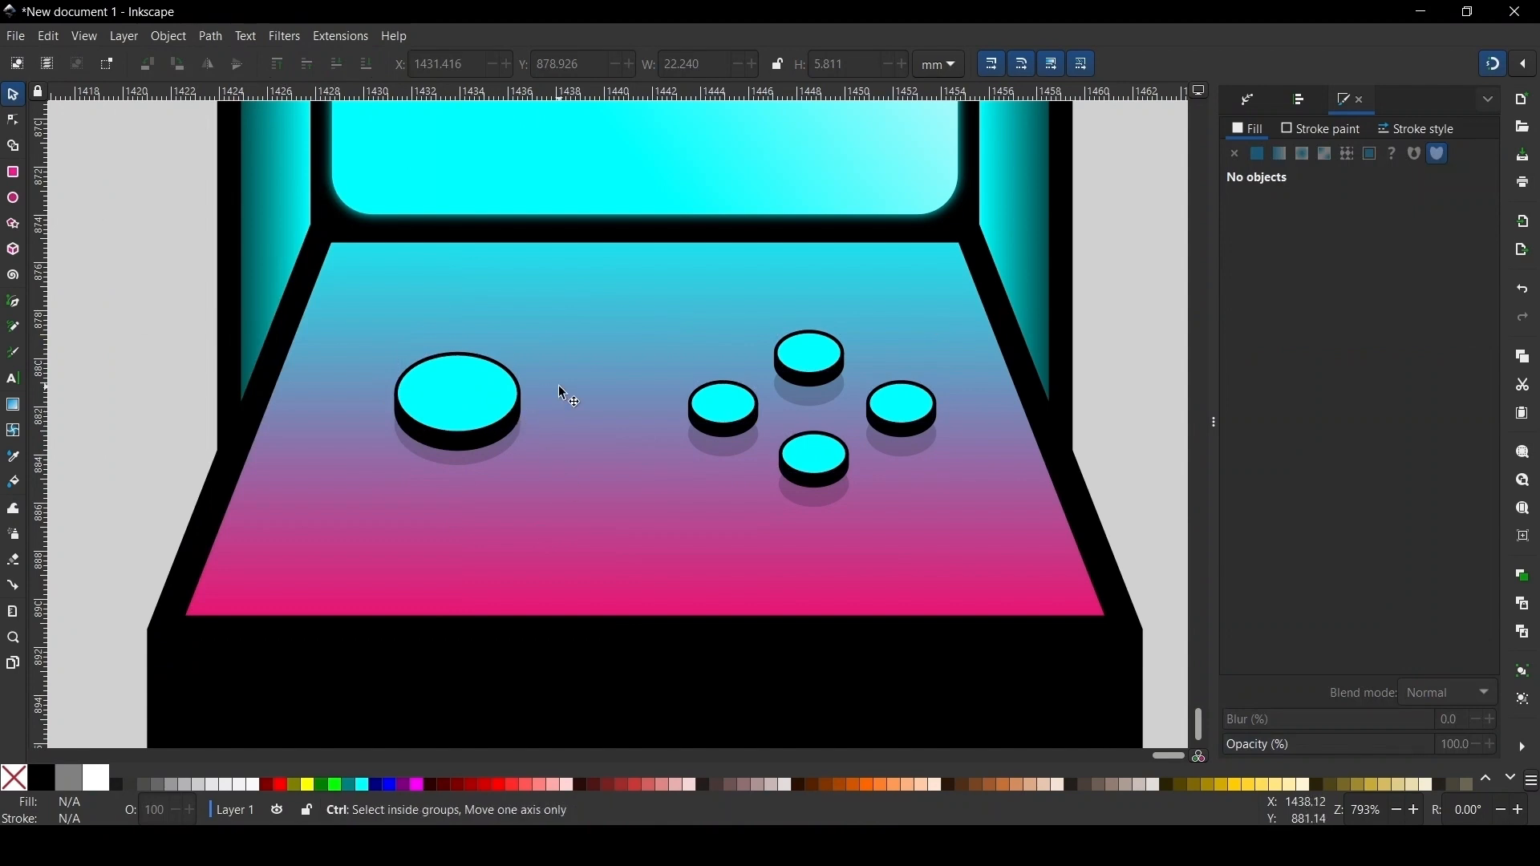
- Fill the large button's top ellipse black
left_click(479, 425)
scroll(491, 382, "up", 2)
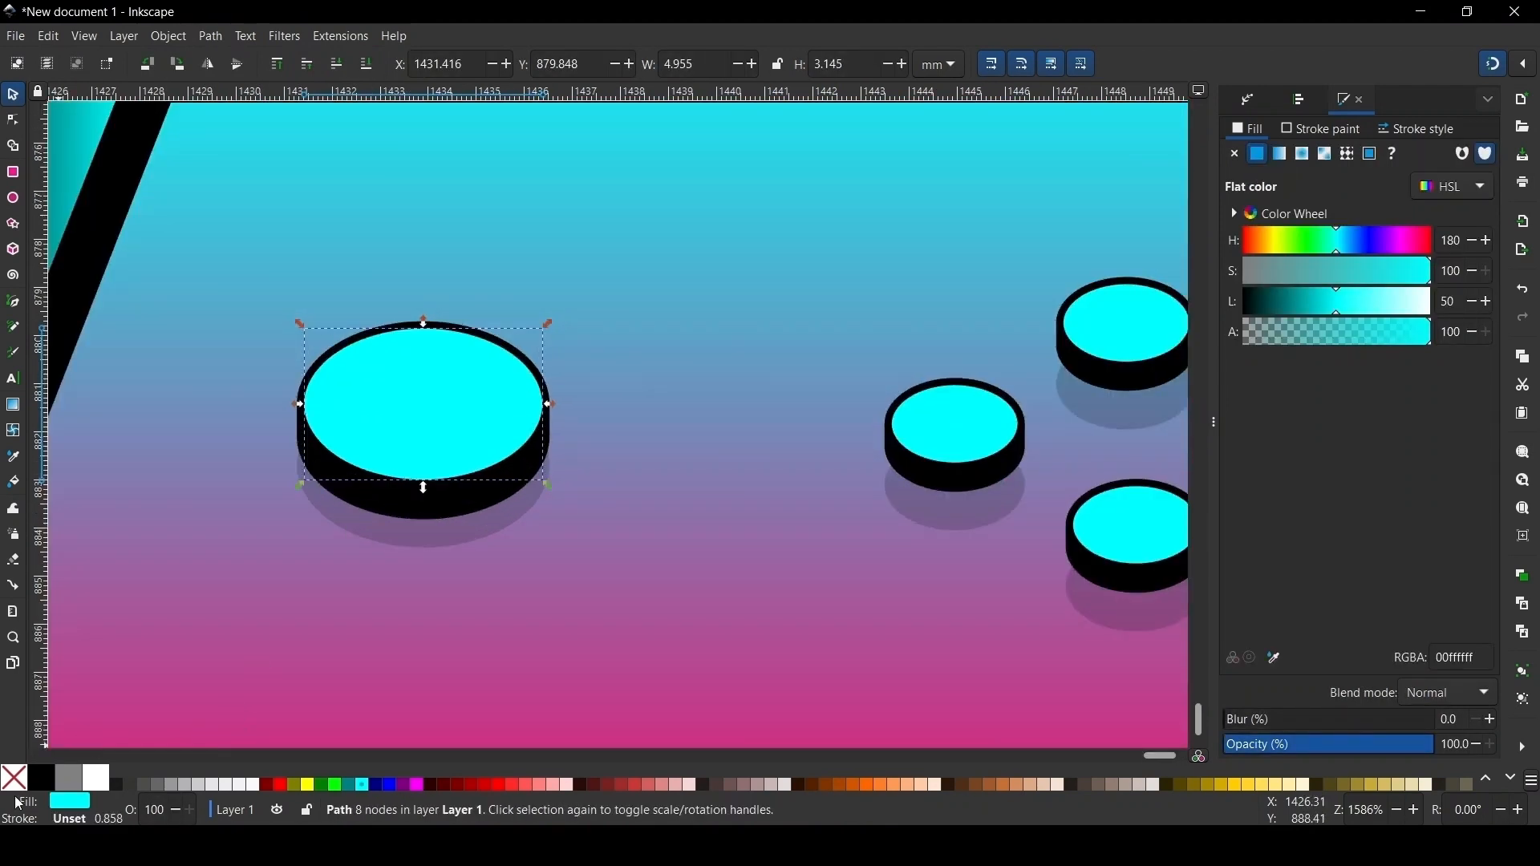
left_click(42, 778)
scroll(439, 333, "up", 3)
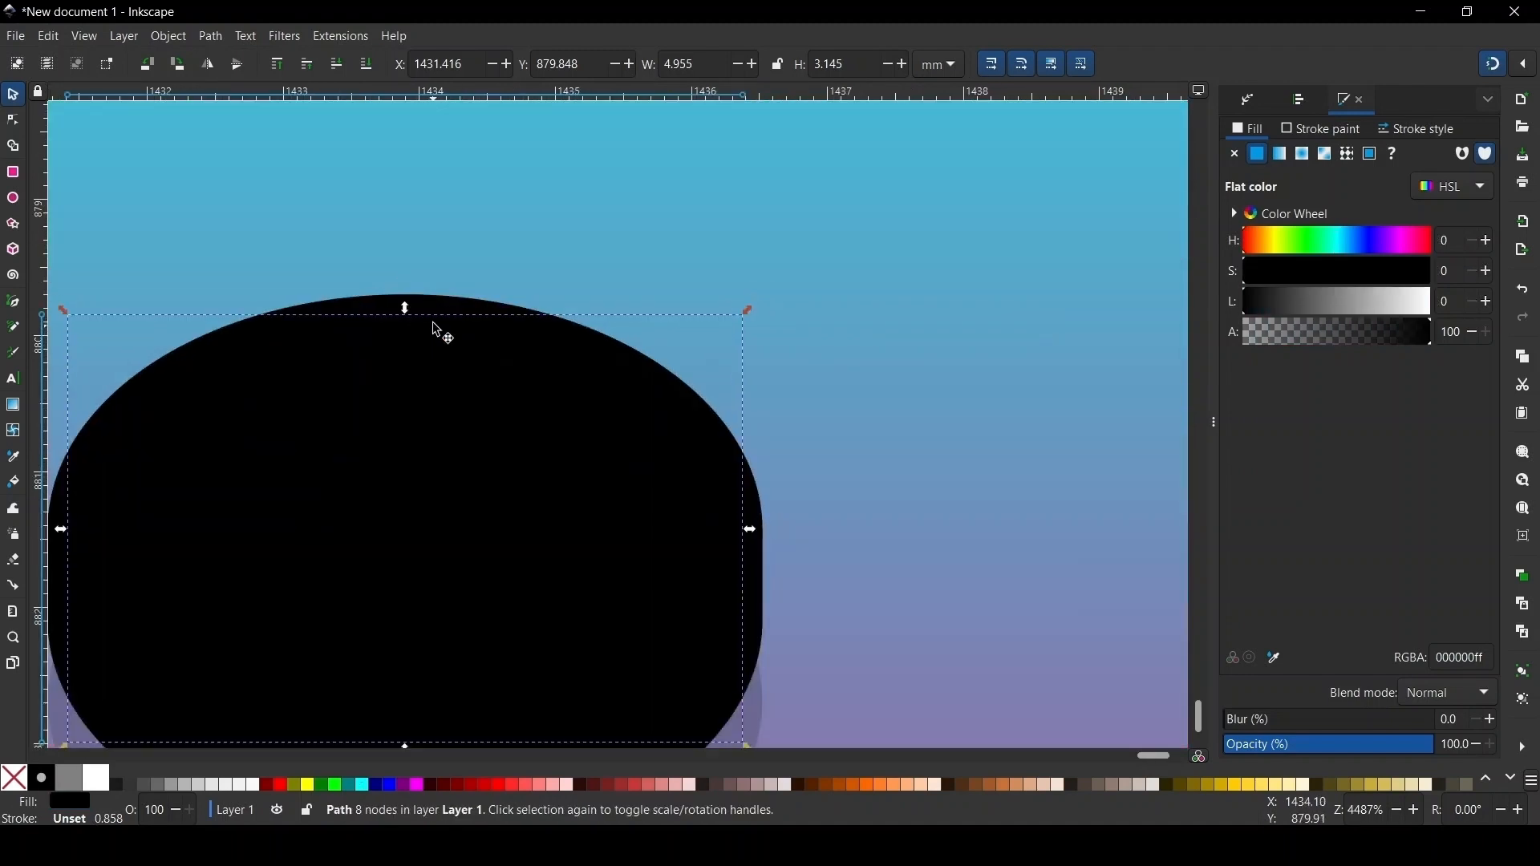
- Break apart the united black rim path so each button's rim ellipse is a separate object
left_click(447, 303)
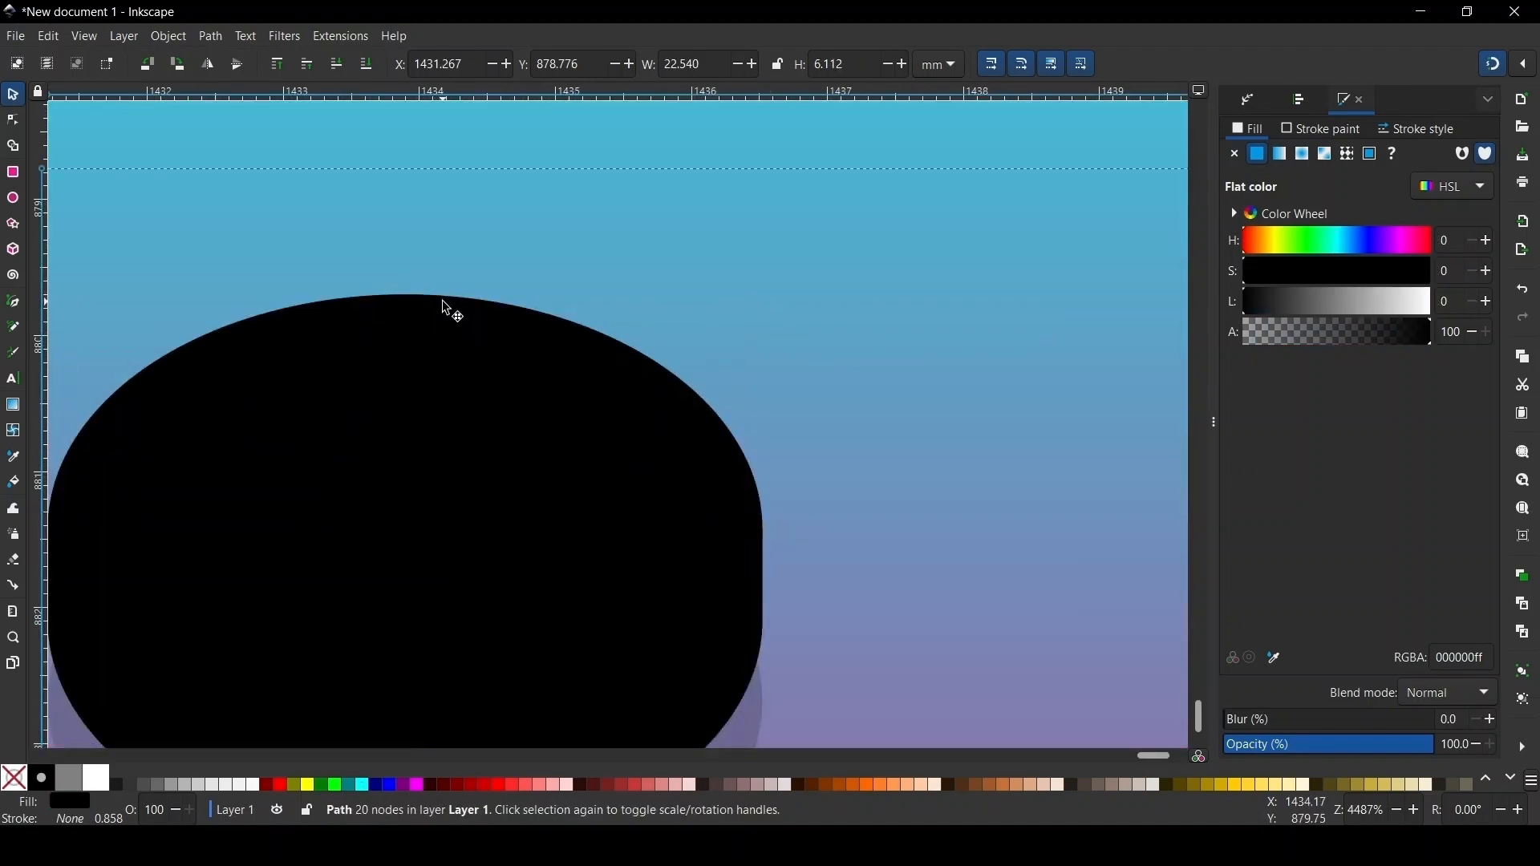
scroll(594, 269, "down", 3)
scroll(553, 296, "up", 3)
scroll(489, 337, "down", 3)
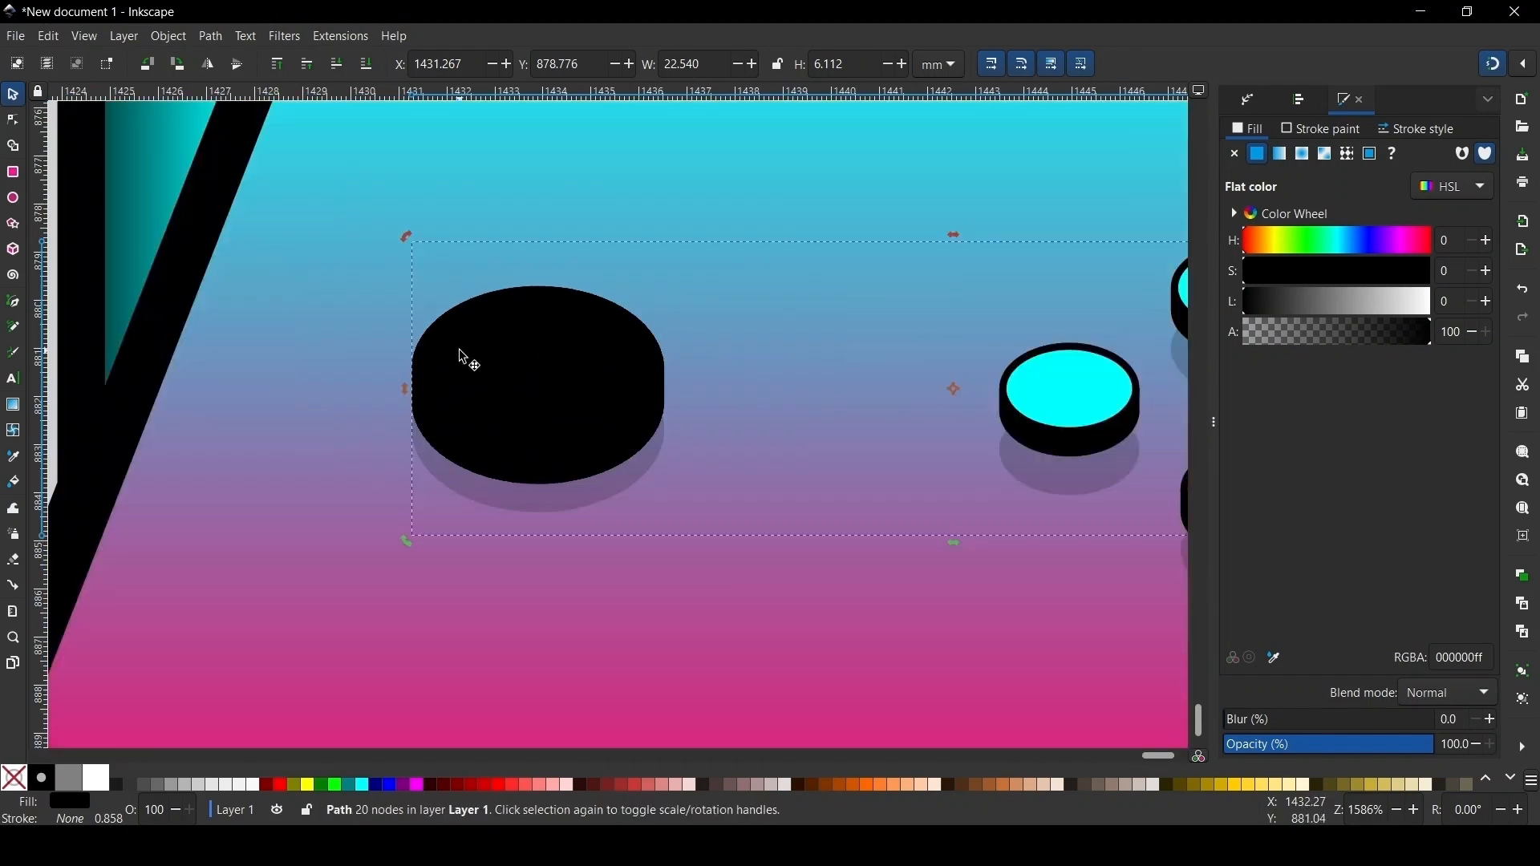
scroll(463, 358, "down", 5)
scroll(450, 385, "up", 2)
left_click(210, 36)
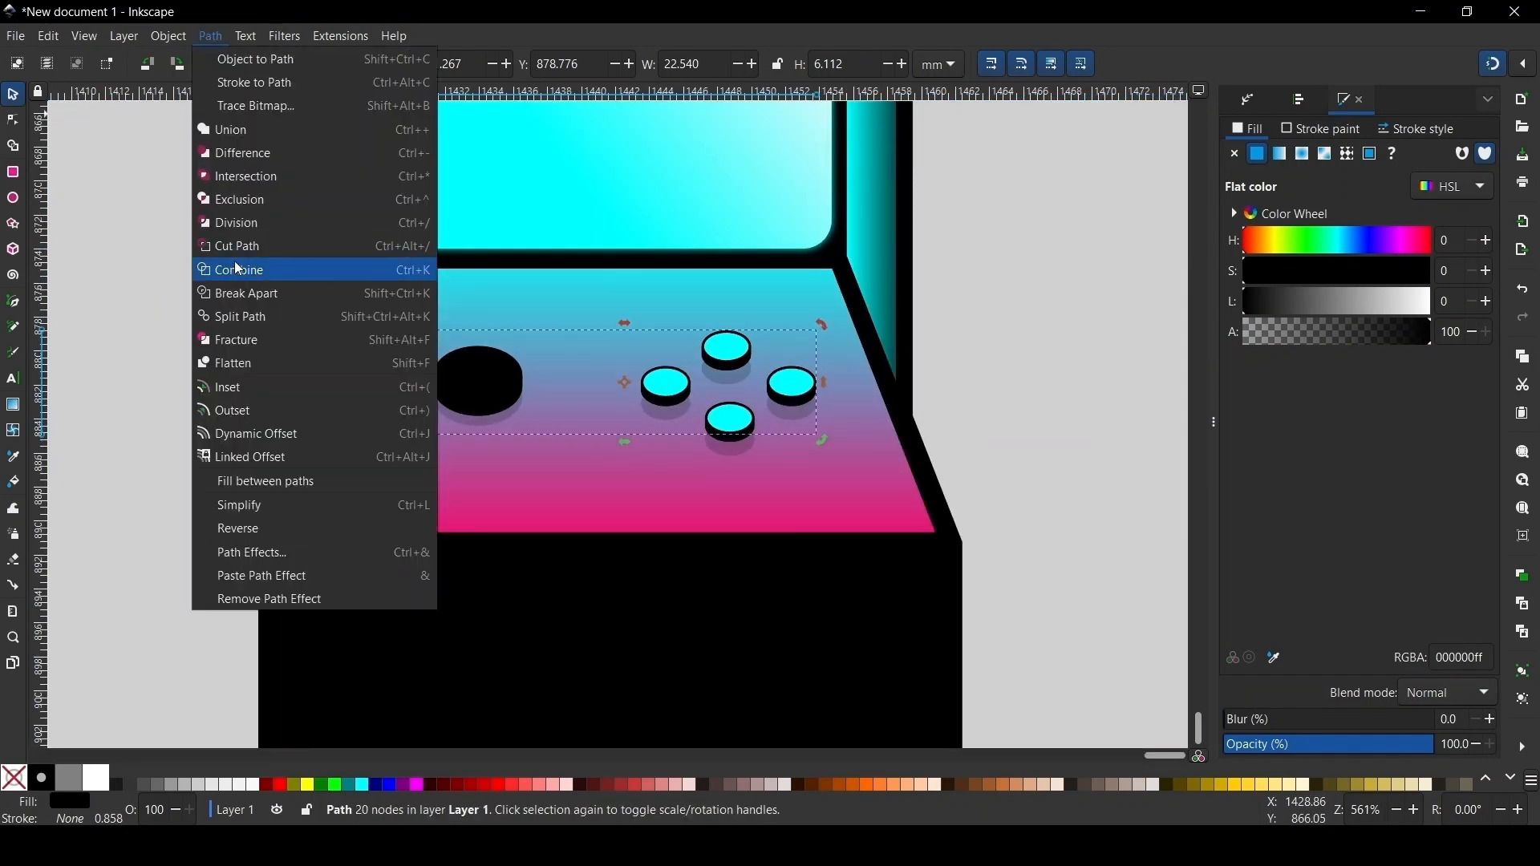
left_click(244, 292)
left_click(379, 347)
- Select the rim ellipse beneath the large button's black top and fill it aqua (#00FFFF)
scroll(467, 373, "up", 4)
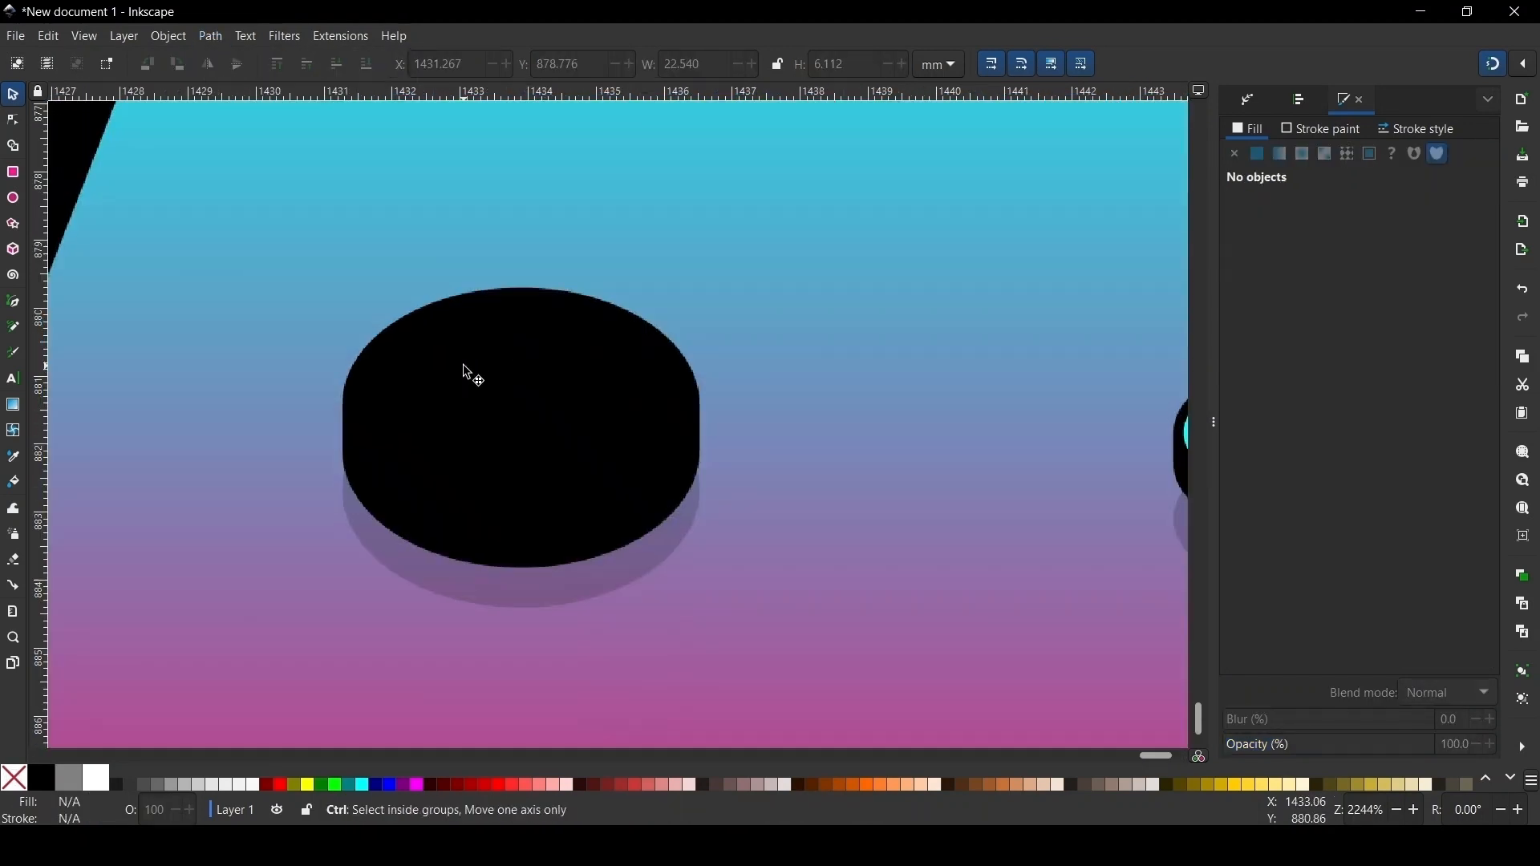
left_click(591, 358)
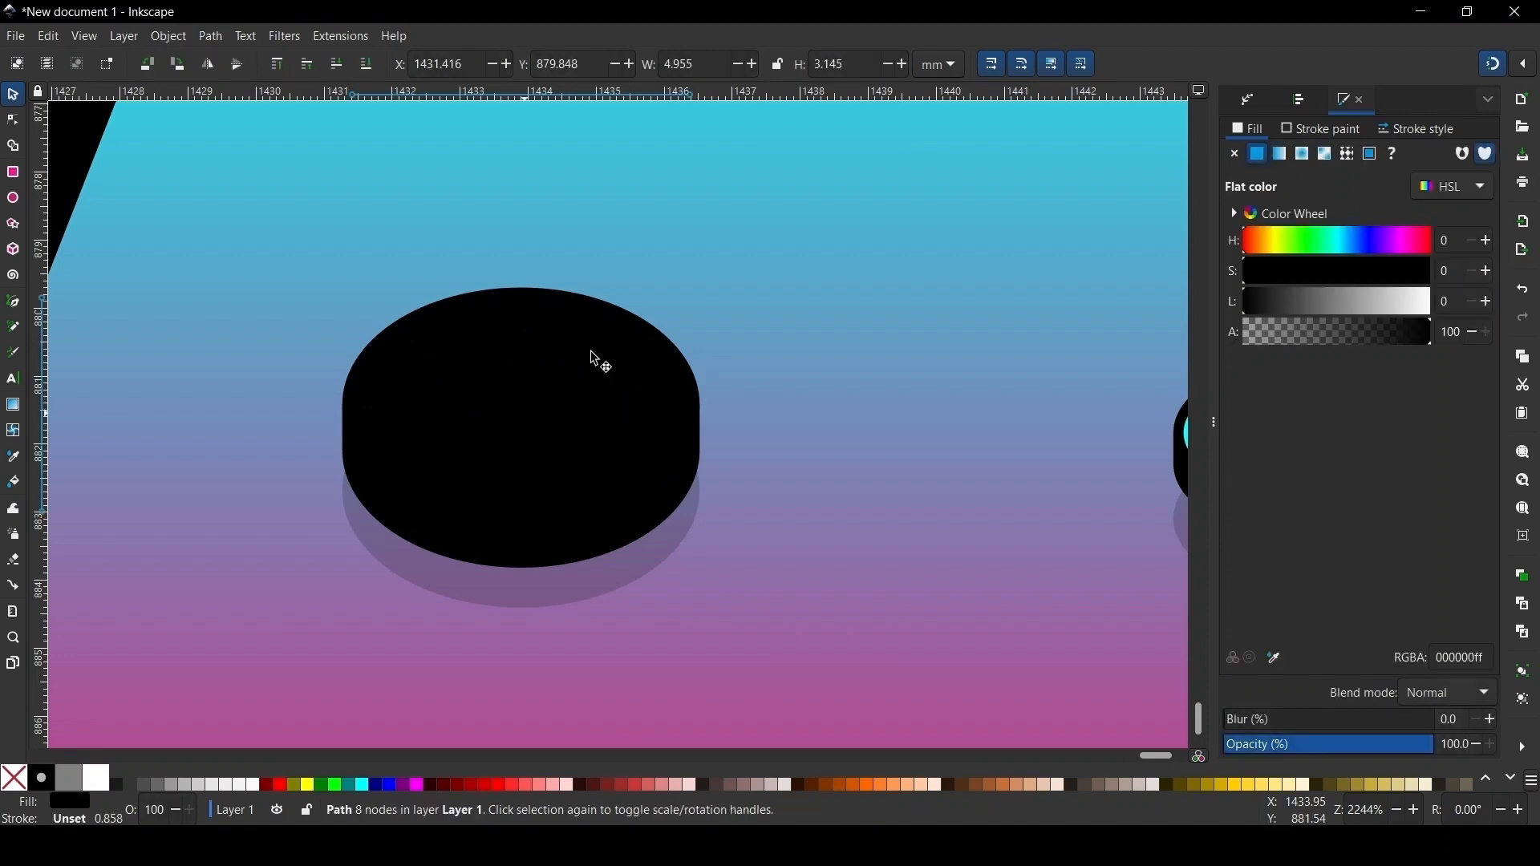
left_click(543, 423, "alt")
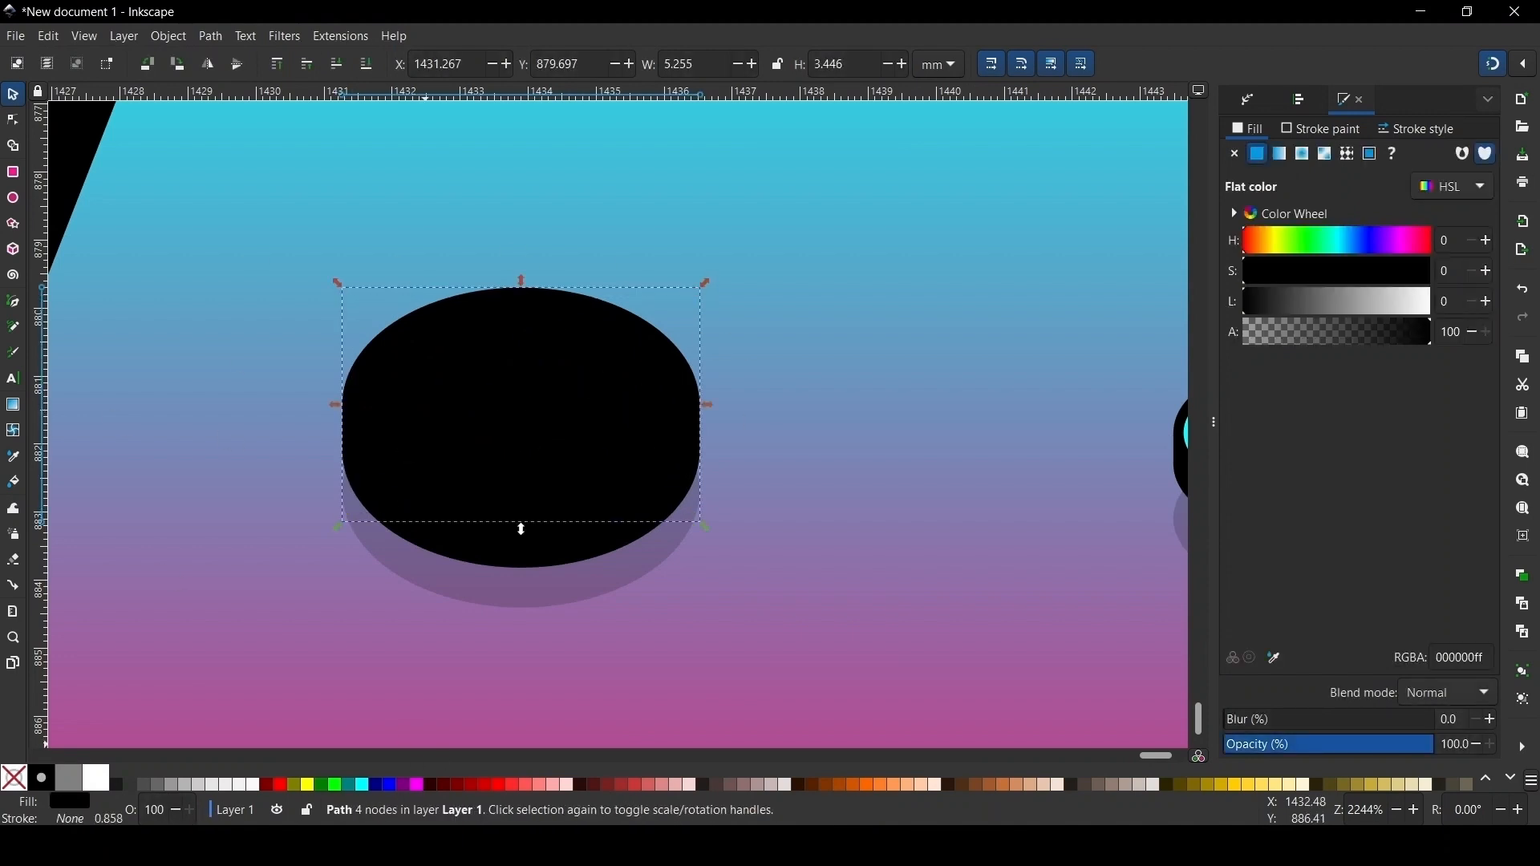
left_click(363, 787)
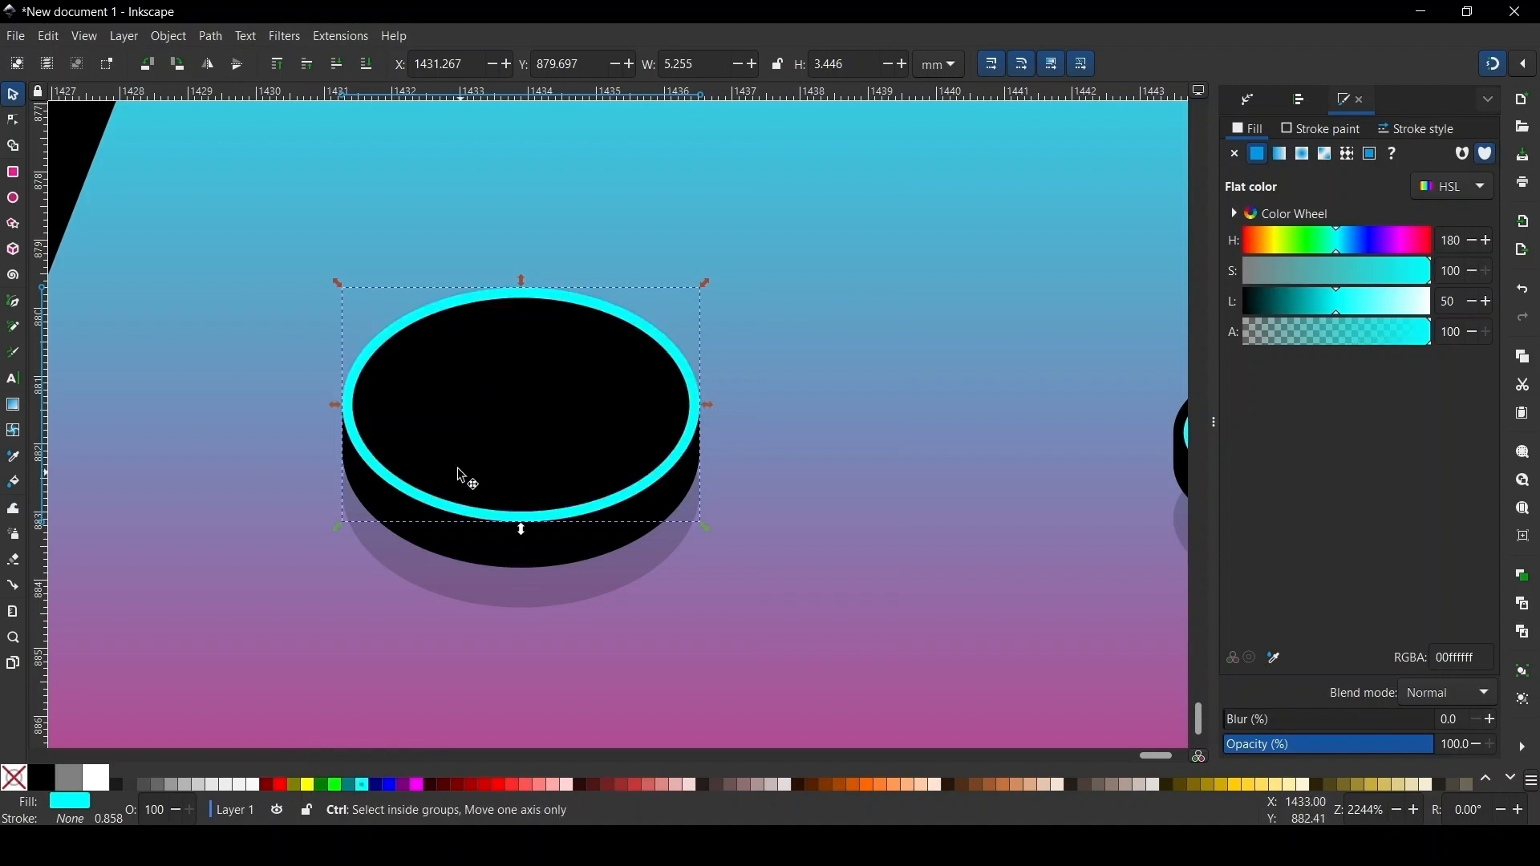
scroll(449, 437, "down", 3)
scroll(493, 414, "up", 1)
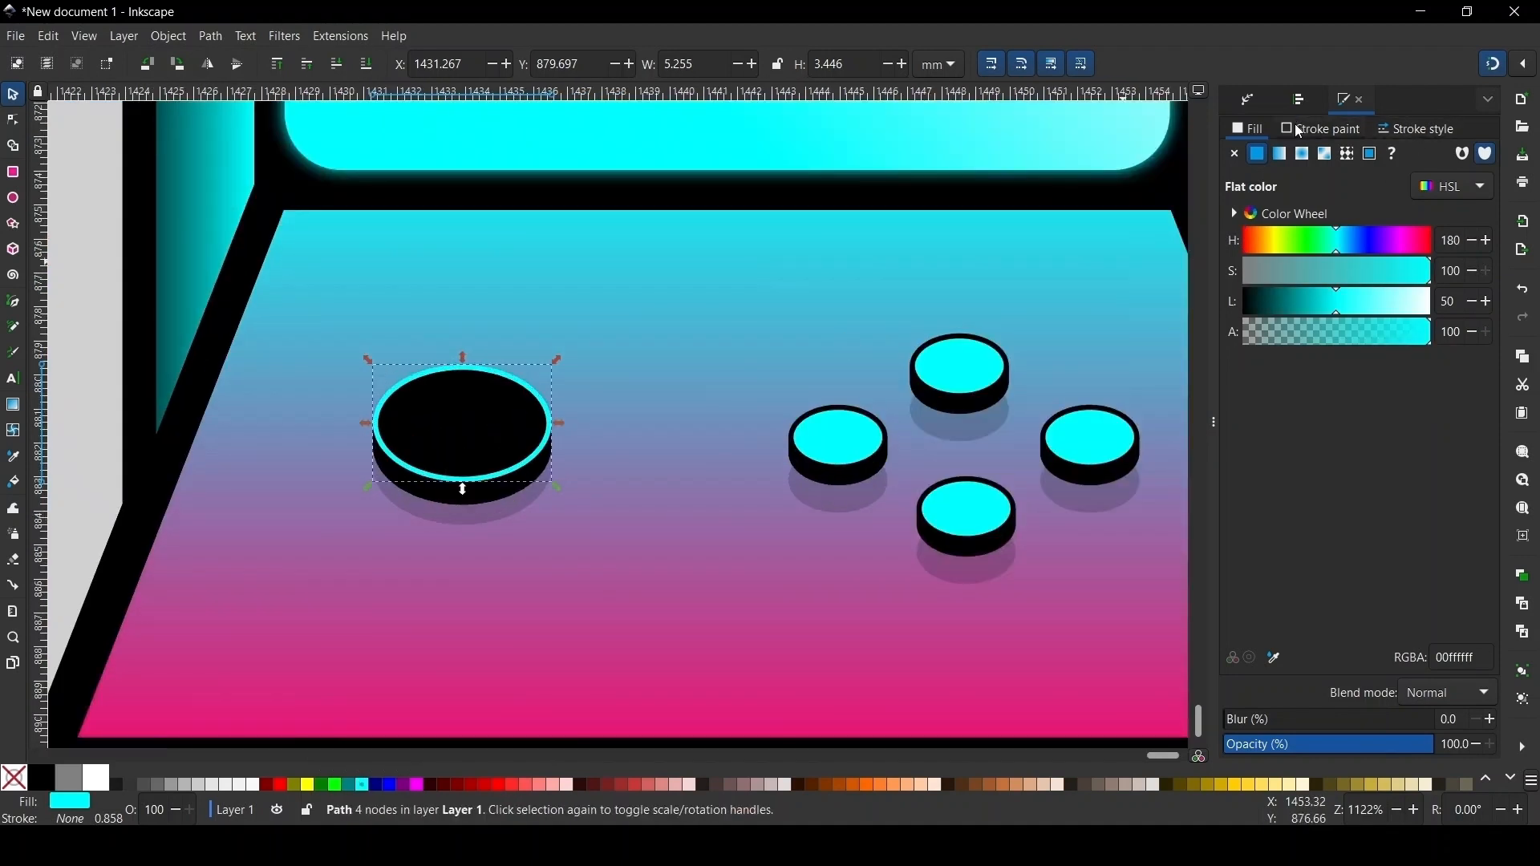
- Give the large button's rim a vertical linear gradient from opaque aqua at its upper edge to transparent at its lower edge
left_click(1281, 156)
scroll(495, 406, "up", 2)
key("g")
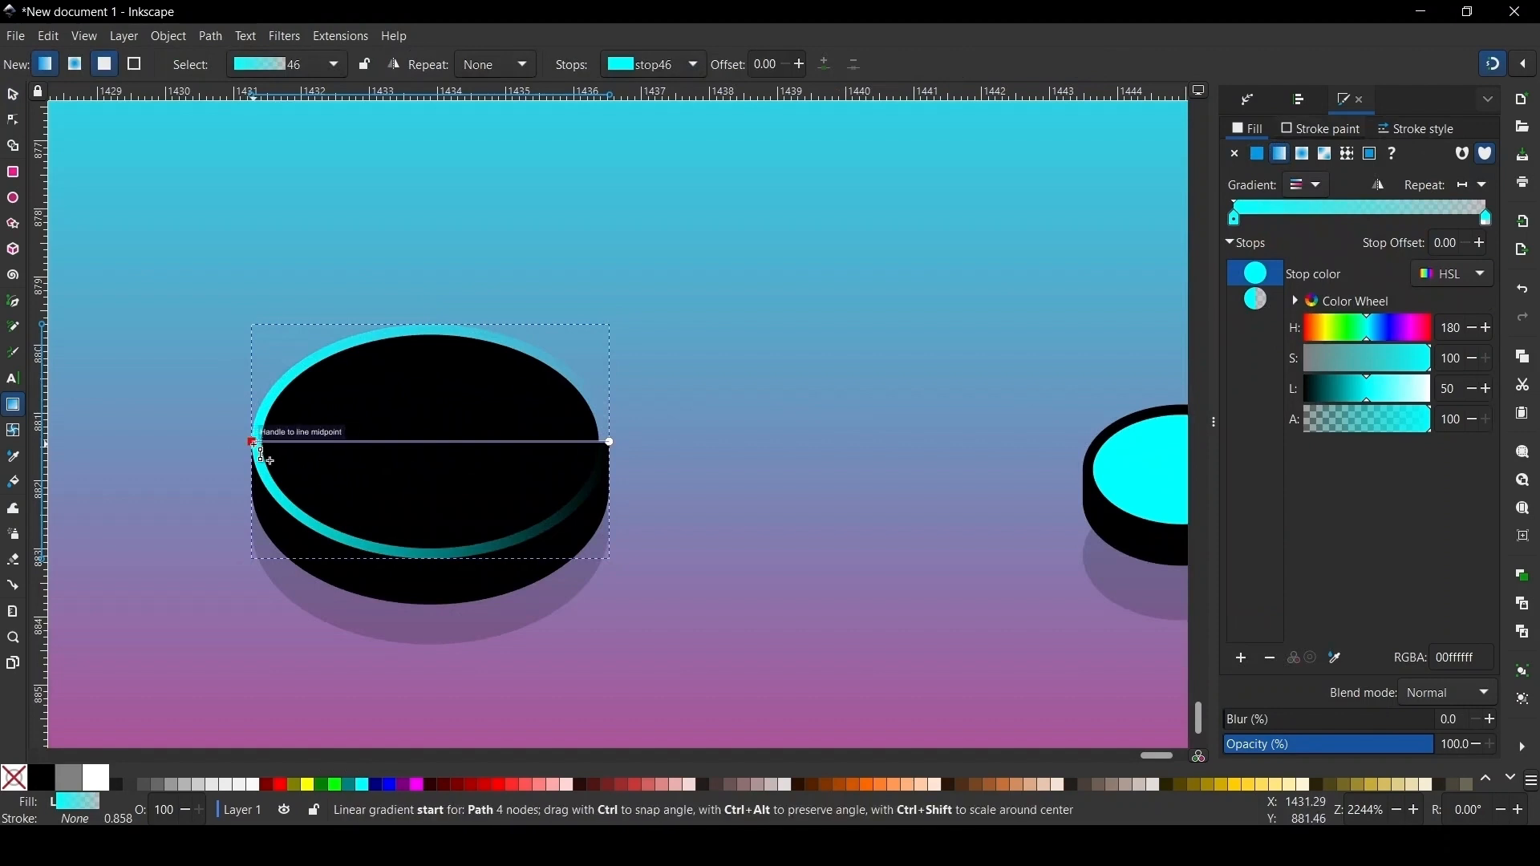
left_click_drag(265, 454, 454, 333)
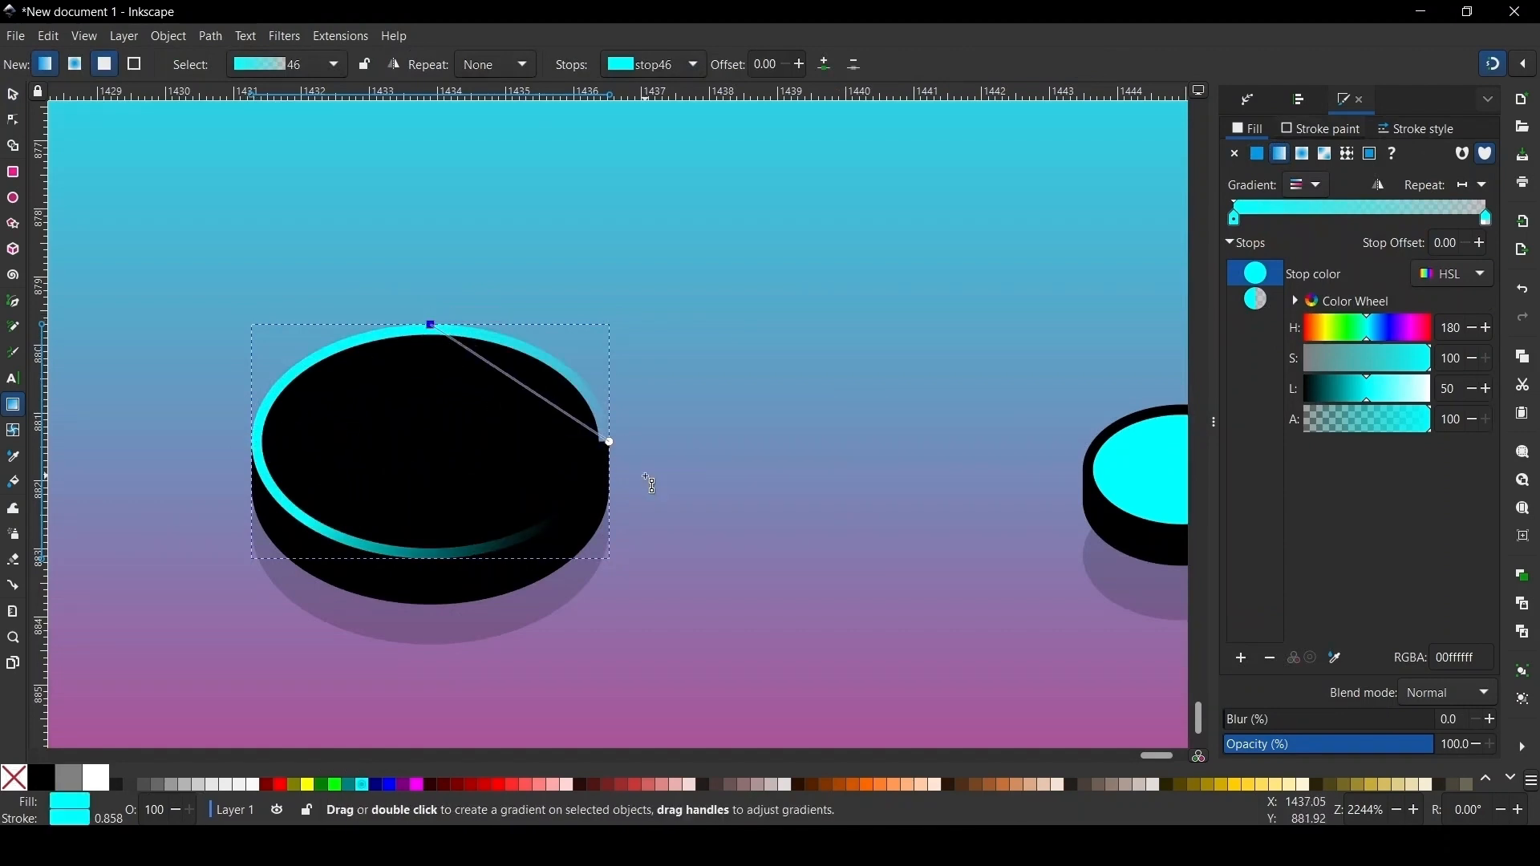
mouse_move(426, 555)
left_mouse_down()
mouse_move(430, 567)
mouse_move(430, 481)
mouse_move(445, 600)
mouse_move(434, 561)
left_mouse_up()
key("s")
left_click_drag(453, 398, 512, 379)
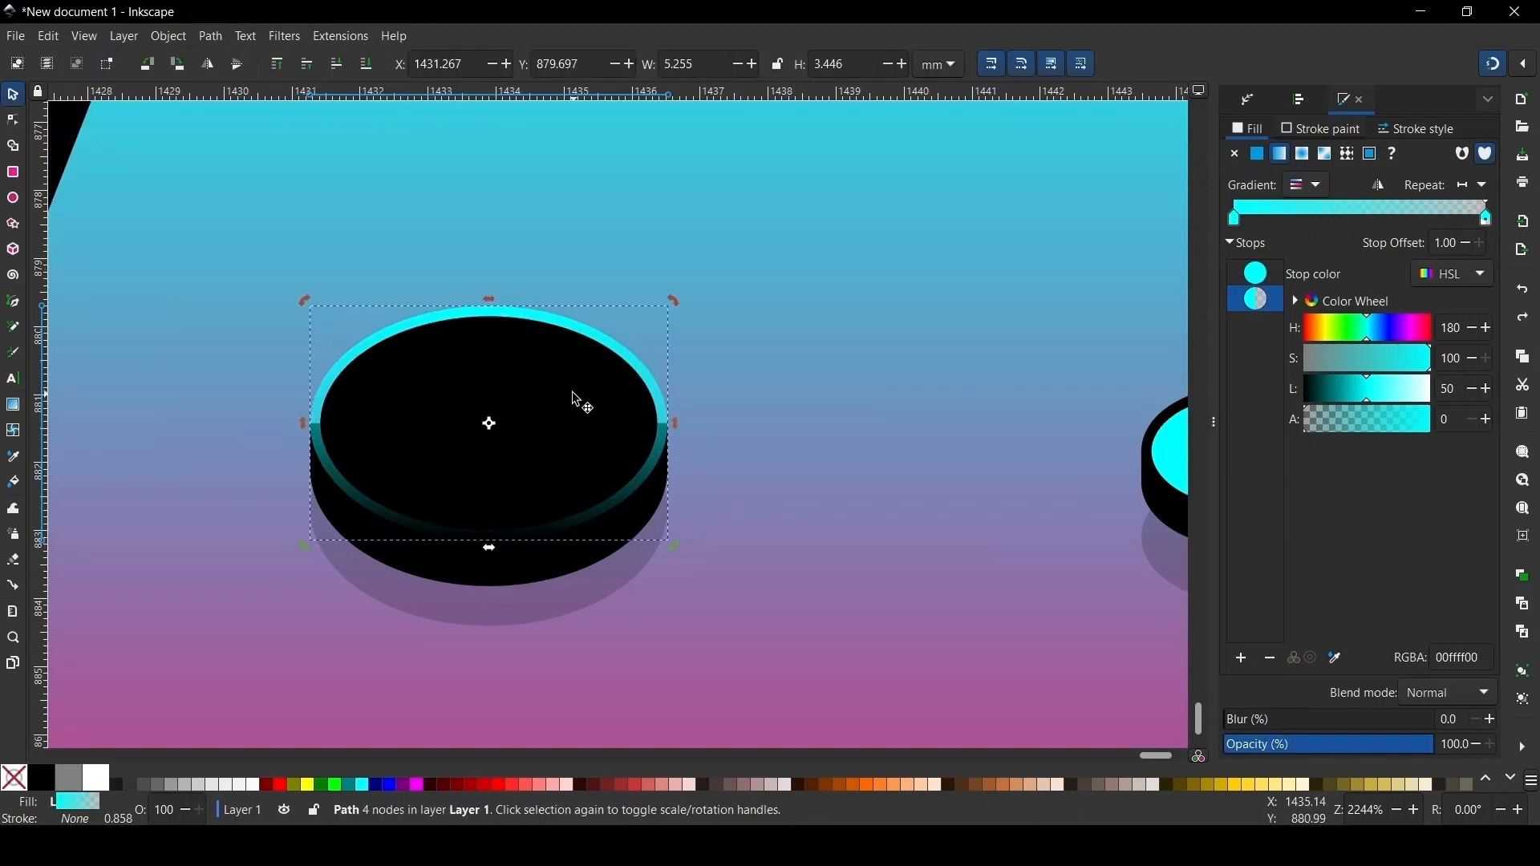
- Make the end stop of the joystick base rim's gradient fully opaque dark cyan with lightness 12, and deselect the rim
key("g")
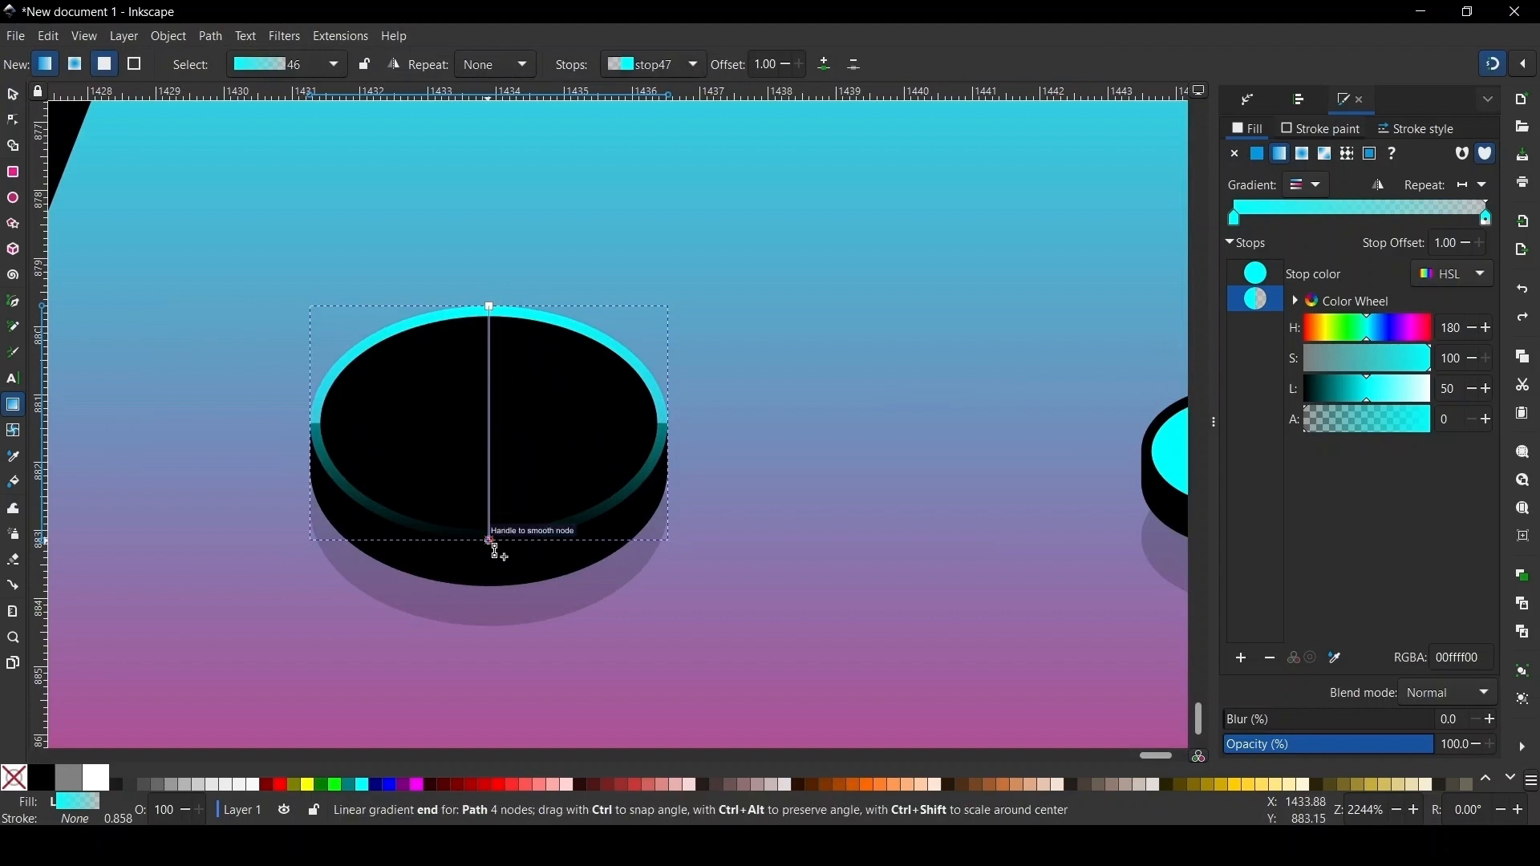
left_click_drag(1356, 434, 1507, 423)
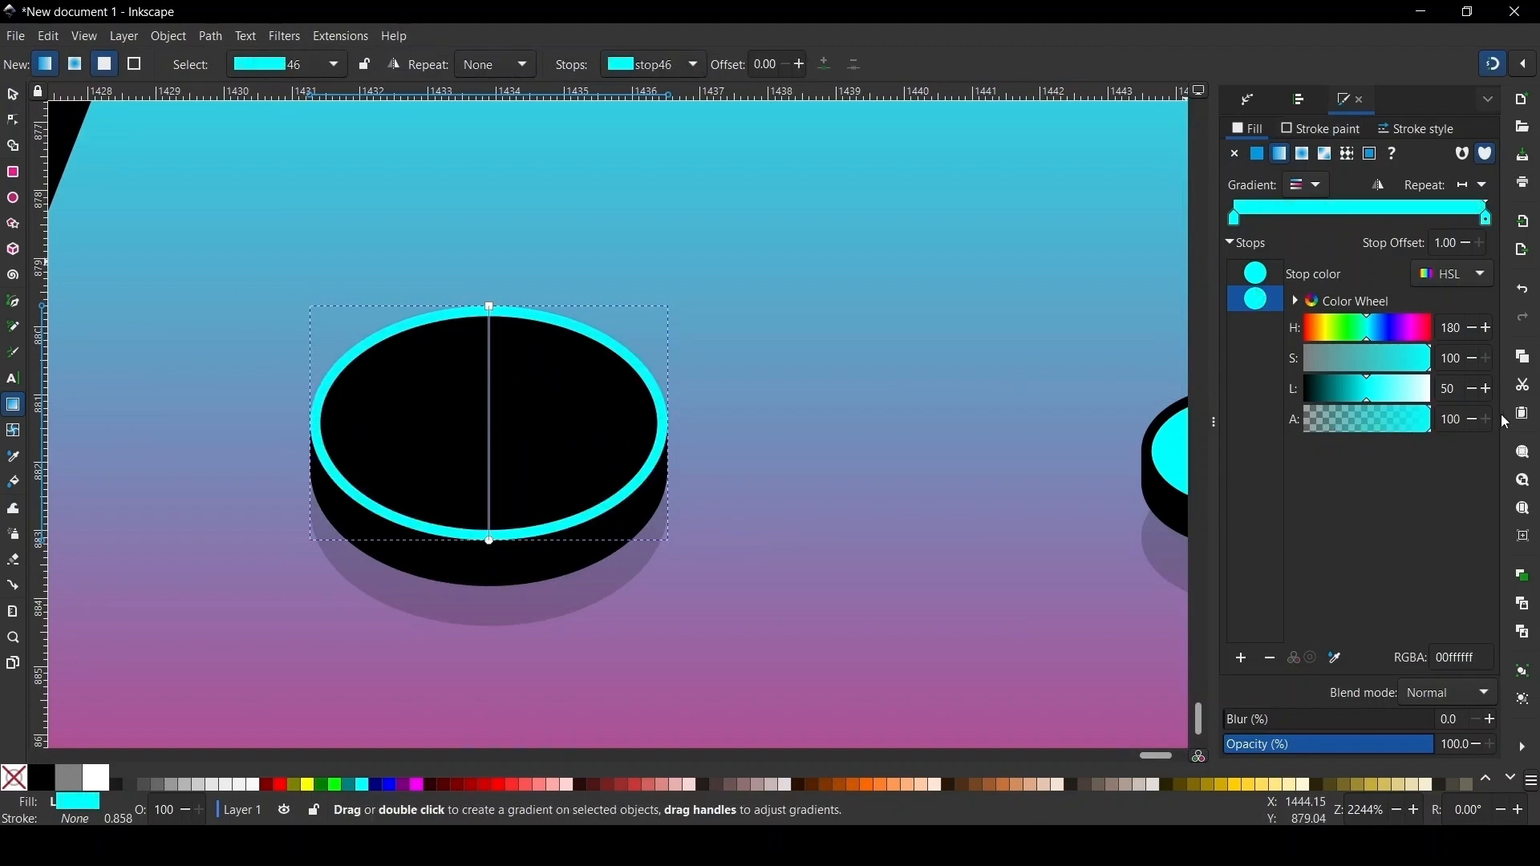
left_click(1331, 399)
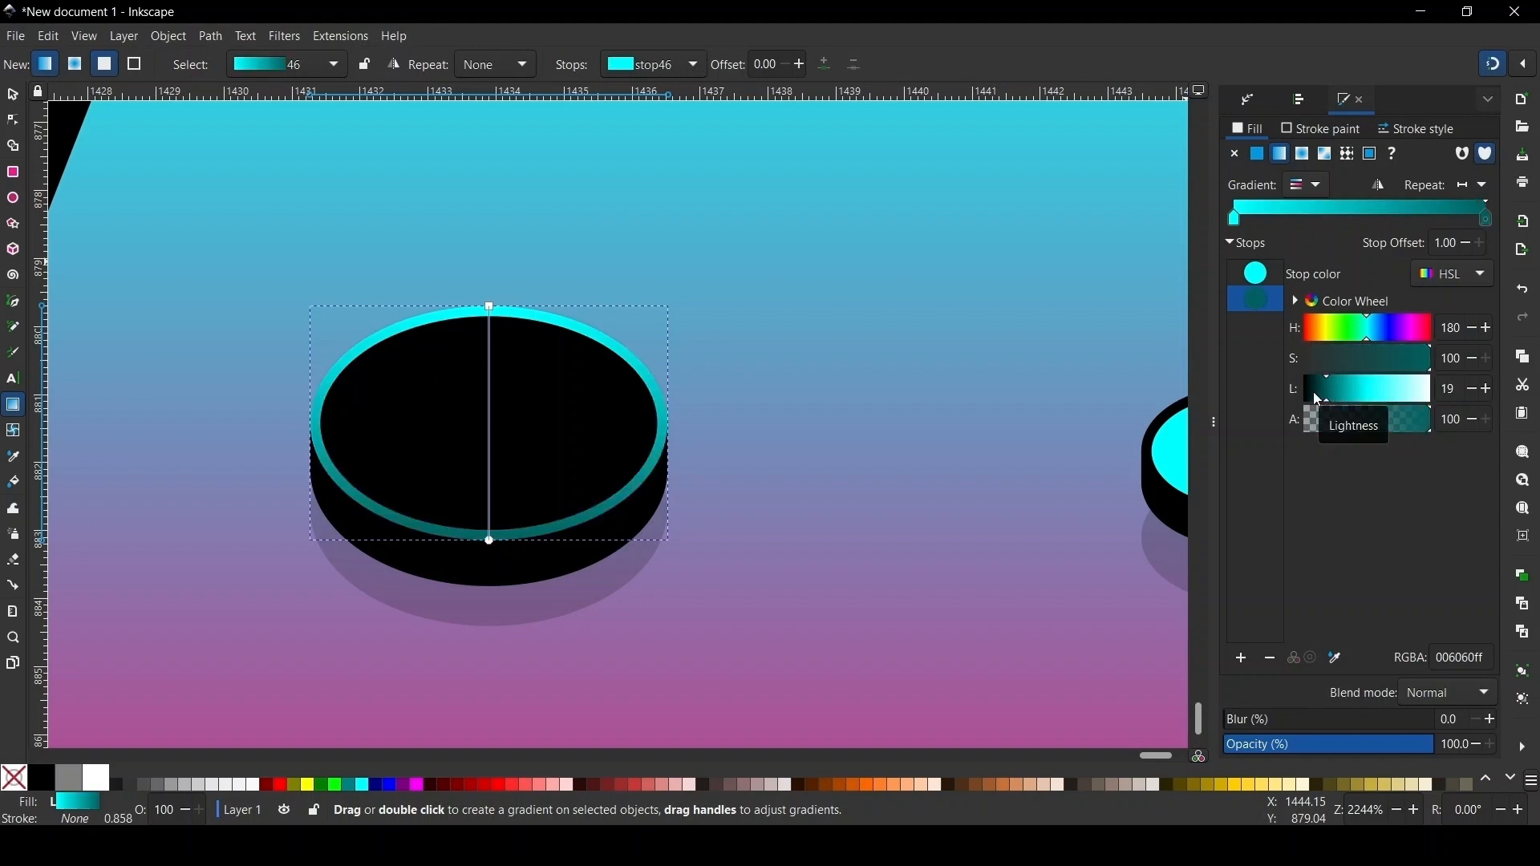
left_click(1319, 390)
scroll(534, 419, "down", 2)
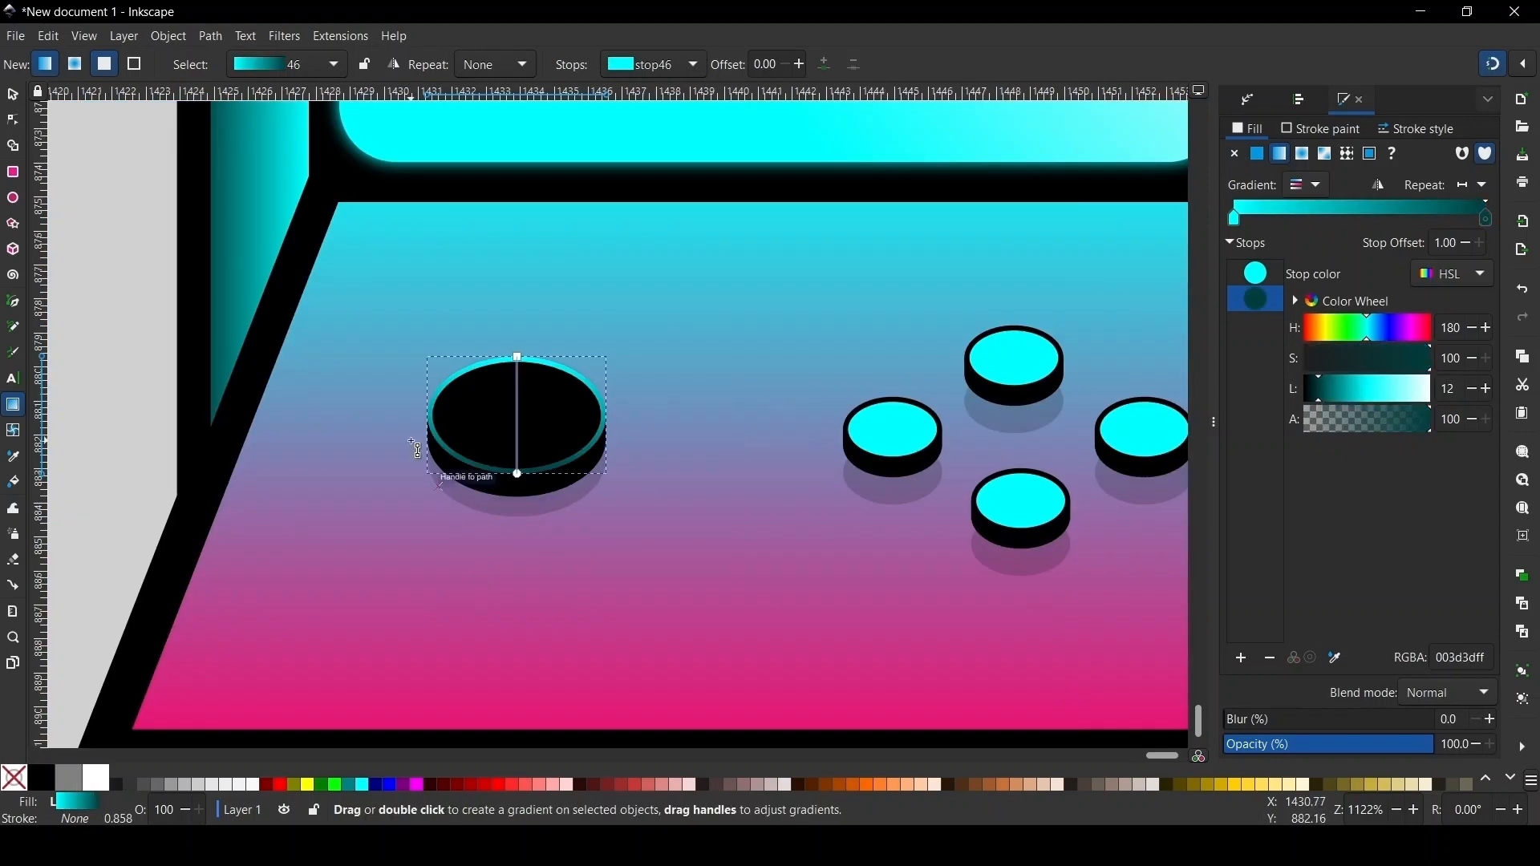
left_click(9, 96)
scroll(483, 362, "down", 3)
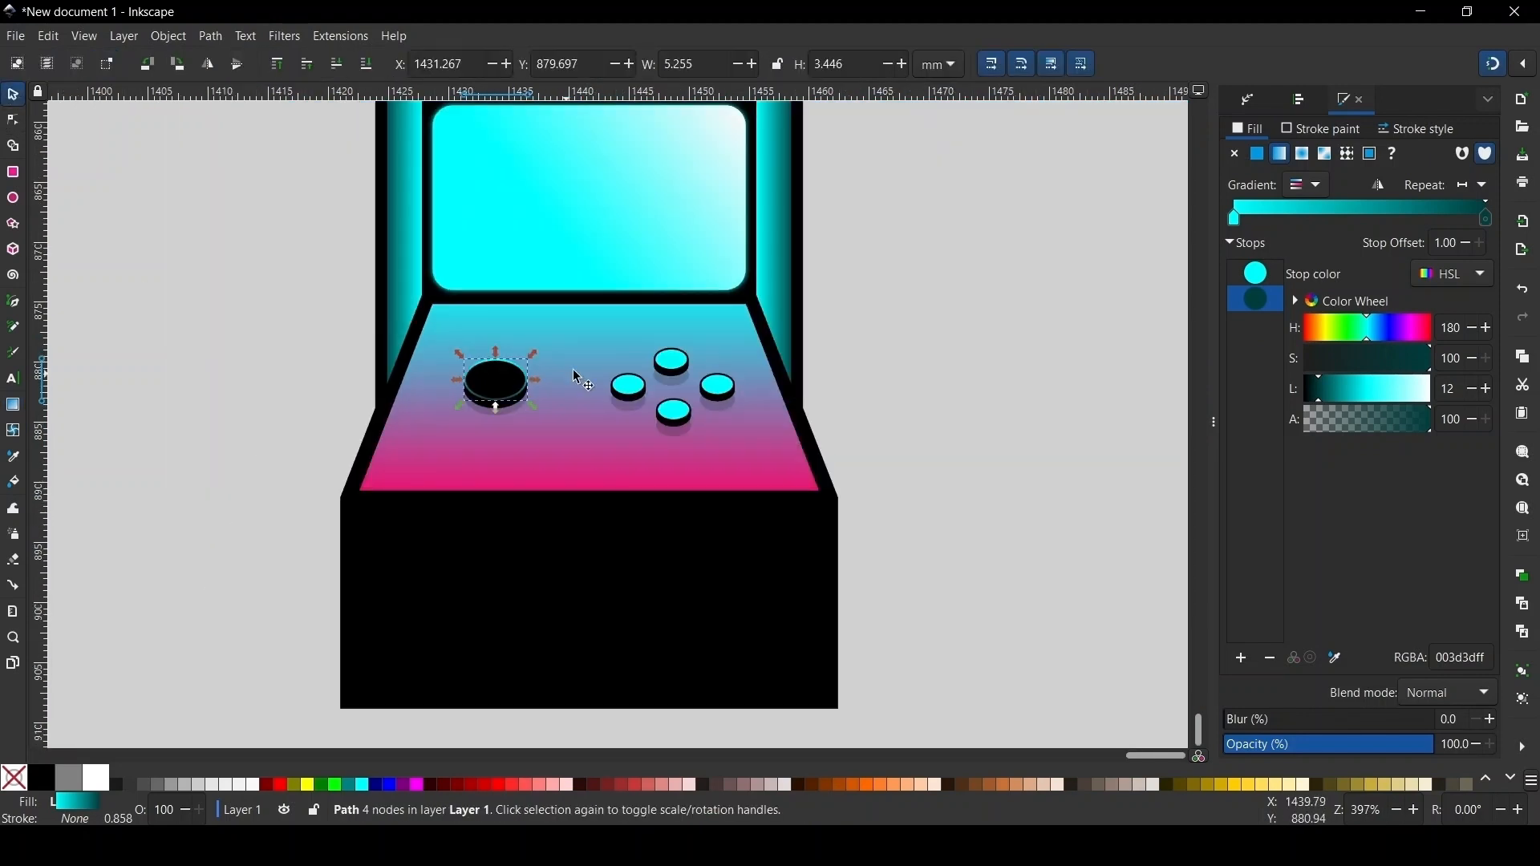
left_click(329, 320)
- Draw a fully opaque cyan upright rectangle about 1.8 mm wide and 4.9 mm tall, rising from the joystick base
scroll(506, 372, "up", 3)
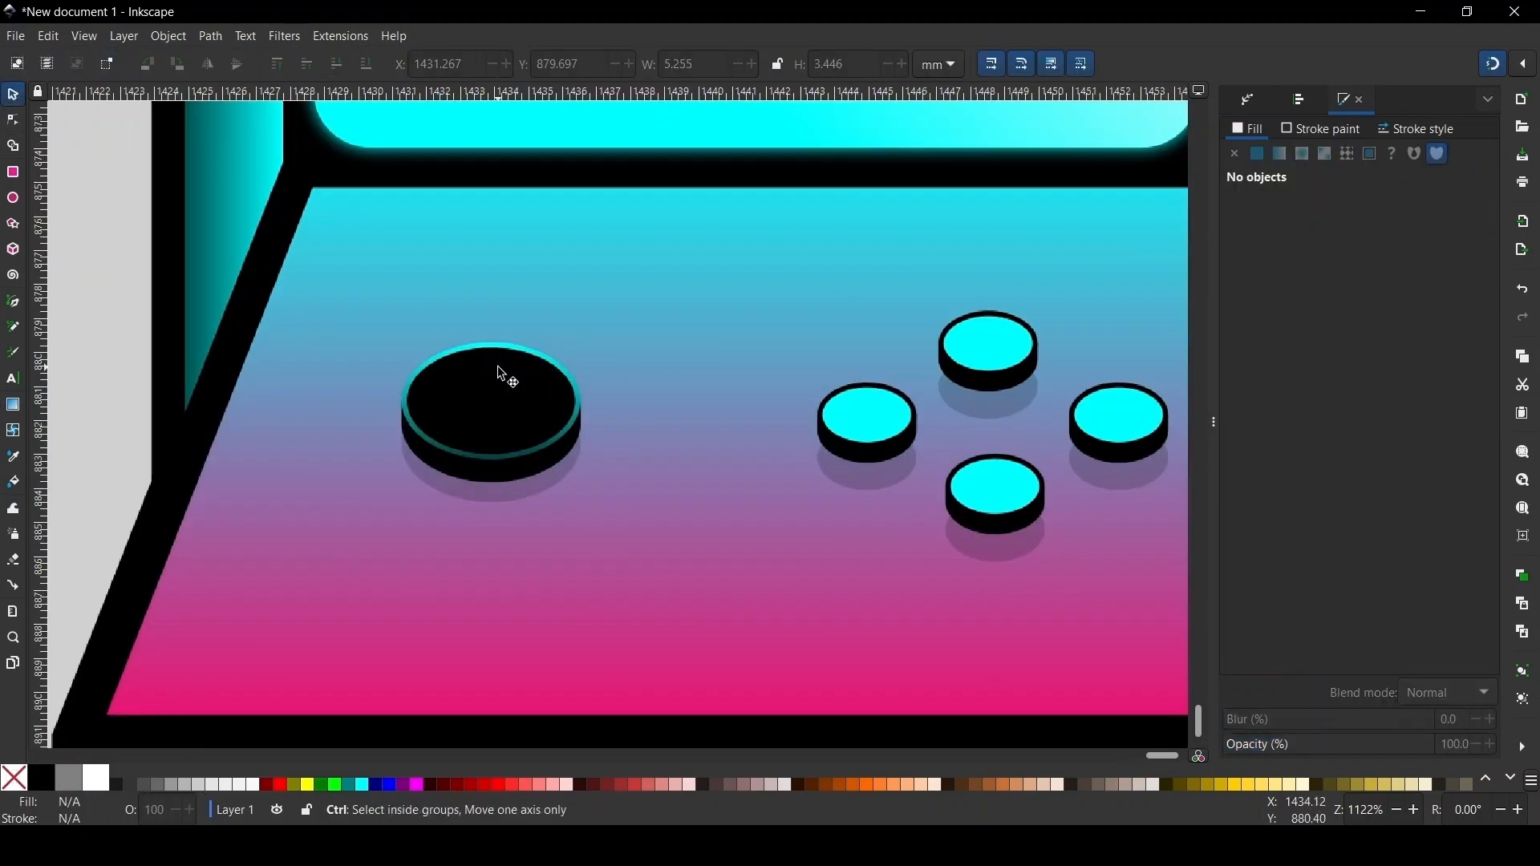
left_click(13, 174)
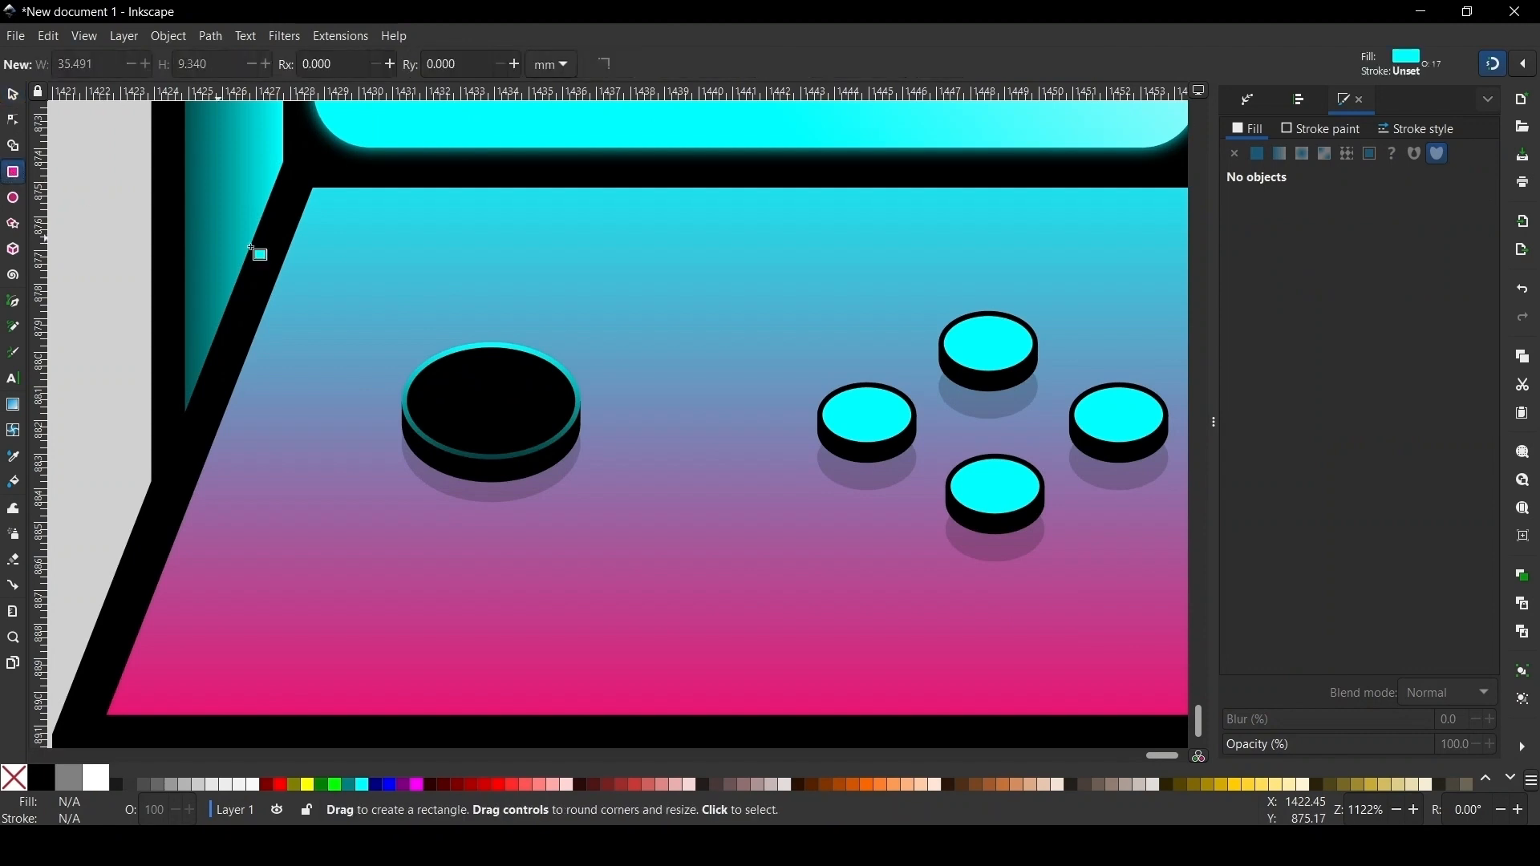
left_click_drag(458, 247, 520, 415)
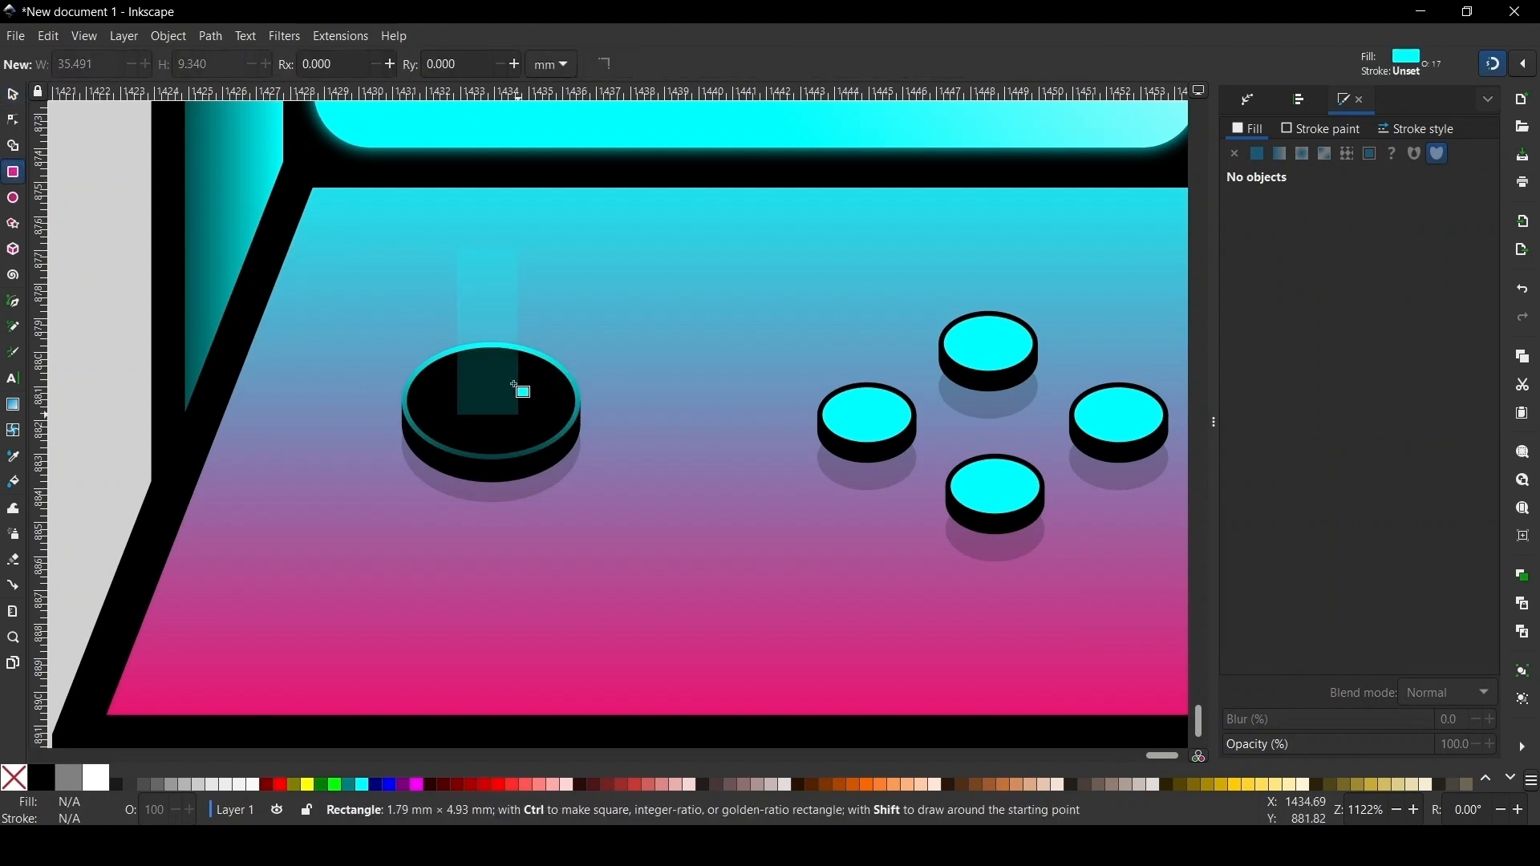
left_click(12, 94)
left_click_drag(1290, 744, 1444, 746)
scroll(425, 311, "up", 2)
left_click_drag(580, 397, 588, 392)
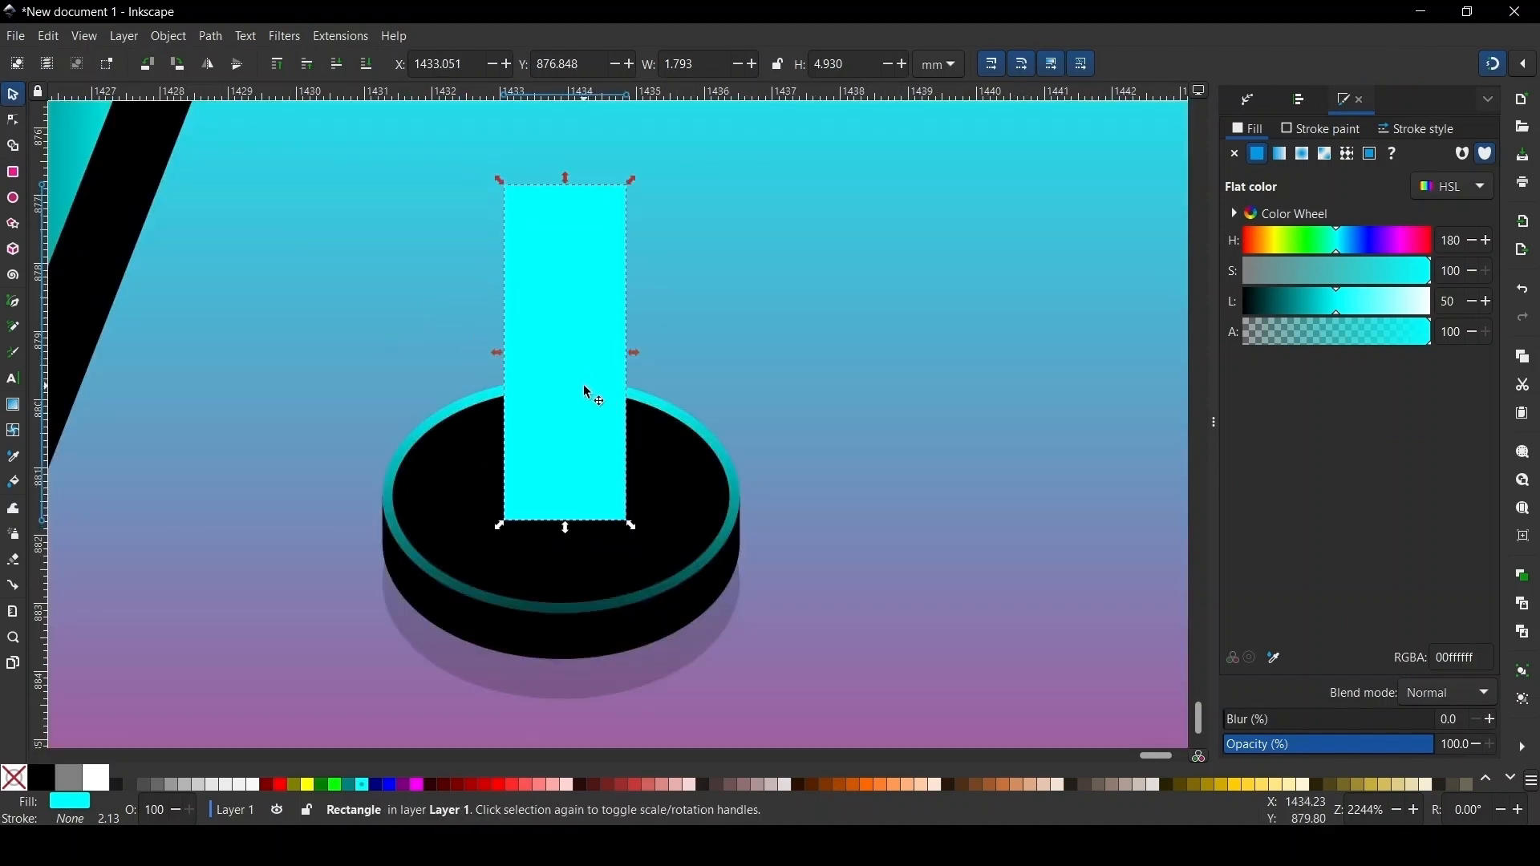
- Narrow the rectangle to about 0.77 mm wide and centre it horizontally on the base's black top ellipse
left_click_drag(493, 351, 573, 358)
left_click(533, 509, "shift")
left_click(1302, 100)
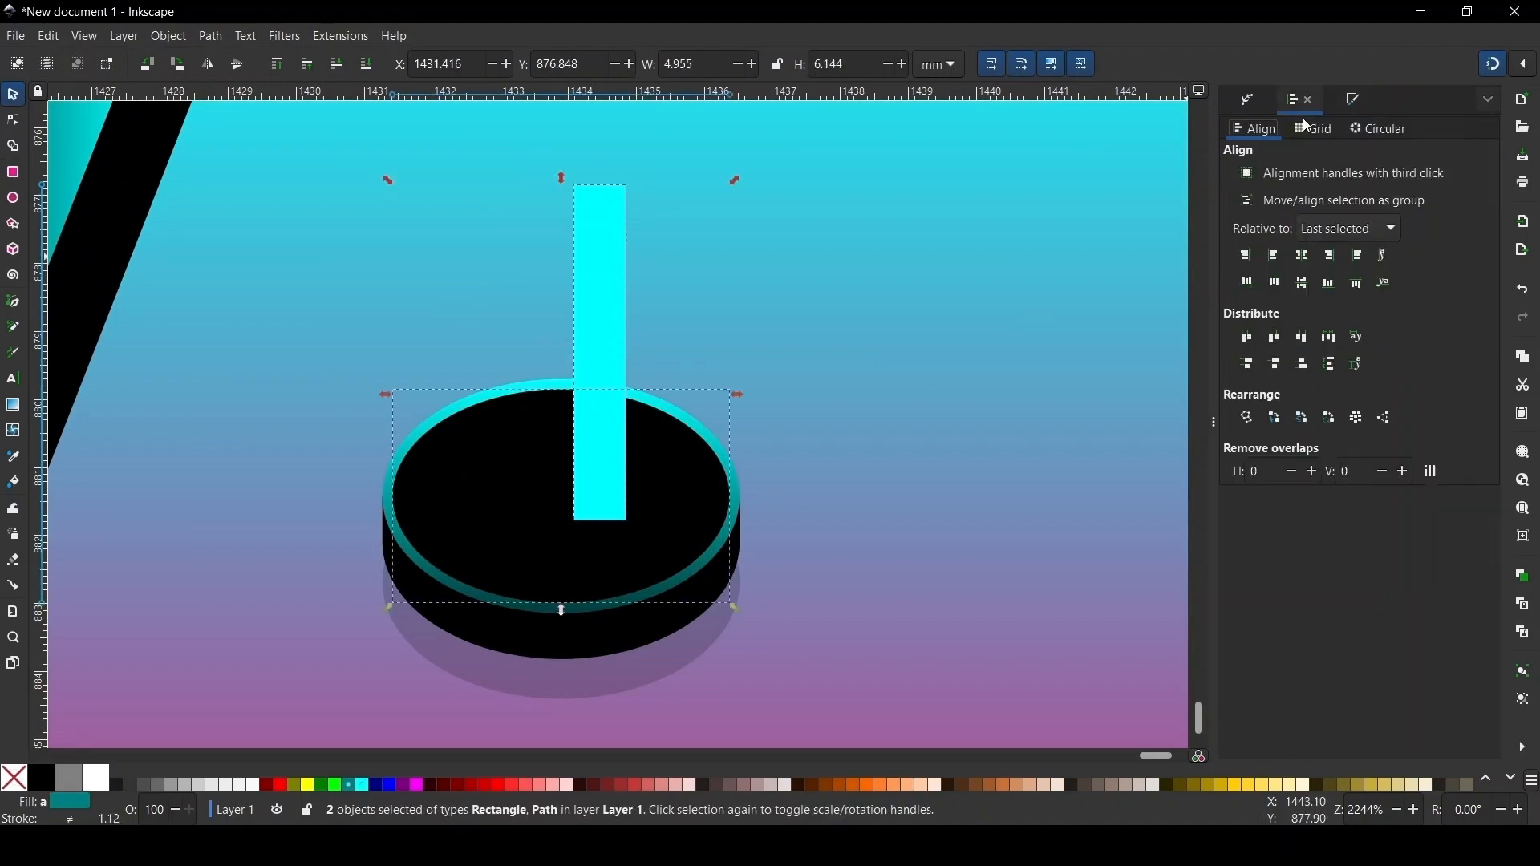
left_click(1306, 258)
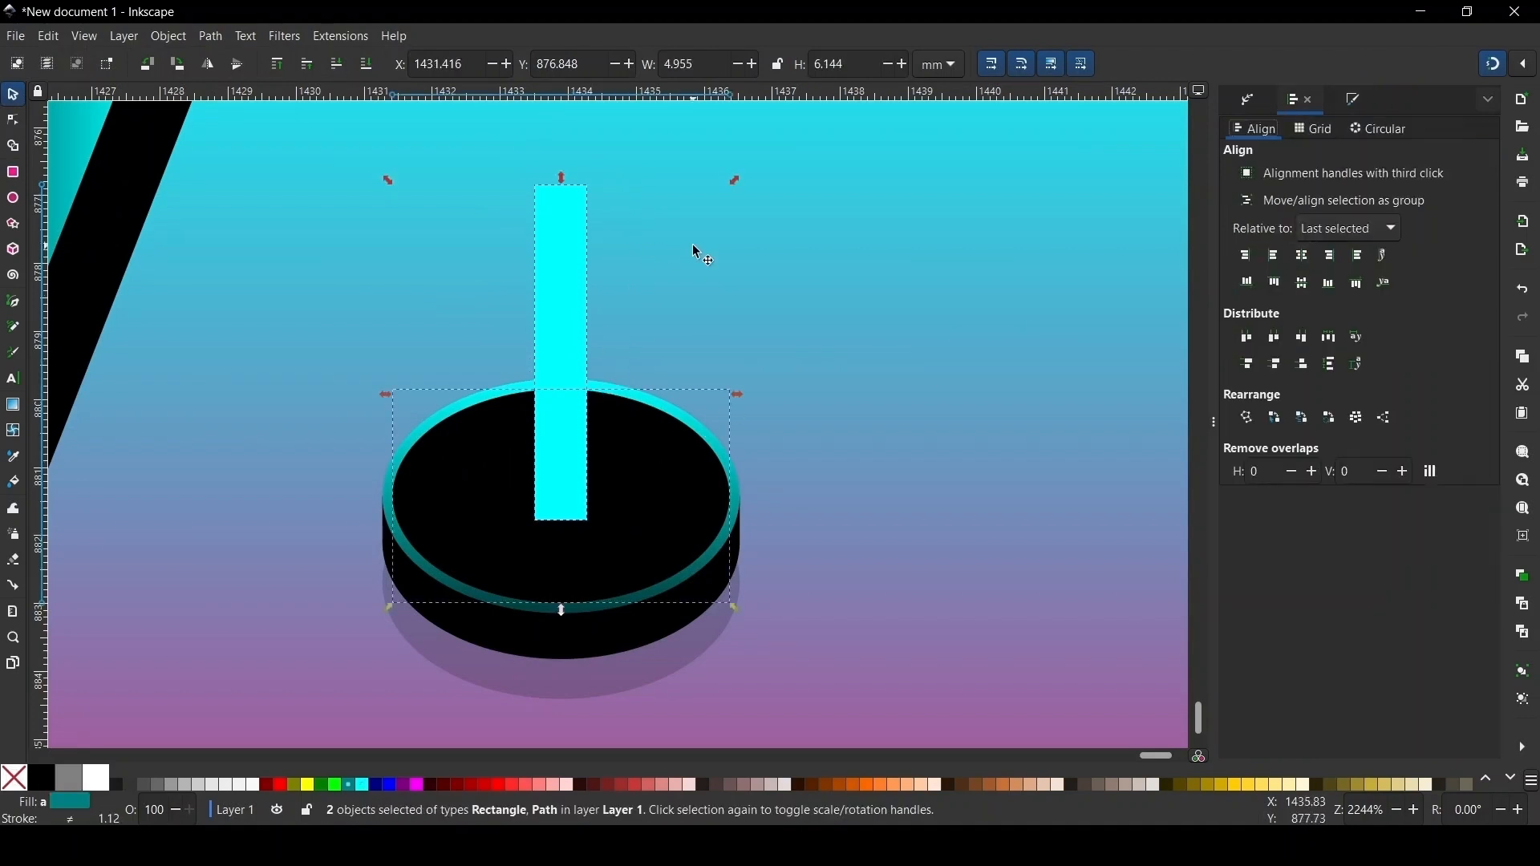
- Move the upright rectangle slightly up on the base and lower its top edge to make it about 4.2 mm tall
left_click(555, 329)
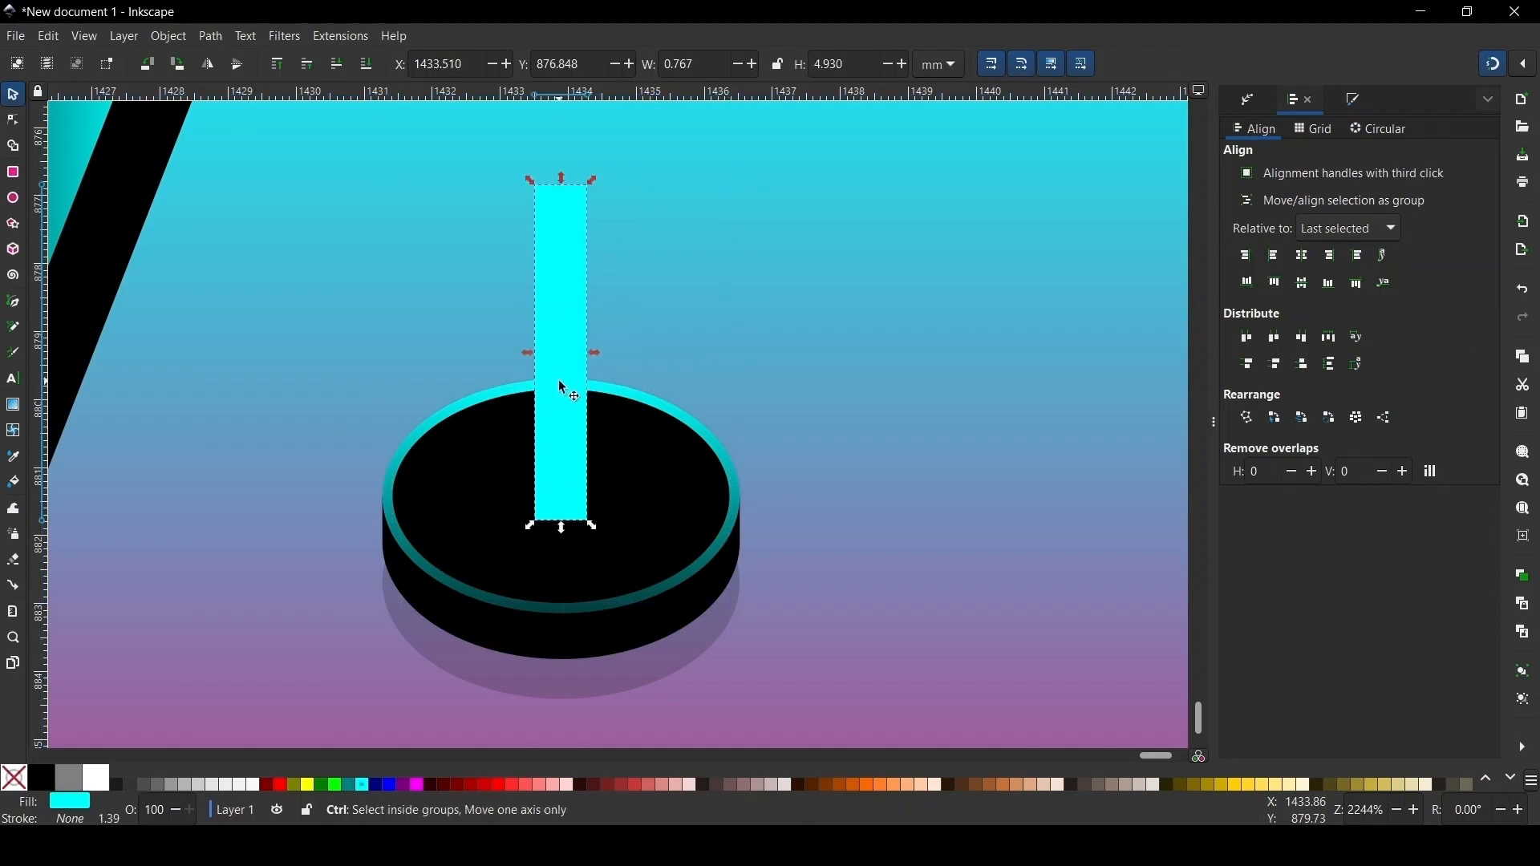
left_click_drag(563, 389, 564, 379)
left_click_drag(575, 476, 570, 426)
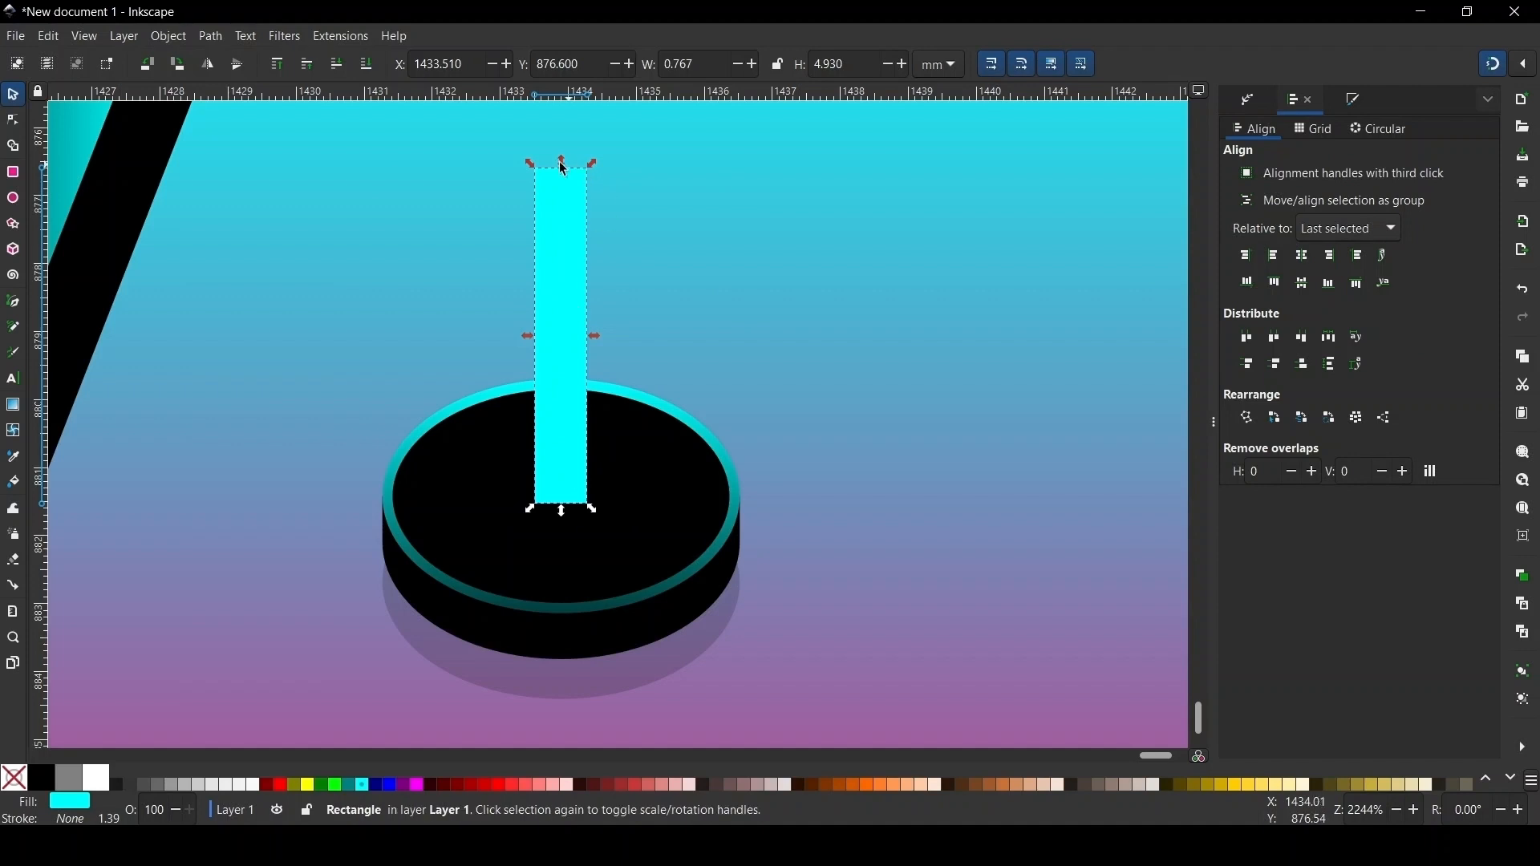
left_click_drag(562, 162, 567, 215)
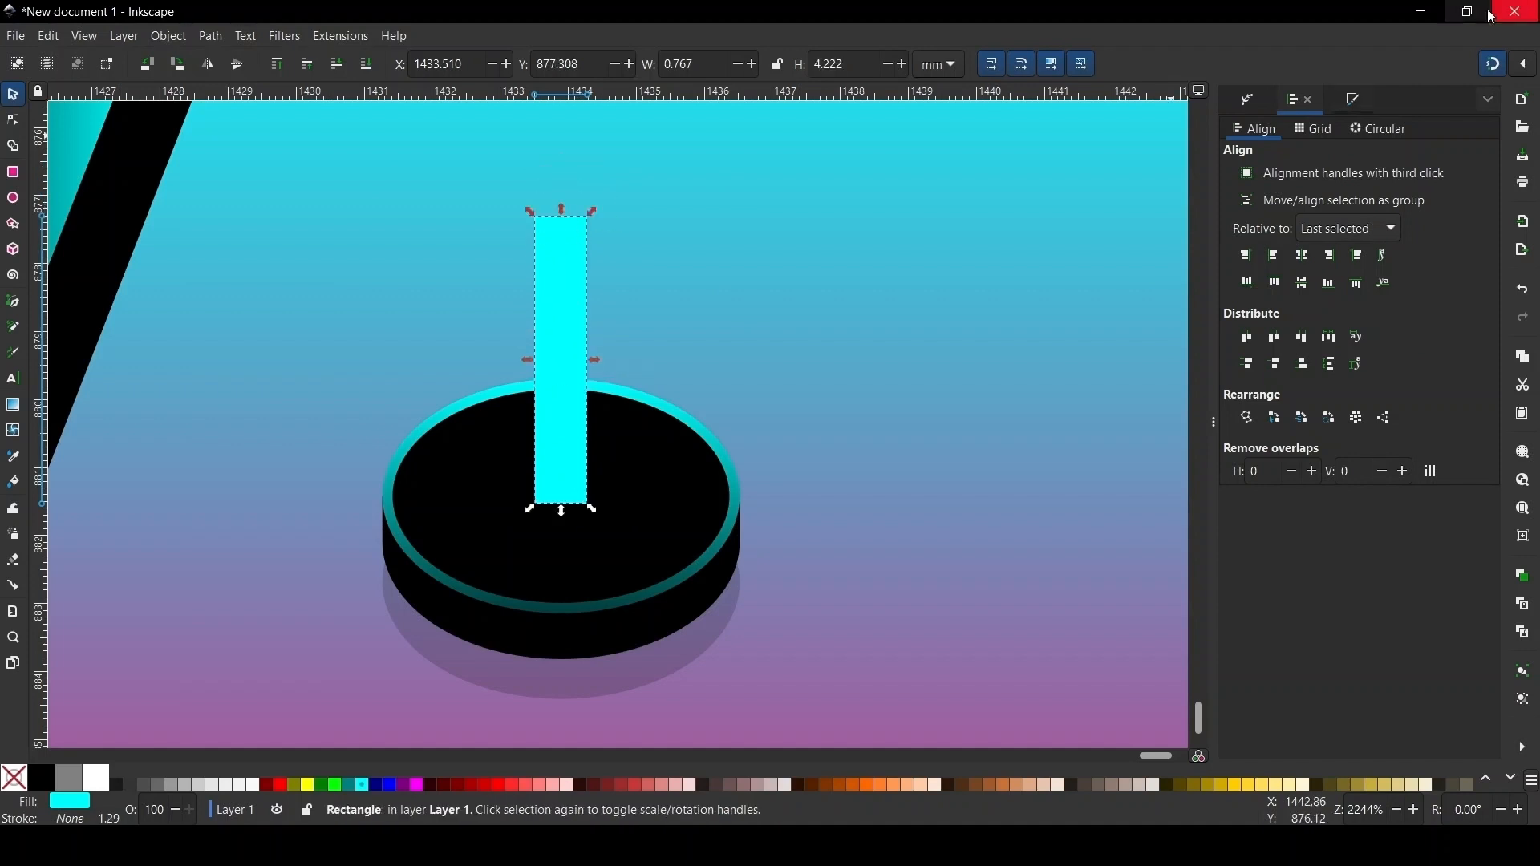
- Turn off snapping and convert the upright joystick rectangle to a path
left_click(431, 321)
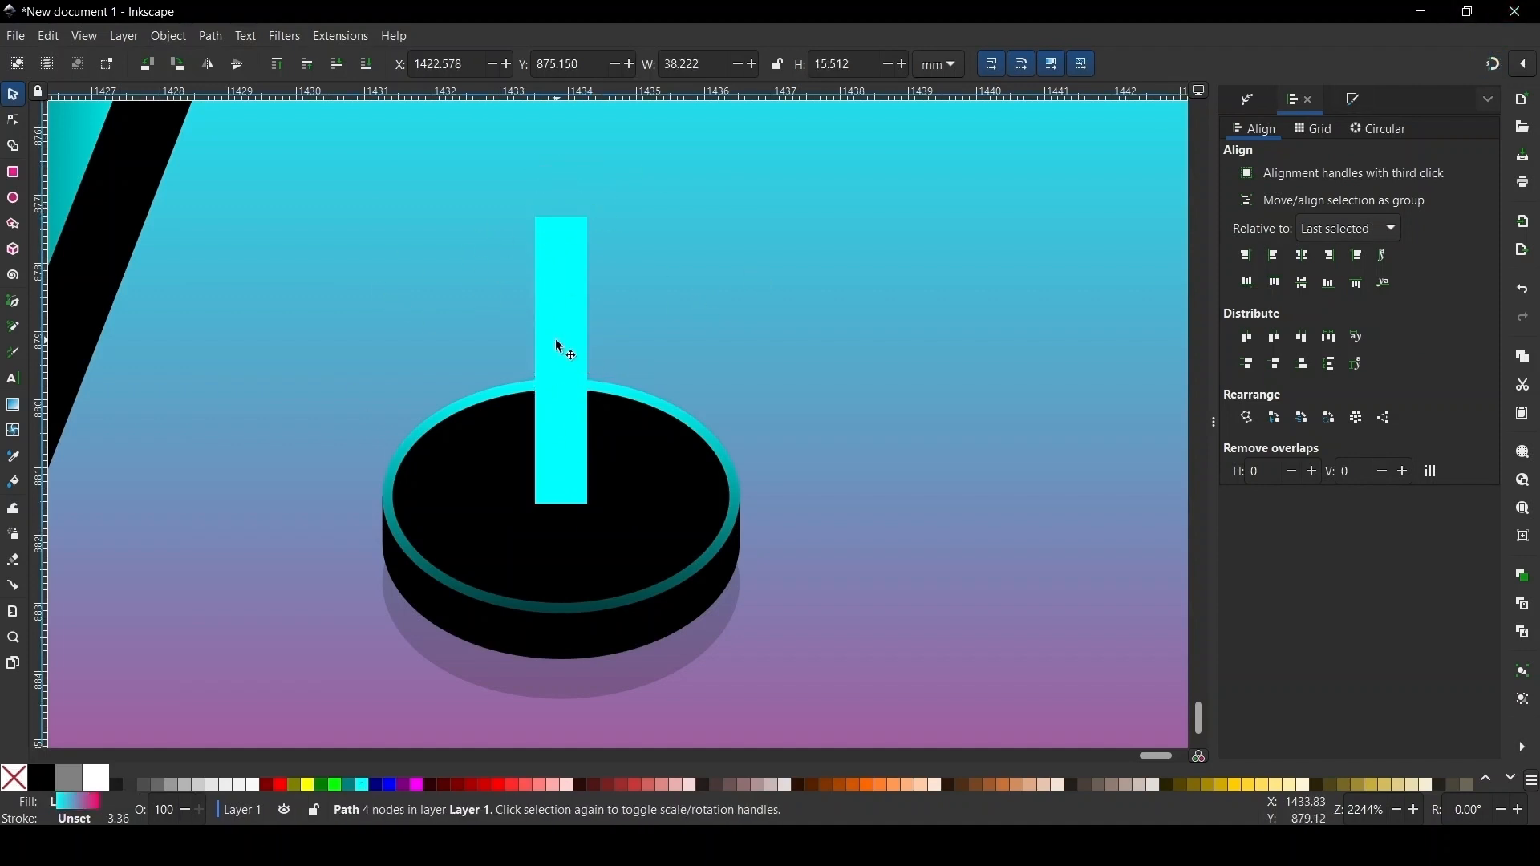
scroll(581, 334, "down", 1)
scroll(557, 326, "up", 1)
left_click(540, 506)
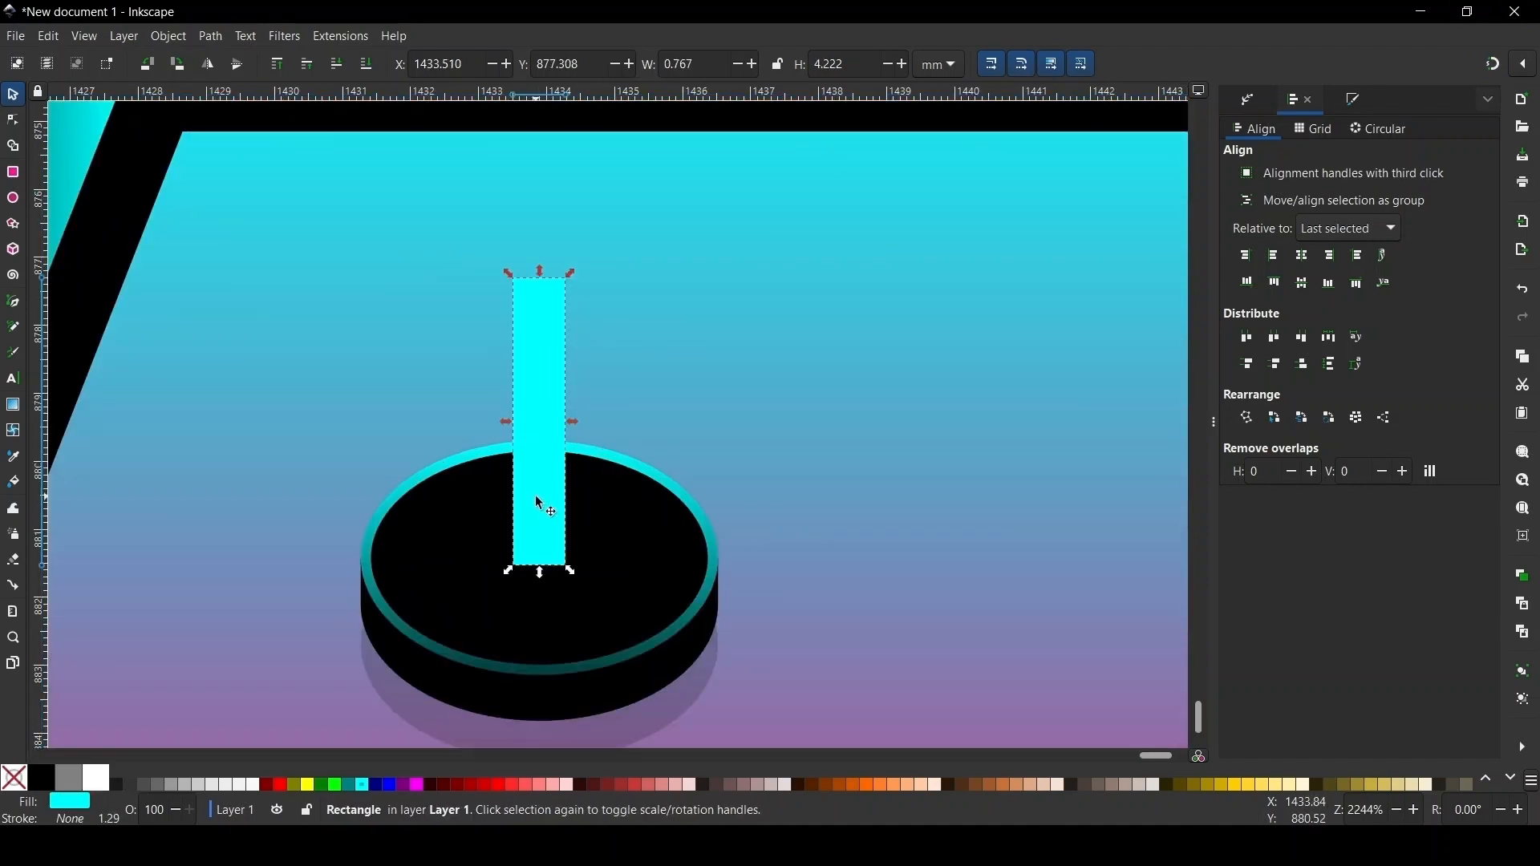
left_click(220, 39)
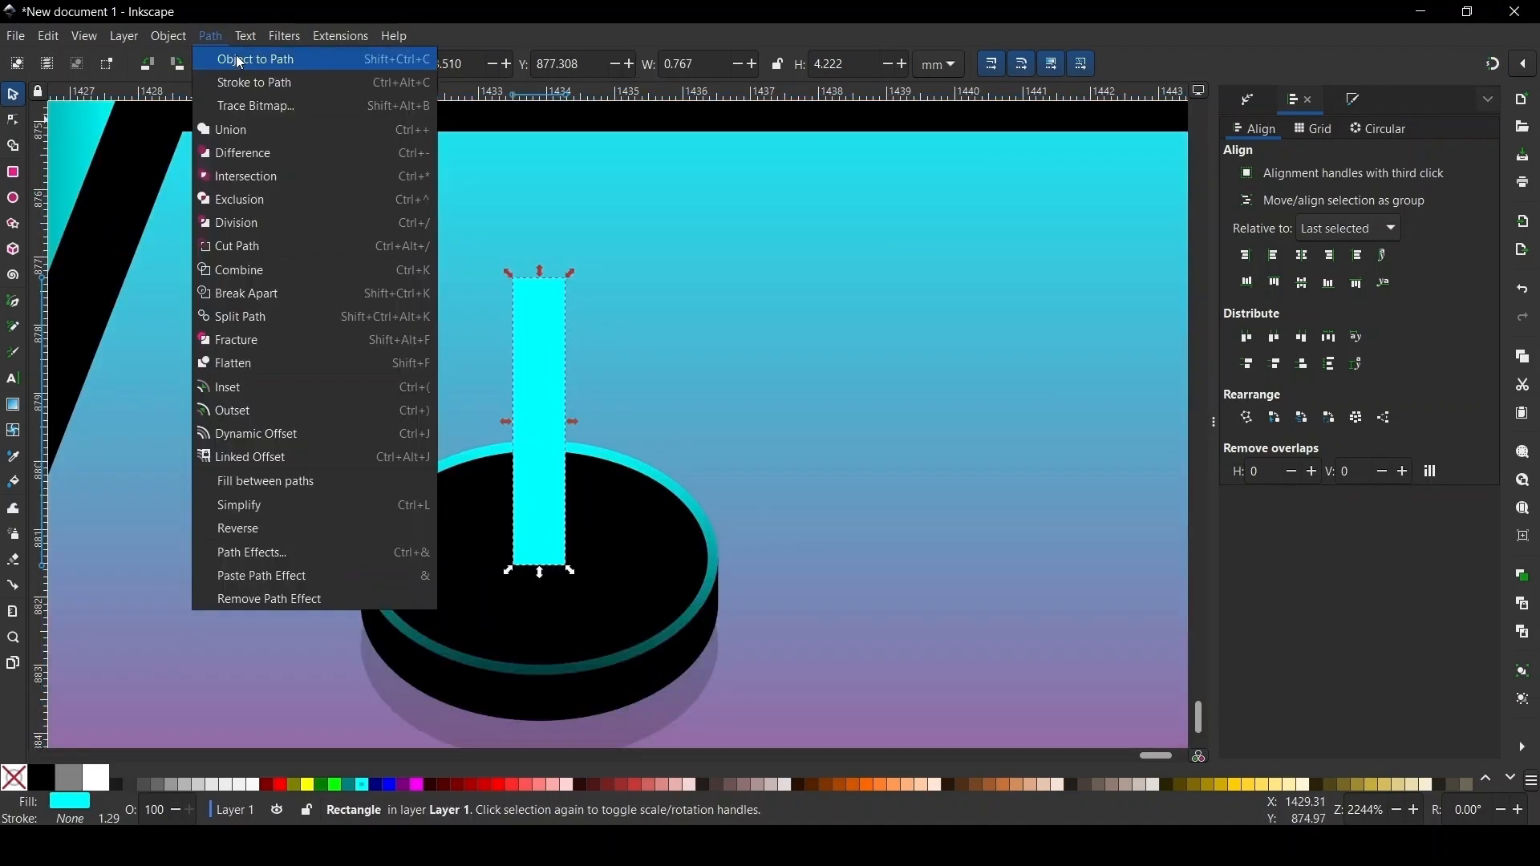
left_click(241, 59)
- Bend the bottom edge of the joystick shaft into a slight downward curve with the Node tool
scroll(538, 582, "up", 6)
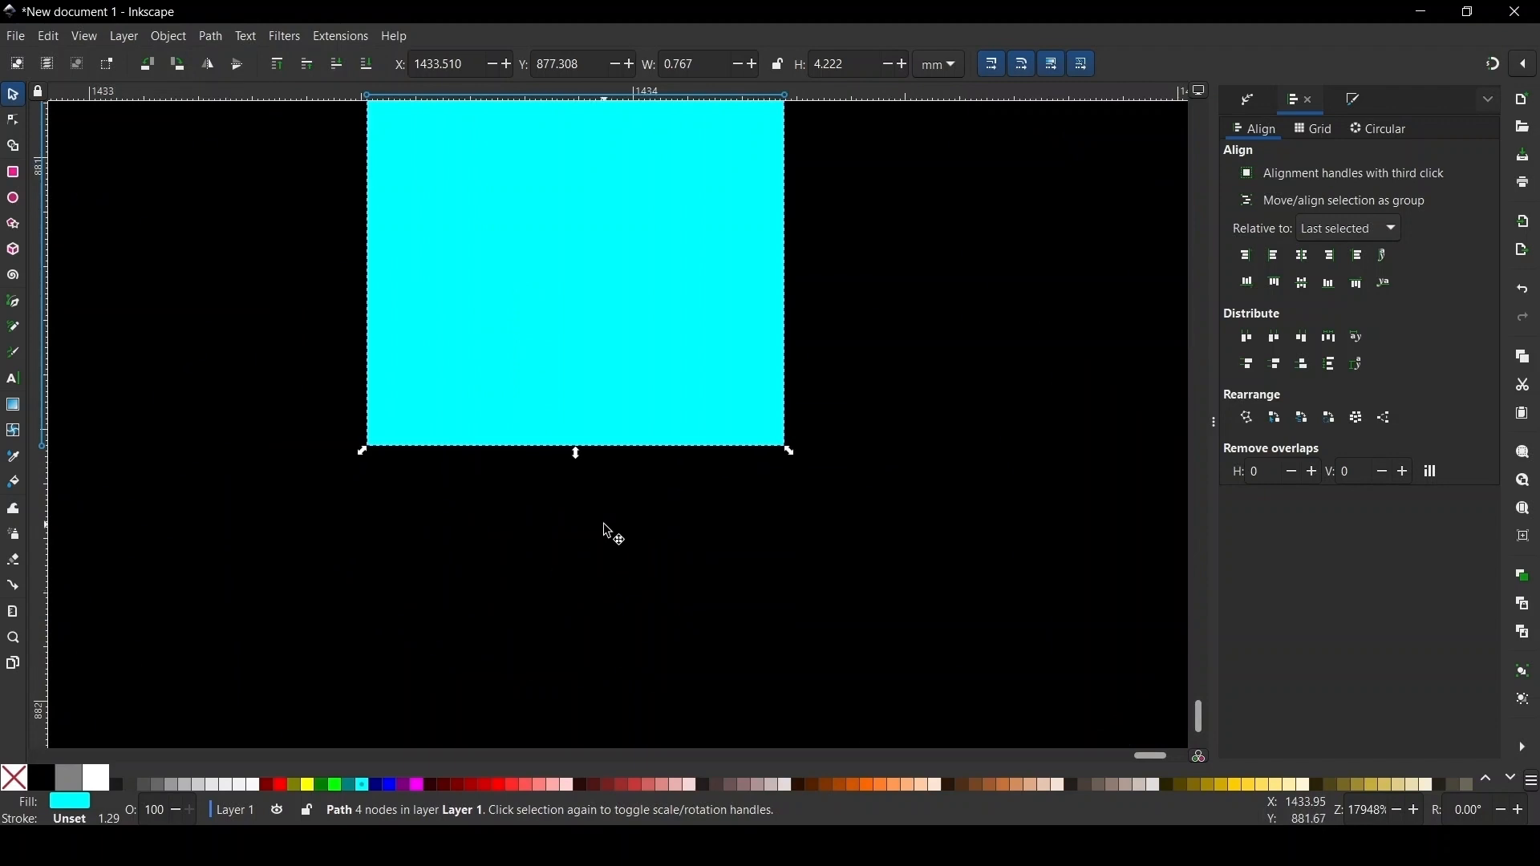
key("n")
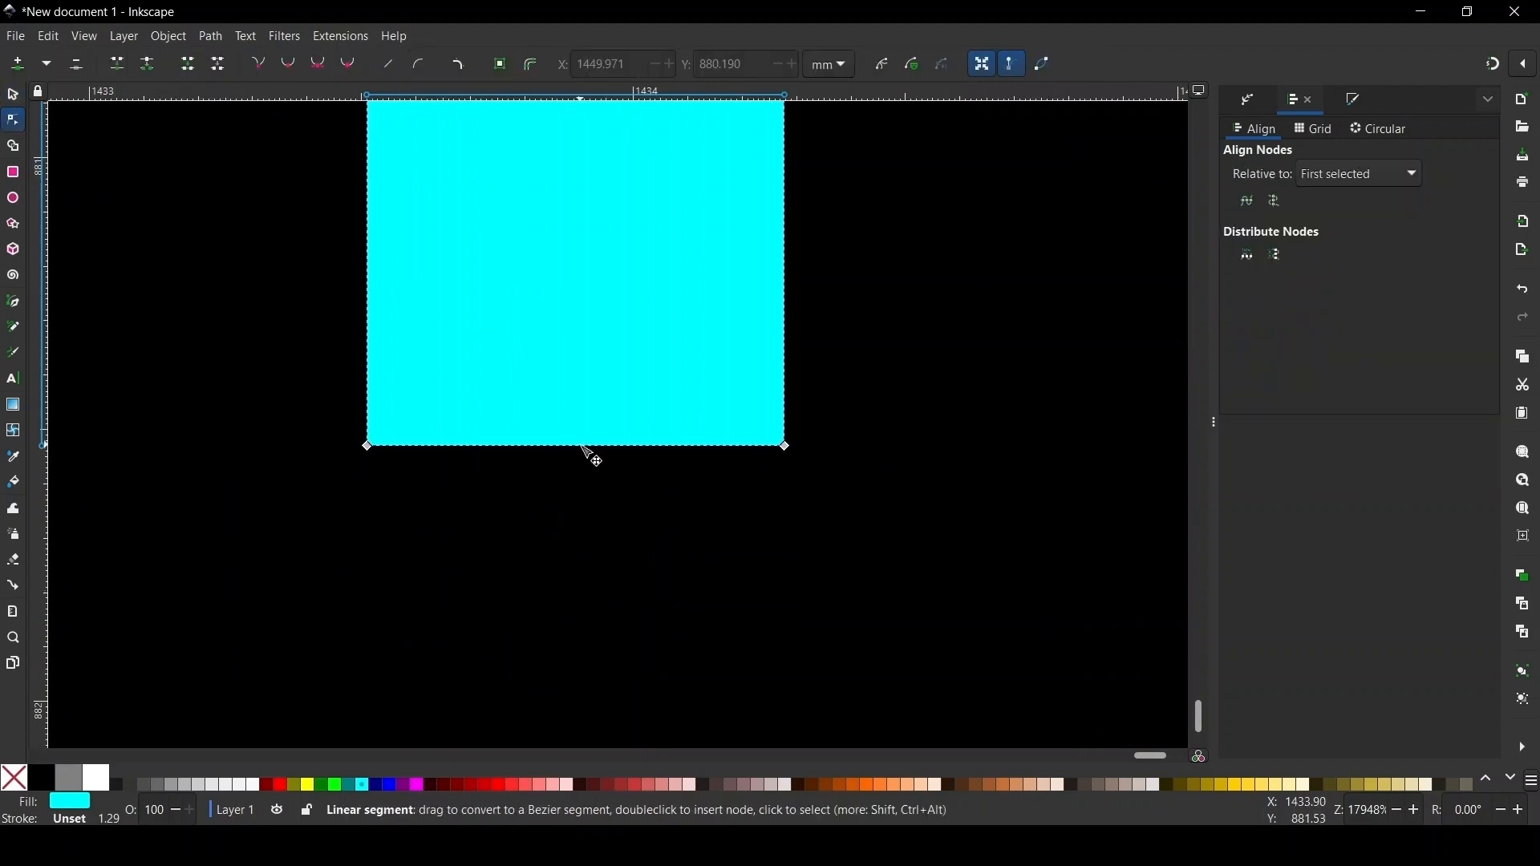
mouse_move(585, 451)
left_mouse_down()
mouse_move(588, 477)
mouse_move(586, 439)
left_mouse_up()
scroll(546, 543, "down", 2)
scroll(546, 542, "up", 3)
scroll(516, 499, "down", 3)
left_click(18, 98)
scroll(550, 629, "down", 5)
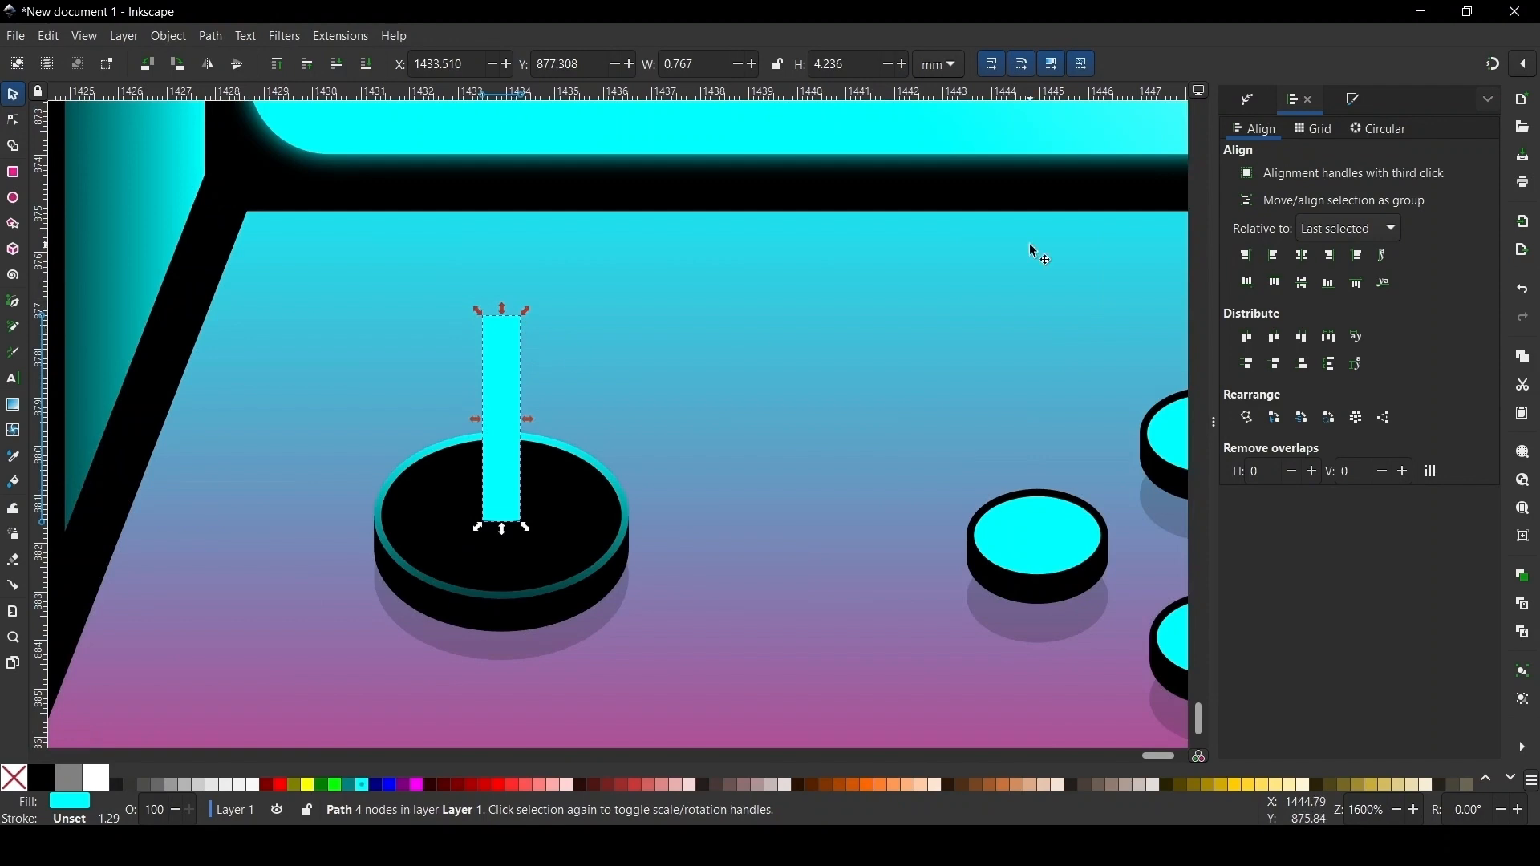
- Fill the joystick shaft with a linear gradient and set its end stop to pink #FF0066
left_click(1357, 101)
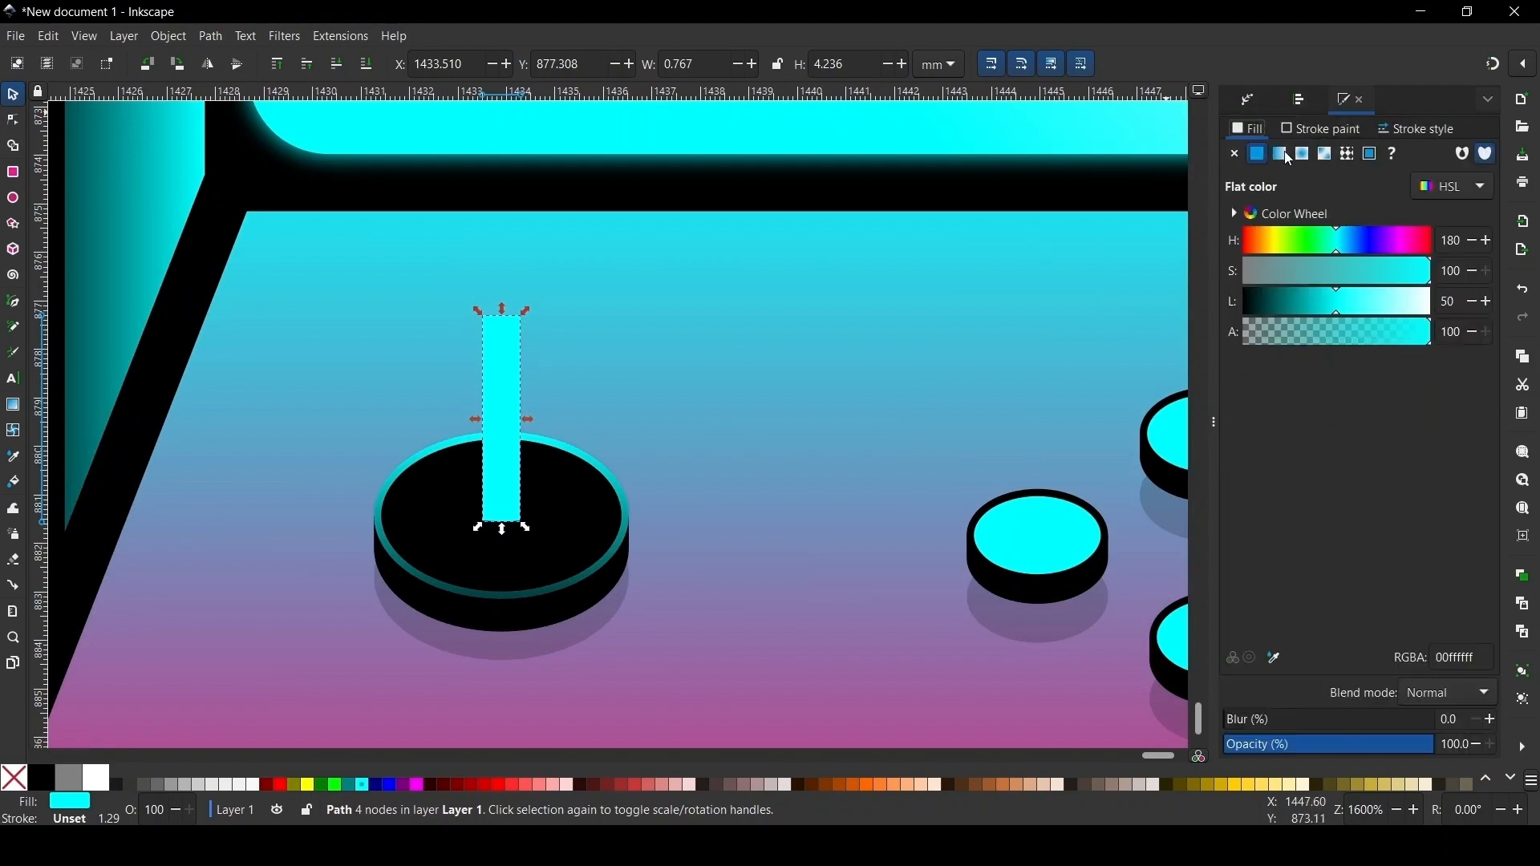
left_click(1281, 154)
left_click(1308, 186)
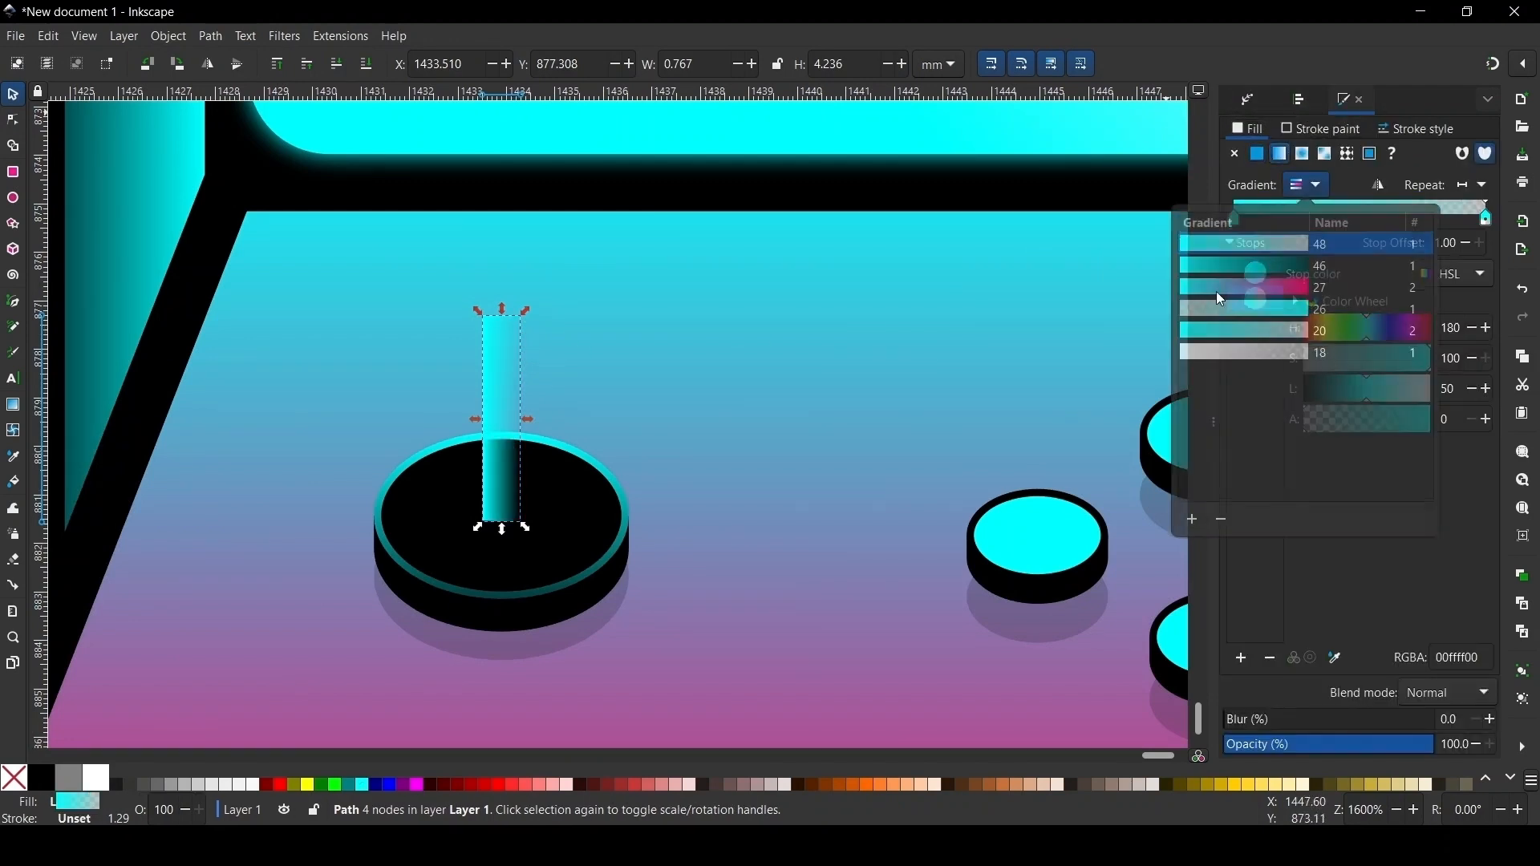
left_click(1307, 177)
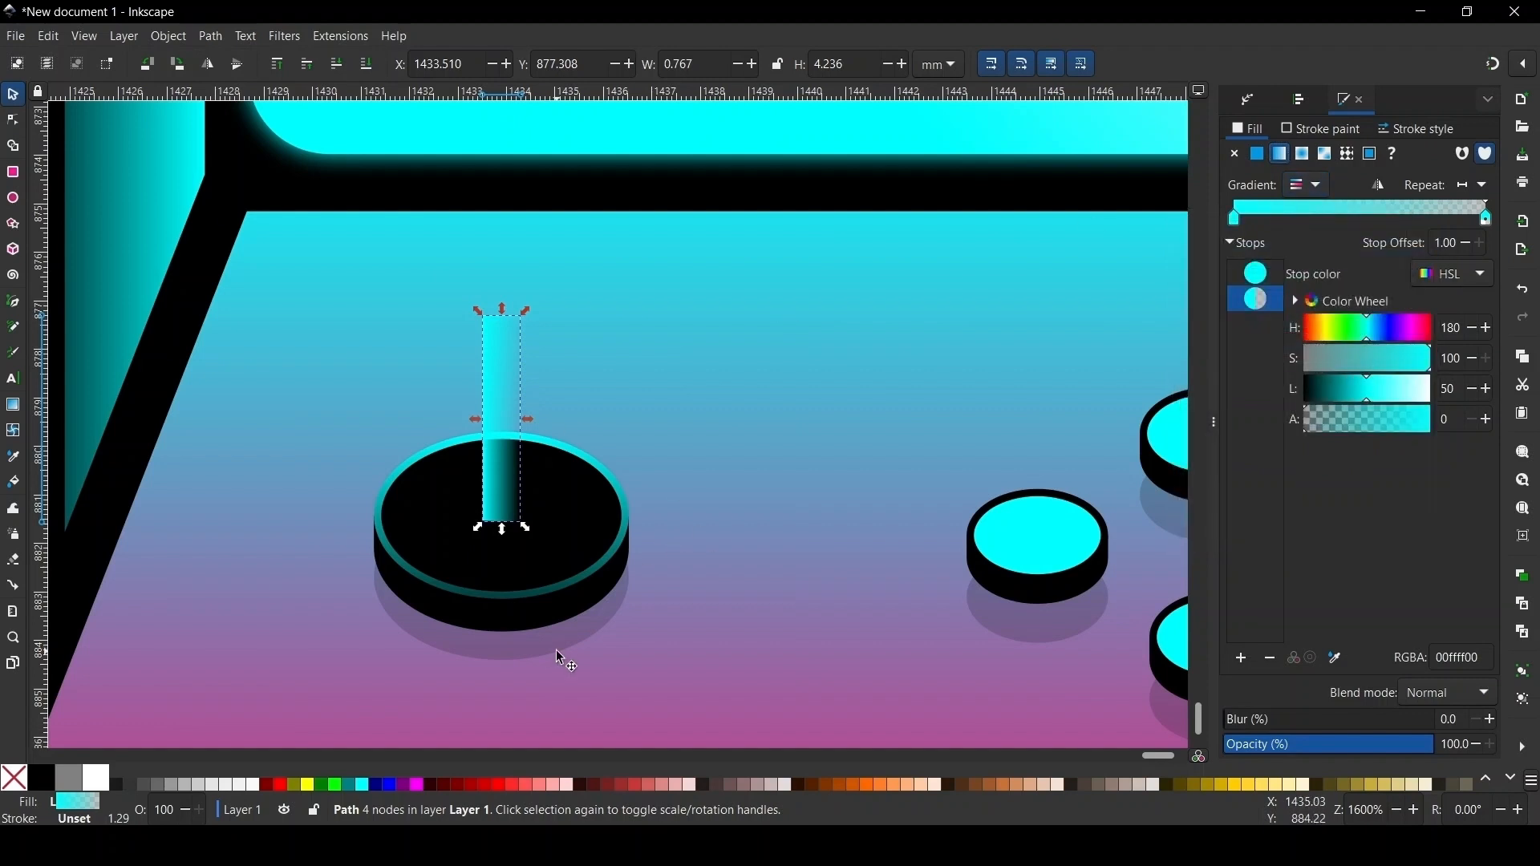
scroll(1474, 785, "down", 4)
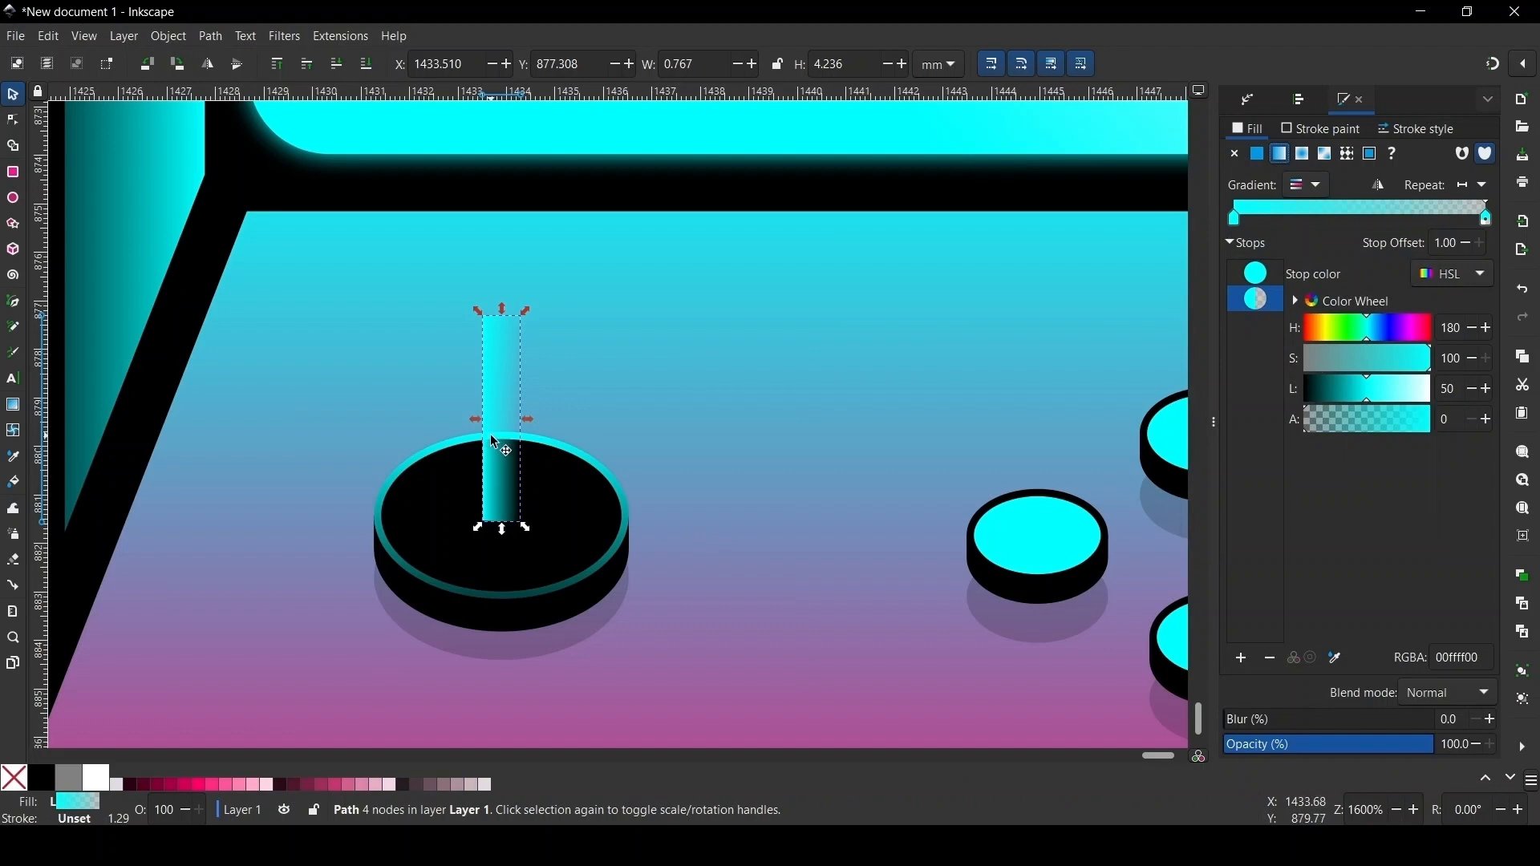
key("g")
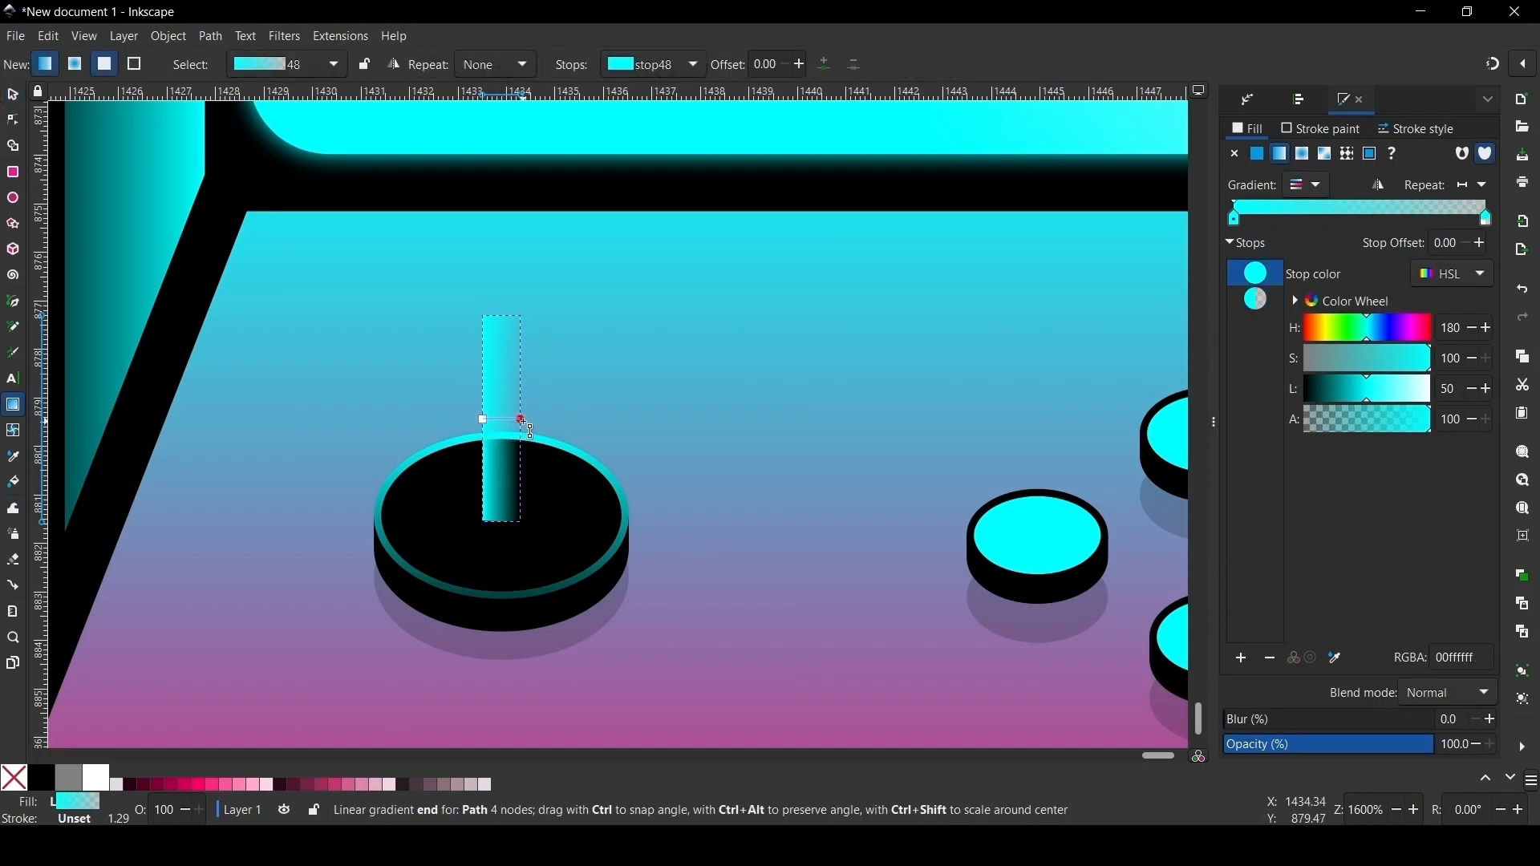
left_click(522, 420)
left_click(209, 786)
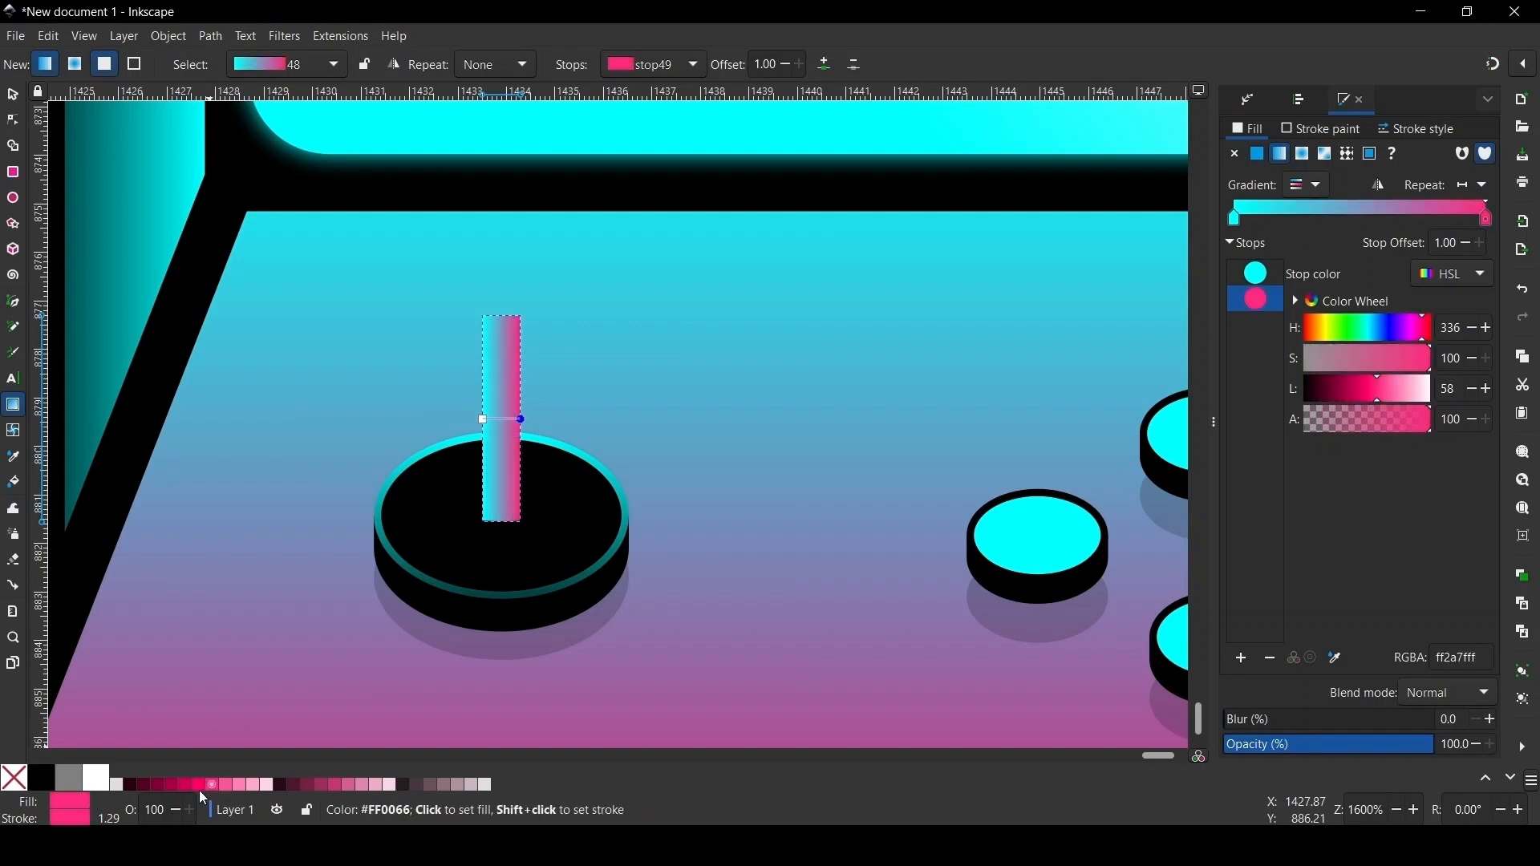
left_click(199, 788)
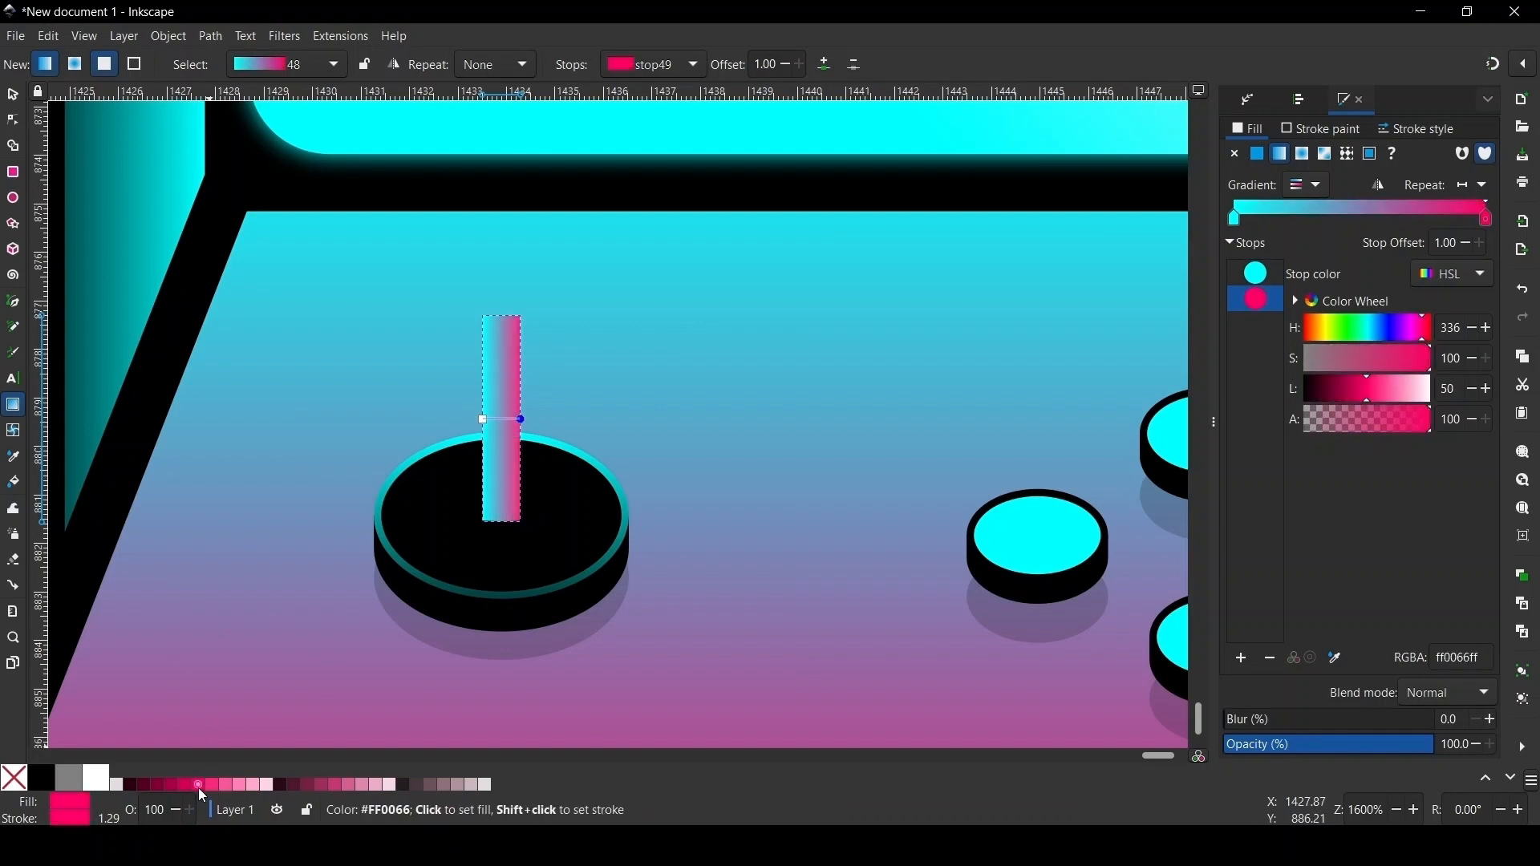
- Set the start stop of the shaft's gradient to fully opaque black
left_click(484, 421)
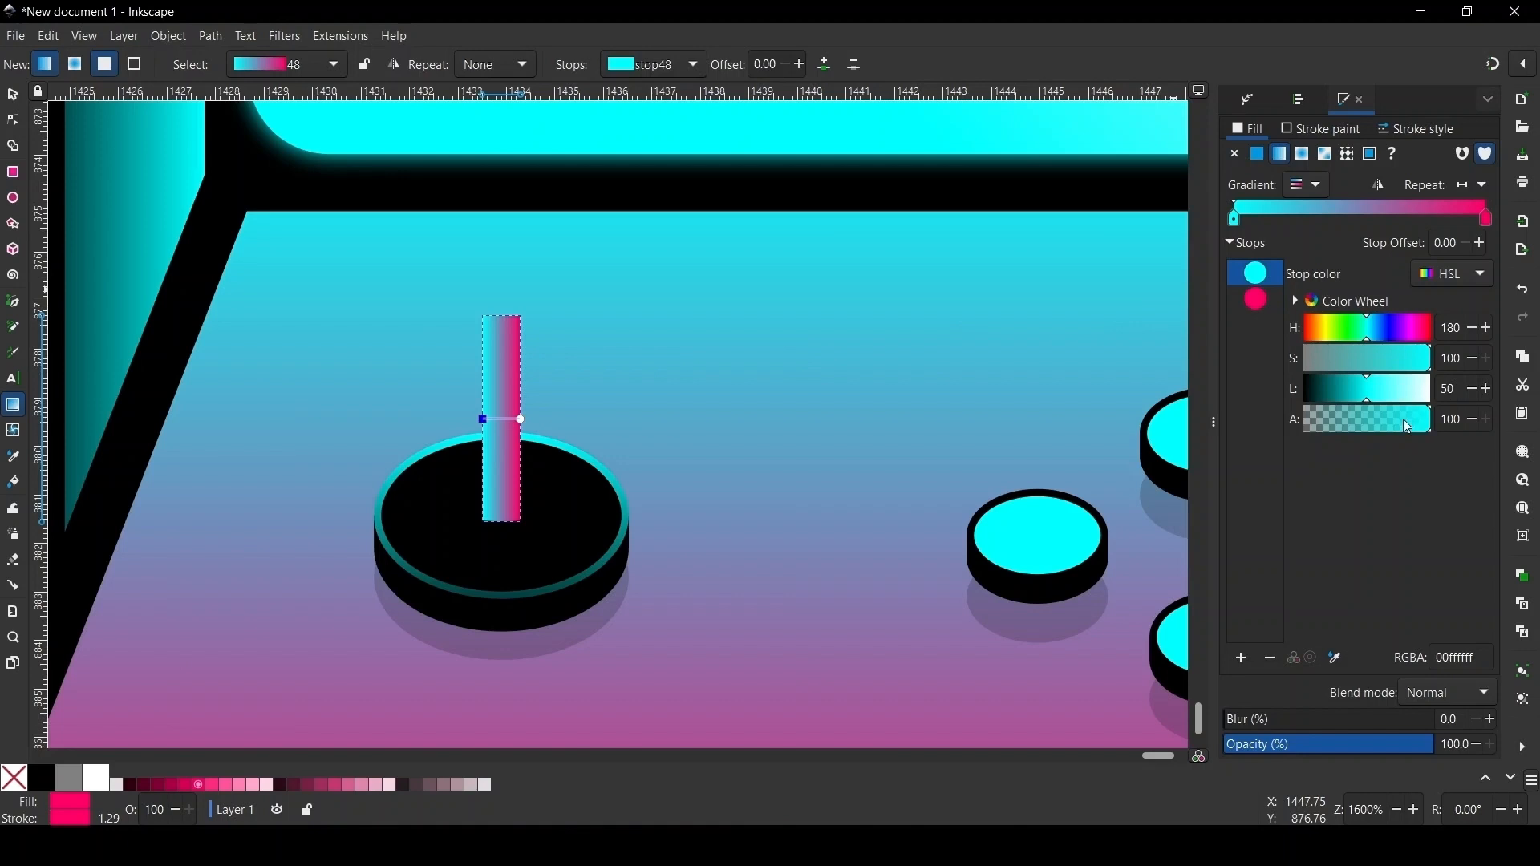
left_click_drag(1410, 426, 1309, 421)
left_click(1307, 396)
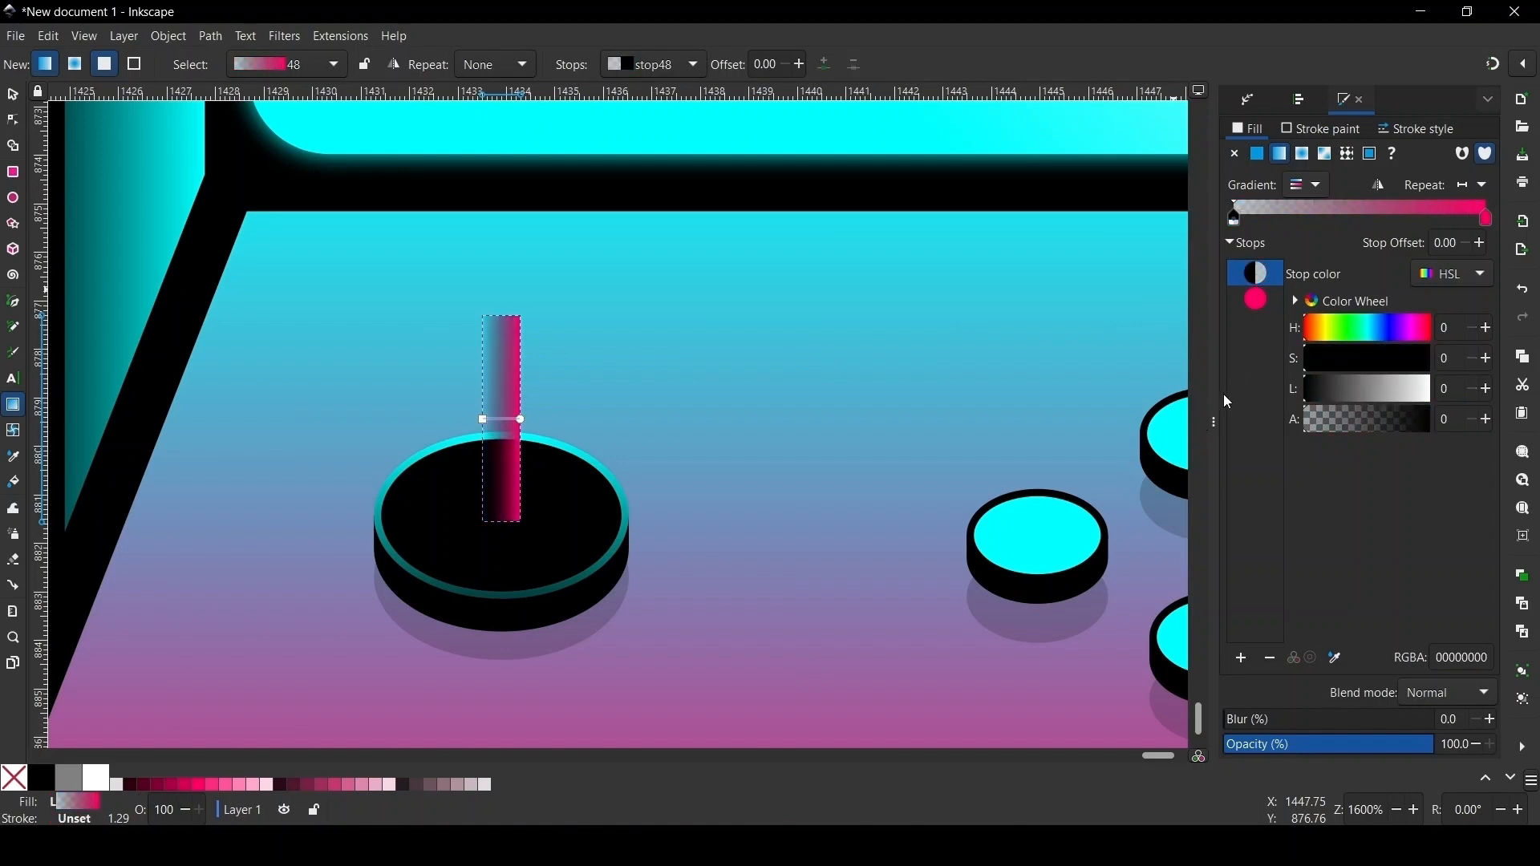
scroll(504, 437, "up", 3, "ctrl")
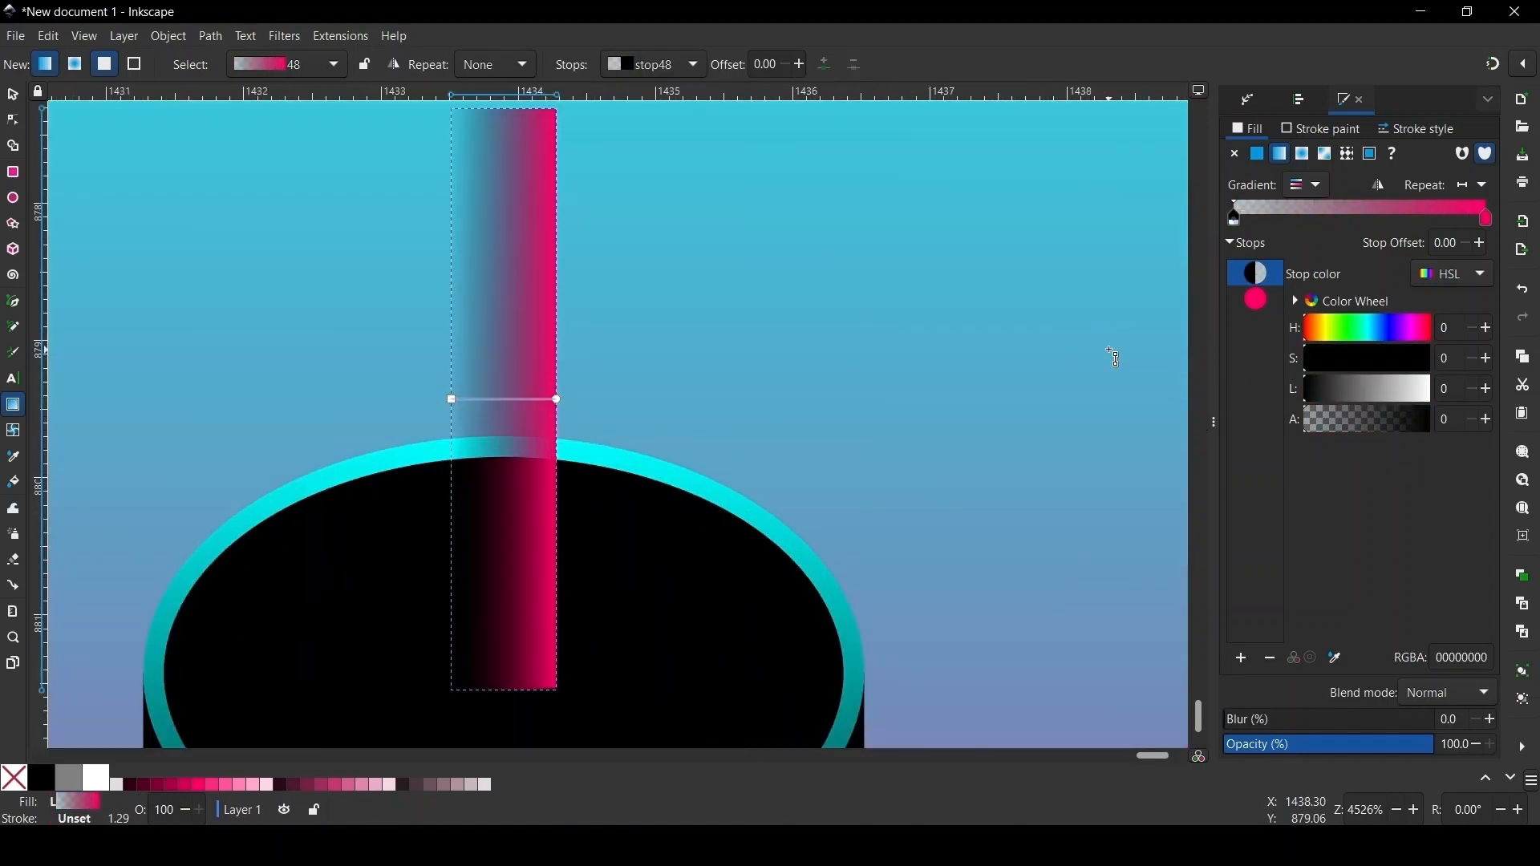
left_click_drag(1316, 420, 1491, 419)
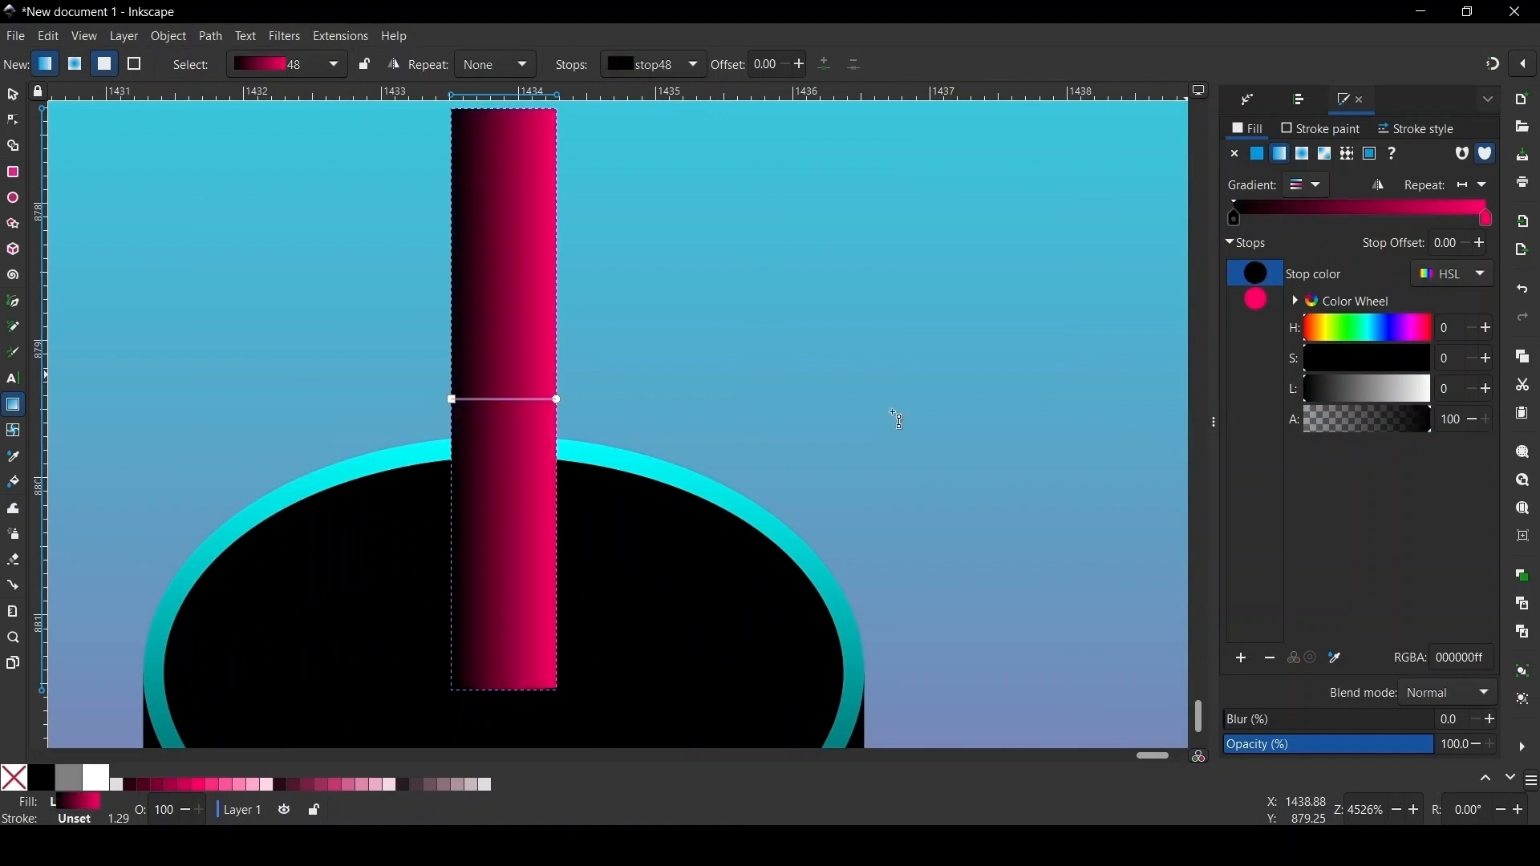
- Shift the start handle of the shaft's gradient inward to just short of the middle of the shaft's width
left_click_drag(454, 401, 497, 401)
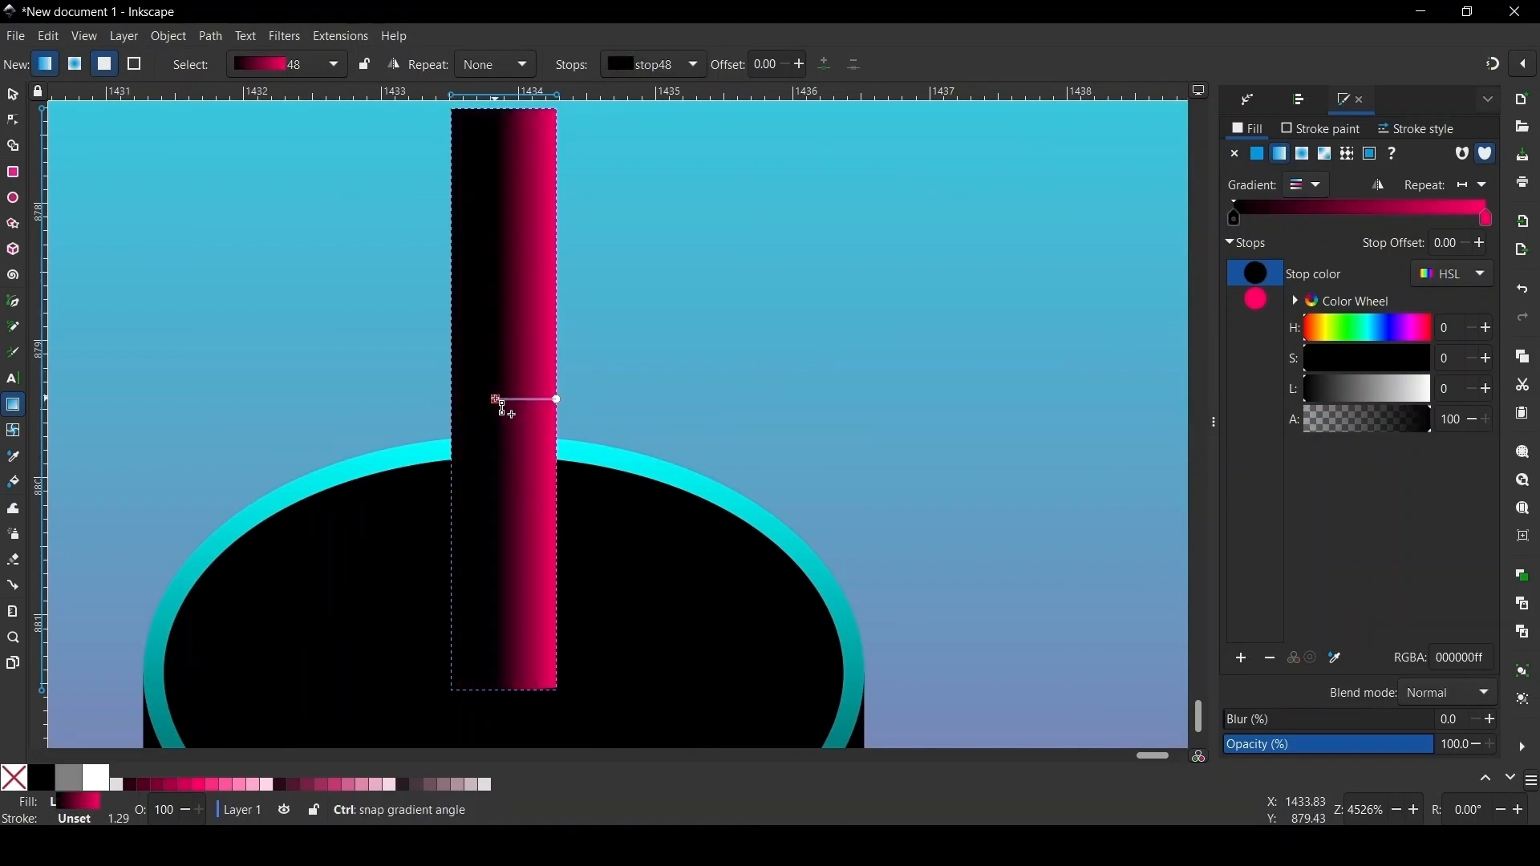
scroll(513, 591, "down", 4)
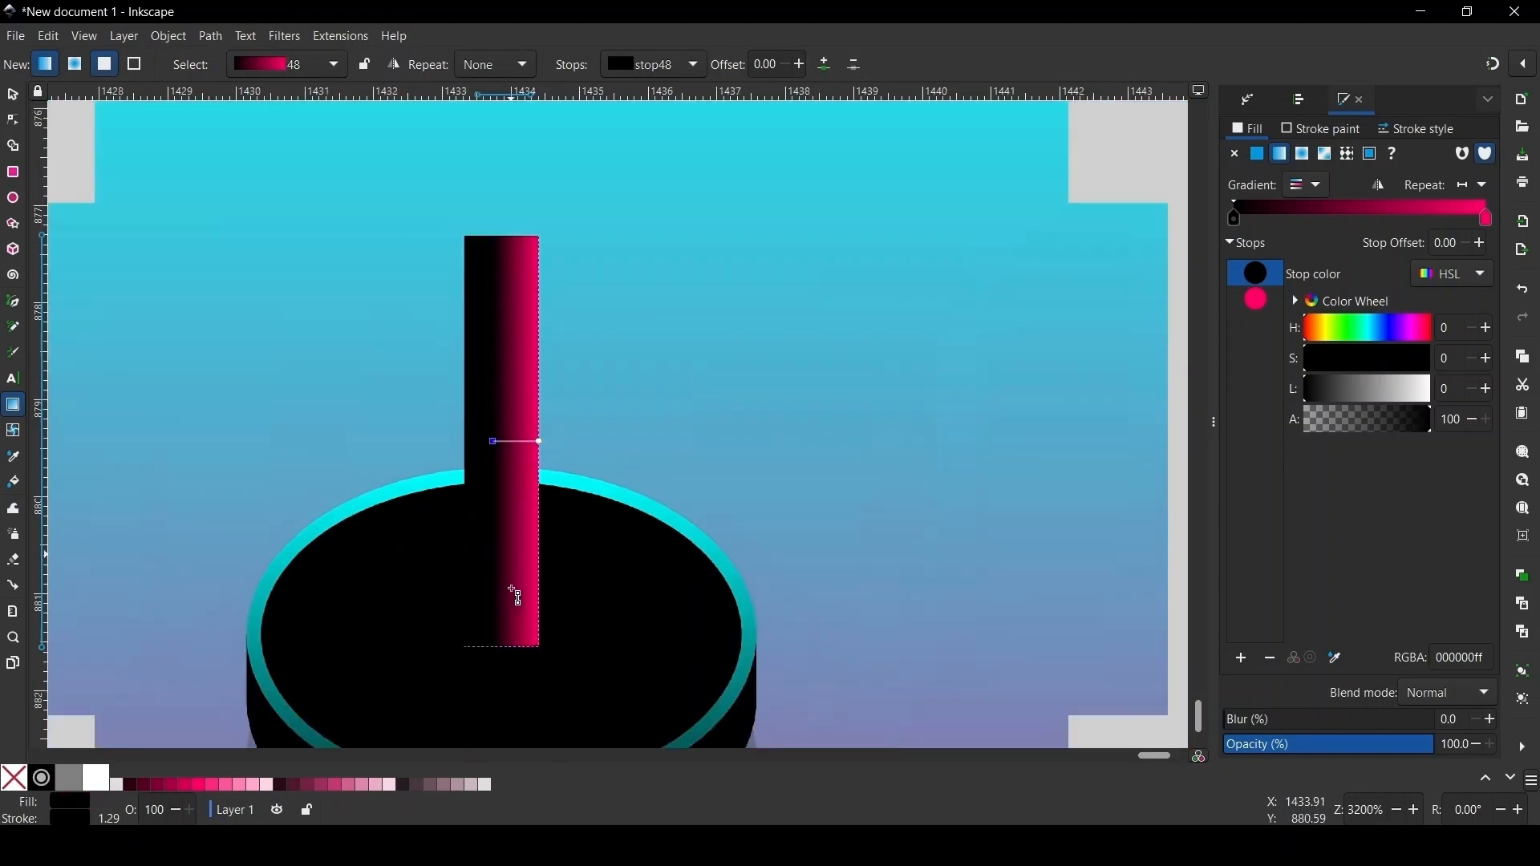
left_click(13, 95)
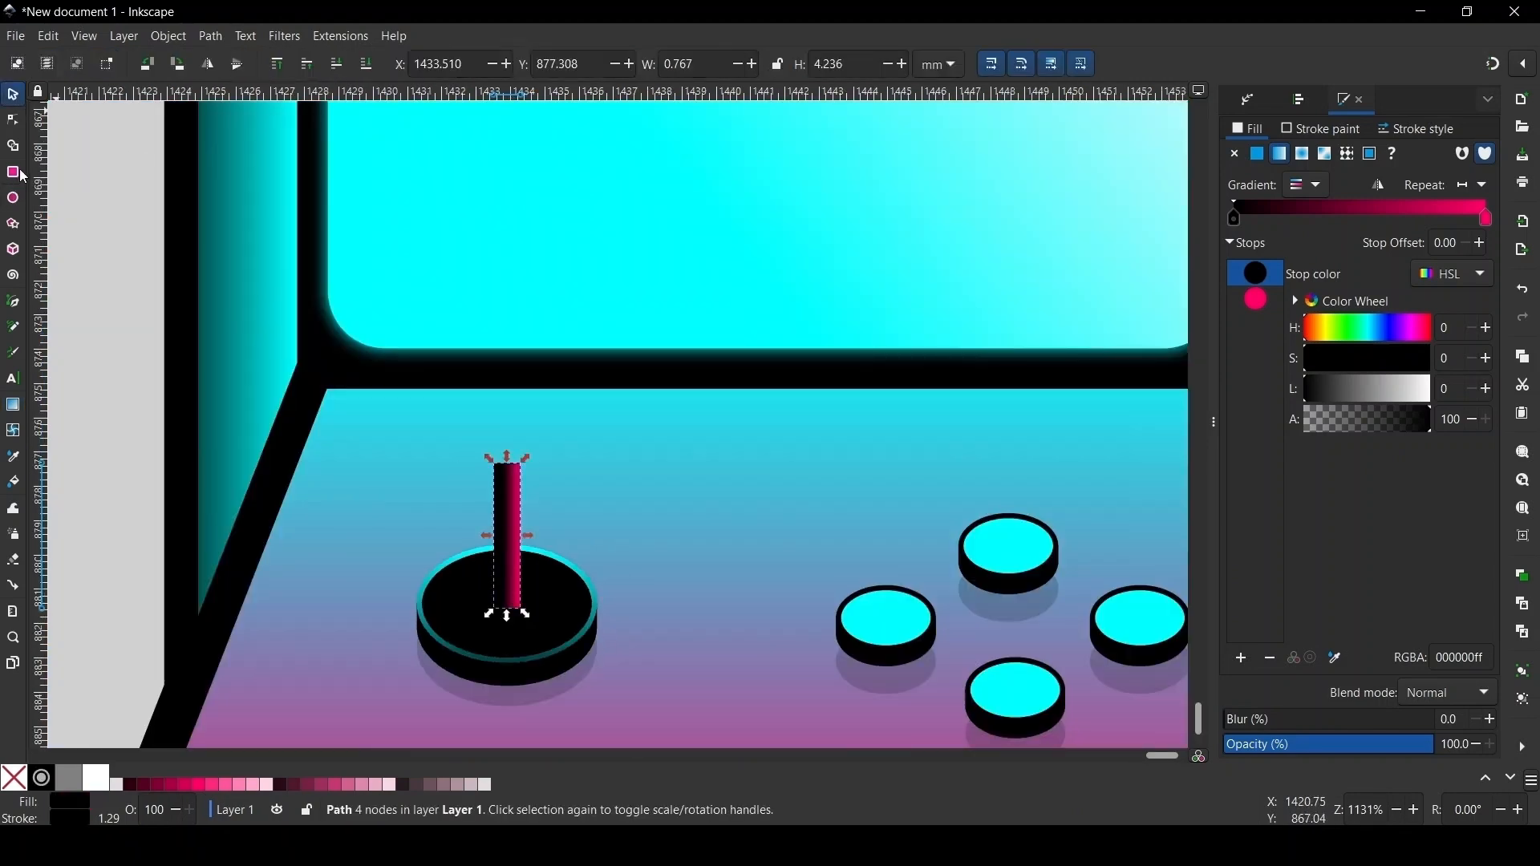
- Draw a pink #FF0066 circle about 2.6 mm in diameter at the upper end of the joystick shaft
left_click(12, 198)
scroll(426, 474, "up", 1)
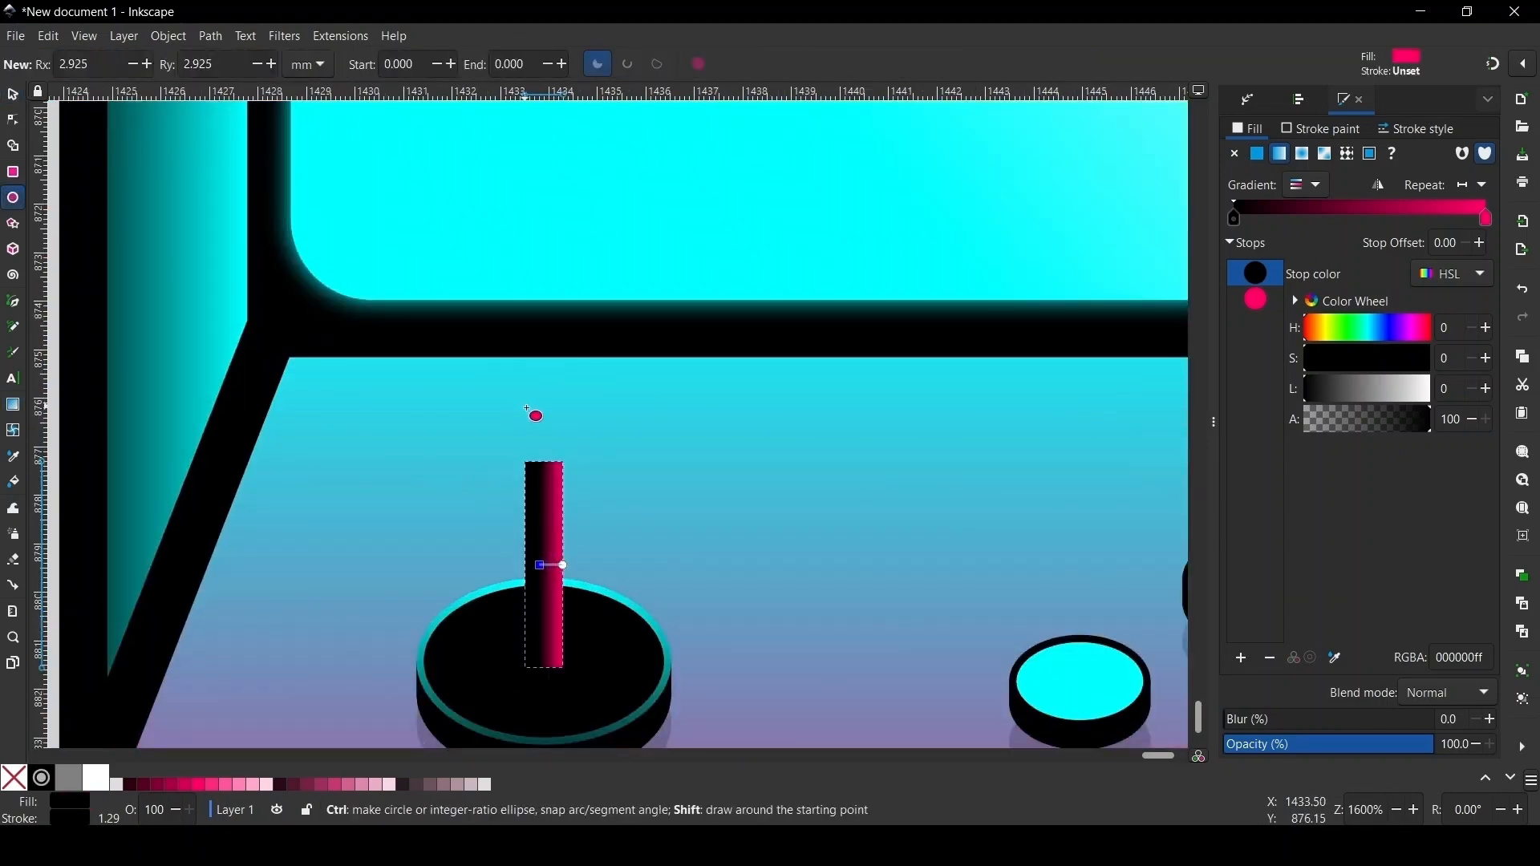
left_click_drag(527, 409, 620, 480)
key("s")
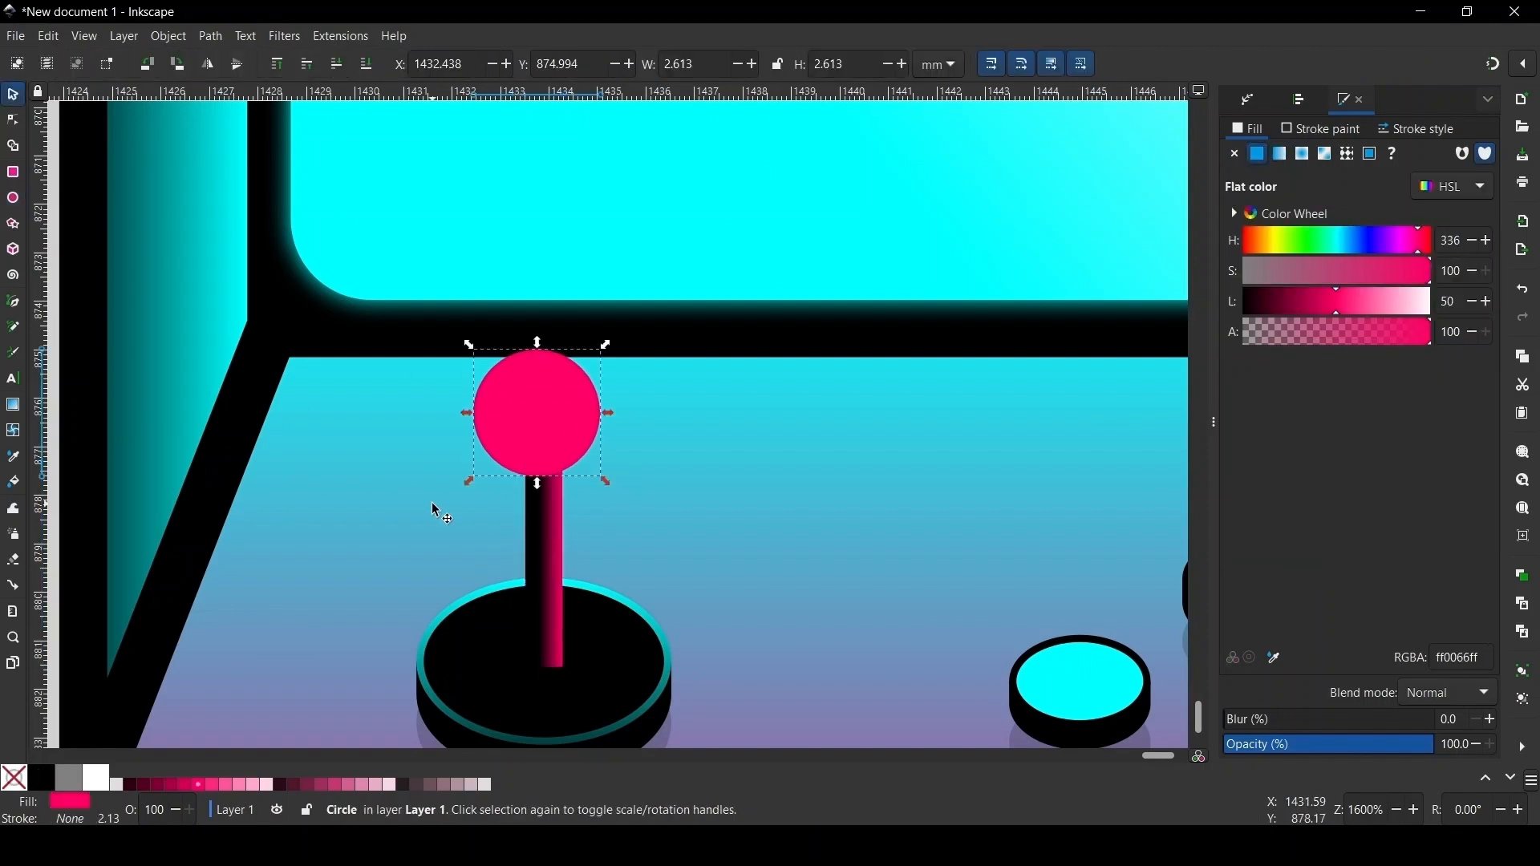
- Enlarge the pink knob circle to about 2.9 mm and reposition it over the top of the shaft
scroll(434, 510, "up", 1)
mouse_move(634, 392)
left_mouse_down()
mouse_move(430, 413)
mouse_move(640, 412)
left_mouse_up()
left_click_drag(584, 495, 584, 508)
left_click_drag(602, 451, 602, 443)
scroll(514, 399, "down", 3)
scroll(489, 377, "up", 3)
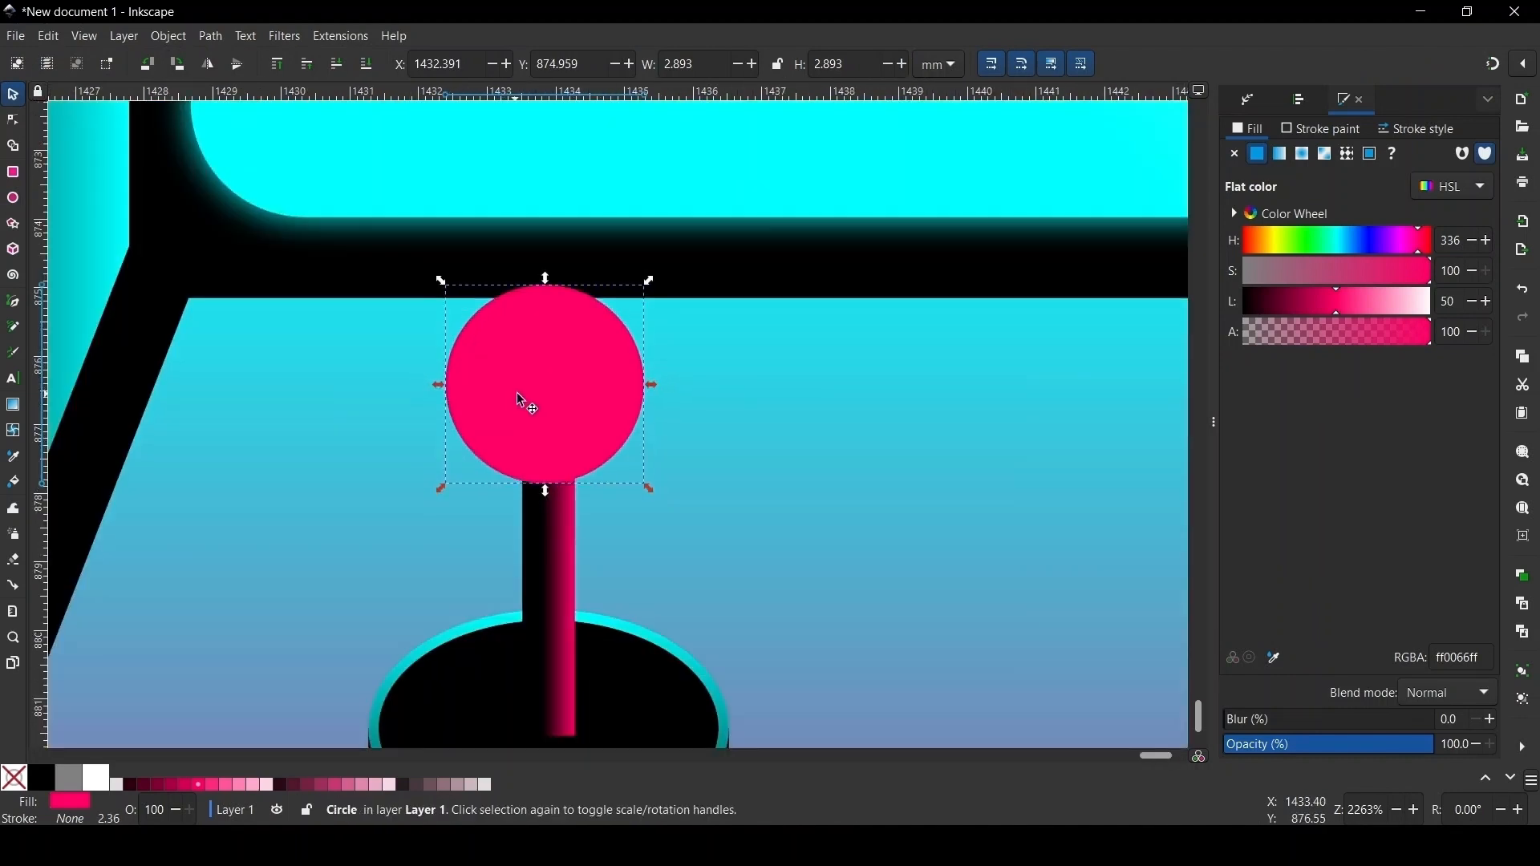
left_click_drag(522, 401, 527, 396)
- Centre the pink knob circle horizontally on the joystick shaft
left_click(560, 546, "shift")
left_click(674, 294)
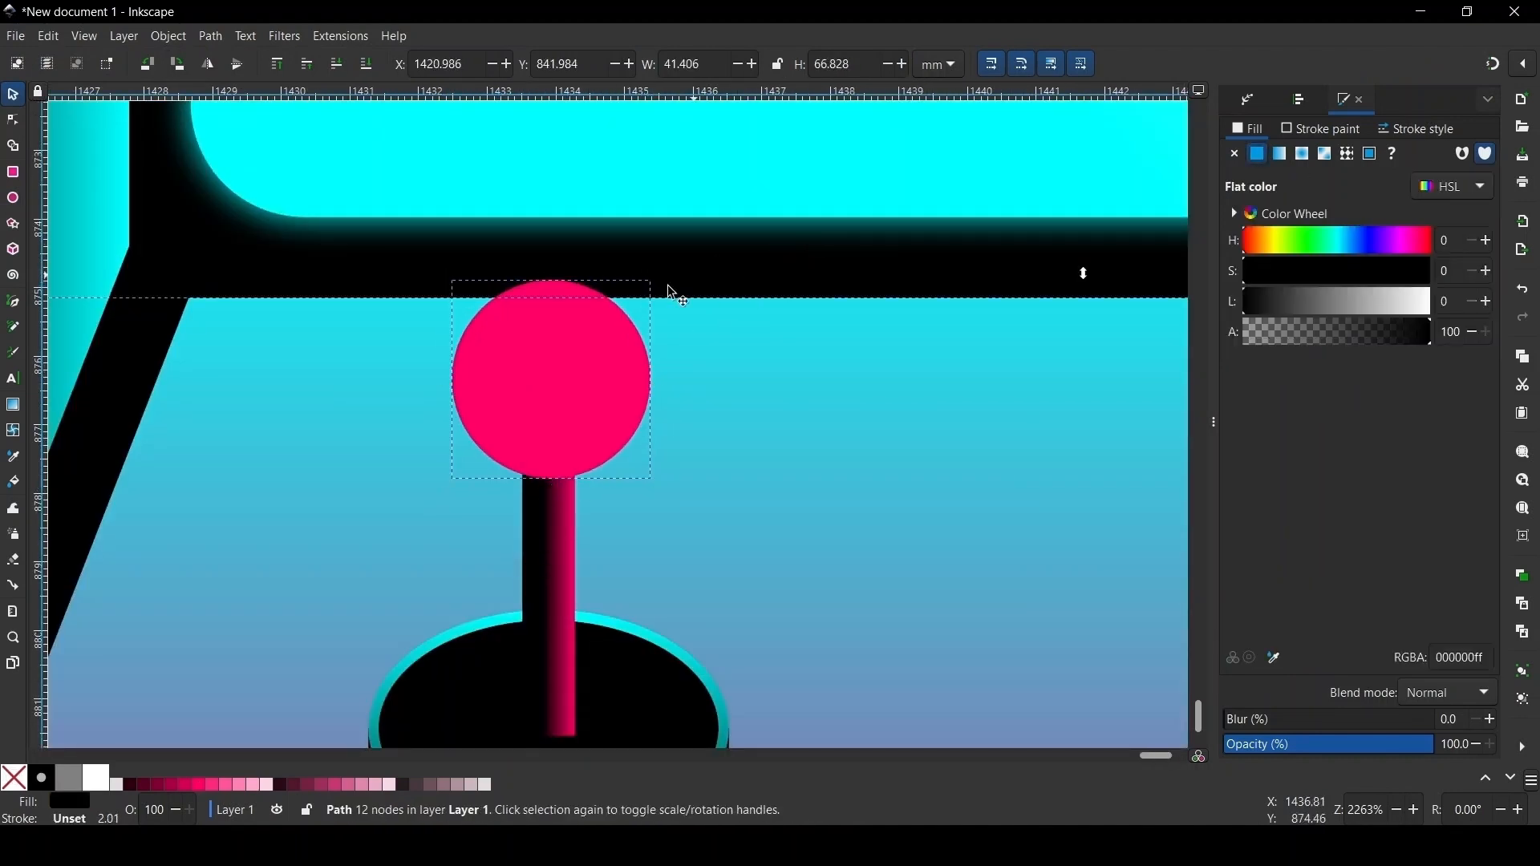
left_click(585, 371)
left_click(561, 588, "shift")
left_click(1301, 100)
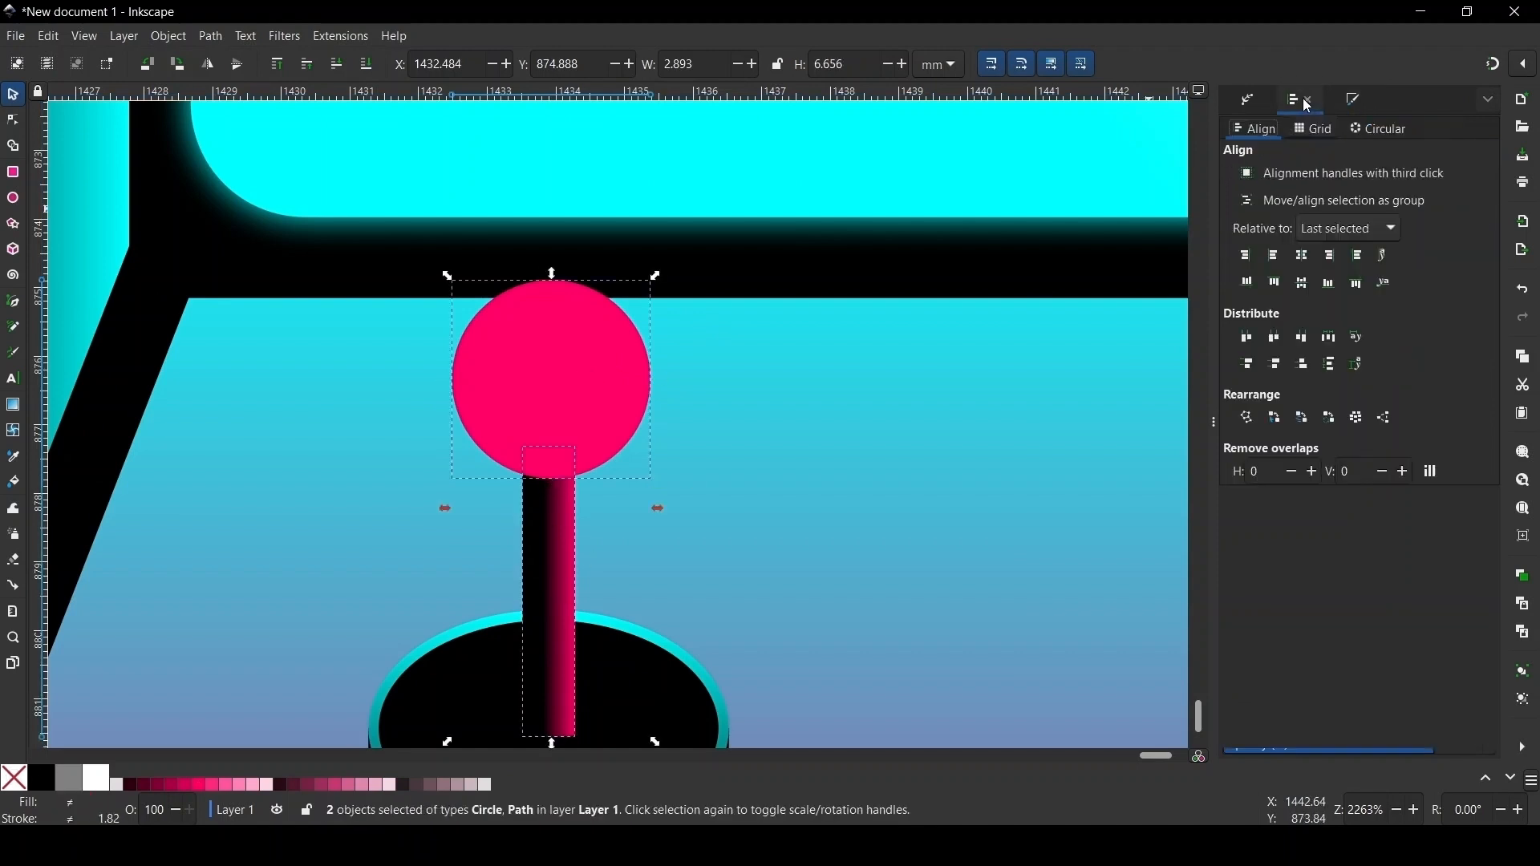
left_click(1302, 253)
scroll(612, 248, "down", 2, "ctrl")
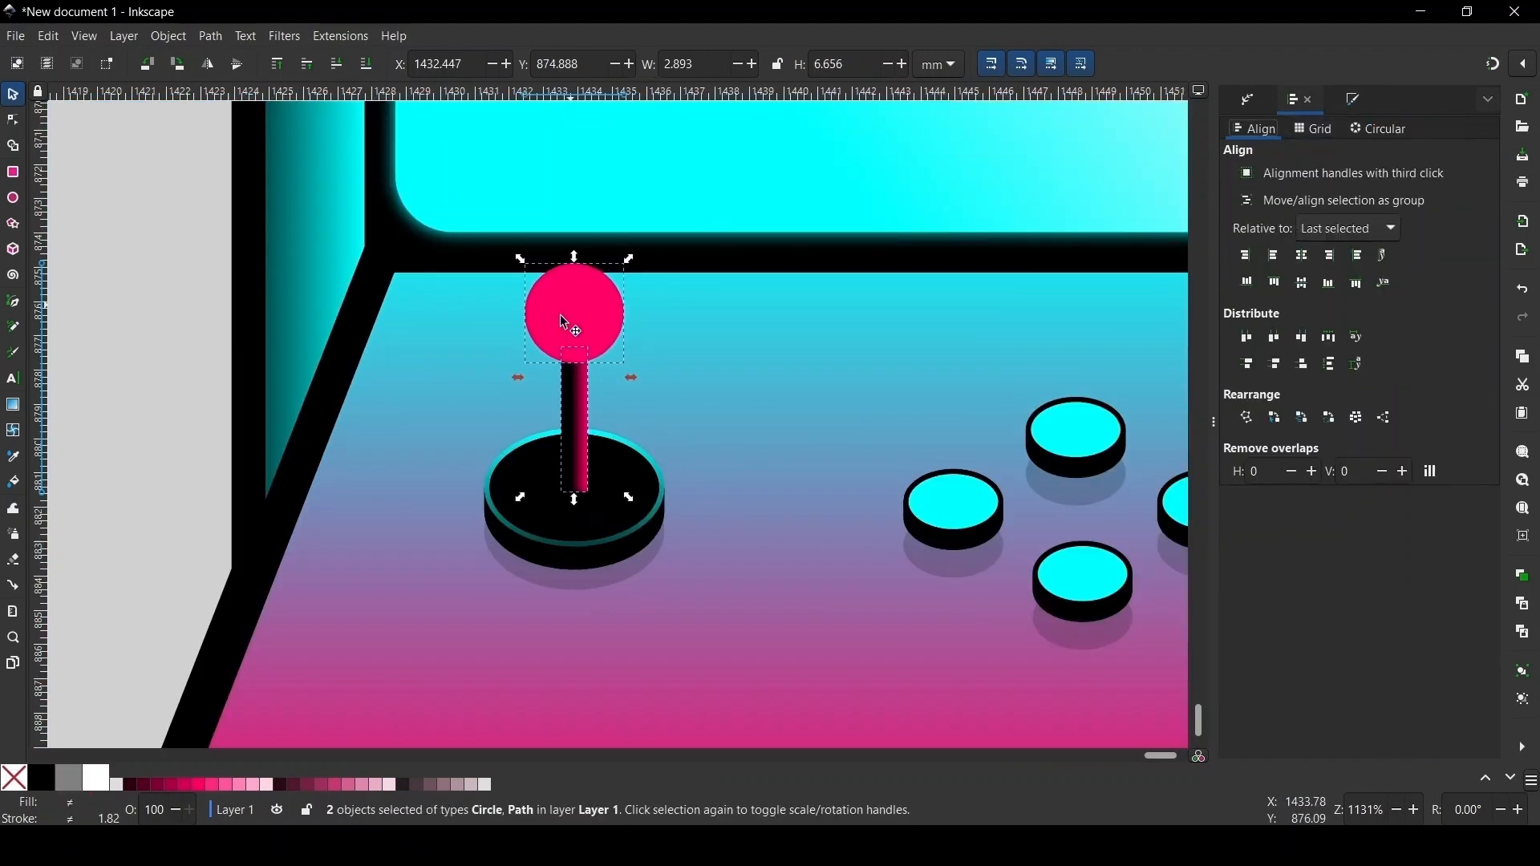
left_click(141, 296)
- Fill the knob circle with a radial gradient whose centre stop is cyan #00FFFF
scroll(559, 308, "up", 1, "ctrl")
left_click(618, 321)
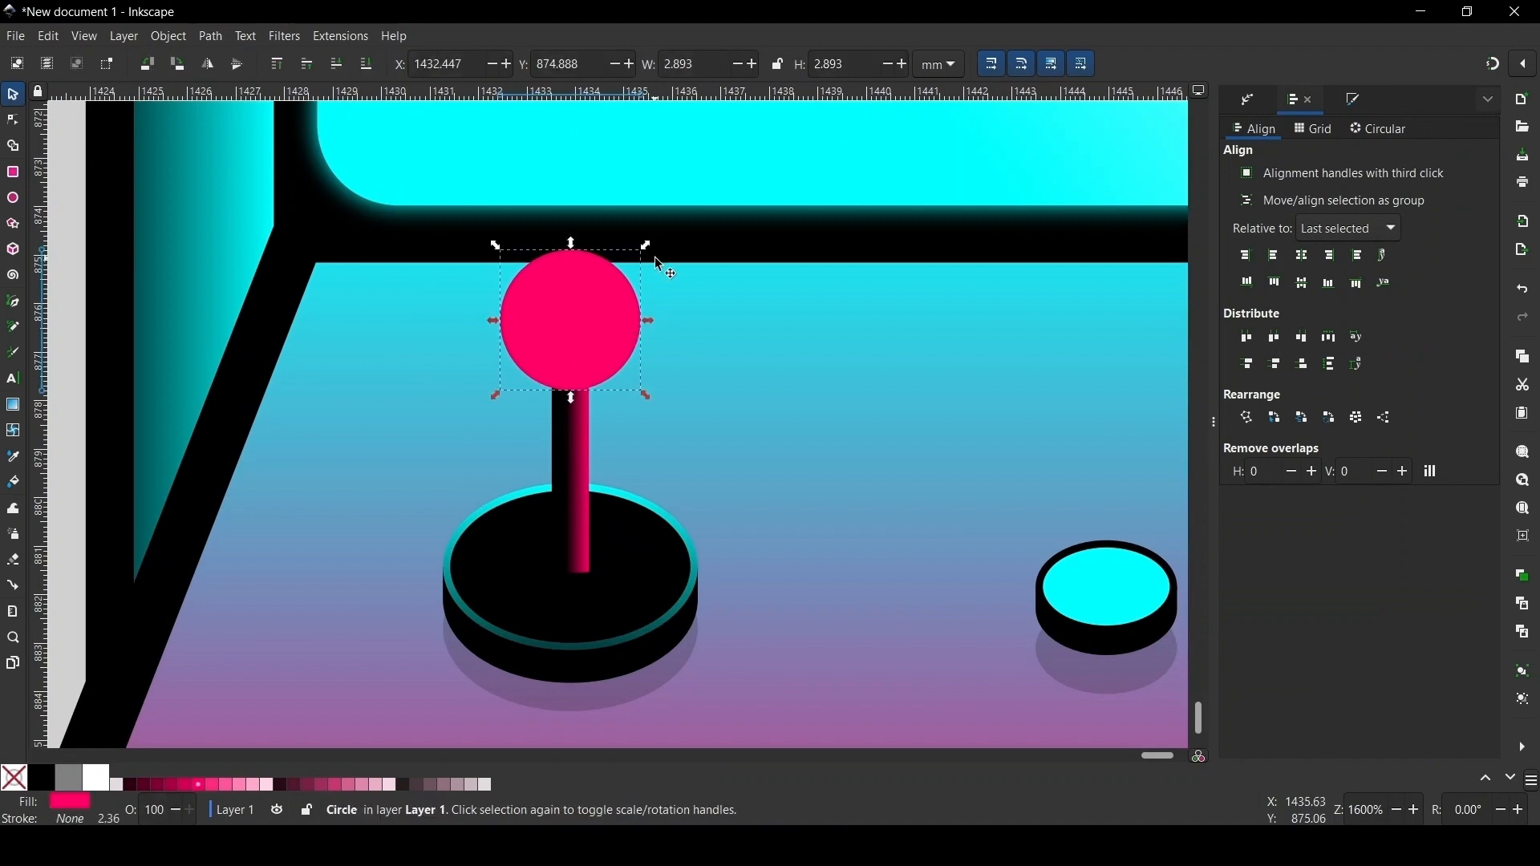
scroll(654, 257, "up", 2, "ctrl")
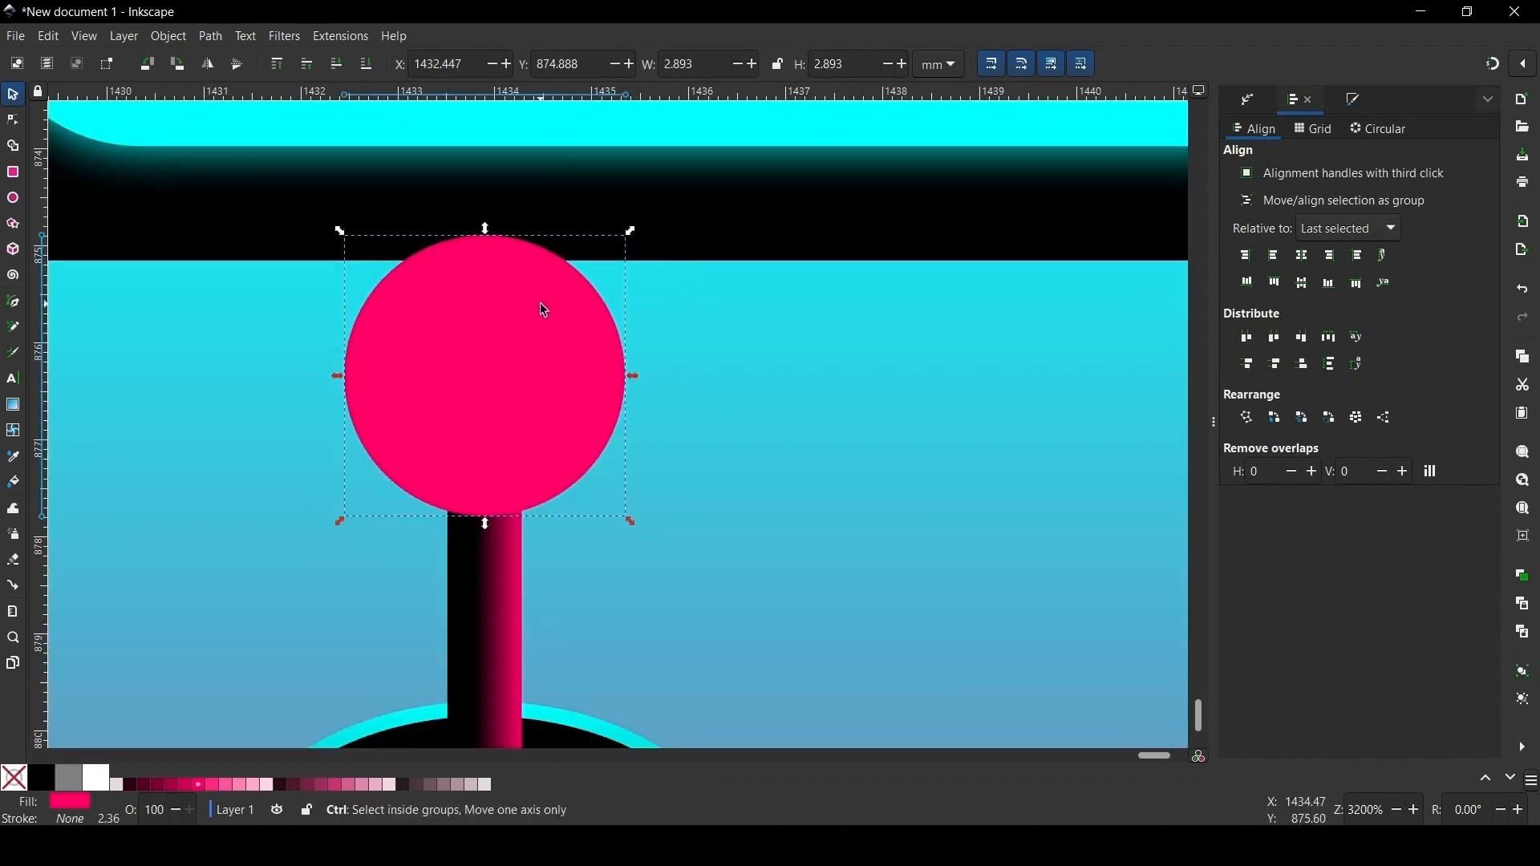
scroll(541, 302, "down", 1, "ctrl")
left_click(1358, 100)
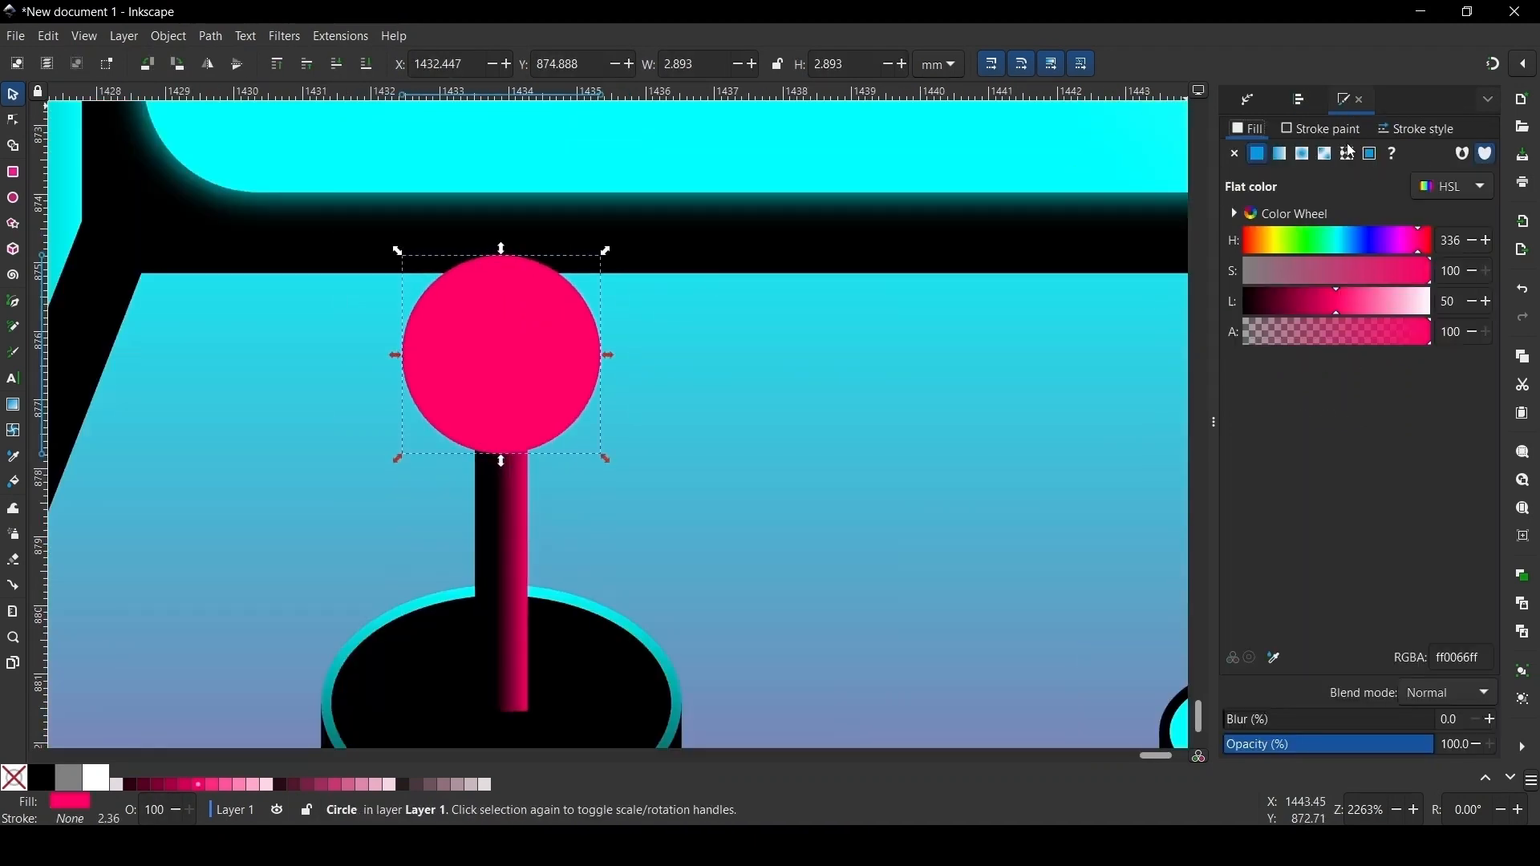
left_click(1281, 155)
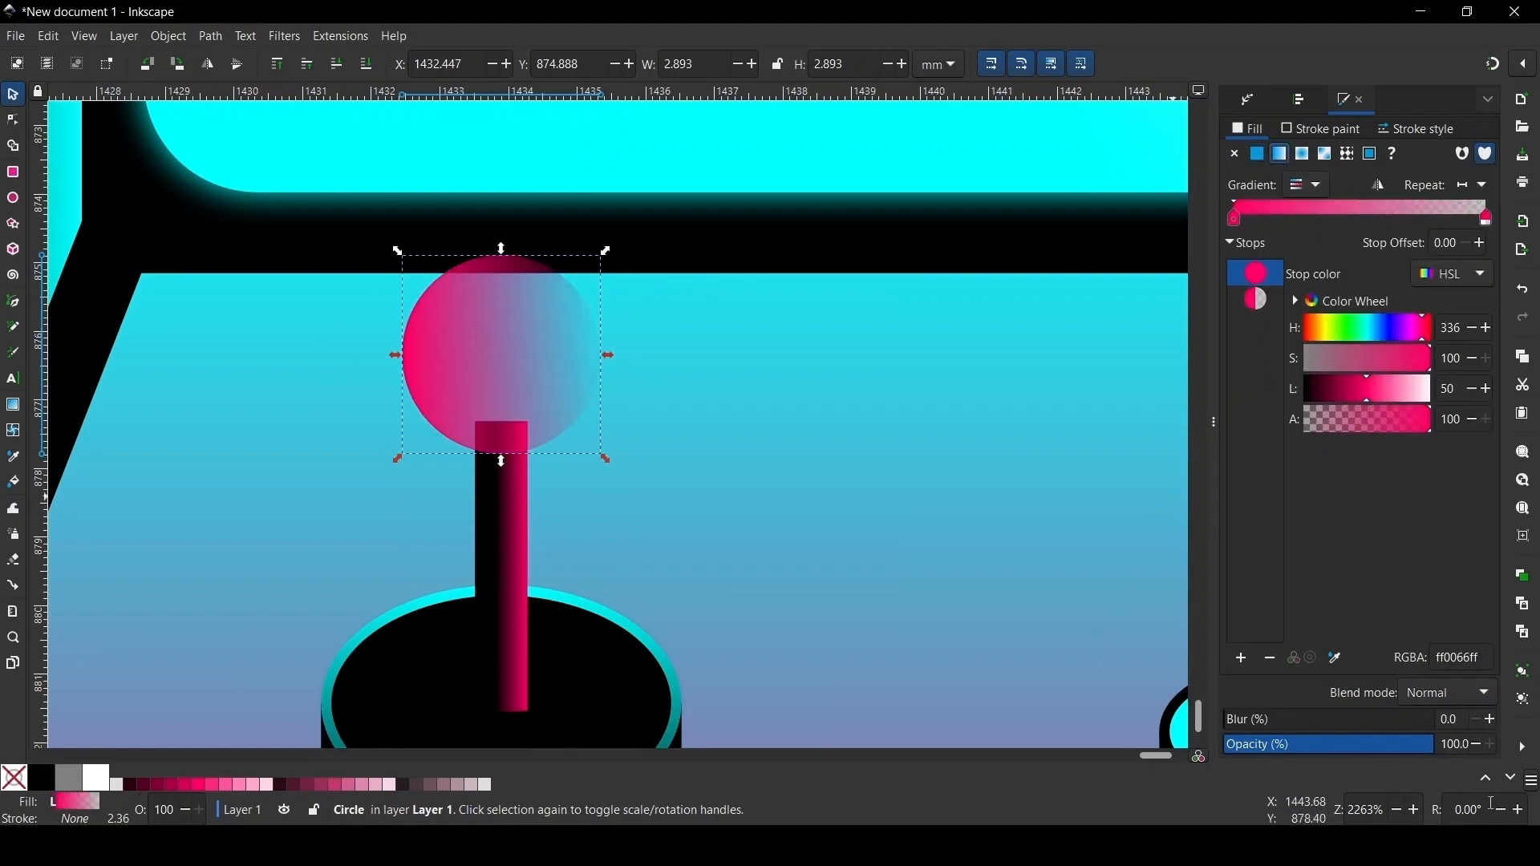
left_click(1484, 778)
left_click(1484, 778)
left_click(1484, 779)
left_click(1485, 778)
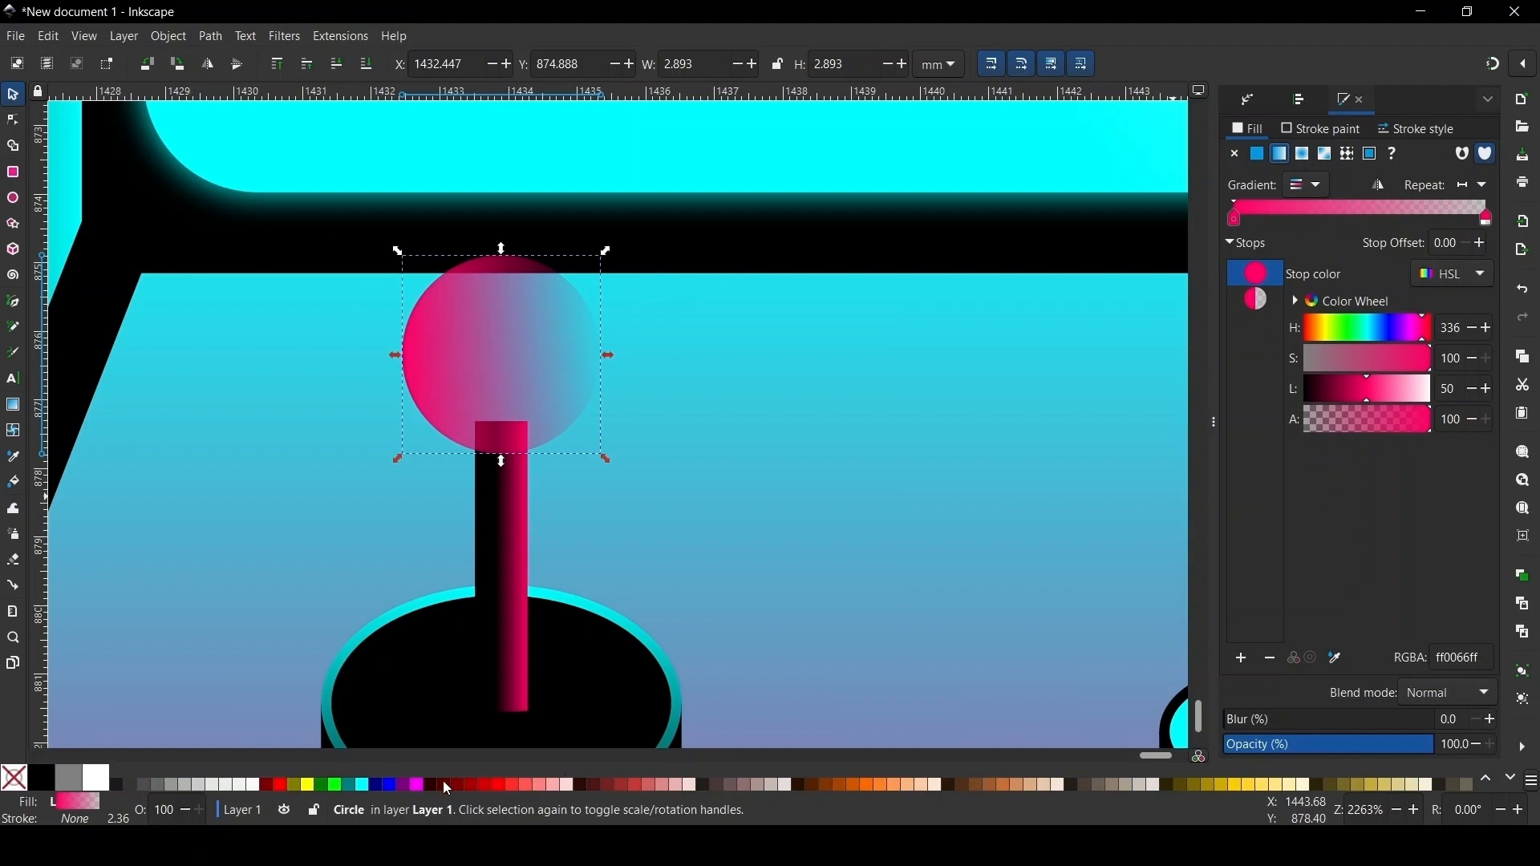
left_click(363, 784)
left_click(1304, 154)
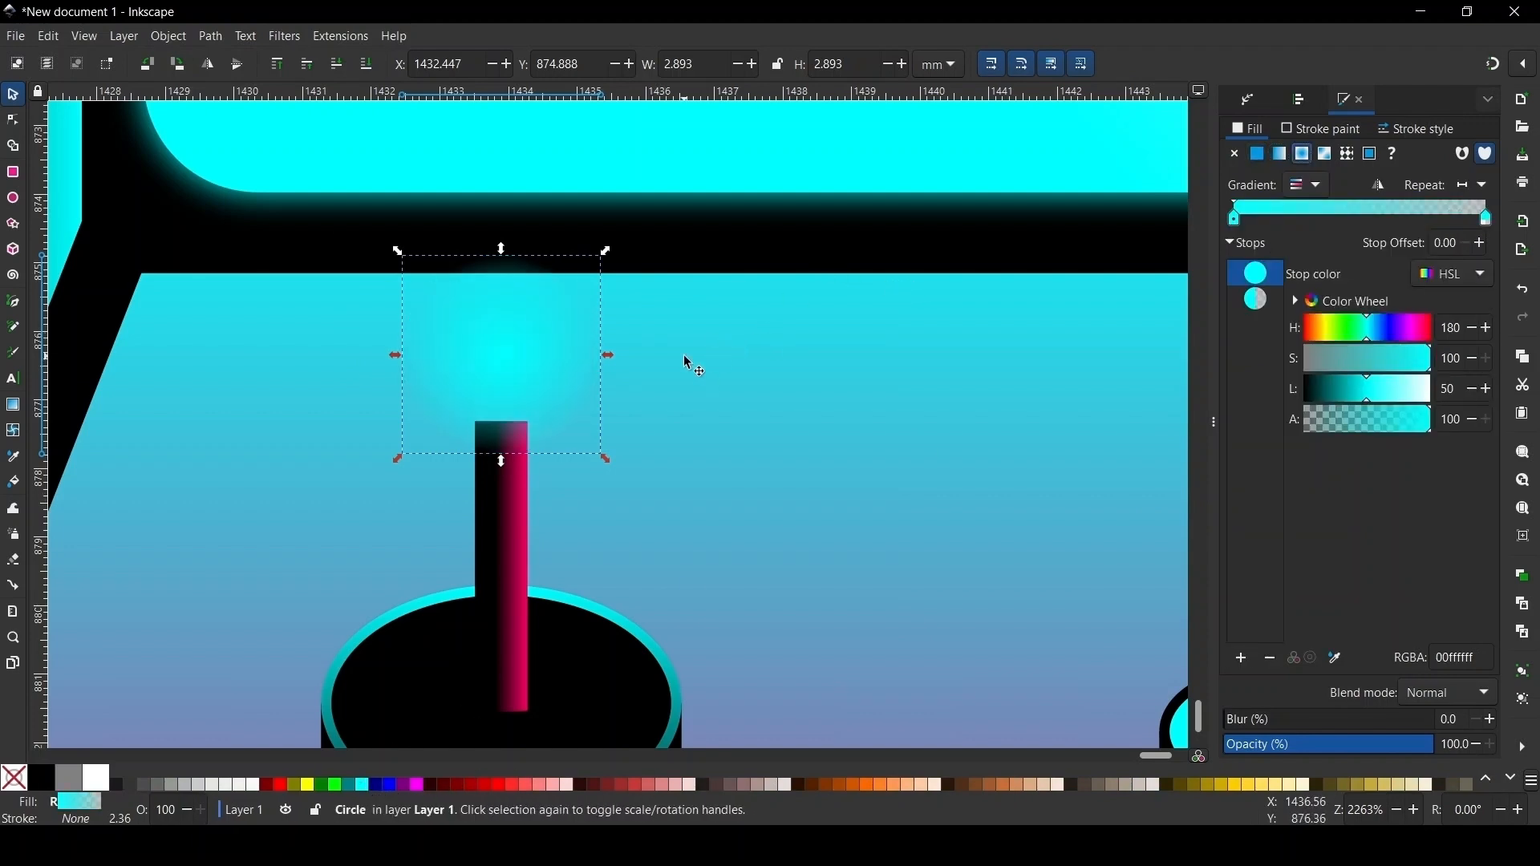
- Move the centre of the knob's radial gradient towards its right side and set the outer stop to fully opaque black
key("g")
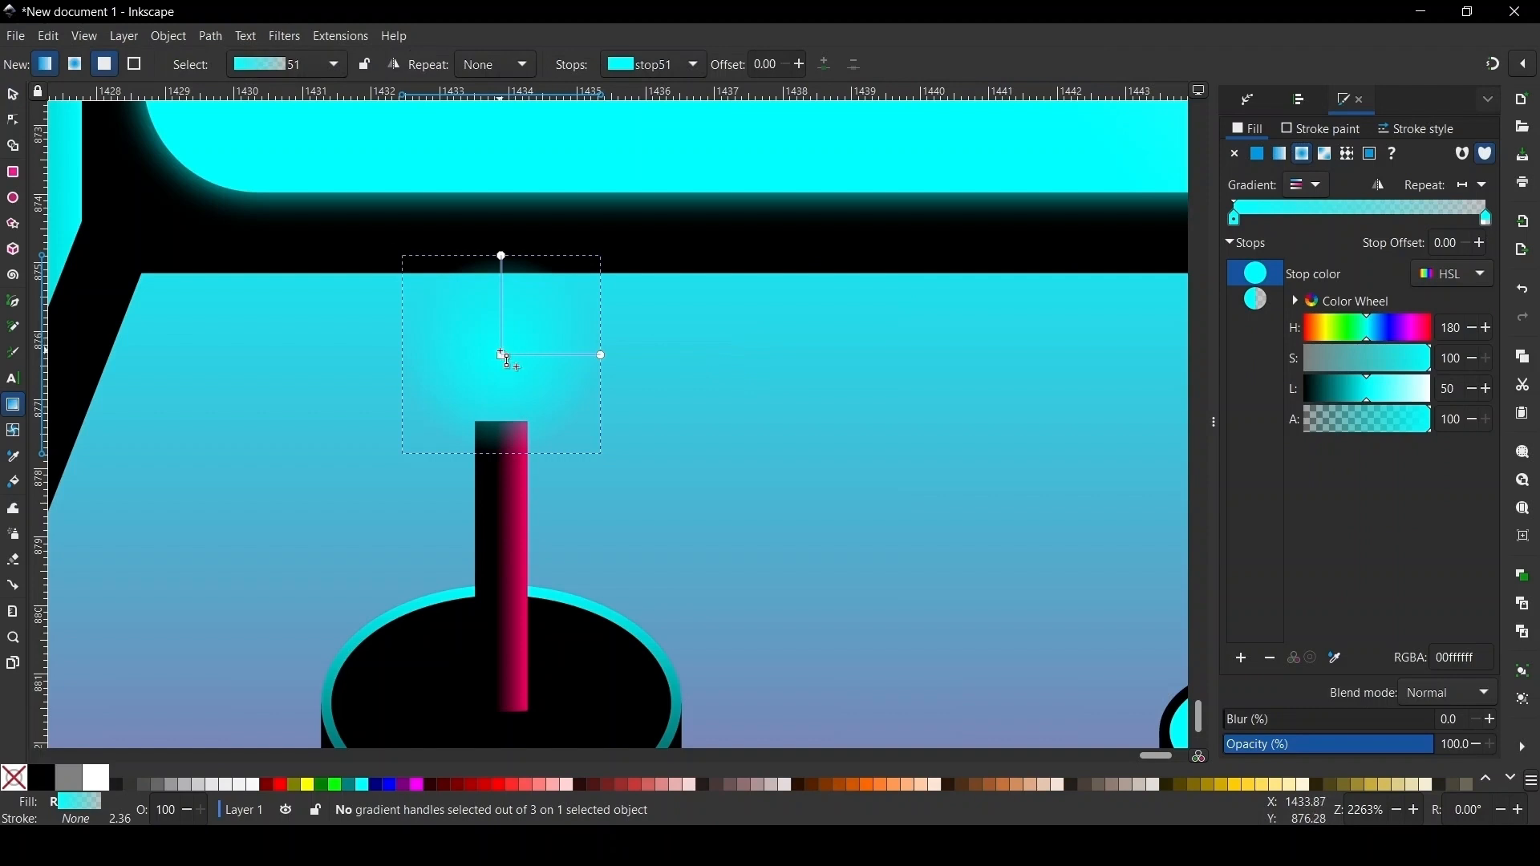
left_click_drag(501, 355, 555, 350)
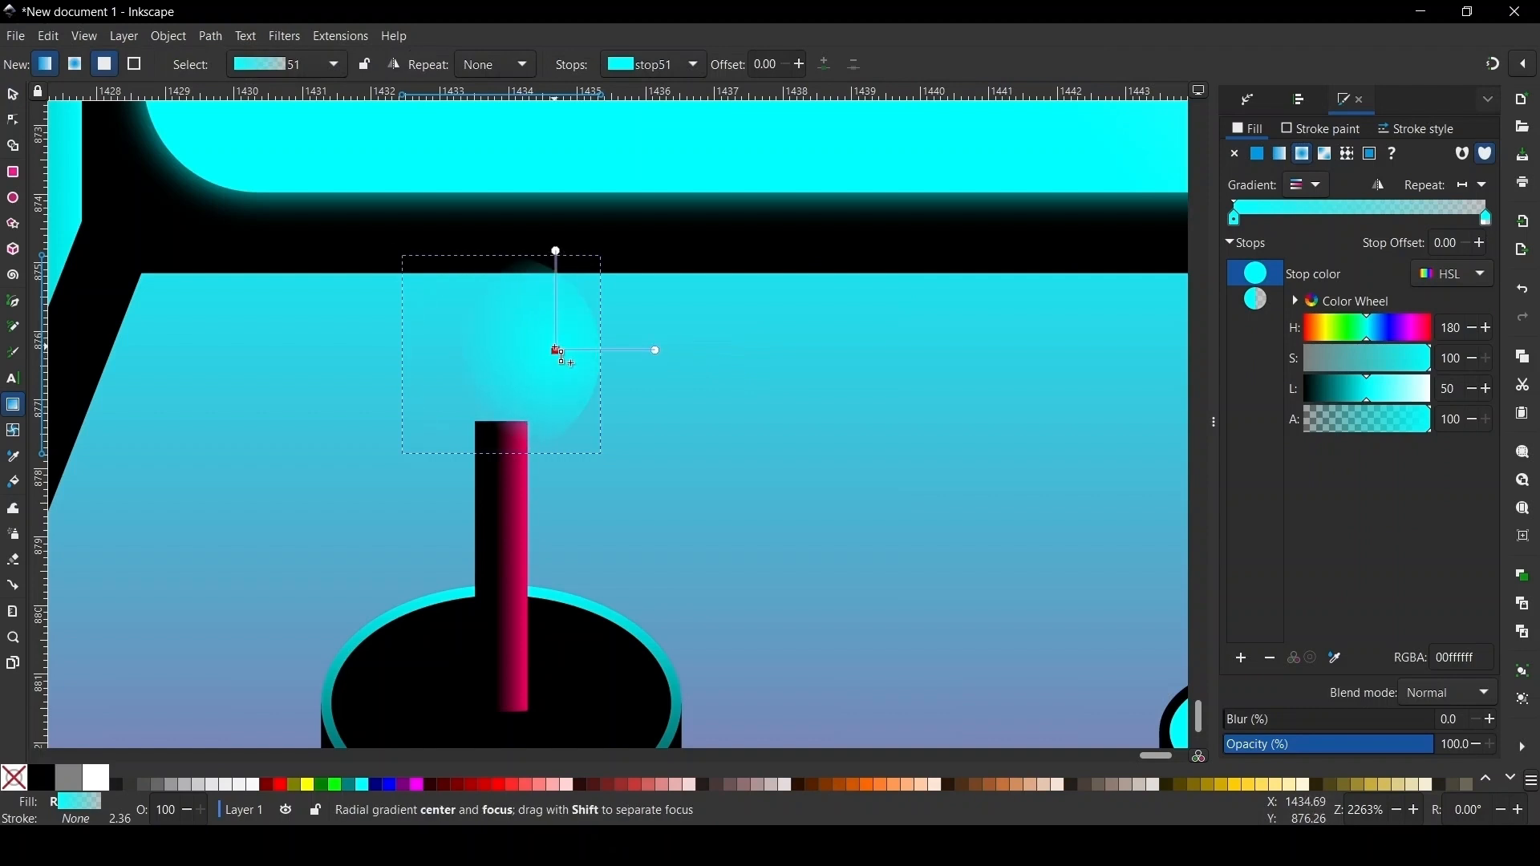
left_click(657, 352)
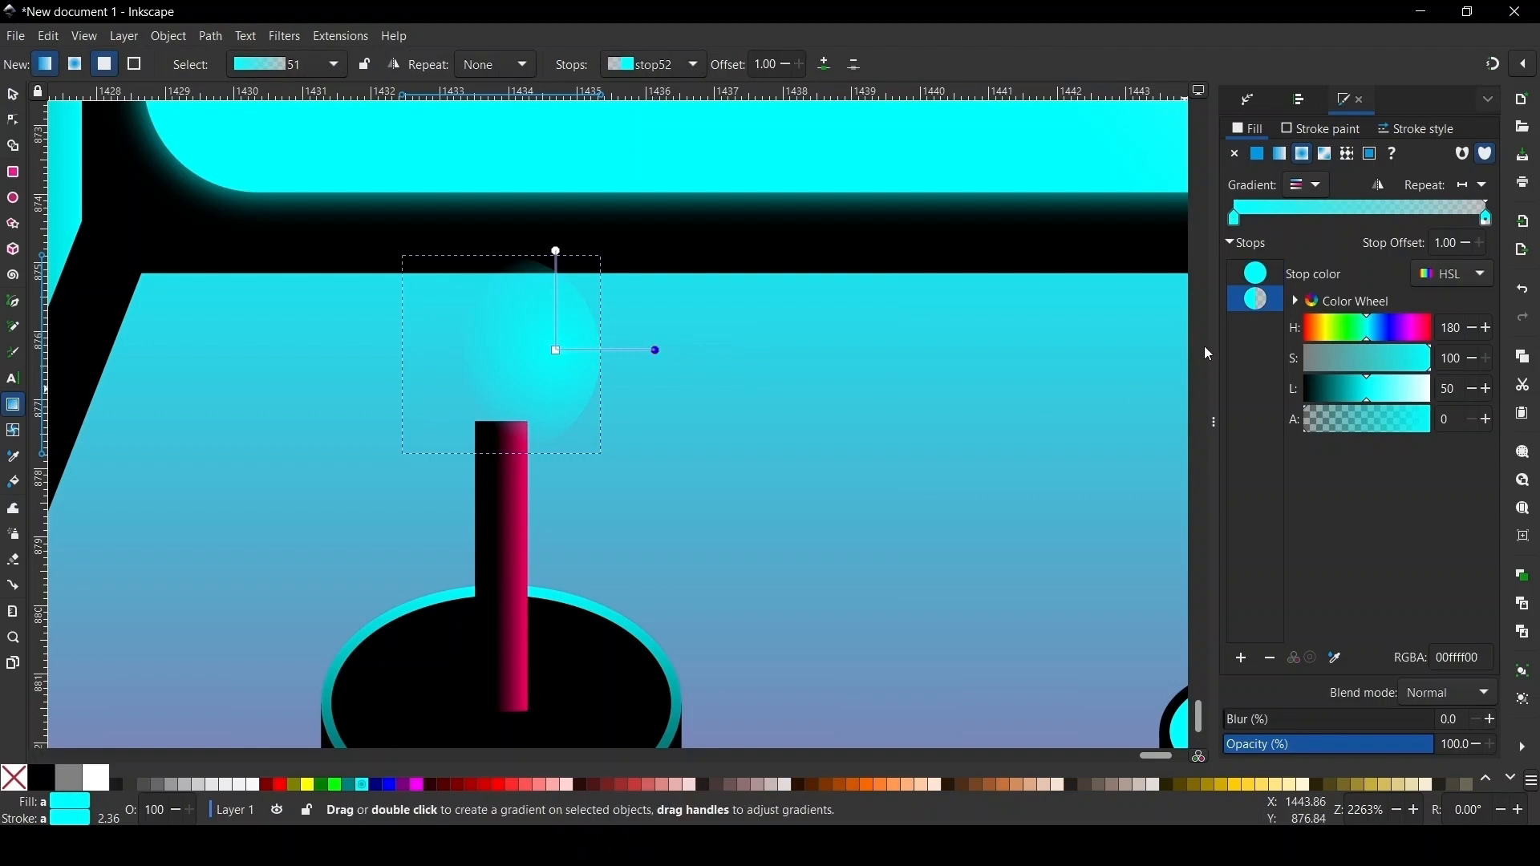
left_click_drag(1324, 391, 1476, 415)
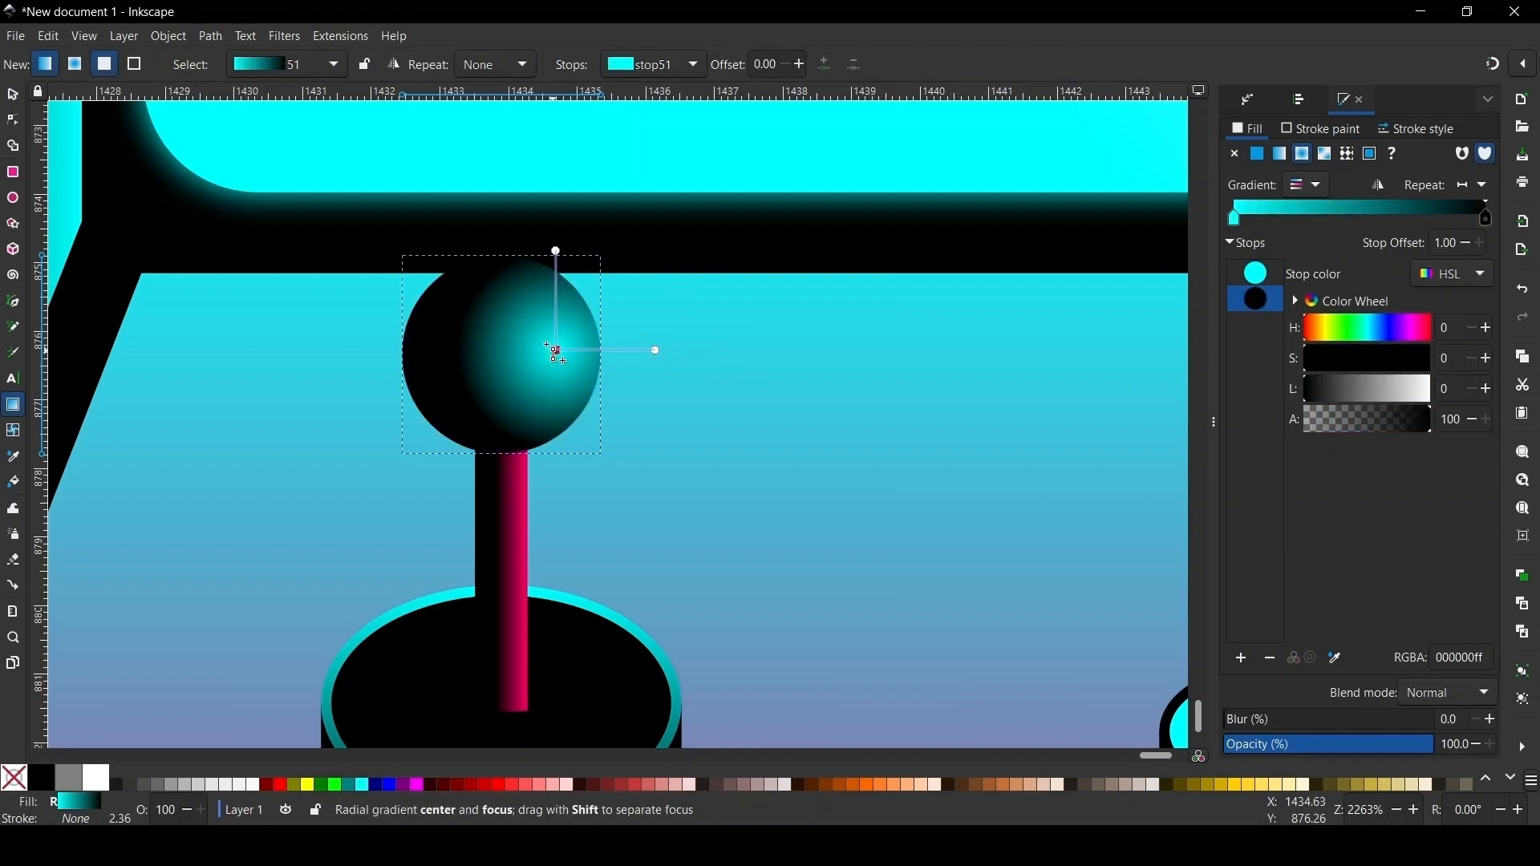
- Nudge the cyan highlight's centre slightly up and left, and widen the knob's radial gradient
mouse_move(557, 351)
left_mouse_down()
mouse_move(535, 337)
mouse_move(549, 345)
left_mouse_up()
mouse_move(648, 345)
left_mouse_down()
mouse_move(700, 346)
mouse_move(674, 345)
left_mouse_up()
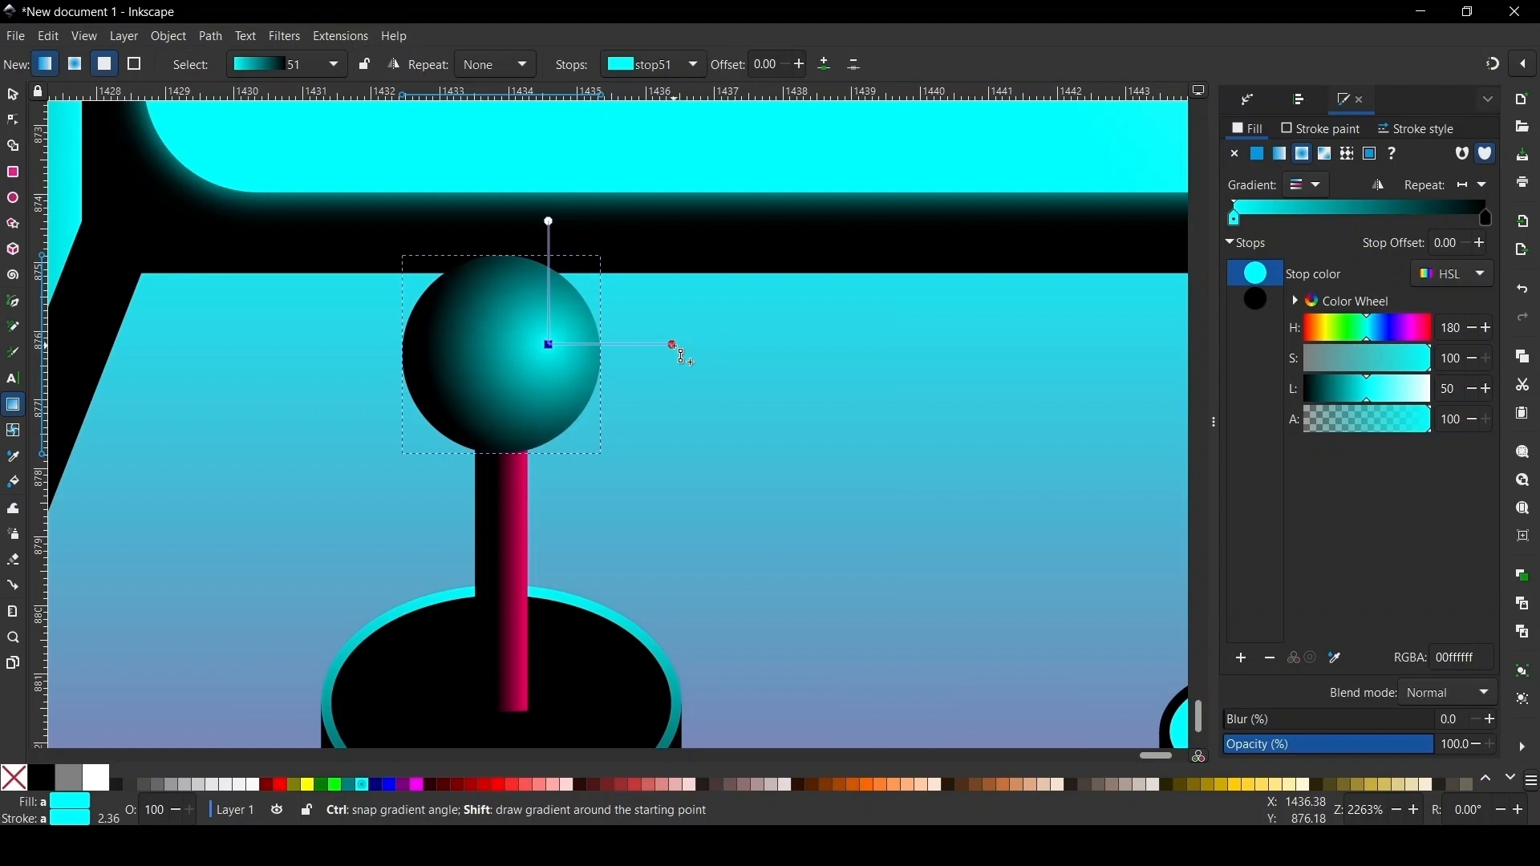
left_click(13, 95)
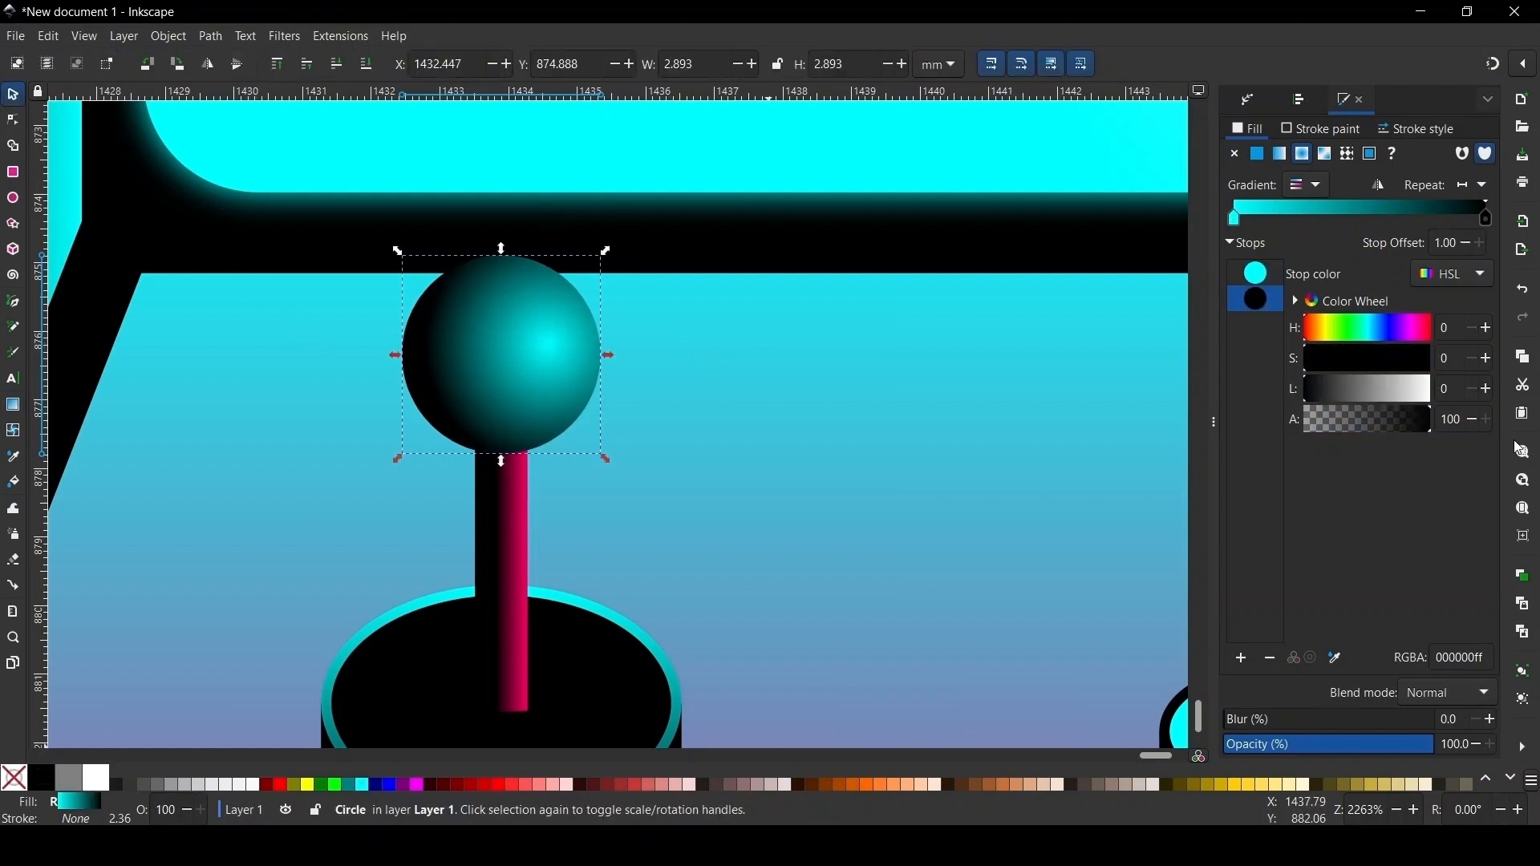
- Duplicate the knob circle and fill the copy with a linear gradient from pink #FF0066 to transparent
left_click(1513, 778)
left_click(1512, 779)
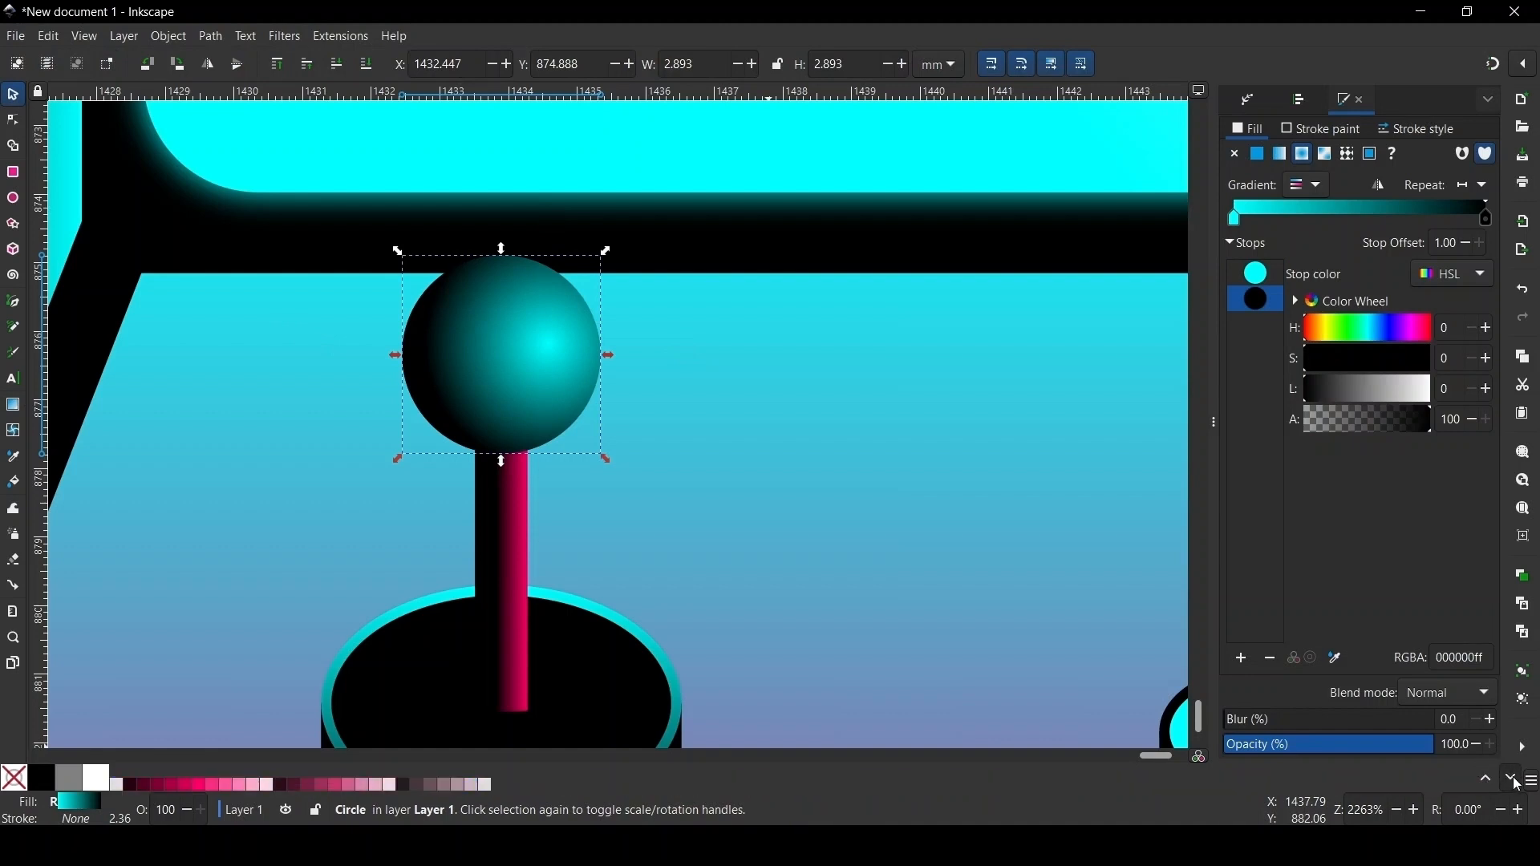
left_click(196, 790)
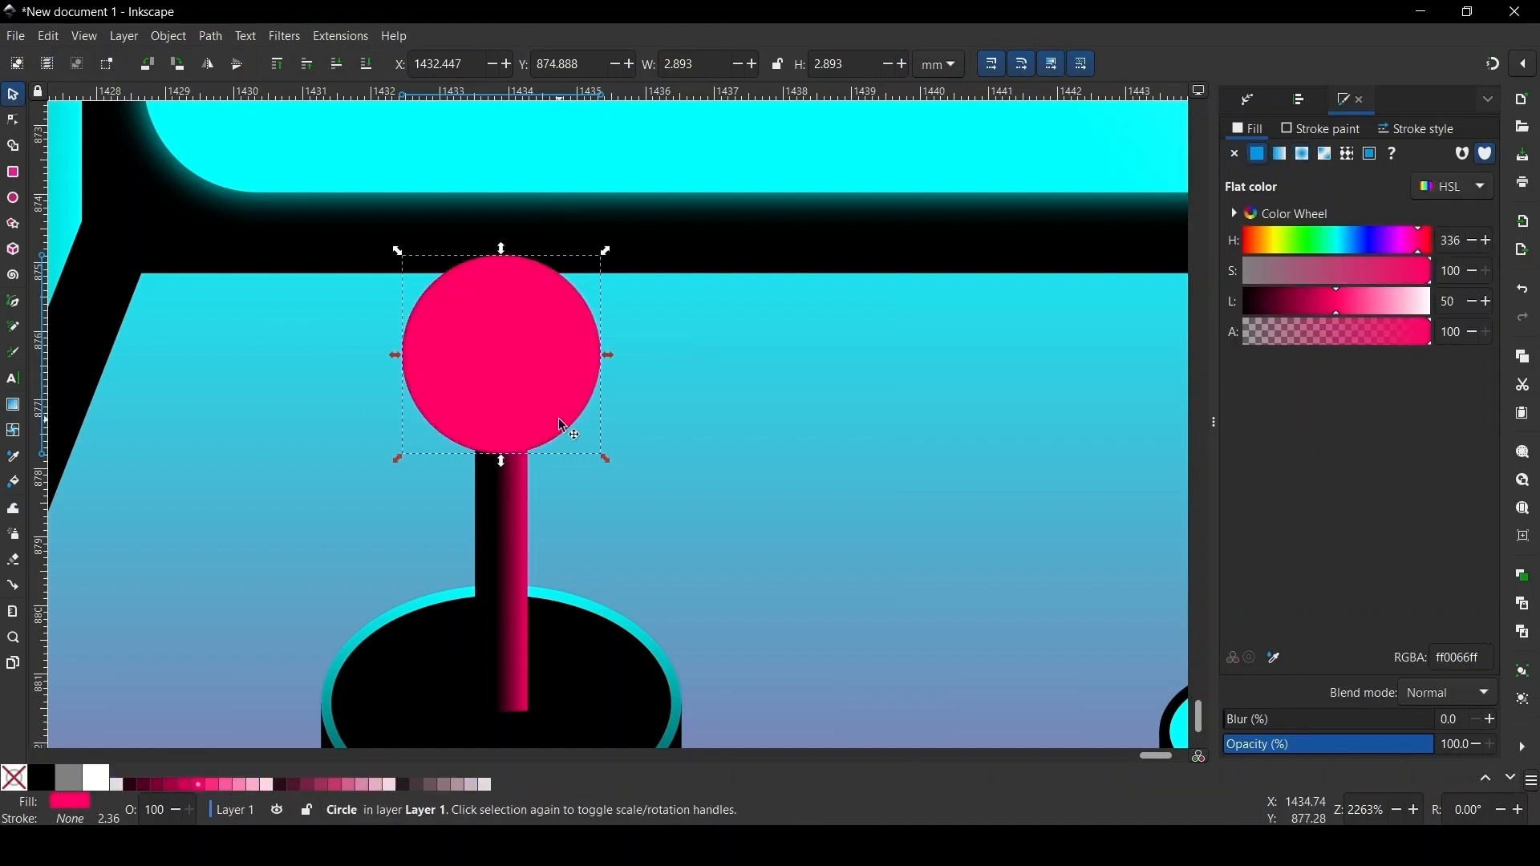
key("g")
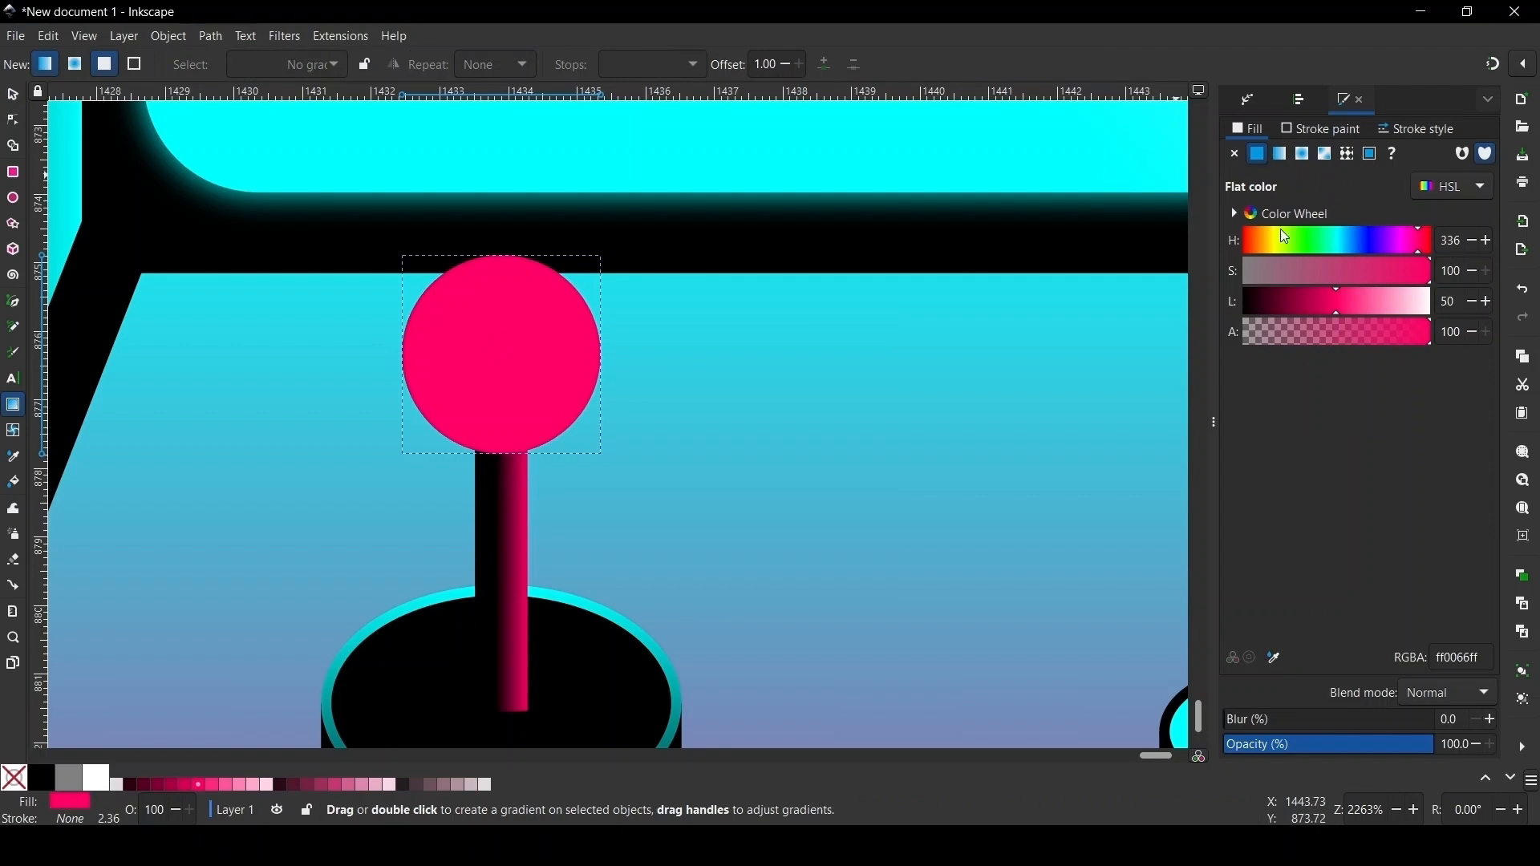
left_click(1279, 154)
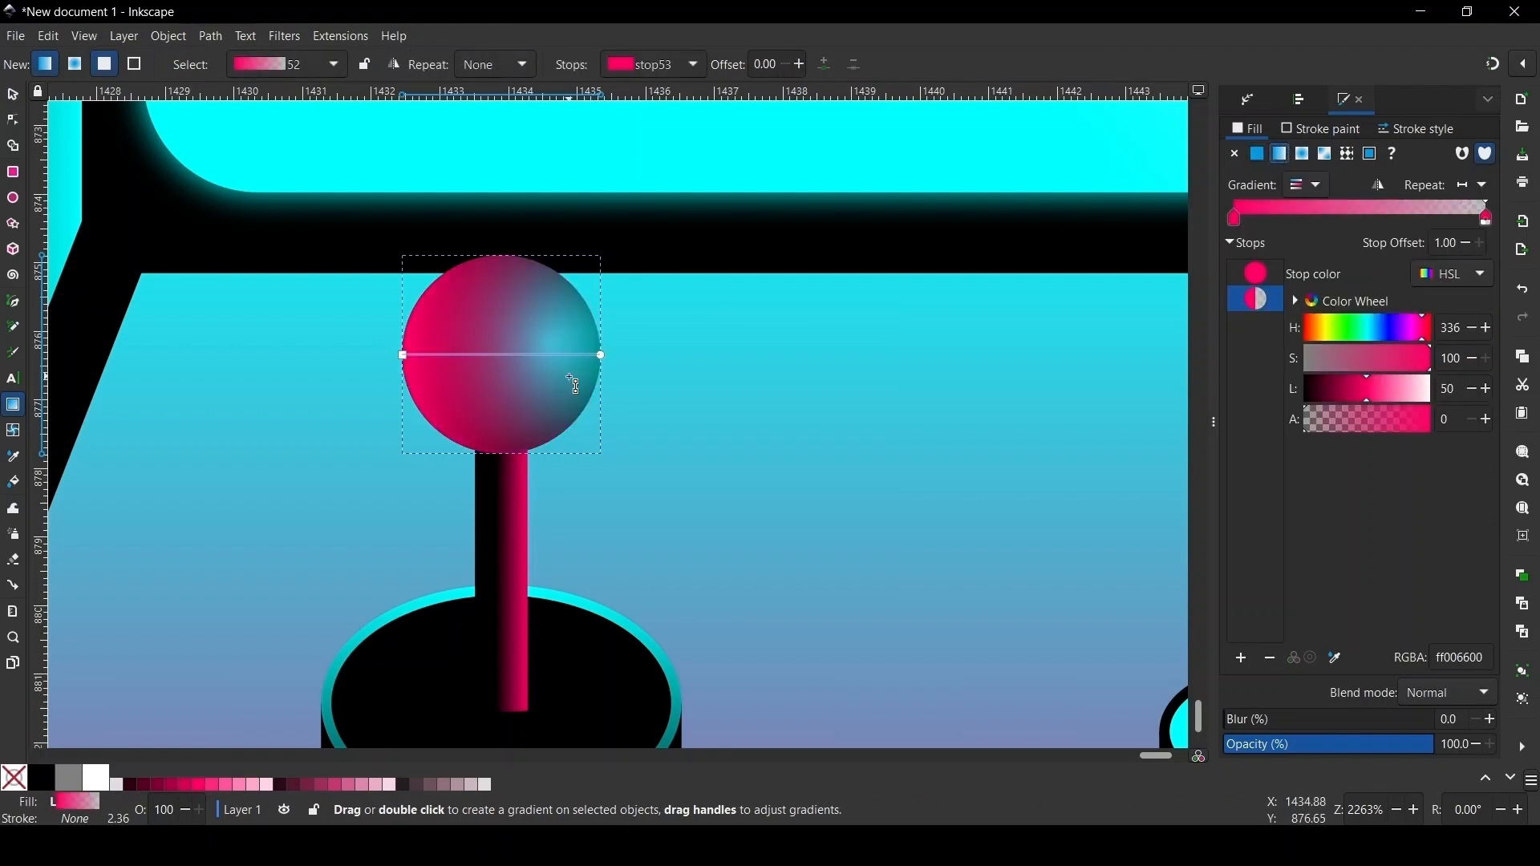
- Set the end stop of the copy's gradient to transparent black and shorten the gradient horizontally to just past the knob's middle
left_click_drag(601, 354, 554, 354)
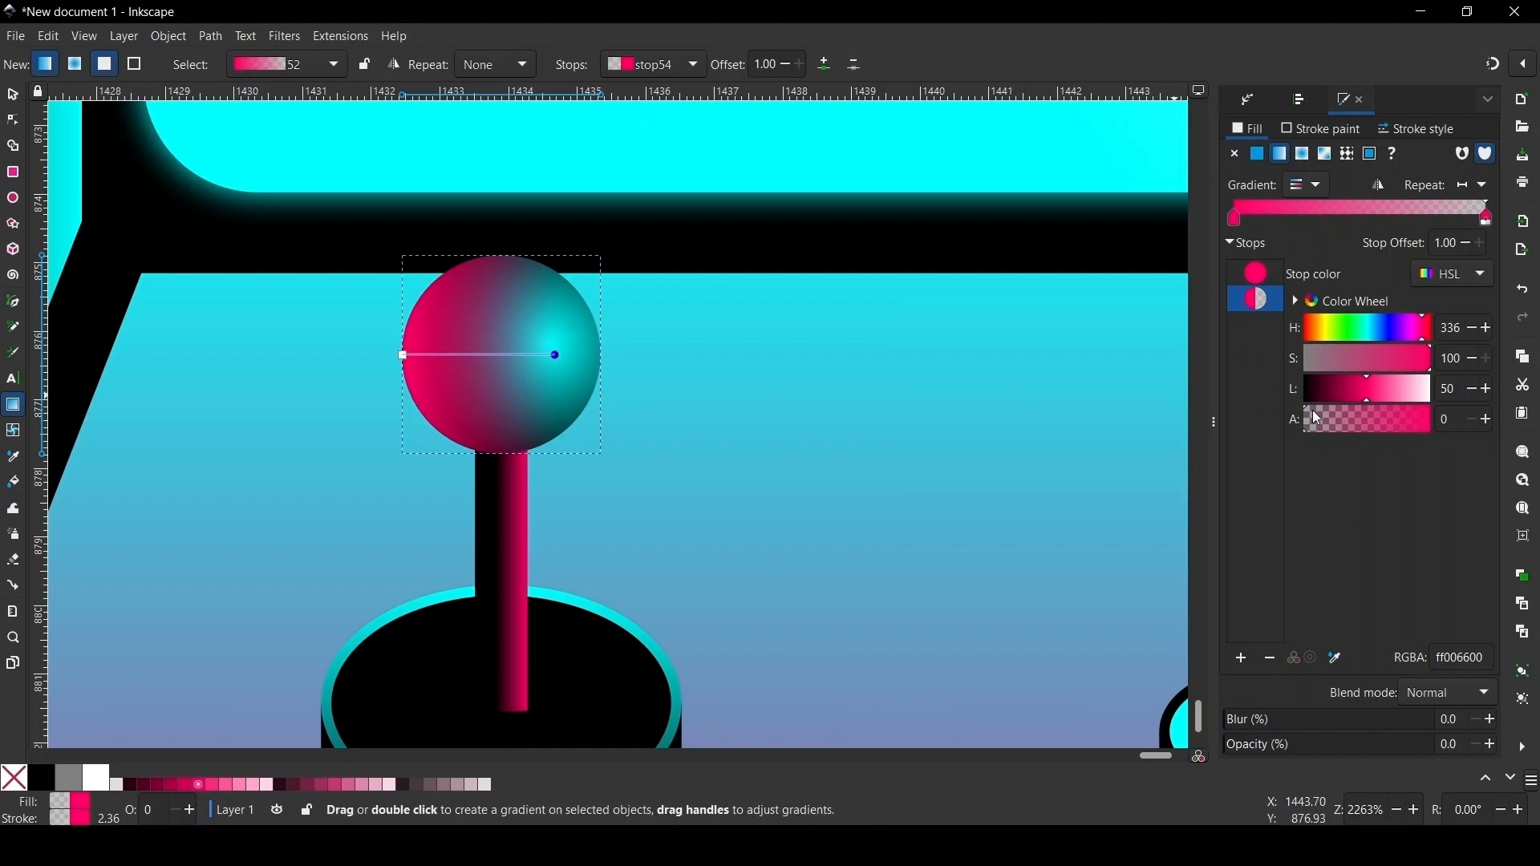
left_click_drag(1306, 396, 1260, 397)
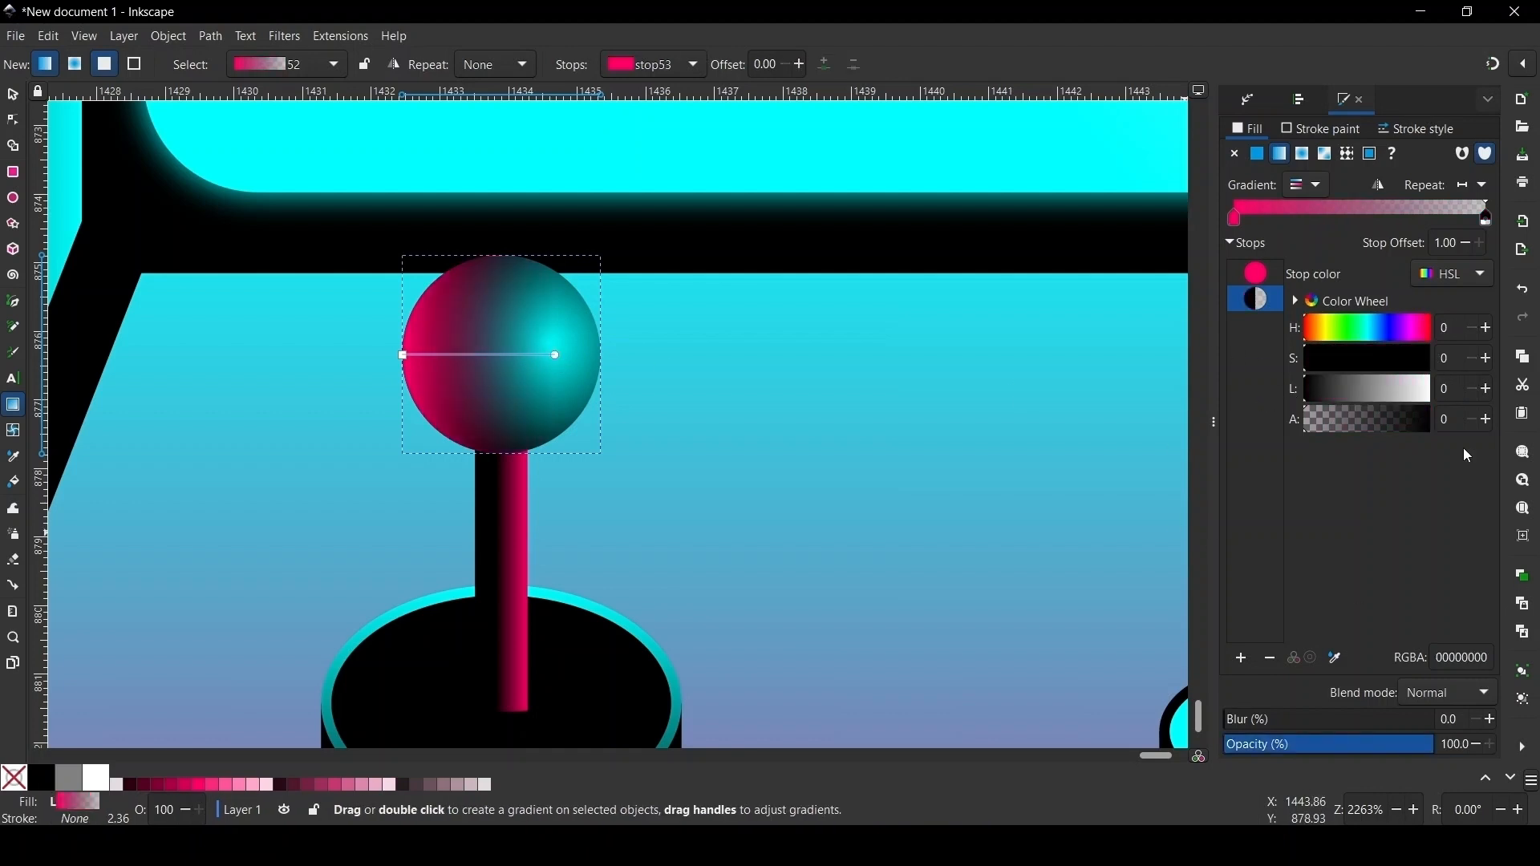
scroll(459, 421, "down", 5)
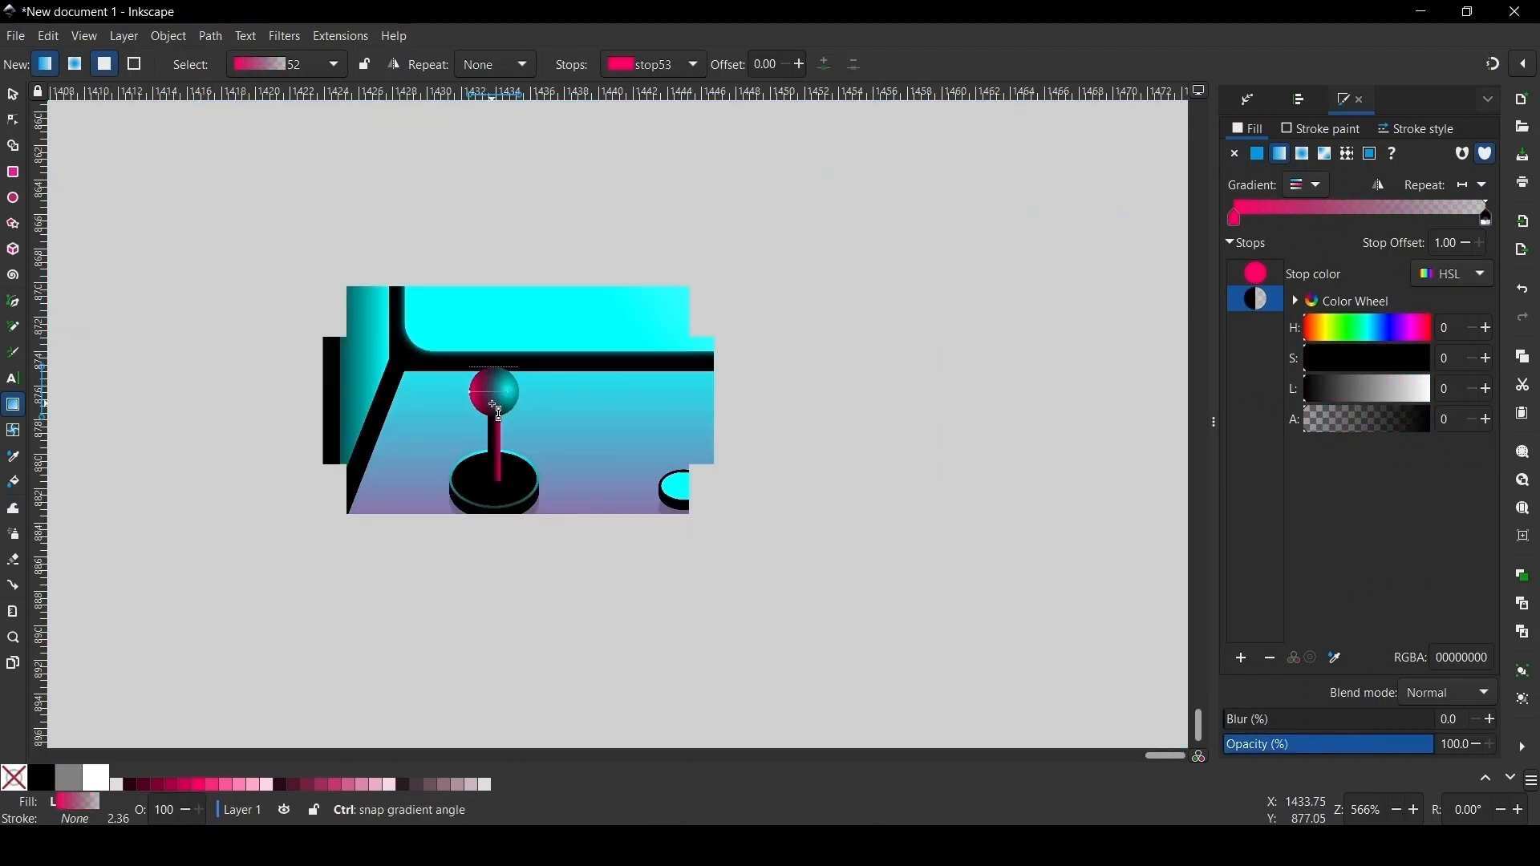
scroll(495, 413, "up", 7)
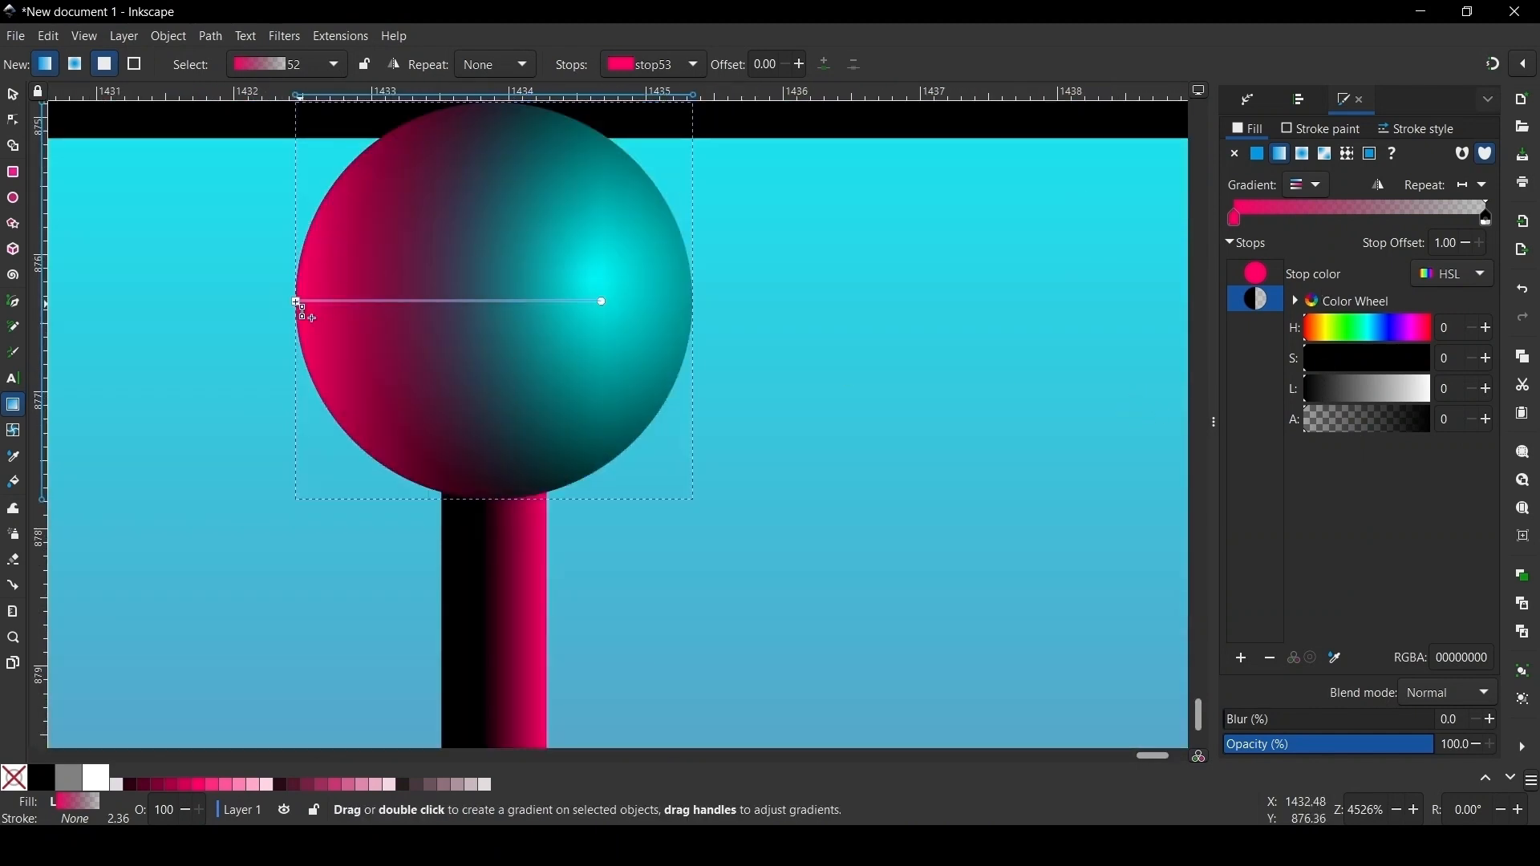
left_click_drag(296, 302, 297, 317)
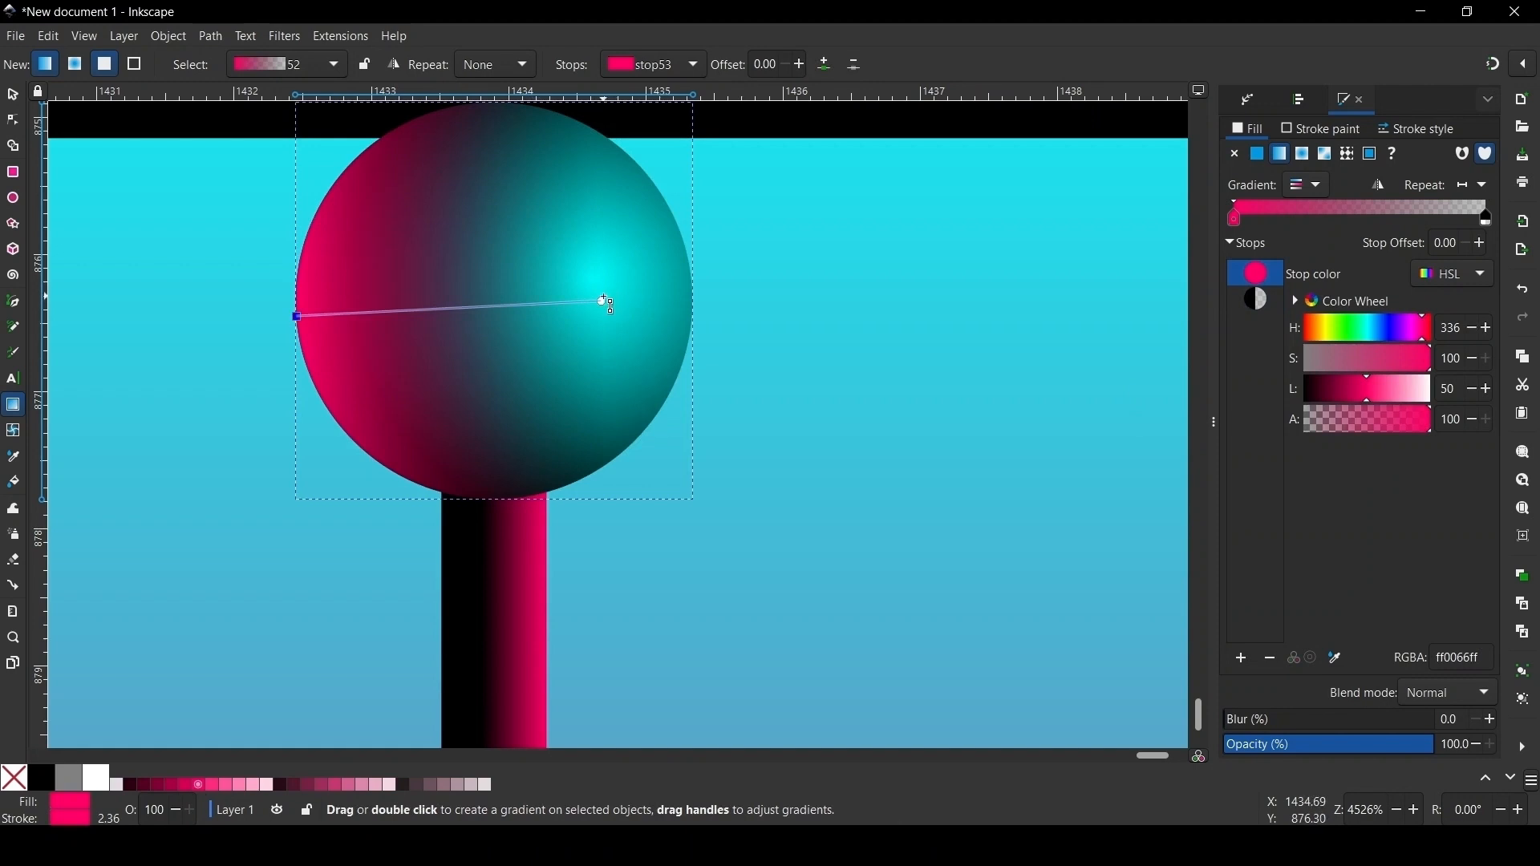
left_click_drag(605, 303, 543, 317)
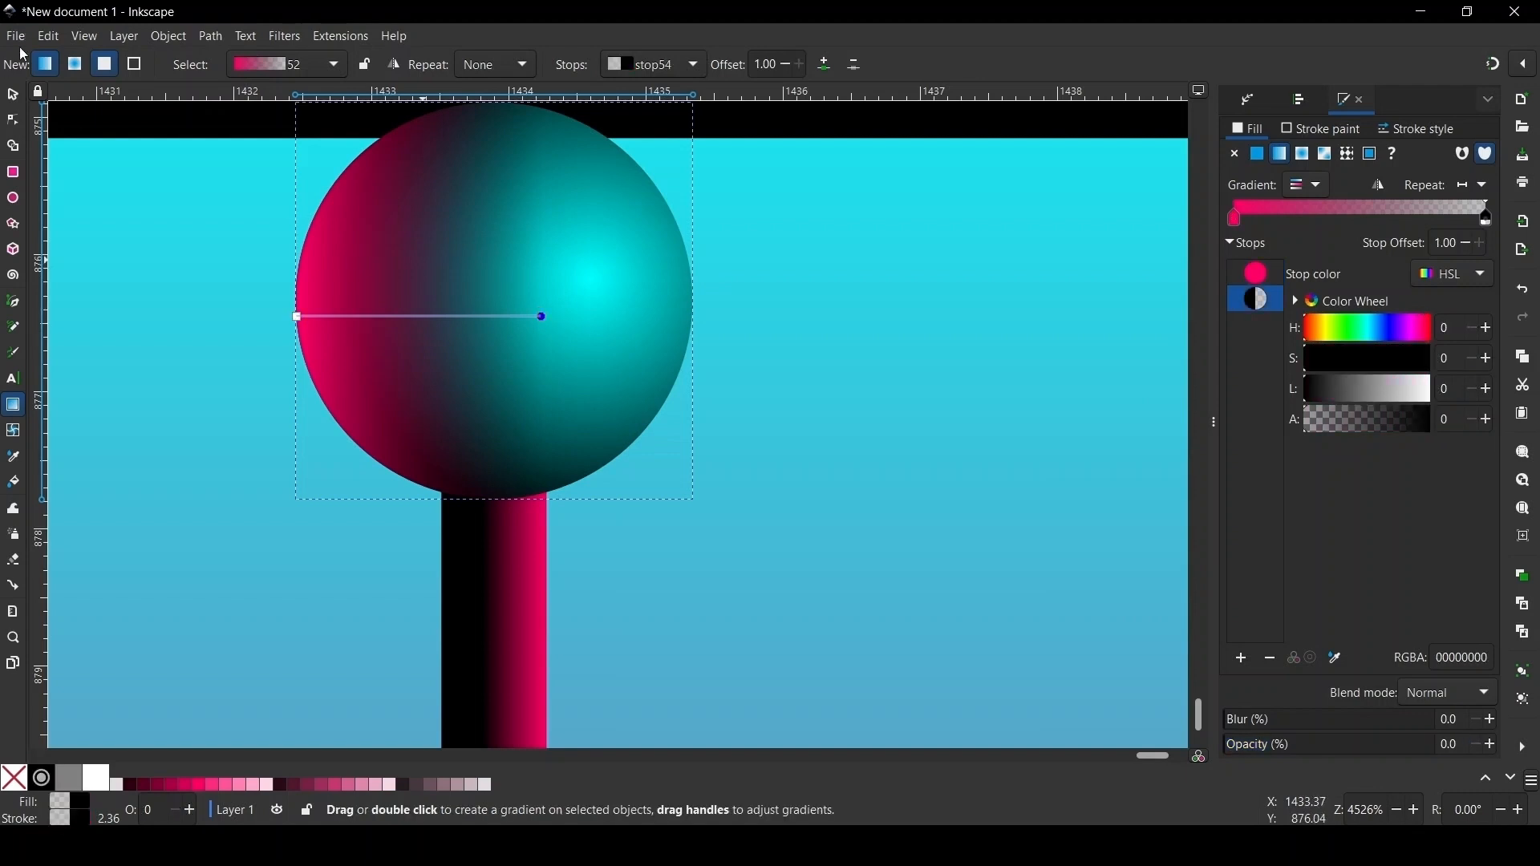
left_click(13, 95)
- Examine the finished joystick on the control panel against the whole arcade cabinet
scroll(445, 327, "down", 7)
left_click(259, 290)
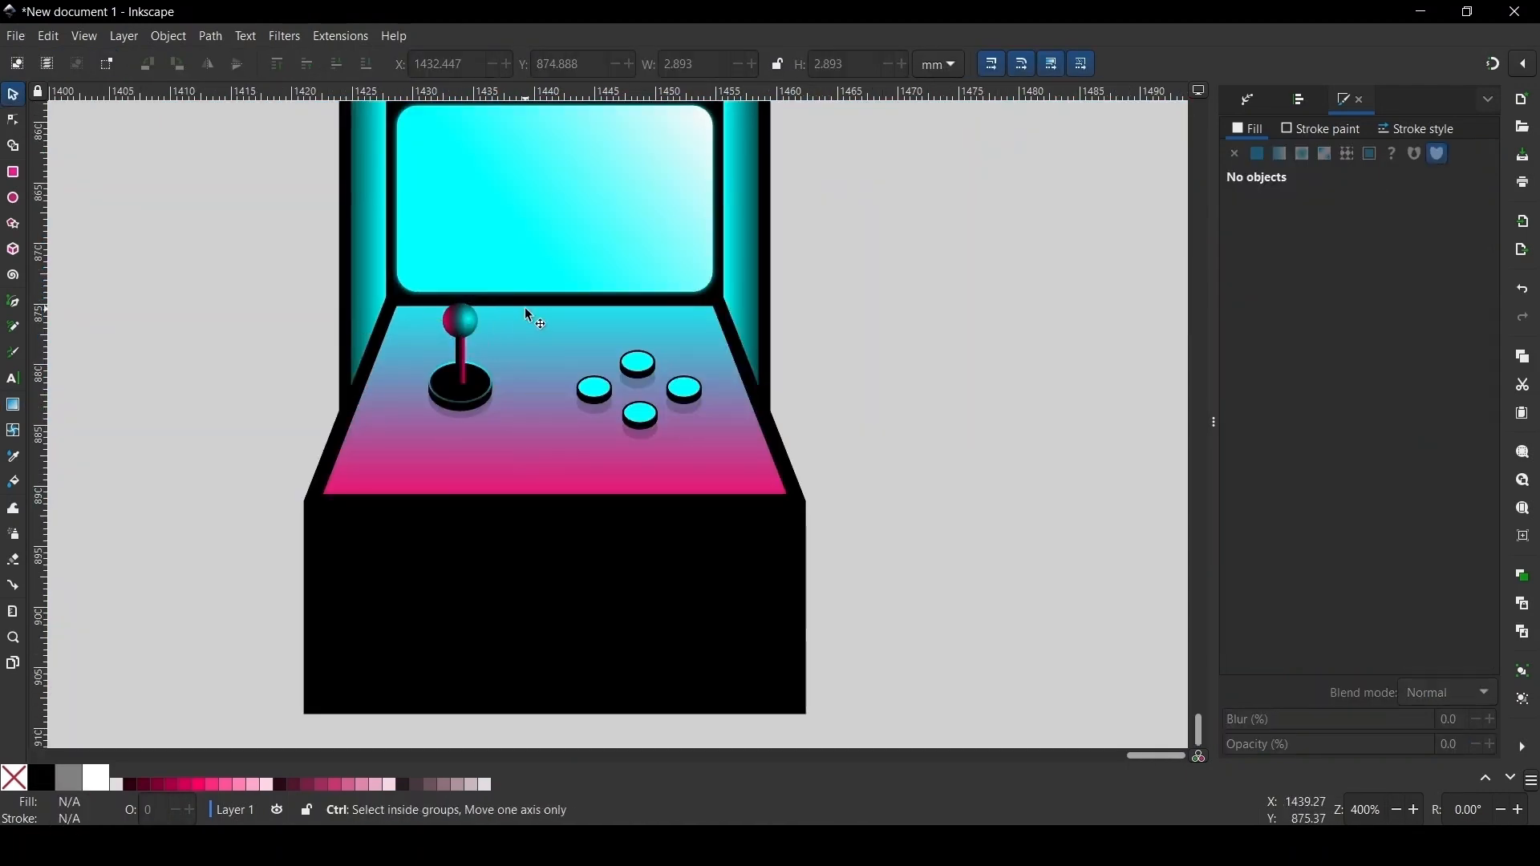
scroll(529, 329, "down", 1)
scroll(573, 465, "down", 2)
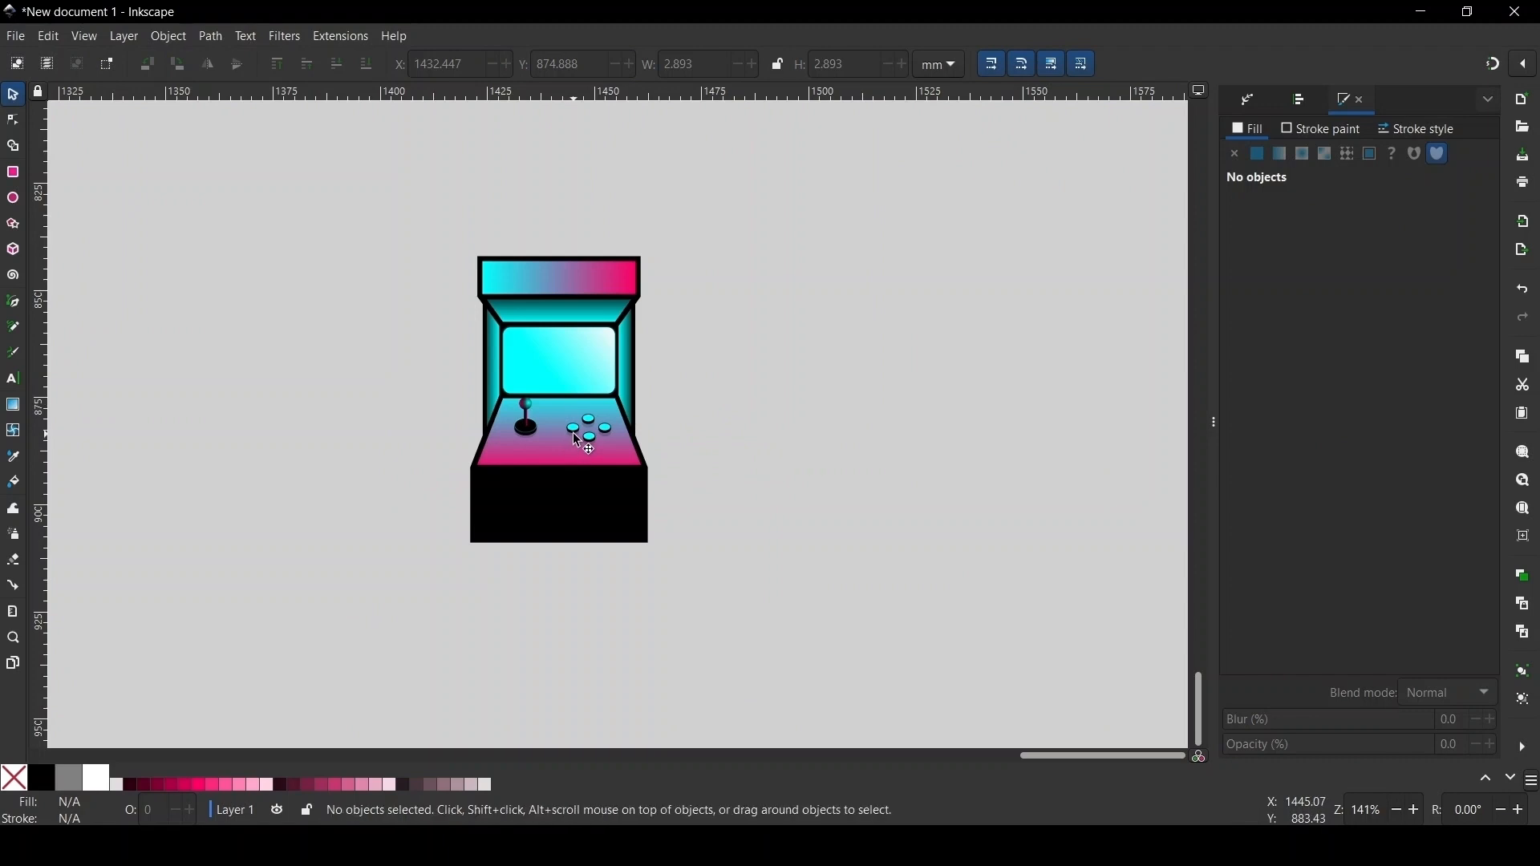
scroll(579, 442, "up", 2)
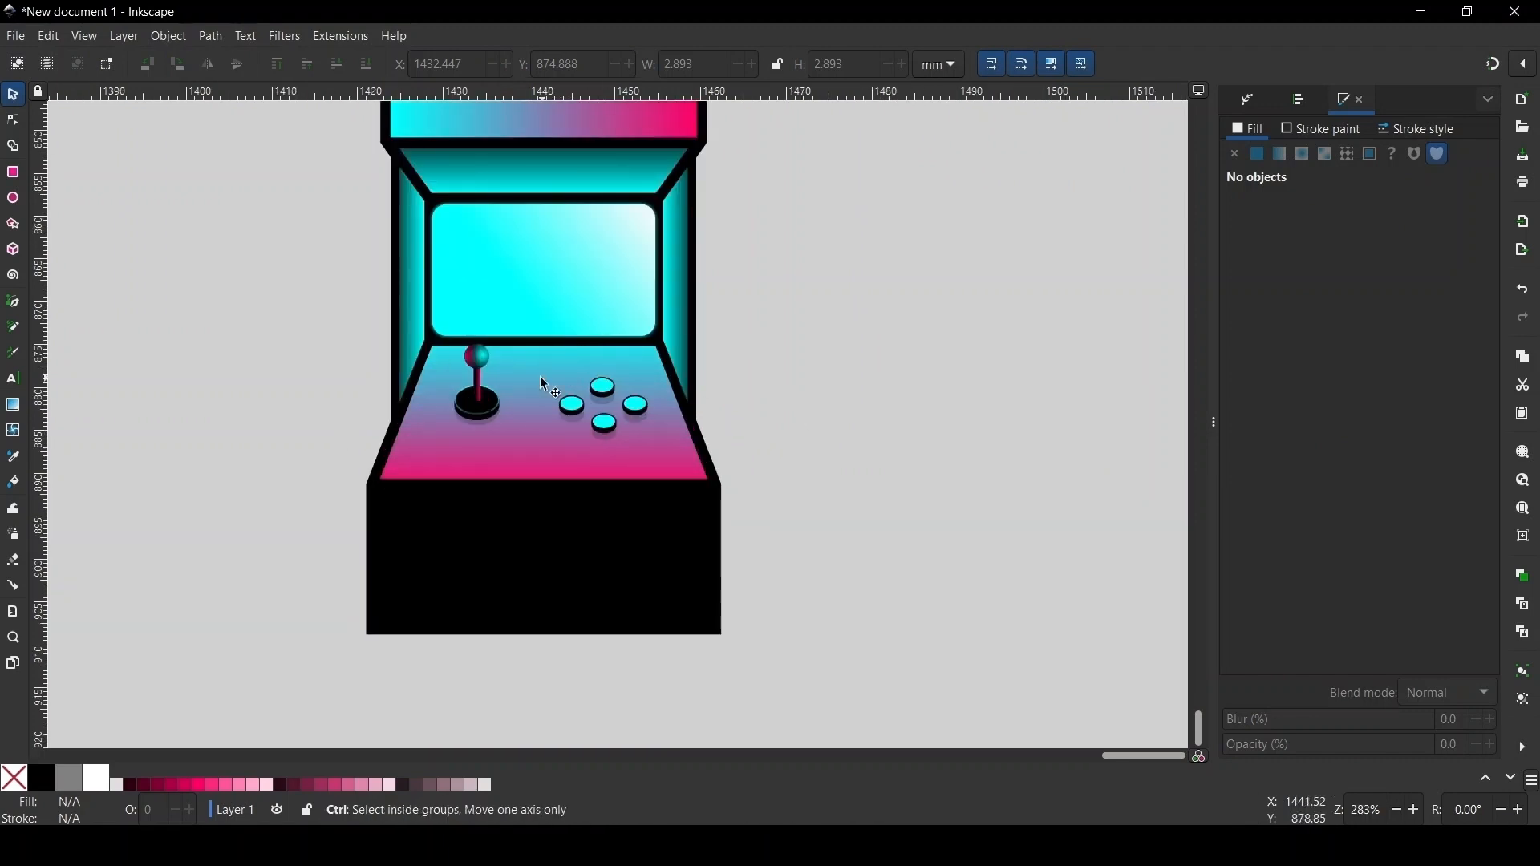
scroll(546, 385, "down", 2)
scroll(594, 339, "up", 2)
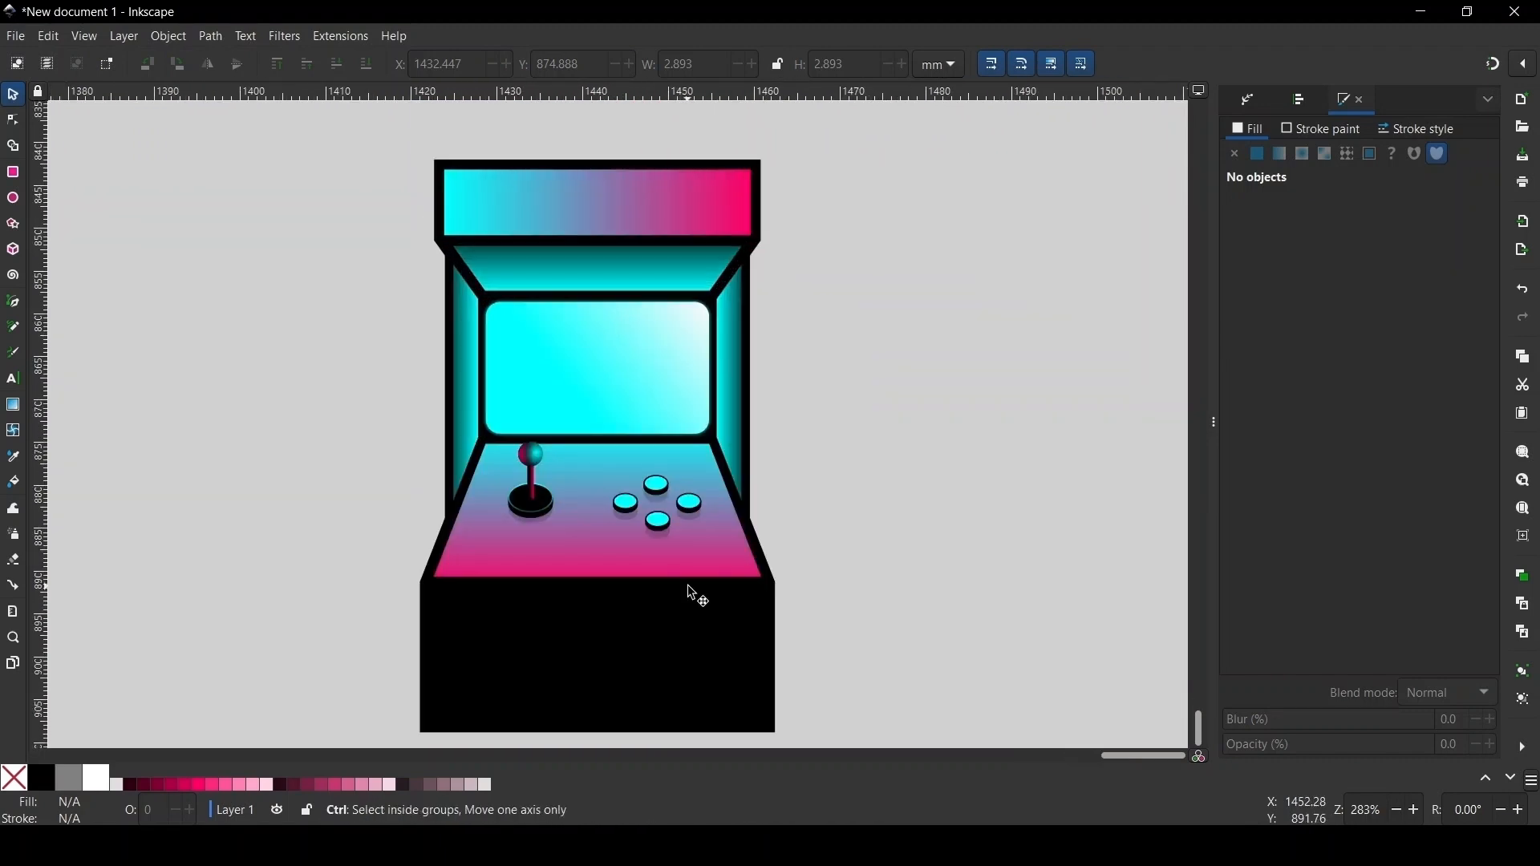
scroll(666, 513, "up", 3)
scroll(819, 441, "down", 2)
scroll(593, 425, "down", 2)
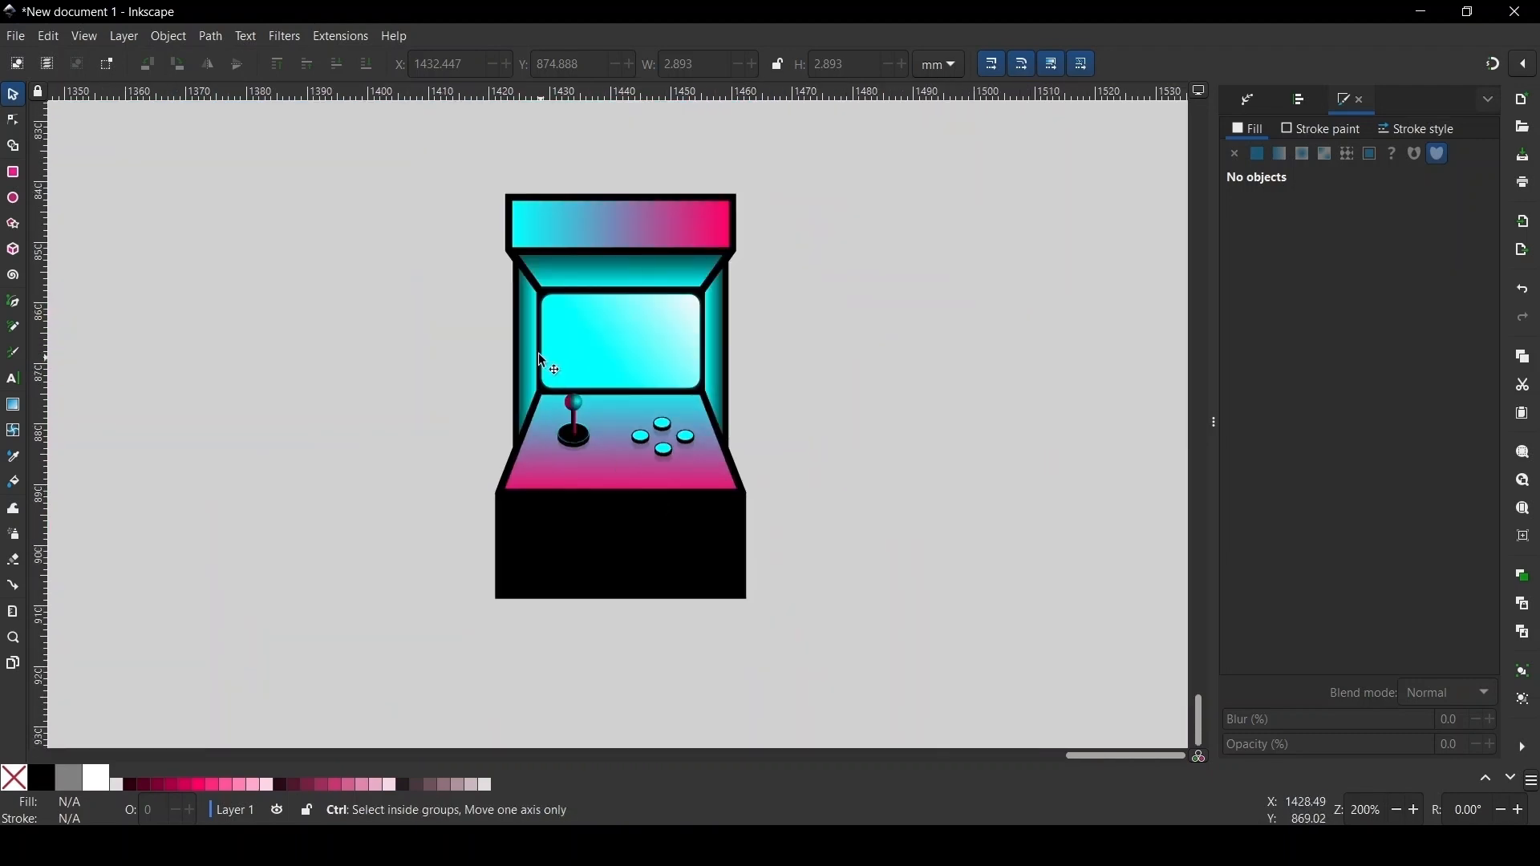
- Group all the arcade cabinet's objects and move the group away, keeping a copy of the cabinet to work on
key("space")
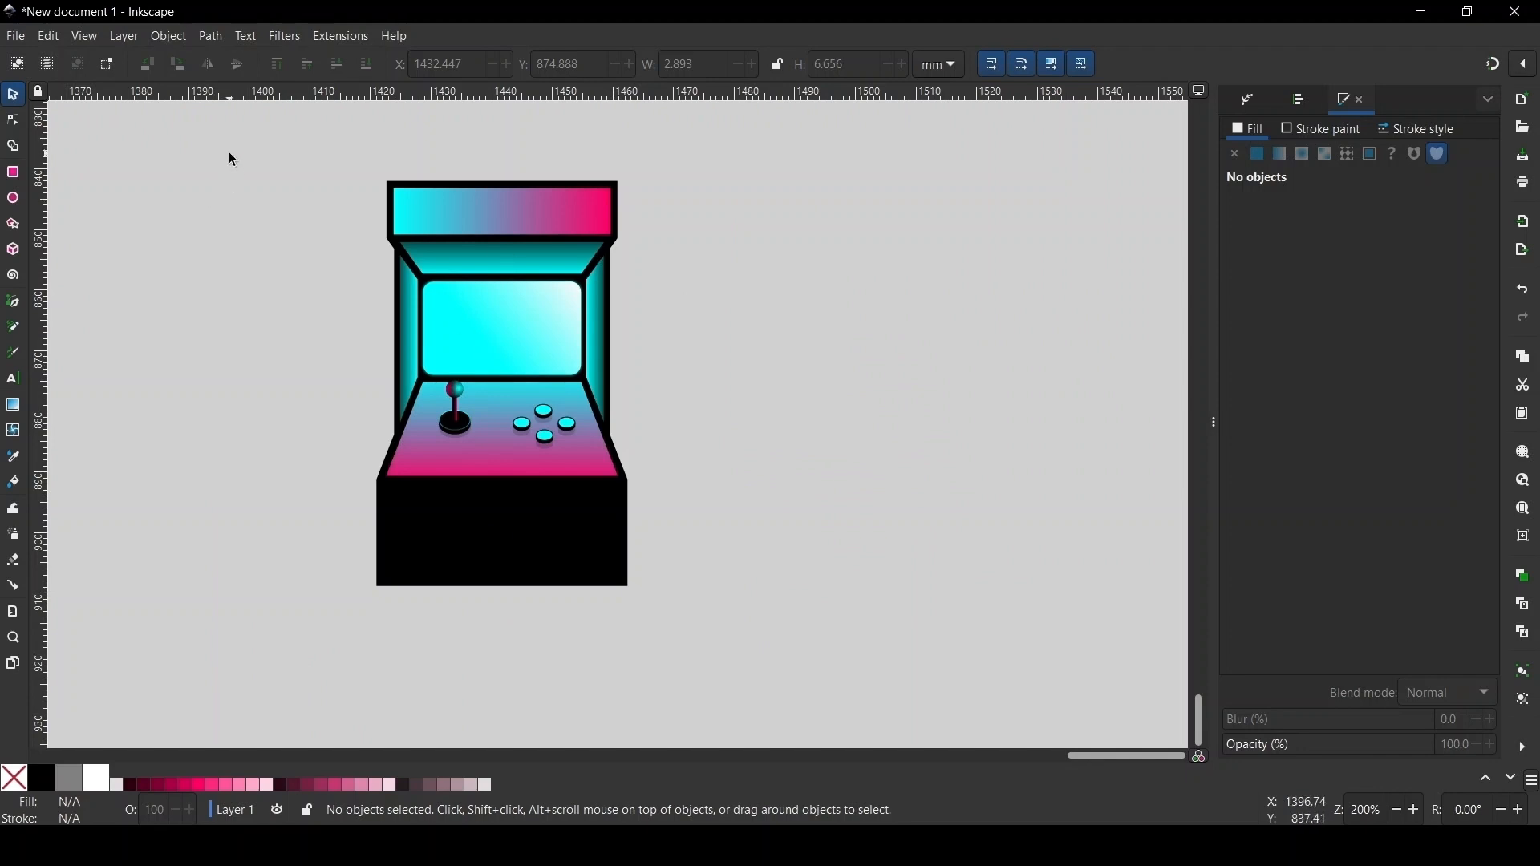
left_click_drag(233, 160, 793, 689)
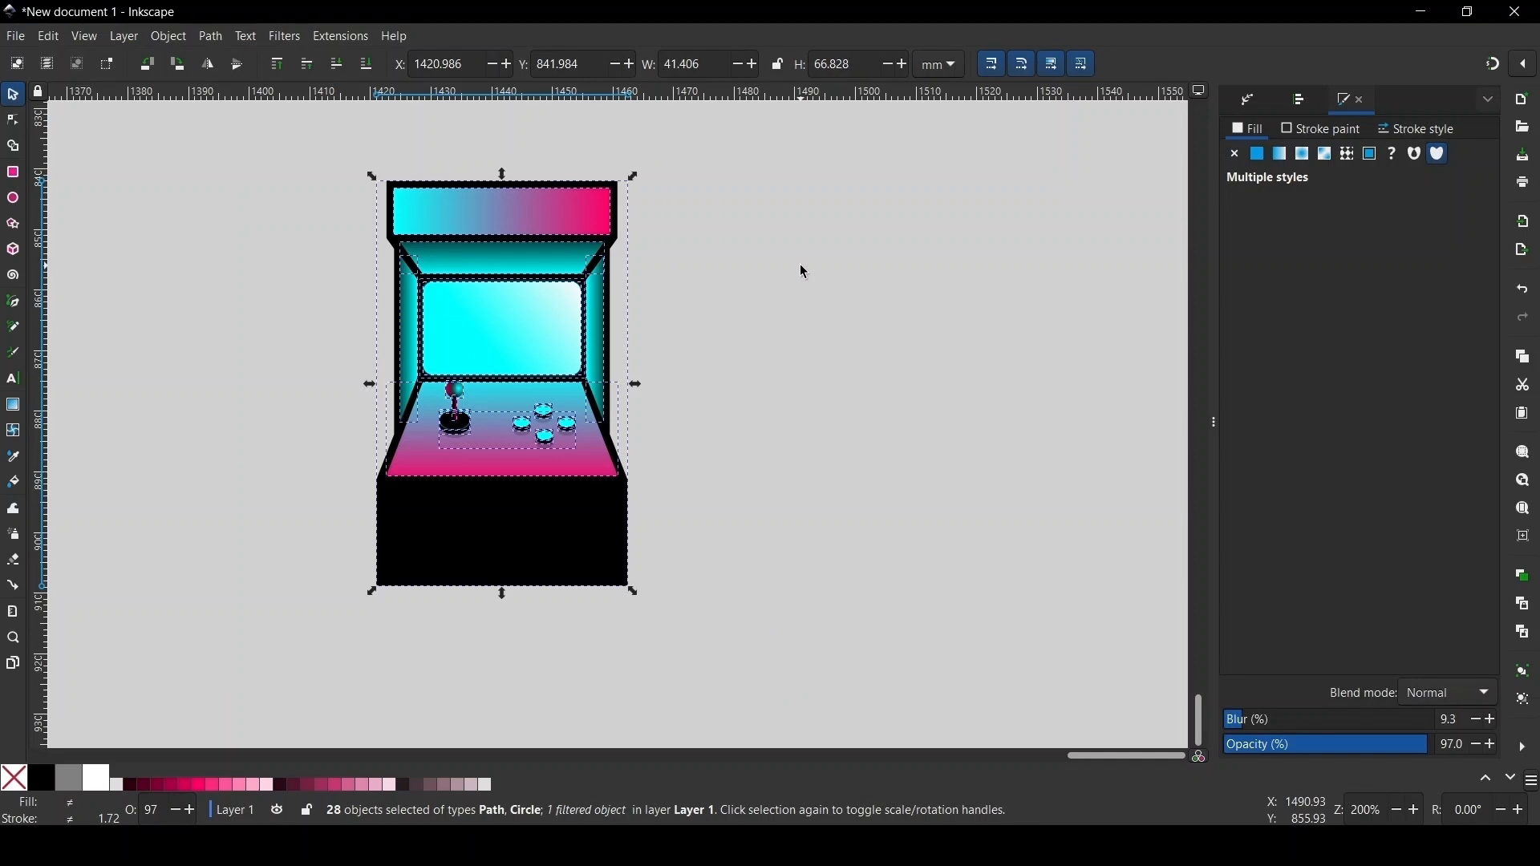
key("ctrl+g")
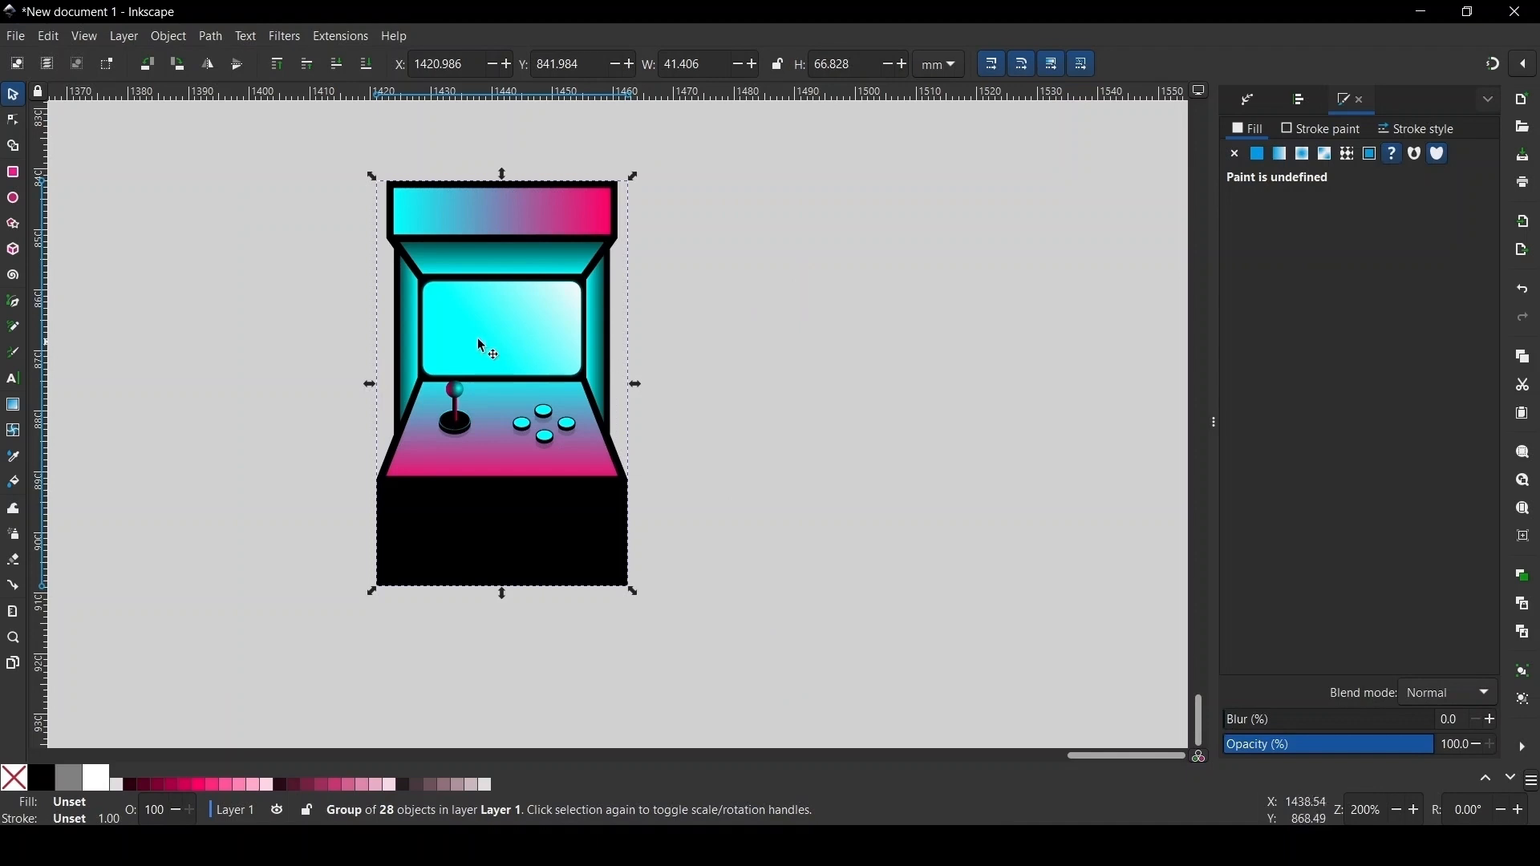
left_click_drag(481, 347, 208, 204)
scroll(313, 329, "down", 4)
left_click(305, 317)
scroll(425, 312, "up", 3)
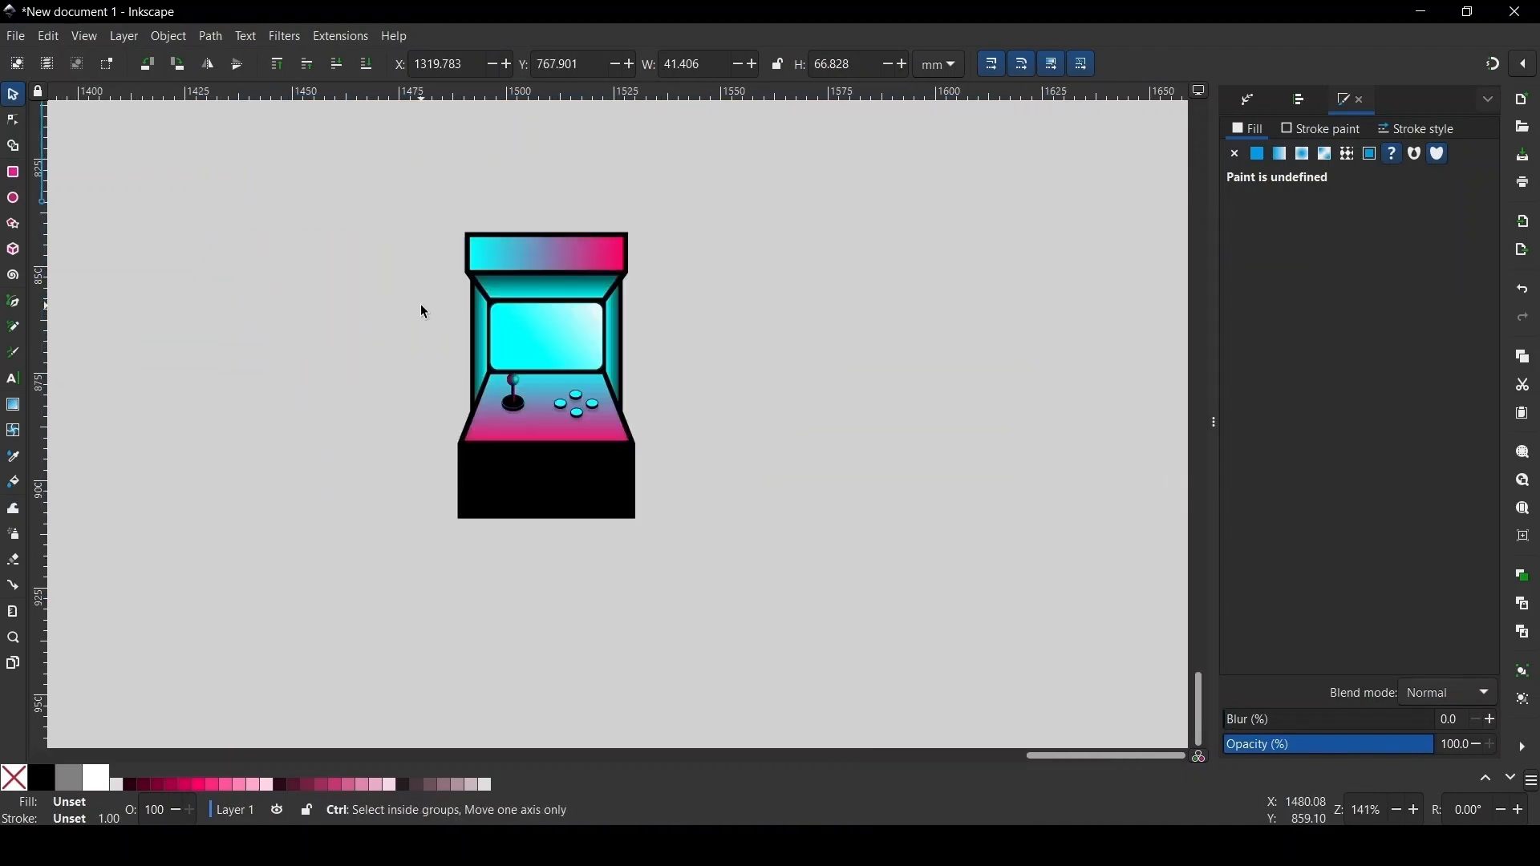
- Ungroup the cabinet copy completely and unite its parts into one black silhouette
left_click_drag(298, 164, 822, 594)
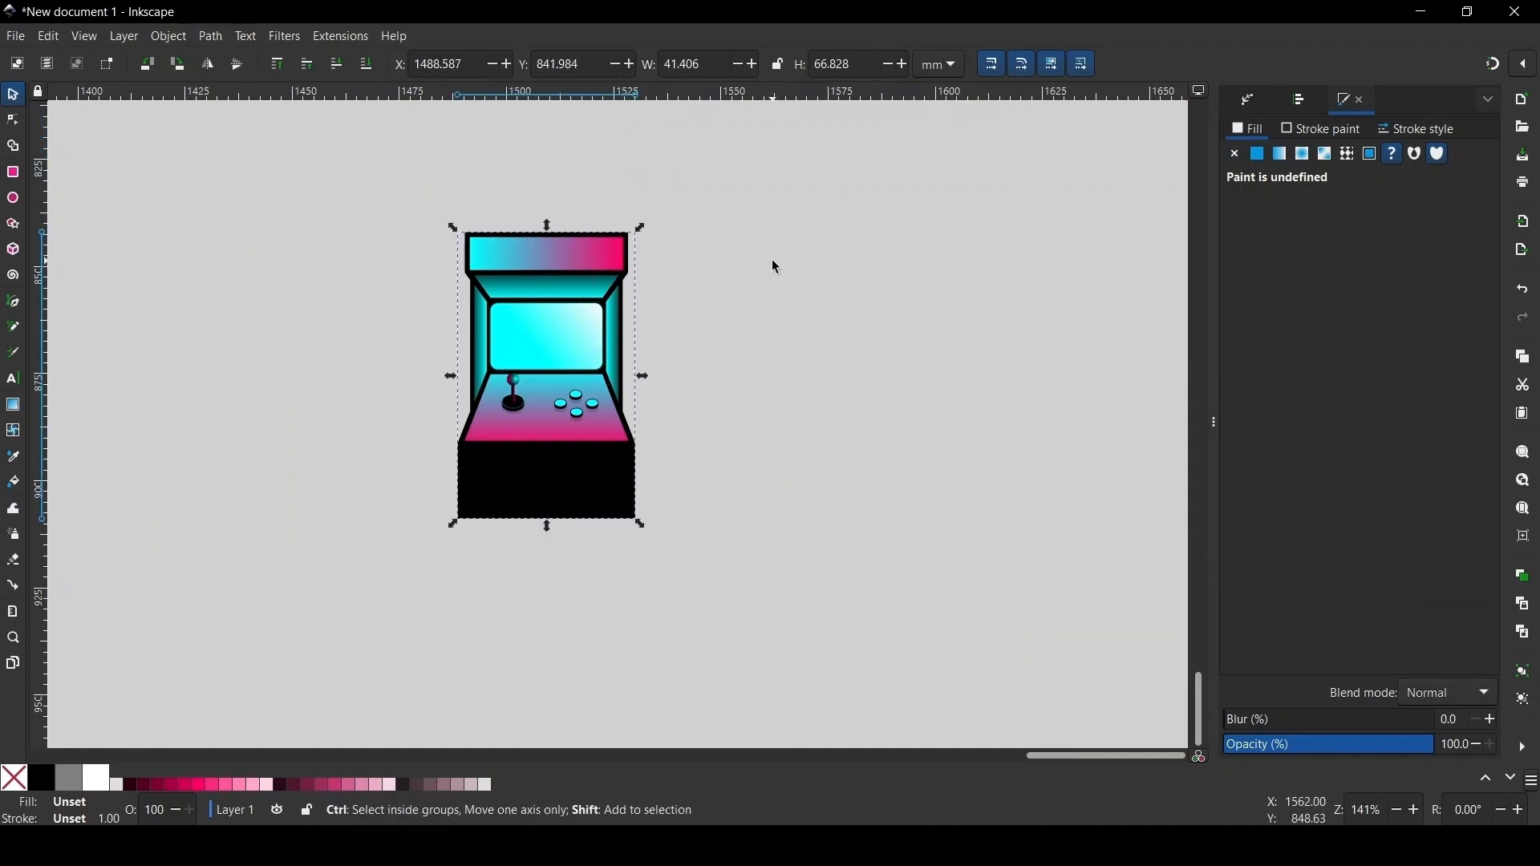
key("ctrl+shift+g")
key("ctrl+shift+g")
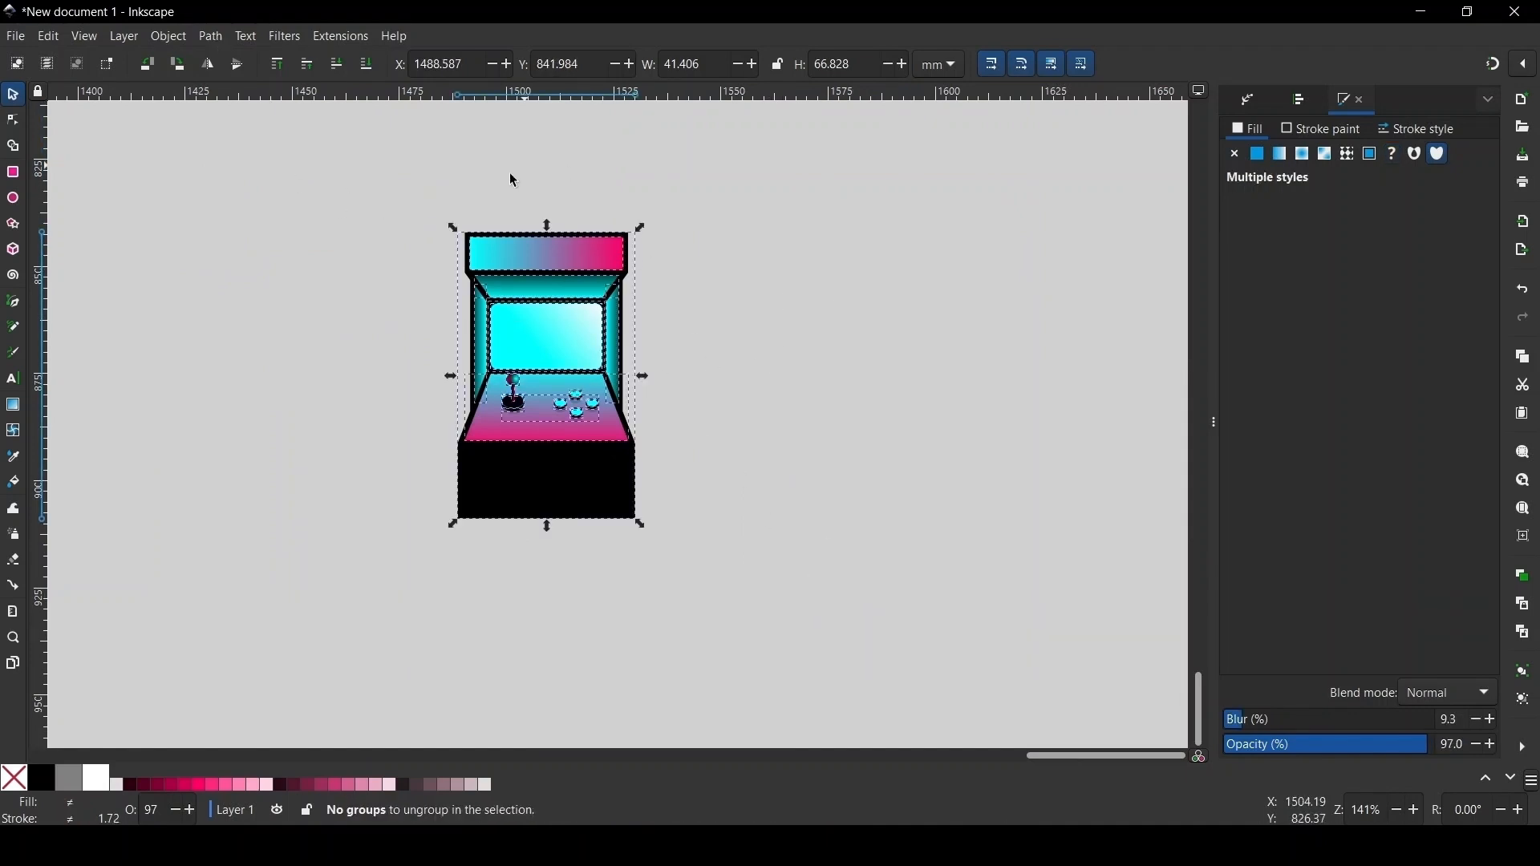
left_click(213, 41)
left_click(231, 133)
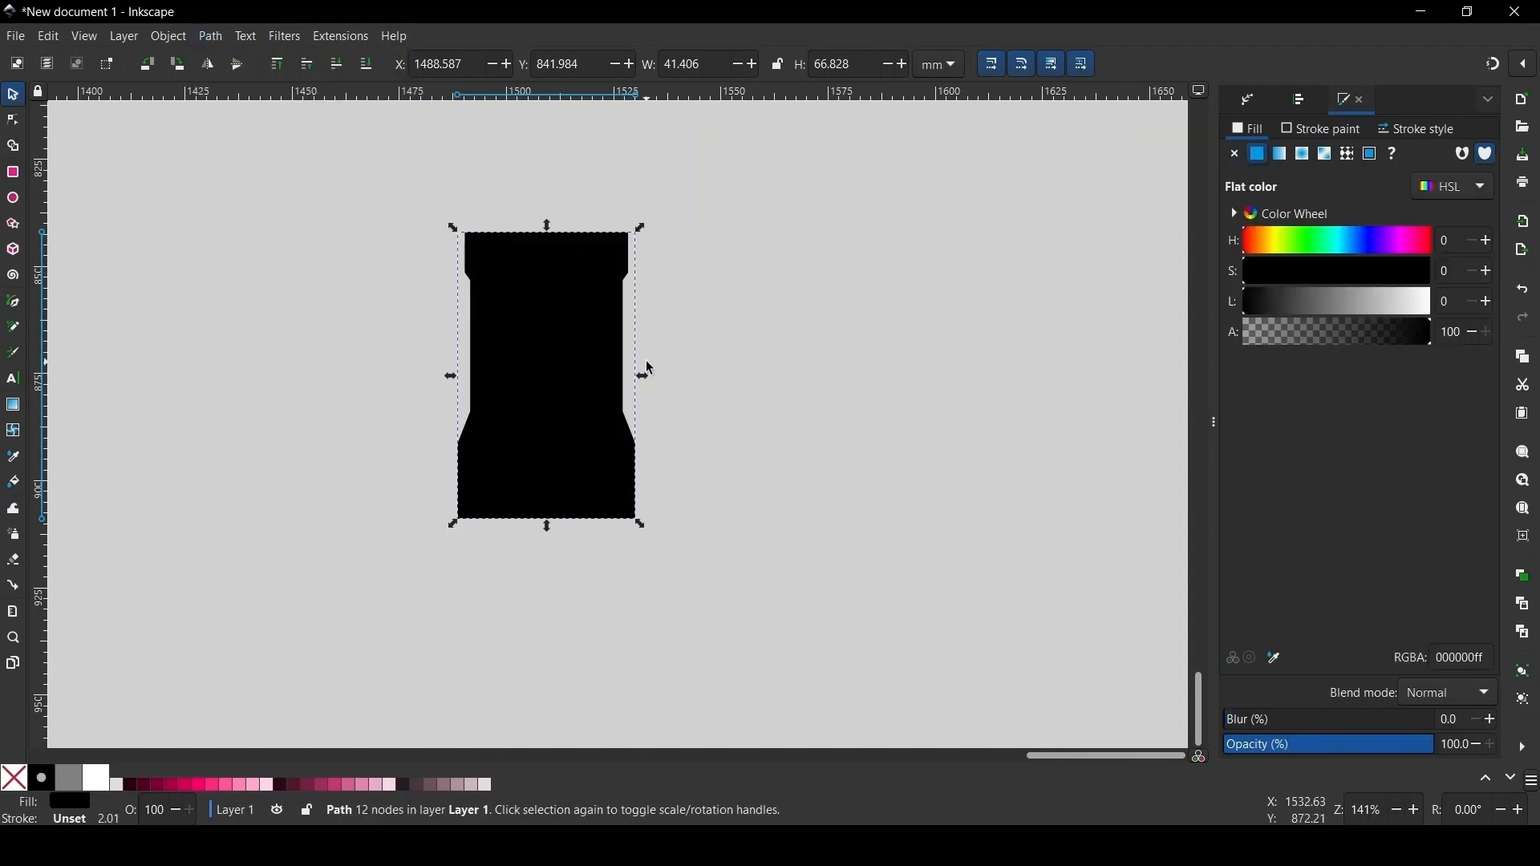
- Move the black cabinet silhouette about 64 mm left and 10 mm up, and deselect it
left_click(525, 325)
left_click_drag(567, 388, 268, 340)
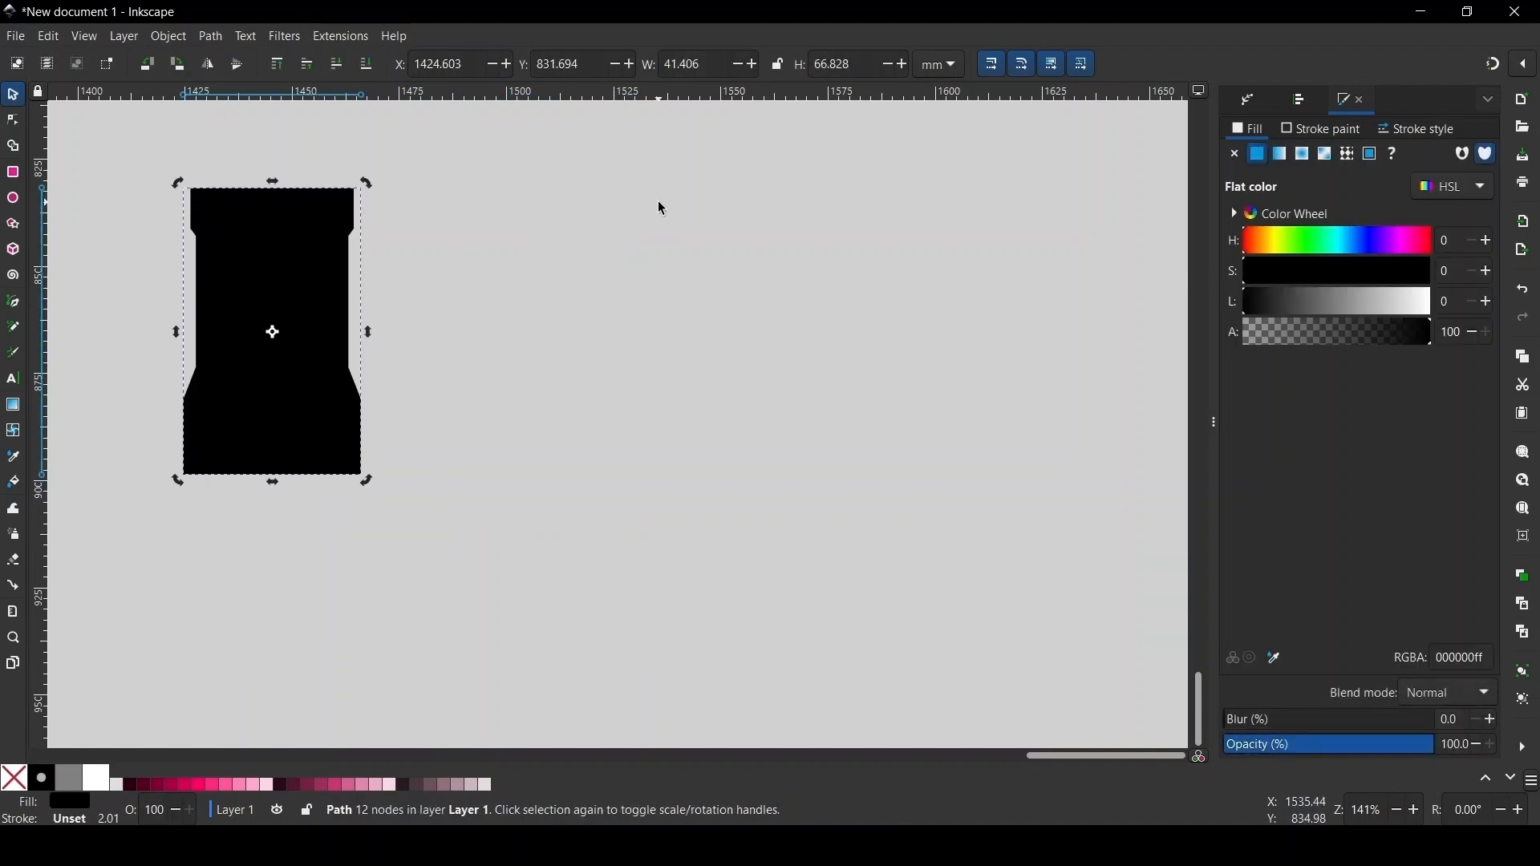
key("Escape")
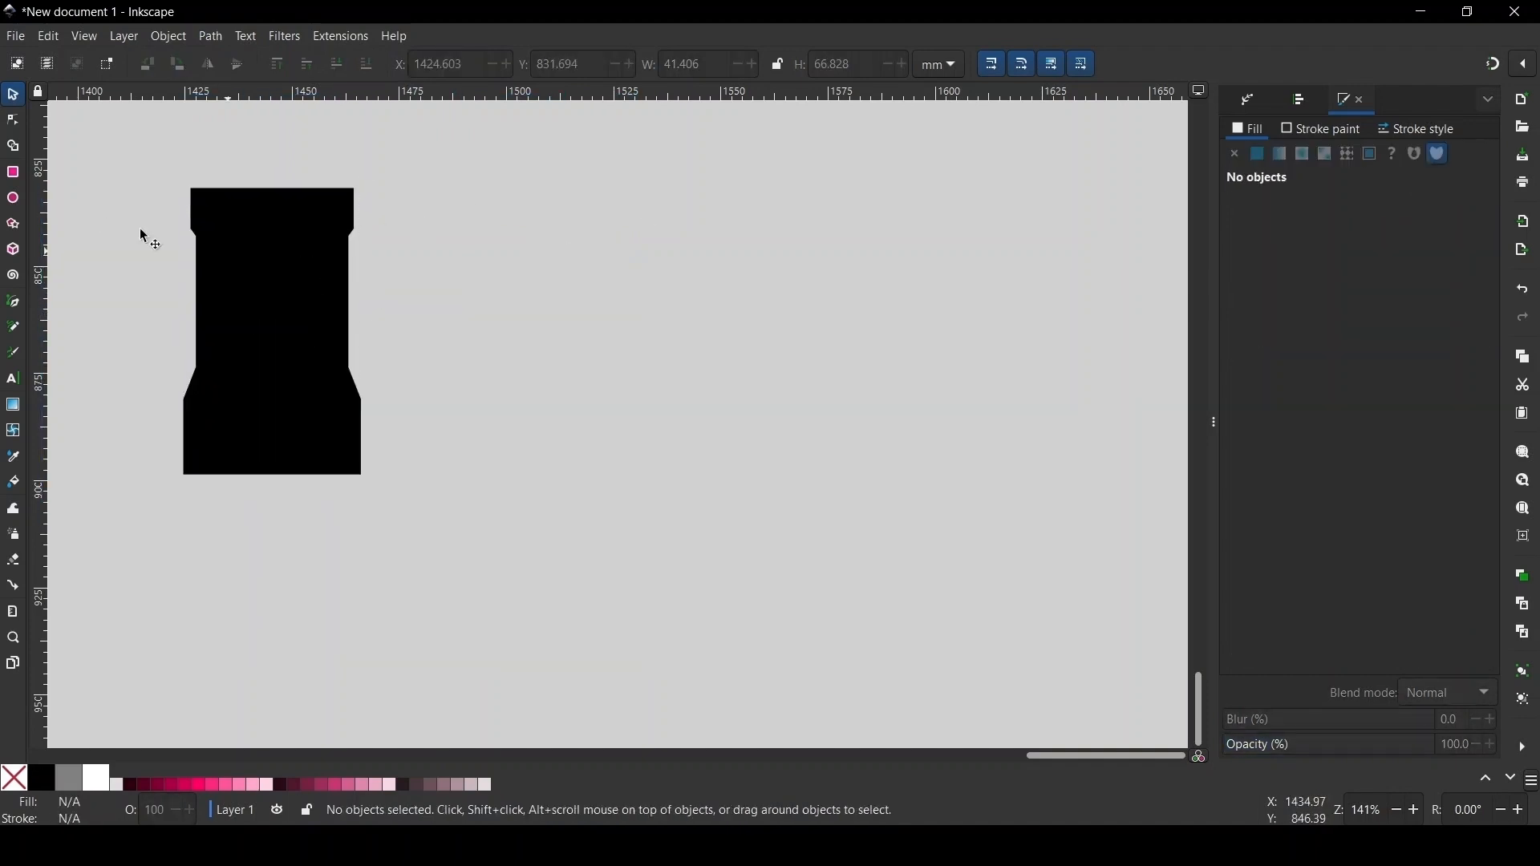
- Add the text RETRO beside the silhouette and scale it up to about 87 mm wide and 24 mm high
key("t")
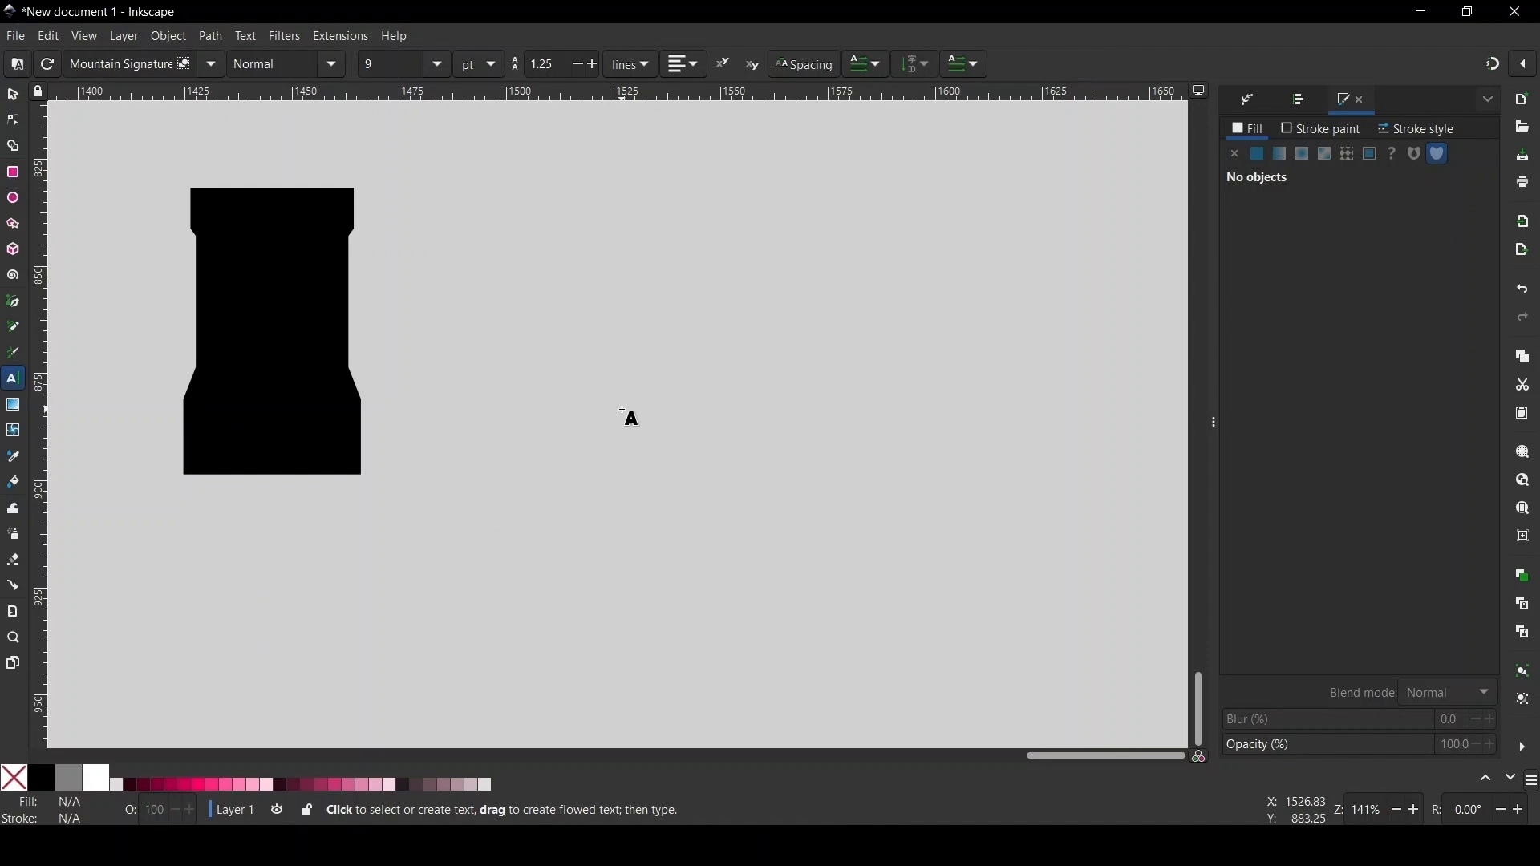
left_click(624, 411)
type("DESIG")
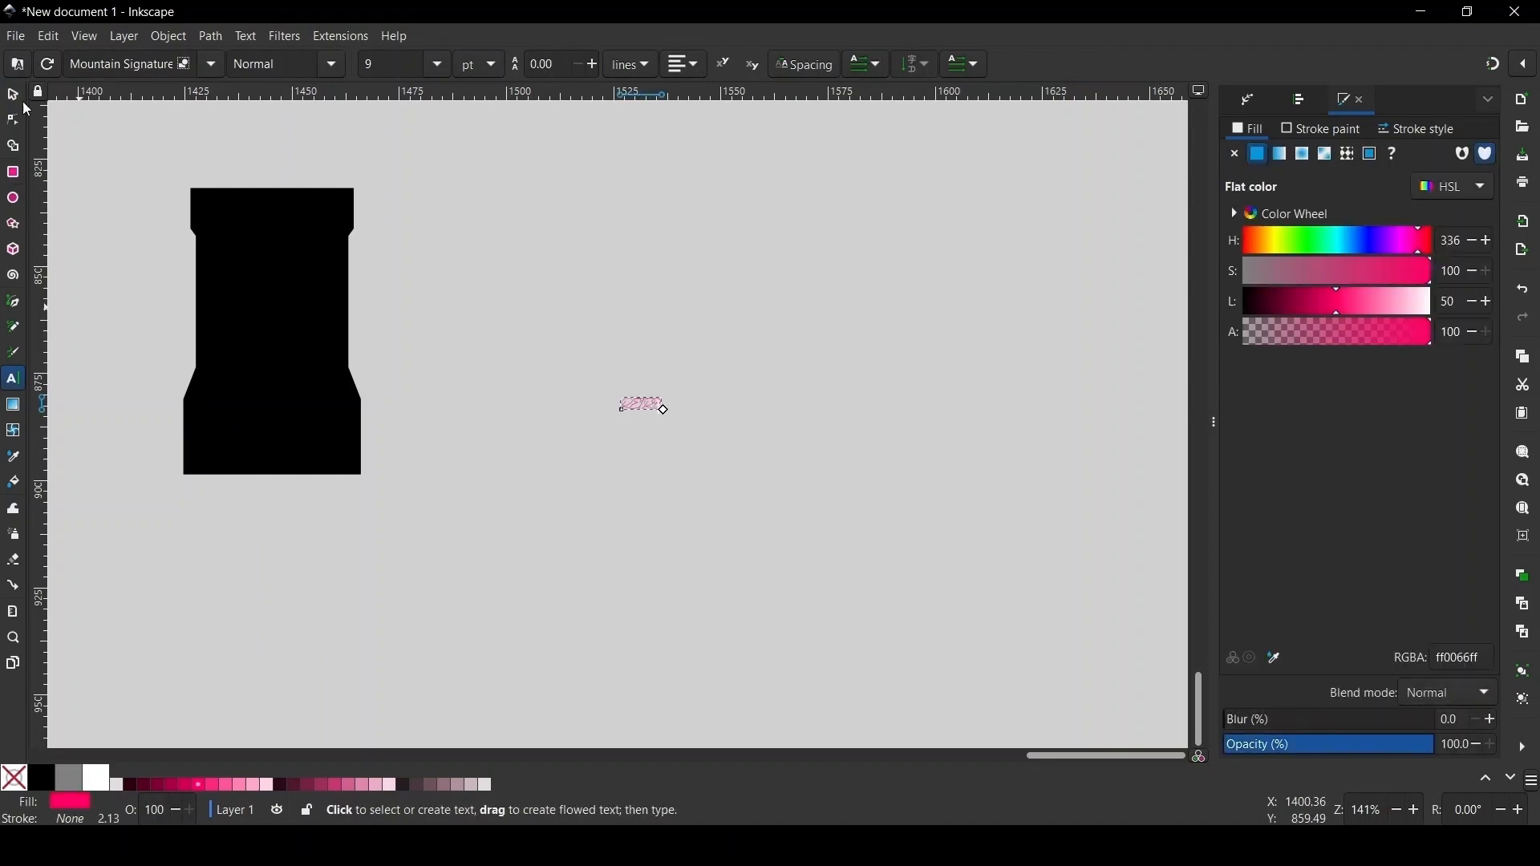
left_click(12, 96)
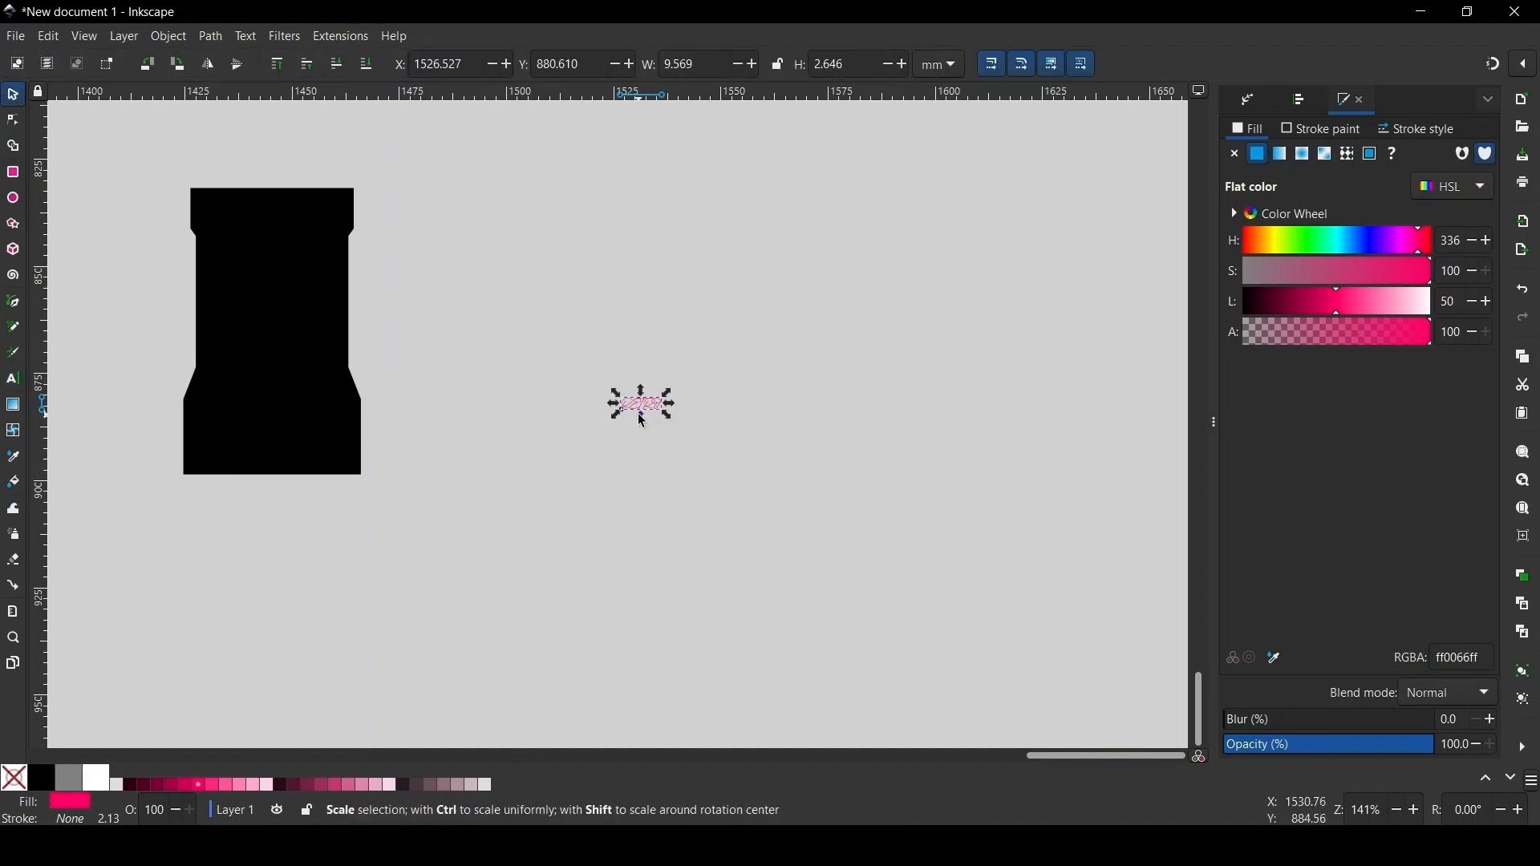
left_click_drag(641, 420, 641, 465)
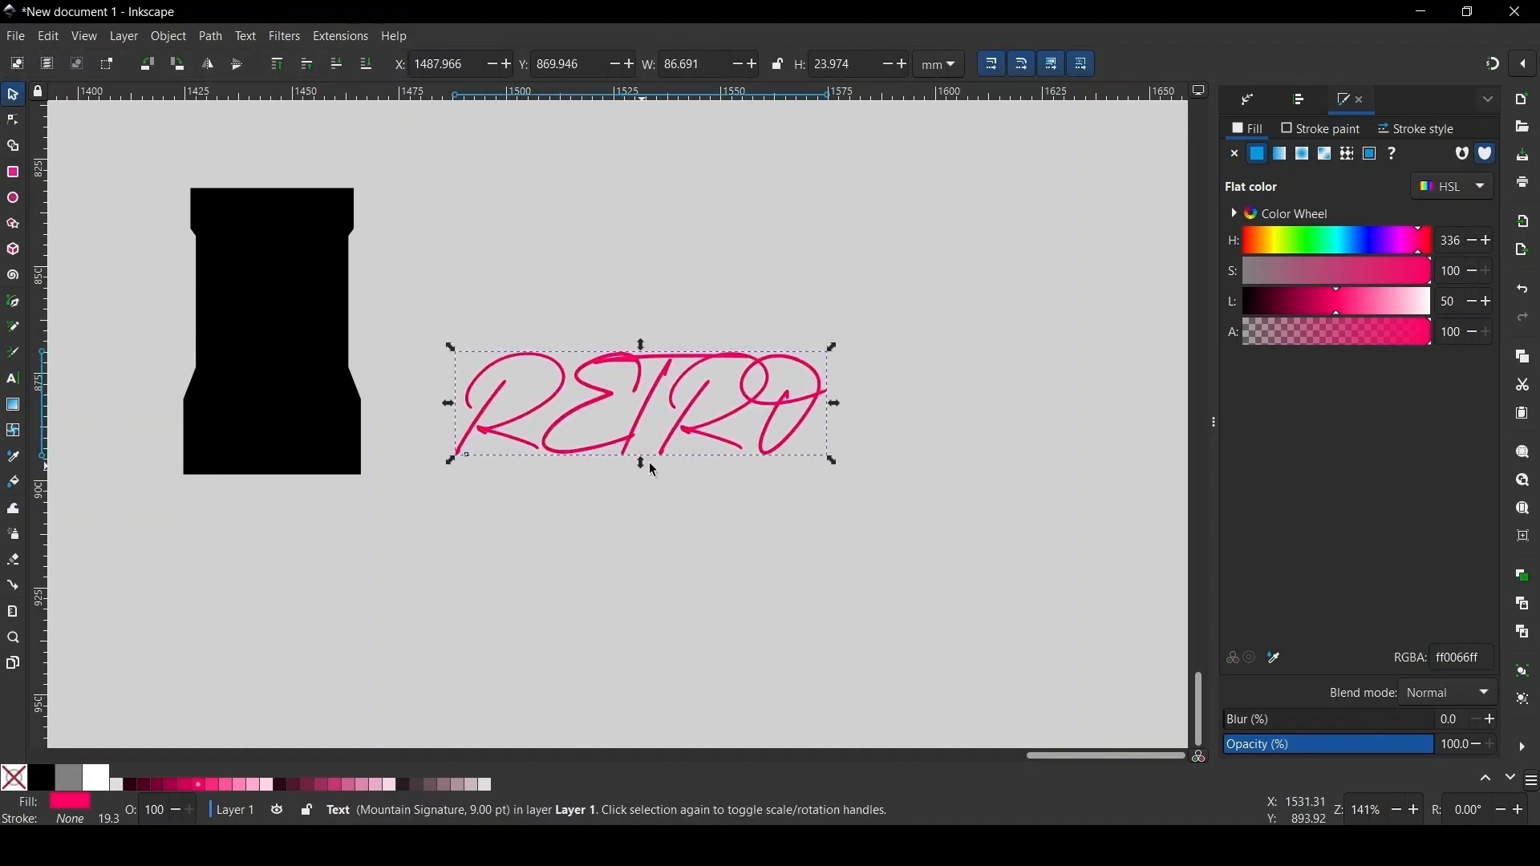
- Set the font of the whole RETRO text to Wheeler
key("t")
key("ctrl+a")
left_click(212, 64)
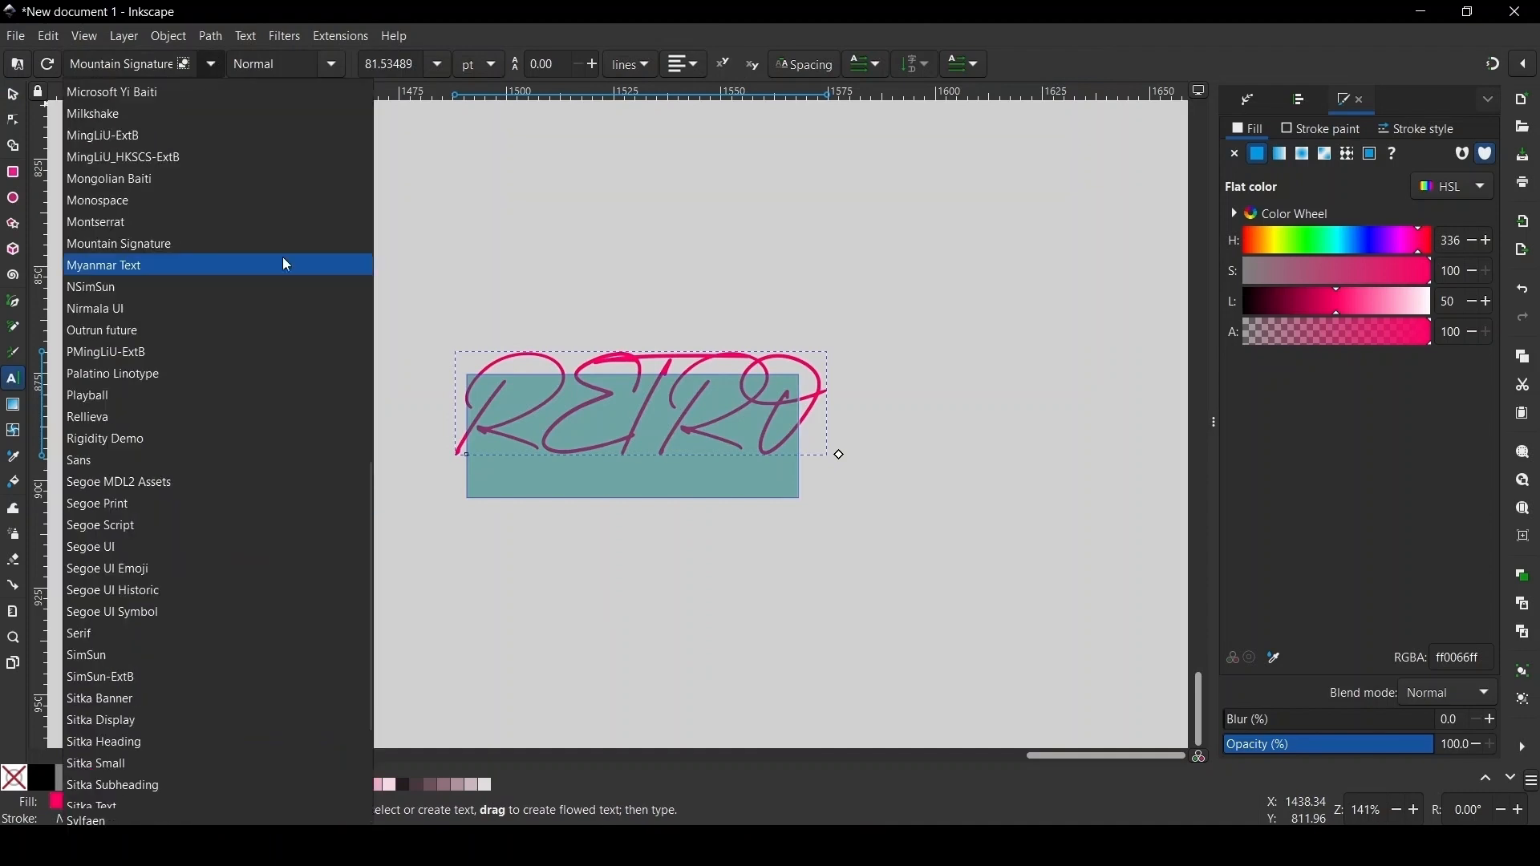
scroll(137, 160, "up", 15)
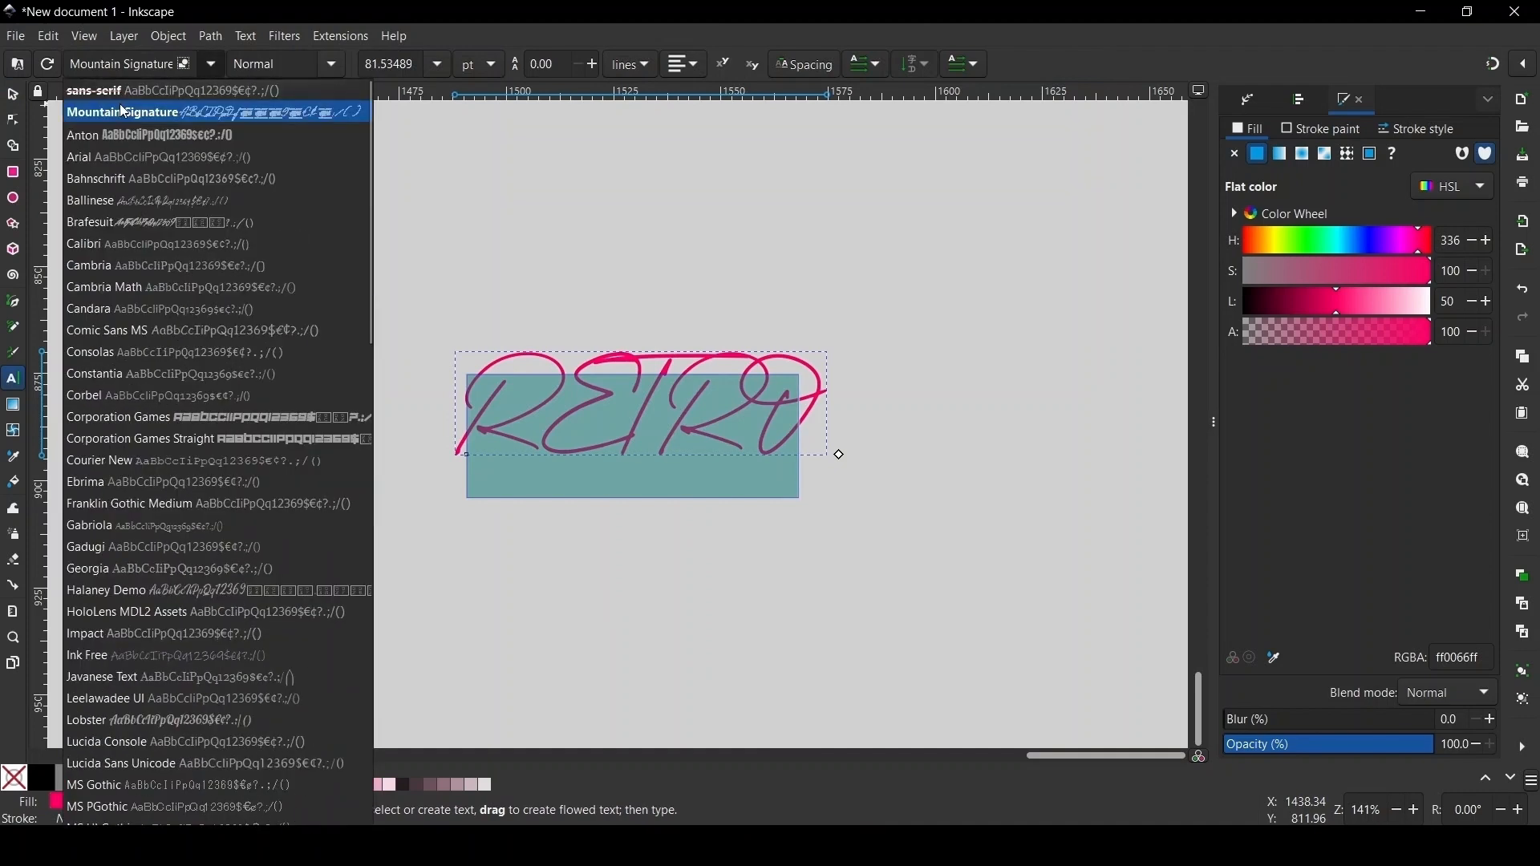
scroll(160, 233, "down", 4)
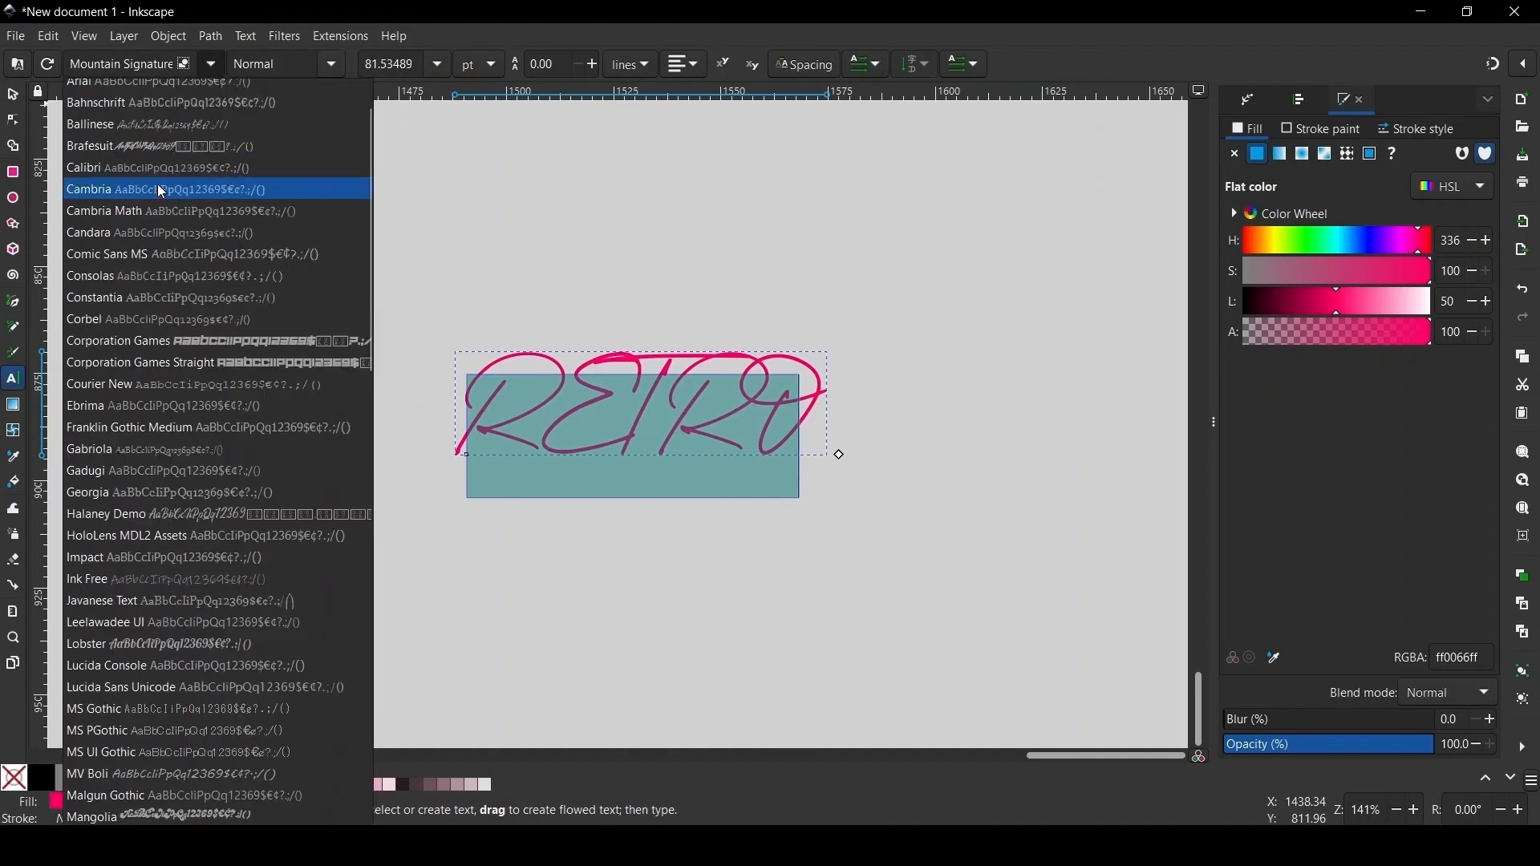
scroll(180, 385, "down", 10)
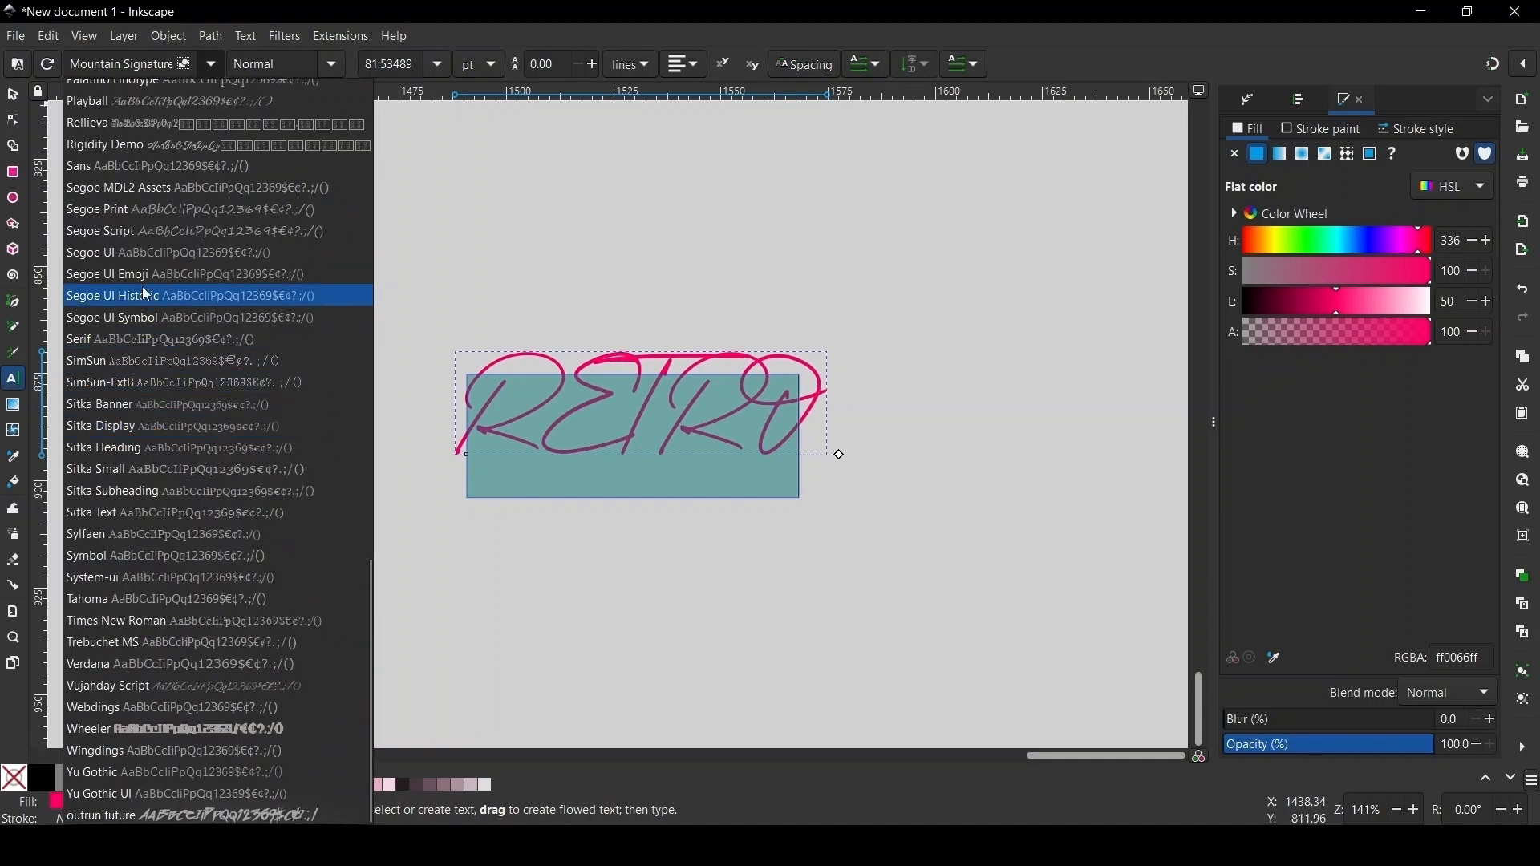
left_click(148, 730)
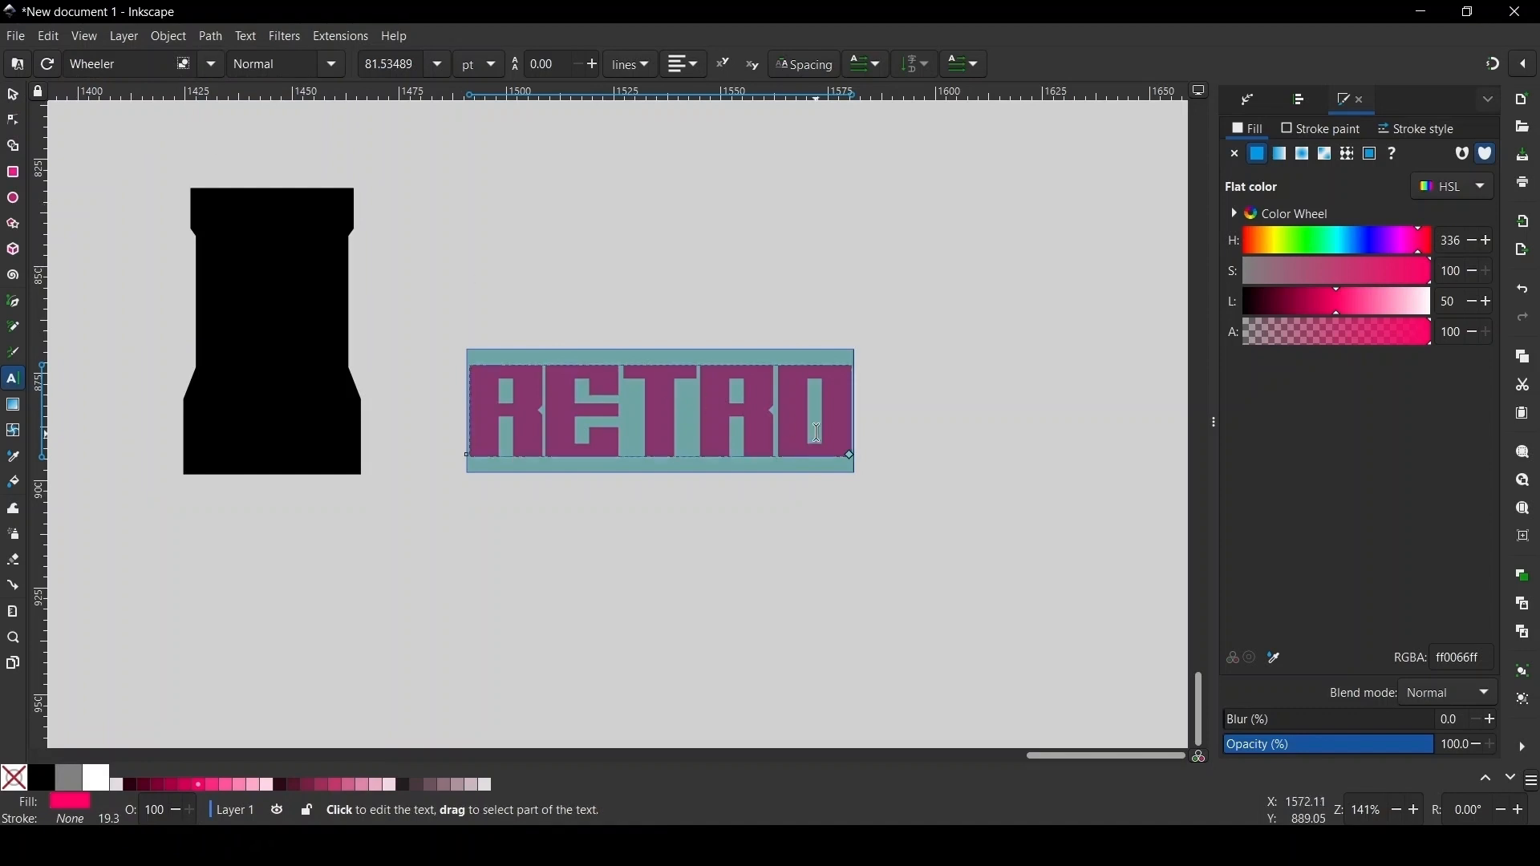
- Append 86 to the RETRO text and convert the lettering to a path
left_click(838, 415)
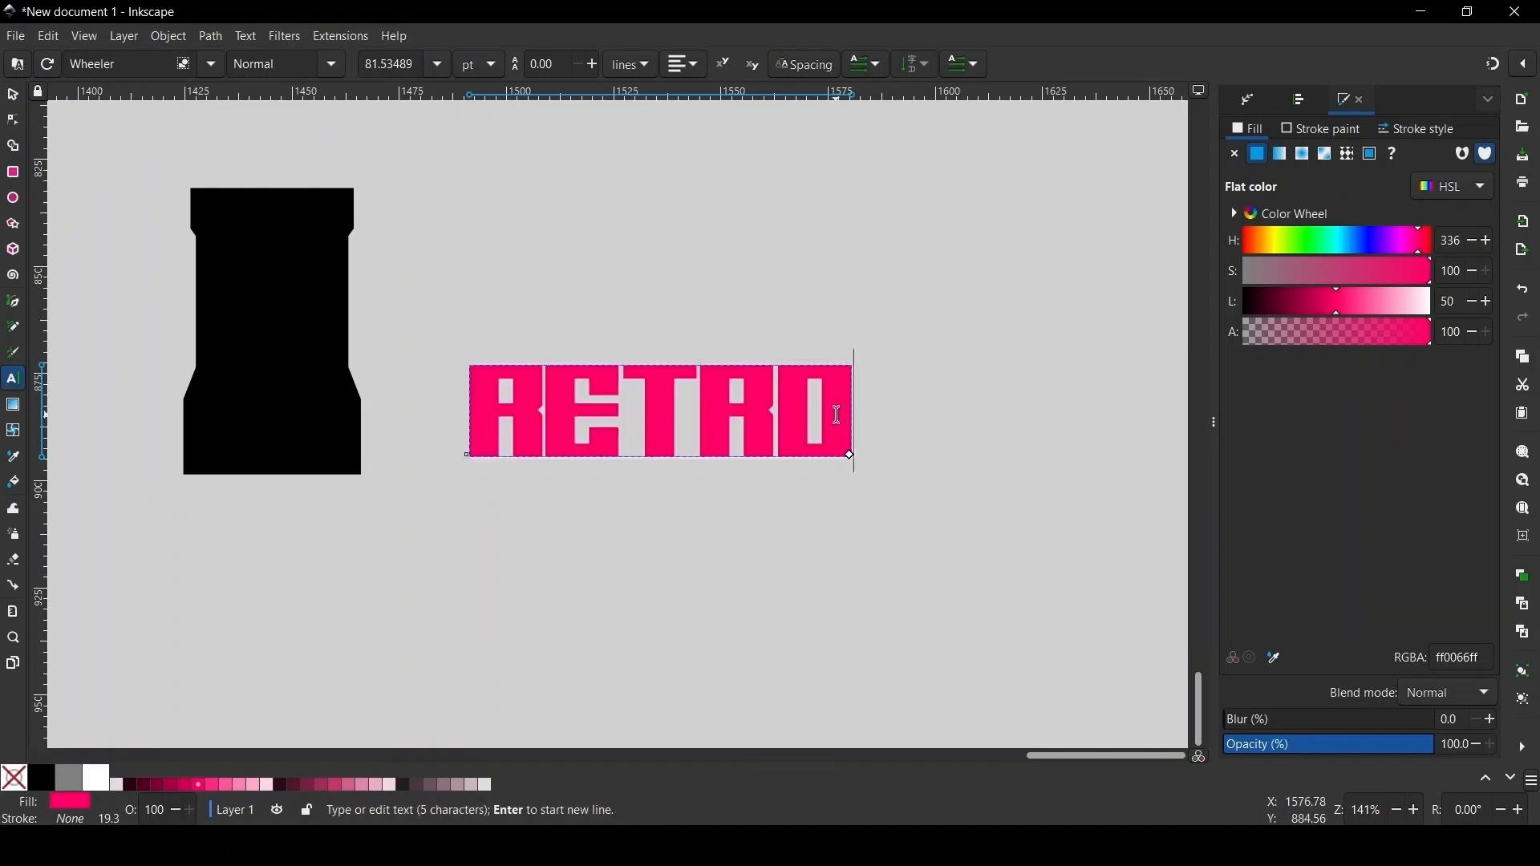
type("86")
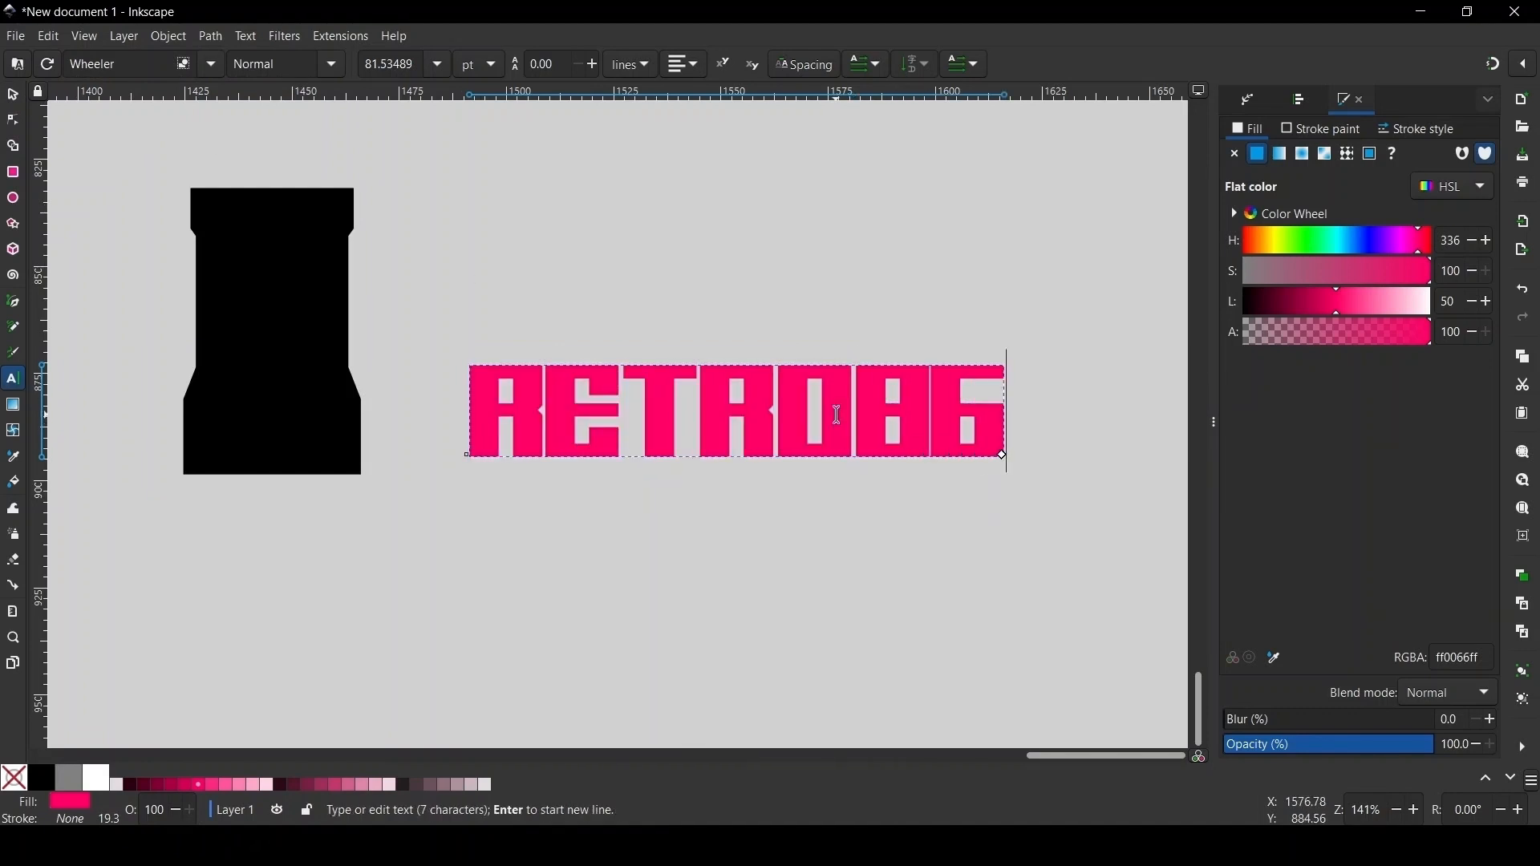
left_click(14, 95)
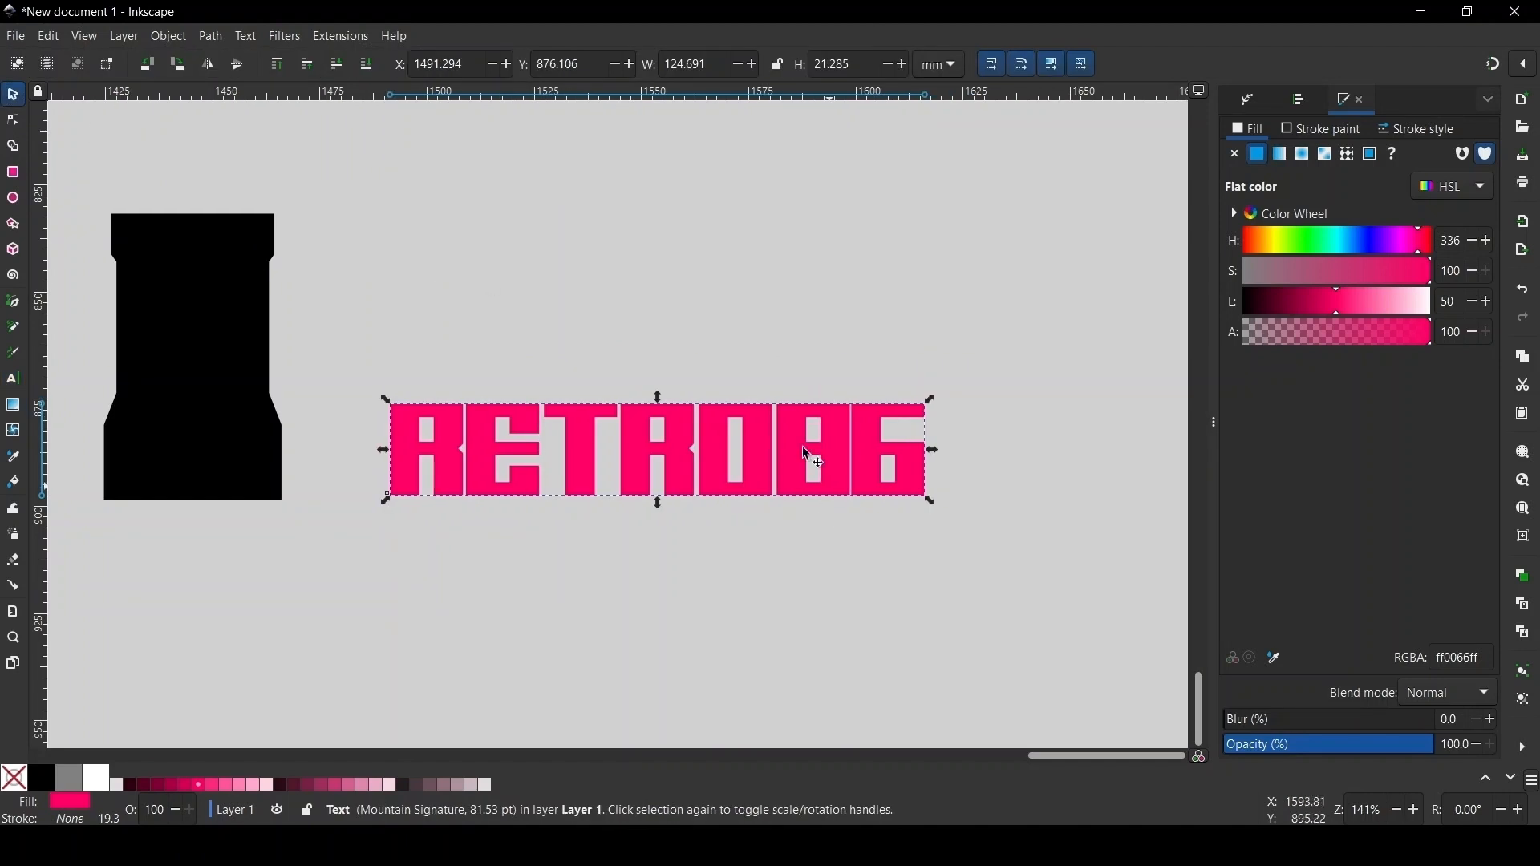
left_click(209, 37)
left_click(240, 56)
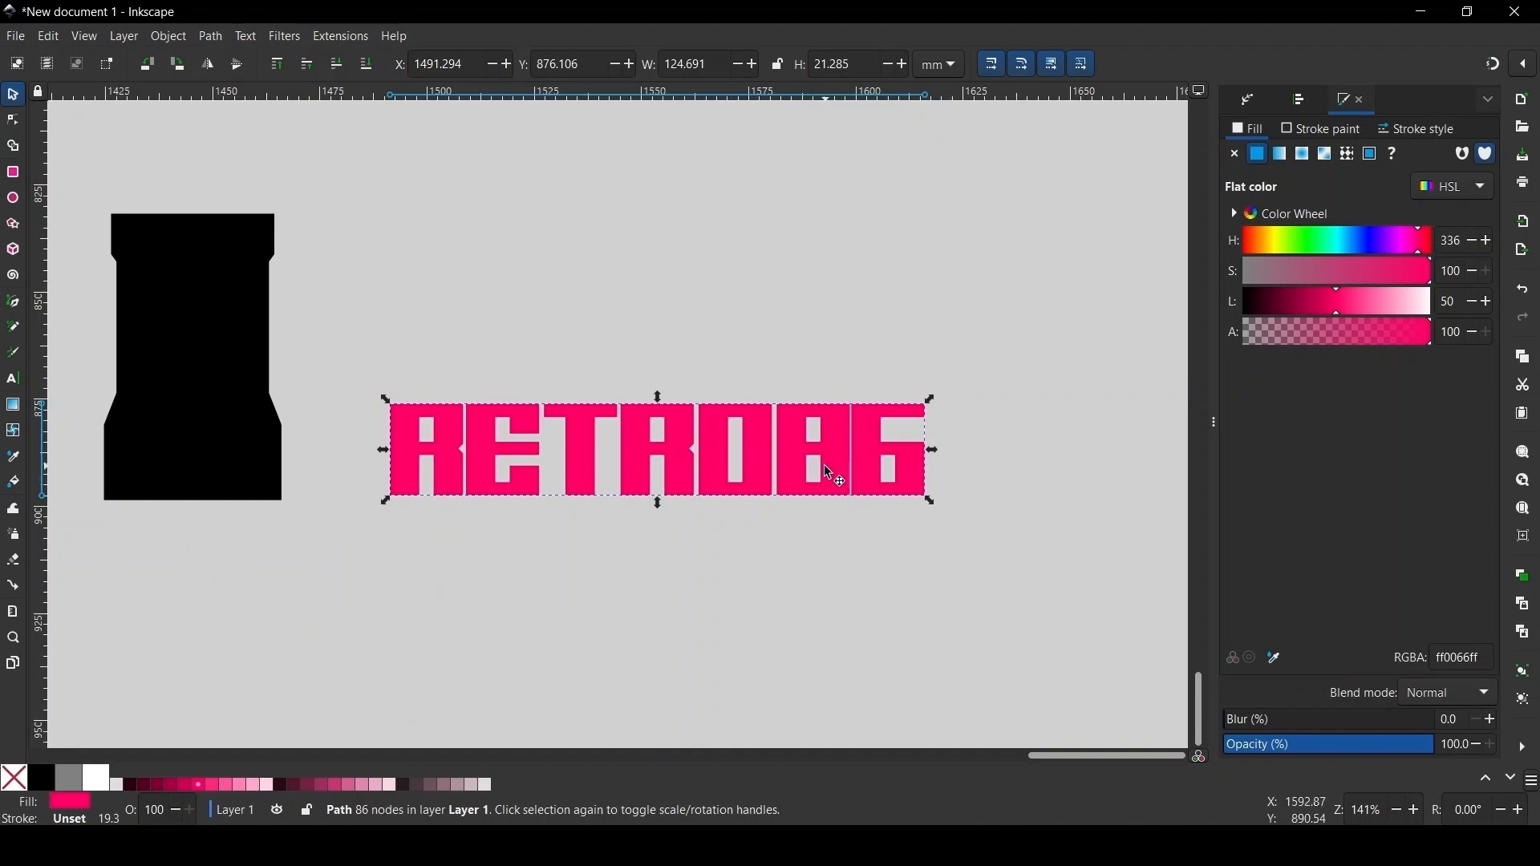
left_click(41, 778)
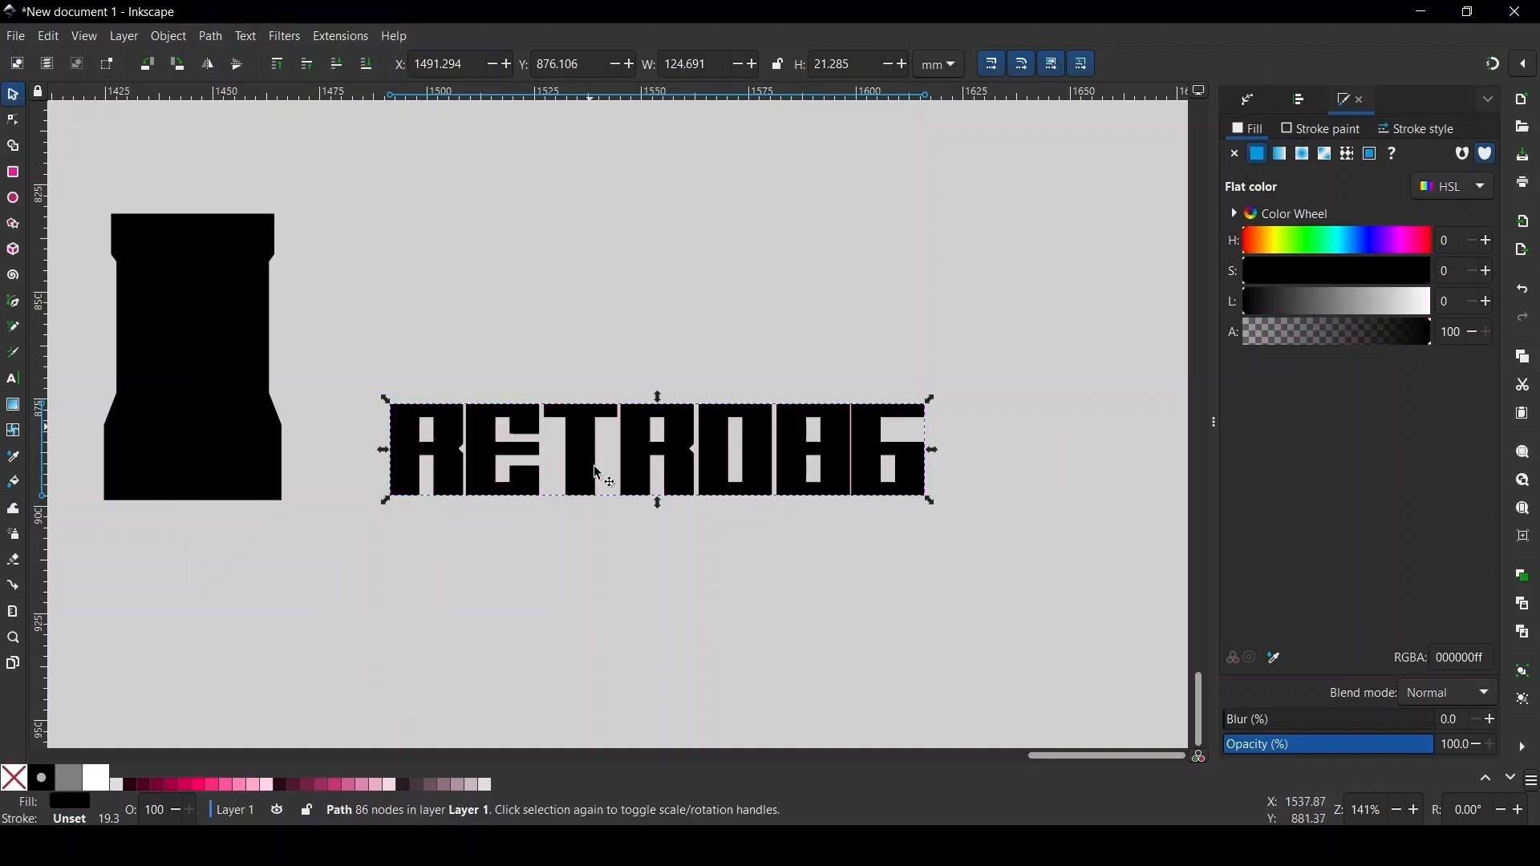
left_click(1246, 100)
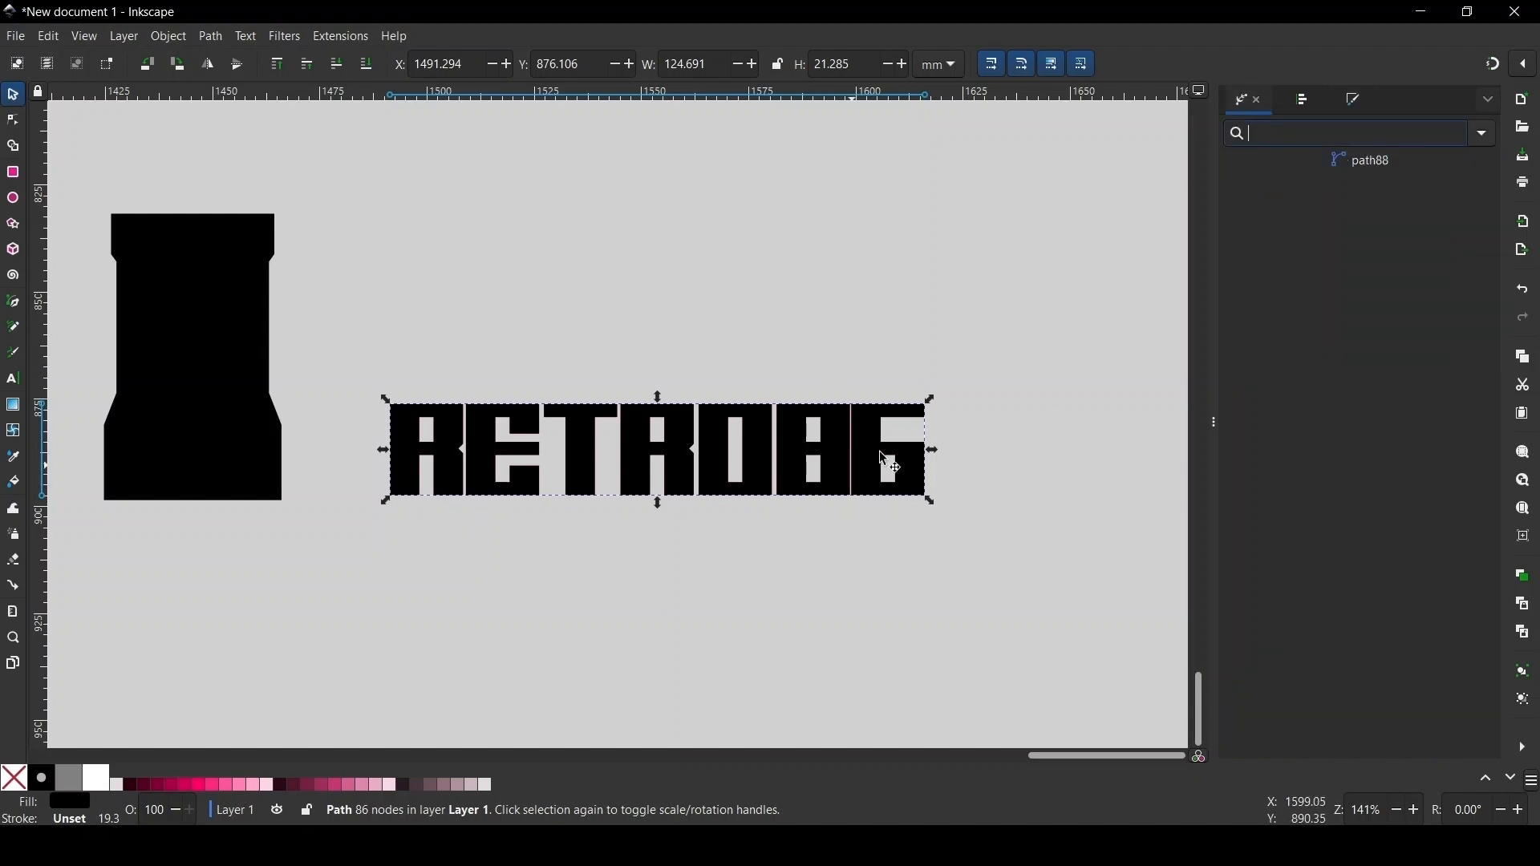
left_click(766, 307)
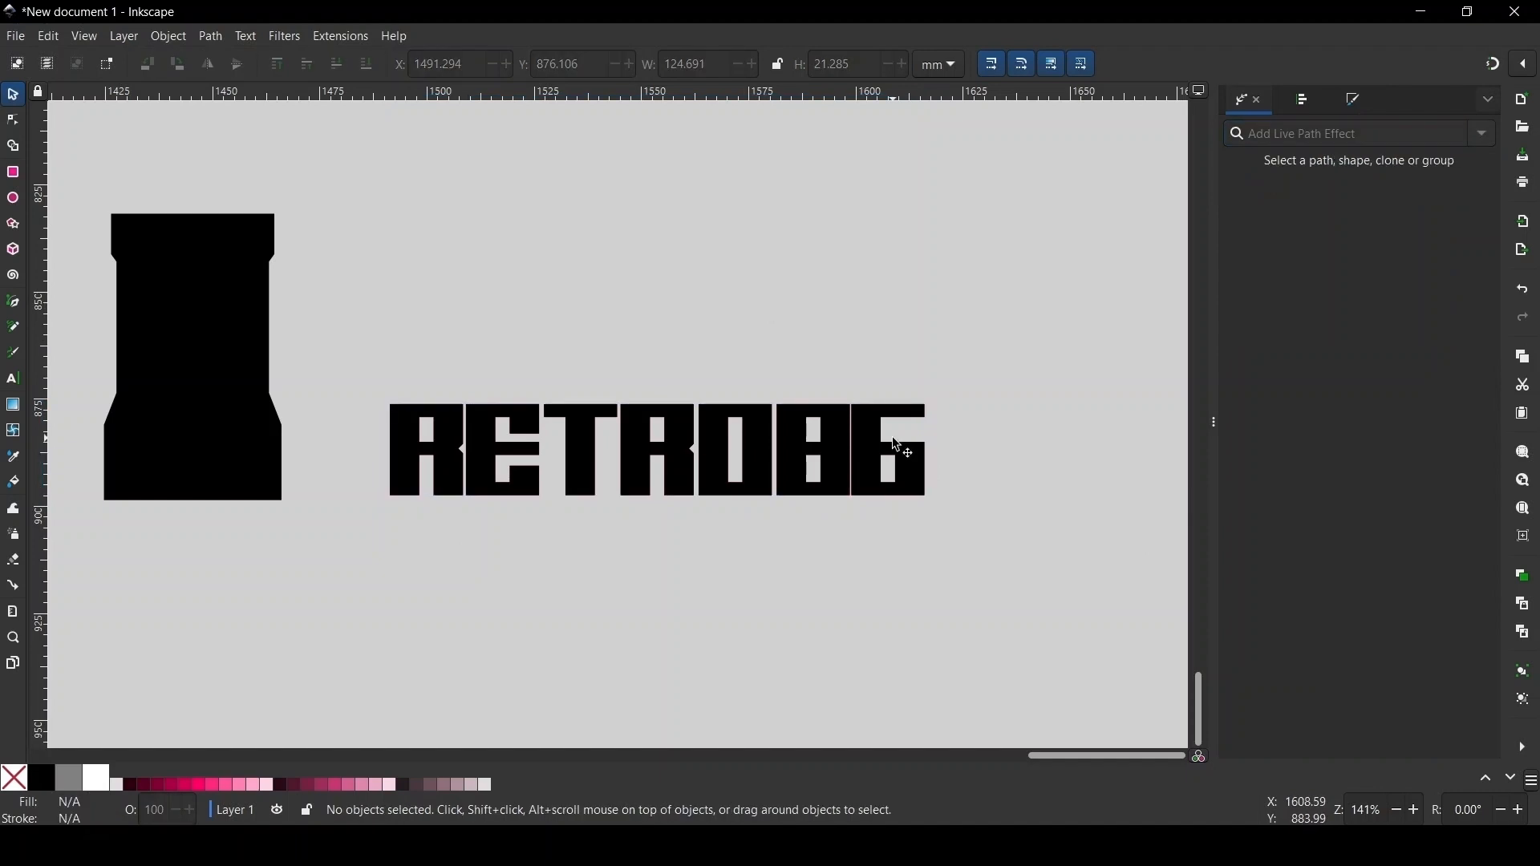
left_click(893, 439)
key("Delete")
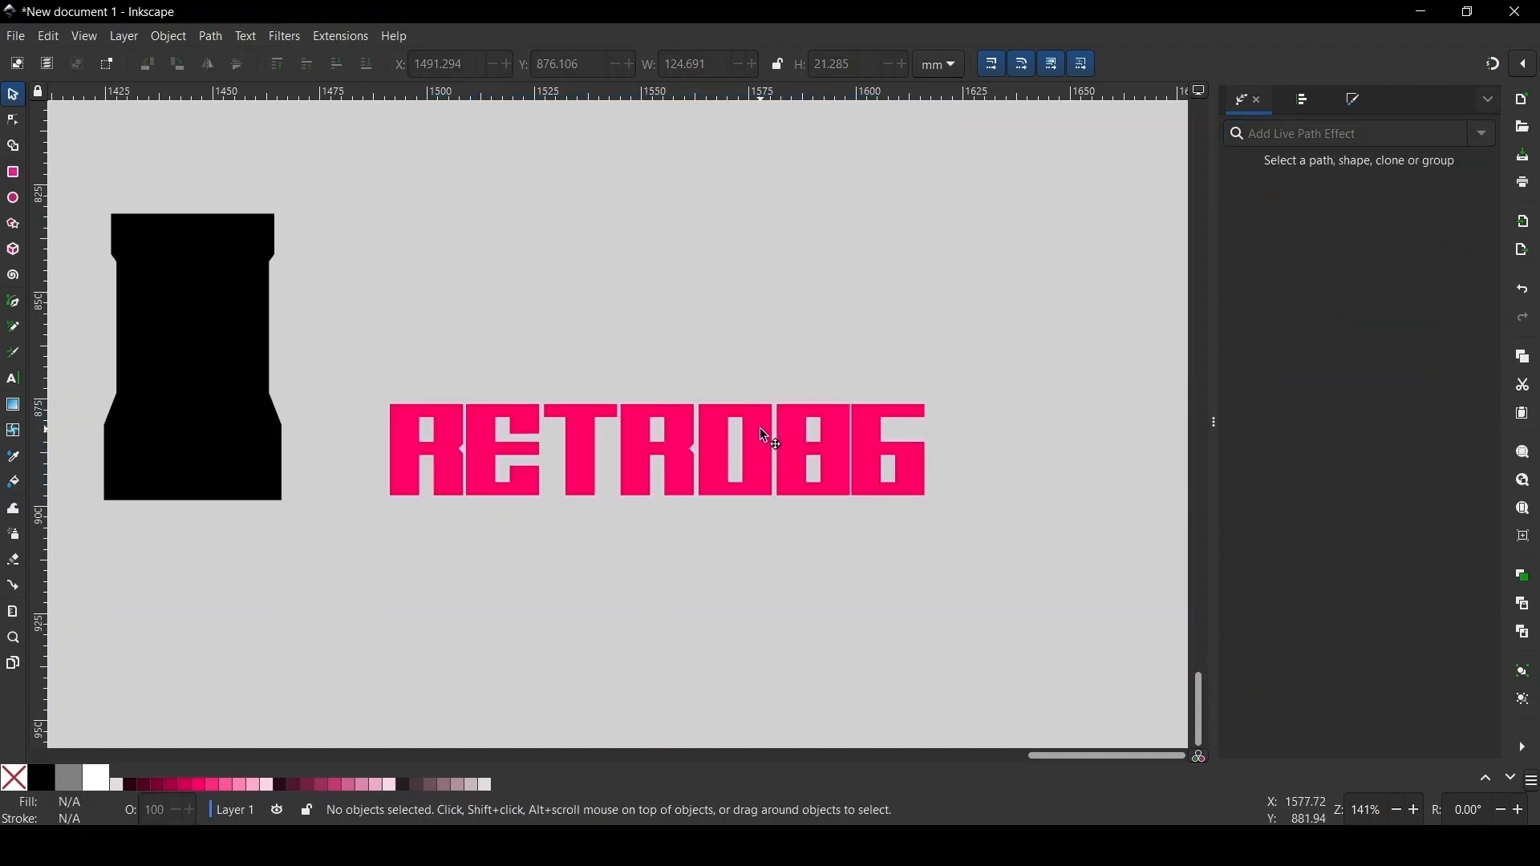
- Split the pink RETRO86 path into separate letters and distribute them with even horizontal gaps
left_click(766, 437)
left_click(211, 36)
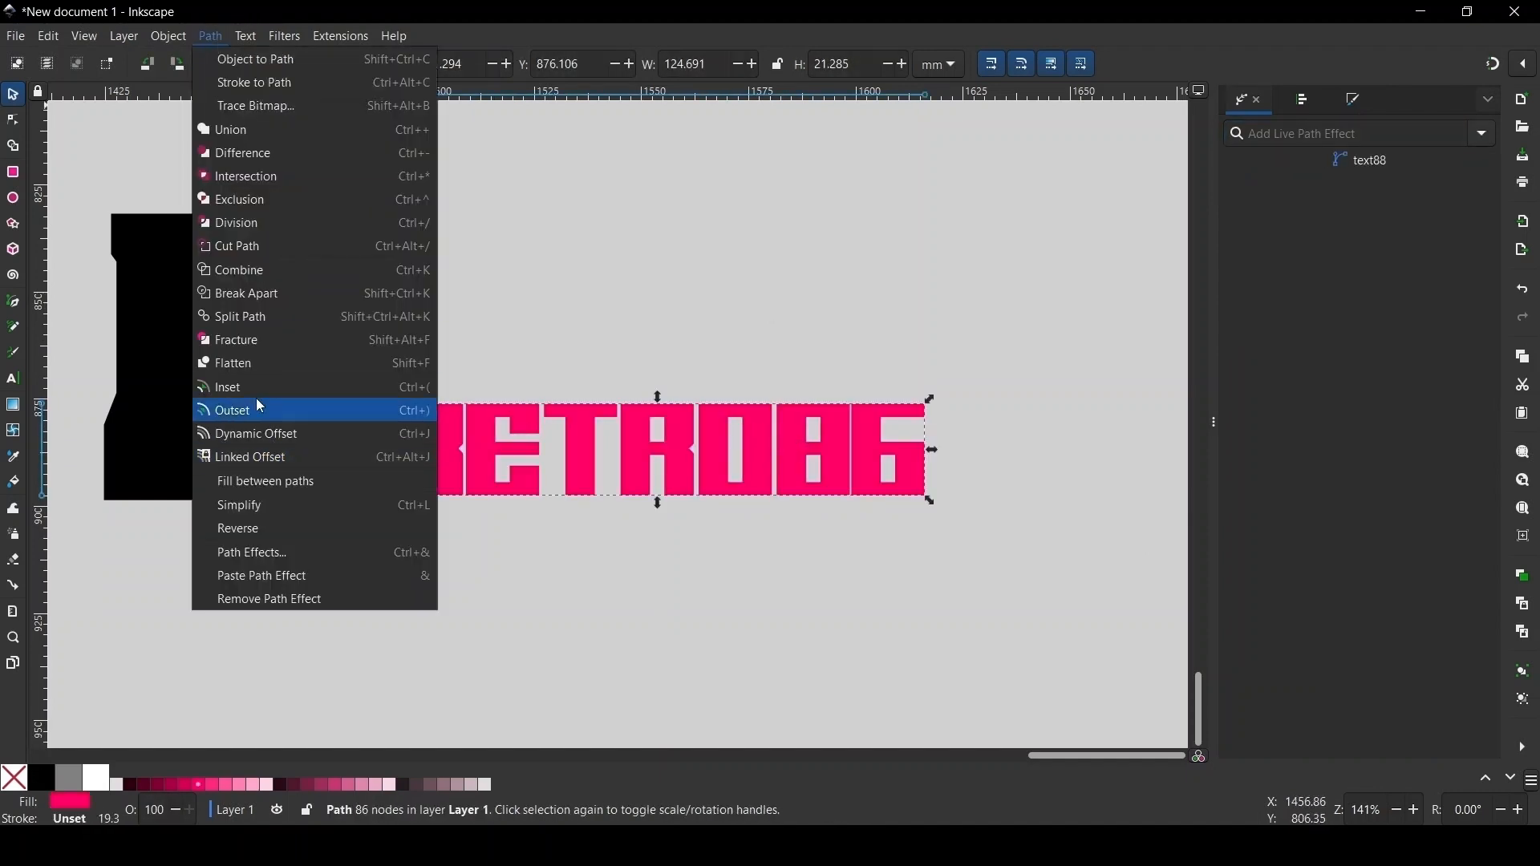
left_click(248, 316)
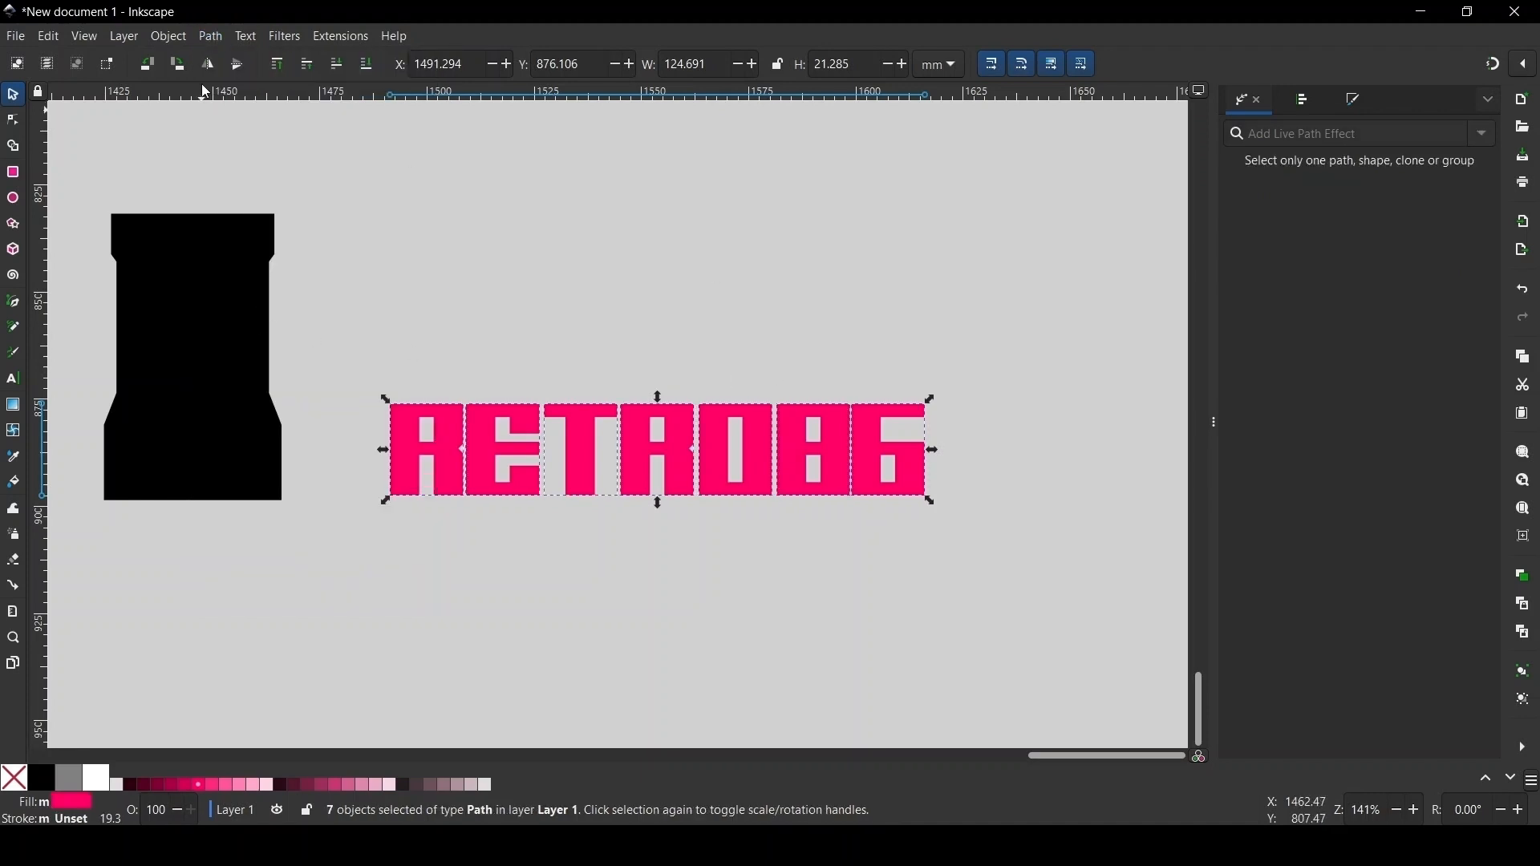
left_click(1304, 102)
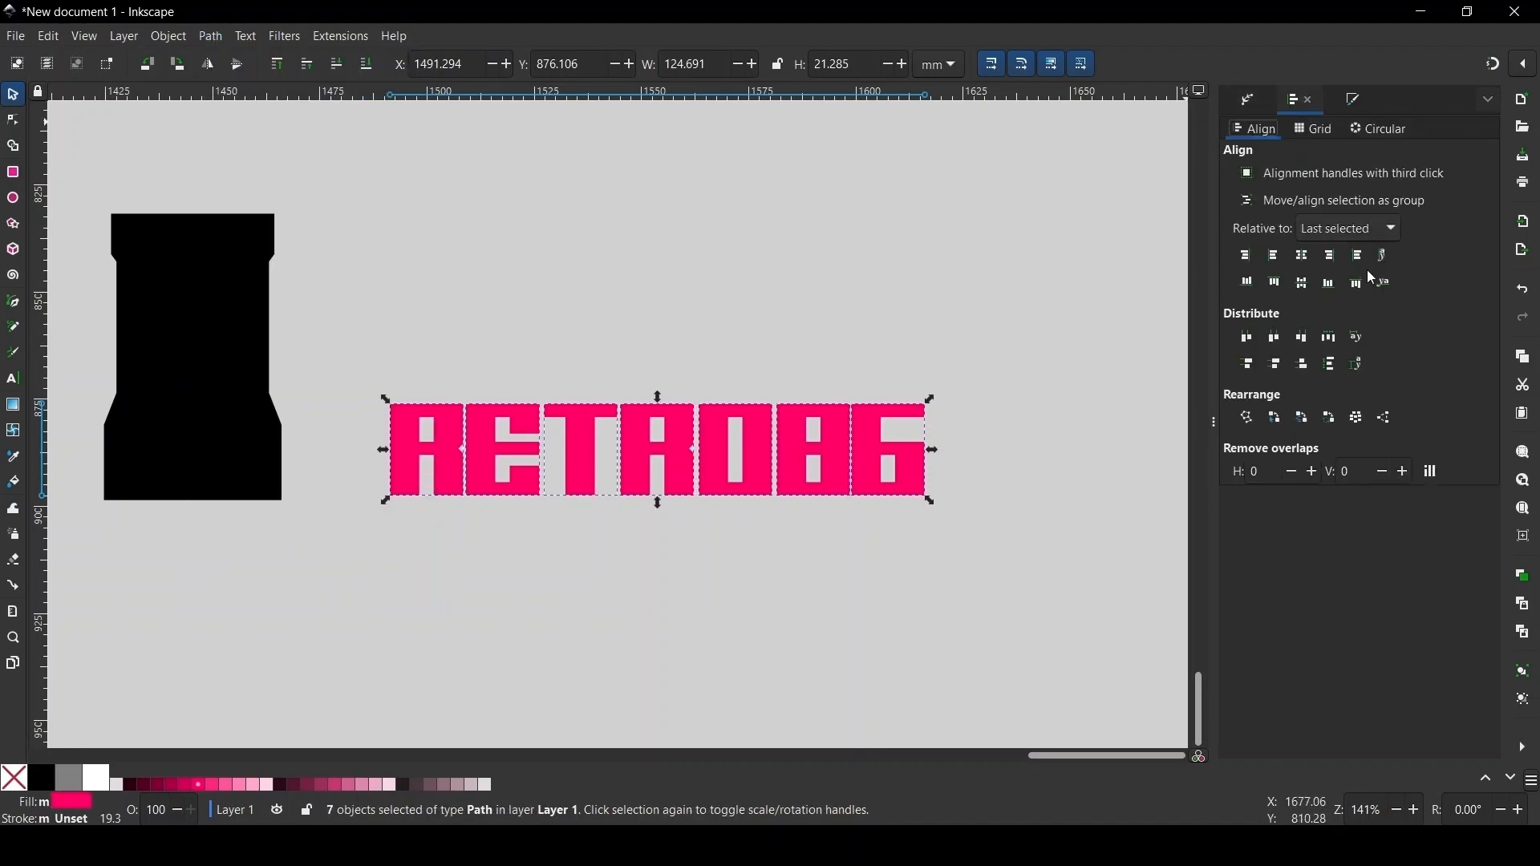
left_click(1332, 341)
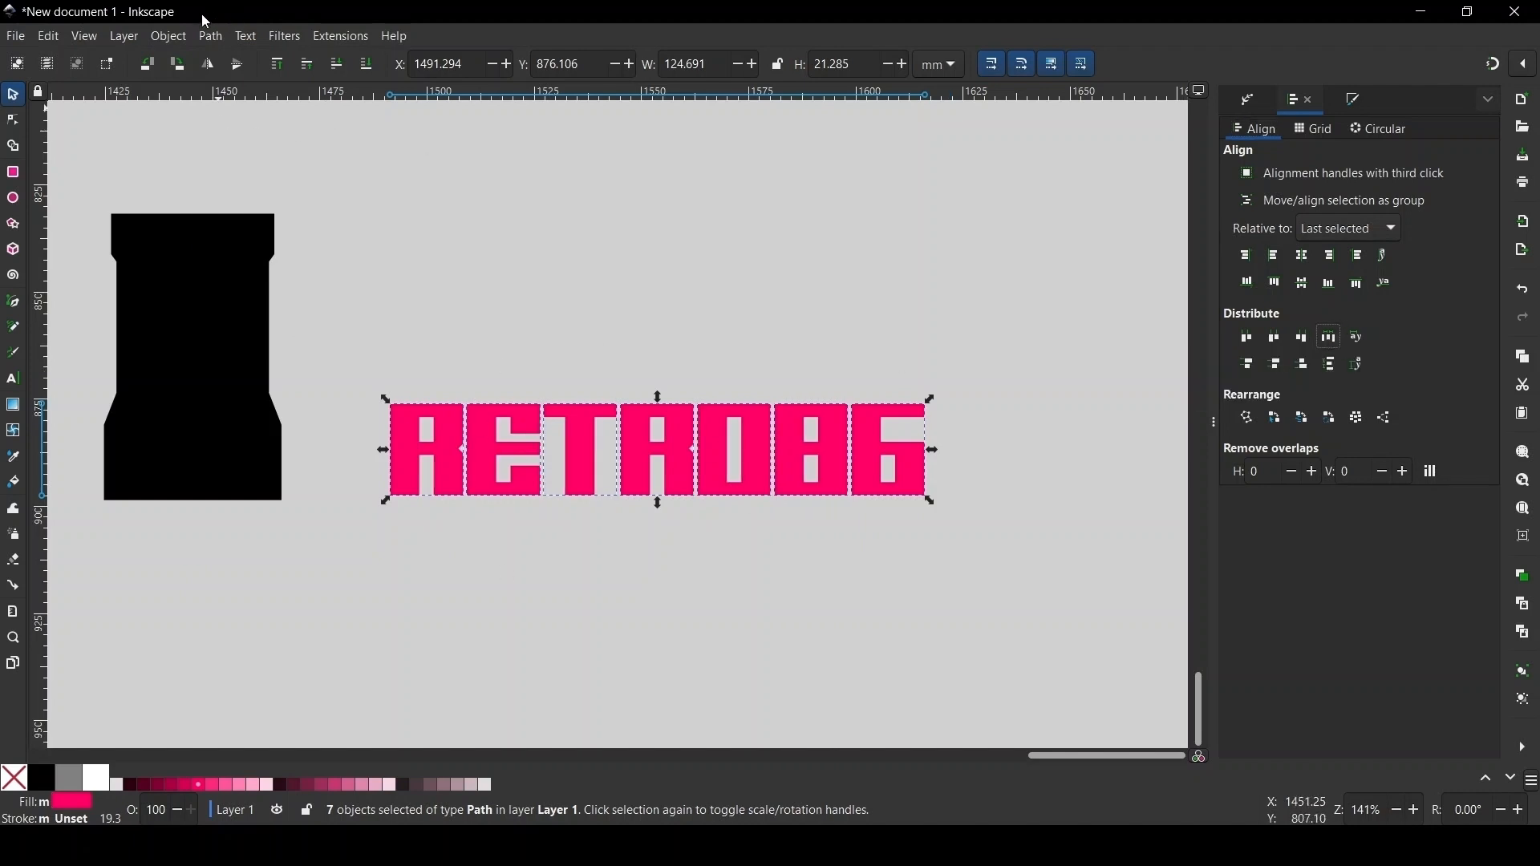
- Unite the letters into one path and give it a Perspective/Envelope path effect with movements mirrored vertically
left_click(211, 36)
left_click(241, 125)
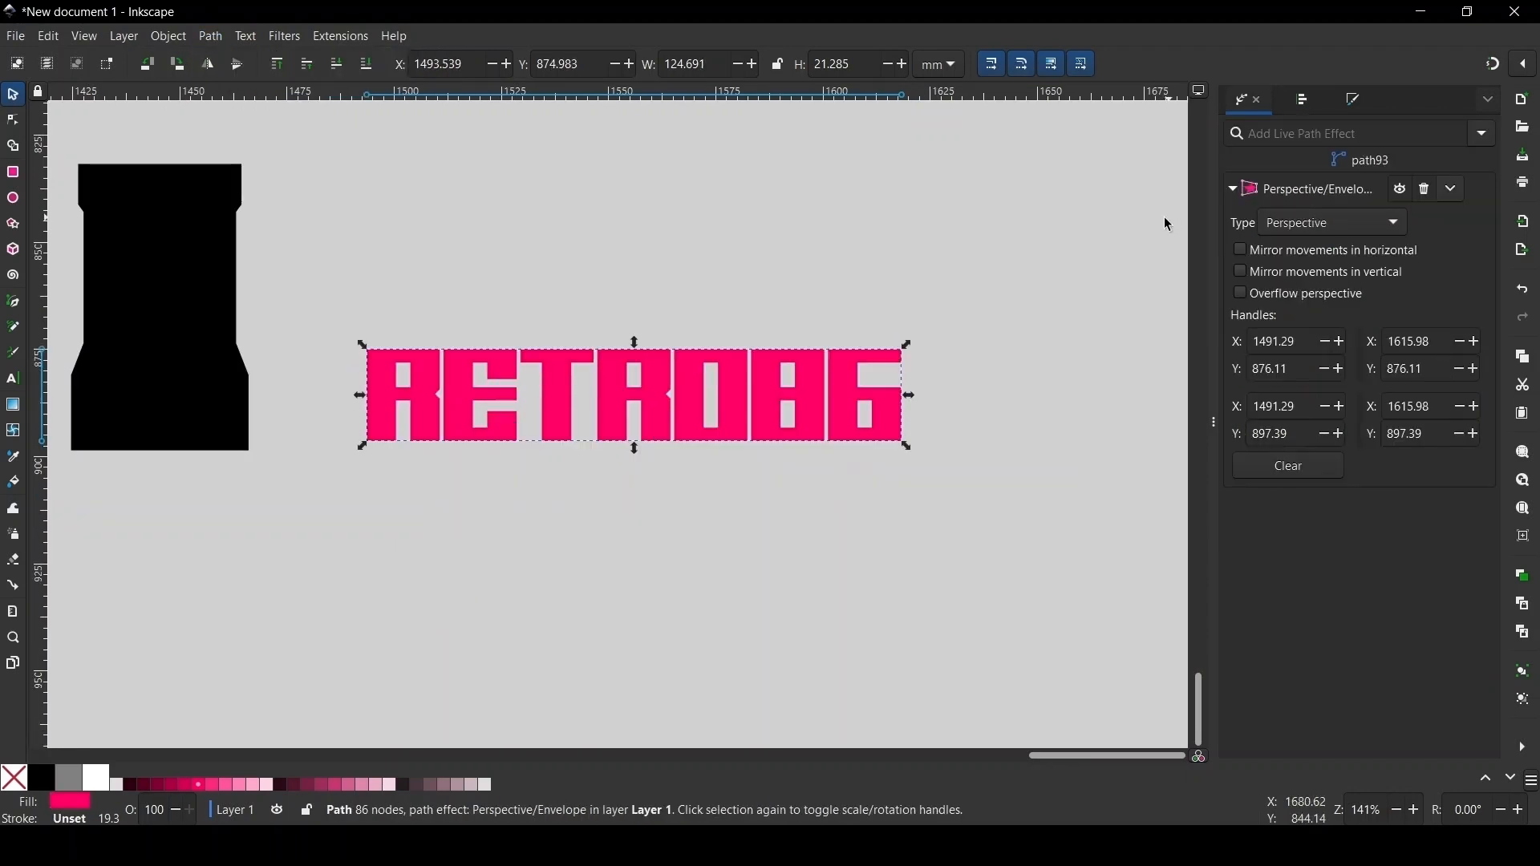
left_click(1241, 272)
- Spread the RETRO86 lettering's lower corners outward and slightly down, forming a trapezoid about 145 mm wide and 24 mm high
key("n")
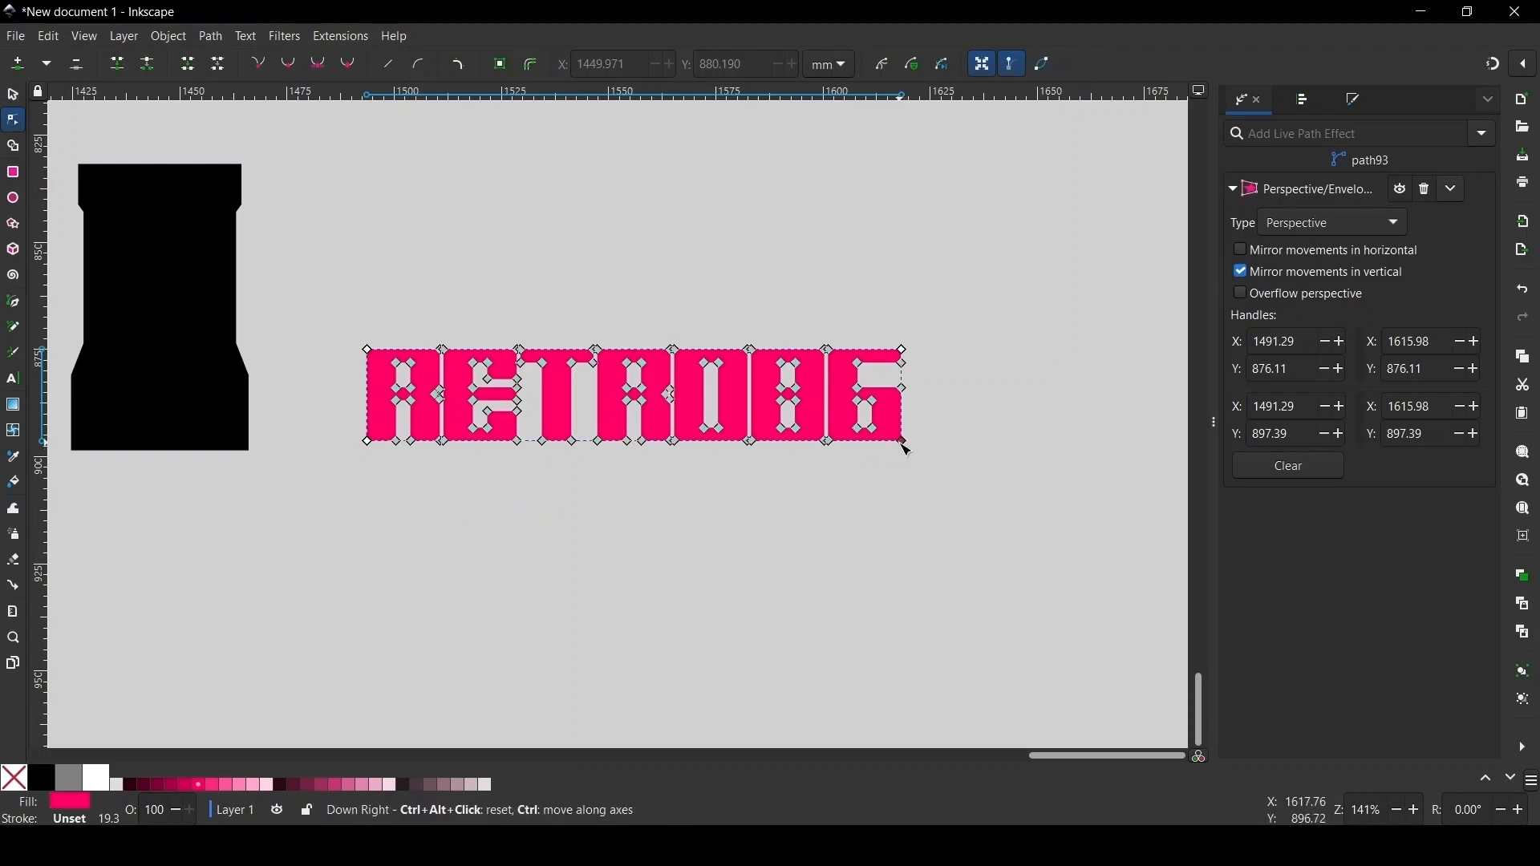
left_click_drag(905, 447, 946, 455)
left_click(13, 95)
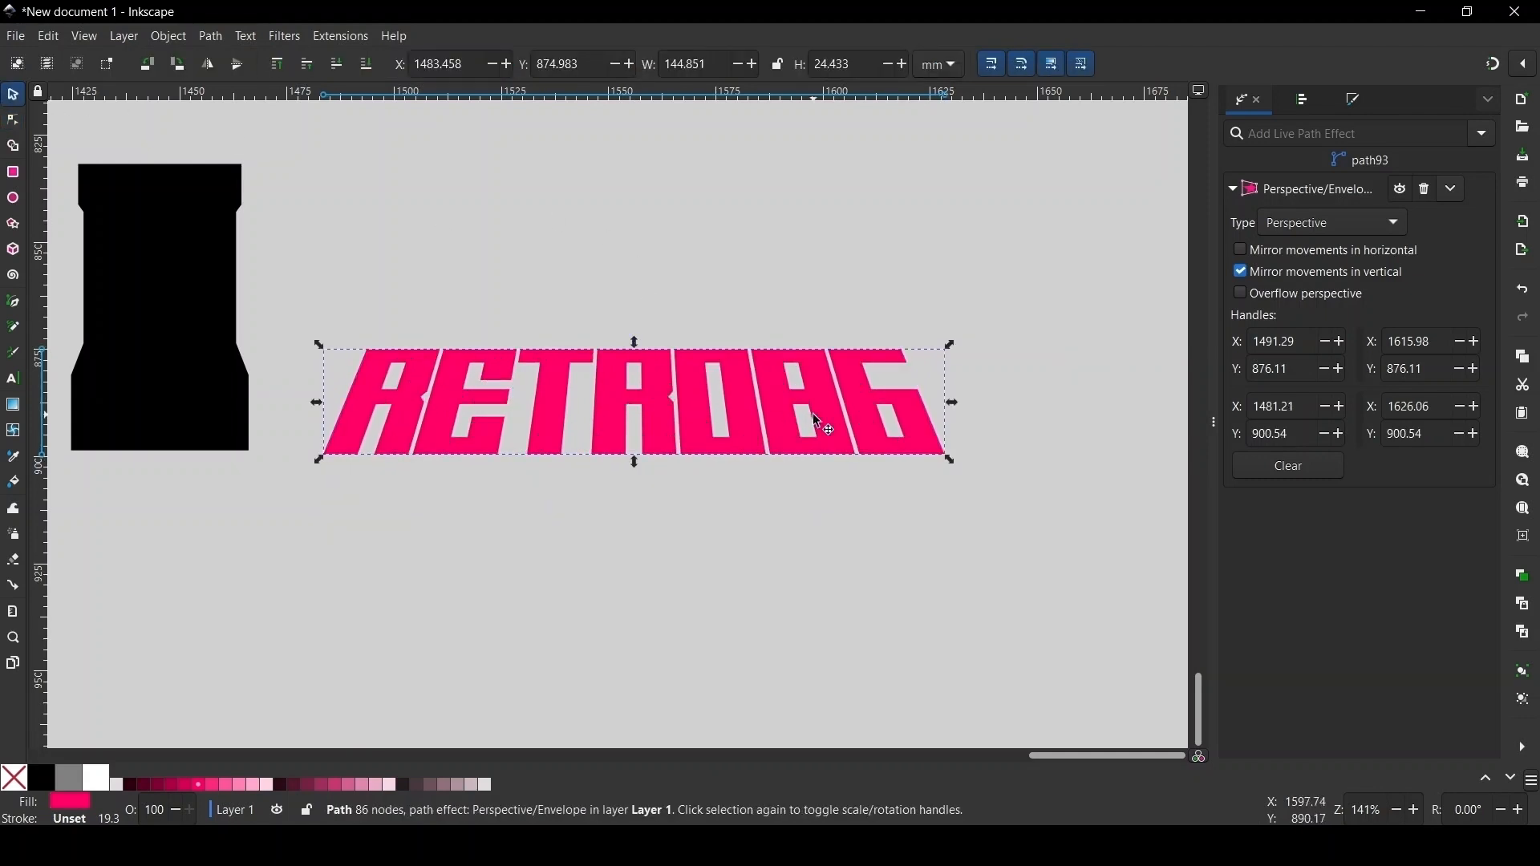
key("n")
left_click_drag(951, 459, 949, 456)
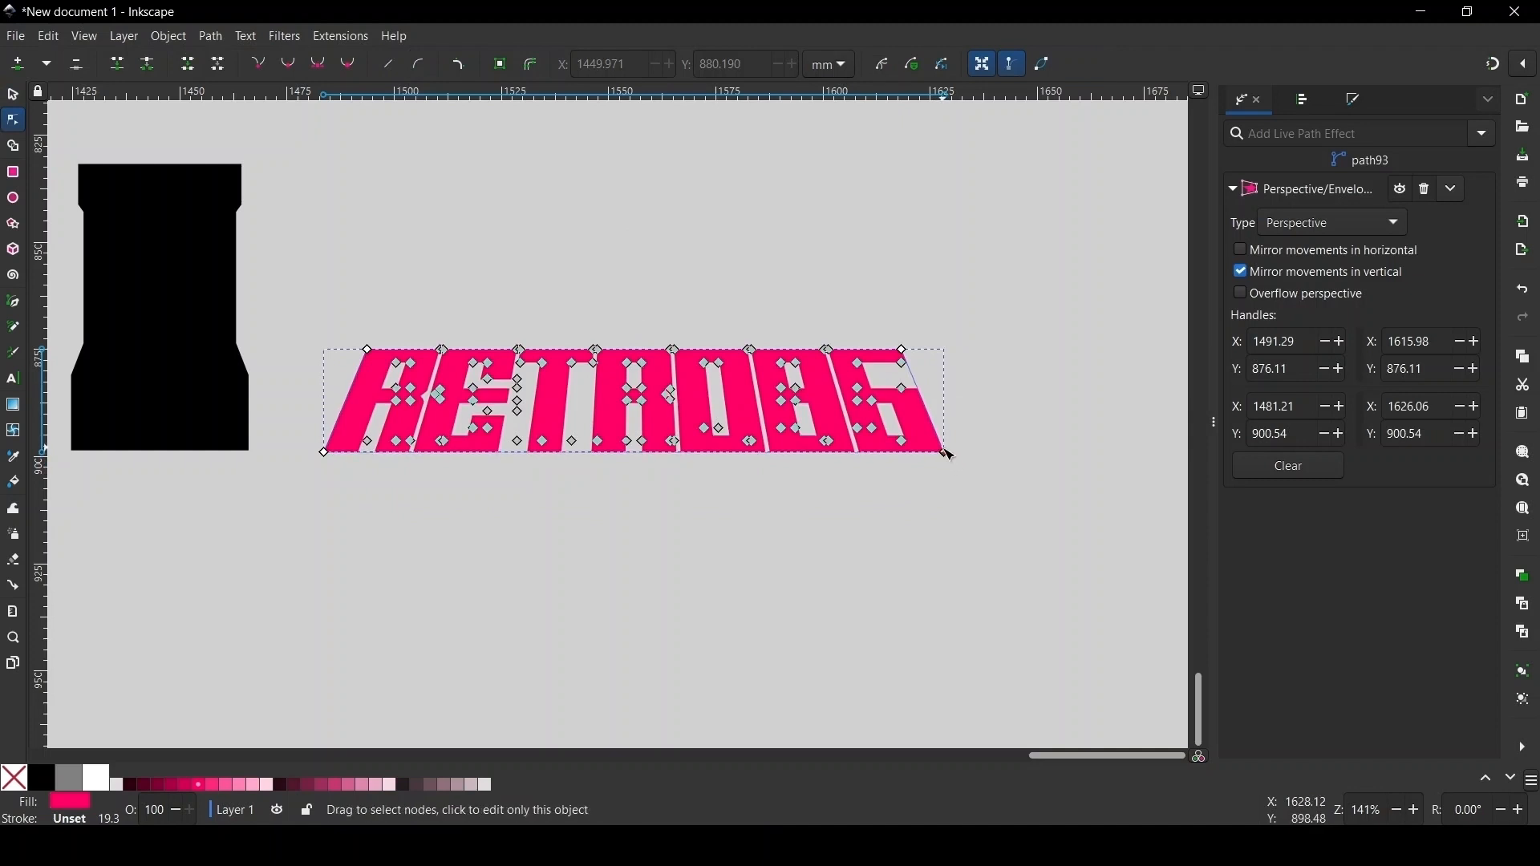
left_click(12, 95)
left_click(782, 494)
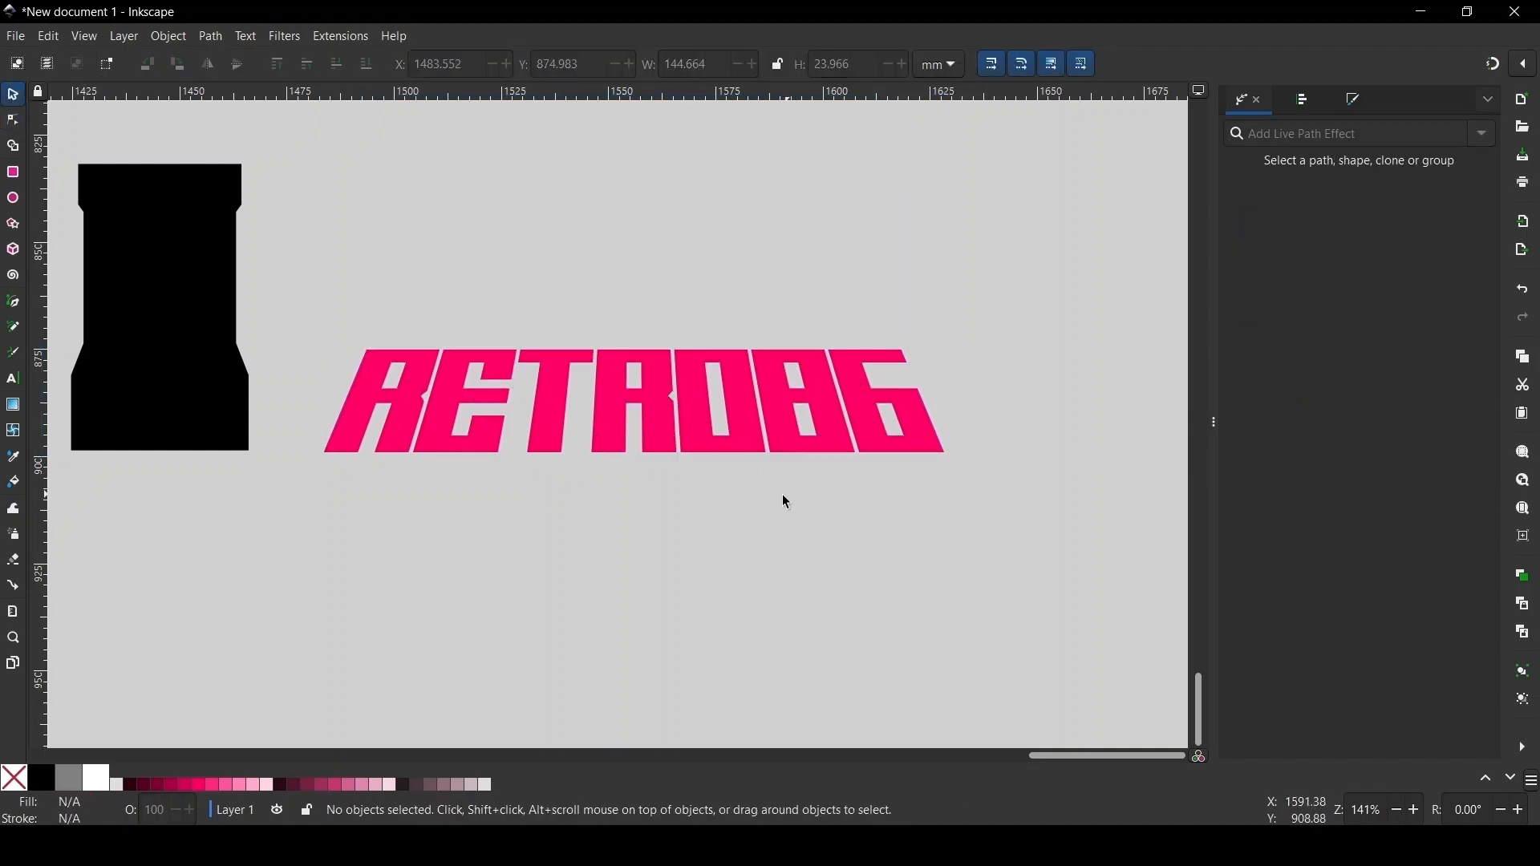
- Undo the last adjustment to the lower corners of the RETRO86 perspective envelope
scroll(678, 427, "down", 2)
scroll(688, 423, "up", 3)
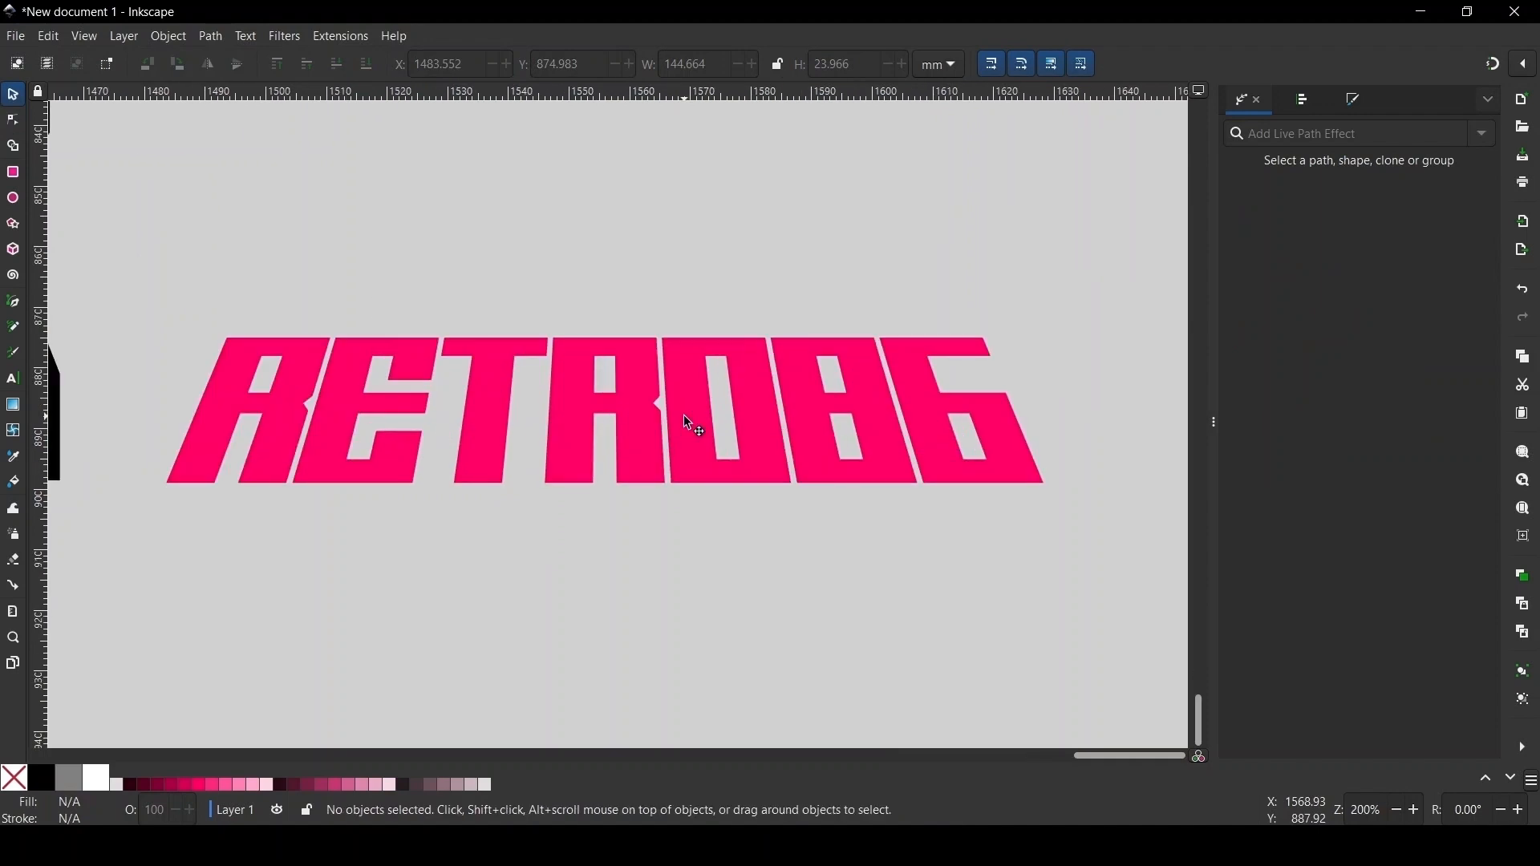
left_click(687, 423)
key("n")
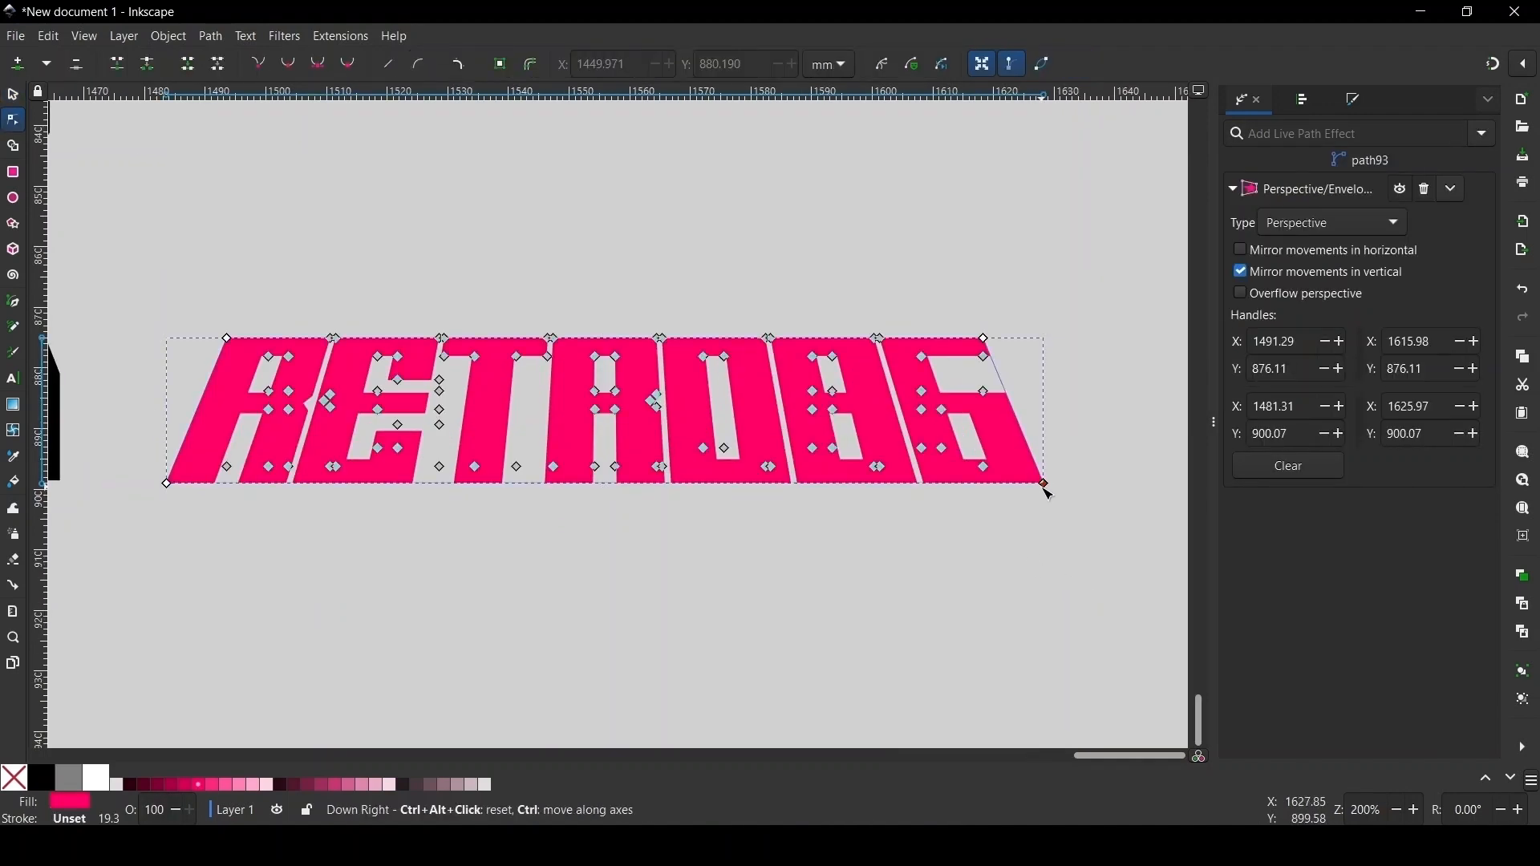
left_click(12, 95)
scroll(610, 365, "down", 4)
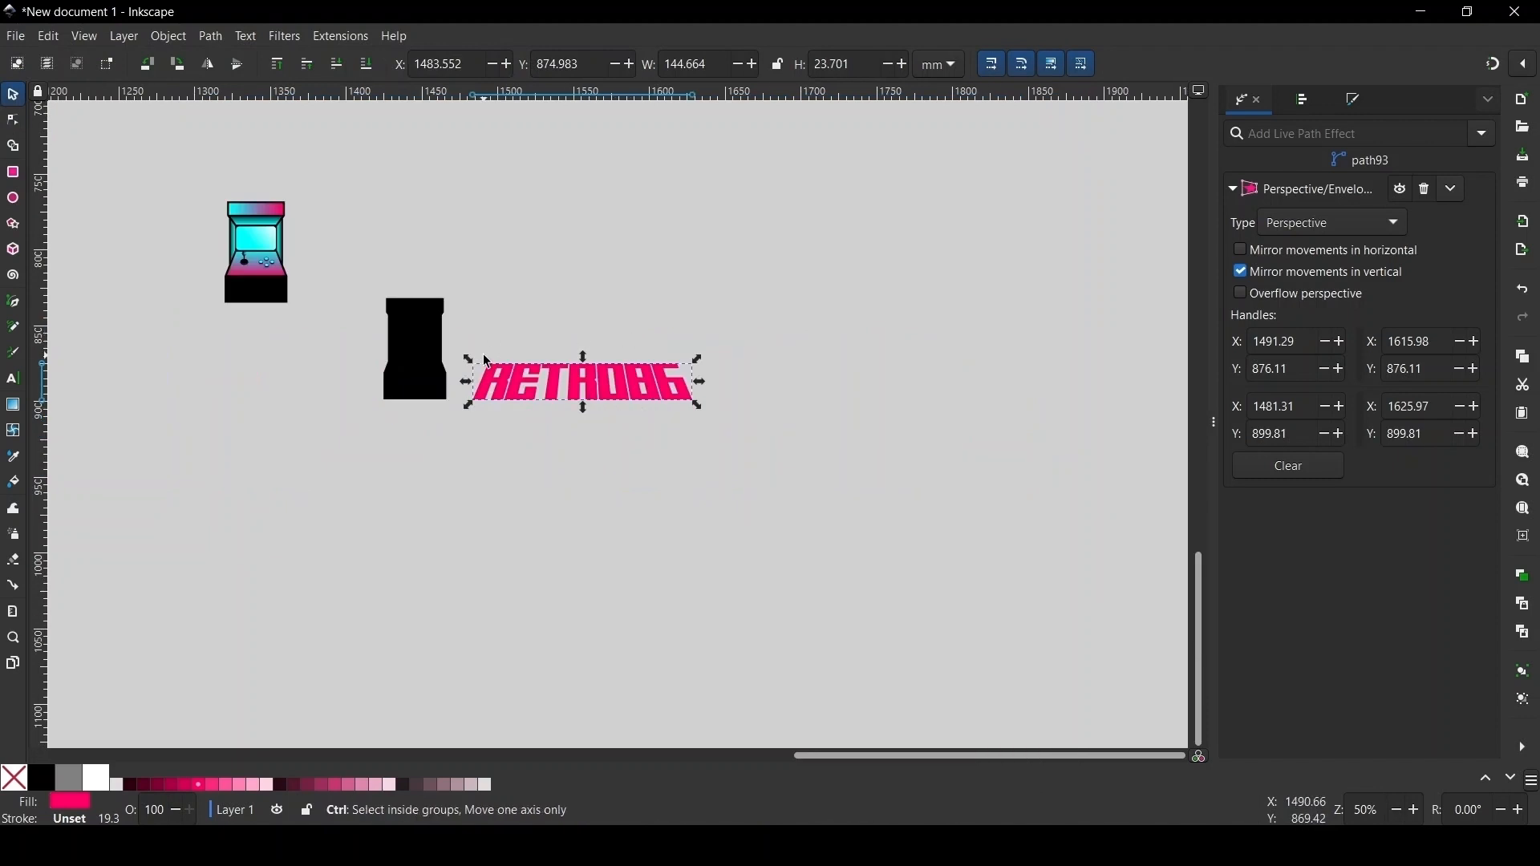
scroll(496, 365, "up", 4)
key("ctrl+z")
scroll(451, 260, "down", 3)
scroll(344, 226, "up", 2)
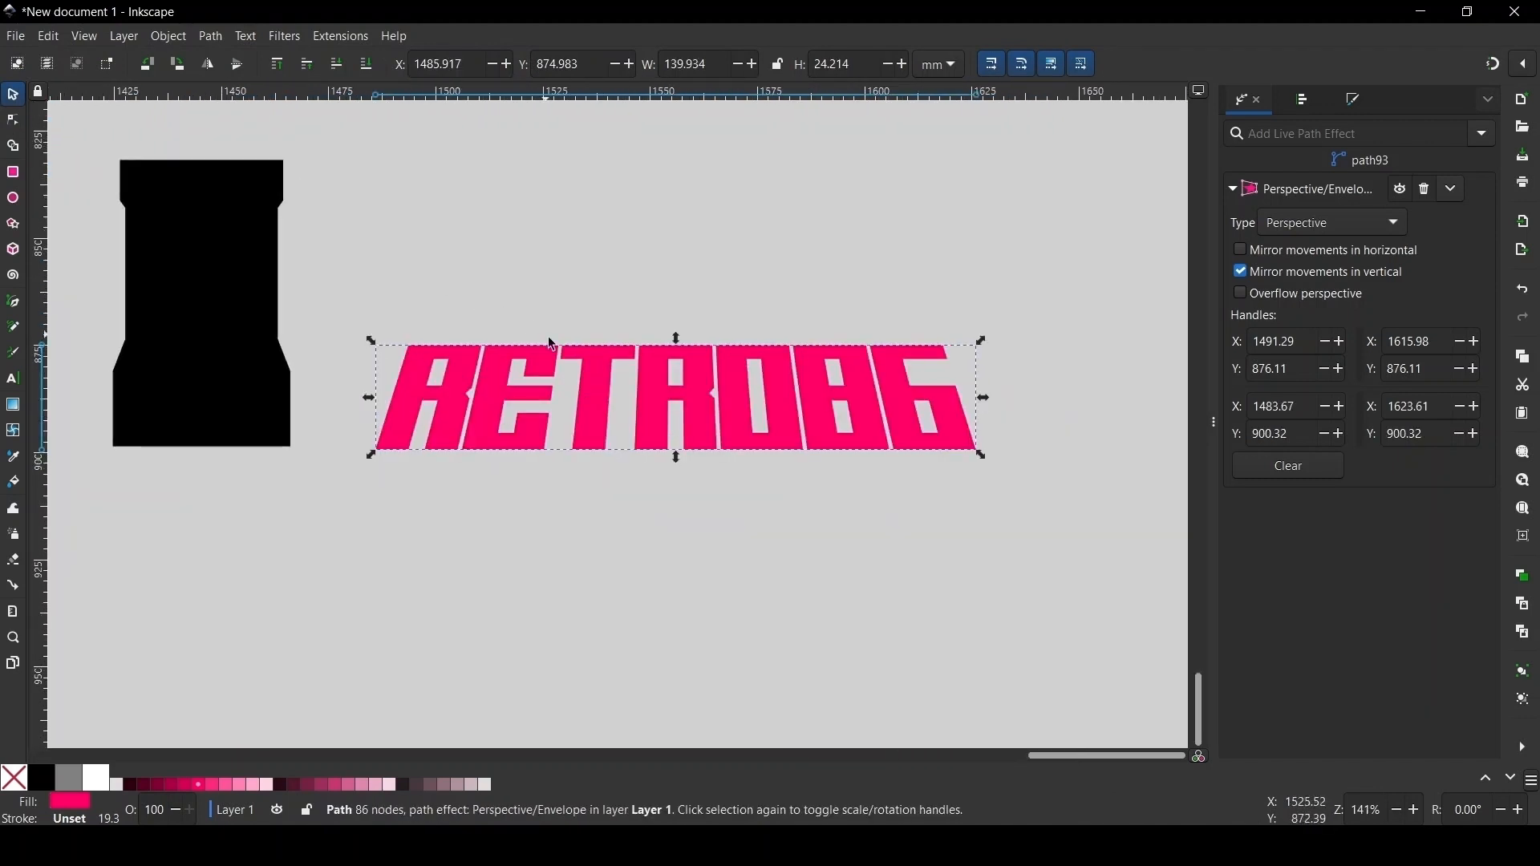
- Nudge the RETRO86 lettering slightly up and across, and convert it with its perspective effect to a plain path
left_click_drag(572, 359, 584, 353)
left_click(211, 37)
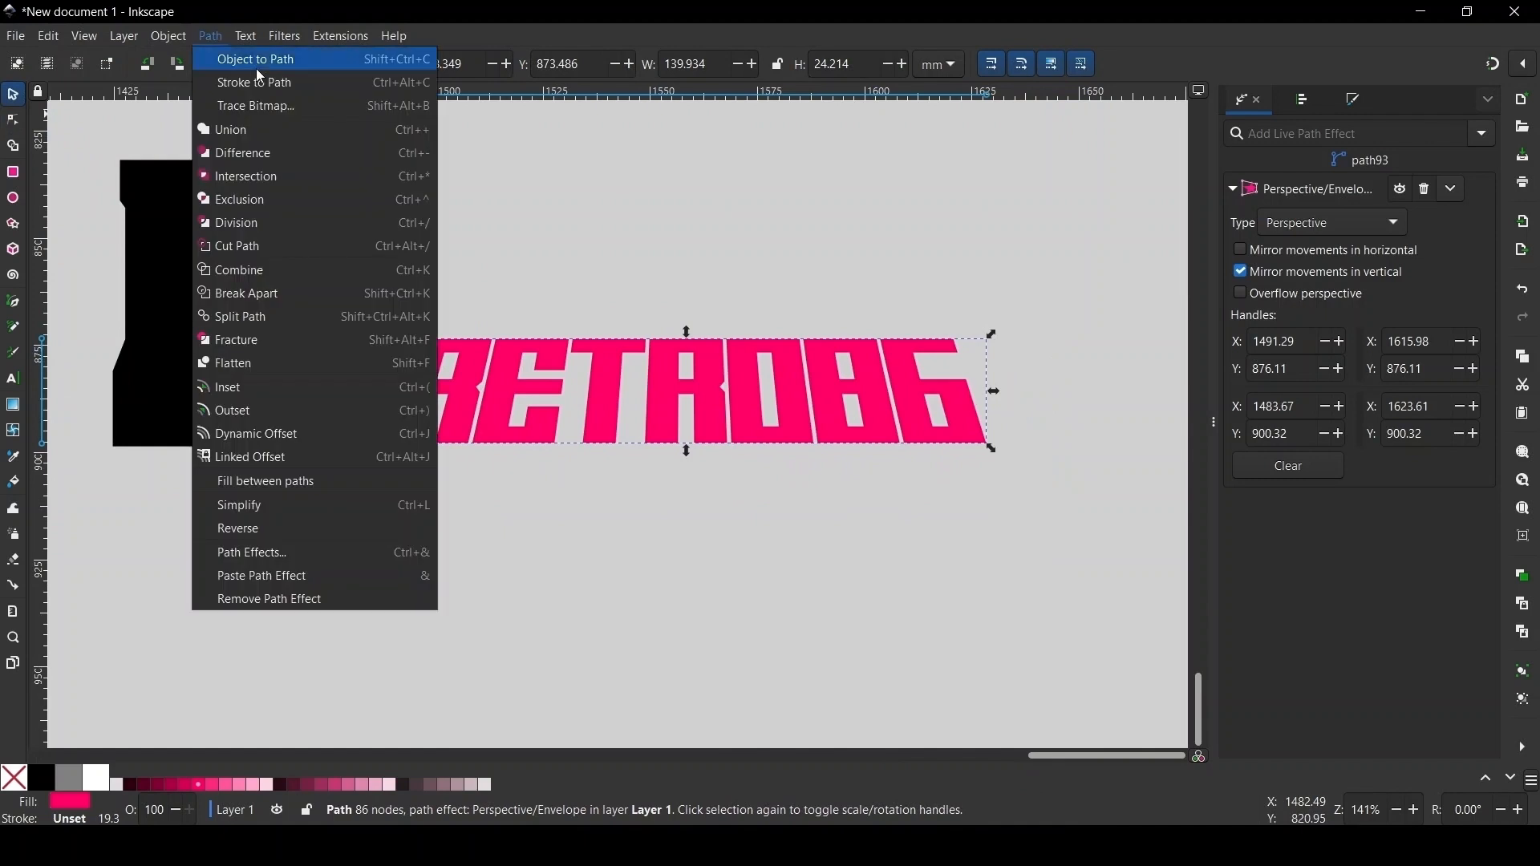
left_click(257, 59)
scroll(682, 413, "down", 3)
scroll(681, 414, "up", 3)
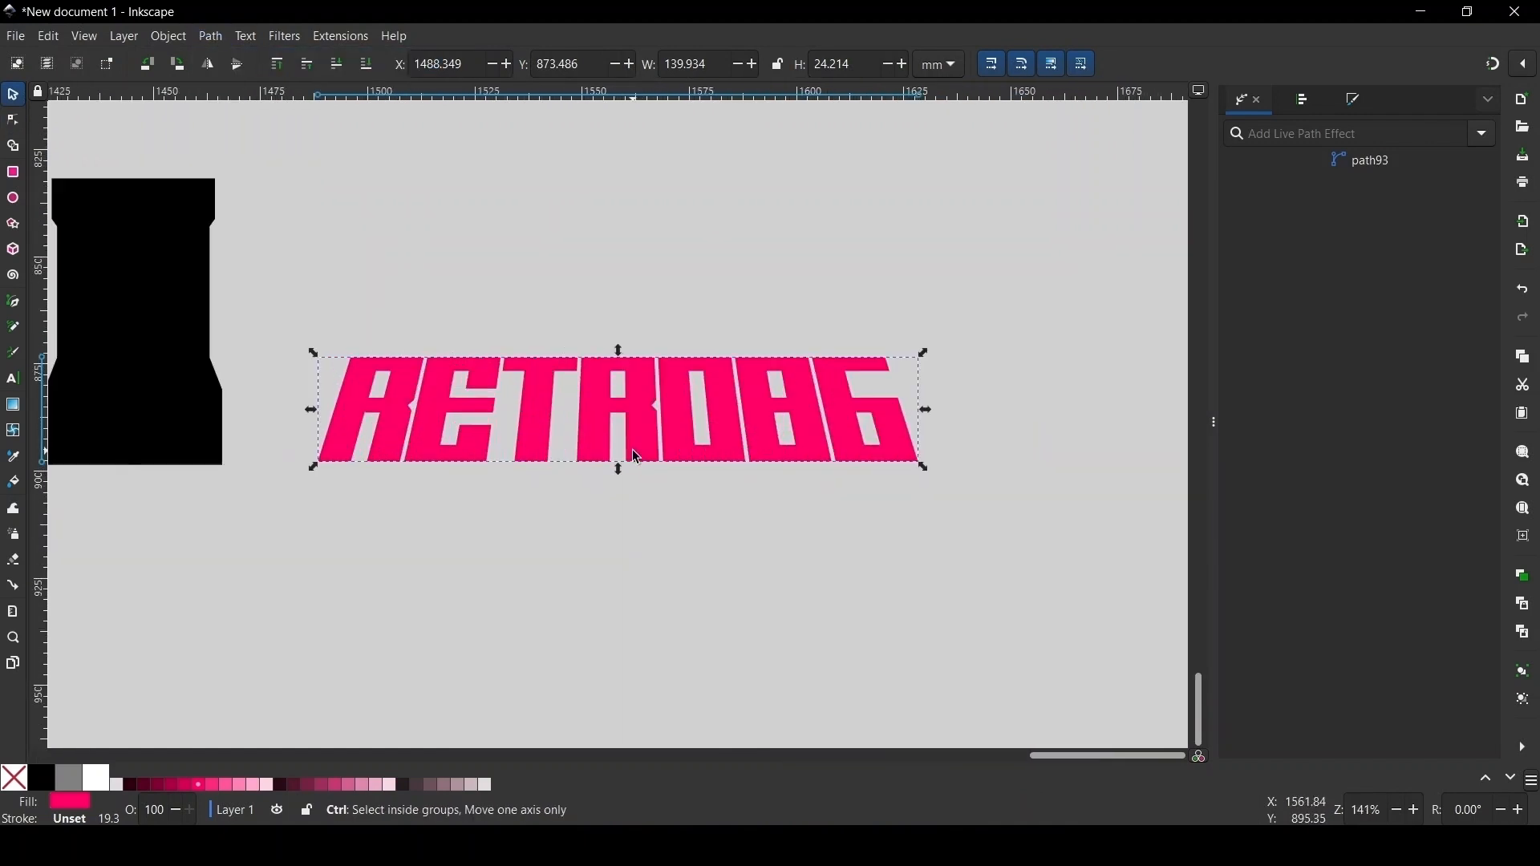
- Place a black duplicate behind the pink lettering, enlarge it with a 0.8 mm Offset path effect and convert it to a path
key("ctrl+d")
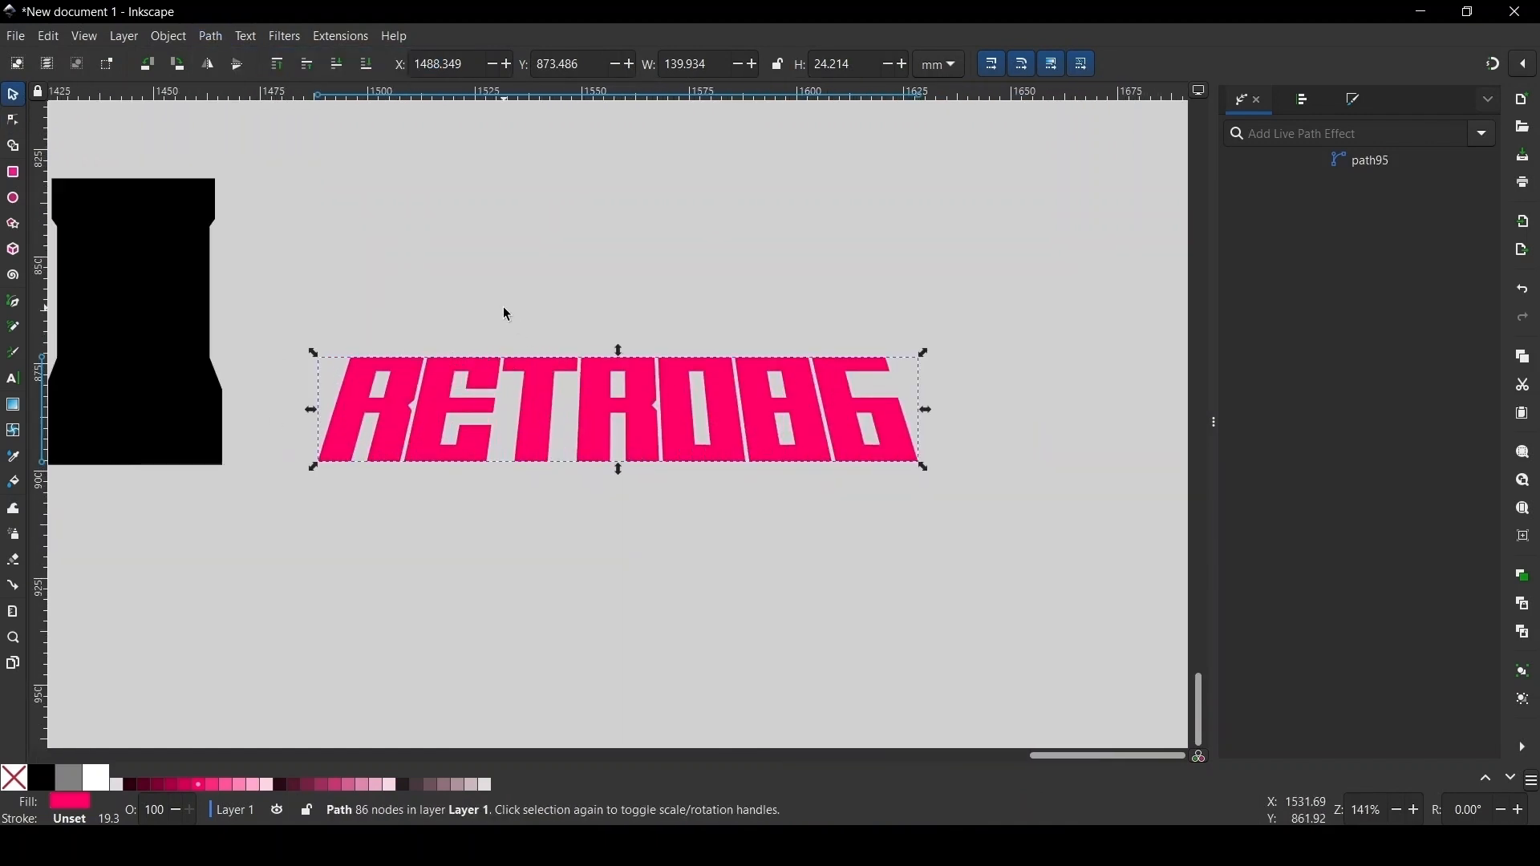
left_click(43, 778)
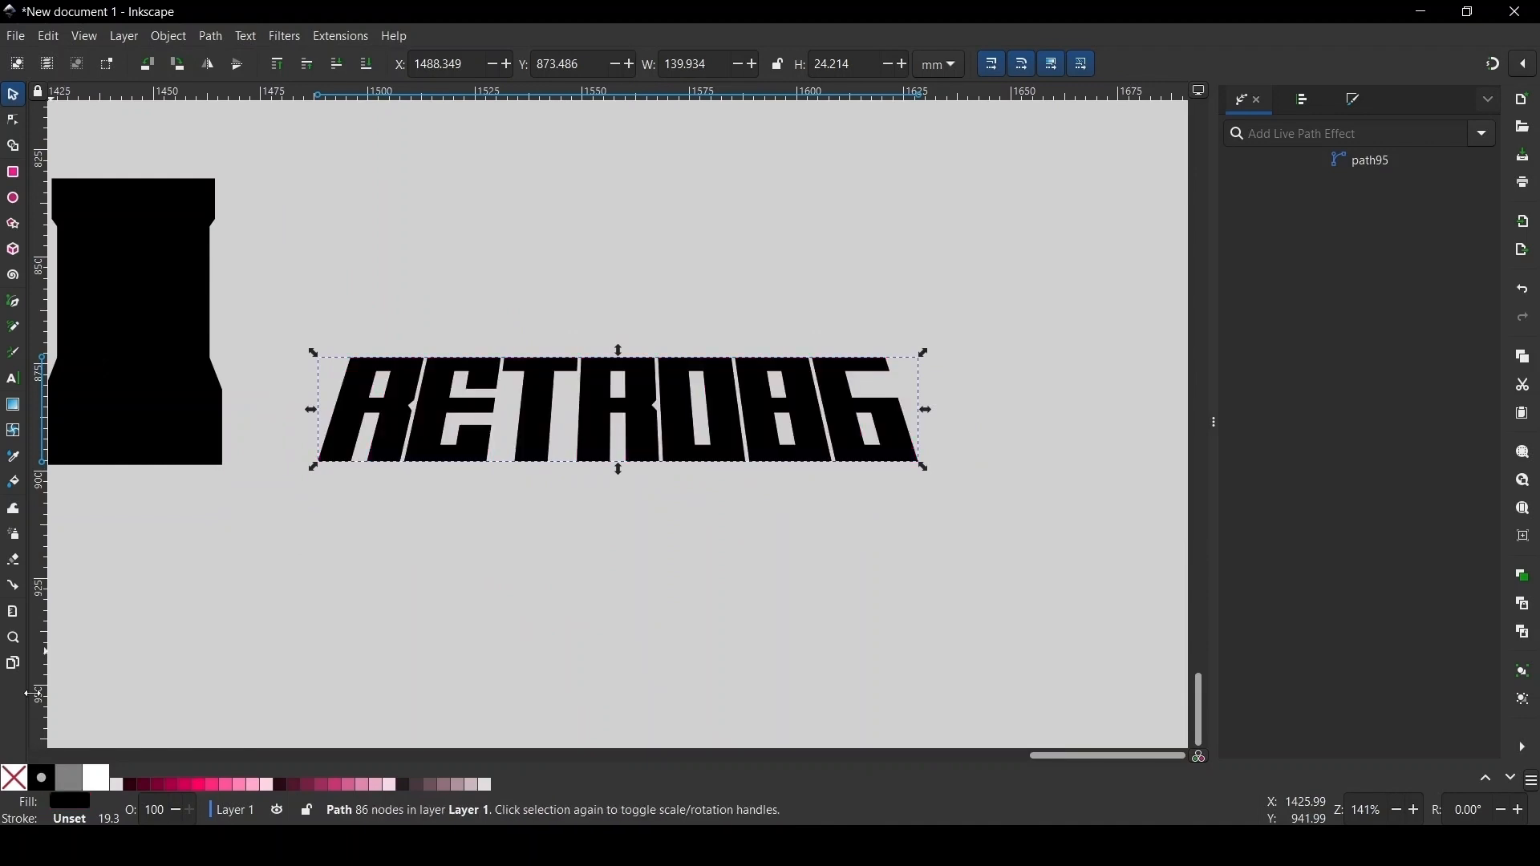
left_click(1486, 135)
left_click(1444, 183)
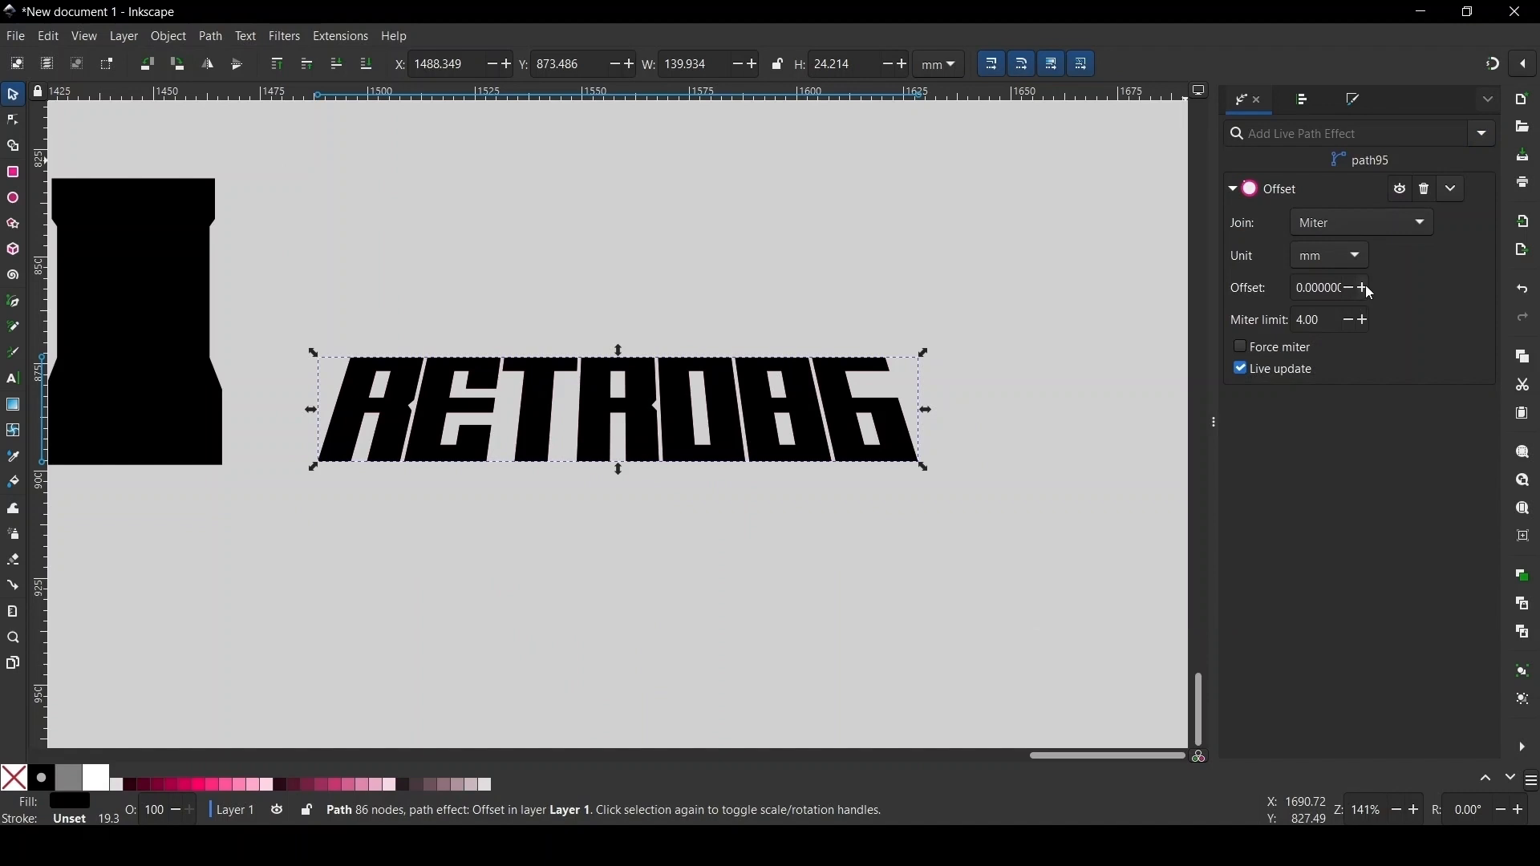
left_click(1365, 288)
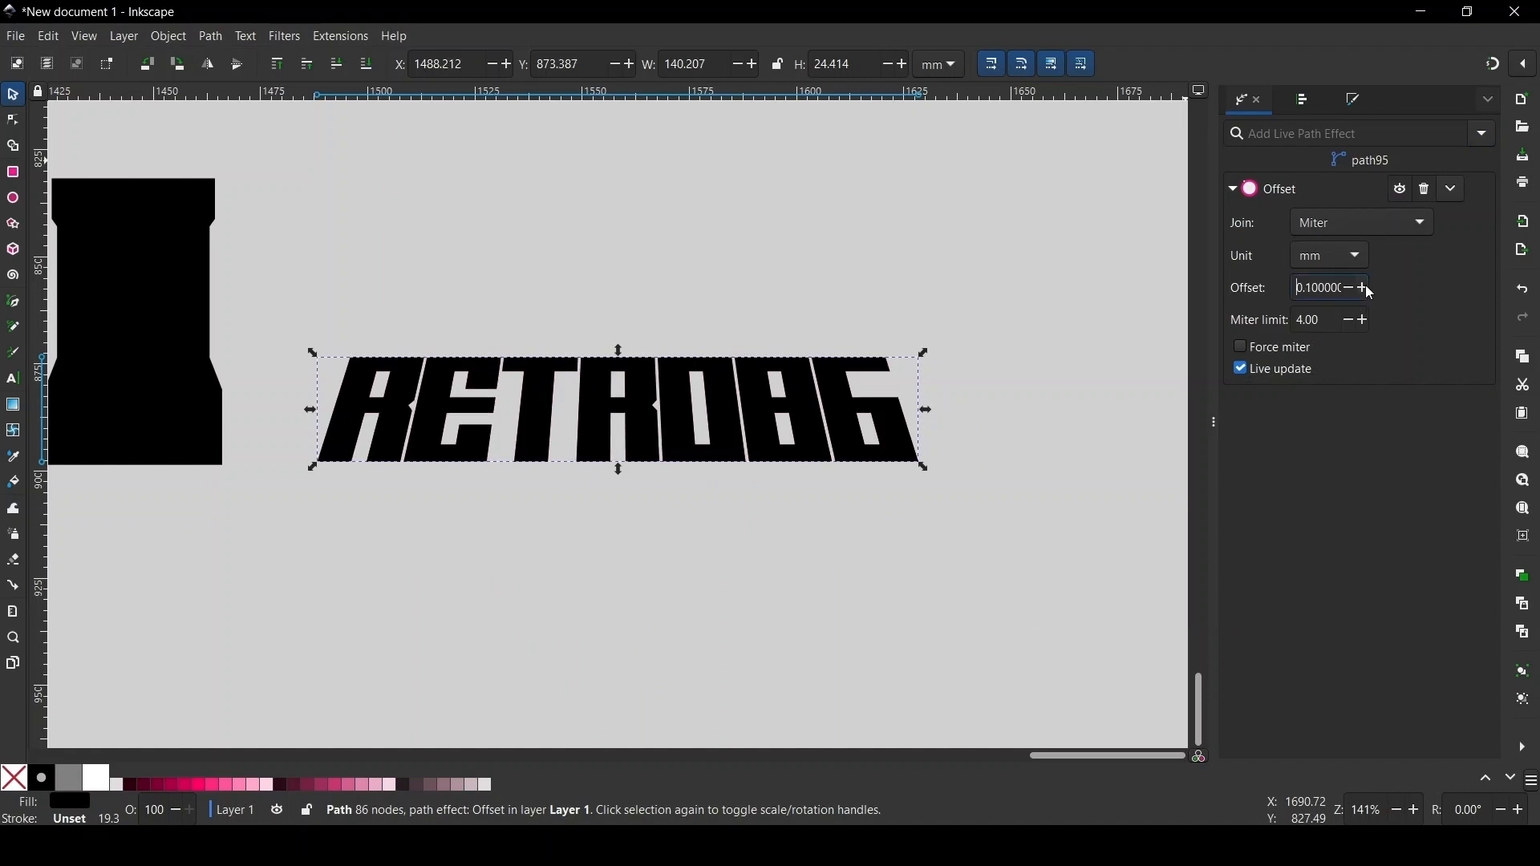
left_click(369, 68)
left_click(1365, 288)
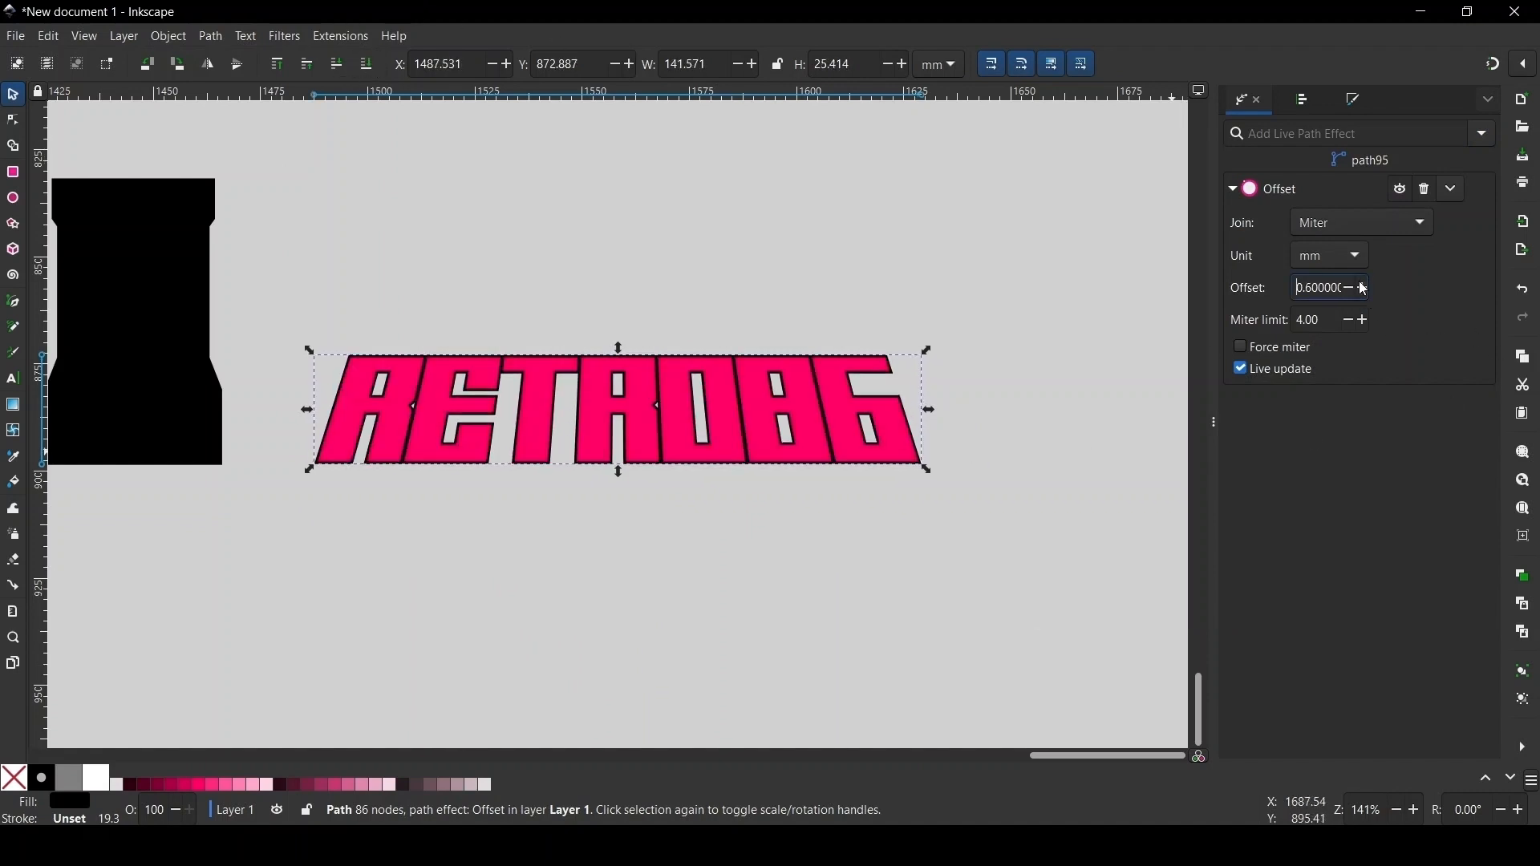
left_click(1365, 288)
left_click(1365, 288)
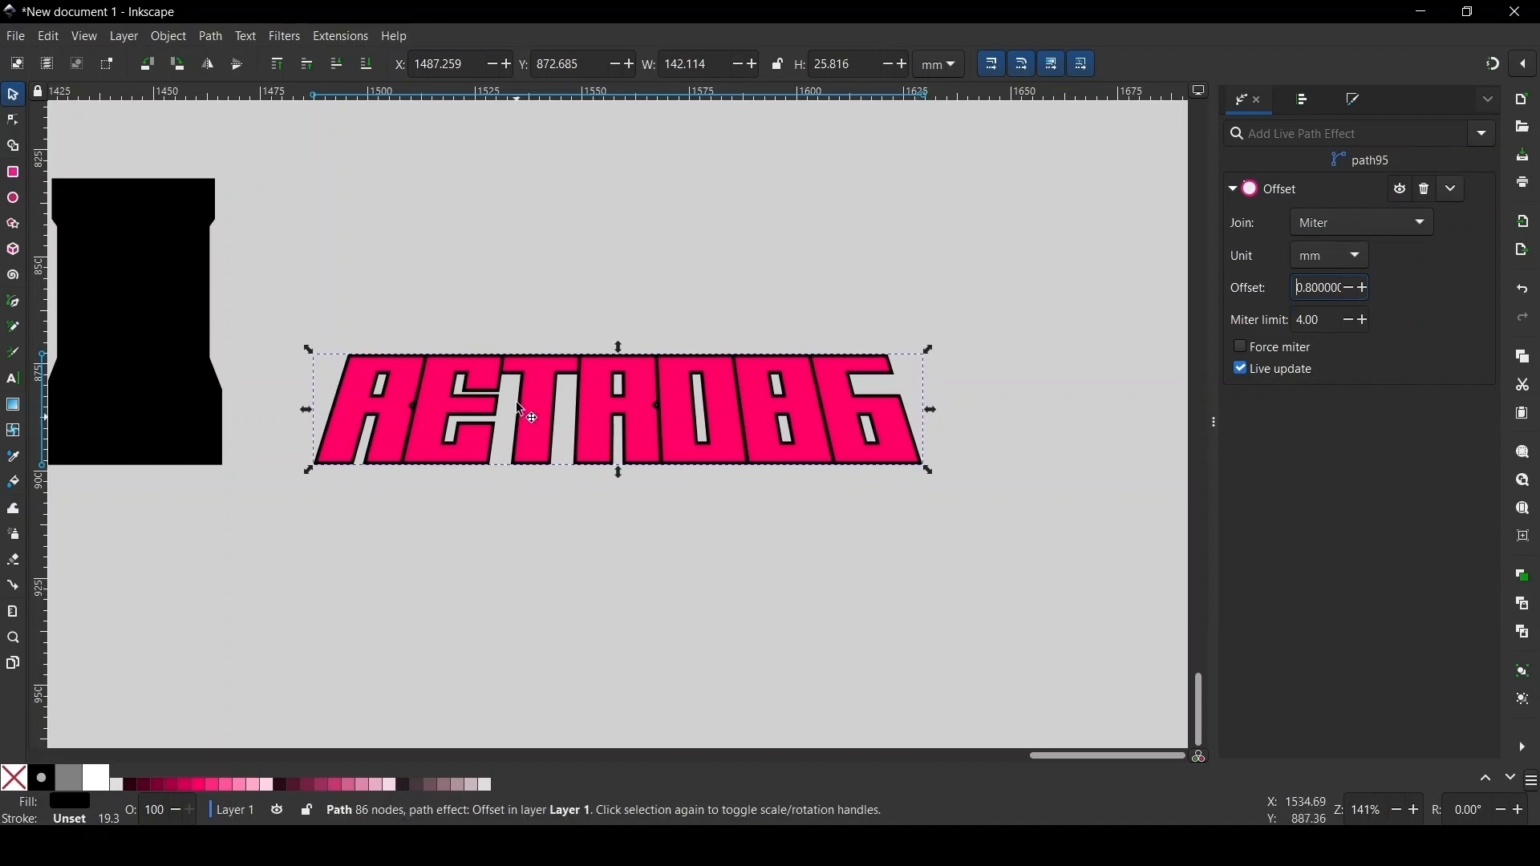
left_click(210, 36)
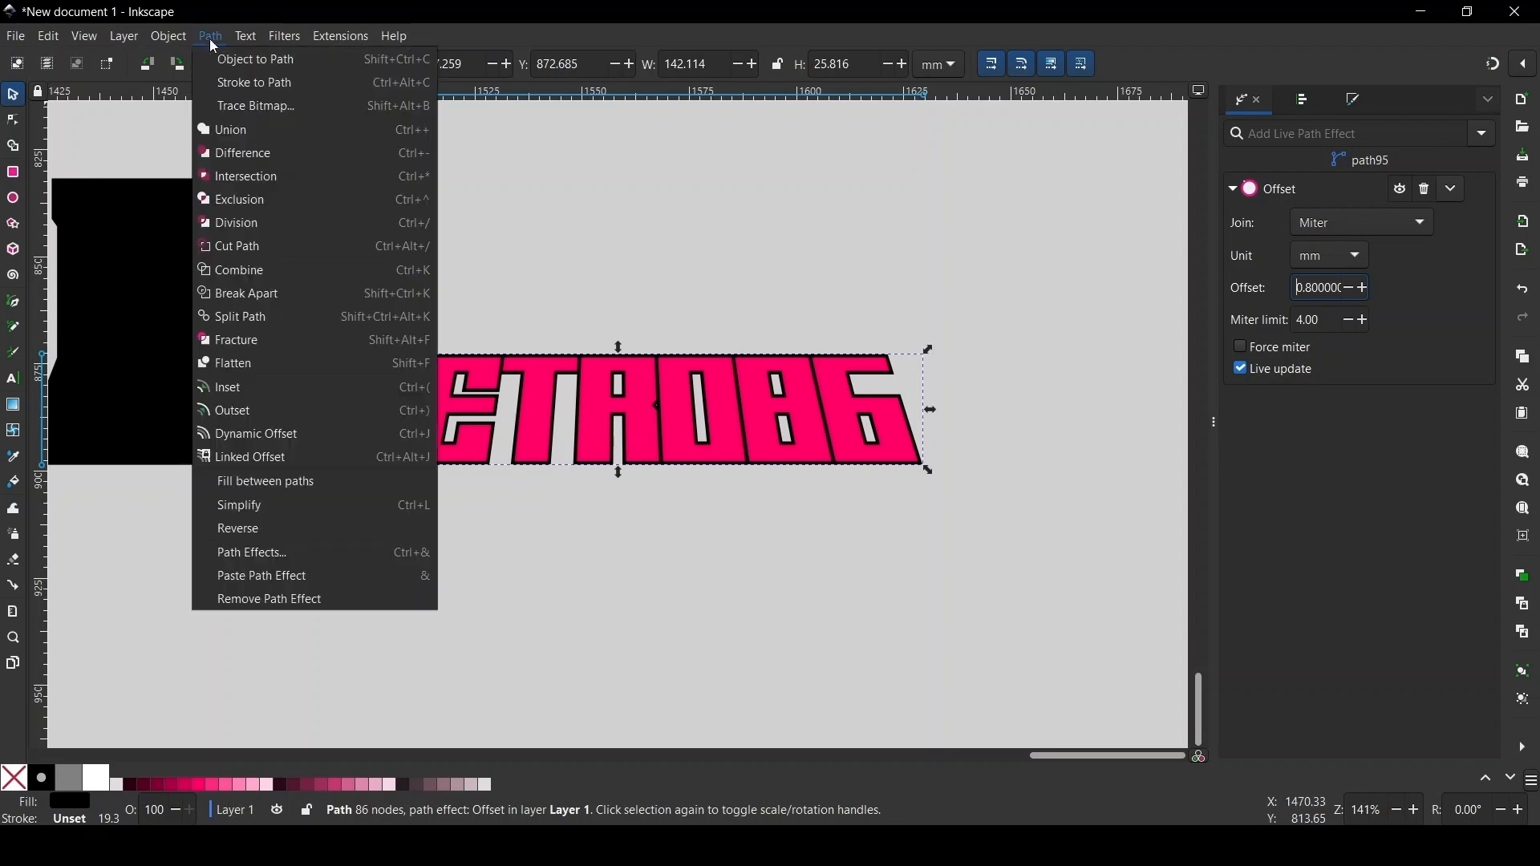
left_click(228, 60)
- Duplicate the black outline, send the copy to the back below the lettering and scale it proportionally to about 126 mm wide
key("ctrl+d")
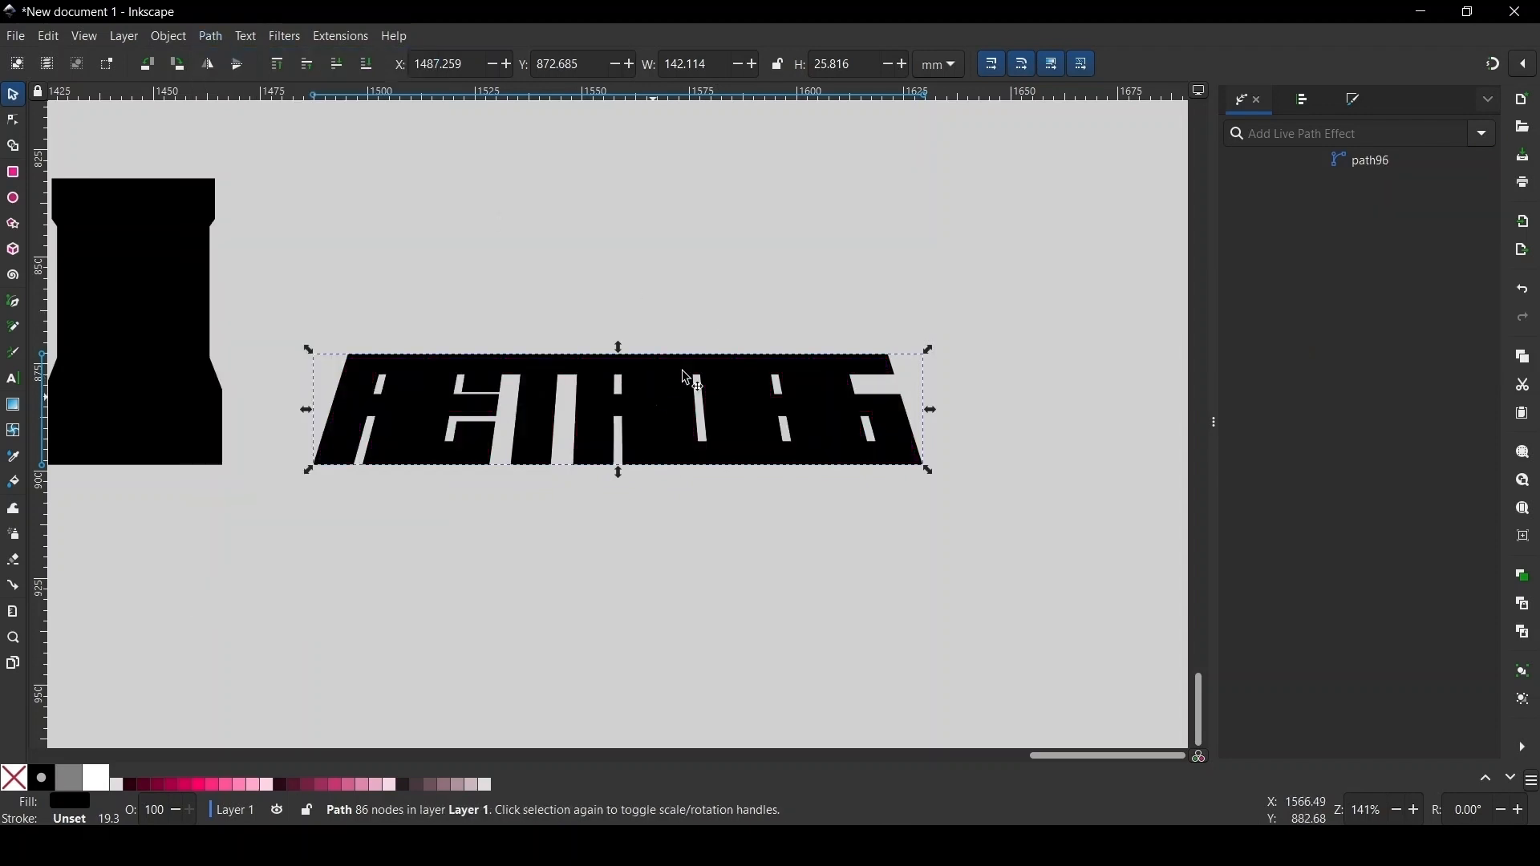
left_click_drag(734, 412, 742, 448)
left_click(377, 71)
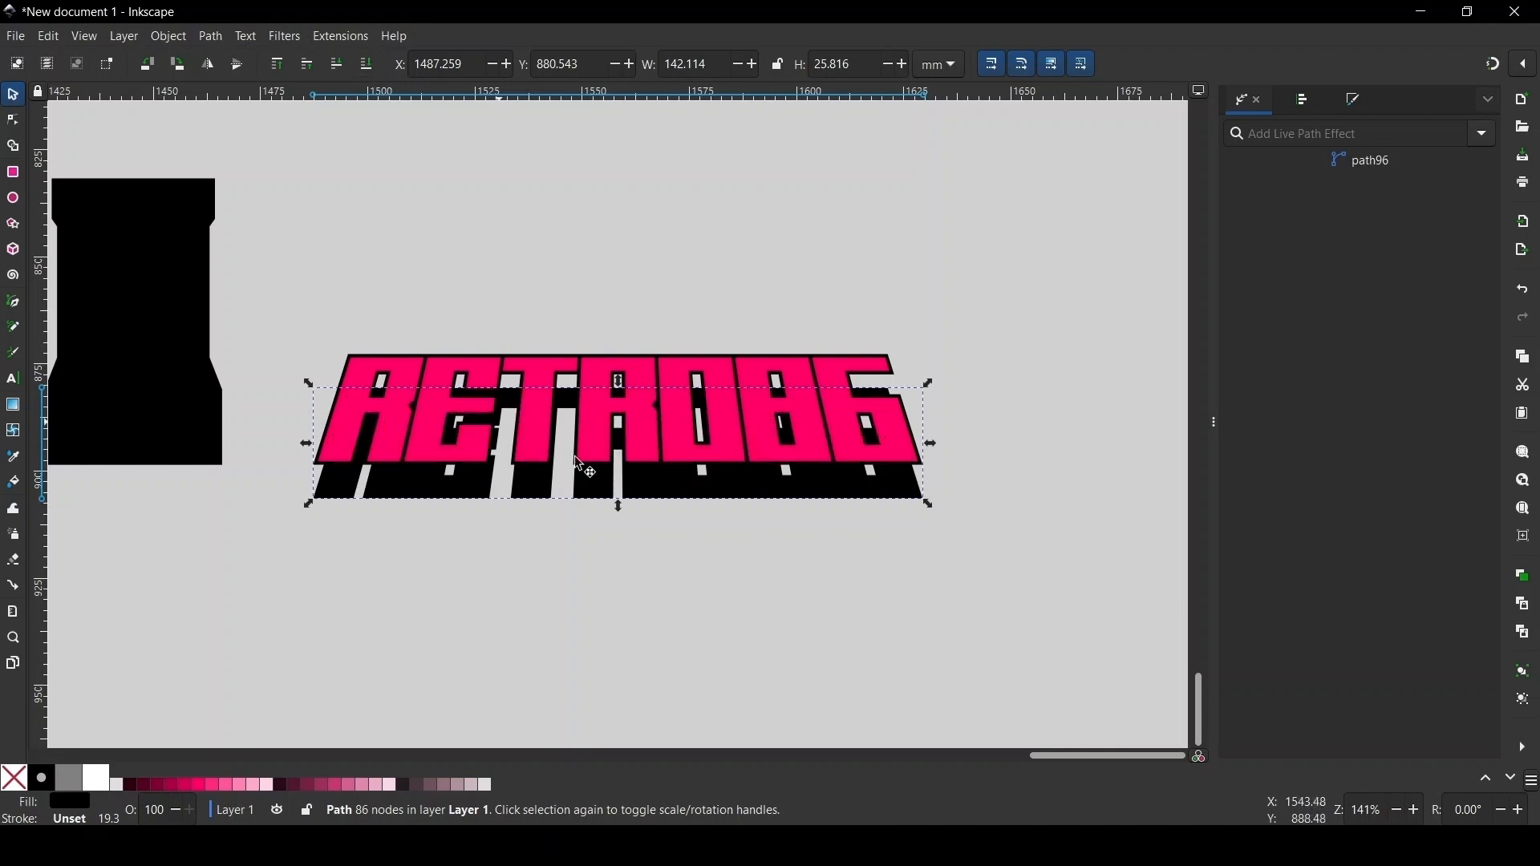
left_click_drag(735, 496, 733, 499)
left_click_drag(620, 526, 620, 518)
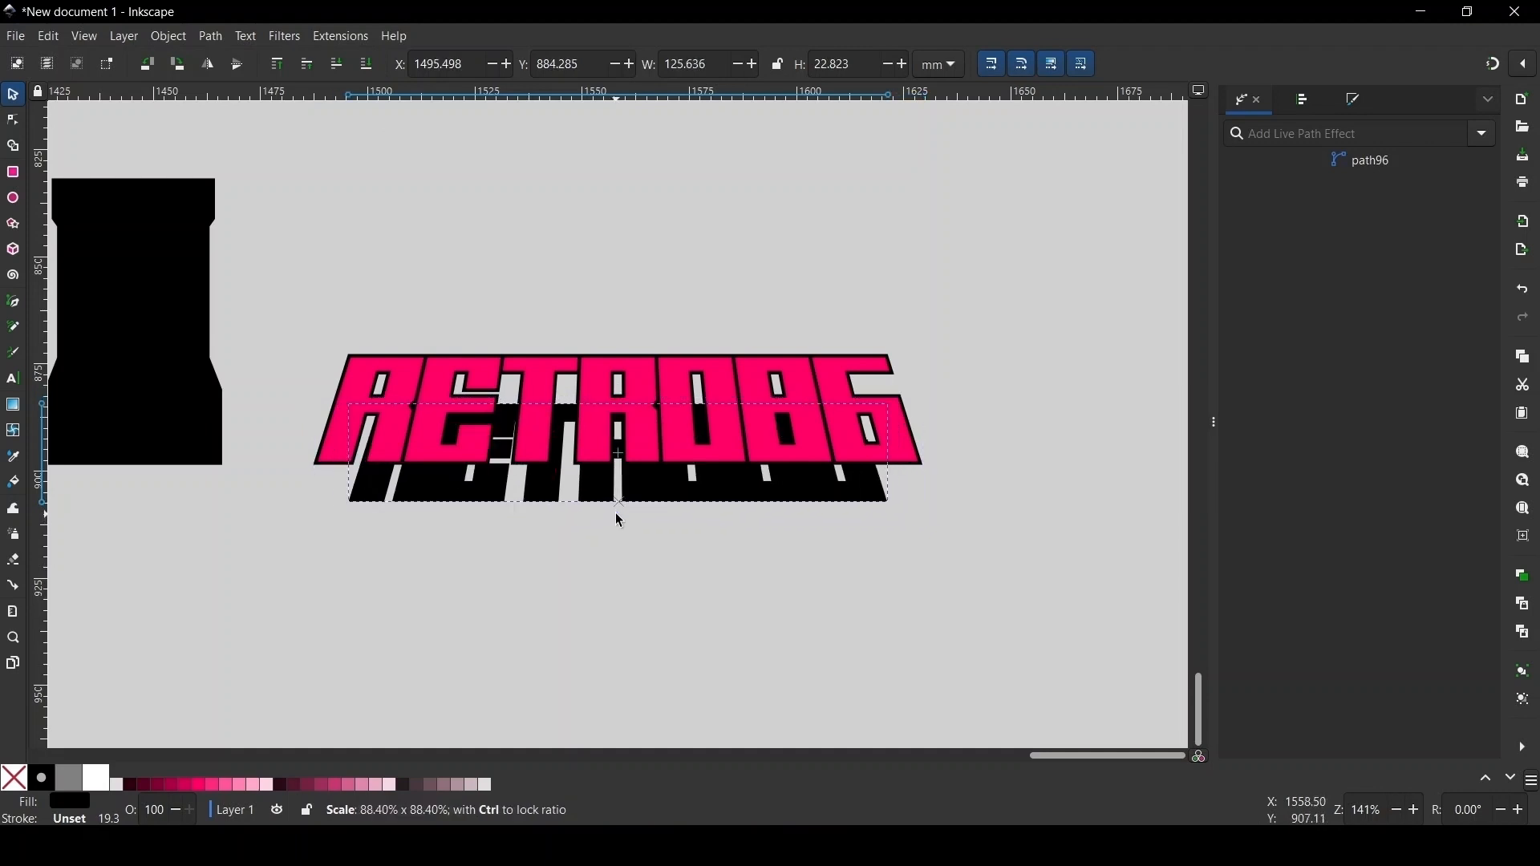
left_click(615, 514)
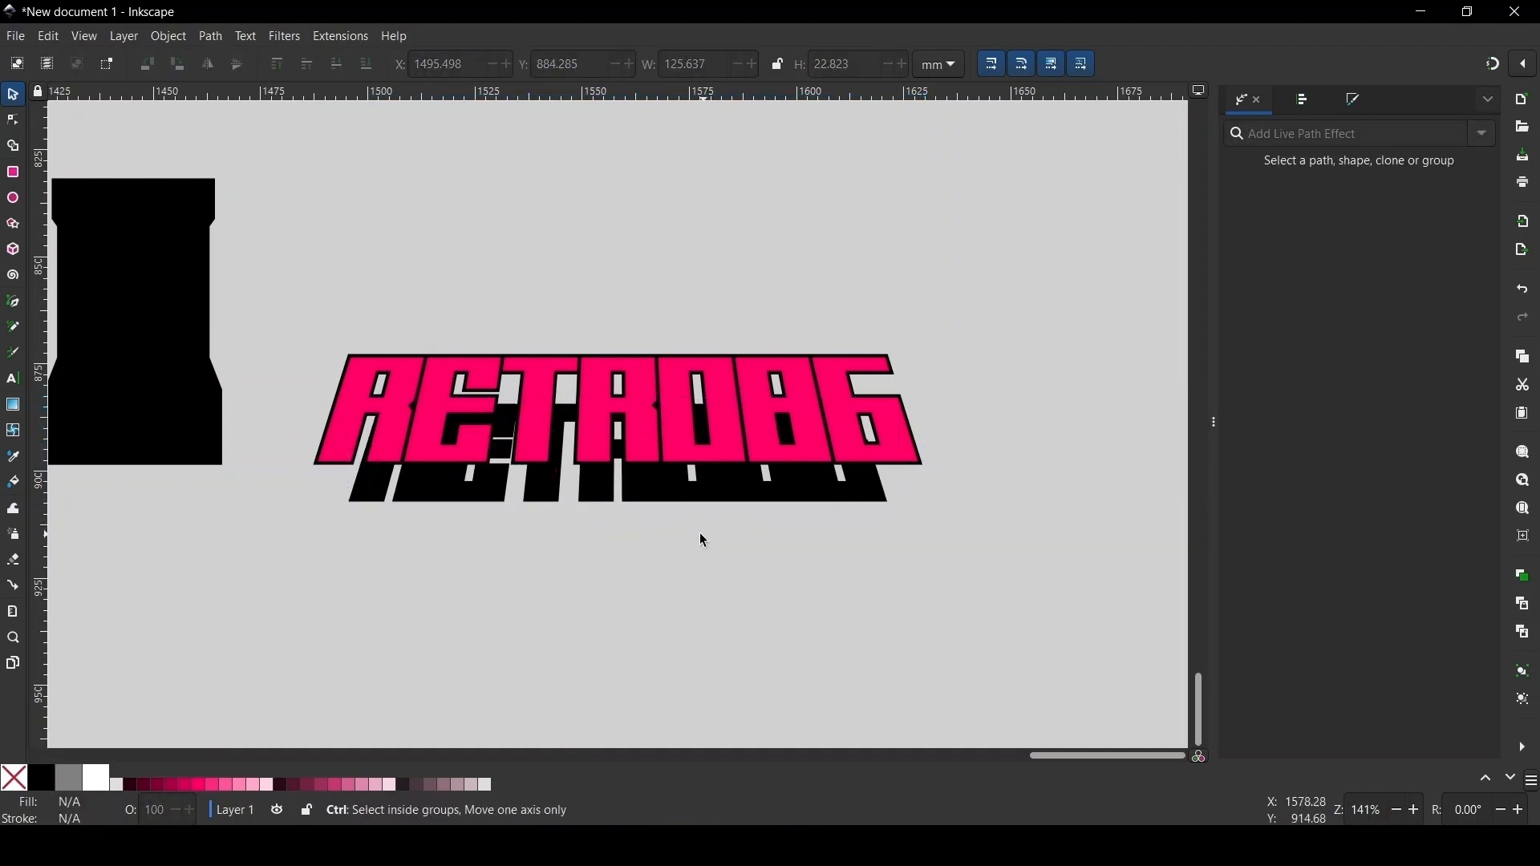
- Apply Extrude Between Two Paths in Polygons mode to the black outline and its smaller lower copy
scroll(749, 495, "up", 1)
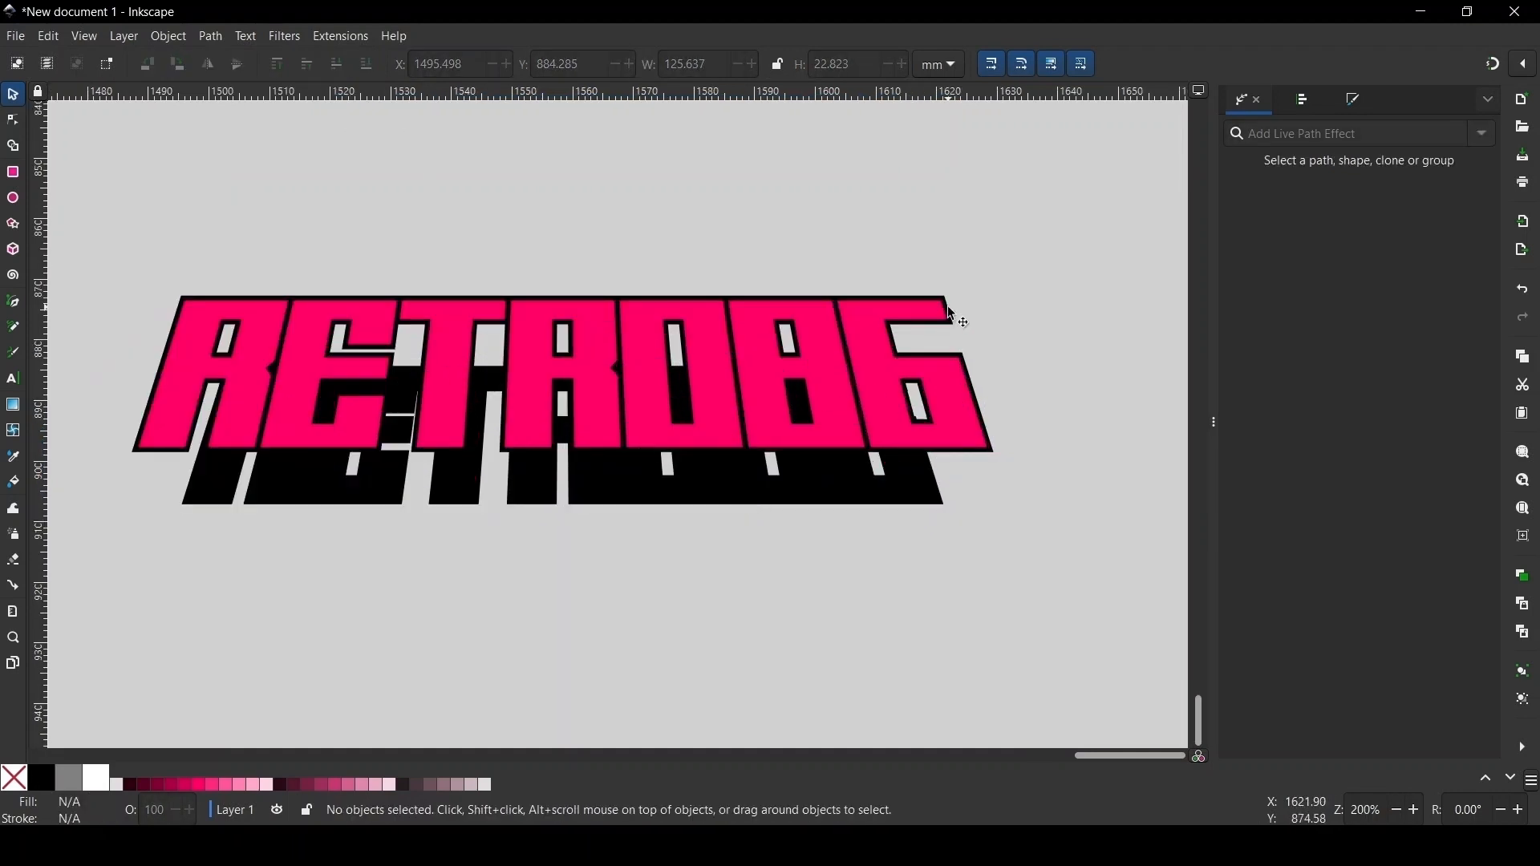
scroll(883, 309, "up", 5)
left_click(914, 263)
scroll(983, 247, "down", 5)
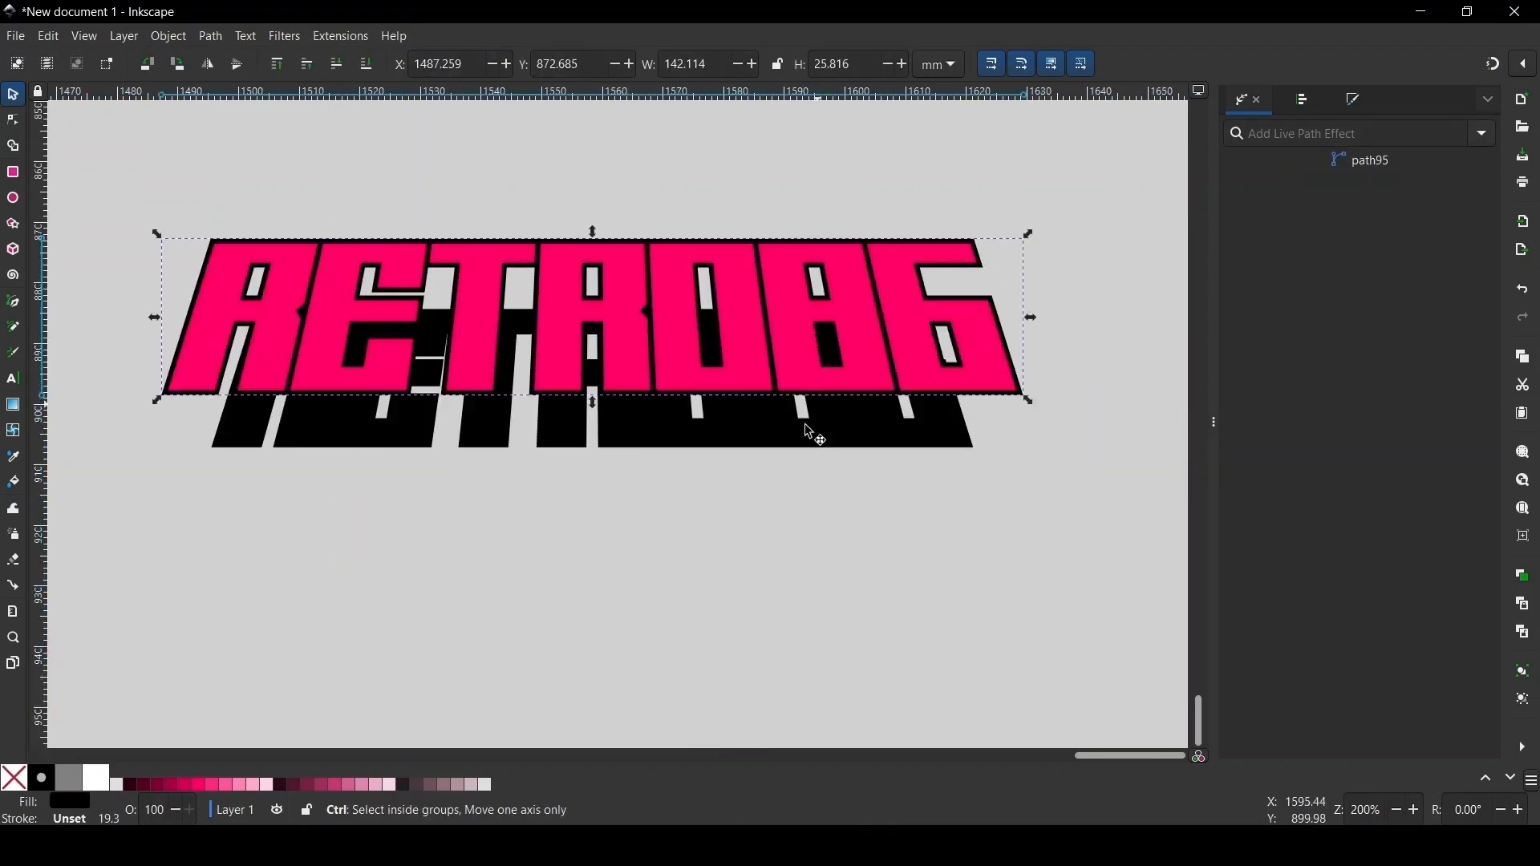
left_click(726, 433, "shift")
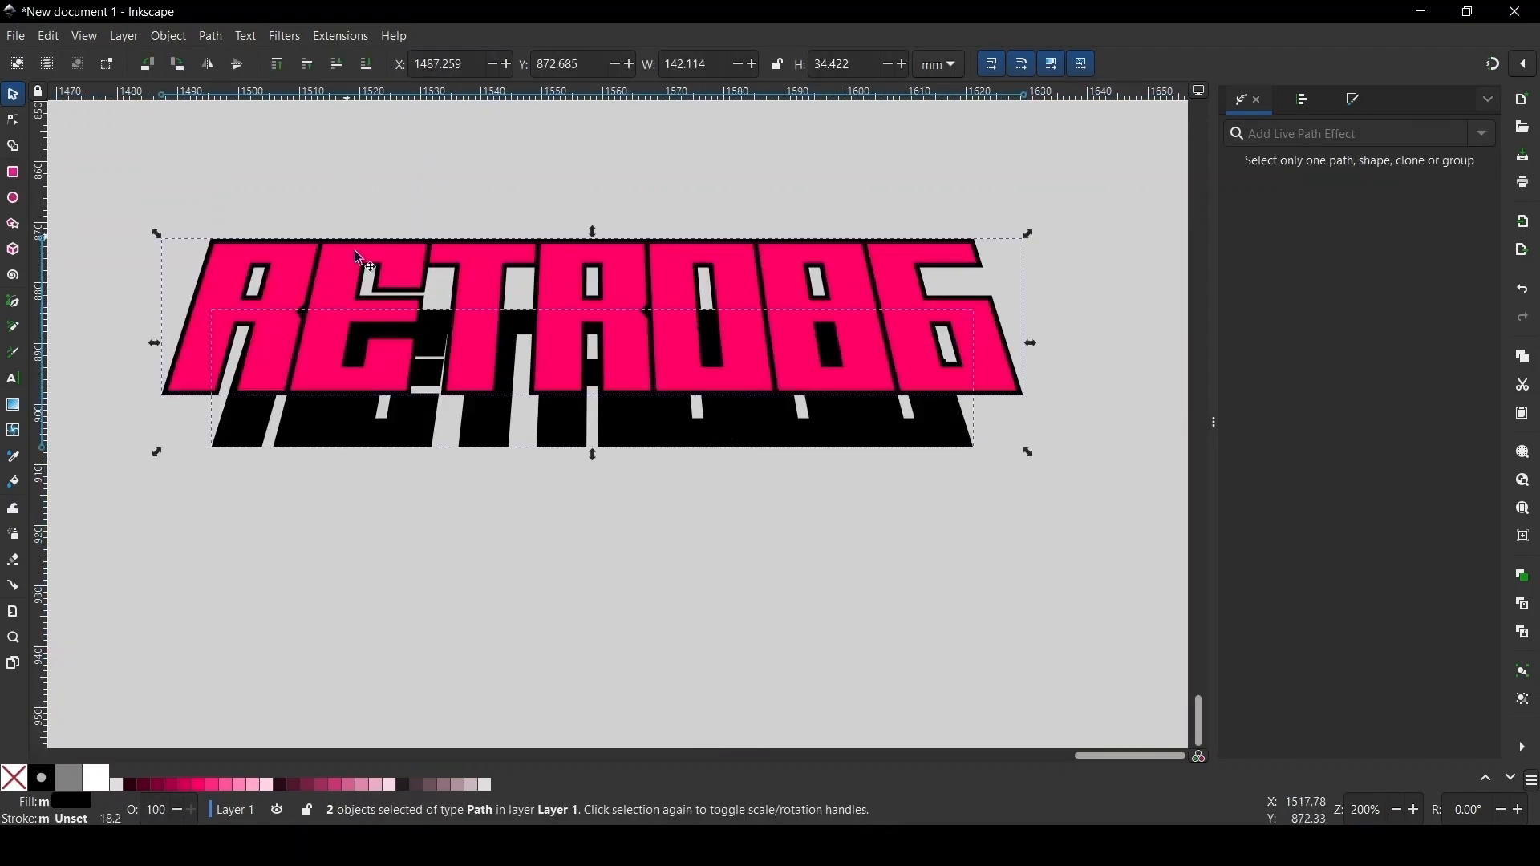
scroll(433, 305, "down", 1)
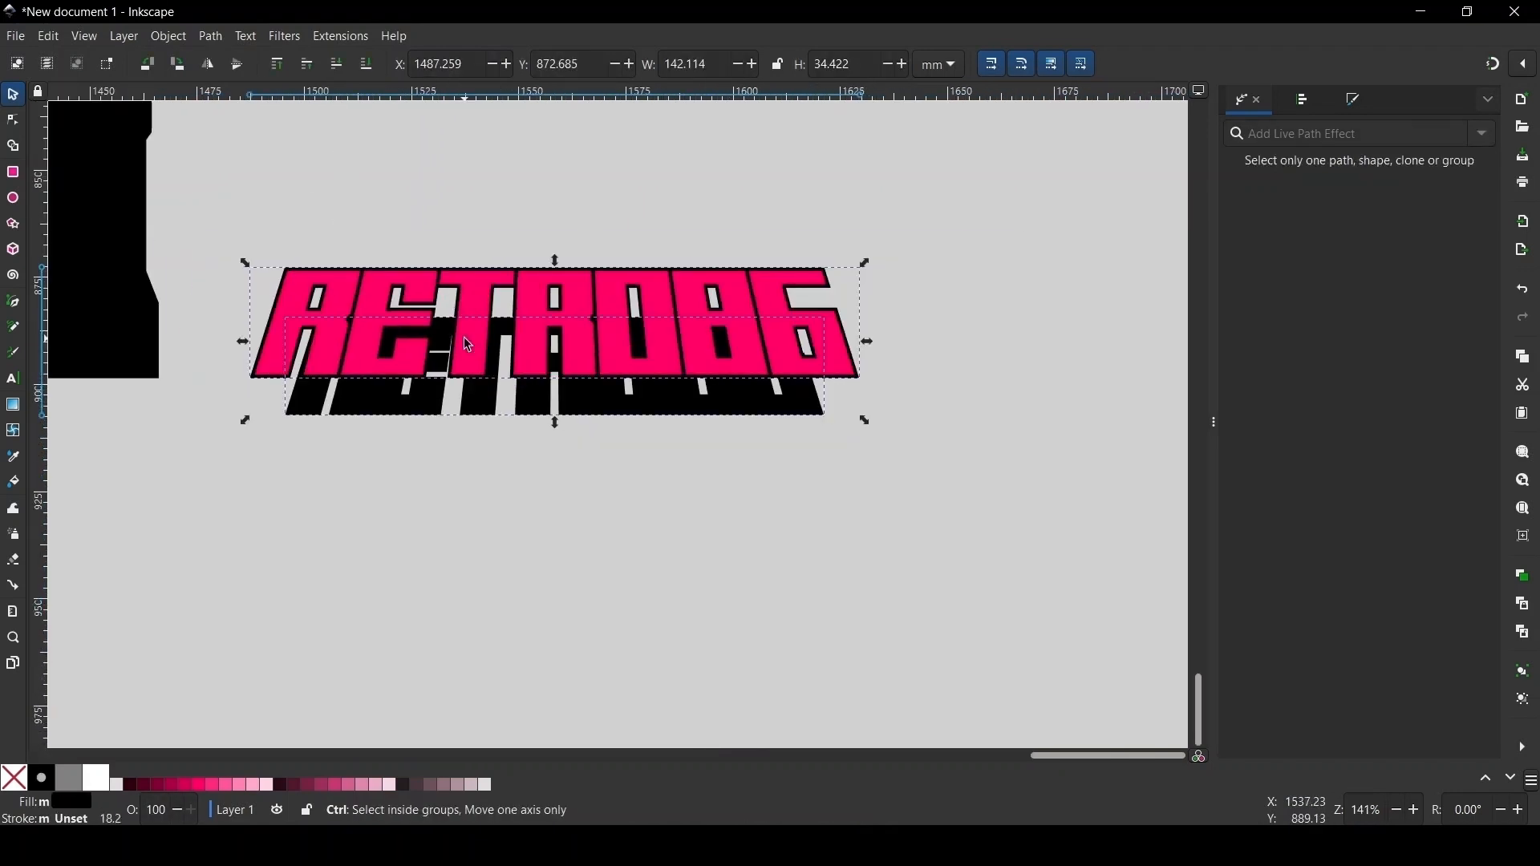
left_click(332, 31)
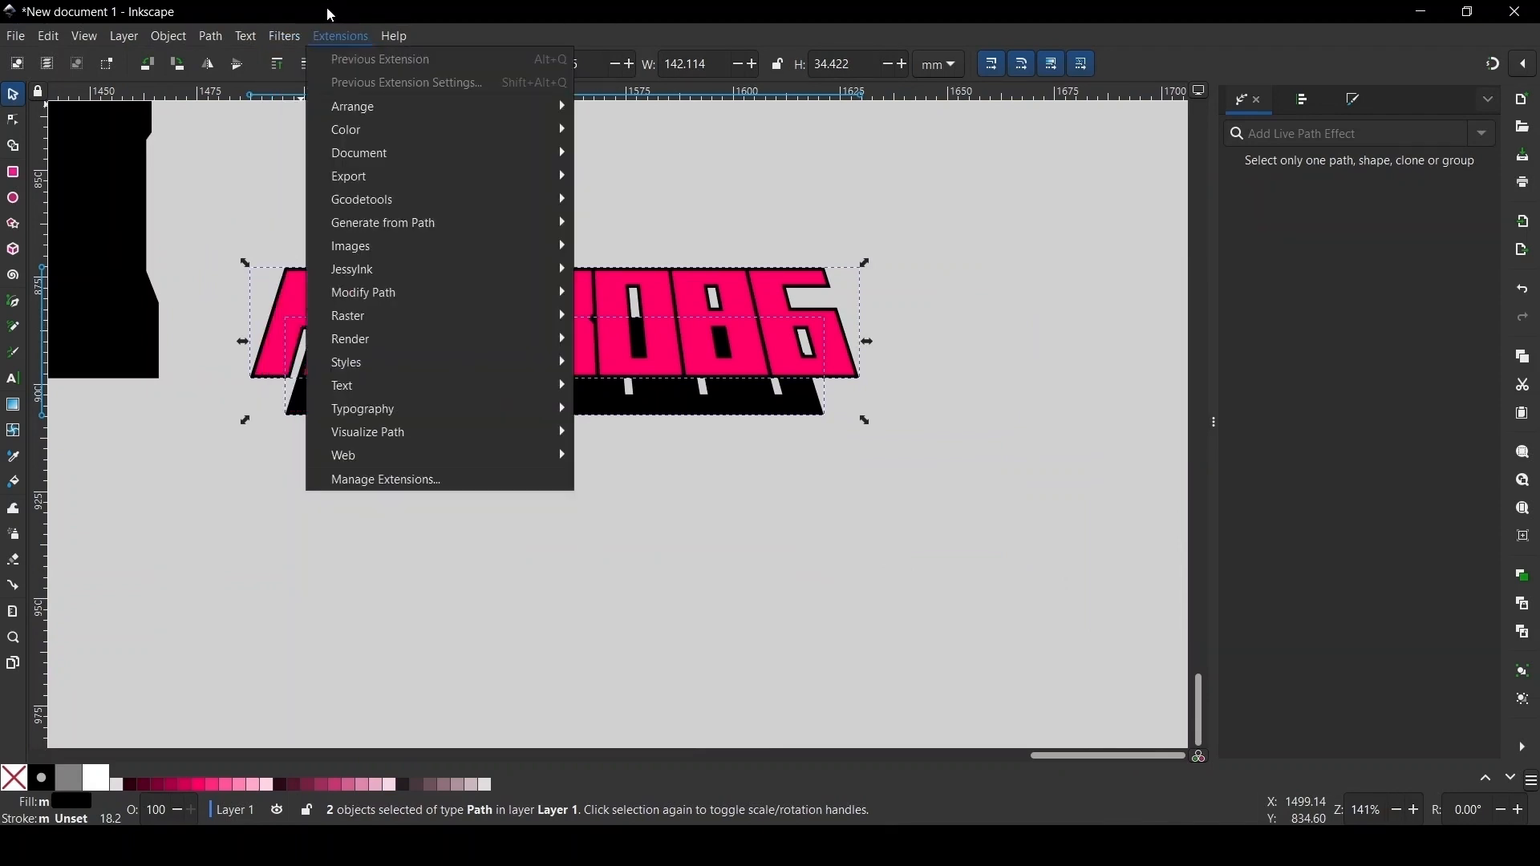
mouse_move(455, 232)
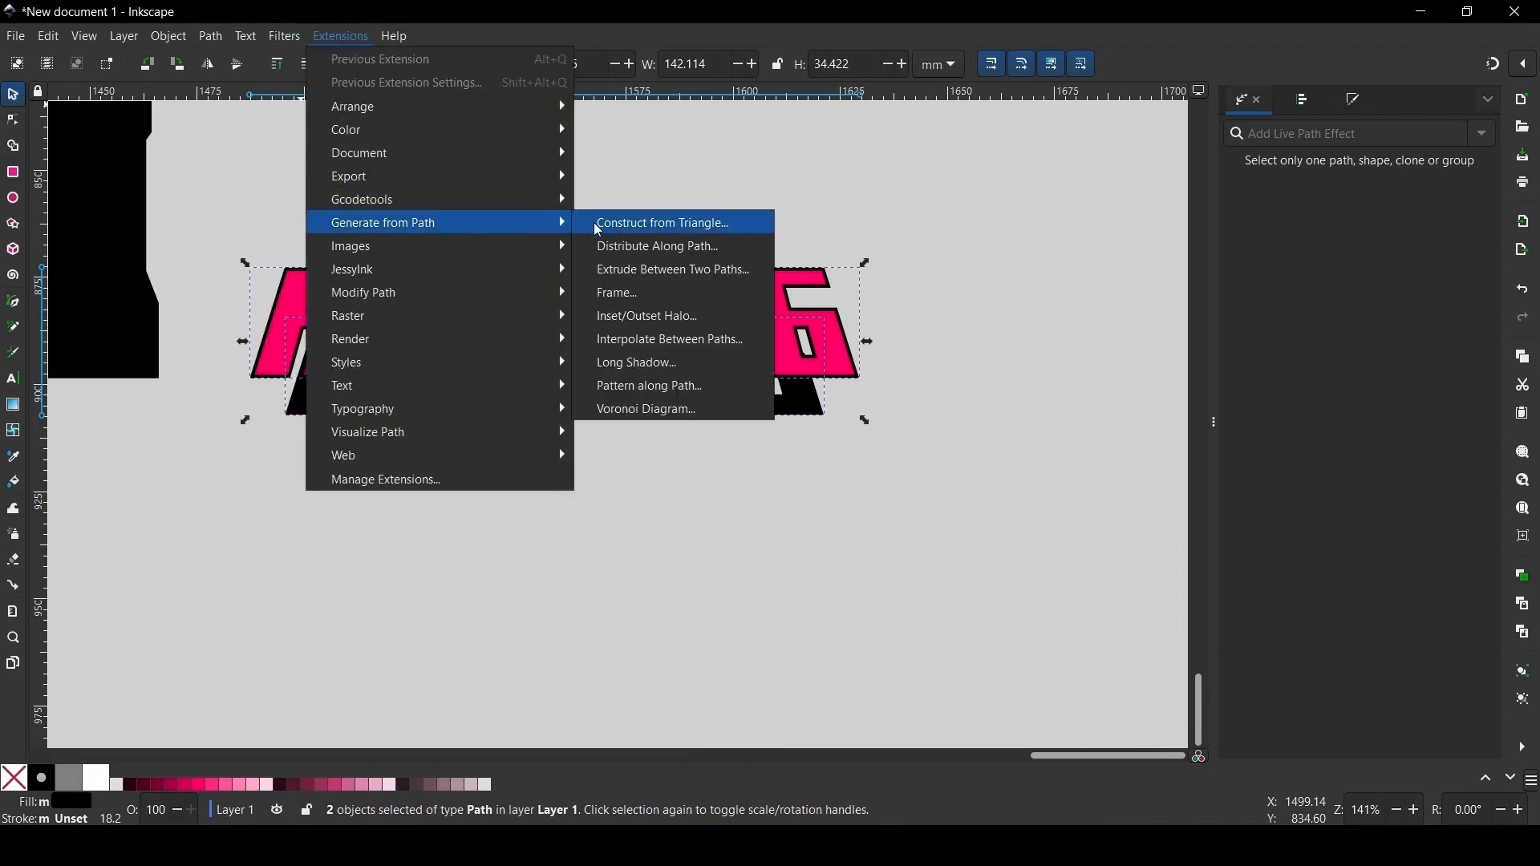
left_click(638, 270)
left_click_drag(271, 208, 1076, 35)
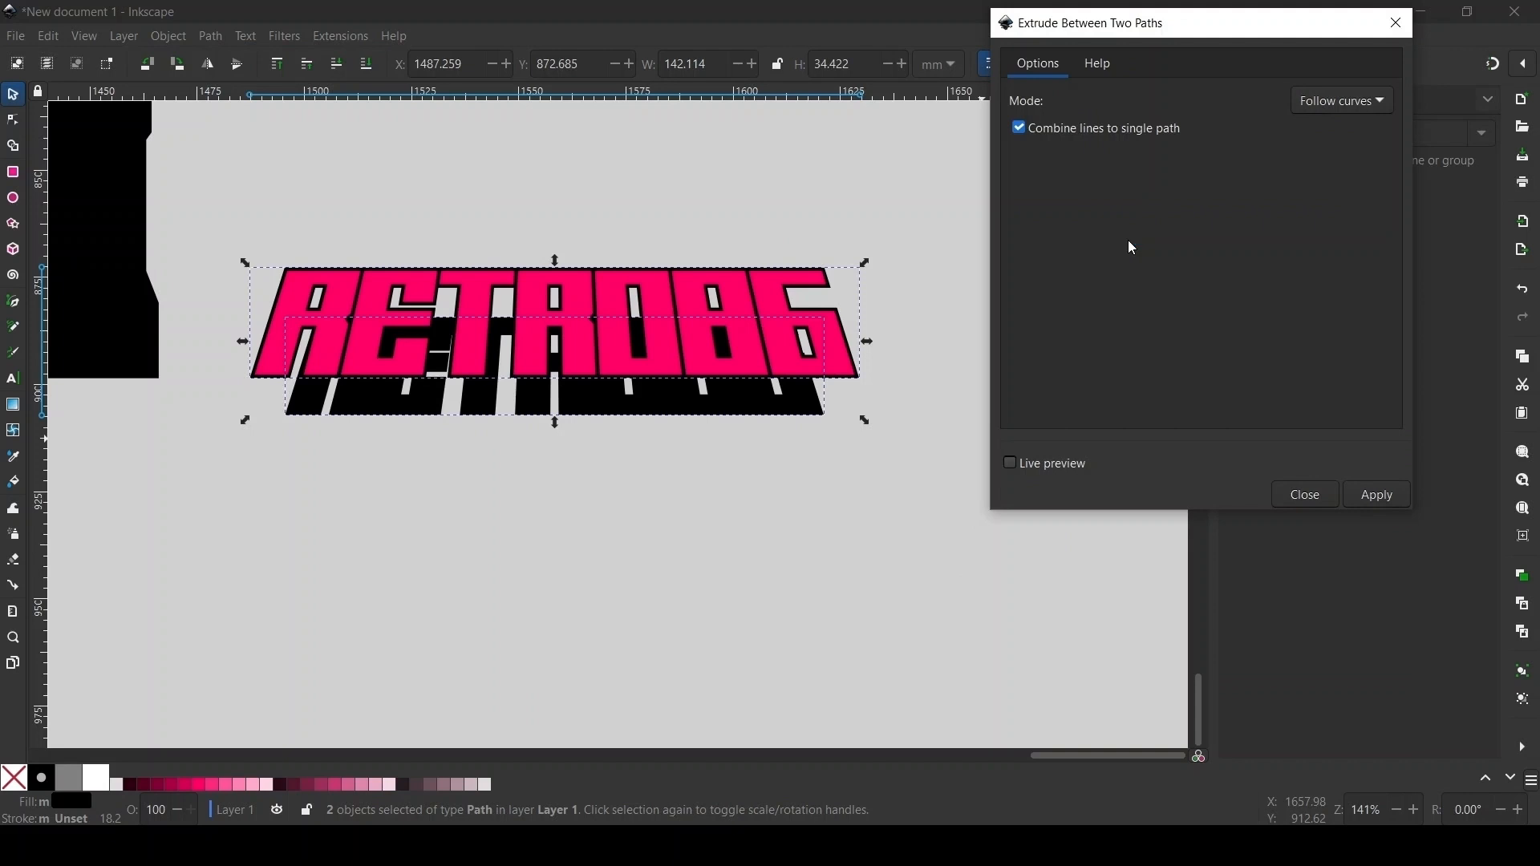
left_click(1329, 101)
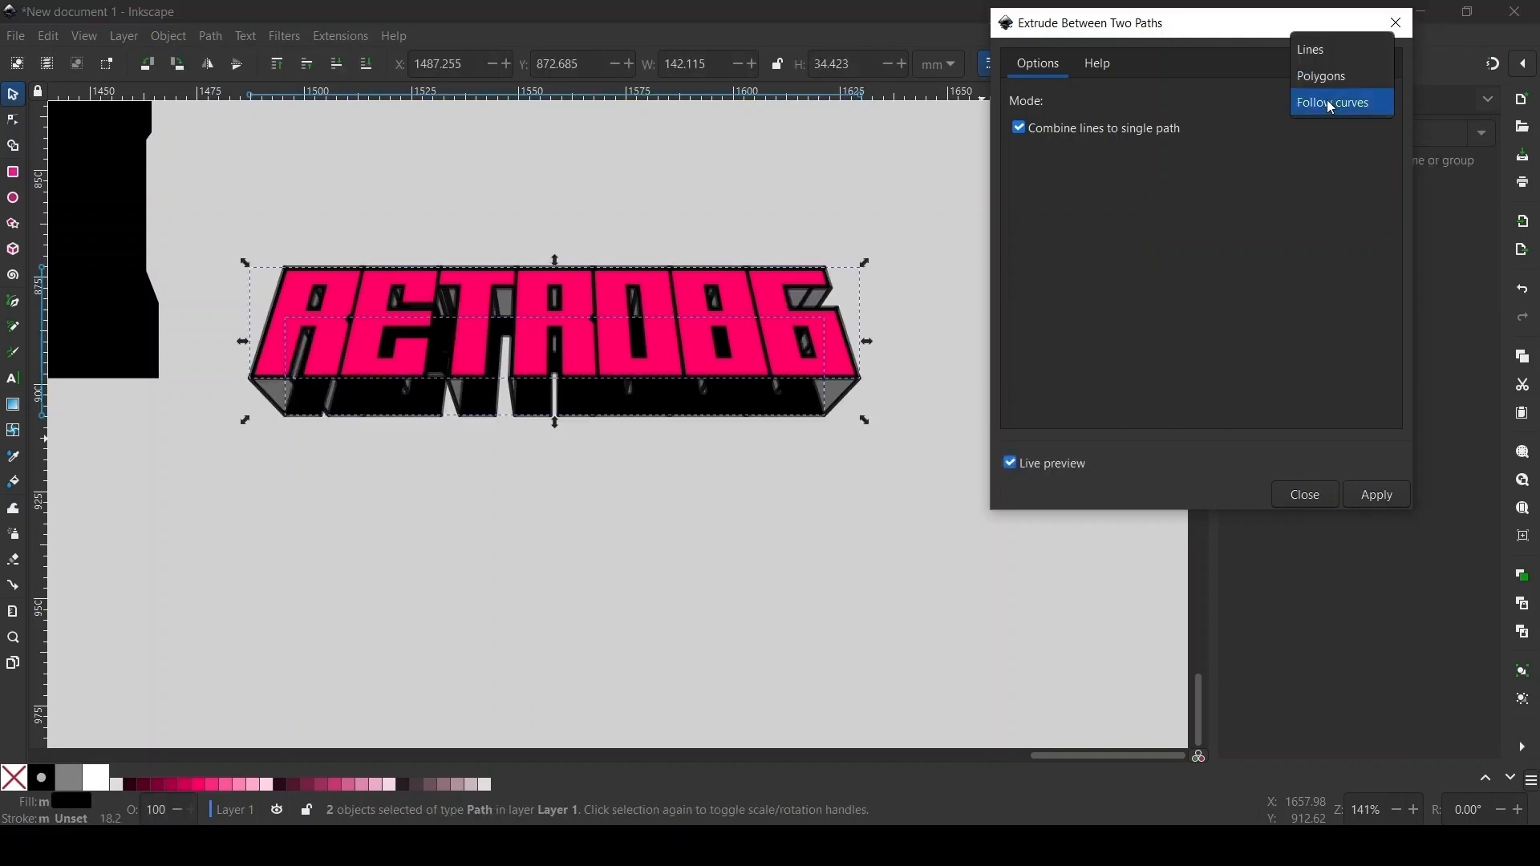
left_click(1338, 82)
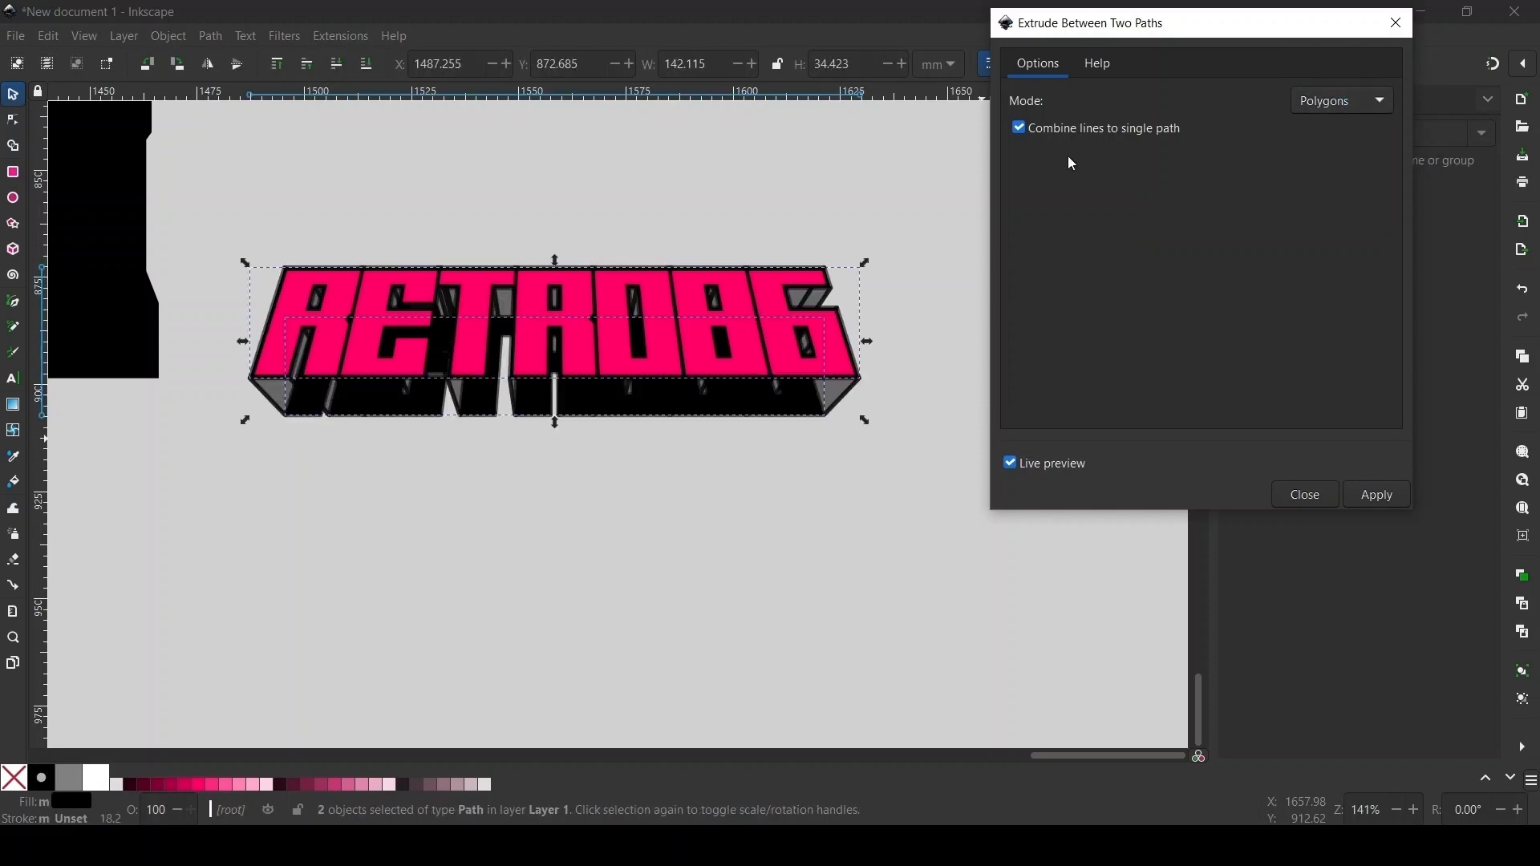
left_click(1375, 497)
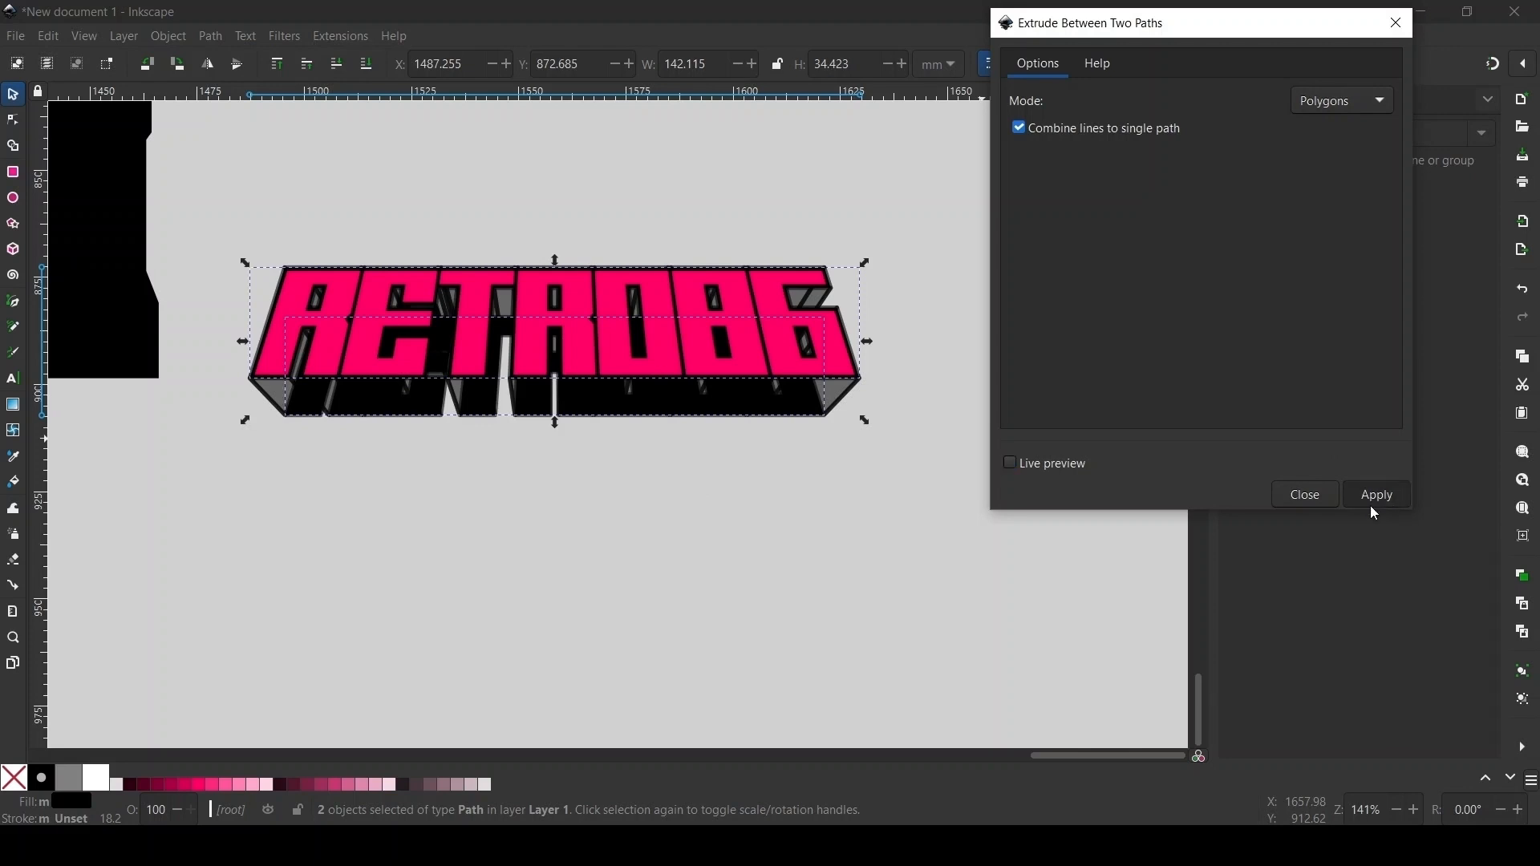
left_click(1306, 498)
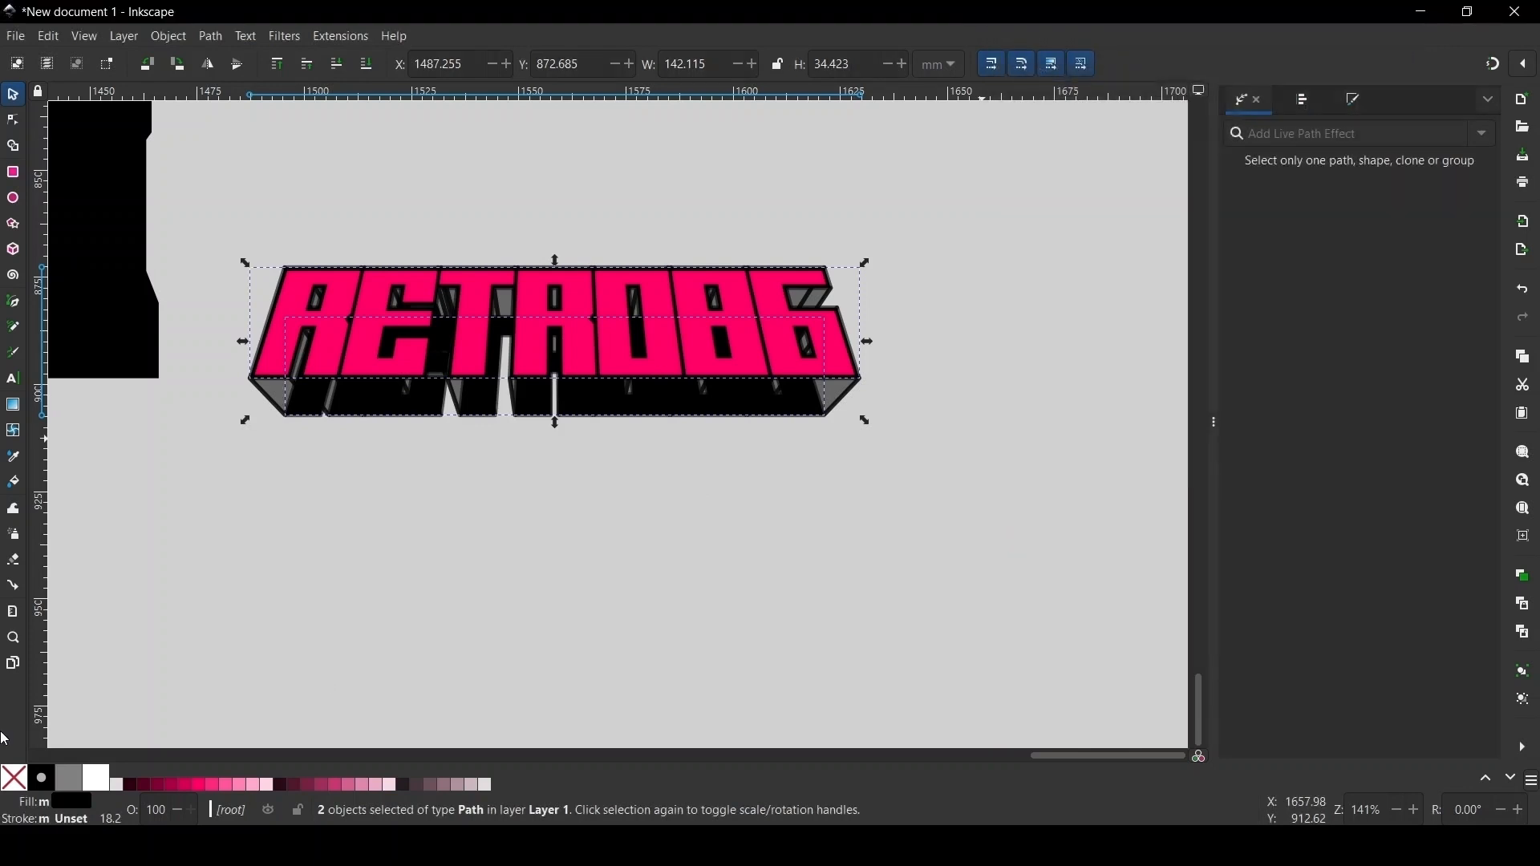
- Ungroup the generated extrusion polygons and unite them into a single path
left_click(760, 598)
left_click(785, 399)
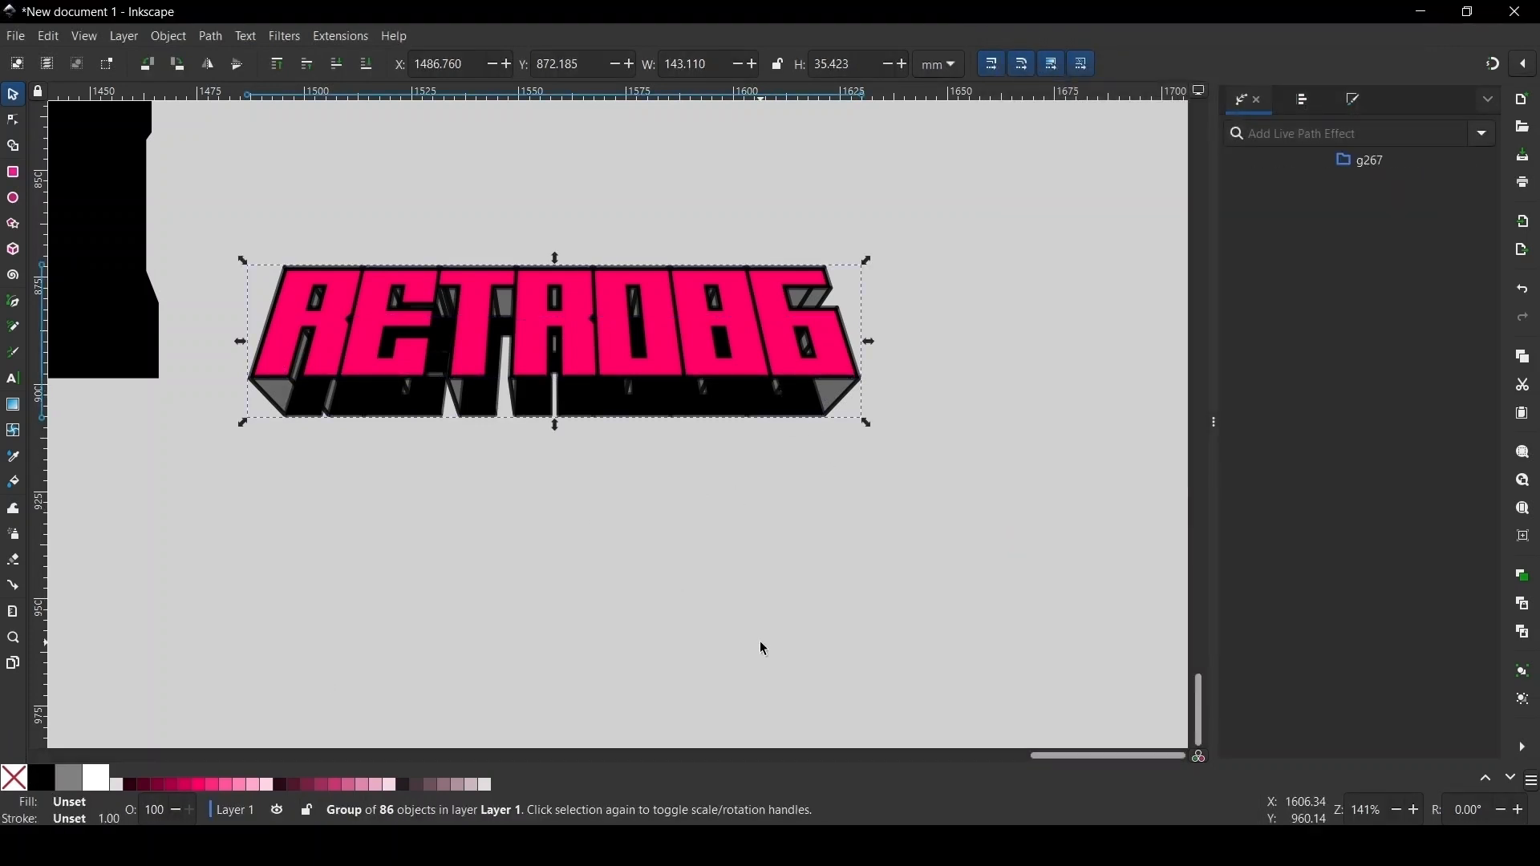
key("ctrl+shift+g")
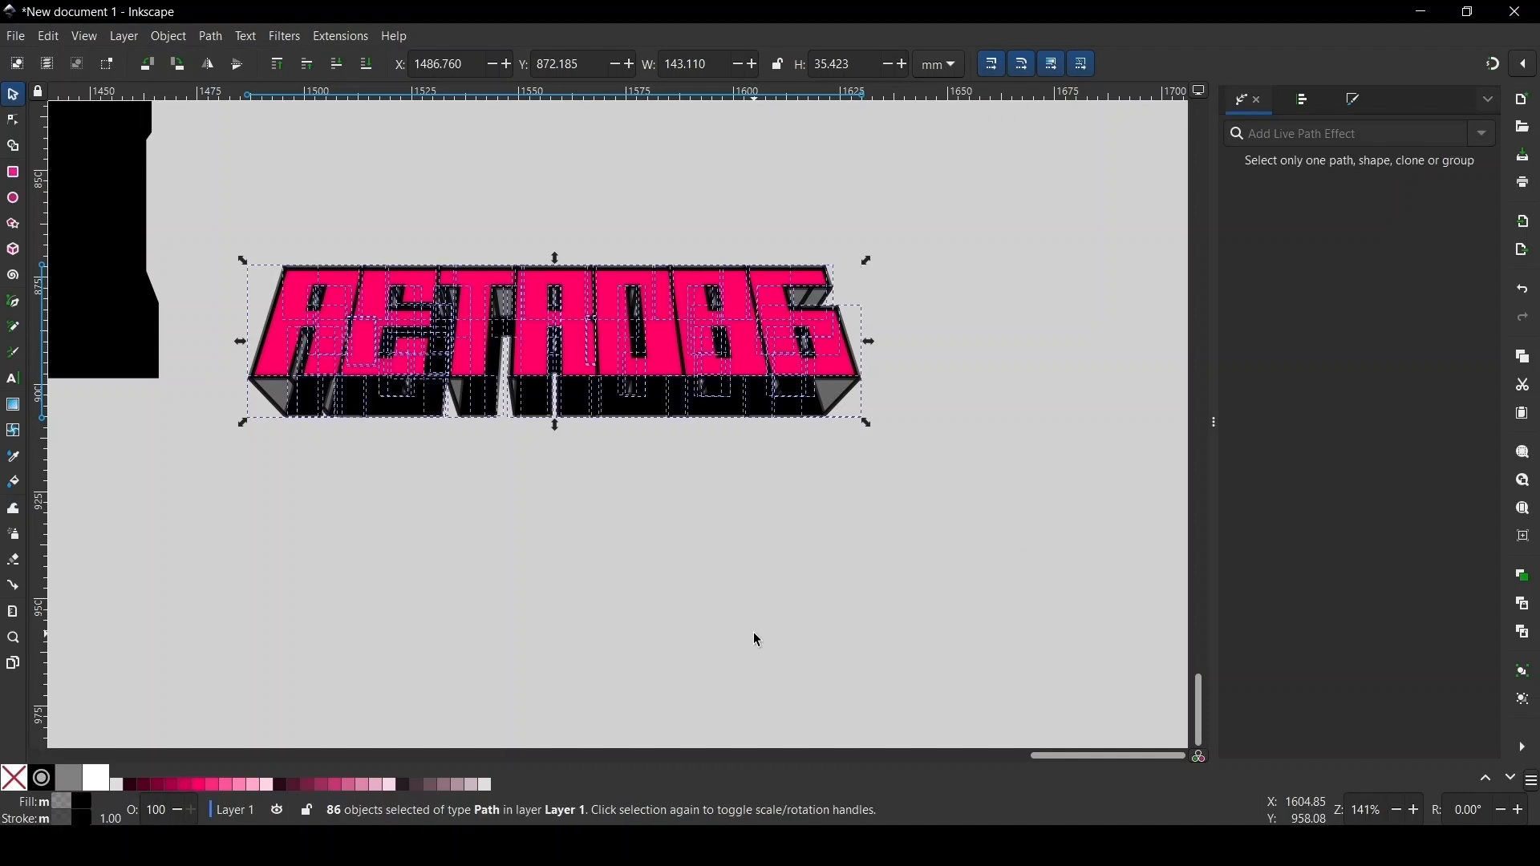
left_click(210, 36)
left_click(235, 128)
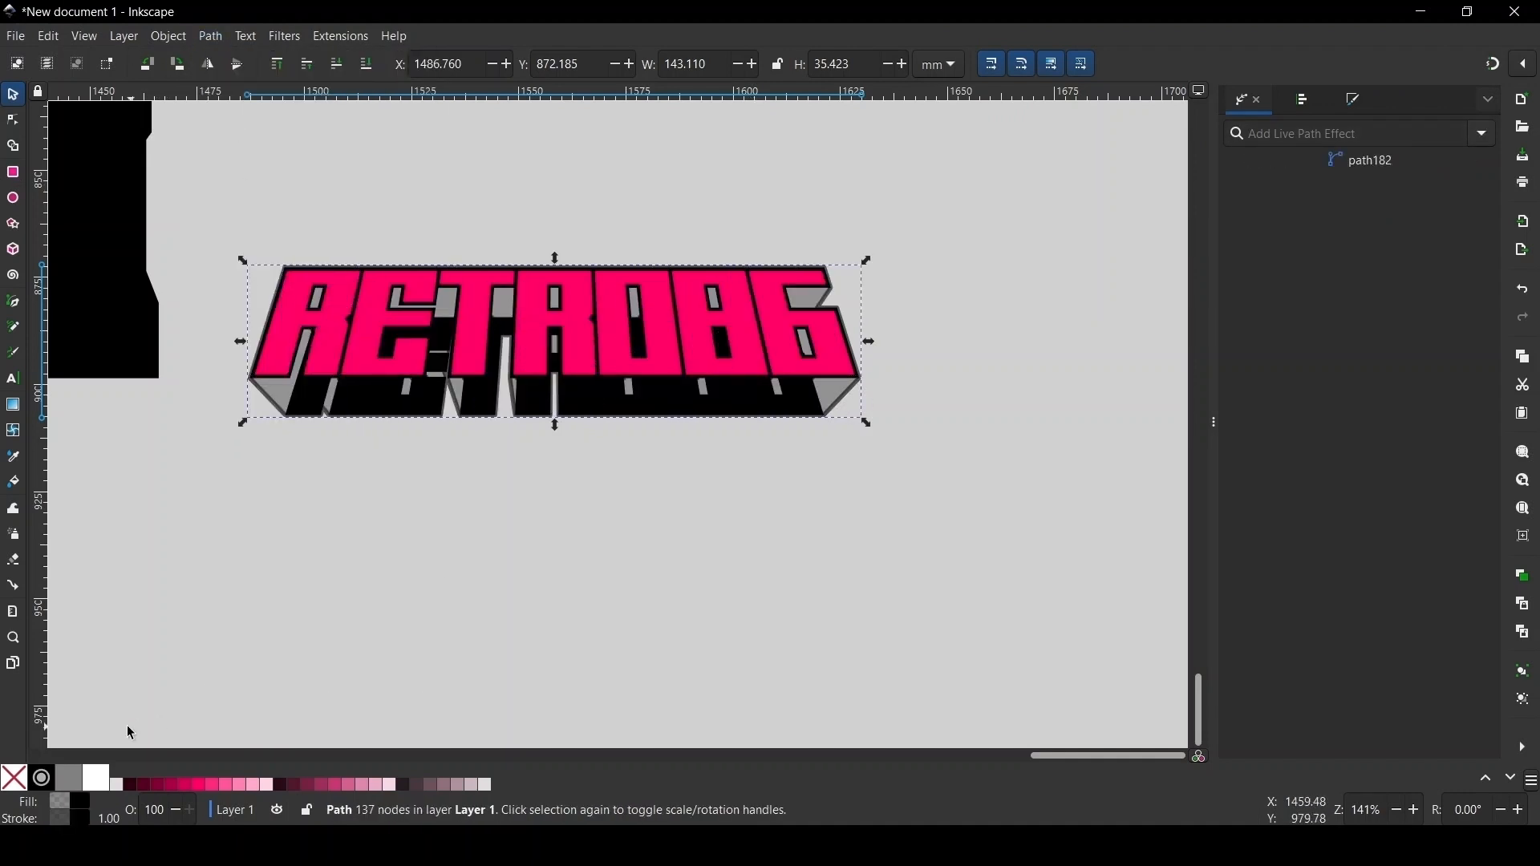
- Remove the stroke from the united extrusion and make its black fill fully opaque
left_click(25, 793, "shift")
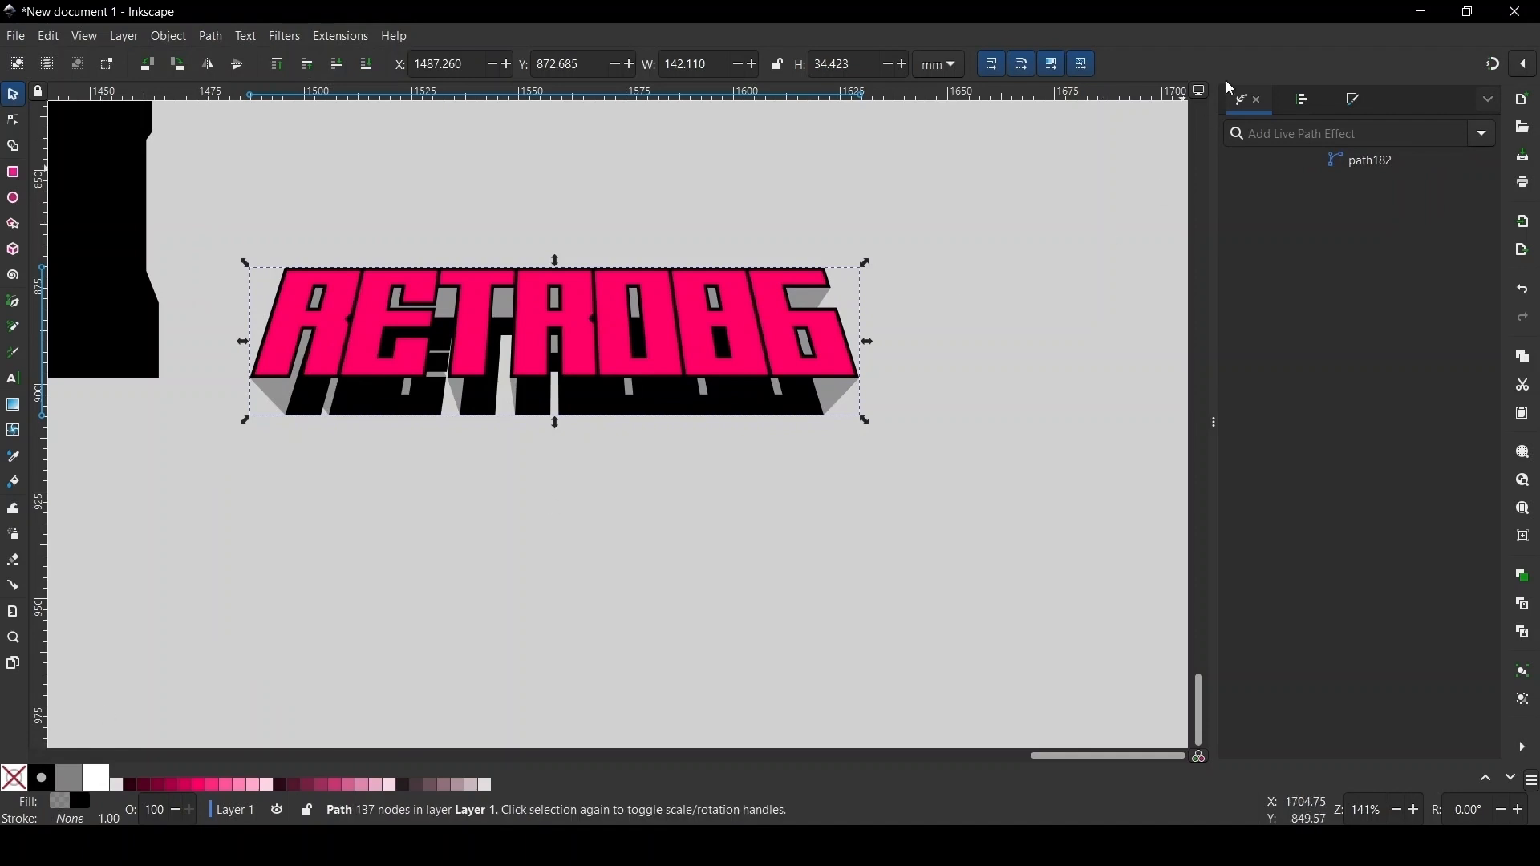
left_click(1353, 100)
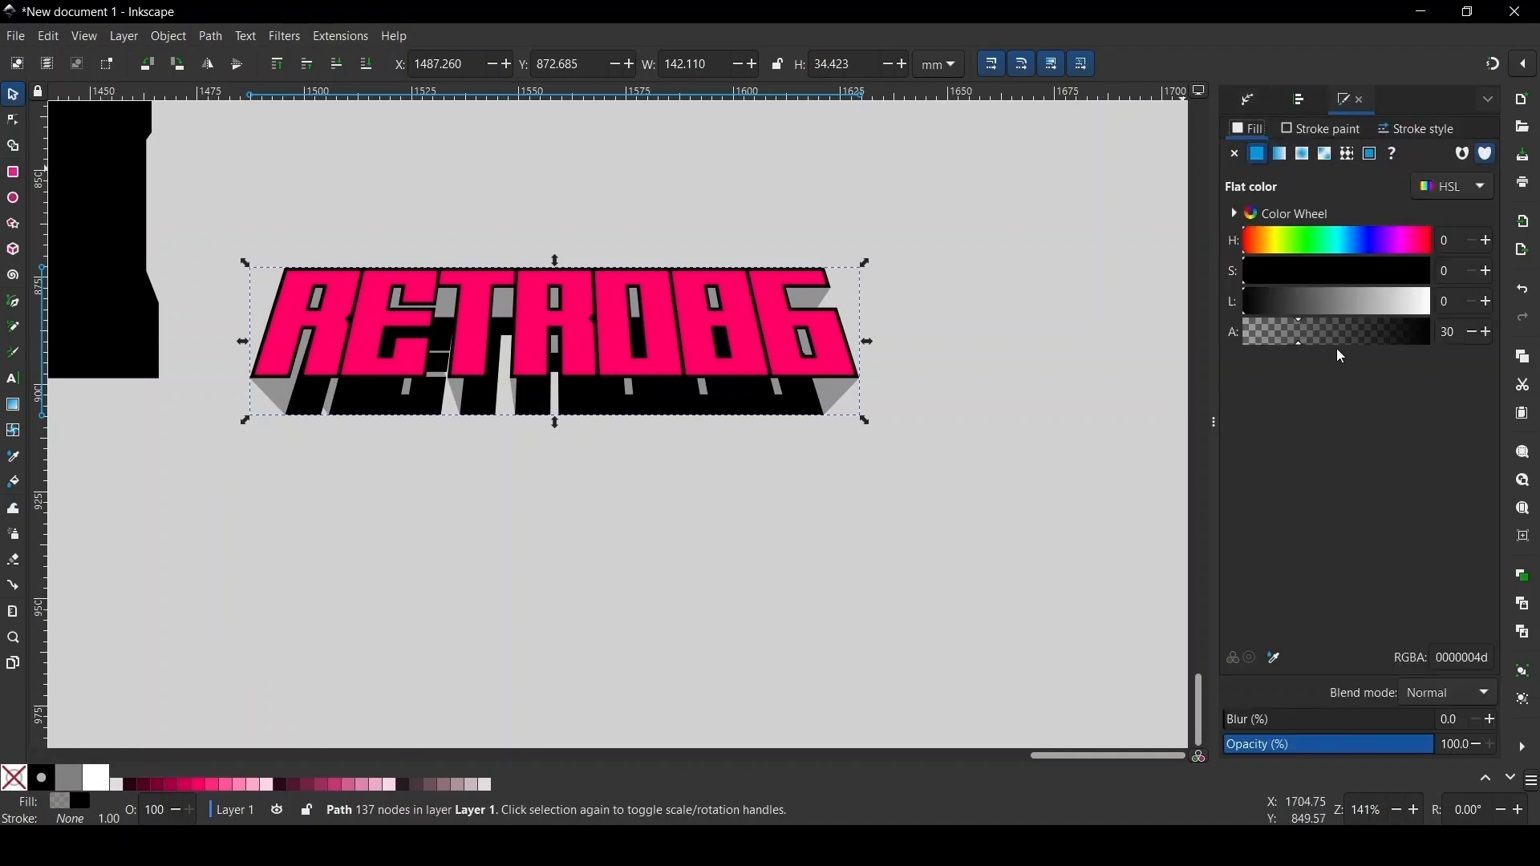
left_click_drag(1330, 349, 1502, 357)
left_click(515, 465)
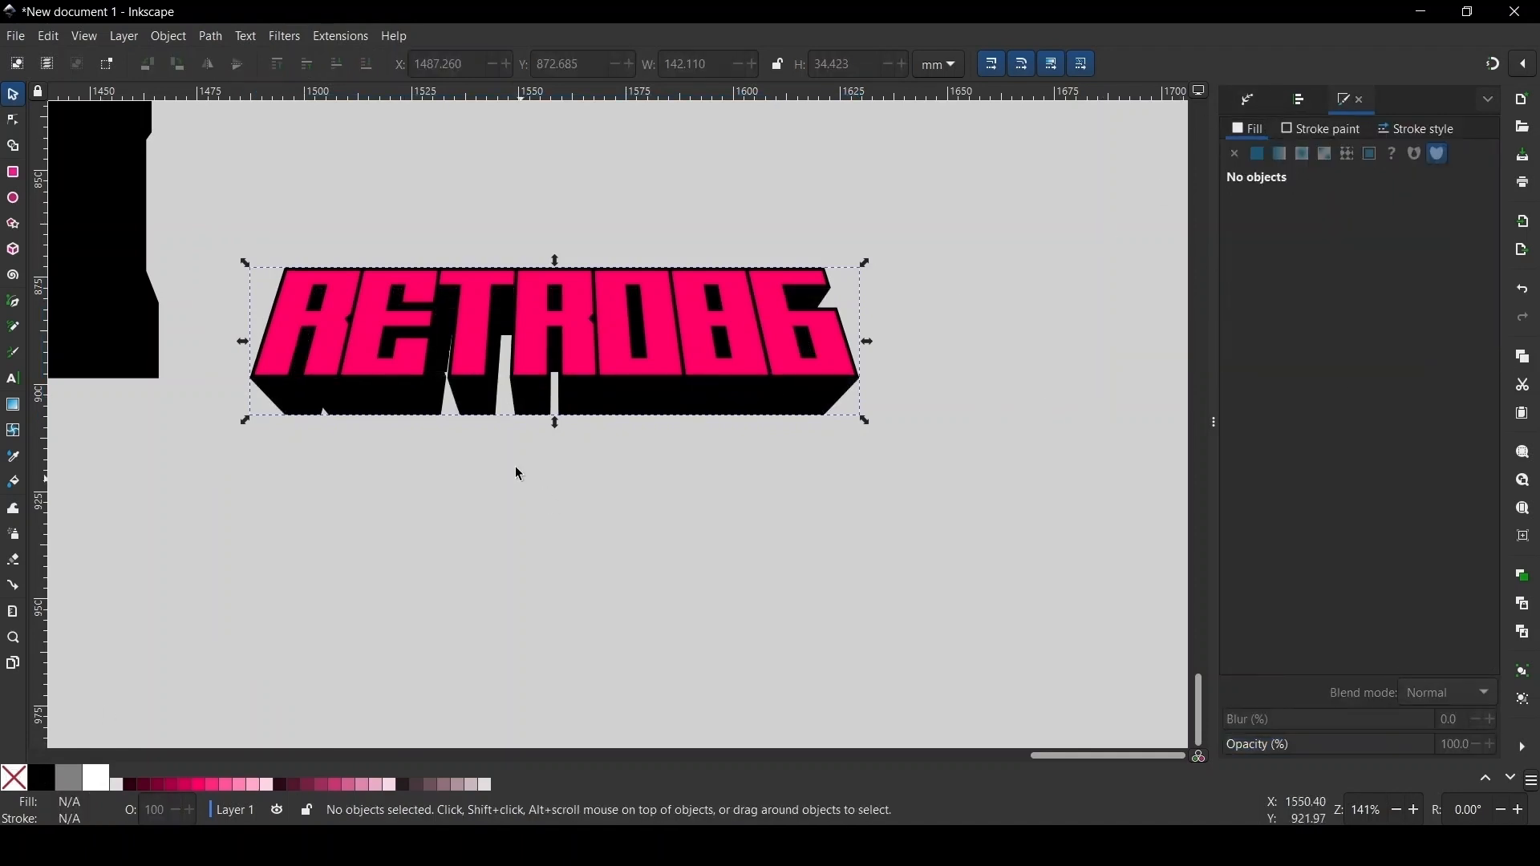
left_click_drag(644, 428, 724, 490)
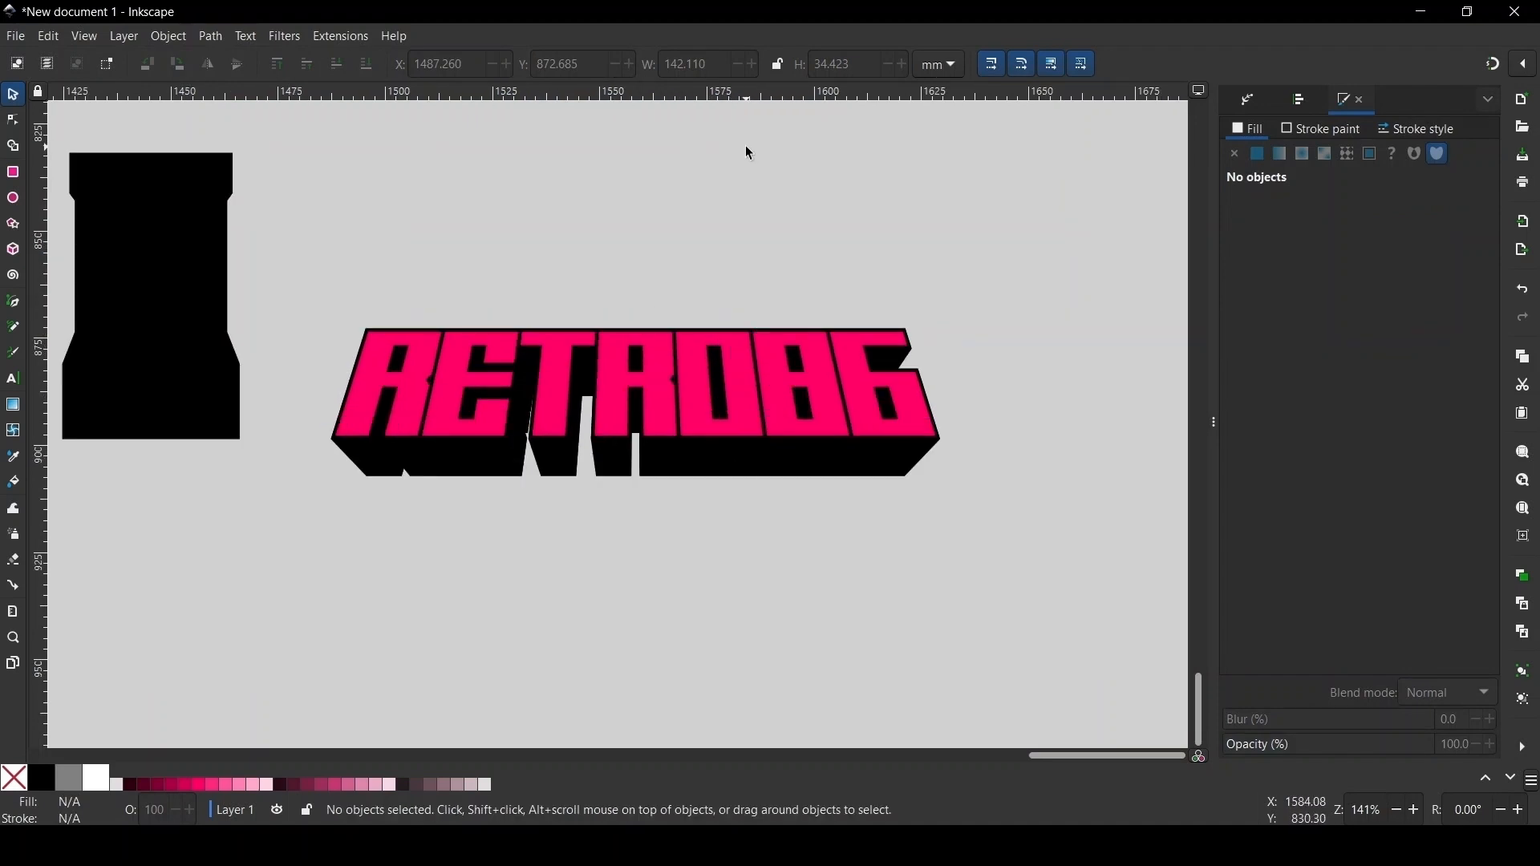
- Fill the RETRO86 lettering with the cyan-to-pink linear gradient 27, running vertically from pink along the top to cyan along the bottom
left_click(913, 396)
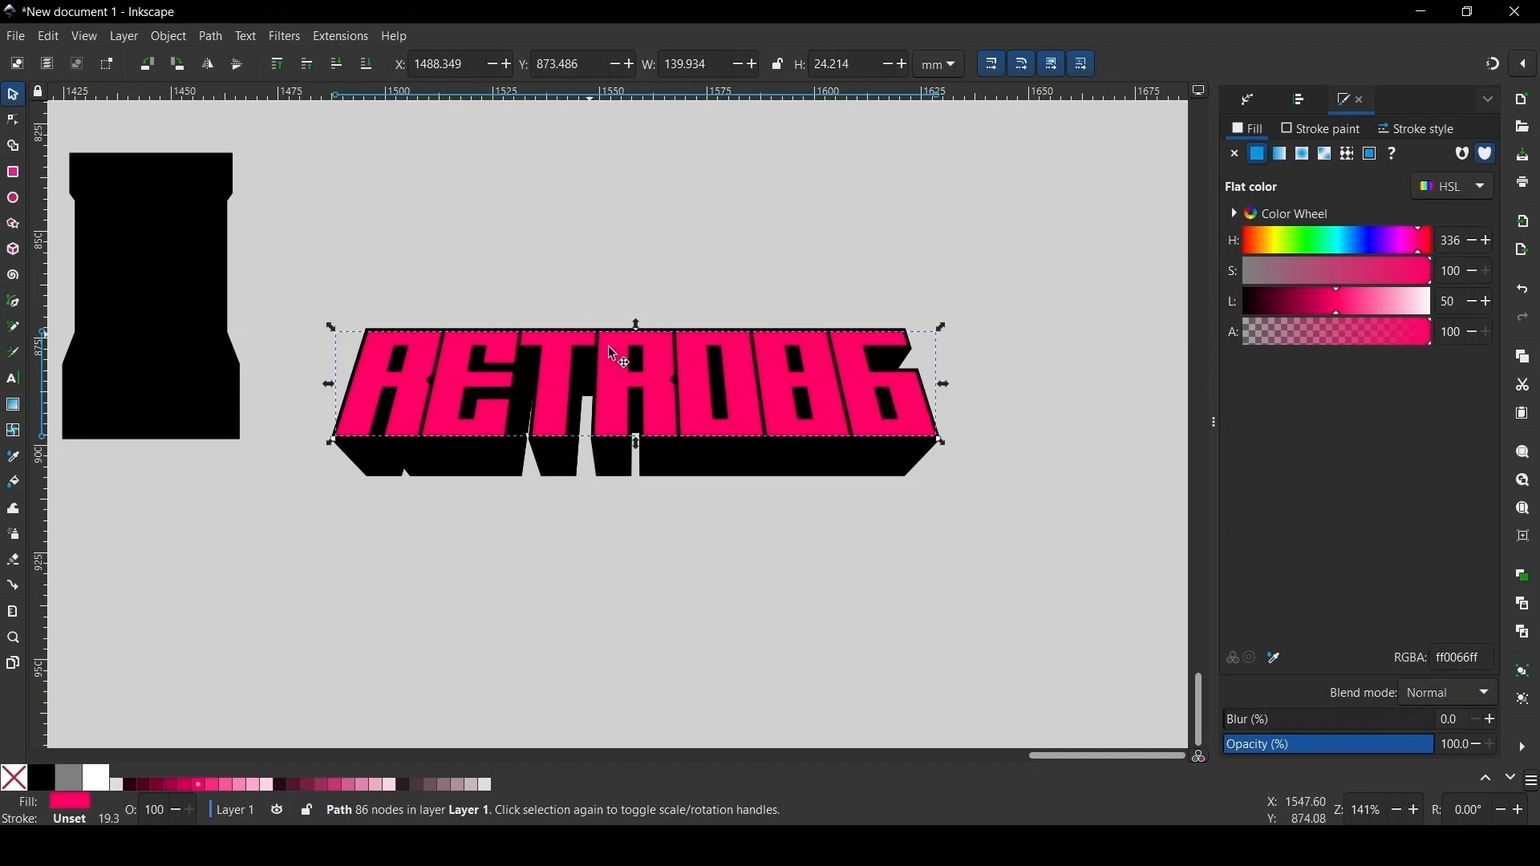
left_click(1284, 154)
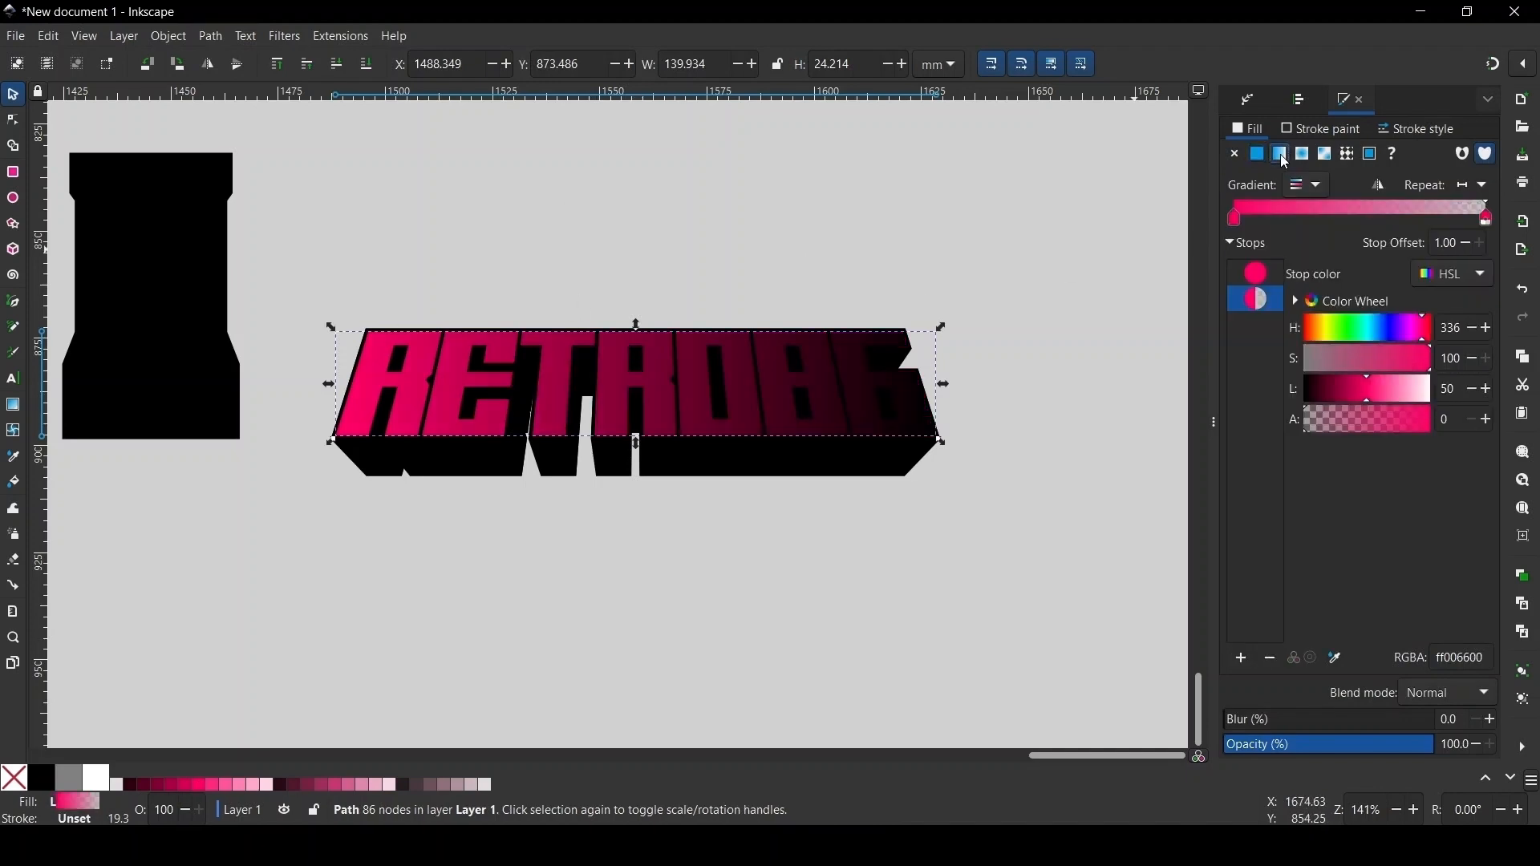
left_click(1310, 185)
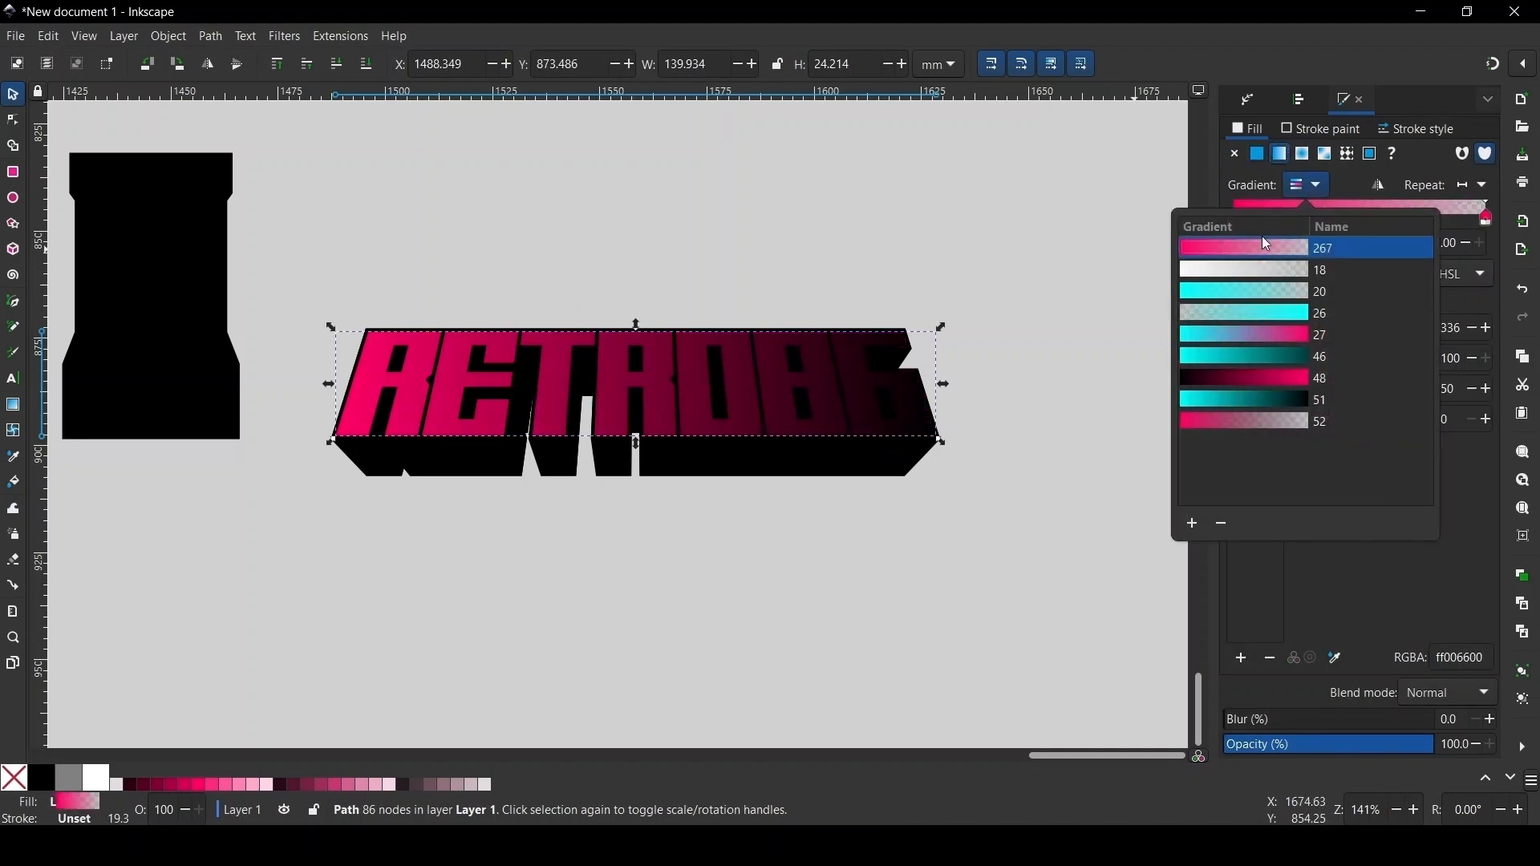
left_click(1283, 335)
left_click(1308, 185)
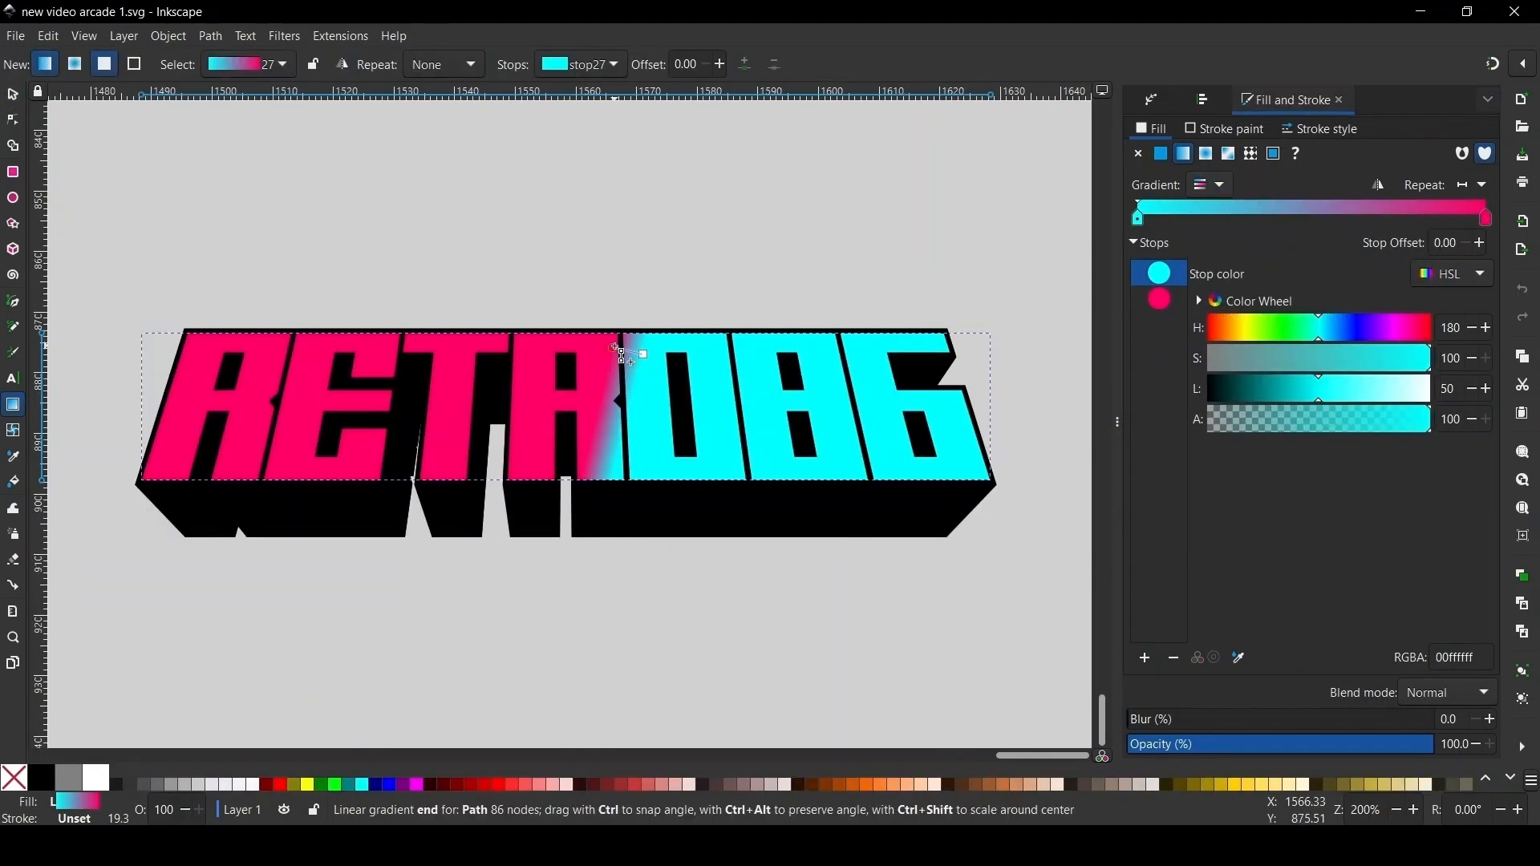
left_click_drag(619, 351, 617, 486)
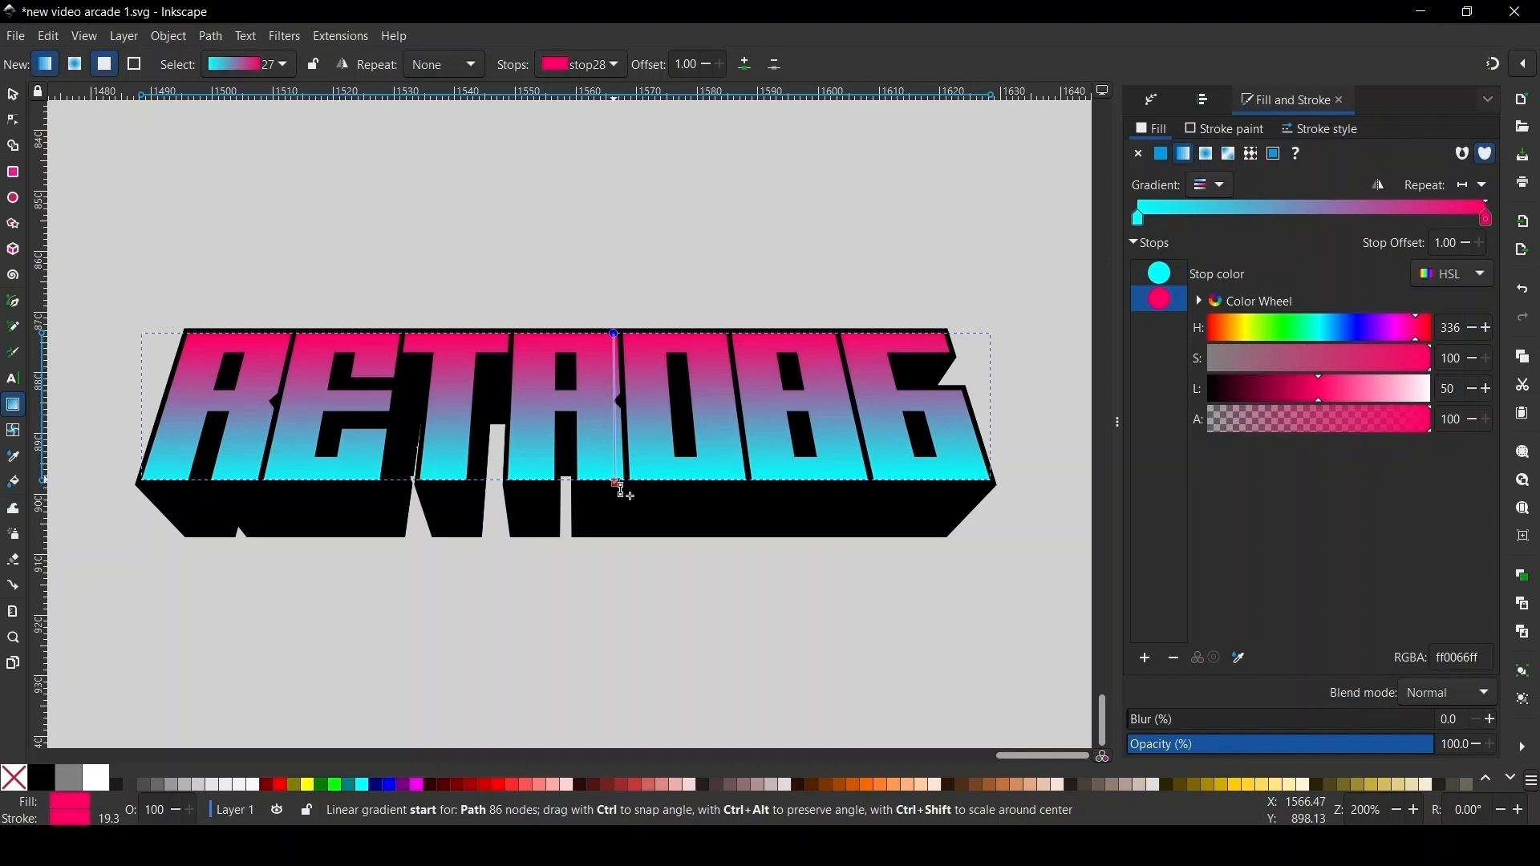
left_click_drag(617, 485, 616, 483)
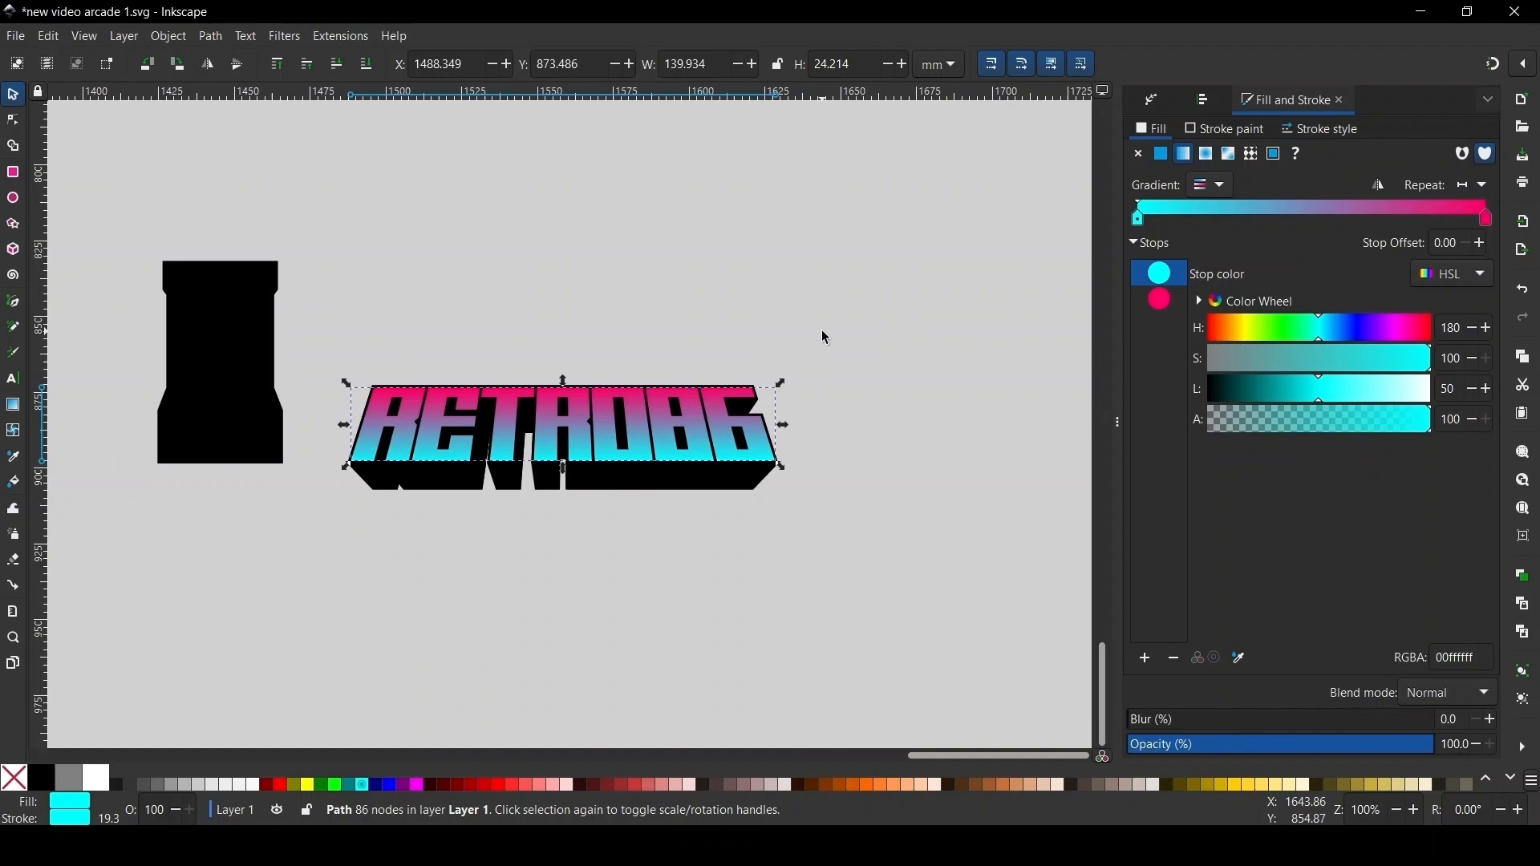
- Group the lettering with its outline and extrusion, place it across the cabinet silhouette's base and scale it proportionally to about 69 mm wide
left_click_drag(823, 332, 325, 585)
key("ctrl+g")
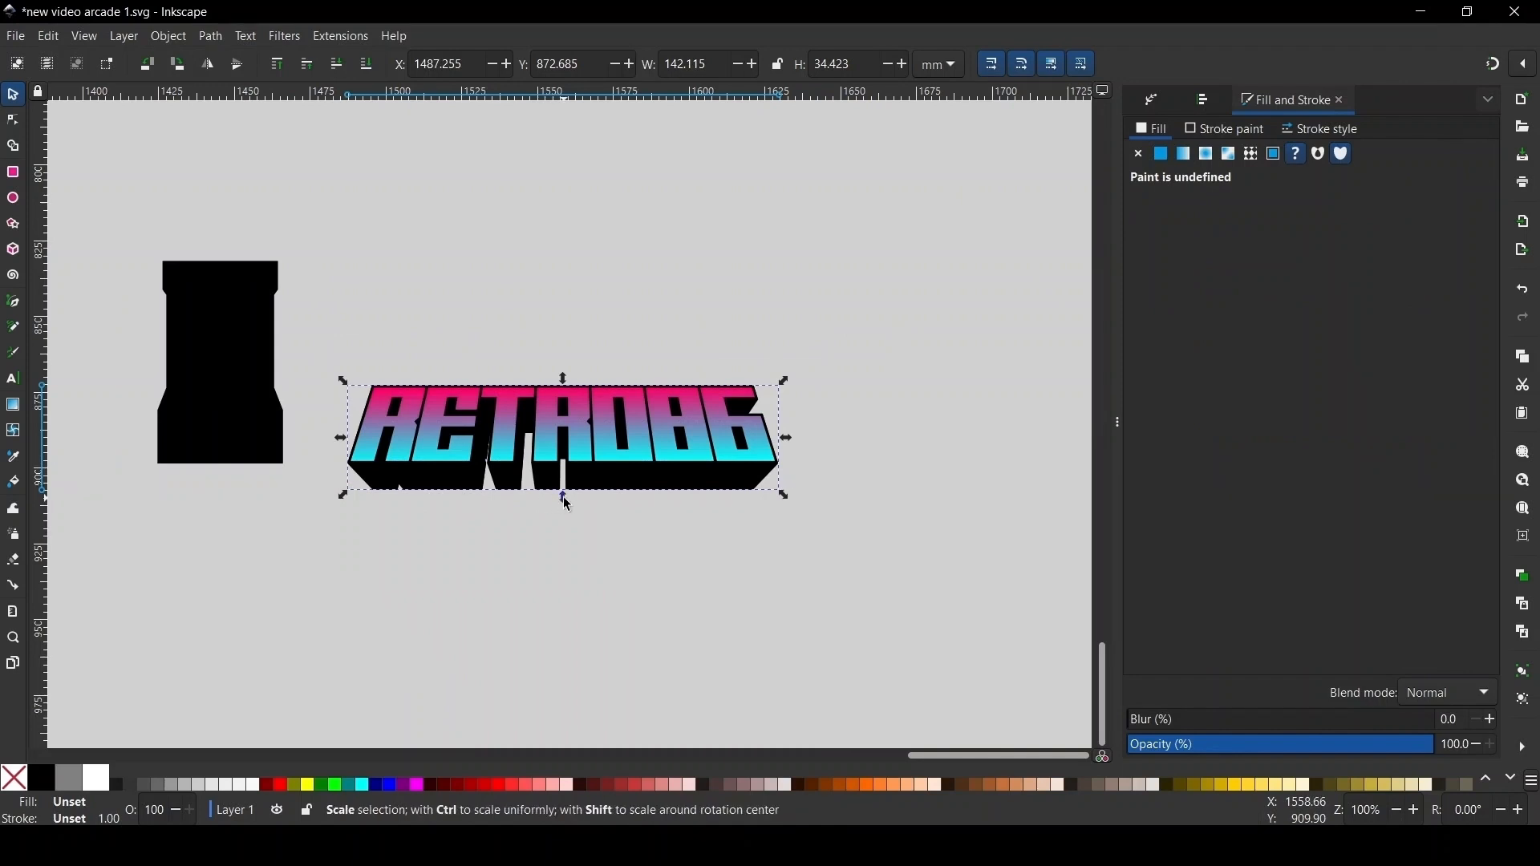
left_click_drag(565, 496, 569, 476)
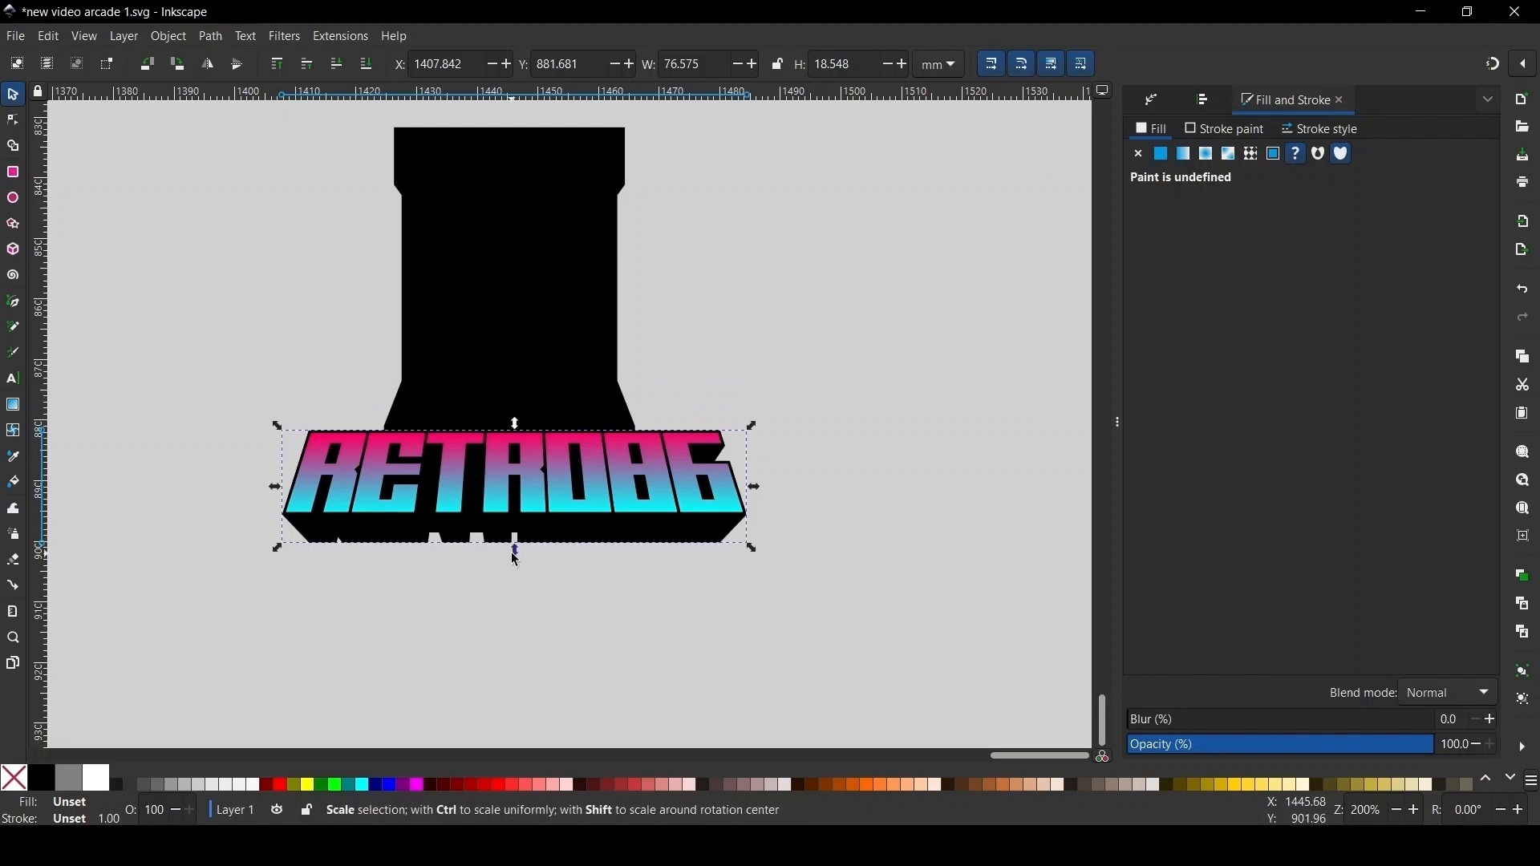
left_click_drag(515, 554, 513, 546)
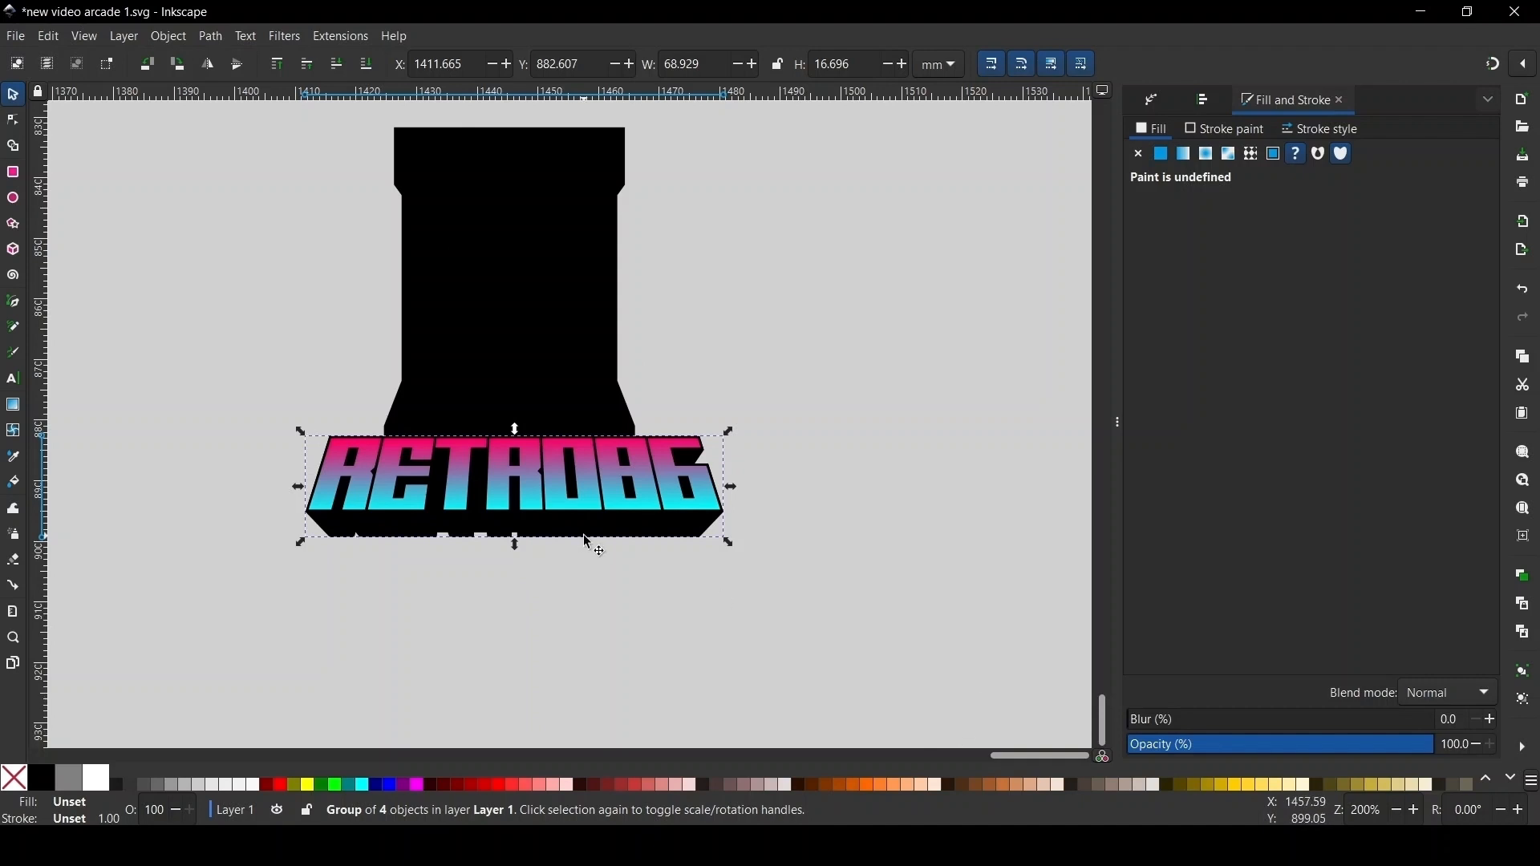
- Draw a three-cornered polygon about 66 mm wide below the artwork and flip it vertically to point down
scroll(505, 433, "down", 10)
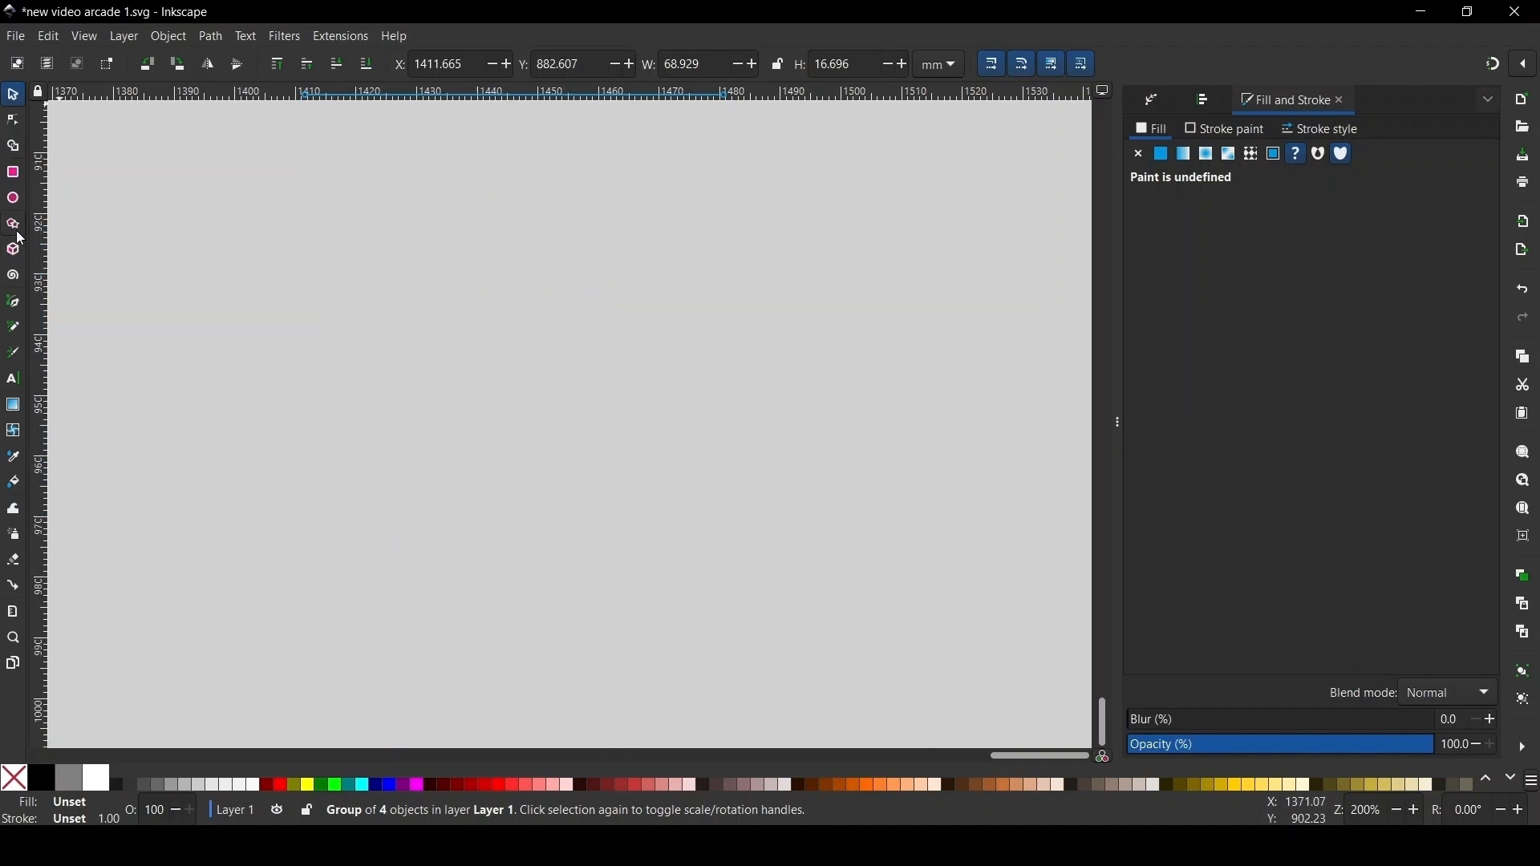
left_click(15, 226)
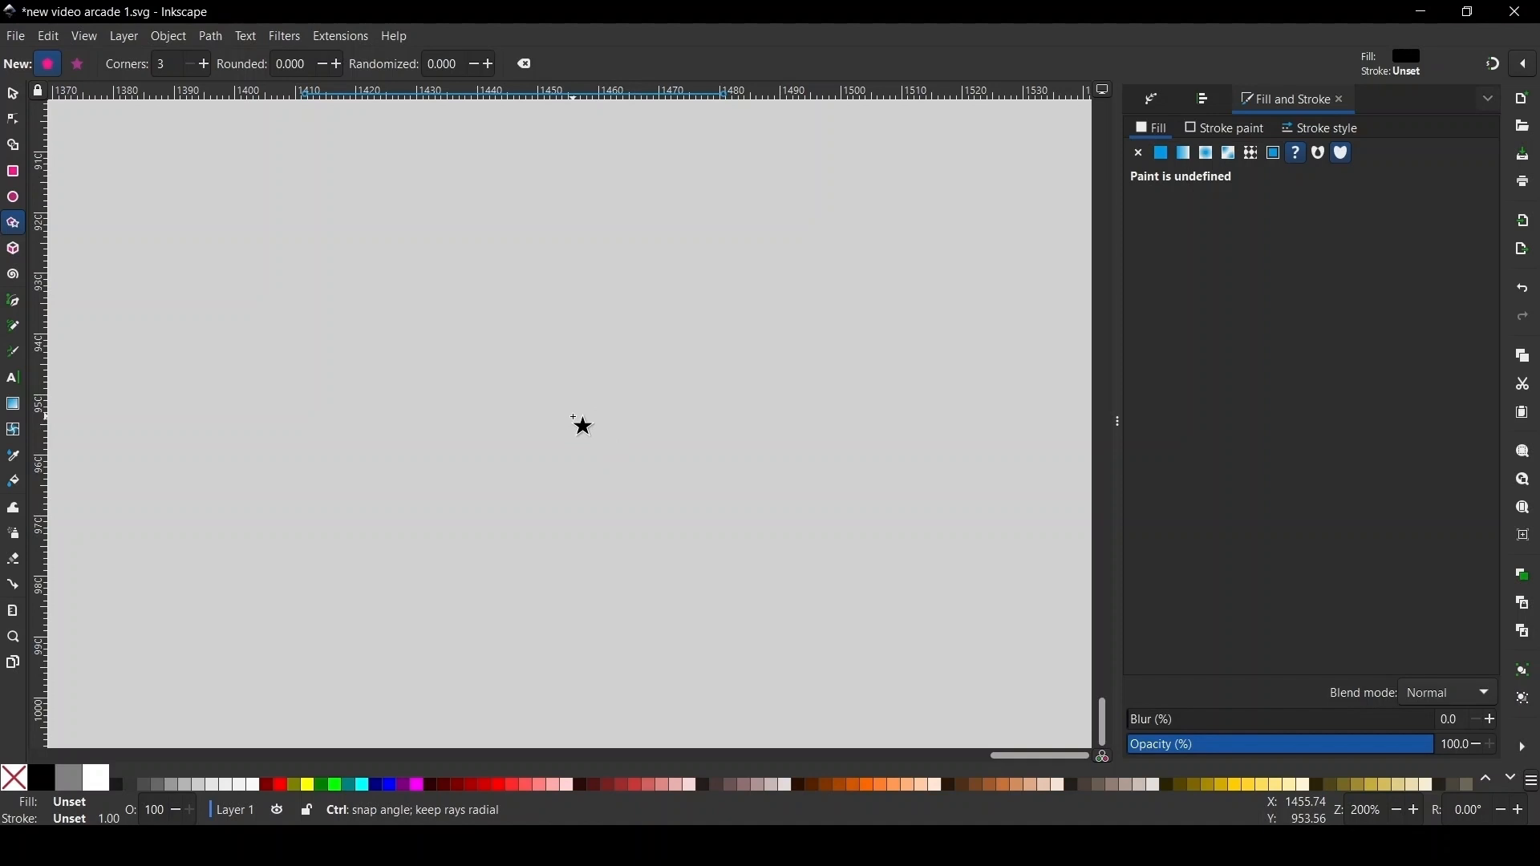
left_click_drag(573, 431, 763, 564)
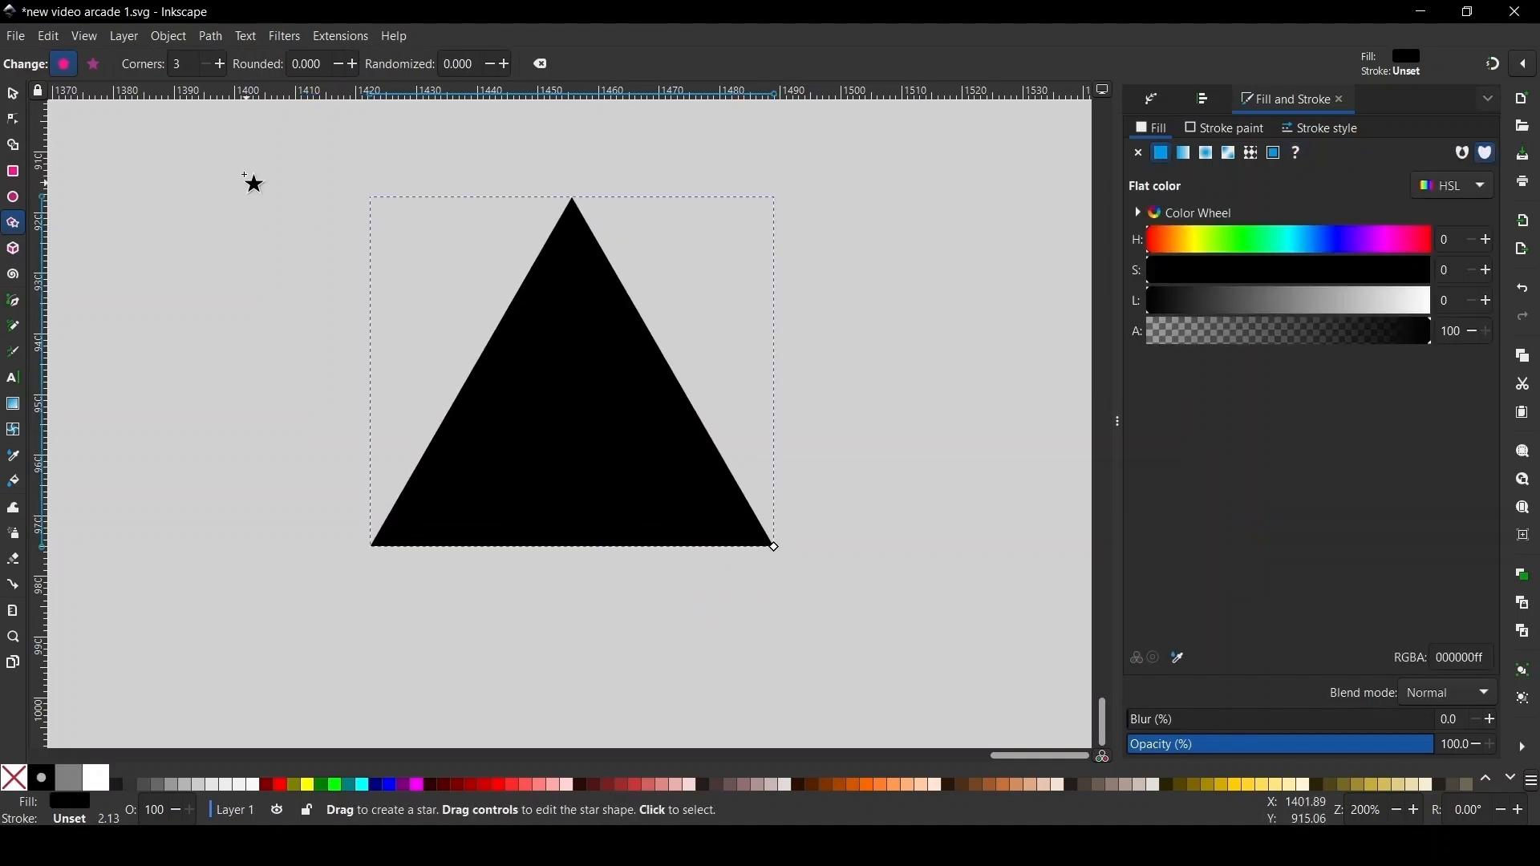
left_click(12, 94)
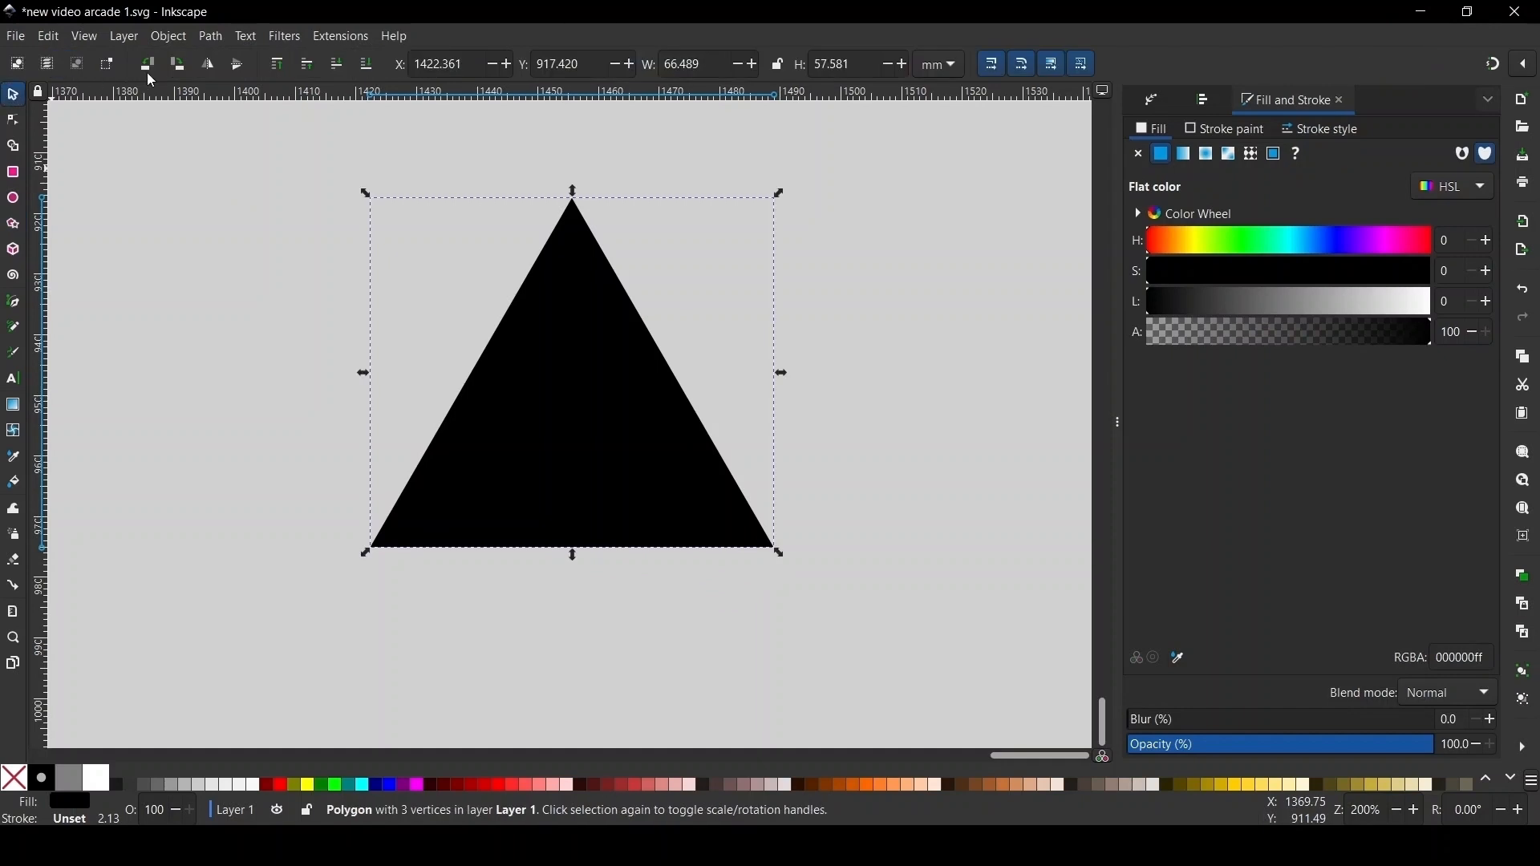
left_click(238, 64)
scroll(540, 213, "up", 5)
scroll(585, 485, "down", 5)
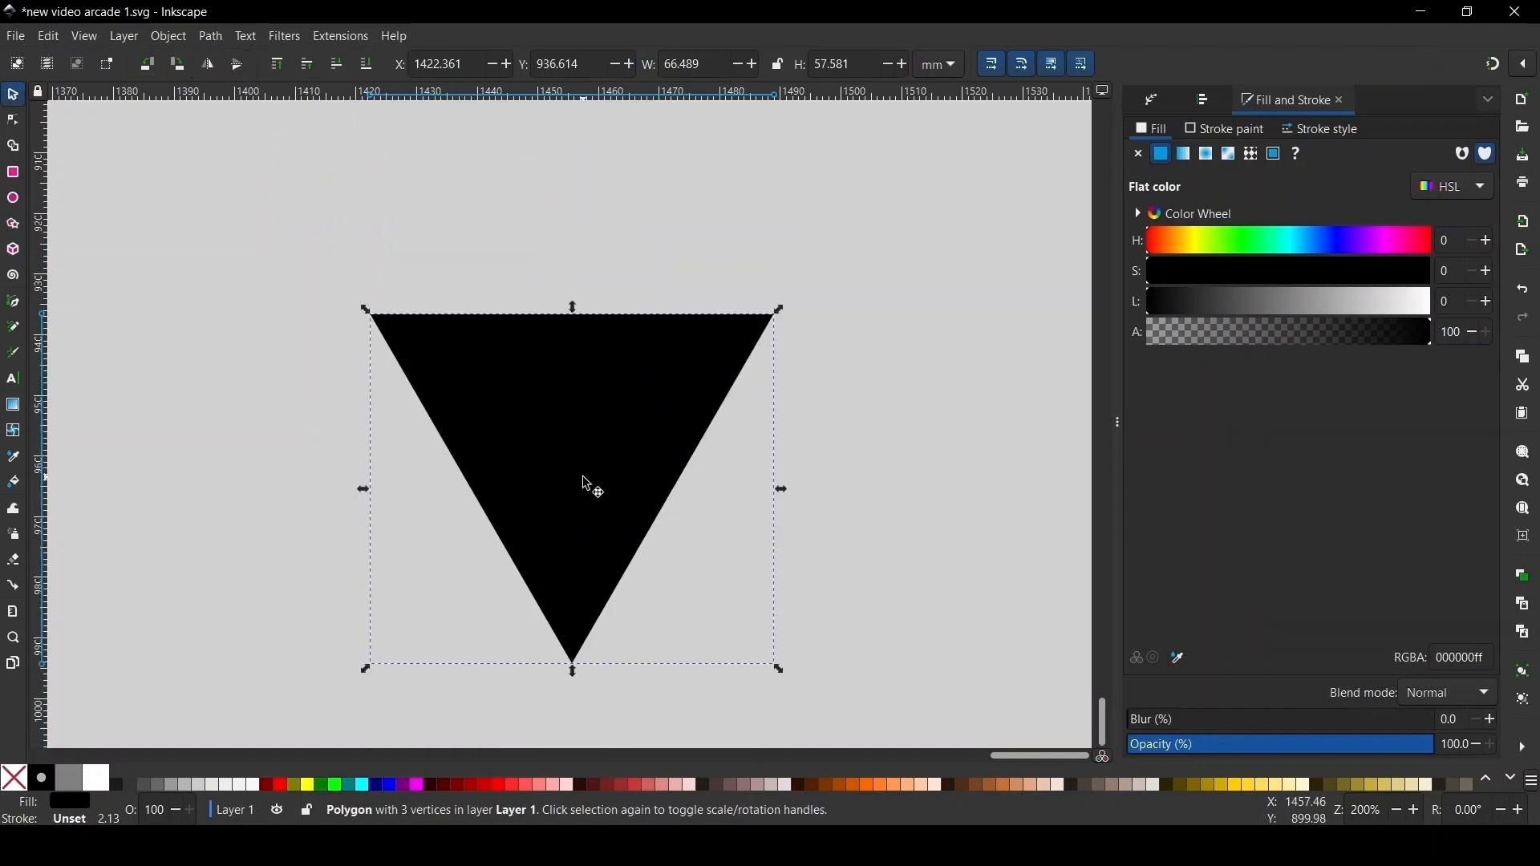
- Move the inverted triangle over the cabinet and lettering and centre it horizontally on the cabinet silhouette
left_click_drag(595, 502, 585, 378)
scroll(588, 375, "up", 5)
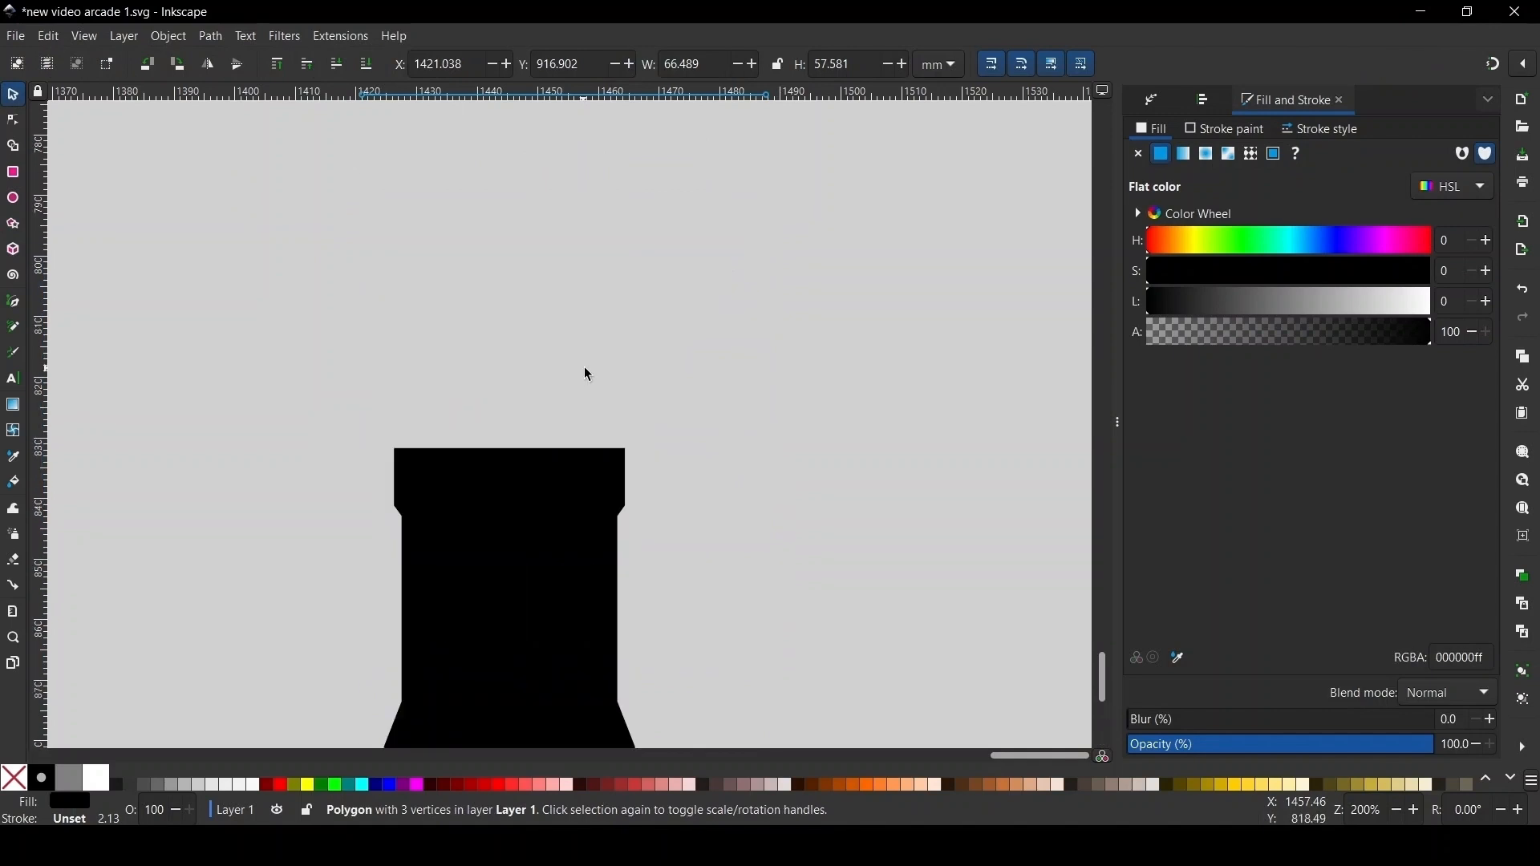
scroll(589, 373, "down", 5)
left_click_drag(687, 618, 618, 210)
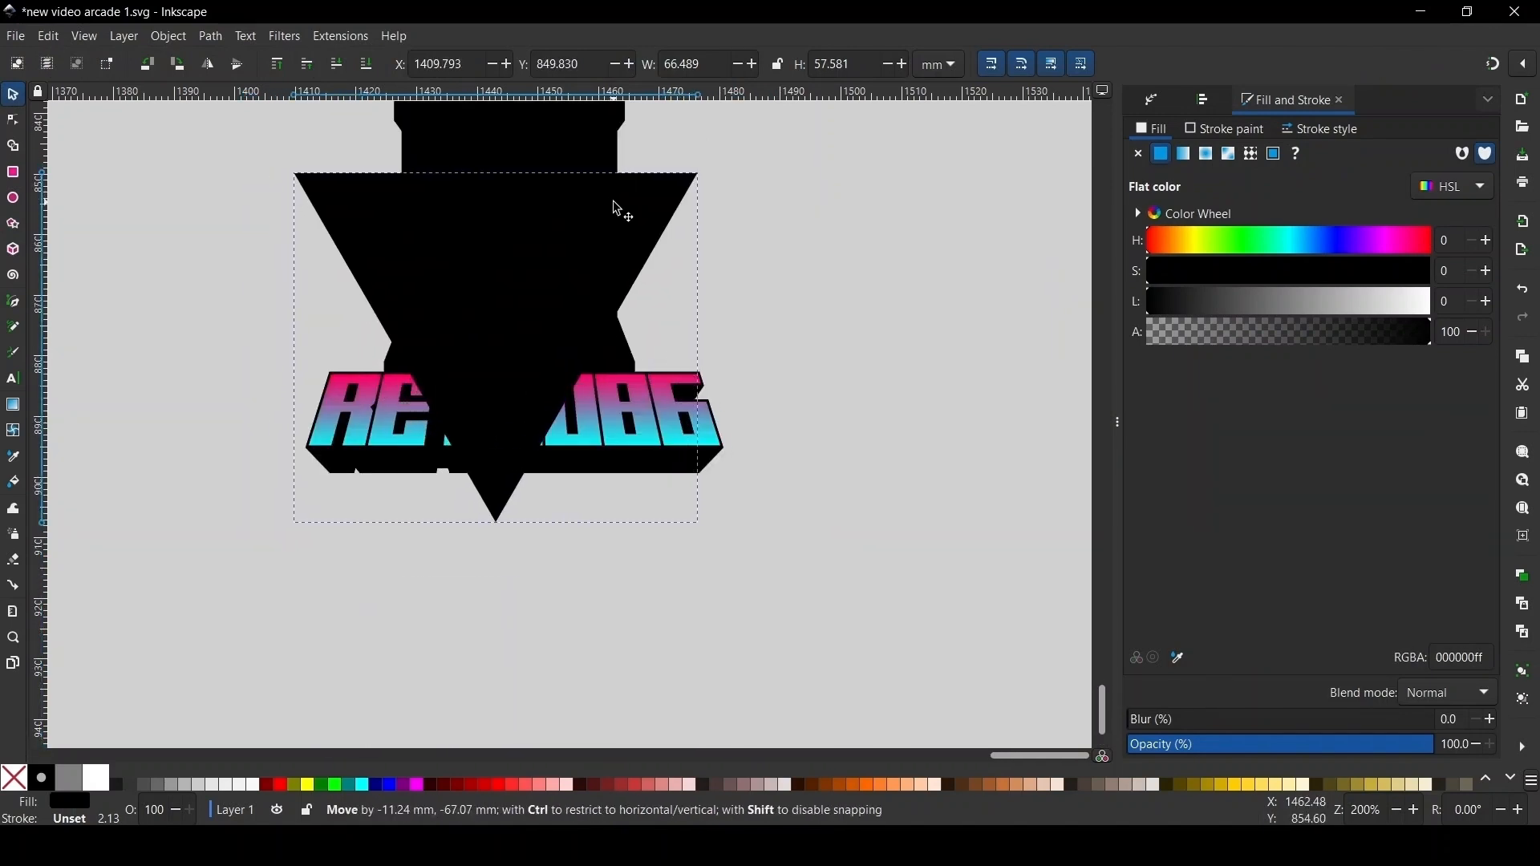
left_click(567, 146, "shift")
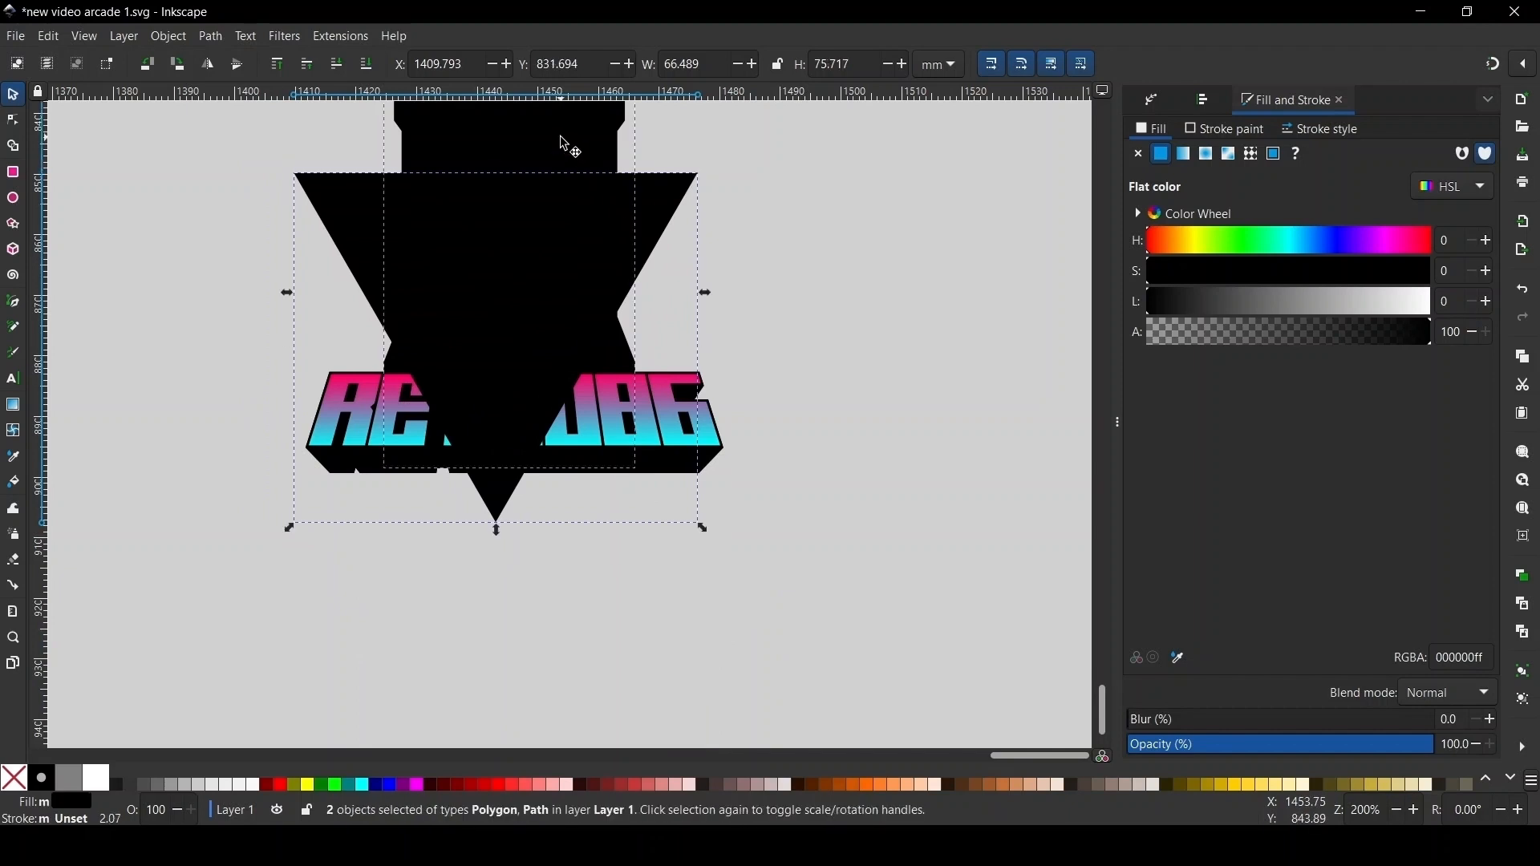
left_click(1209, 103)
left_click(1209, 259)
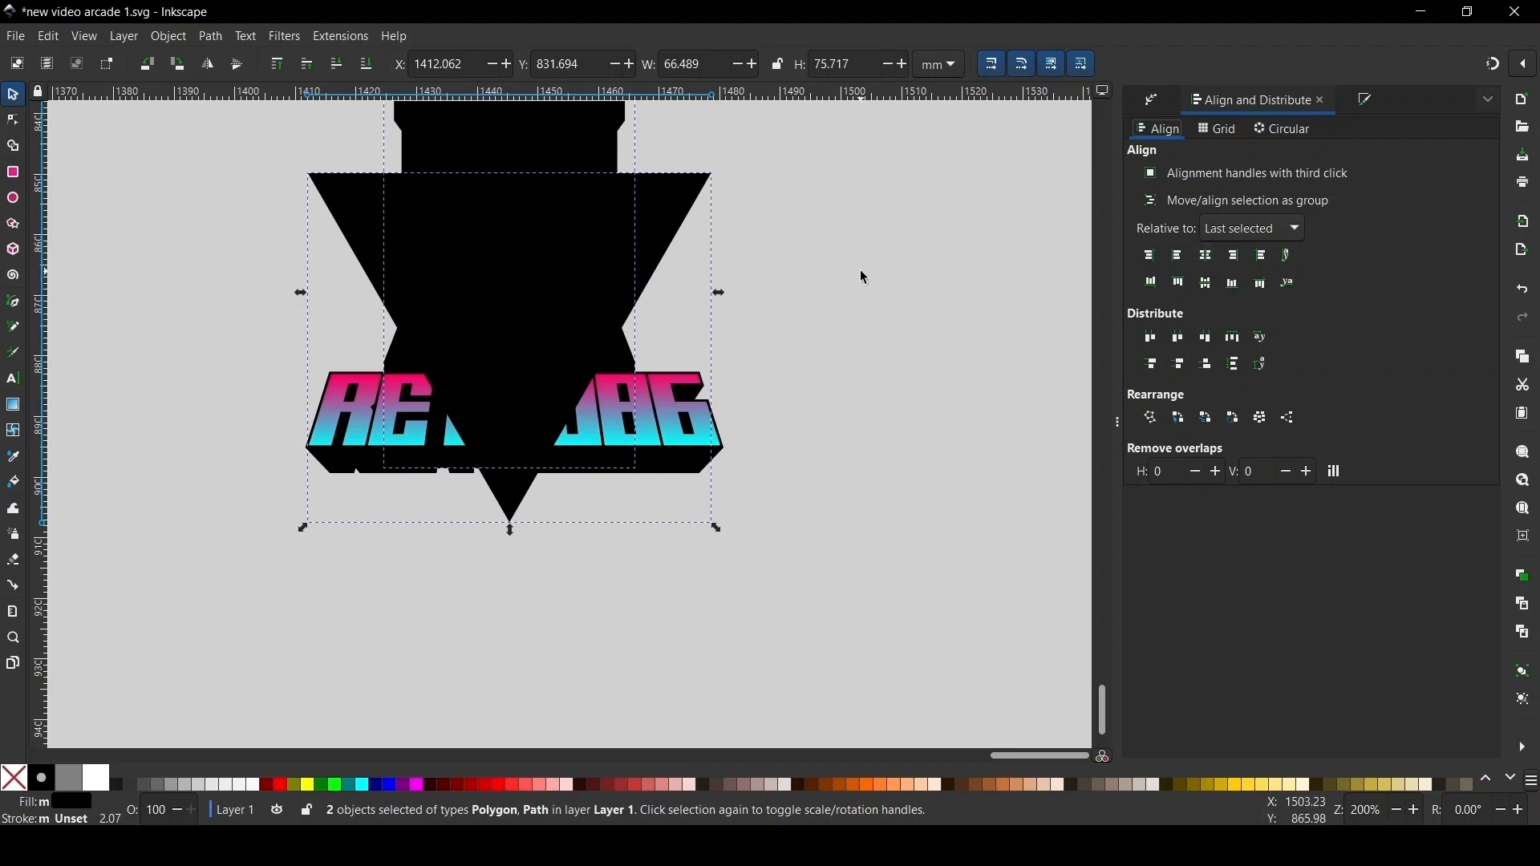
scroll(860, 270, "up", 4)
- Fill the inverted triangle with olive (#808000), and duplicate it in place with a dark red fill on the copy
left_click(629, 358)
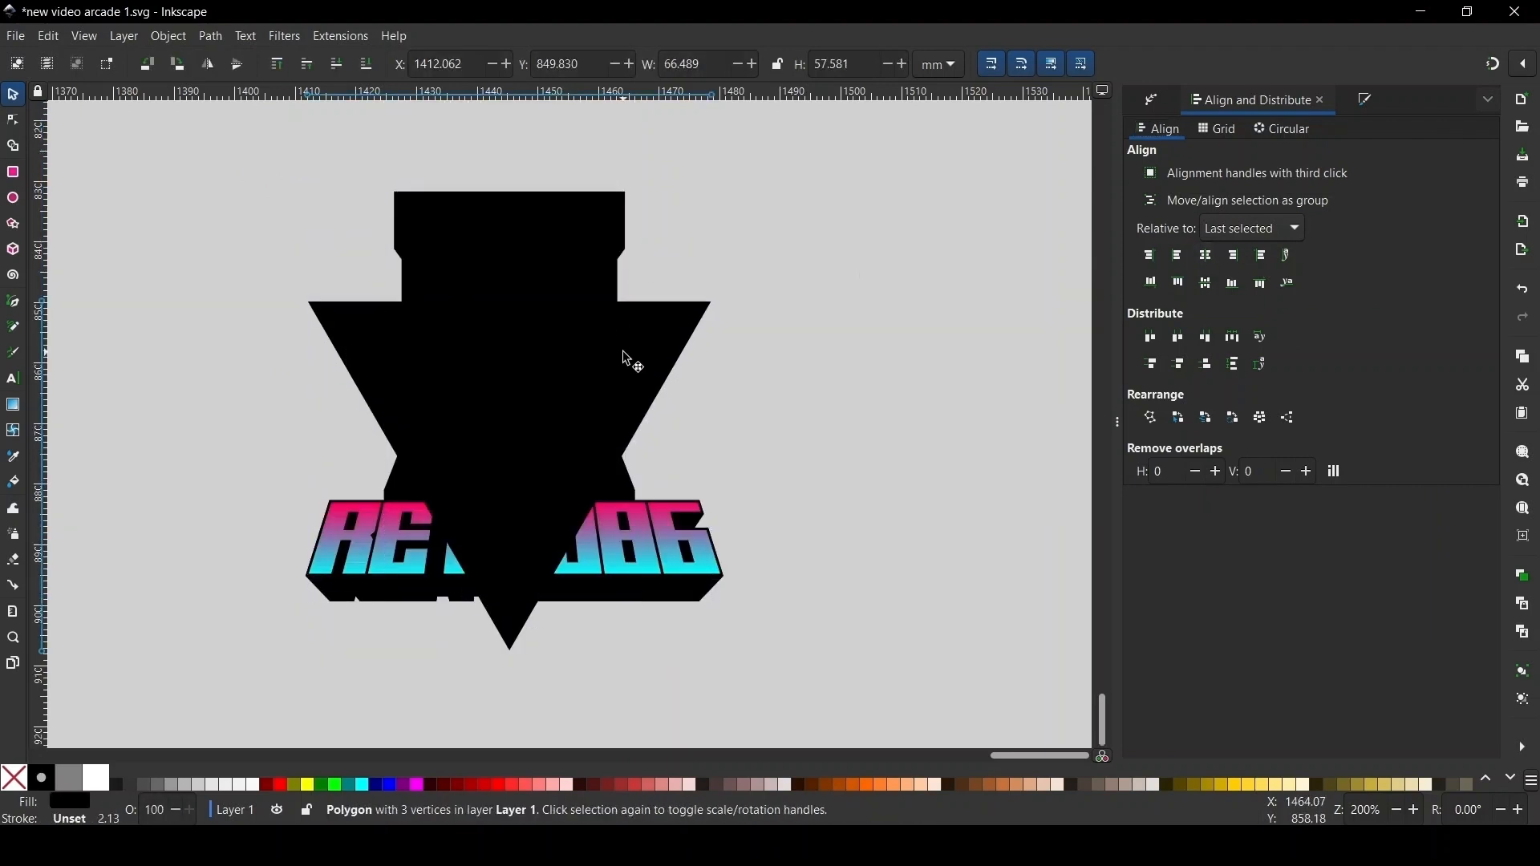
left_click(206, 781)
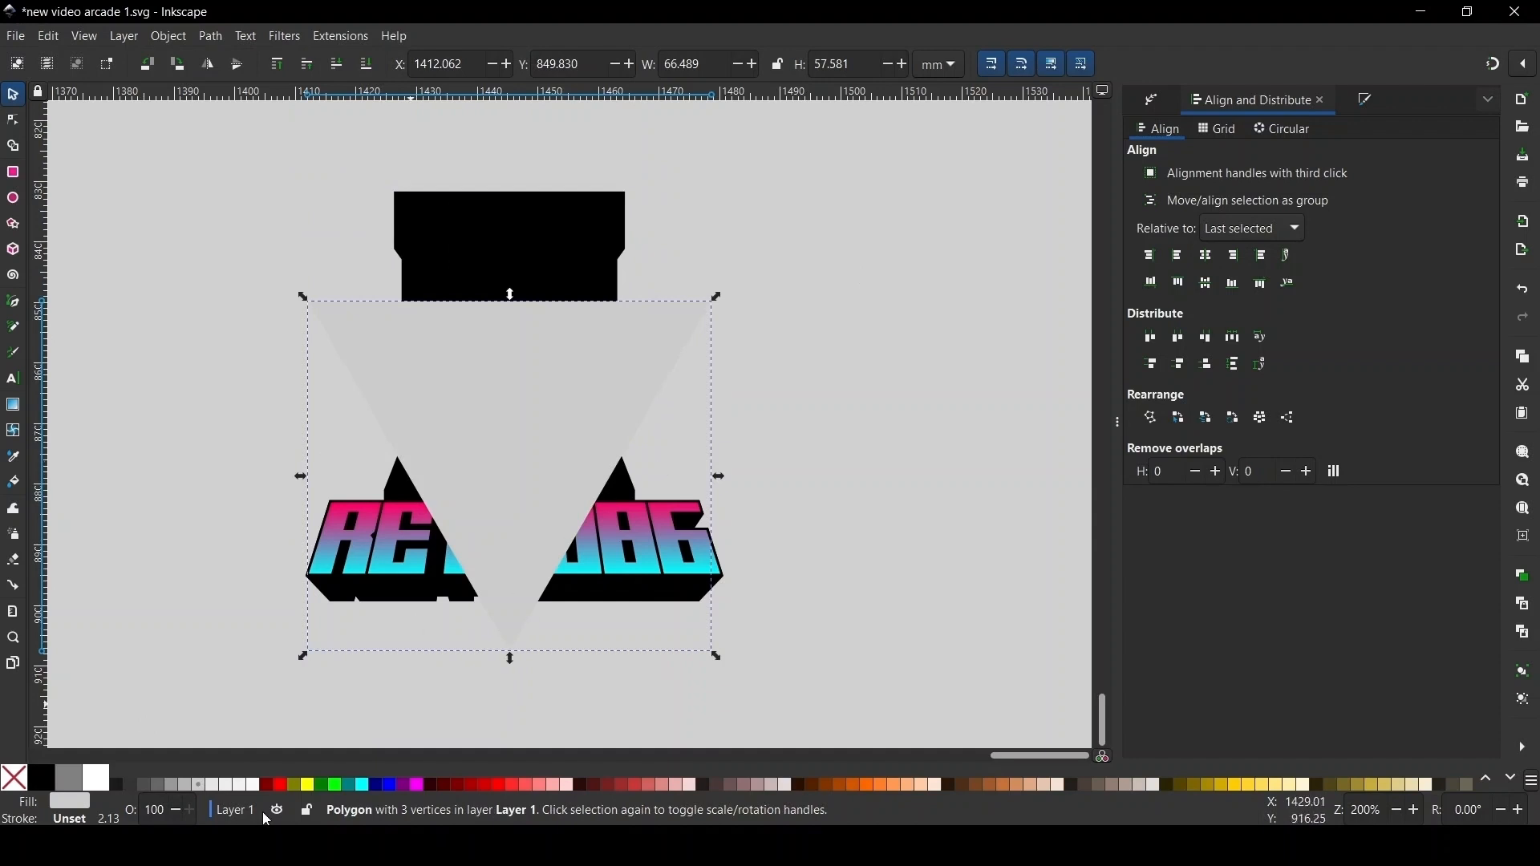
left_click(292, 787)
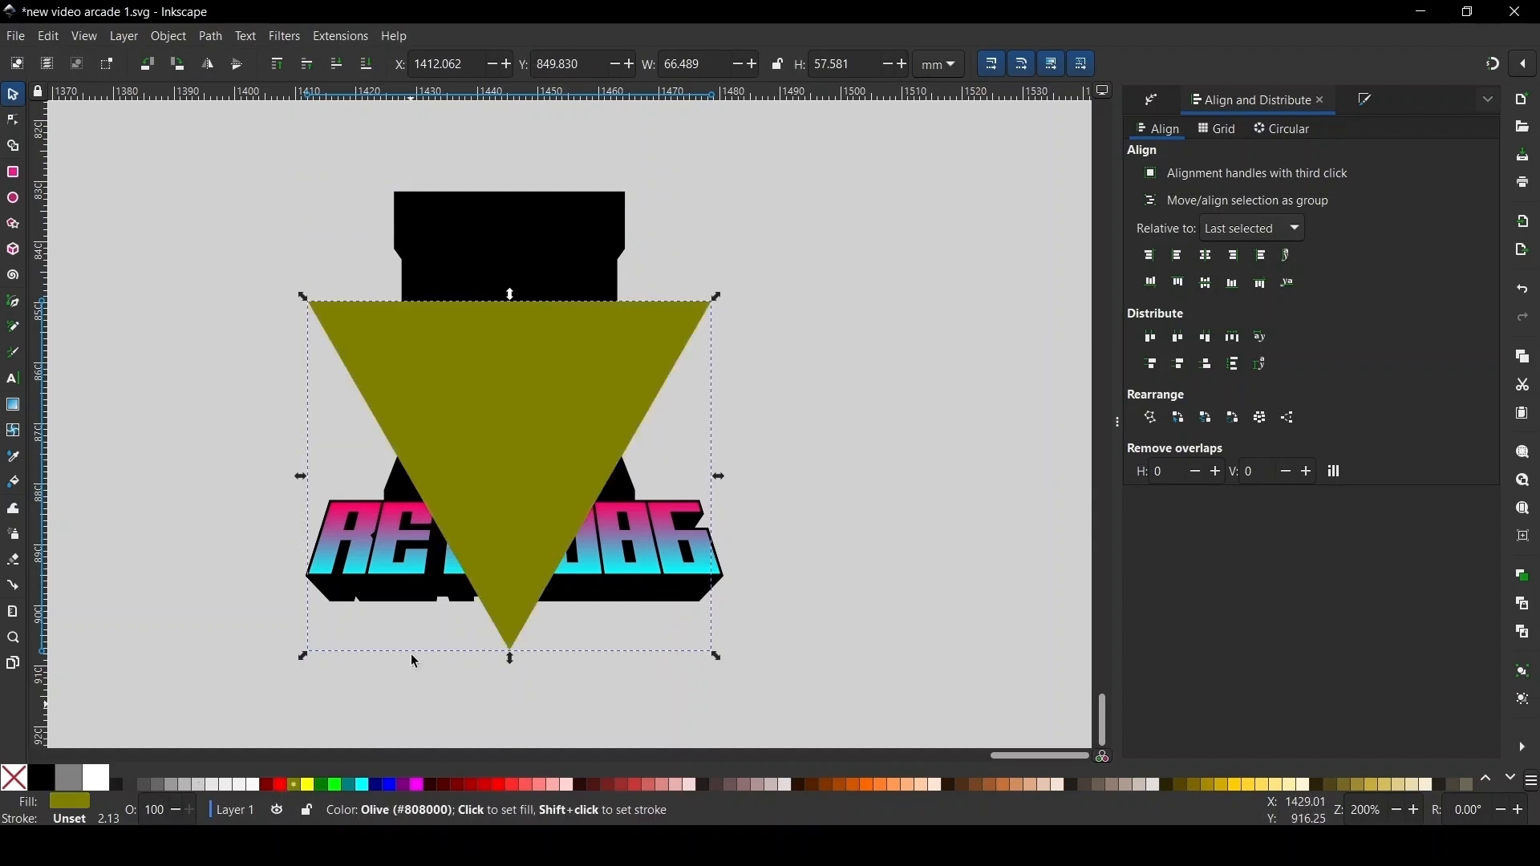
left_click(788, 316)
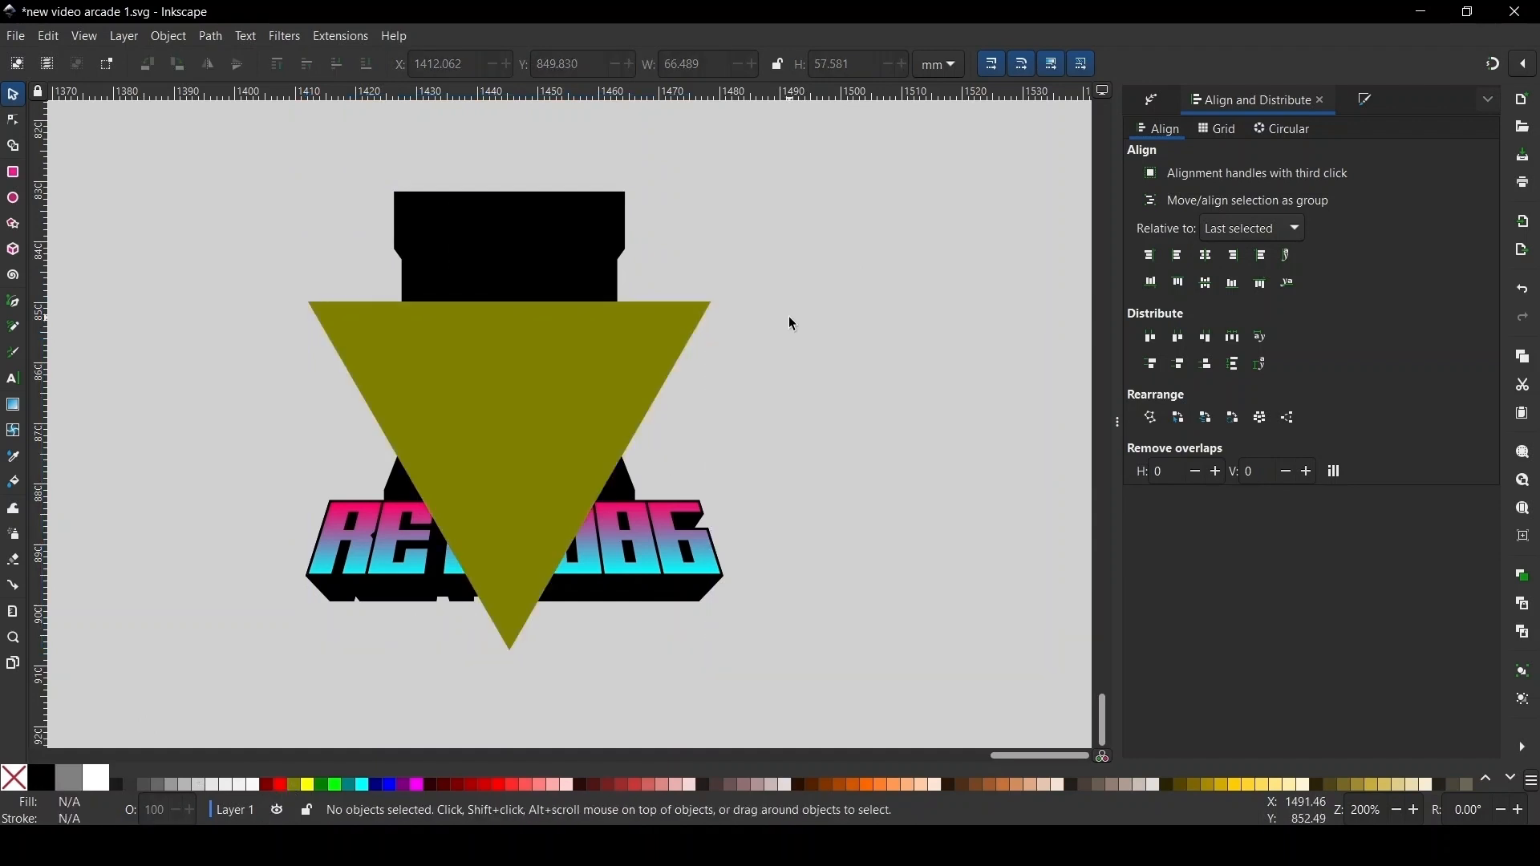
left_click(638, 357)
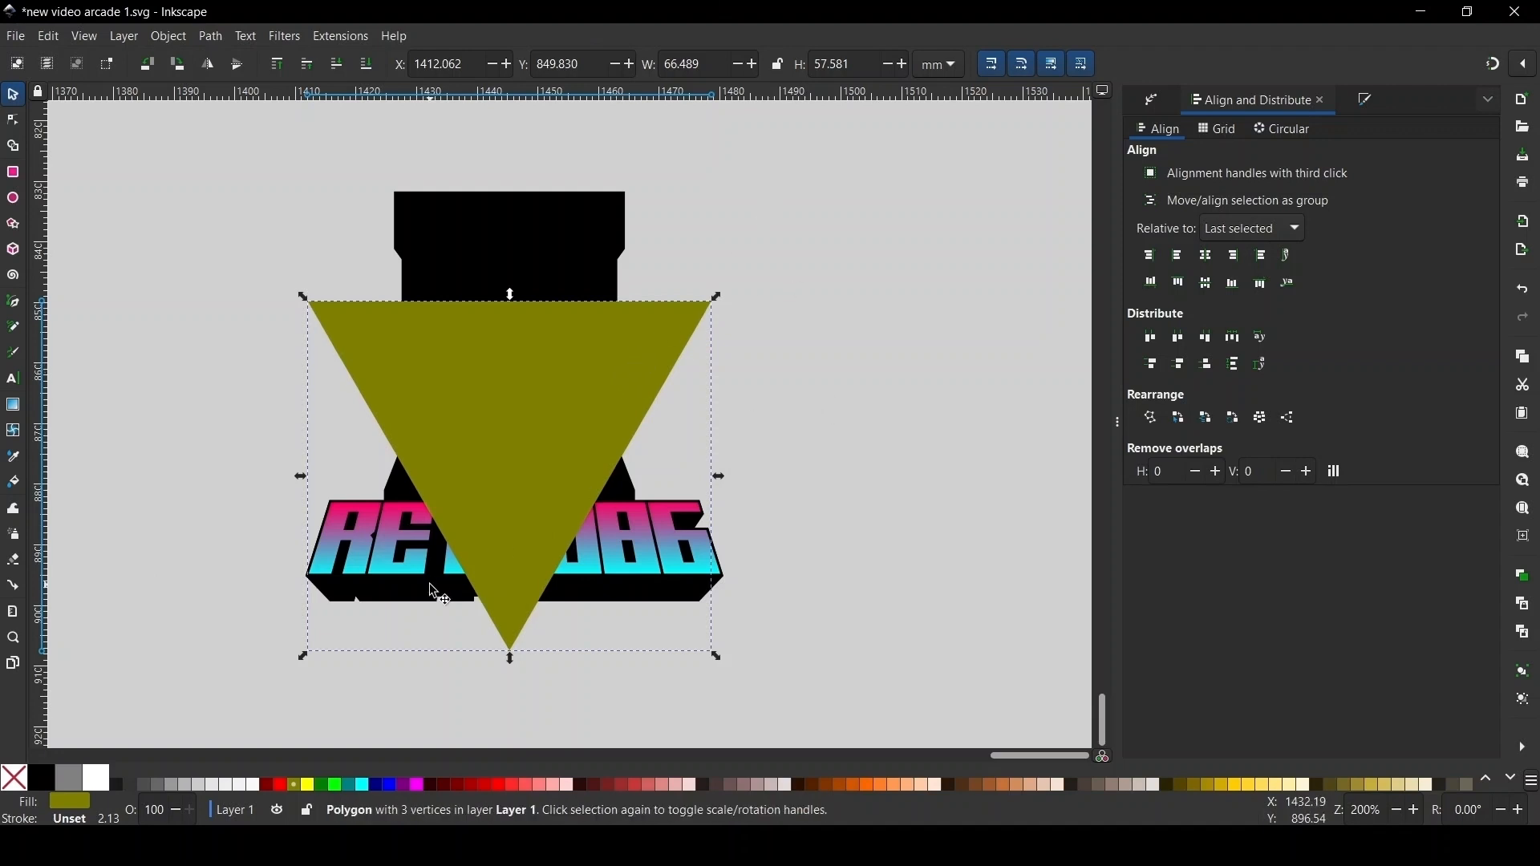
left_click(268, 789)
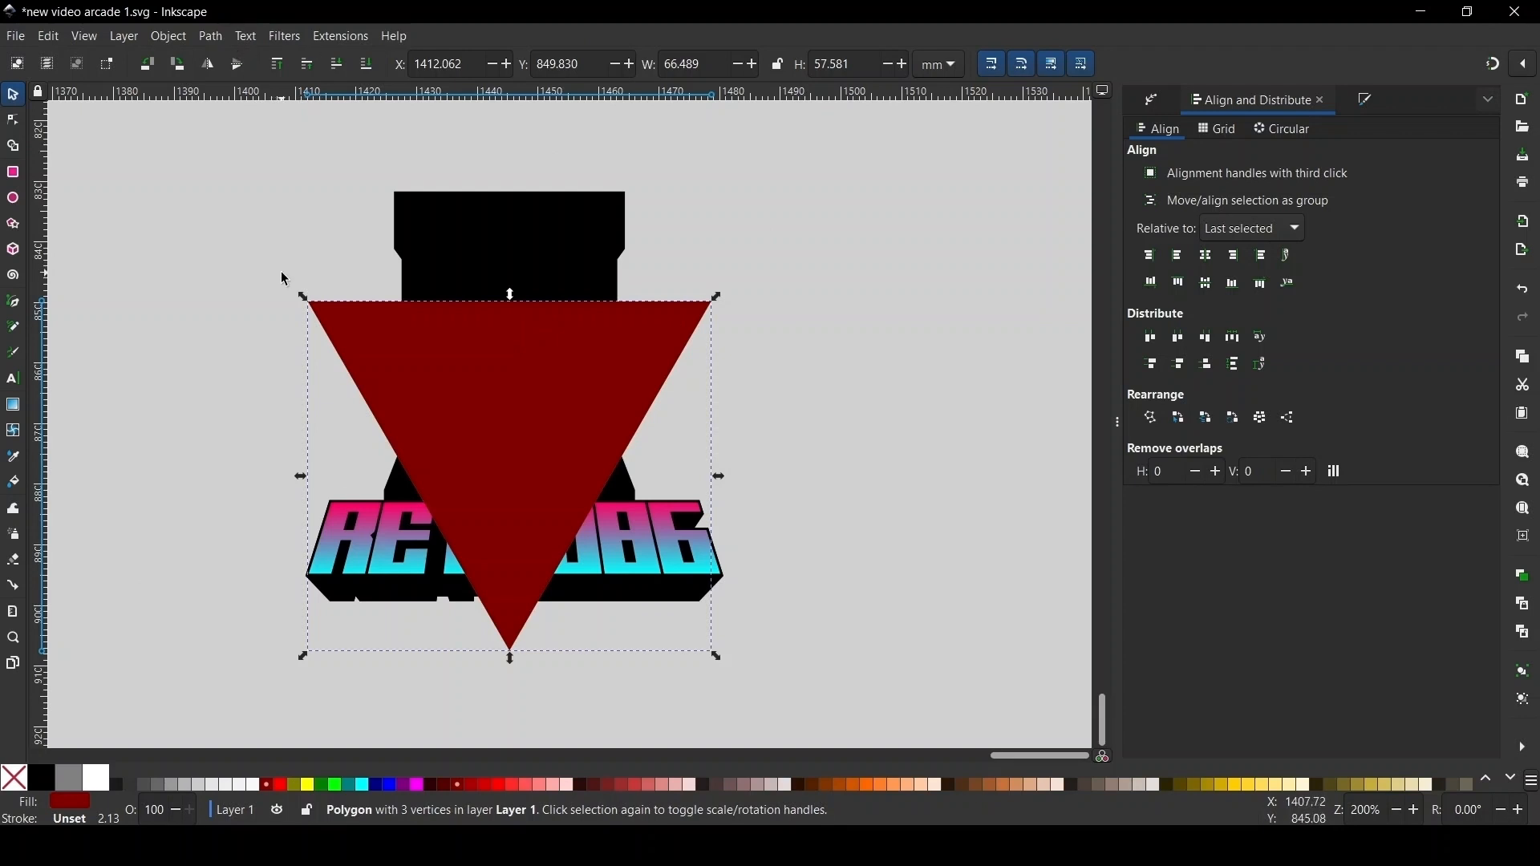
- Convert both the olive triangle and its dark red copy to paths
left_click_drag(282, 273, 722, 676)
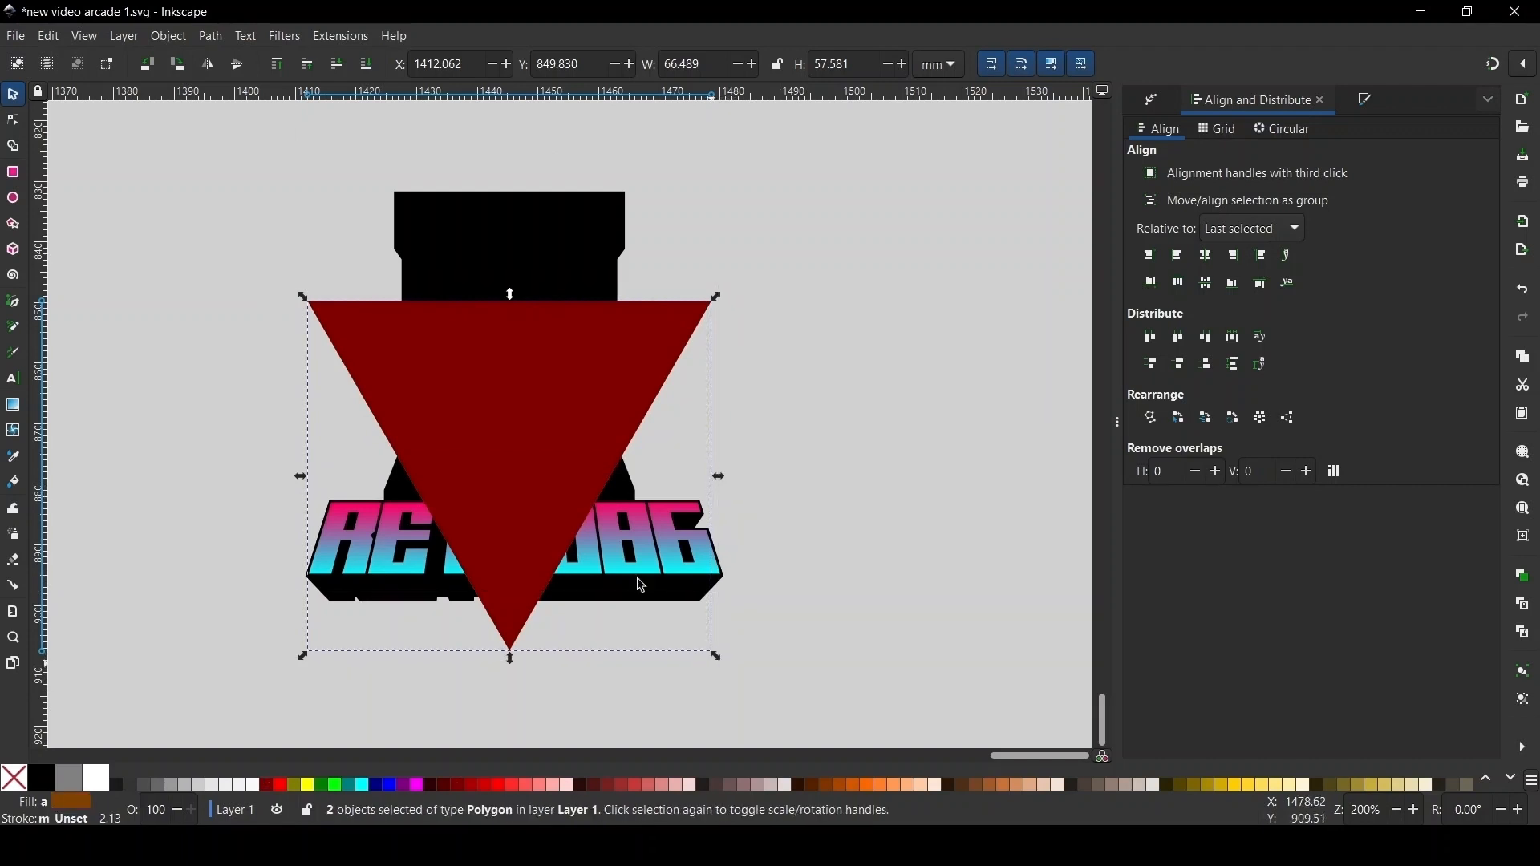
left_click(210, 37)
left_click(256, 59)
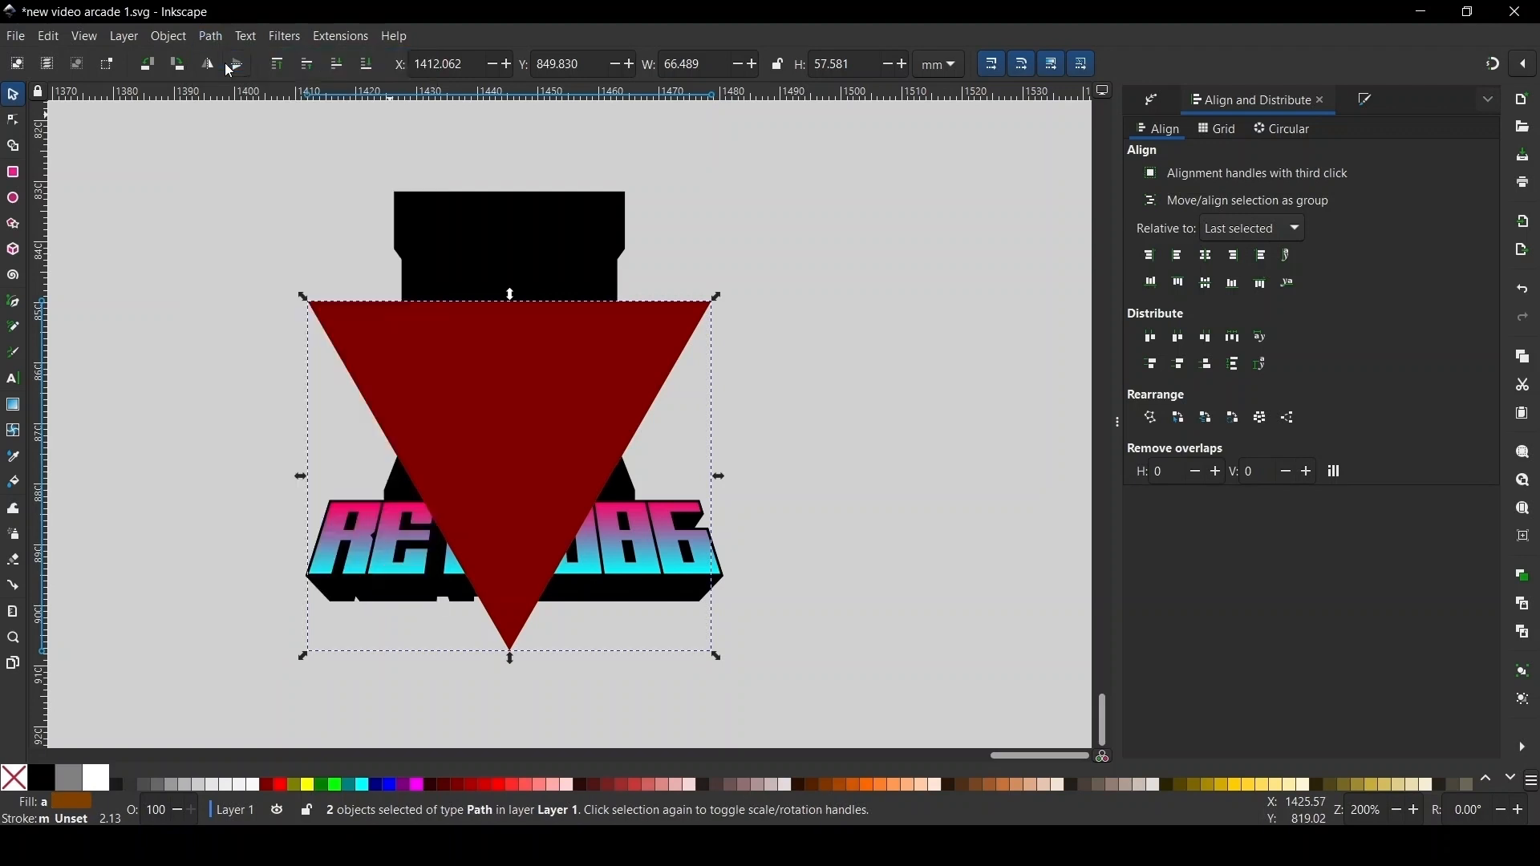
- Apply a Dynamic Offset to the dark red triangle and inset it by about 0.5 pt to leave a thin olive border
left_click(458, 437)
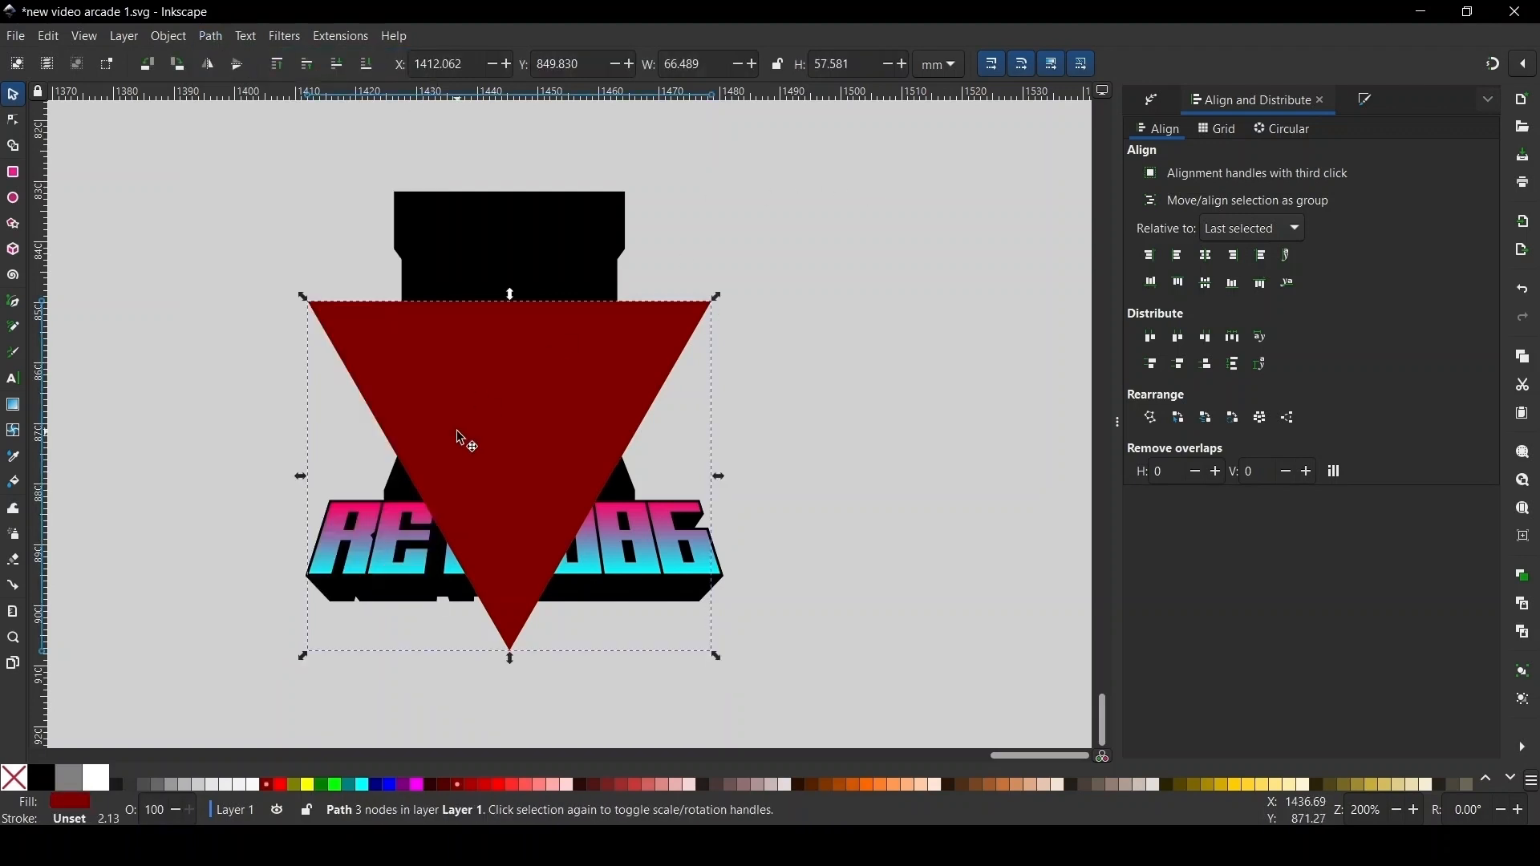
left_click(210, 36)
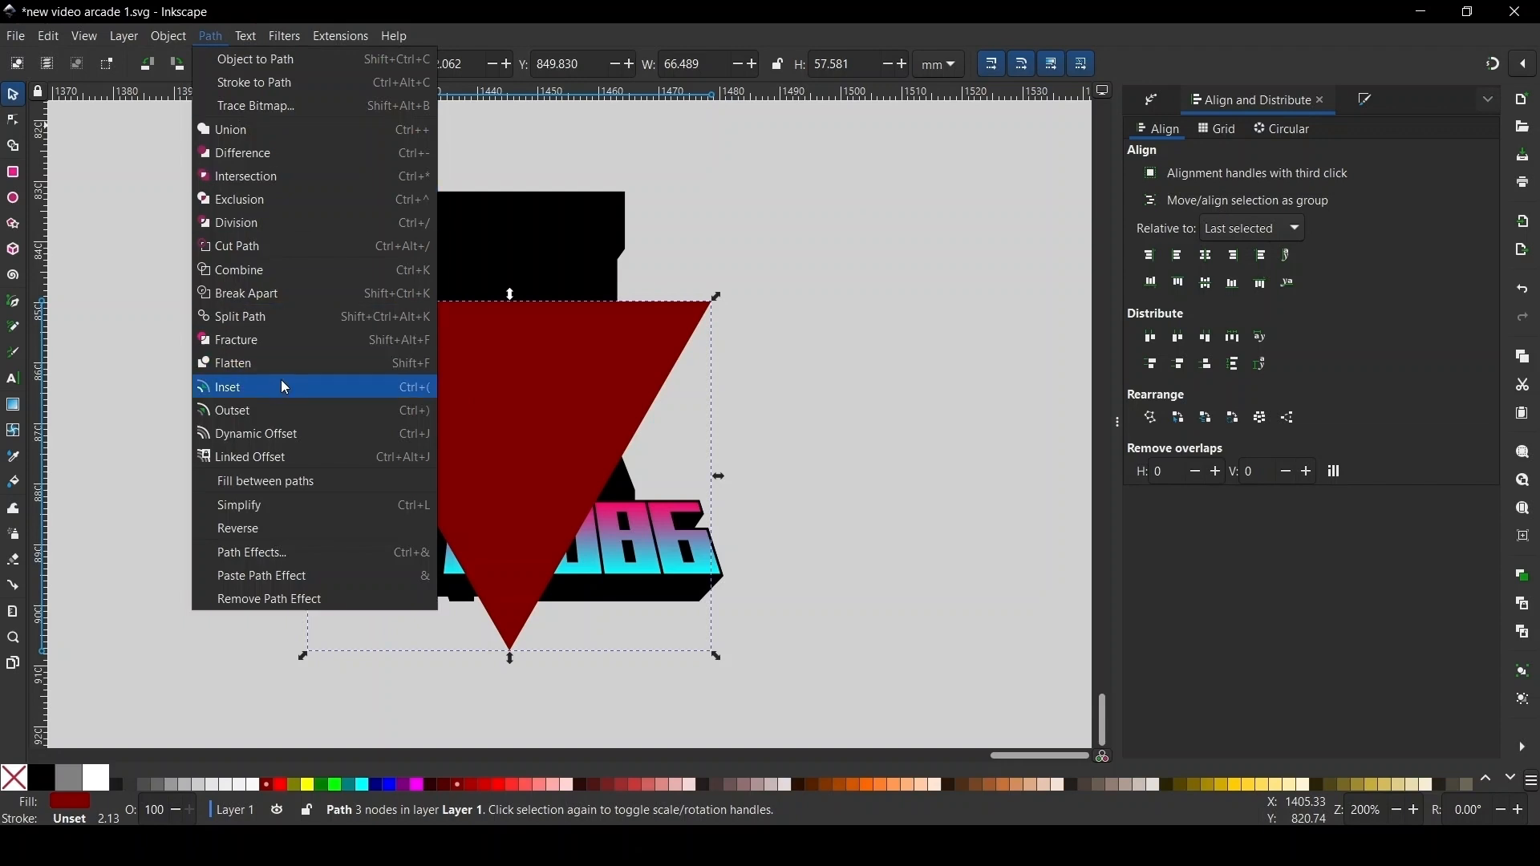
left_click(273, 438)
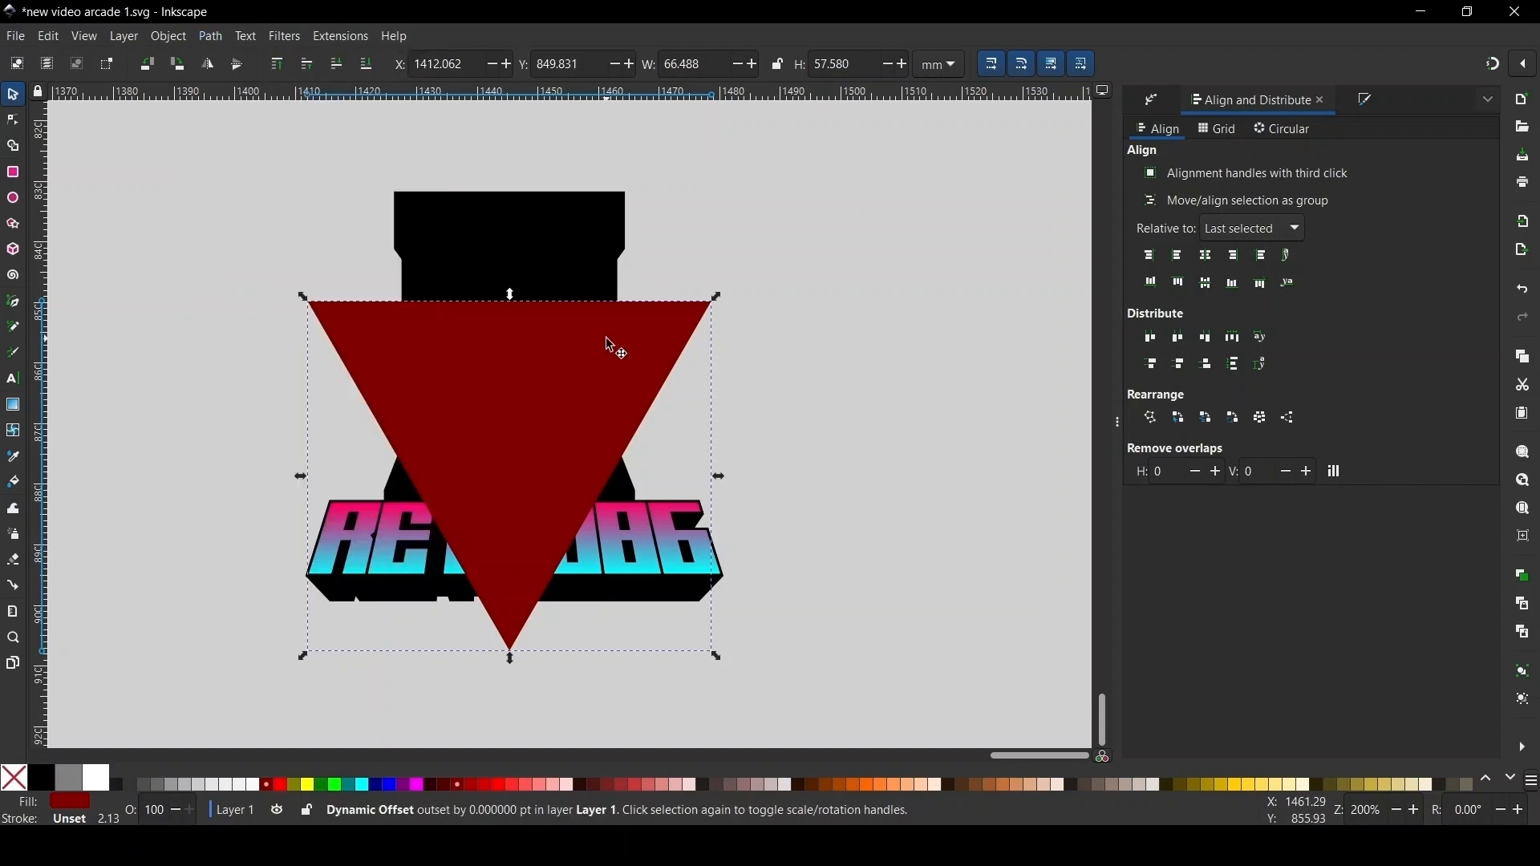
left_click(13, 120)
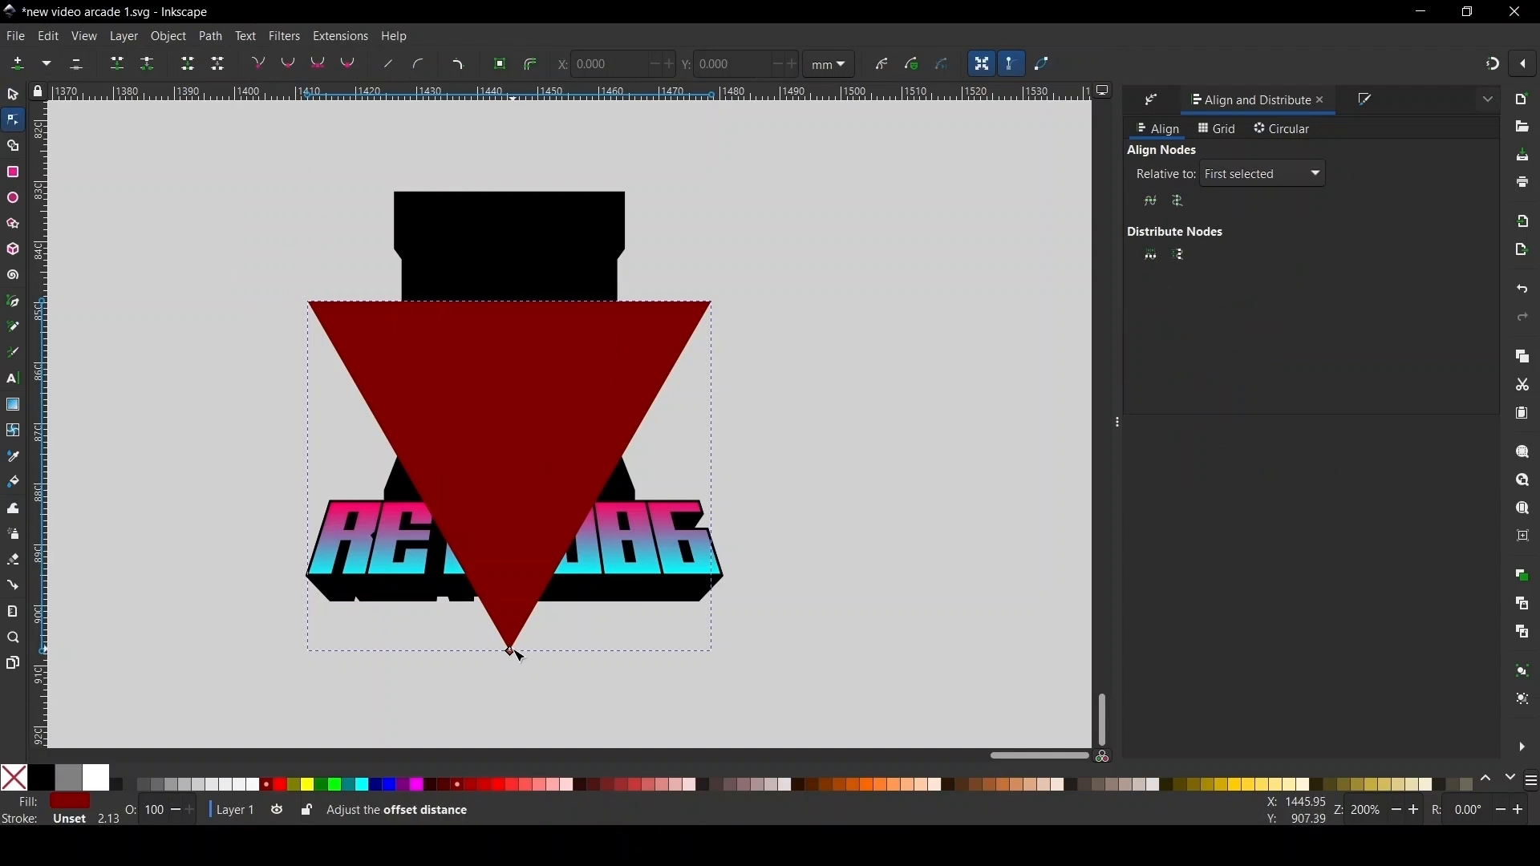
left_click_drag(514, 651, 513, 642)
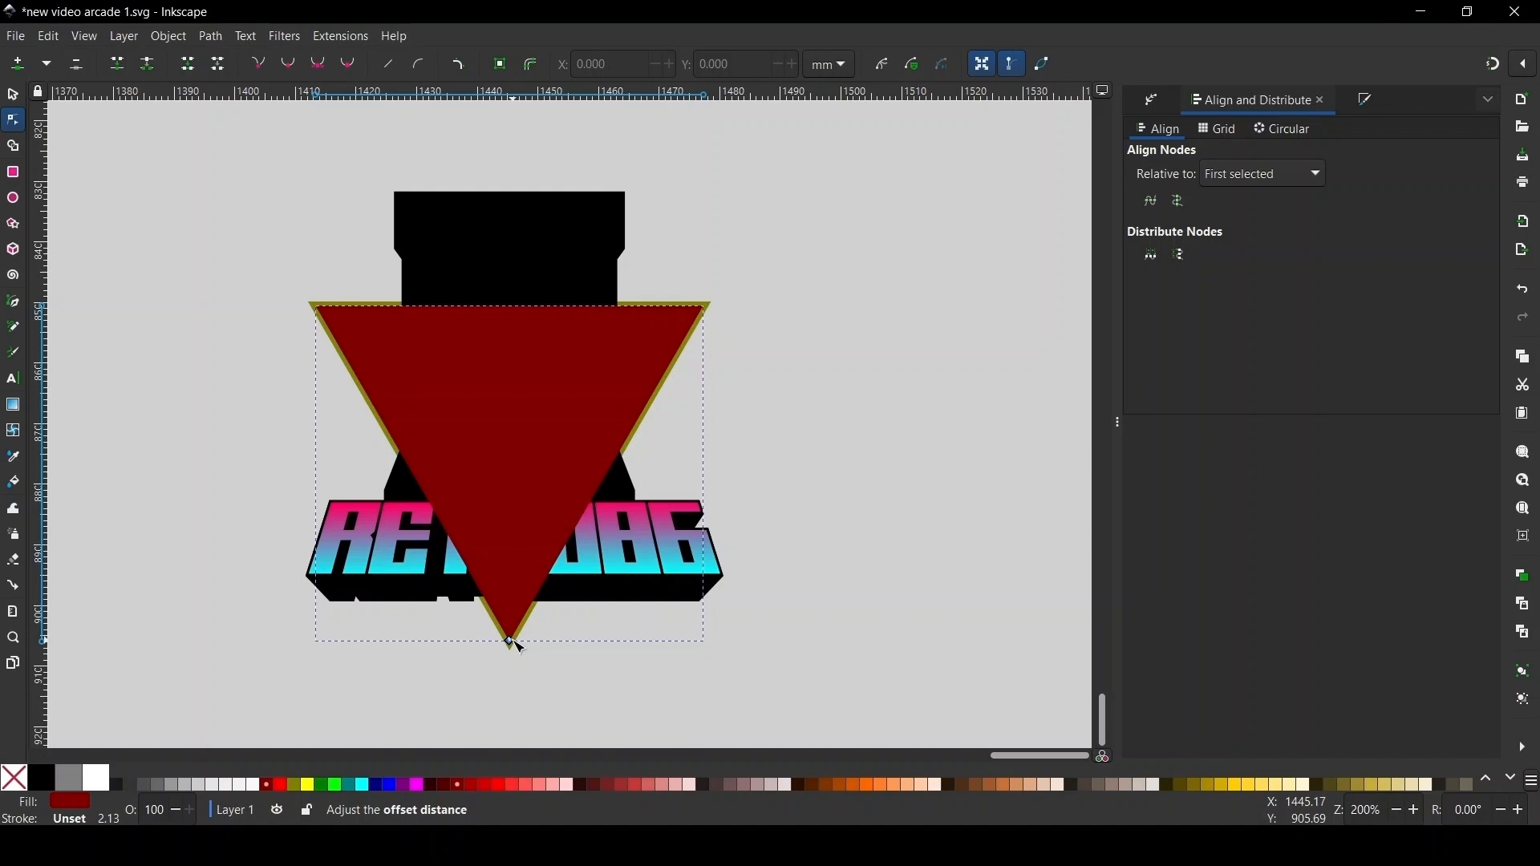
left_click_drag(514, 644, 516, 649)
scroll(516, 648, "up", 6)
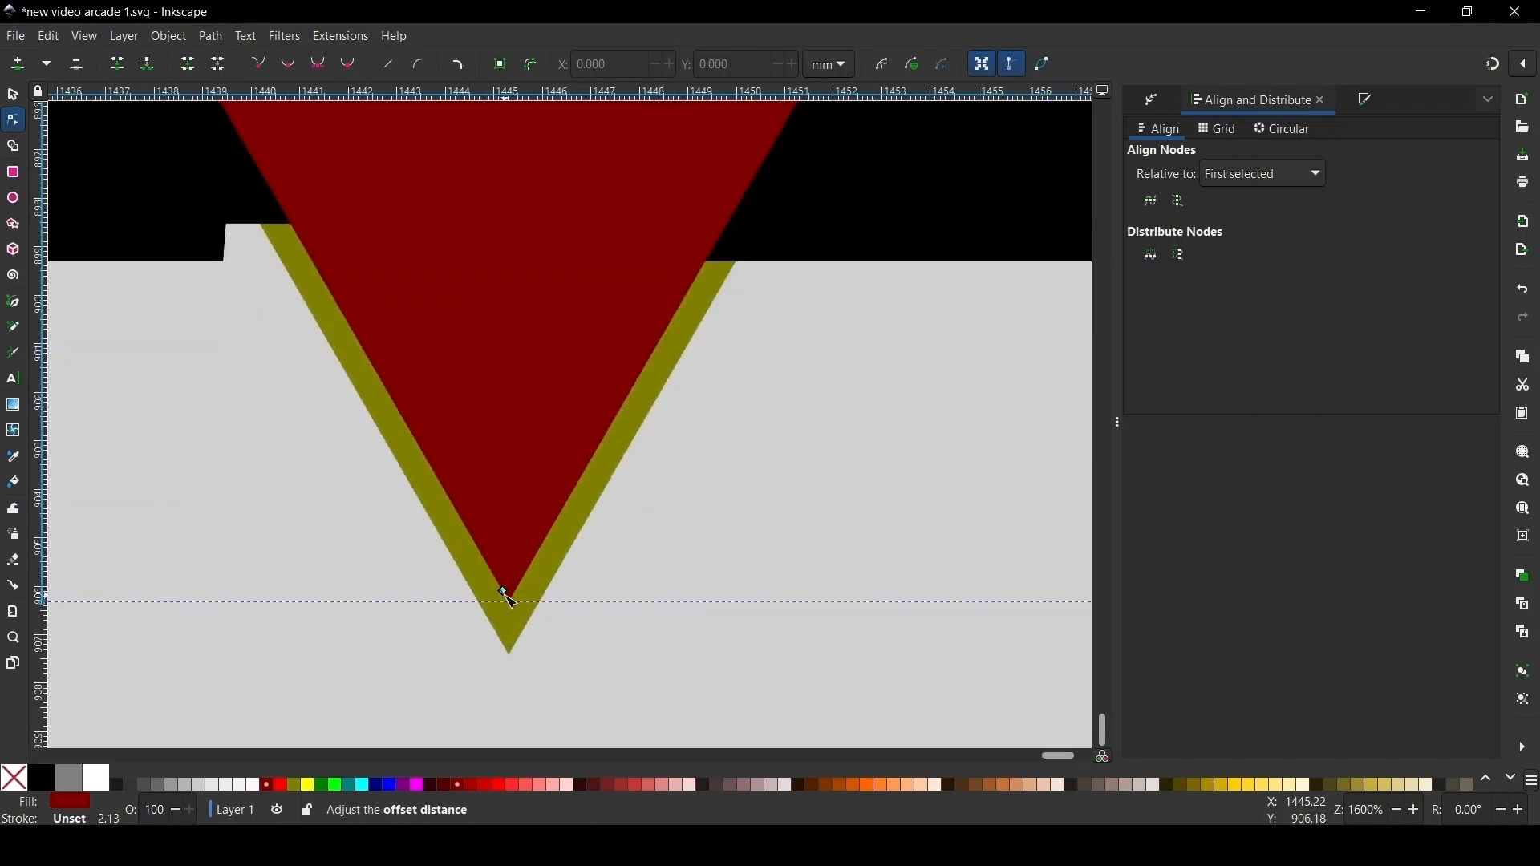
left_click_drag(507, 598, 508, 603)
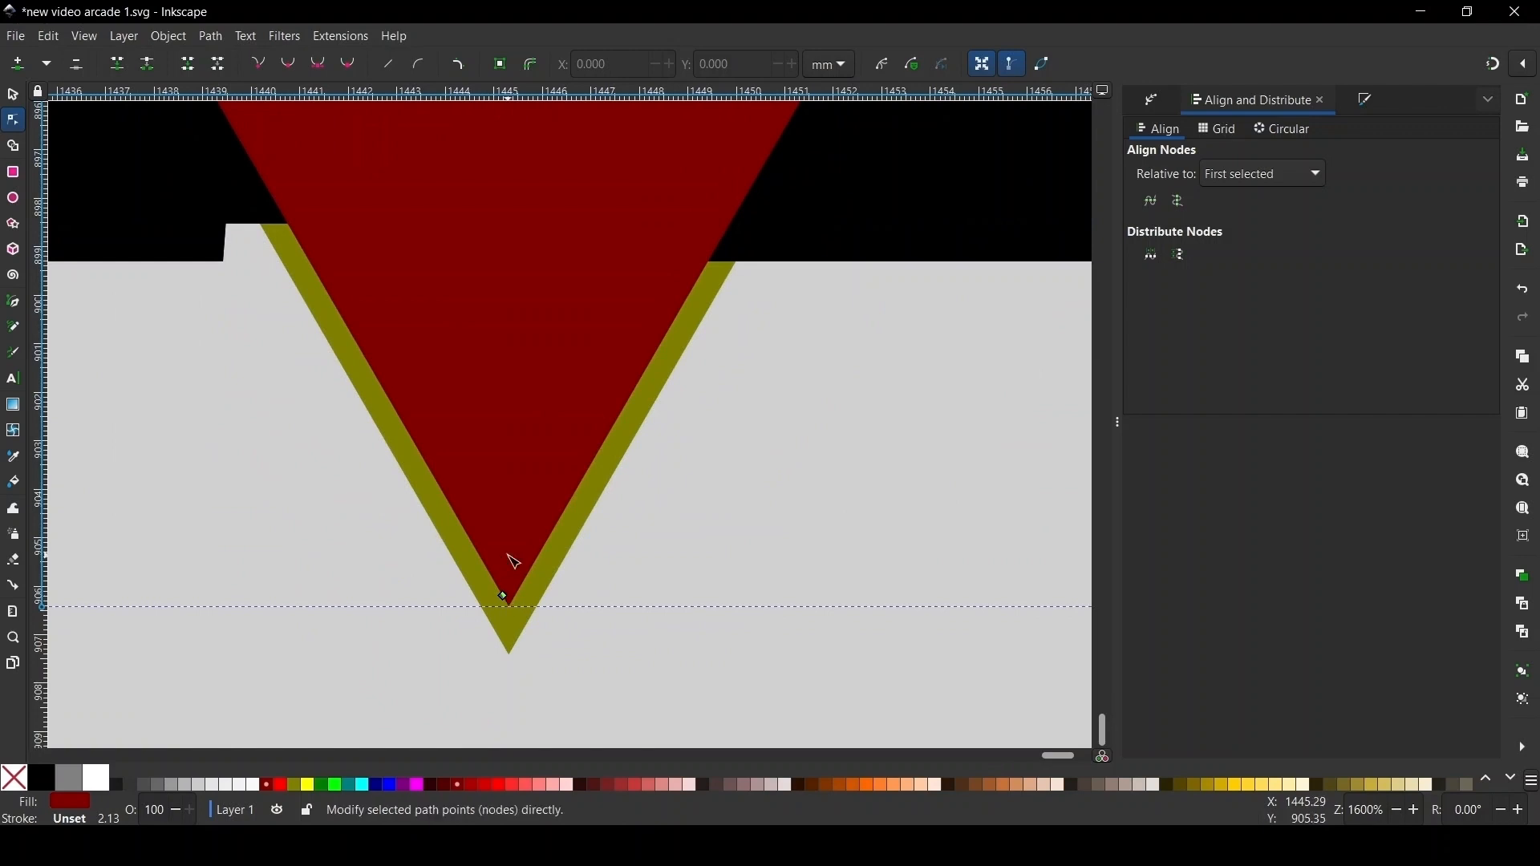
scroll(512, 561, "down", 3)
scroll(498, 491, "down", 2)
scroll(499, 492, "up", 5)
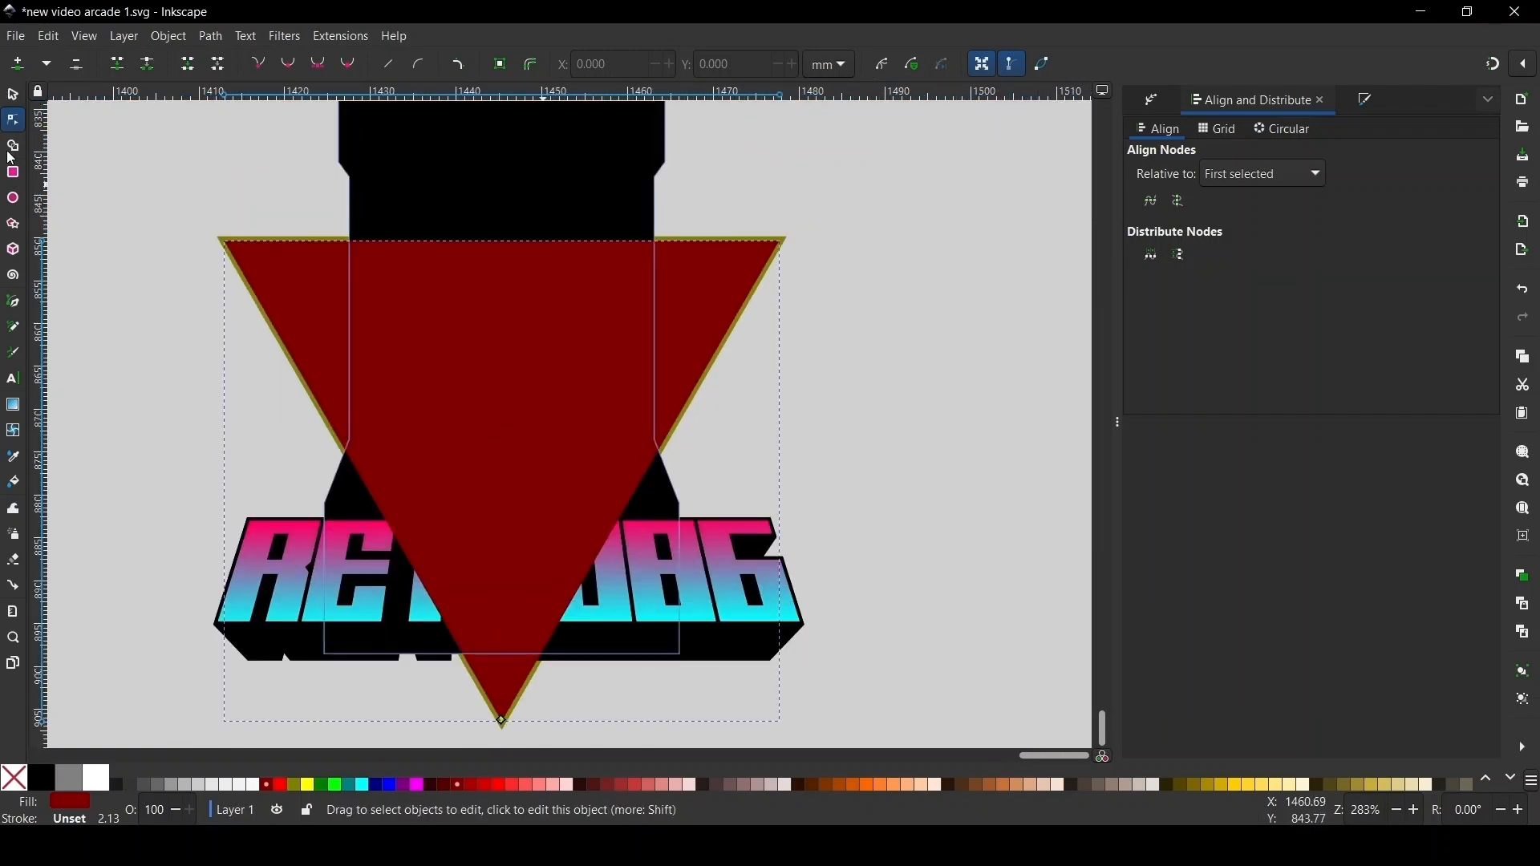
left_click(16, 97)
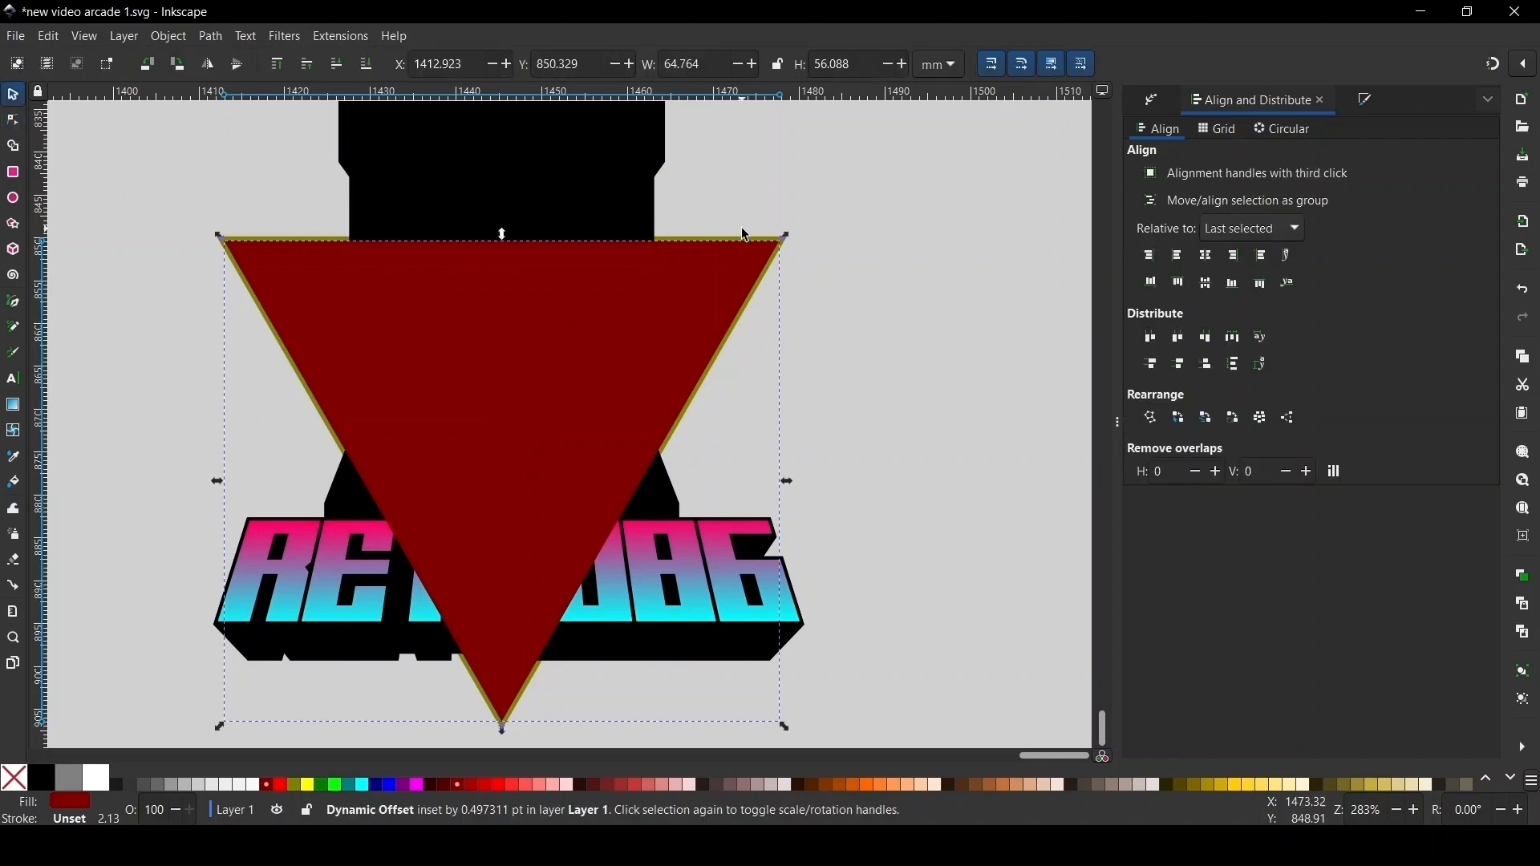
- Subtract the inset dark red triangle from the olive triangle behind it to leave a thin triangular outline
left_click(748, 270, "alt")
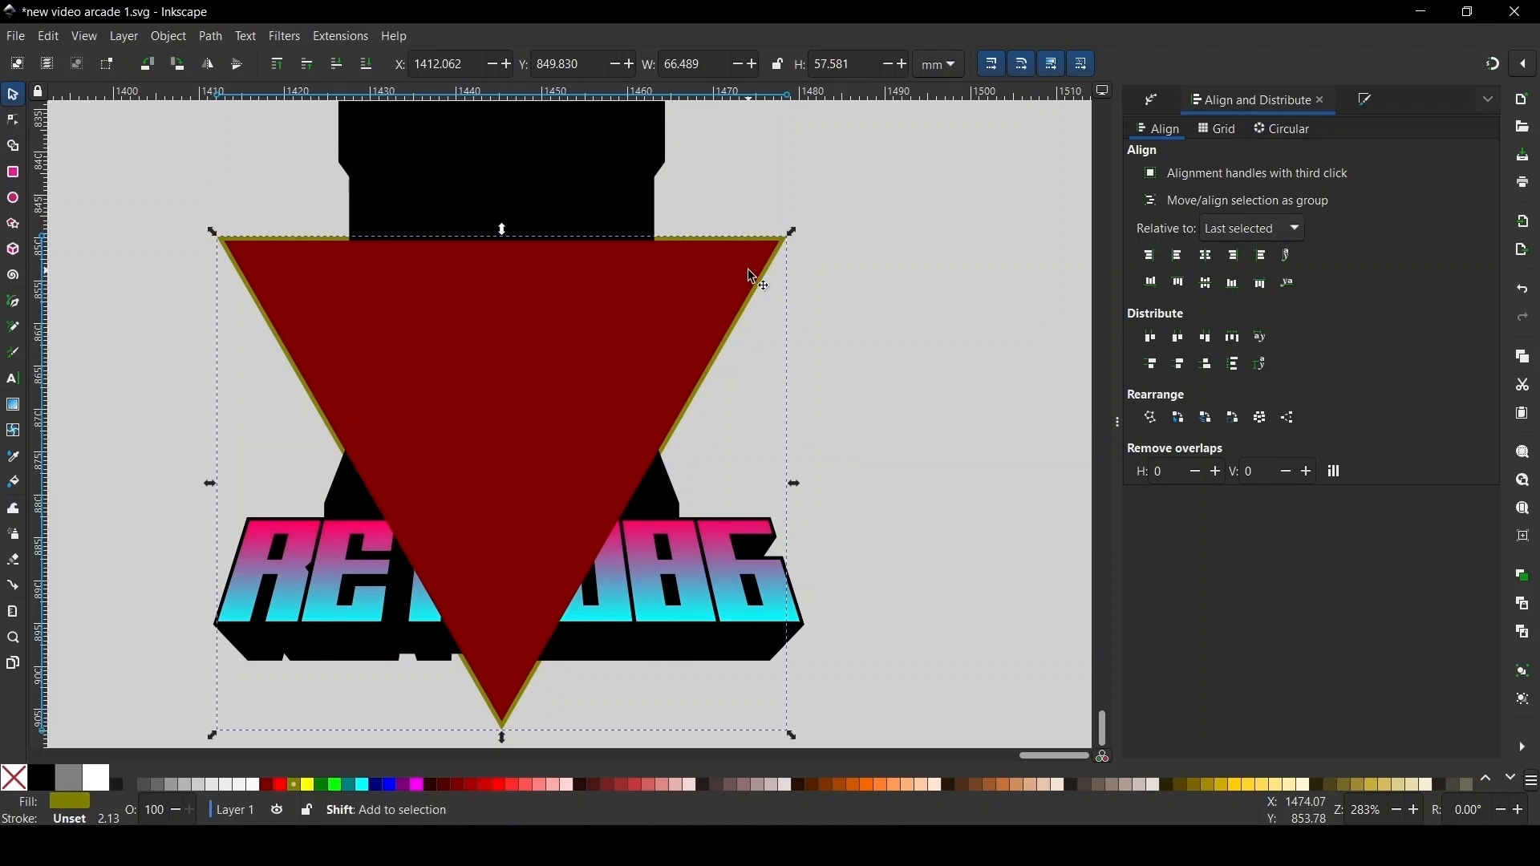
left_click(748, 268, "shift")
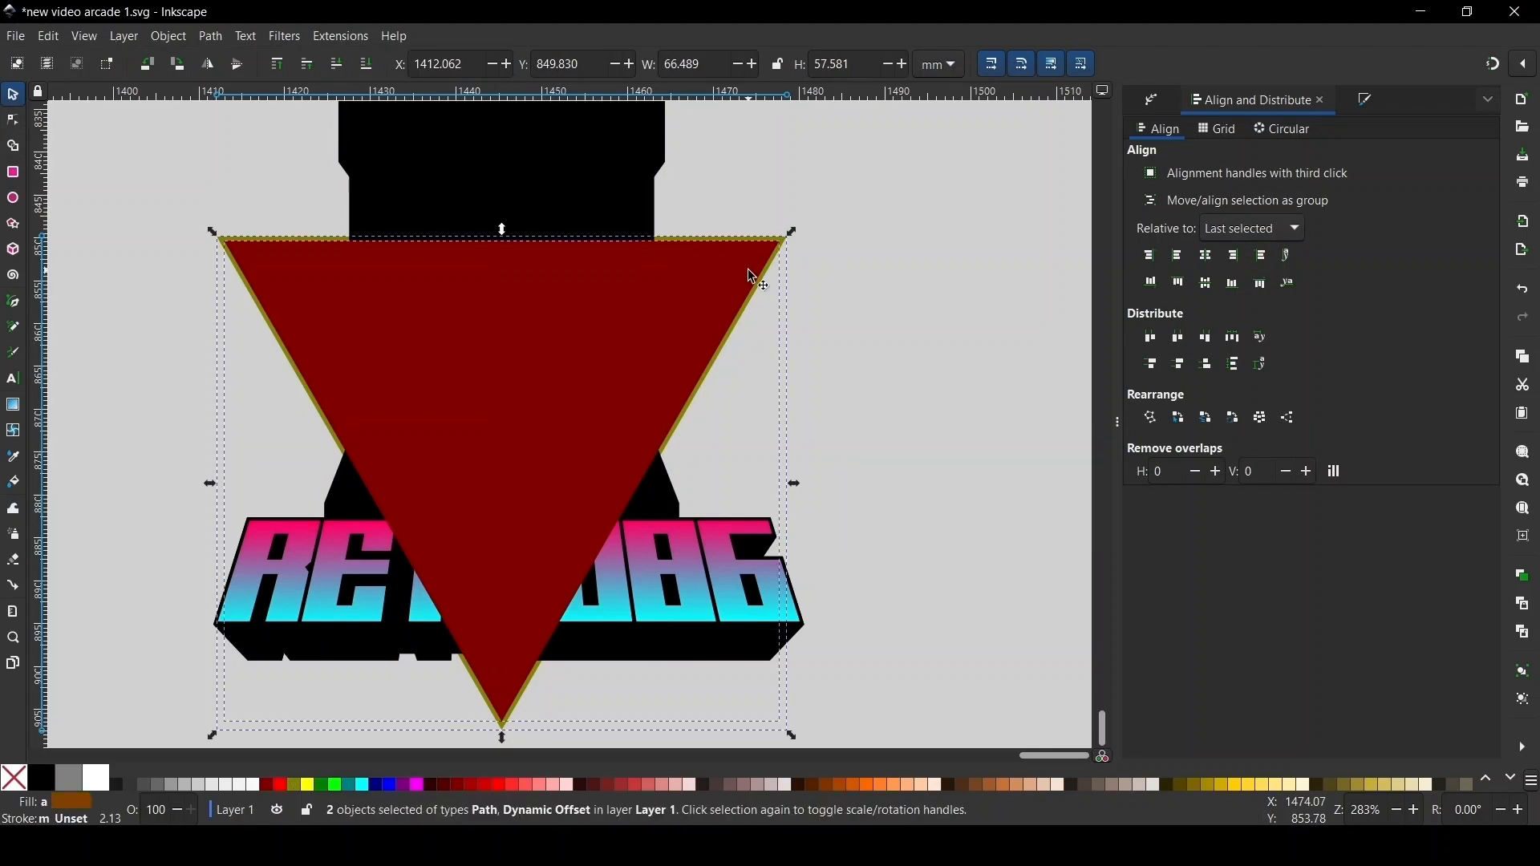
left_click(211, 36)
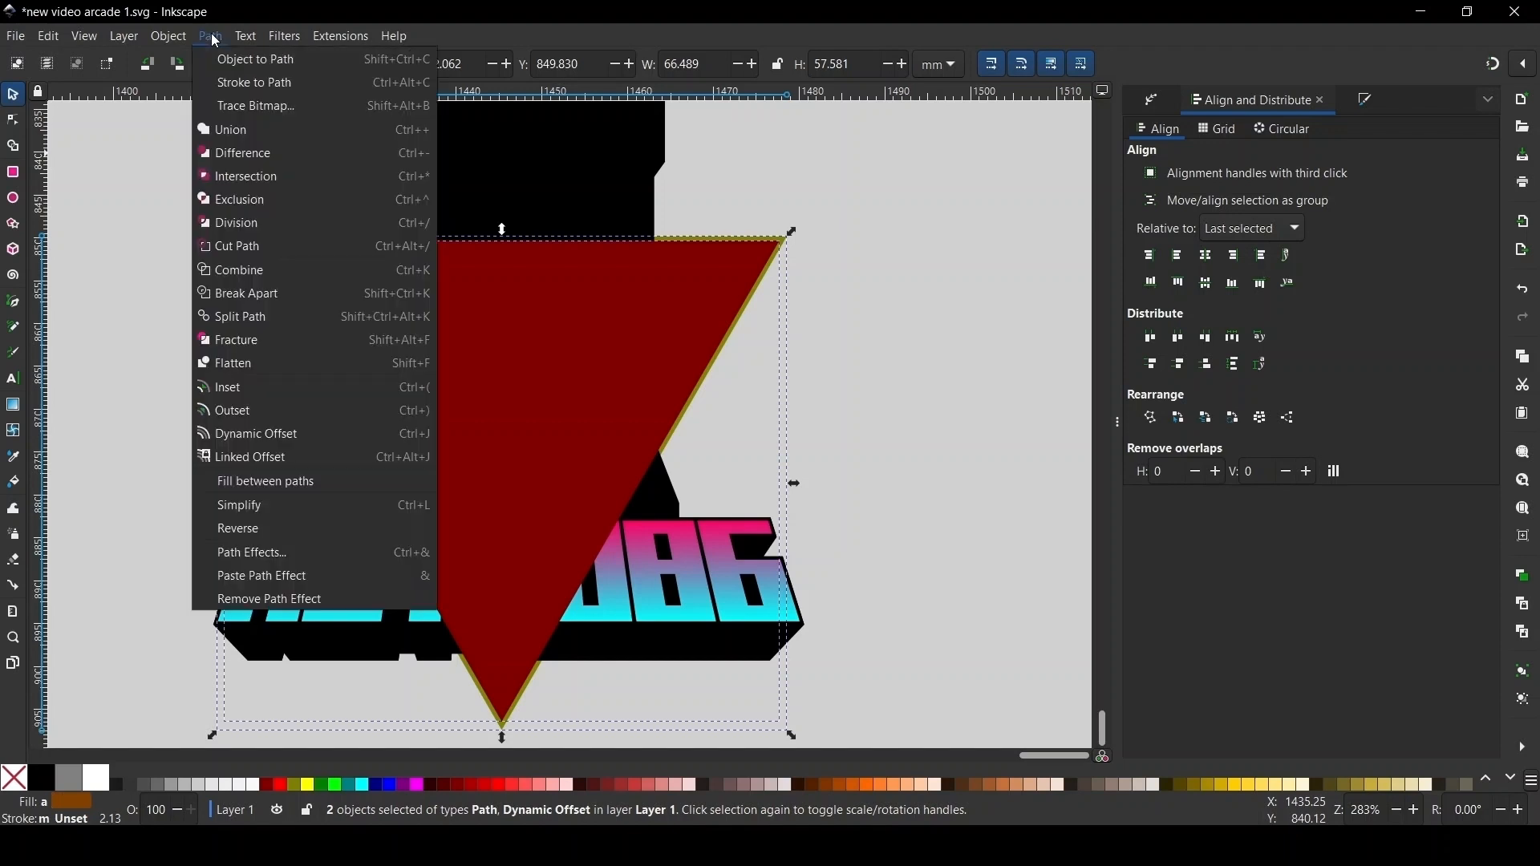
left_click(232, 151)
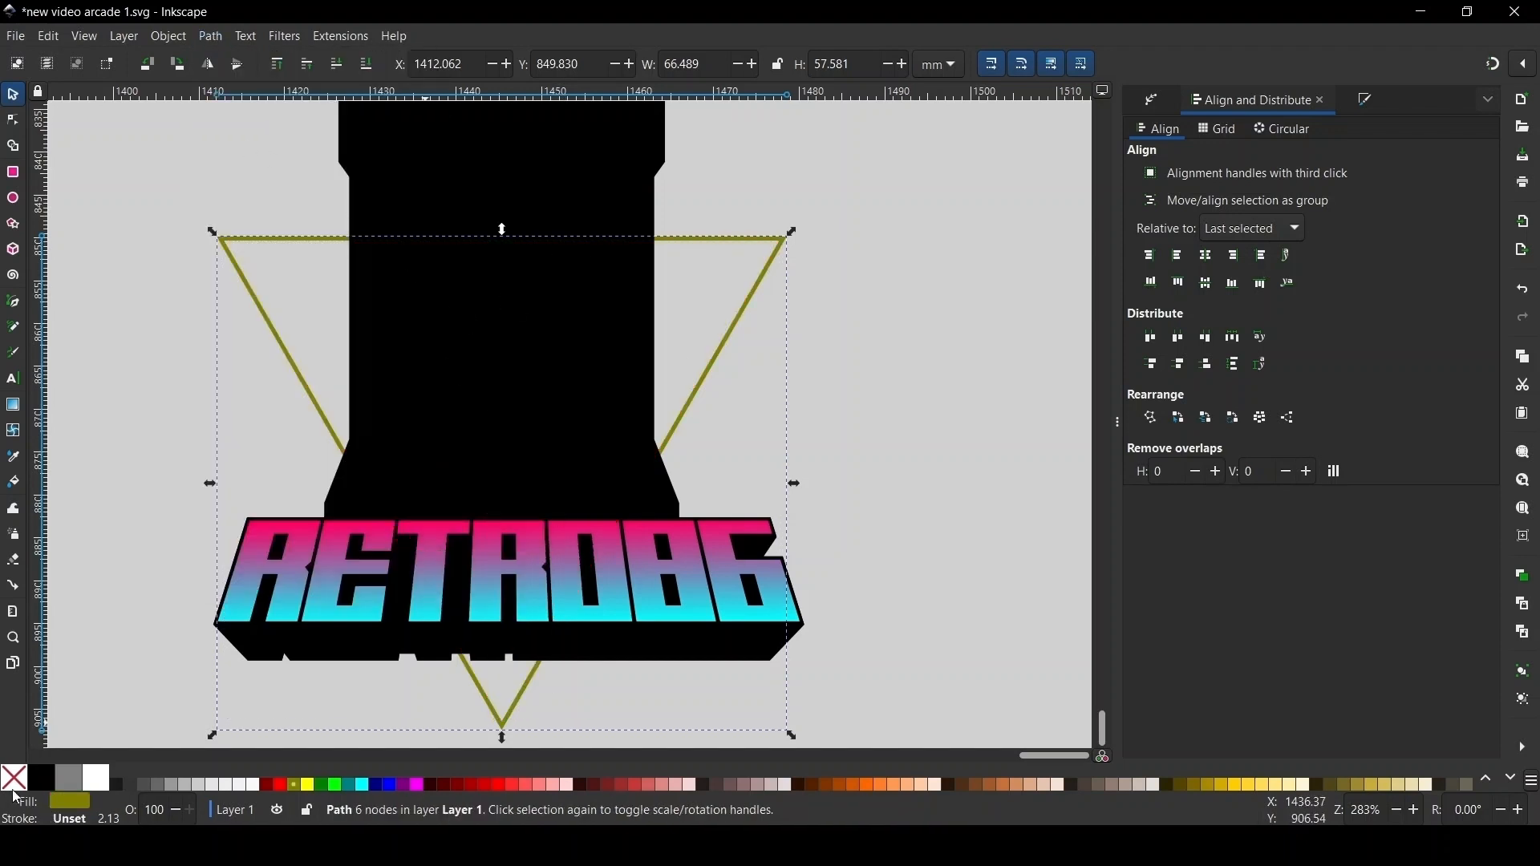
- Fill the triangular outline with white and raise it above the cabinet silhouette and the RETRO86 lettering
left_click(95, 778)
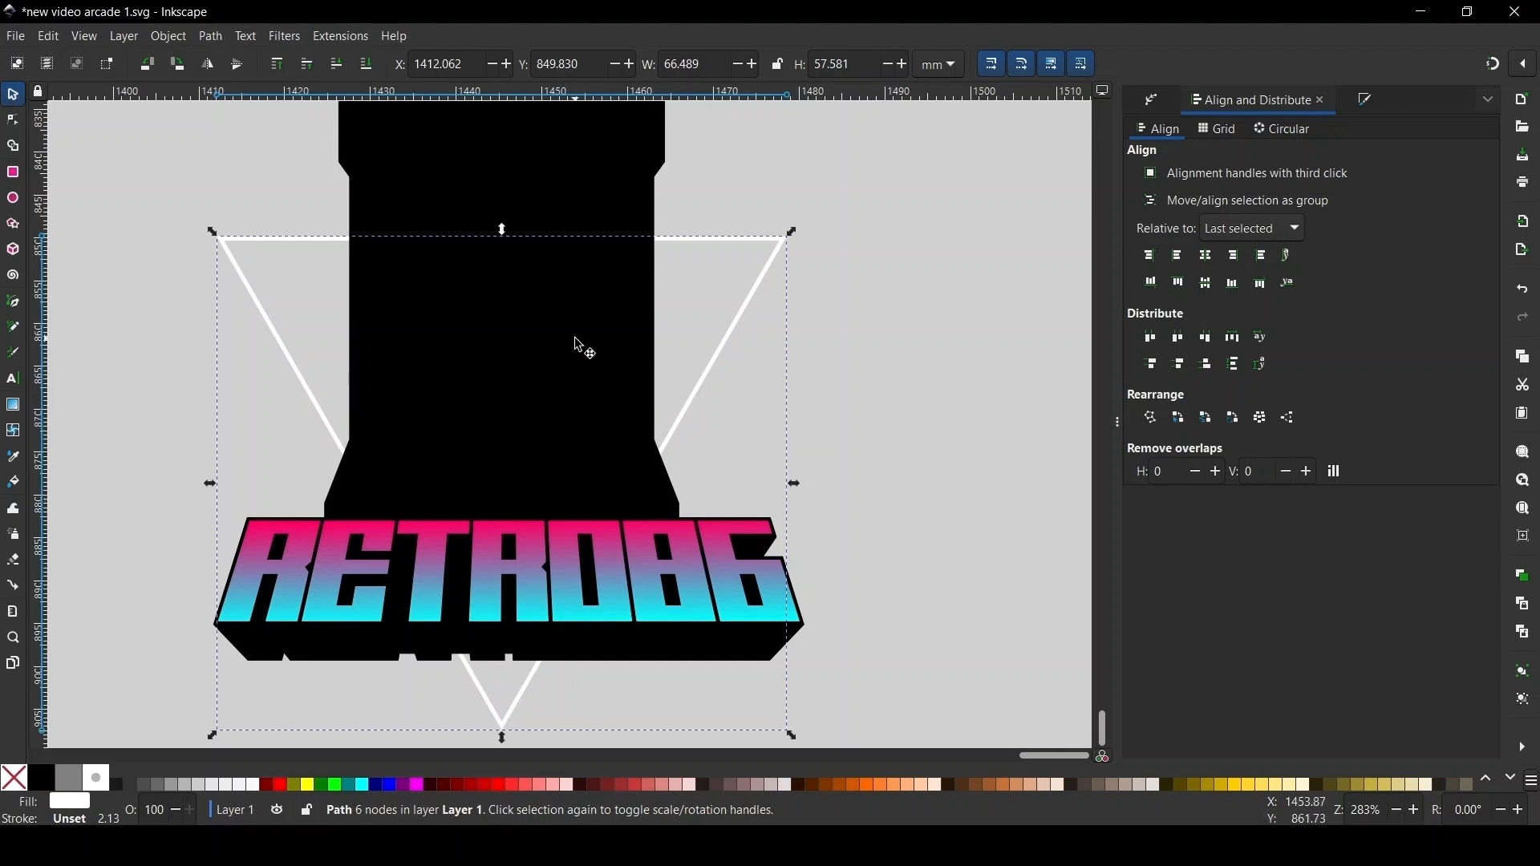
left_click(278, 67)
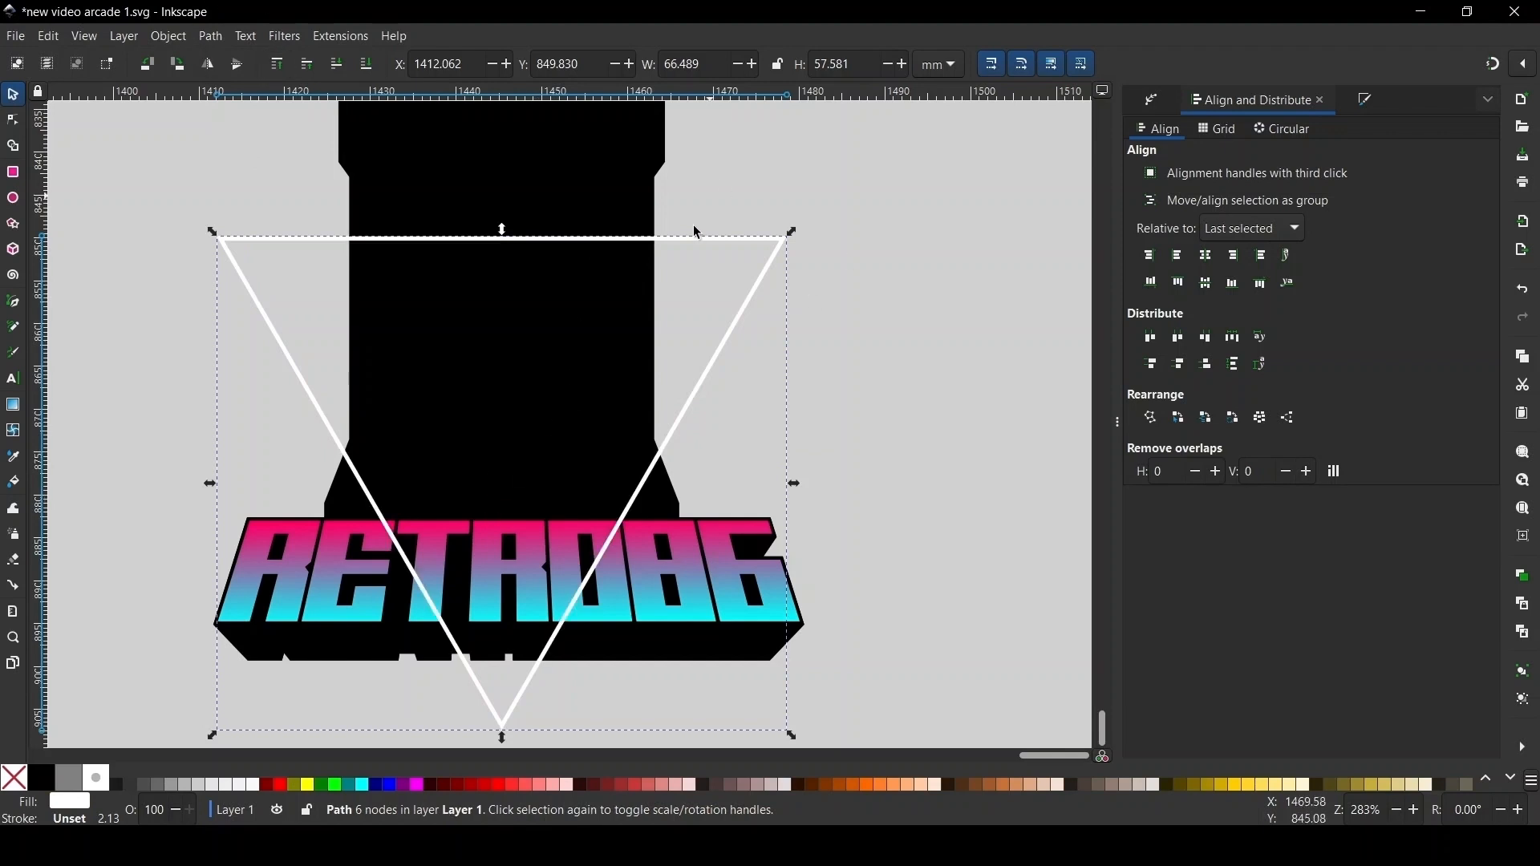
scroll(540, 321, "down", 2)
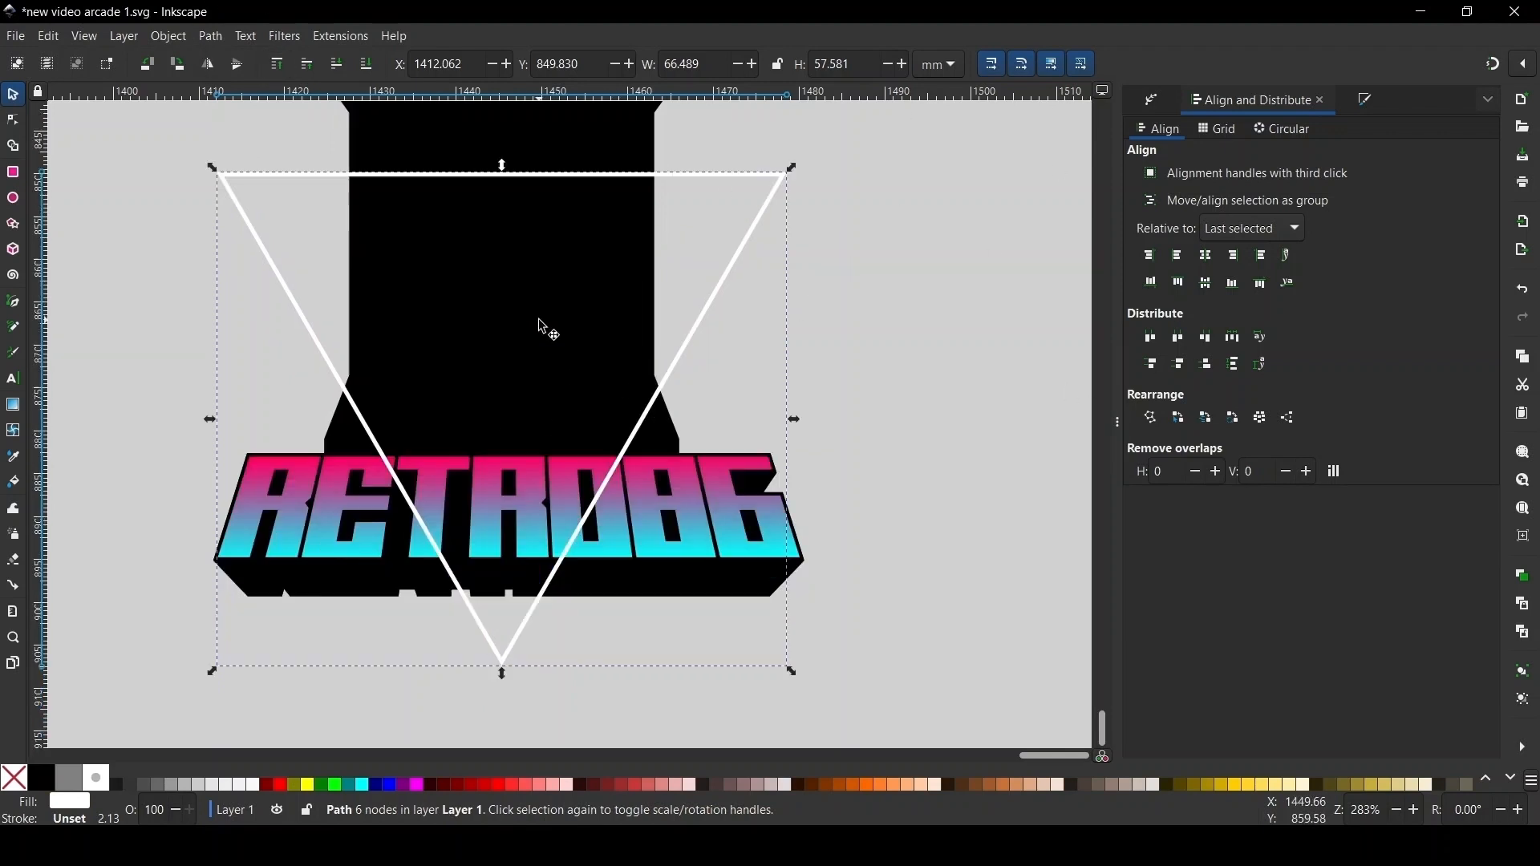
- Duplicate the white triangle outline in place and fill the copy with hot pink (#ff0066)
left_click(365, 787)
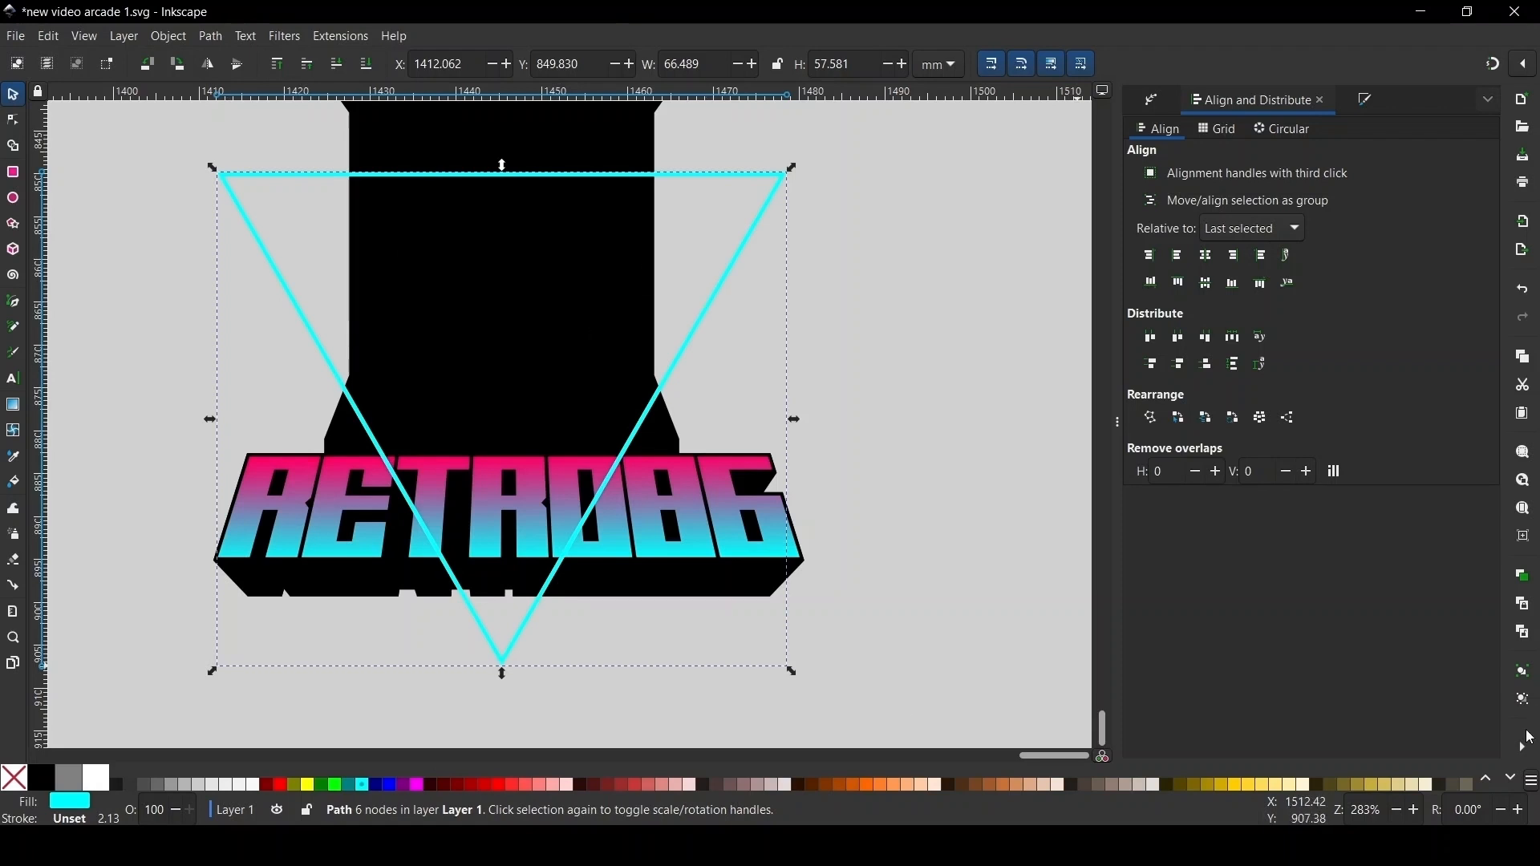
left_click(1513, 779)
left_click(1513, 779)
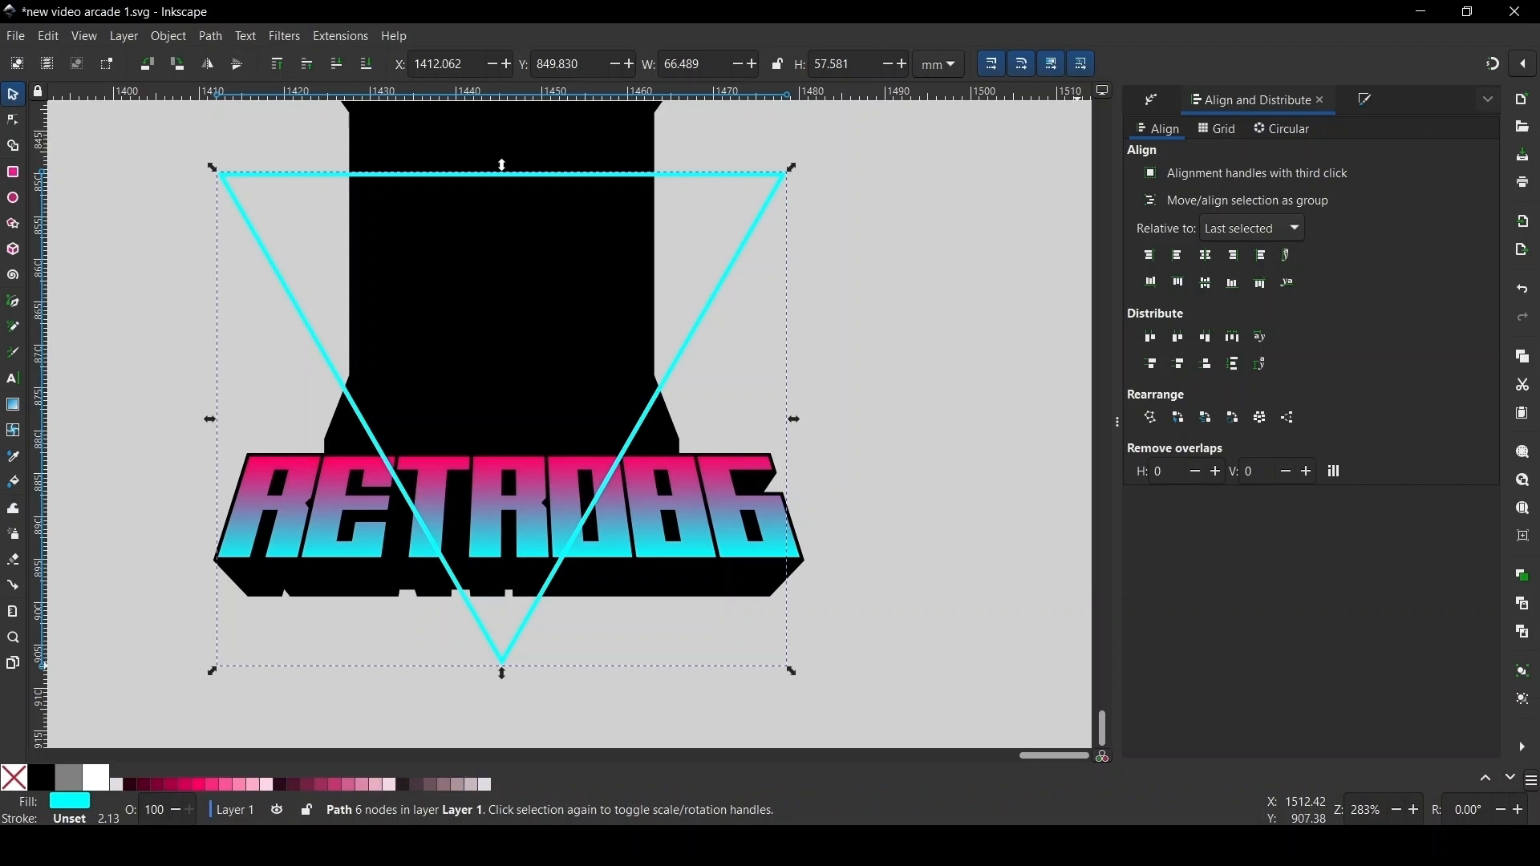
left_click(163, 789)
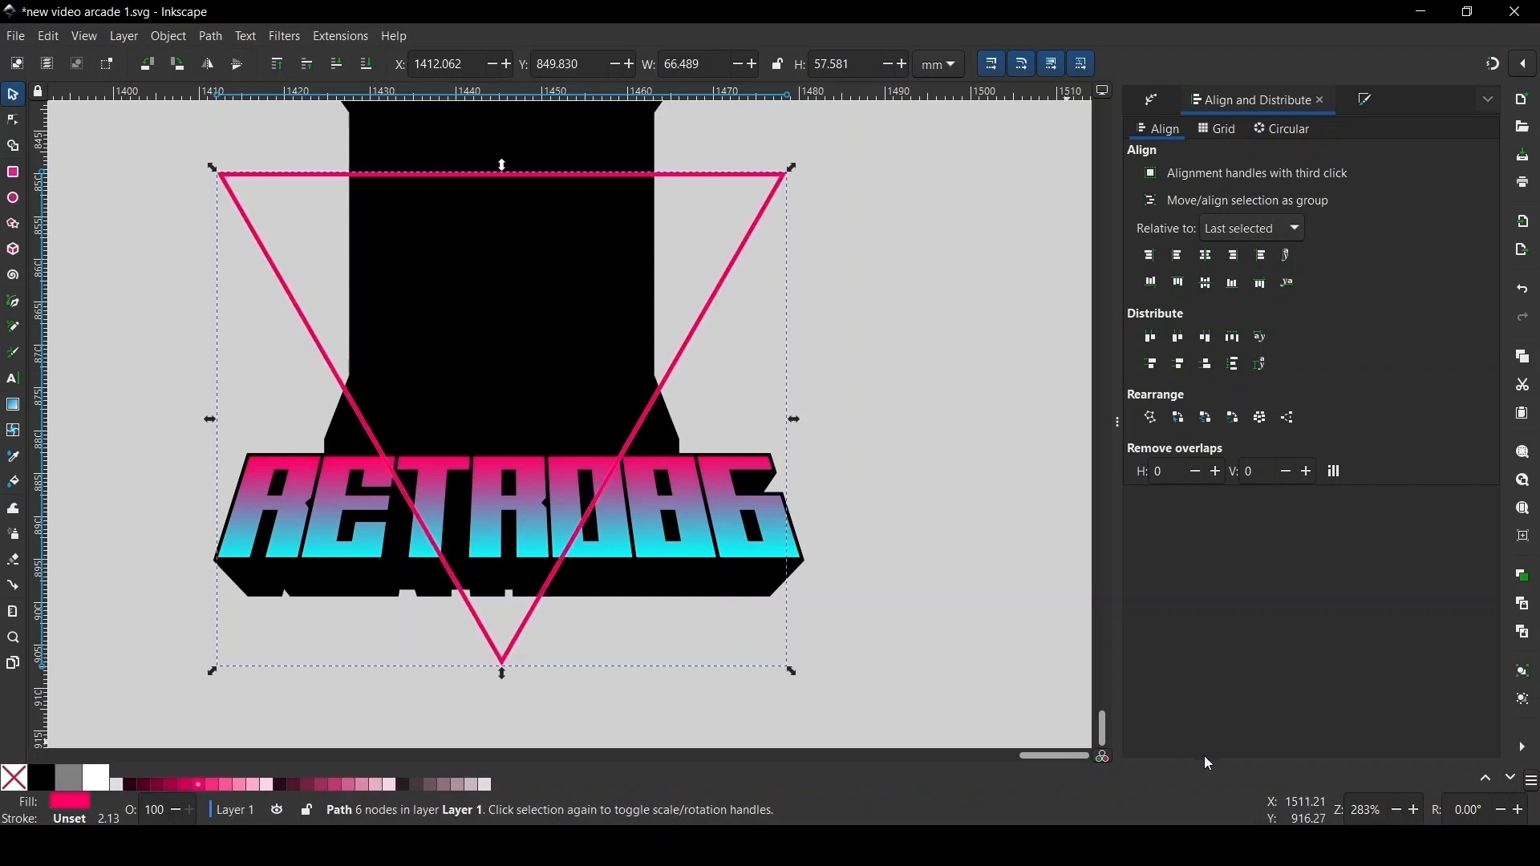
left_click(1490, 782)
left_click(1490, 781)
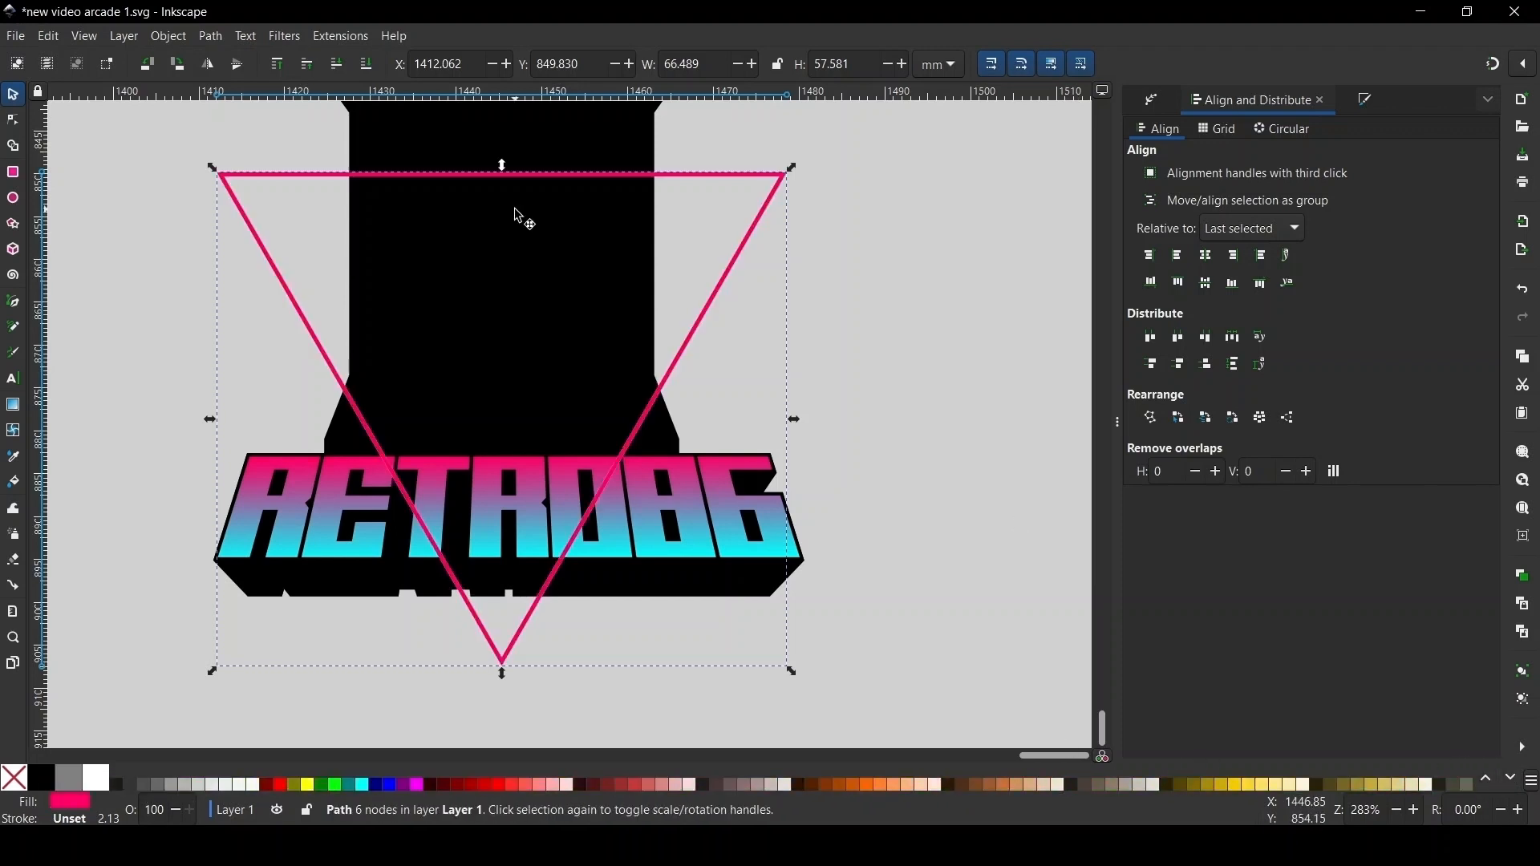
- Turn the pink triangle outline into a Dynamic Offset and lower it just beneath the white outline
left_click(213, 42)
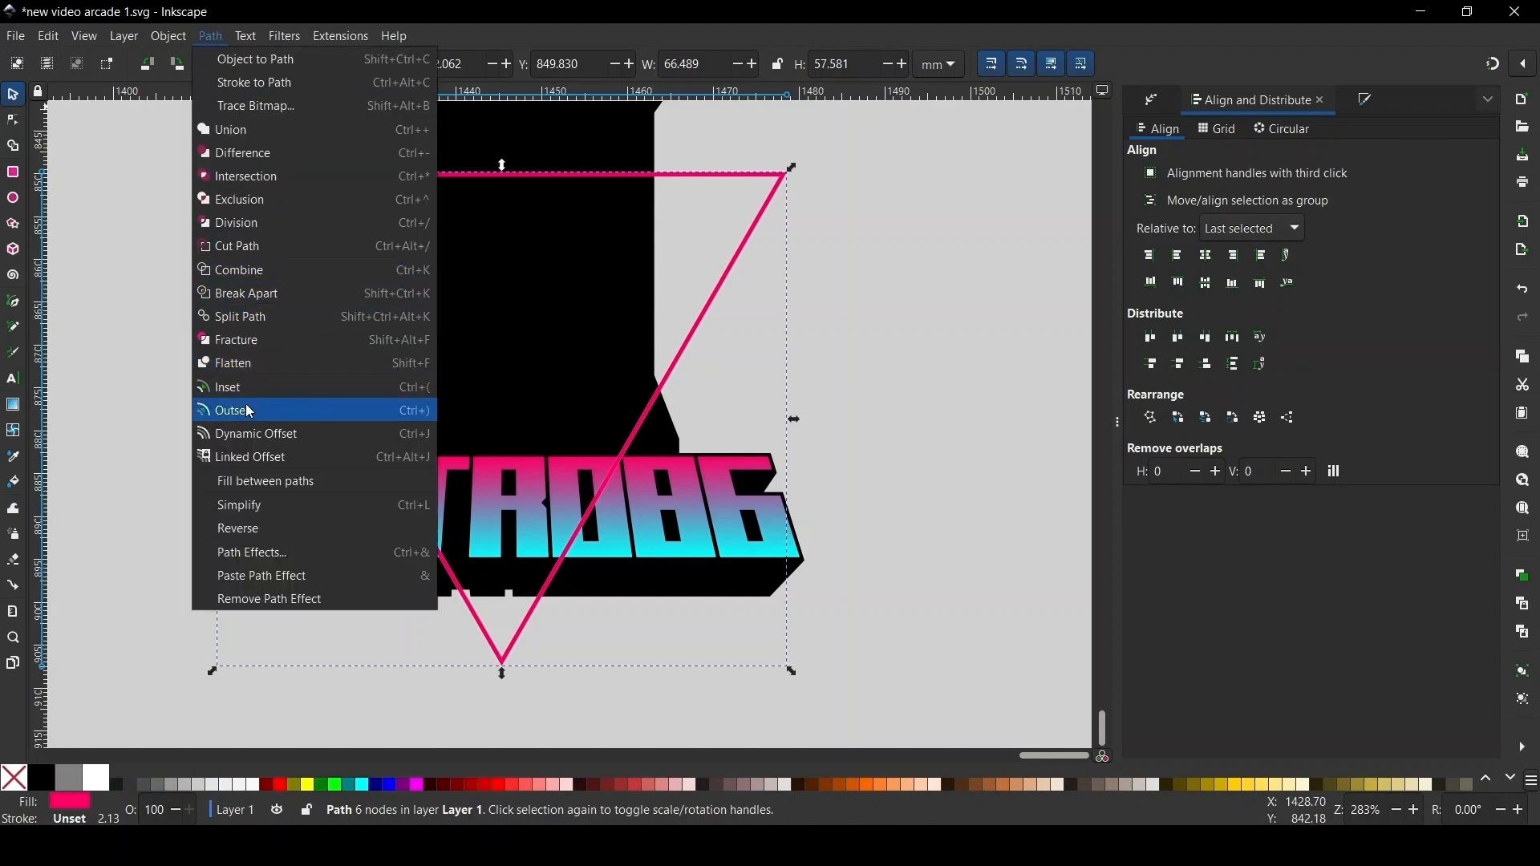
left_click(257, 435)
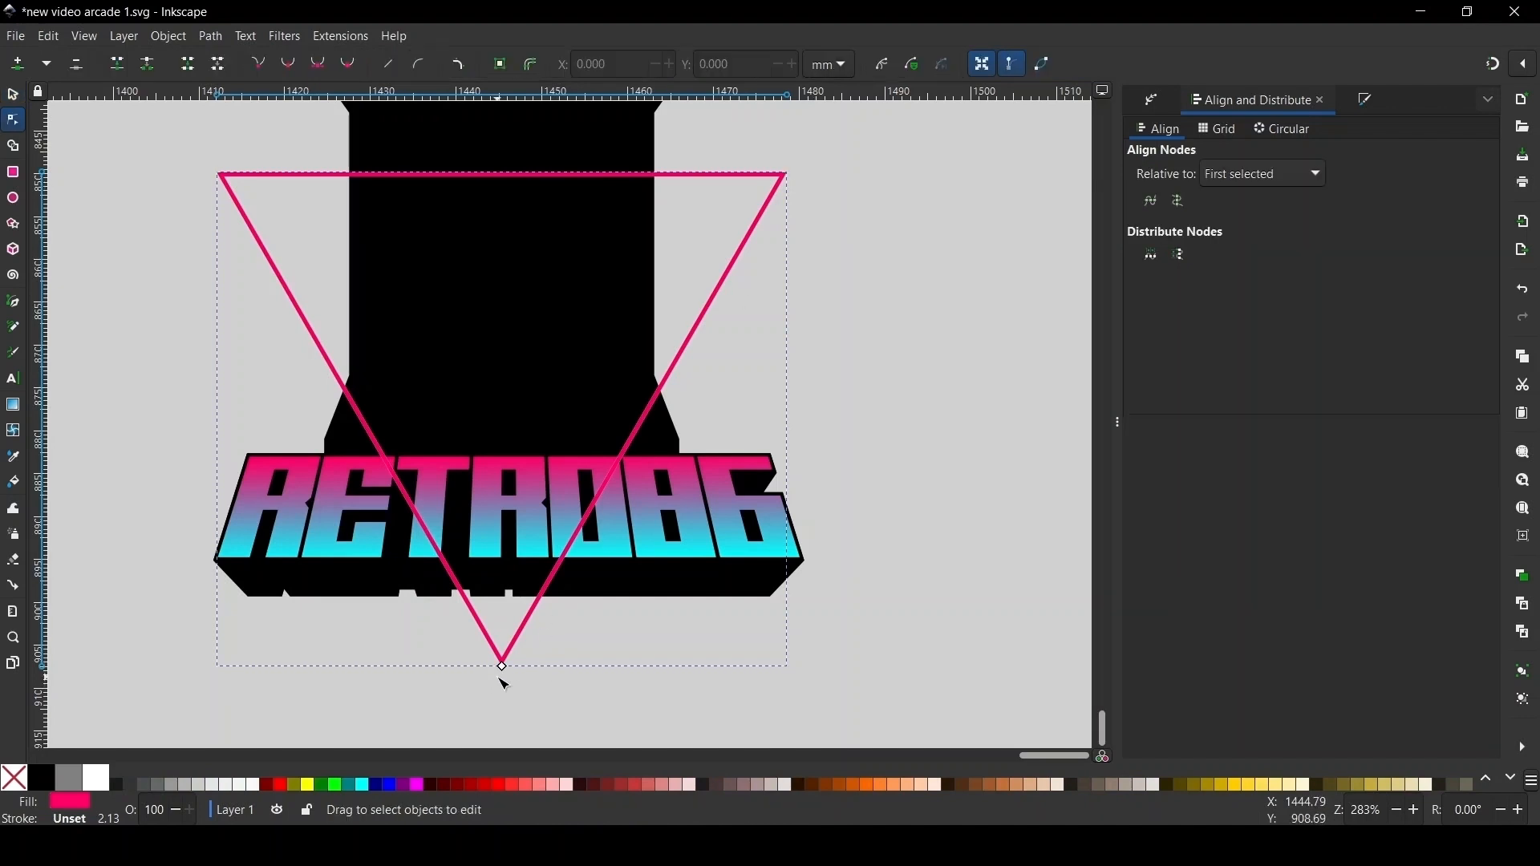
scroll(505, 686, "up", 5)
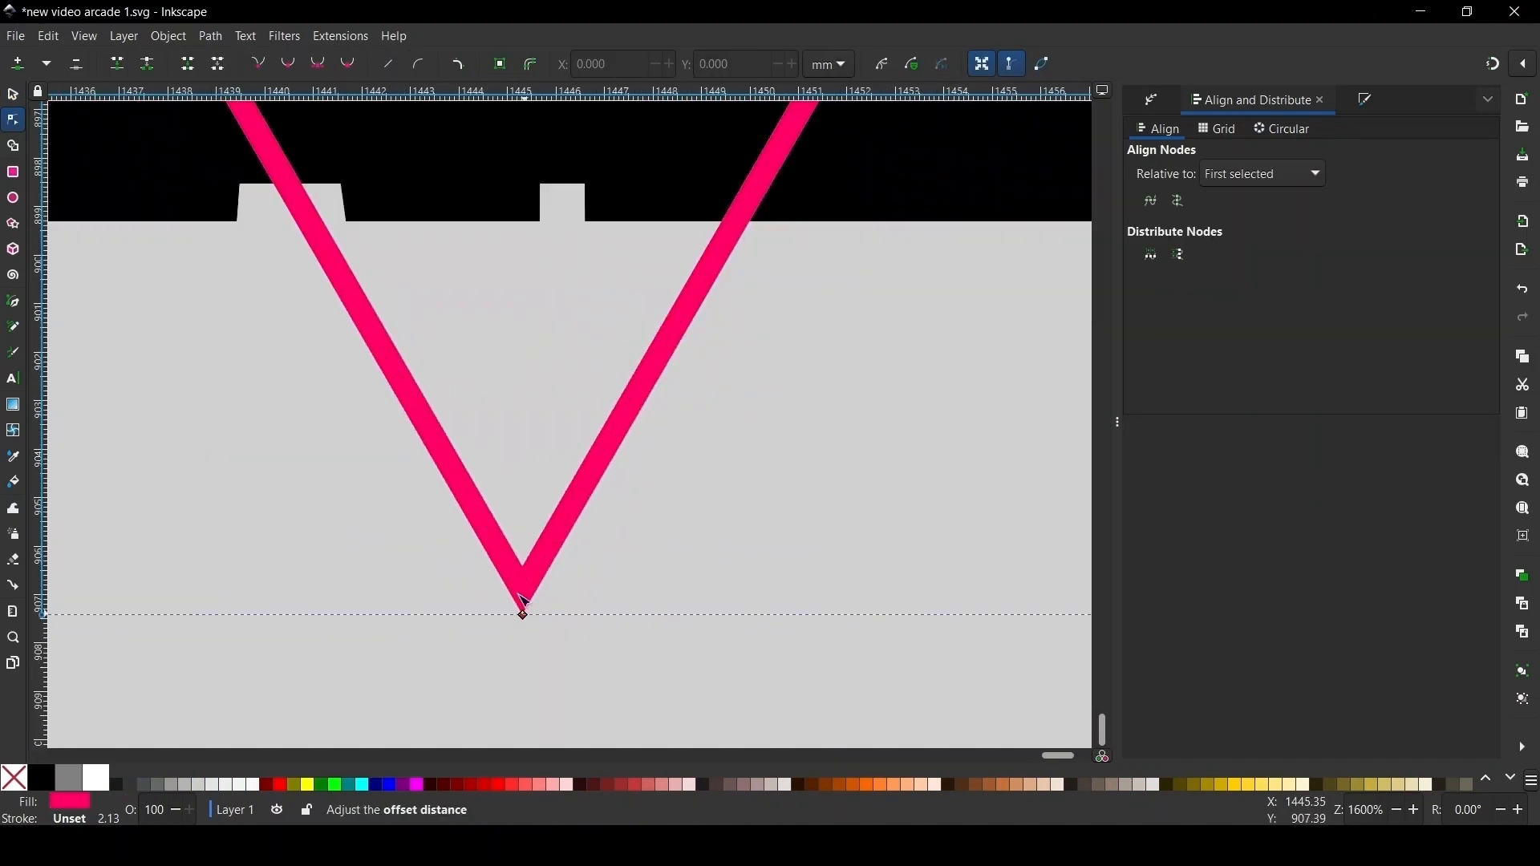
left_click(14, 97)
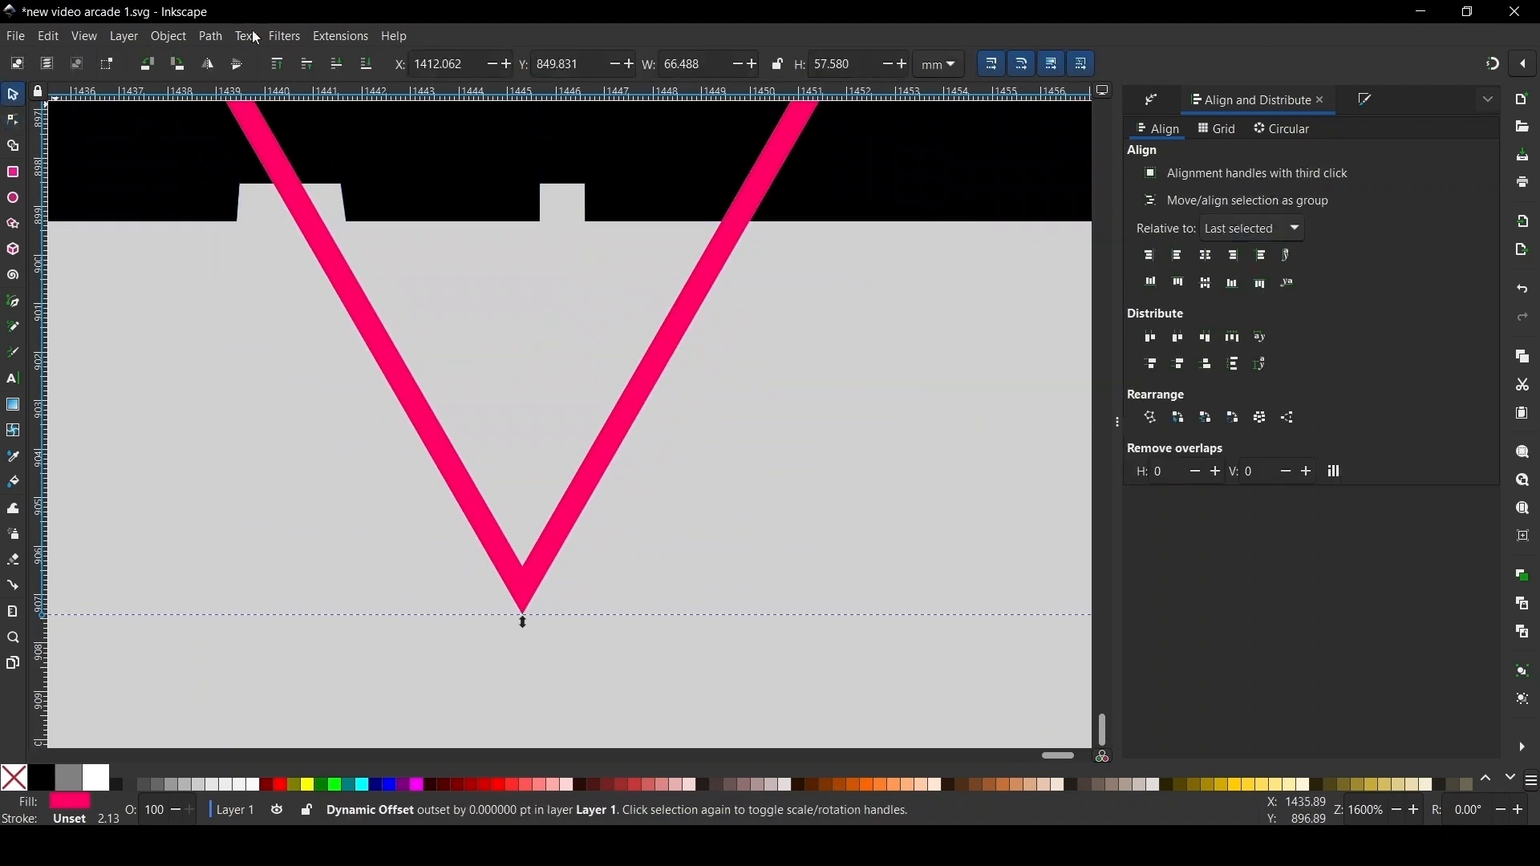
left_click(338, 65)
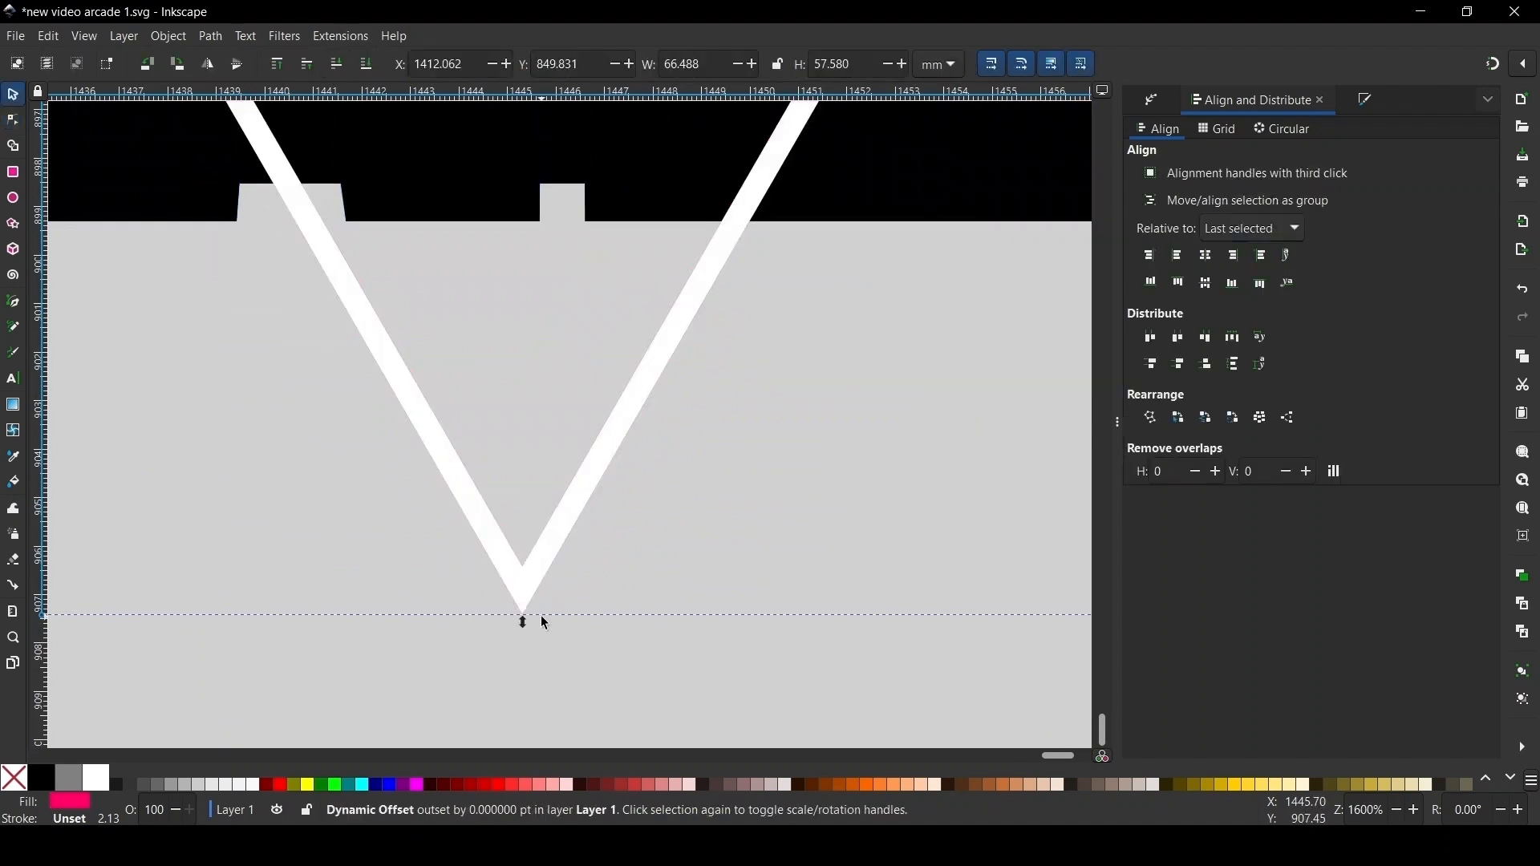
- Outset the pink triangle outline by about 0.2 pt so it forms a thin border around the white one
key("n")
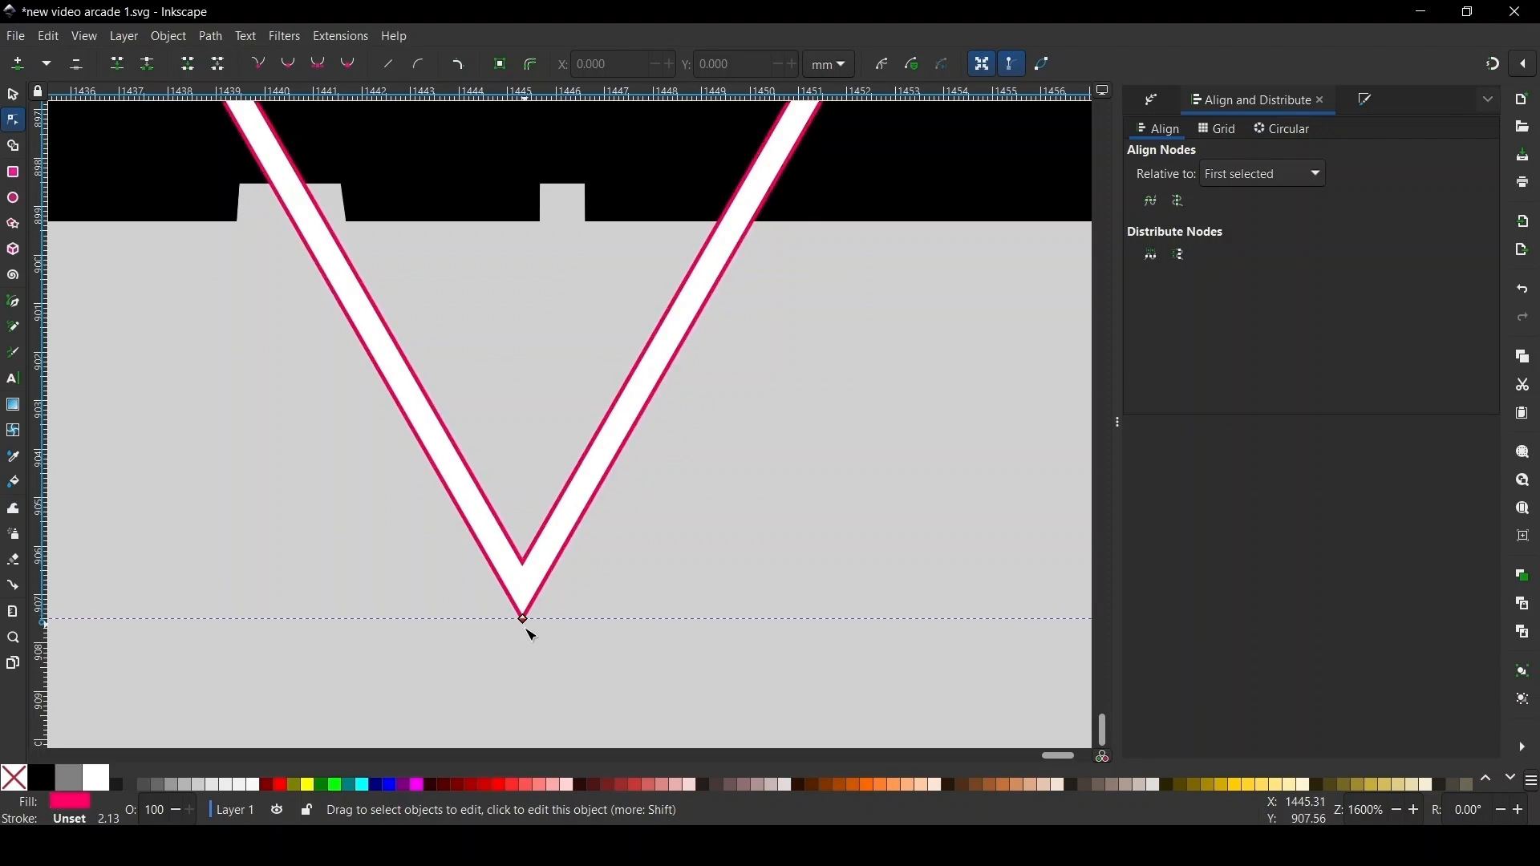
left_click_drag(530, 633, 525, 625)
scroll(546, 581, "down", 5)
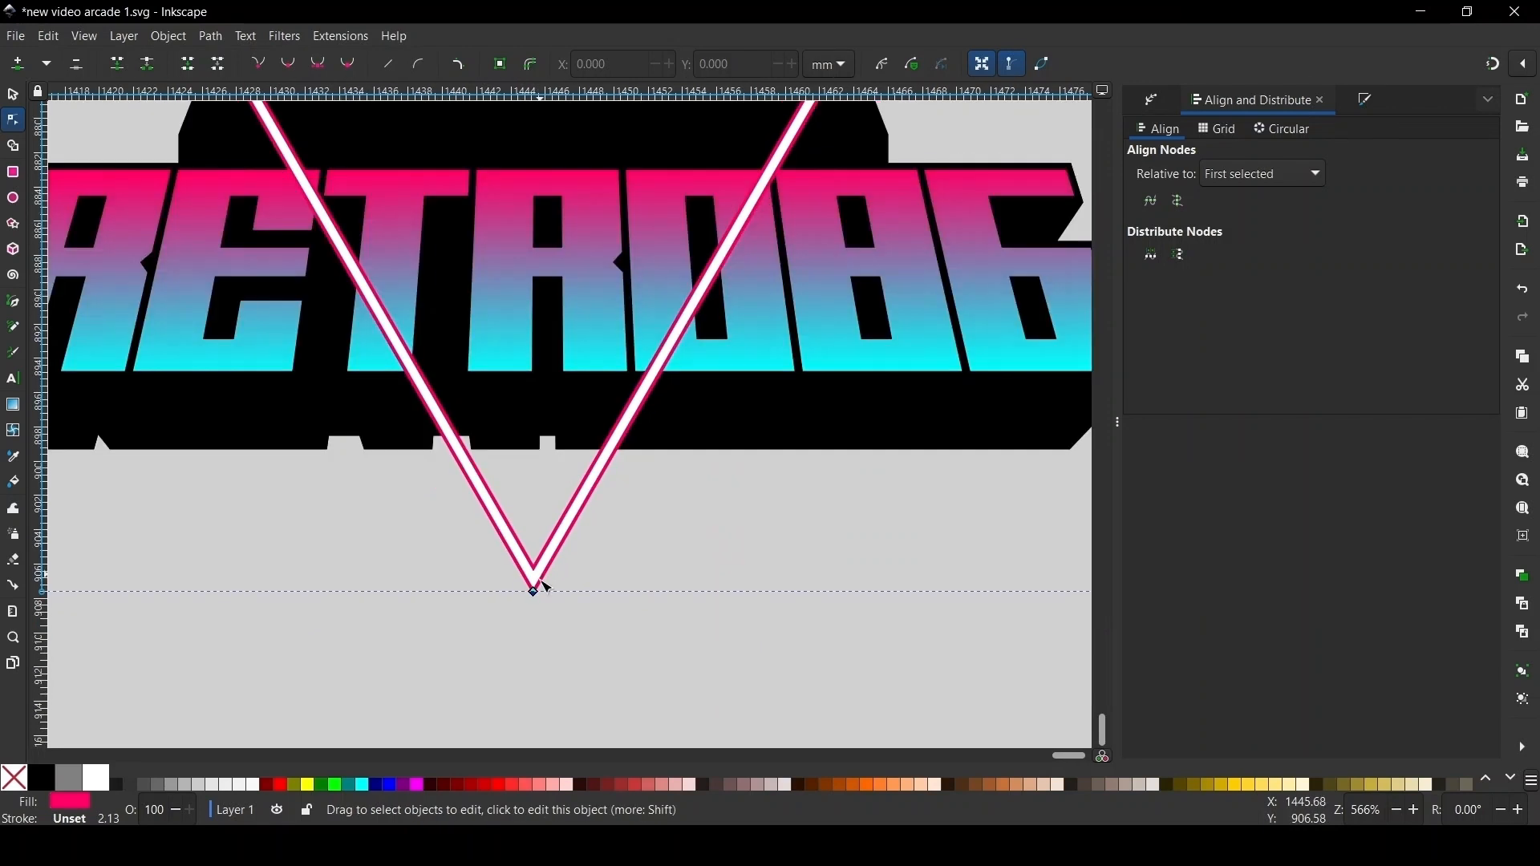
scroll(520, 625, "down", 1)
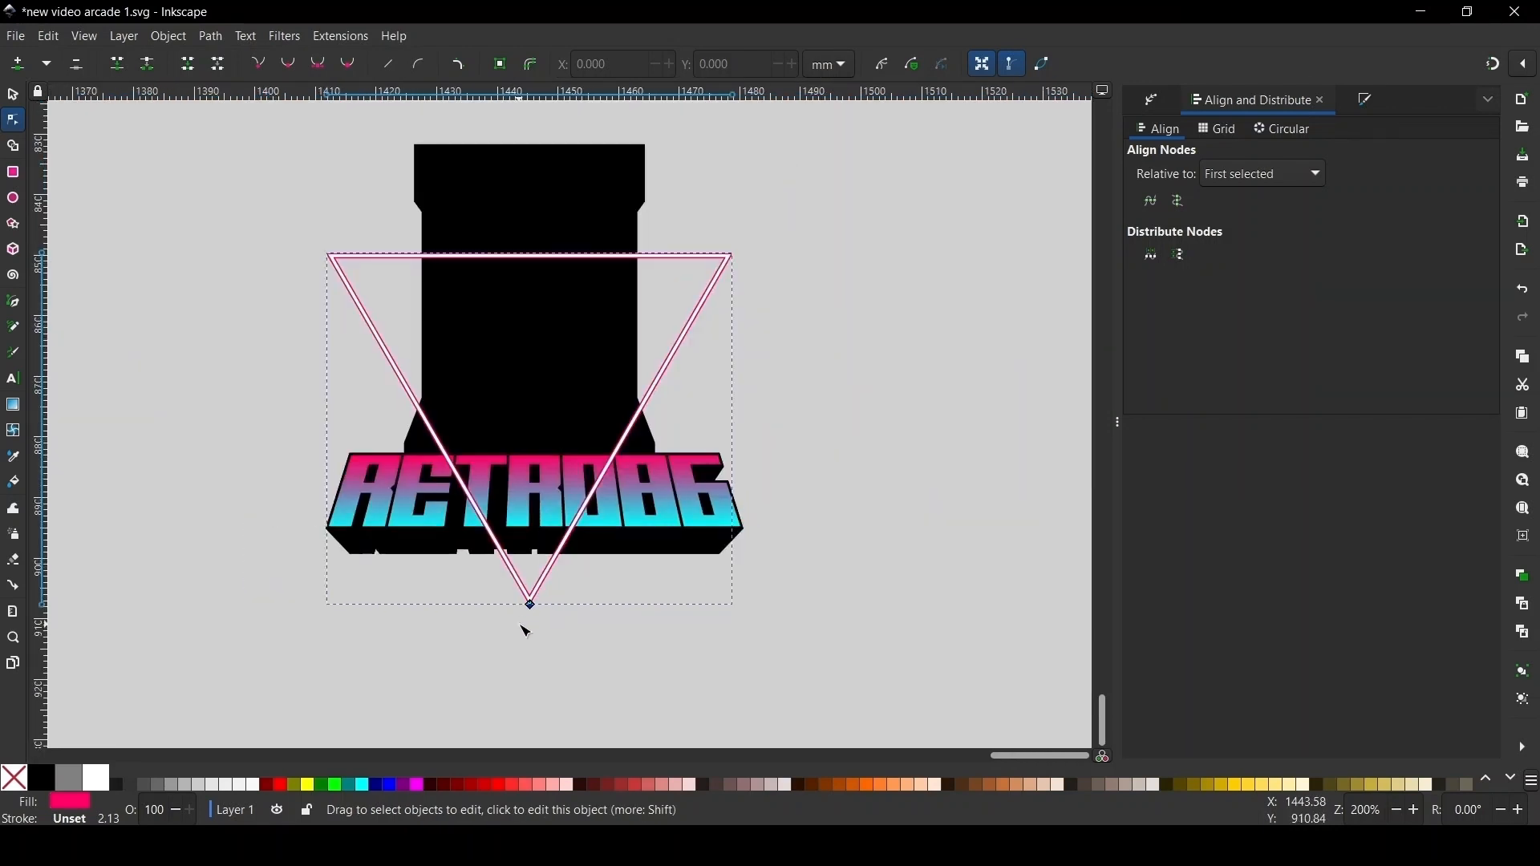
left_click(13, 96)
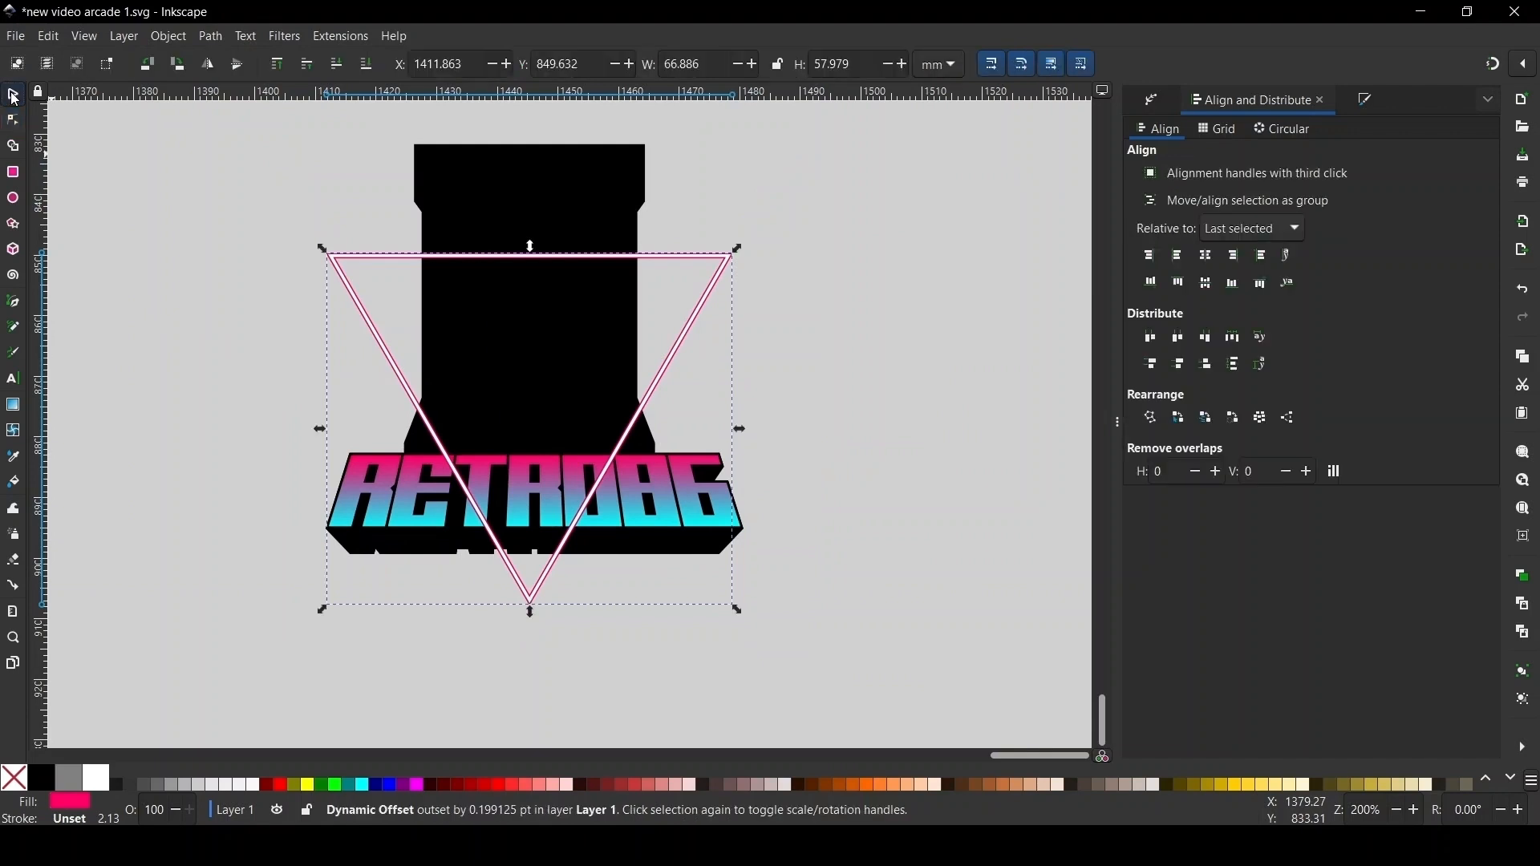
- Duplicate the pink outline above the white one, and give the copy a 12.5% blur and the Screen blend mode
scroll(586, 440, "up", 1)
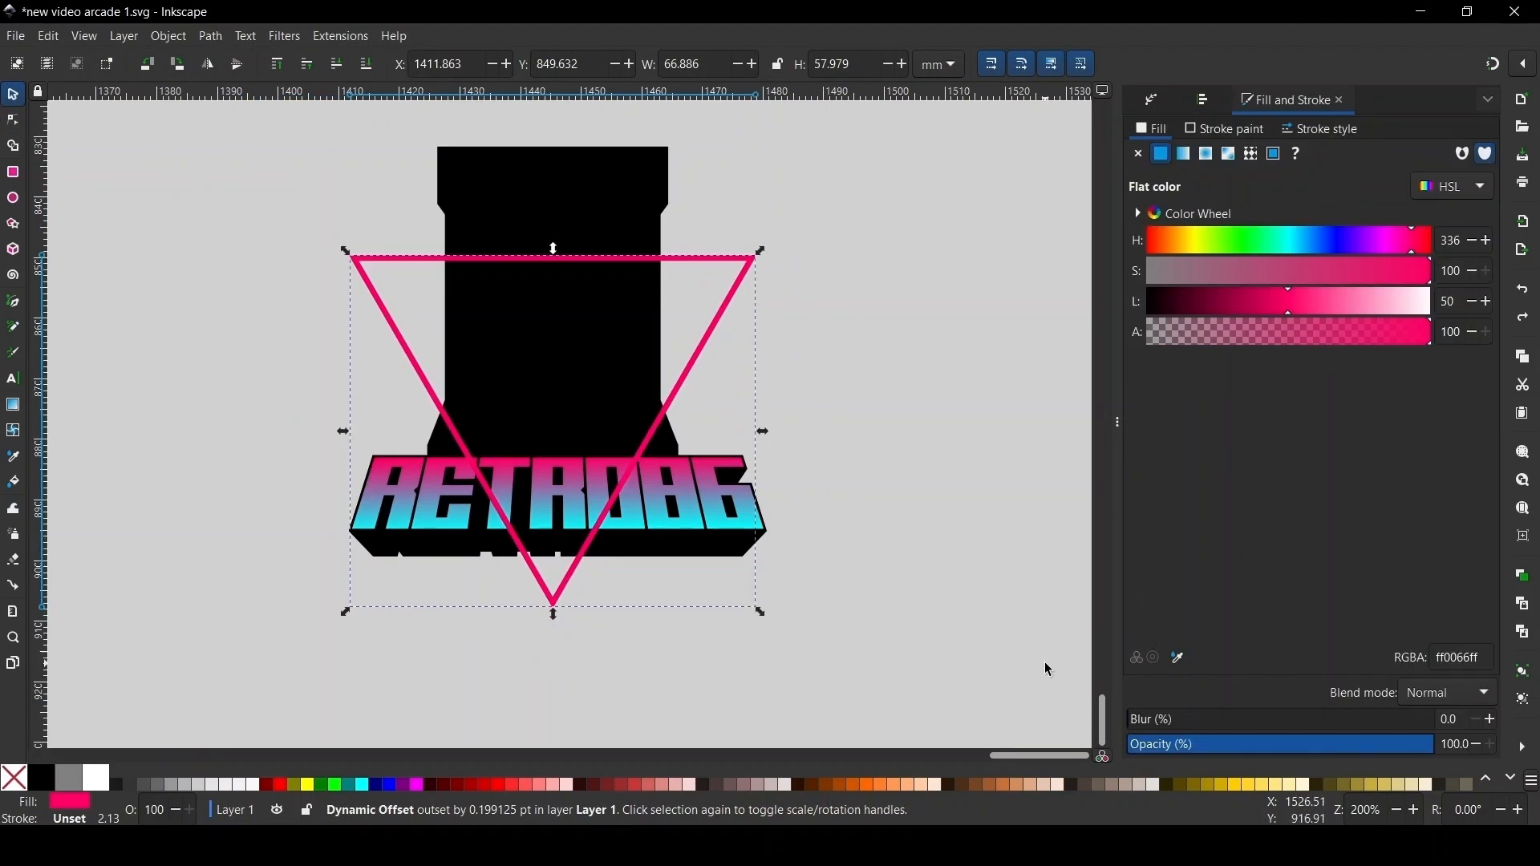
left_click(1158, 722)
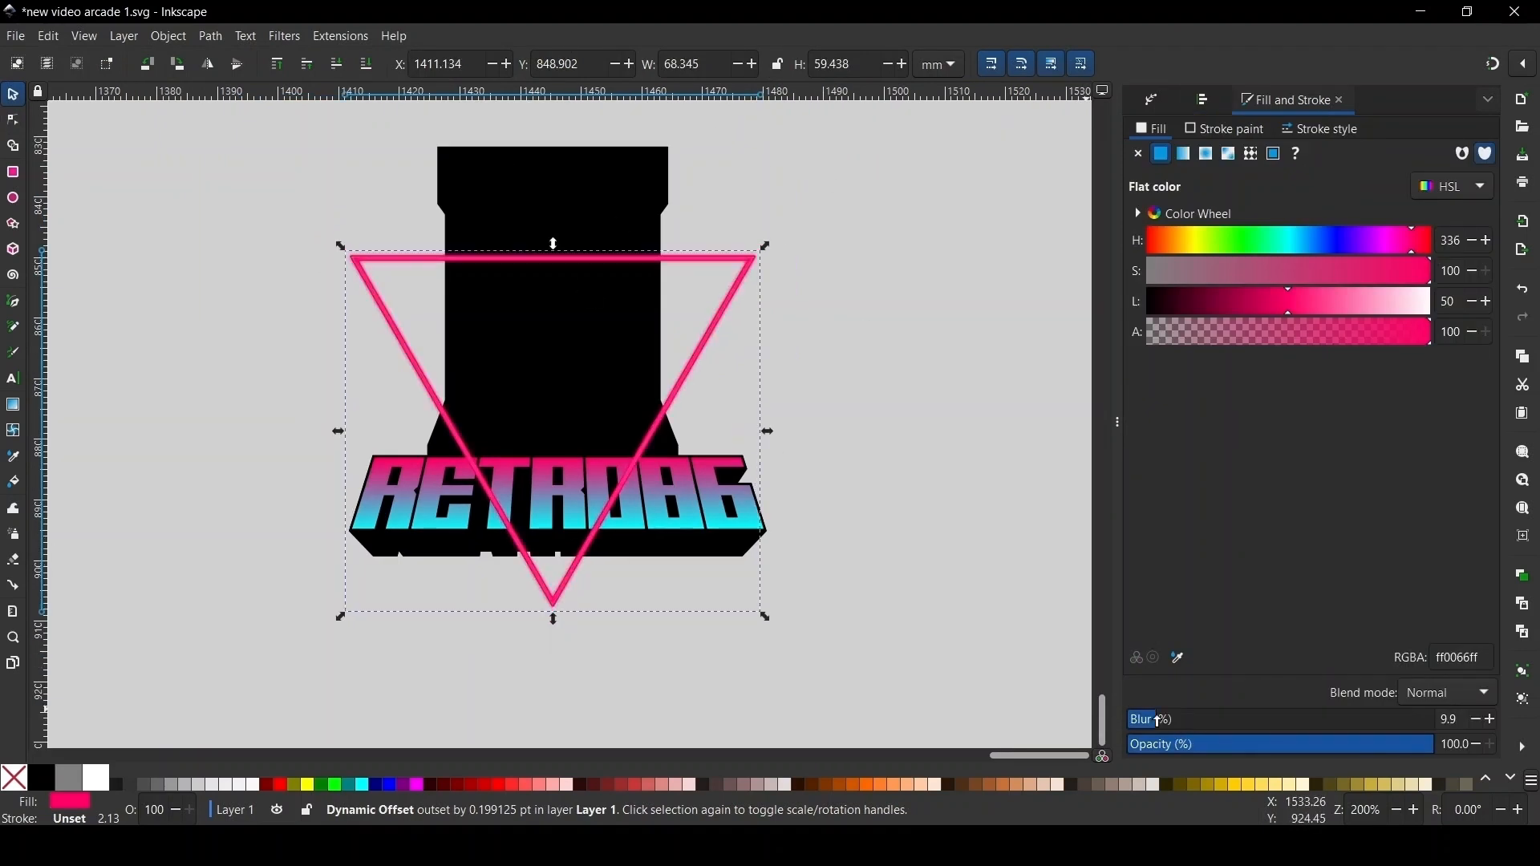
left_click(1173, 723)
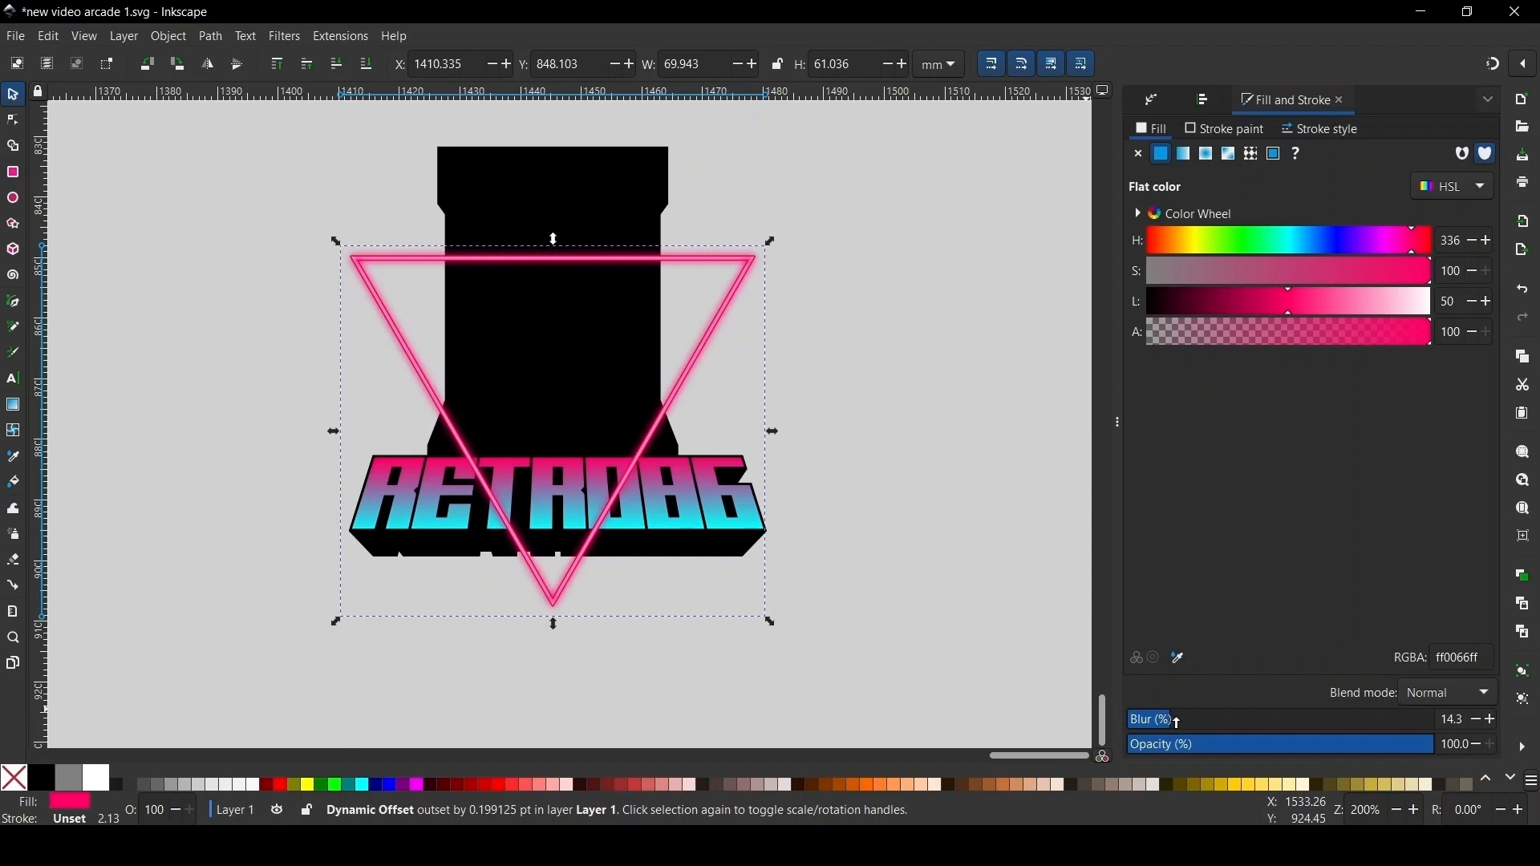
left_click(1178, 722)
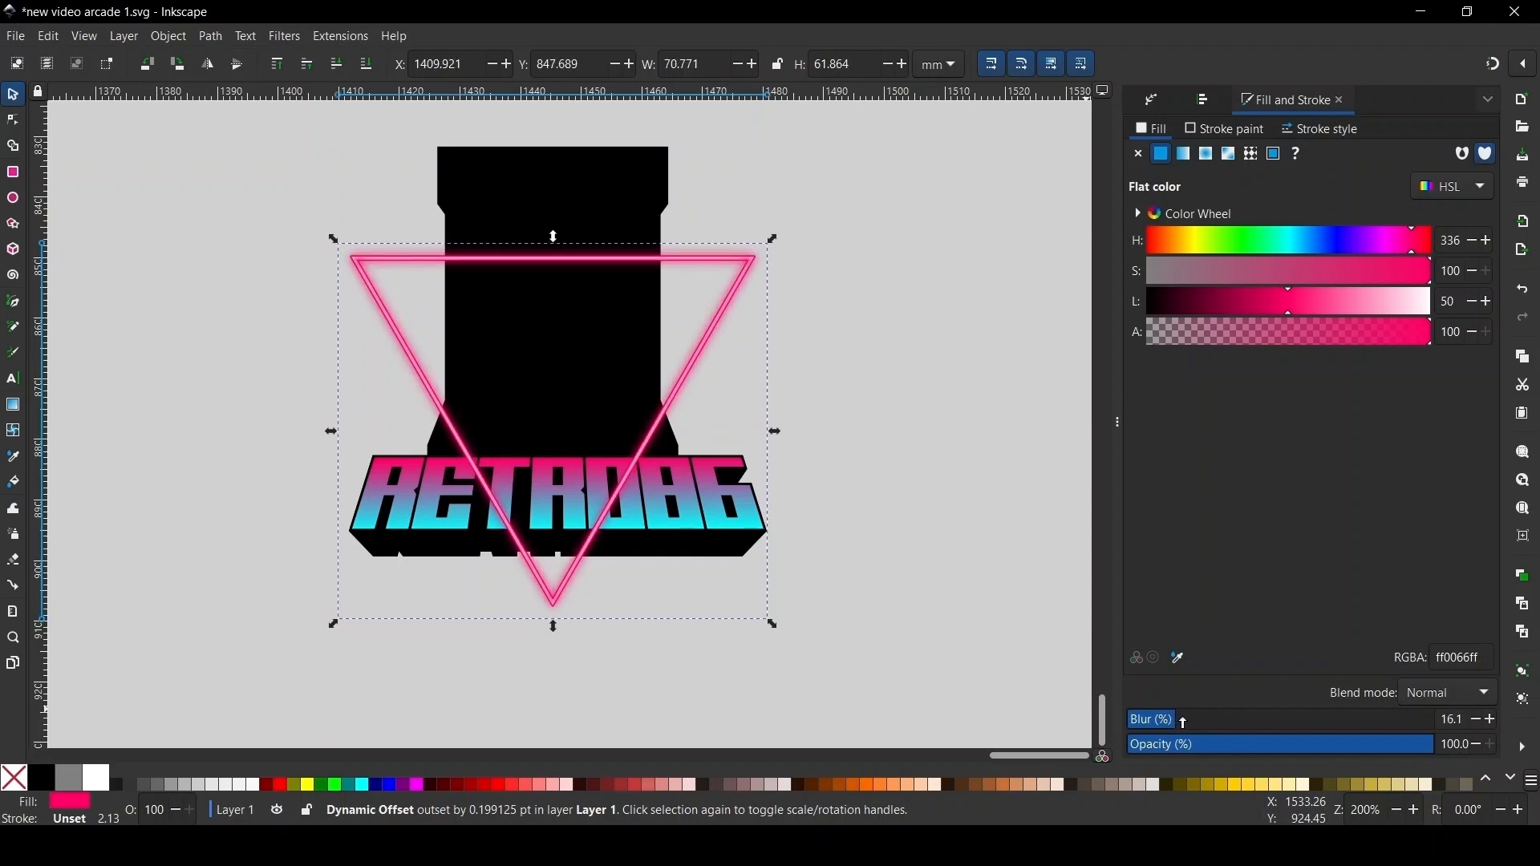
left_click(1185, 722)
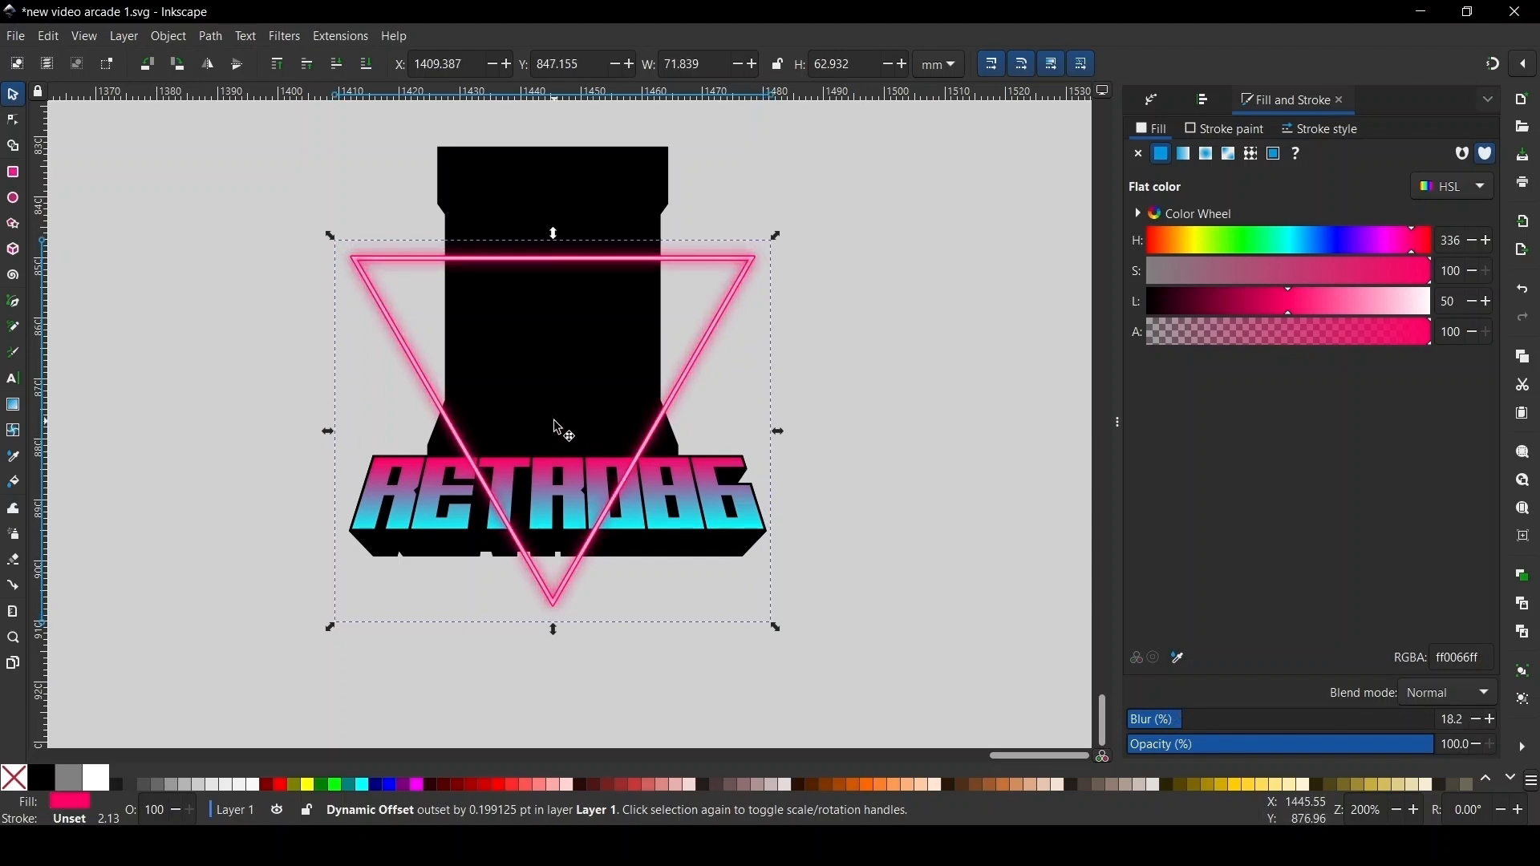
scroll(559, 427, "down", 1)
scroll(559, 428, "up", 1)
left_click(1185, 722)
left_click(1189, 722)
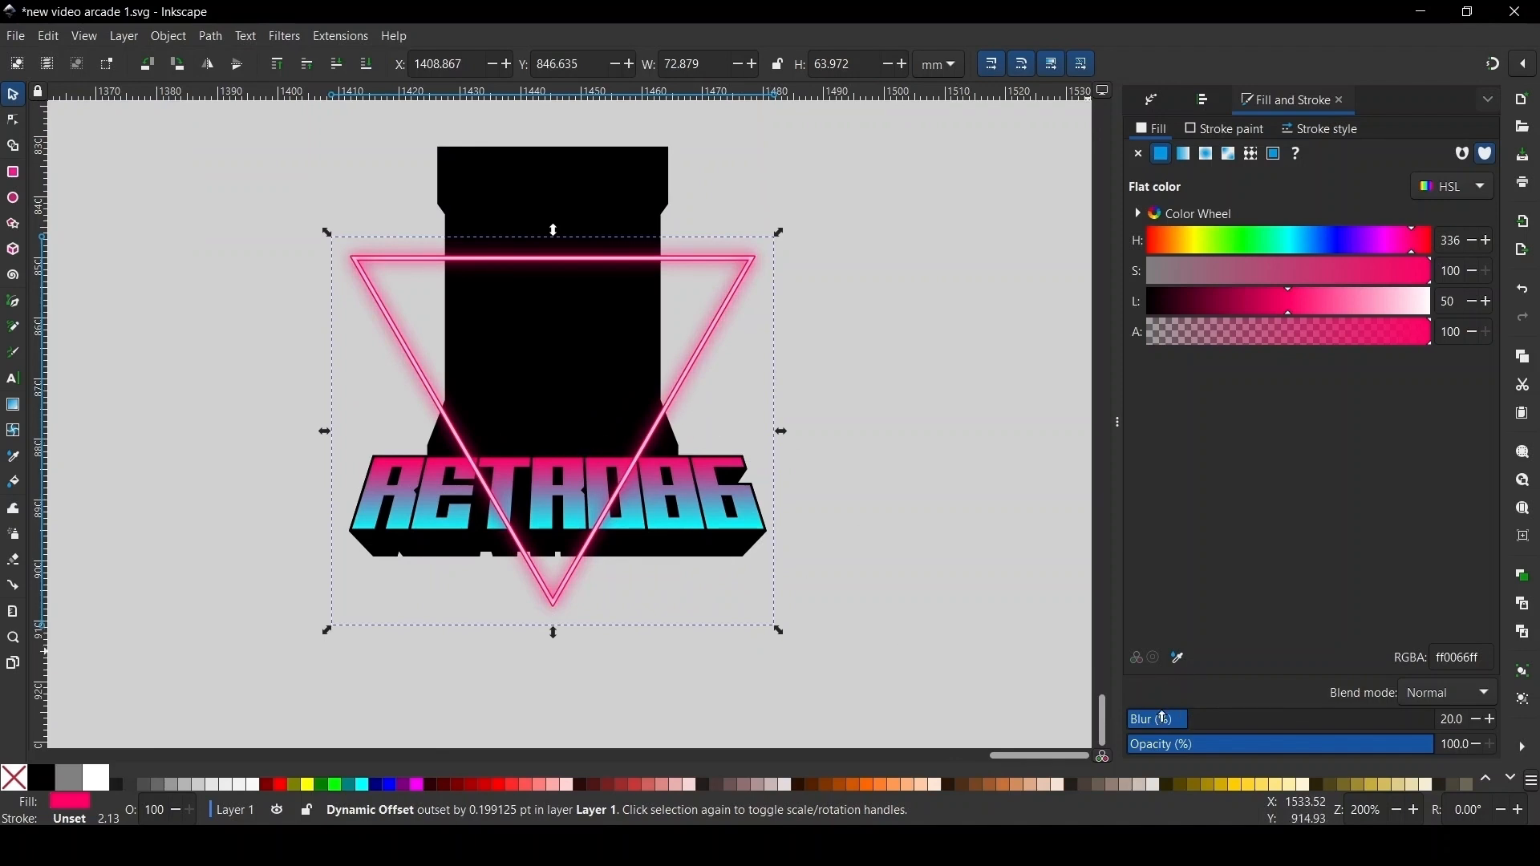
left_click(1168, 721)
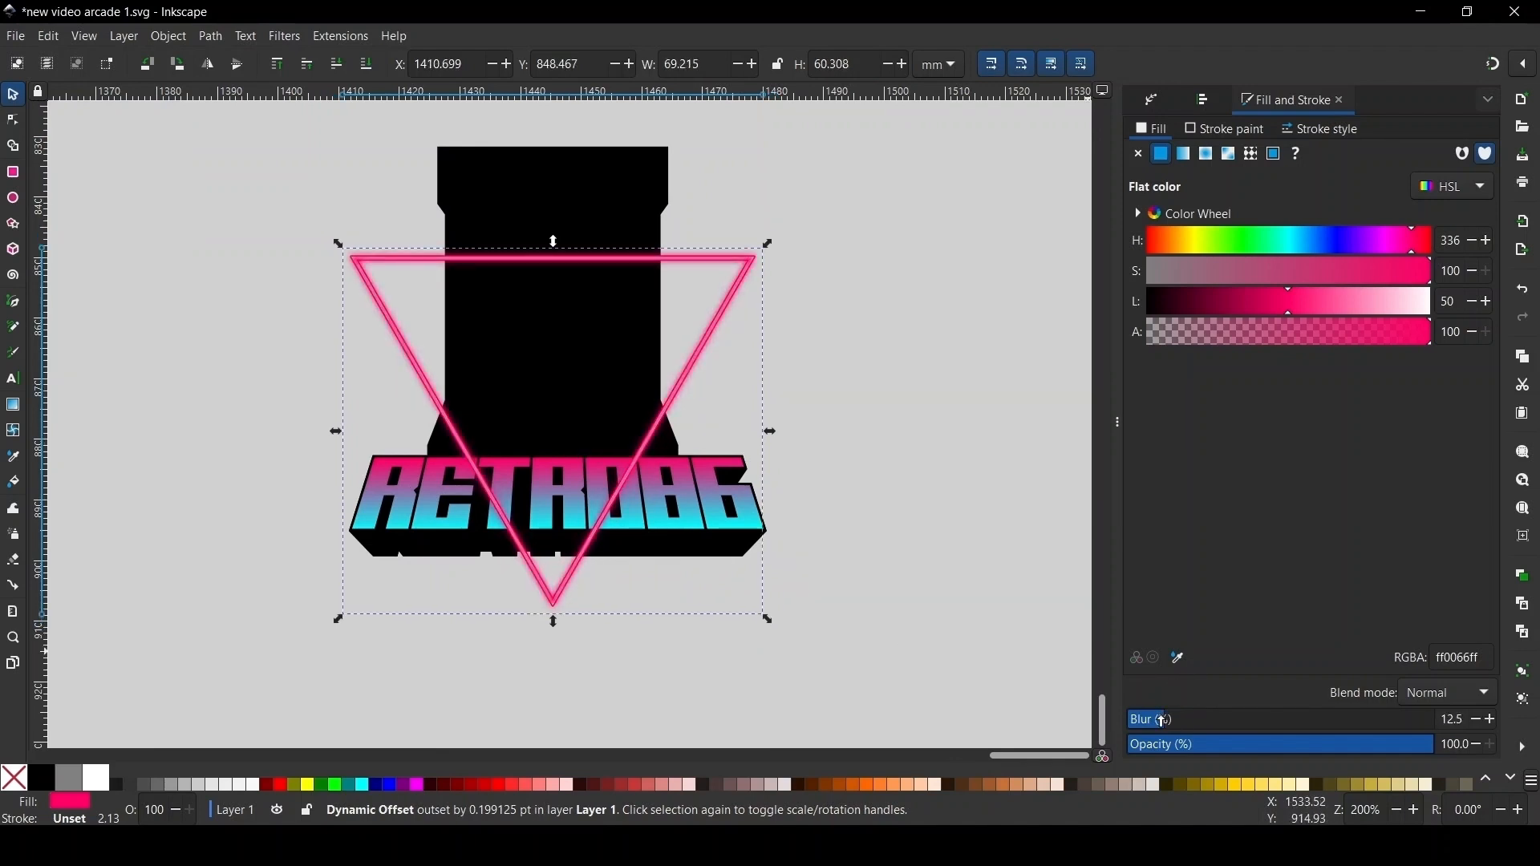
left_click(1452, 705)
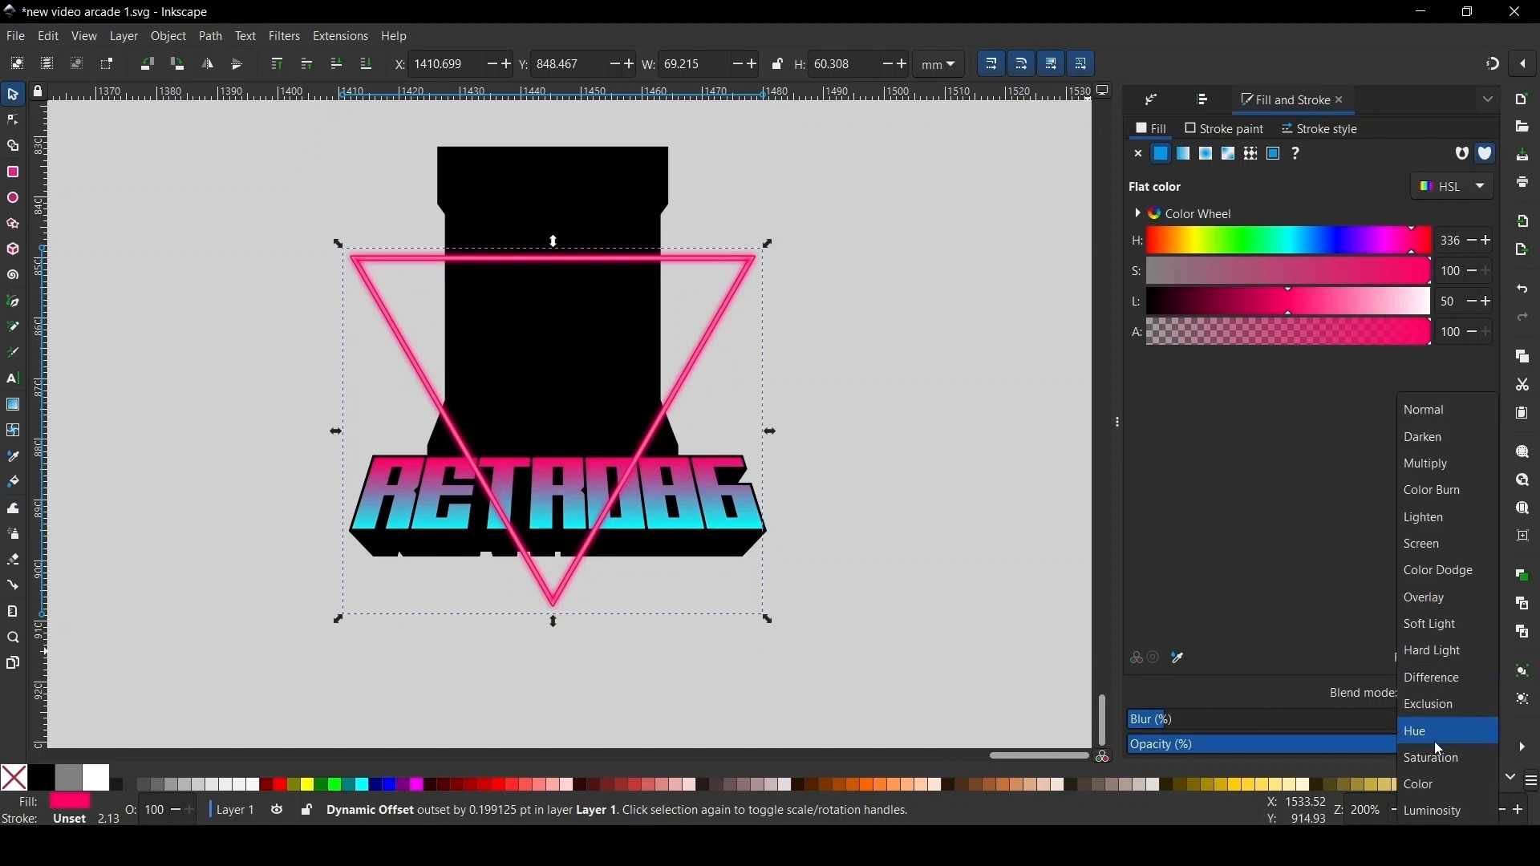
left_click(1440, 556)
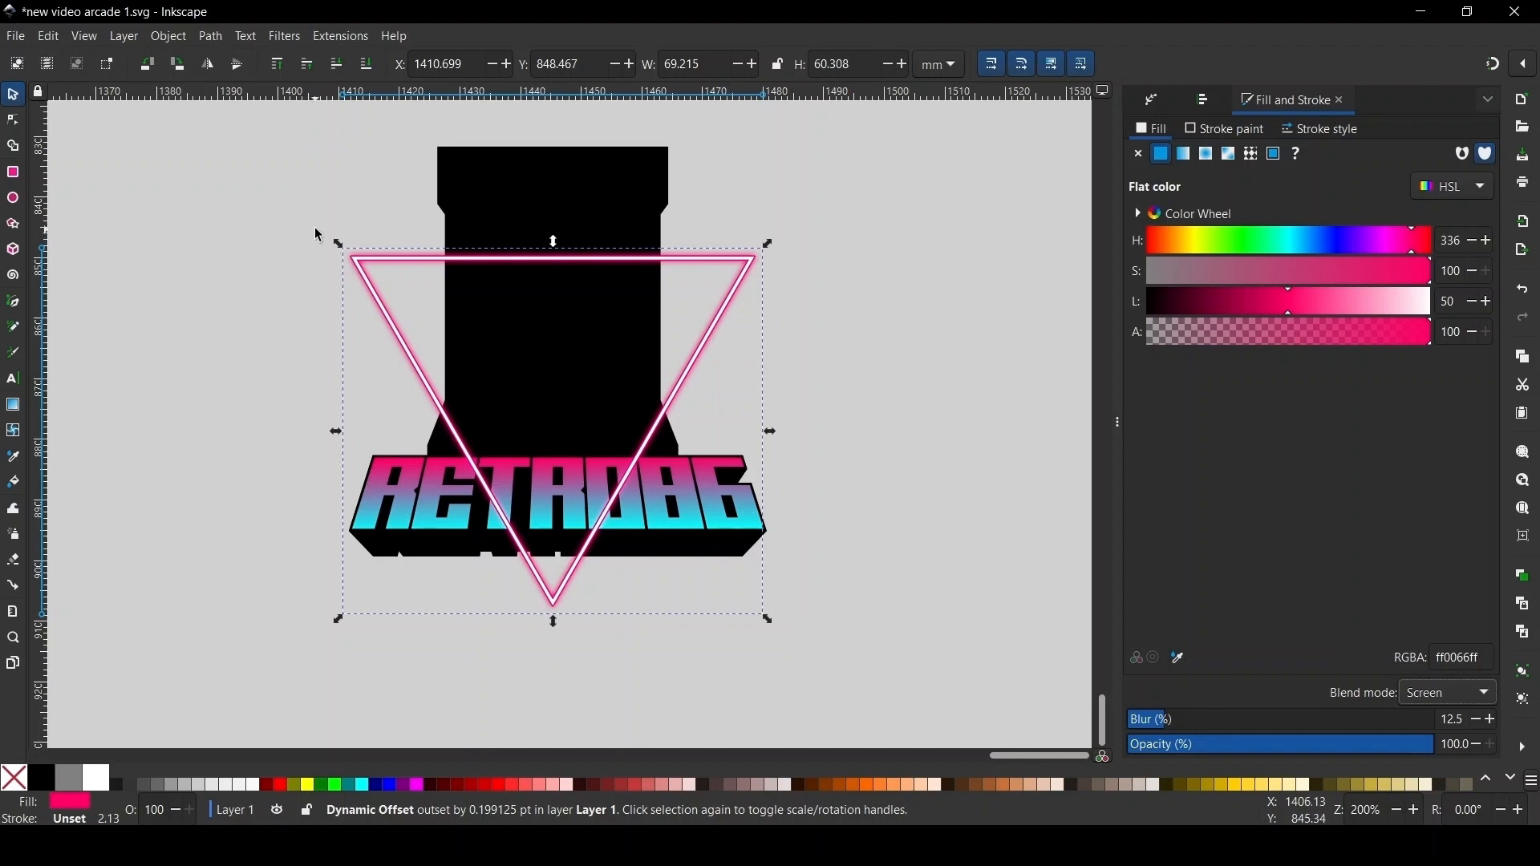
- Group the white, pink and blurred triangle outlines and lower the group behind the cabinet silhouette and the lettering
left_click_drag(315, 220, 768, 647)
key("ctrl")
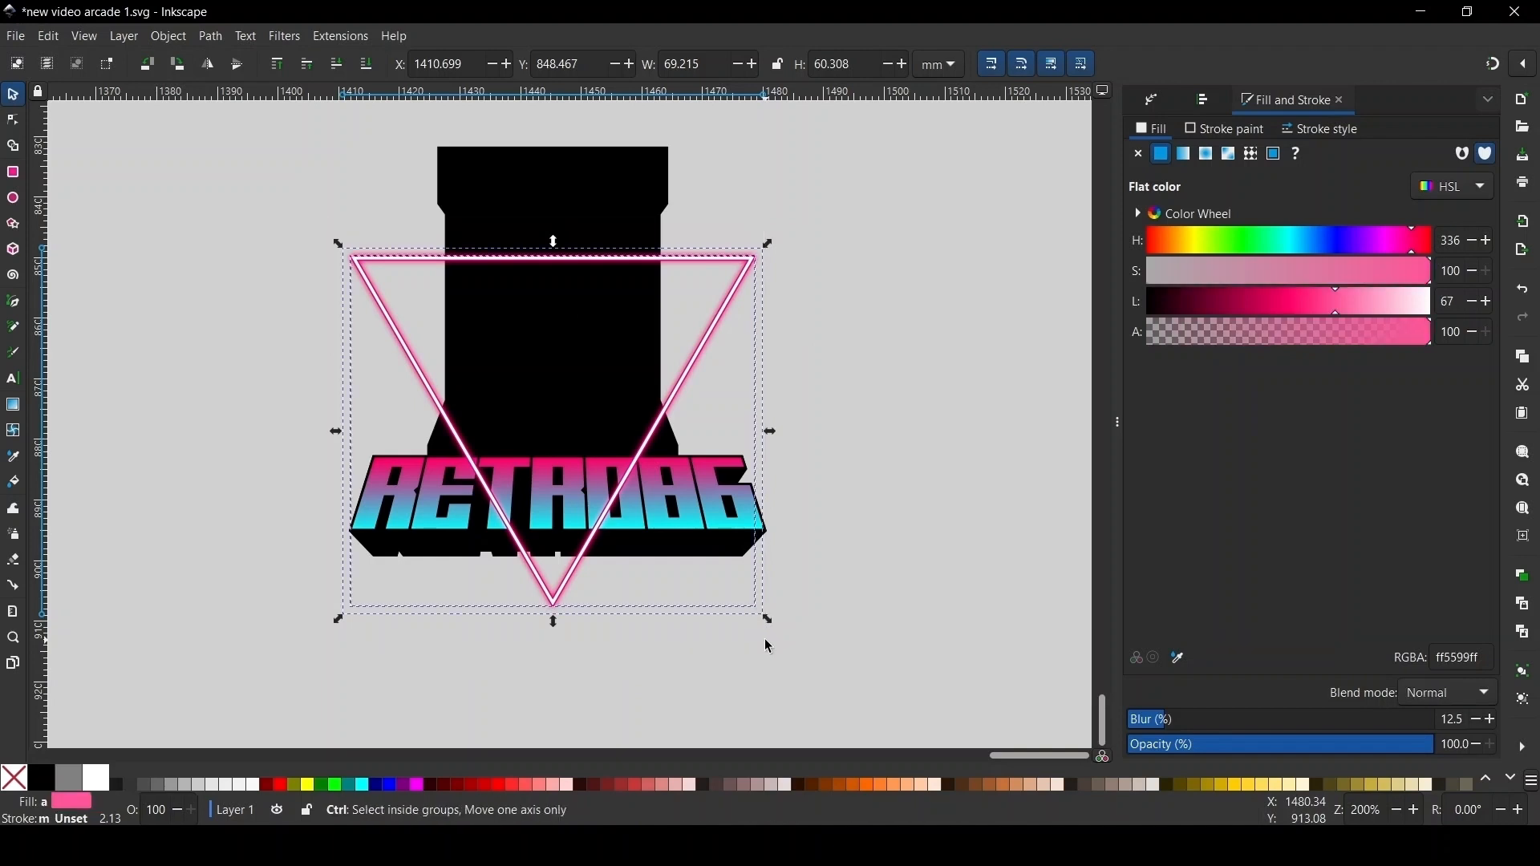
key("ctrl+g")
key("Escape")
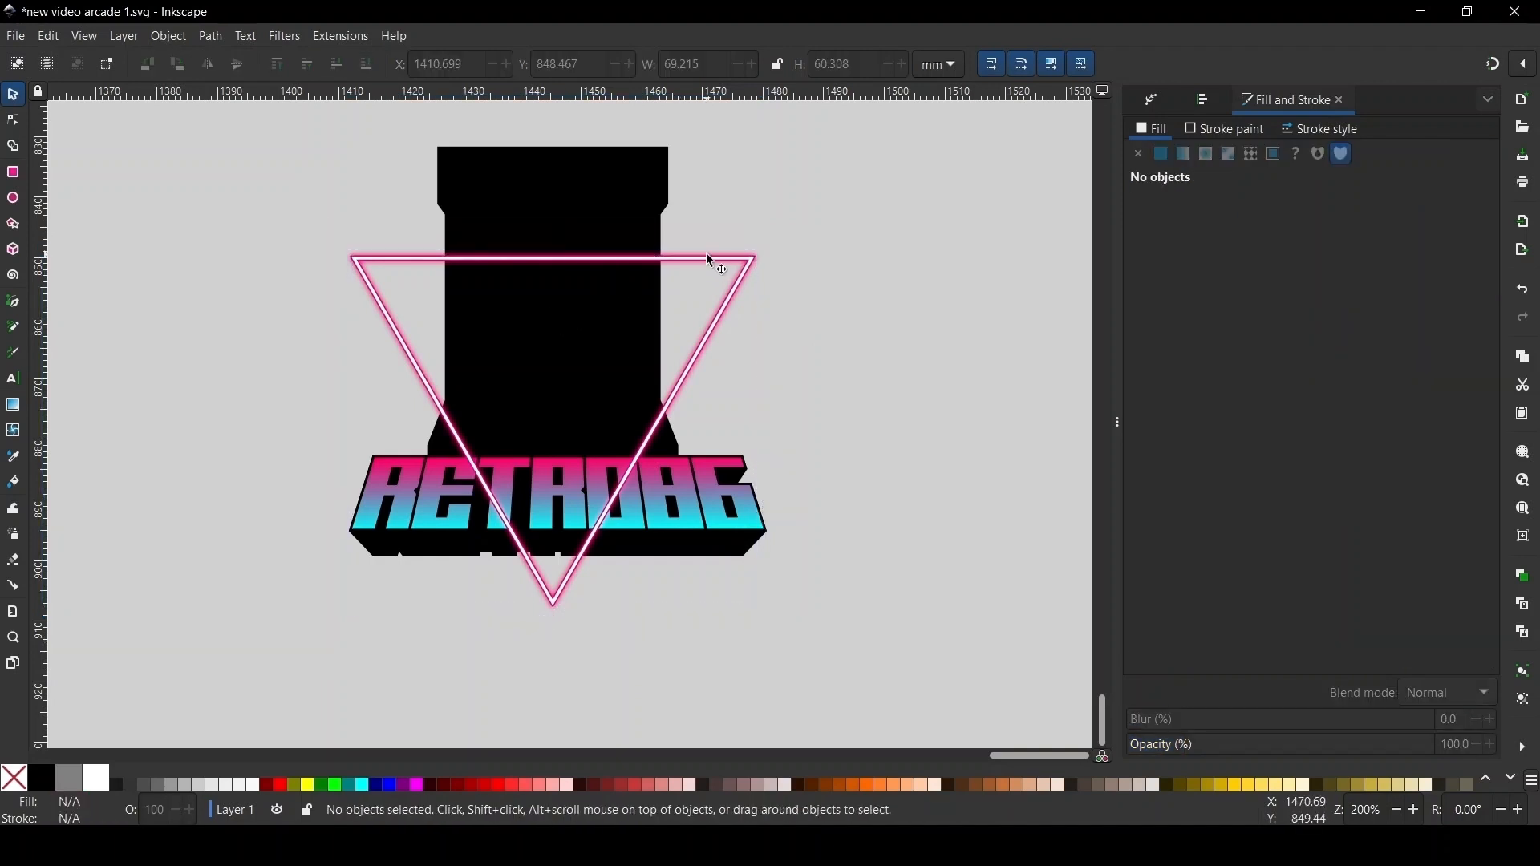
left_click(711, 260)
left_click(365, 70)
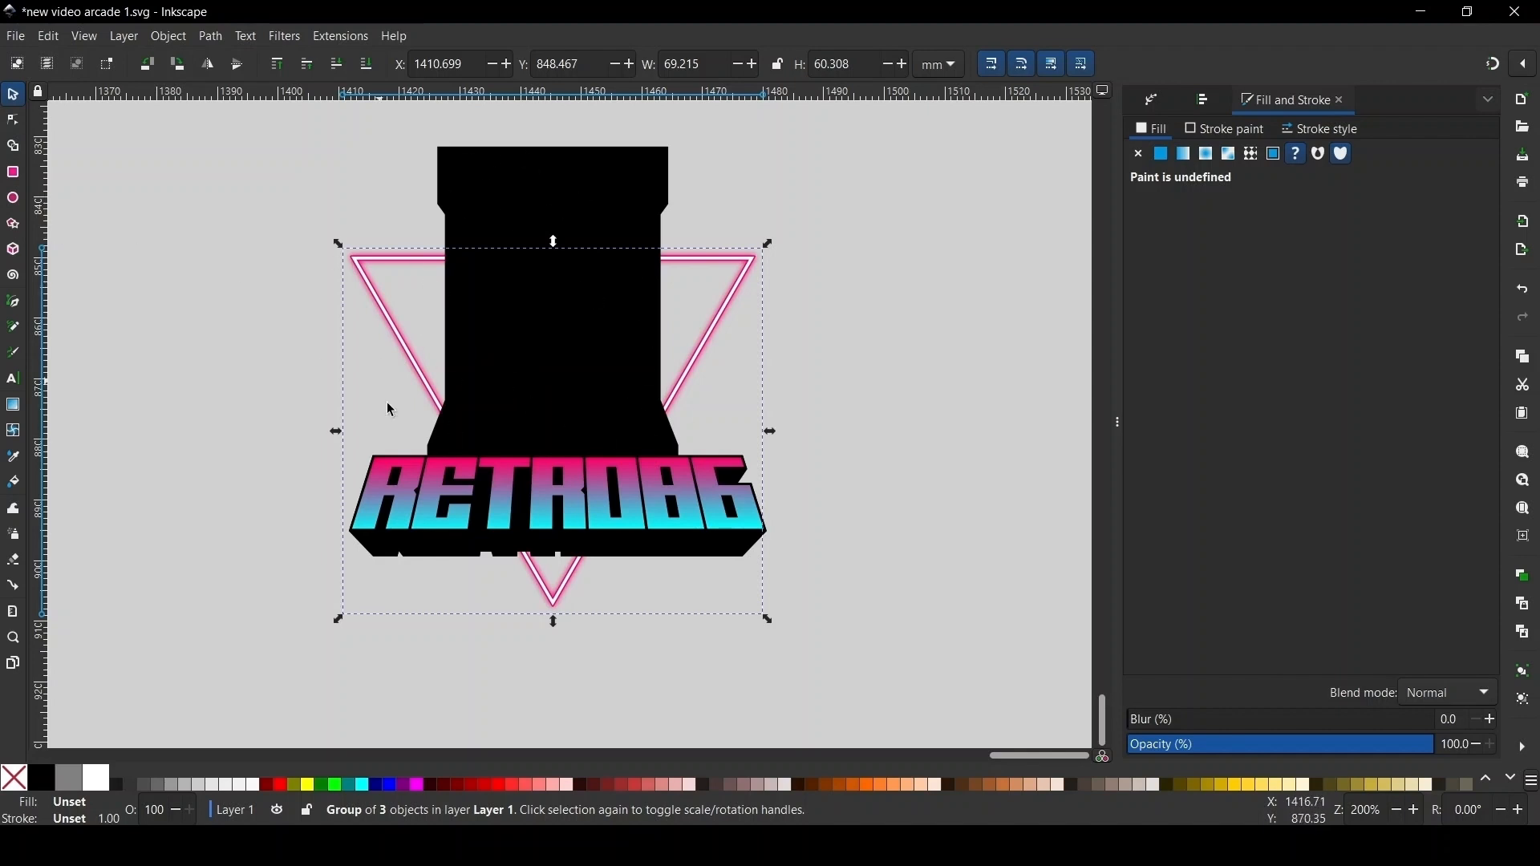
- Draw a pink three-cornered polygon about 64 by 56 mm beside the cabinet silhouette and flip it vertically
left_click(13, 228)
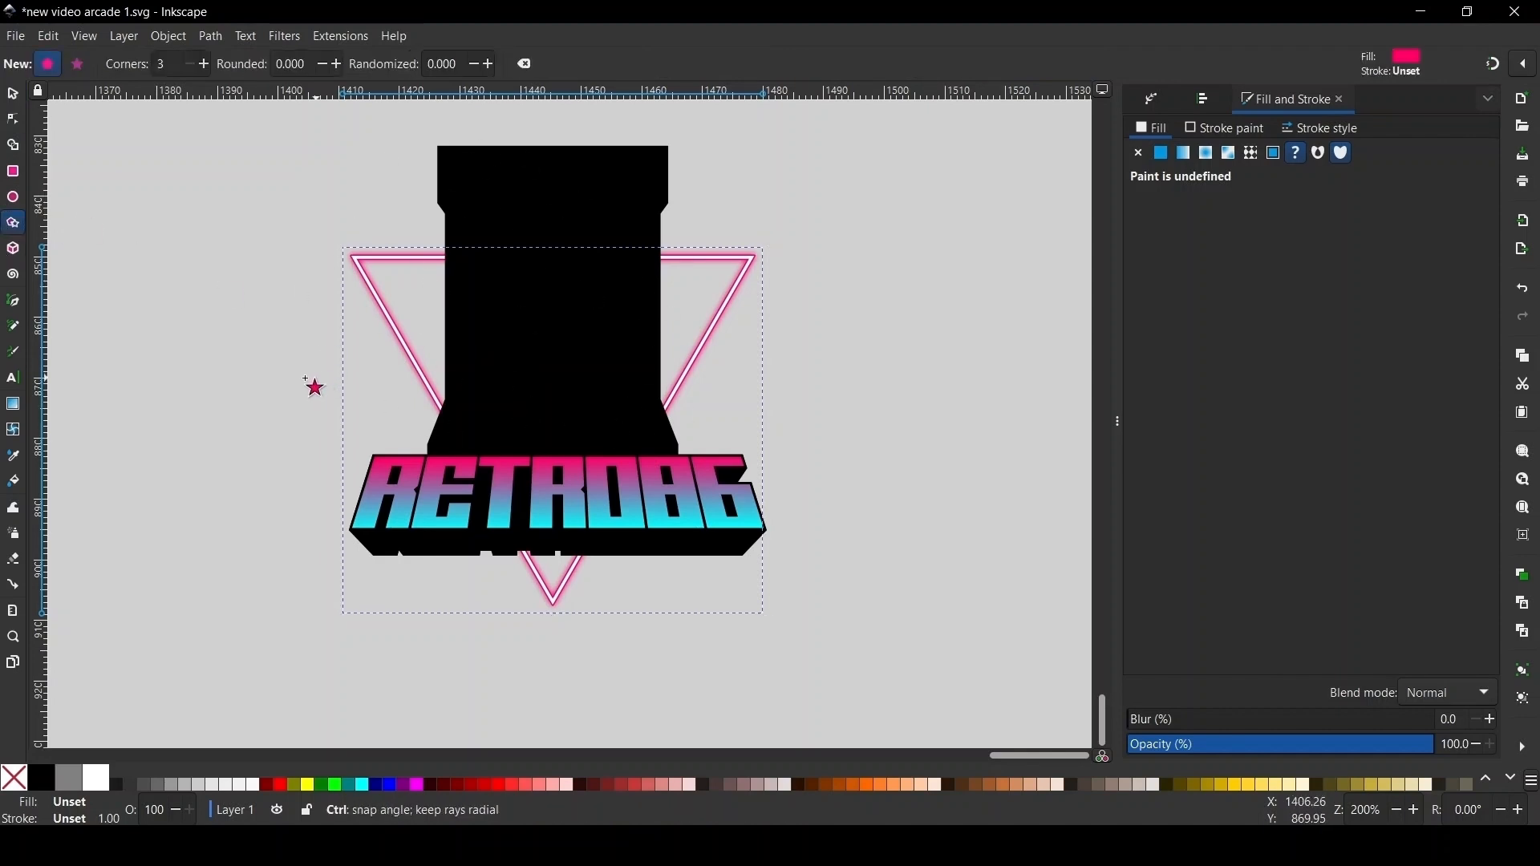
left_click_drag(293, 397, 485, 511)
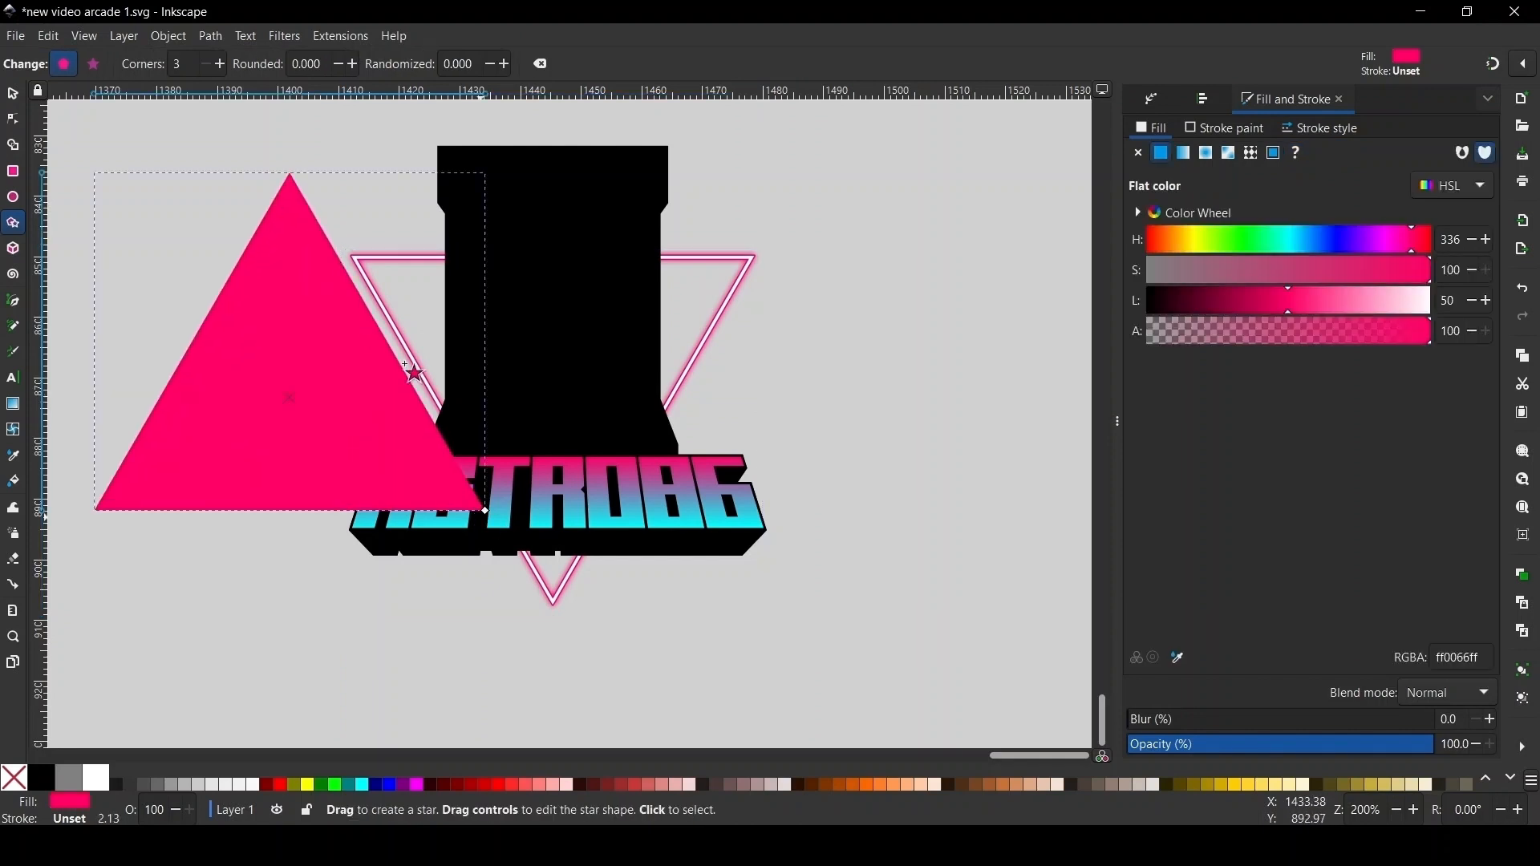
left_click(12, 96)
left_click(237, 63)
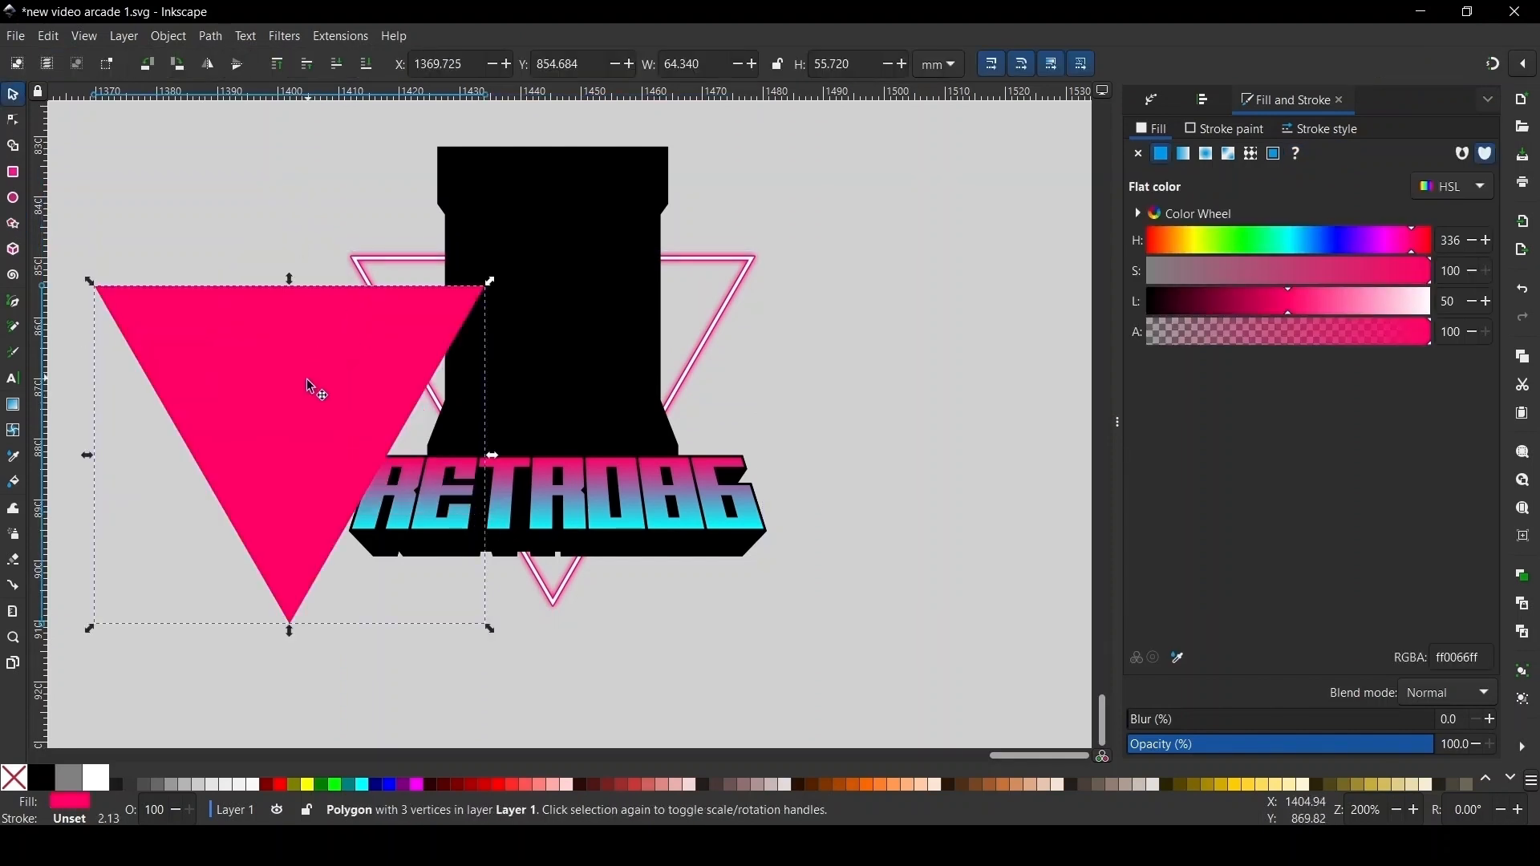
- Fill the inverted pink triangle with navy blue (000080) and move it behind the neon triangle outline
left_click(42, 778)
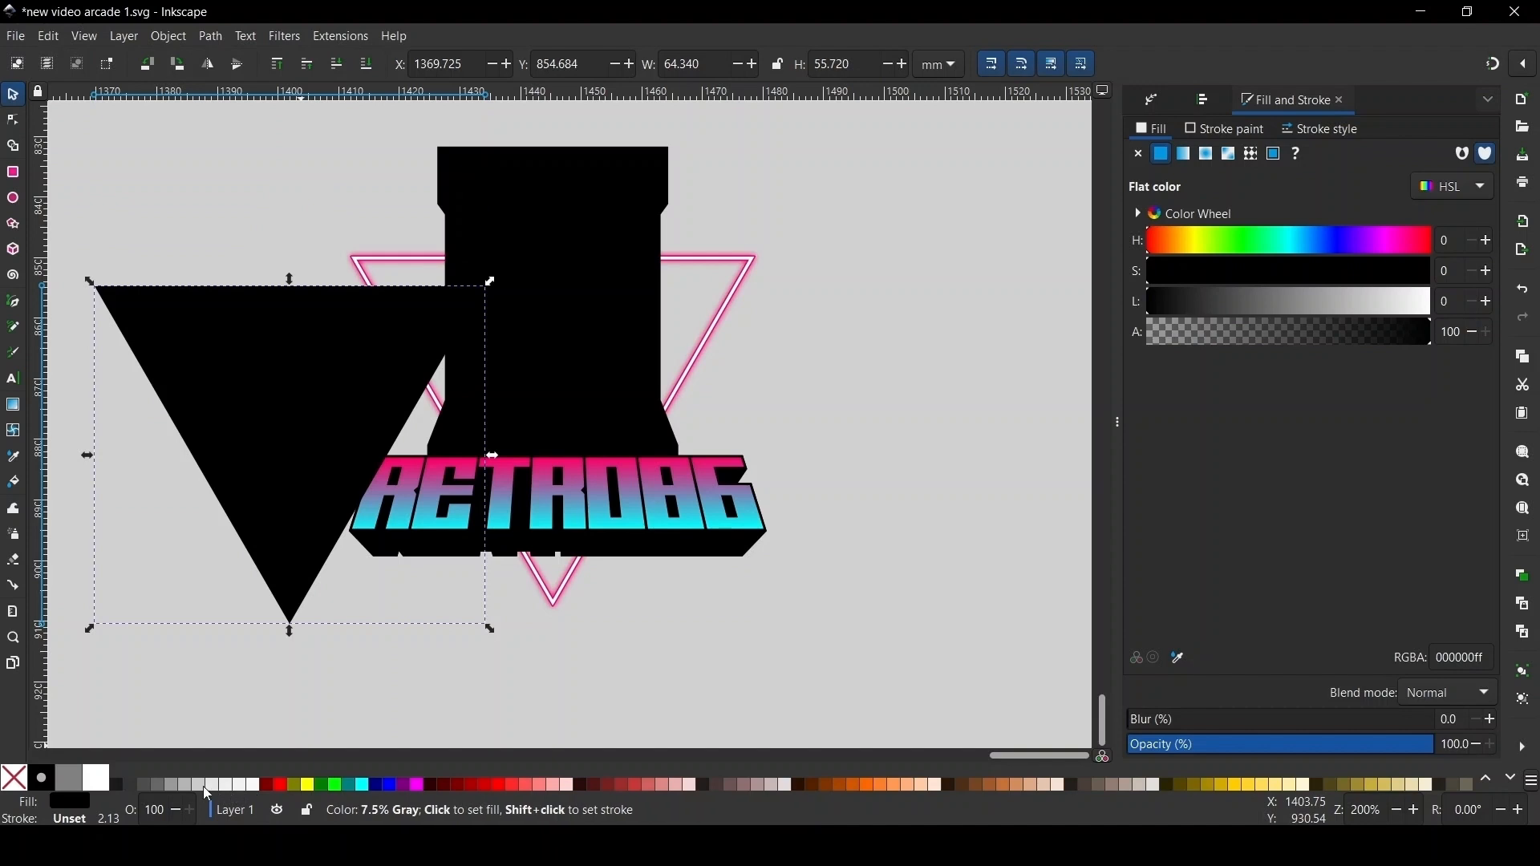
left_click(380, 791)
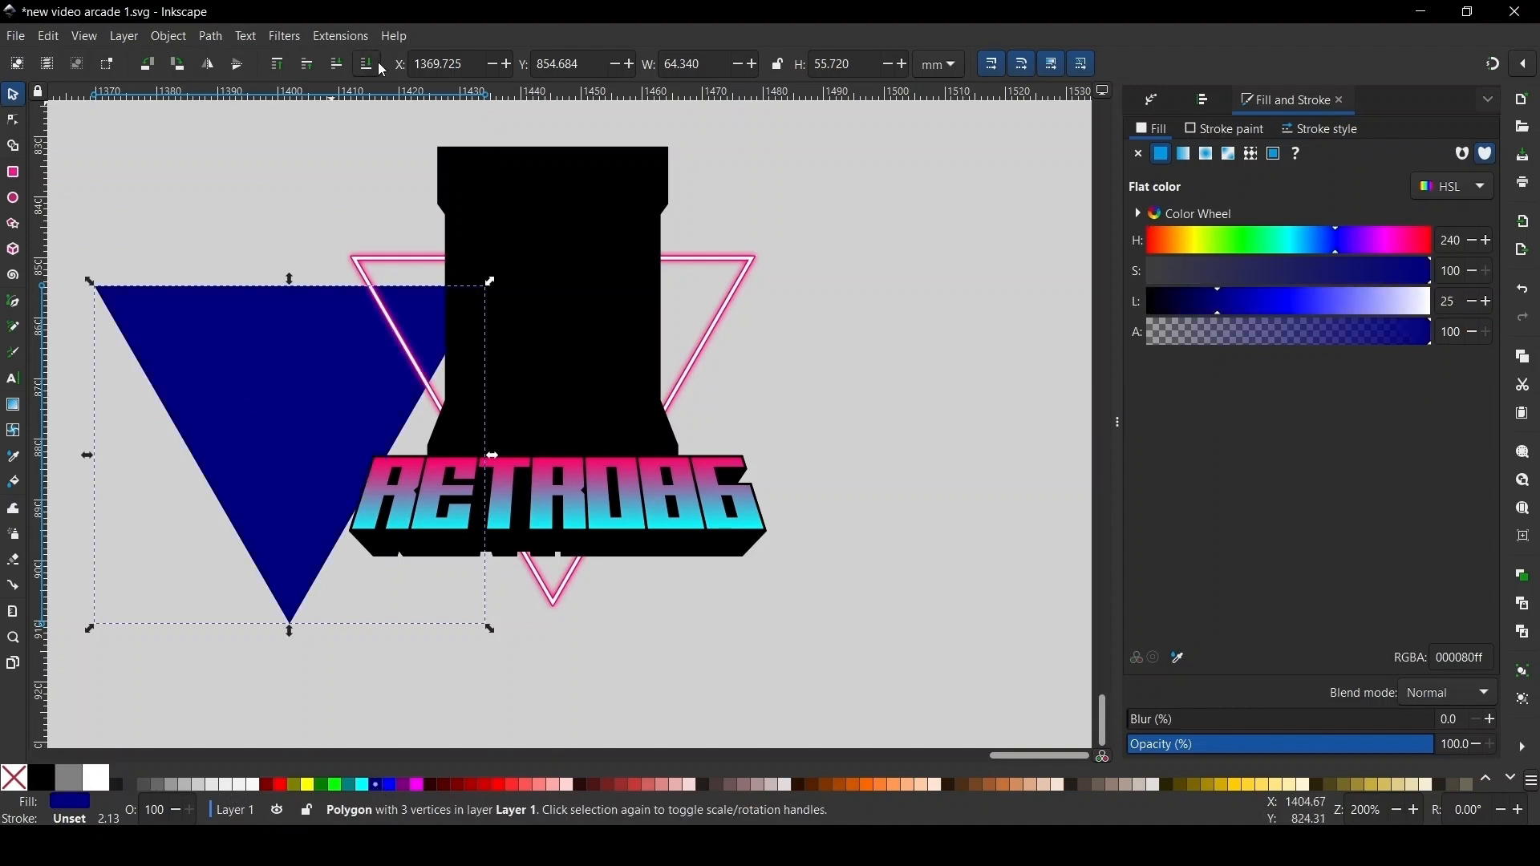
left_click_drag(313, 378, 585, 360)
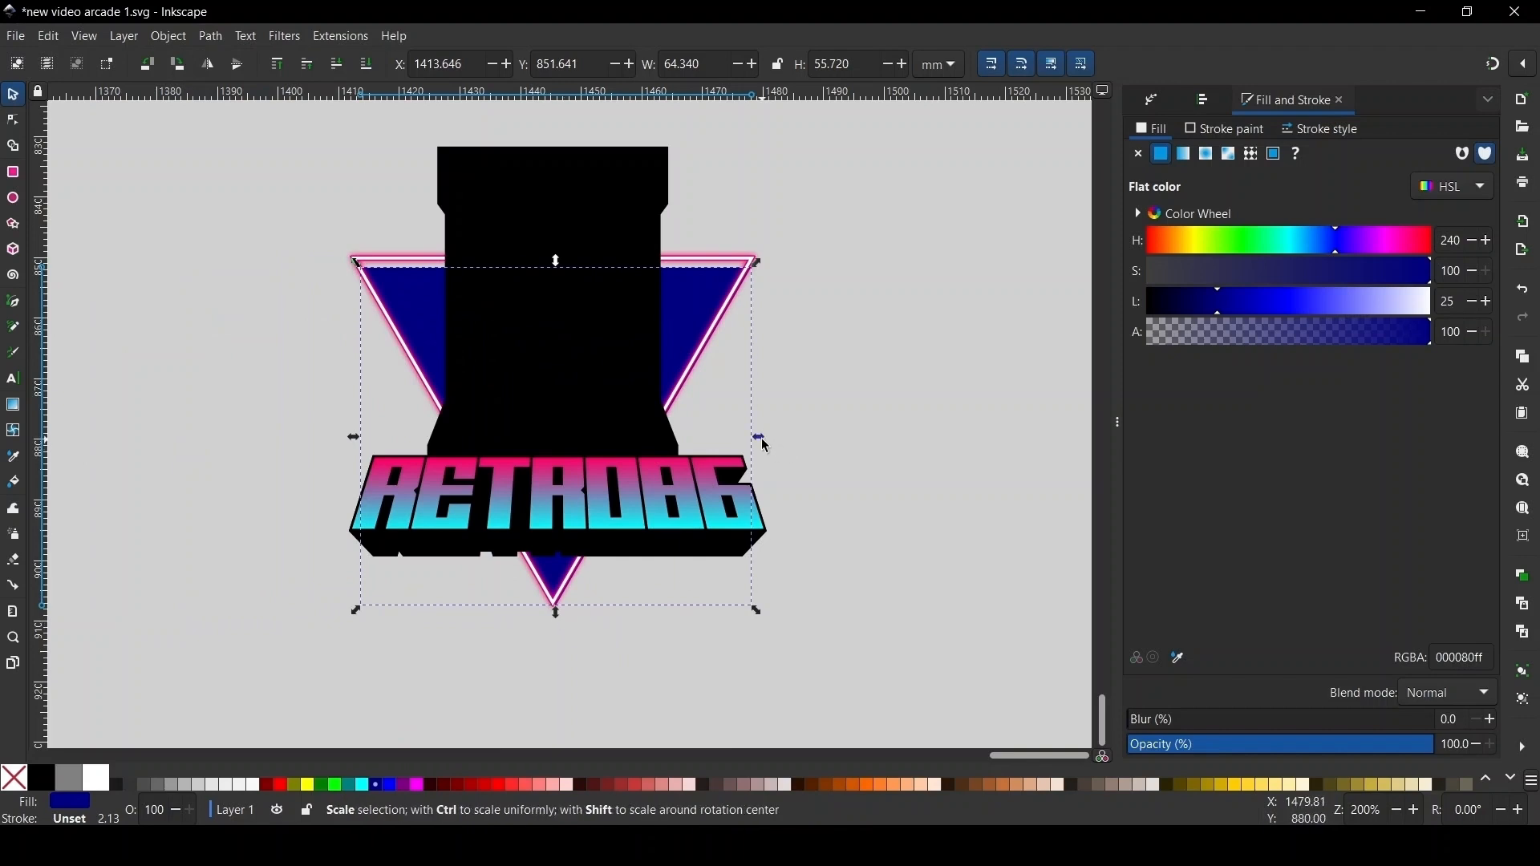
- Enlarge the navy triangle to about 81 by 70 mm and centre it horizontally on the cabinet silhouette
left_click_drag(763, 441, 810, 446)
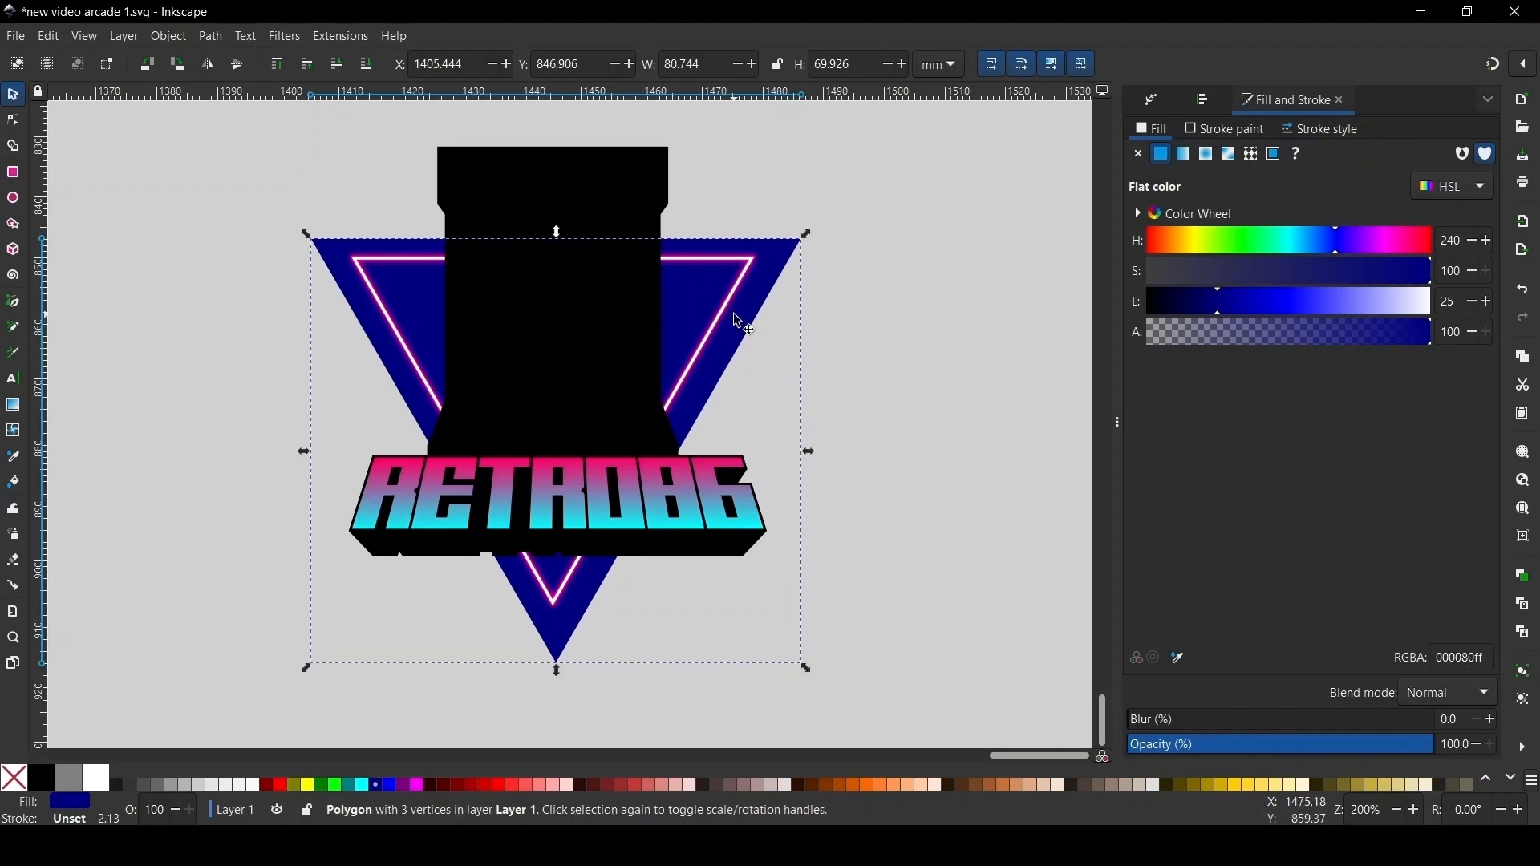
left_click_drag(739, 322, 733, 320)
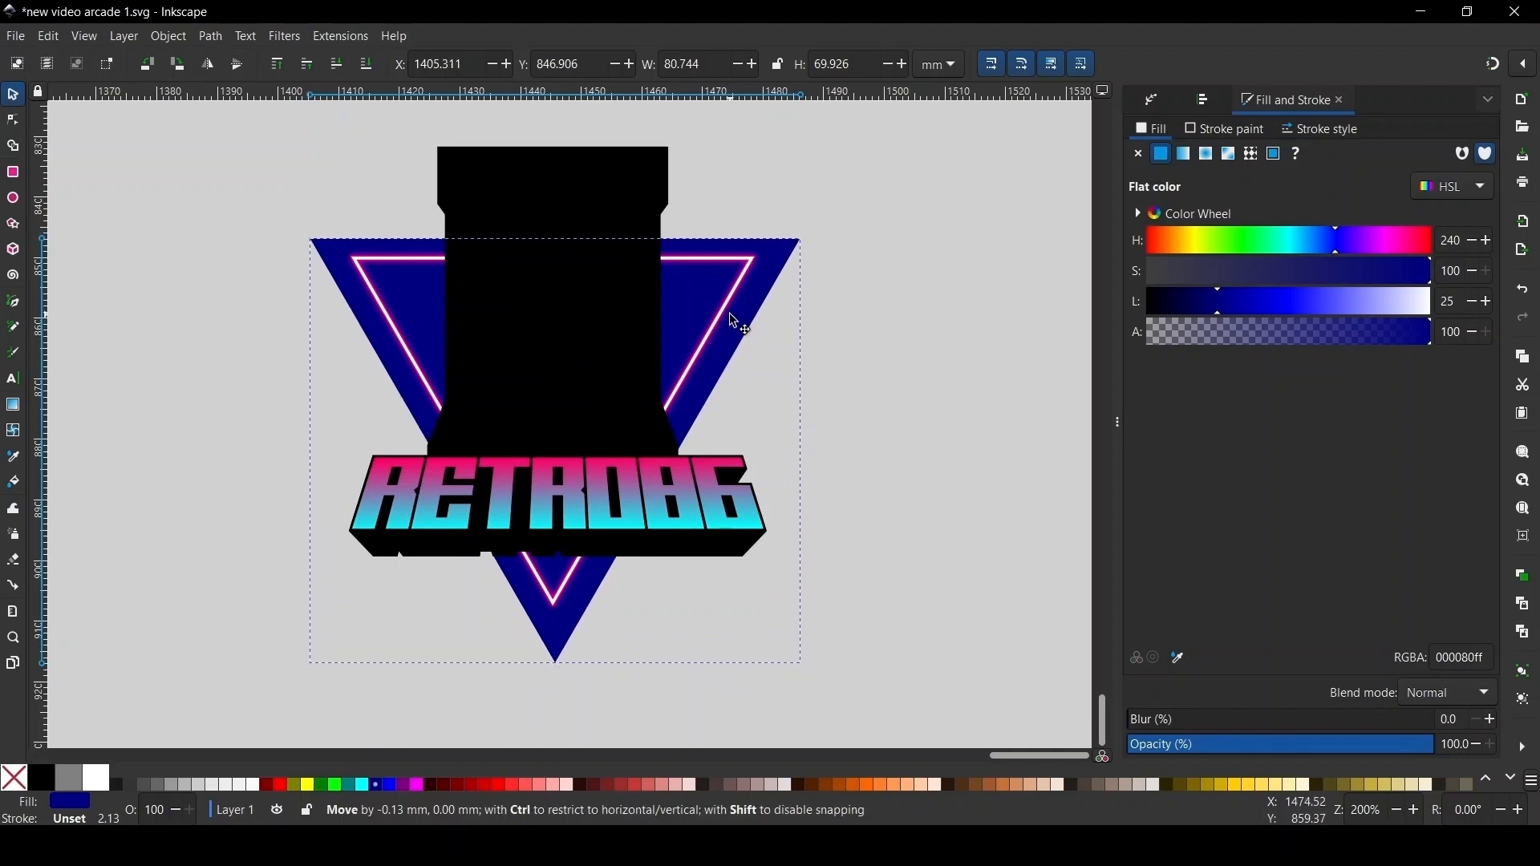
left_click(585, 309, "shift")
left_click(1188, 104)
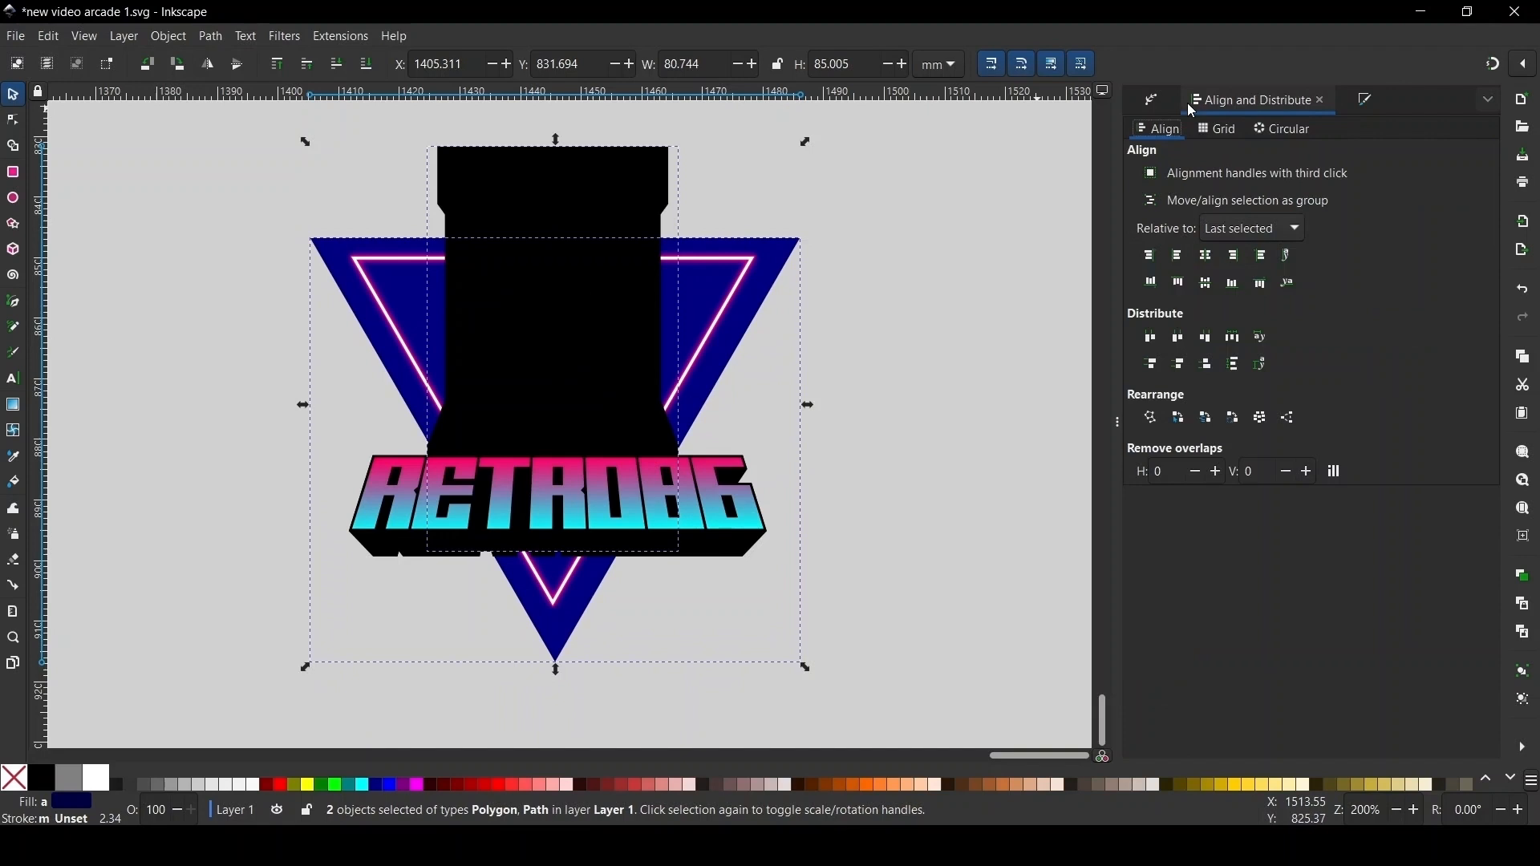
left_click(1206, 258)
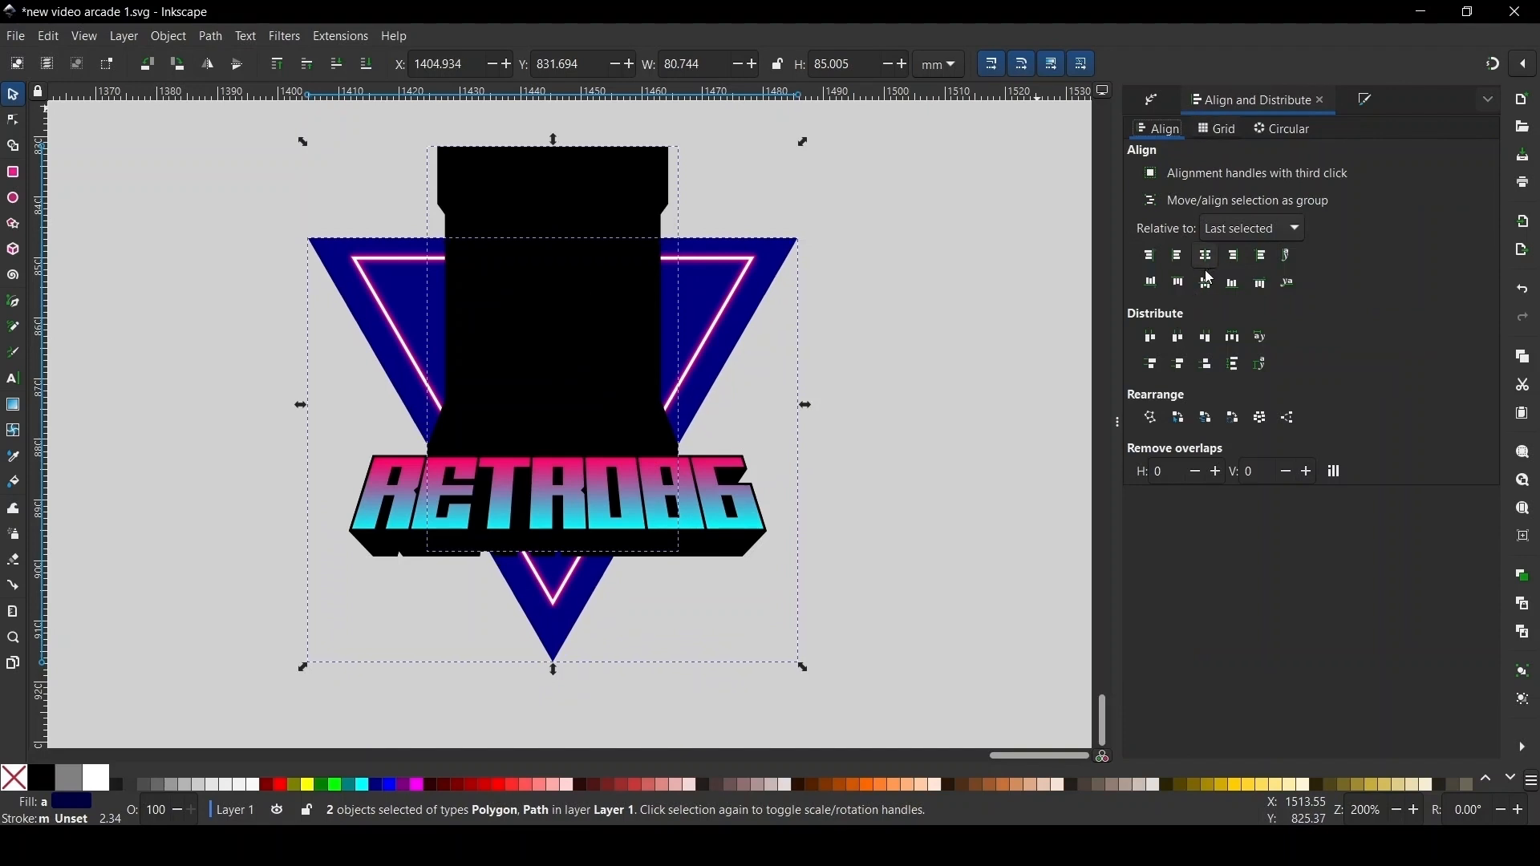
- Try to centre the navy triangle vertically on the cabinet silhouette
left_click(1211, 281)
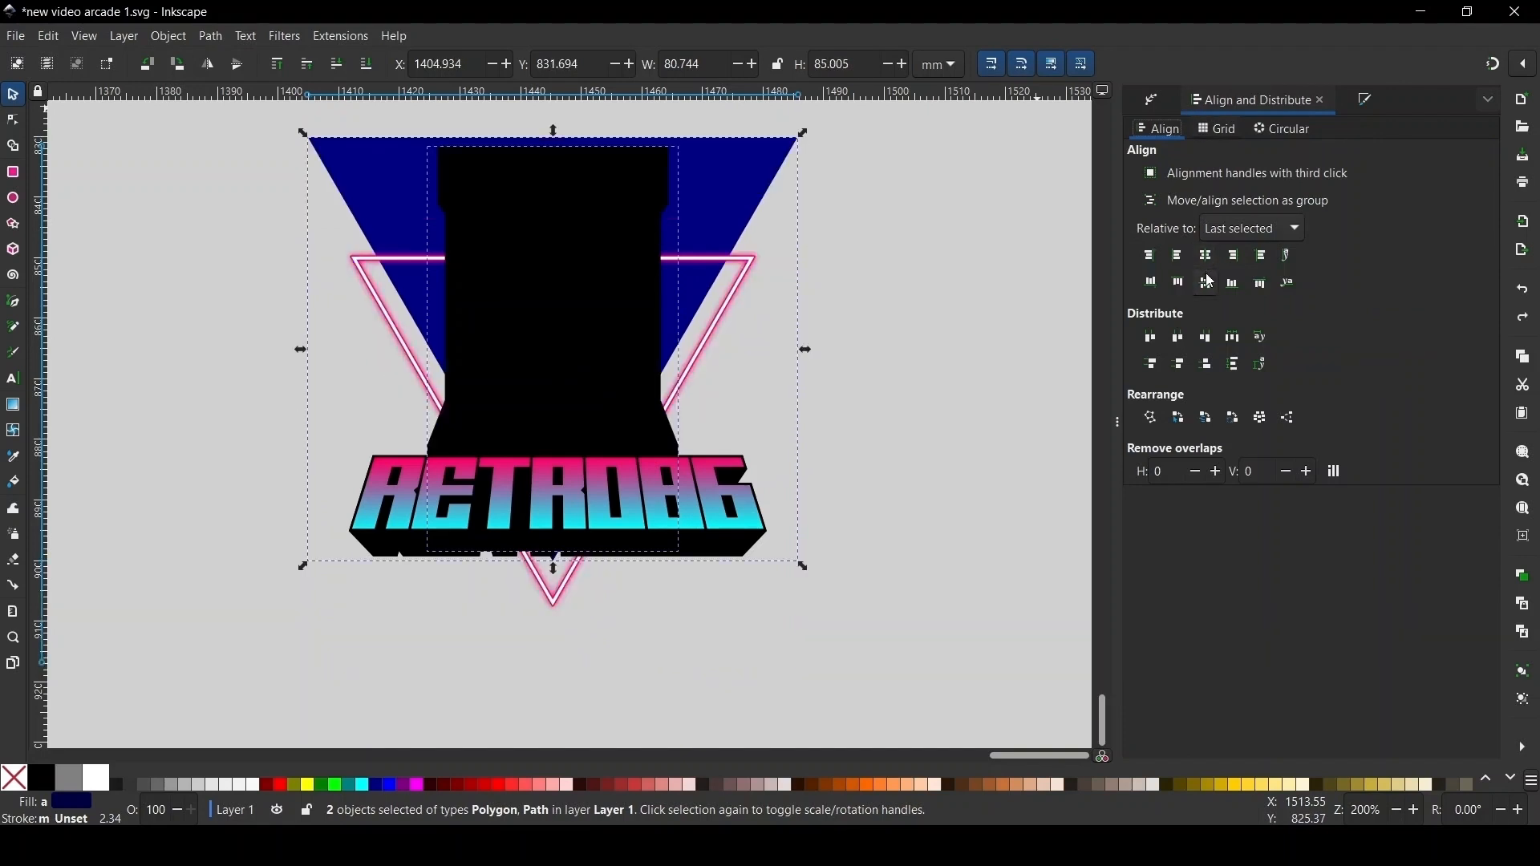
key("ctrl+z")
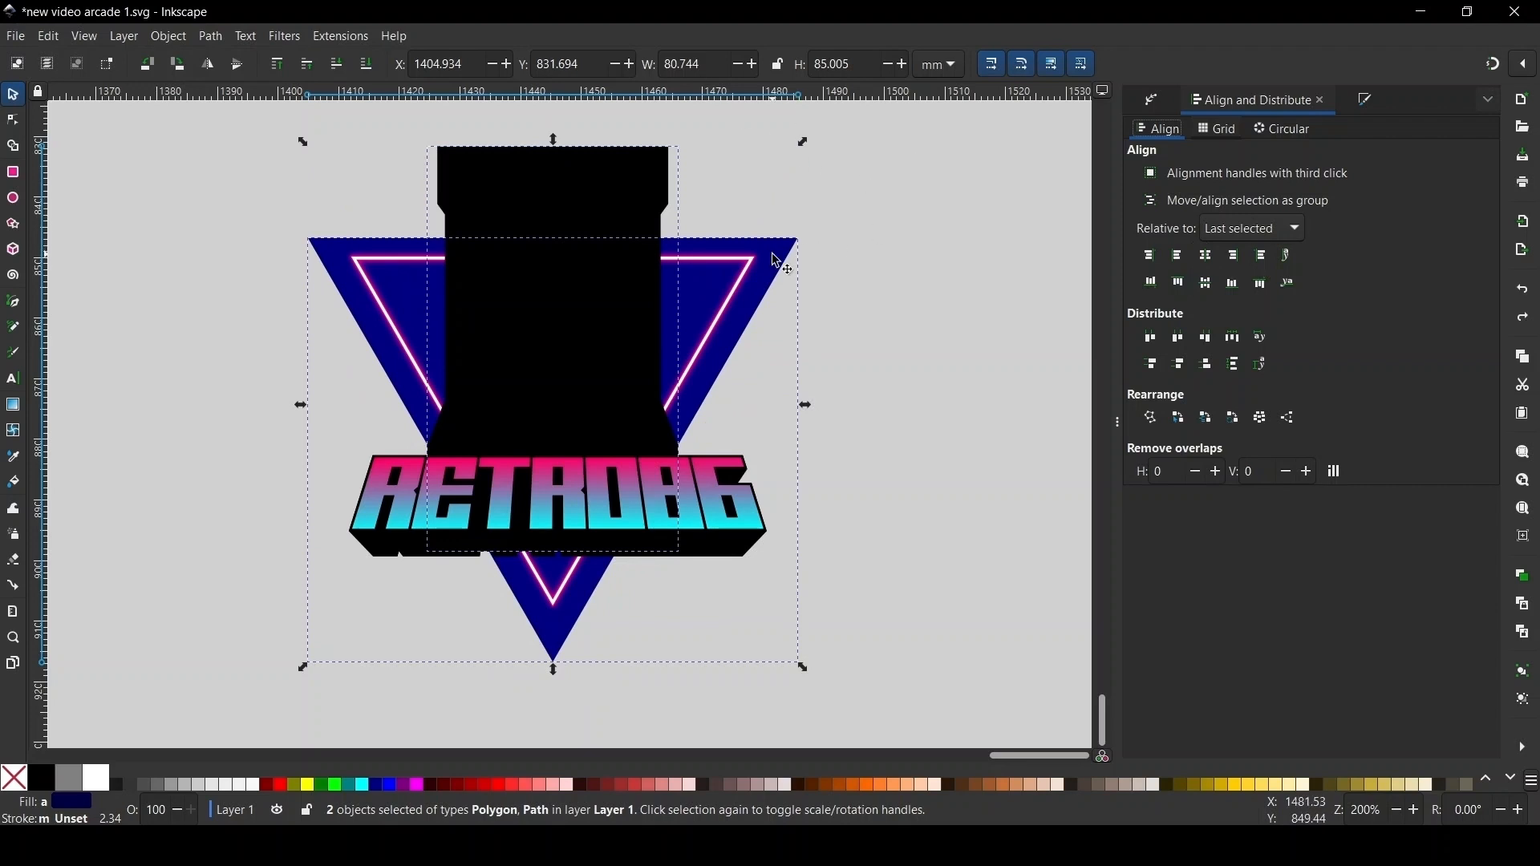
left_click(1006, 220)
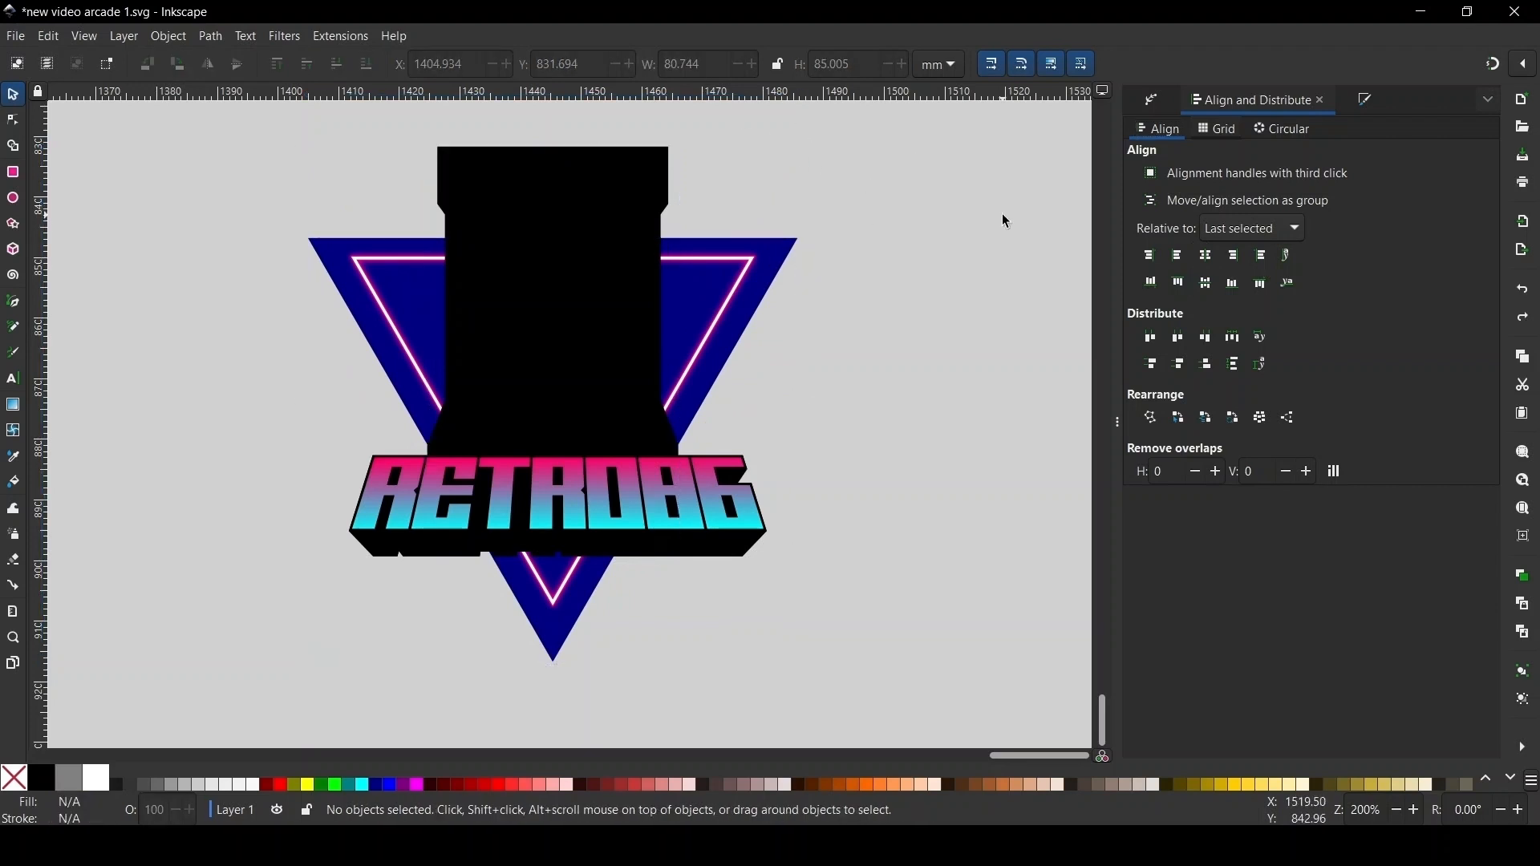
- Centre the navy triangle vertically on the neon triangle outline group
left_click(793, 259)
left_click(754, 269, "shift")
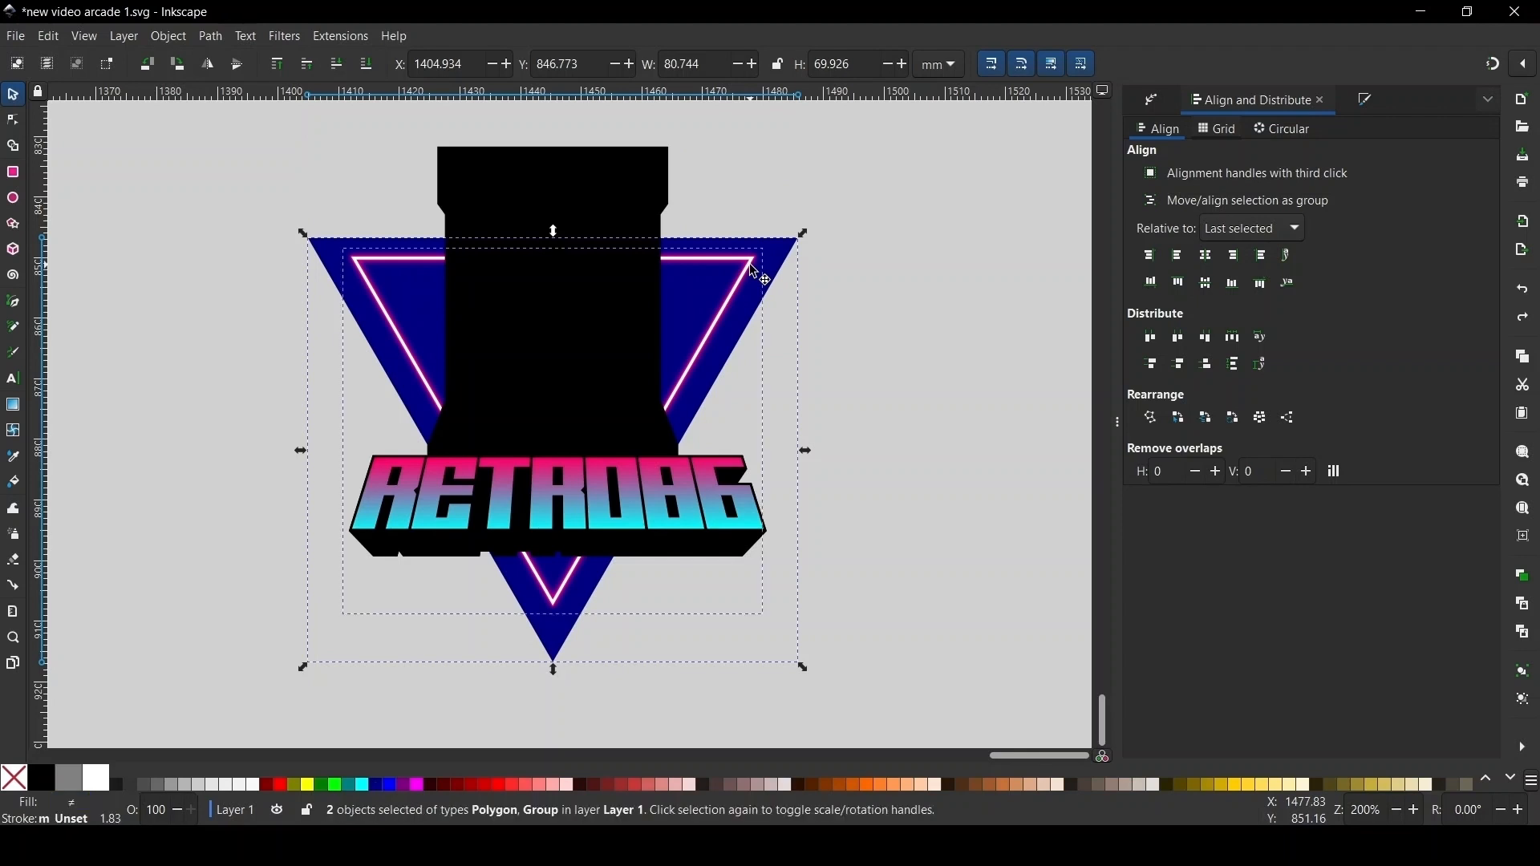
left_click(1210, 285)
left_click(951, 301)
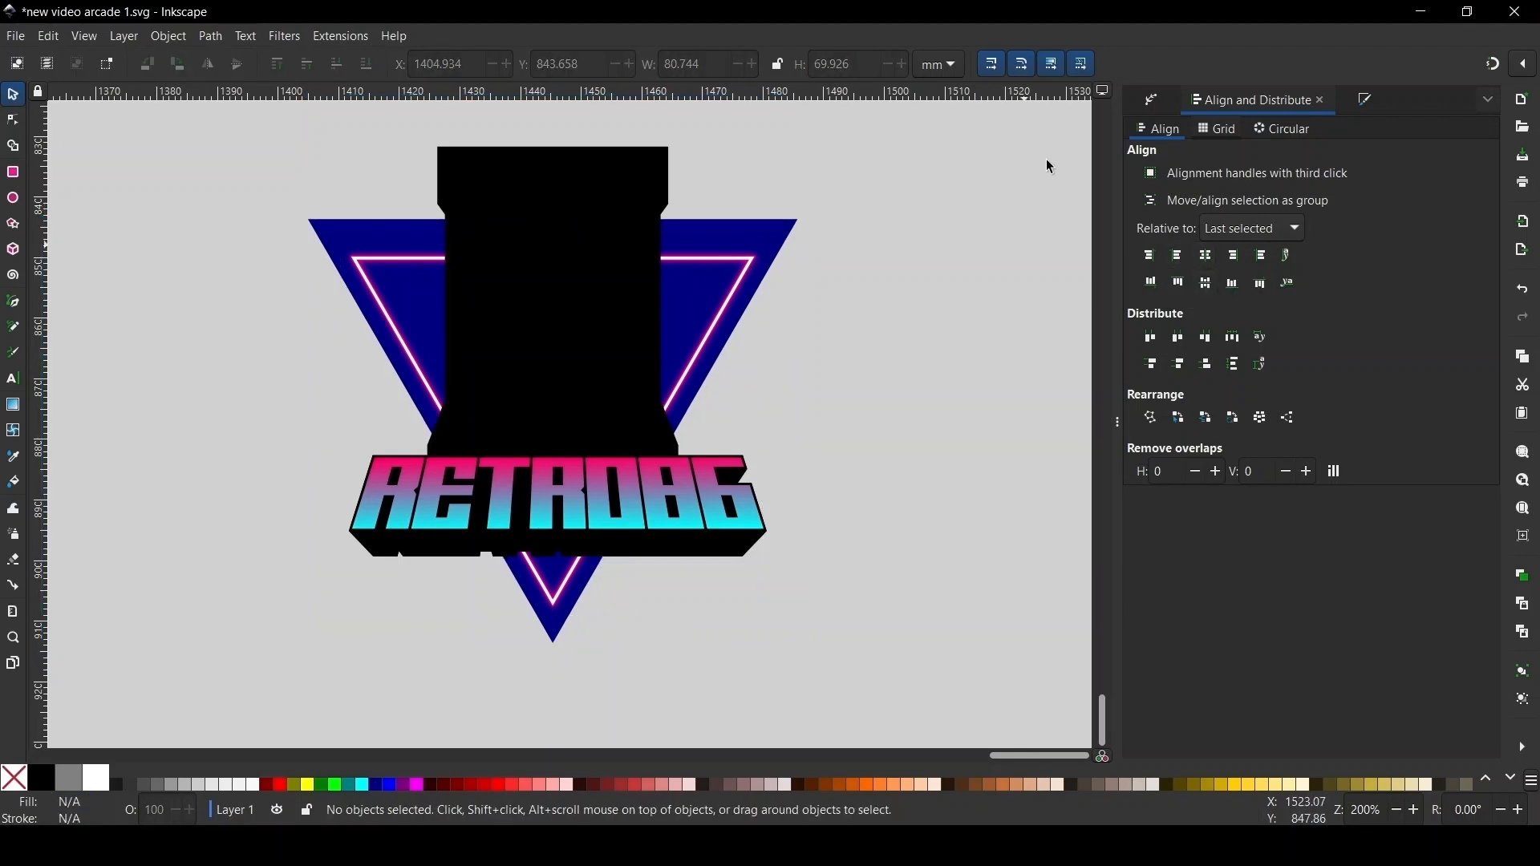
- Nudge the navy triangle down by about 1.6 mm relative to the neon outline
left_click(782, 239)
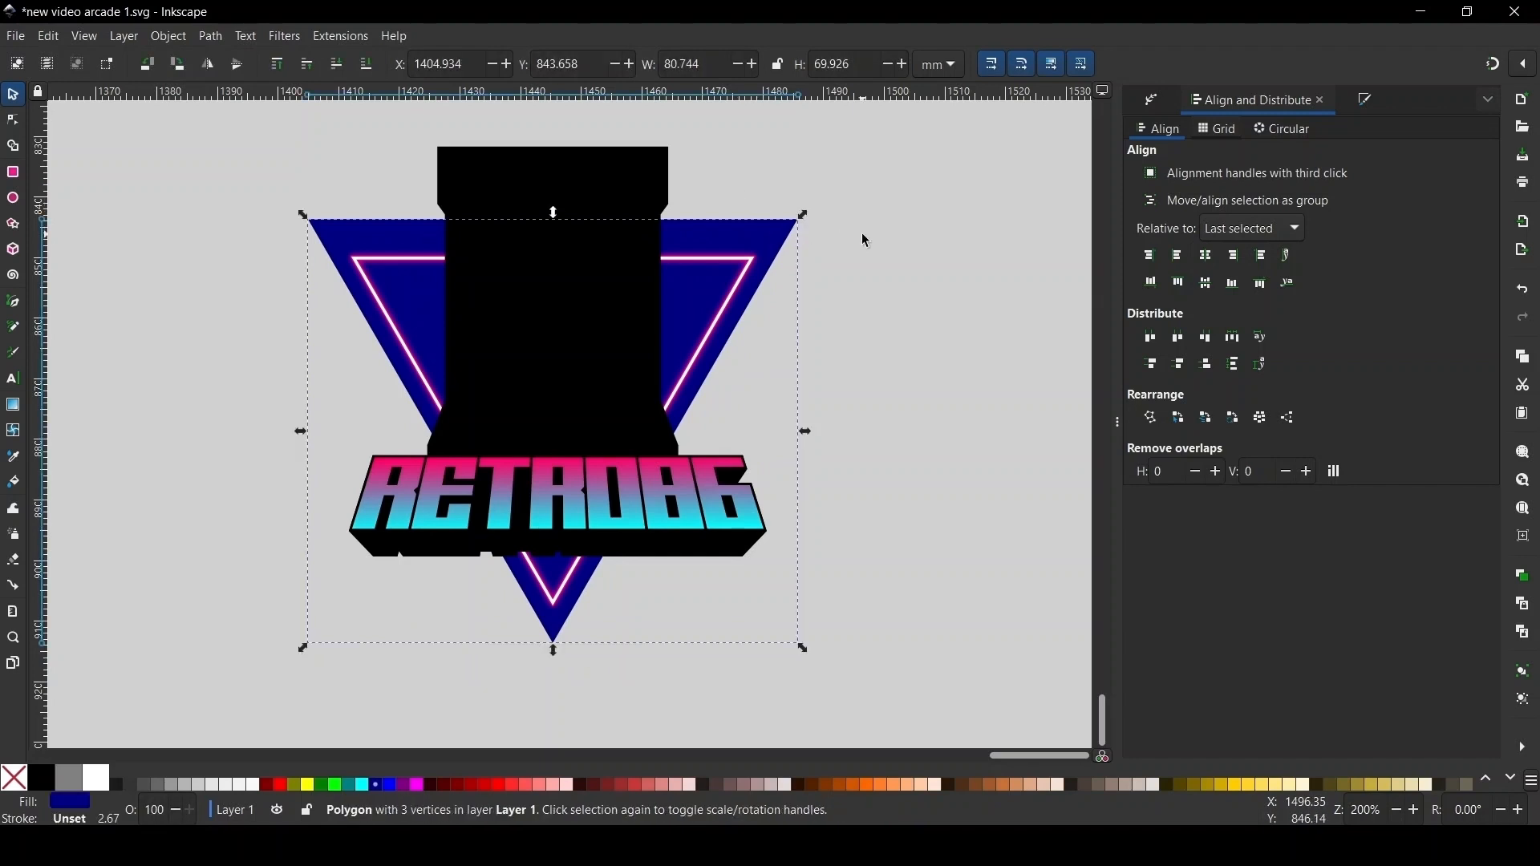
key("Down")
key("Down")
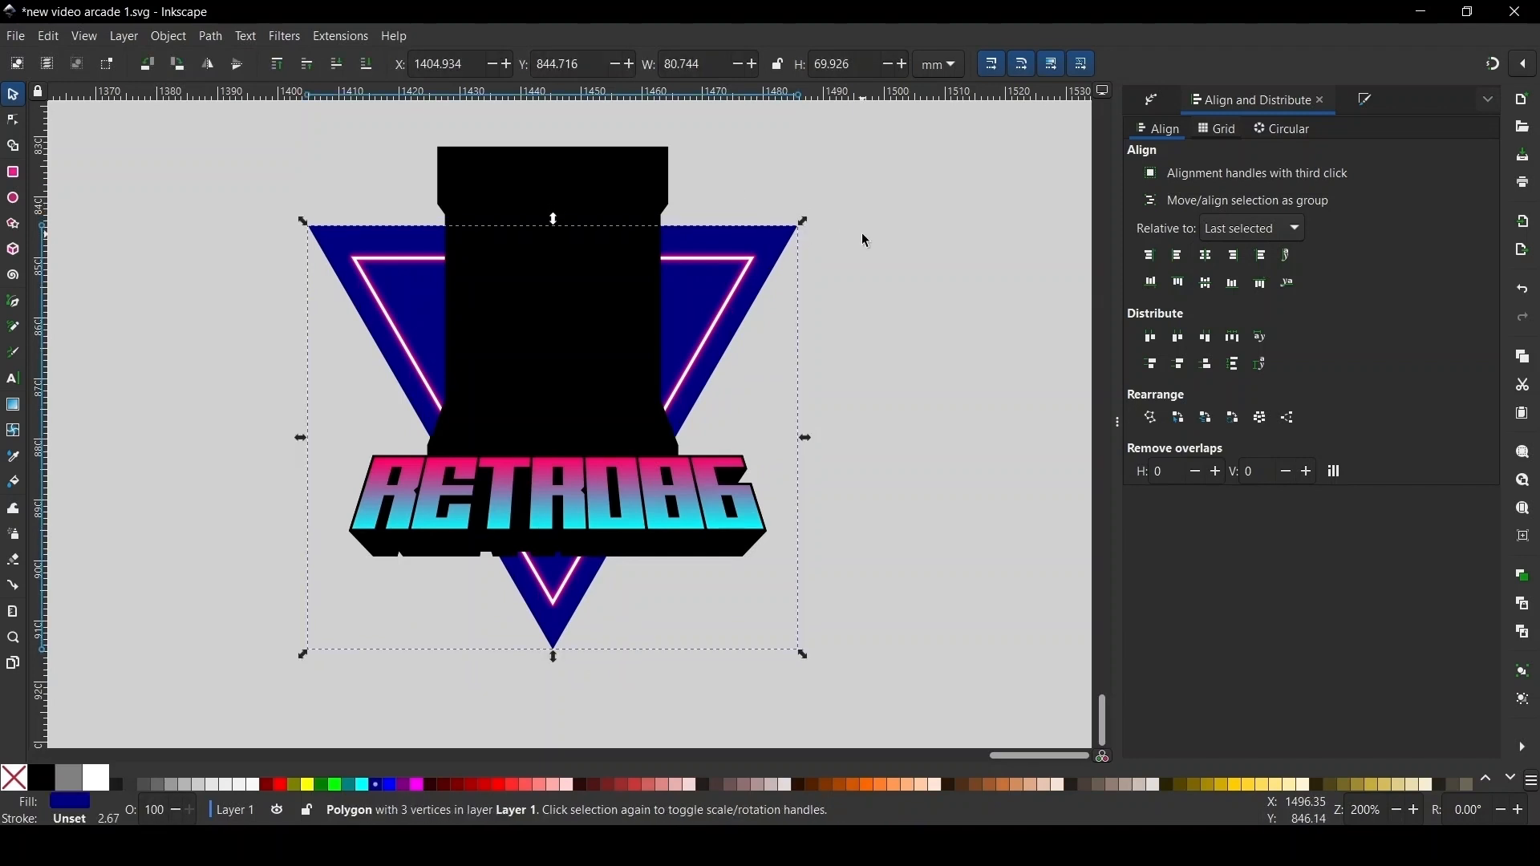
key("Down")
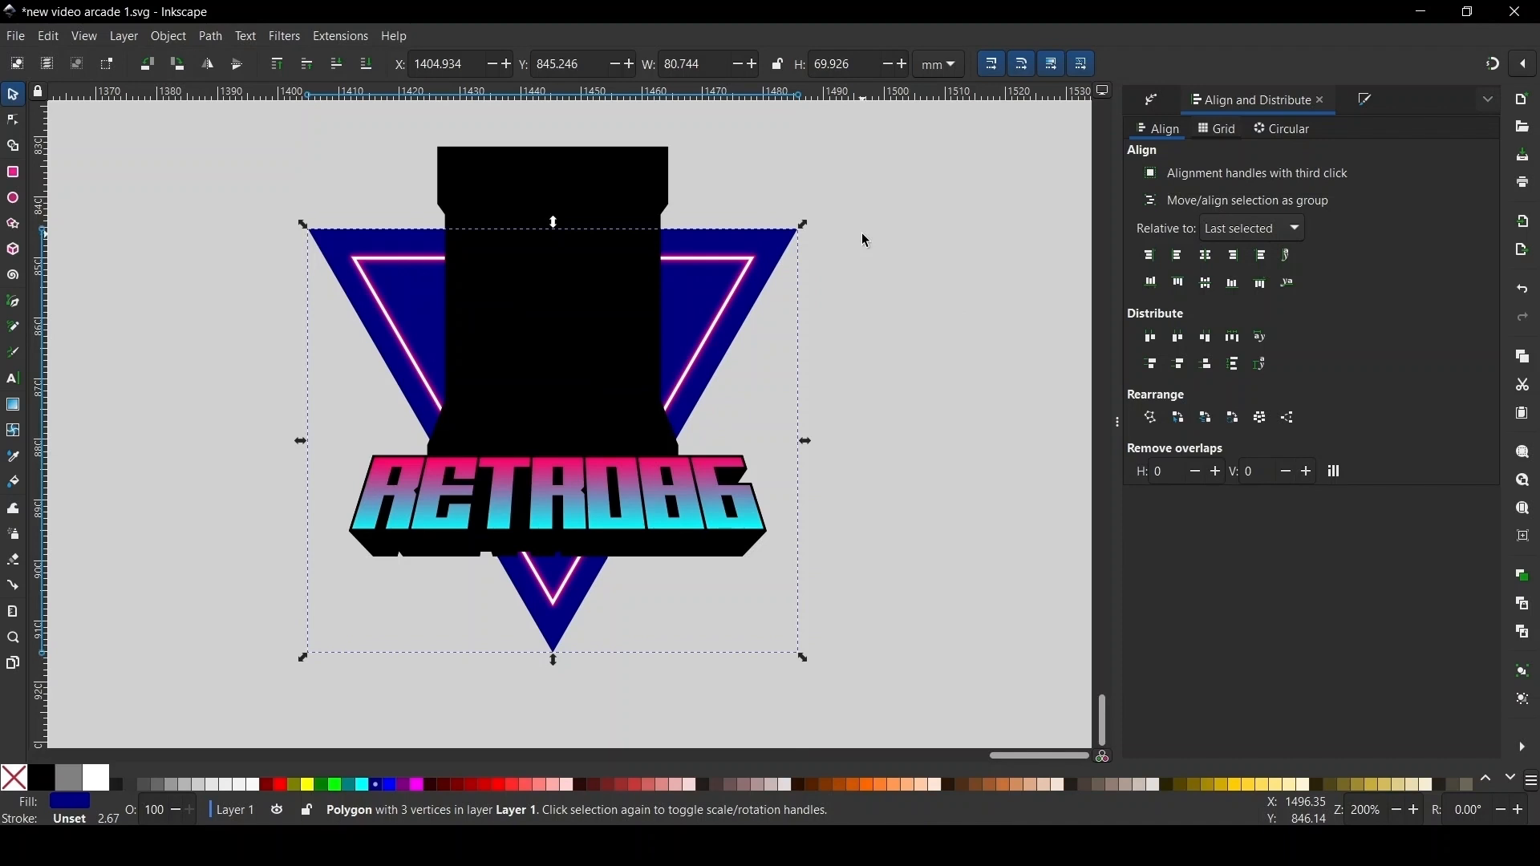
key("Escape")
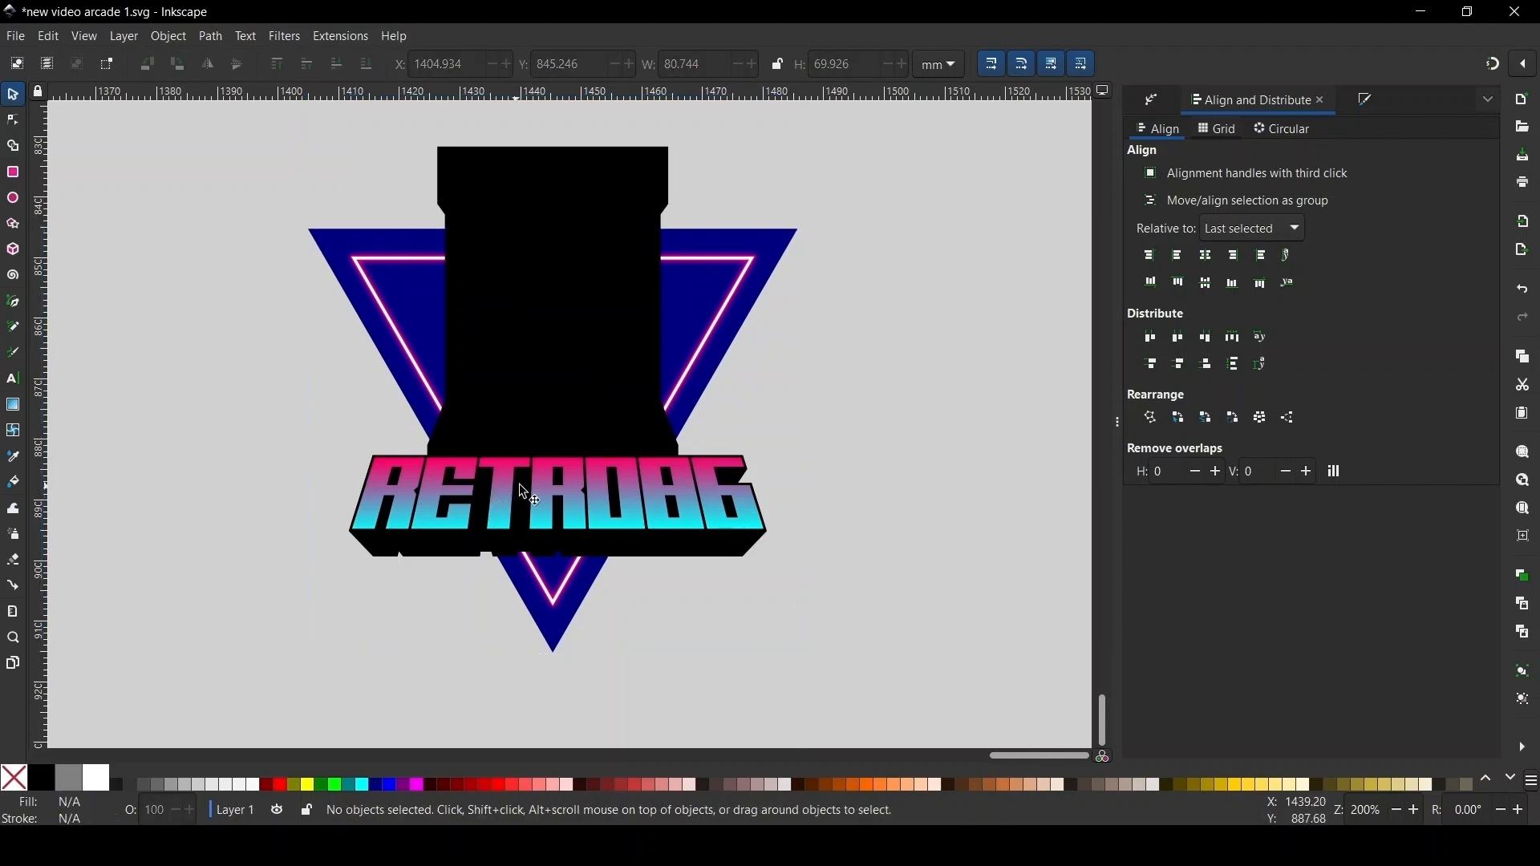
- Recolour the navy triangle black by sampling the colour of the cabinet silhouette
left_click(786, 249)
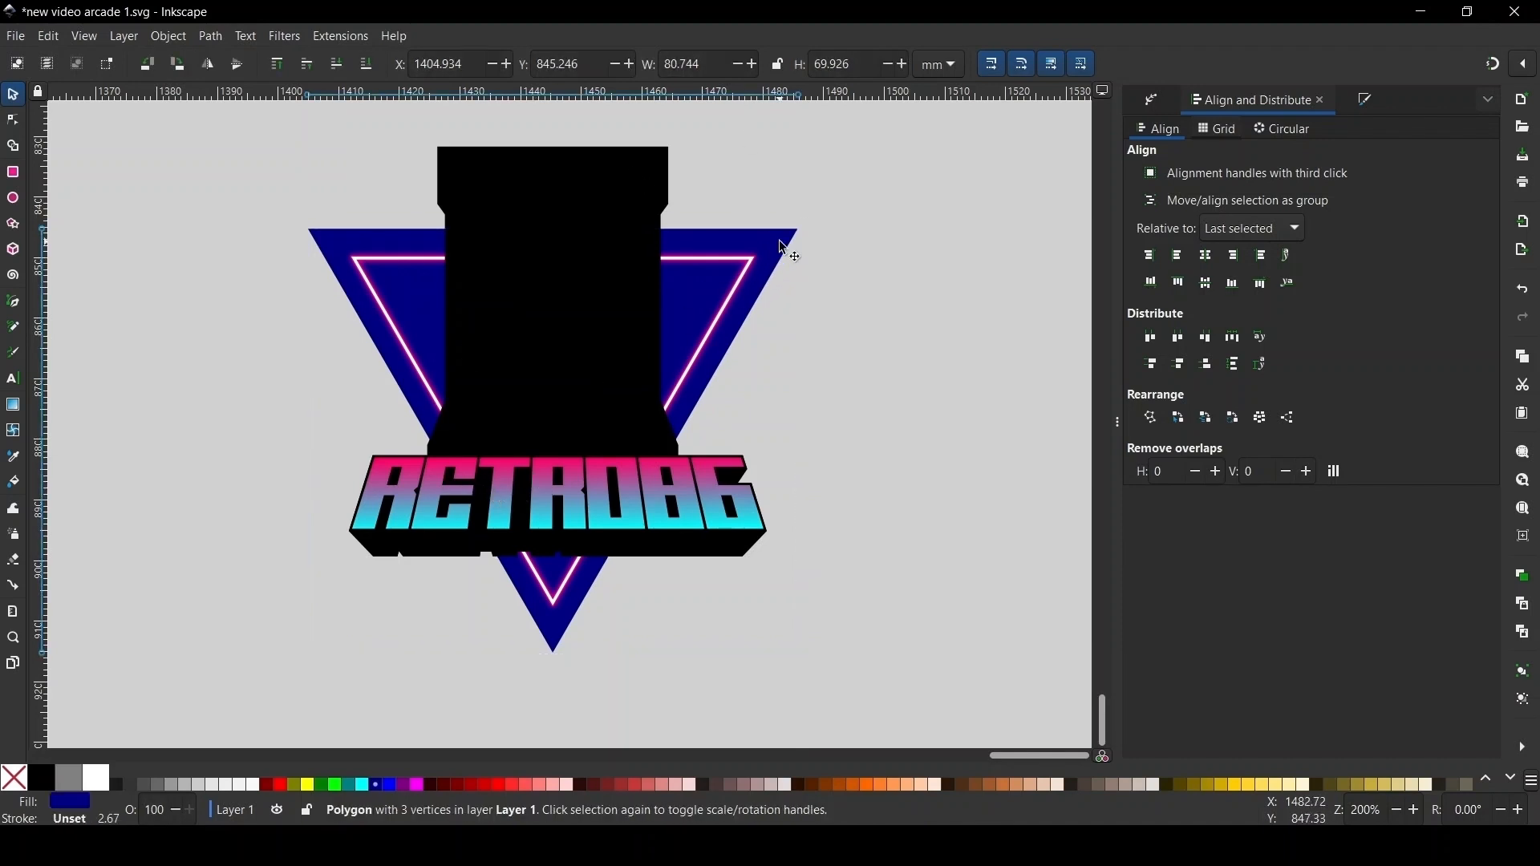
key("d")
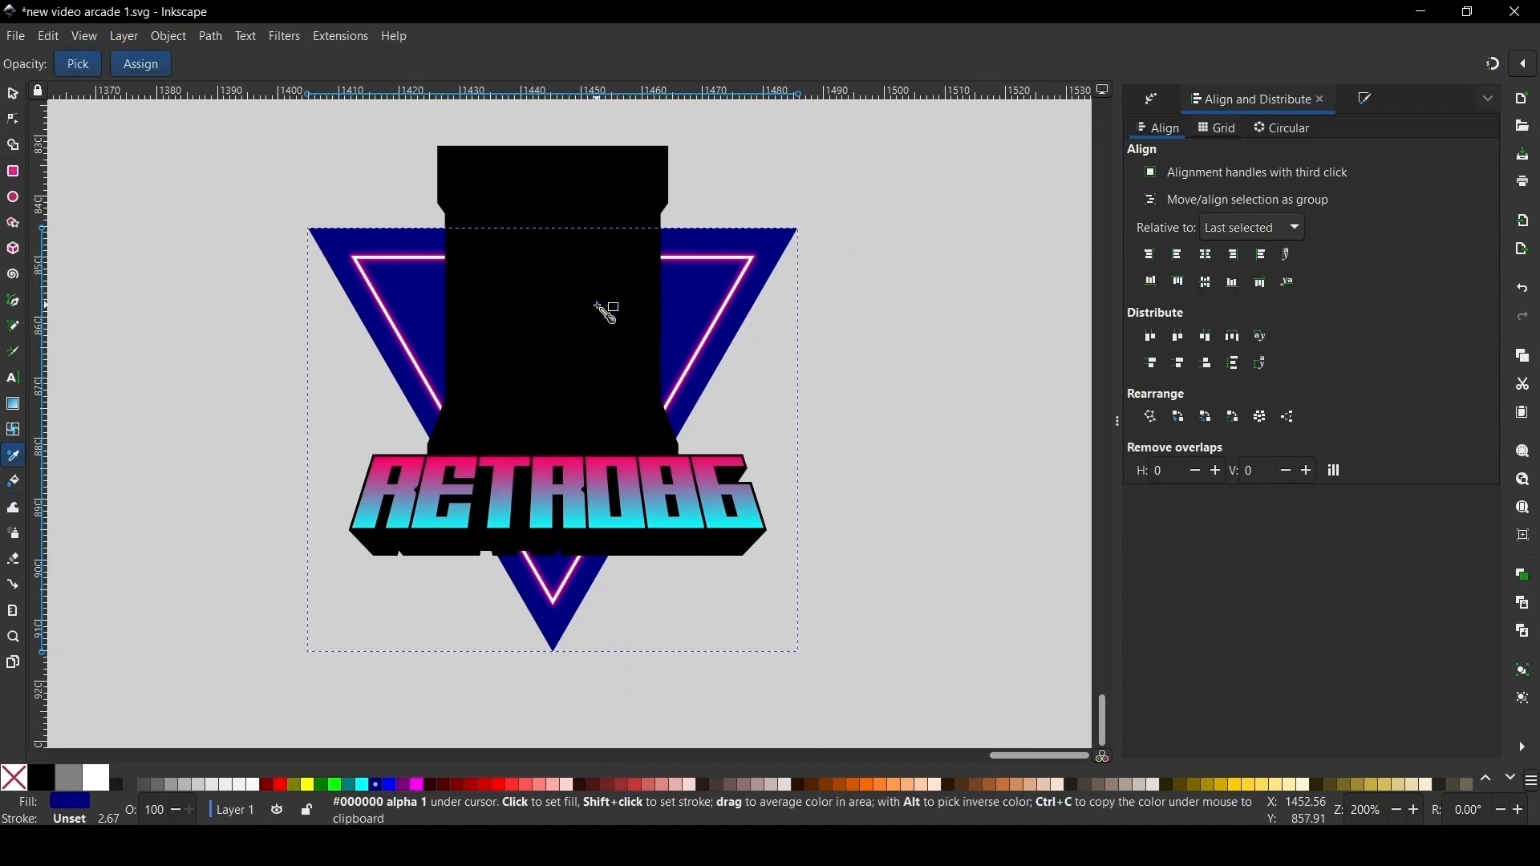
left_click(554, 277)
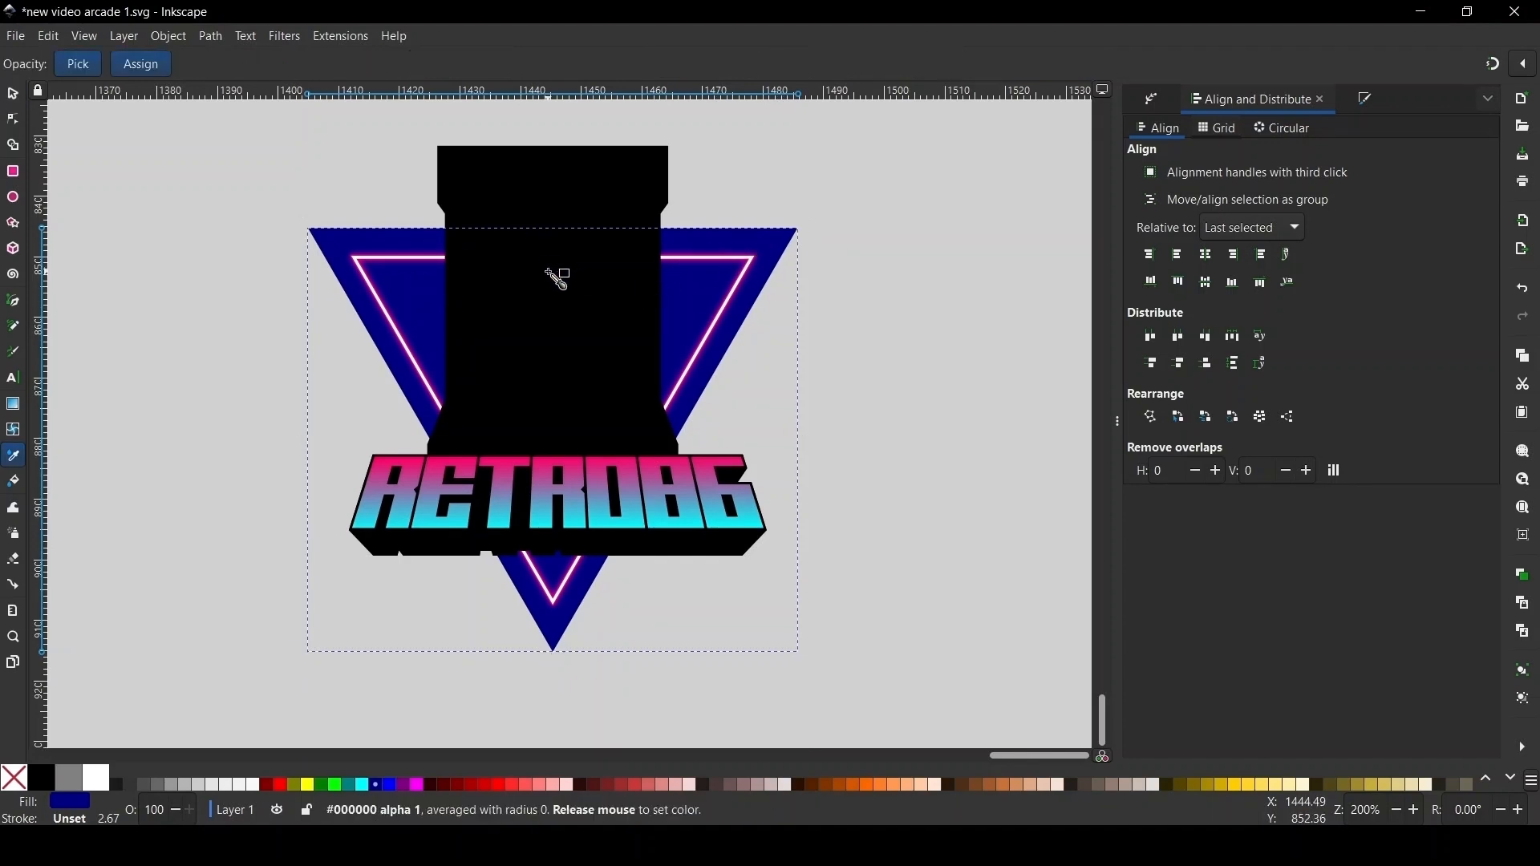
left_click(13, 95)
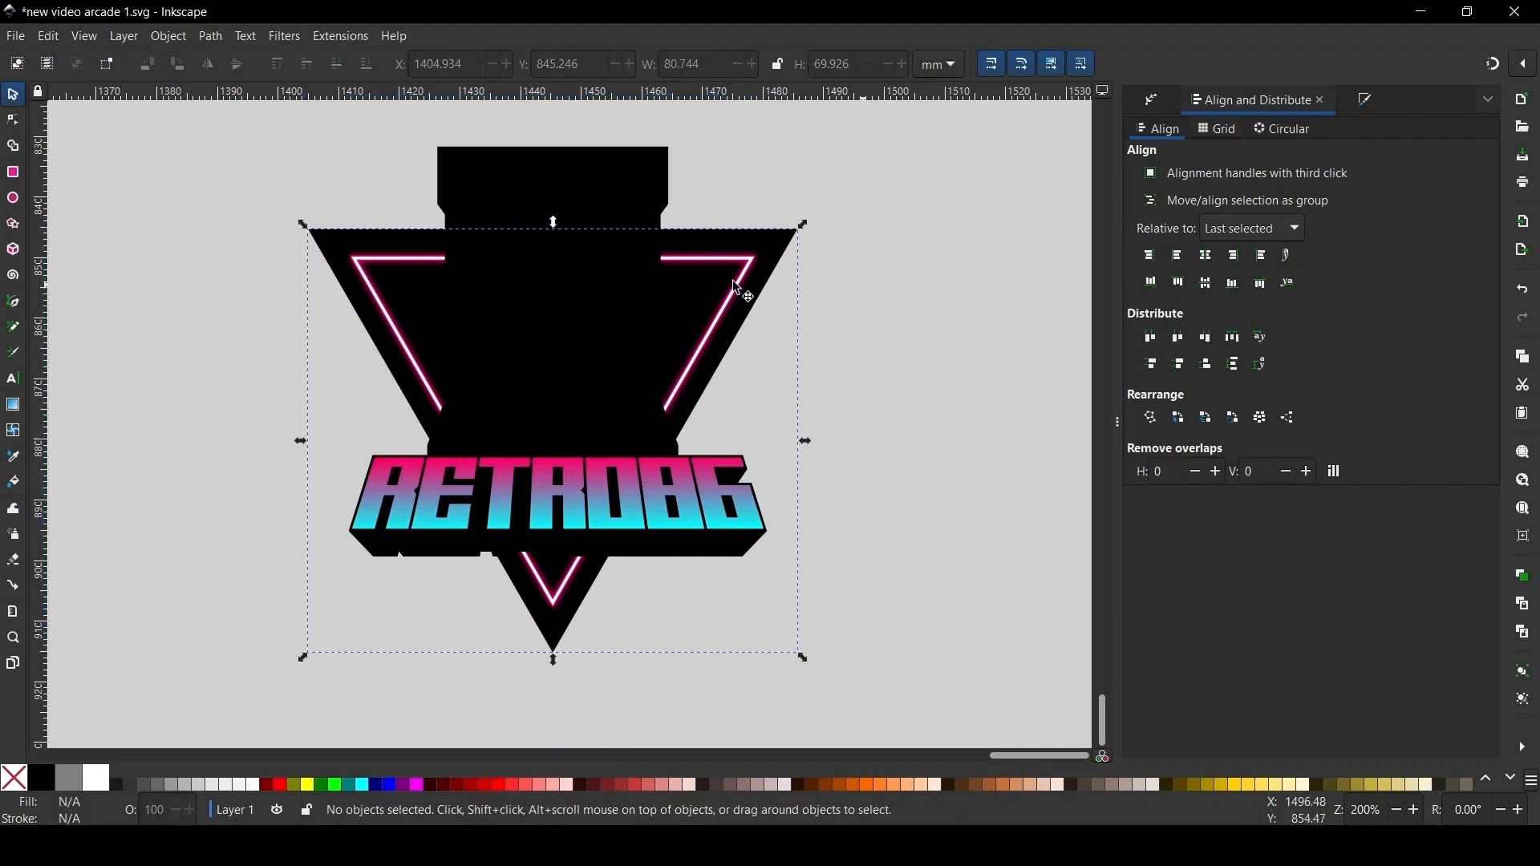
- Duplicate all the logo parts, including lettering, silhouette and triangles, and ungroup the copies
scroll(549, 442, "down", 2)
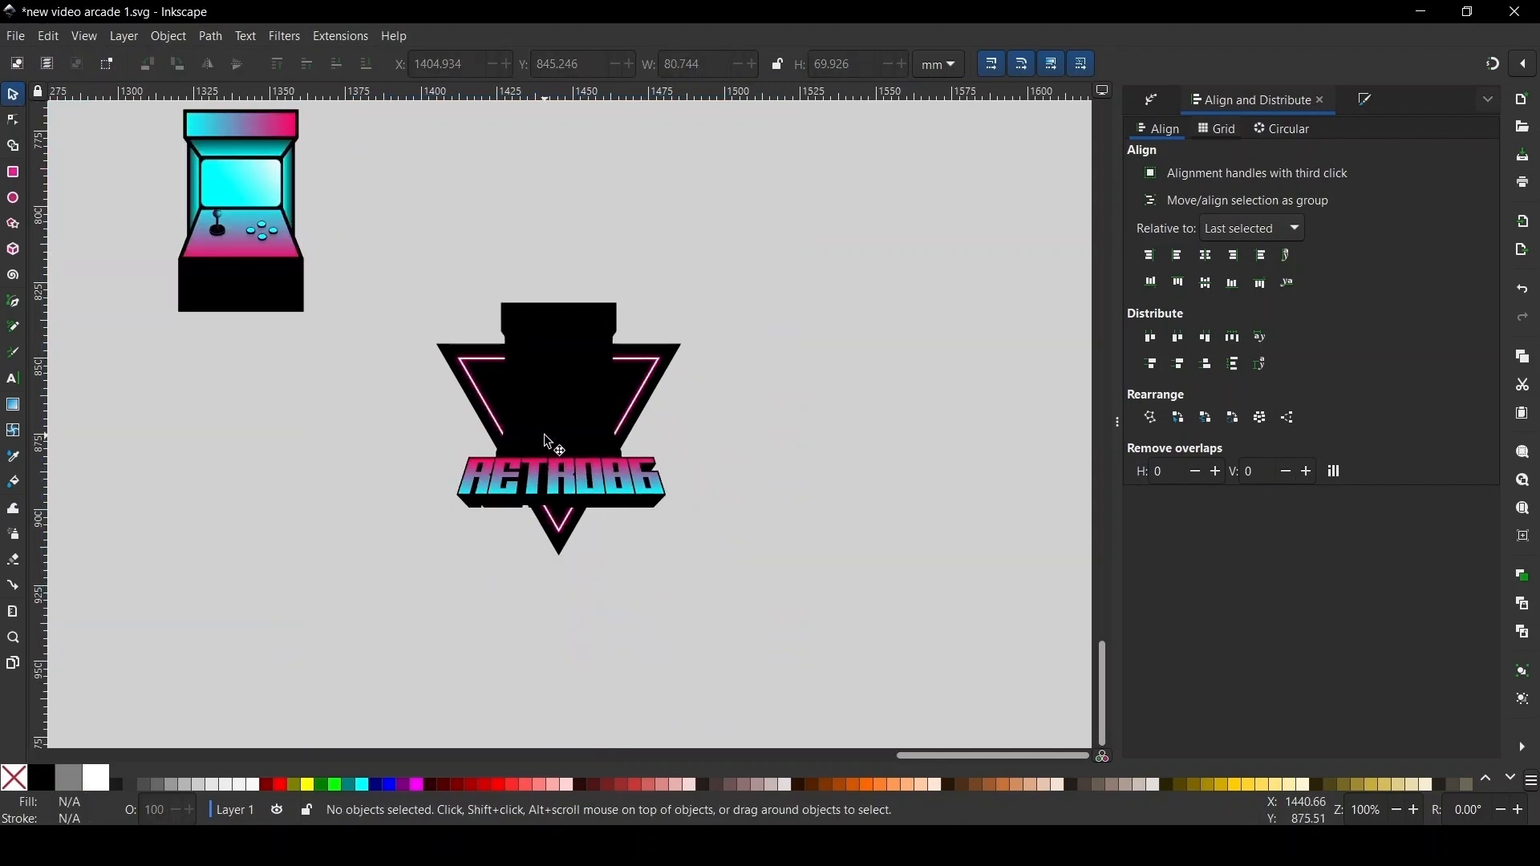
scroll(545, 436, "up", 1)
scroll(568, 395, "down", 1)
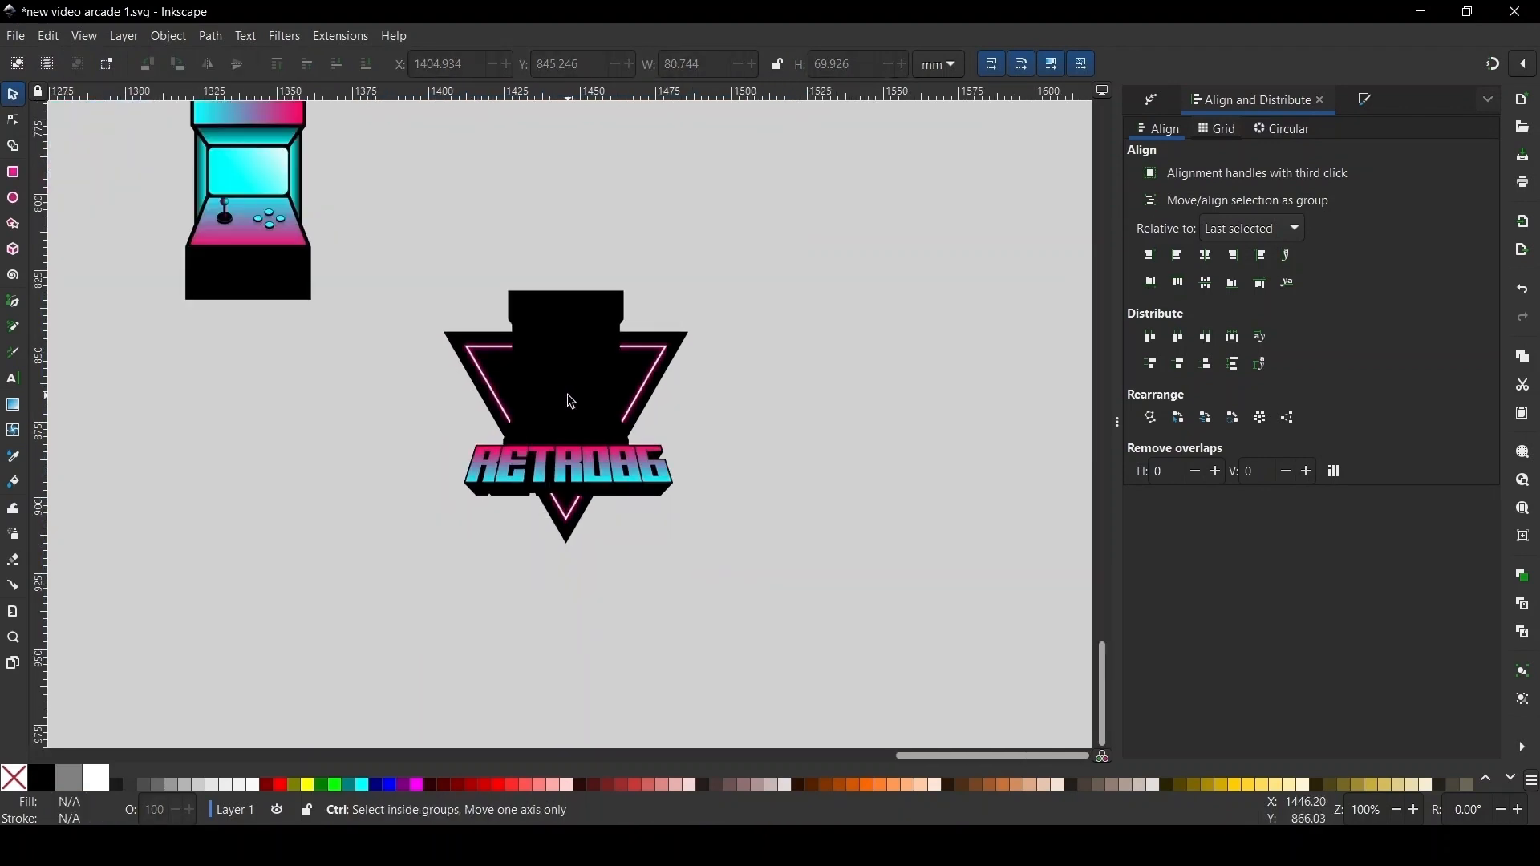
scroll(571, 402, "up", 1)
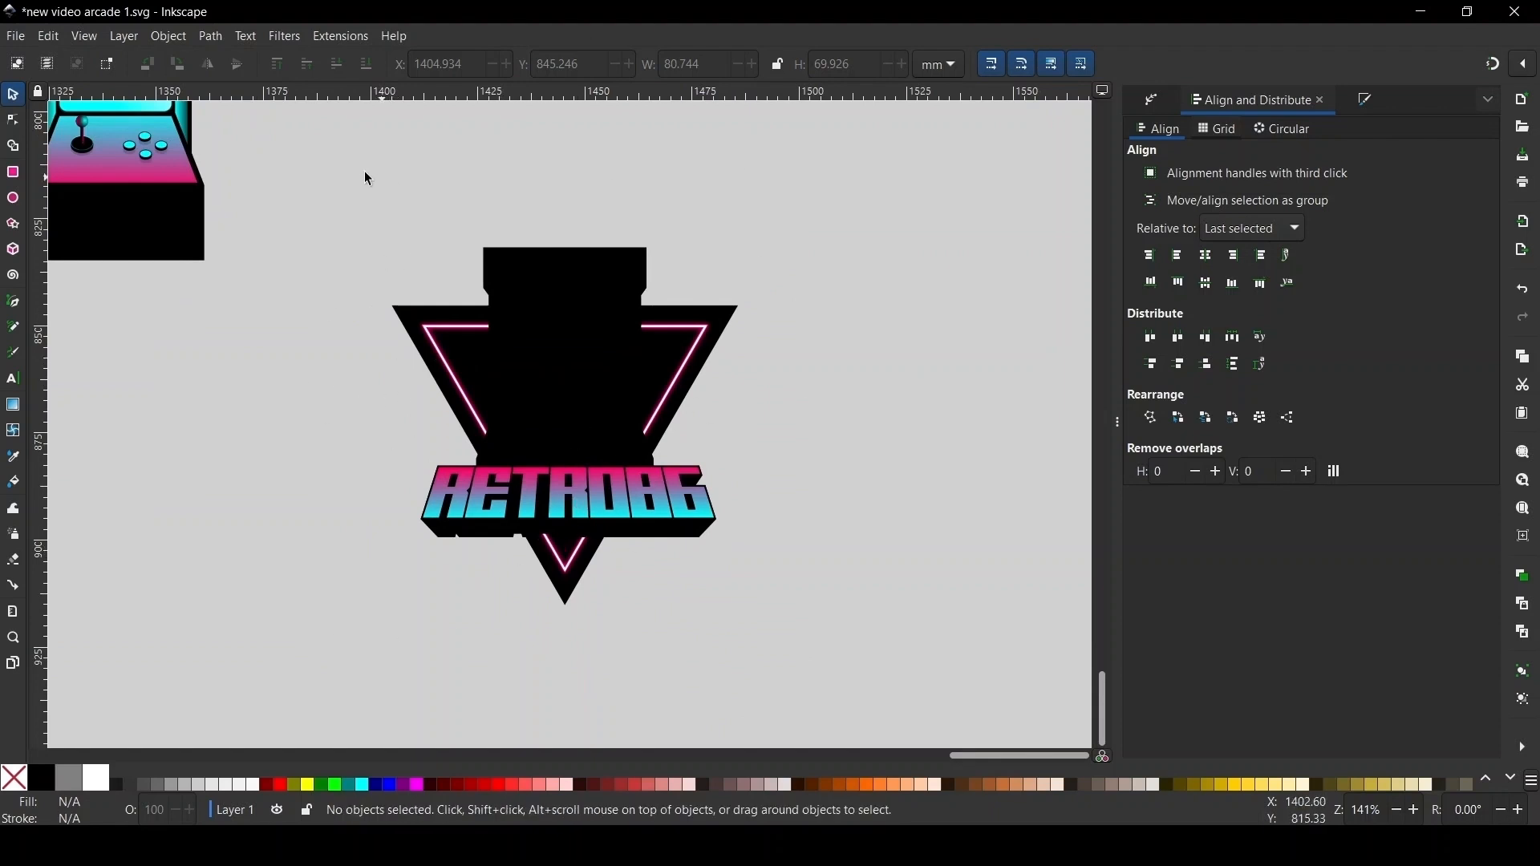
left_click_drag(312, 187, 905, 707)
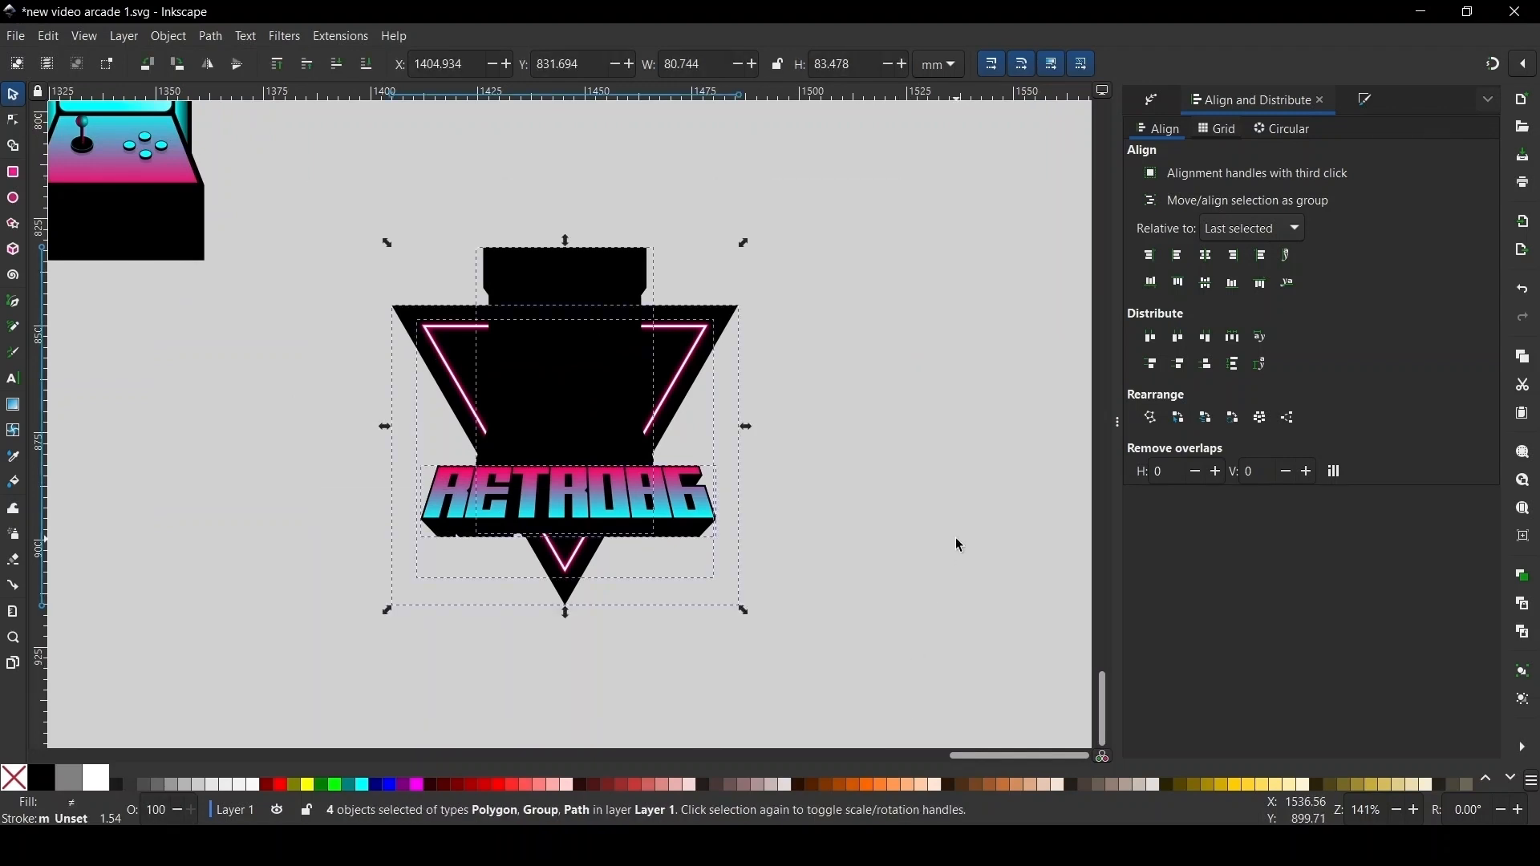
key("ctrl+shift+g")
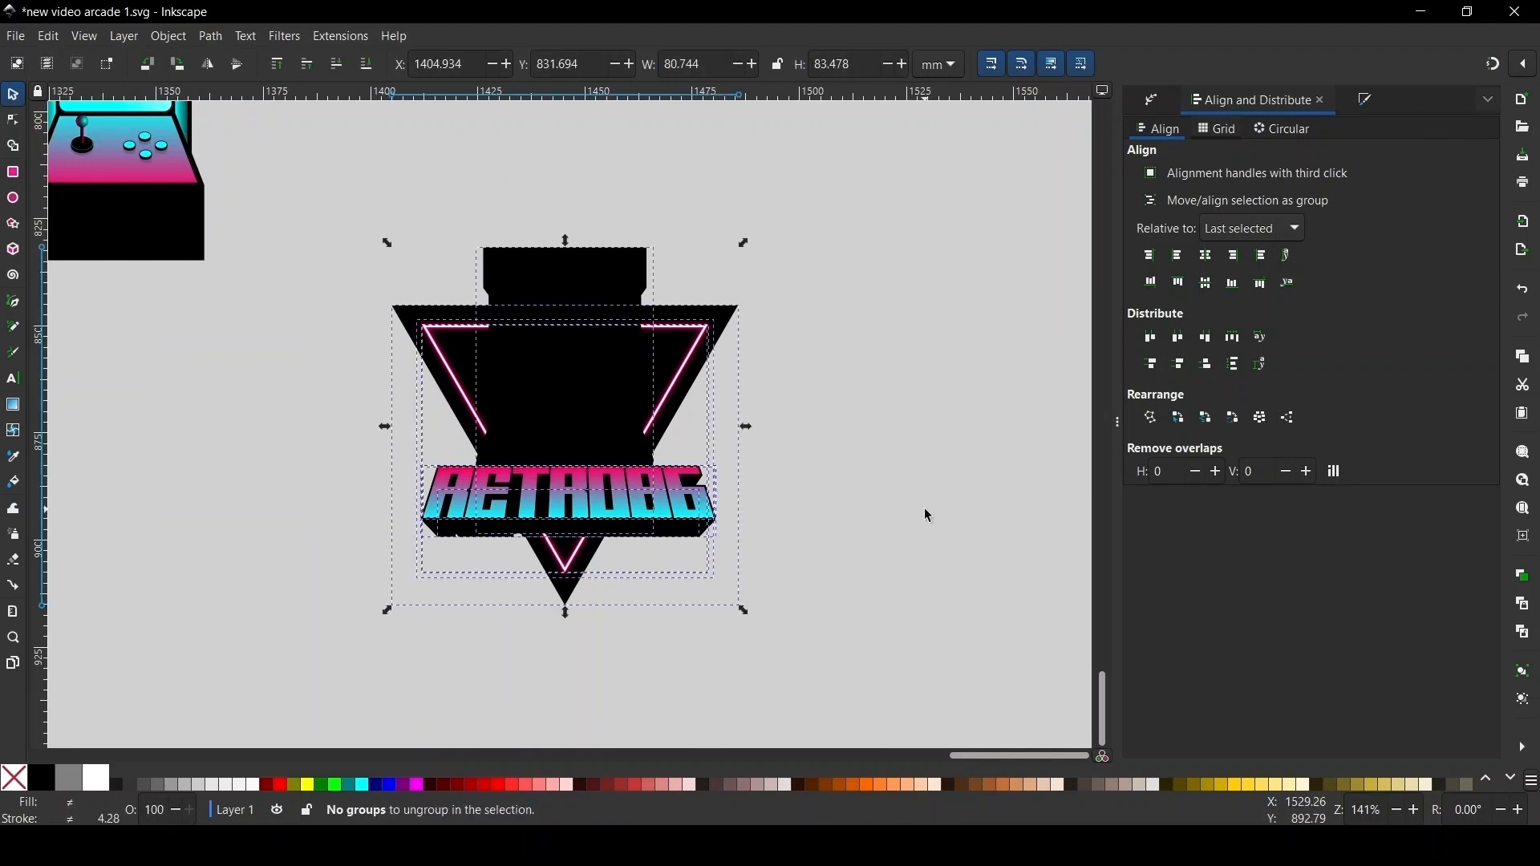
key("ctrl")
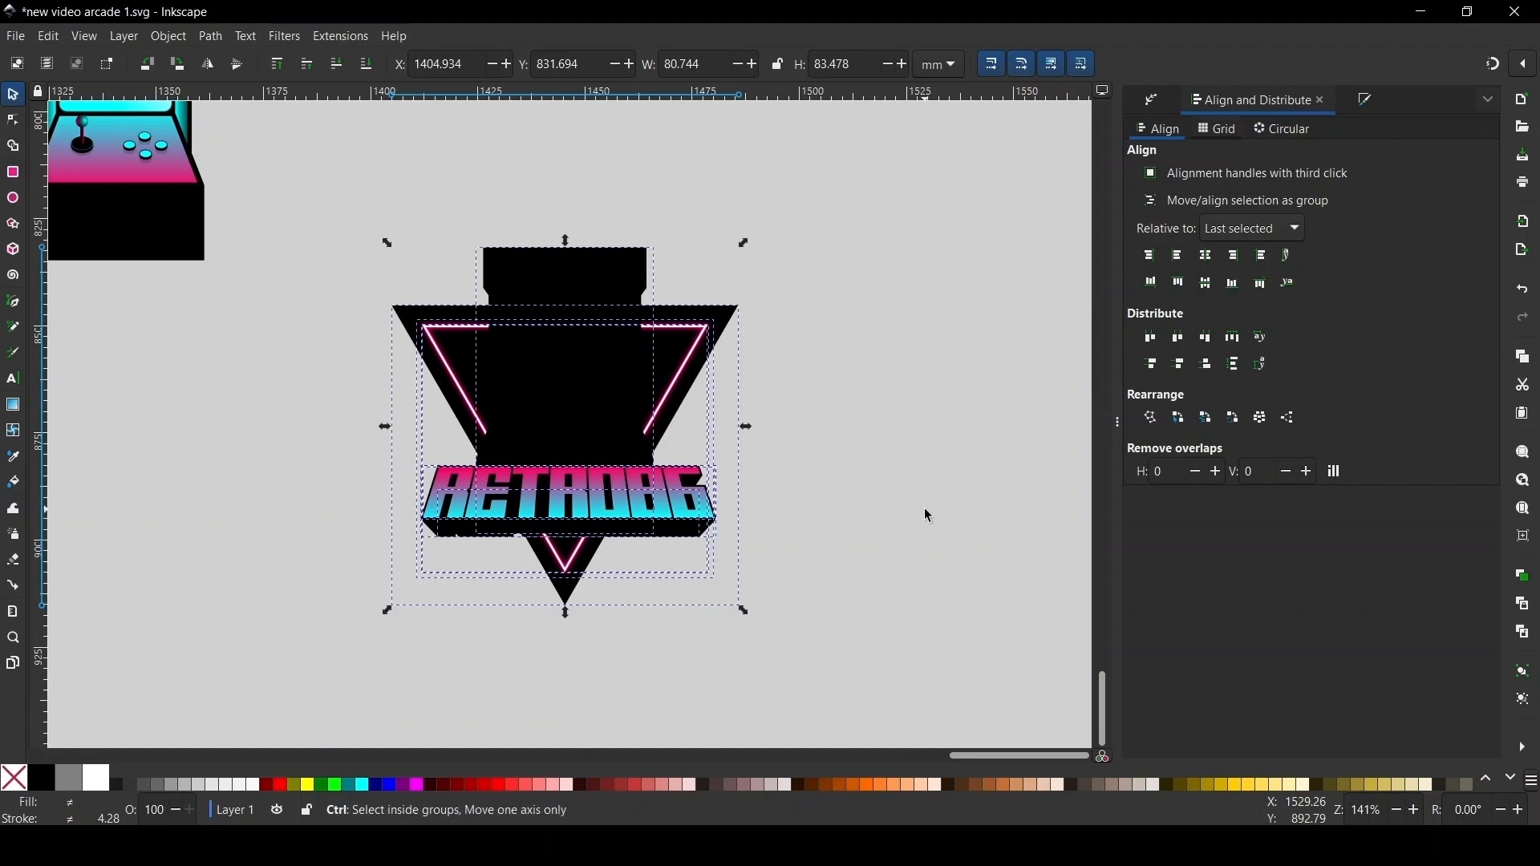
- Union the ungrouped copies into a single logo silhouette and fill it red
left_click(214, 32)
left_click(233, 128)
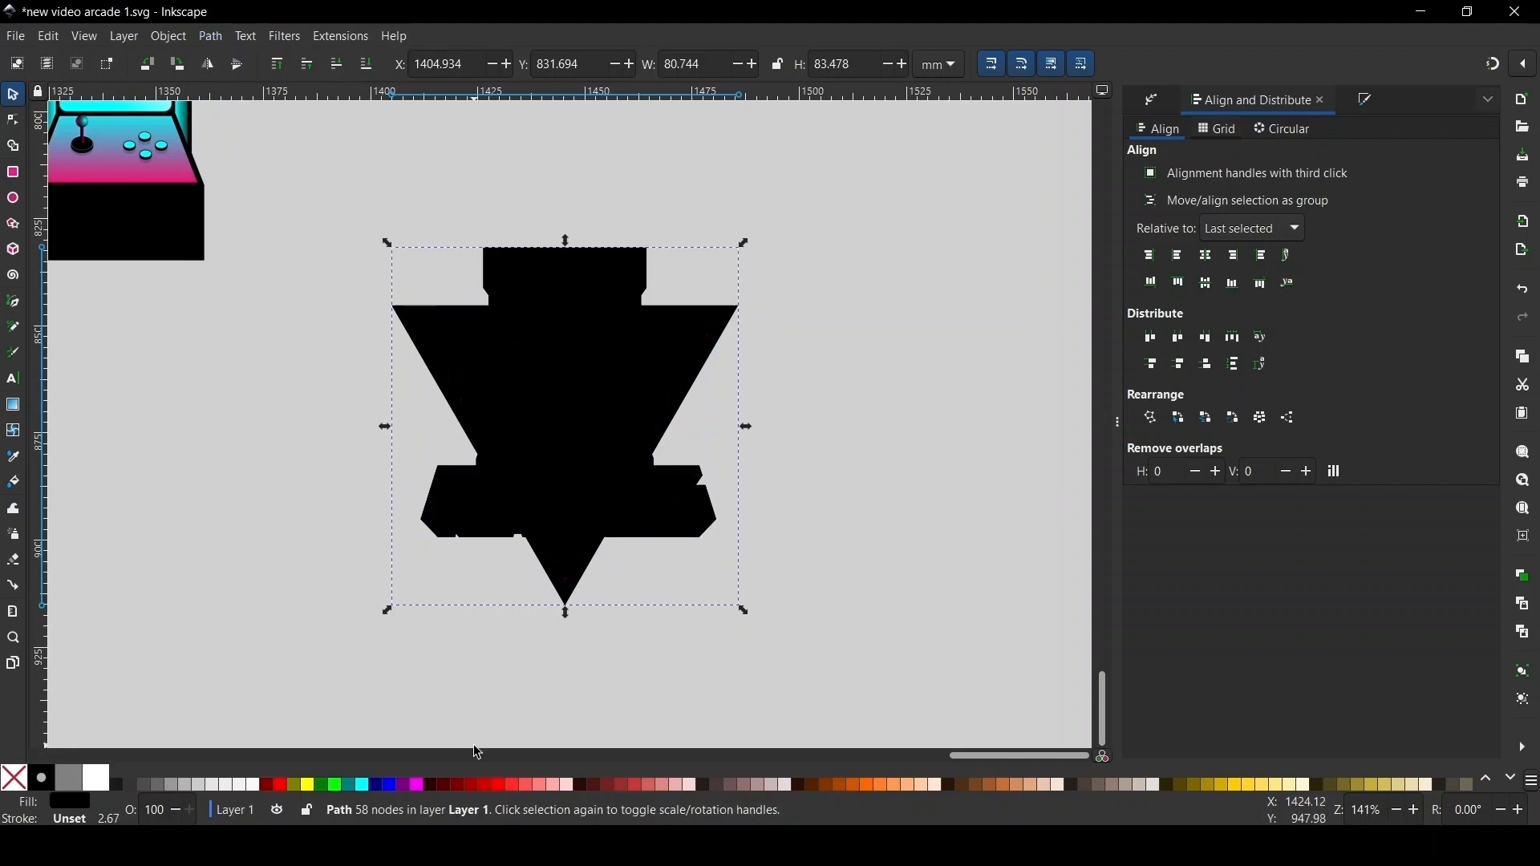
left_click(281, 785)
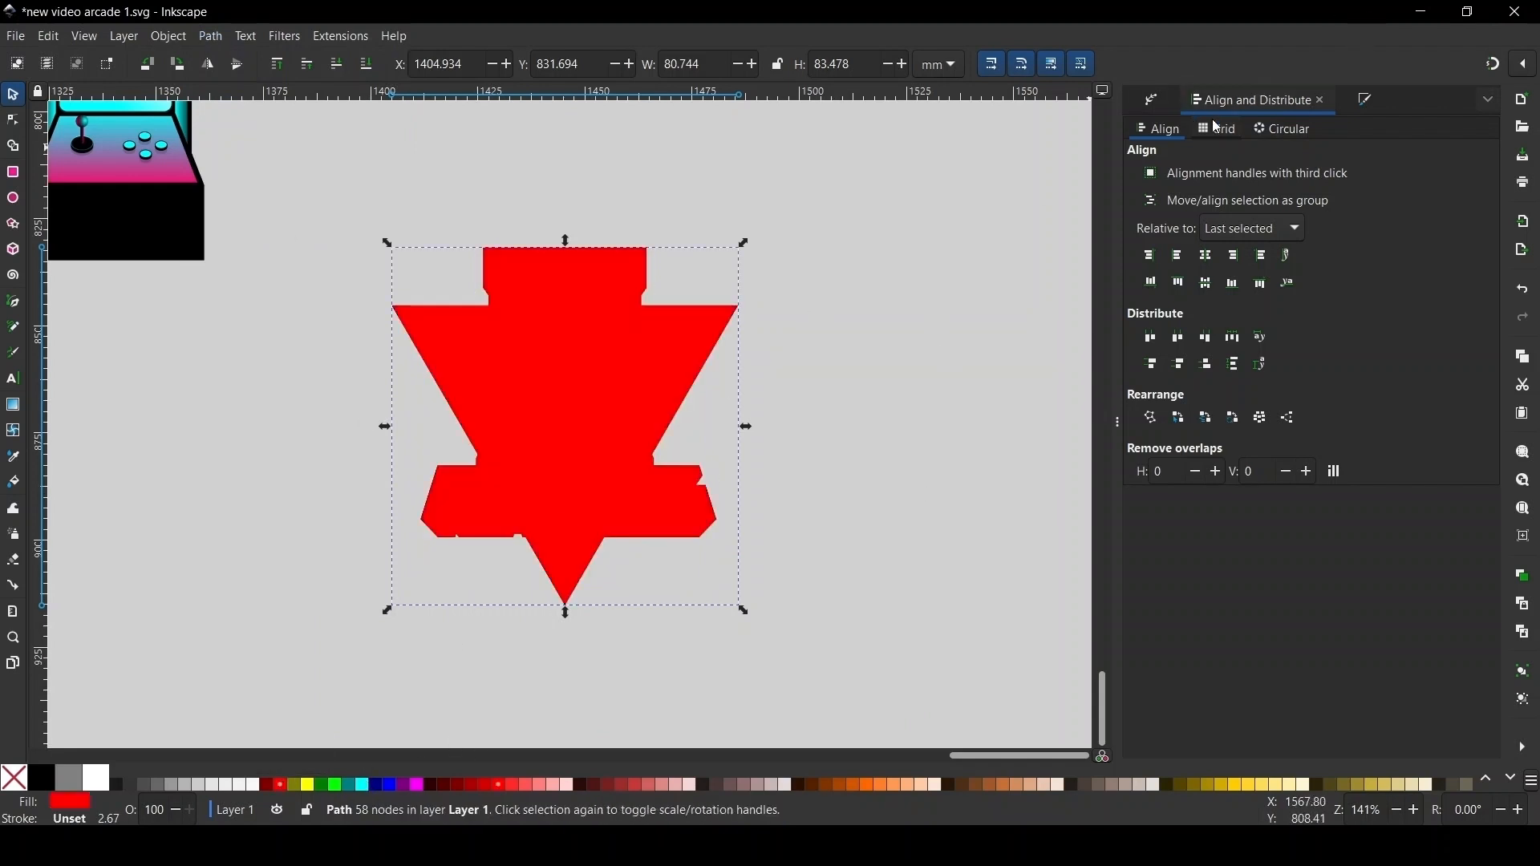
- Add an Offset path effect of 0.4 mm to the red silhouette and lower it behind the logo
left_click(1153, 99)
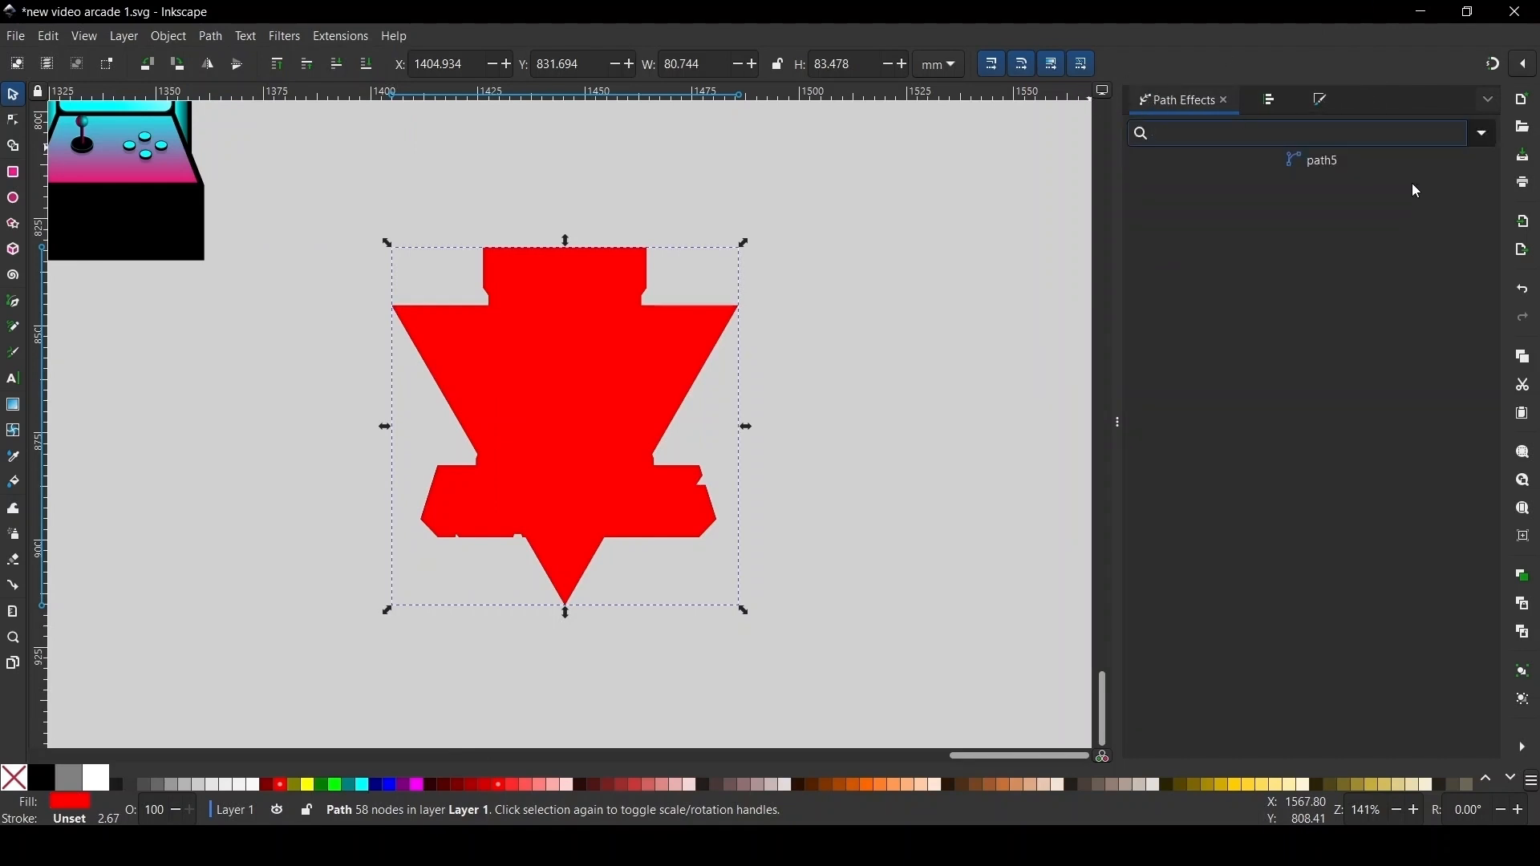
left_click(1409, 138)
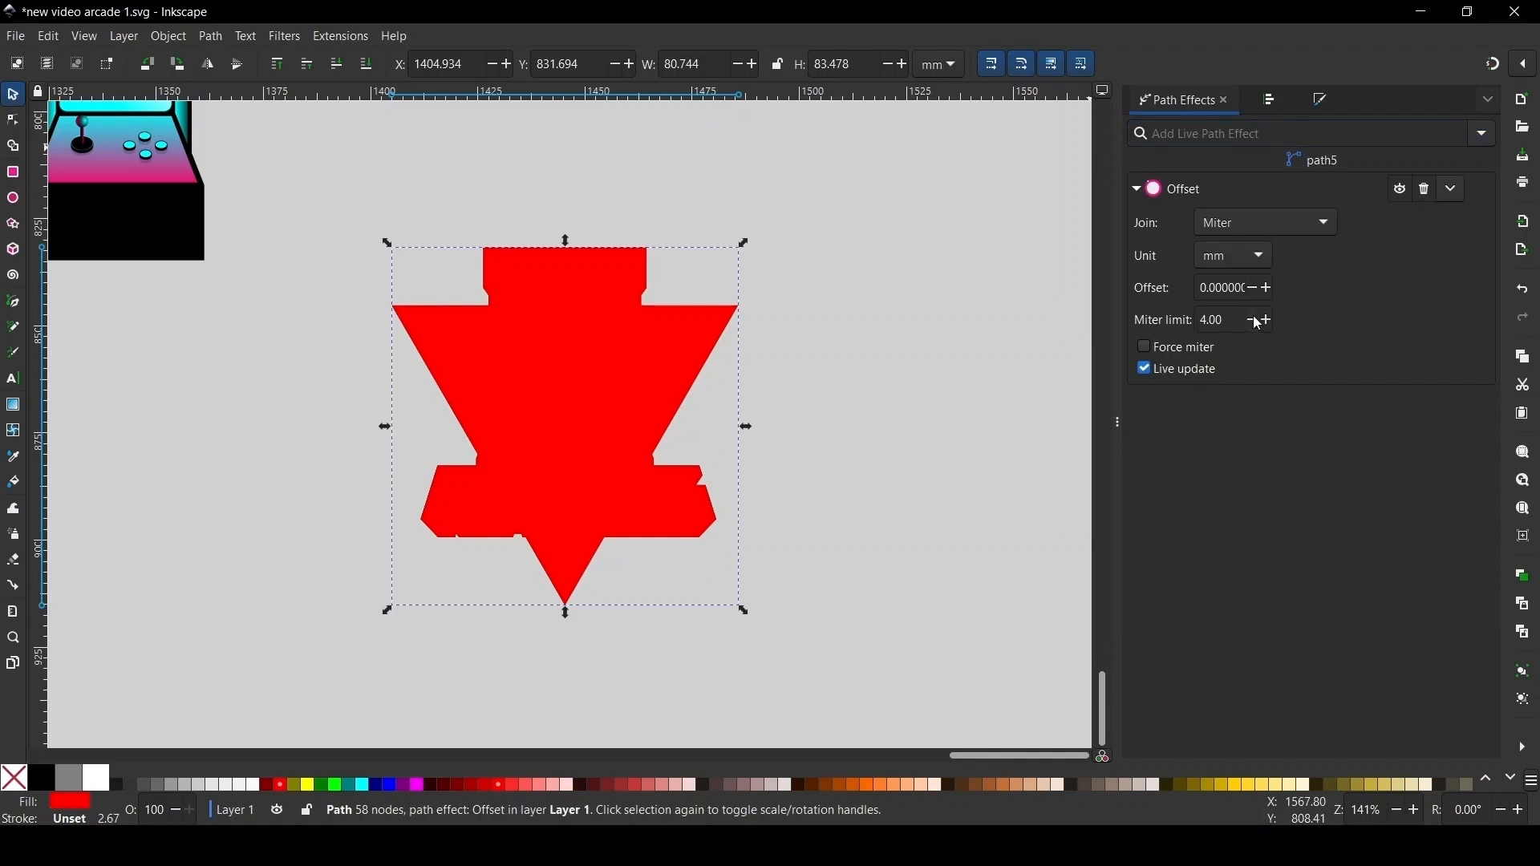
left_click(1266, 290)
left_click(1266, 290)
left_click(1266, 290)
left_click(1266, 290)
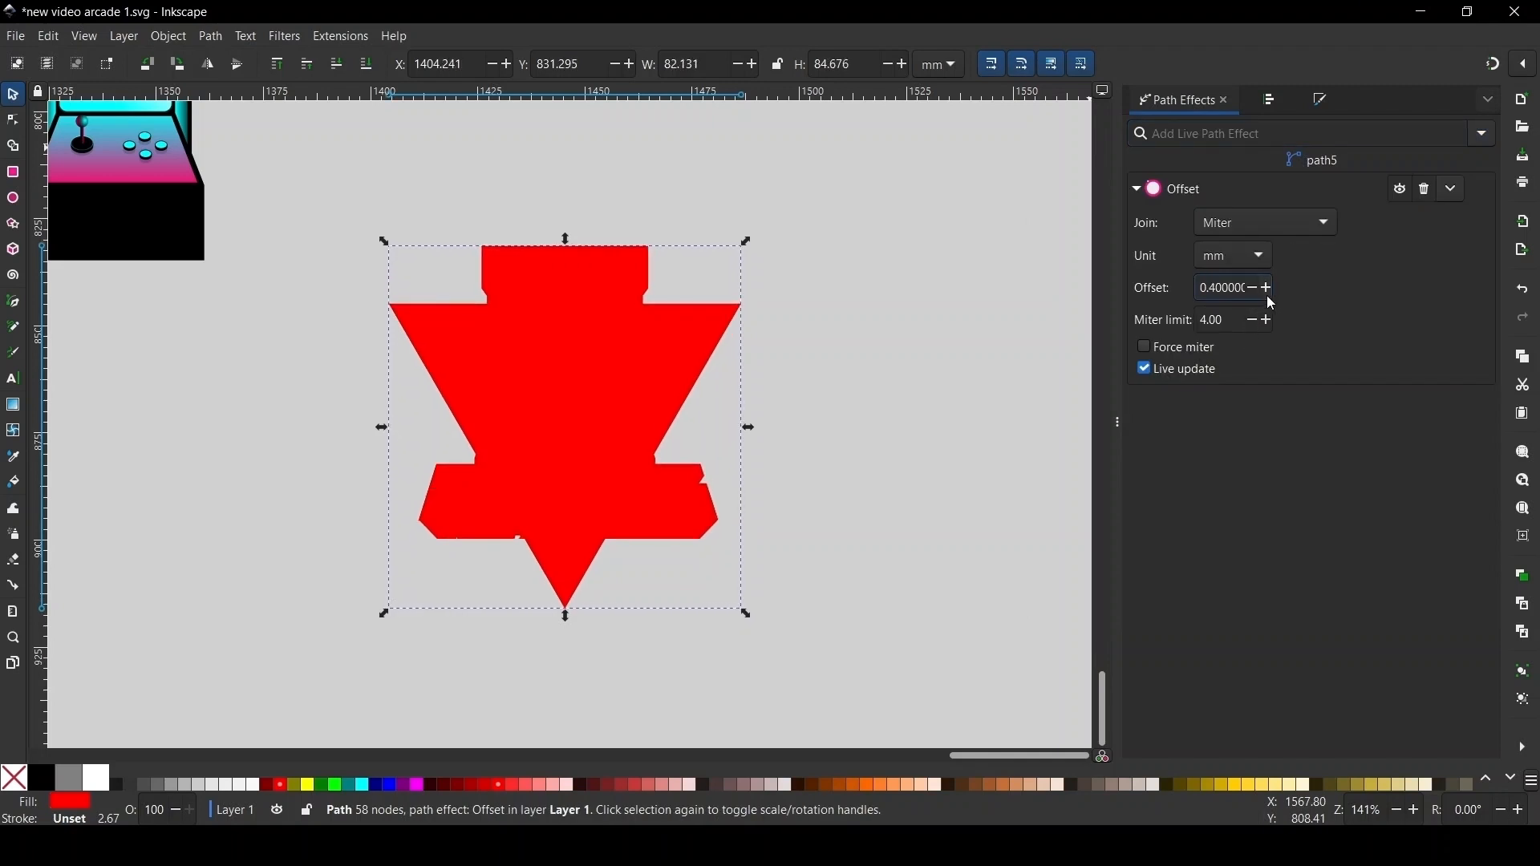
left_click(368, 64)
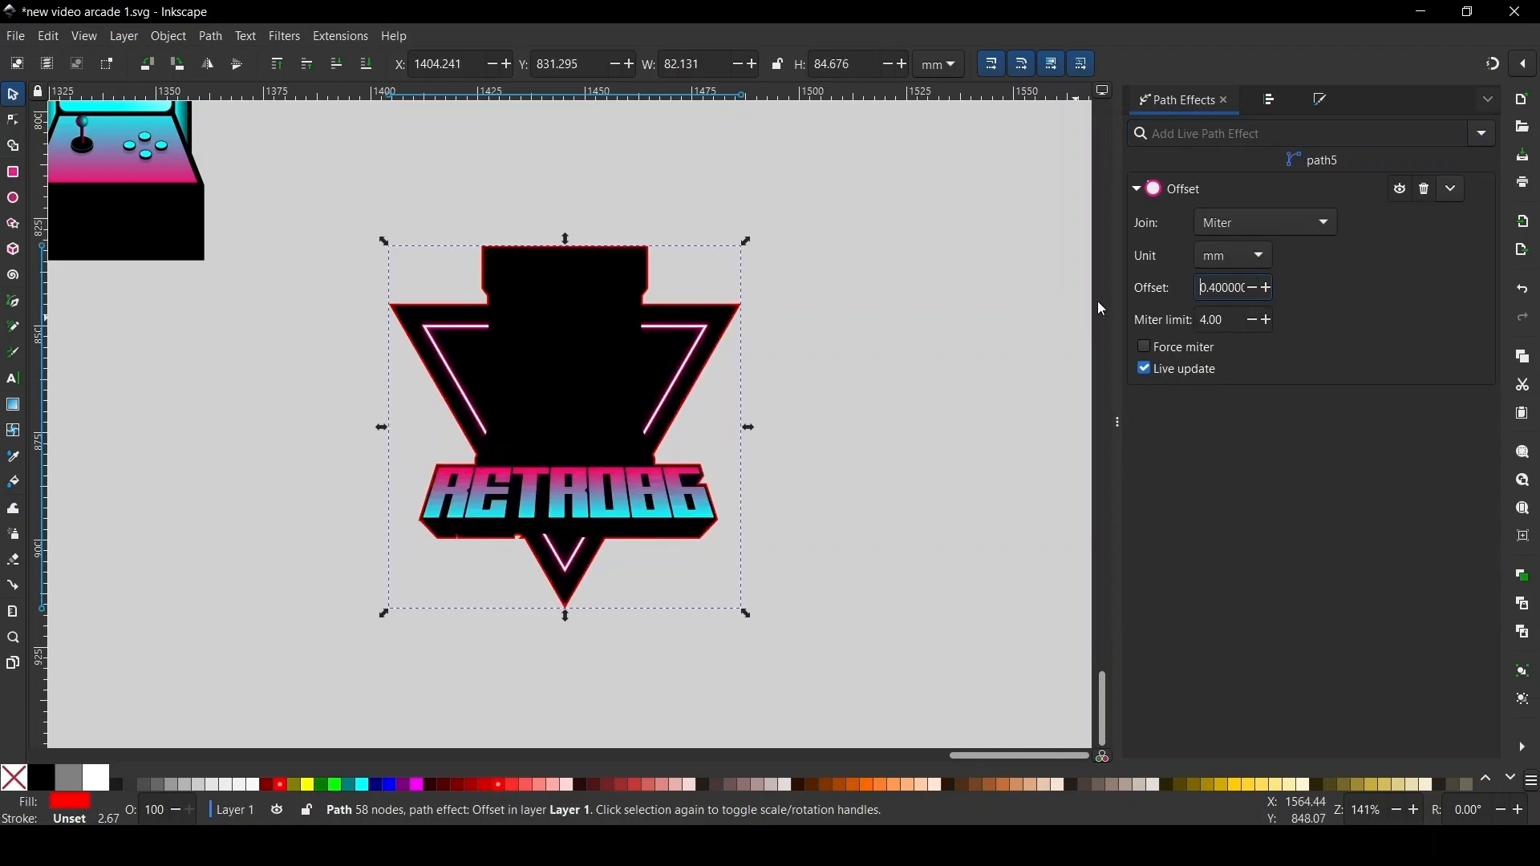
- Fill the offset silhouette white and increase its offset to 0.9 mm
left_click(1268, 281)
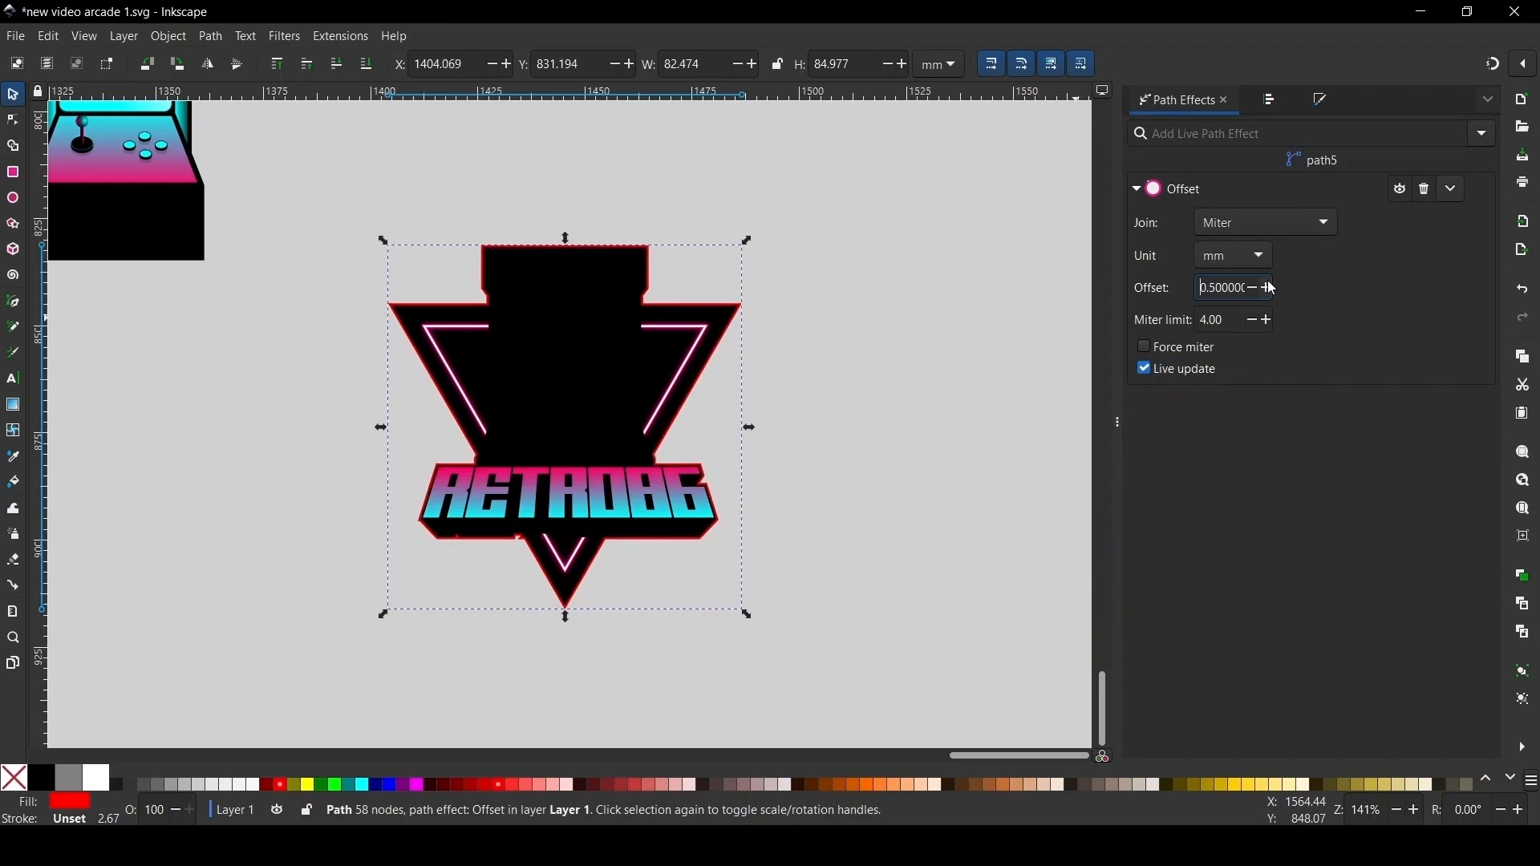
left_click(96, 778)
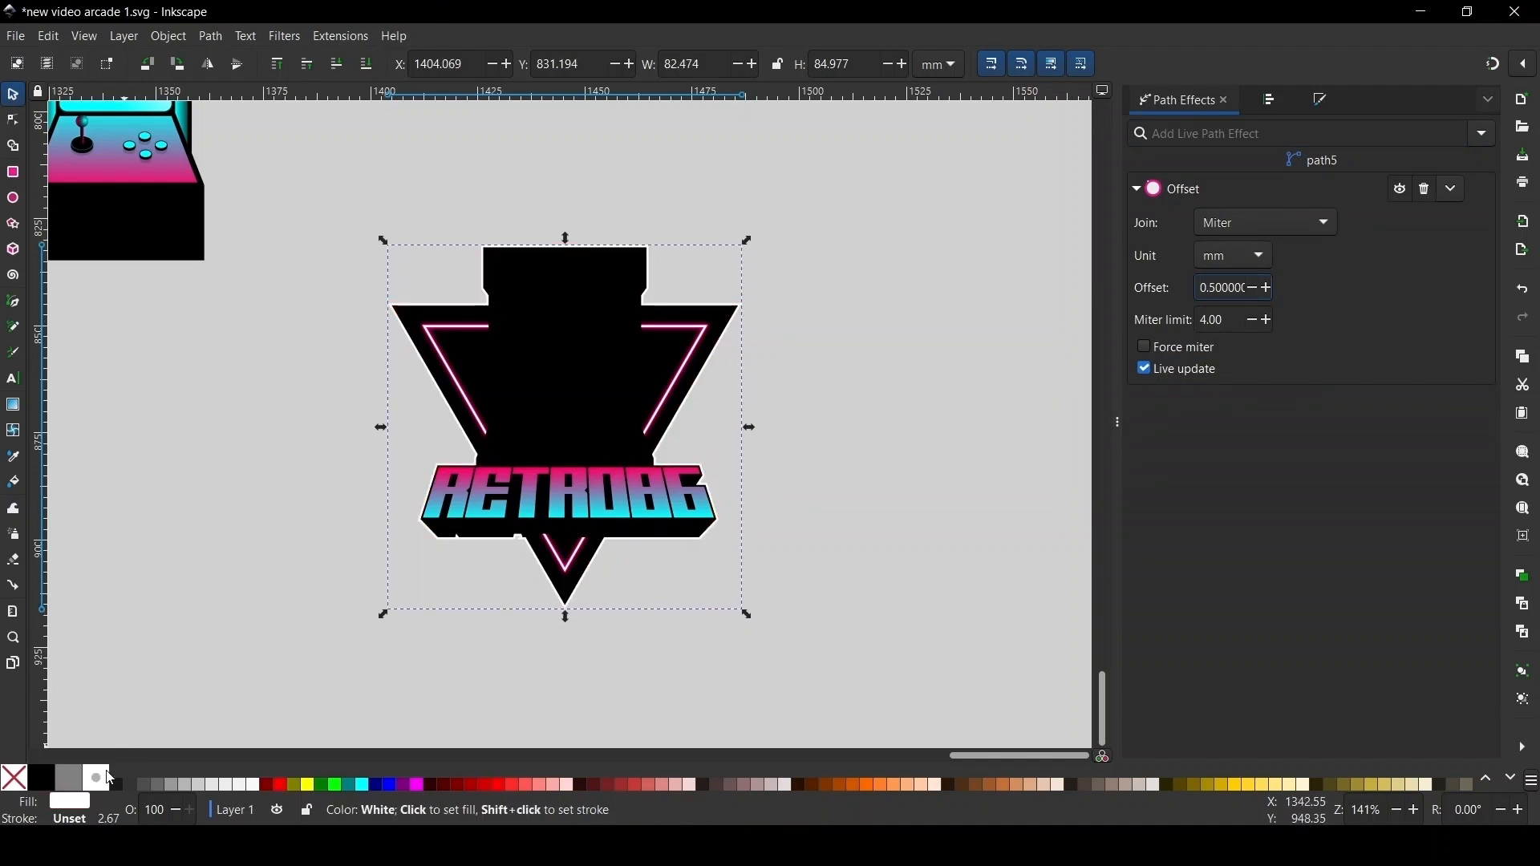
left_click(1268, 287)
left_click(1269, 287)
left_click(1268, 287)
left_click(1268, 287)
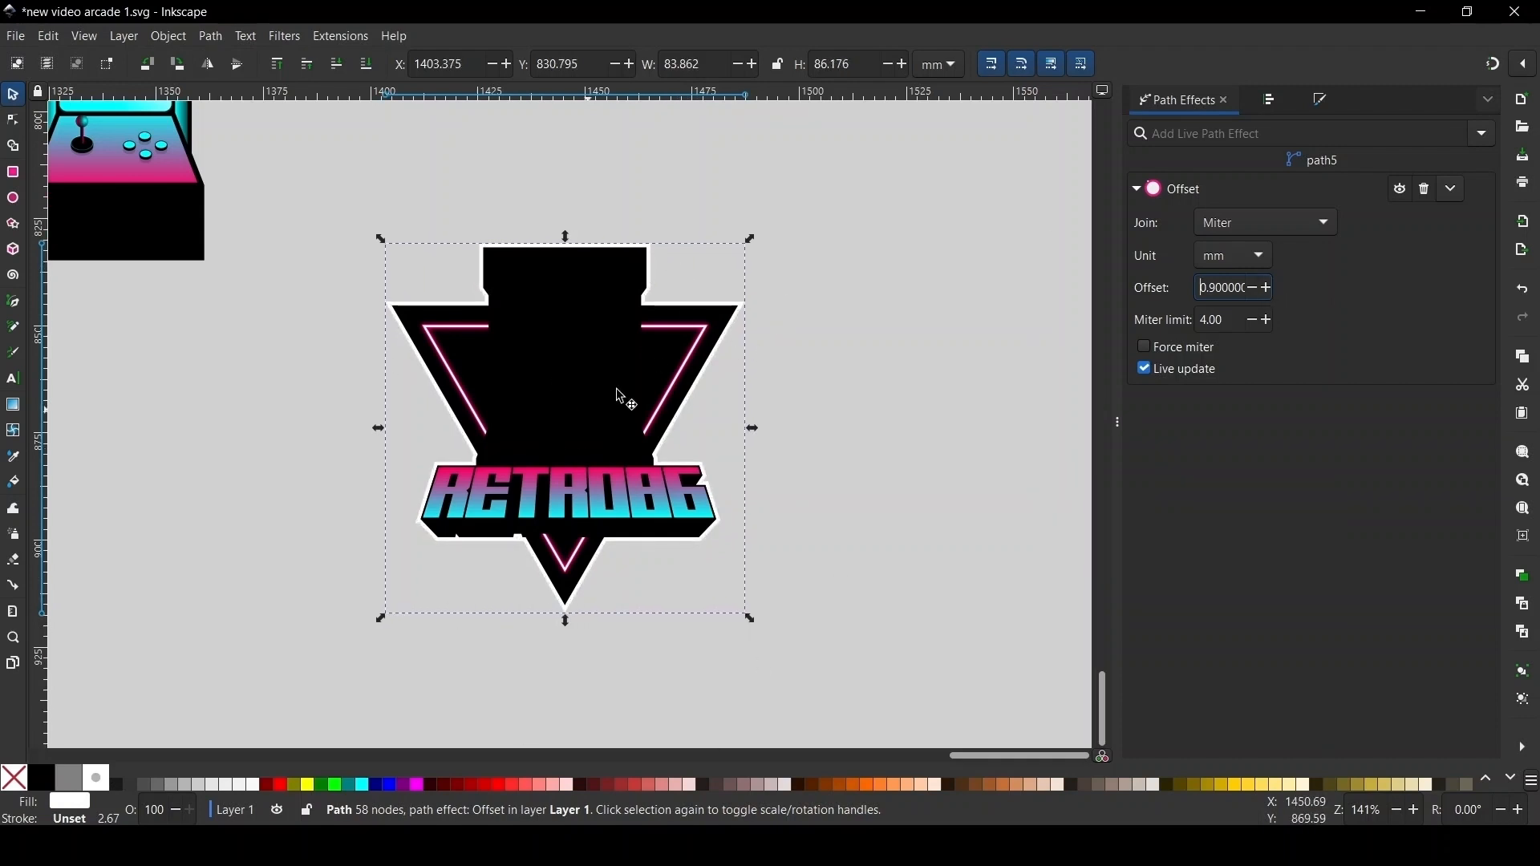
- Set the white outline's offset to 0.8 mm and convert it to a path
left_click(1260, 291)
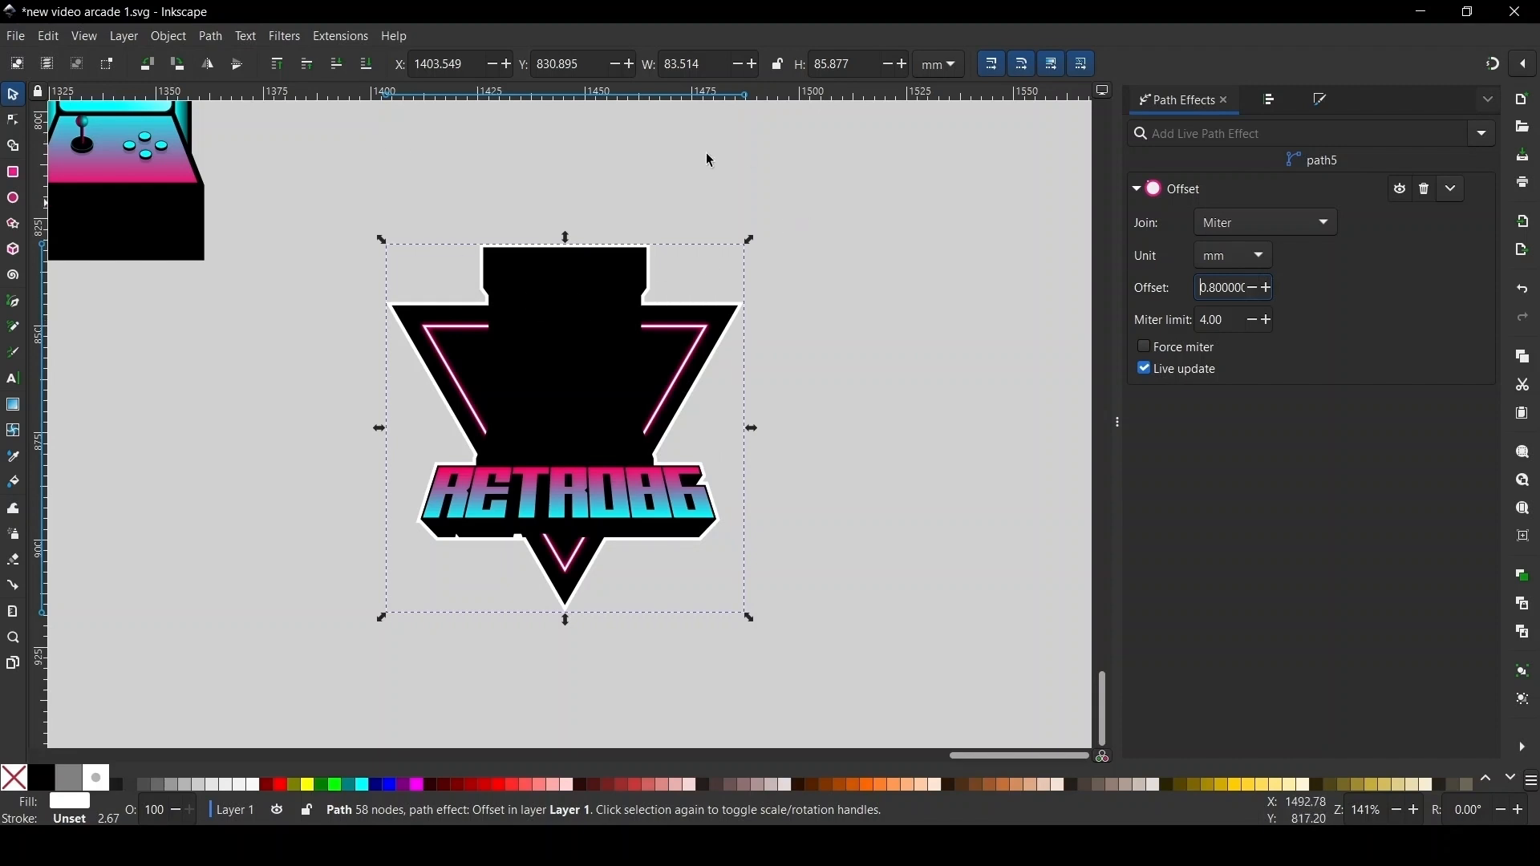
left_click(212, 36)
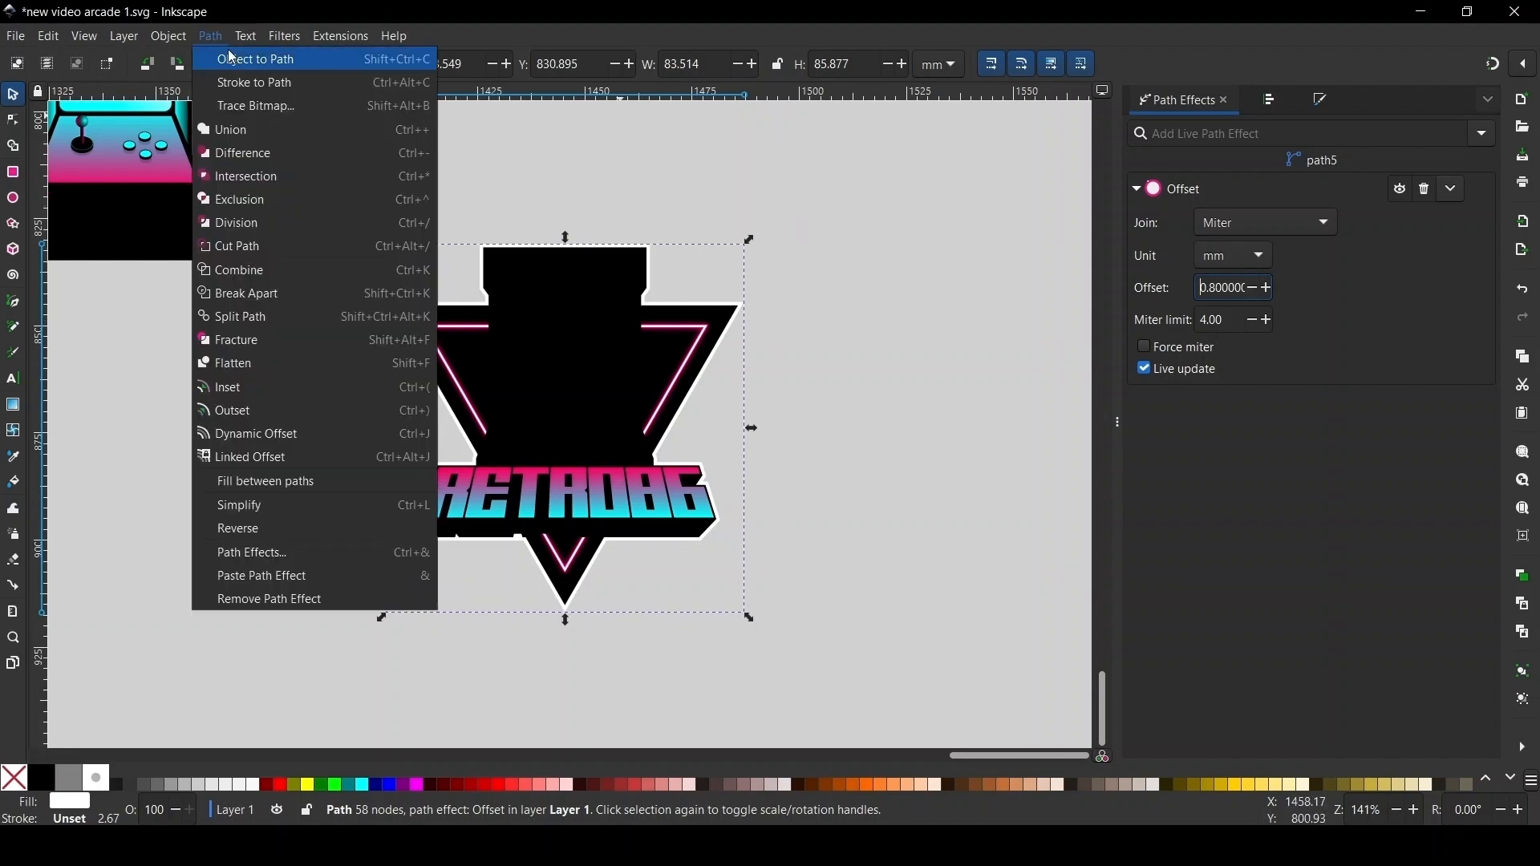
left_click(233, 58)
key("1")
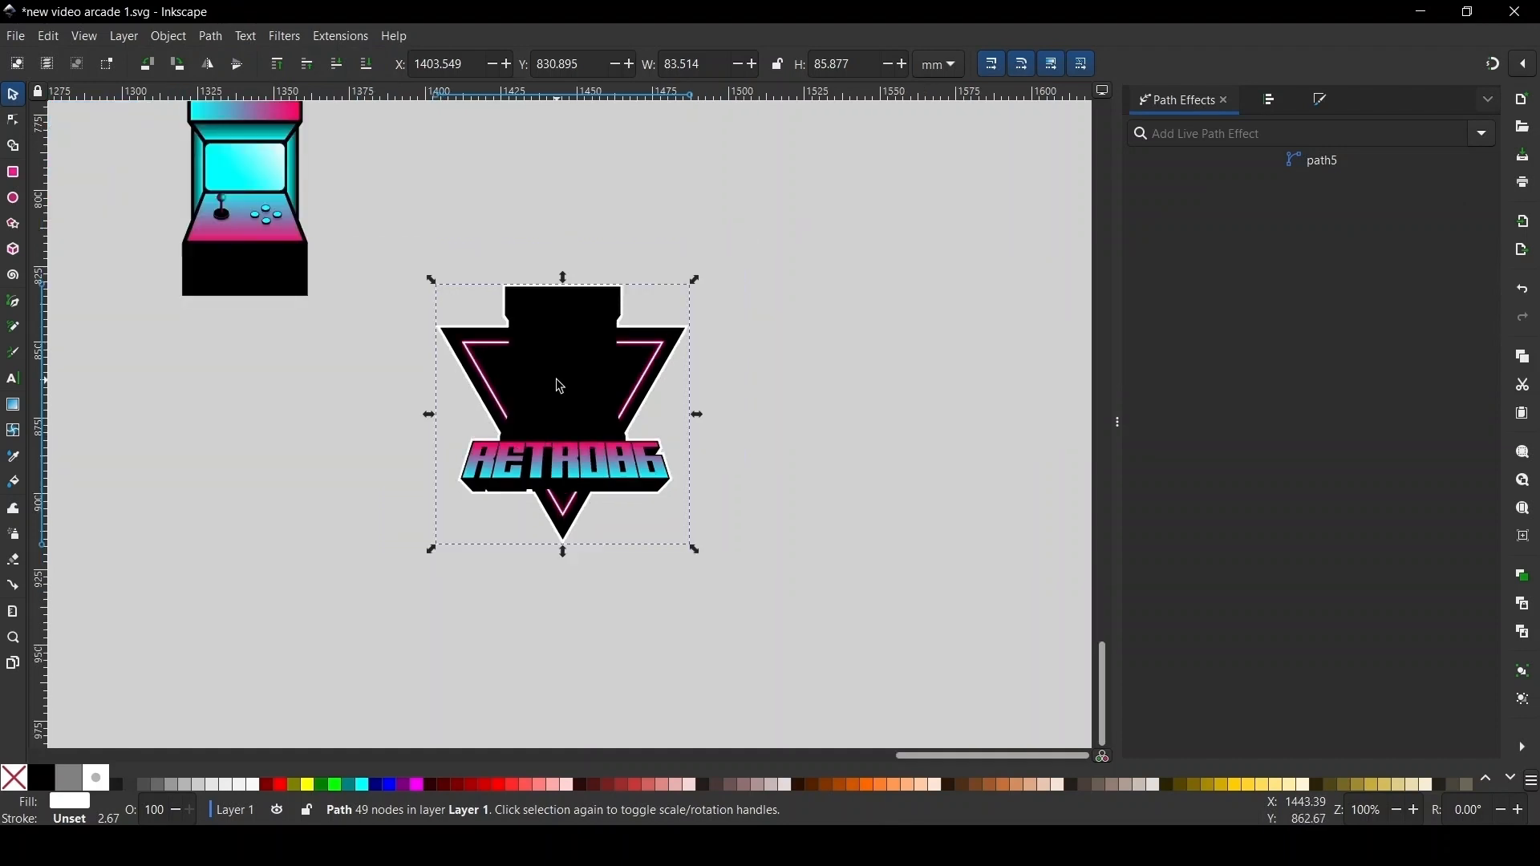
- Move the finished arcade cabinet drawing onto the logo's cabinet silhouette, raise it to the top and align it with the white outline
scroll(560, 387, "up", 2)
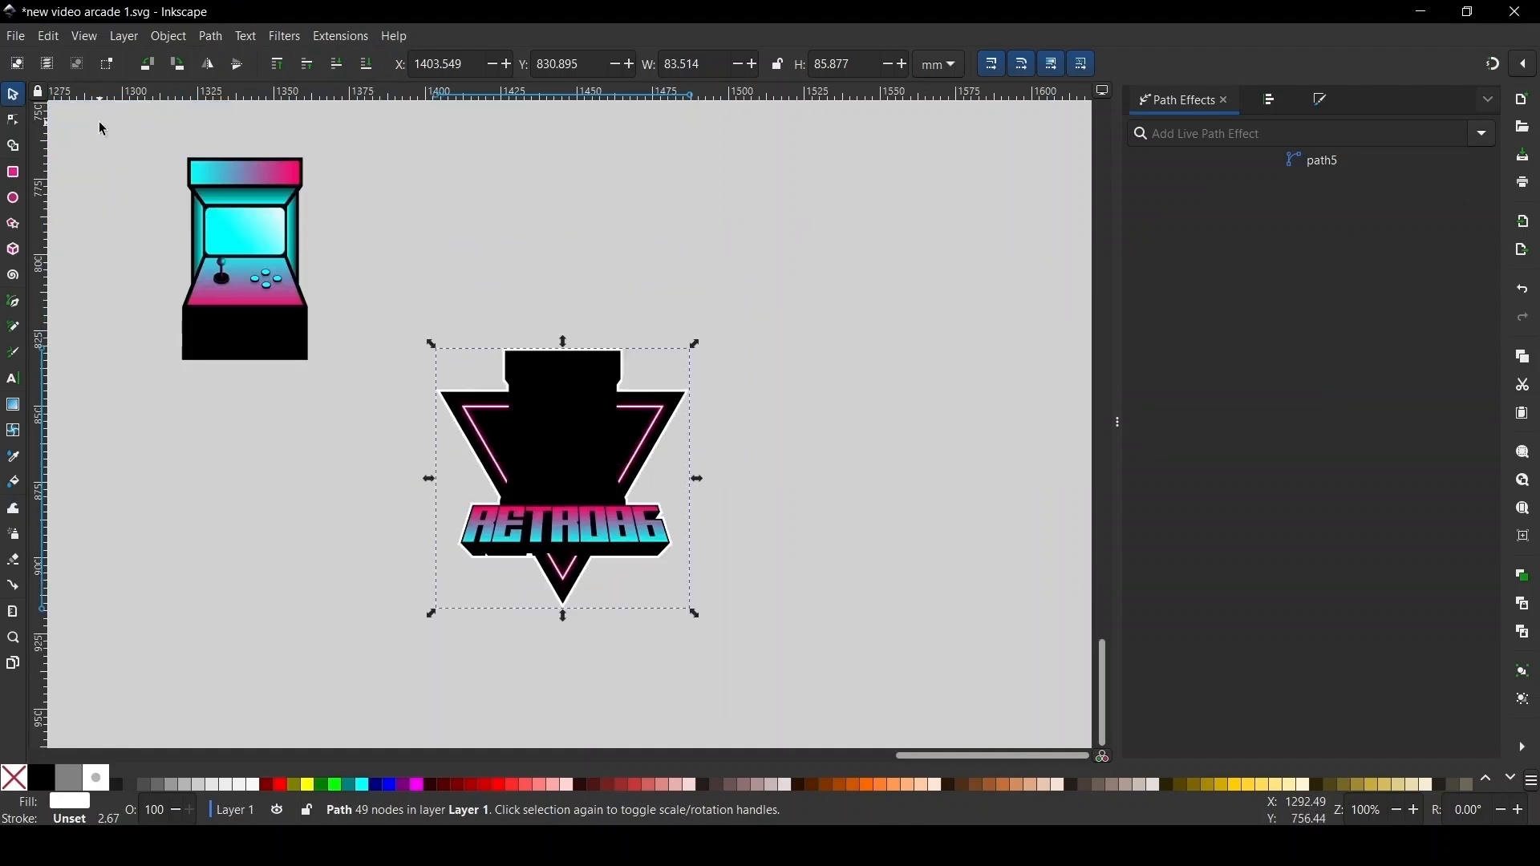
left_click(230, 233)
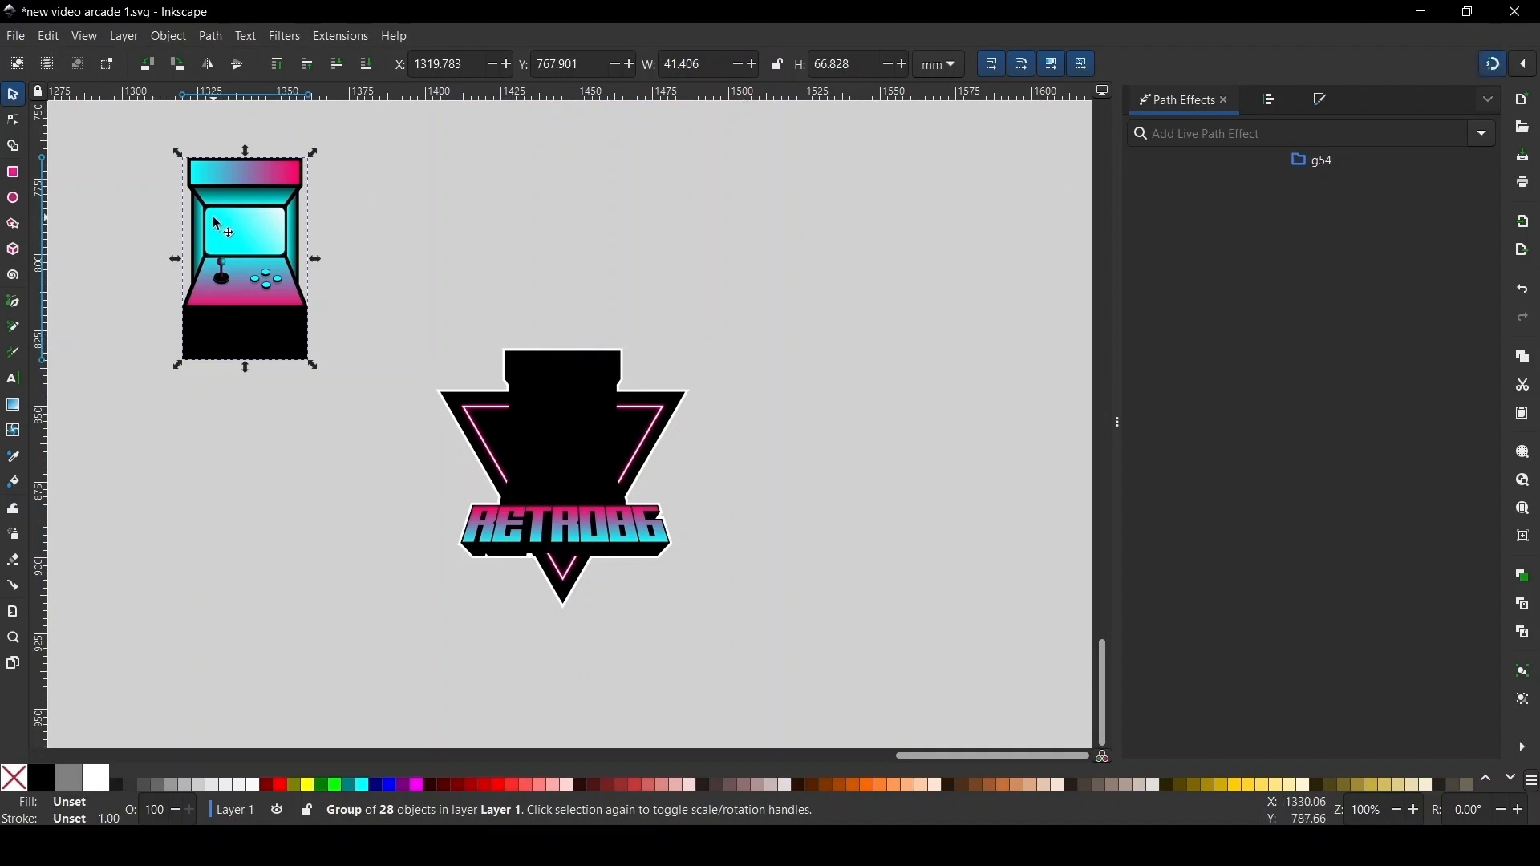
left_click_drag(215, 219, 542, 393)
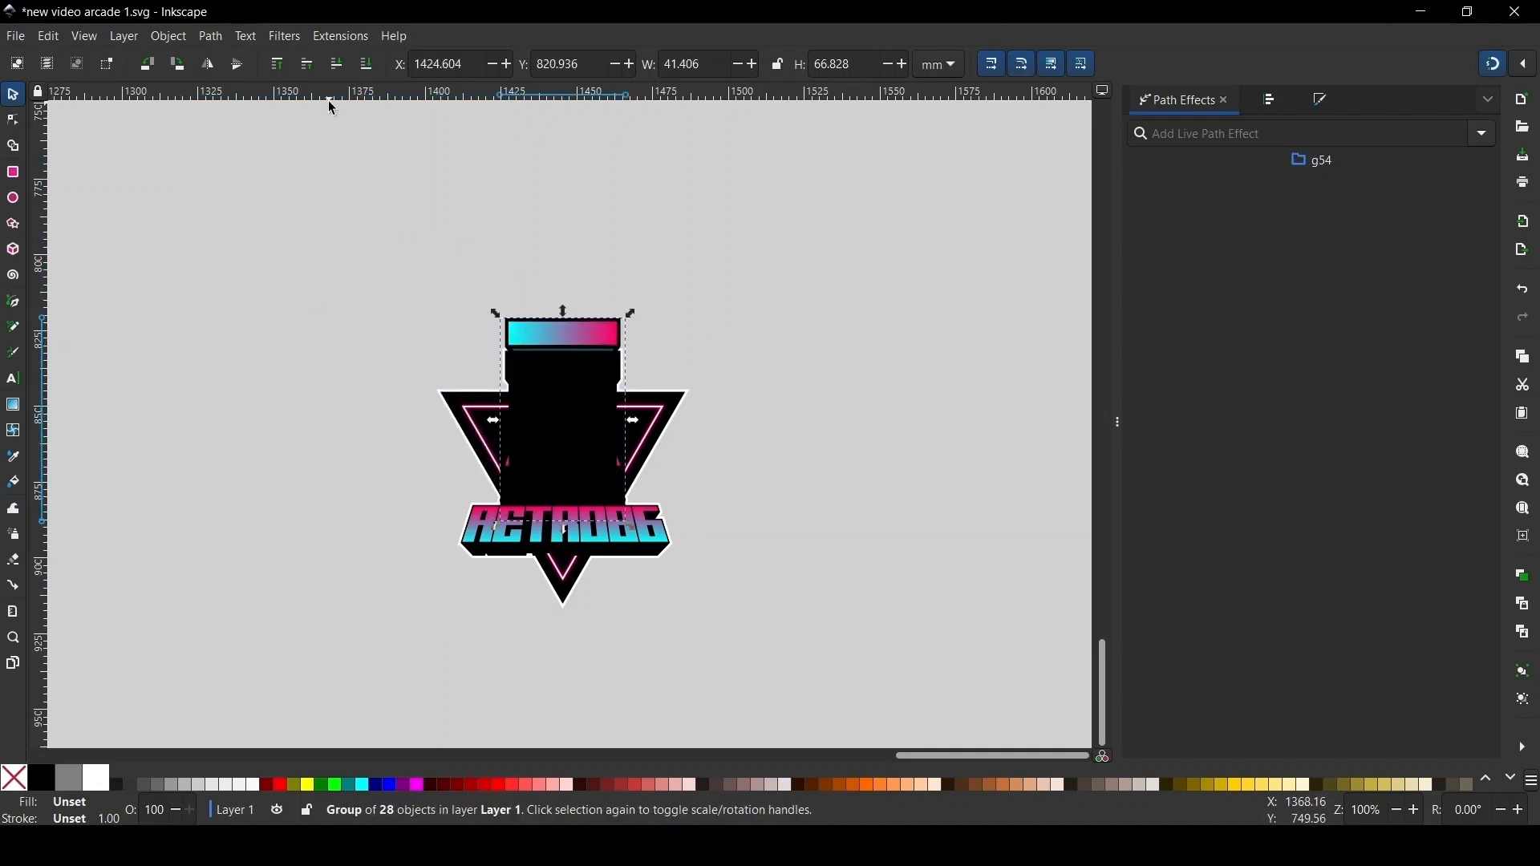
left_click(281, 67)
scroll(522, 385, "up", 5, "ctrl")
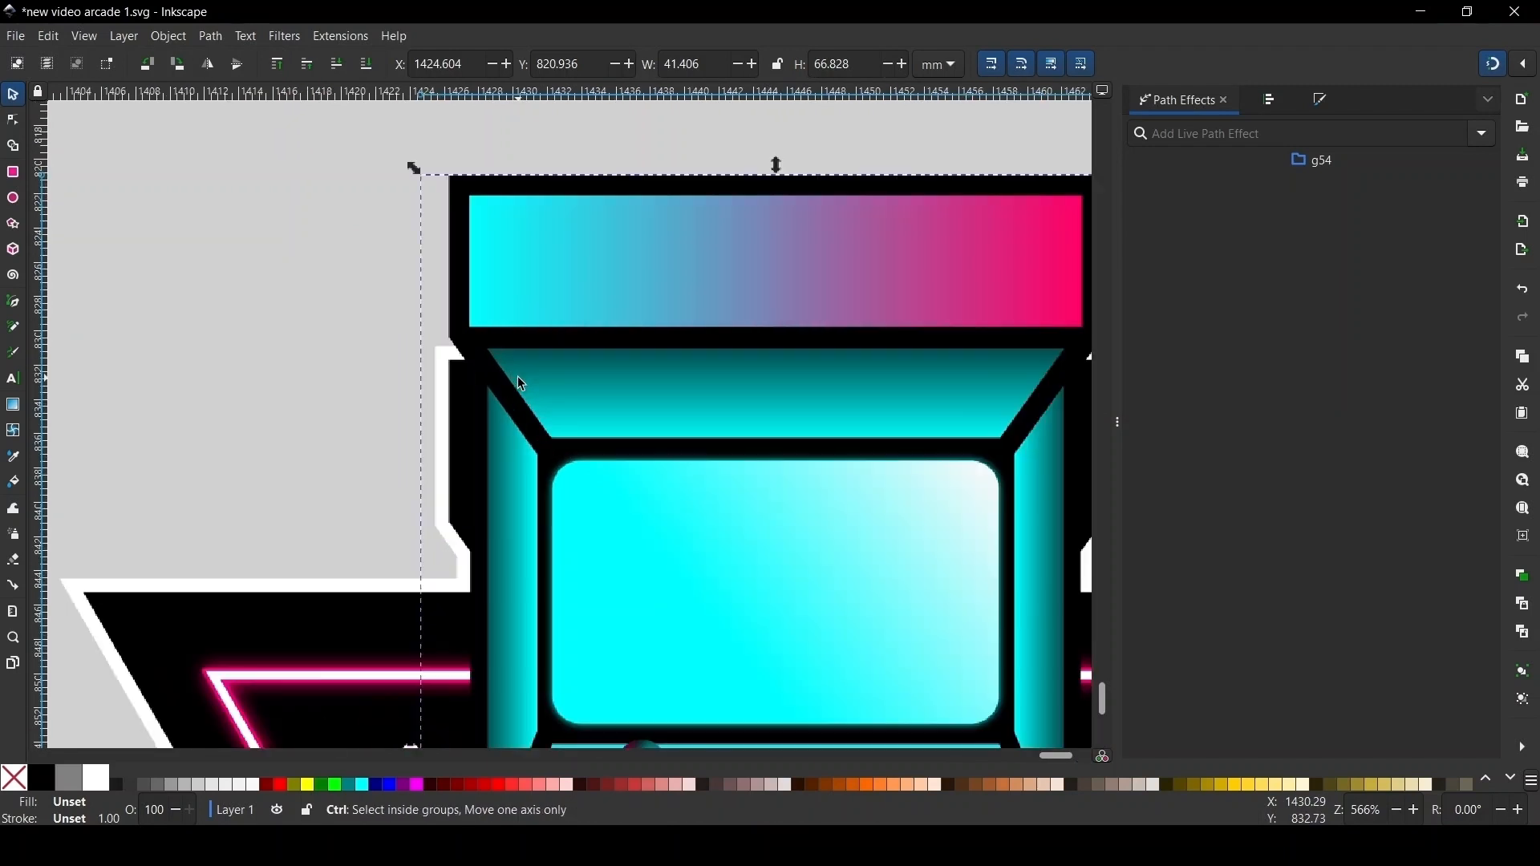
left_click_drag(513, 285, 515, 448)
- Lower the arcade cabinet group behind the RETRO86 lettering and deselect it
scroll(499, 228, "down", 3, "ctrl")
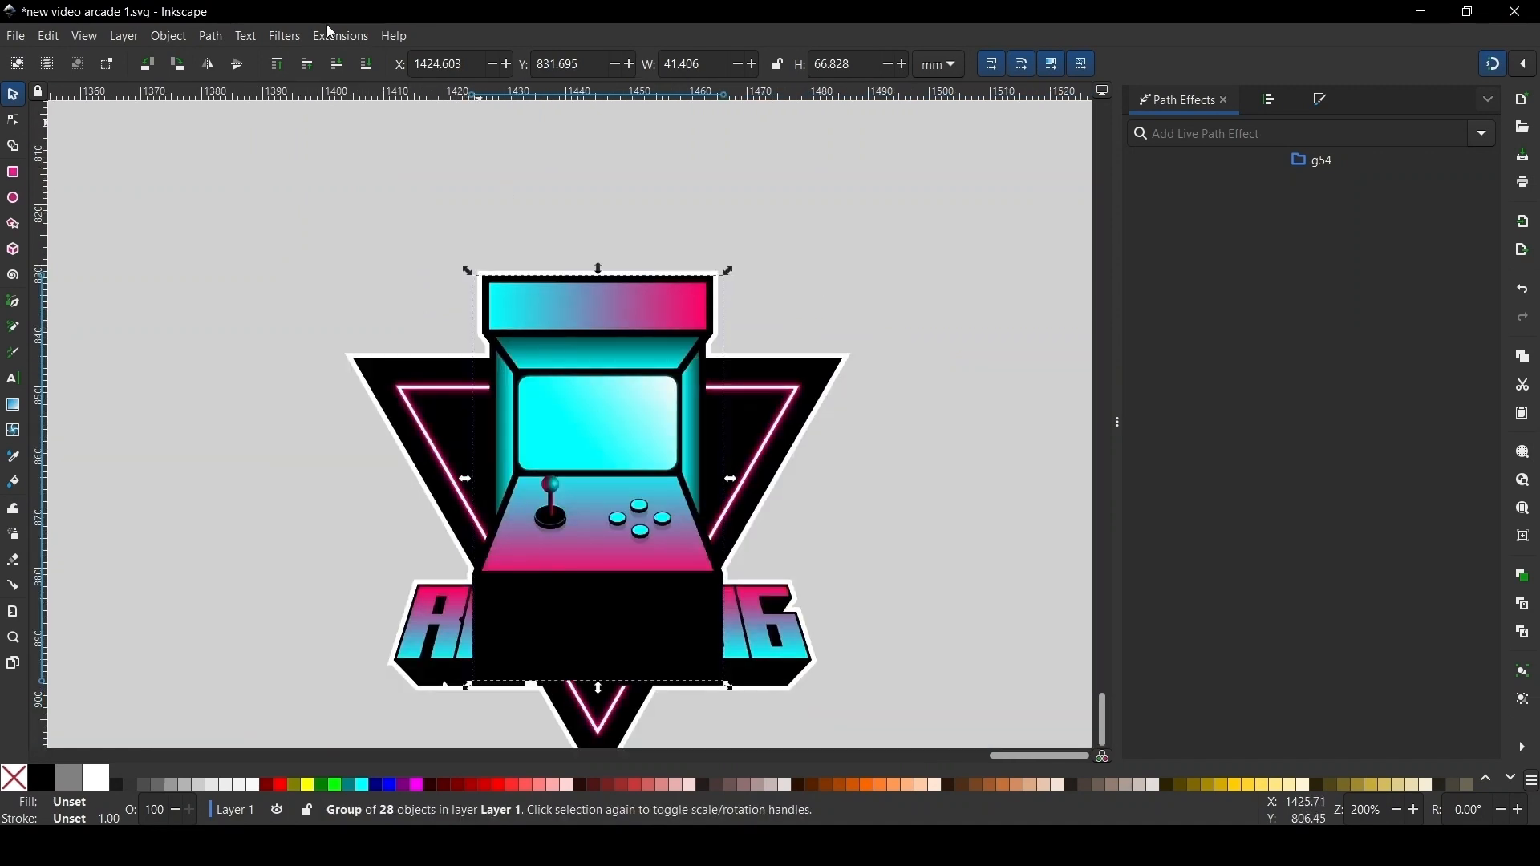
left_click(340, 68)
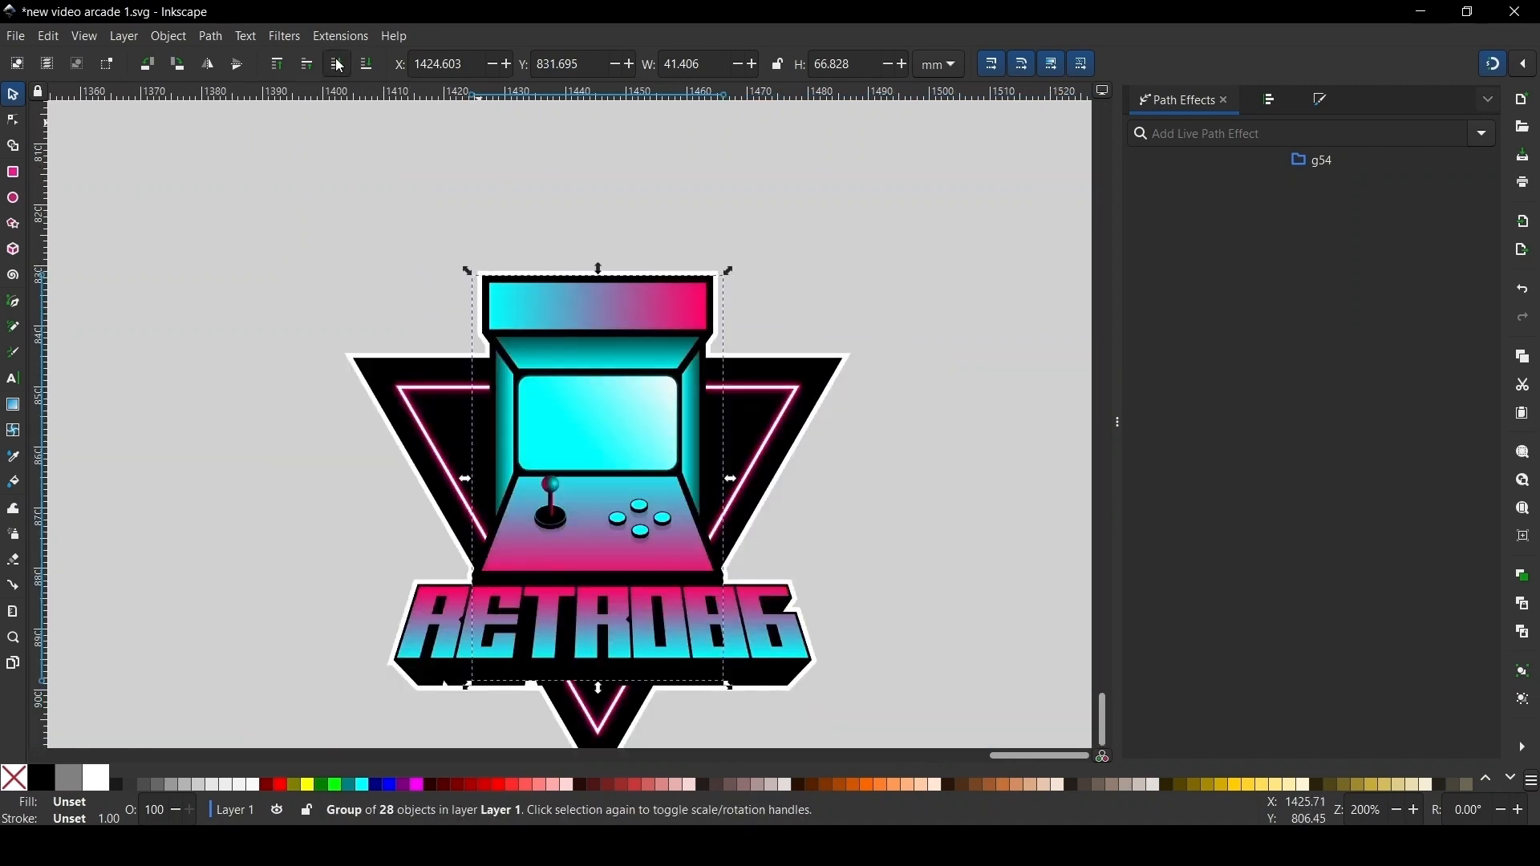
left_click(646, 178)
- Examine the assembled logo up close and as a whole, including the cabinet, lettering and white outline
scroll(574, 446, "down", 1, "ctrl")
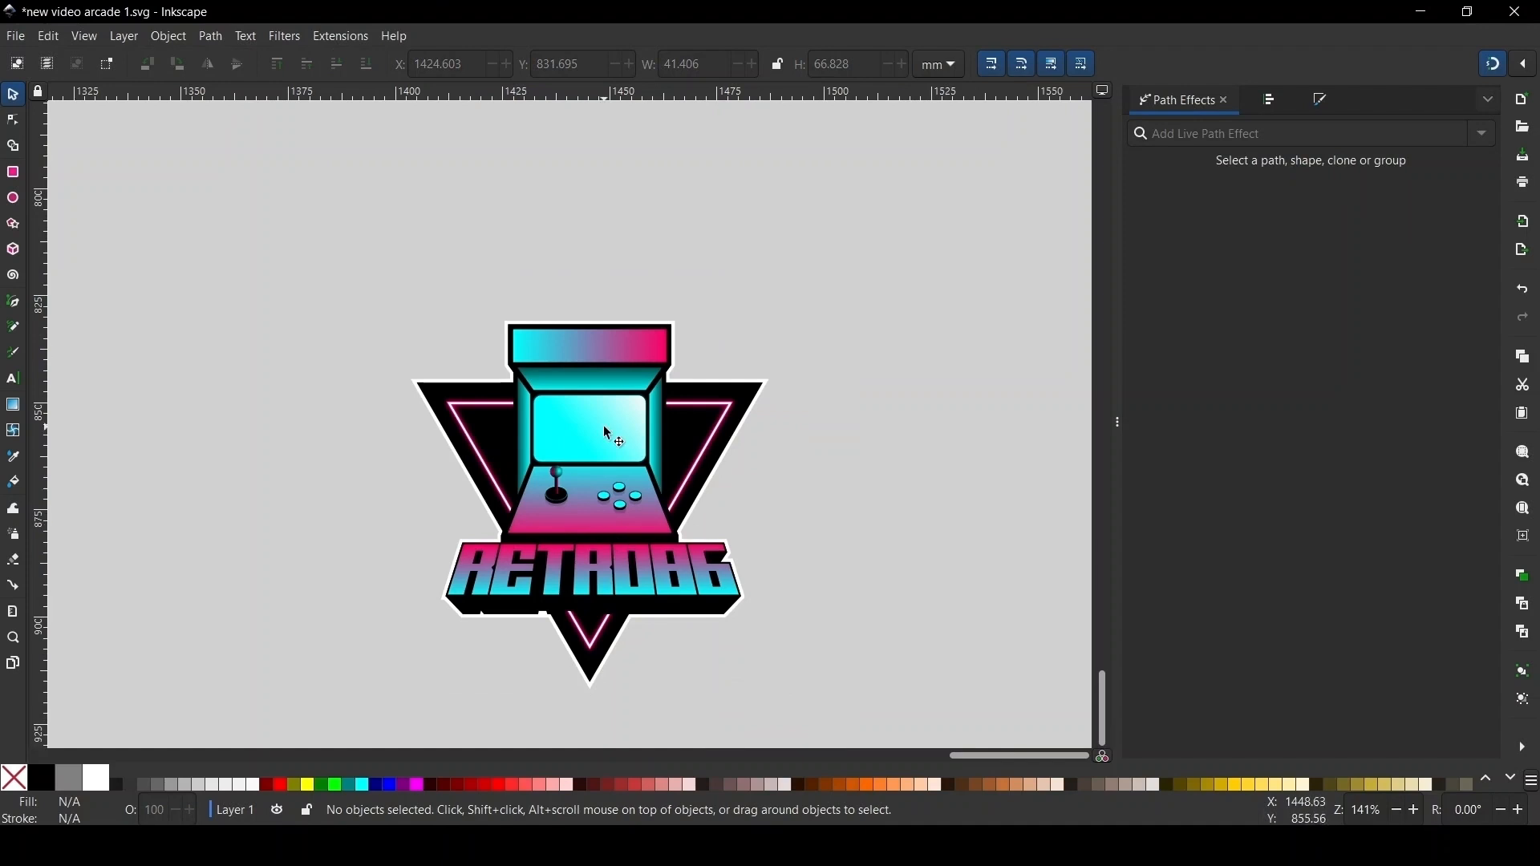
scroll(557, 352, "down", 1, "ctrl")
scroll(578, 484, "up", 2, "ctrl")
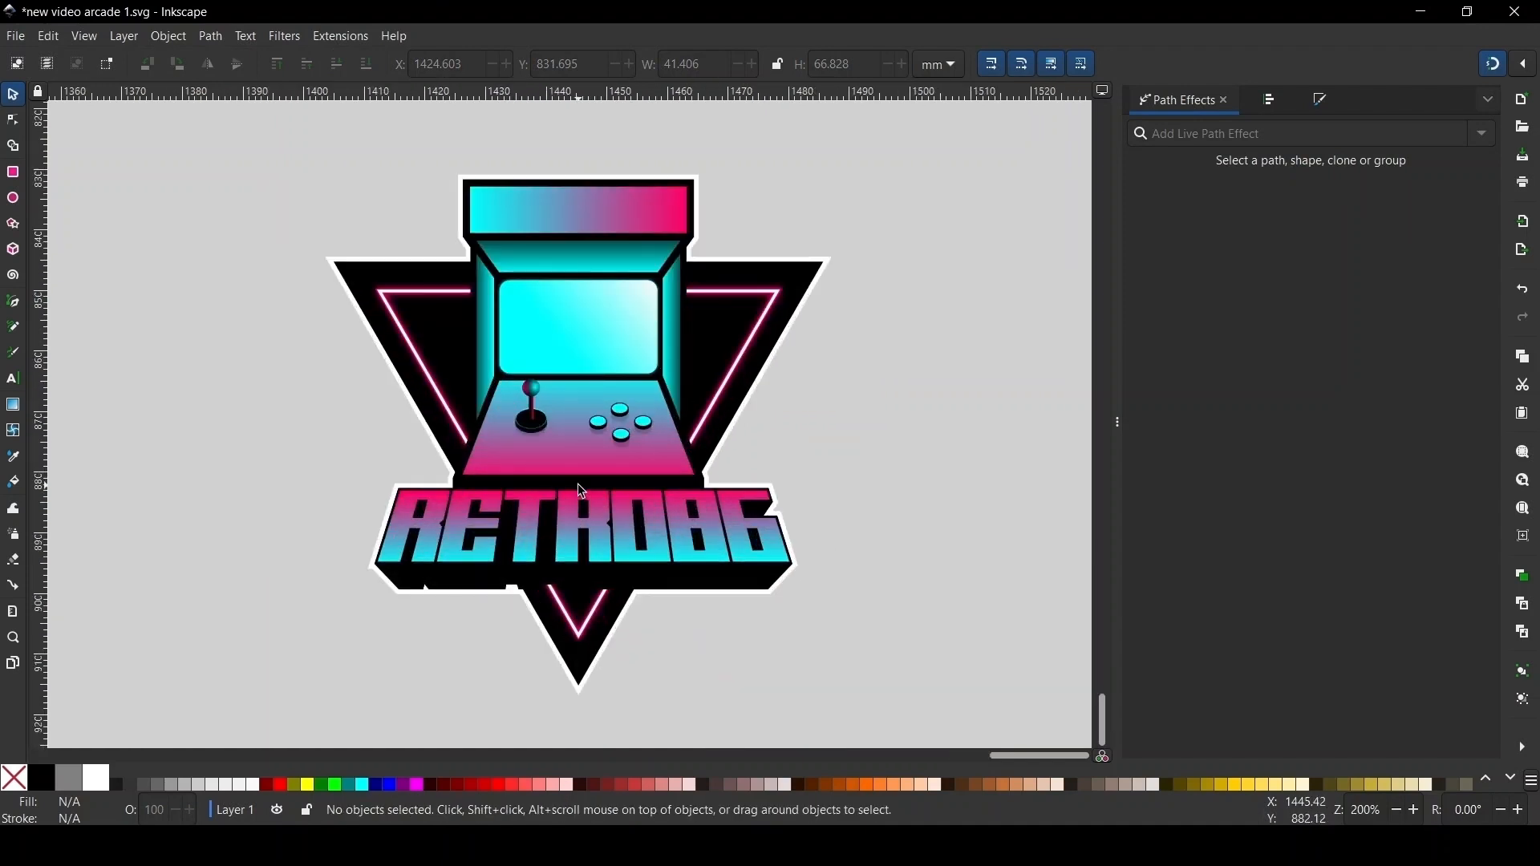
scroll(564, 503, "up", 2, "ctrl")
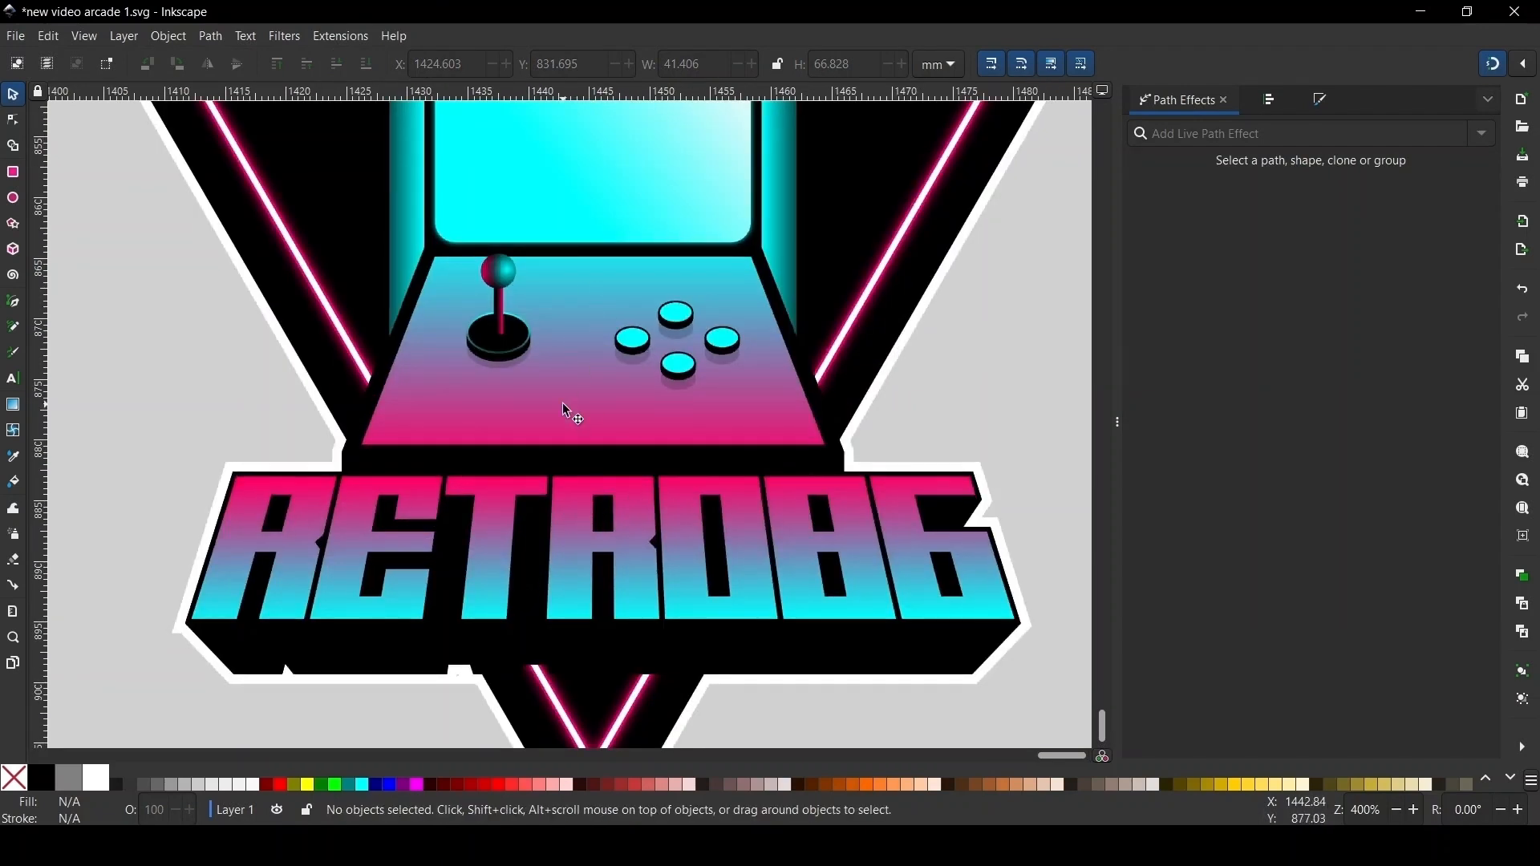
scroll(567, 412, "up", 2, "ctrl")
scroll(567, 412, "down", 3, "ctrl")
scroll(584, 448, "down", 1, "ctrl")
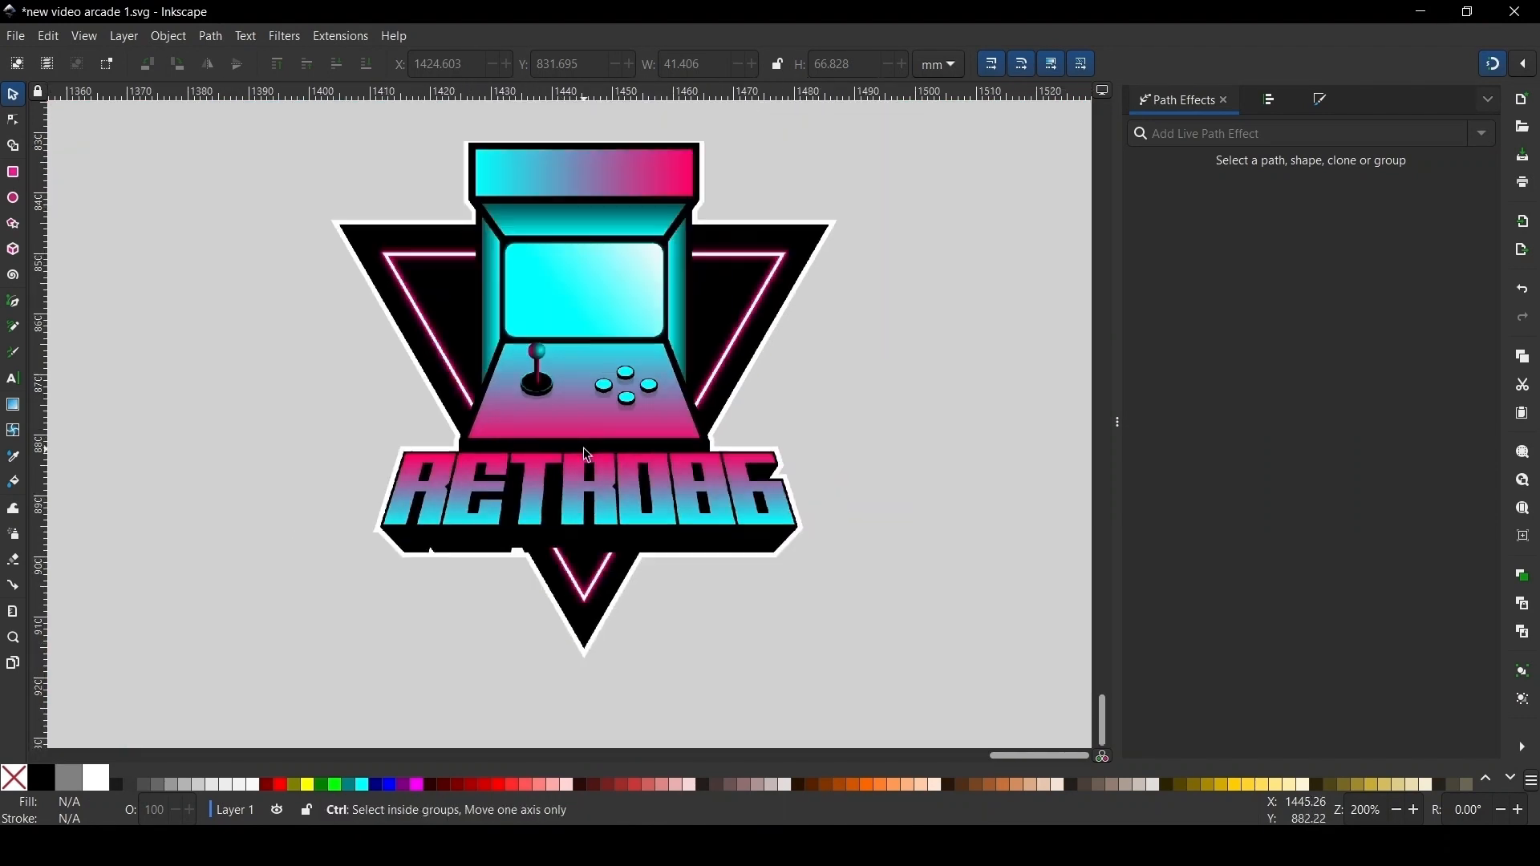
scroll(638, 457, "down", 2, "ctrl")
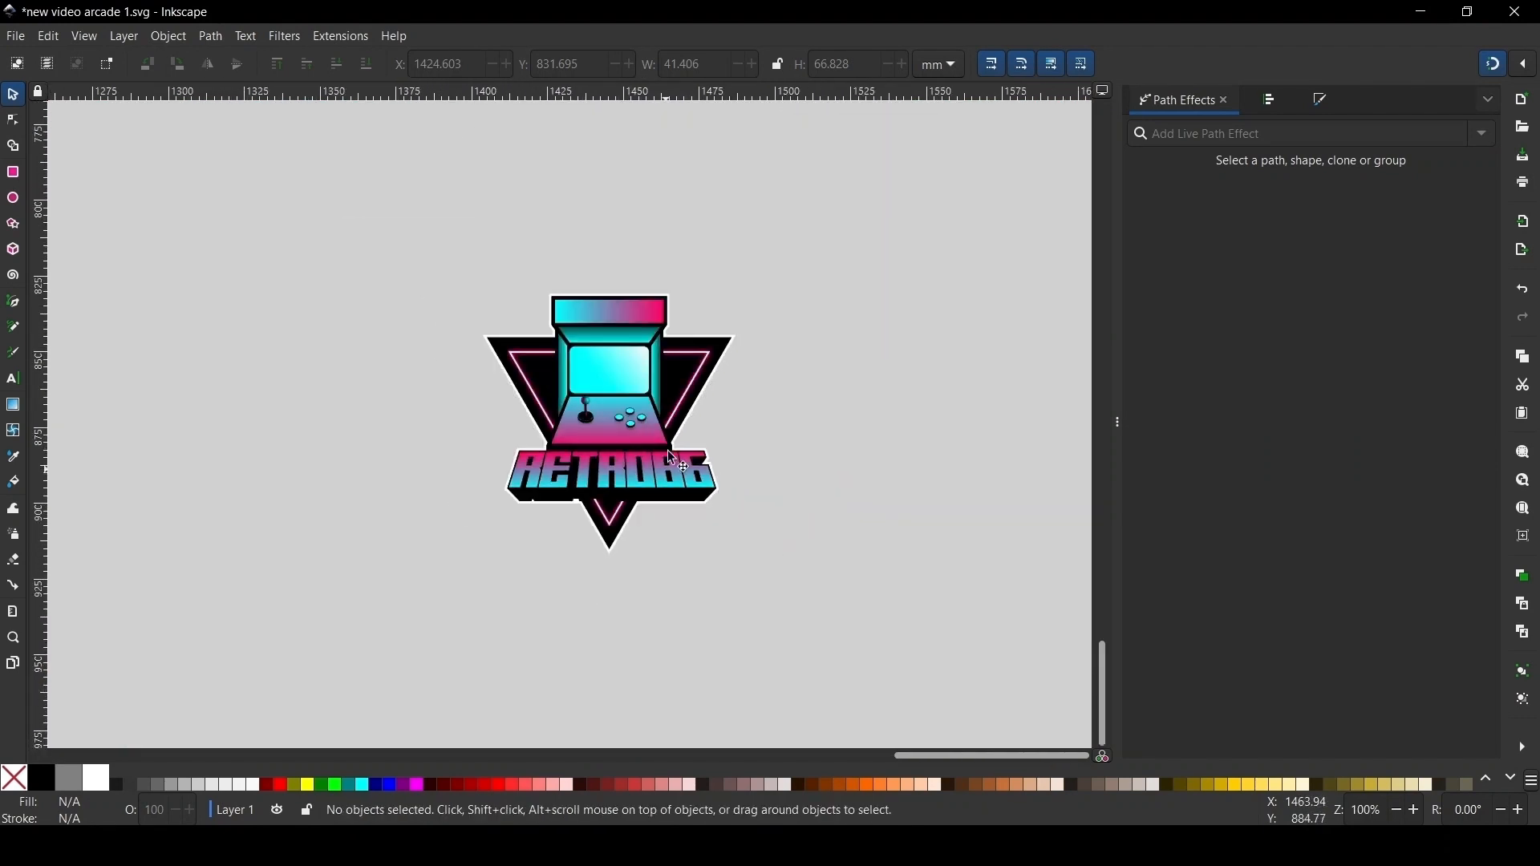
scroll(576, 382, "up", 1, "ctrl")
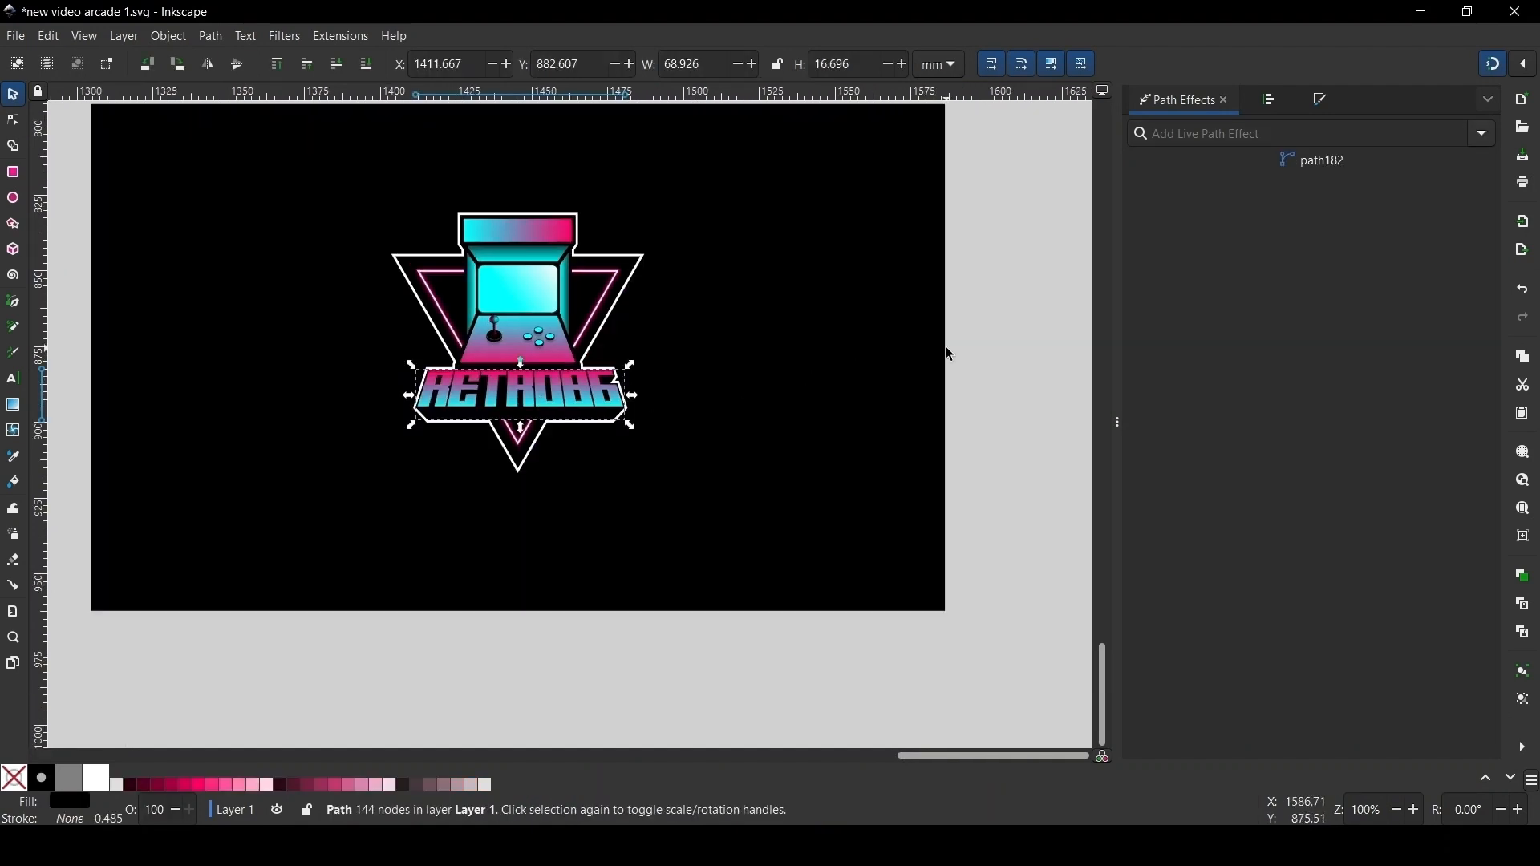
- Group all the logo parts on the black background, inspect the result and ungroup them again
left_click(946, 351)
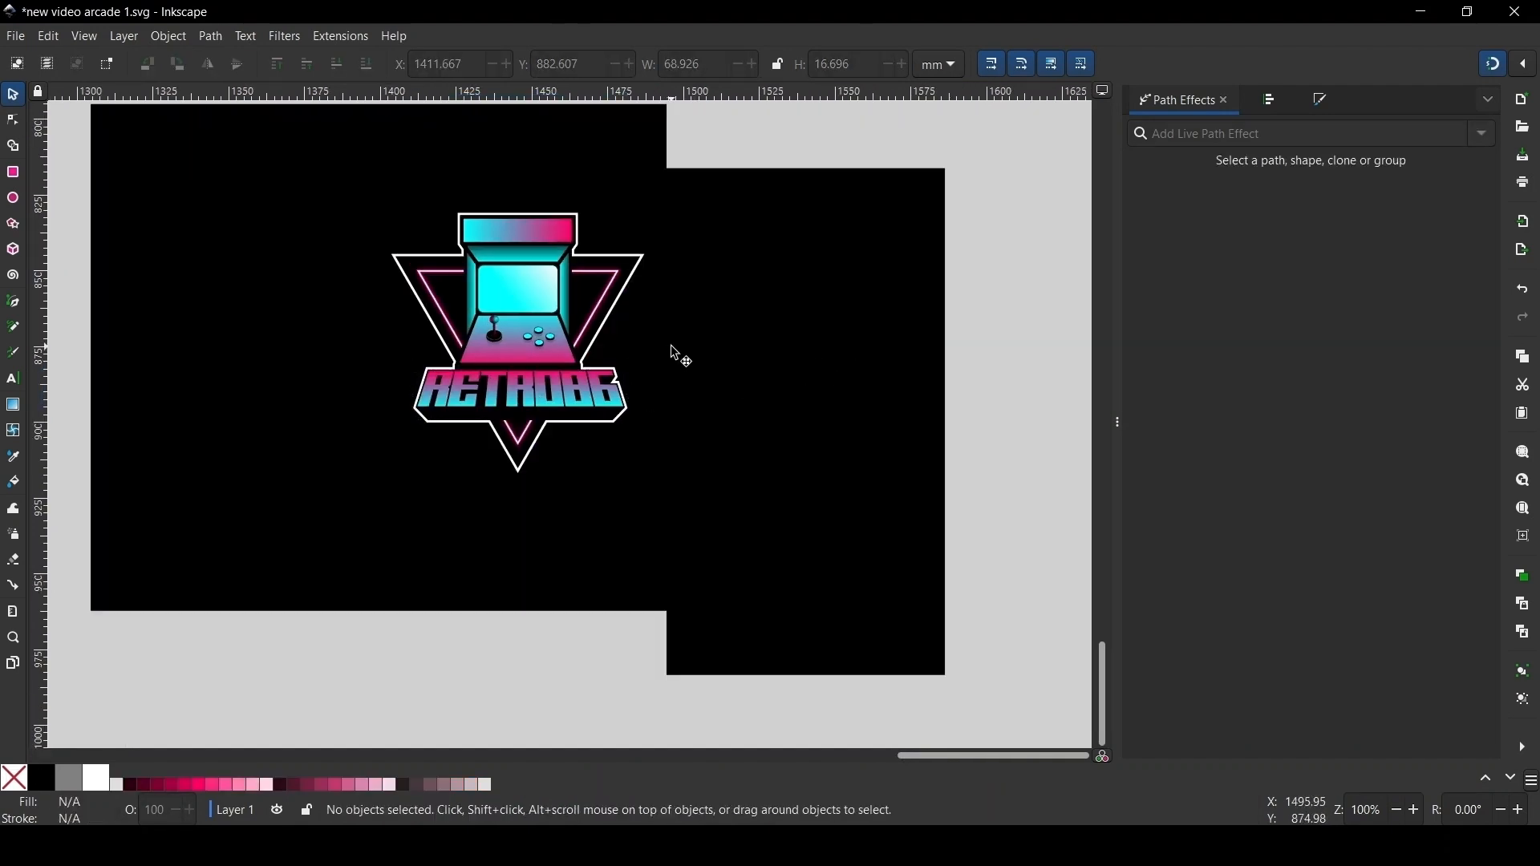
scroll(417, 249, "up", 5)
scroll(503, 201, "down", 1, "ctrl")
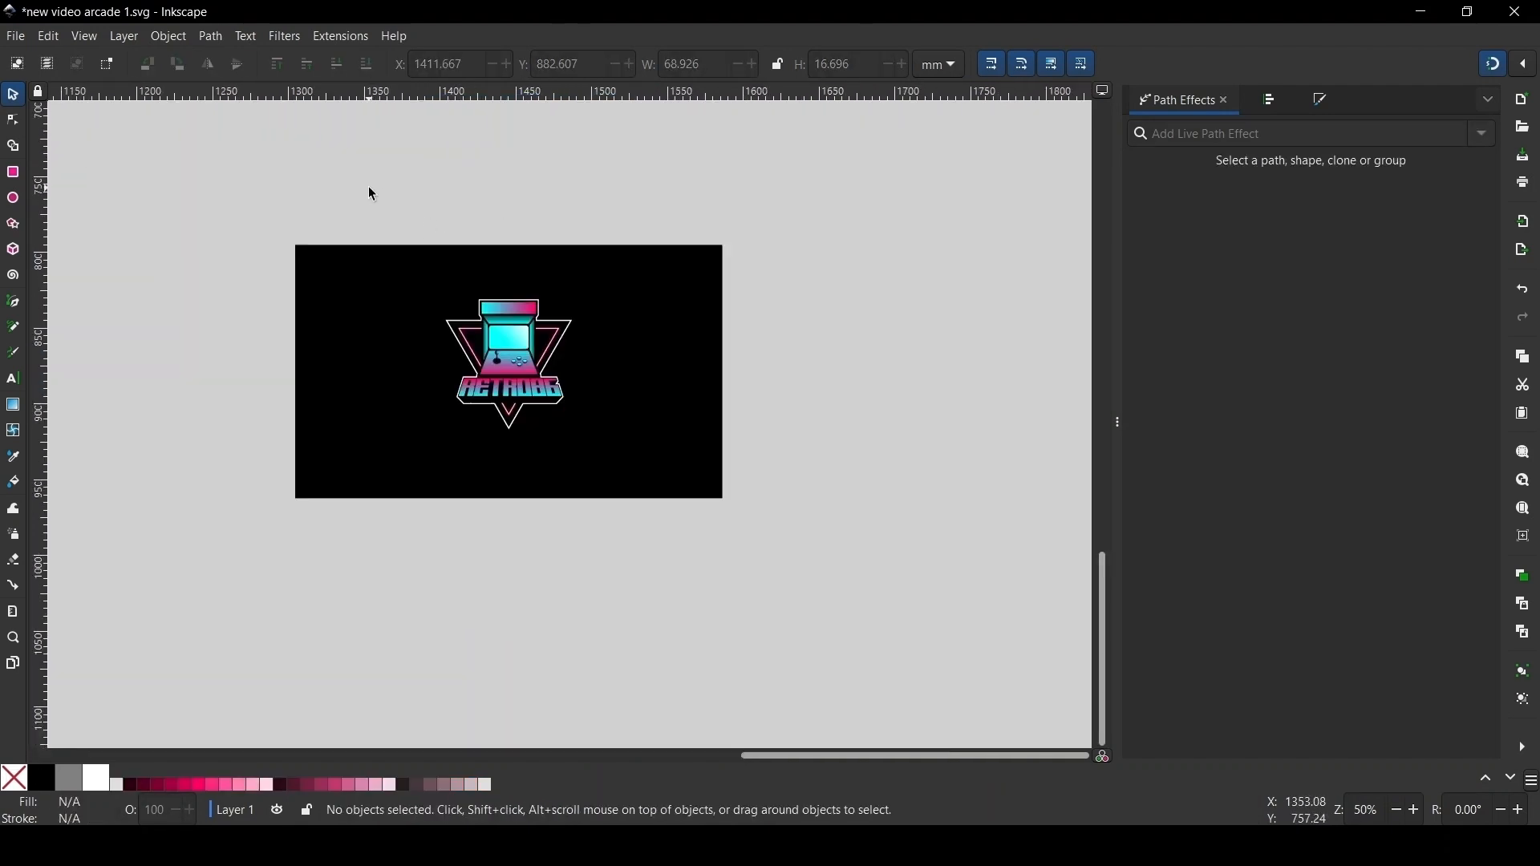
left_click_drag(373, 194, 673, 638)
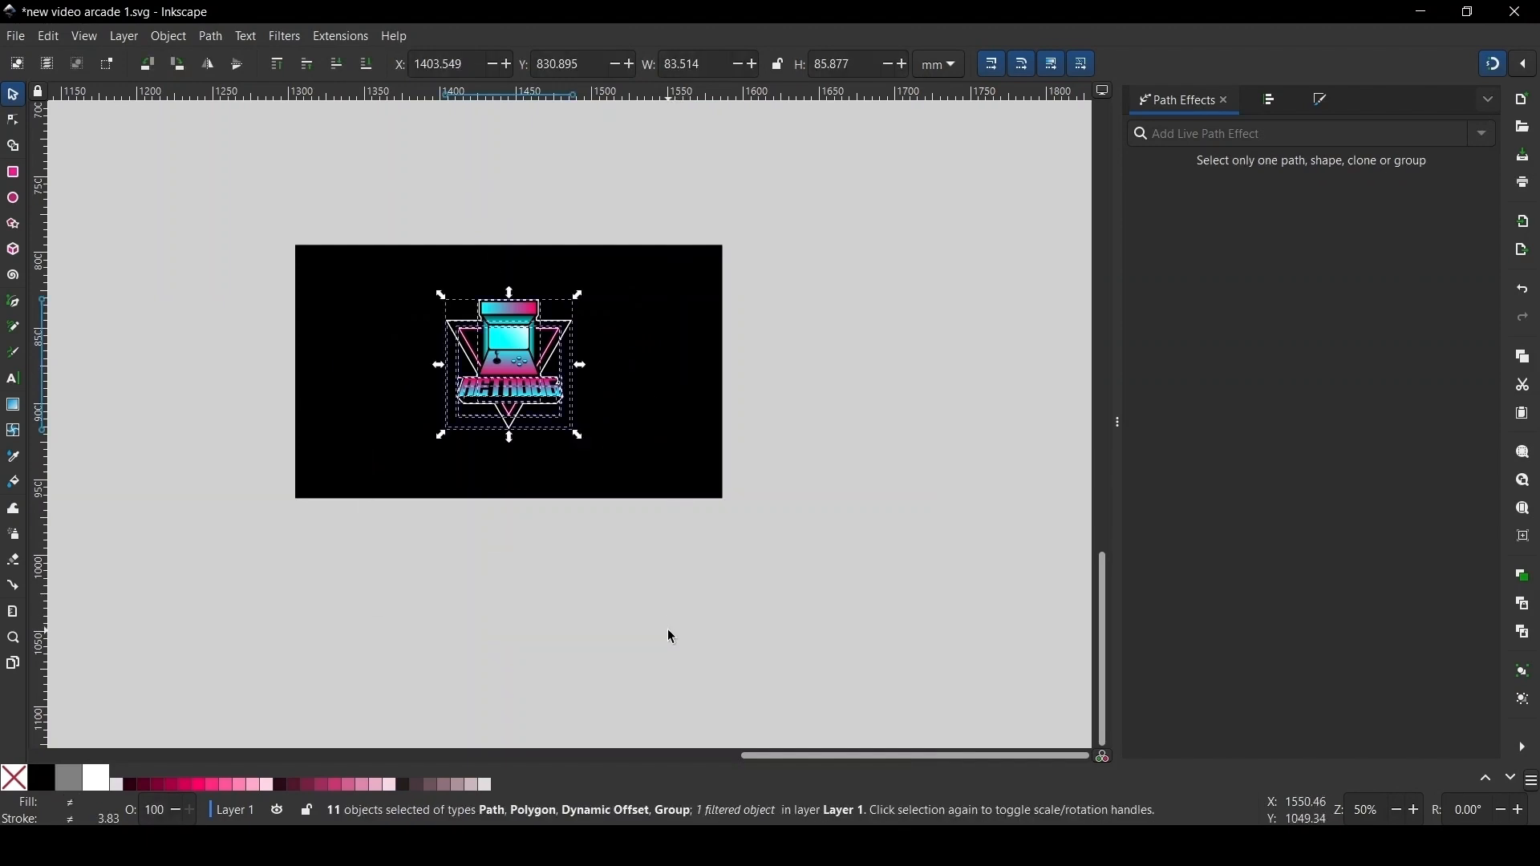
key("ctrl+g")
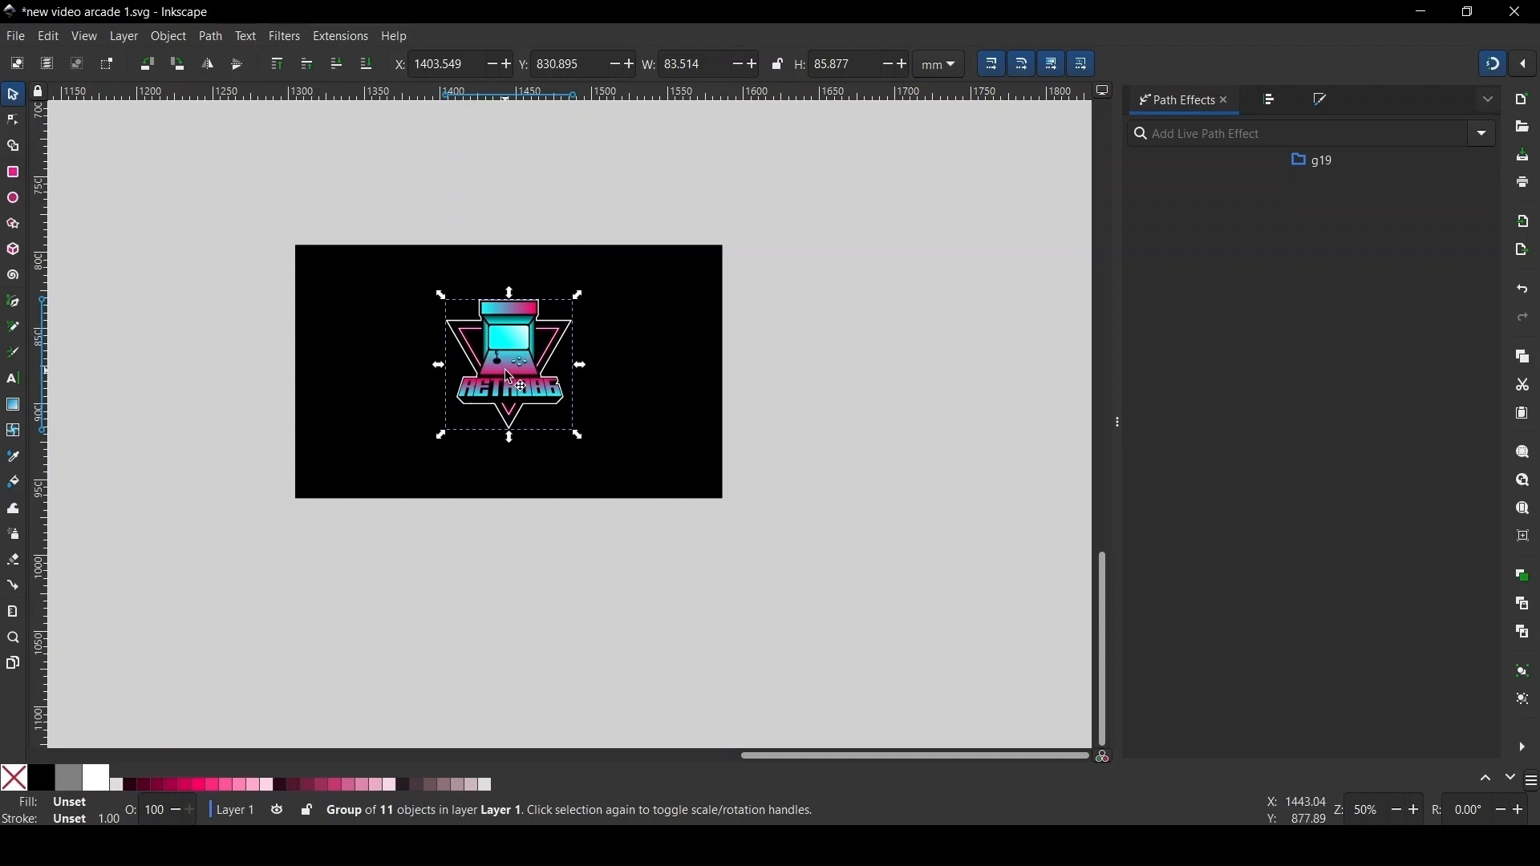
scroll(510, 349, "up", 3, "ctrl")
scroll(522, 286, "up", 1, "ctrl")
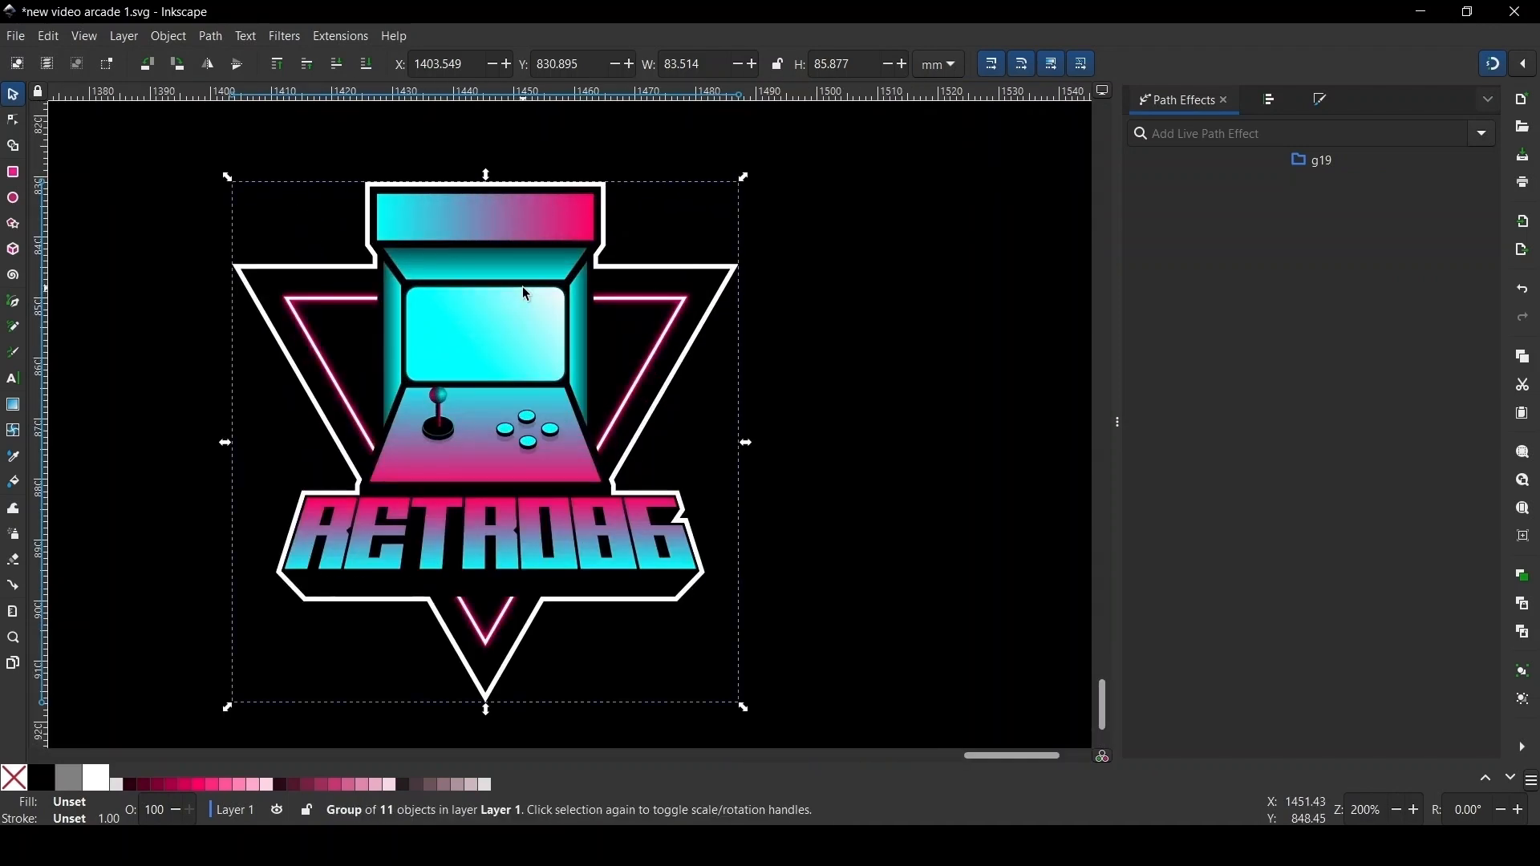
scroll(485, 325, "down", 1, "ctrl")
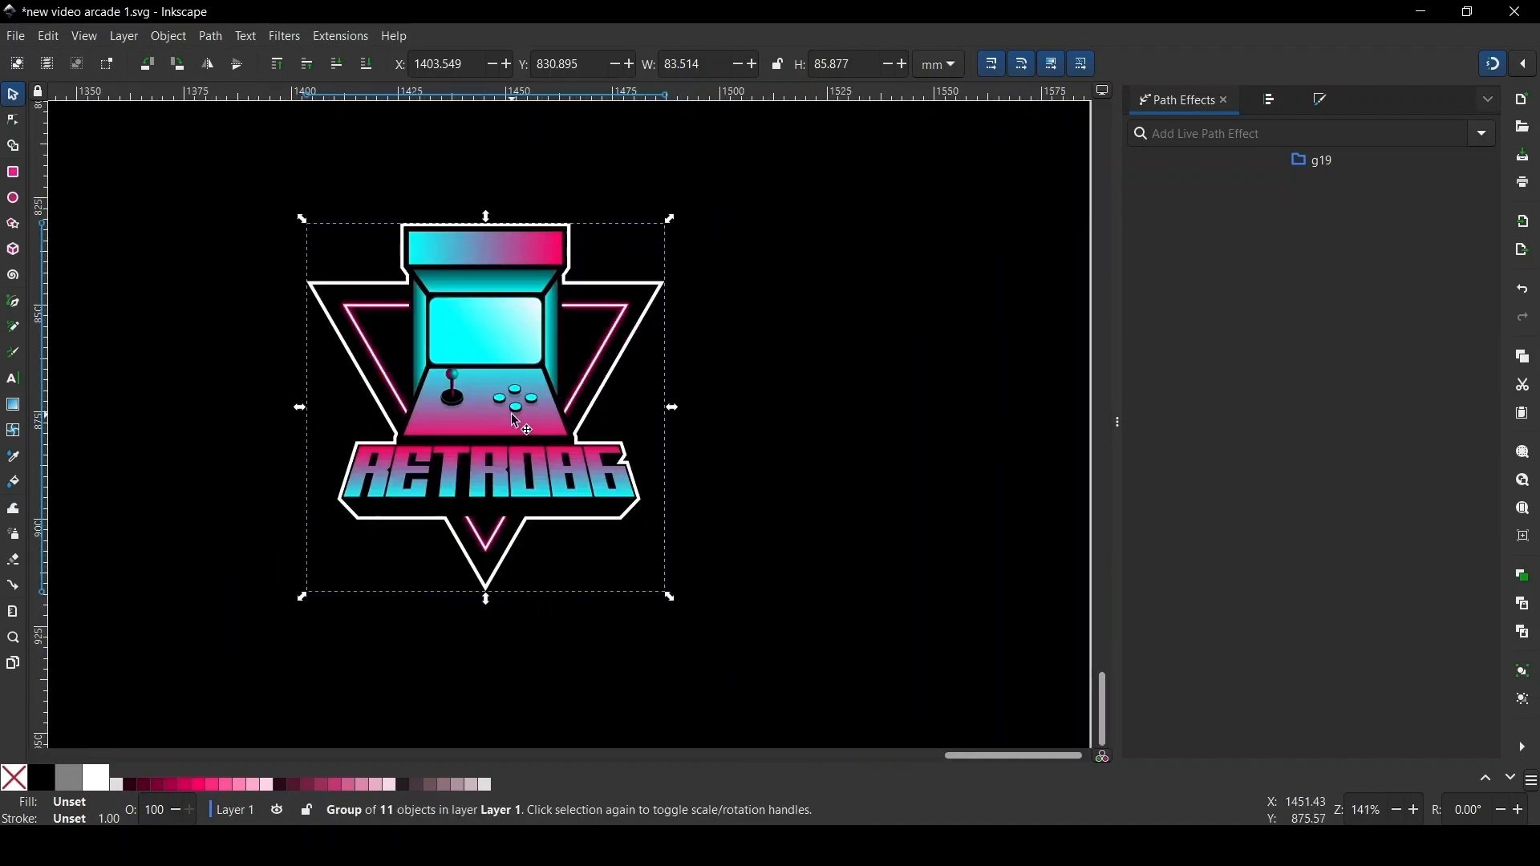
scroll(601, 319, "down", 2, "ctrl")
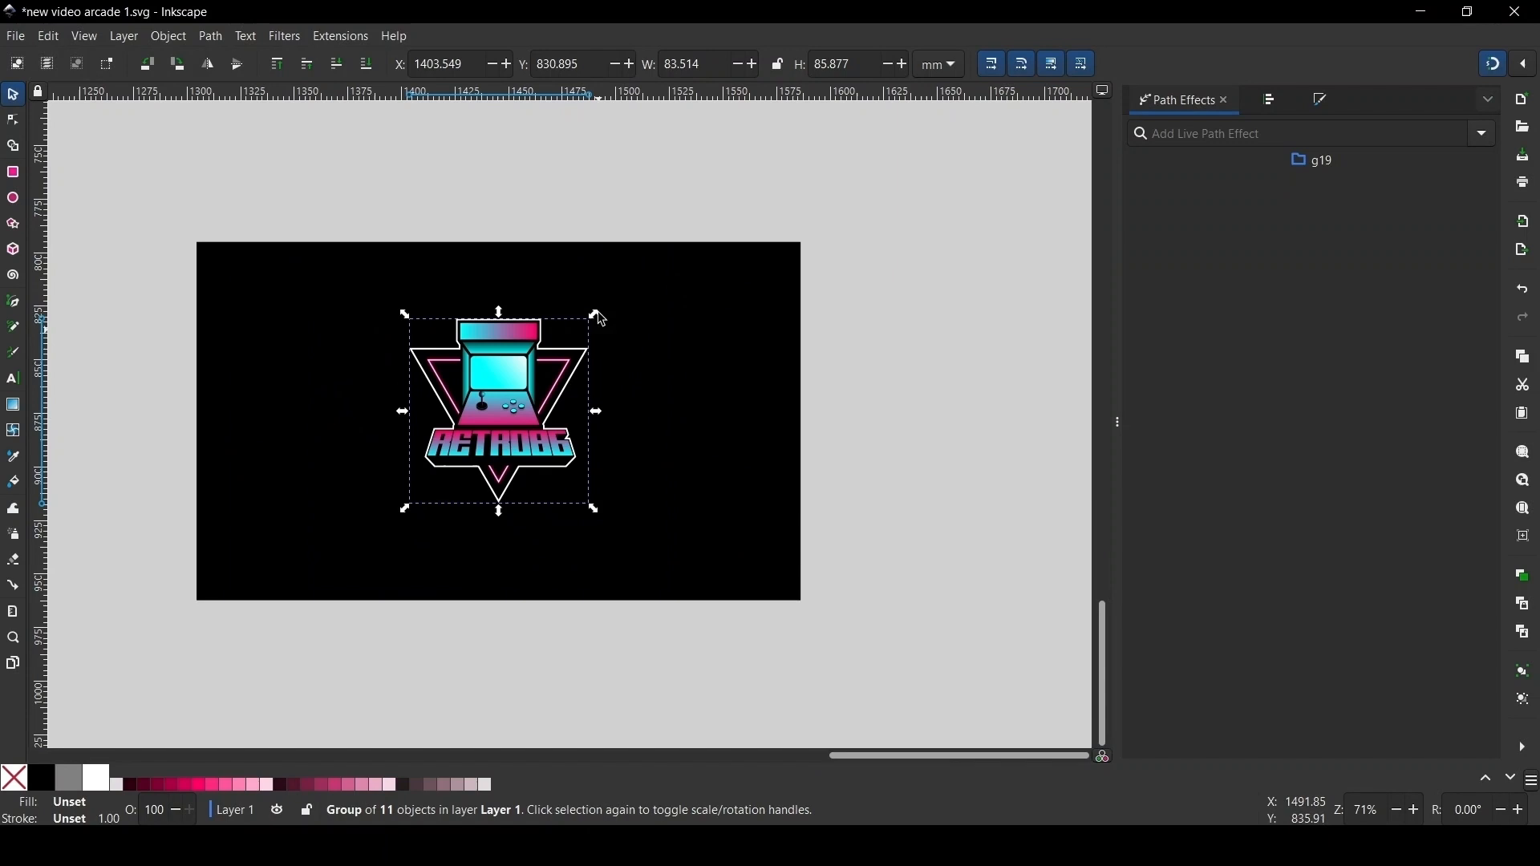
key("ctrl+shift+g")
left_click(591, 202)
- Duplicate the white outline silhouette, send the copy behind the logo and fill it pink (ff0066)
scroll(539, 329, "up", 6, "ctrl")
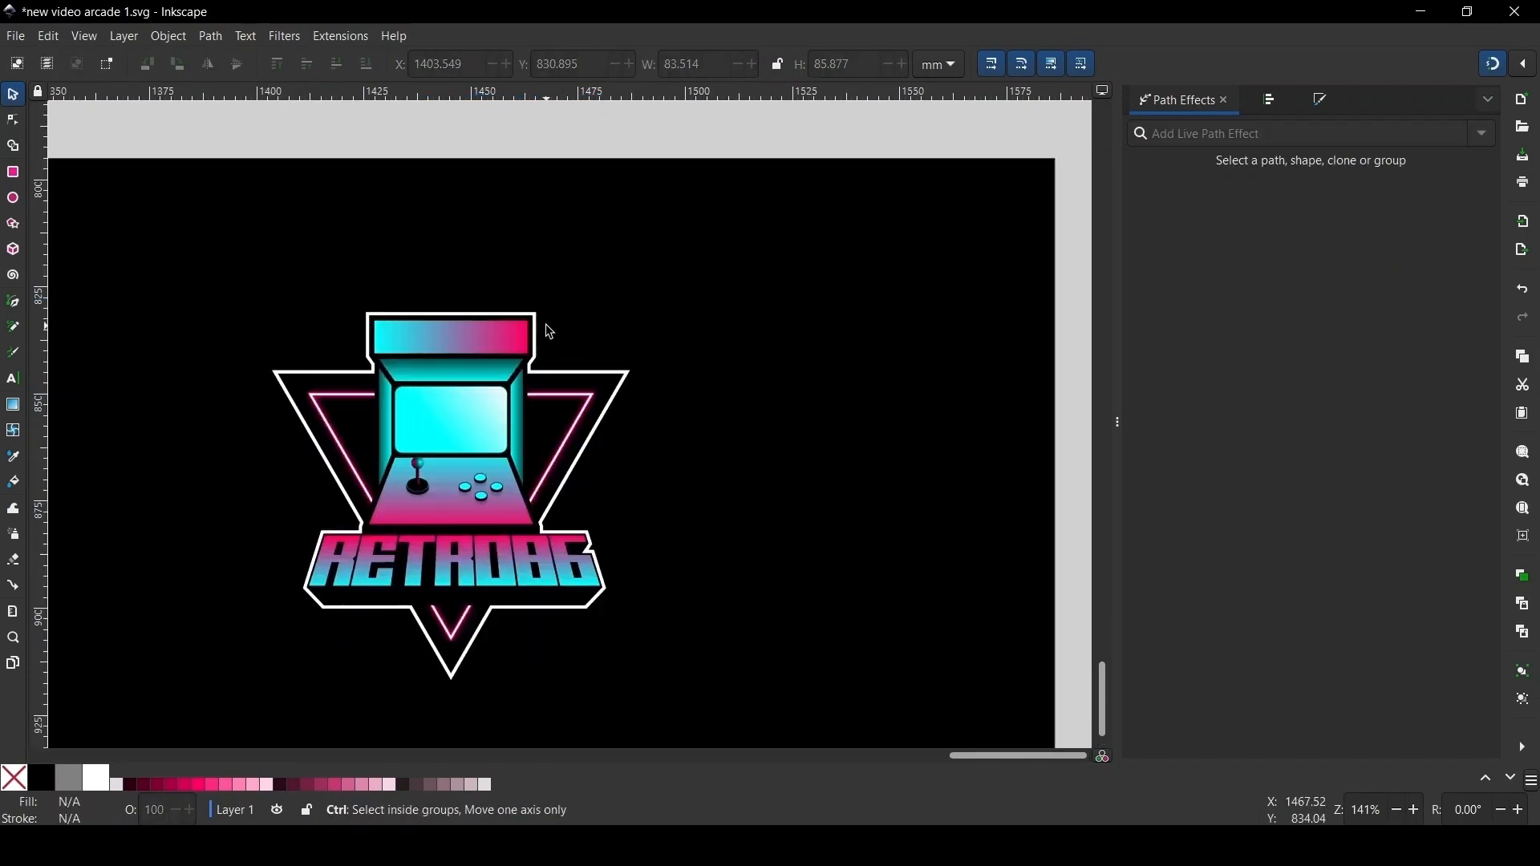
left_click(519, 319)
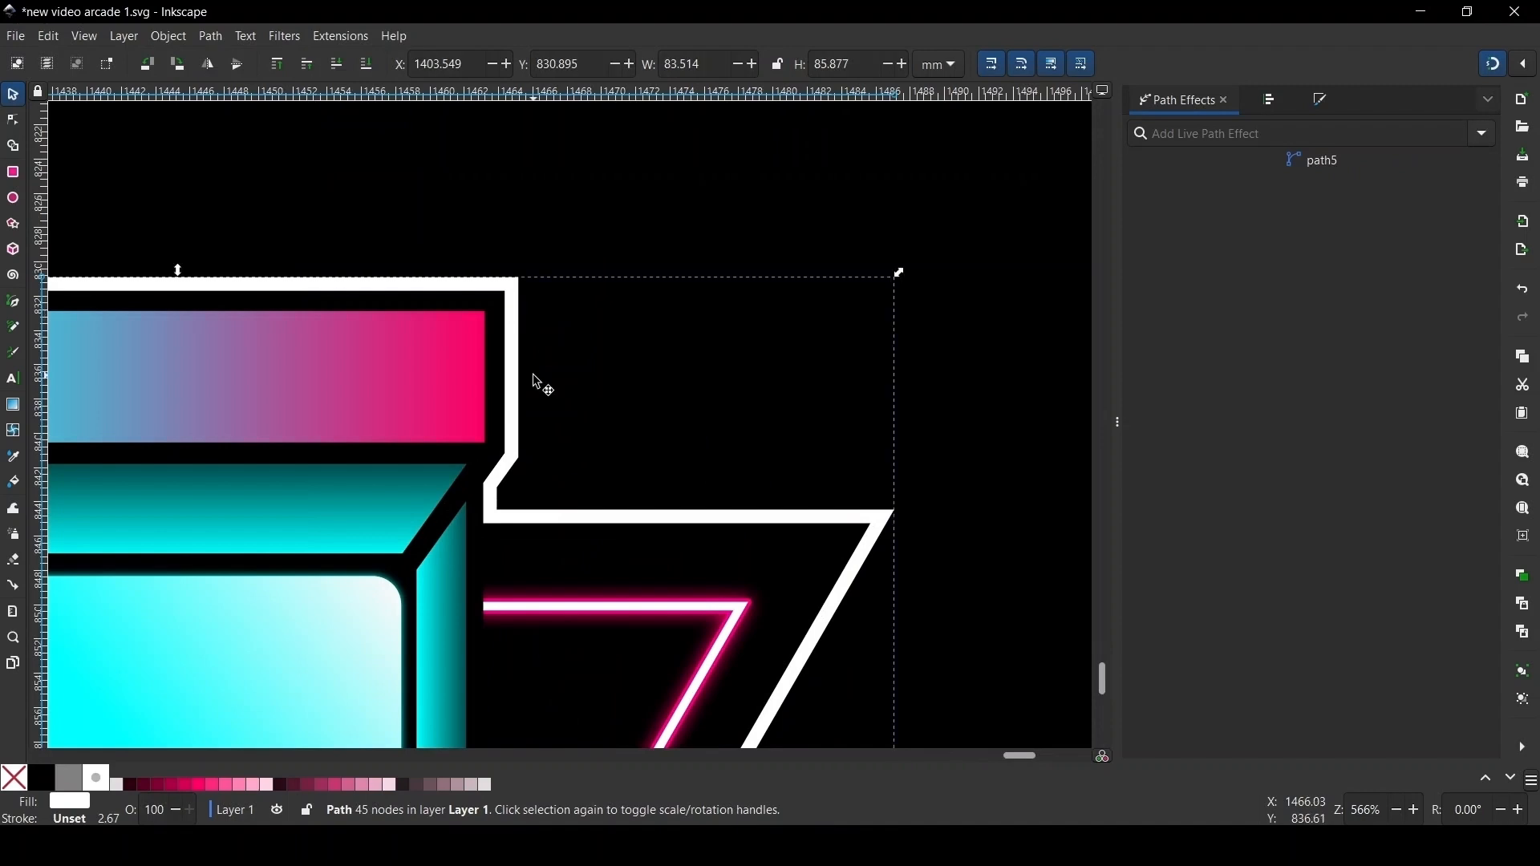
scroll(542, 385, "down", 4, "ctrl")
key("ctrl+d")
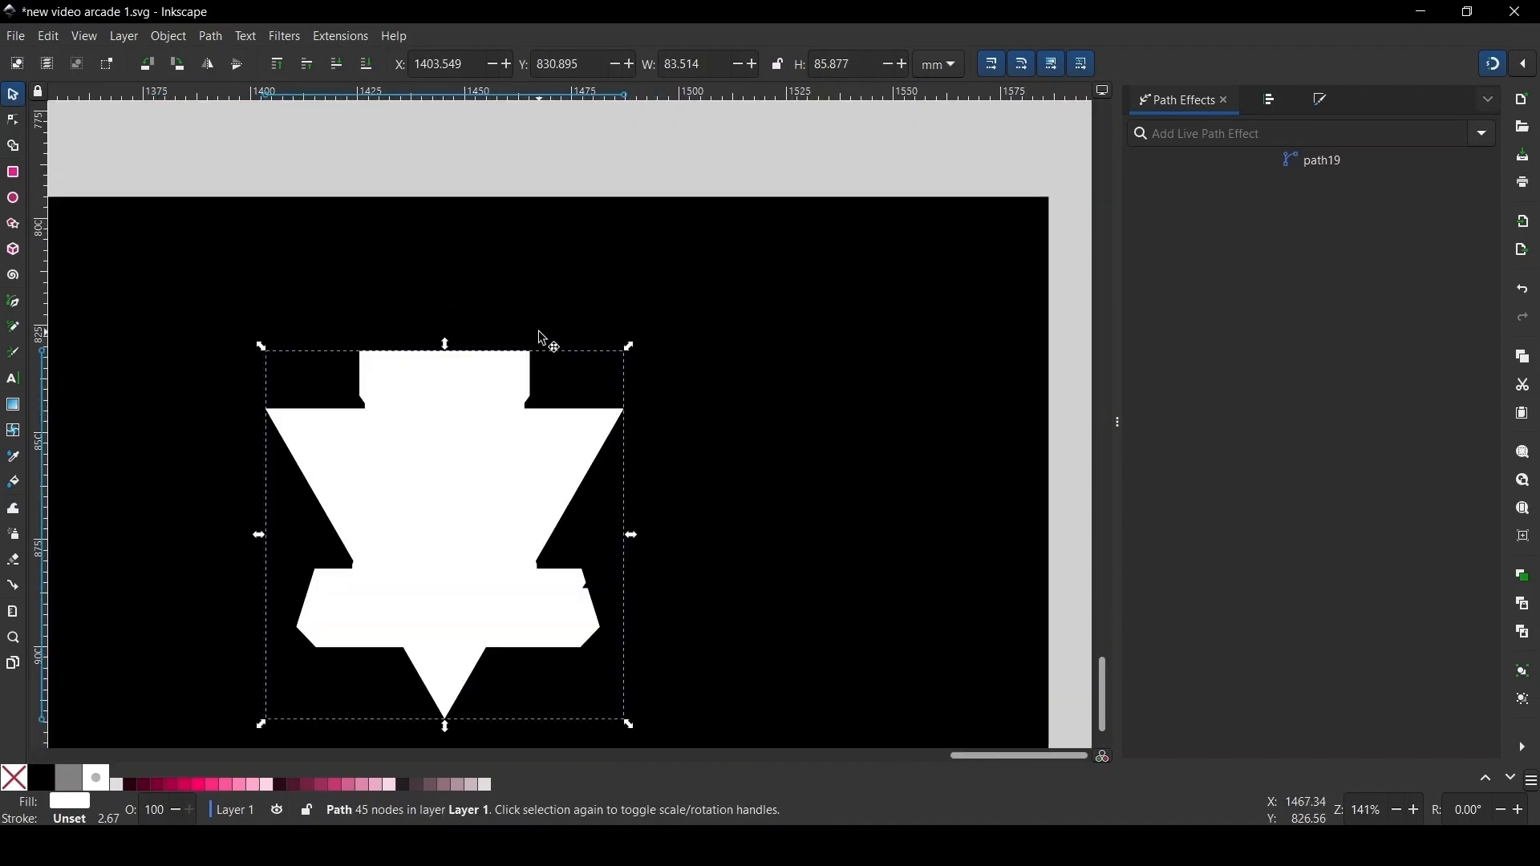
left_click(358, 66)
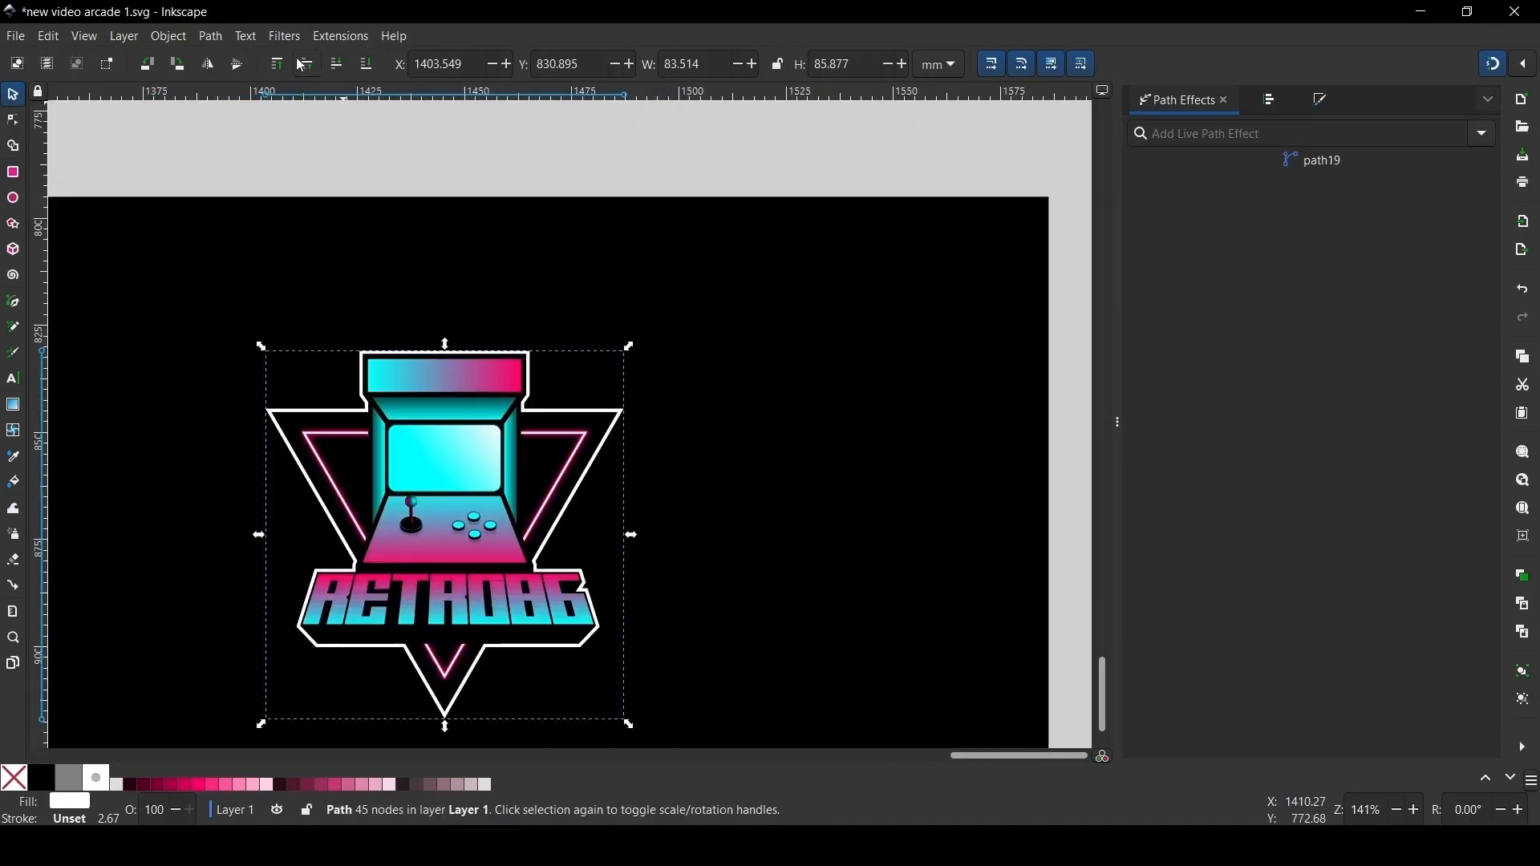
left_click(200, 786)
- Blur the pink silhouette copy to 30.9% to form a neon glow around the logo
scroll(930, 476, "down", 3)
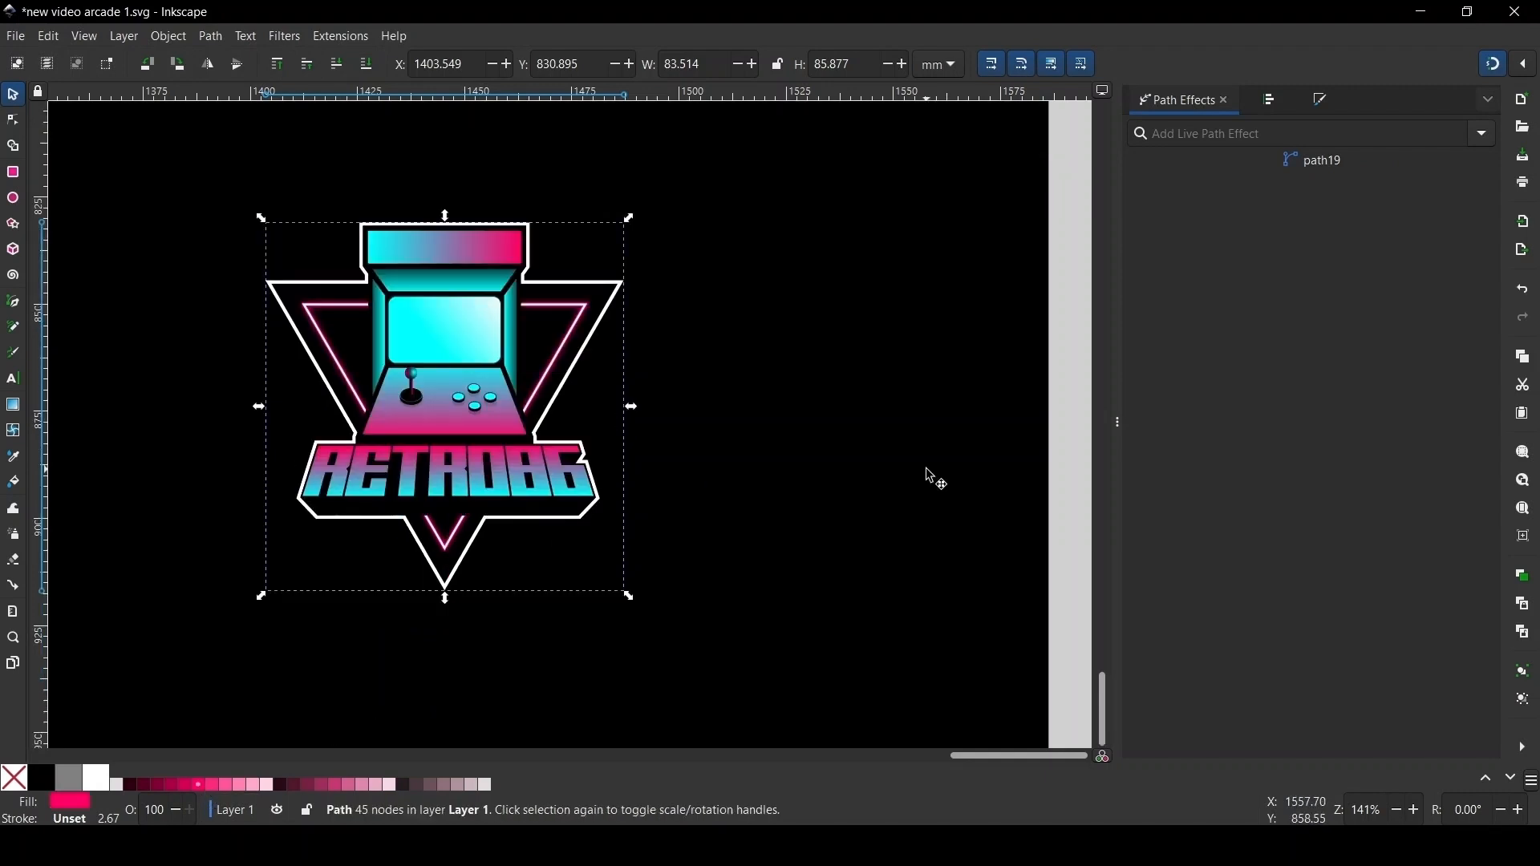
left_click(1321, 101)
left_click(1154, 732)
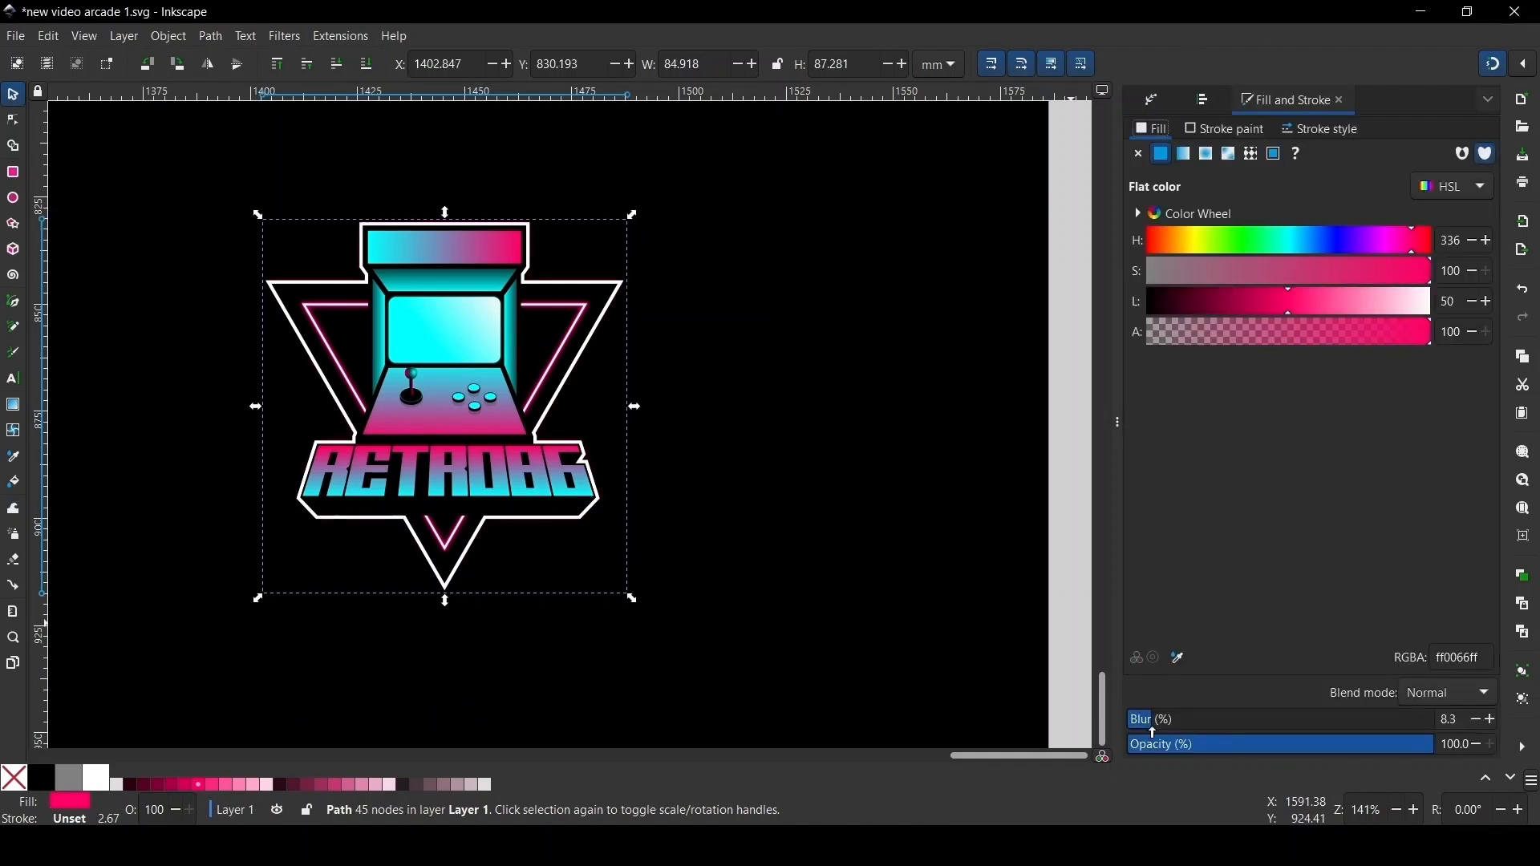
left_click(1175, 725)
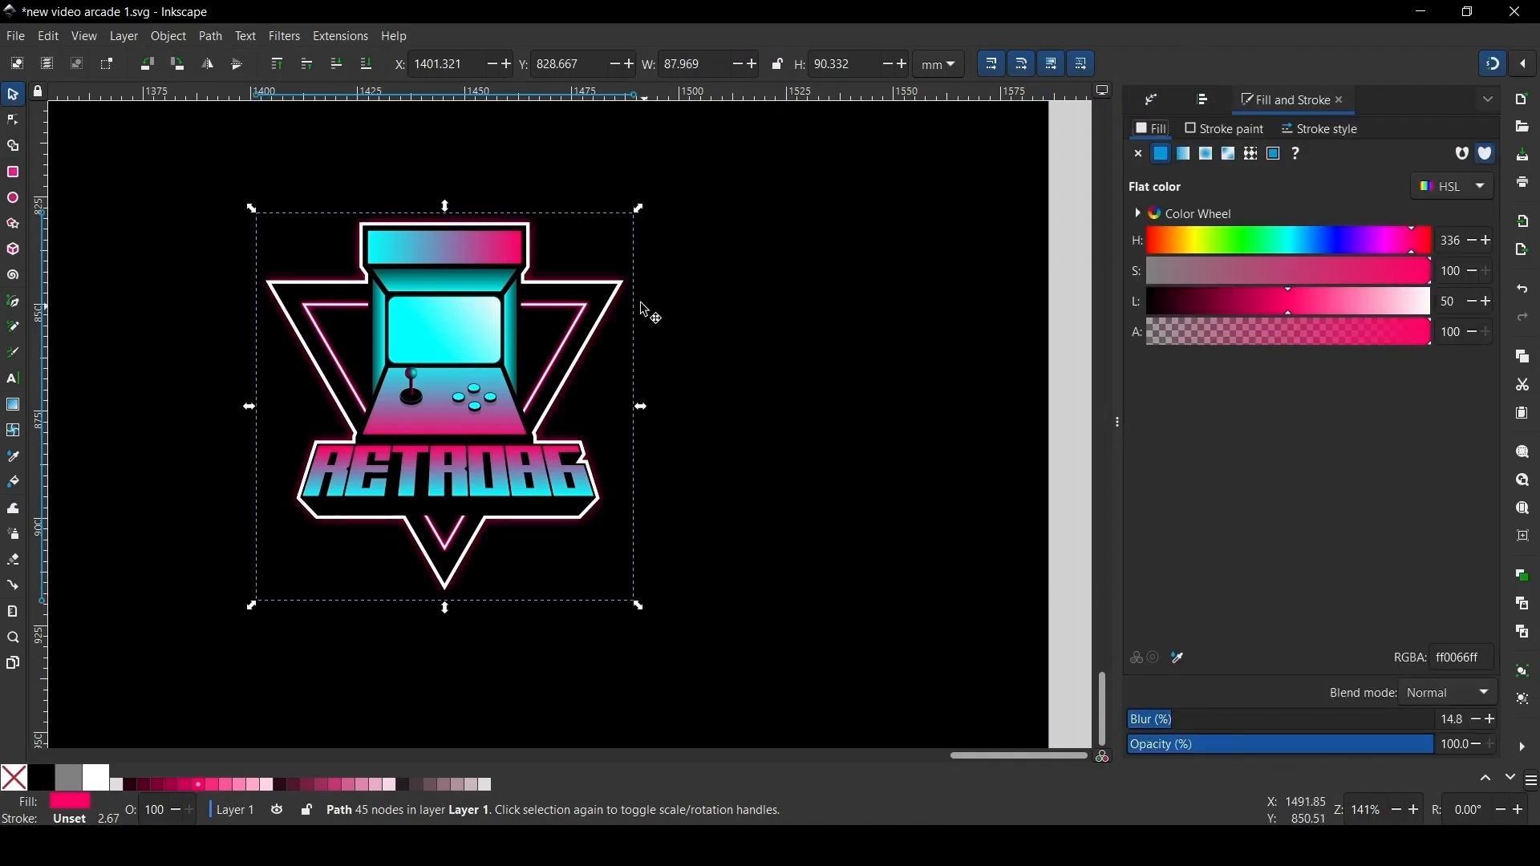
scroll(628, 291, "up", 2)
scroll(629, 290, "up", 2)
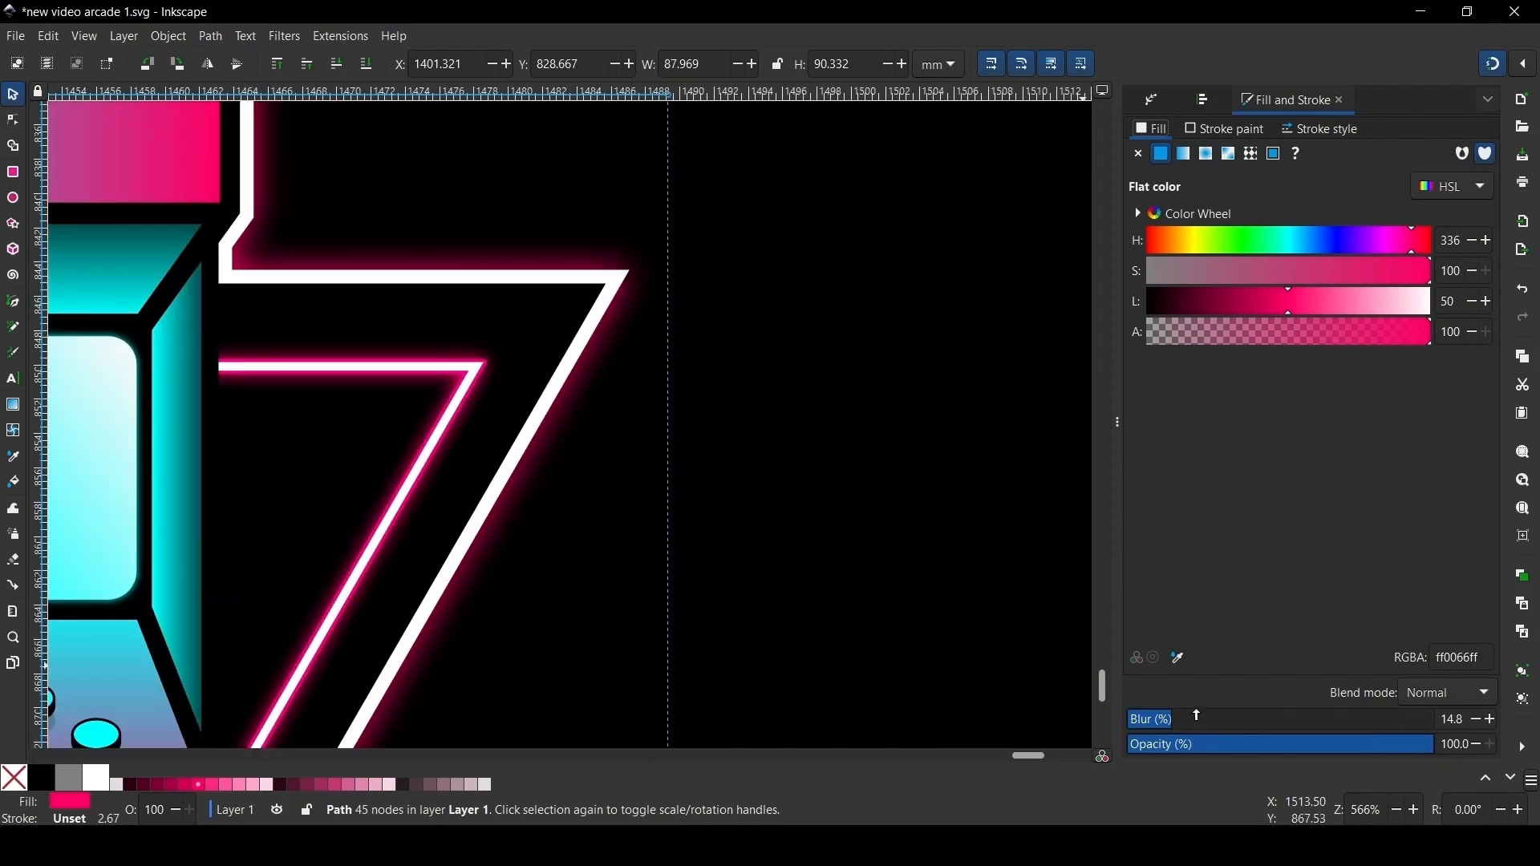
left_click(1197, 716)
scroll(489, 331, "down", 3)
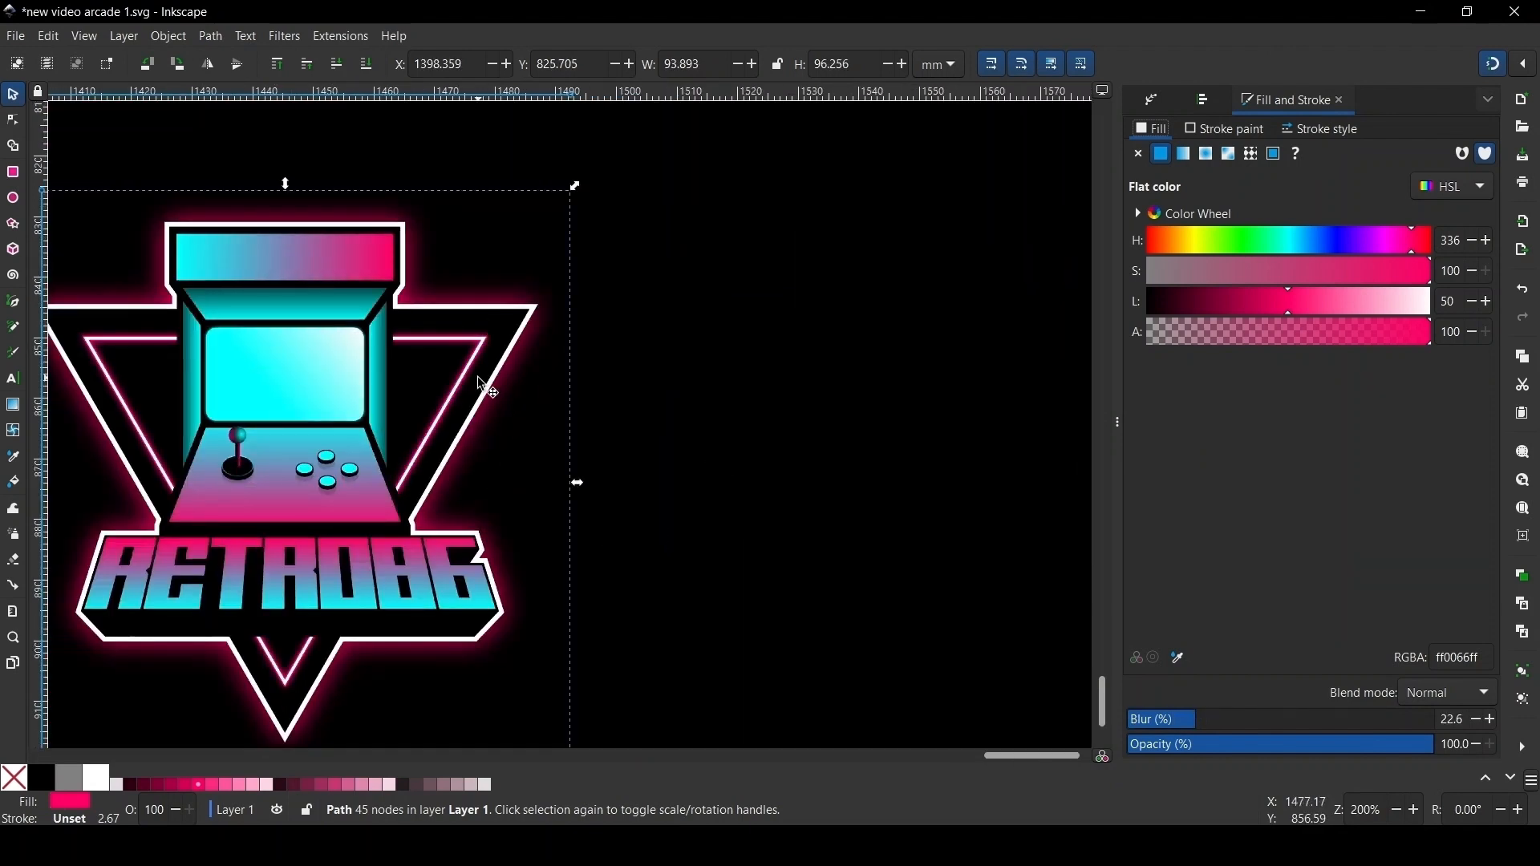
scroll(483, 387, "down", 3)
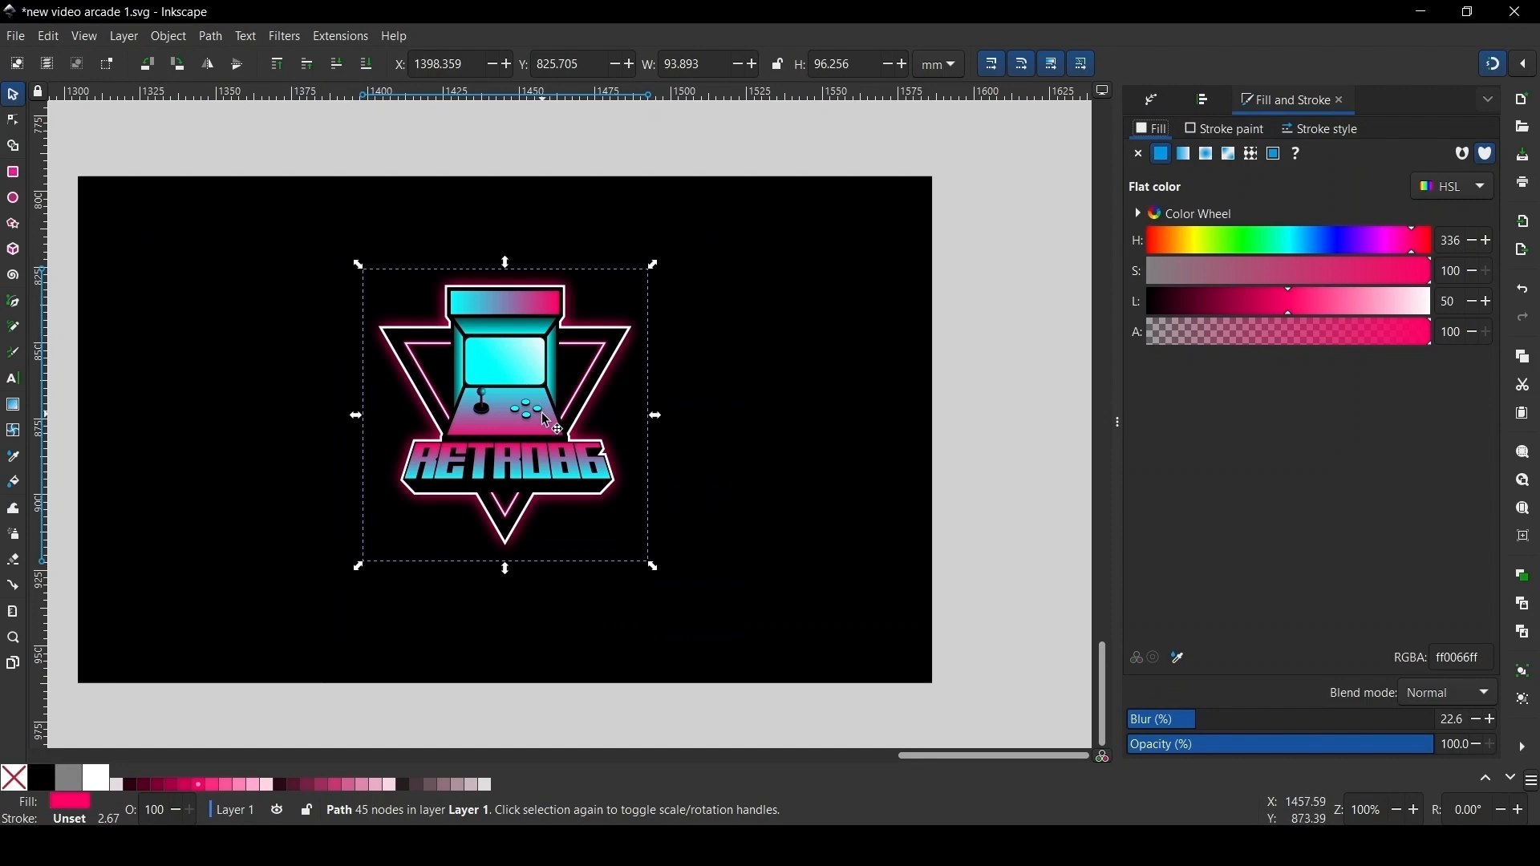
left_click(1221, 721)
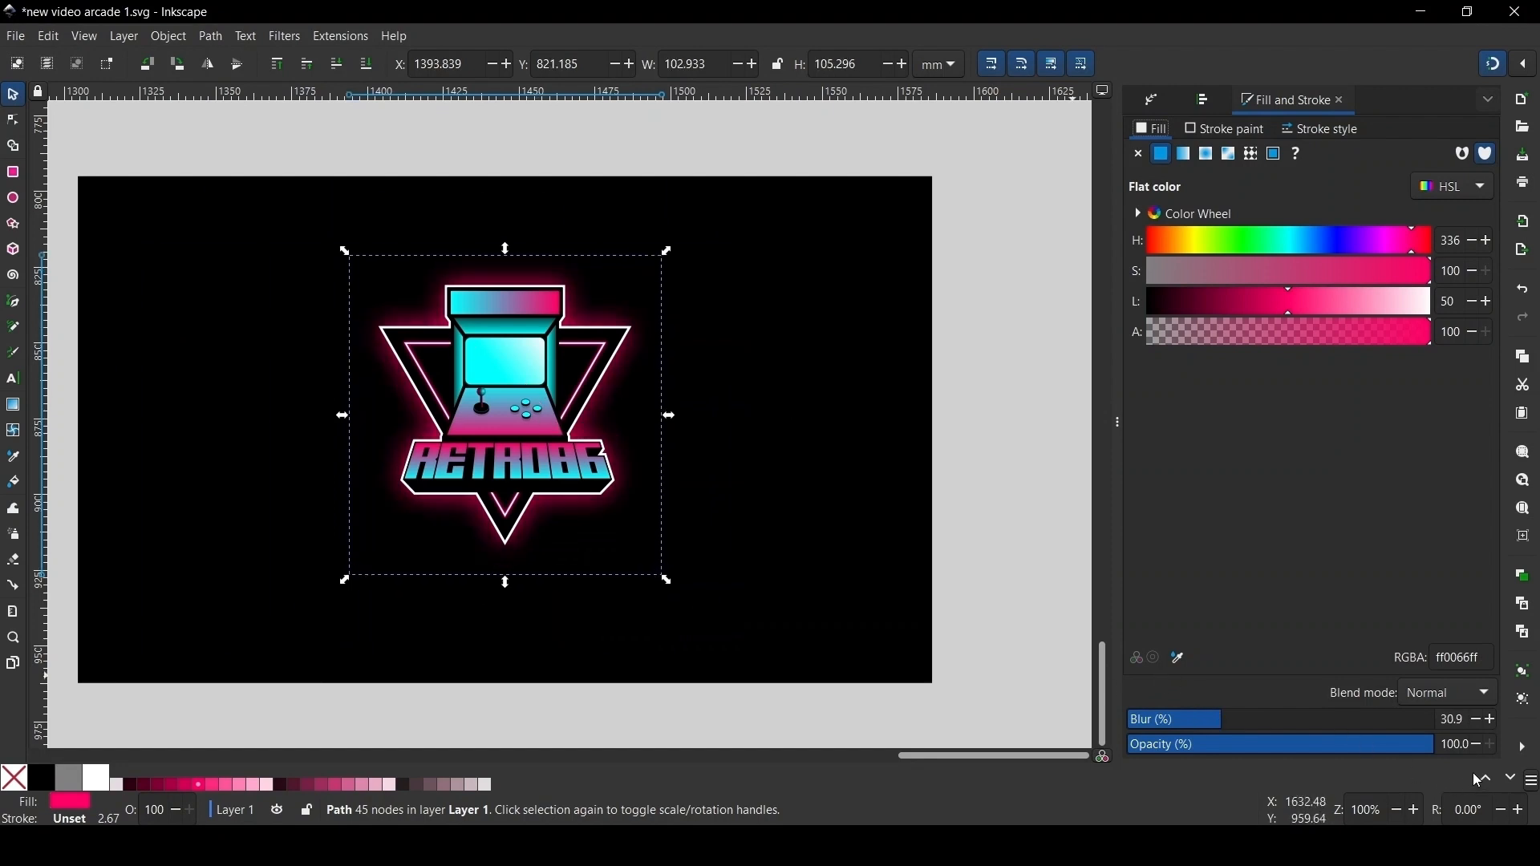
- Fill the blurred glow silhouette behind the logo with cyan (00ffff)
scroll(1486, 782, "down", 5)
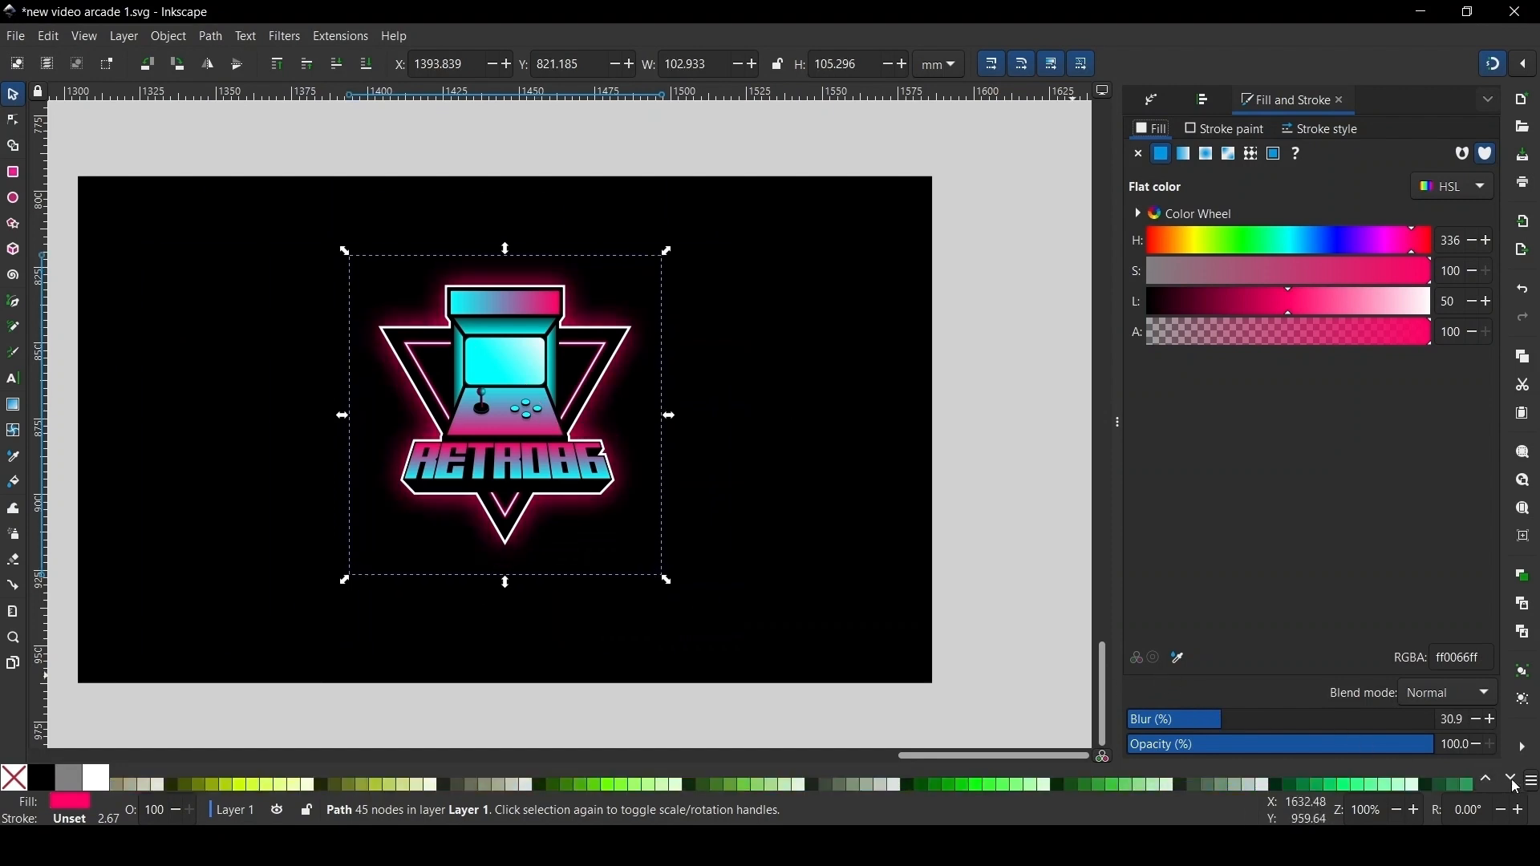
scroll(1492, 787, "up", 5)
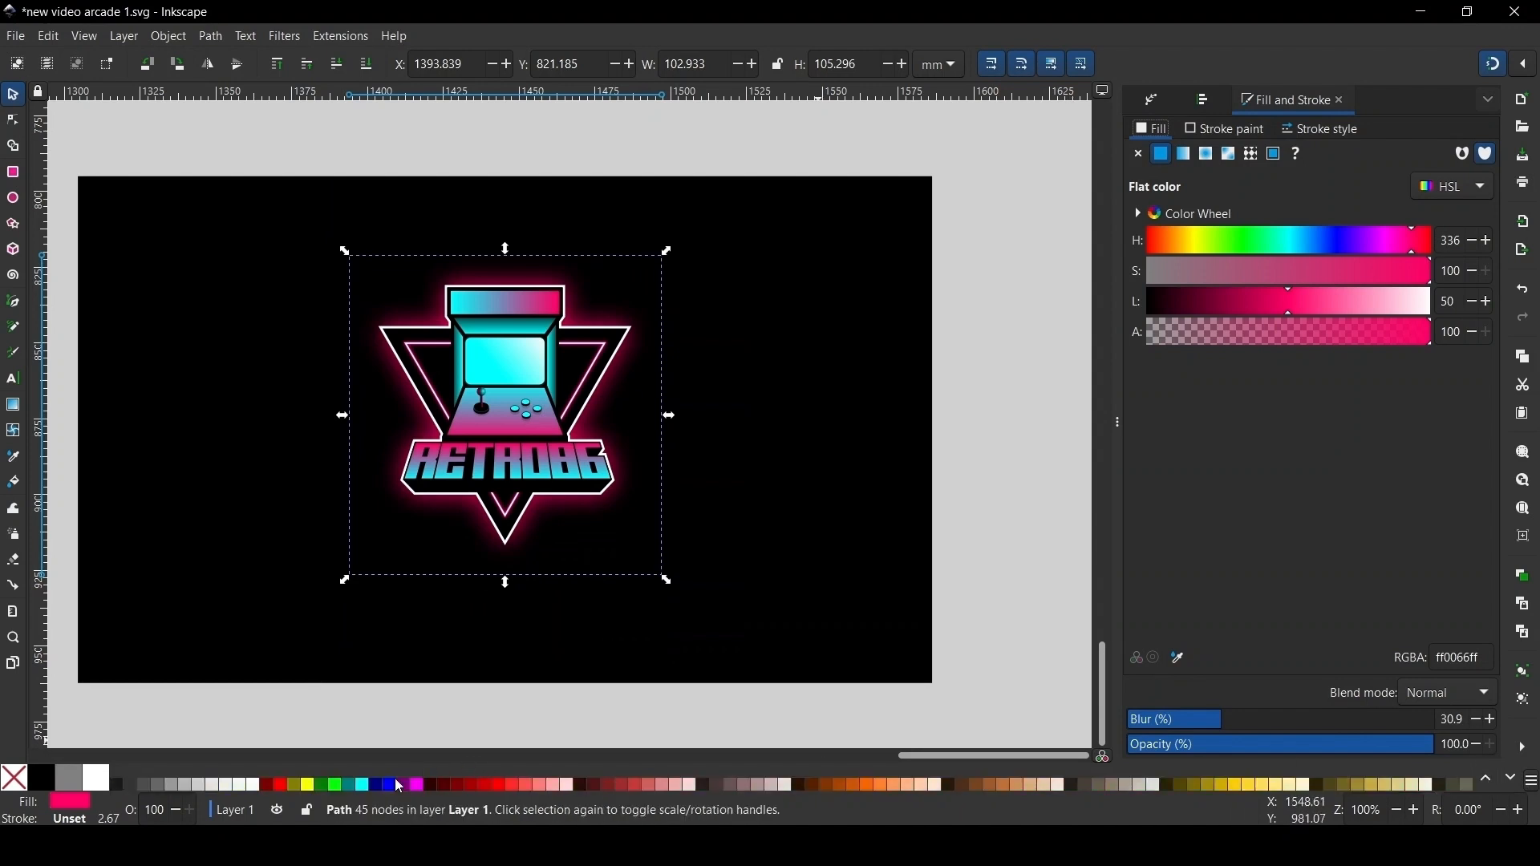
left_click(368, 793)
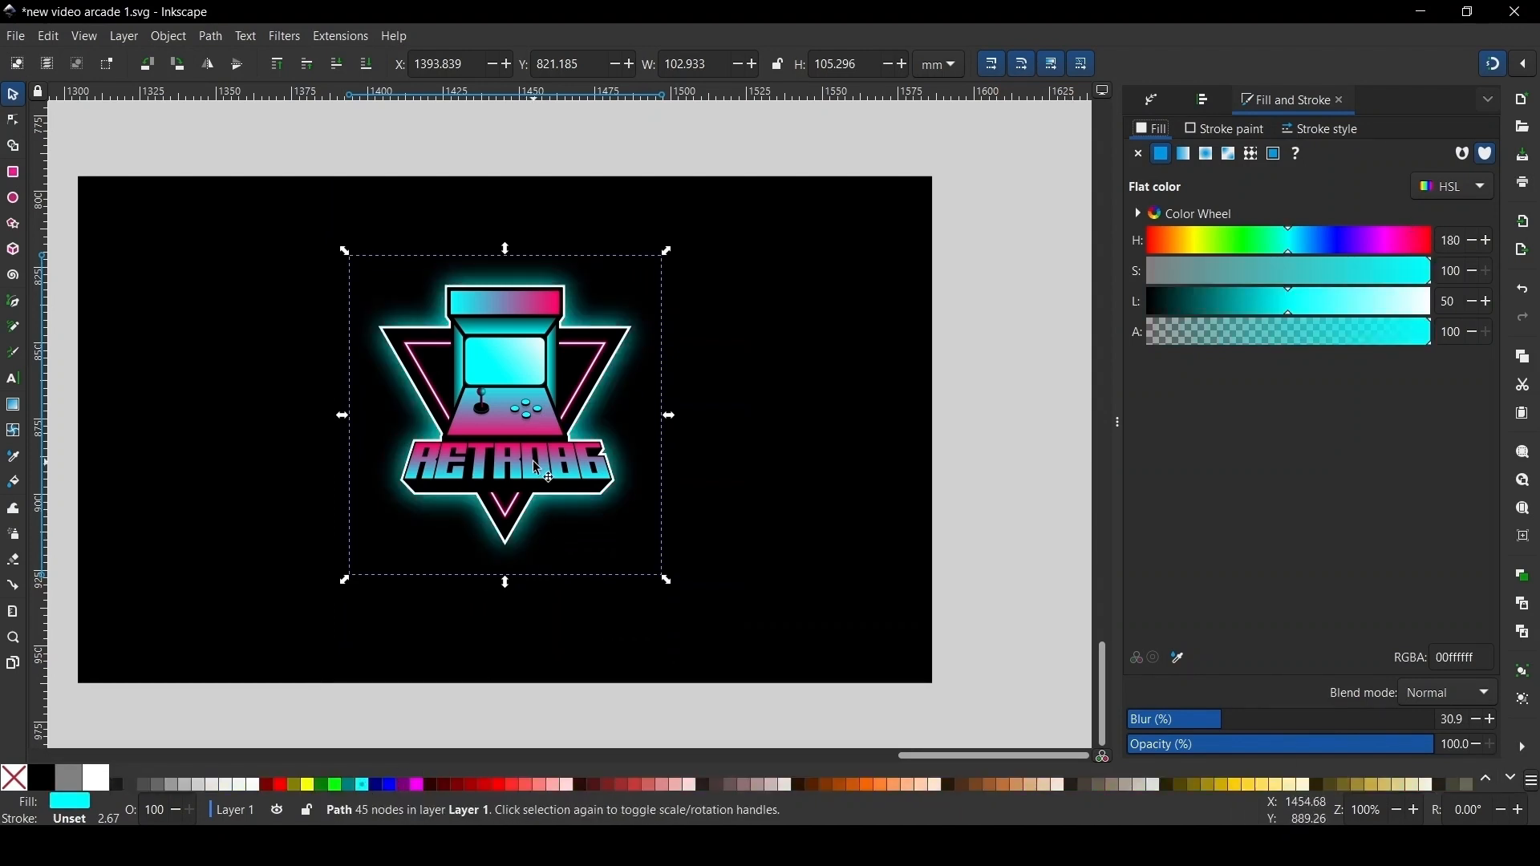
scroll(518, 445, "up", 1)
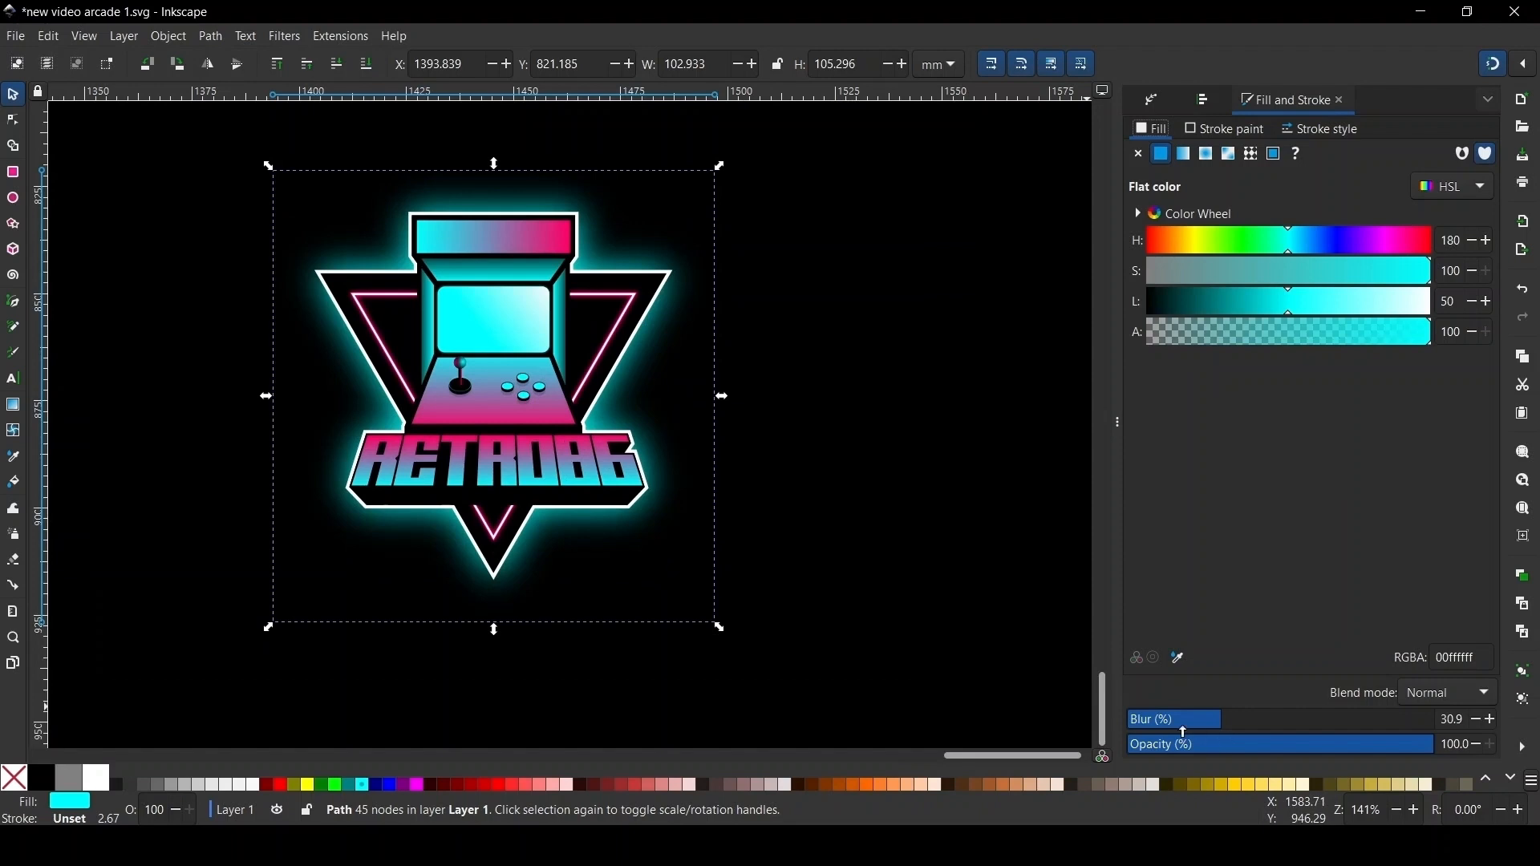
- Reduce the cyan glow's blur to 15.3%, check it on the whole logo, and lower it further to 11.7%
left_click(1185, 731)
left_click_drag(1178, 732, 1170, 726)
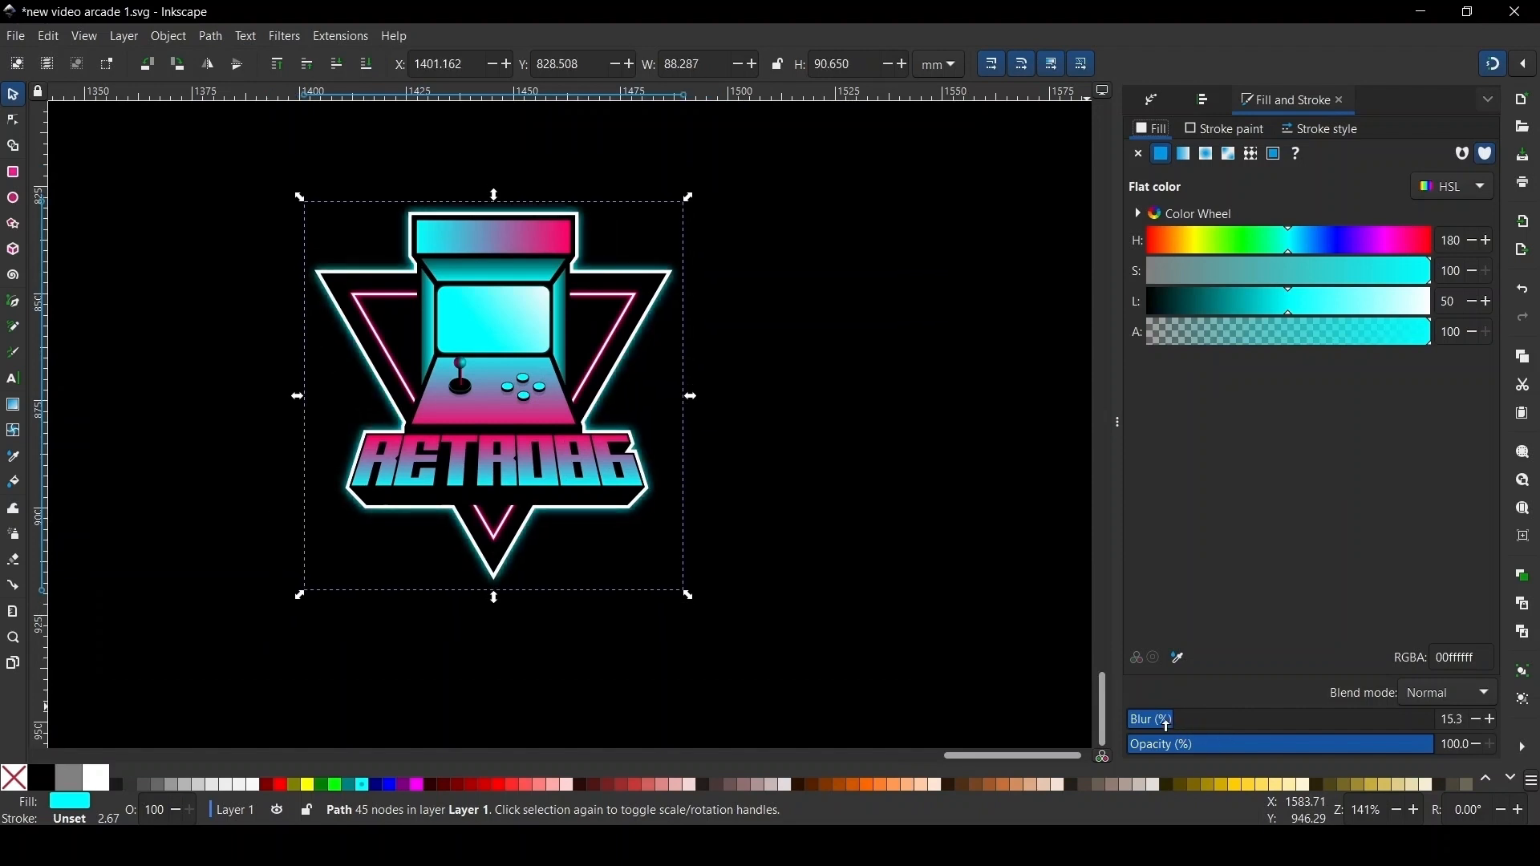
scroll(483, 331, "down", 2, "ctrl")
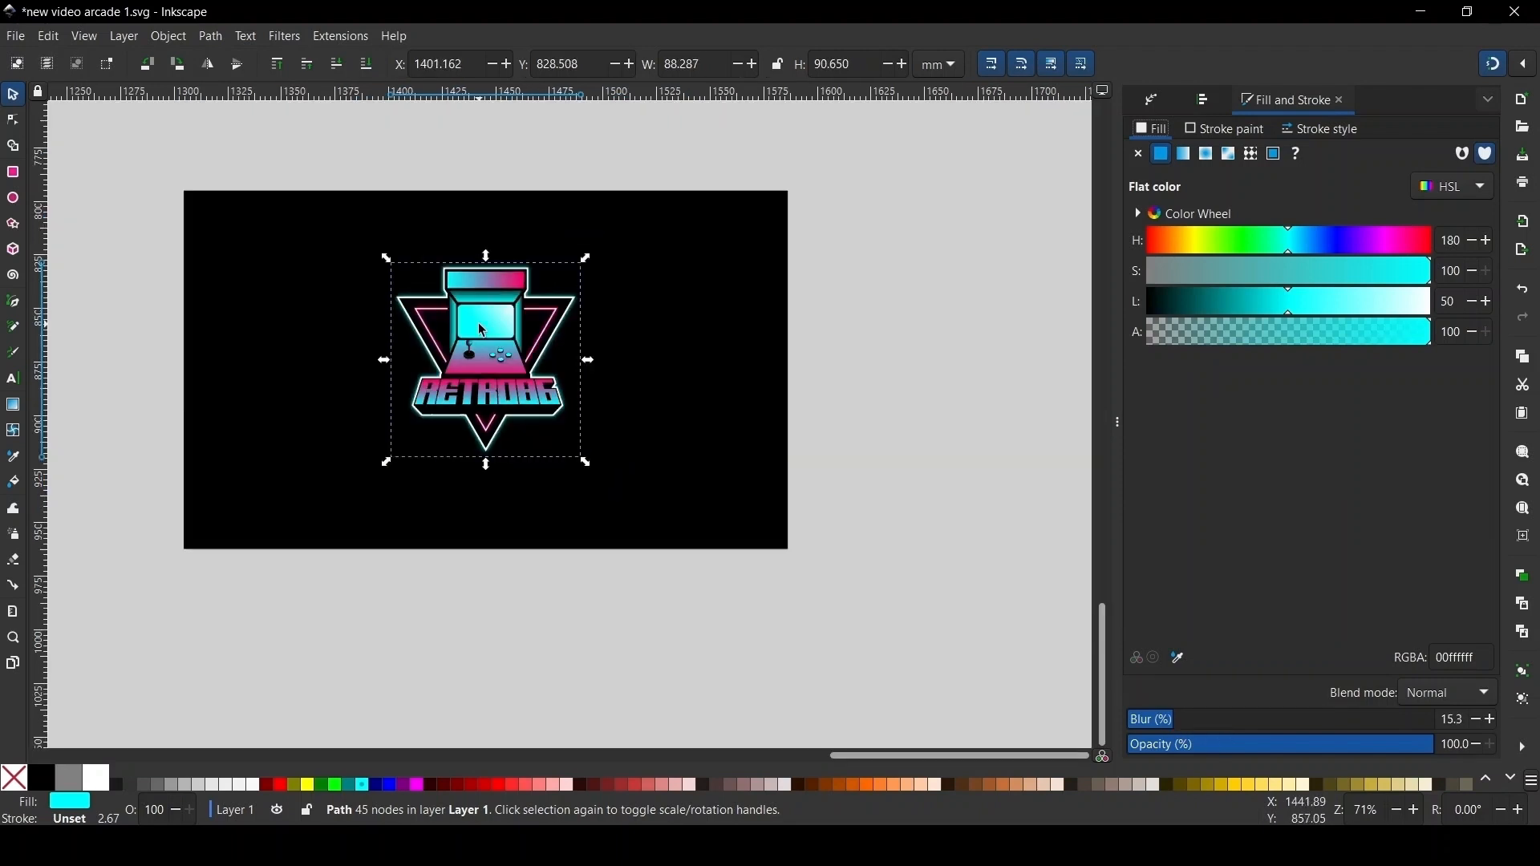
scroll(482, 331, "up", 2, "ctrl")
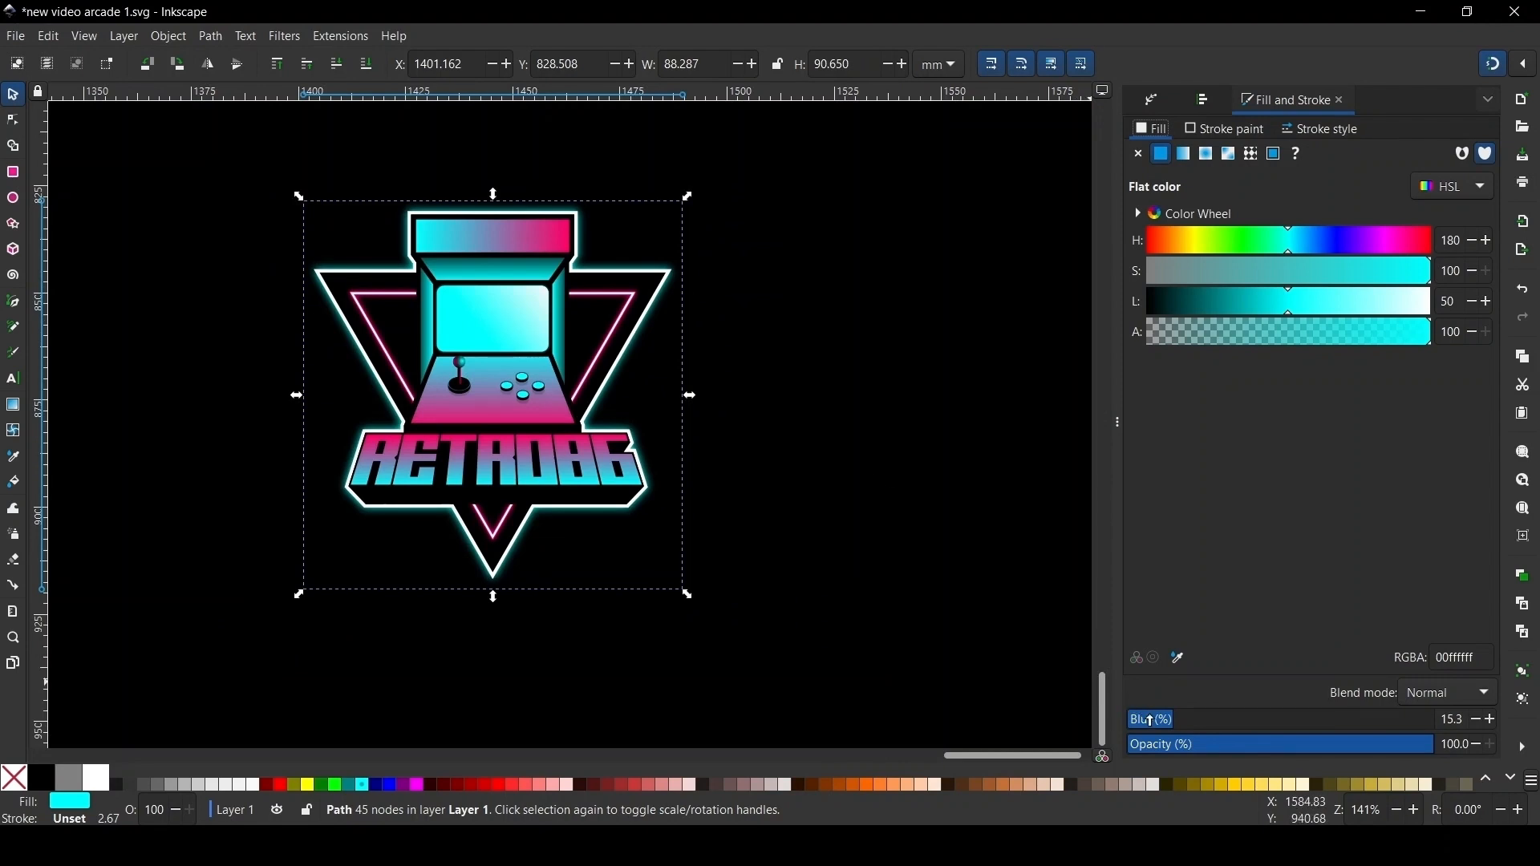
left_click(1153, 722)
left_click(1165, 722)
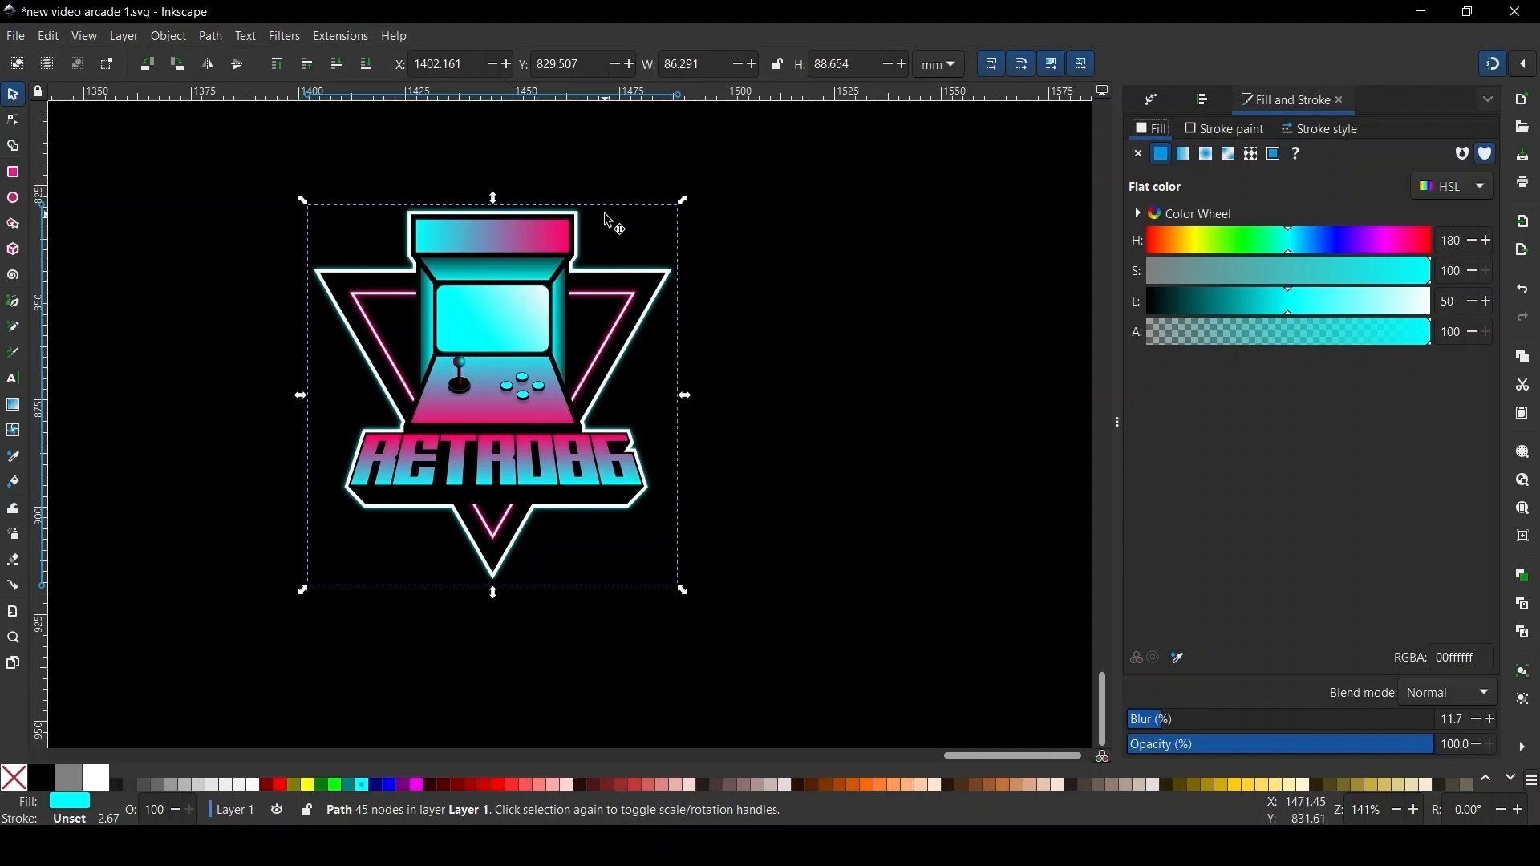
- Select all the logo parts, including the glow, without the black background and group them
scroll(605, 224, "up", 3)
scroll(476, 342, "down", 5)
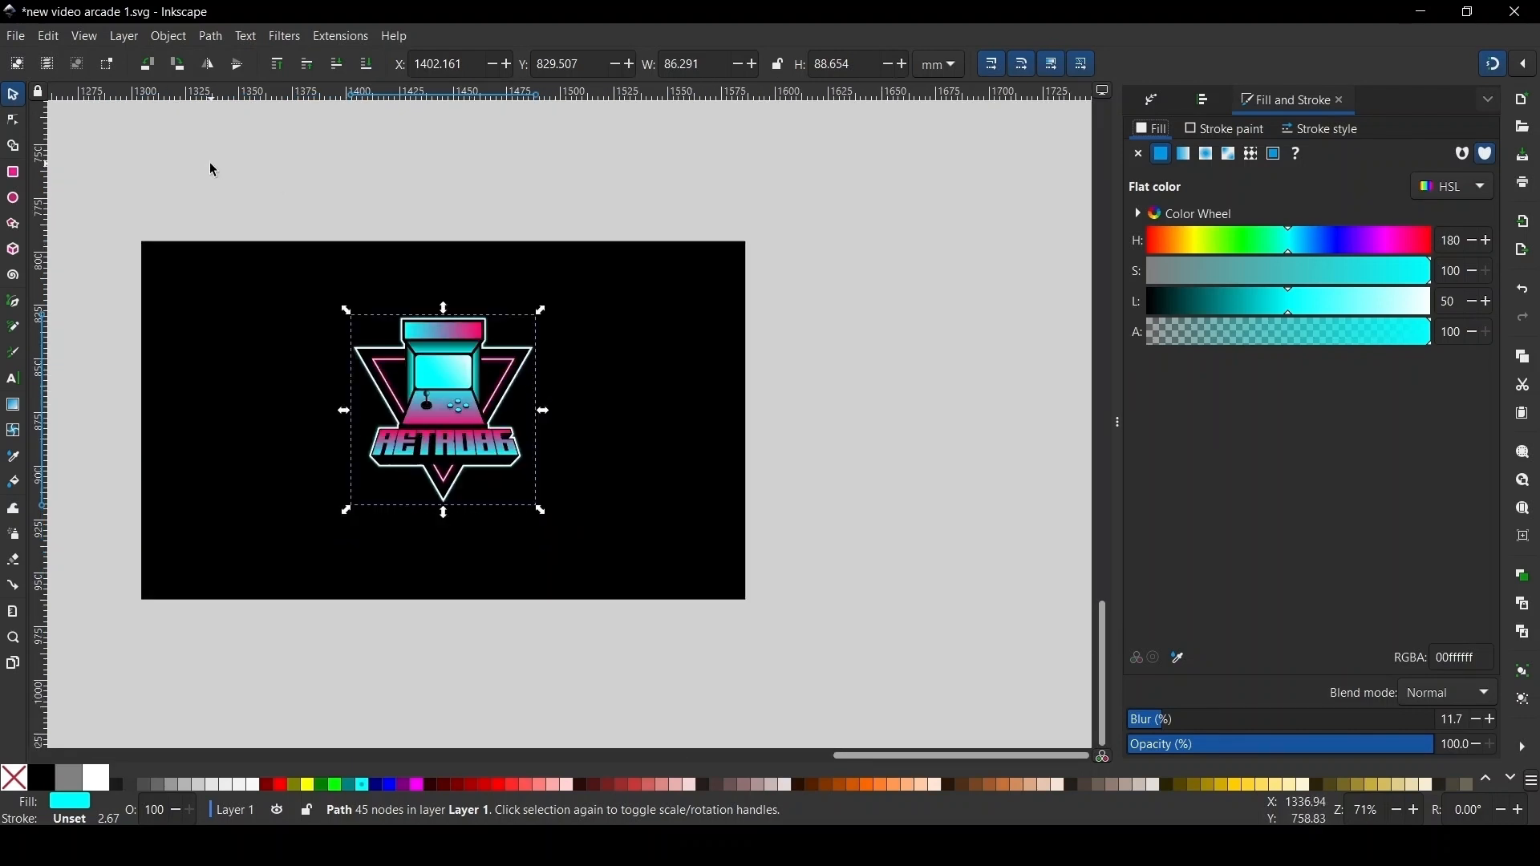
mouse_move(209, 165)
left_mouse_down()
mouse_move(633, 536)
mouse_move(619, 677)
mouse_move(633, 712)
left_mouse_up()
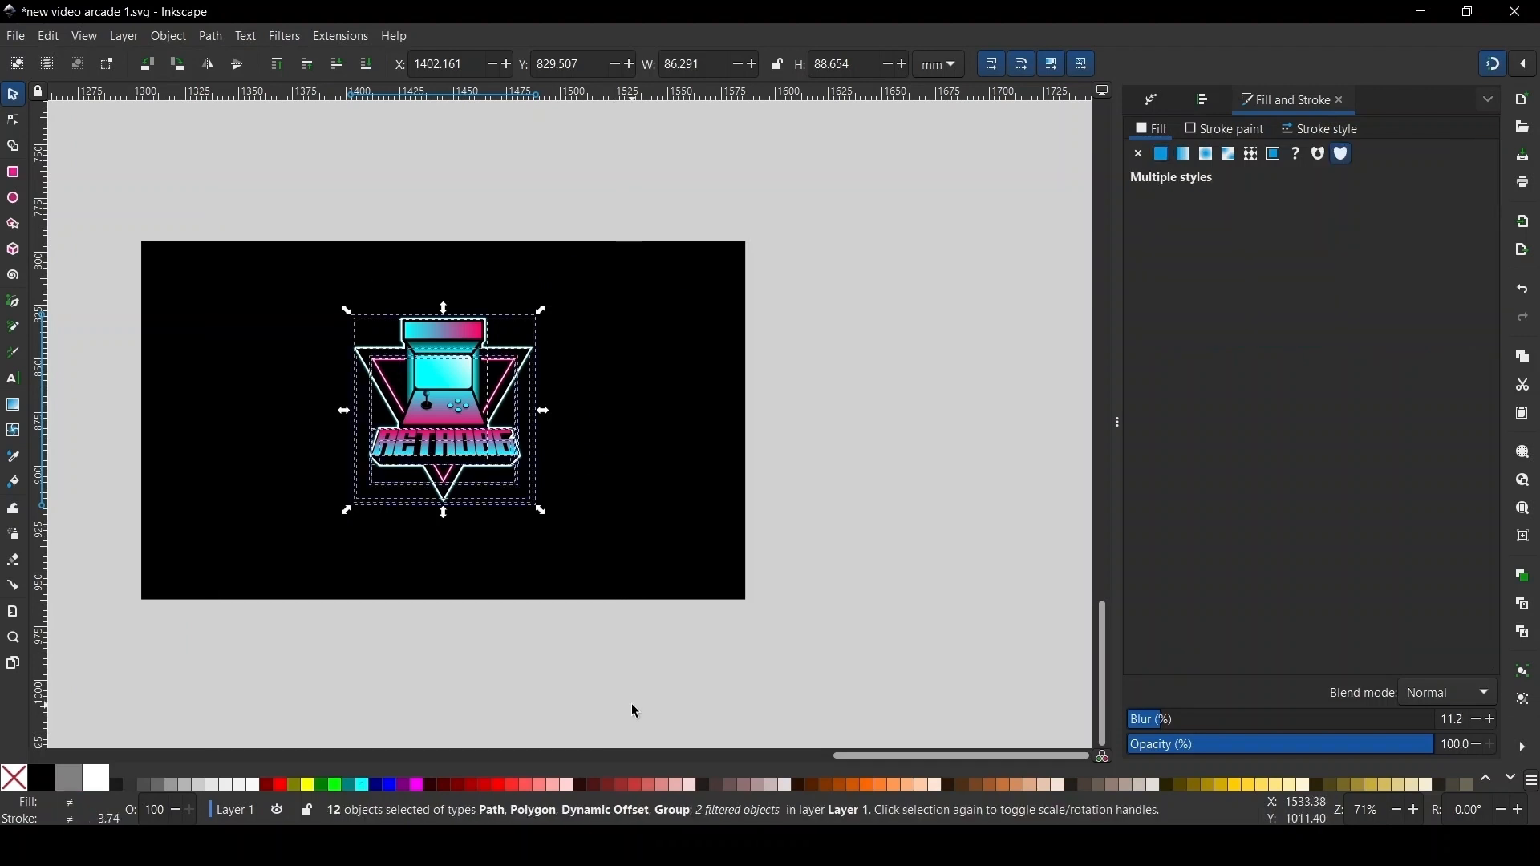
key("ctrl+g")
- Move the black background rectangle up slightly and set its width to 300 mm
left_click(676, 390)
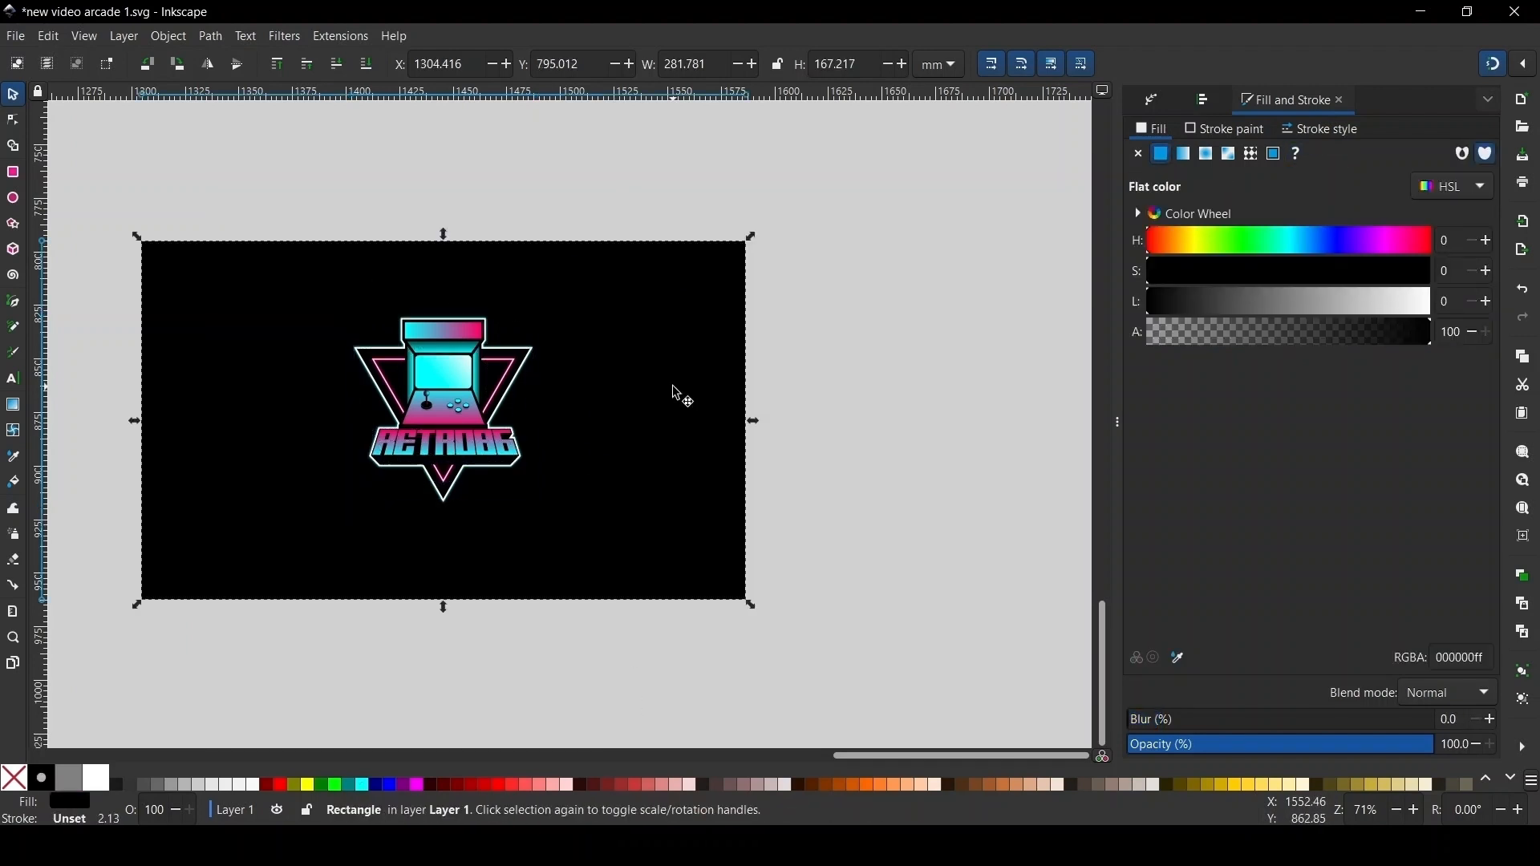
left_click_drag(633, 337, 634, 332)
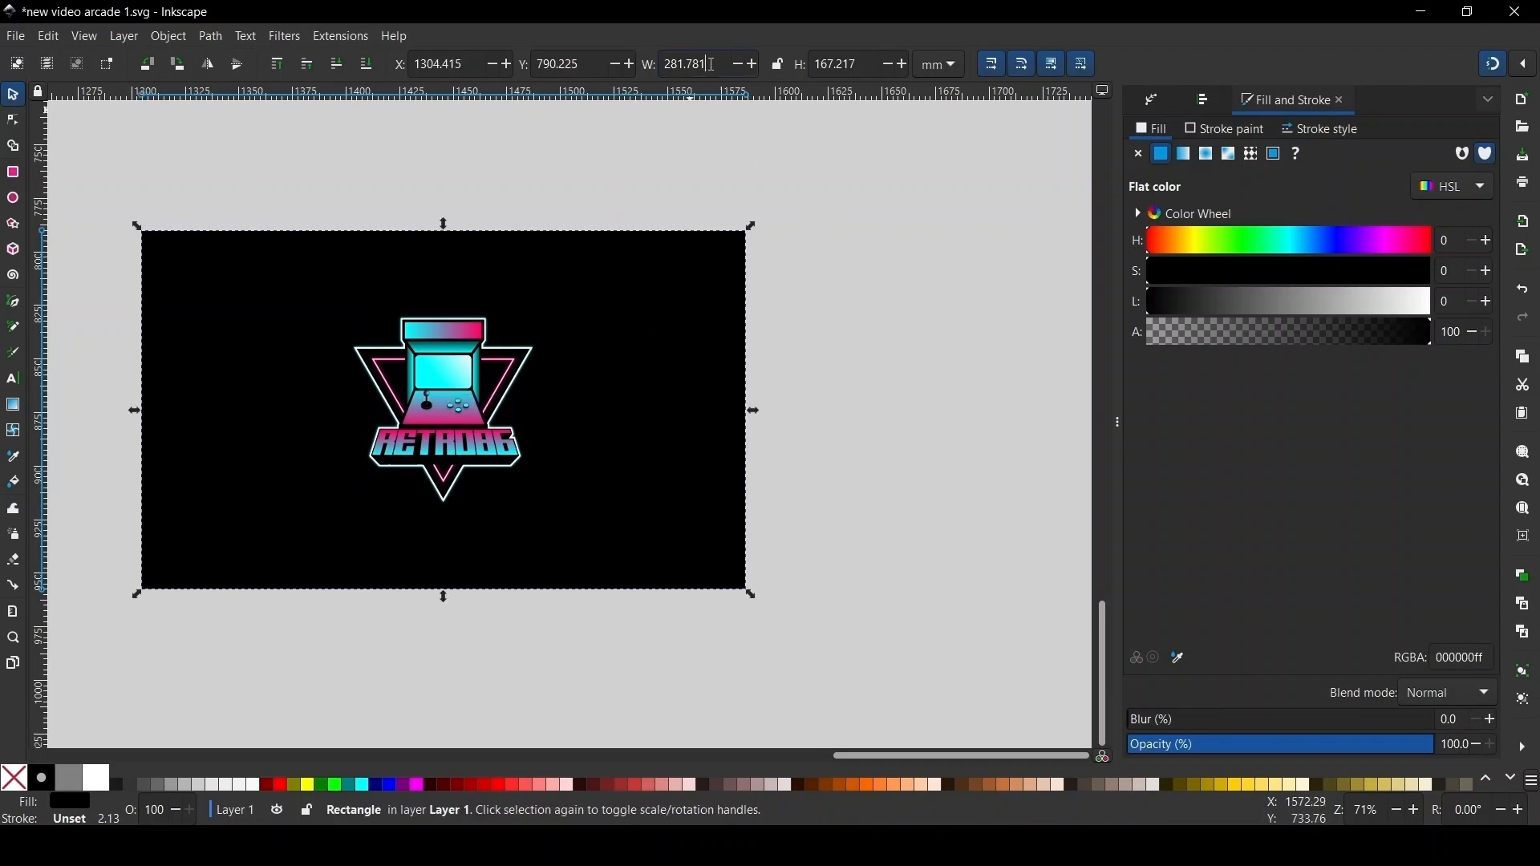
double_click(712, 65)
type("300")
key("Return")
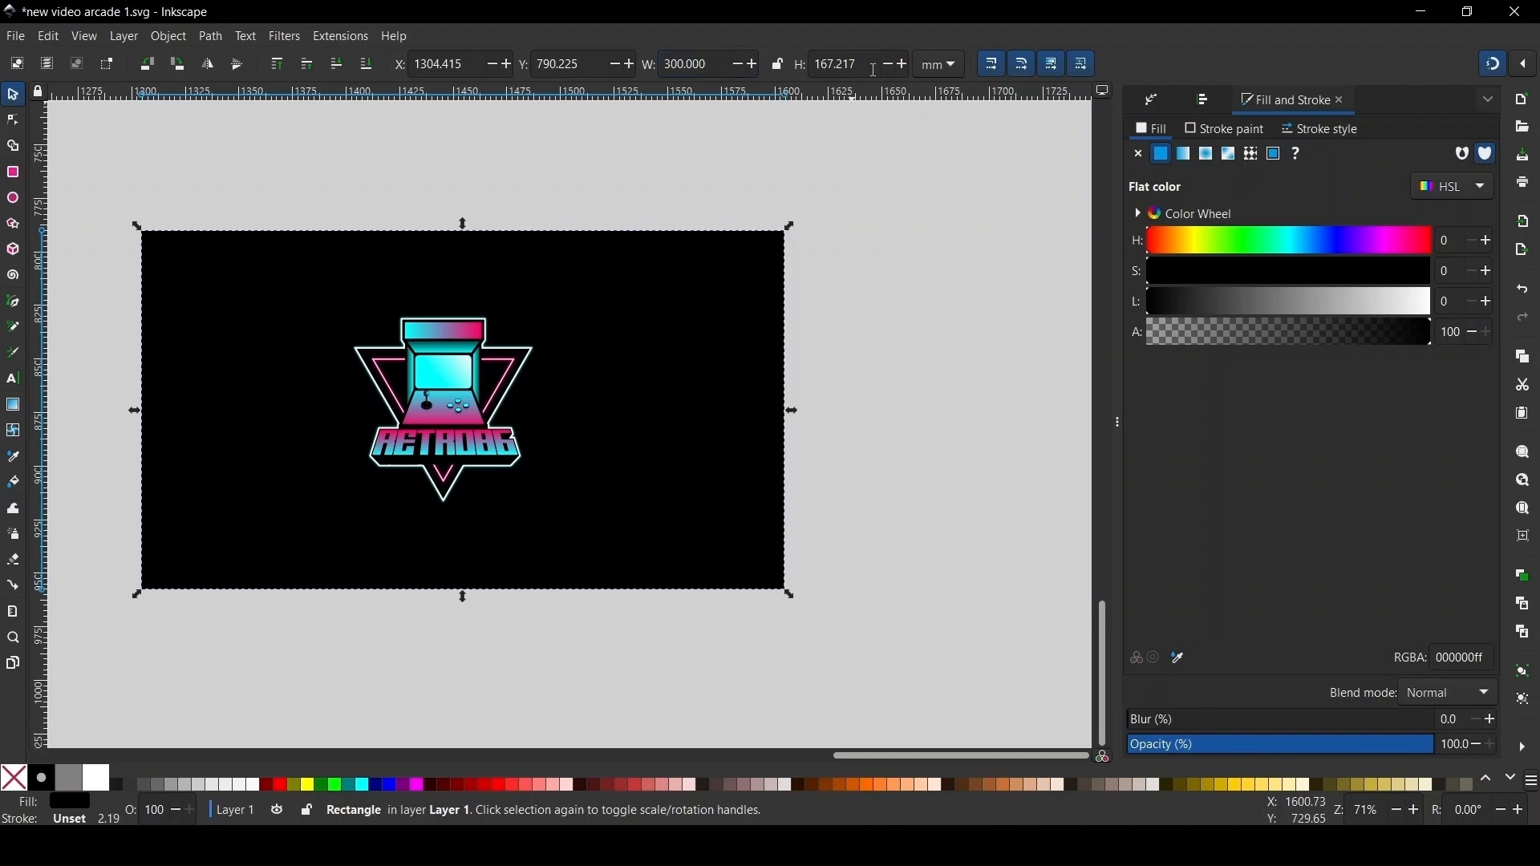
- Set the background rectangle's height to 250 mm and reduce it to 225 mm
left_click_drag(864, 67, 798, 58)
type("250")
key("Return")
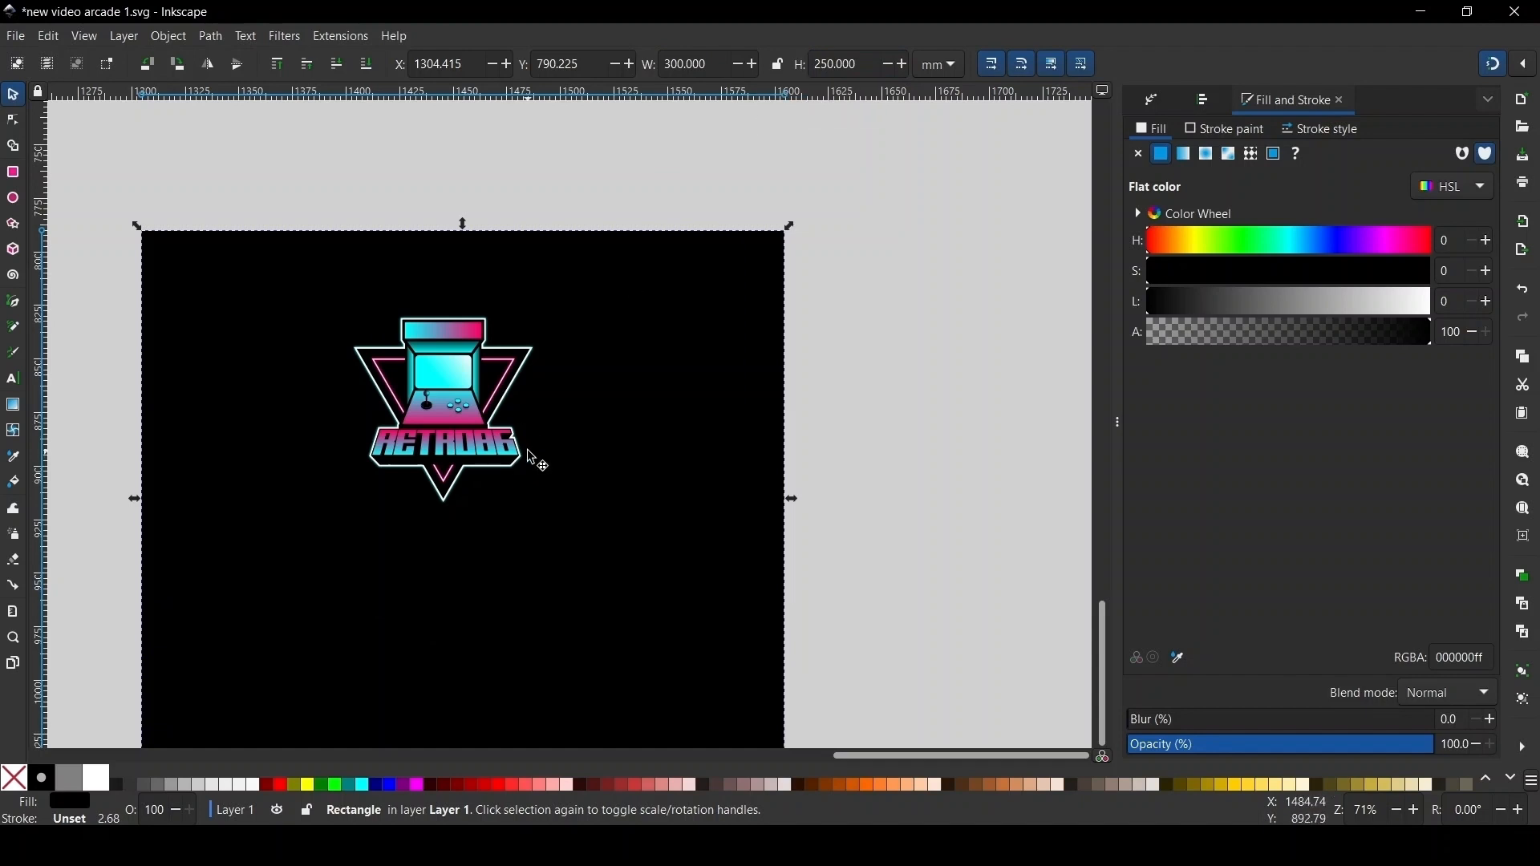
scroll(533, 457, "down", 2)
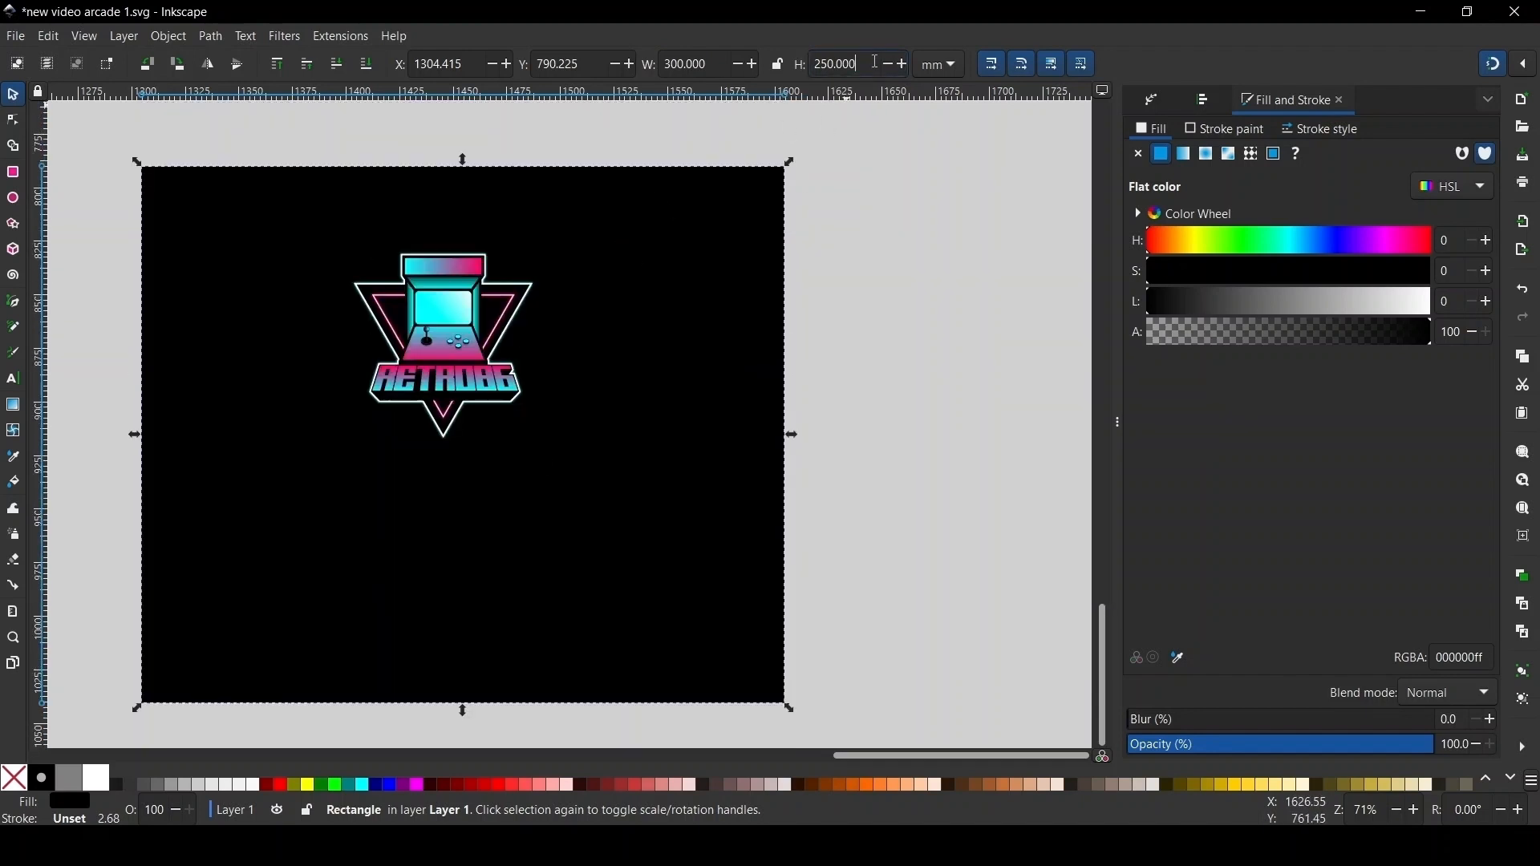
triple_click(876, 62)
type("225")
key("Return")
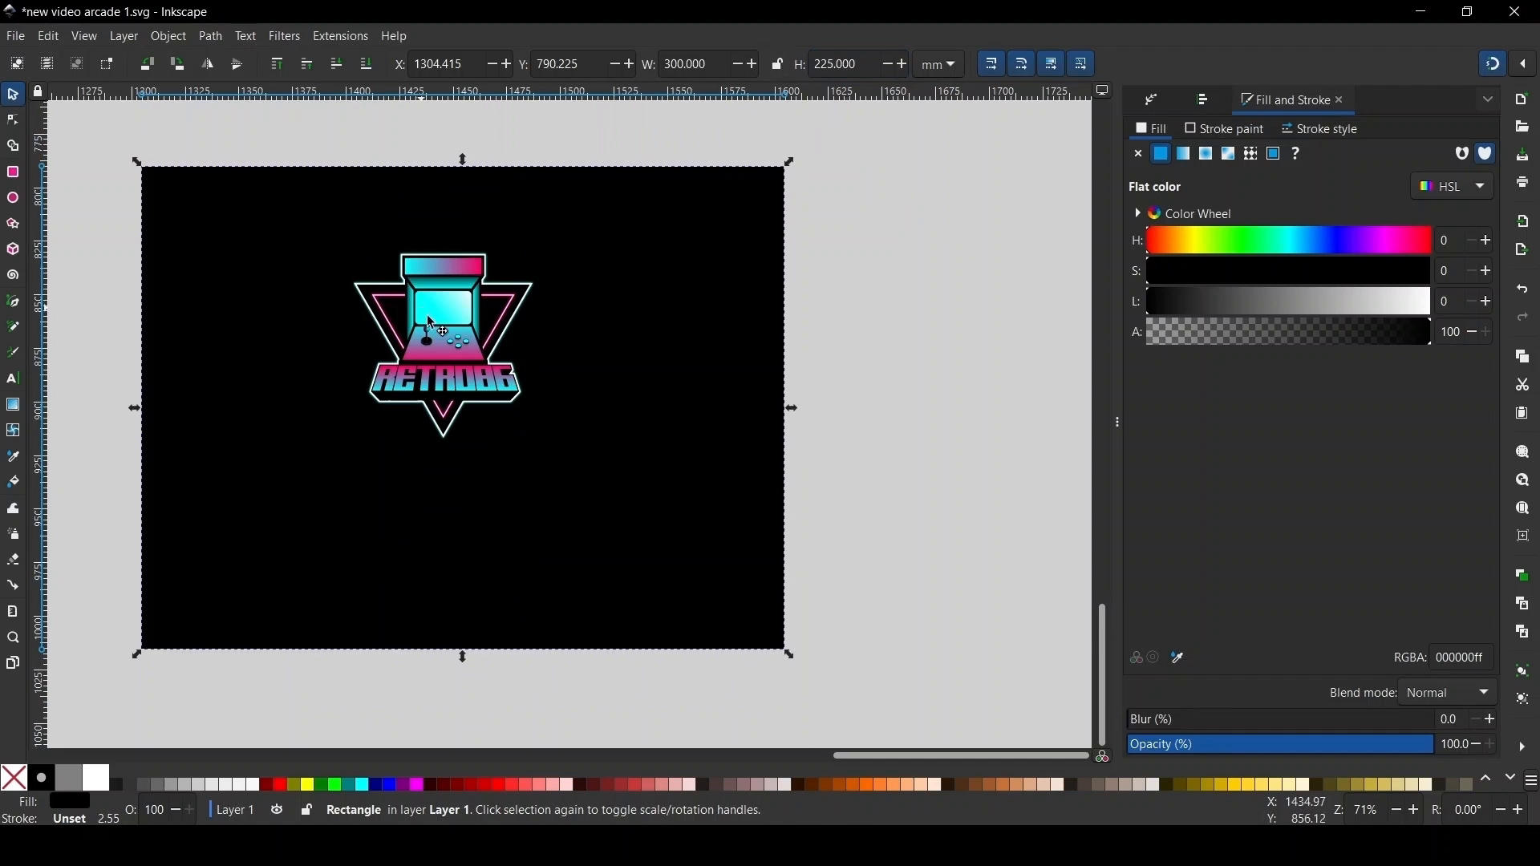
- Move the logo group down and across toward the middle of the enlarged black background
left_click_drag(432, 323, 449, 355)
left_click(571, 331)
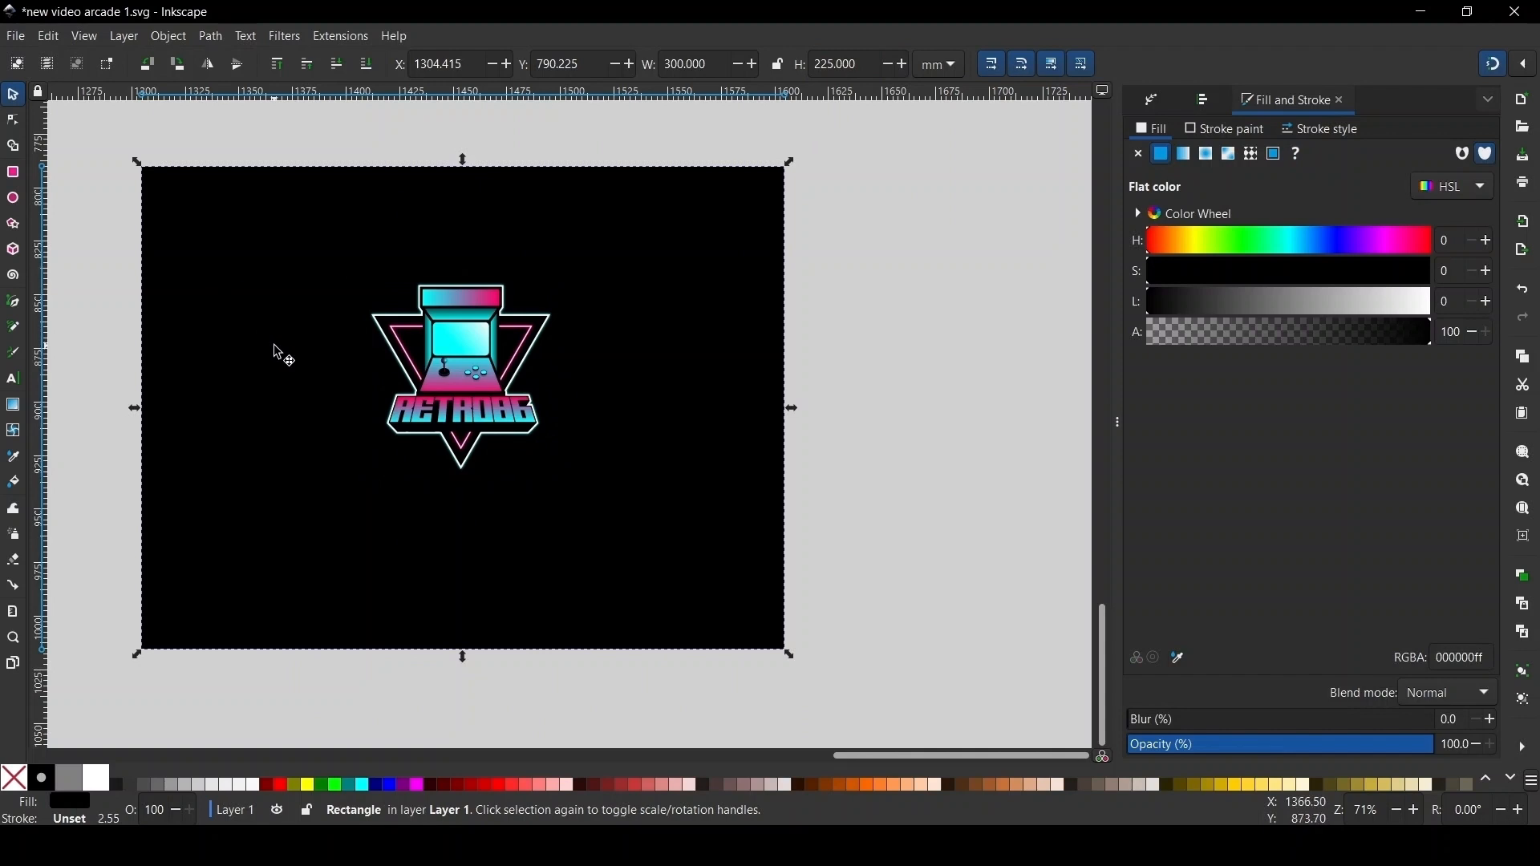
scroll(279, 353, "down", 1)
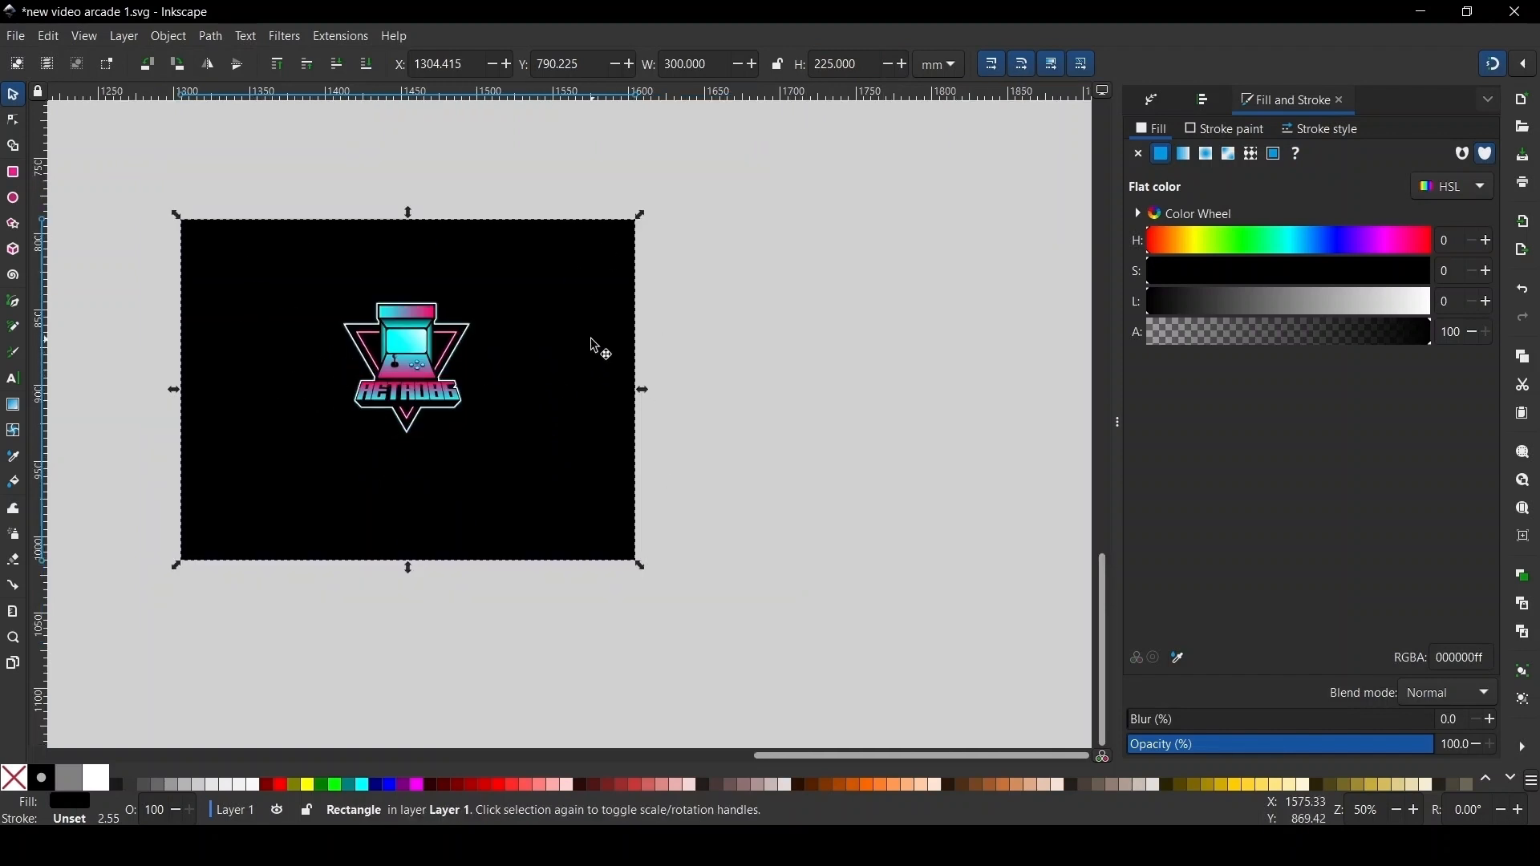
scroll(786, 358, "up", 1)
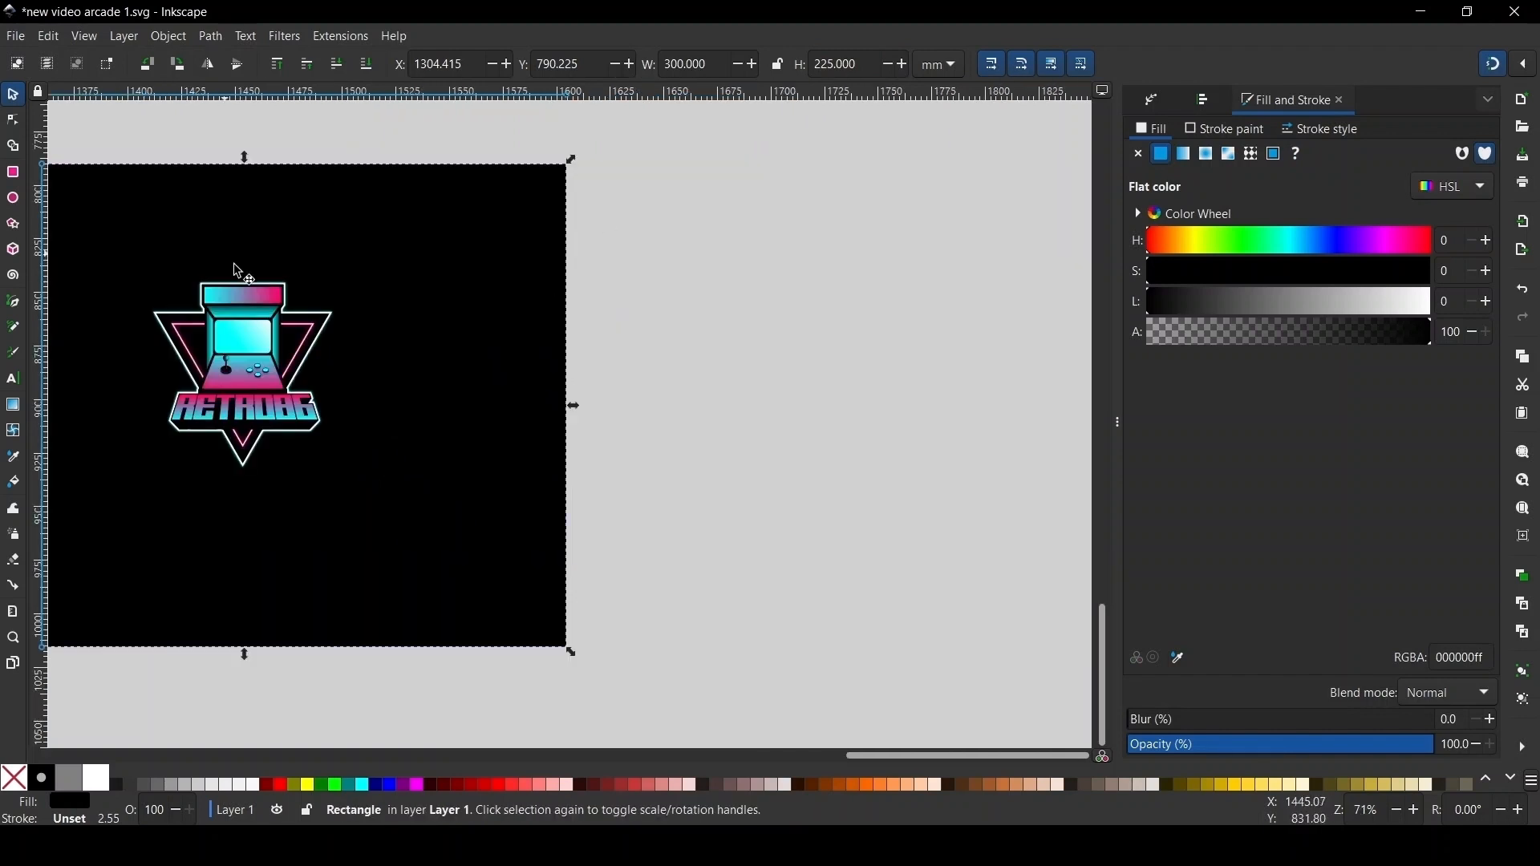
- Draw a square about 37 mm wide on the empty canvas to the right of the black background
left_click(16, 180)
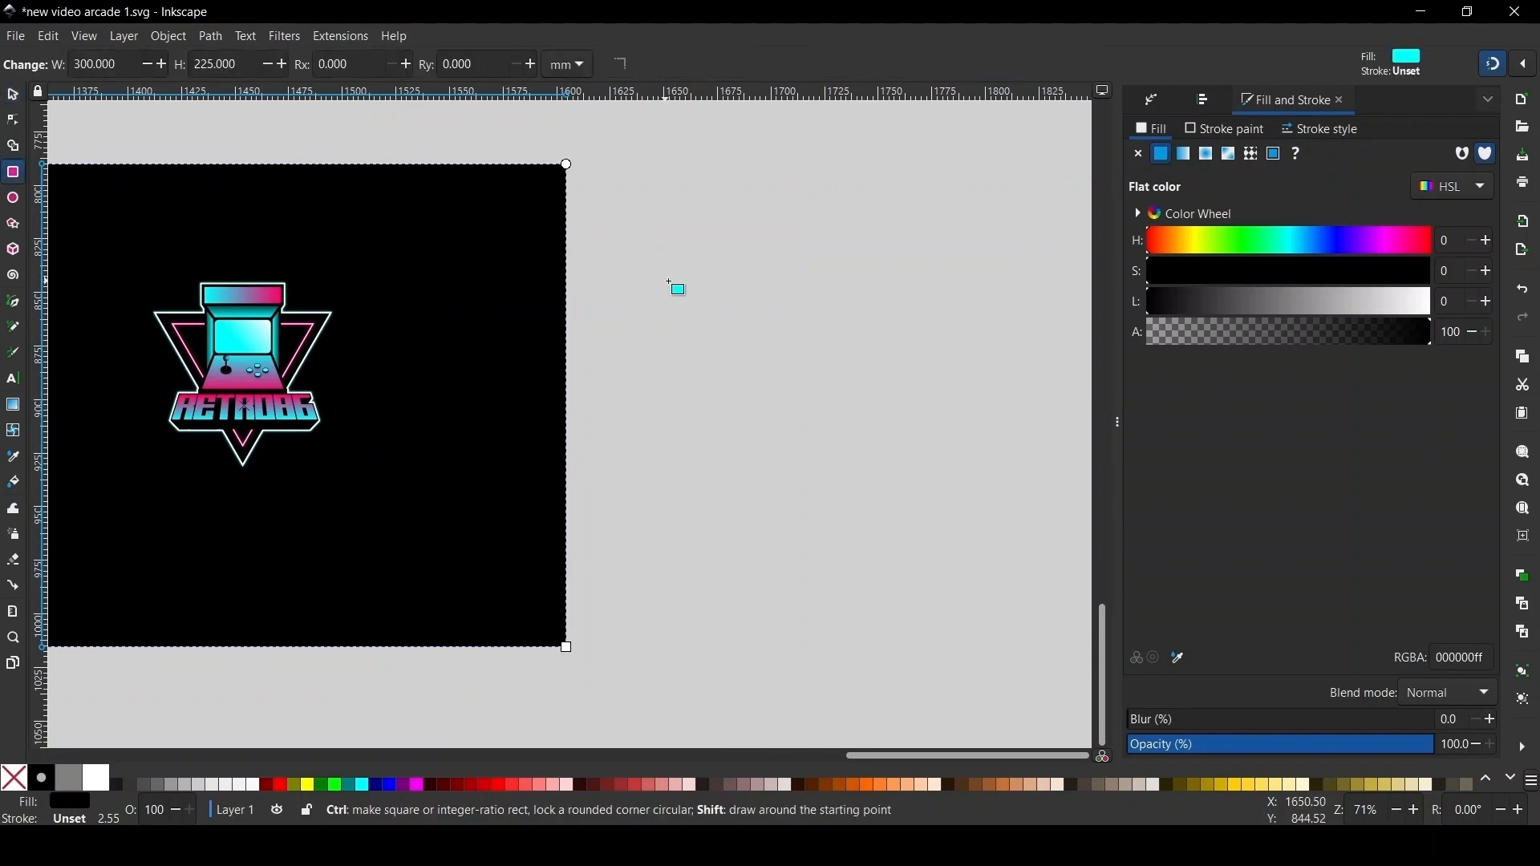
left_click_drag(654, 267, 718, 322)
left_click(14, 96)
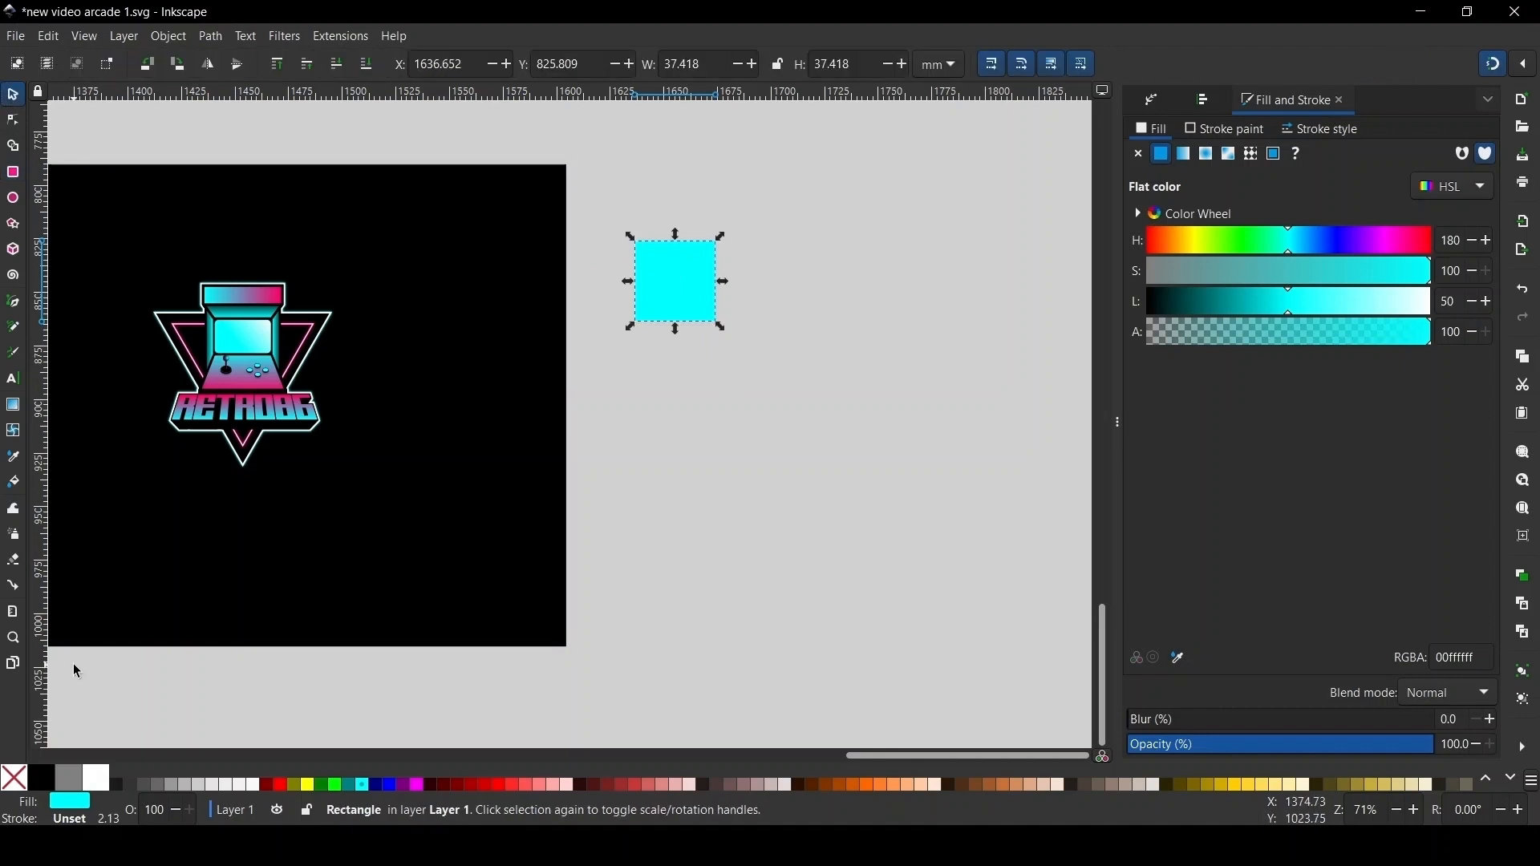
- Give the square a black stroke with a miter join and no fill, and shift it slightly down and right
left_click(39, 786, "shift")
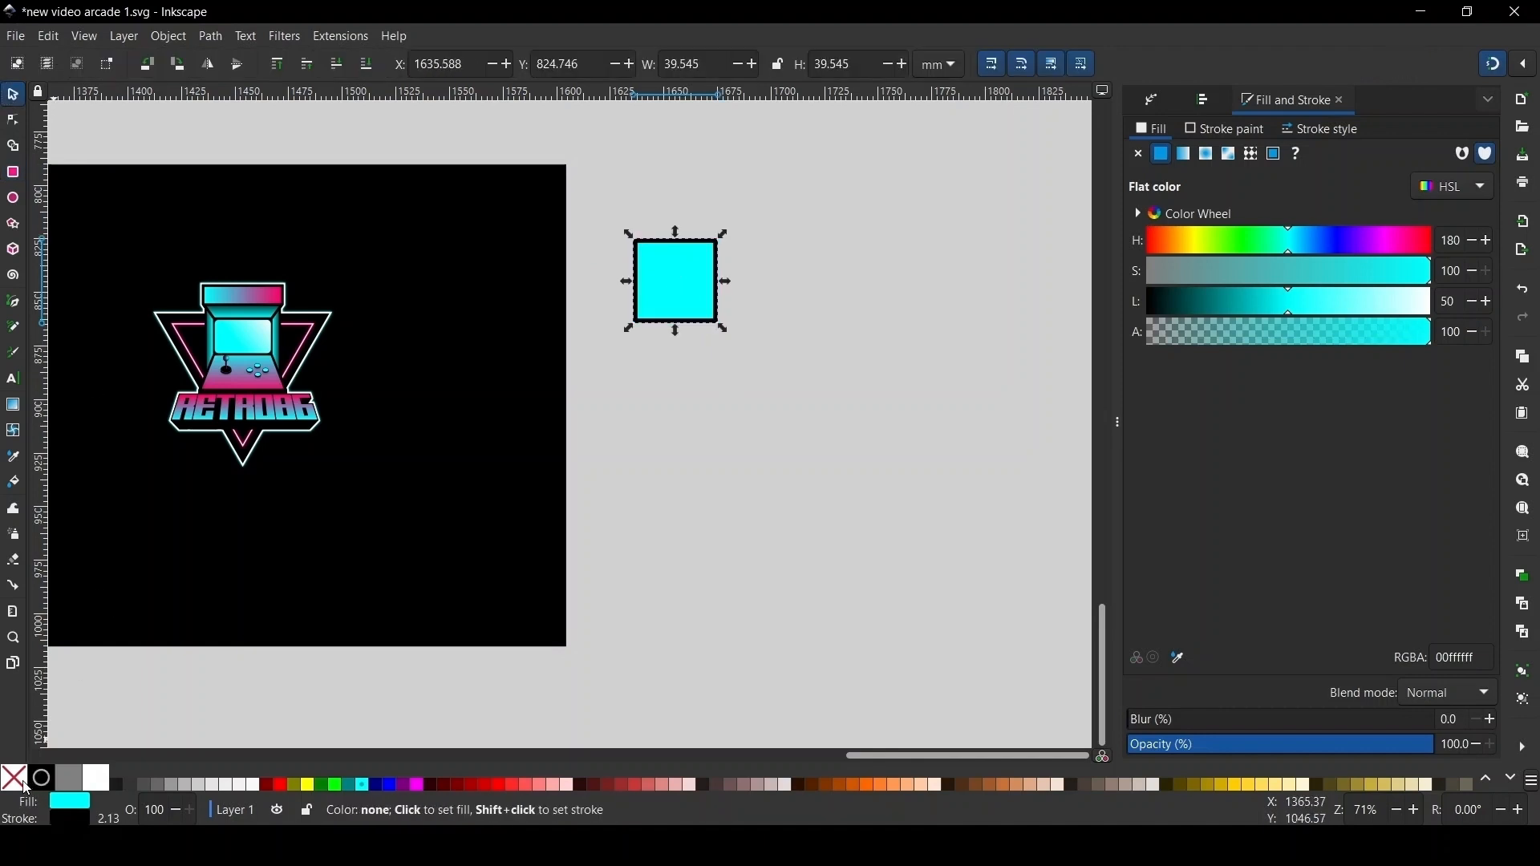
left_click(23, 788)
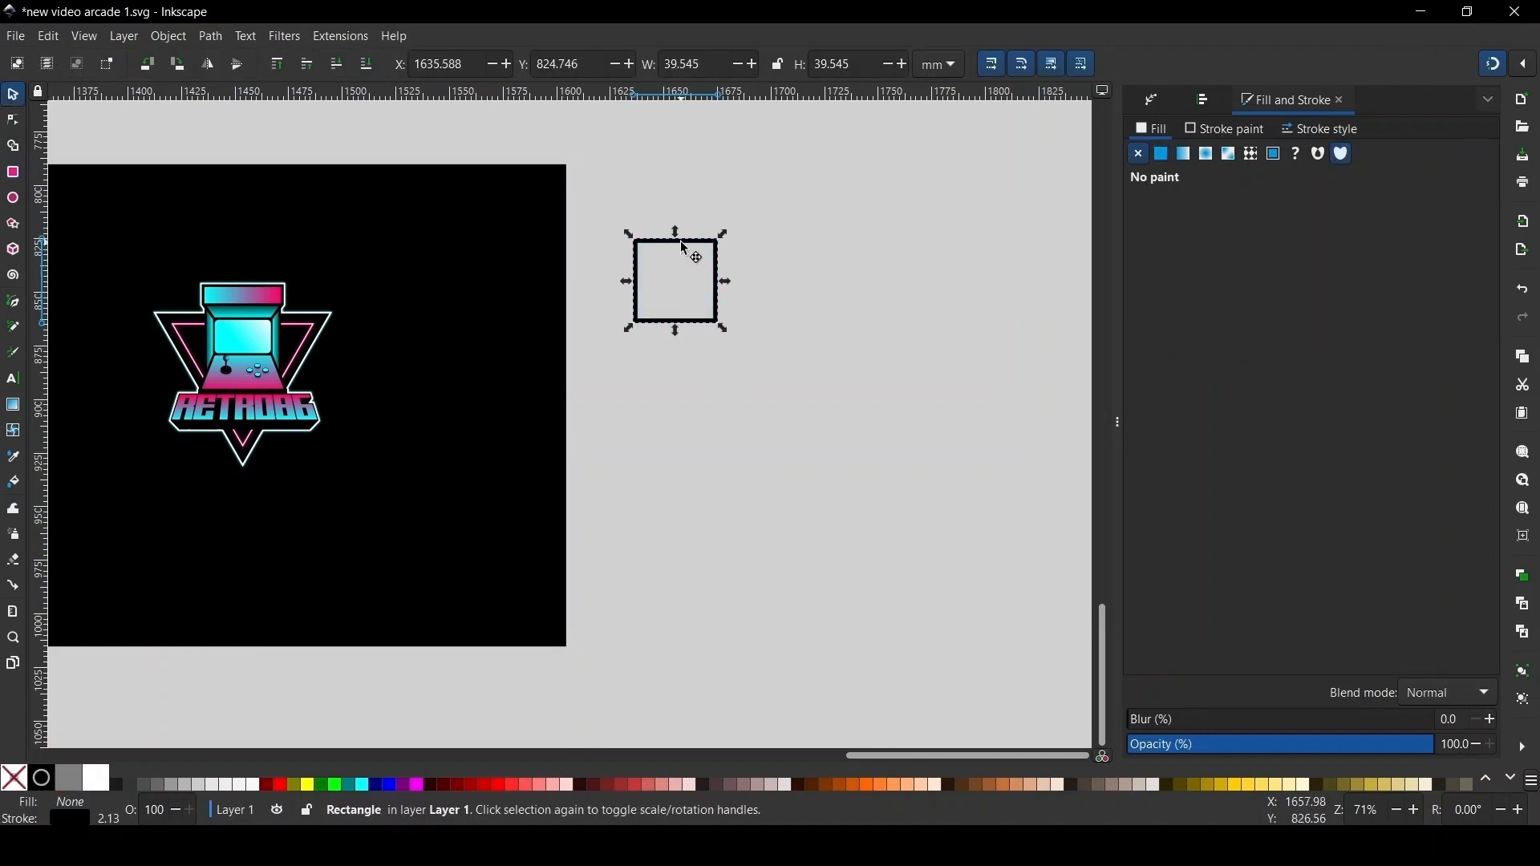
left_click_drag(695, 248, 708, 267)
left_click(1298, 137)
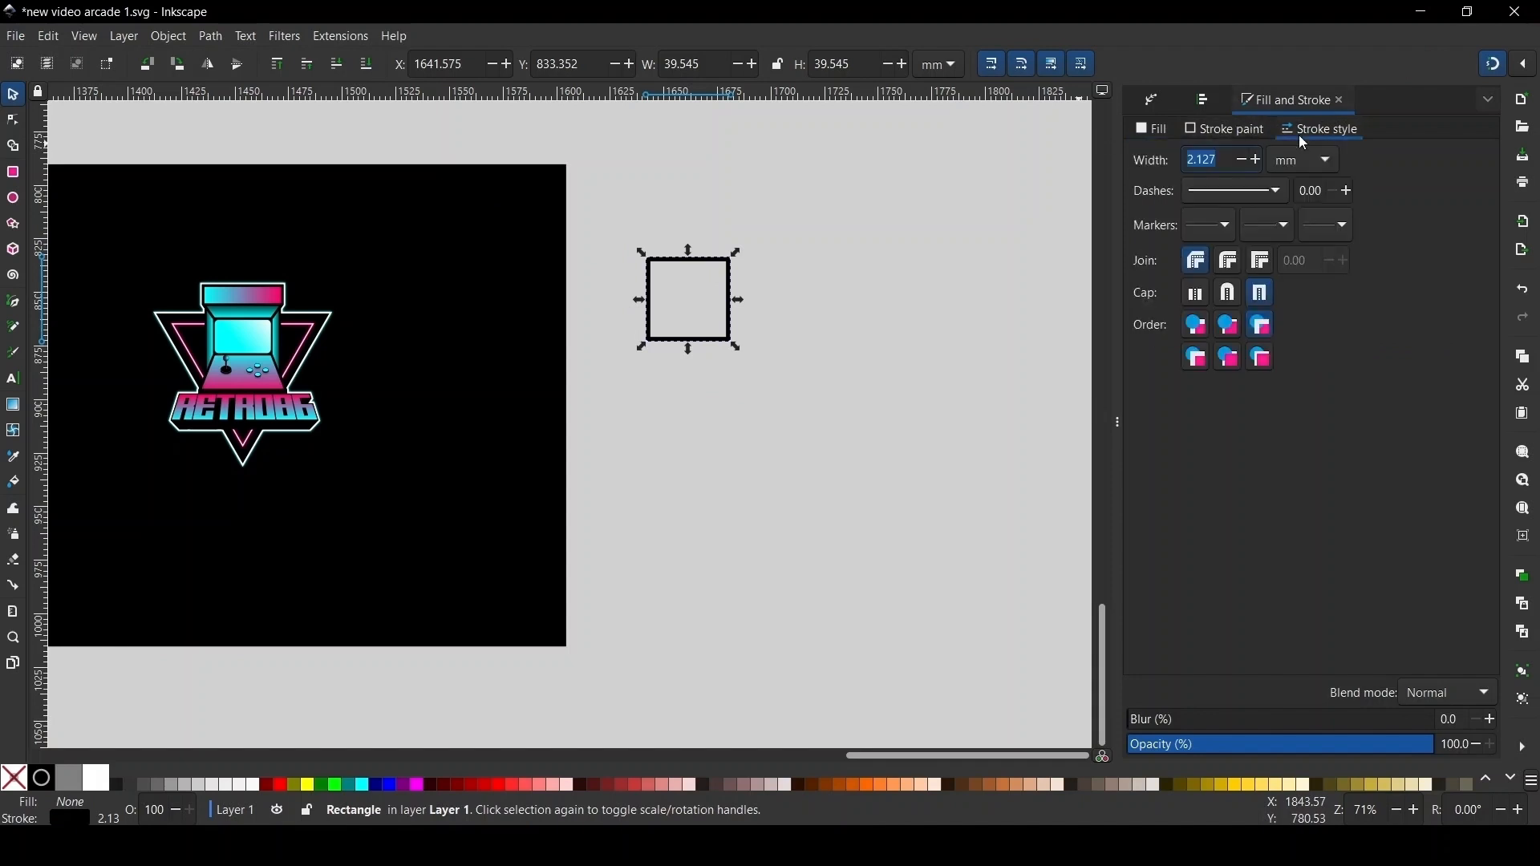
left_click(1259, 263)
- Apply the Construct grid path effect with 5 by 5 cells to the square and move the grid clear of the background
key("ctrl+shift+7")
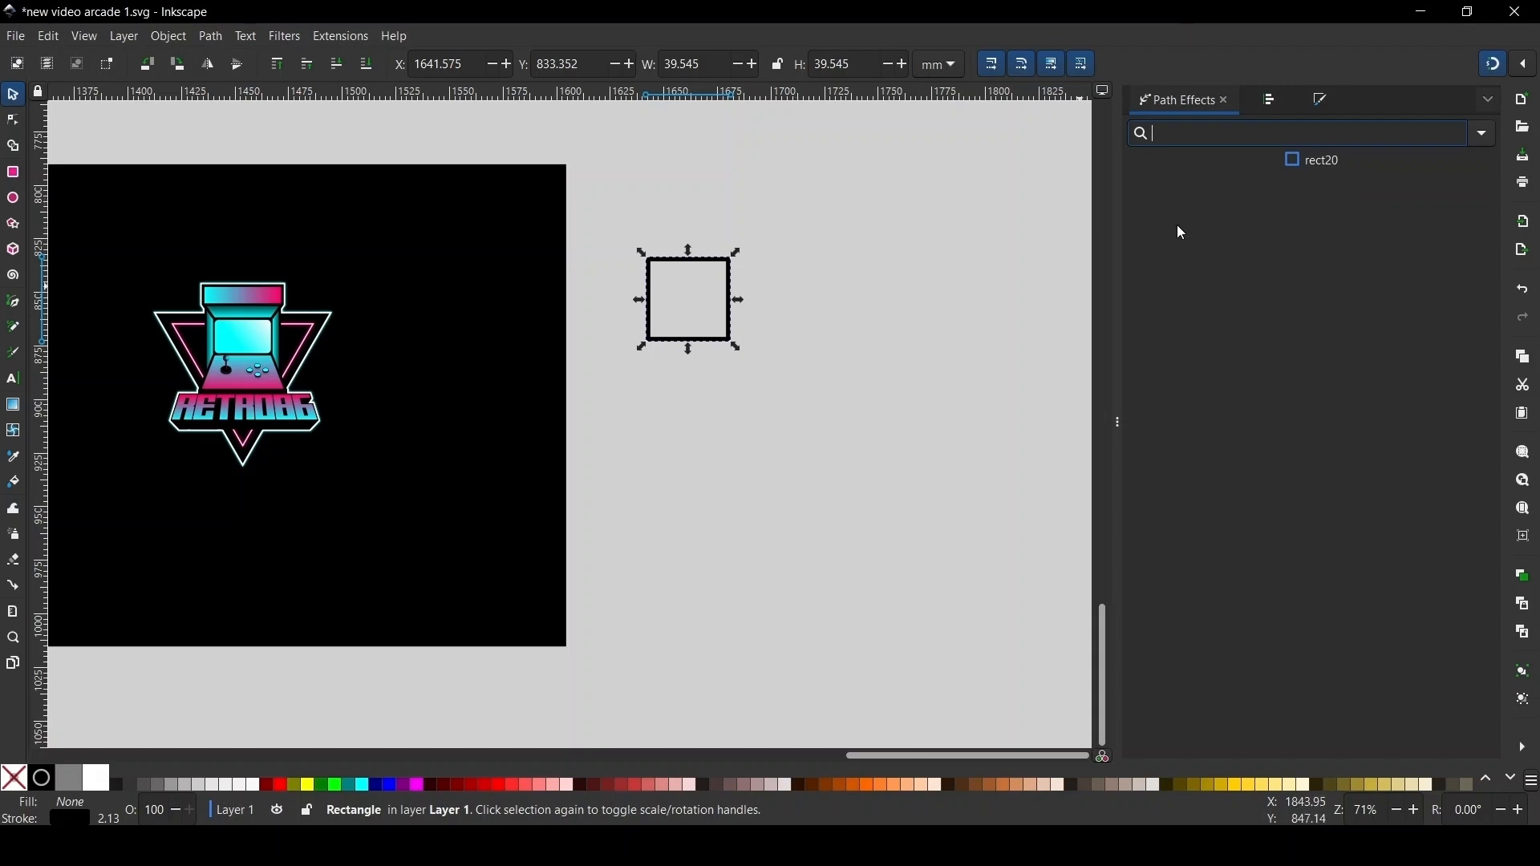
left_click(1487, 136)
left_click(1097, 531)
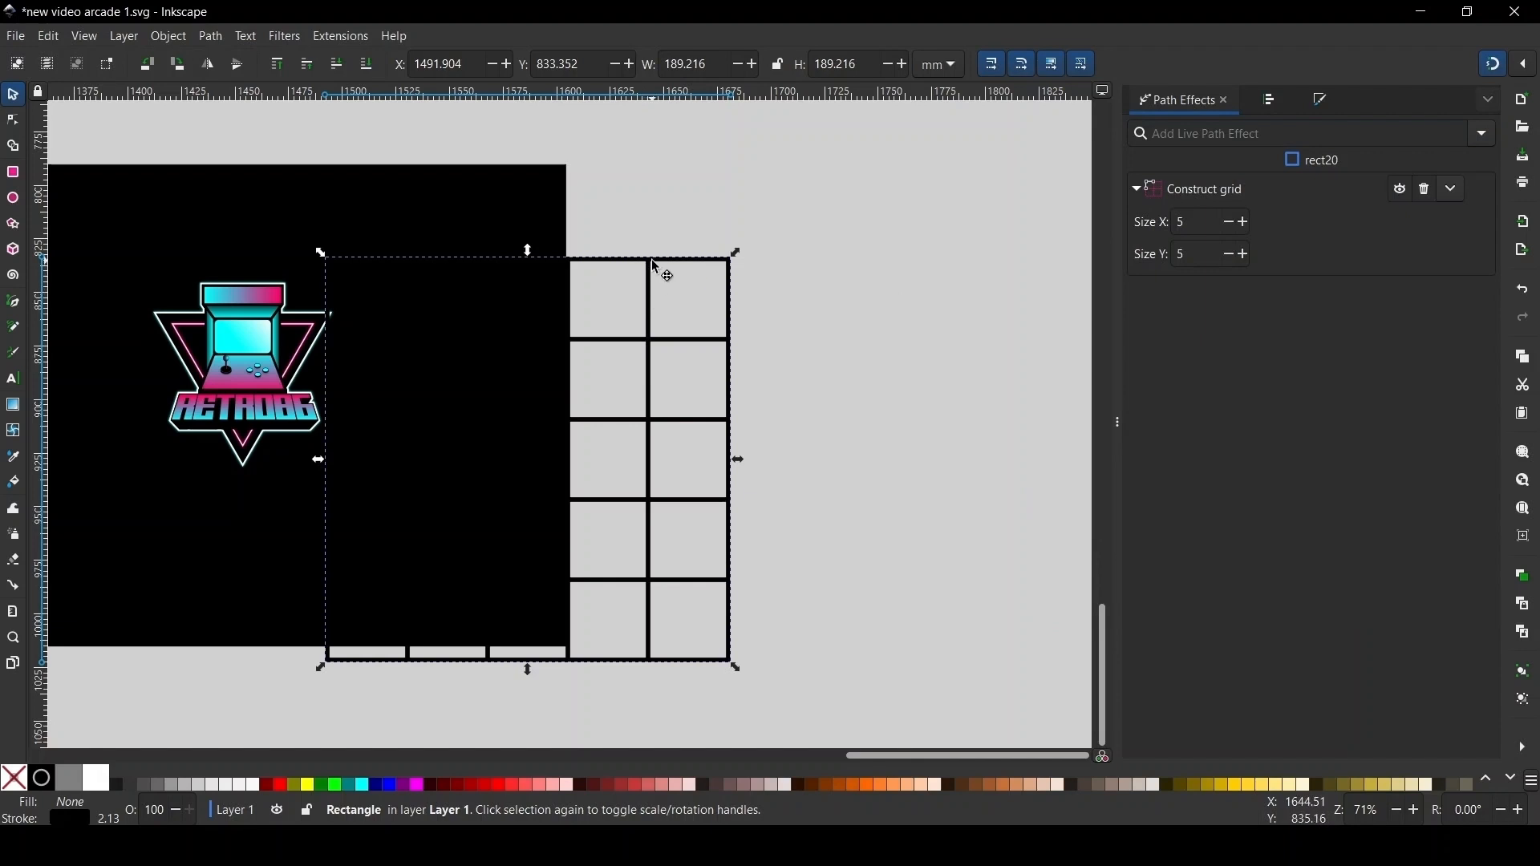
left_click_drag(657, 268, 931, 265)
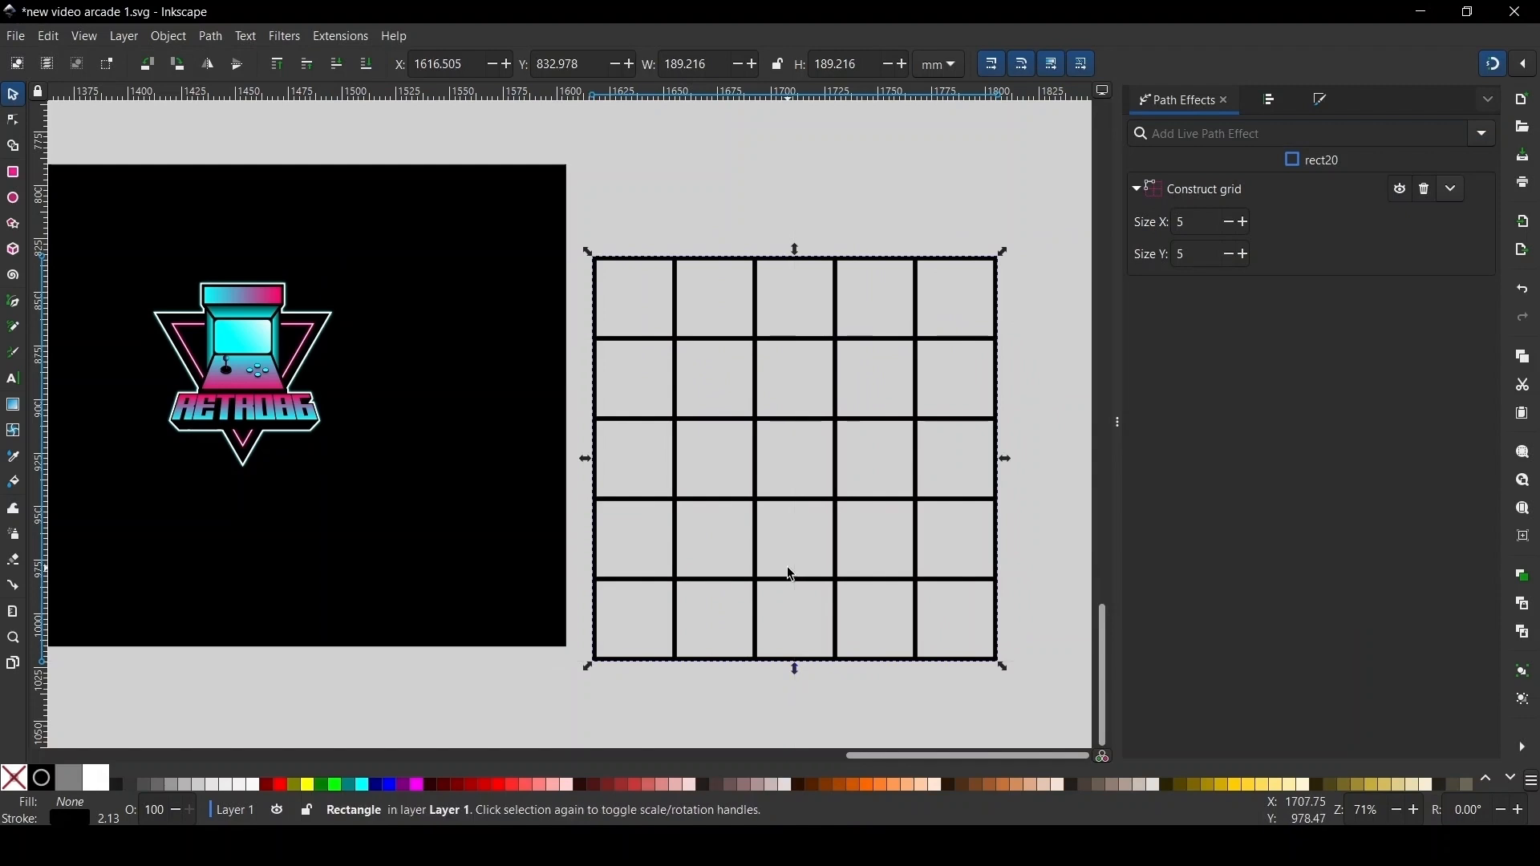
- Scale the grid down to about 51 mm square and place it to the right of the black background
left_click_drag(801, 677, 803, 455)
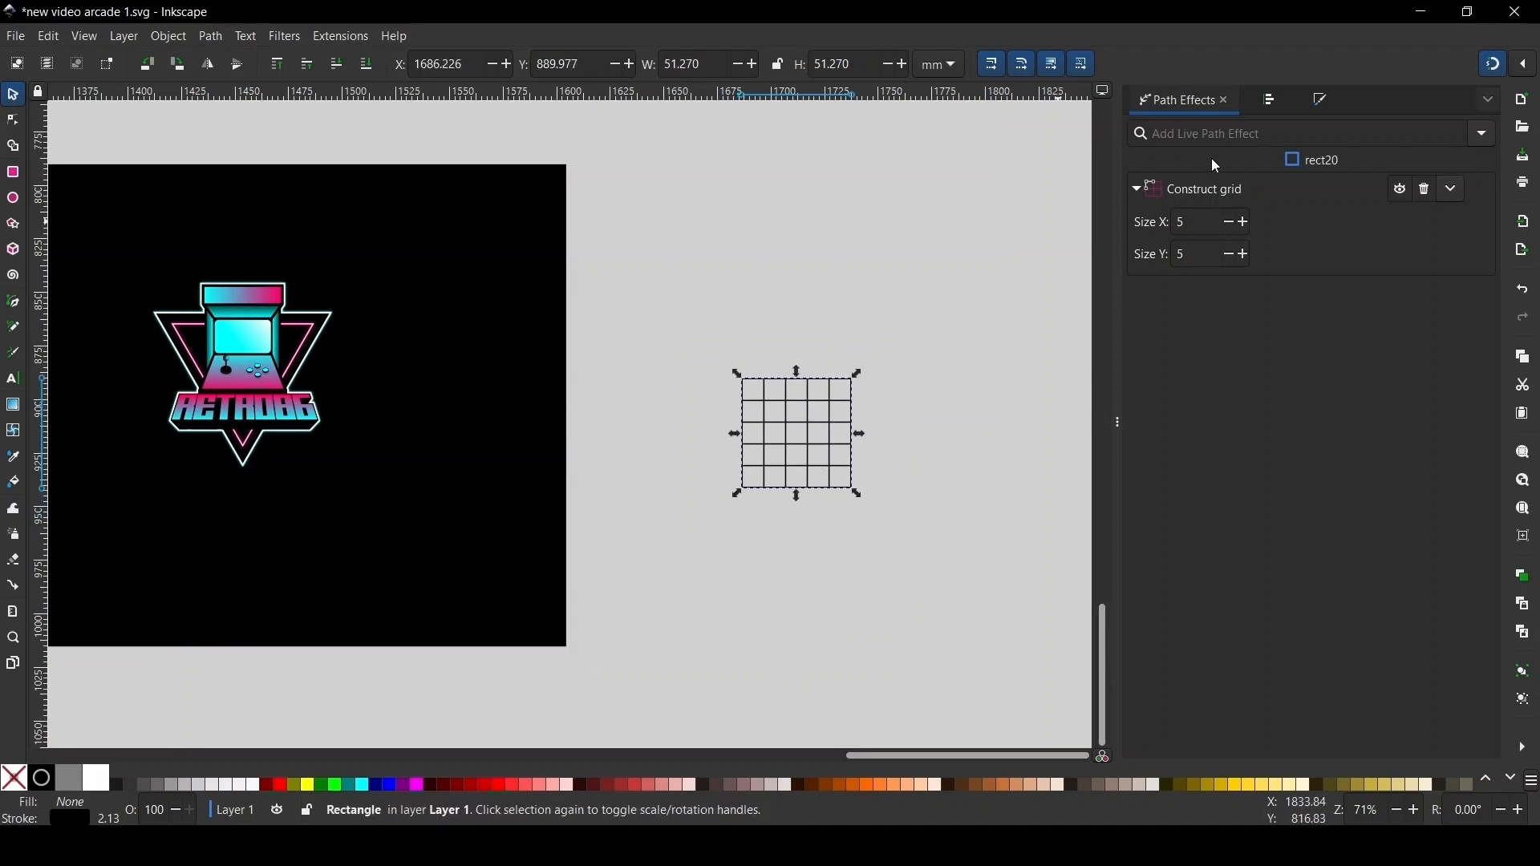
scroll(457, 457, "left", 1)
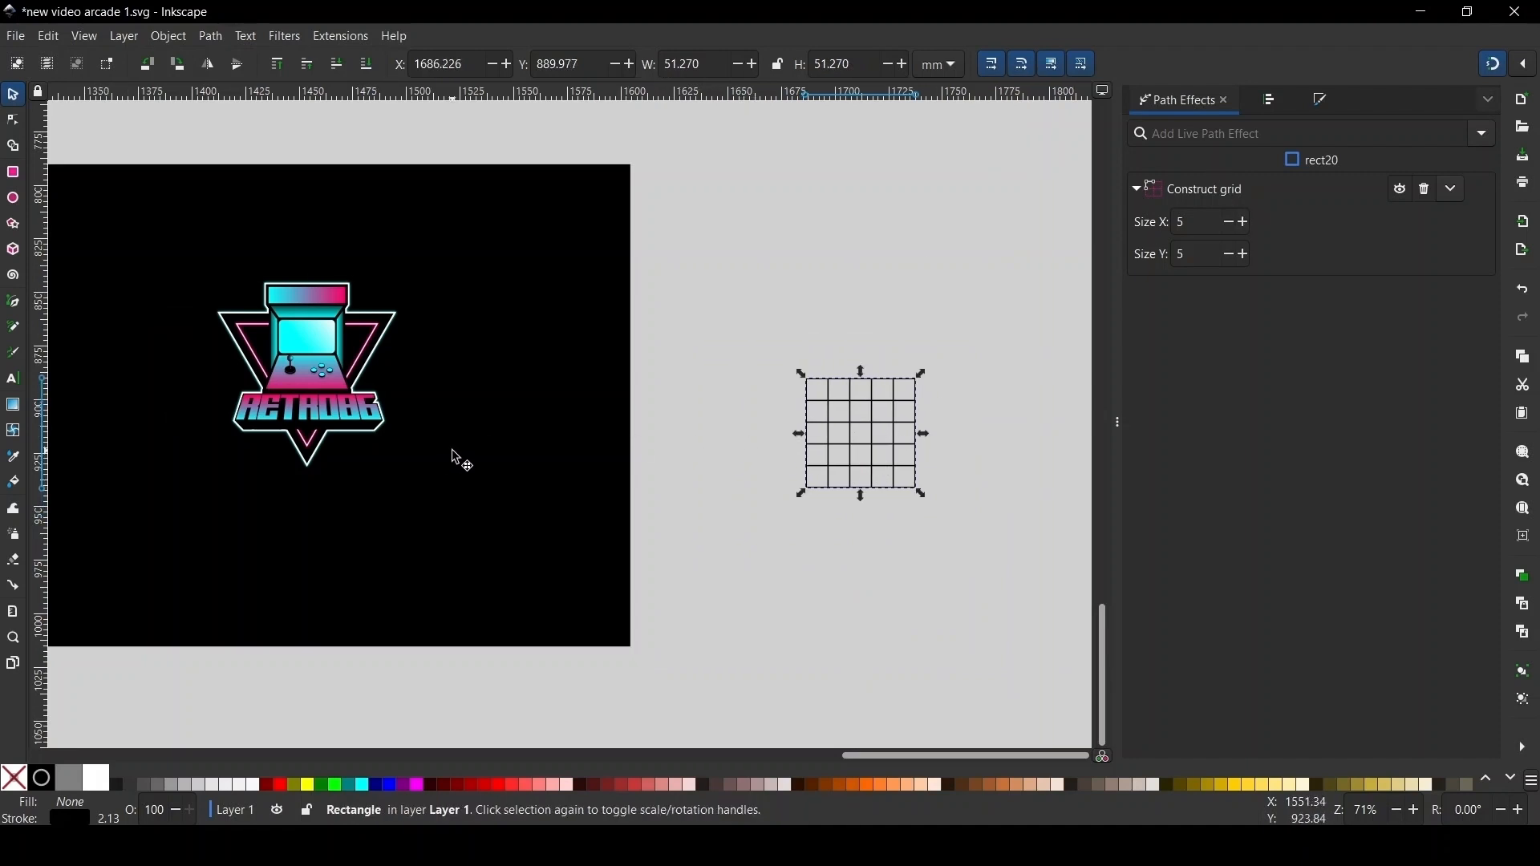
scroll(495, 464, "left", 2)
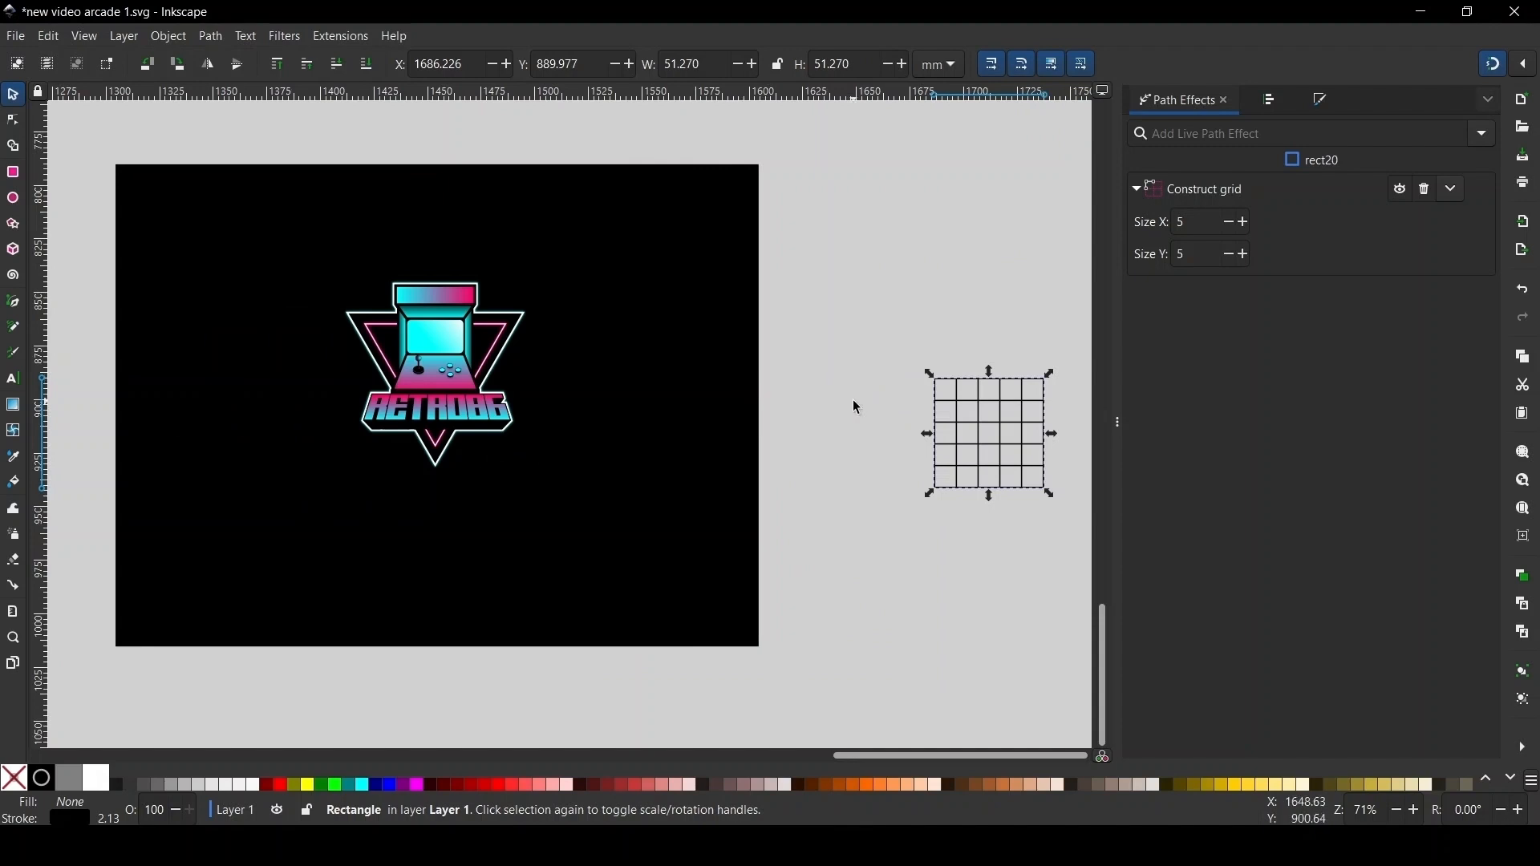
left_click_drag(958, 410, 867, 306)
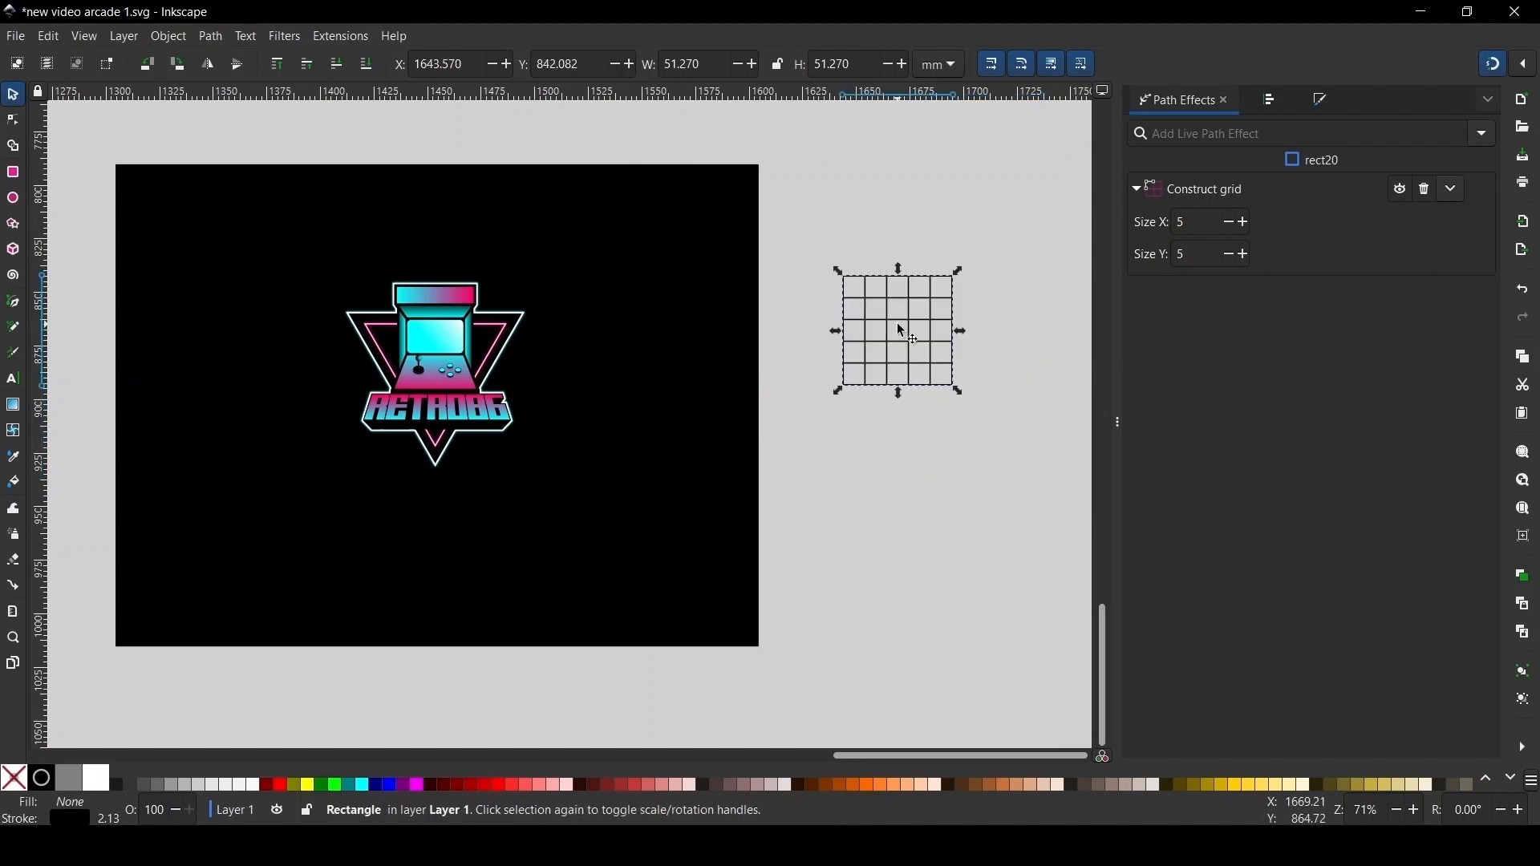
- Move the logo group off the black background onto the empty canvas to its left
left_click(680, 252)
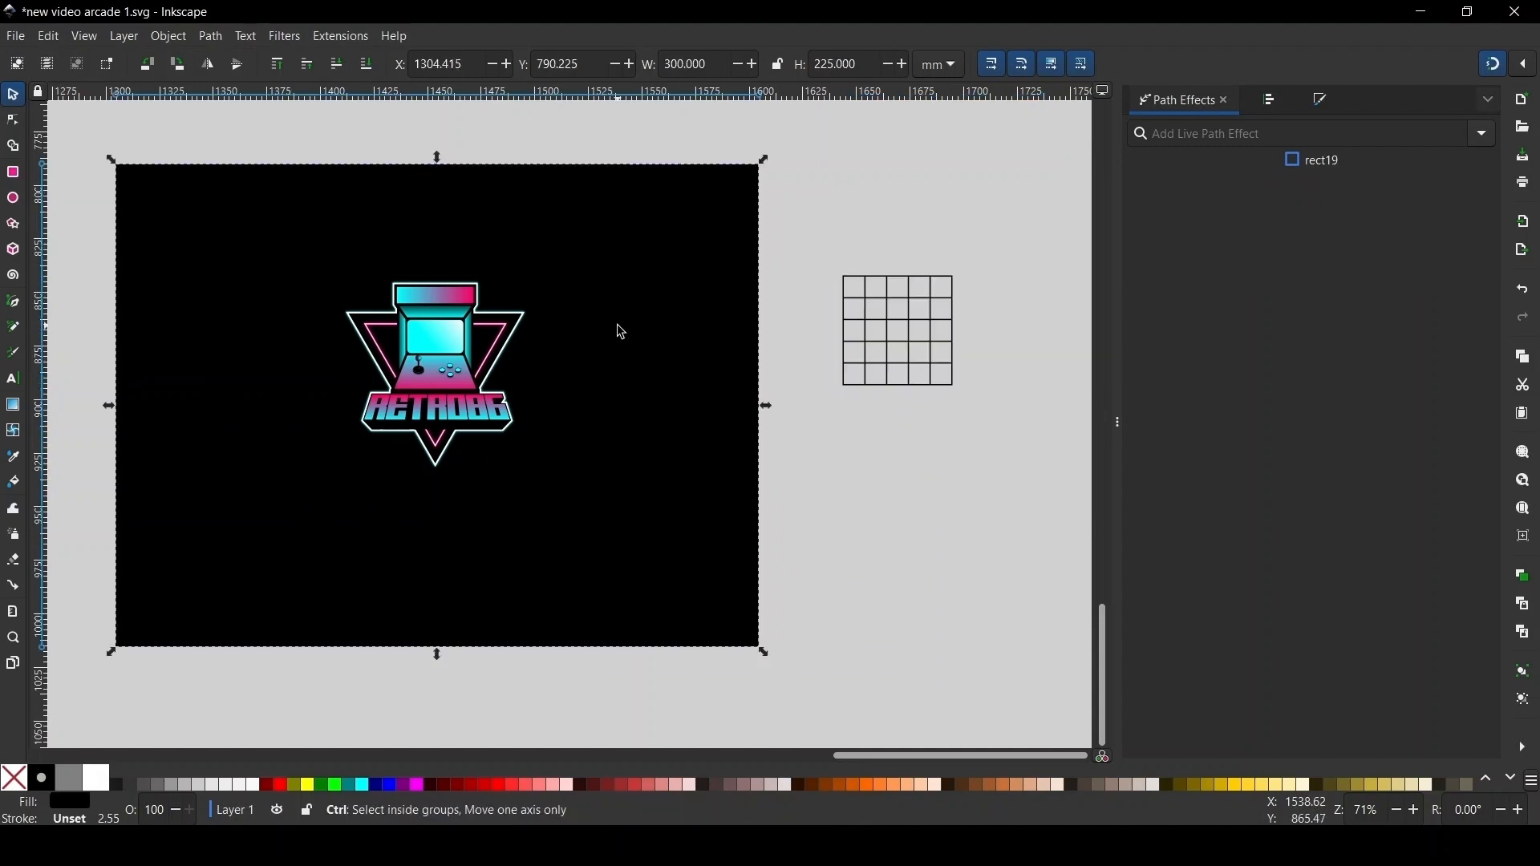
scroll(619, 330, "down", 2)
left_click_drag(506, 348, 255, 290)
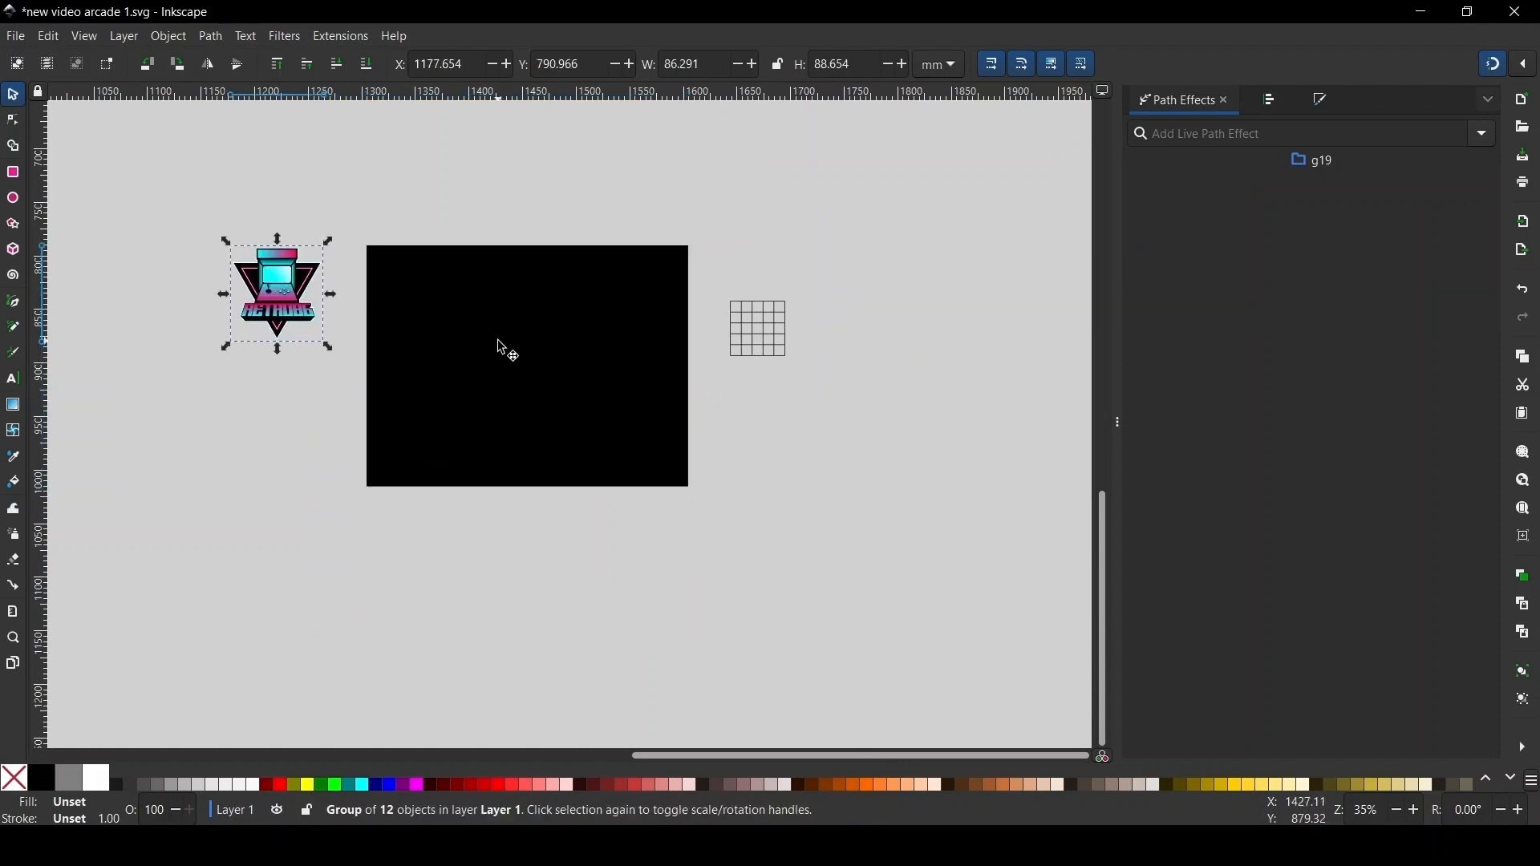
- Duplicate the black background rectangle and fill the copy with maroon (#800000)
scroll(506, 347, "up", 1)
left_click(658, 345)
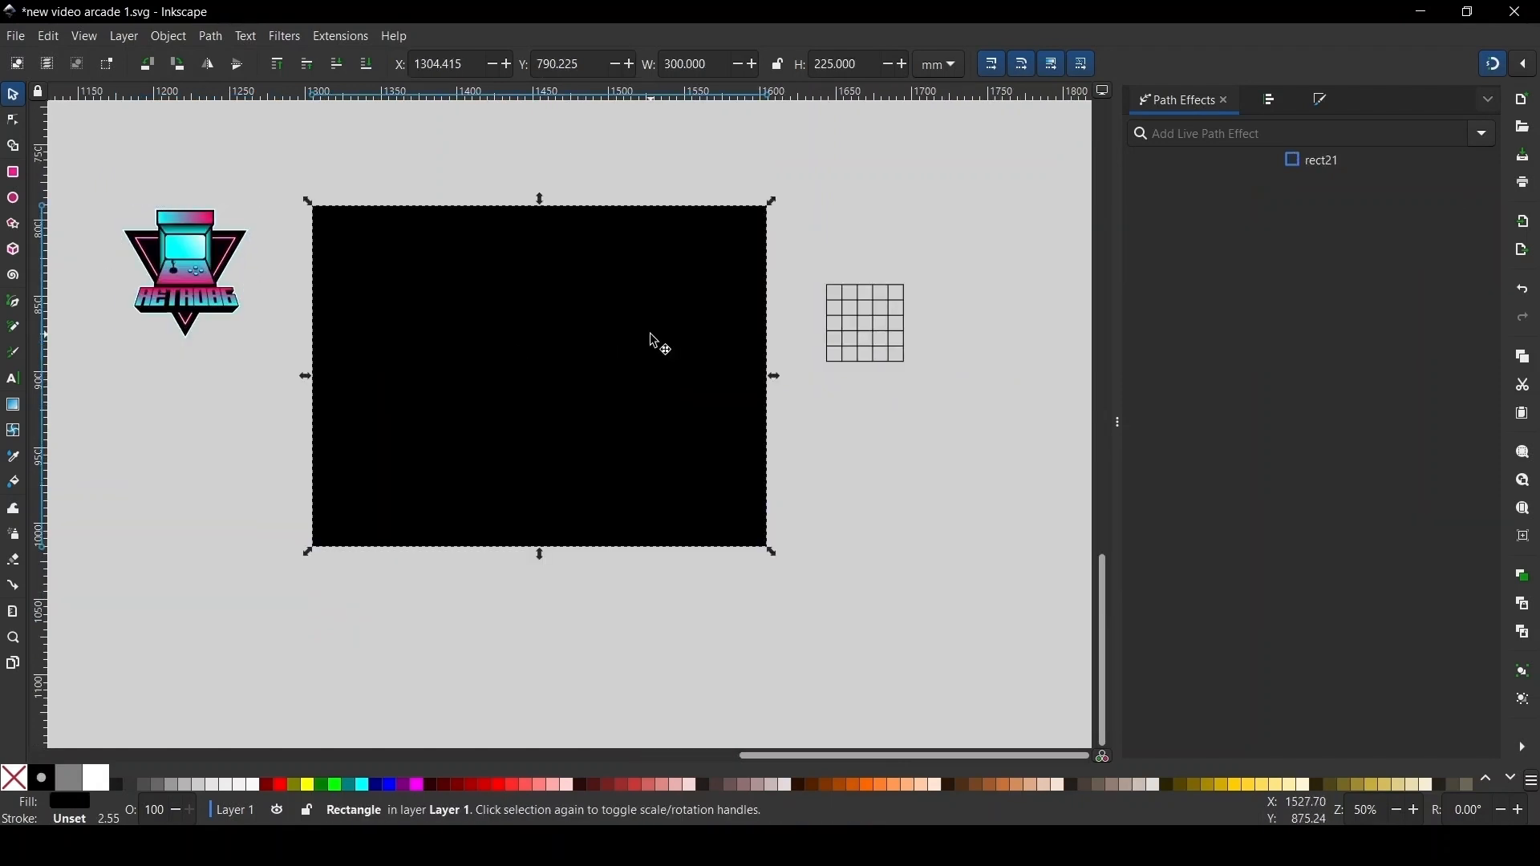
left_click(268, 783)
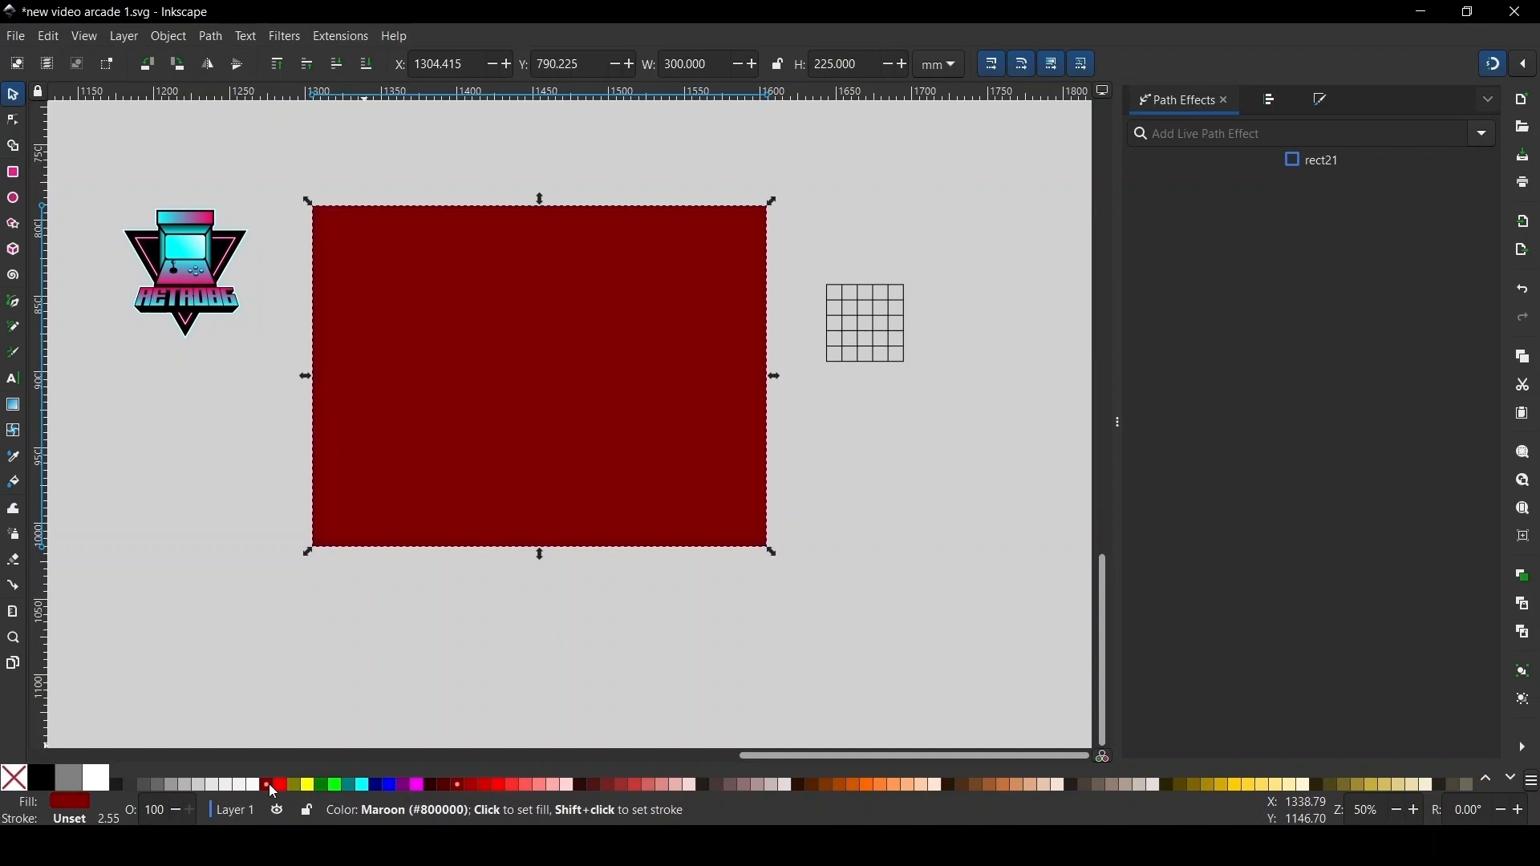
- Scale the maroon rectangle down around its centre to about 46 by 34 mm in the middle of the black background
scroll(602, 401, "up", 1)
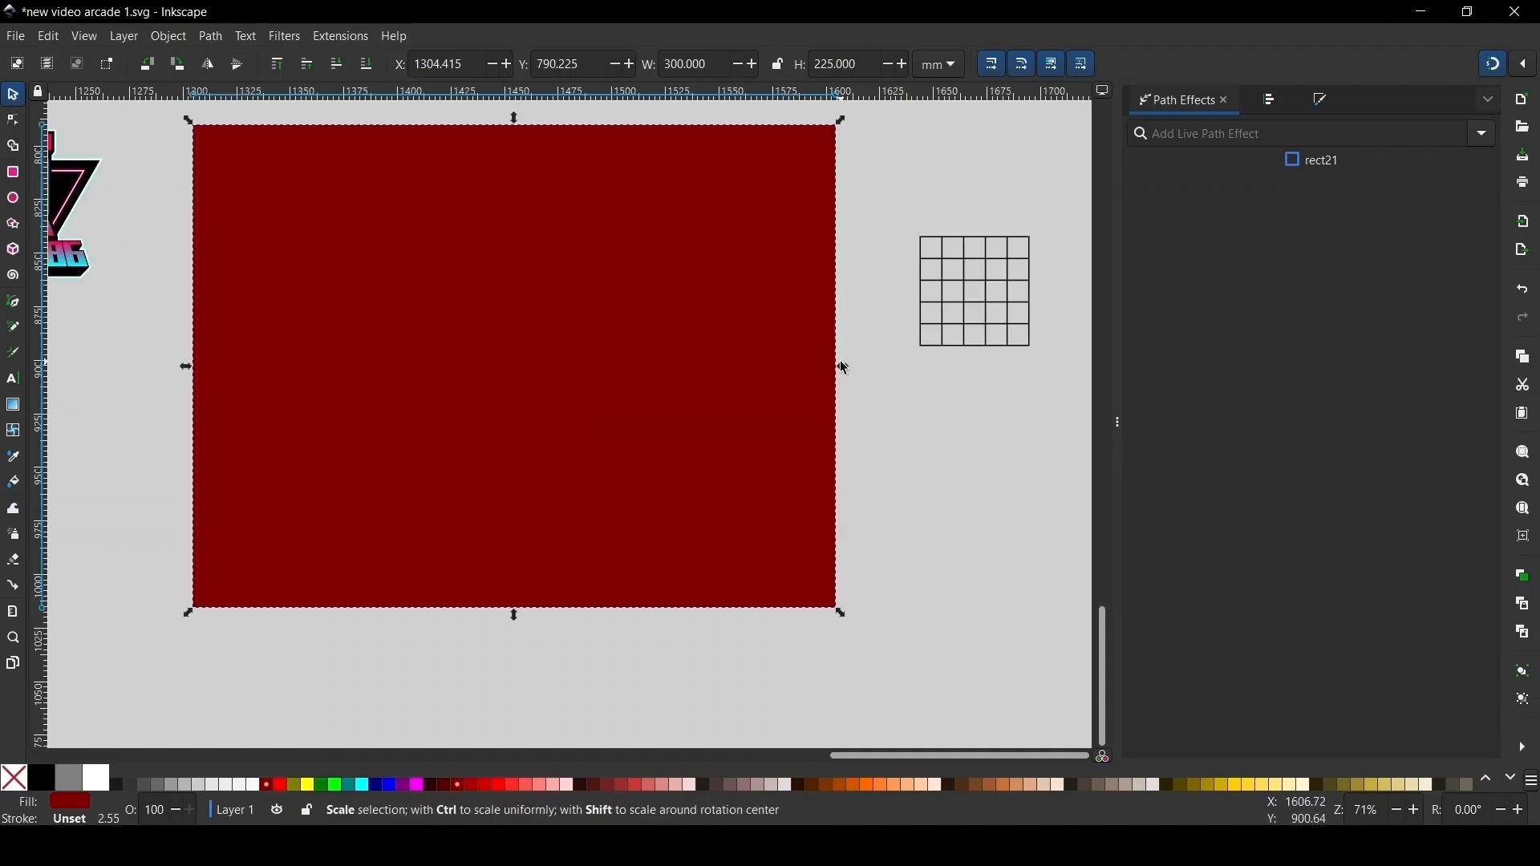
left_click_drag(841, 363, 567, 343)
scroll(647, 377, "up", 1)
scroll(648, 377, "down", 2)
scroll(648, 377, "right", 3)
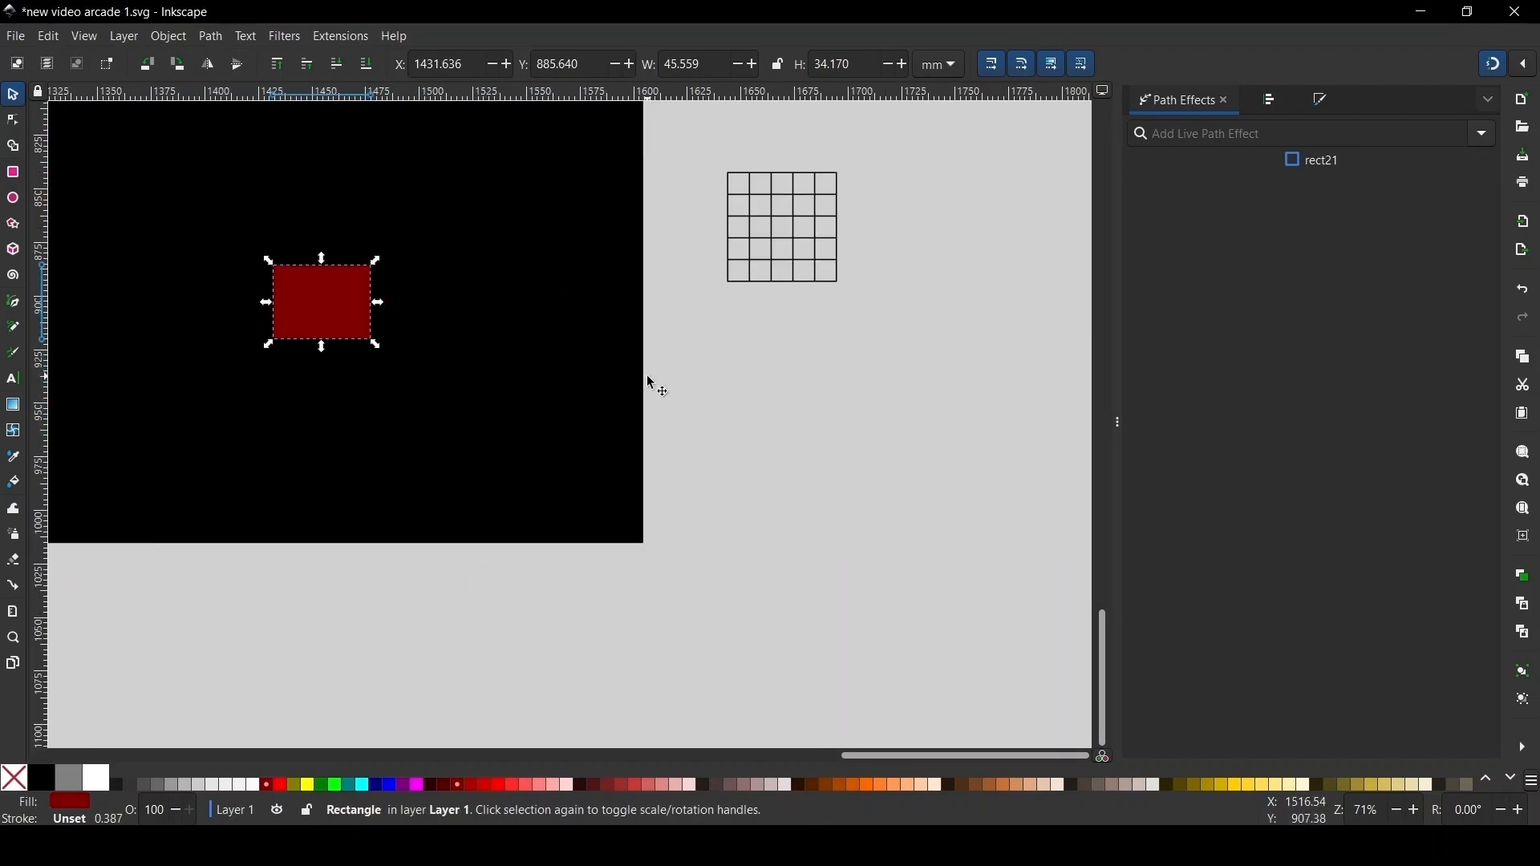
- Add a Perspective/Envelope path effect to the square grid beside the background and show its corner handles for editing
scroll(647, 377, "up", 3)
scroll(651, 384, "down", 1)
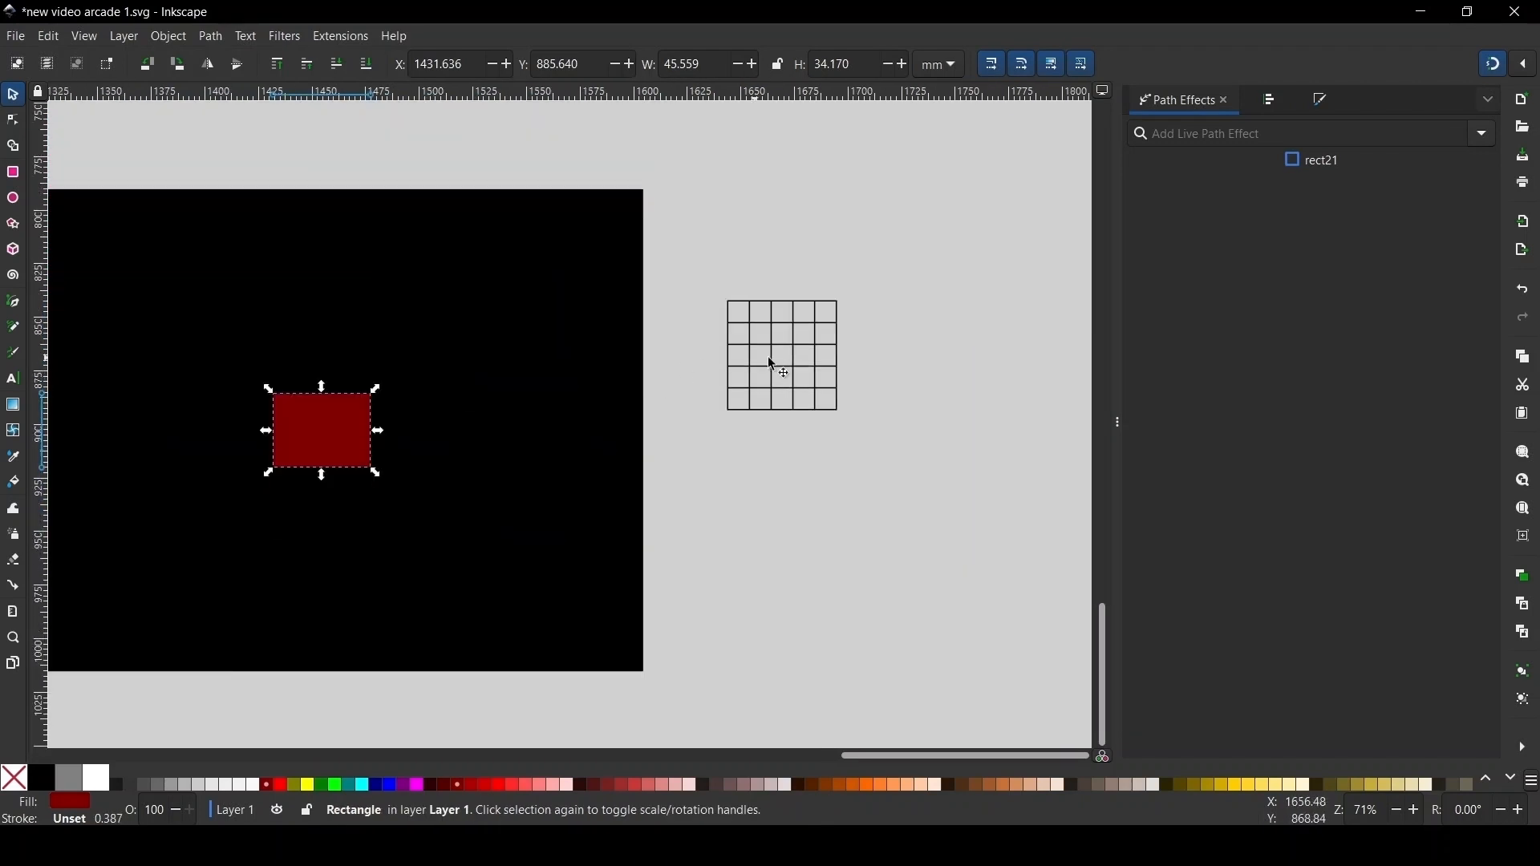
left_click(811, 373)
left_click(817, 377)
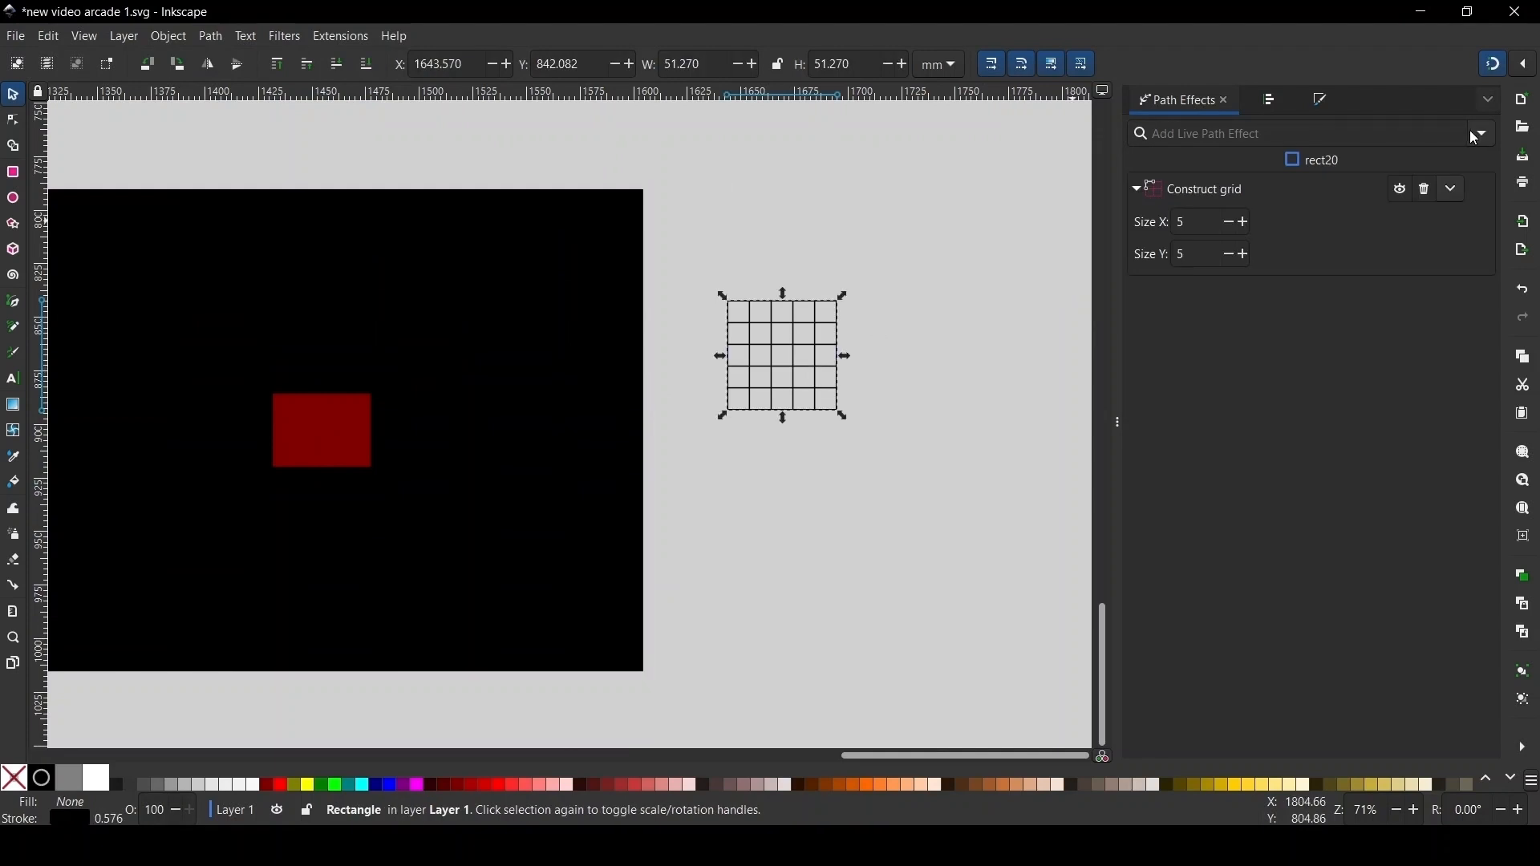
left_click(1139, 192)
left_click(1484, 136)
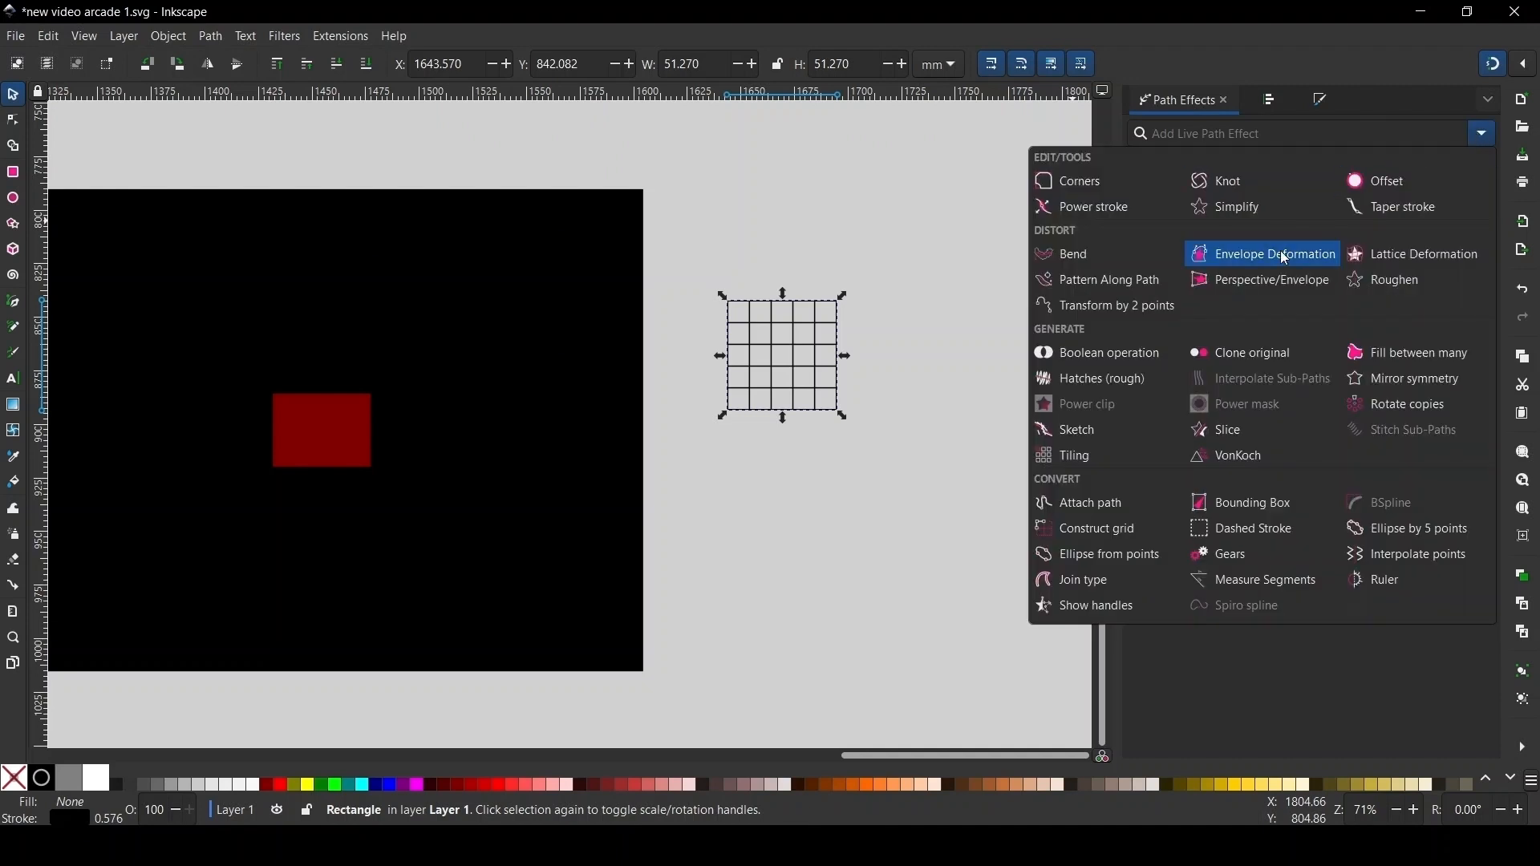
left_click(1296, 297)
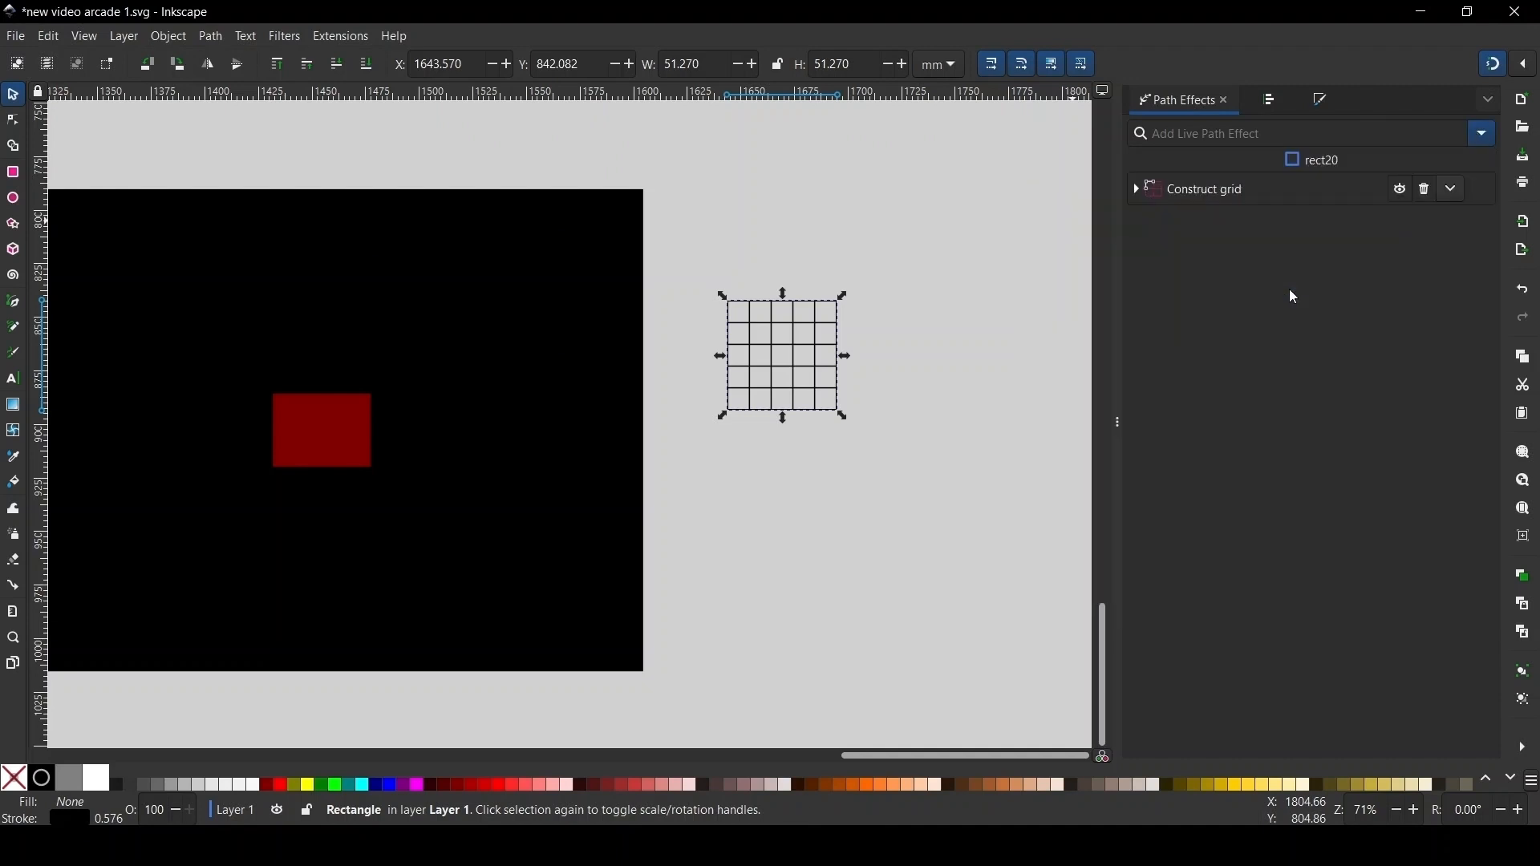
key("n")
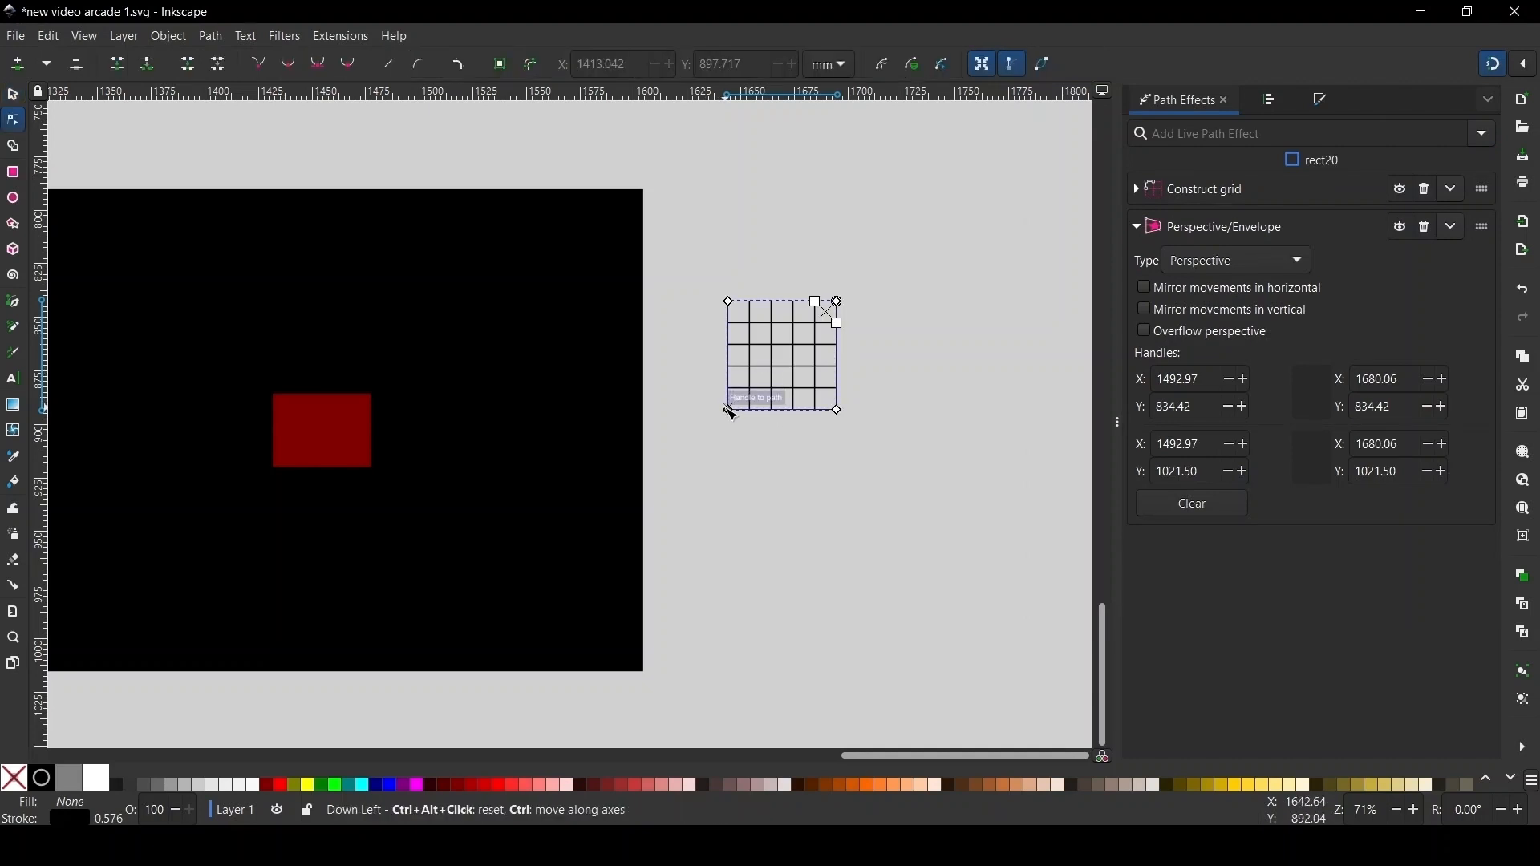
- Fit the grid's four perspective corners between the maroon rectangle's right edge and the black background's right edge
left_click_drag(731, 414, 371, 469)
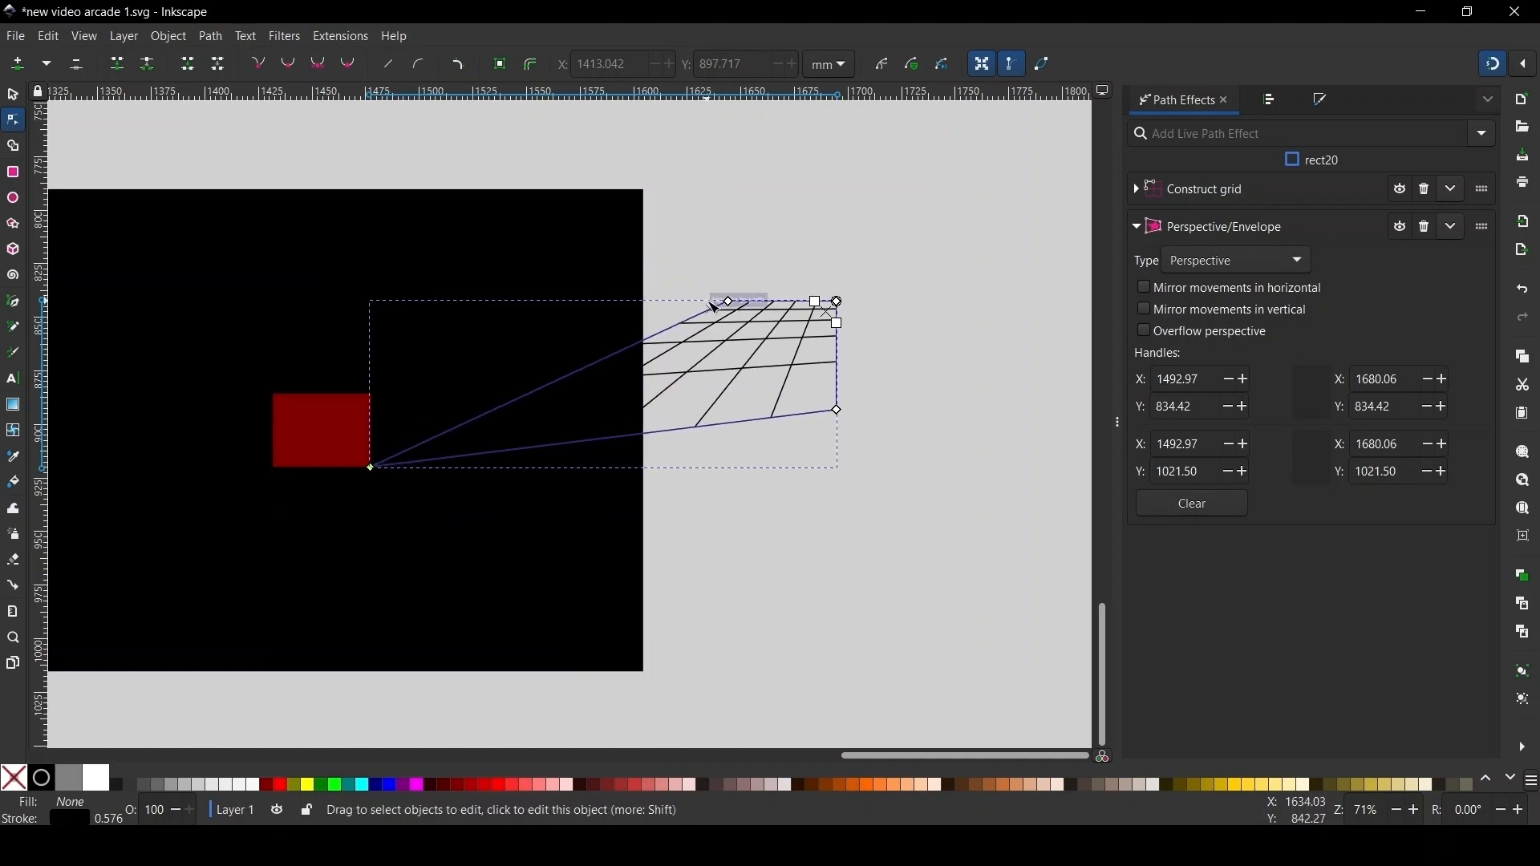
left_click_drag(729, 305, 385, 403)
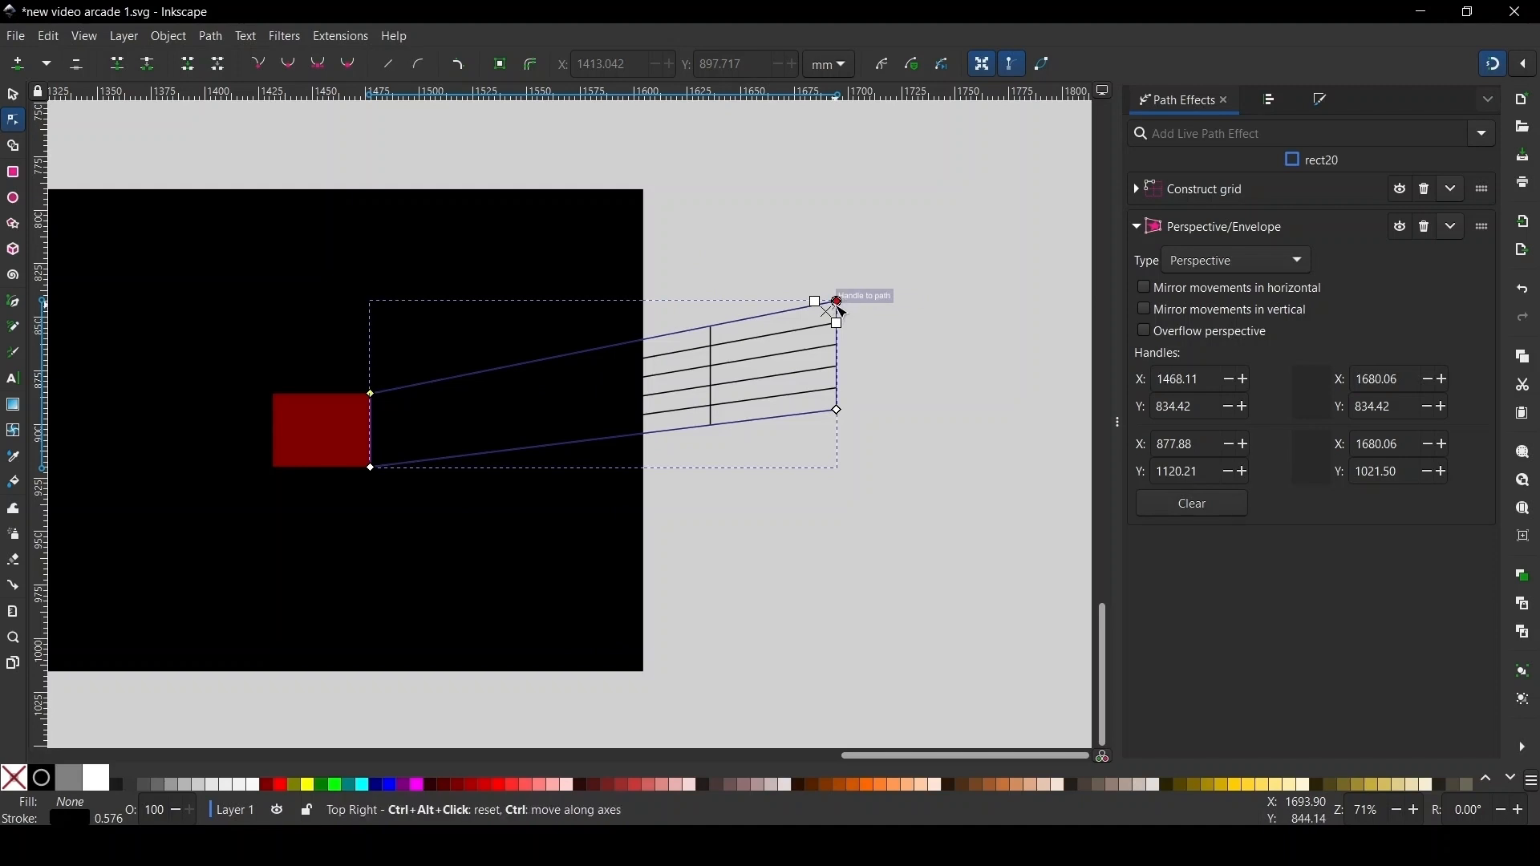
left_click_drag(835, 303, 661, 172)
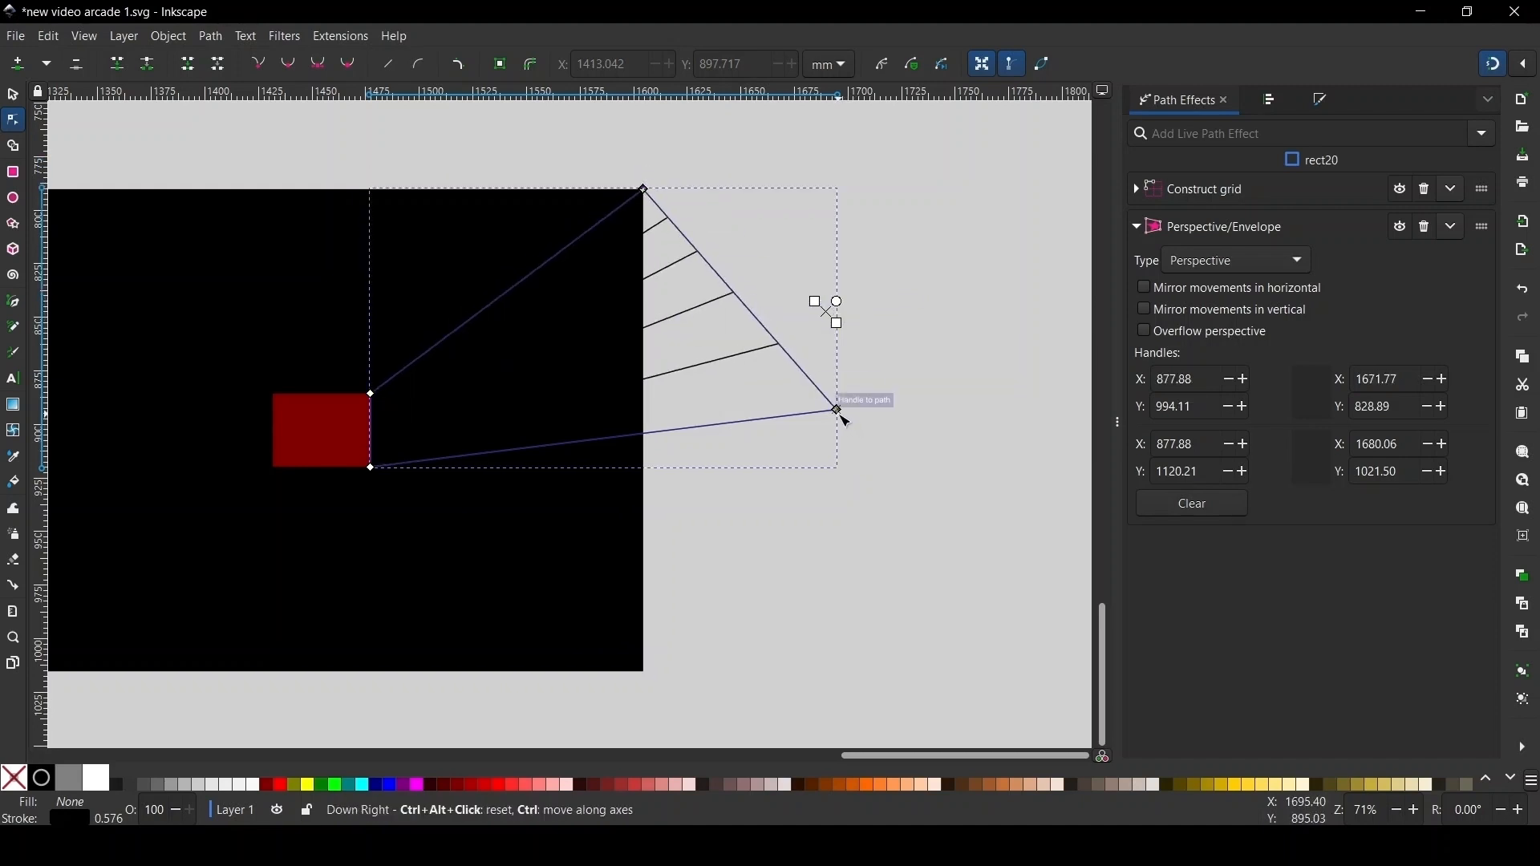
left_click_drag(720, 564, 654, 671)
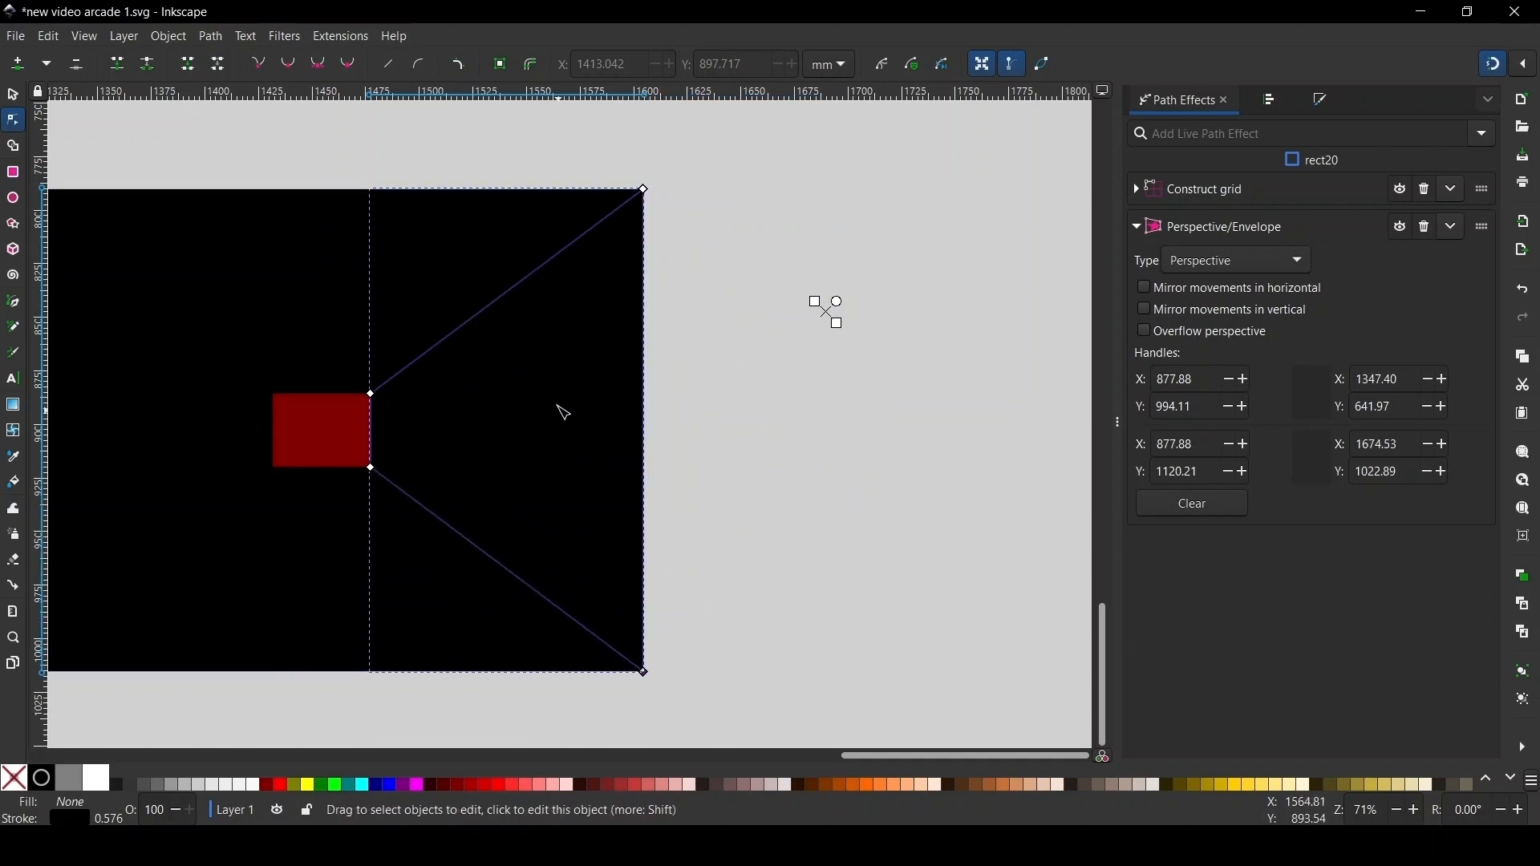
- Set the stroke of the right wall grid to cyan
left_click(369, 788, "shift")
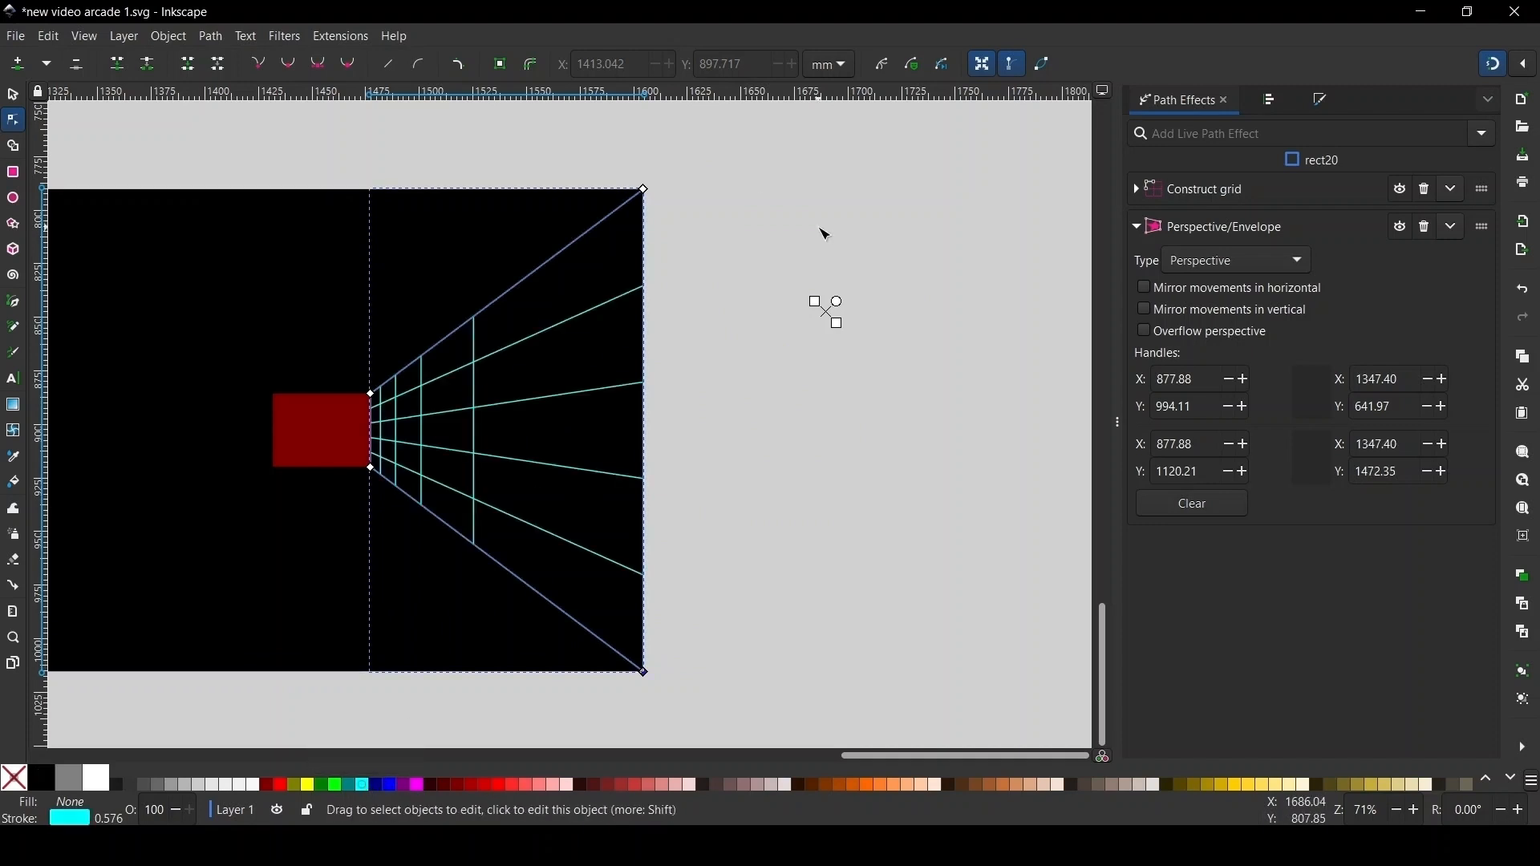
scroll(420, 538, "right", 4)
scroll(419, 537, "left", 9)
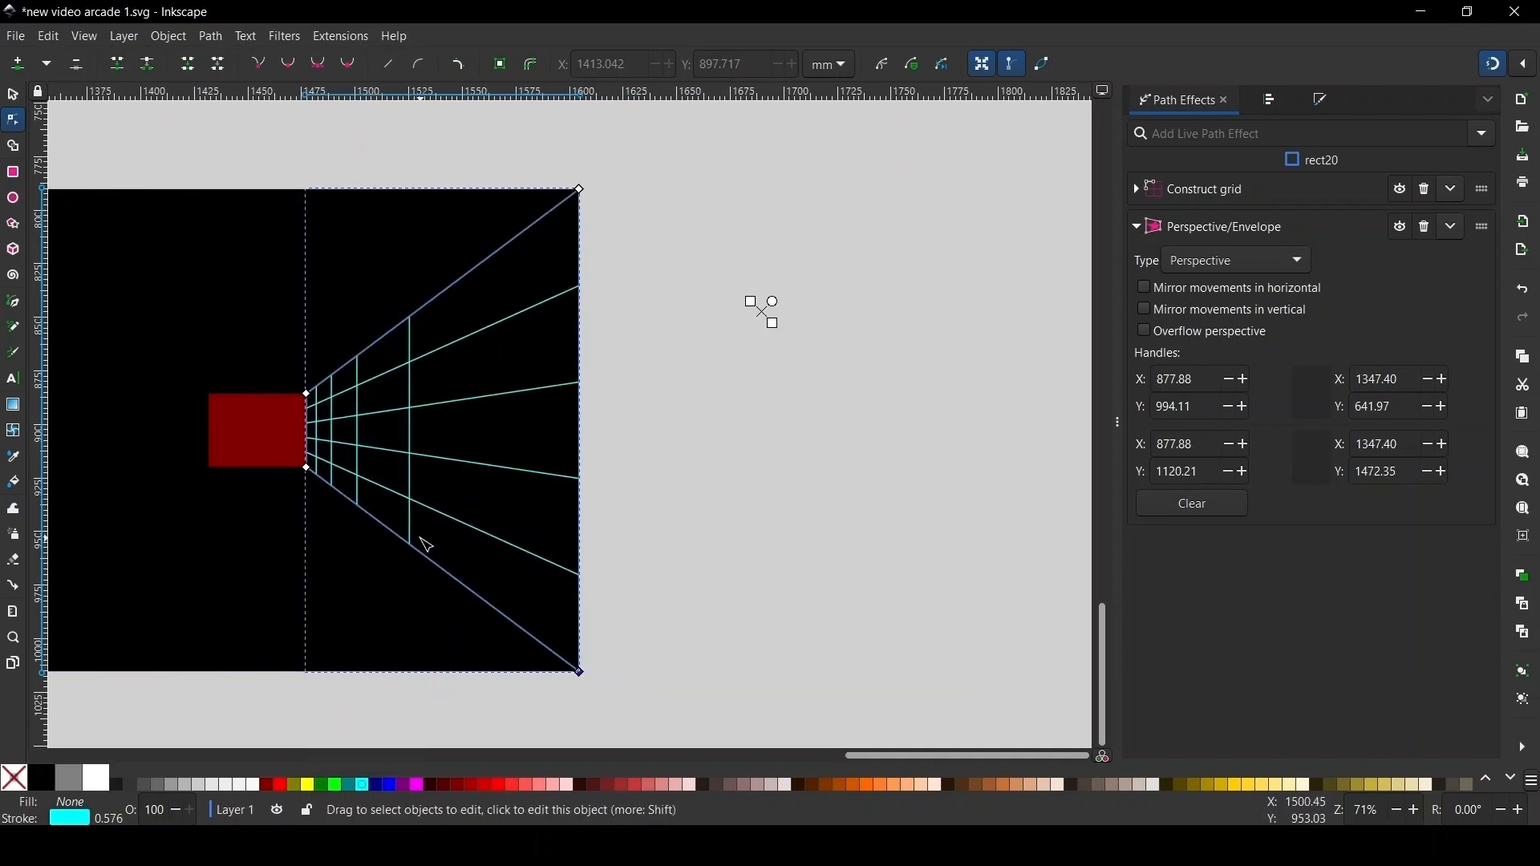
scroll(420, 538, "right", 2)
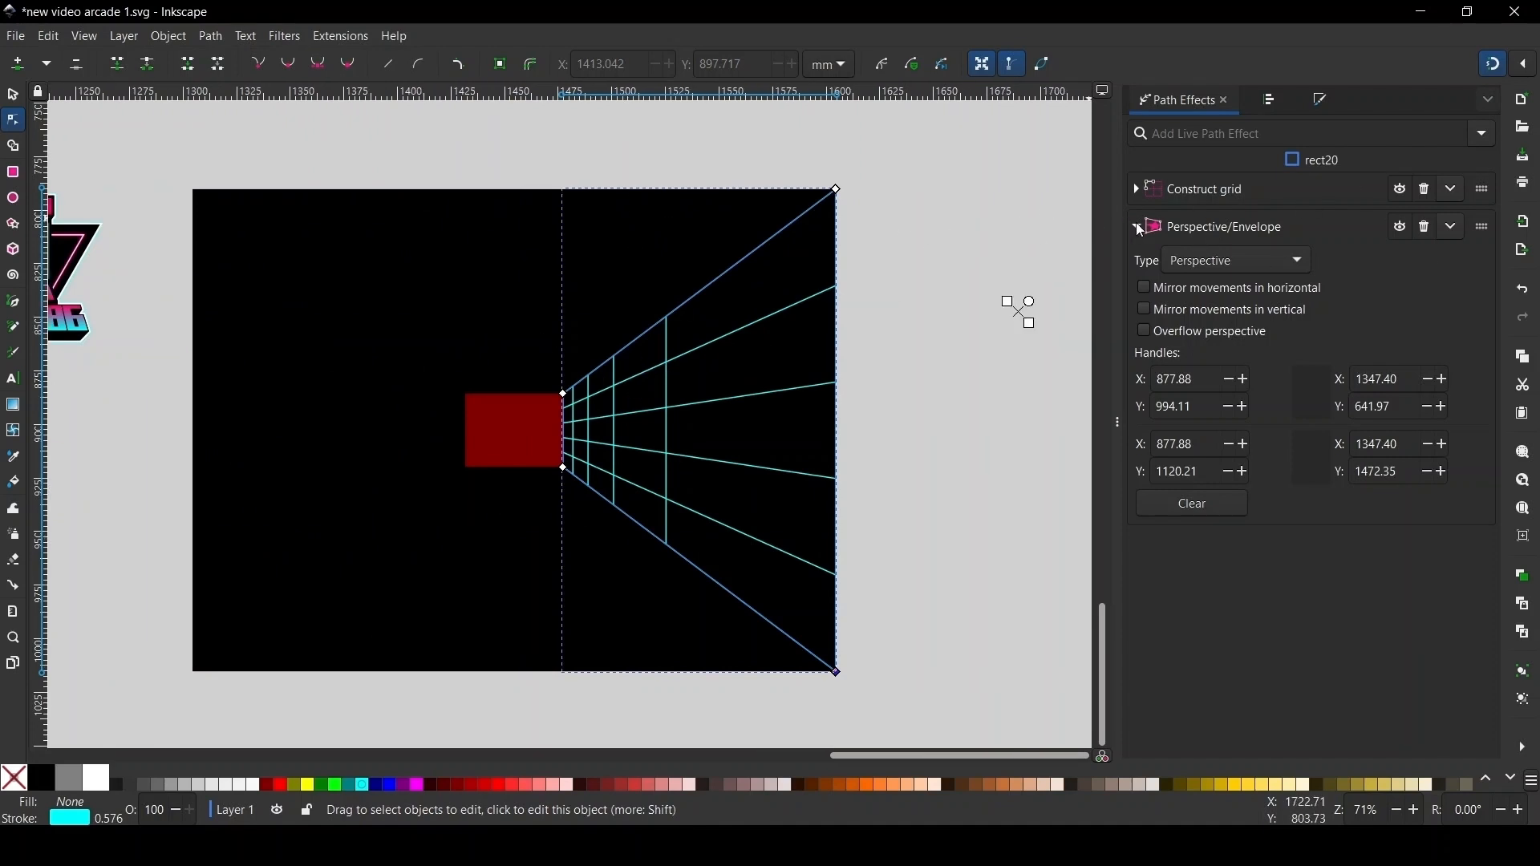
- Set the right wall's Construct grid effect to Size X 4 and Size Y 11
left_click(1138, 229)
left_click(1139, 192)
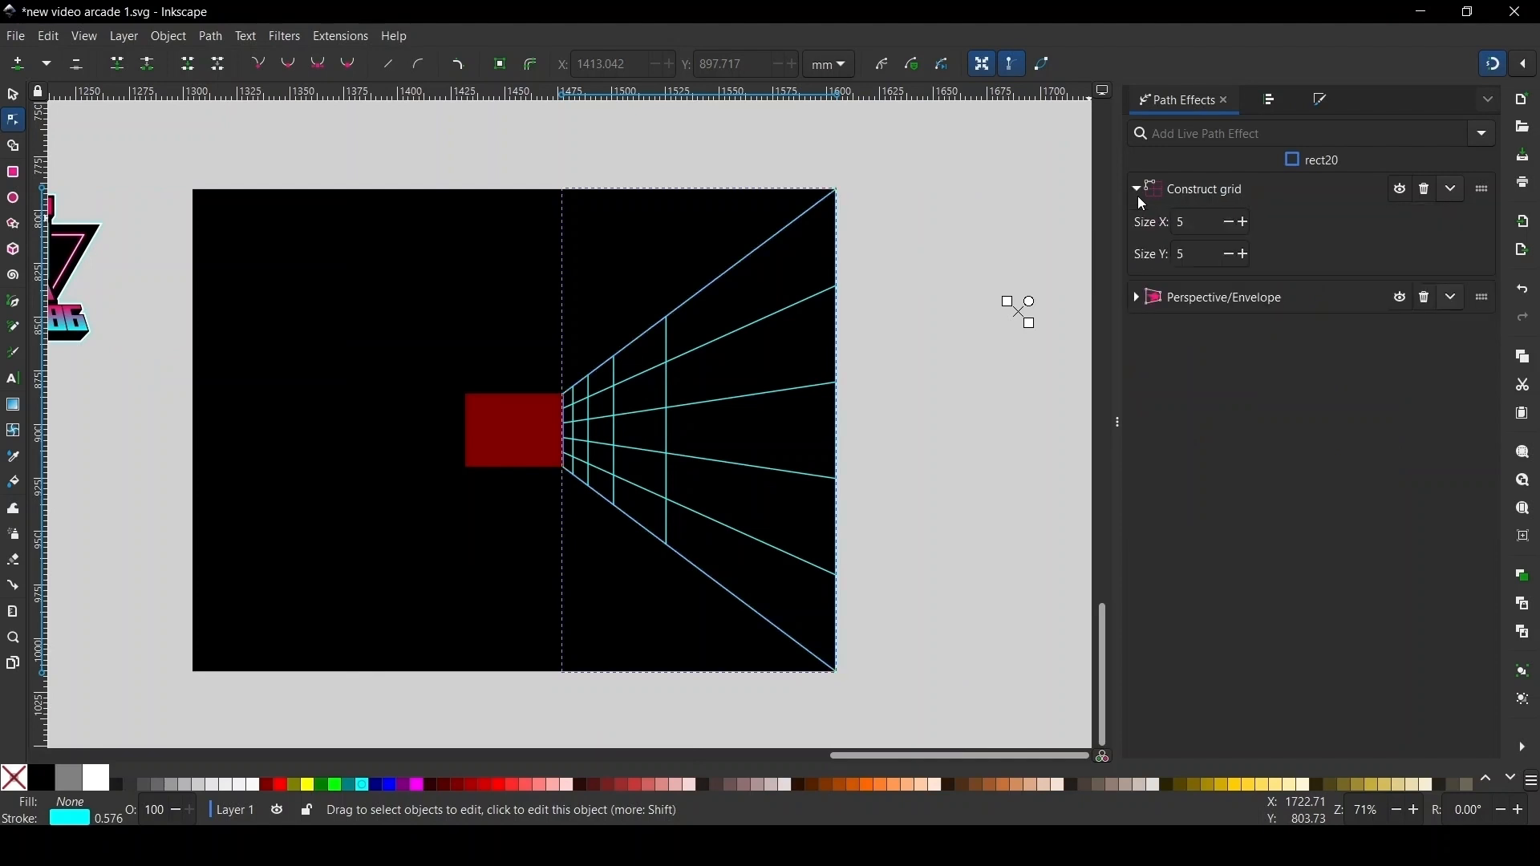
left_click(1244, 222)
left_click(1229, 225)
left_click(1245, 254)
left_click(1245, 253)
left_click(1245, 253)
left_click(1245, 254)
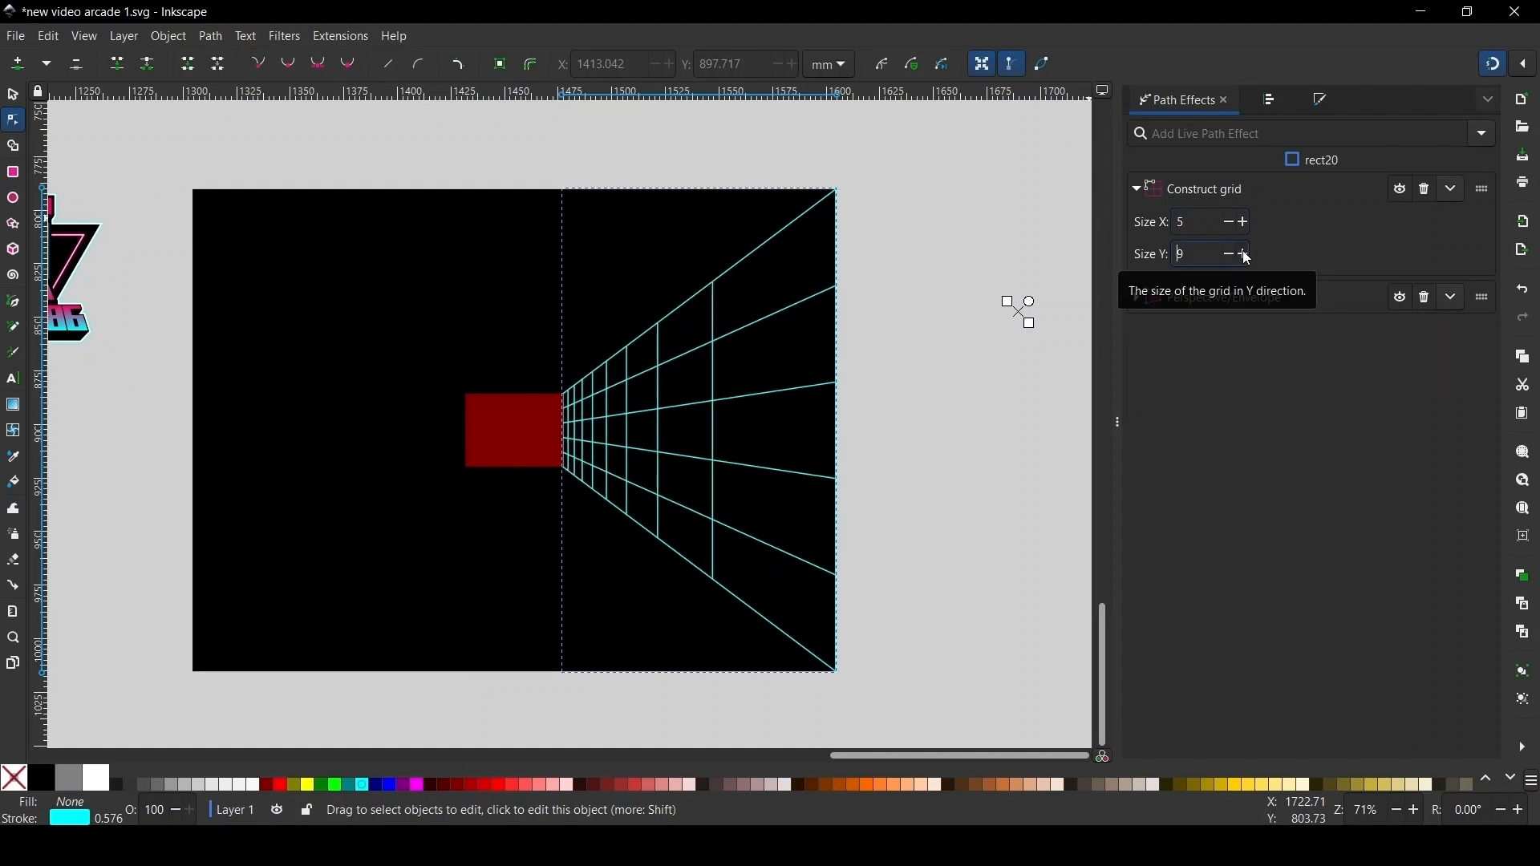
left_click(1245, 254)
left_click(1245, 254)
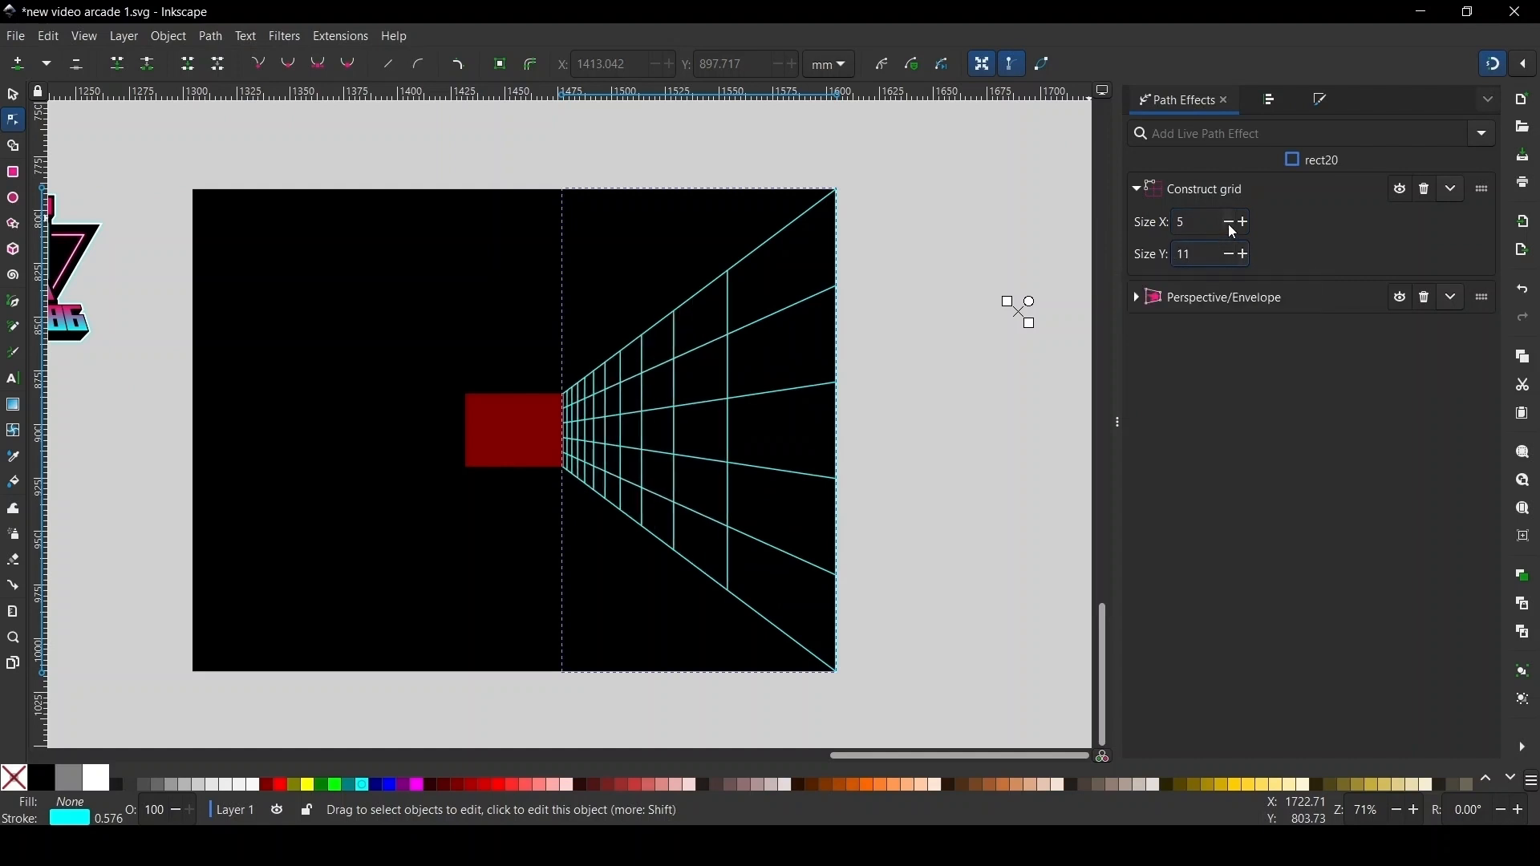
left_click(1229, 224)
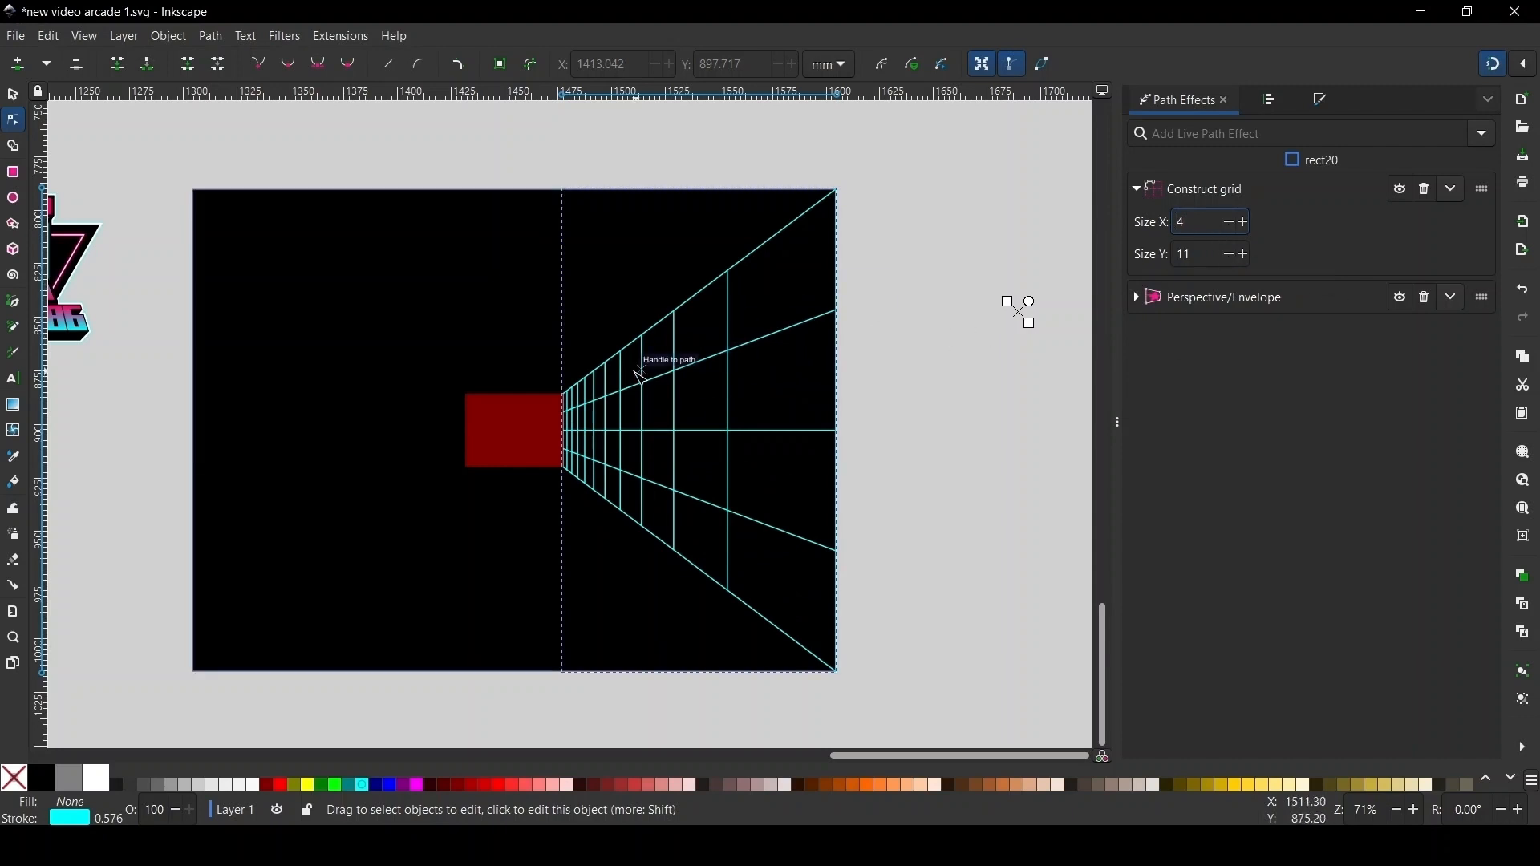
- Duplicate the right wall grid, flip the copy horizontally and fit it between the background's left edge and the maroon rectangle
left_click(14, 98)
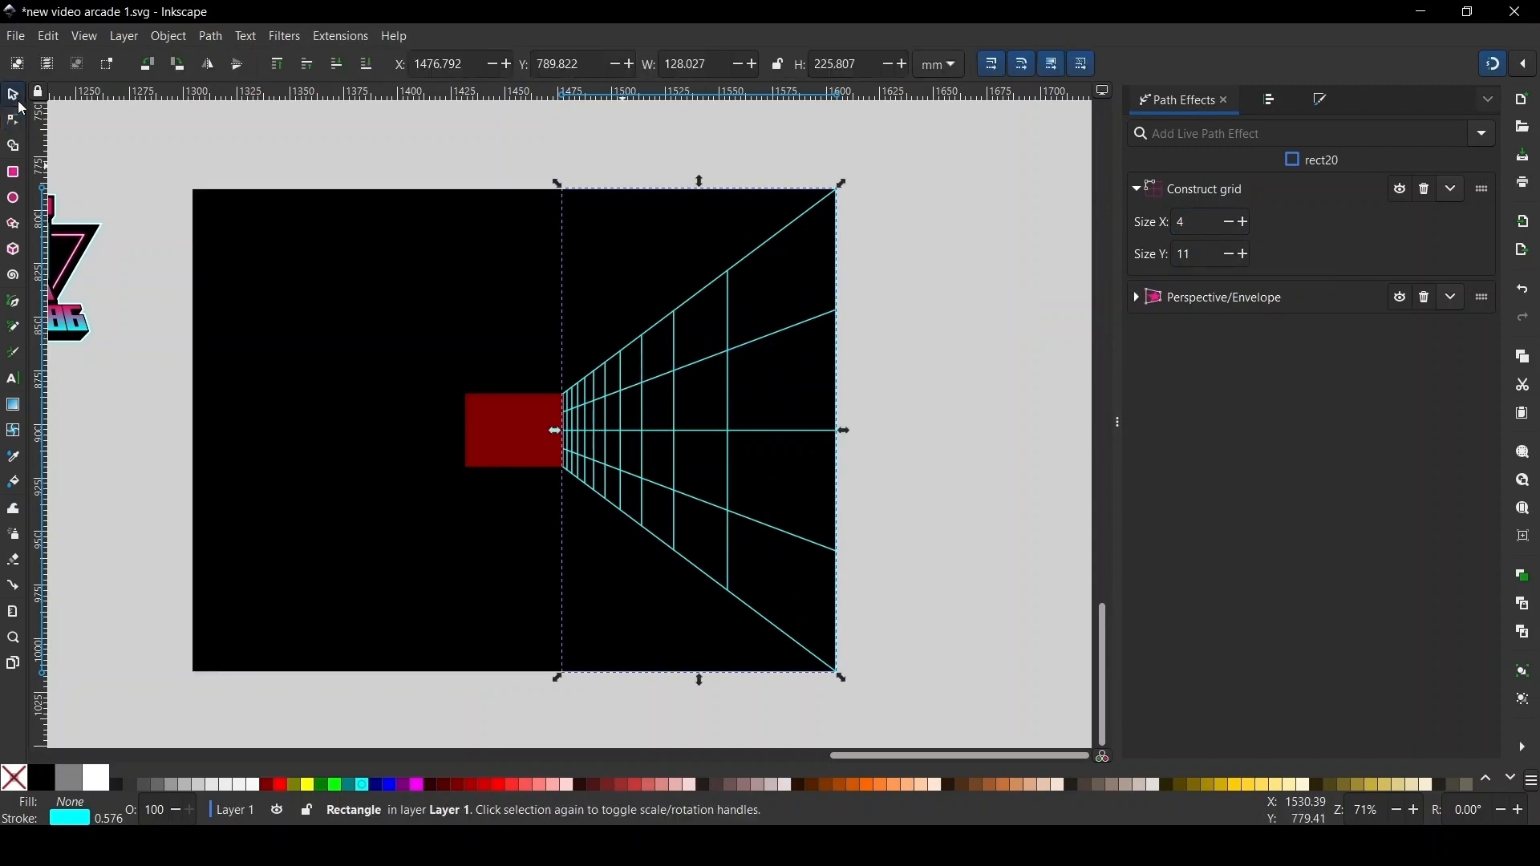
key("ctrl+d")
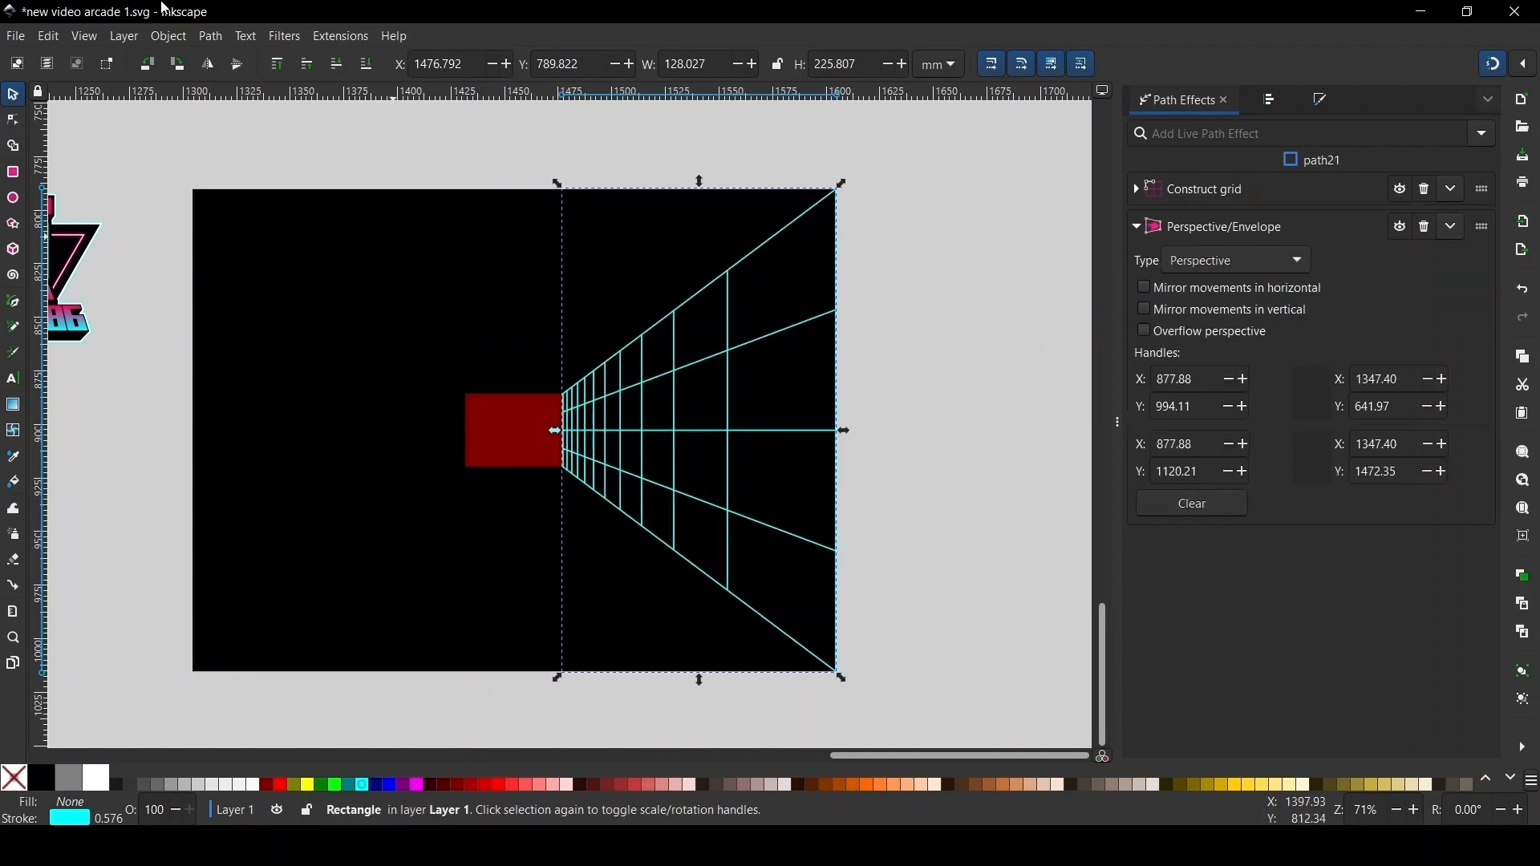
left_click(209, 63)
left_click_drag(688, 361, 315, 337)
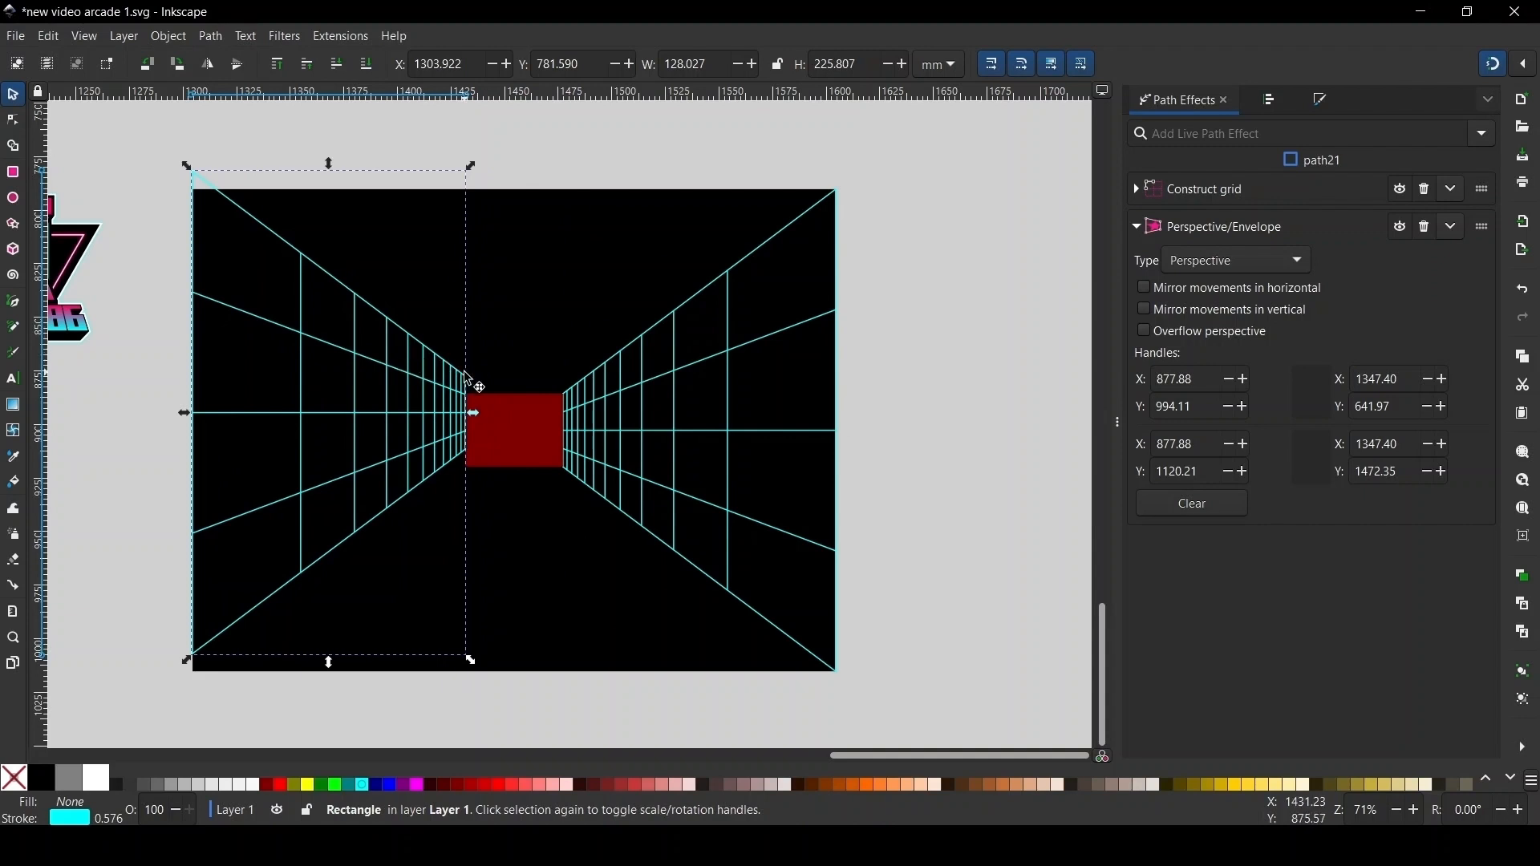
left_click_drag(441, 384, 443, 405)
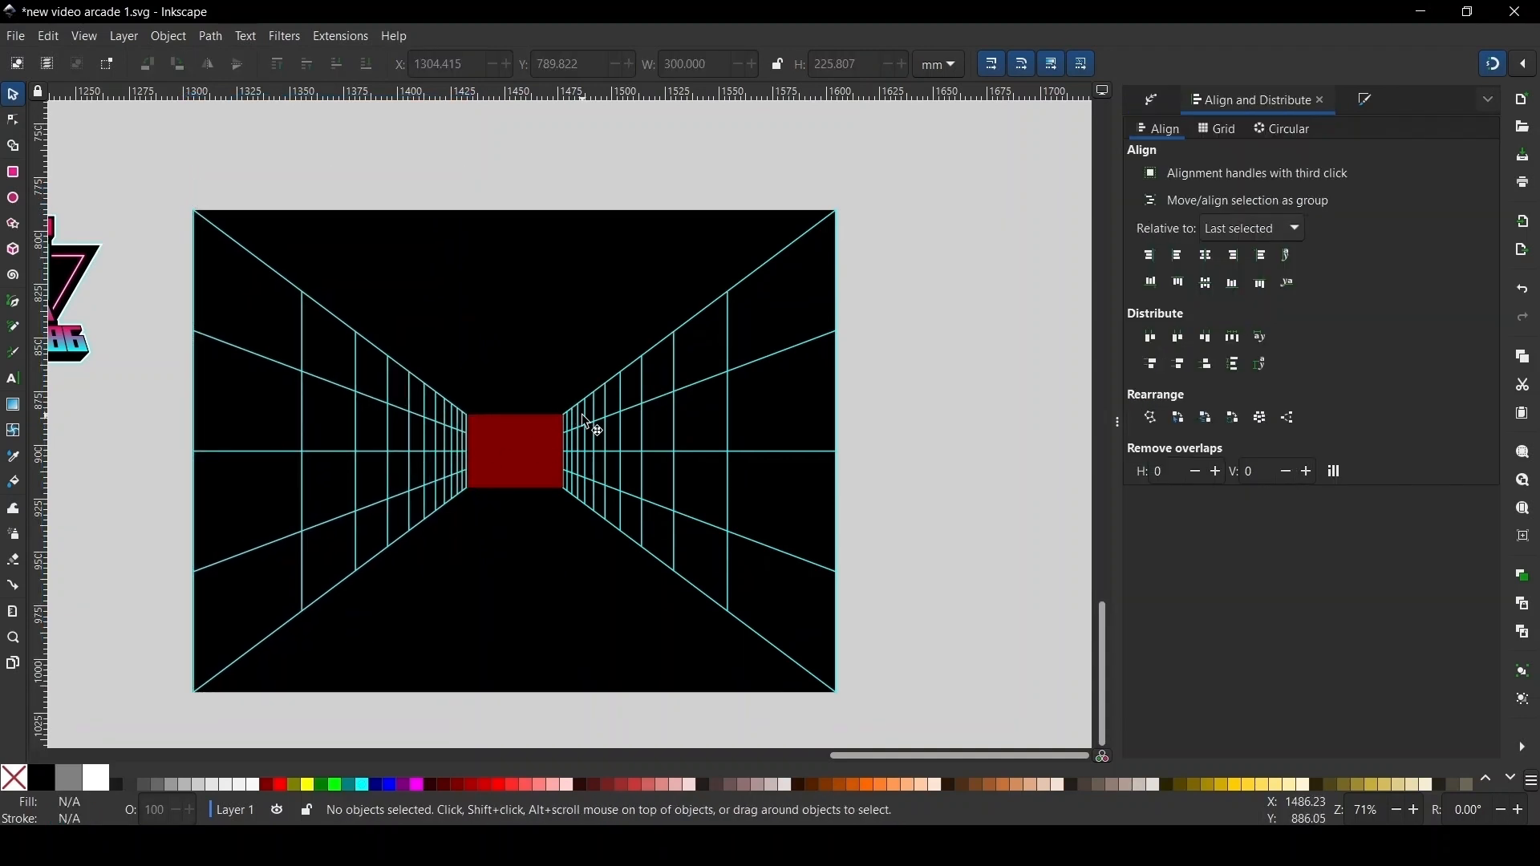
- Duplicate the right wall grid and rotate the copy 90° clockwise so its wide end faces down
left_click(584, 418)
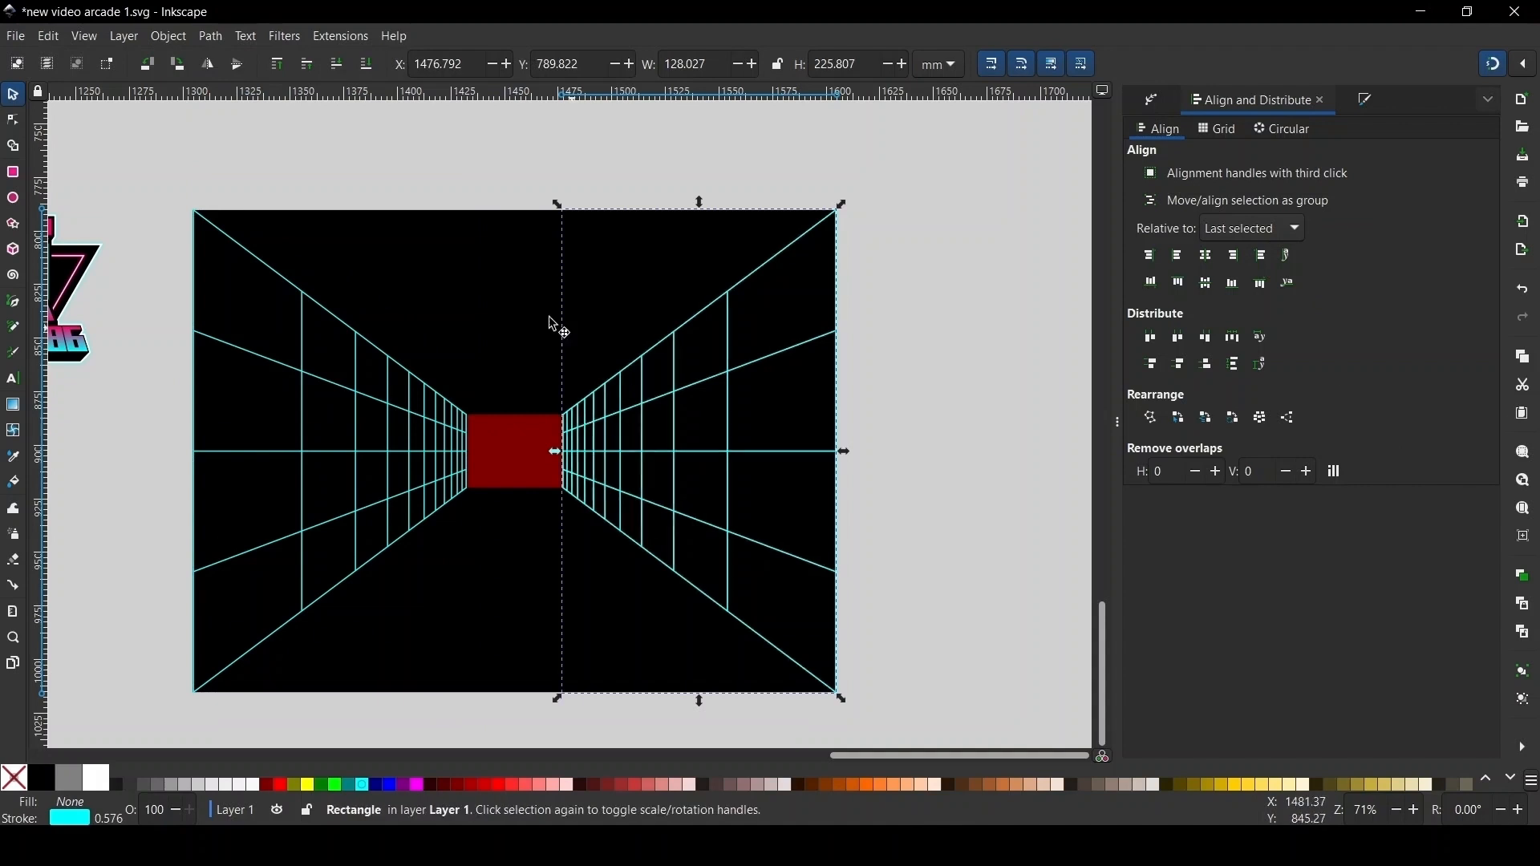
left_click_drag(653, 478, 552, 423)
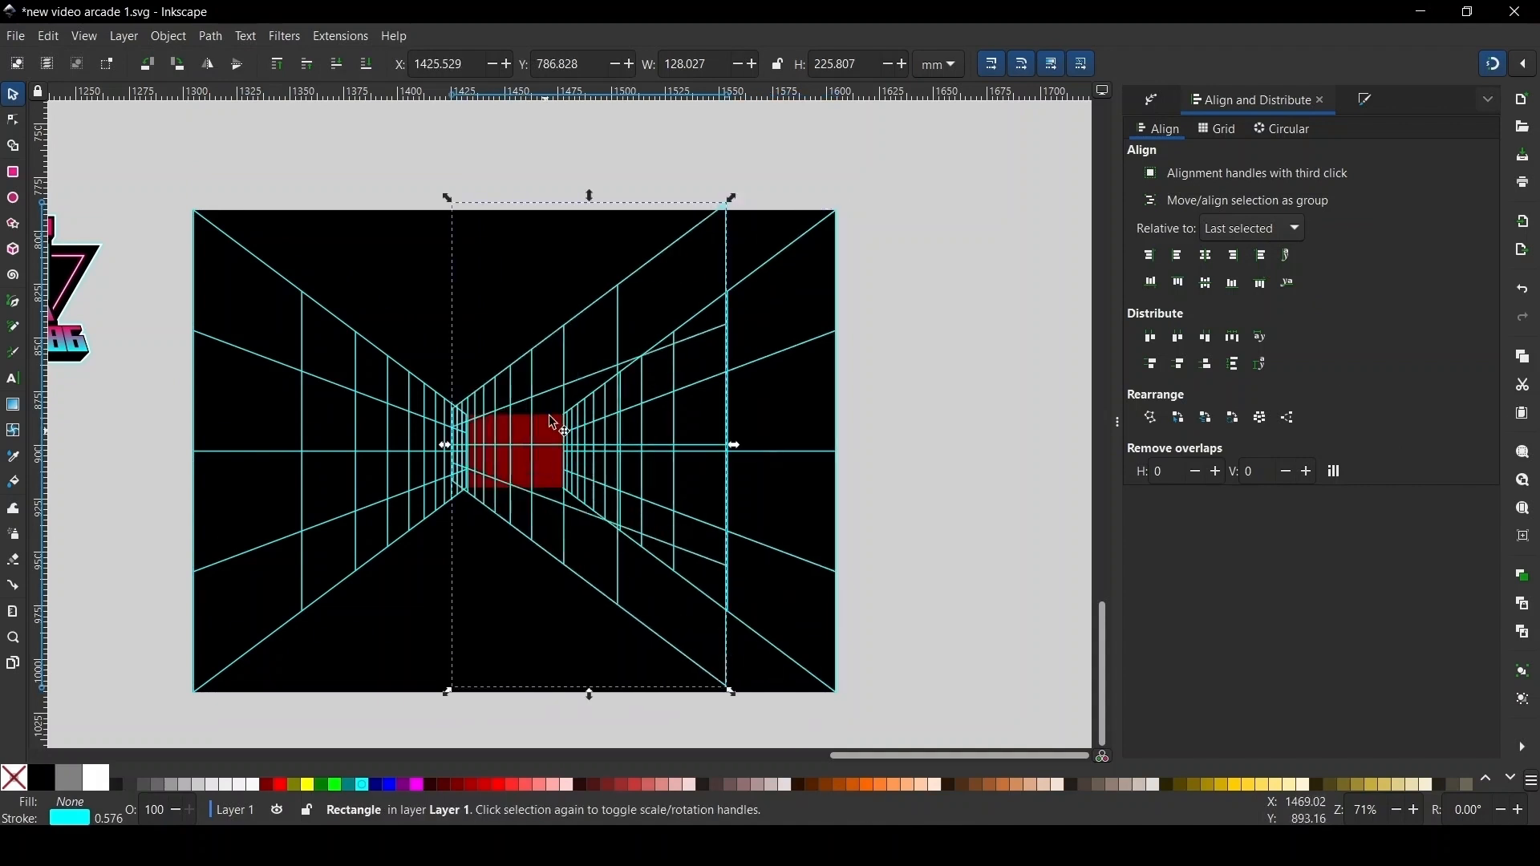
left_click(616, 362)
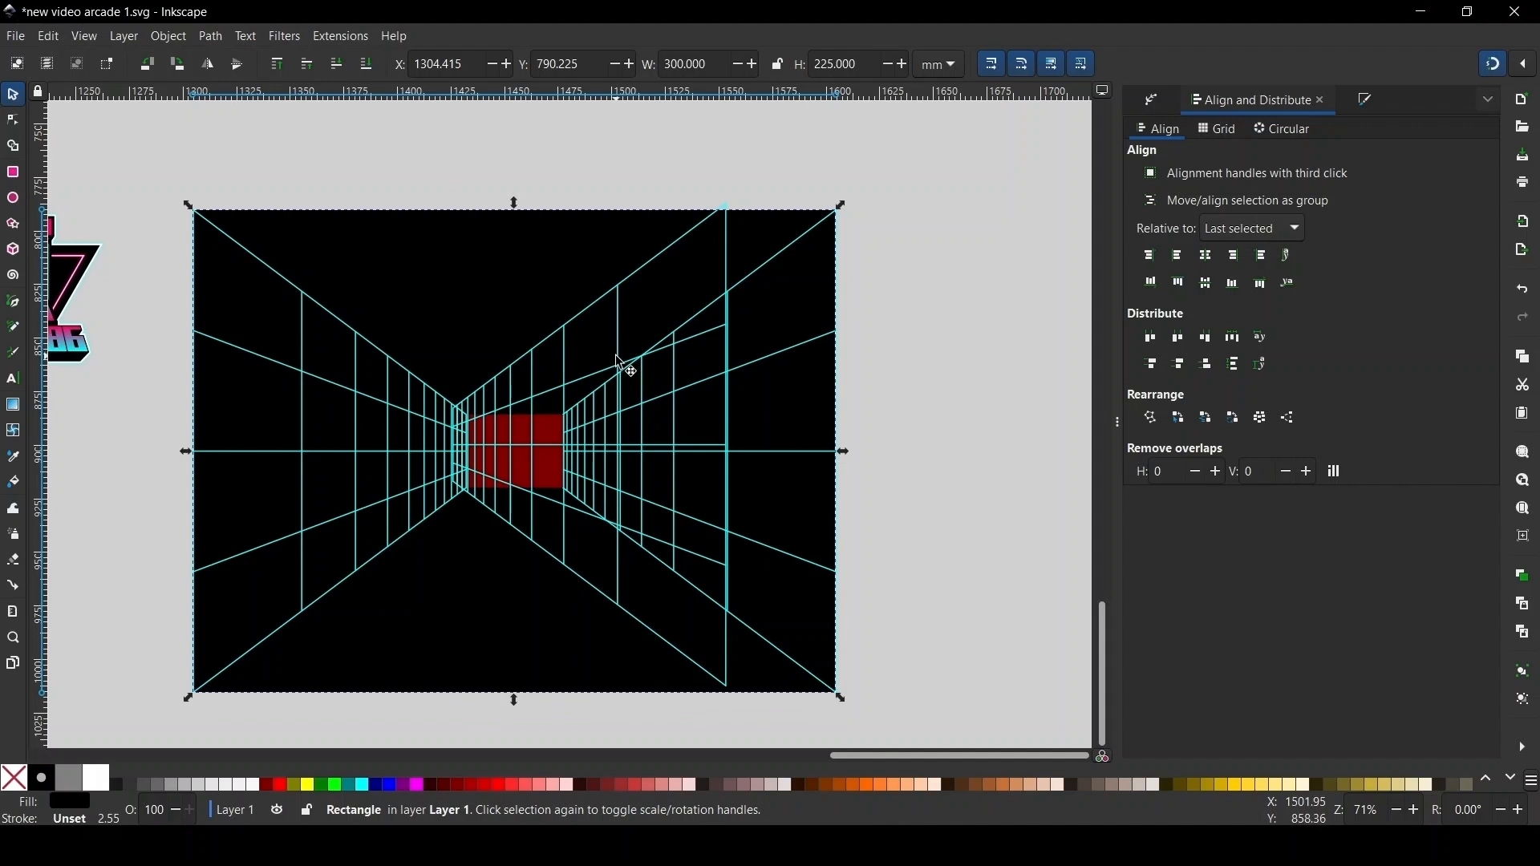
left_click(620, 363)
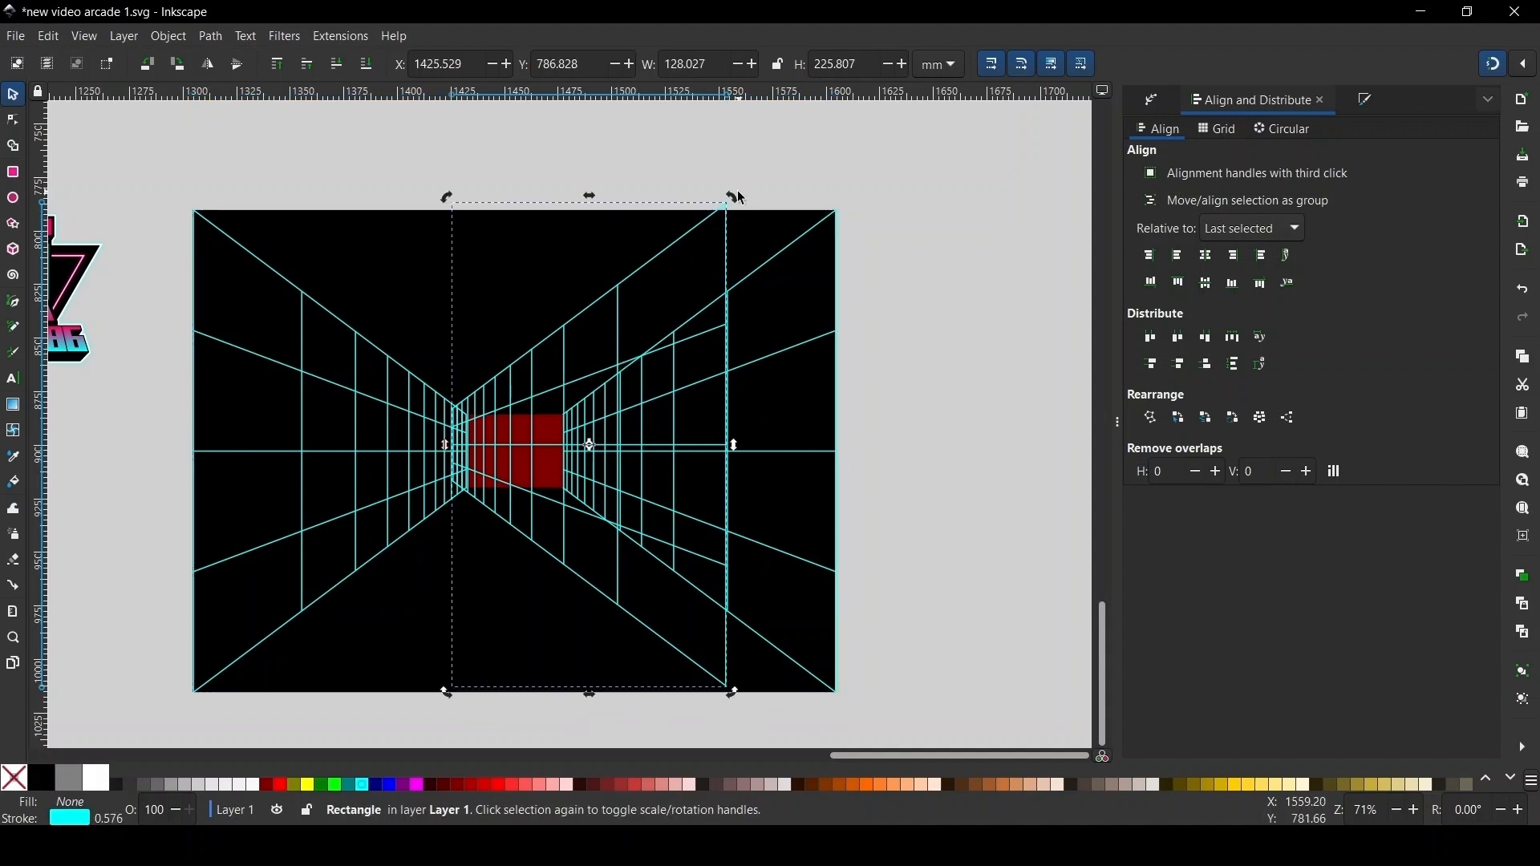
left_click_drag(752, 215, 731, 511)
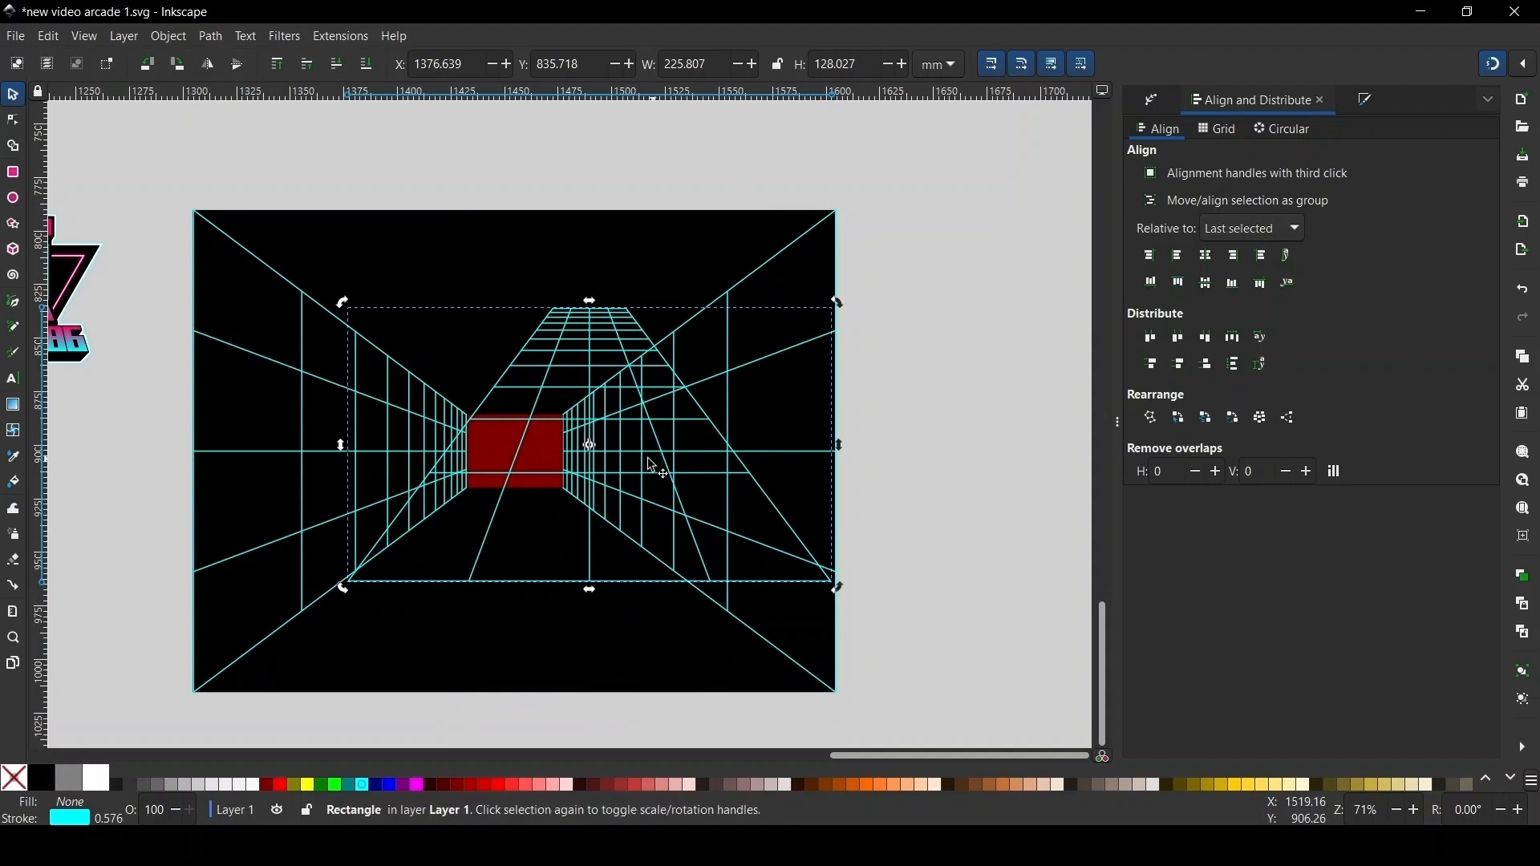
- Move the rotated grid copy to the horizontal middle of the background, over the maroon rectangle
left_click_drag(654, 467, 551, 498)
key("ctrl+z")
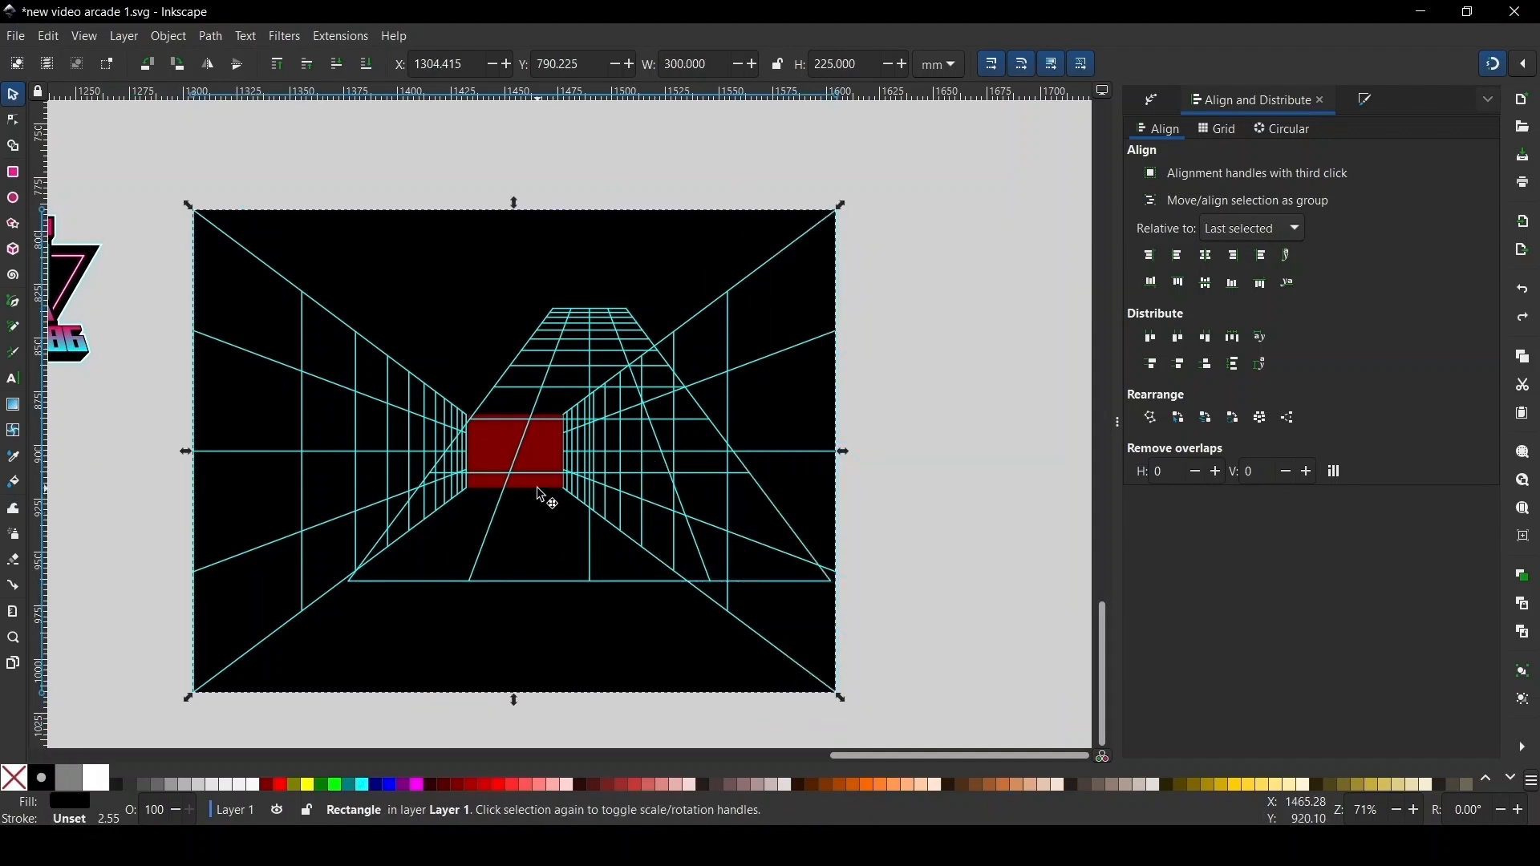
left_click(619, 344)
left_click(604, 369)
key("r")
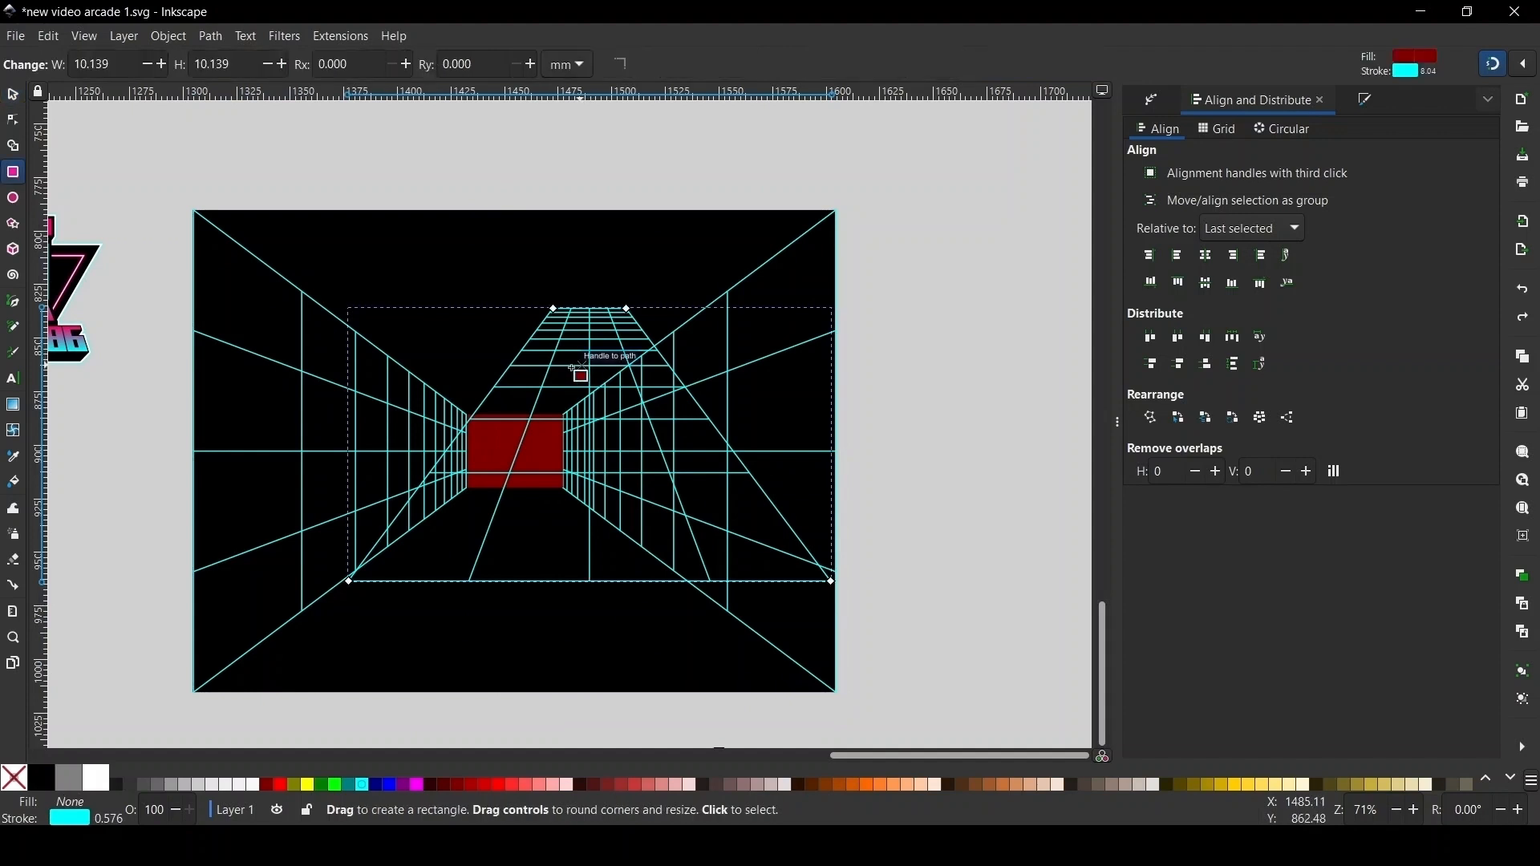
left_click(13, 95)
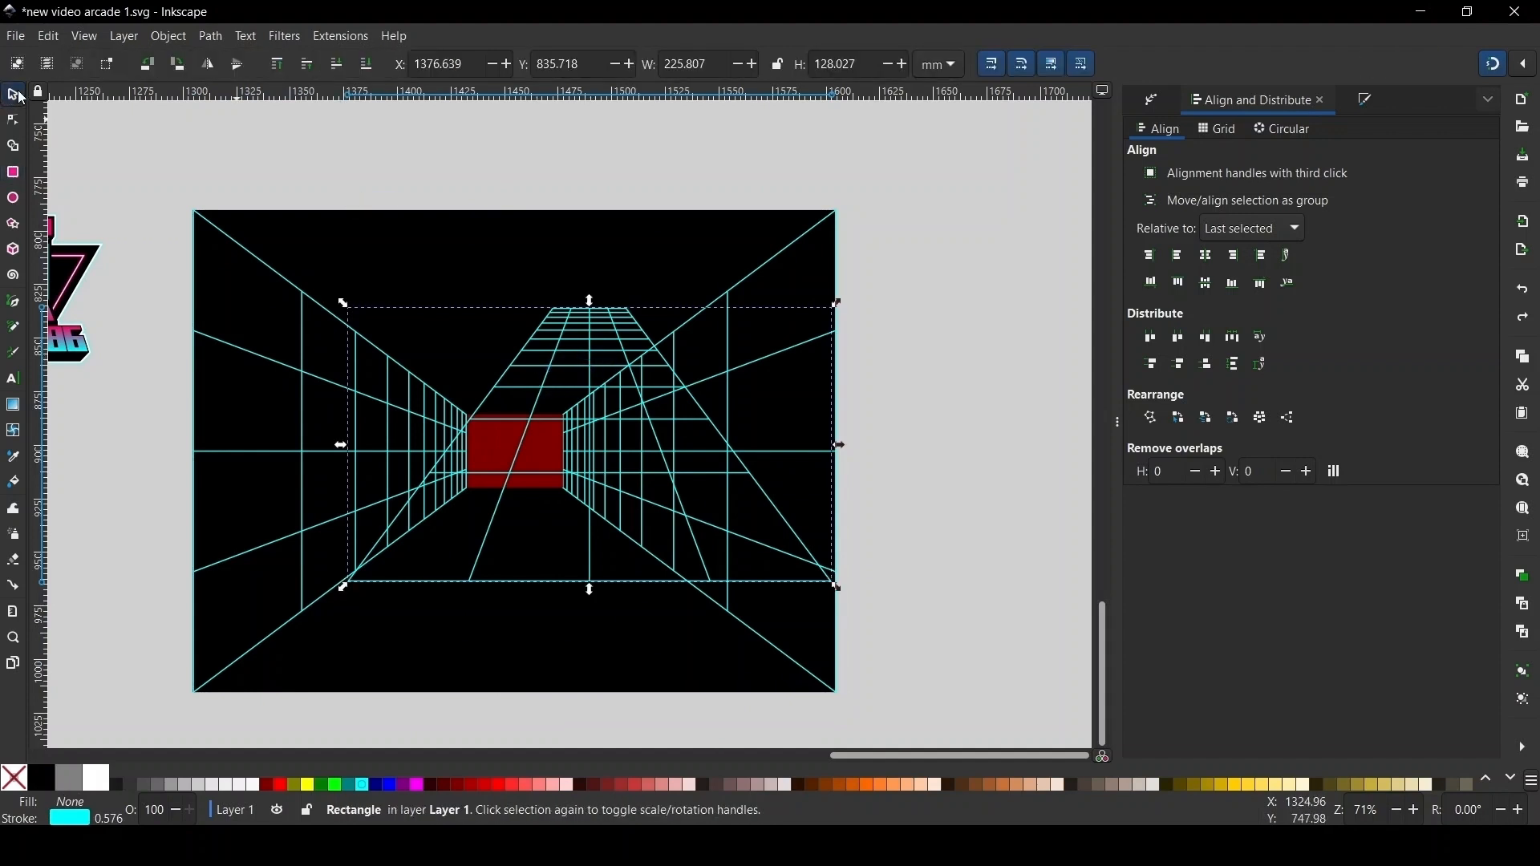
left_click_drag(602, 349, 517, 347)
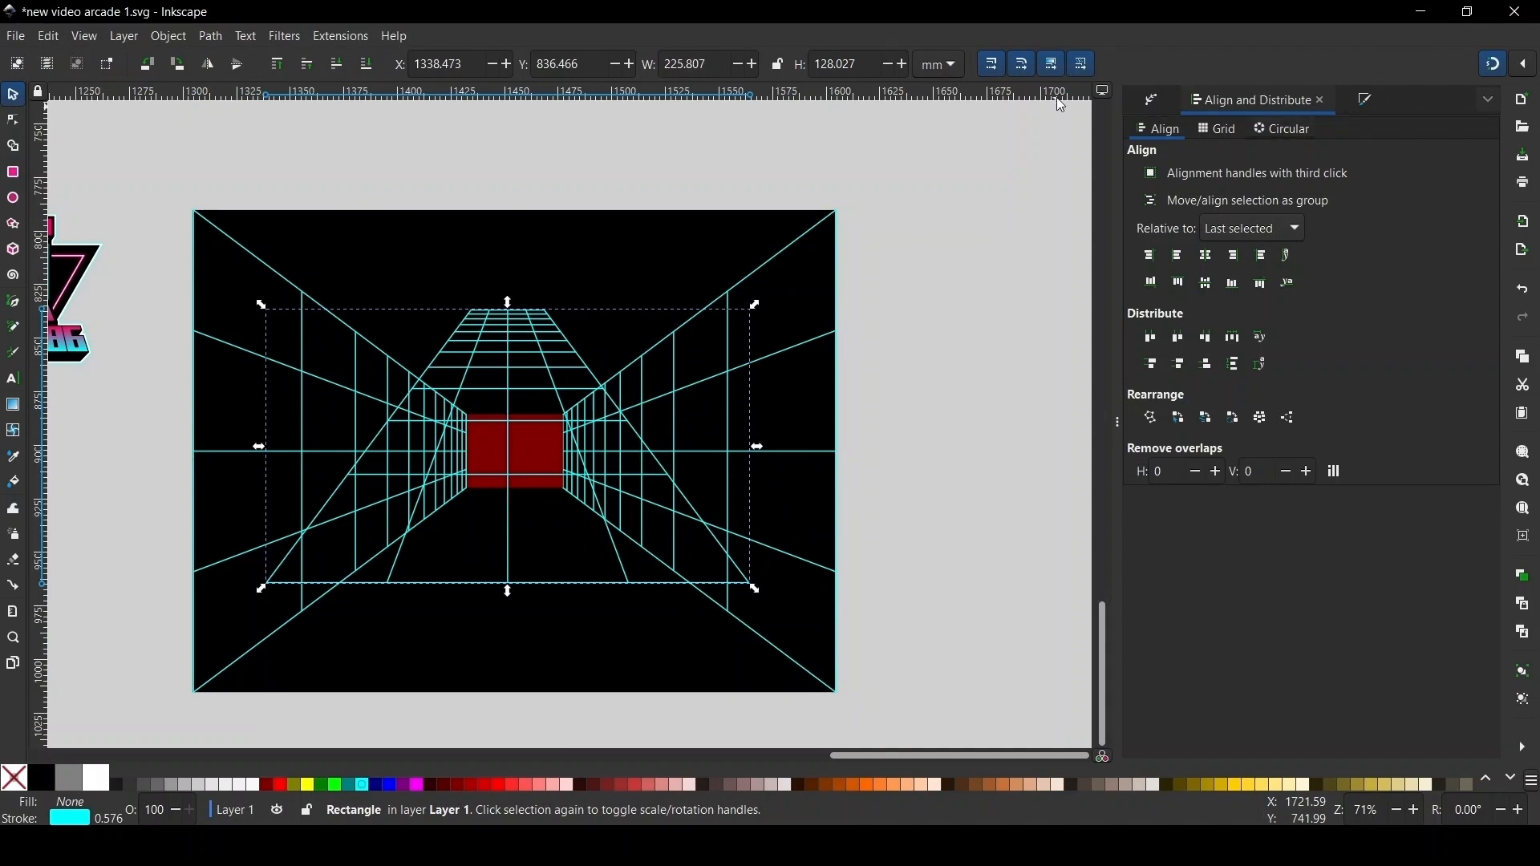
- Stretch the rotated grid's wide end so its two perspective corners sit on the black background's lower corners
left_click(1160, 104)
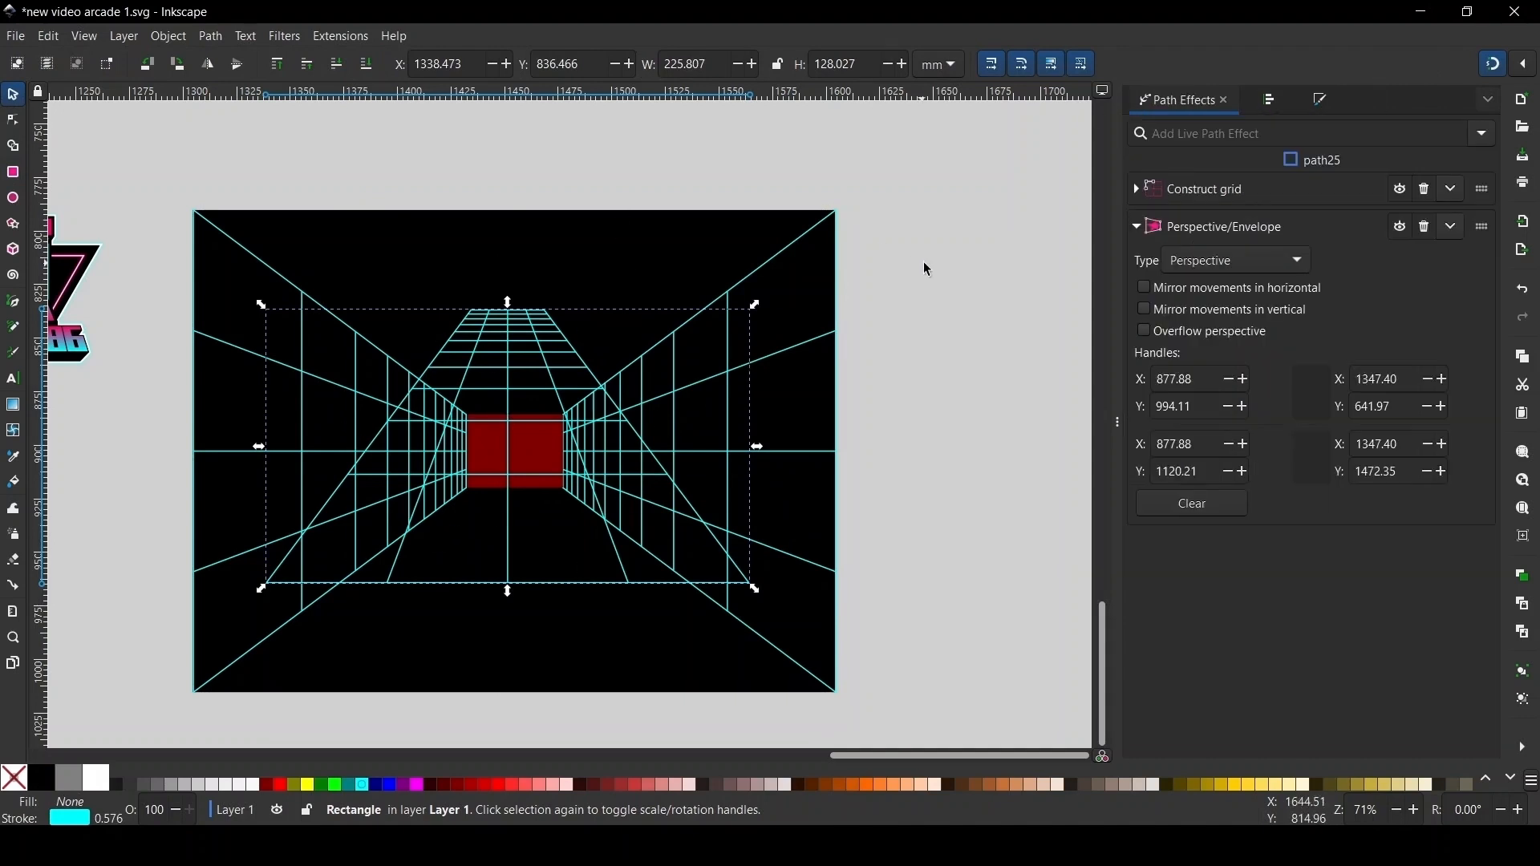
left_click(971, 267)
left_click(534, 333)
key("n")
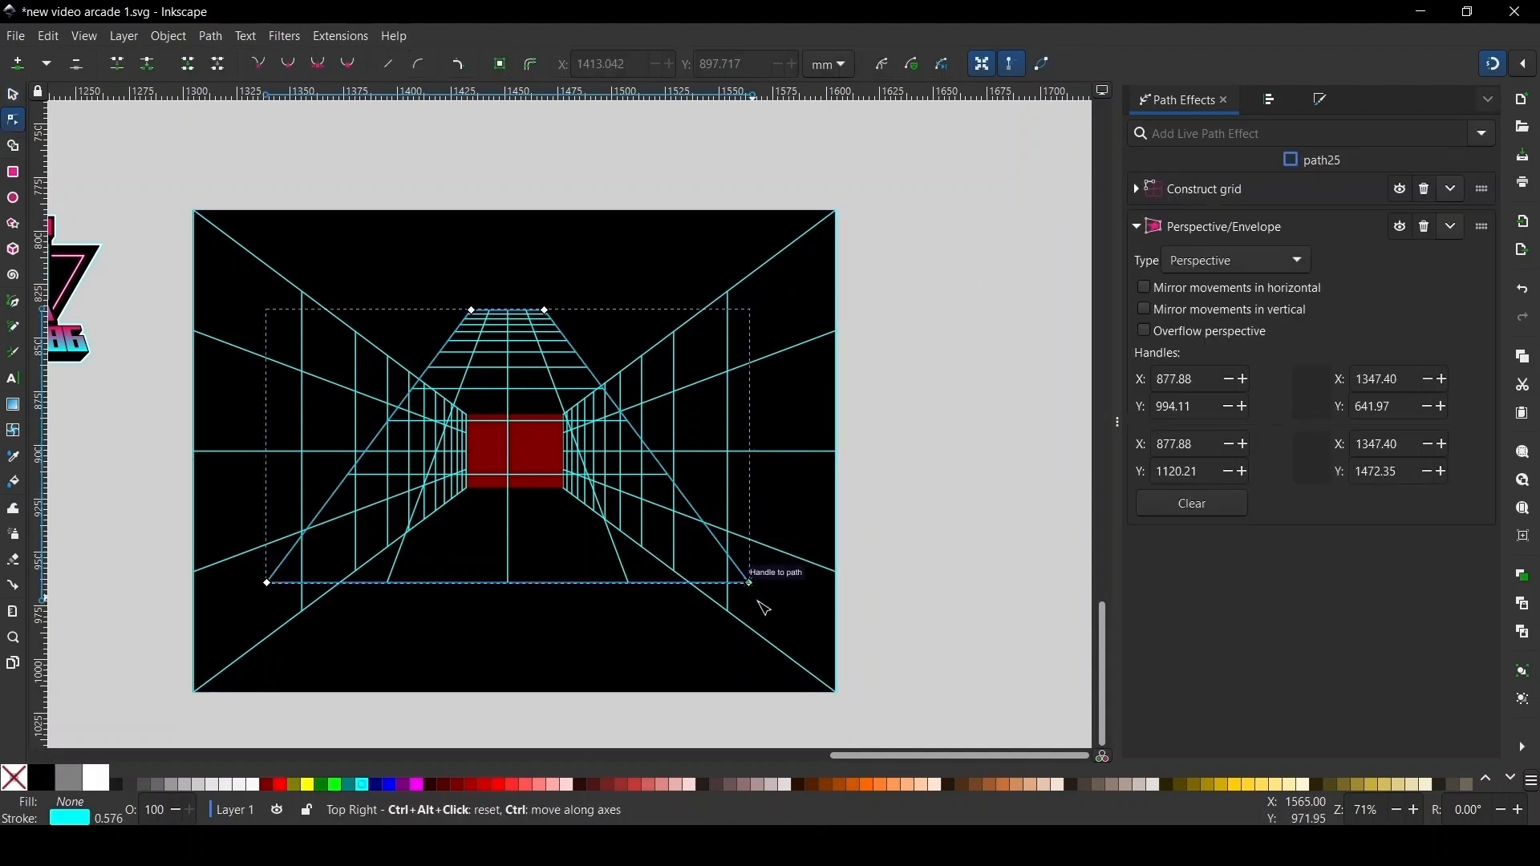
left_click_drag(791, 647, 834, 695)
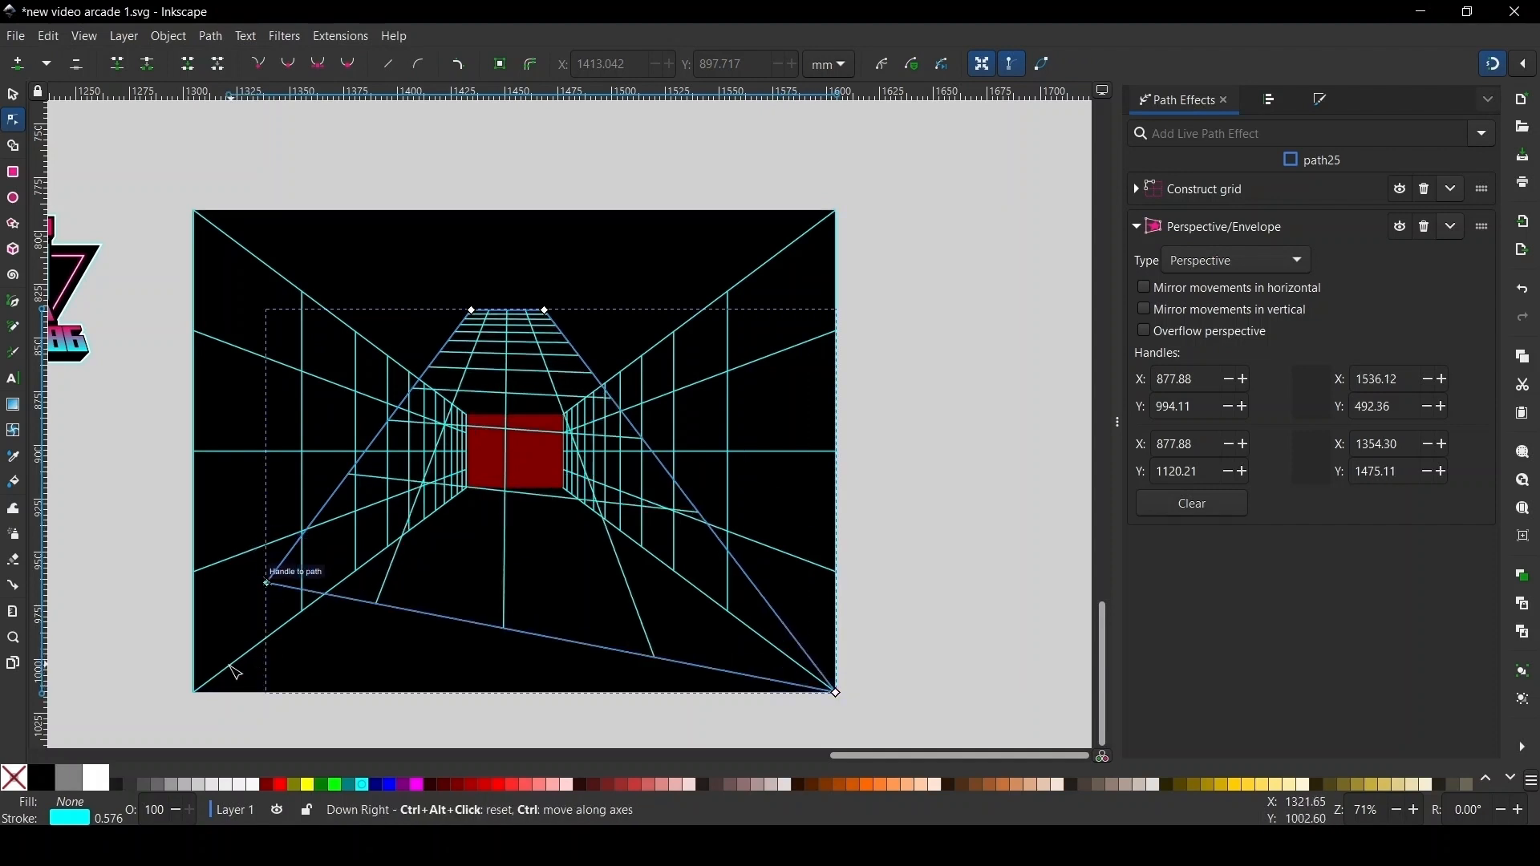
left_click_drag(267, 583, 194, 693)
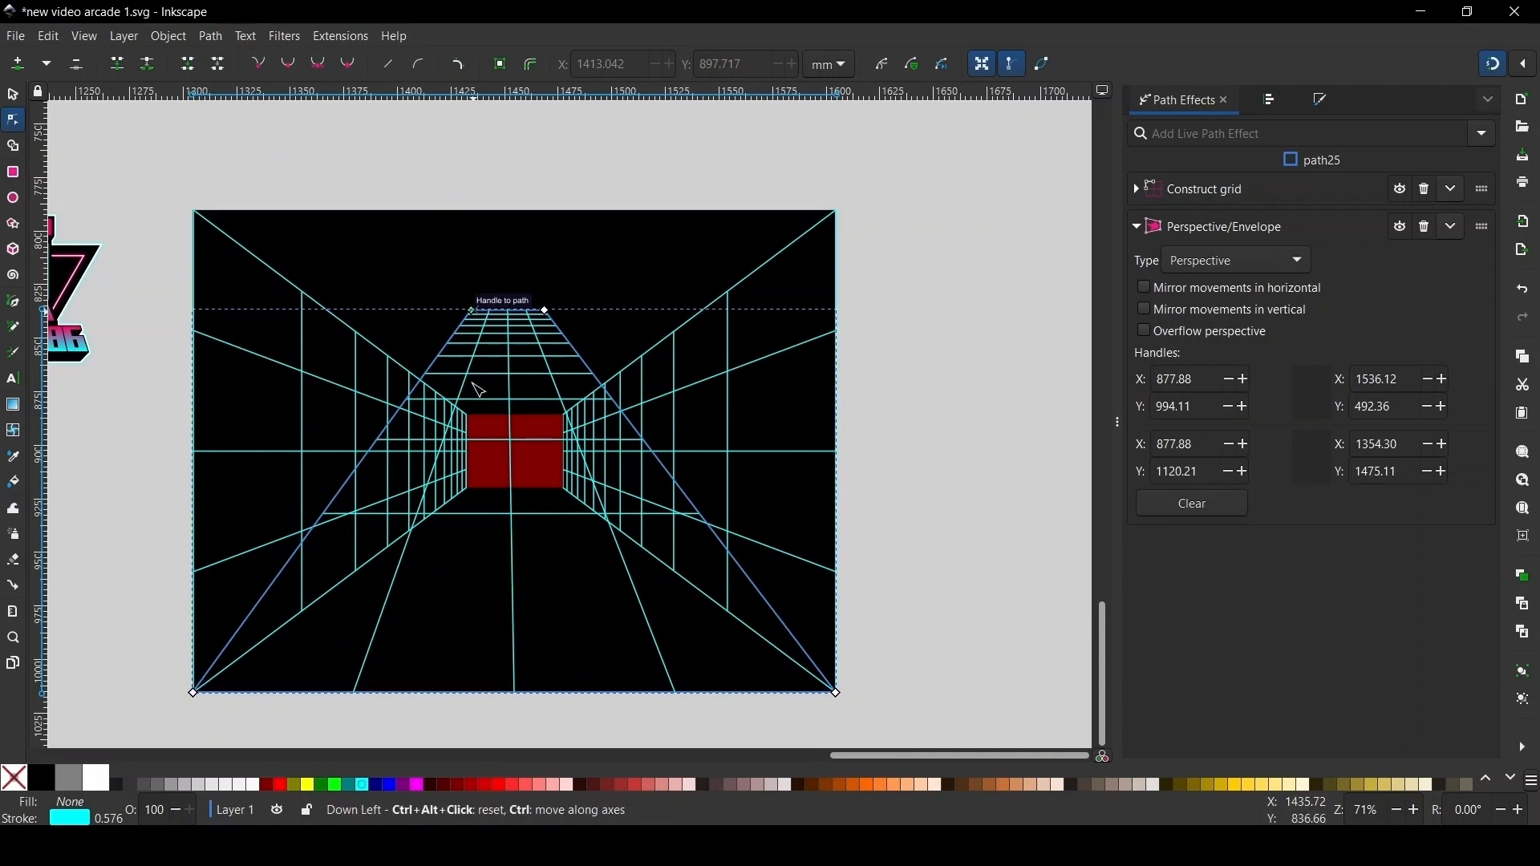
- Fit the grid's narrow-end perspective corners to the maroon rectangle's lower corners to form the tunnel floor
left_click_drag(472, 382, 466, 479)
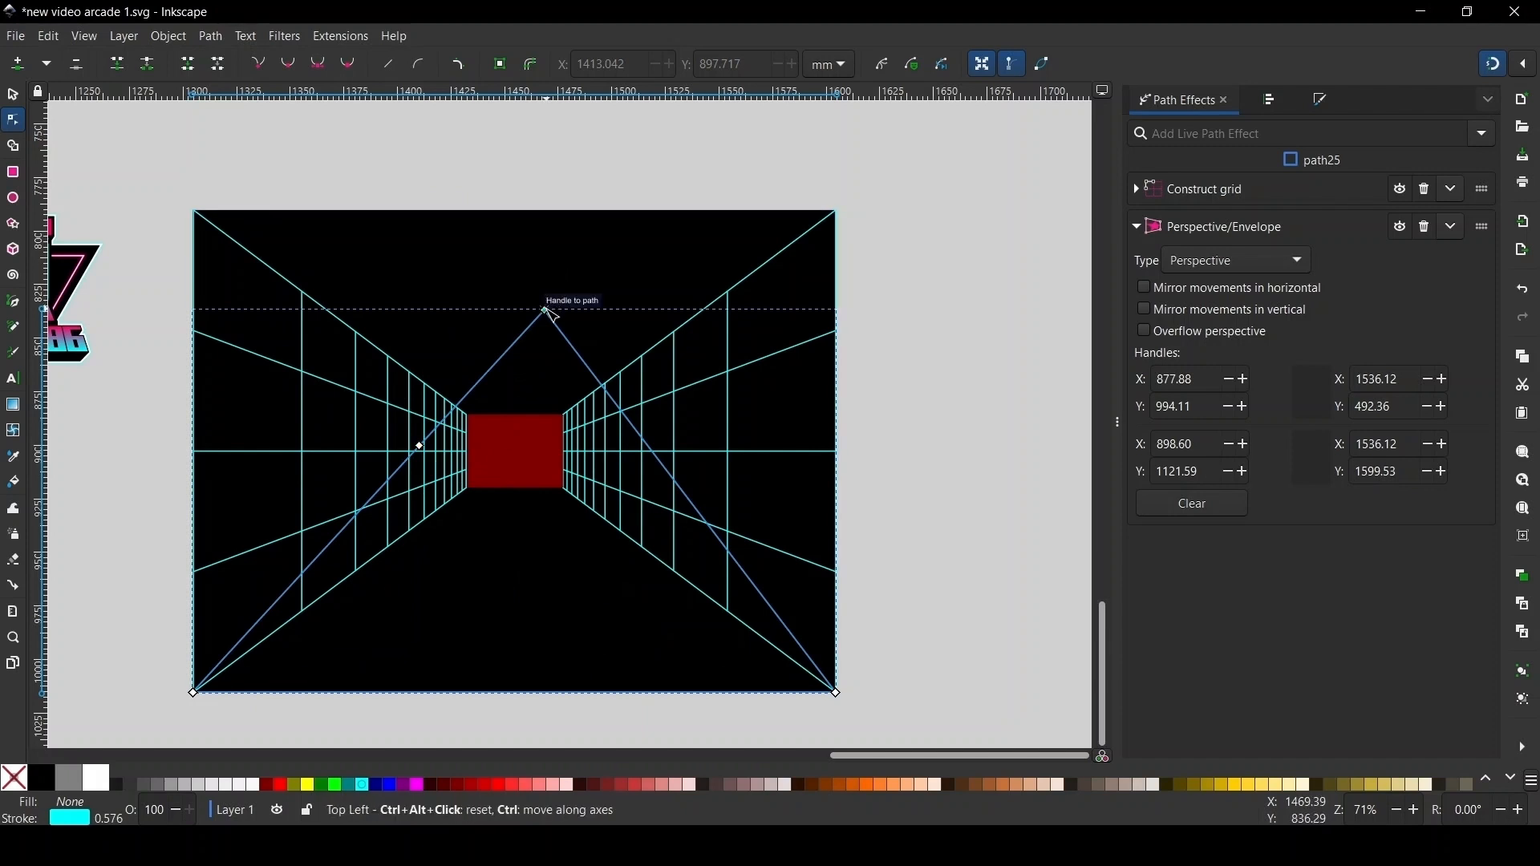
left_click_drag(550, 315, 567, 483)
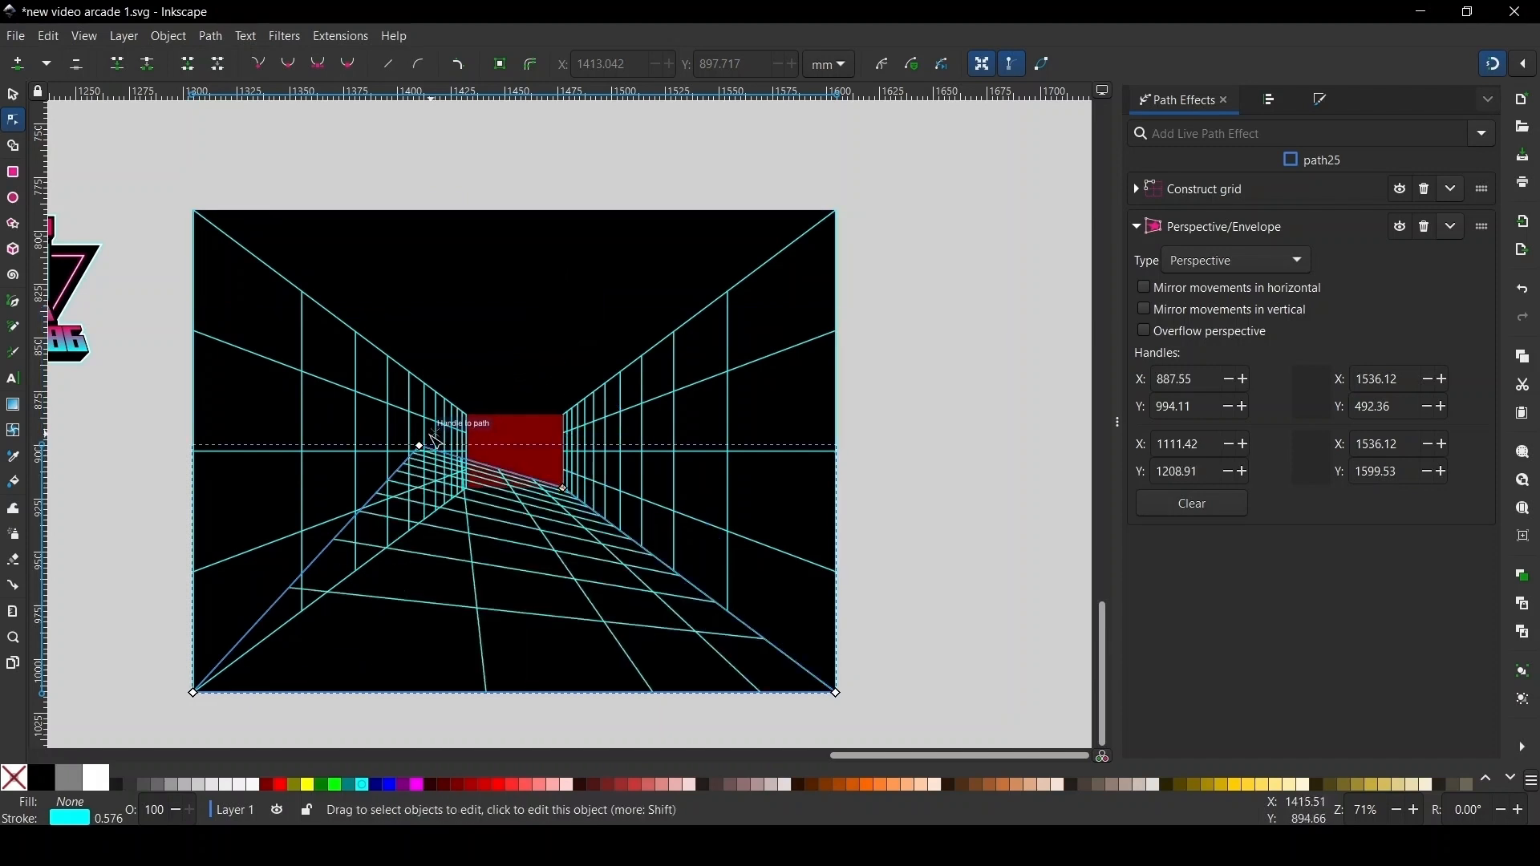
left_click_drag(421, 446, 467, 487)
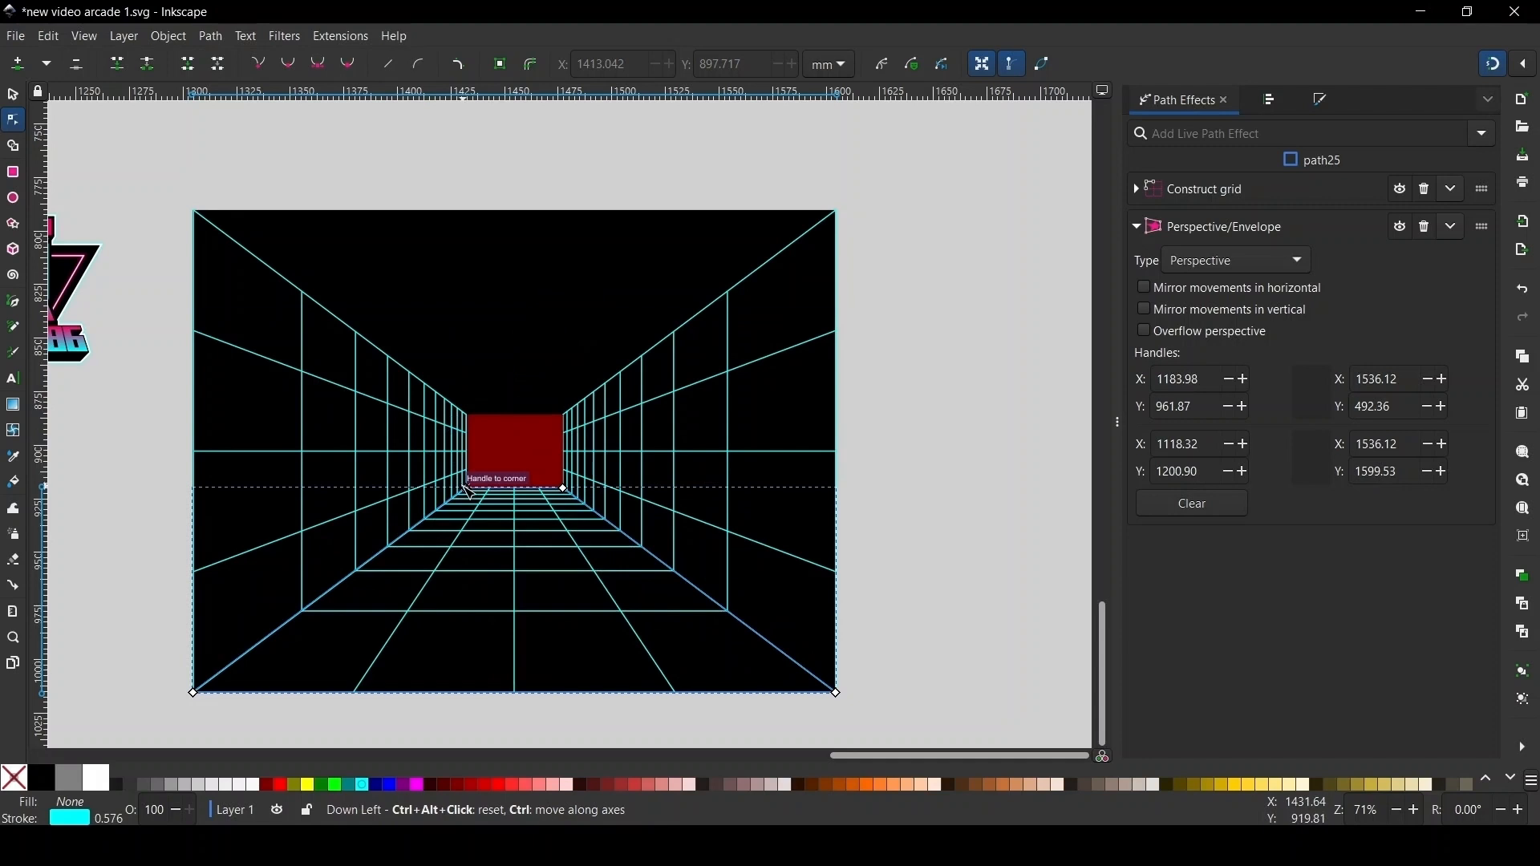
- Duplicate the floor grid, flip the copy vertically and move it straight up to form the tunnel ceiling
left_click(18, 103)
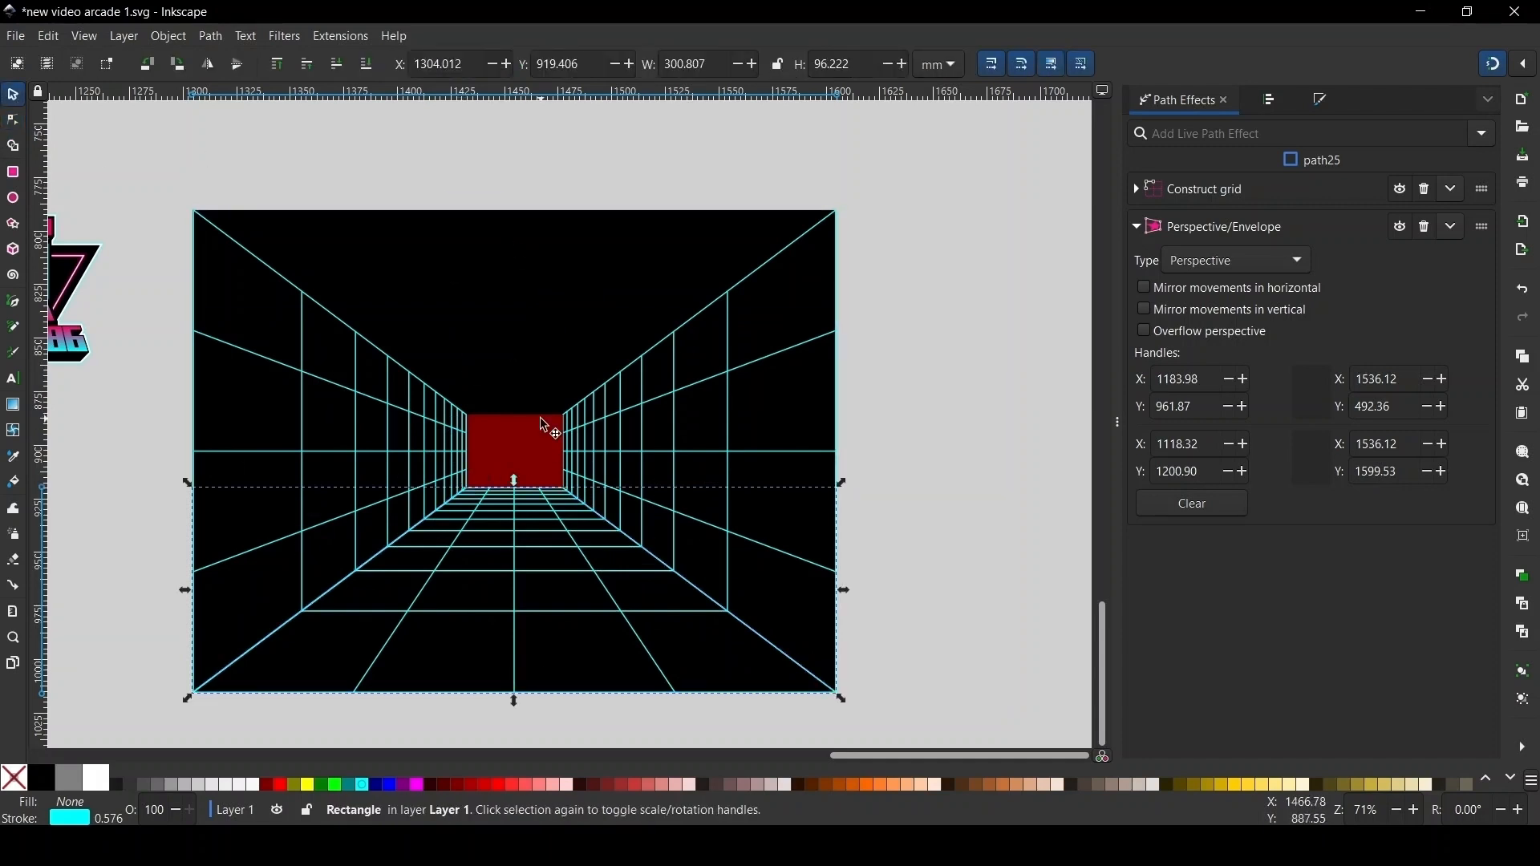
key("ctrl+d")
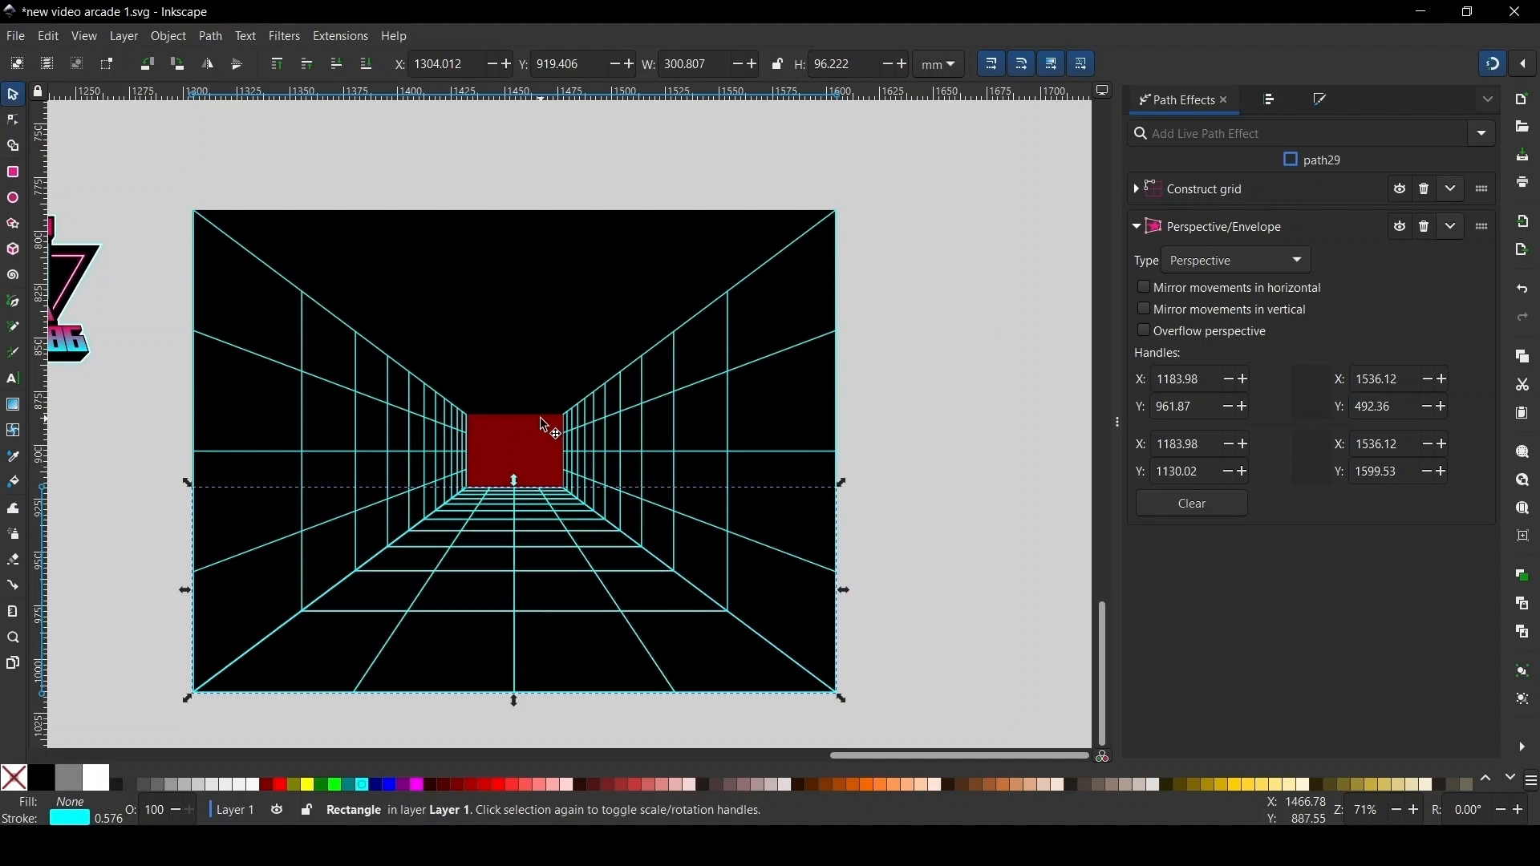
left_click(237, 65)
left_click_drag(532, 639, 523, 398)
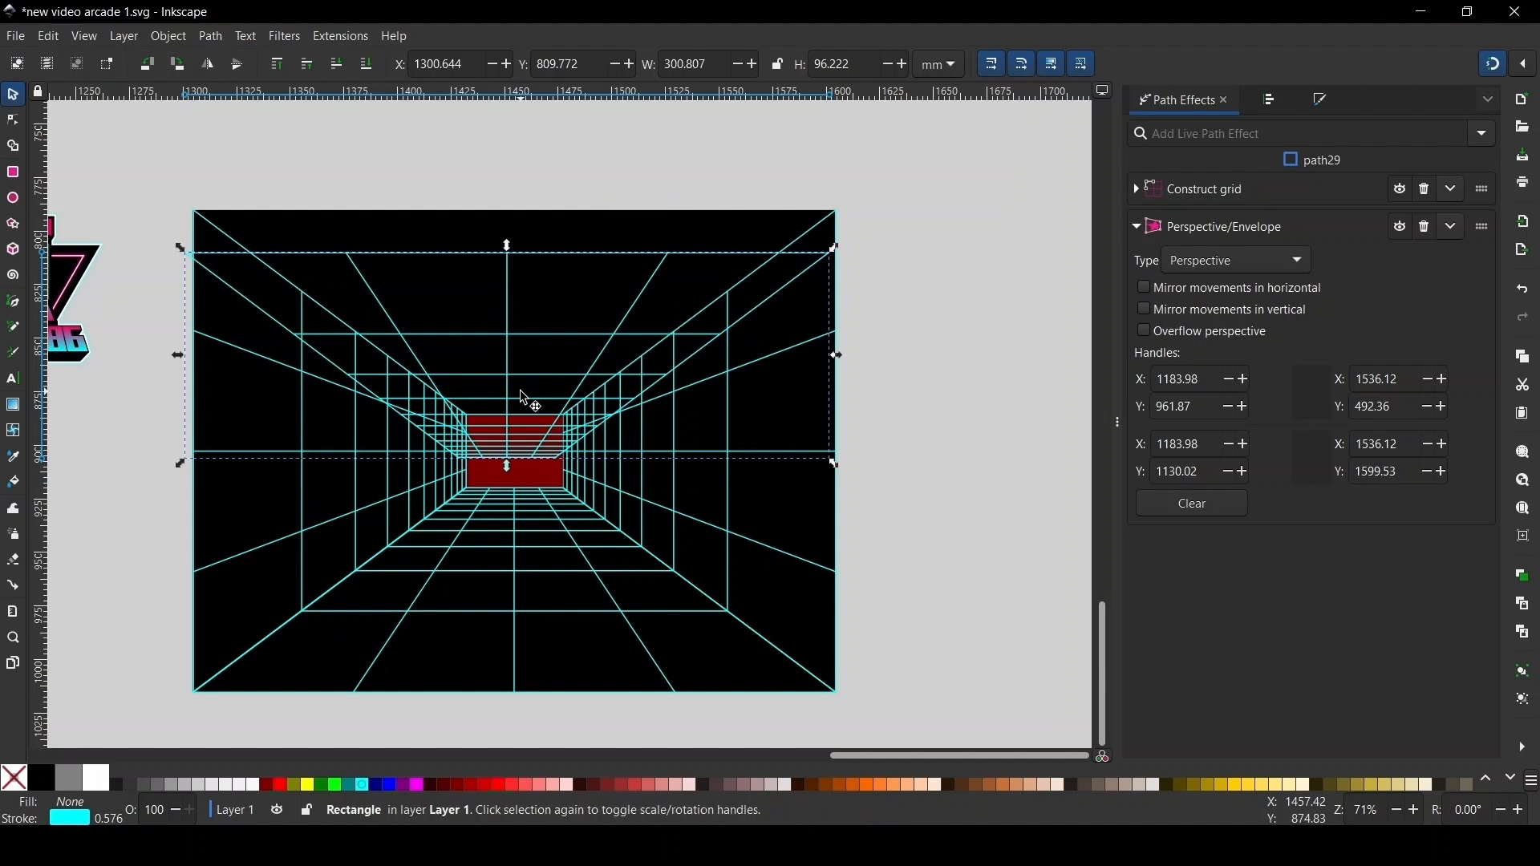
key("ctrl+z")
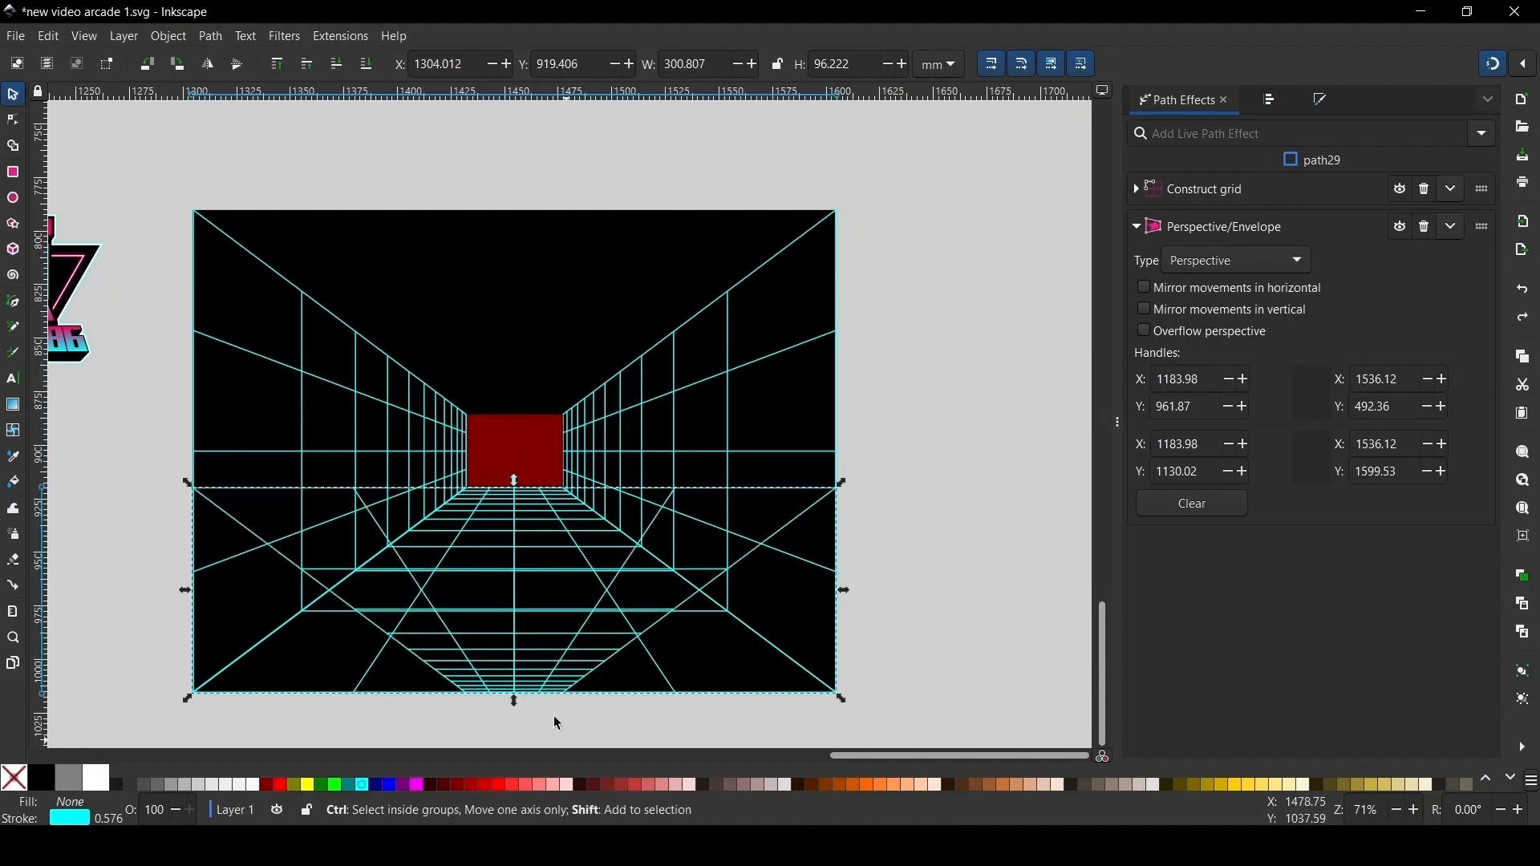
left_click_drag(548, 681, 530, 388)
- Align the top edges of the ceiling grid and the black background, relative to the last selected object
key("ctrl+a")
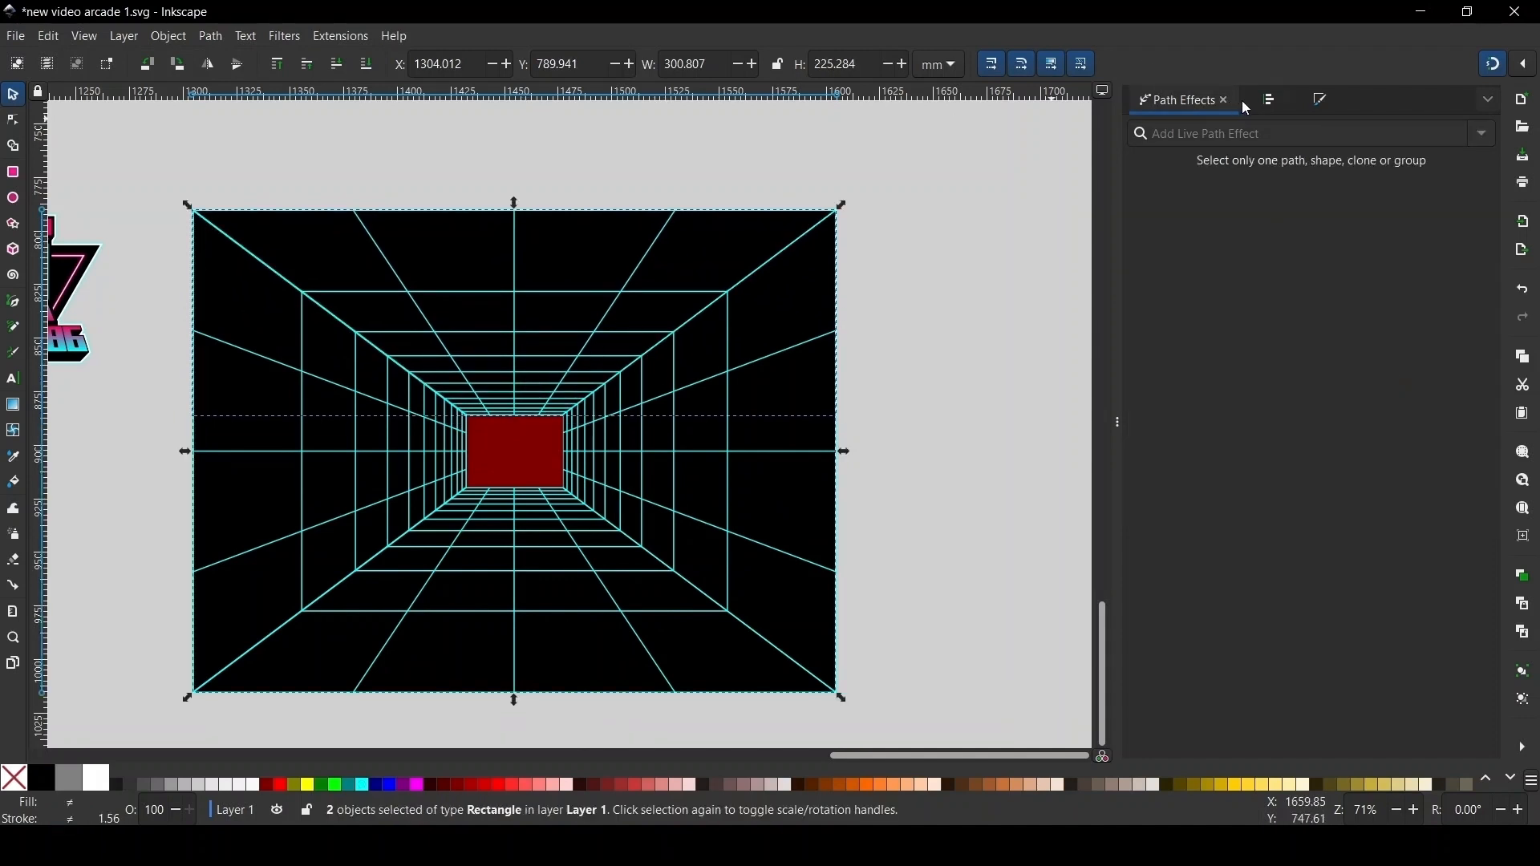
left_click(1272, 100)
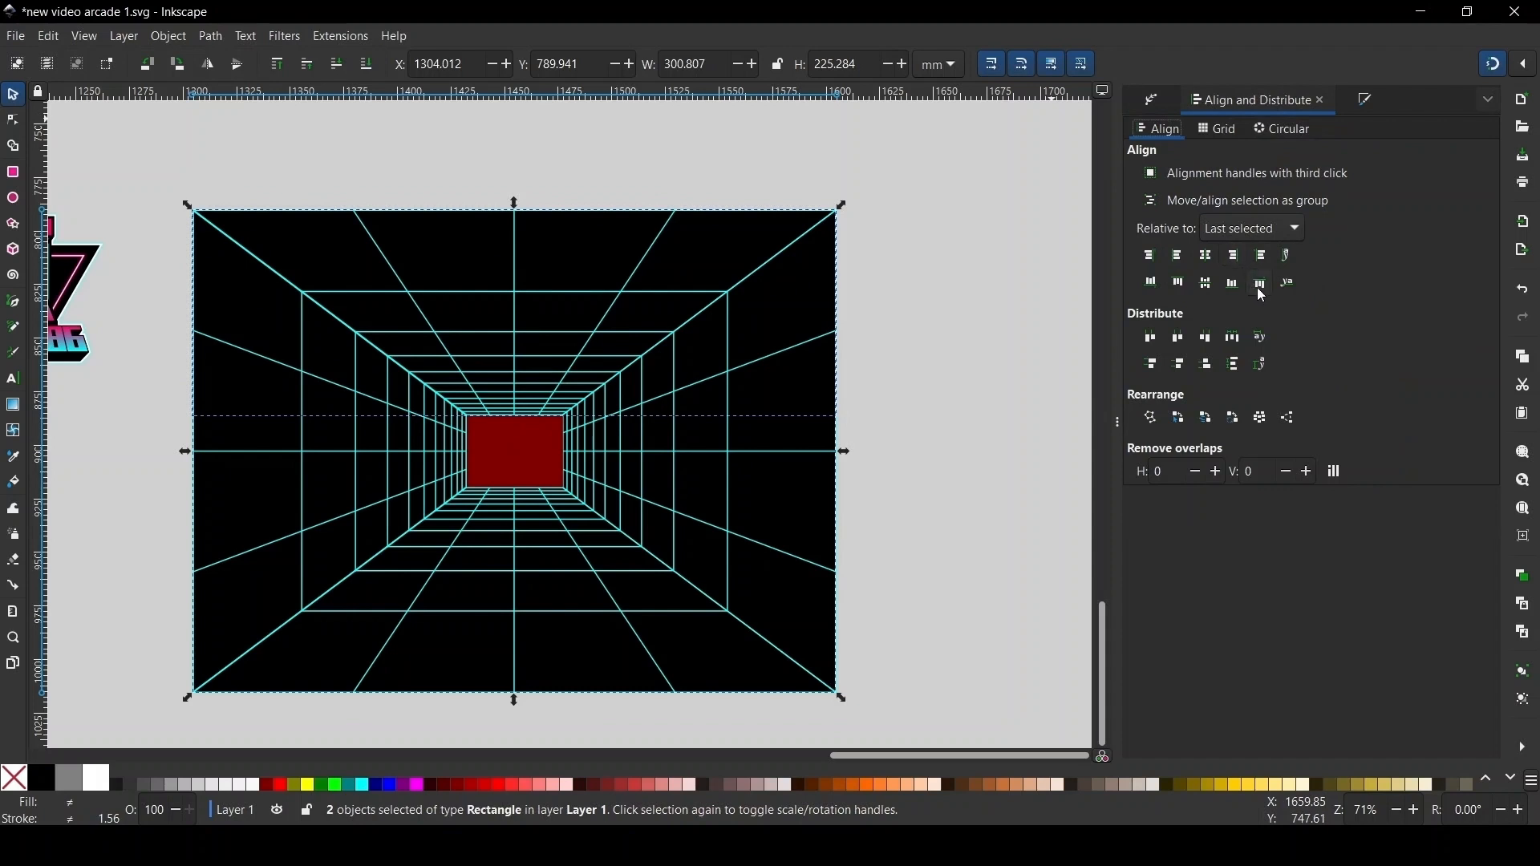
left_click(1184, 286)
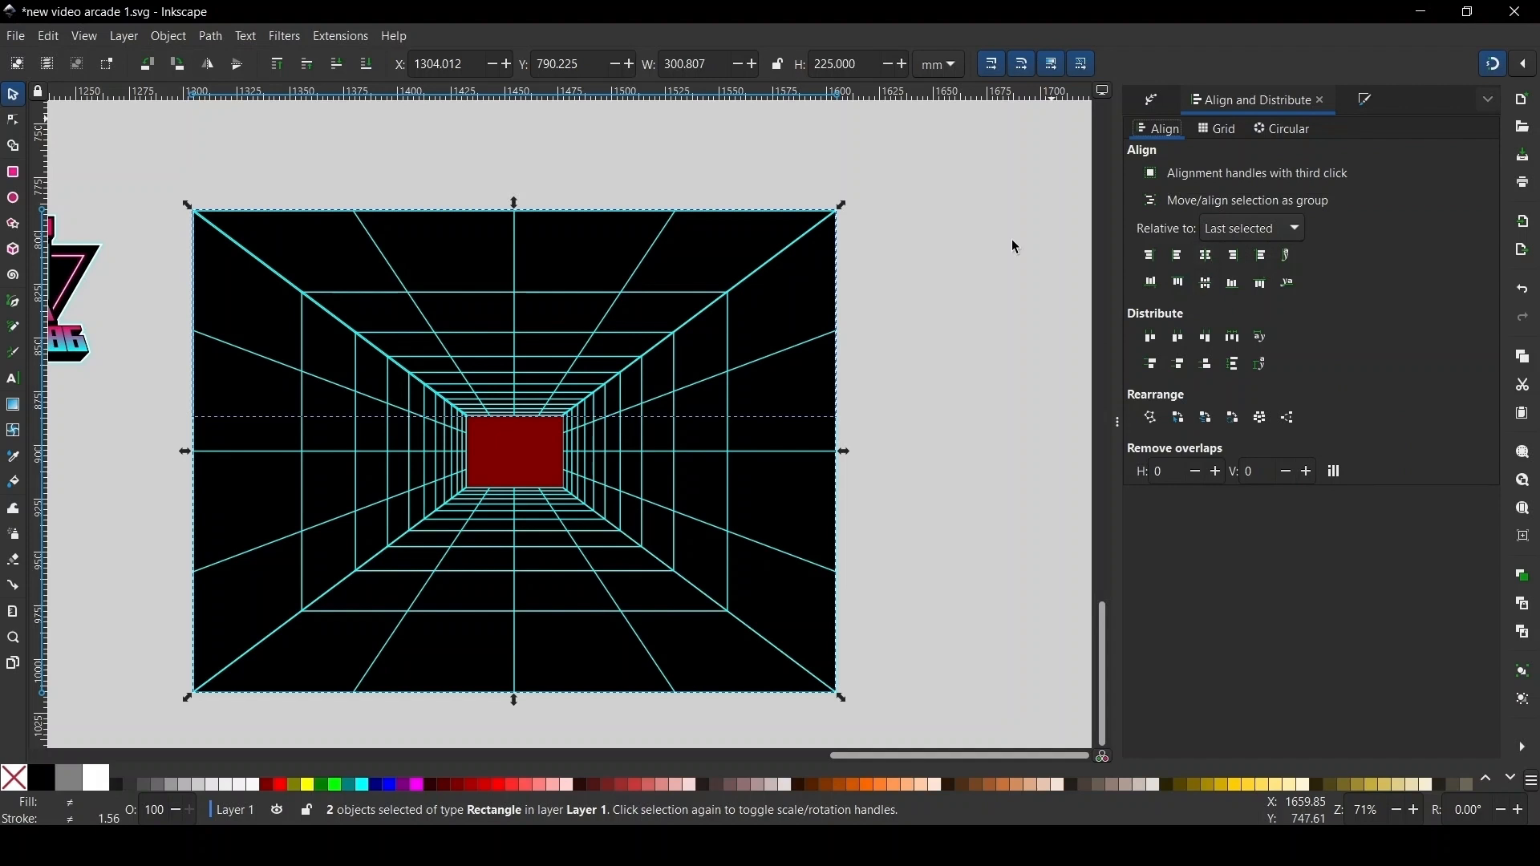
left_click(928, 266)
- Select the whole tunnel scene, with background, four grids and maroon rectangle, and convert it to paths
scroll(569, 288, "down", 2)
left_click(480, 278)
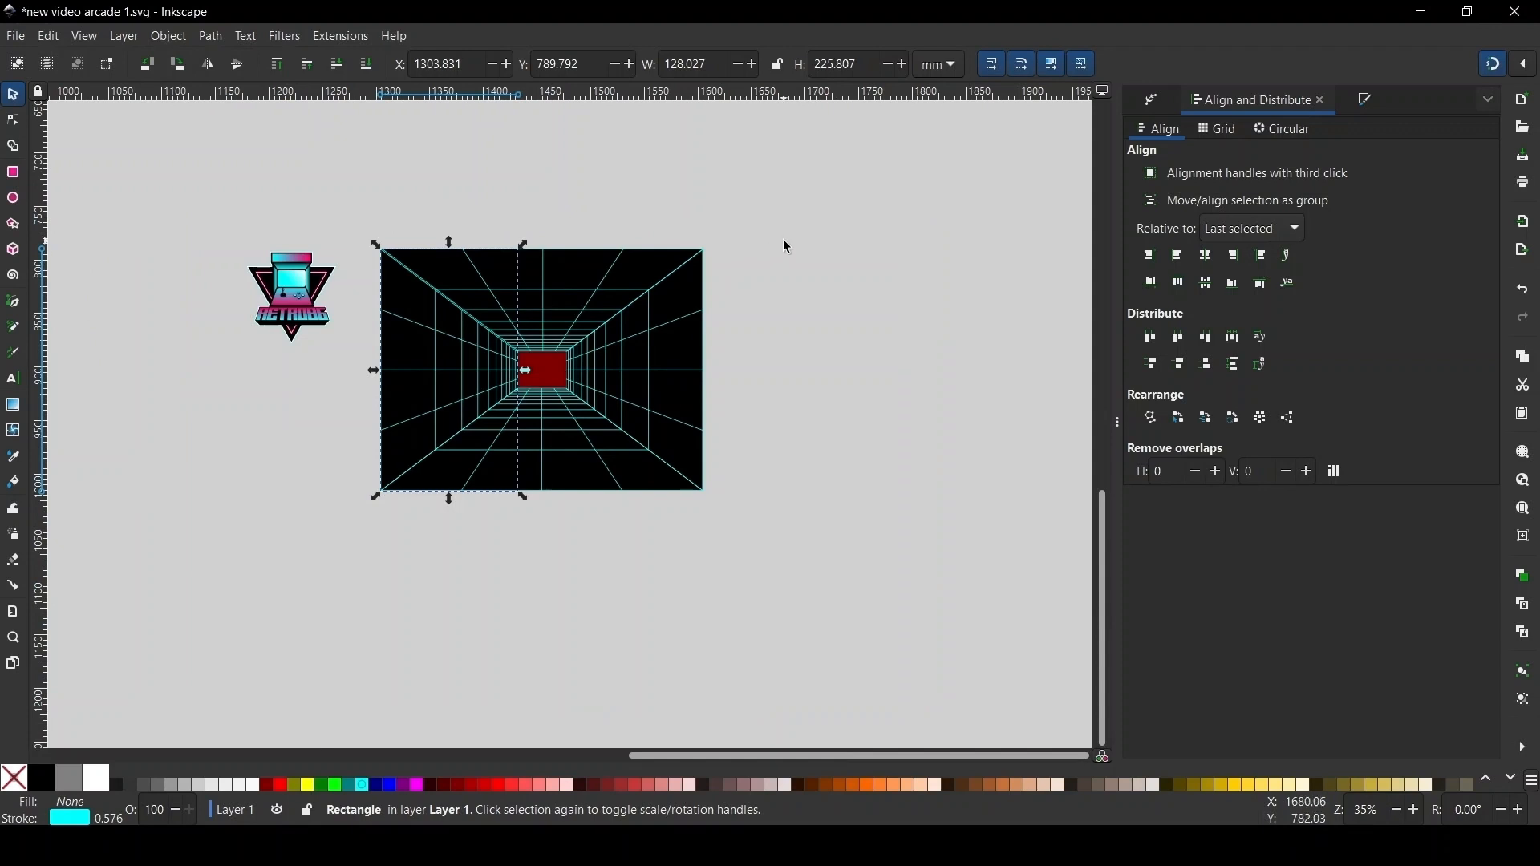
left_click_drag(851, 186, 362, 549)
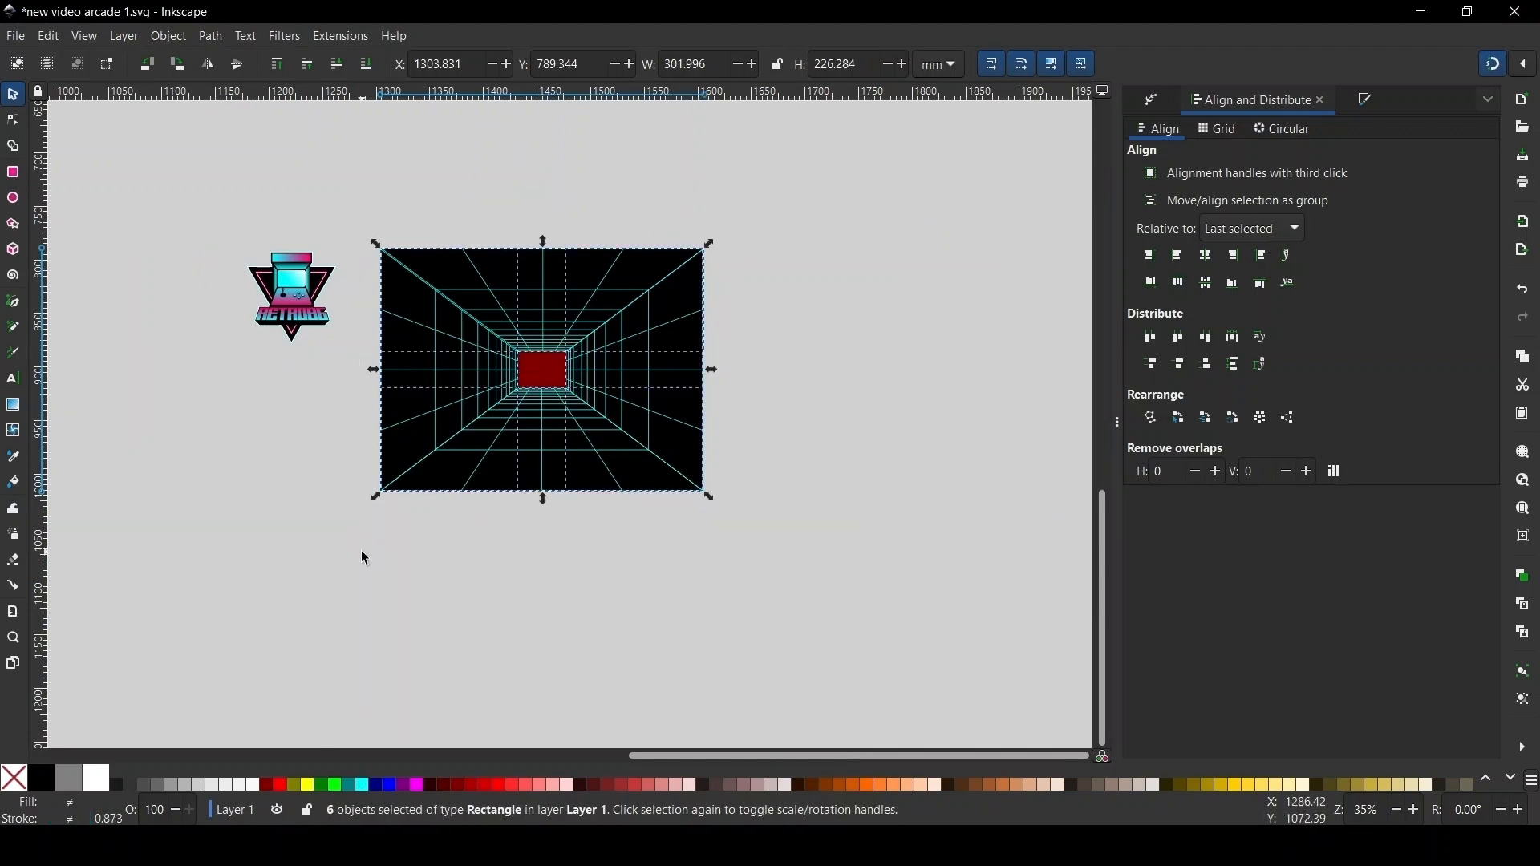
left_click(211, 36)
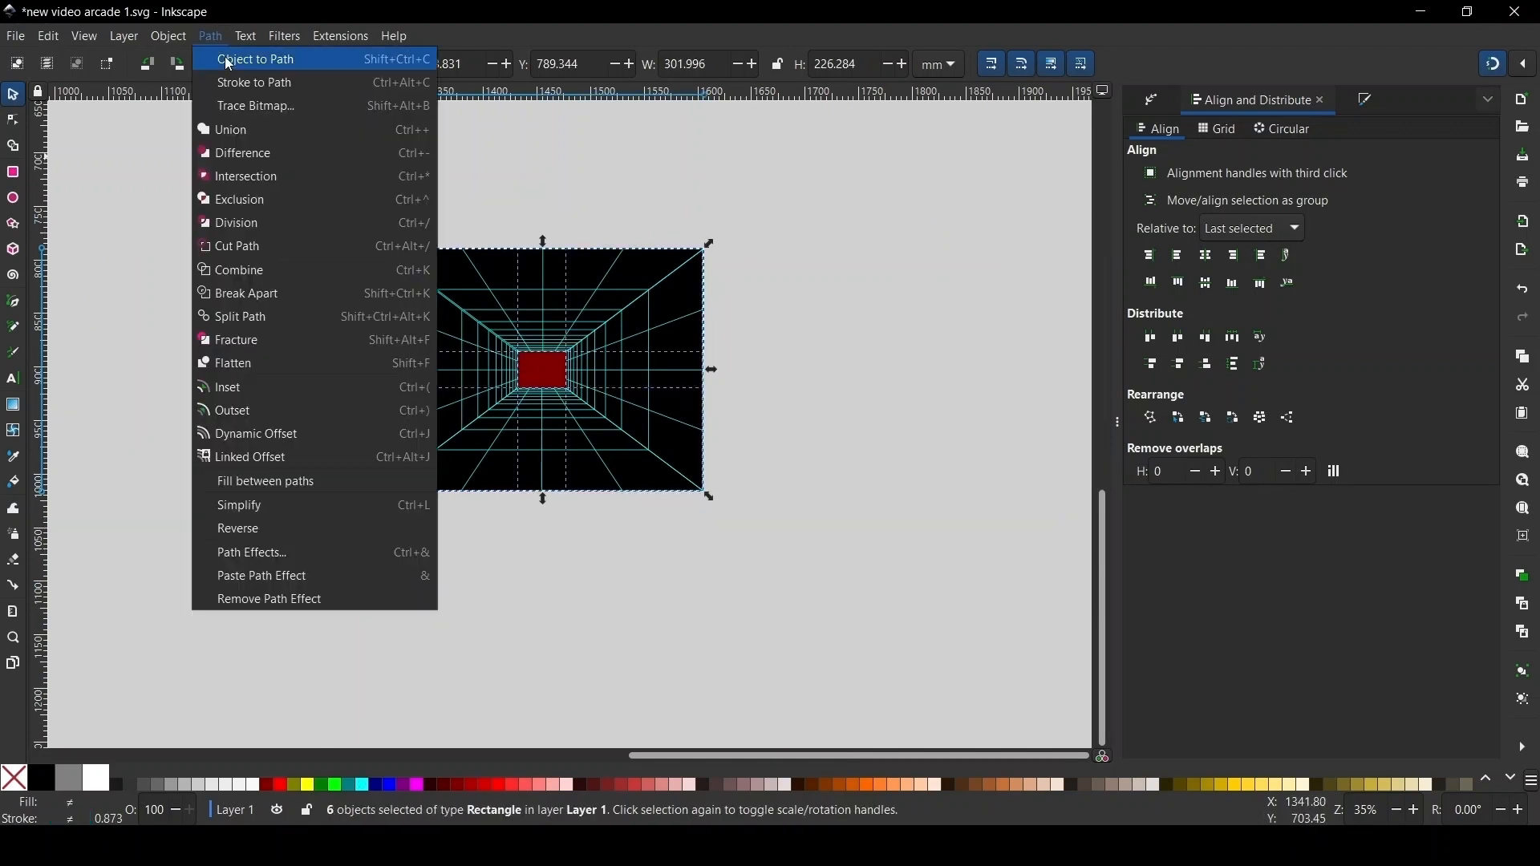
left_click(241, 59)
left_click(552, 142)
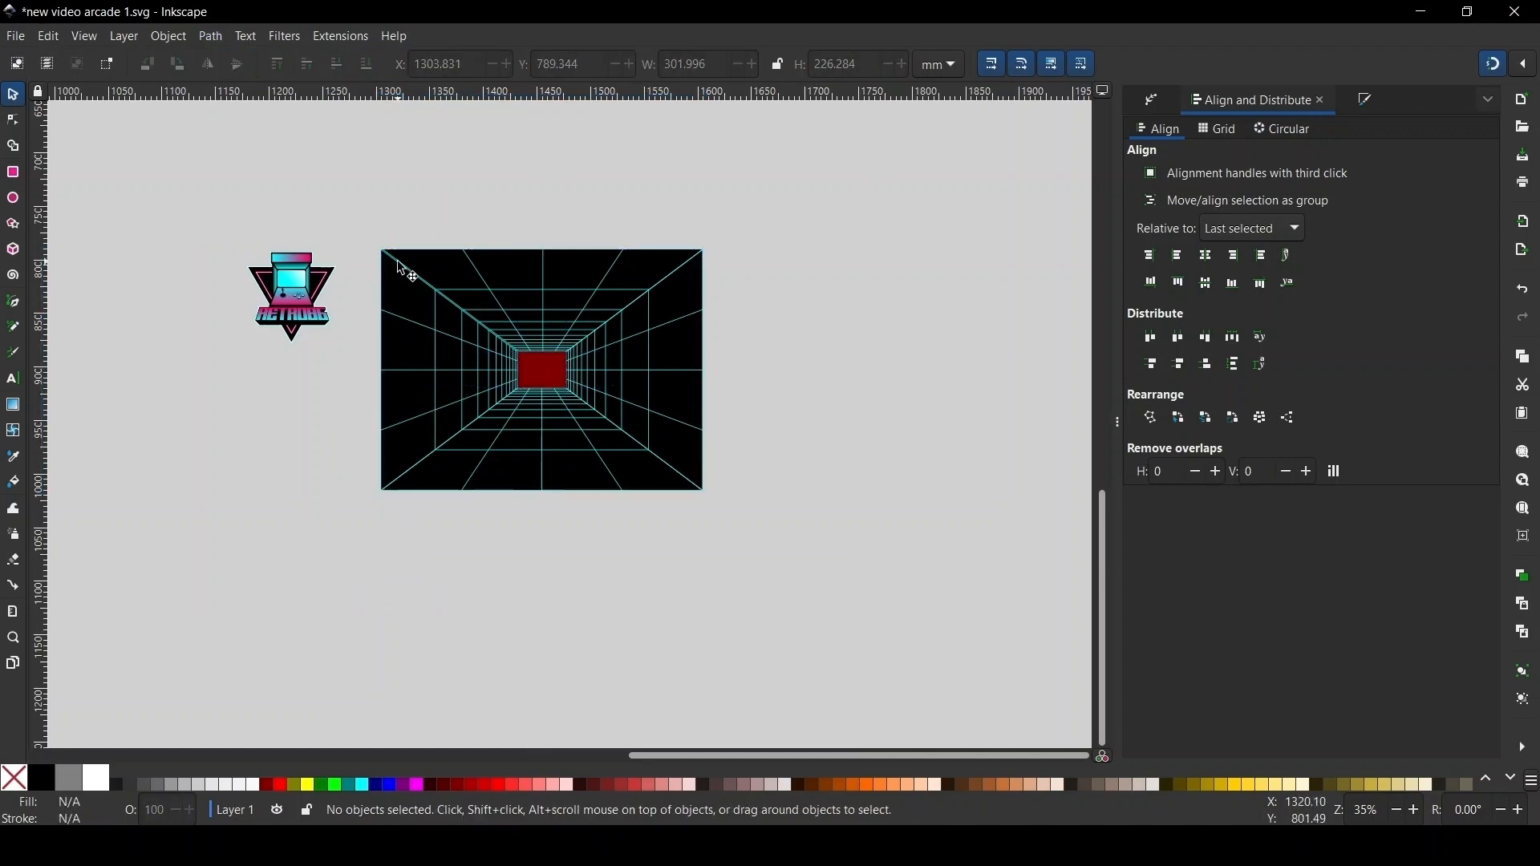
- Shift the left wall and ceiling grids so their lines meet exactly at the background's upper-left corner
scroll(386, 257, "up", 3)
scroll(379, 239, "up", 9)
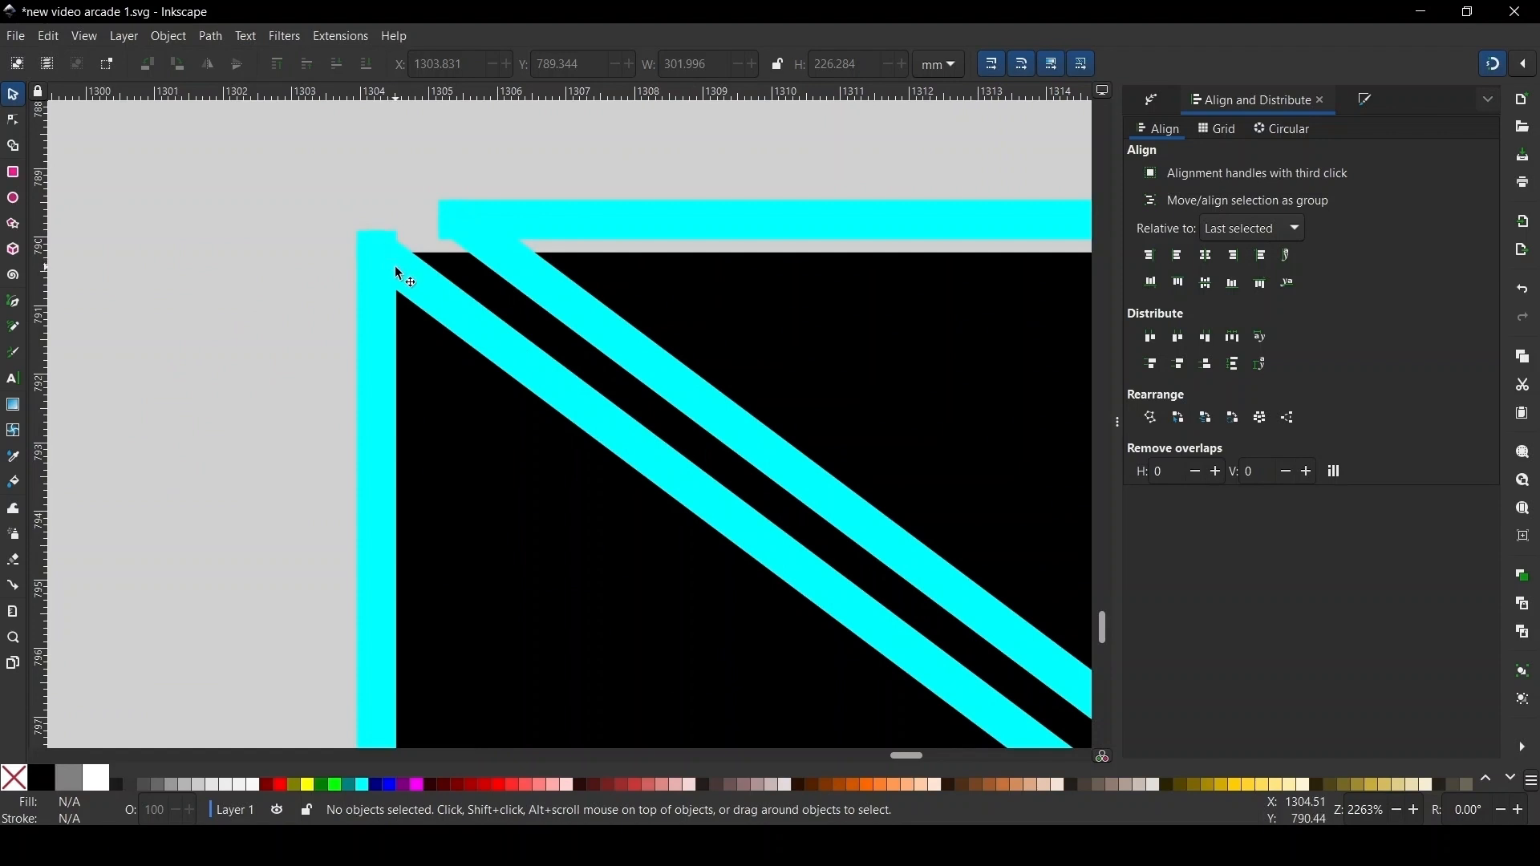
left_click_drag(400, 275, 411, 282)
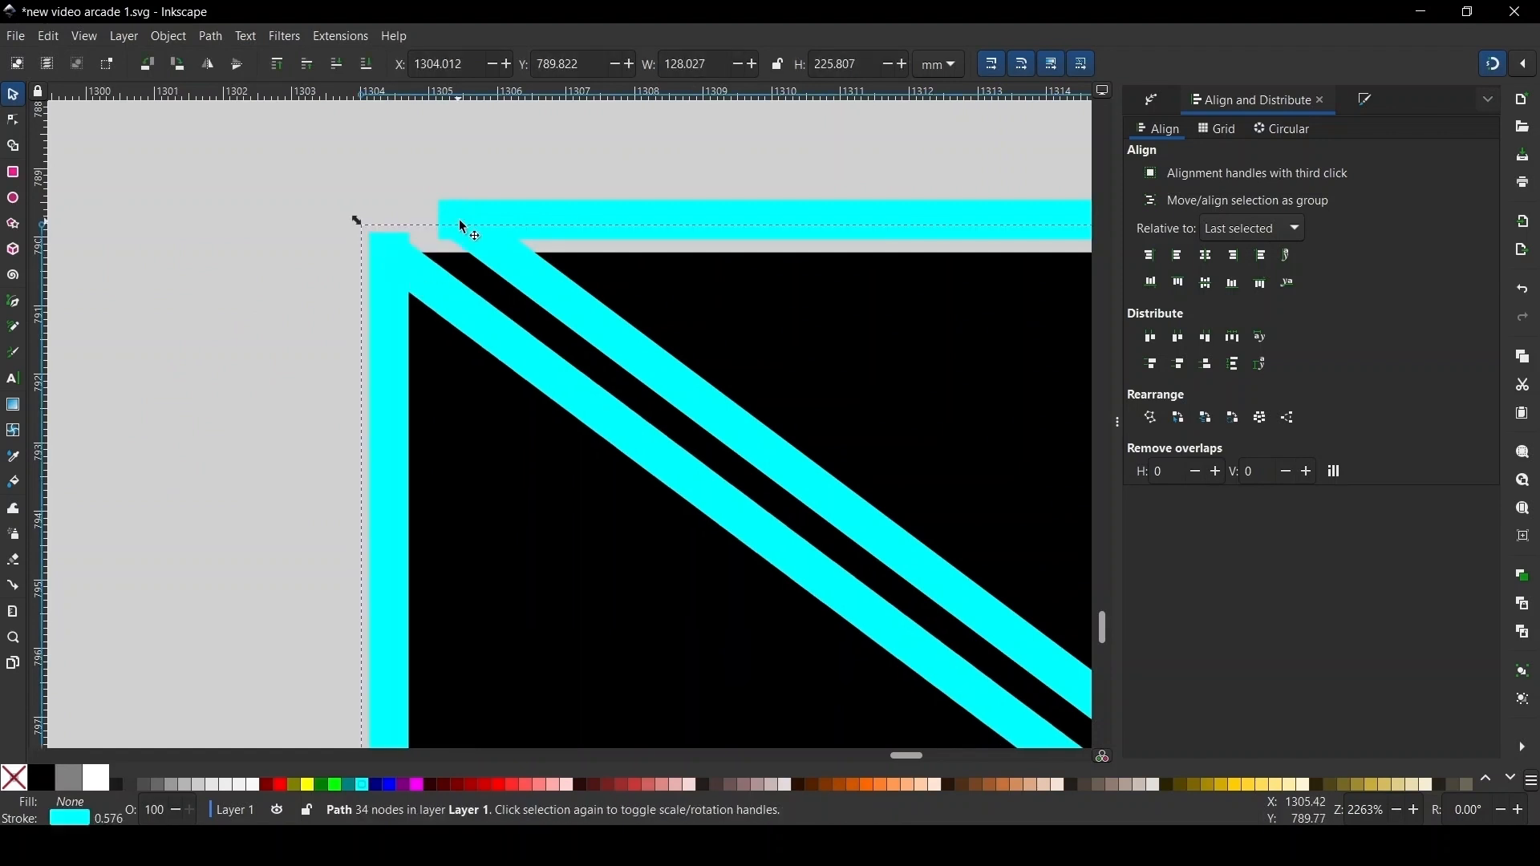
key("n")
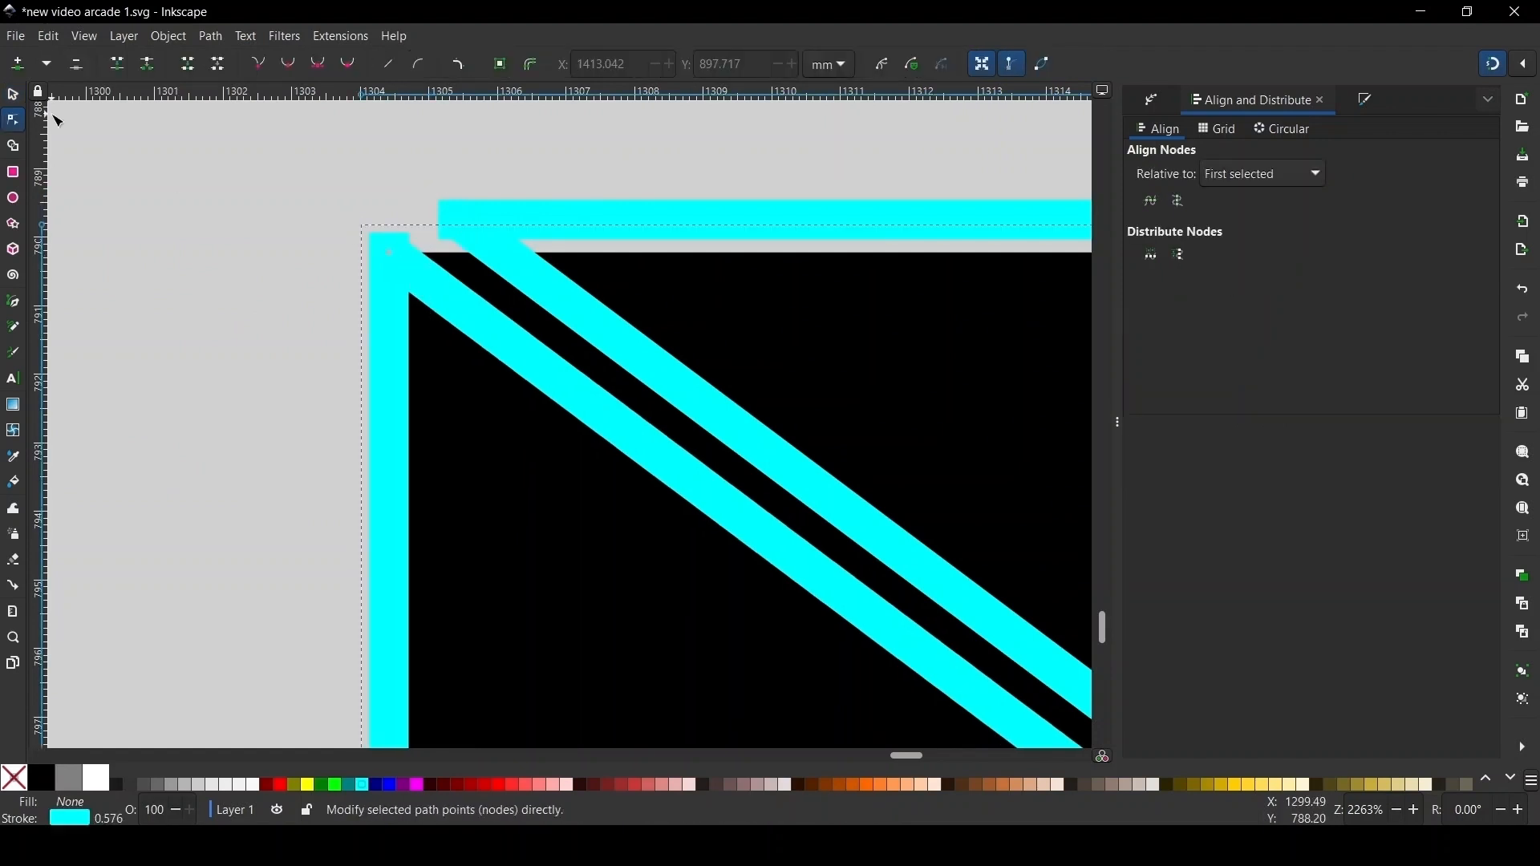
left_click(6, 98)
left_click_drag(582, 215, 502, 239)
left_click(337, 201)
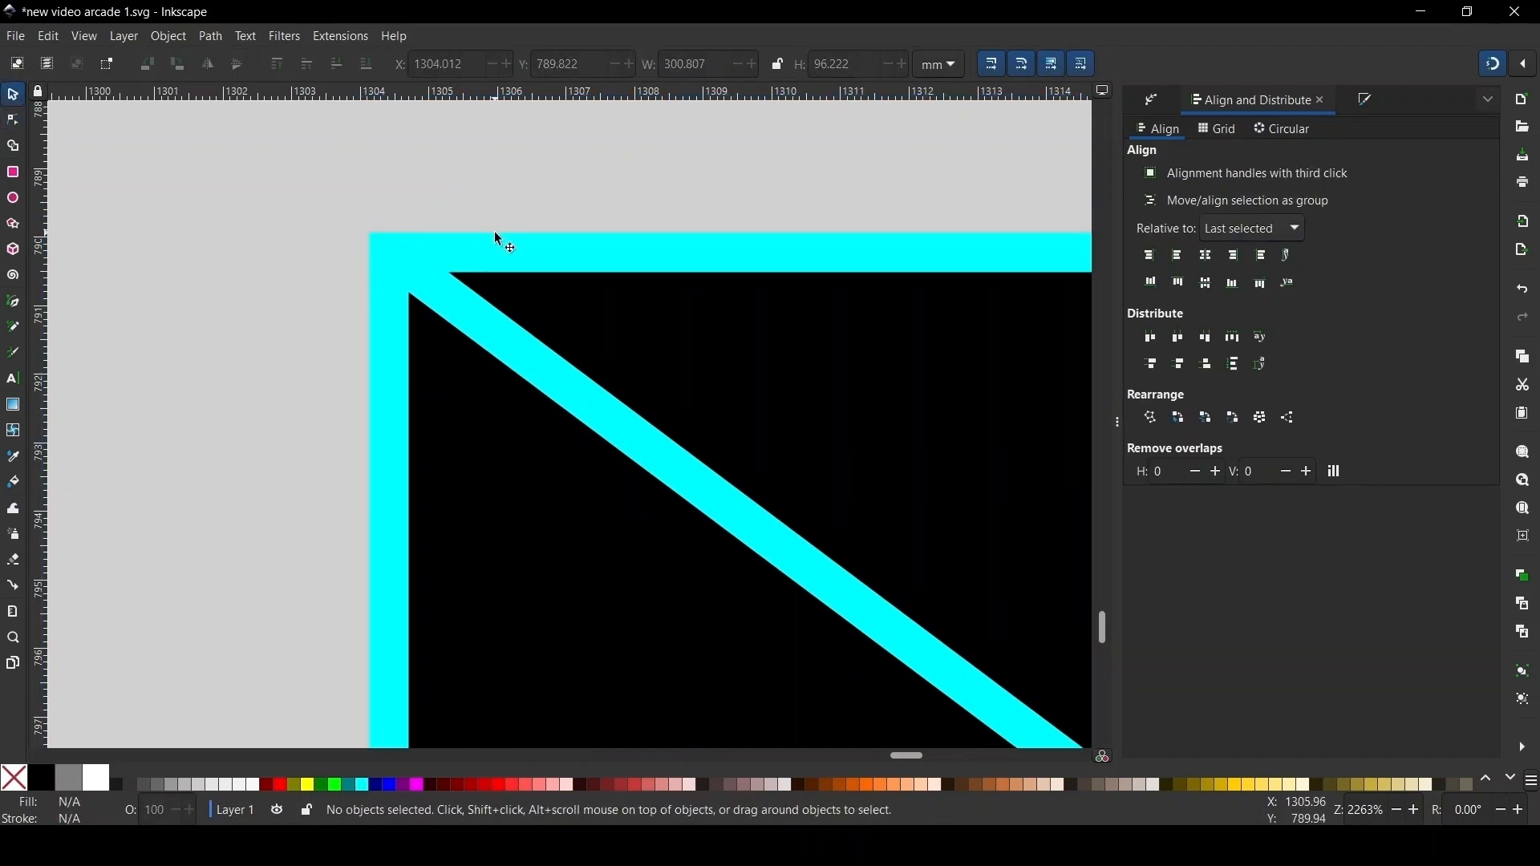
scroll(498, 241, "down", 5)
scroll(503, 250, "down", 6)
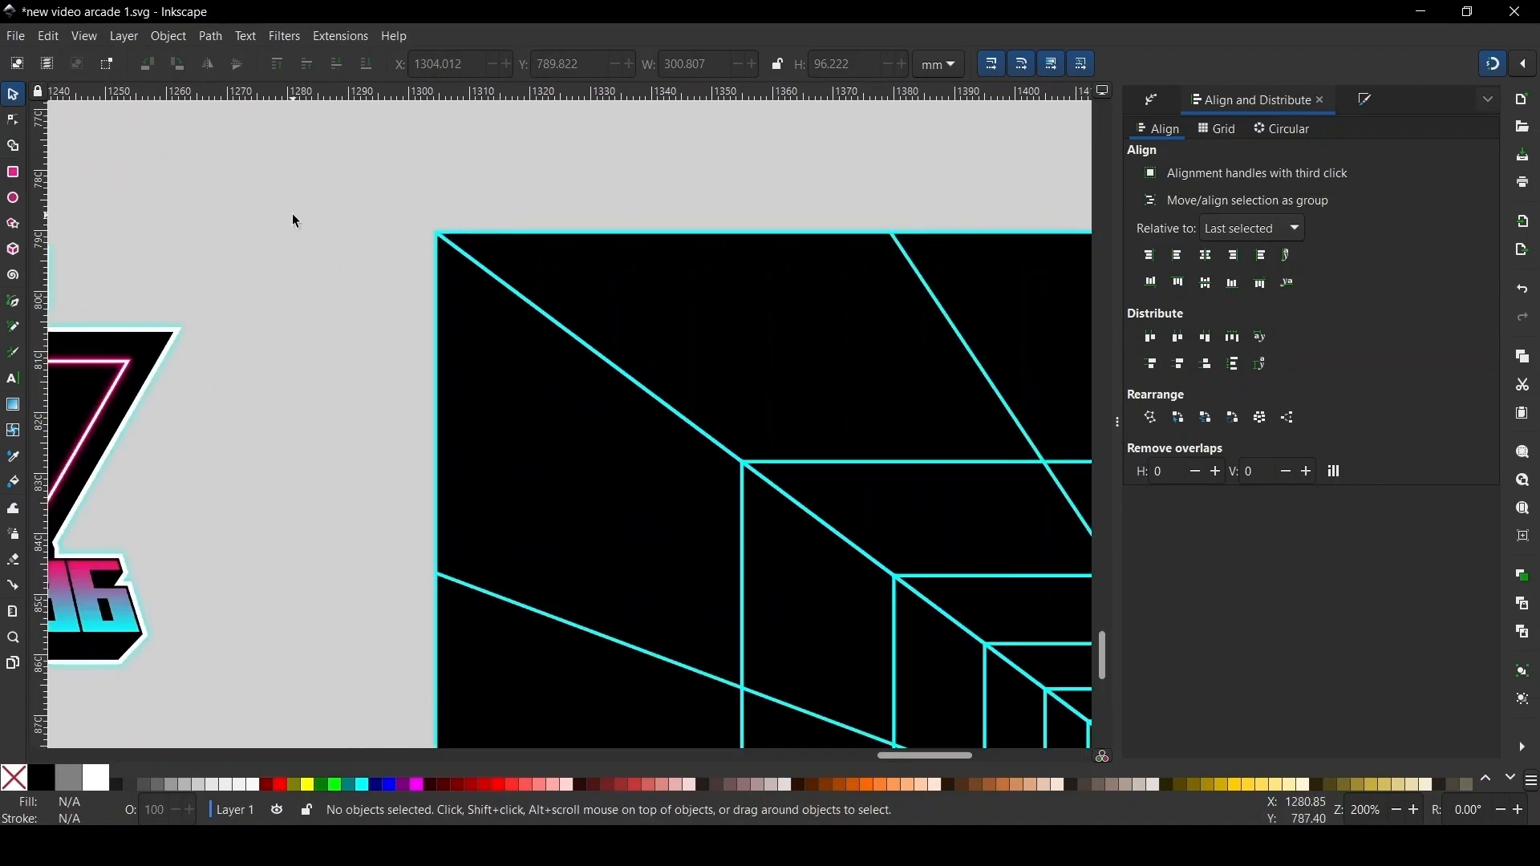
scroll(291, 146, "down", 1)
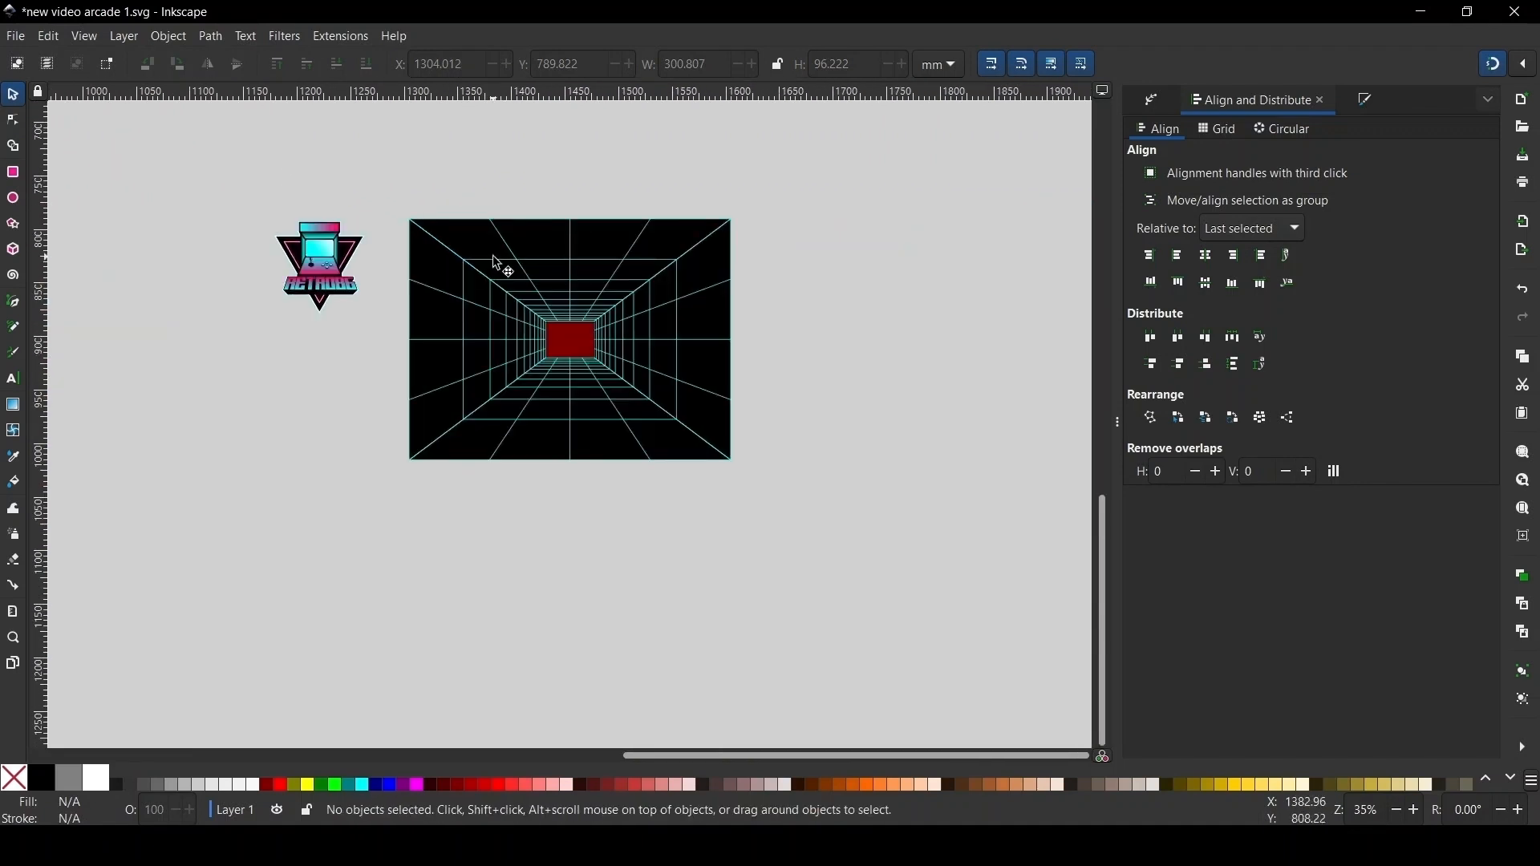
- Delete the maroon rectangle at the centre of the tunnel
scroll(645, 327, "up", 1)
left_click(560, 350)
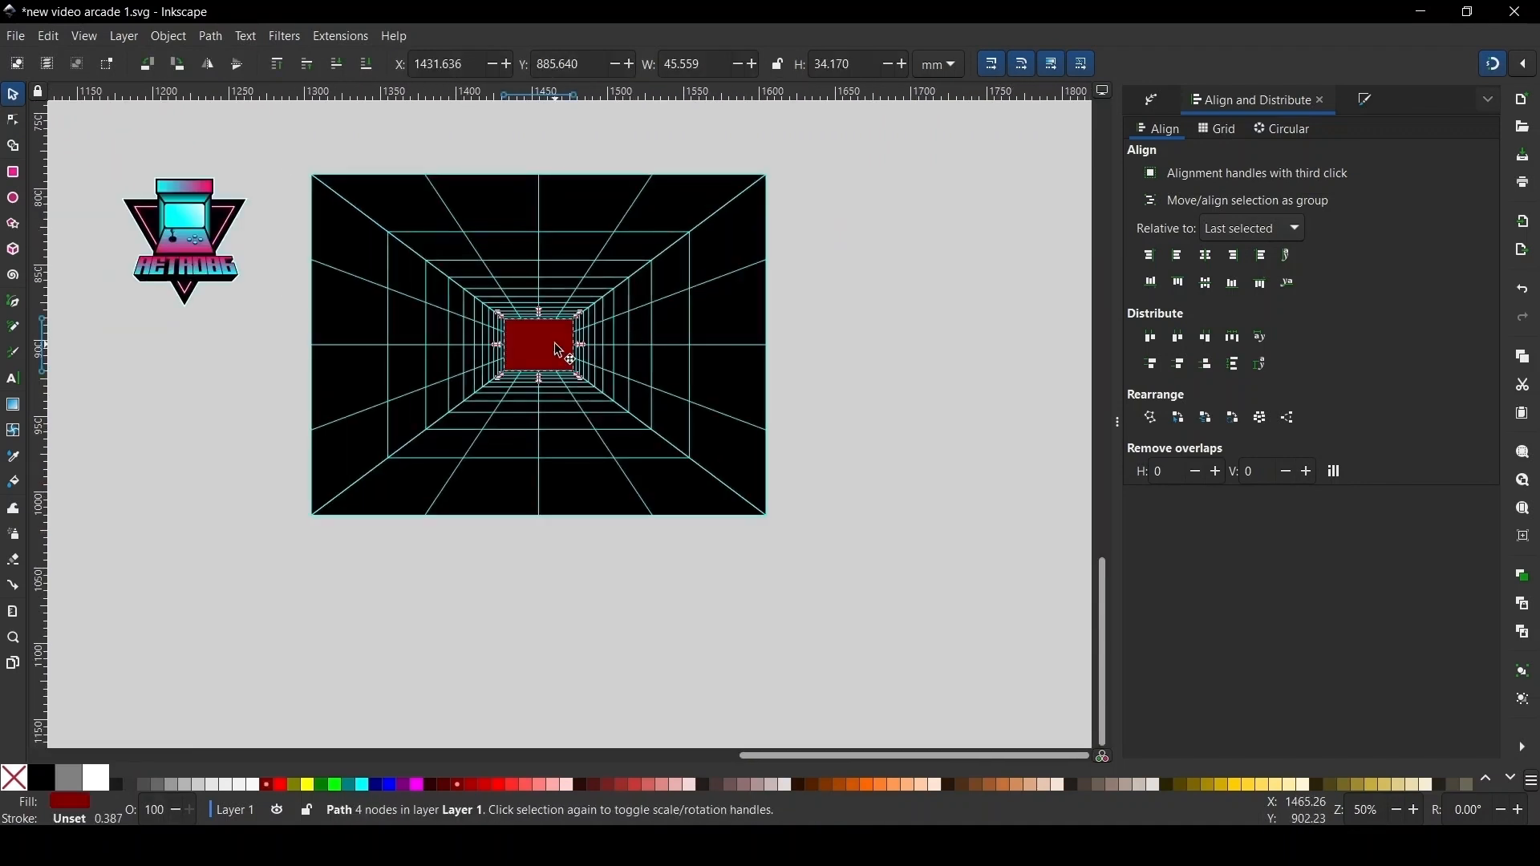
key("Delete")
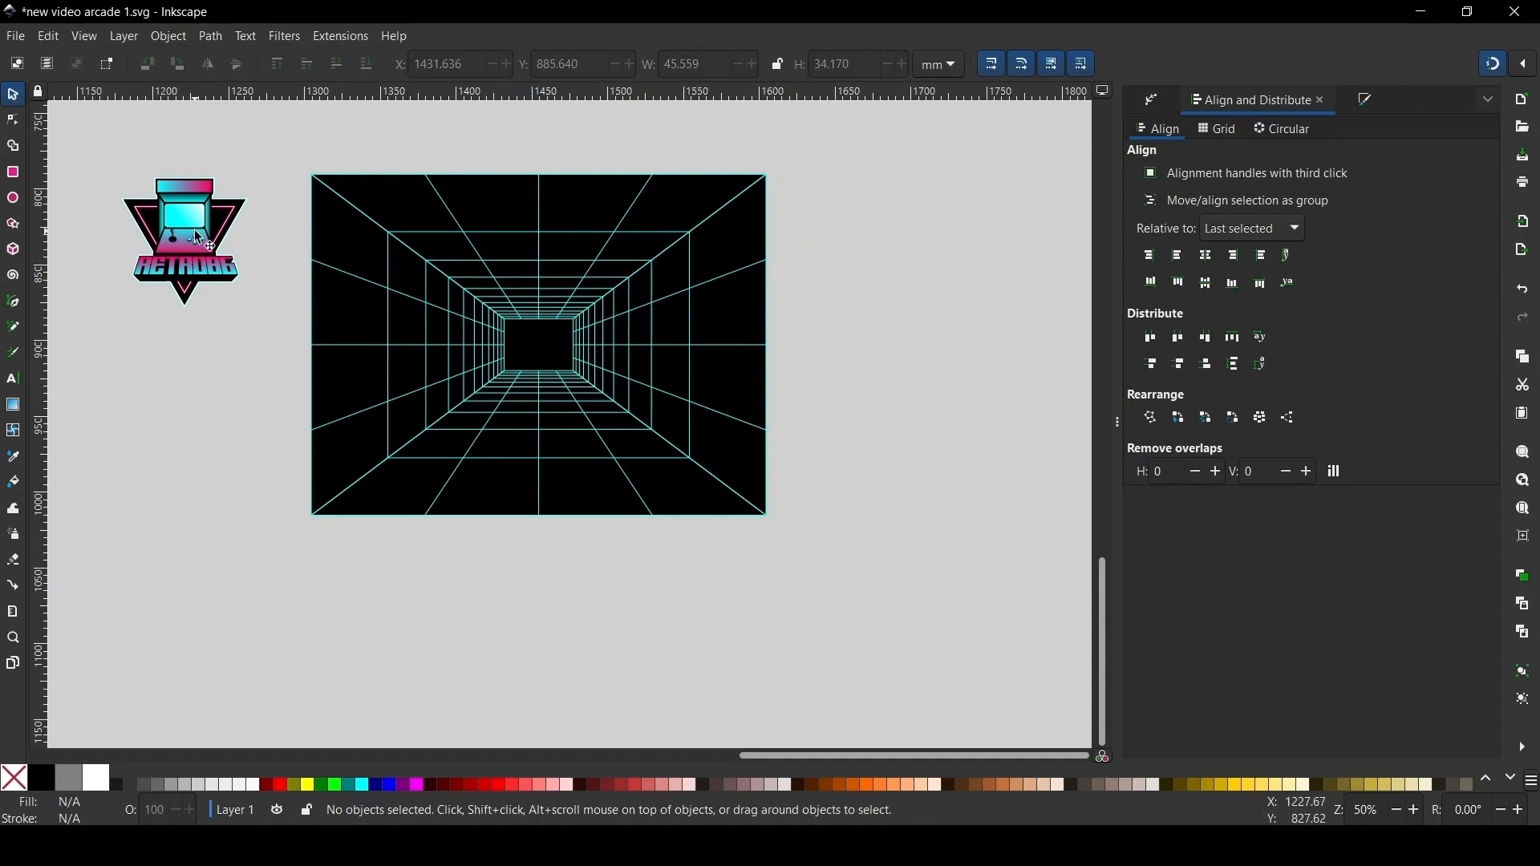
left_click(207, 244)
left_click(564, 329, "shift")
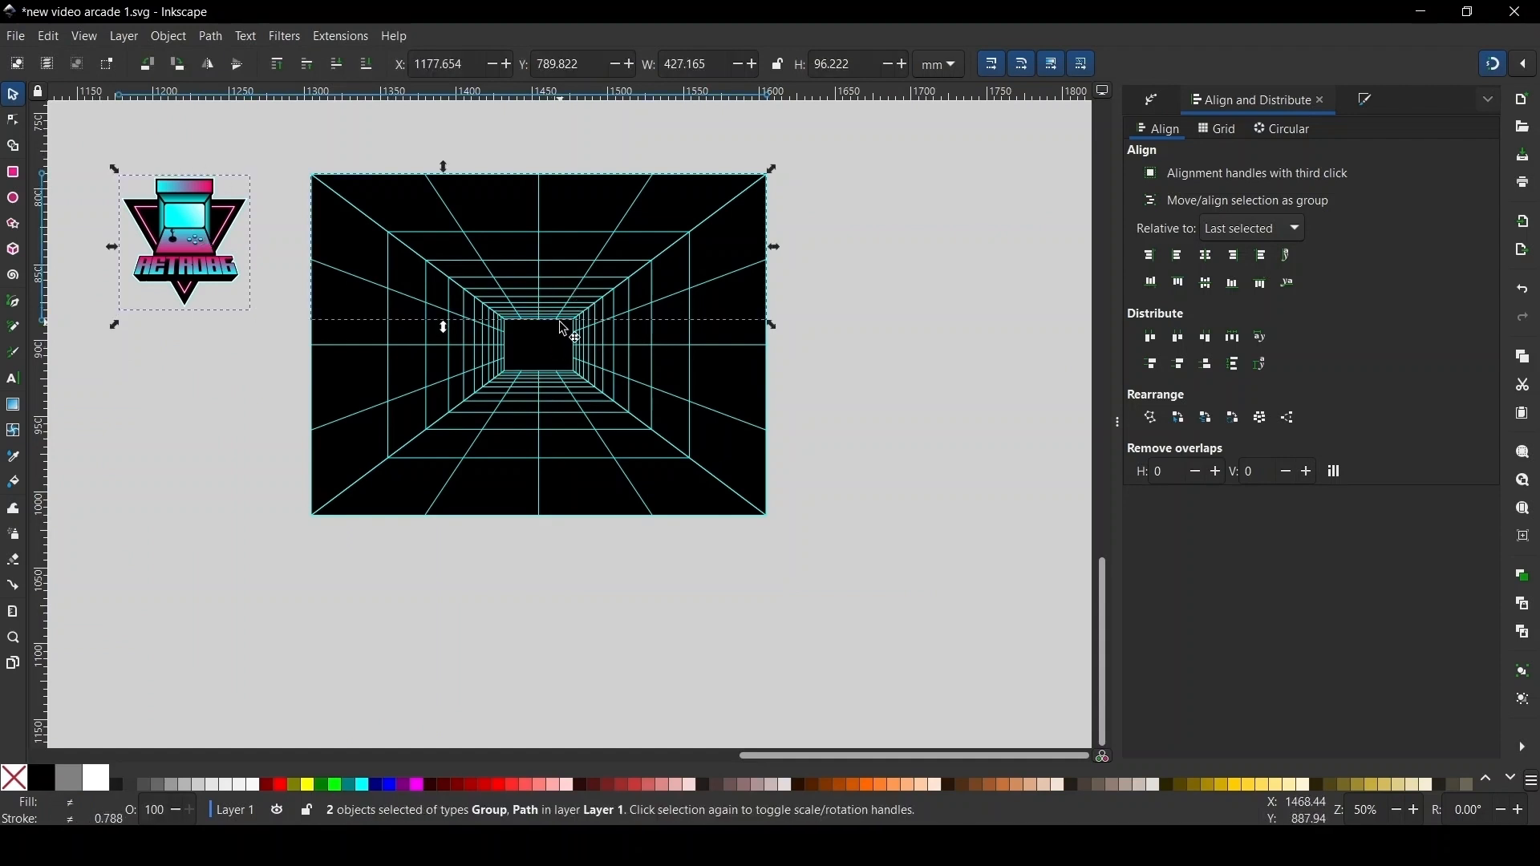
left_click(953, 313)
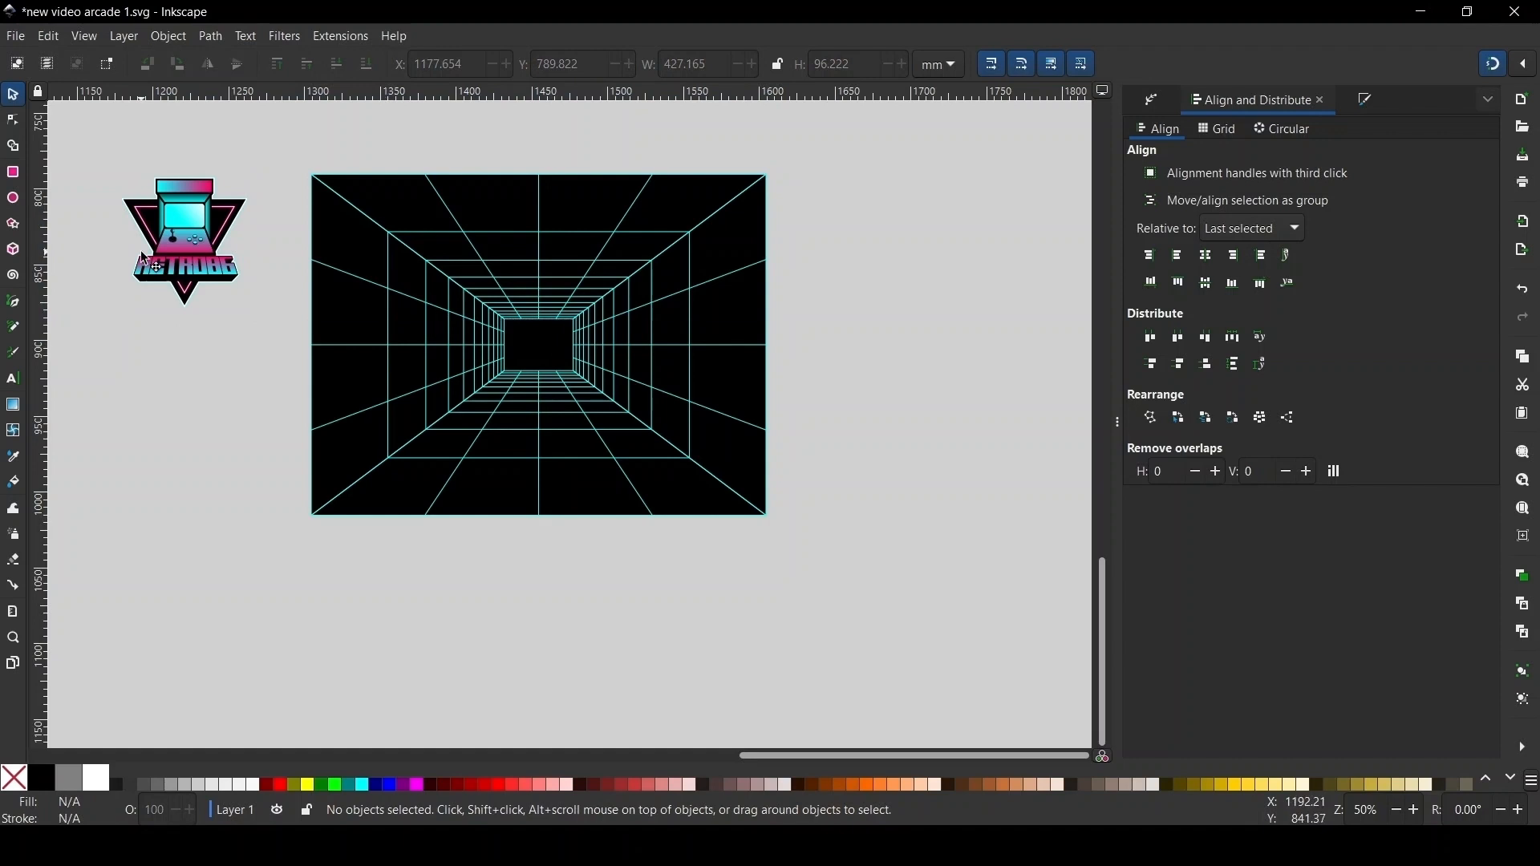
- Centre the RETRO86 logo group horizontally and vertically on the black background
left_click(154, 265)
left_click(552, 358, "shift")
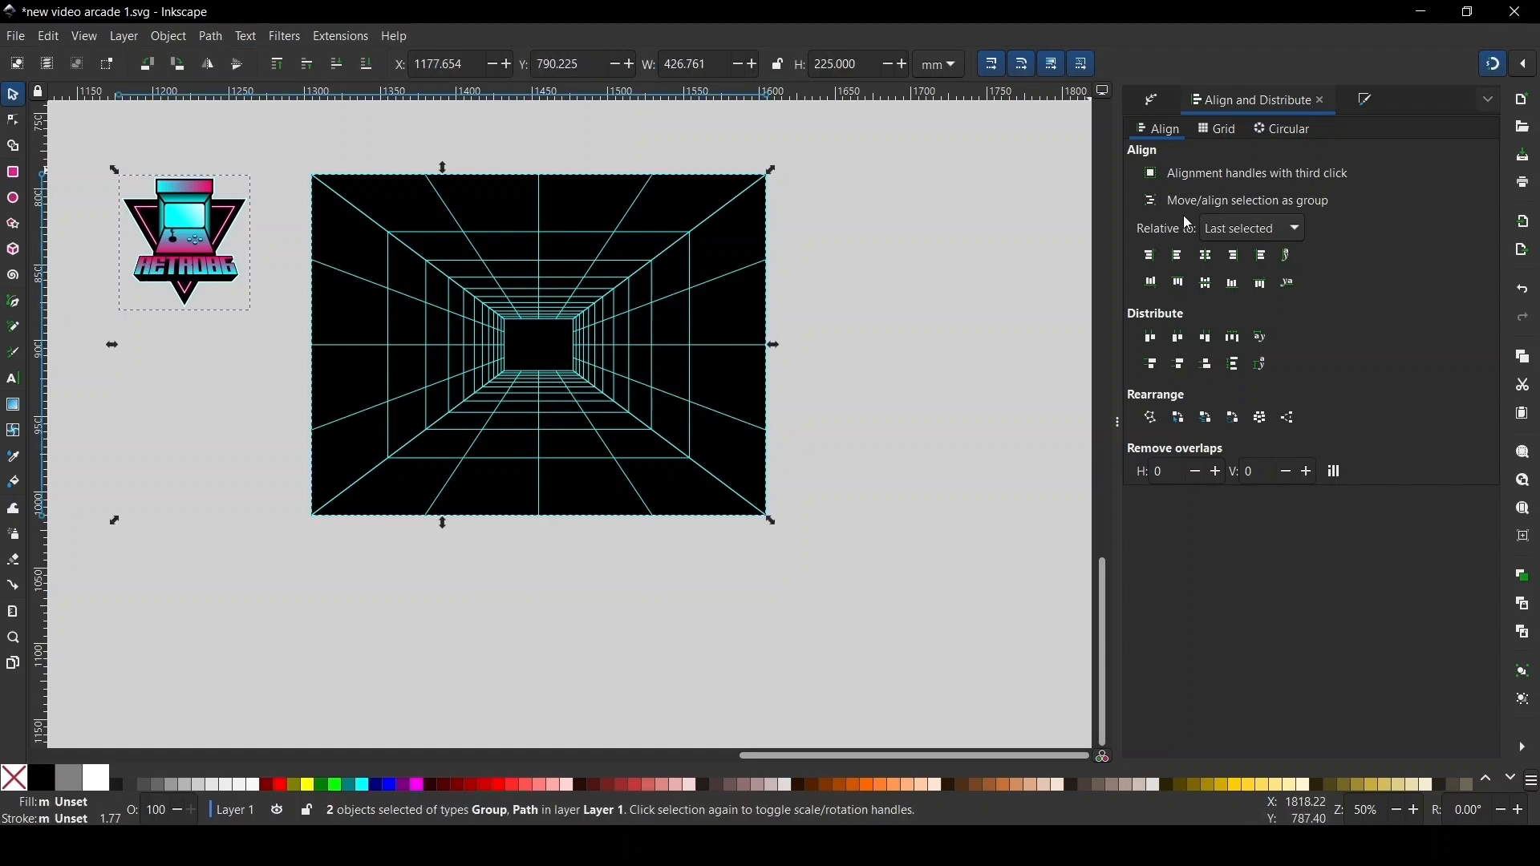
left_click(1208, 257)
left_click(1208, 284)
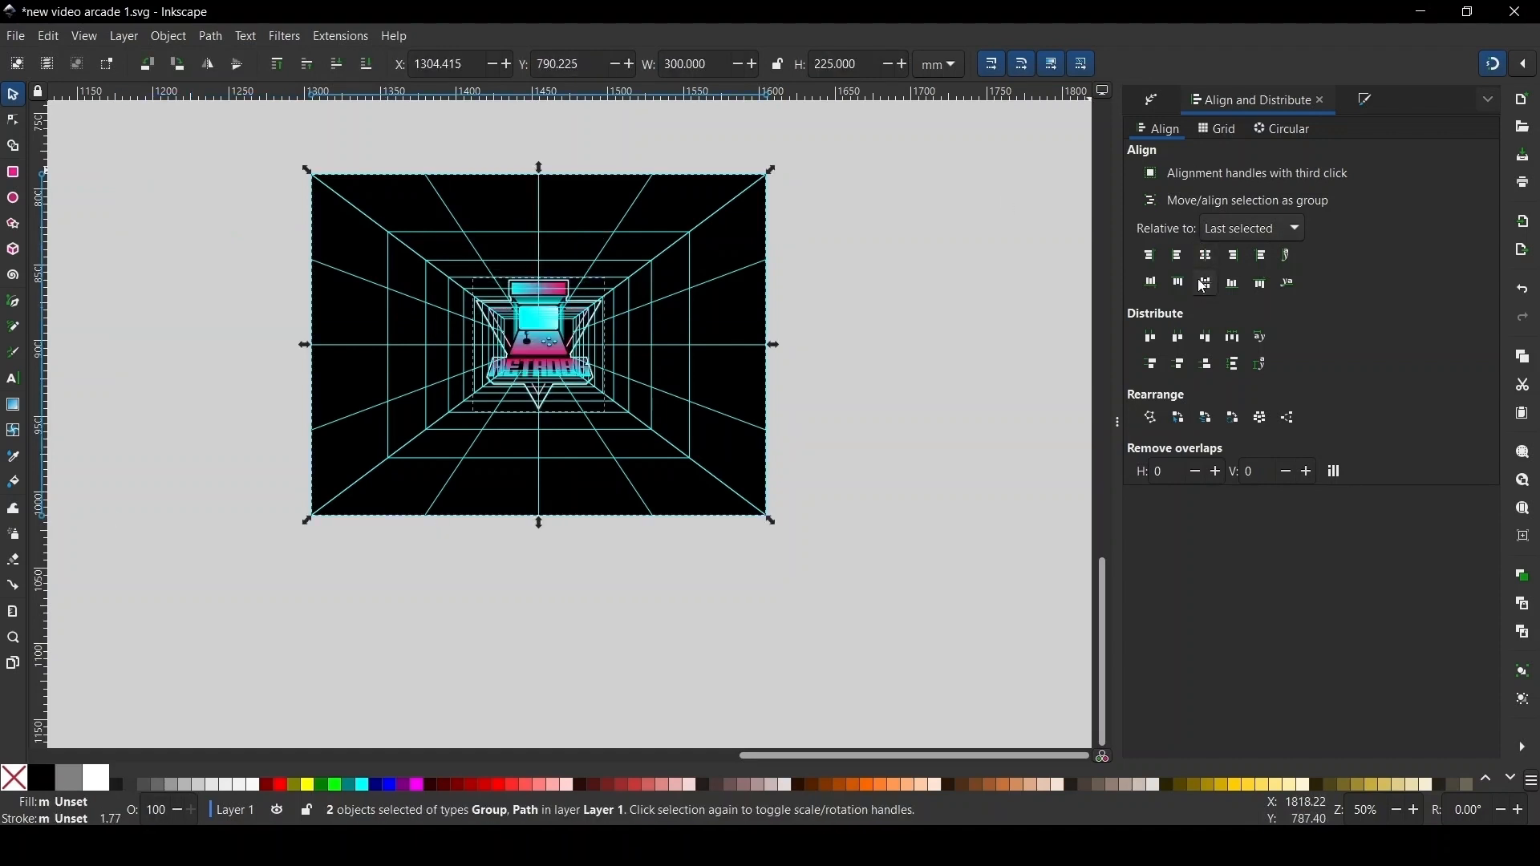
left_click(801, 208)
- Raise the RETRO86 logo group to the top of the stacking order, above the tunnel grids
left_click(541, 347)
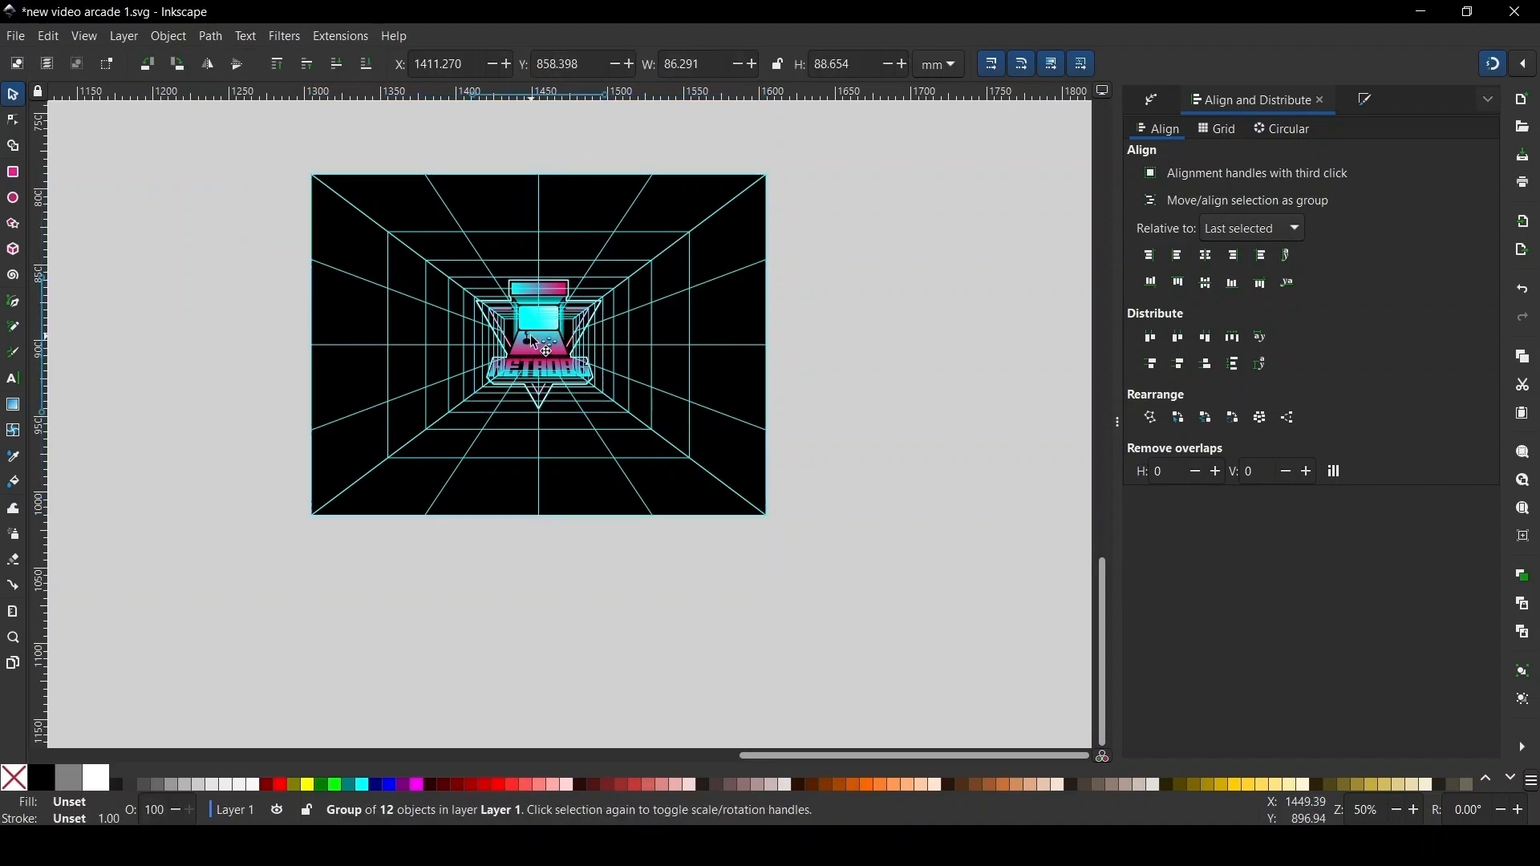
left_click(277, 70)
left_click(897, 210)
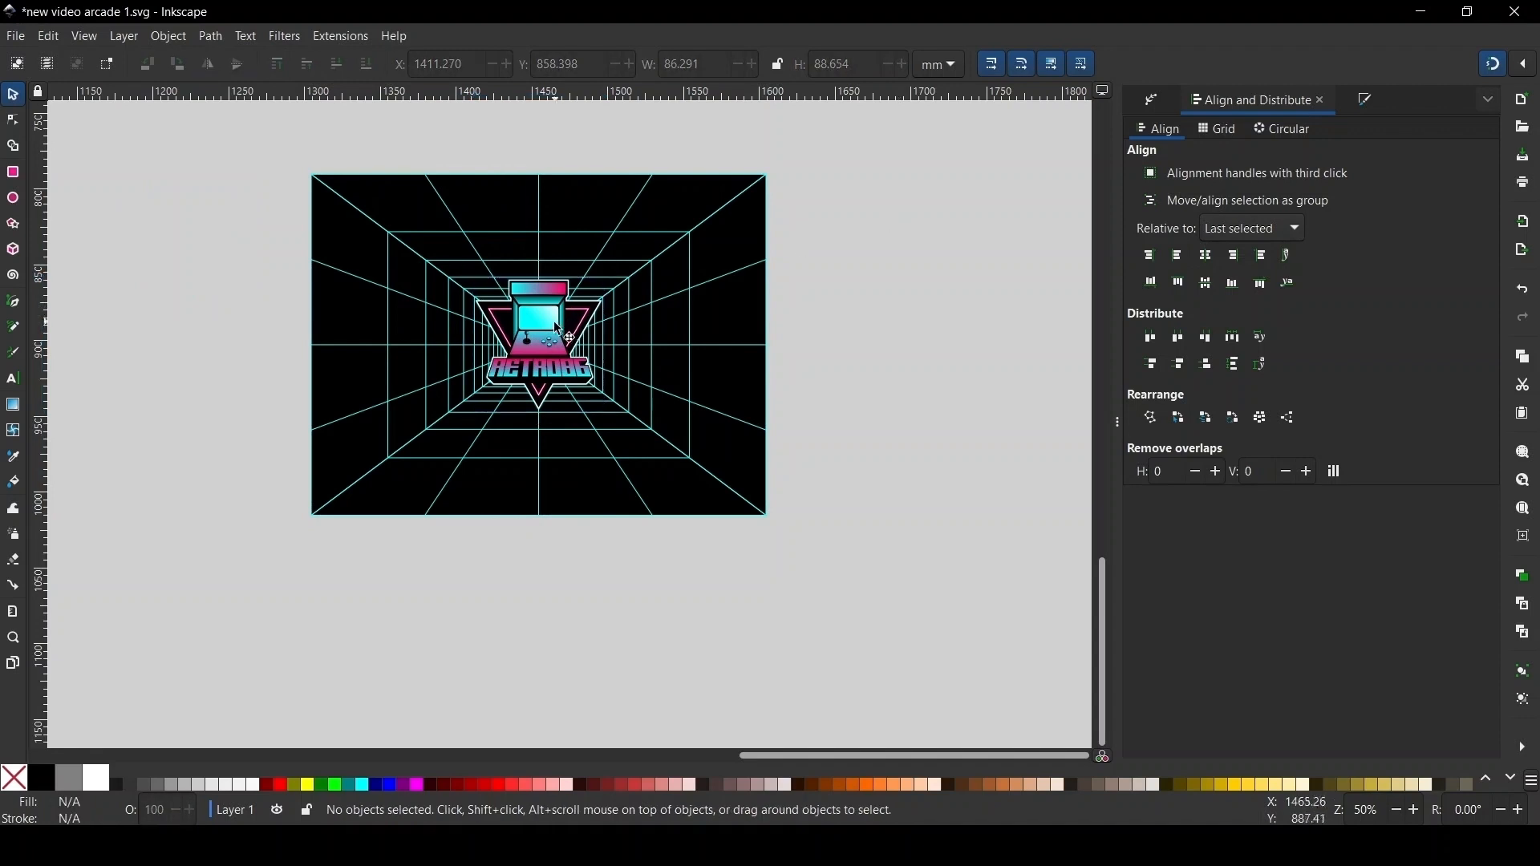
- Scale the RETRO86 logo up proportionally about its centre to about 150 mm wide and 154 mm high
left_click(555, 331)
scroll(531, 341, "up", 1)
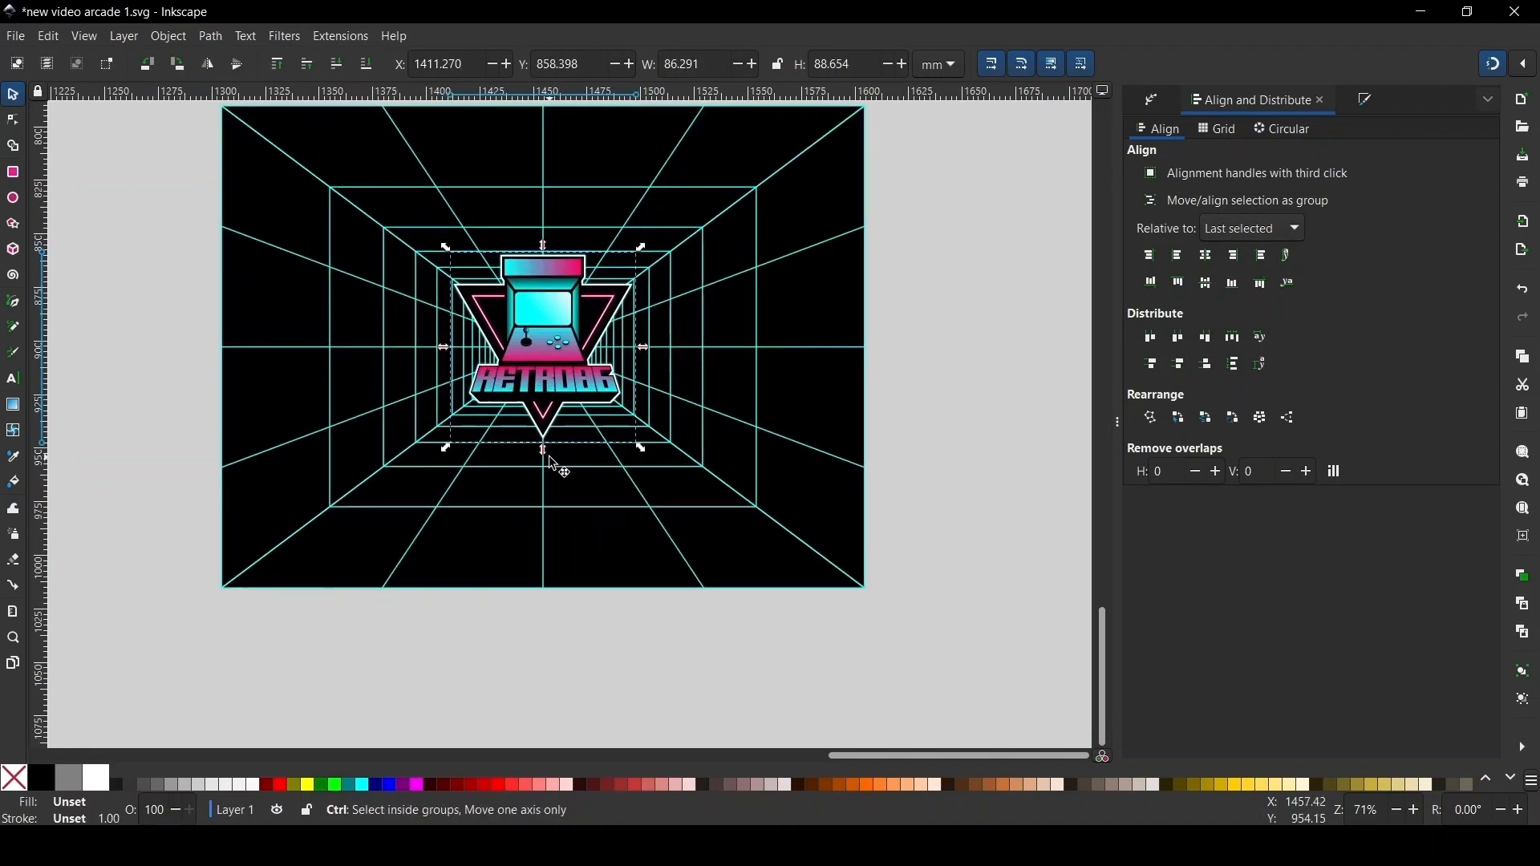
left_click_drag(547, 459, 537, 501)
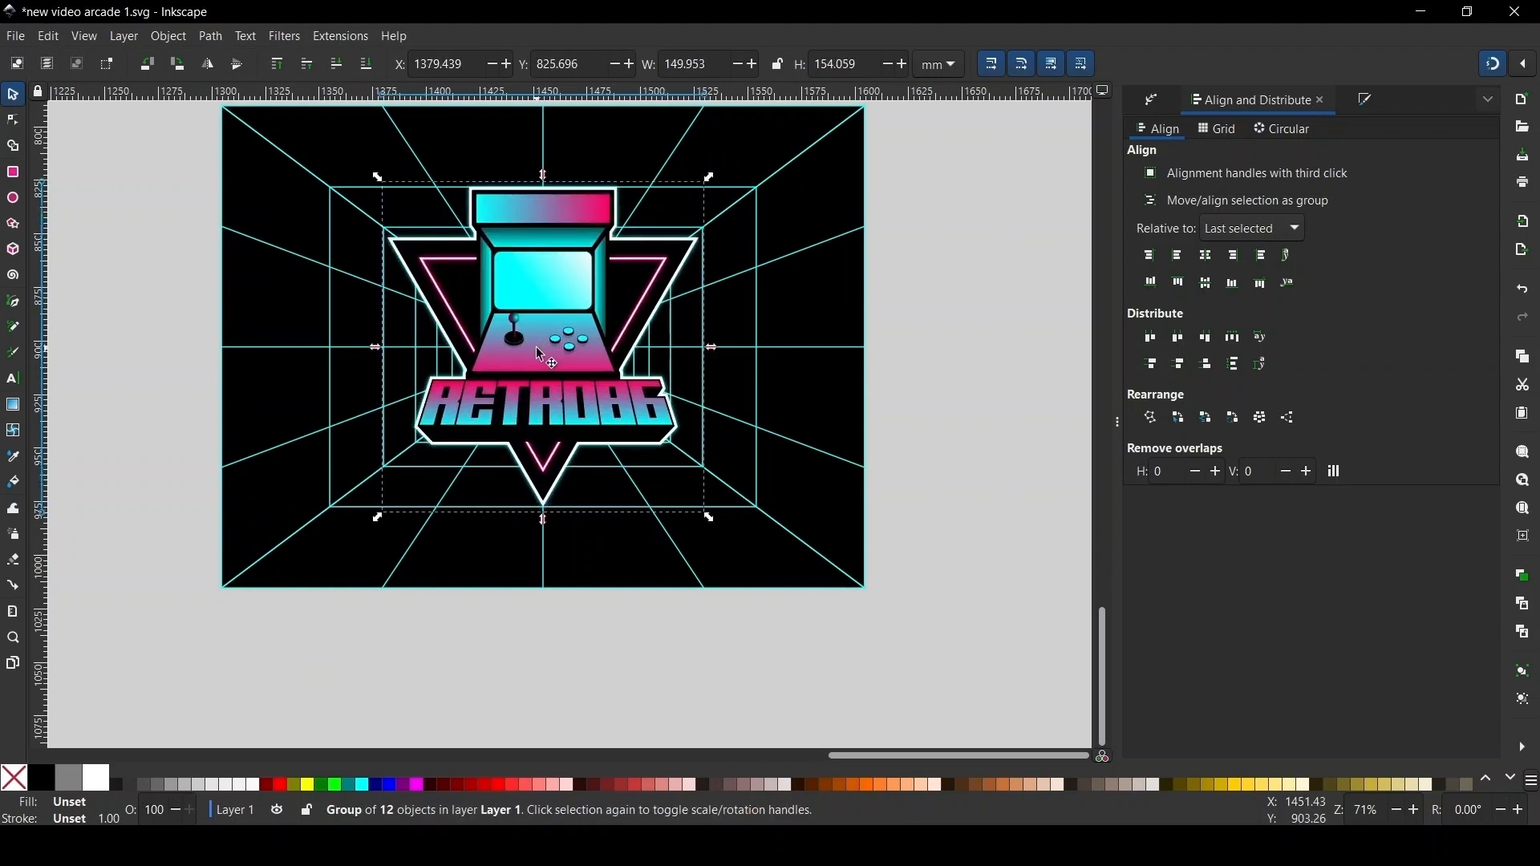
scroll(536, 346, "down", 1)
scroll(543, 342, "up", 5)
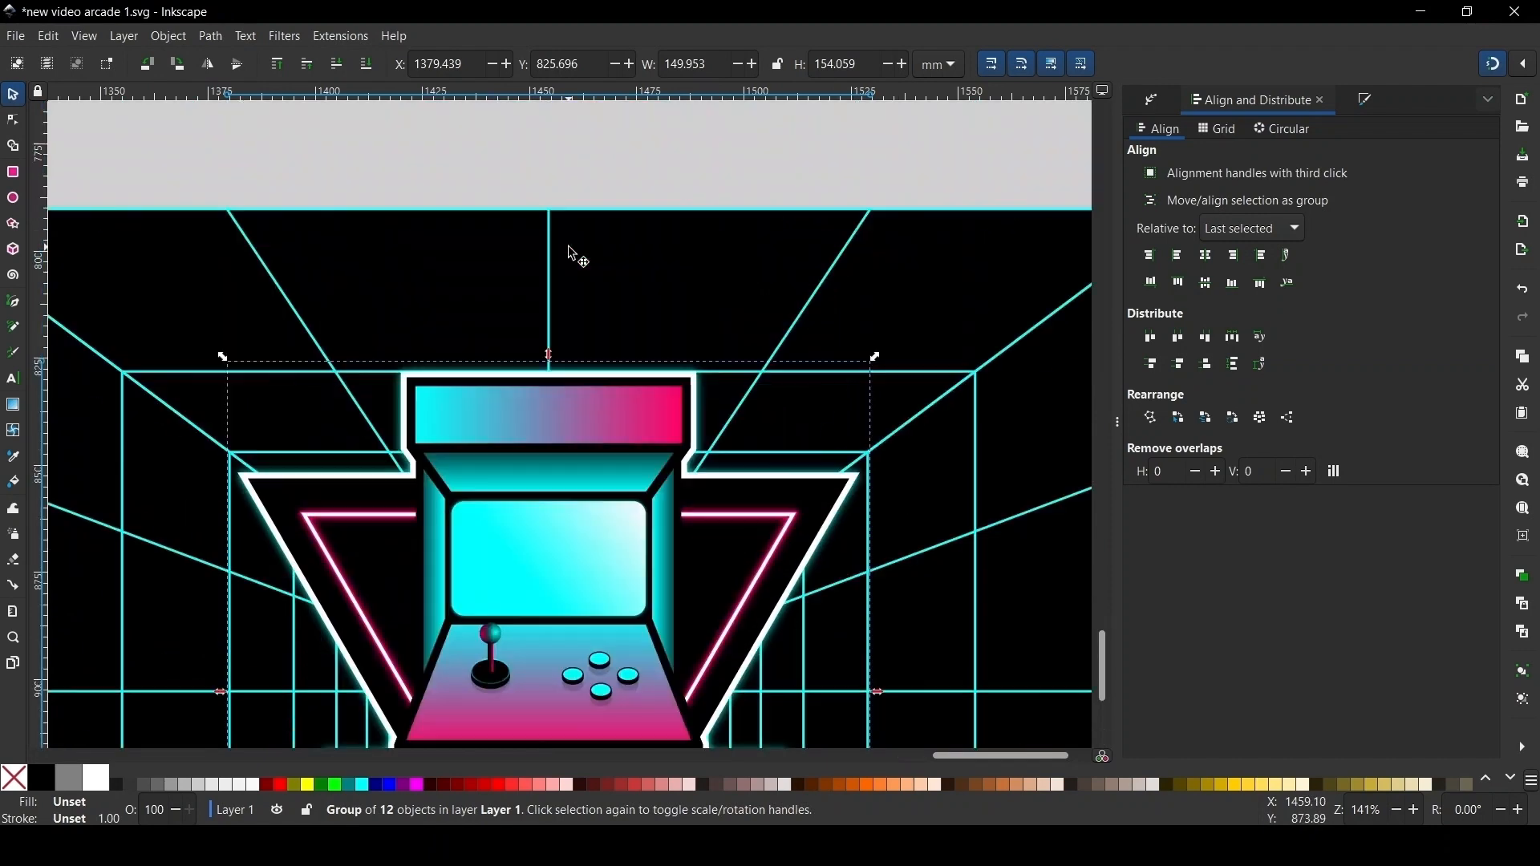
- Ungroup the RETRO86 logo group so that its parts can be edited separately, and clear the selection
scroll(530, 299, "down", 3, "ctrl")
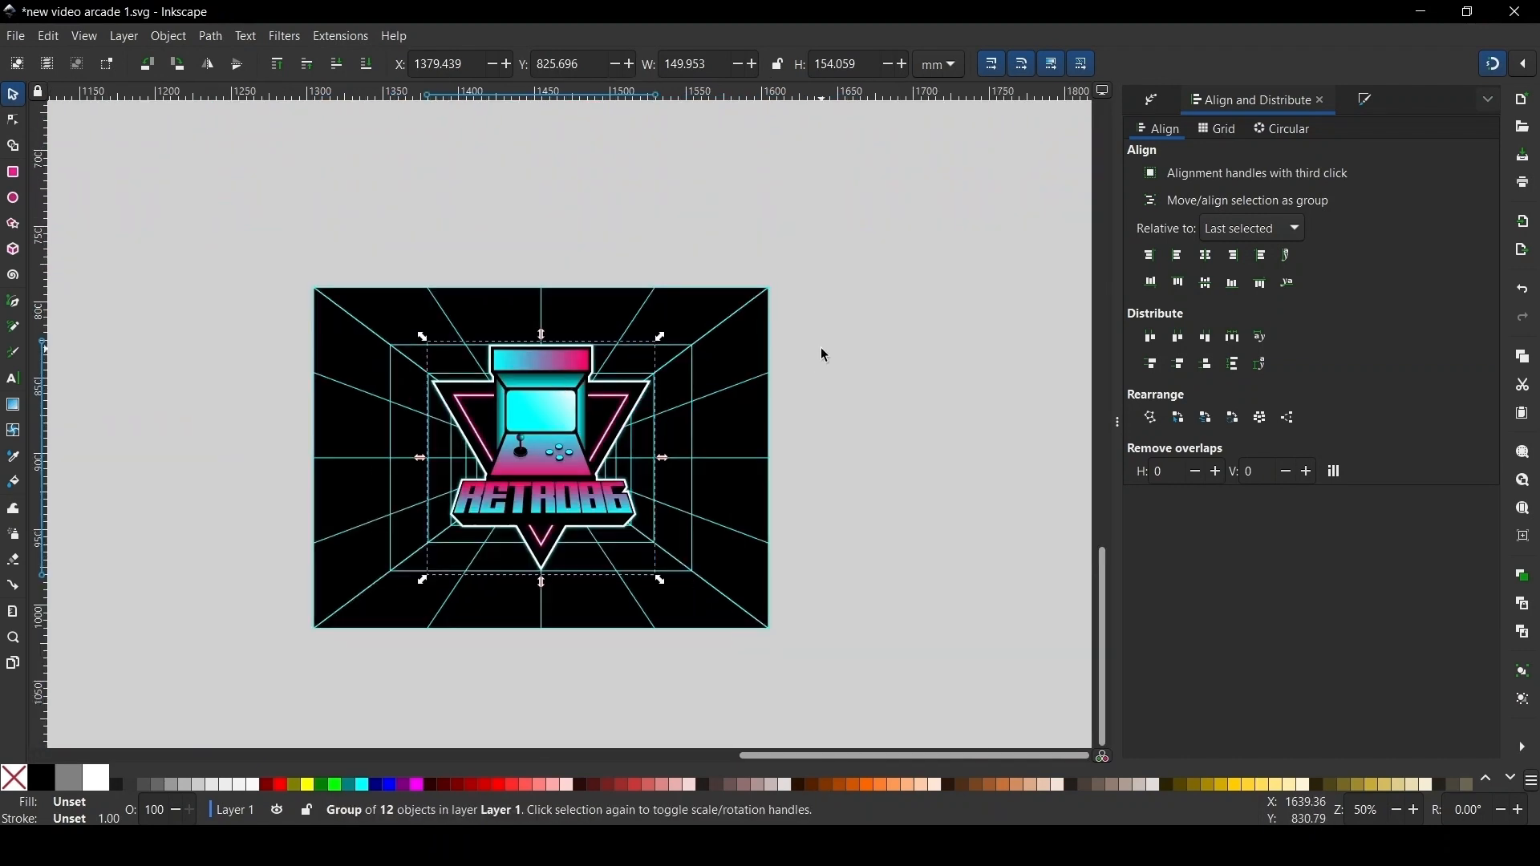
key("Escape")
scroll(578, 394, "up", 2, "ctrl")
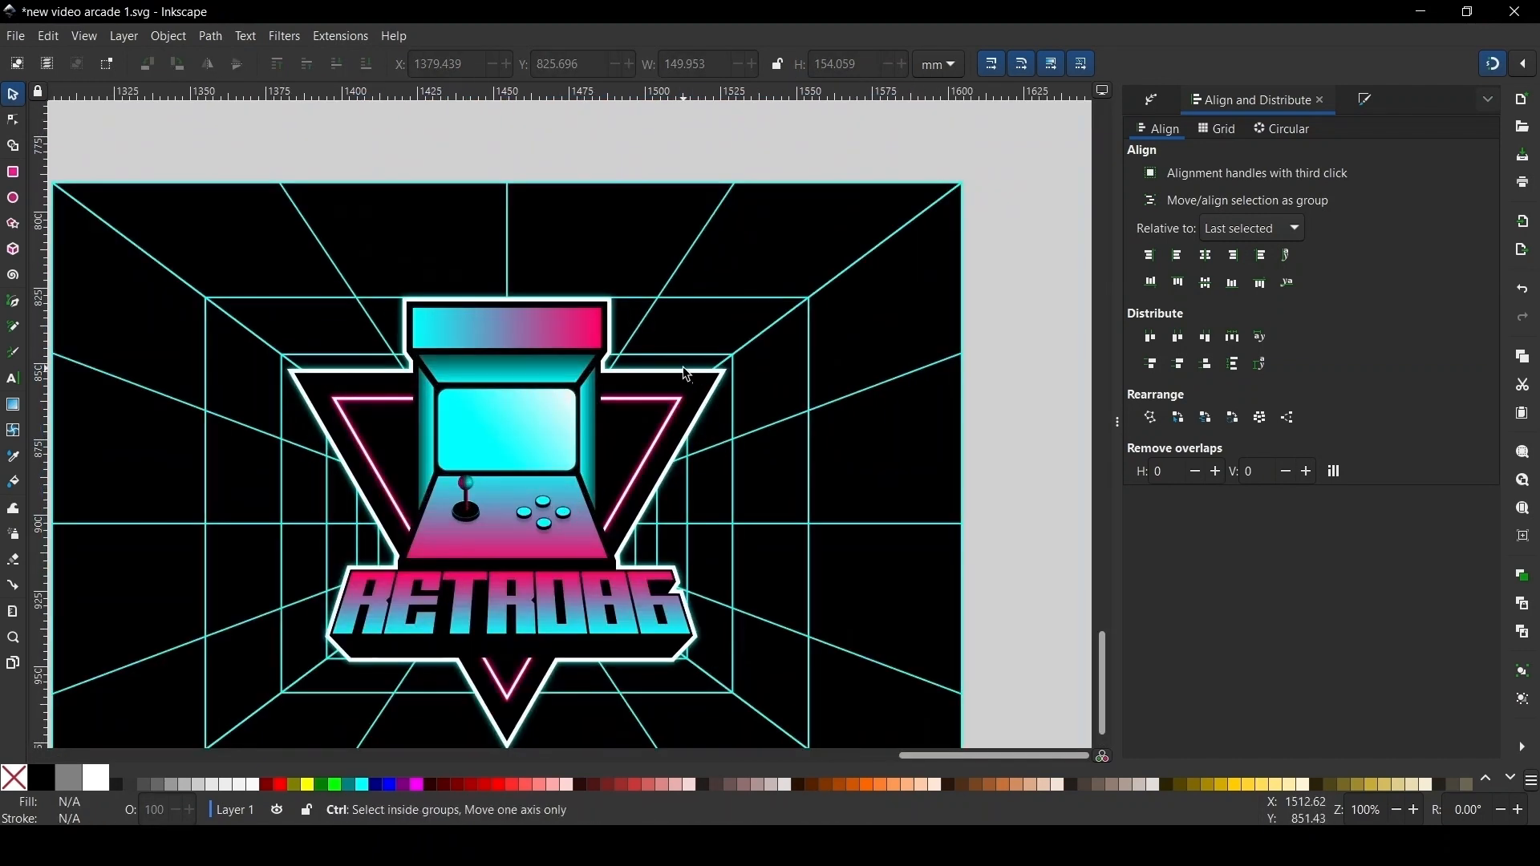
scroll(688, 371, "up", 3, "ctrl")
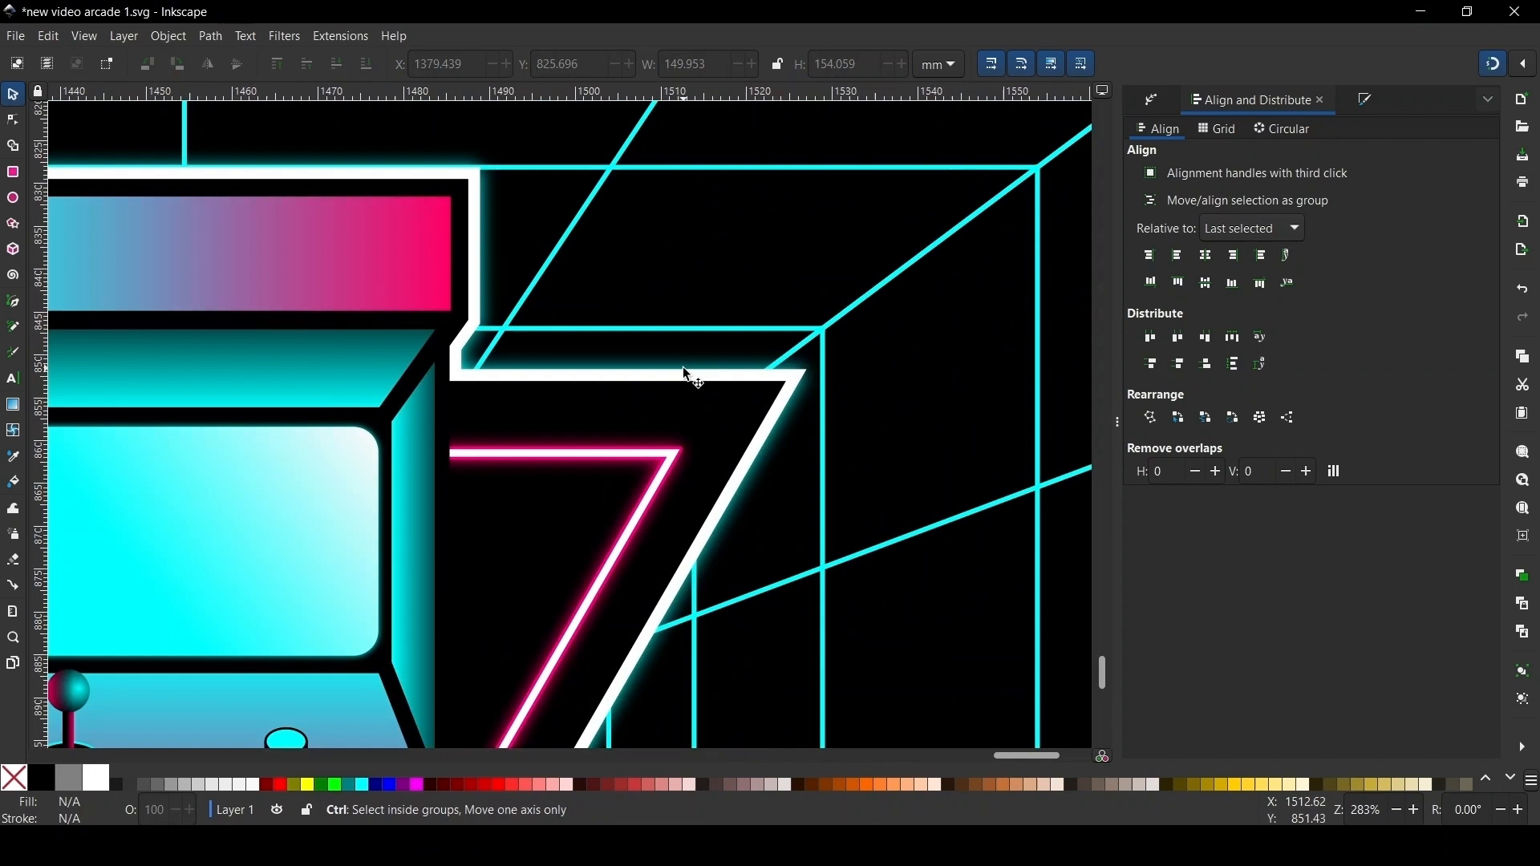
left_click(489, 269)
scroll(494, 329, "down", 4, "ctrl")
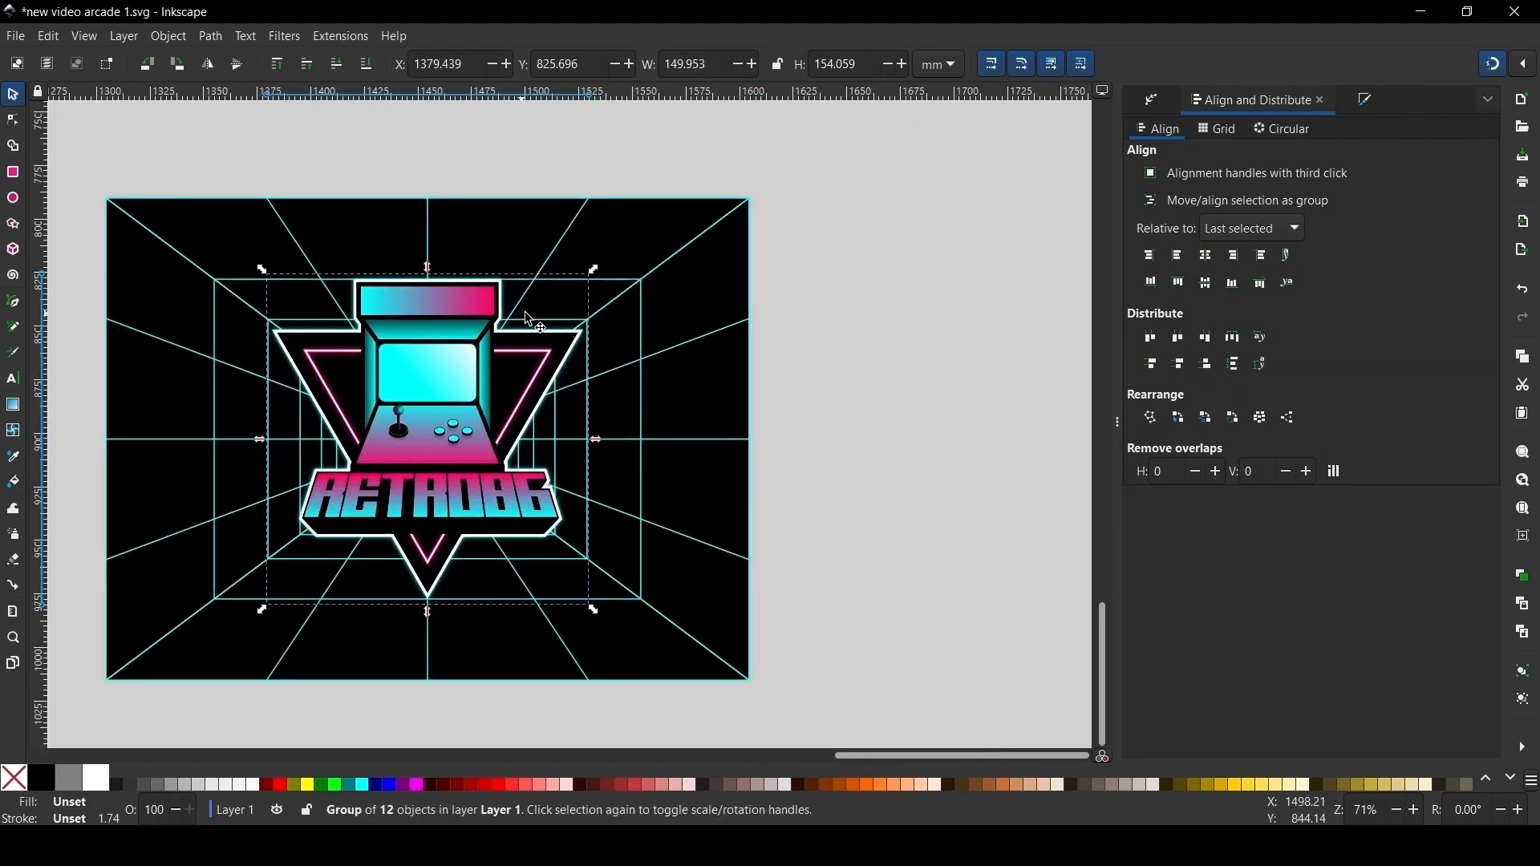
key("ctrl+shift+g")
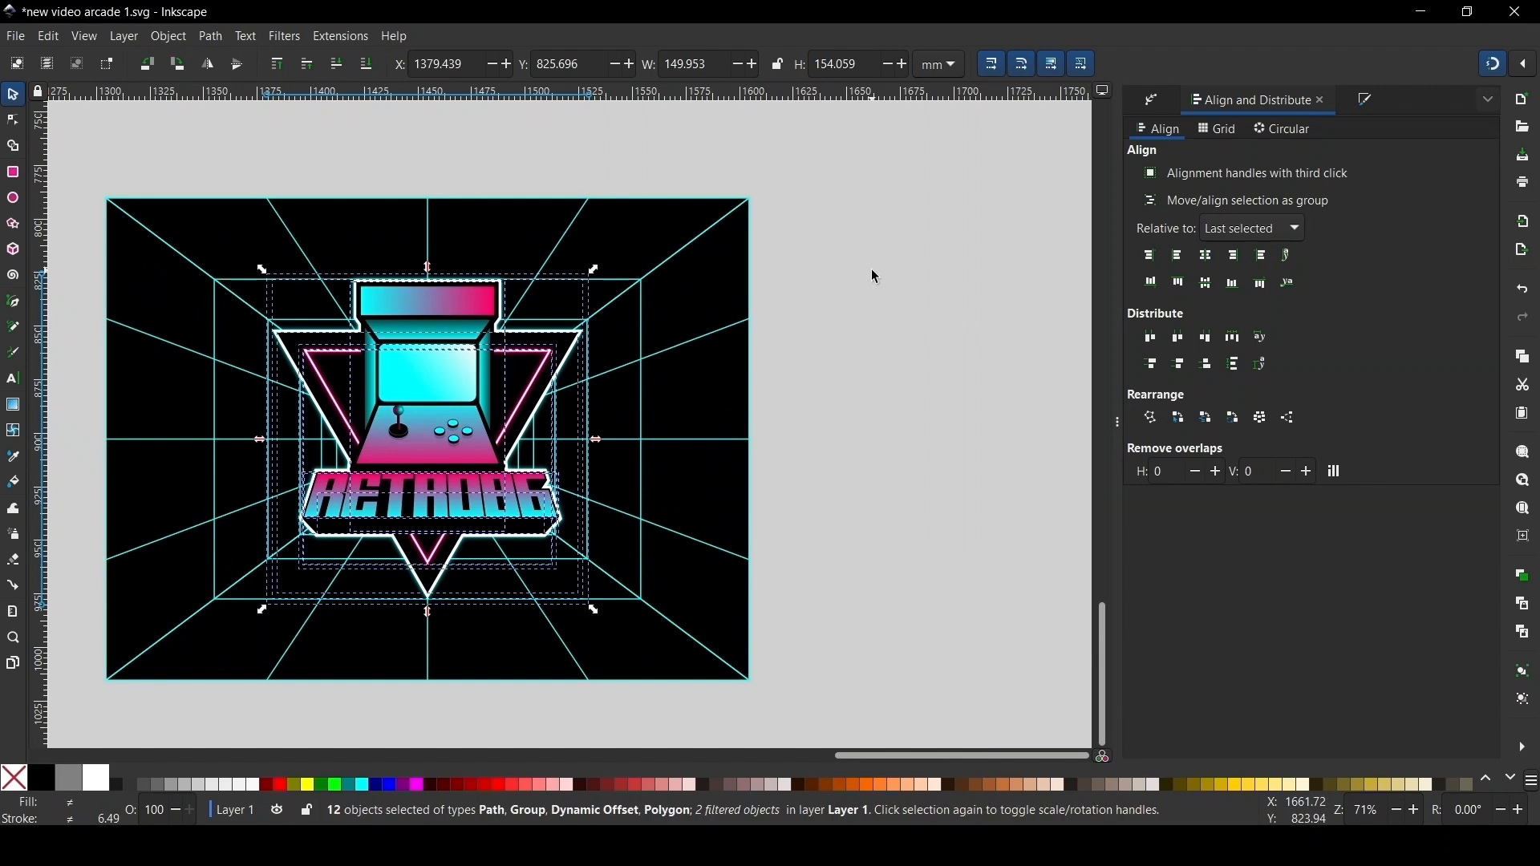
left_click(876, 277)
- Recolour the blurred cyan glow behind the logo's white outline with the pink #fe0166 sampled from the end of the cabinet's marquee gradient
scroll(507, 293, "up", 4, "ctrl")
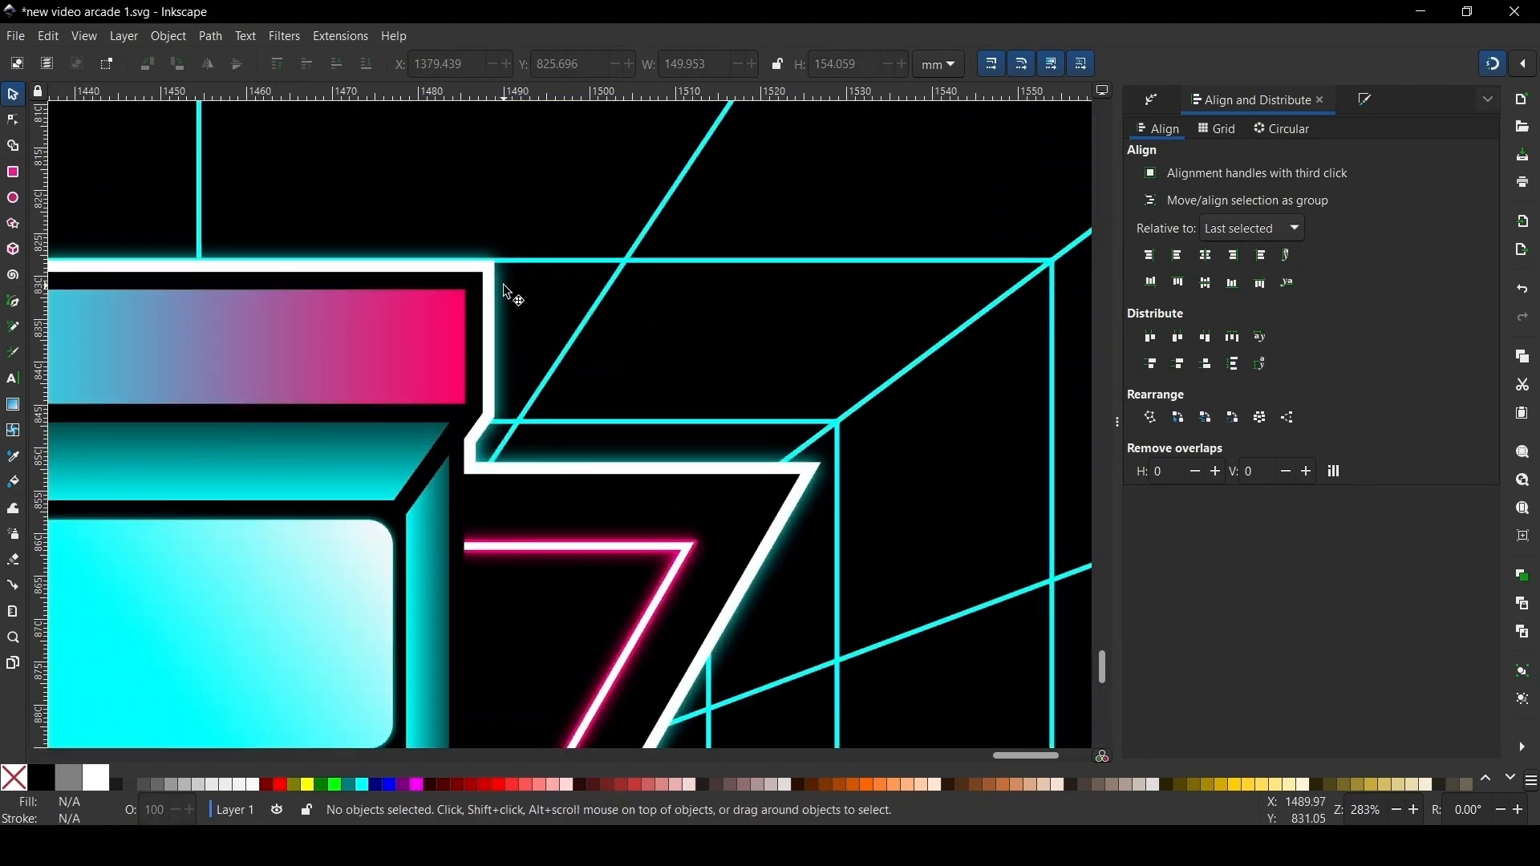
scroll(507, 294, "up", 2, "ctrl")
left_click(495, 347)
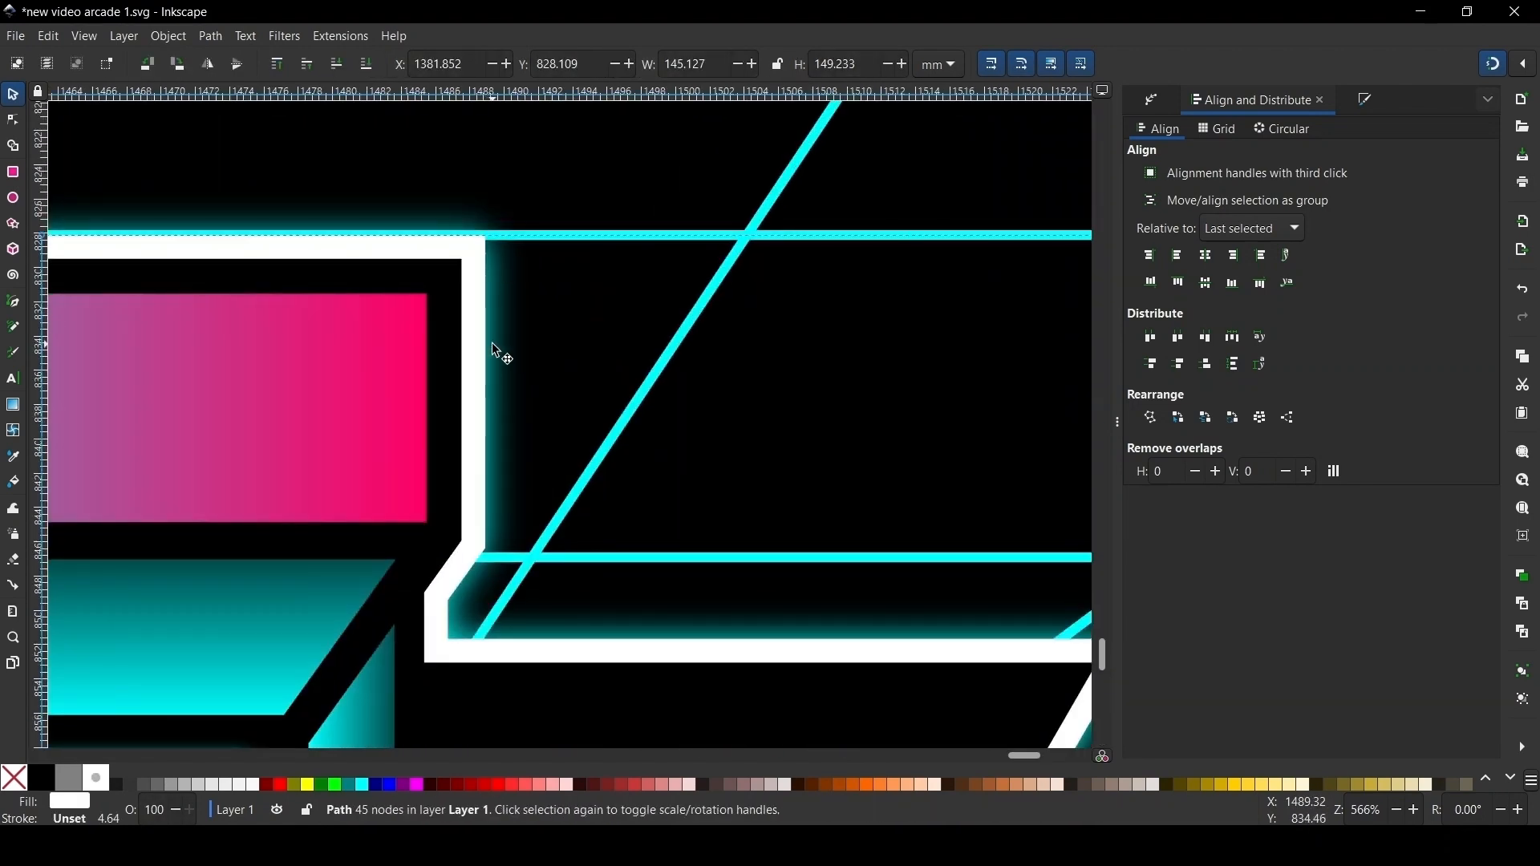
left_click(495, 346, "alt")
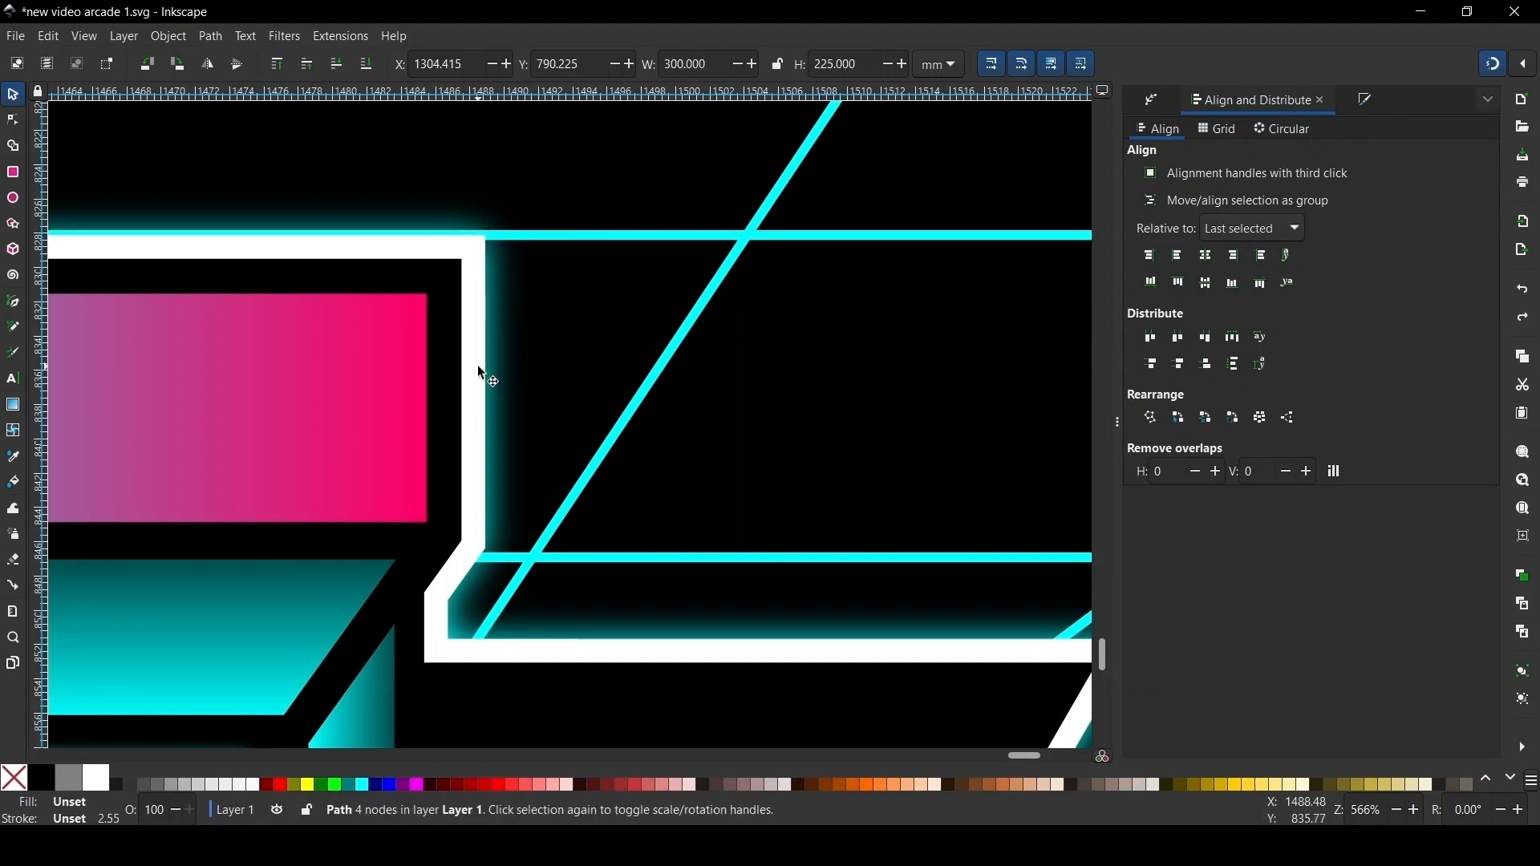
left_click(479, 368)
left_click(478, 368, "alt")
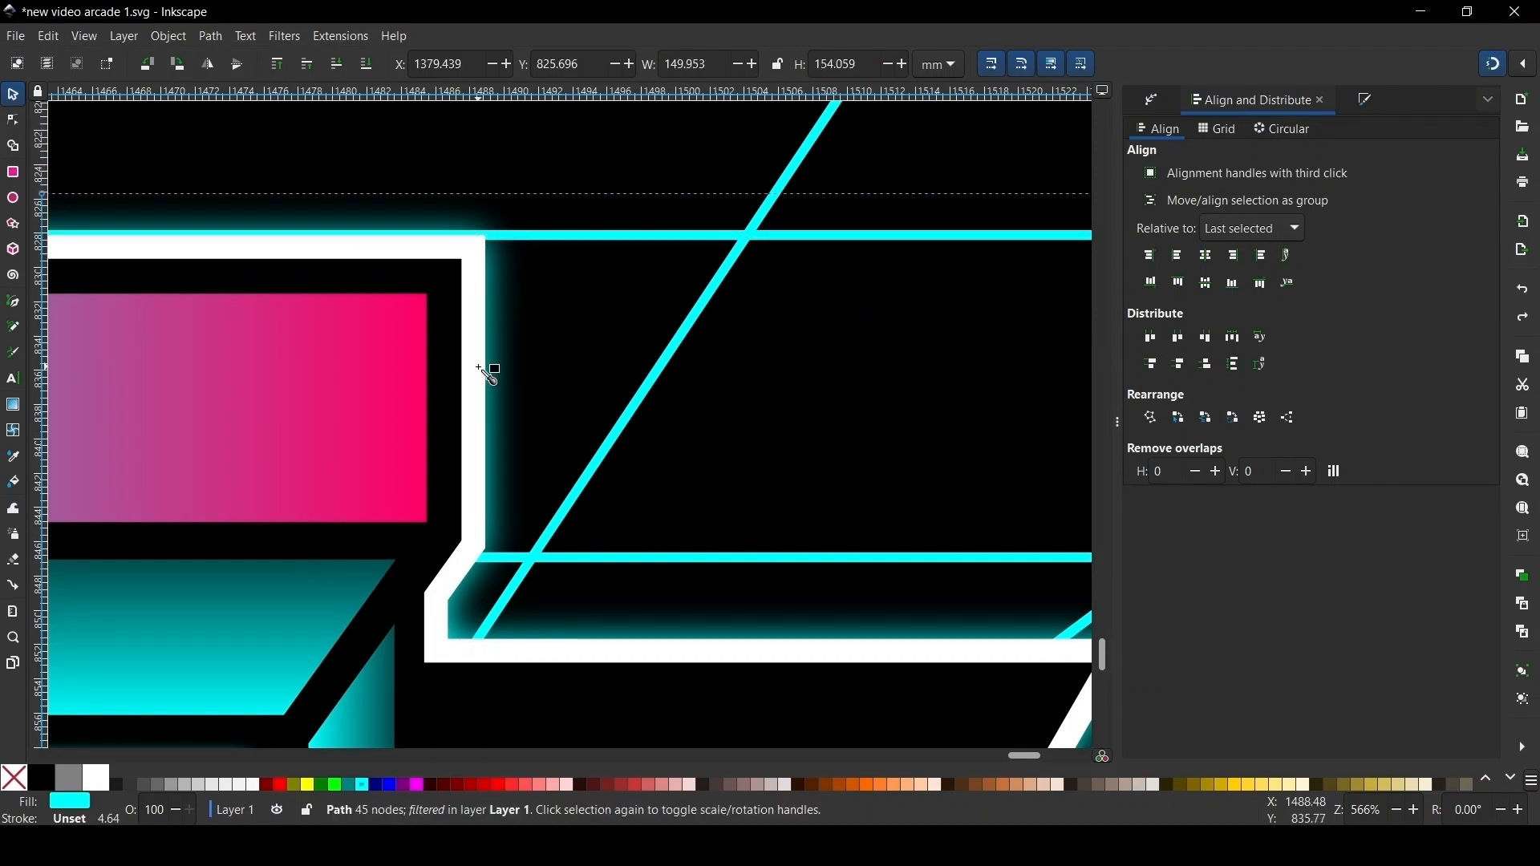
key("d")
left_click(432, 404)
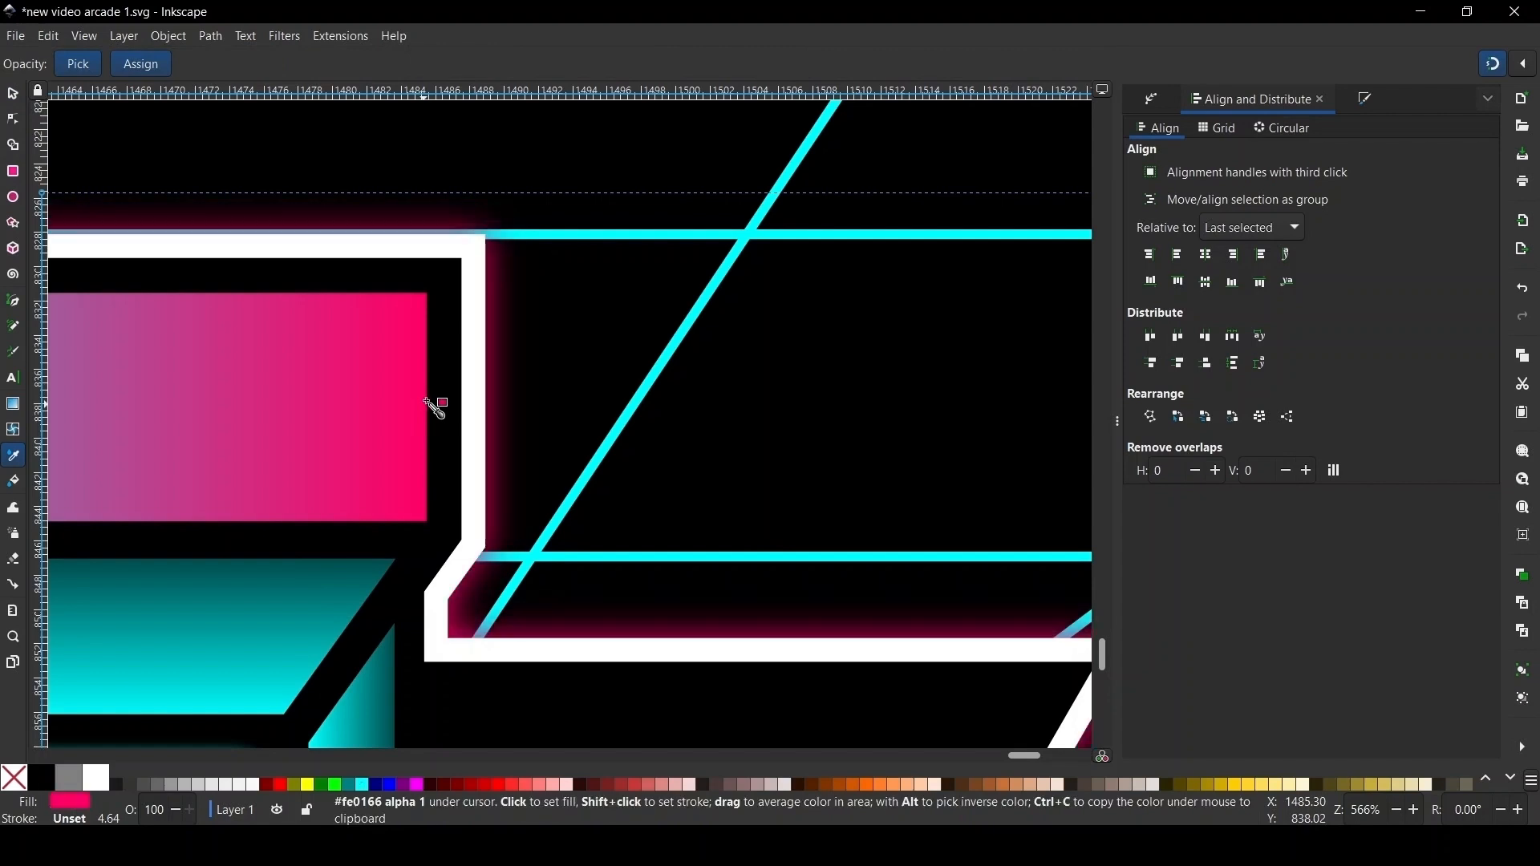
left_click(13, 94)
- Increase the blur of the pink glow behind the white outline to 32.2% and deselect it
scroll(522, 310, "down", 5)
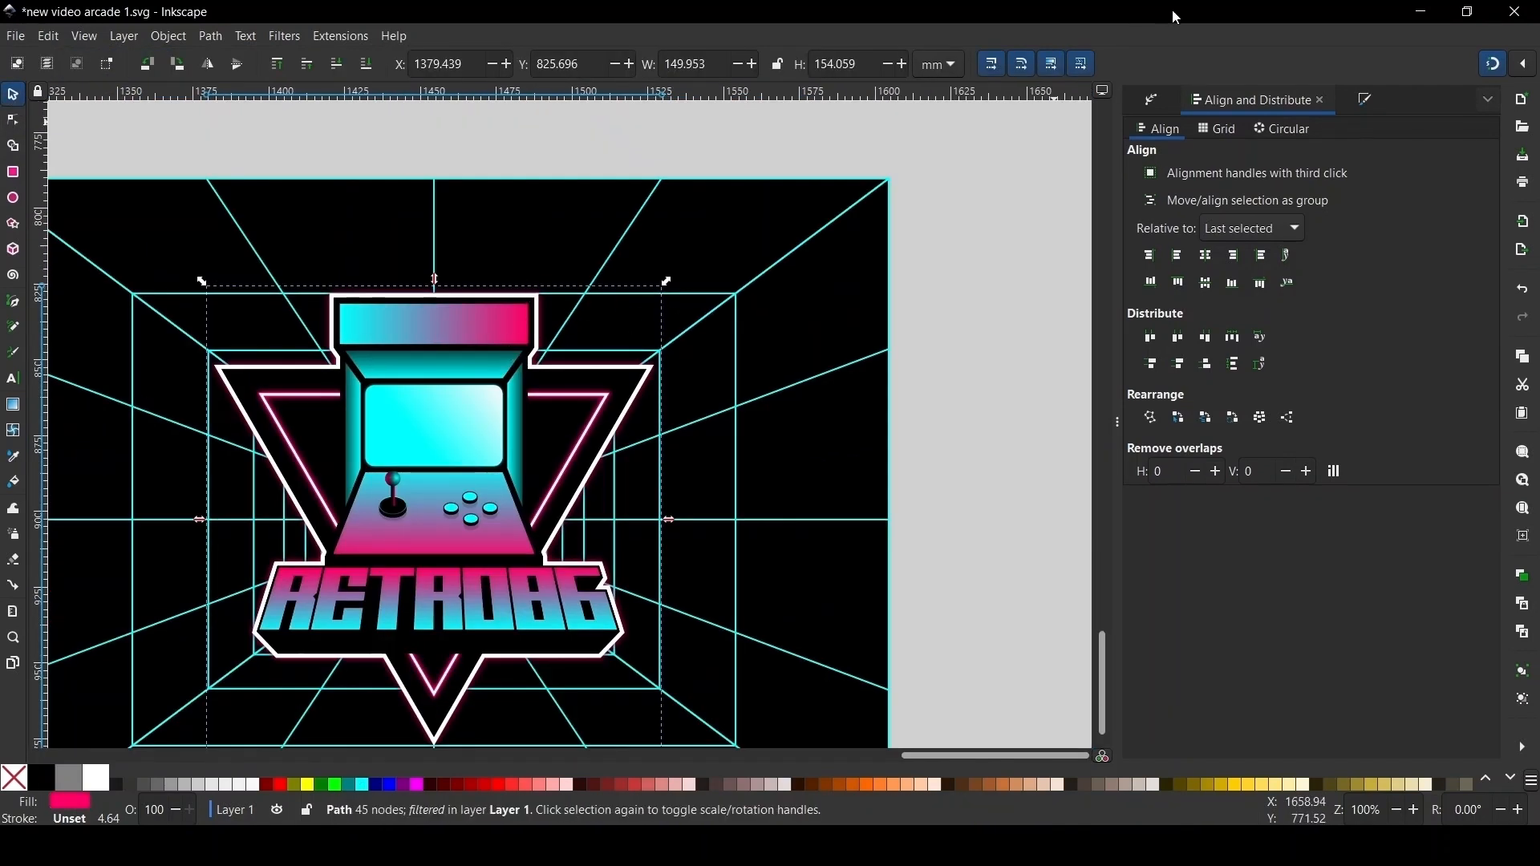
left_click(1382, 104)
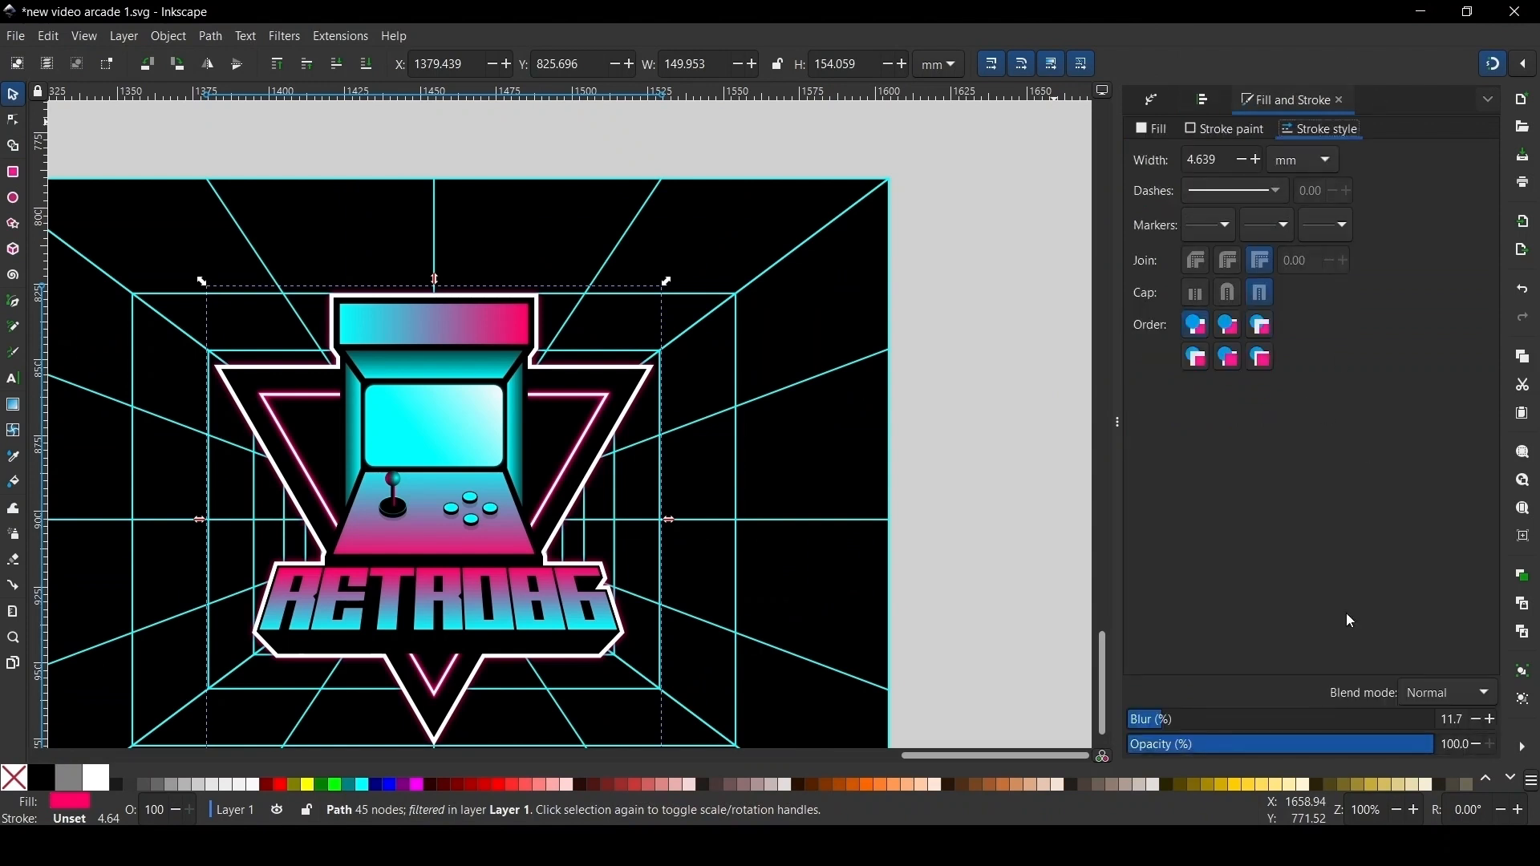
left_click(1205, 721)
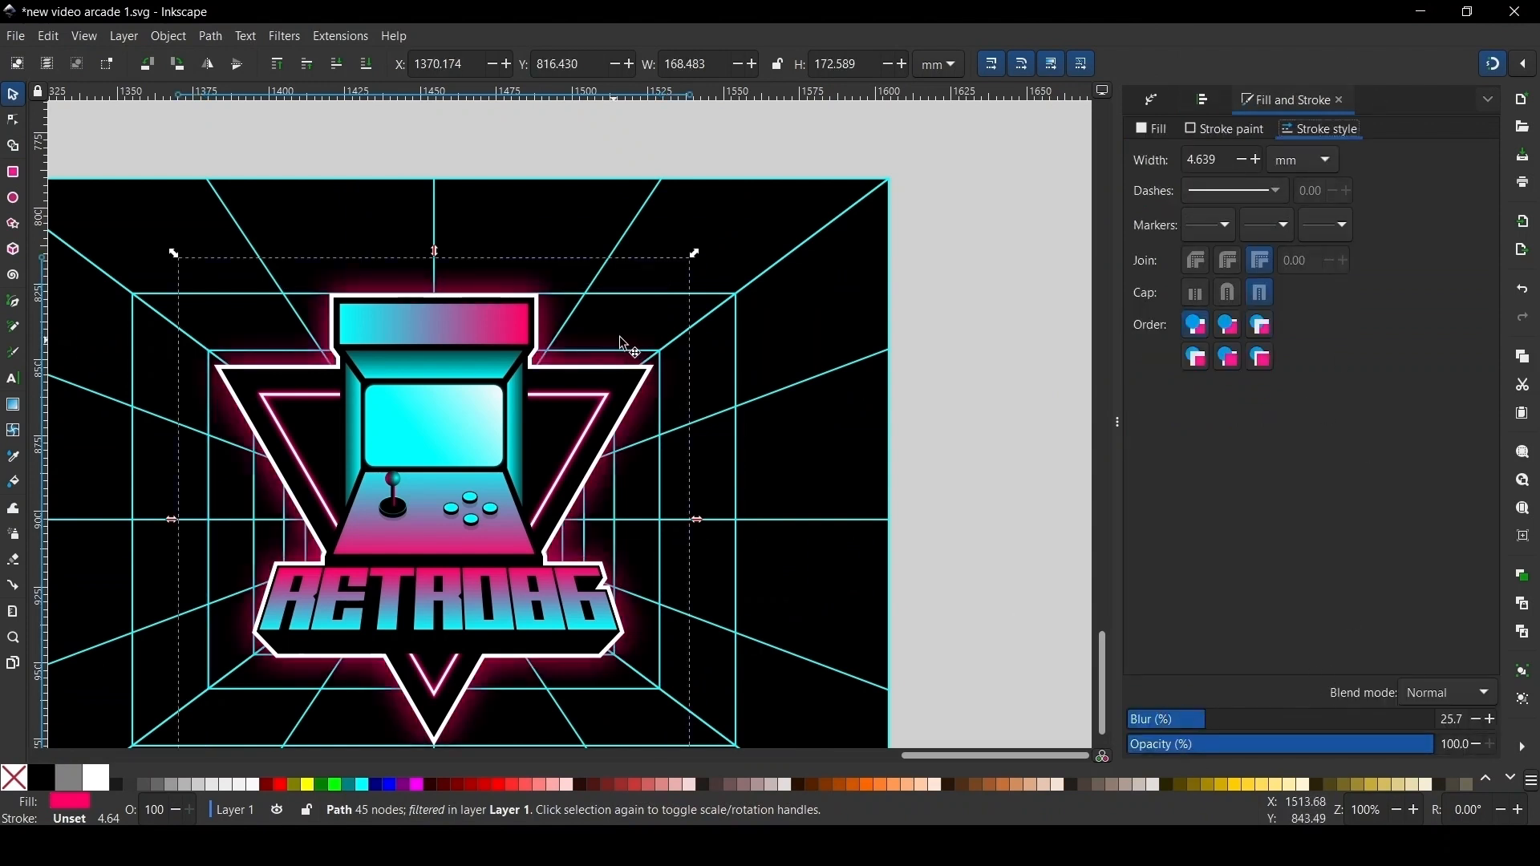
scroll(565, 402, "down", 2)
scroll(538, 460, "up", 1)
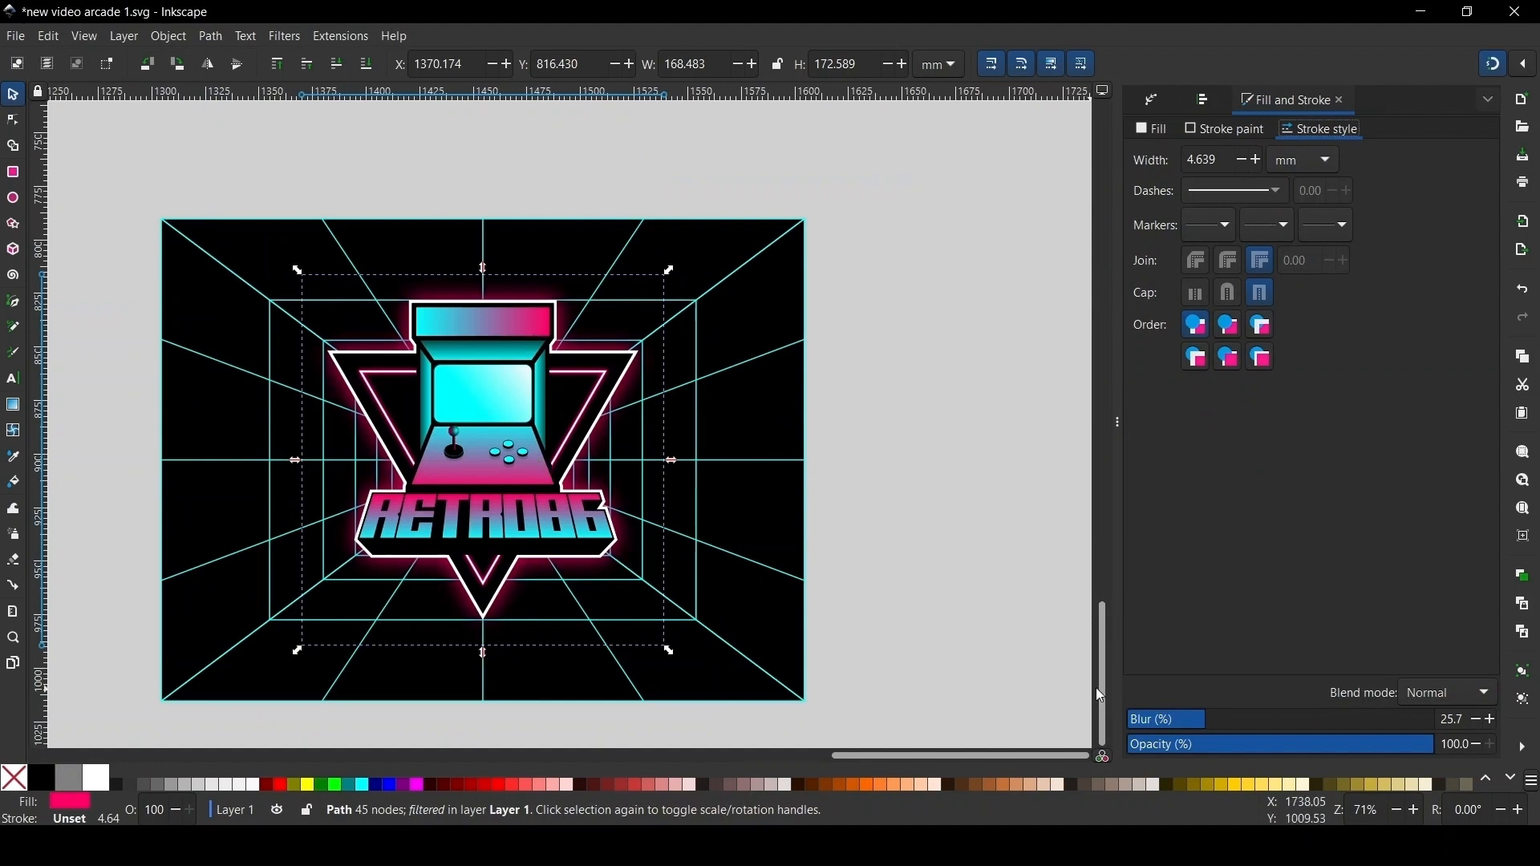
left_click(1226, 722)
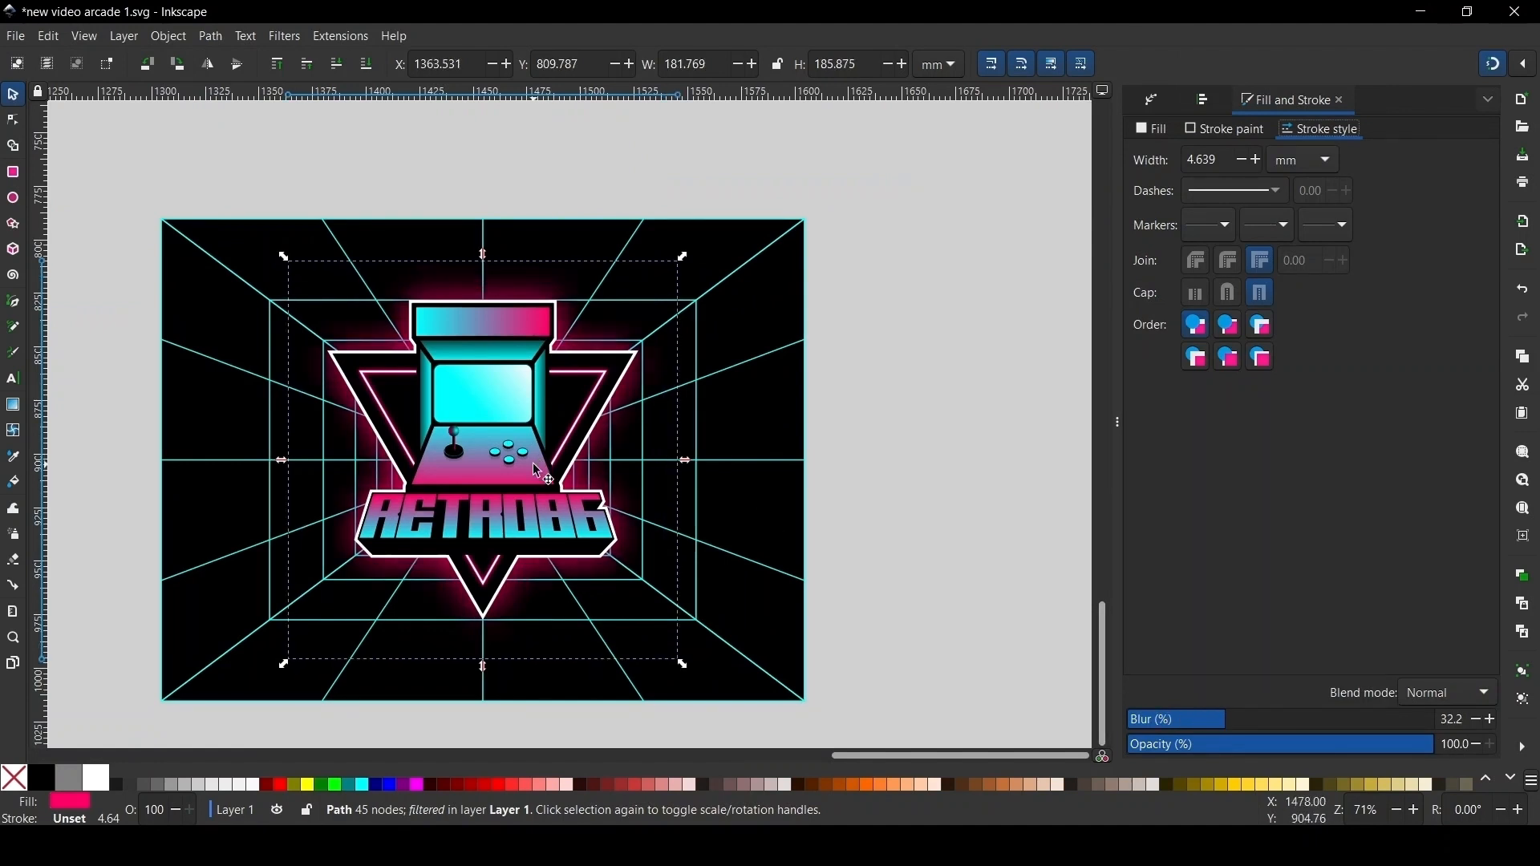
scroll(514, 457, "down", 2)
scroll(489, 454, "up", 2)
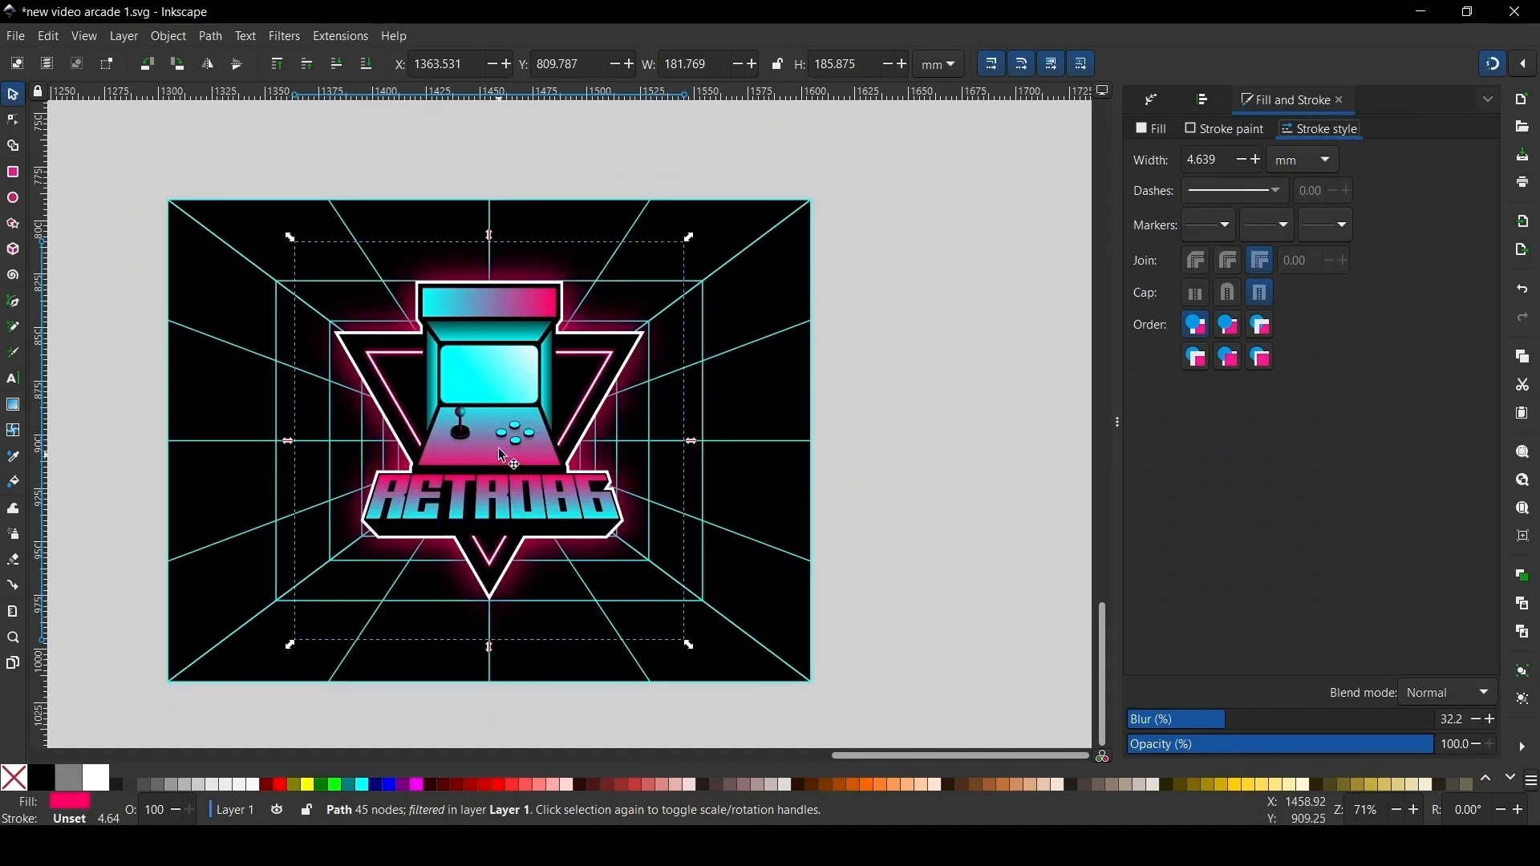
scroll(546, 337, "up", 4)
scroll(531, 301, "down", 4)
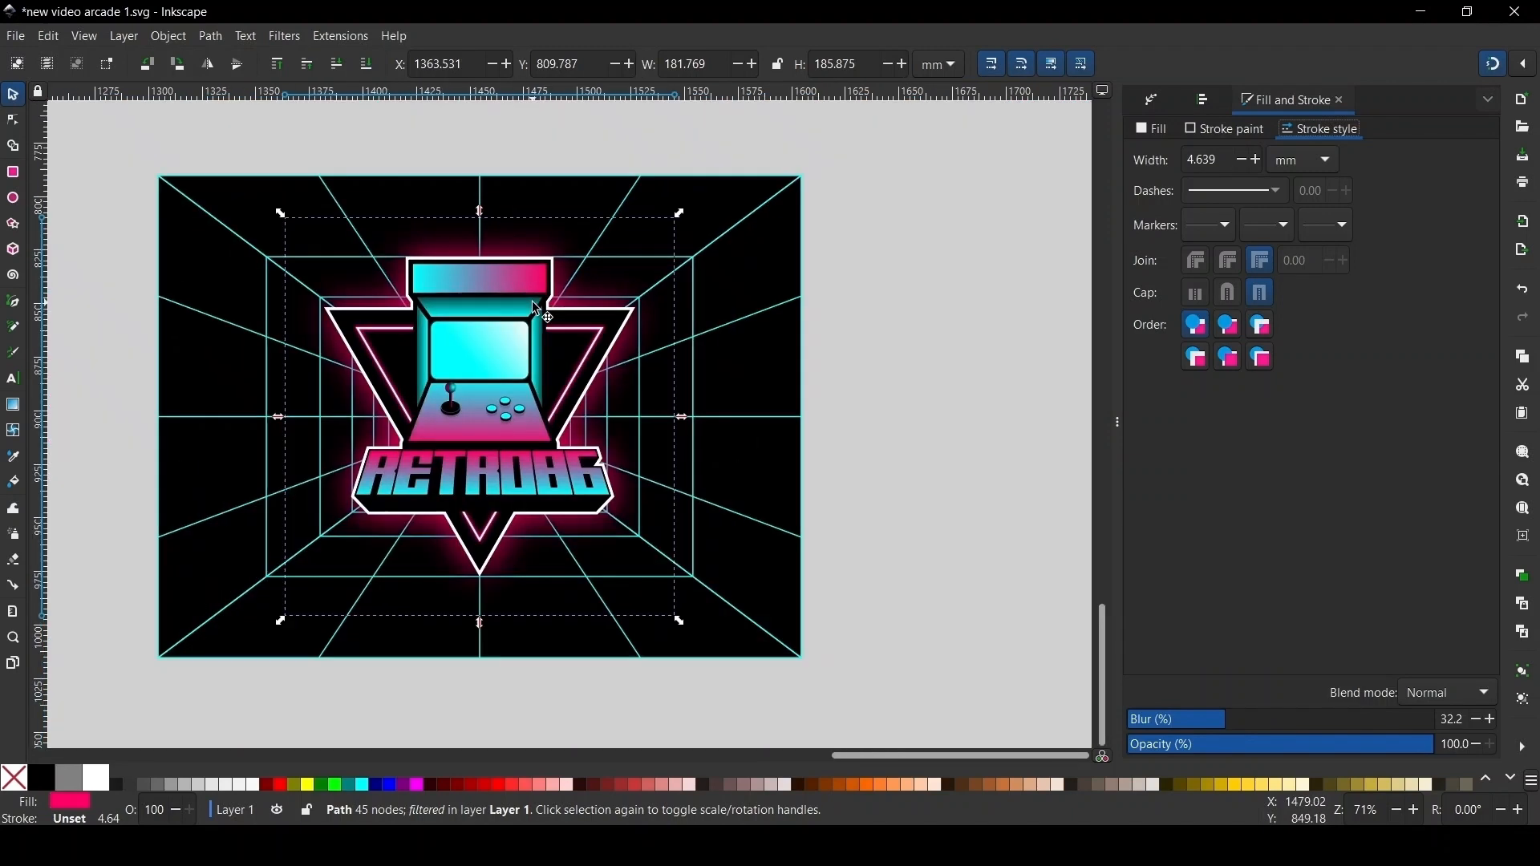
scroll(529, 415, "down", 2)
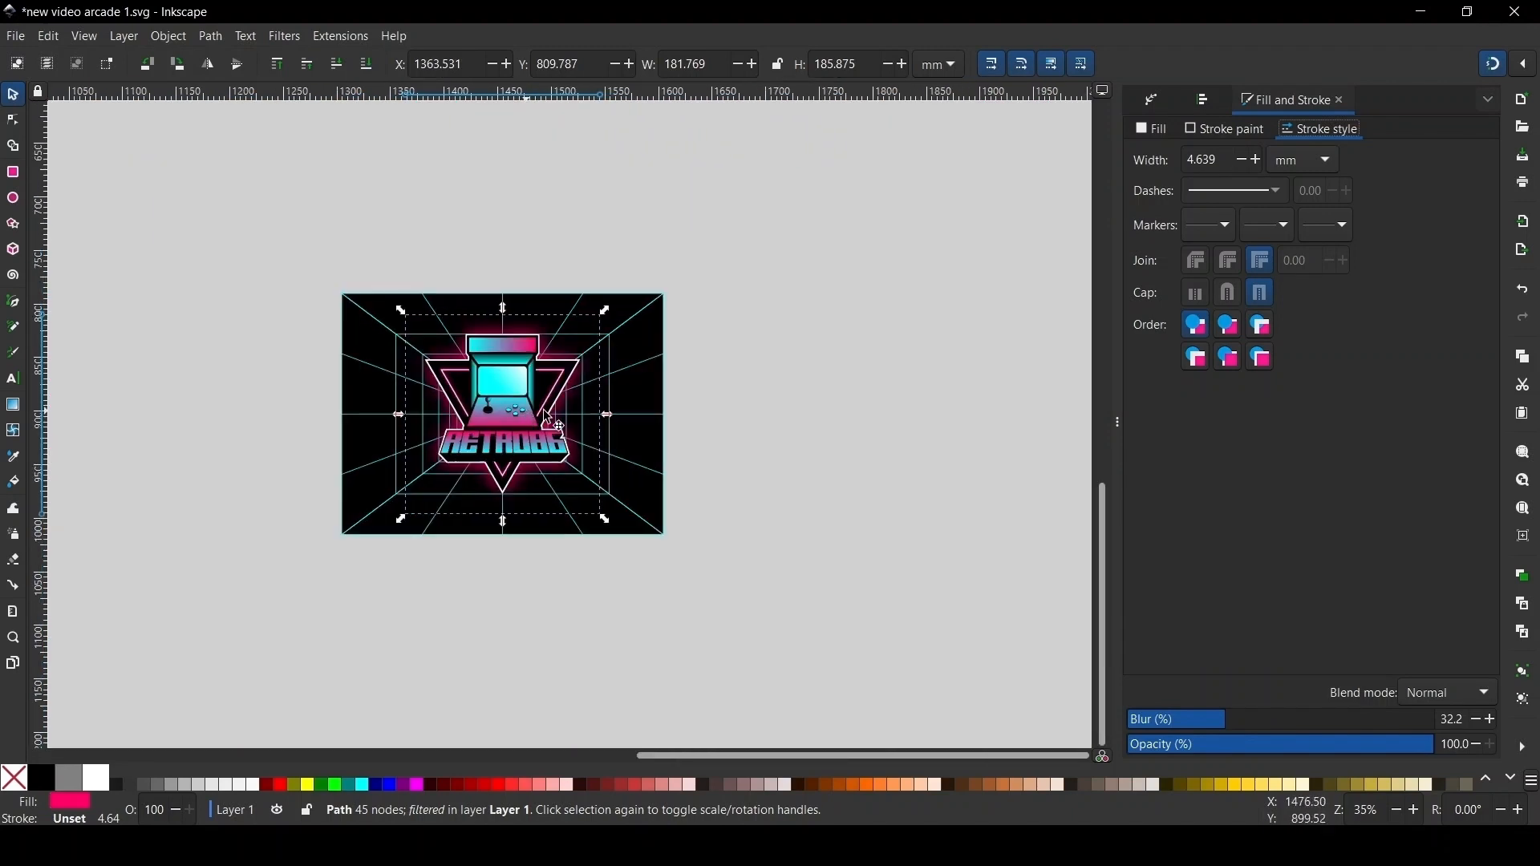
left_click(736, 377)
scroll(521, 453, "up", 1)
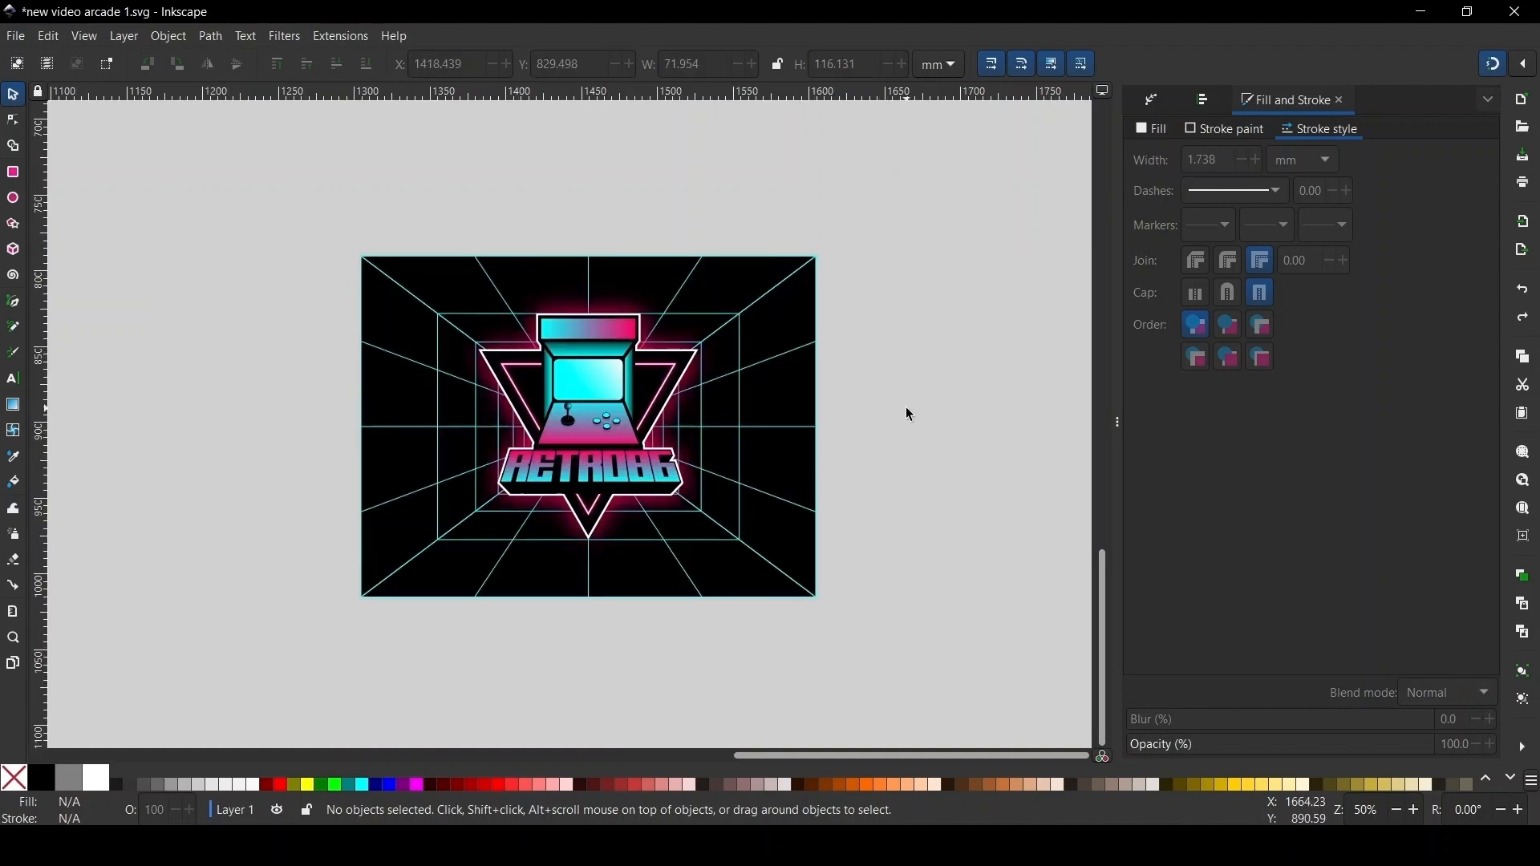